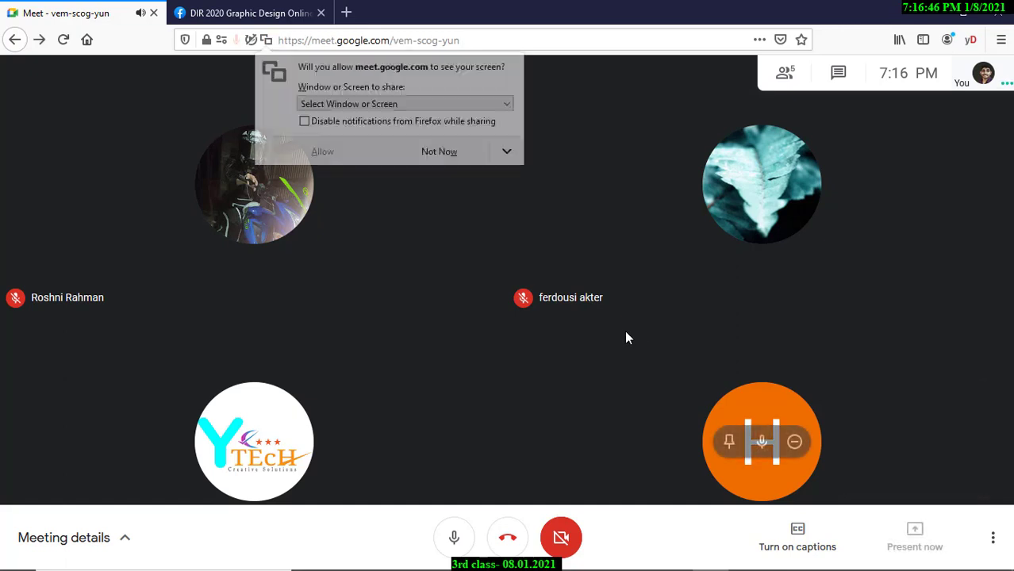
# Share the entire screen with the Google Meet call.
pyautogui.click(333, 104)
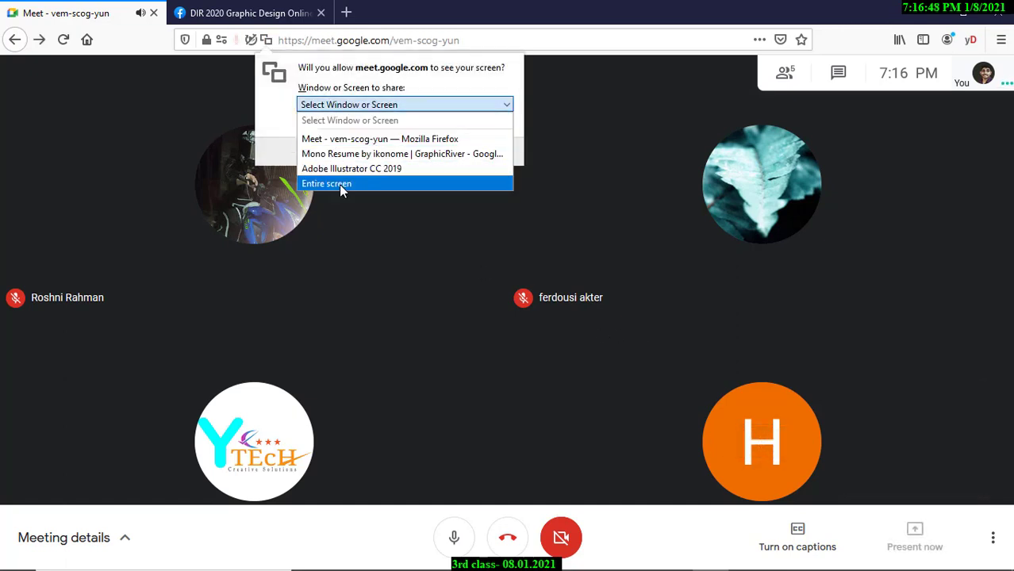
pyautogui.click(338, 184)
pyautogui.click(325, 299)
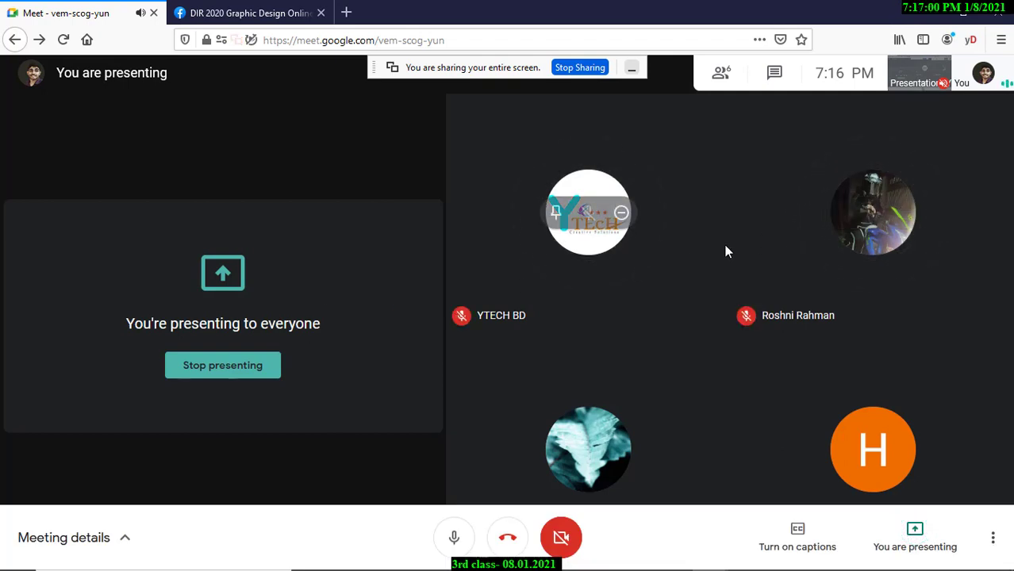
# Hide the browser, the sharing notices and Illustrator to reach the Windows desktop.
pyautogui.hotkey('alt', 'Tab')
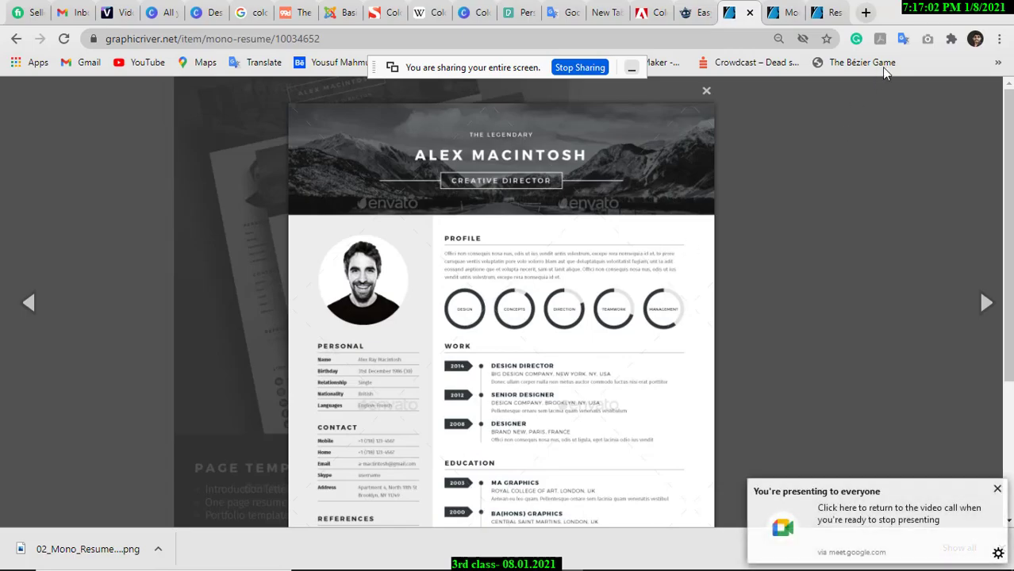
pyautogui.click(930, 12)
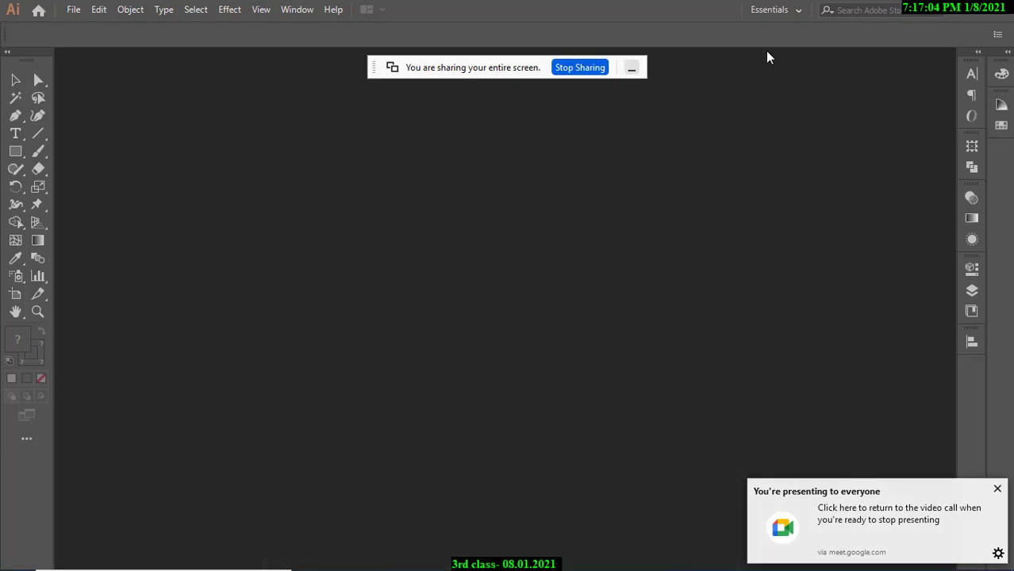
pyautogui.click(632, 70)
pyautogui.click(997, 487)
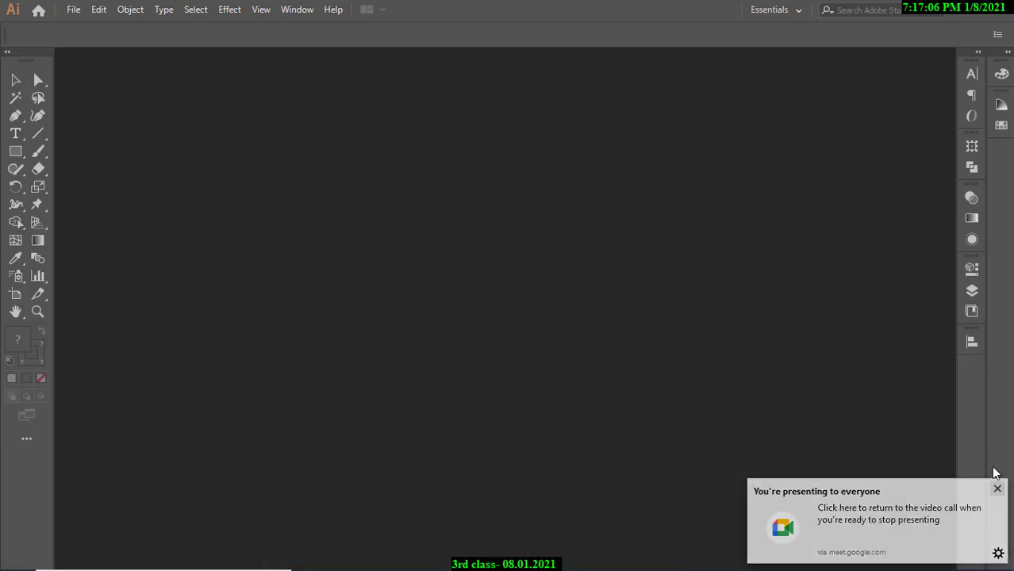
pyautogui.click(965, 10)
pyautogui.rightClick(573, 143)
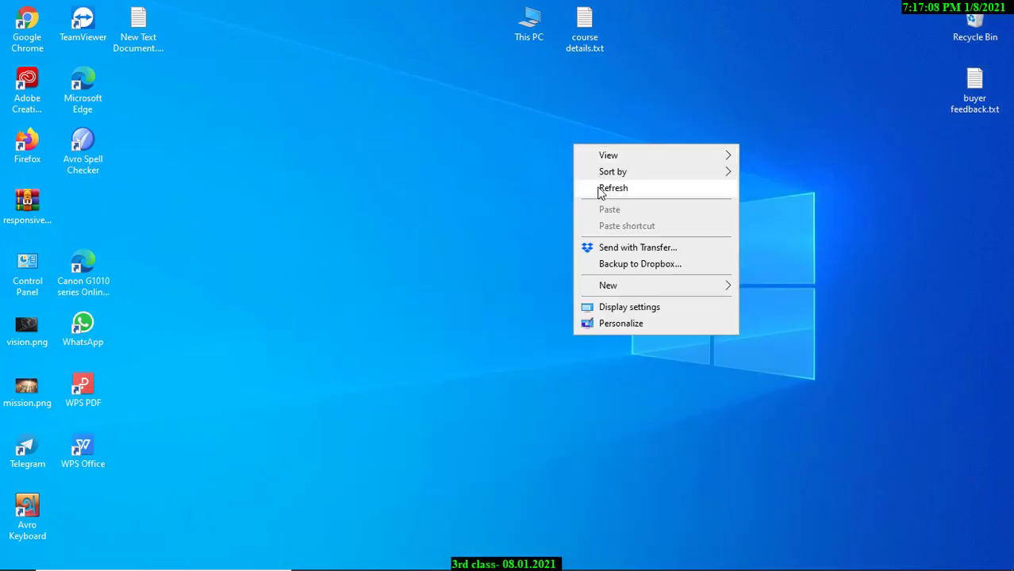
pyautogui.click(602, 191)
pyautogui.rightClick(337, 152)
pyautogui.click(349, 191)
pyautogui.rightClick(350, 154)
pyautogui.click(349, 177)
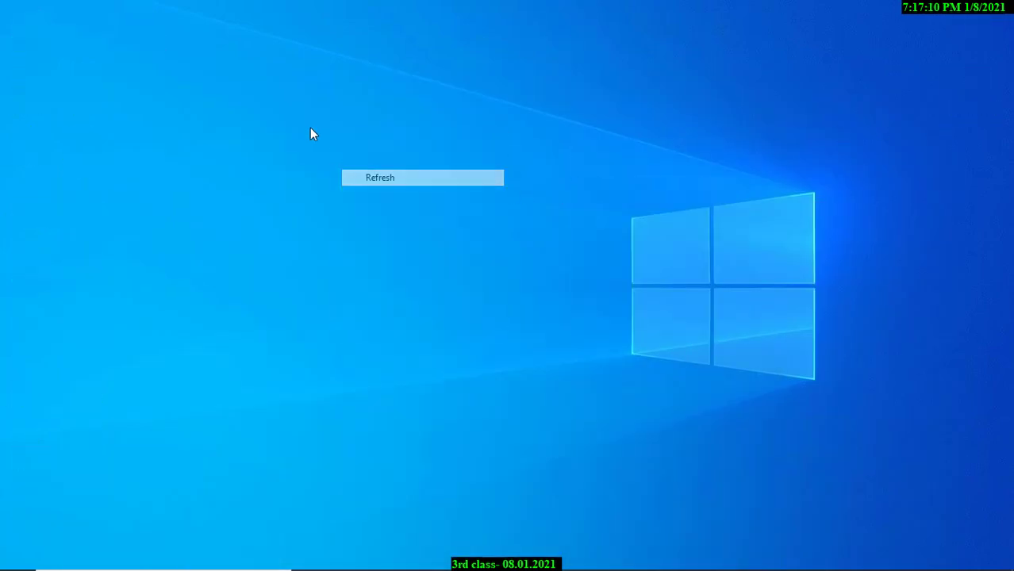
pyautogui.rightClick(310, 127)
pyautogui.click(341, 173)
pyautogui.rightClick(325, 123)
pyautogui.click(346, 164)
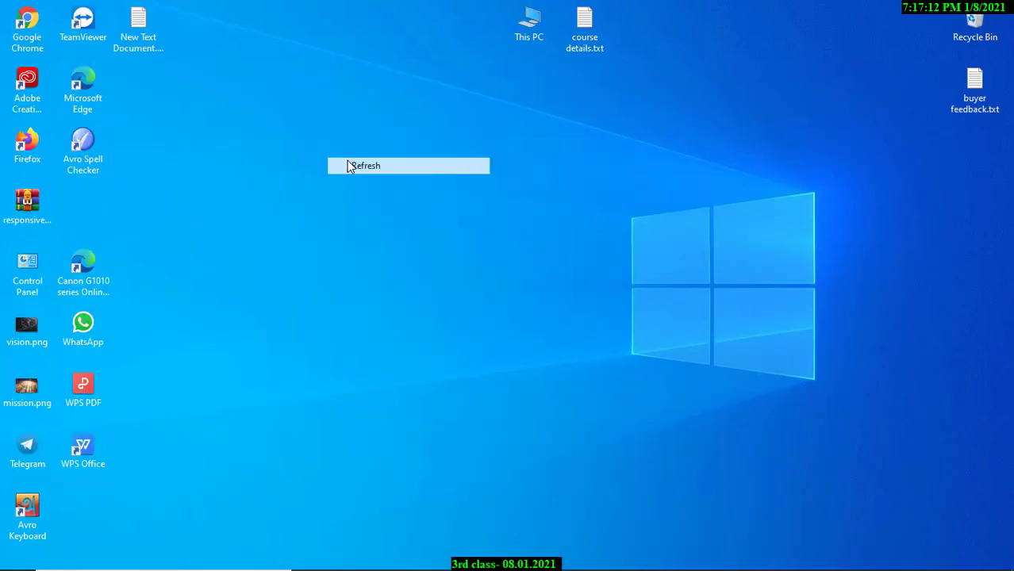
pyautogui.rightClick(317, 119)
pyautogui.click(352, 162)
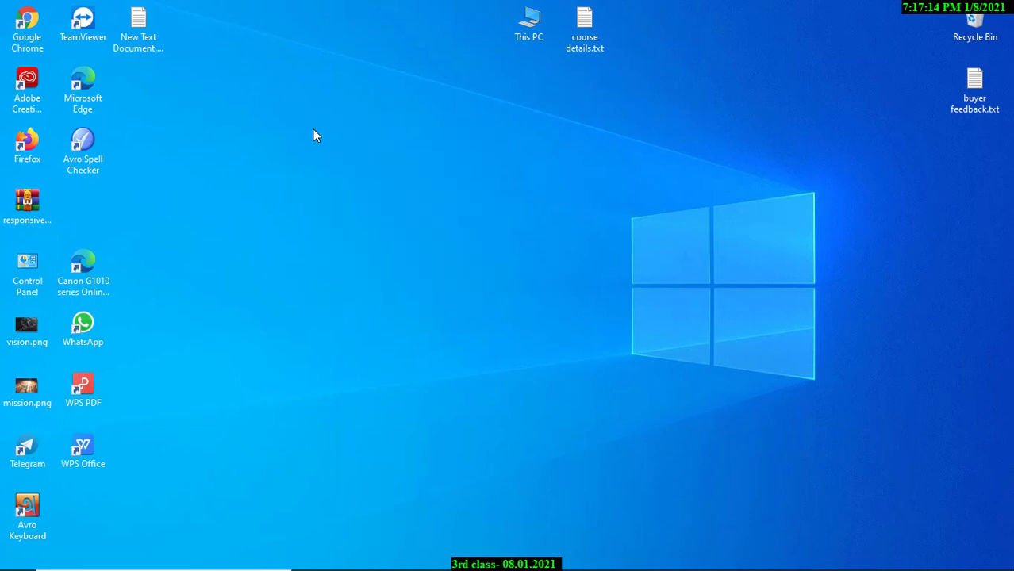
pyautogui.rightClick(312, 129)
pyautogui.click(347, 176)
pyautogui.rightClick(346, 165)
pyautogui.click(360, 203)
pyautogui.rightClick(332, 153)
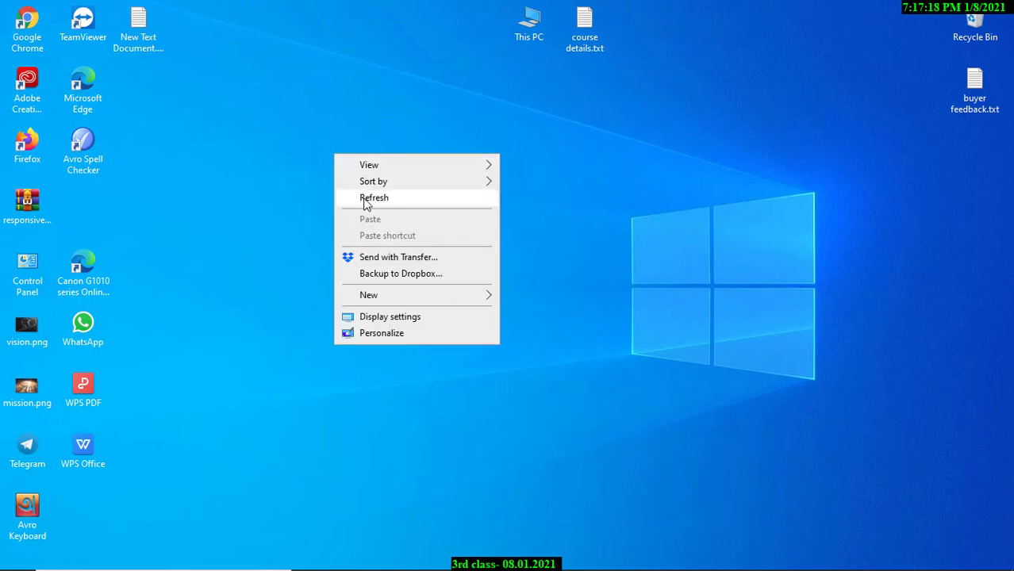
pyautogui.click(367, 200)
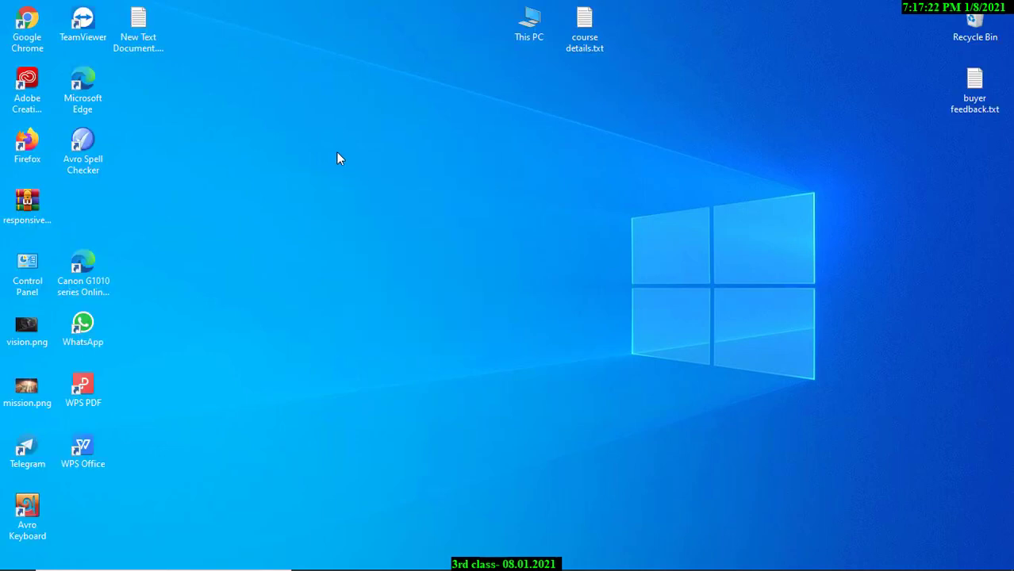
pyautogui.rightClick(336, 153)
pyautogui.click(367, 195)
pyautogui.rightClick(377, 127)
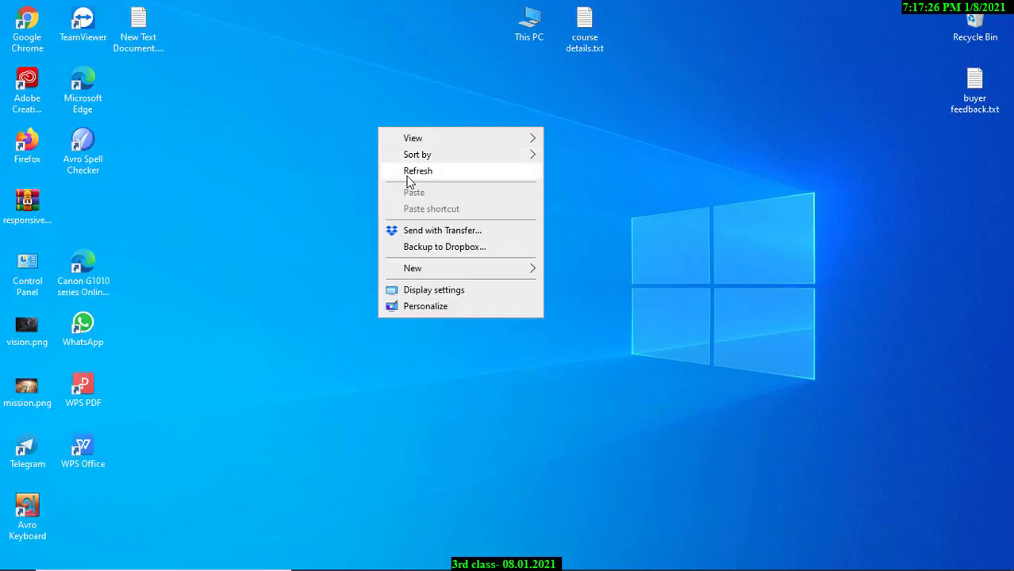
pyautogui.click(406, 177)
pyautogui.rightClick(384, 153)
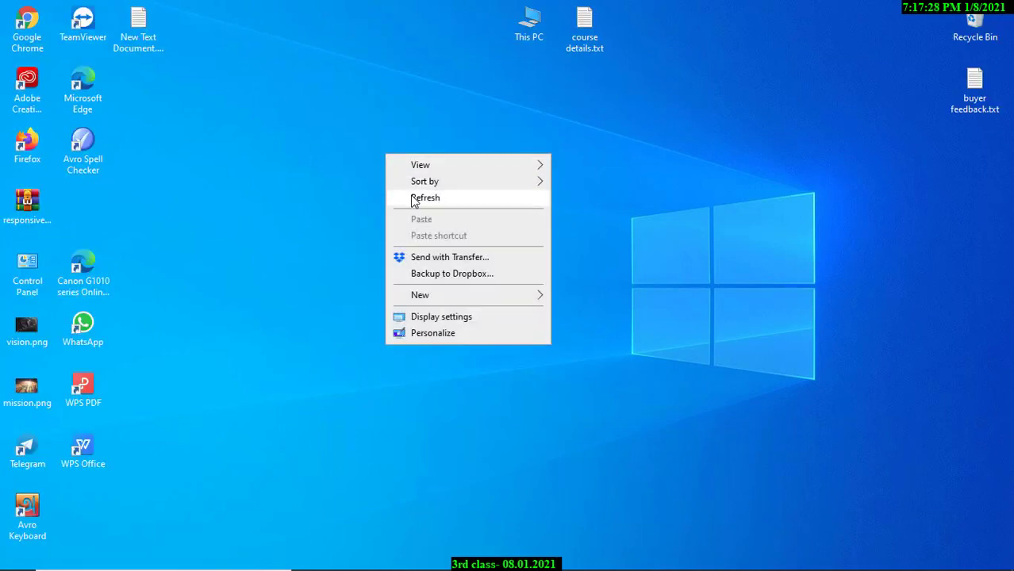
pyautogui.click(411, 196)
pyautogui.rightClick(402, 160)
pyautogui.click(444, 203)
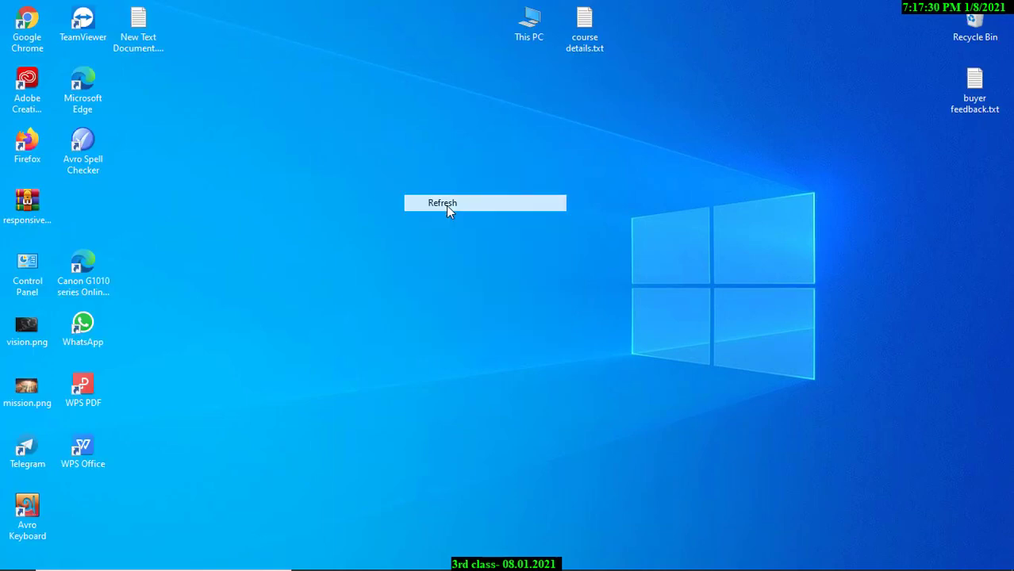
pyautogui.rightClick(375, 149)
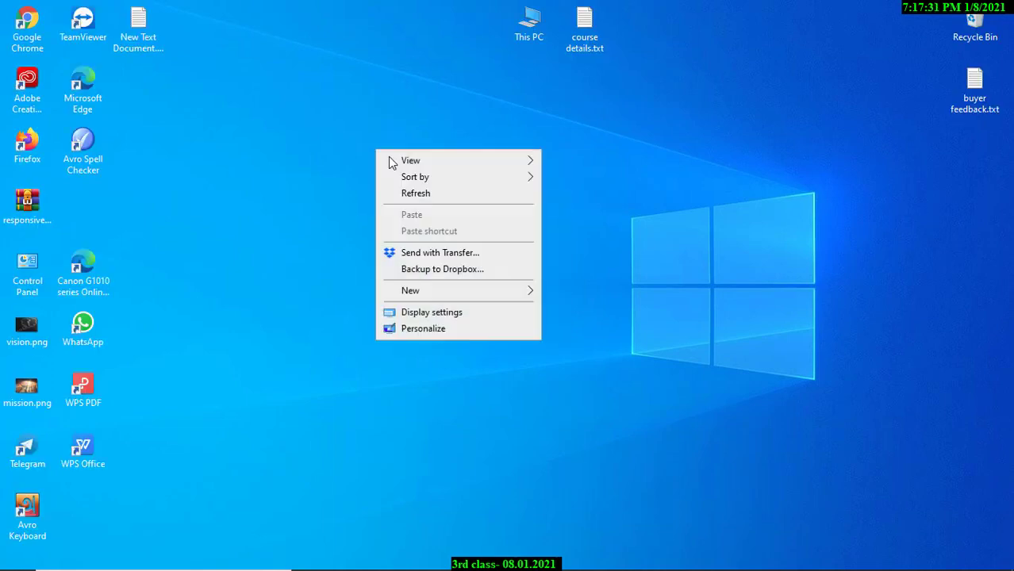
pyautogui.click(436, 205)
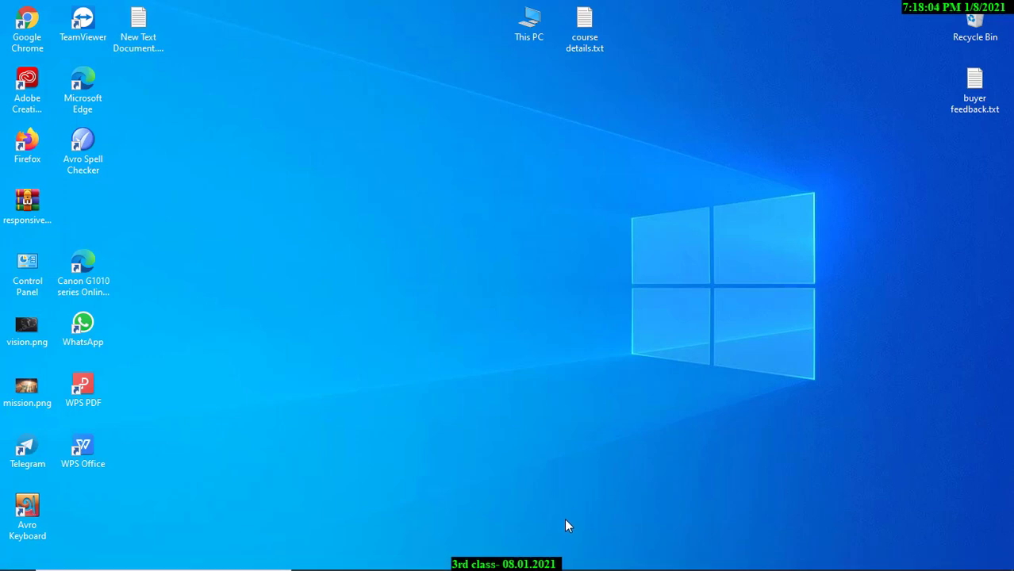
pyautogui.moveTo(492, 567)
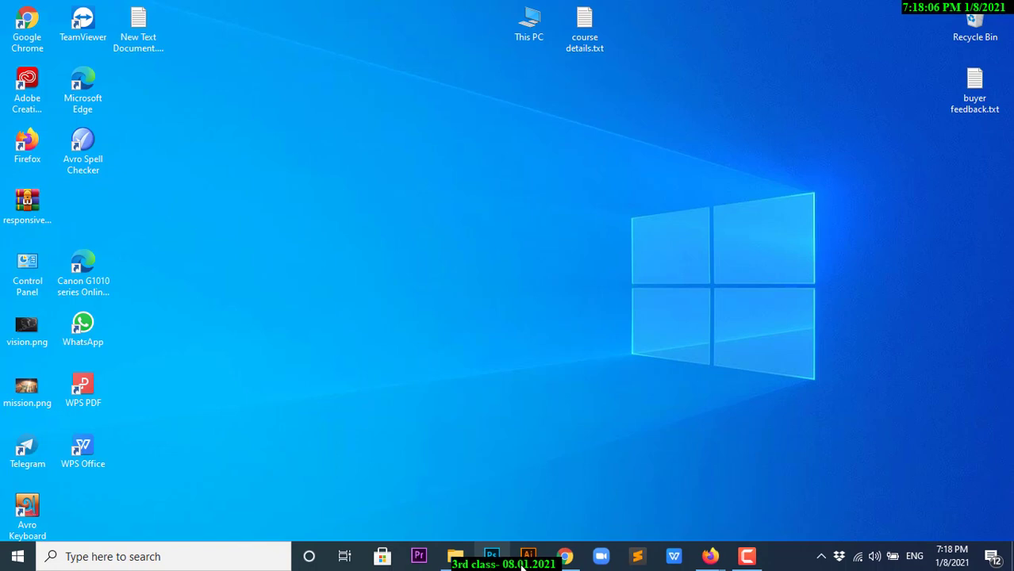
pyautogui.moveTo(557, 565)
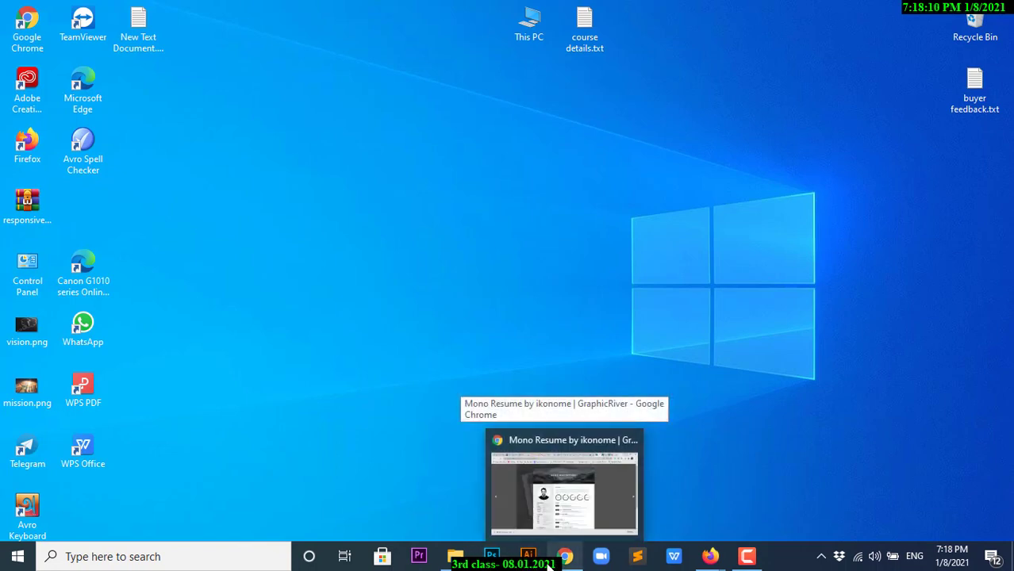
# Restore the Mono Resume page and scroll its image 2 of 9 preview down and back up.
pyautogui.click(562, 558)
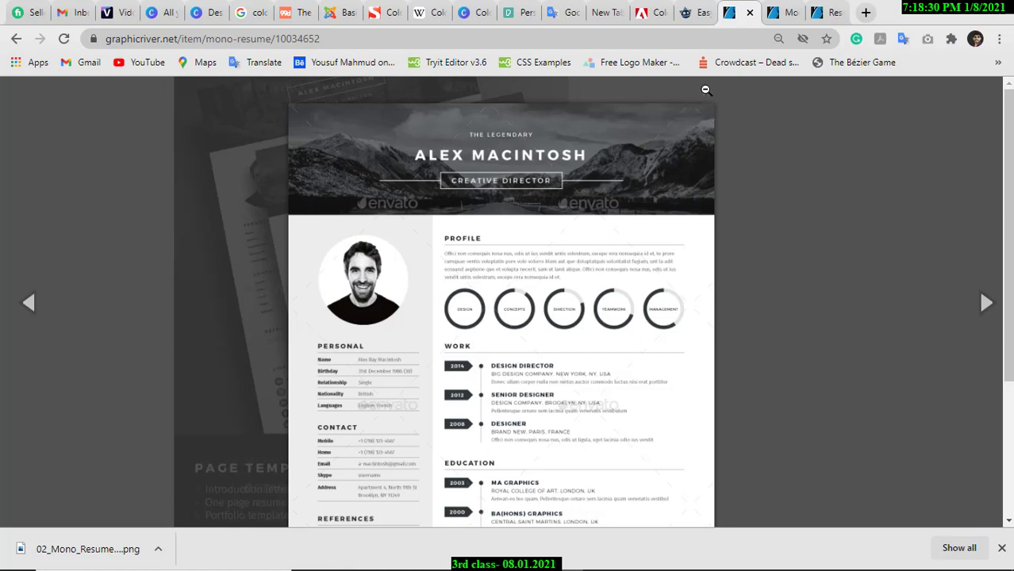
pyautogui.scroll(-1, 502, 232)
pyautogui.scroll(1, 520, 269)
pyautogui.scroll(-2, 563, 229)
pyautogui.scroll(1, 574, 240)
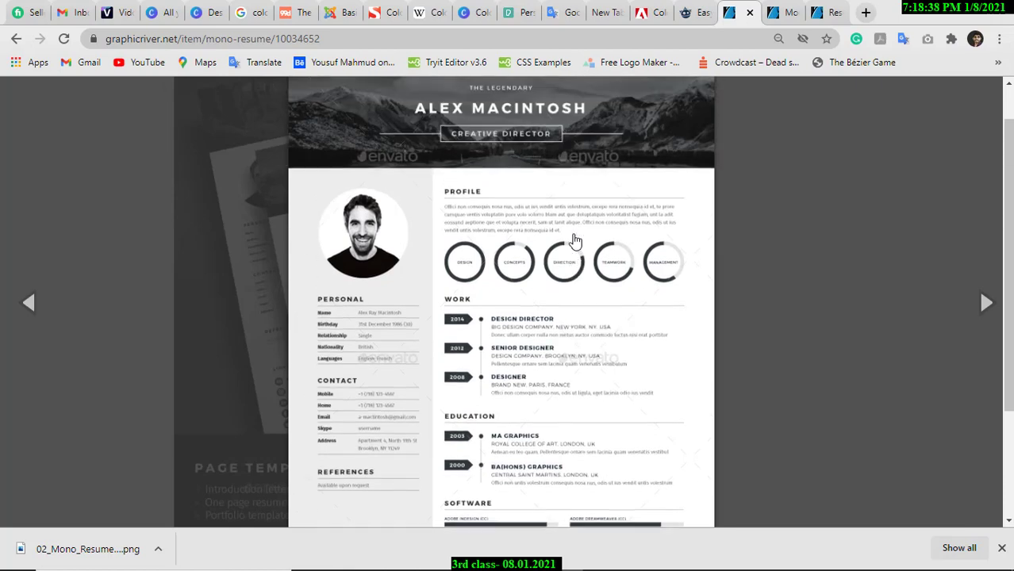
pyautogui.scroll(1, 573, 239)
pyautogui.scroll(-3, 575, 240)
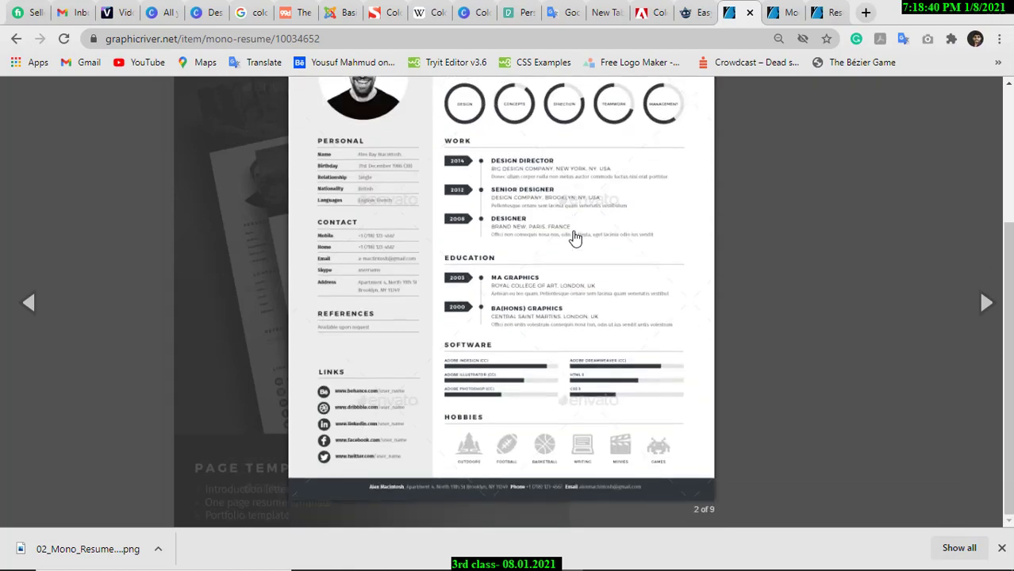
pyautogui.scroll(3, 574, 238)
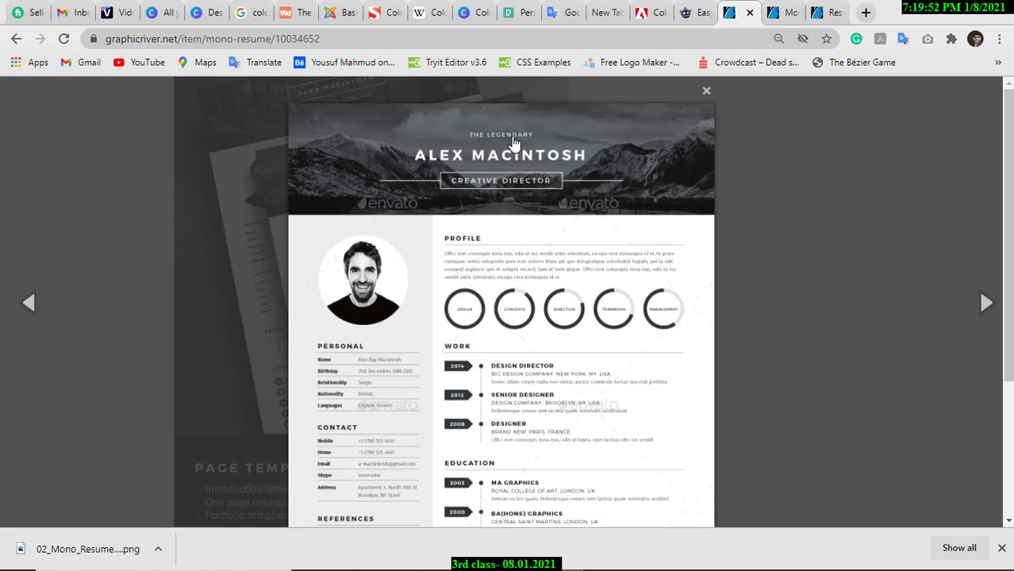
# Scroll the enlarged resume through its work, education, software and hobbies sections, clearing the download notice.
pyautogui.scroll(-1, 538, 176)
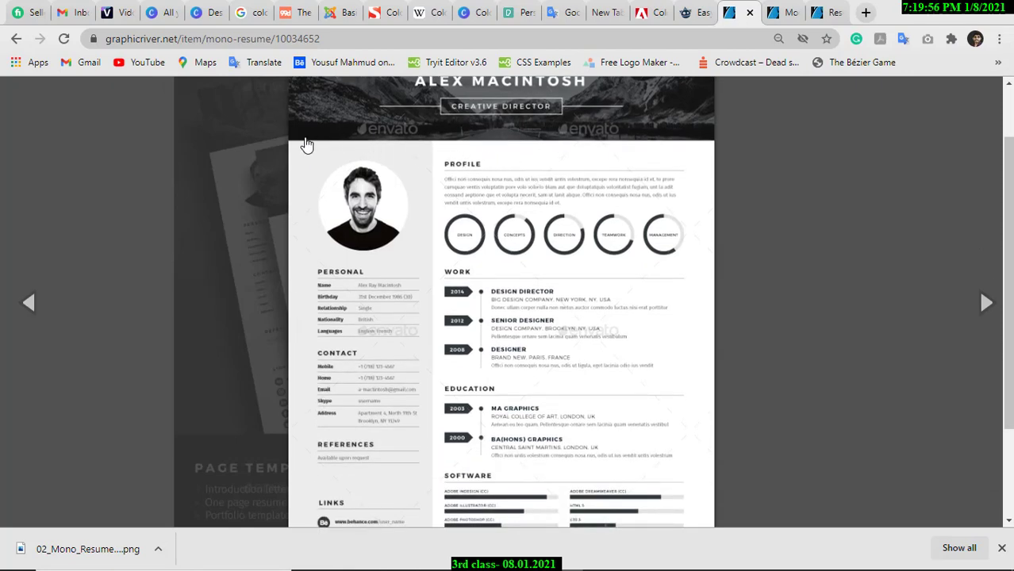
pyautogui.scroll(-2, 389, 473)
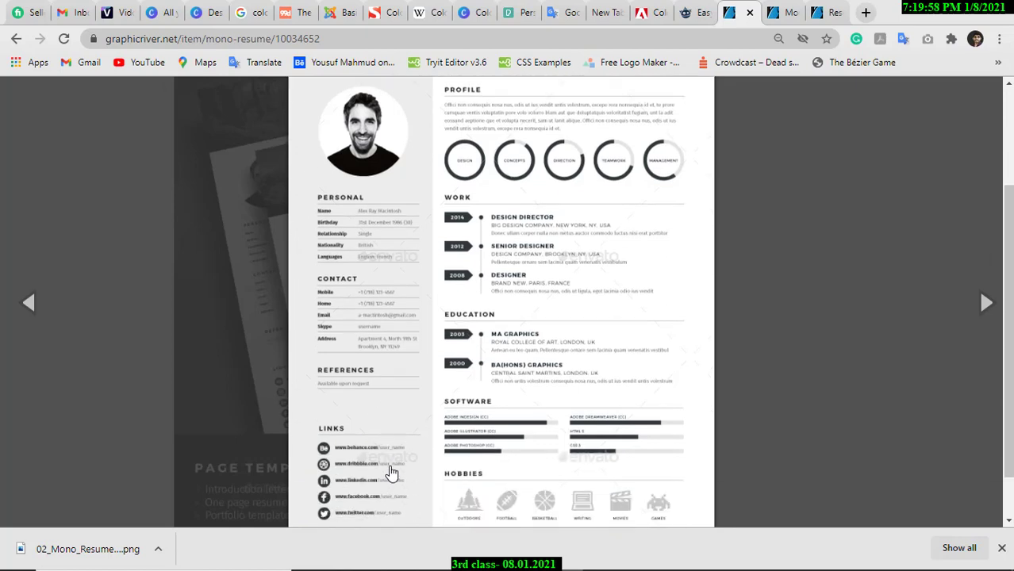
pyautogui.scroll(2, 401, 152)
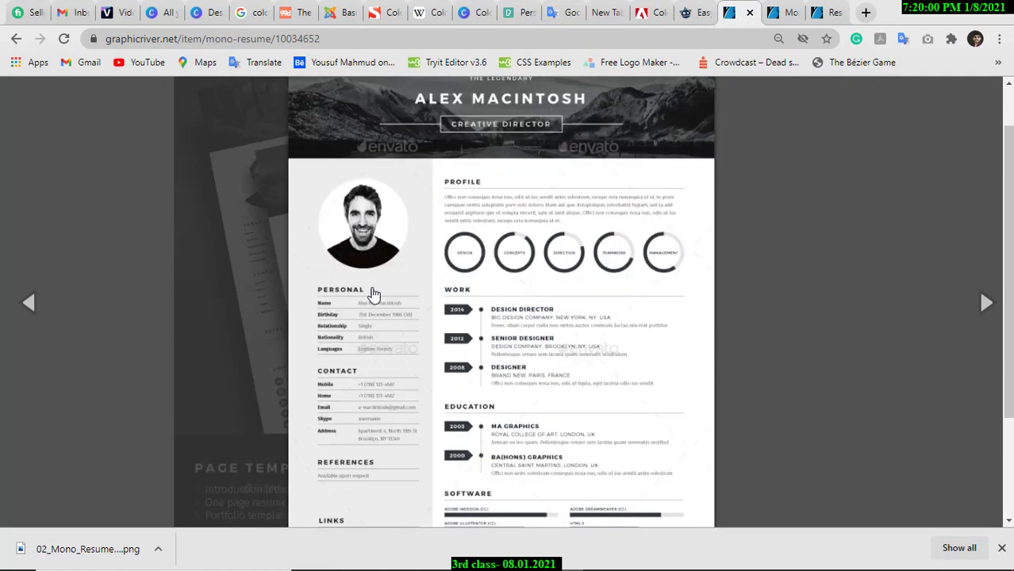
pyautogui.scroll(-1, 374, 385)
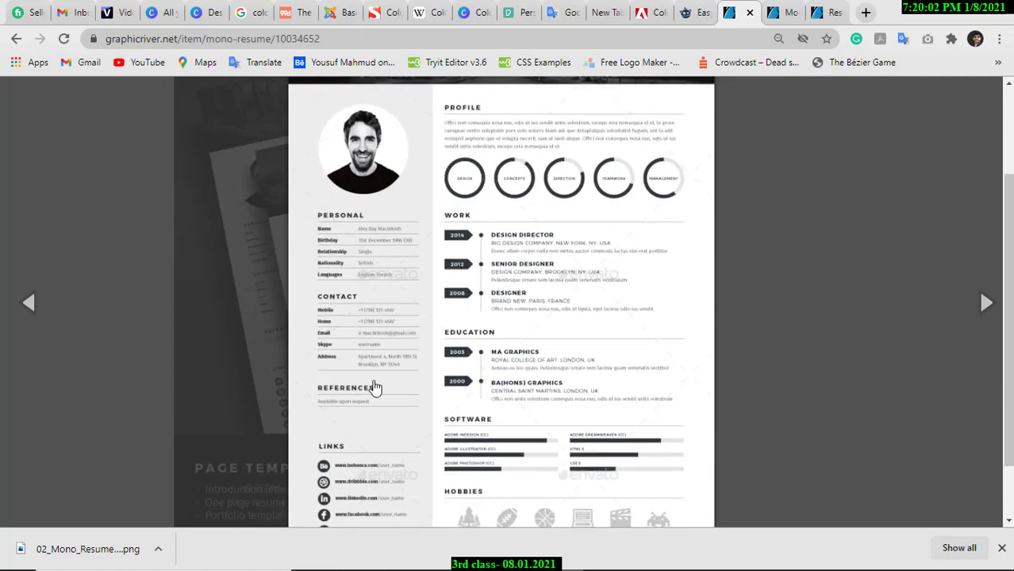
pyautogui.scroll(-1, 353, 427)
pyautogui.scroll(3, 389, 436)
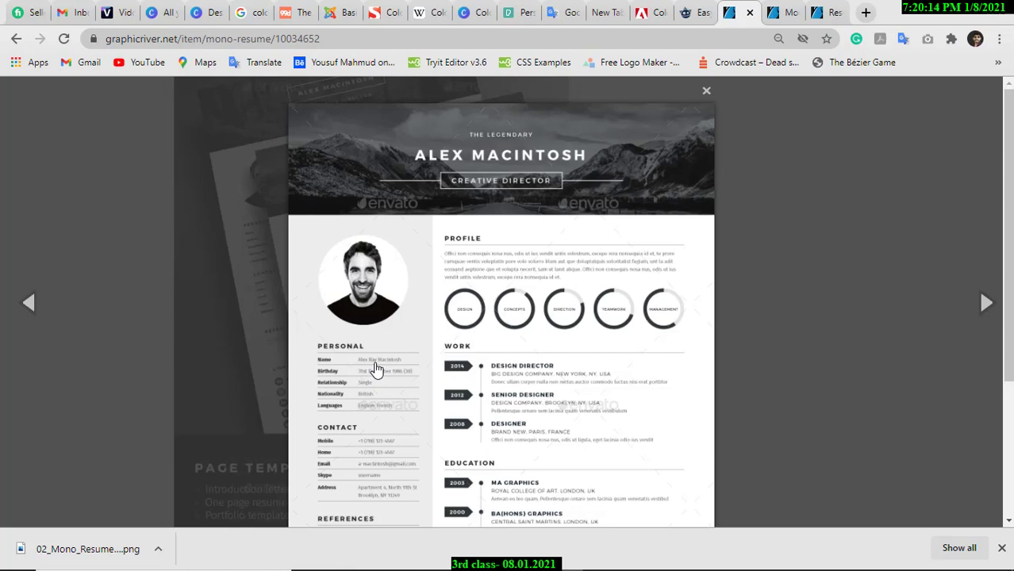
pyautogui.scroll(-1, 376, 365)
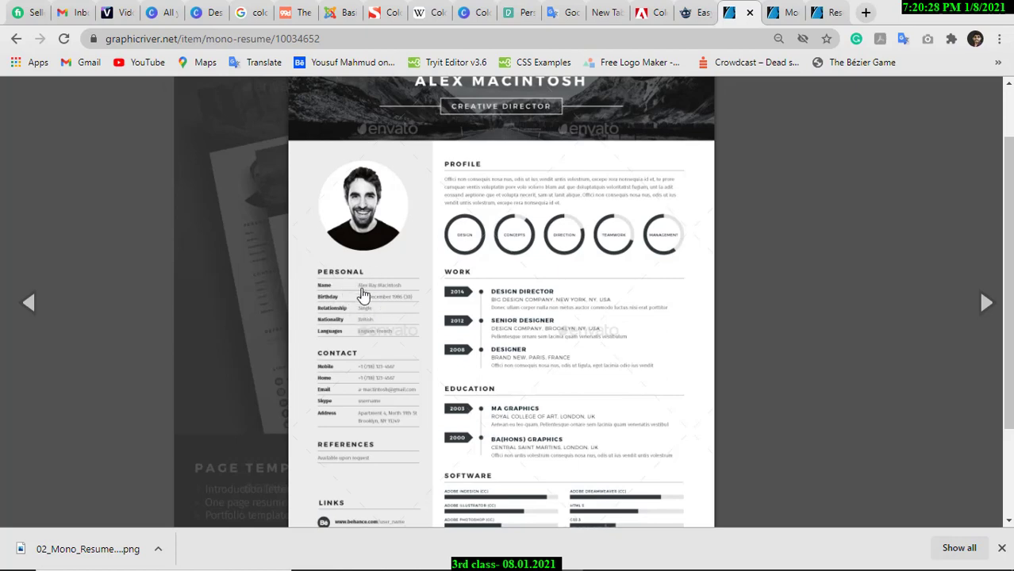
pyautogui.scroll(-2, 362, 294)
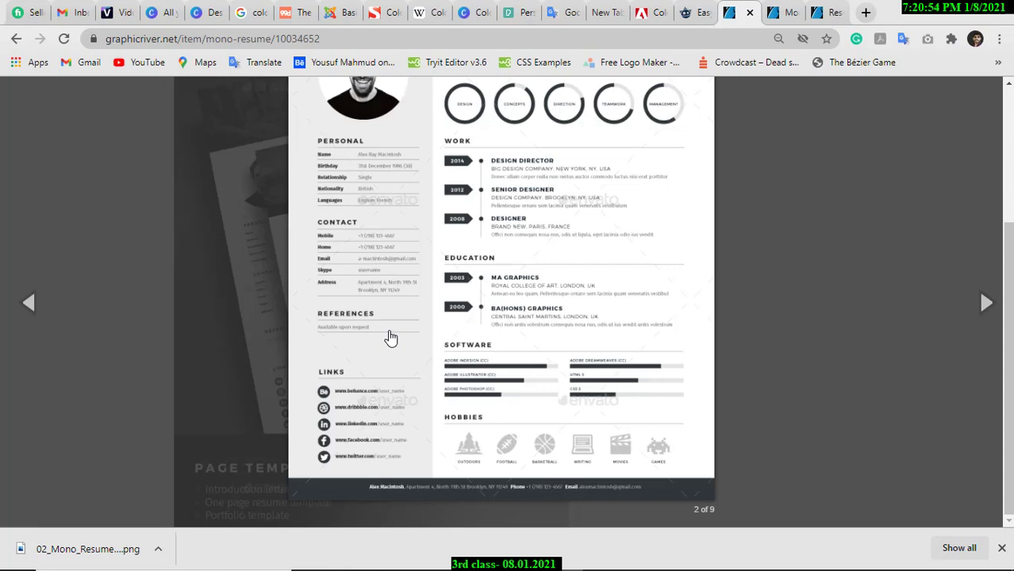
pyautogui.scroll(1, 386, 335)
pyautogui.scroll(-1, 386, 336)
pyautogui.click(1002, 548)
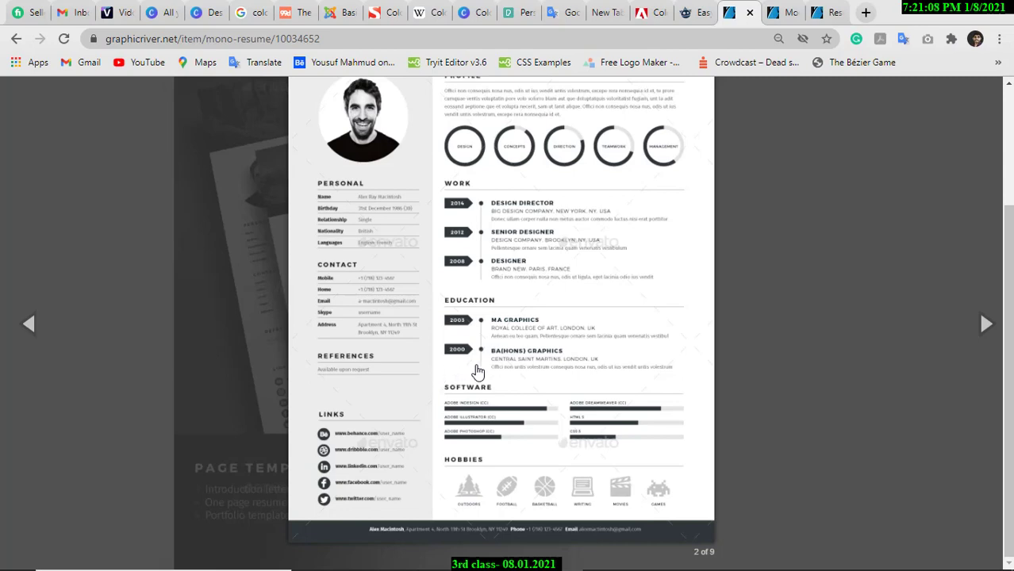
pyautogui.scroll(2, 479, 373)
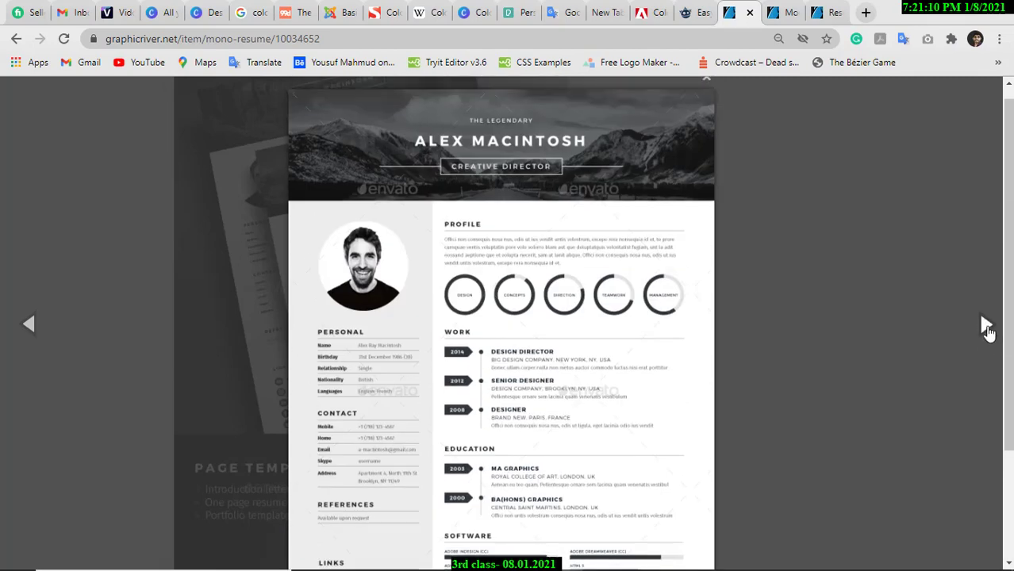
# Advance two slides to the creative director resume (slide 4 of 9) and scroll through it.
pyautogui.click(985, 324)
pyautogui.scroll(-2, 496, 352)
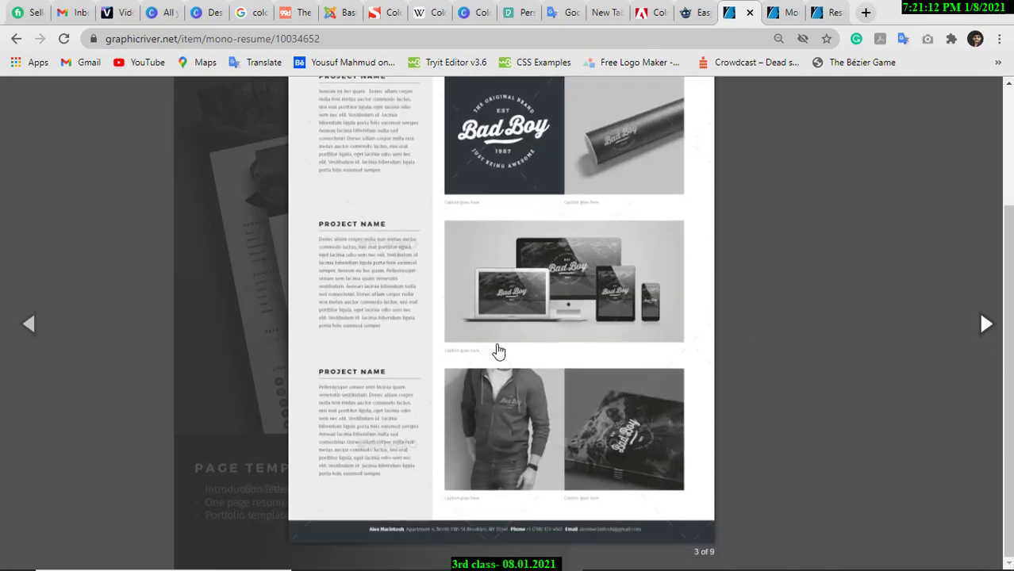
pyautogui.click(984, 326)
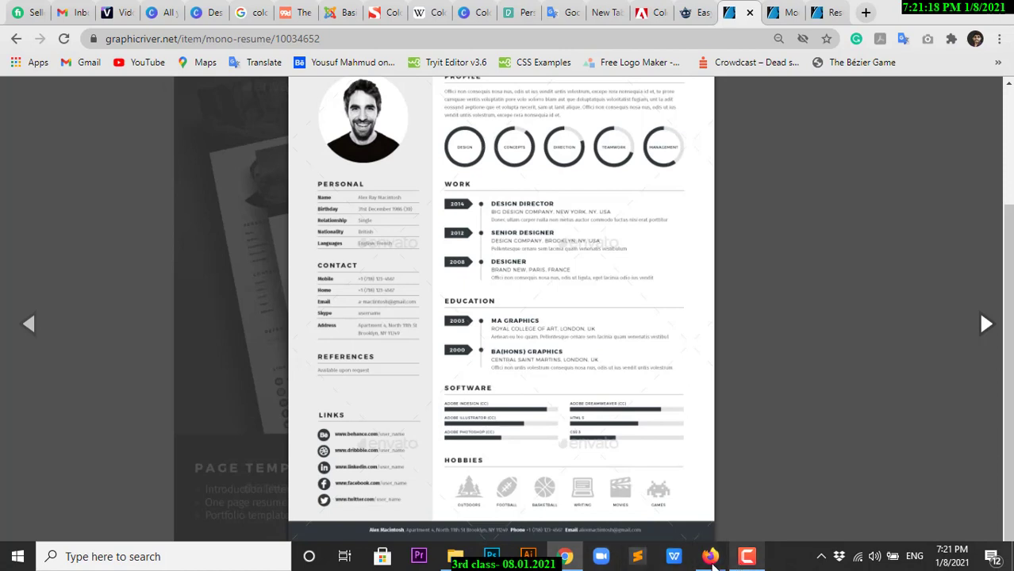
pyautogui.moveTo(711, 560)
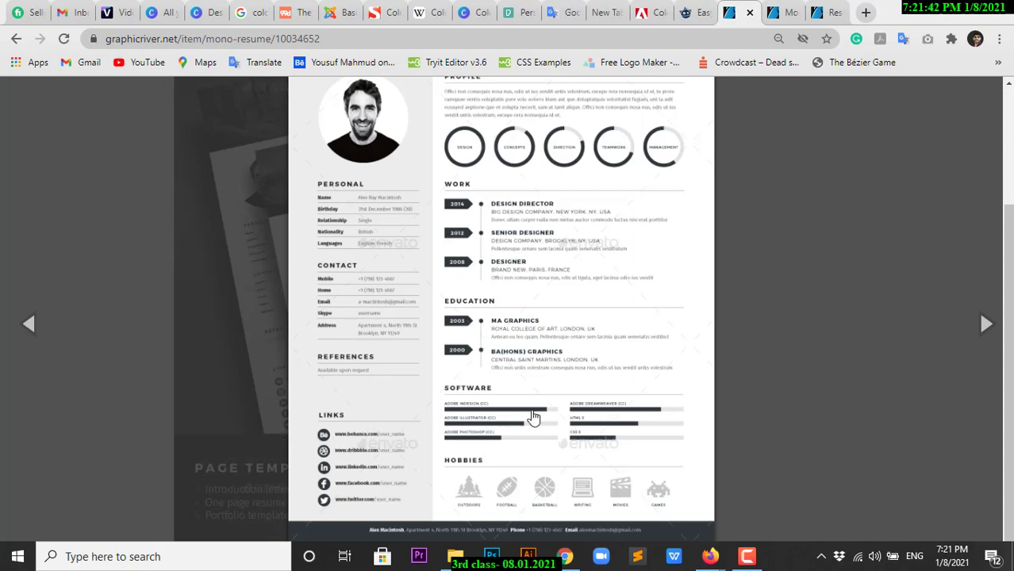
pyautogui.scroll(2, 536, 413)
pyautogui.scroll(-2, 539, 410)
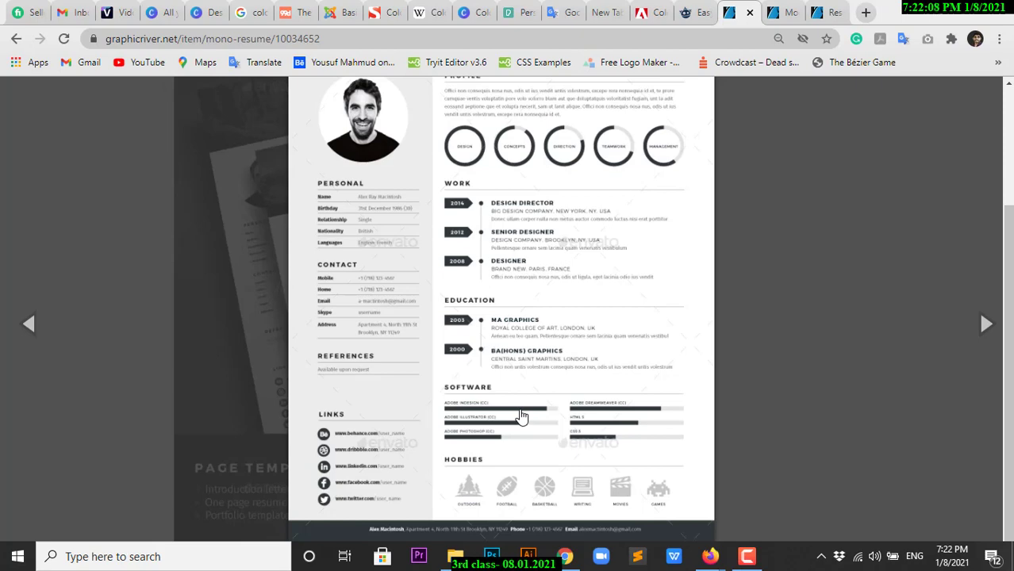
pyautogui.scroll(2, 520, 353)
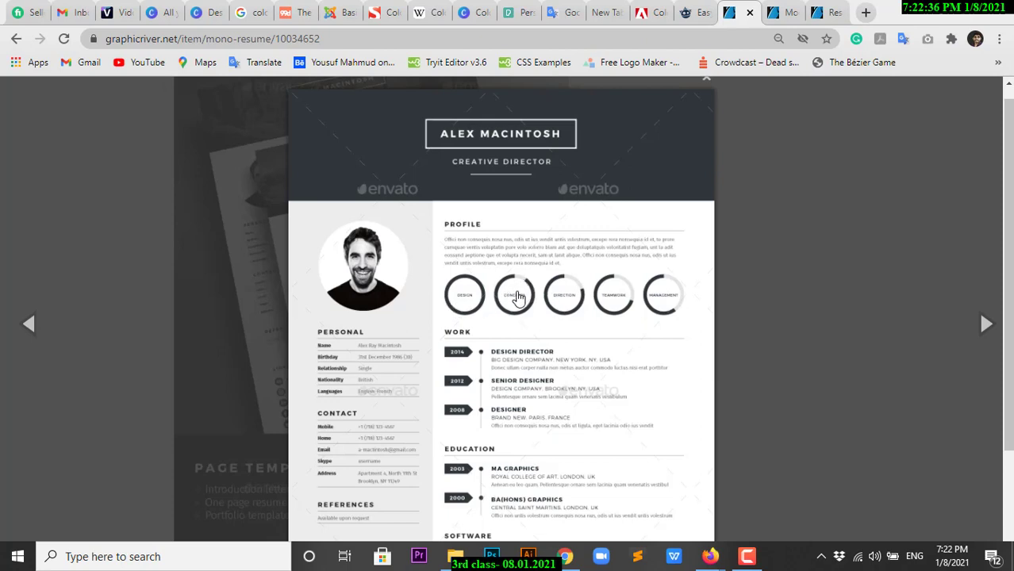
pyautogui.scroll(-1, 523, 295)
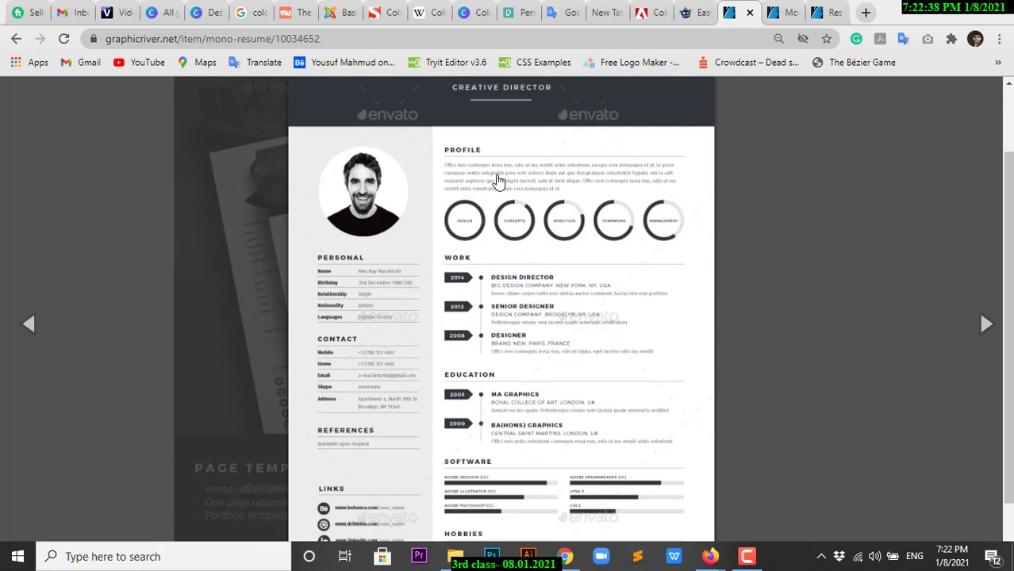
pyautogui.scroll(-1, 515, 215)
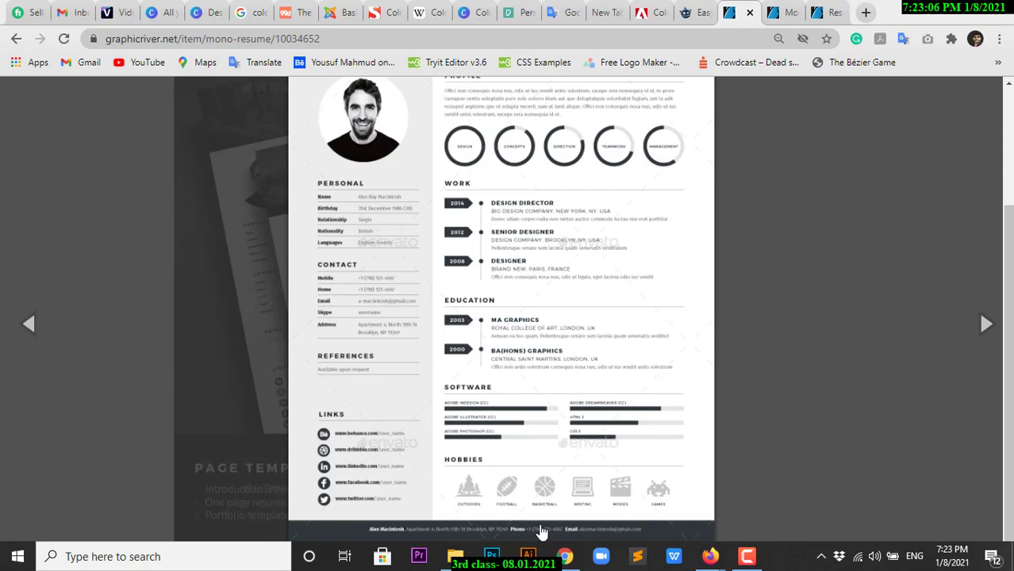
pyautogui.scroll(2, 615, 488)
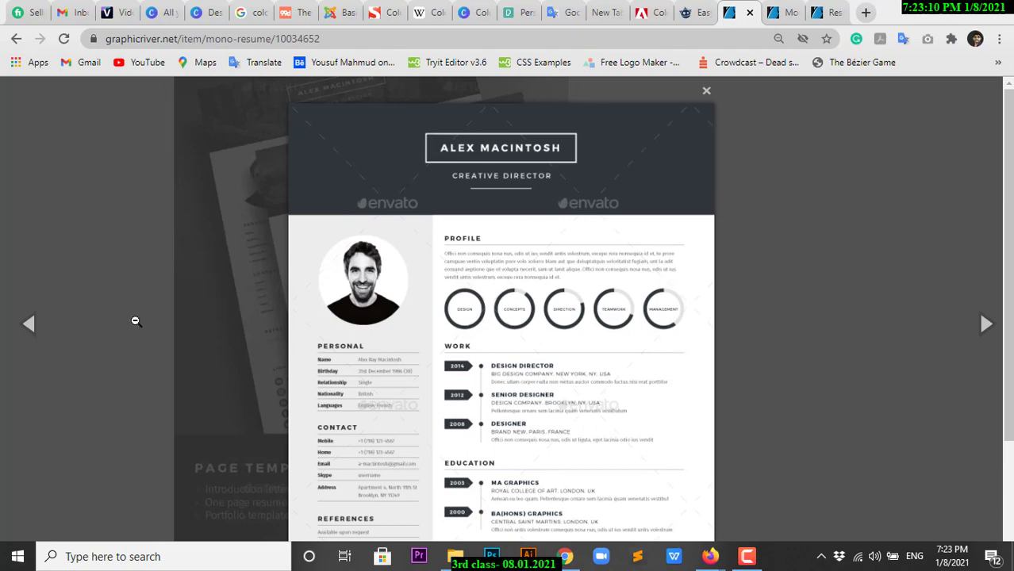
pyautogui.click(28, 324)
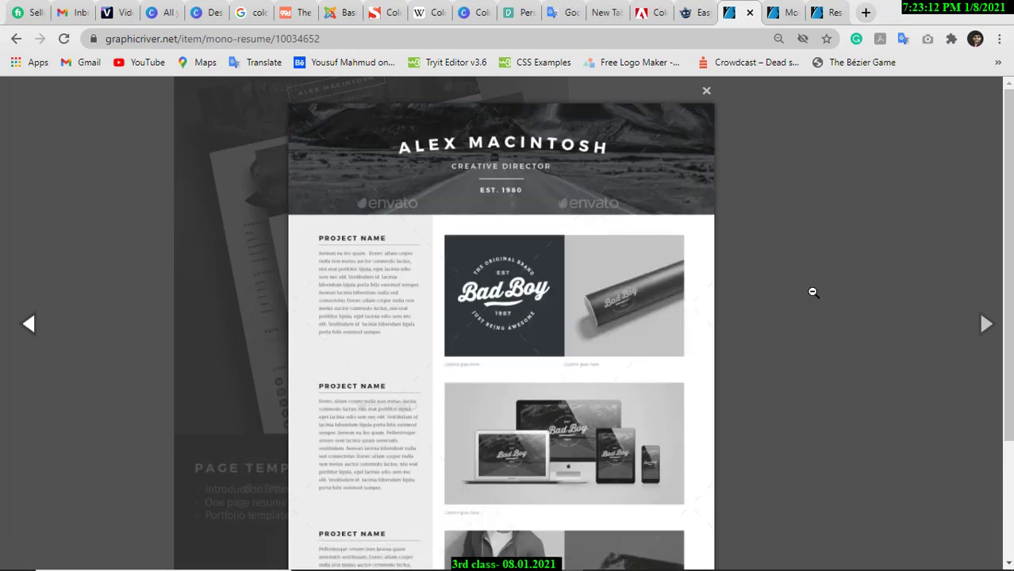
pyautogui.click(982, 323)
pyautogui.scroll(-2, 491, 262)
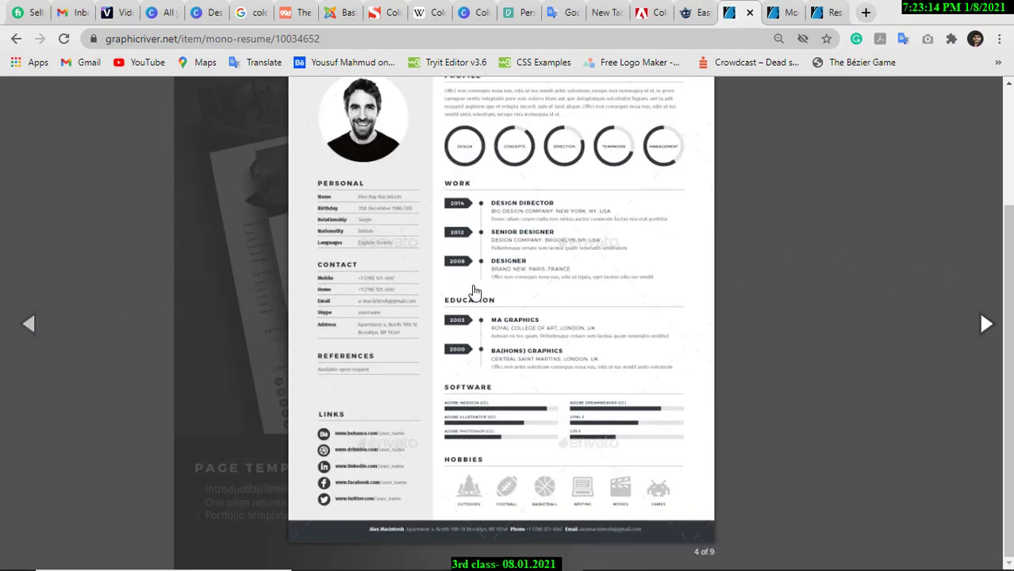
pyautogui.scroll(2, 473, 292)
# Close the gallery viewer and select the Mono Resume page URL in the address bar.
pyautogui.rightClick(478, 278)
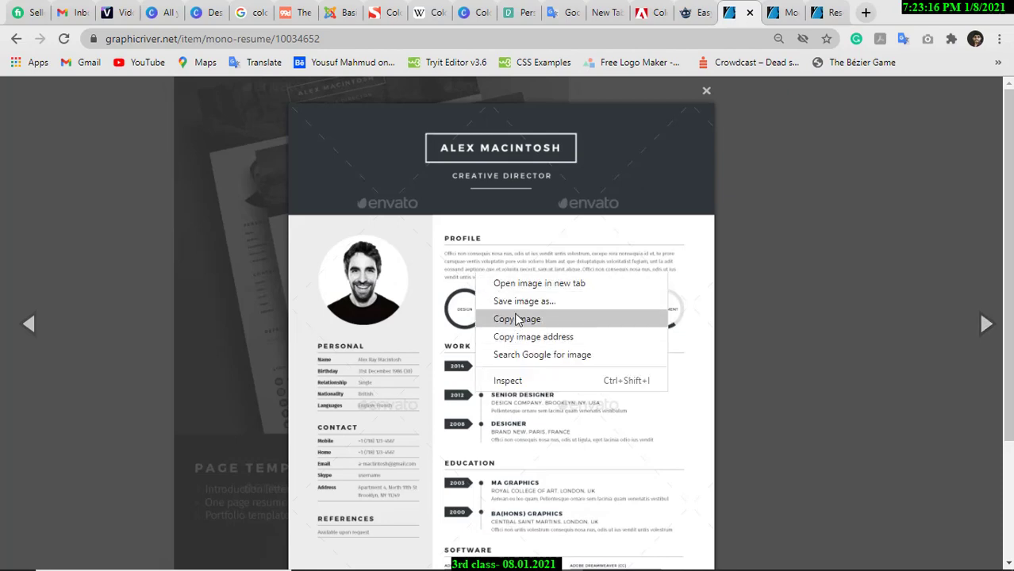
pyautogui.click(706, 92)
pyautogui.click(707, 92)
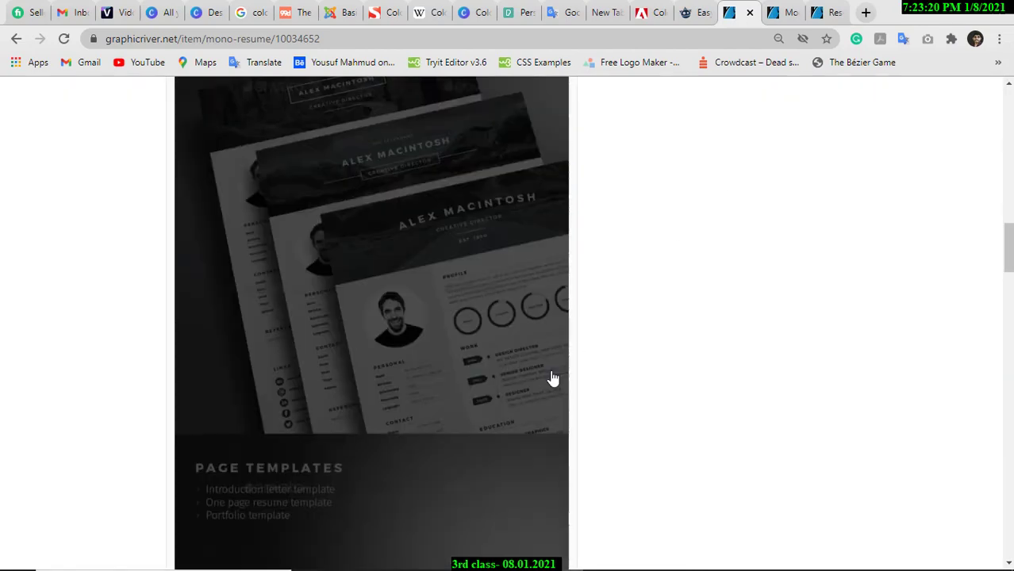
pyautogui.scroll(10, 550, 376)
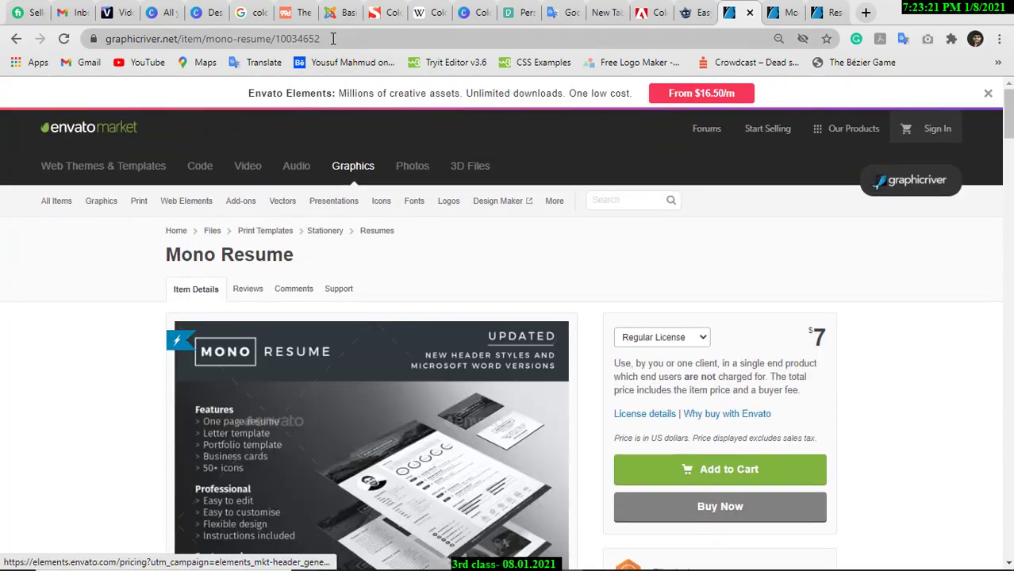
pyautogui.click(333, 38)
pyautogui.hotkey('ctrl', 'c')
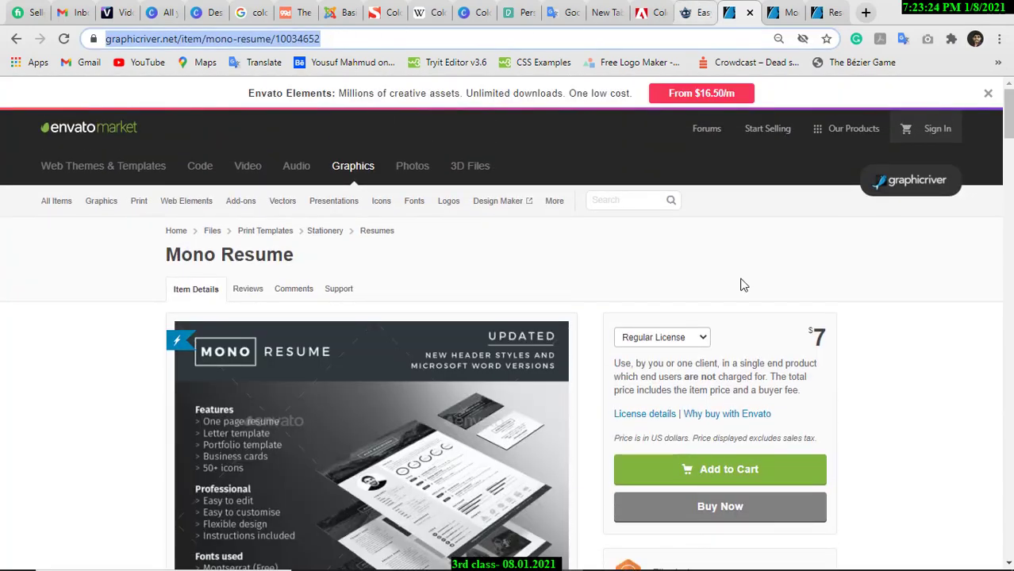
# Post the copied Mono Resume link as a comment on the Facebook group's Meet post.
pyautogui.moveTo(714, 559)
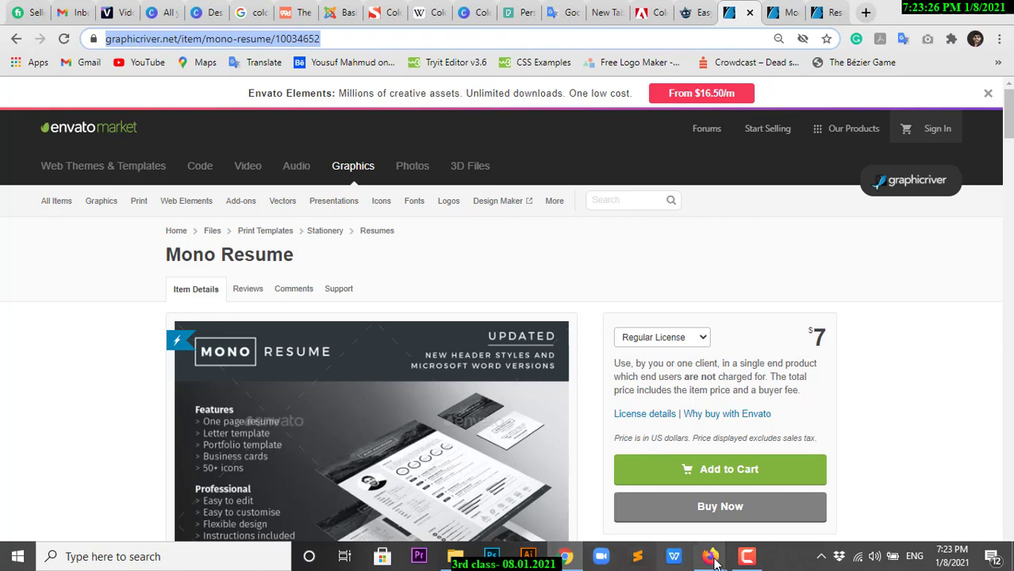
pyautogui.moveTo(710, 556)
pyautogui.click(627, 480)
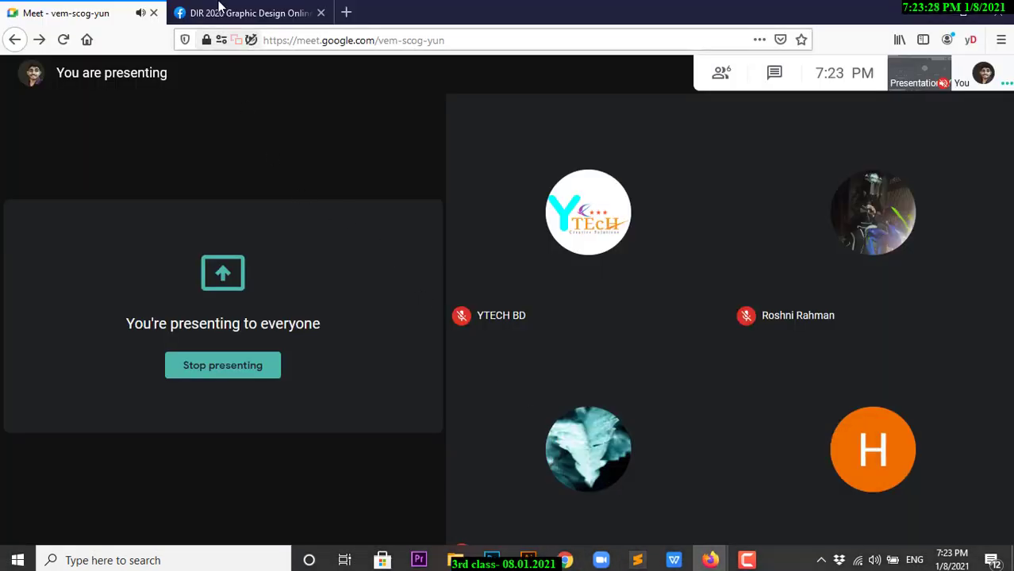
pyautogui.click(218, 12)
pyautogui.scroll(-1, 642, 349)
pyautogui.scroll(-3, 642, 349)
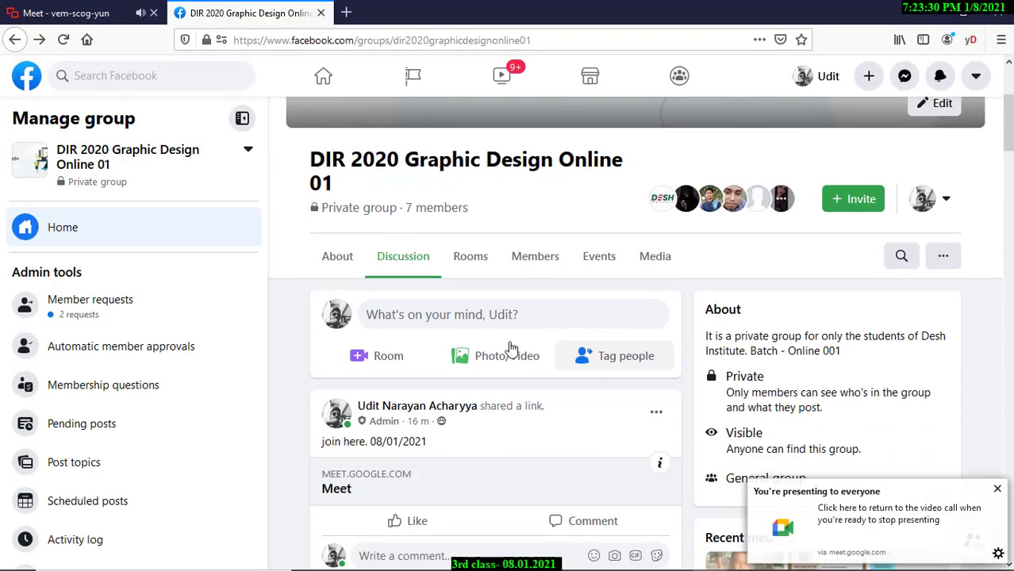
pyautogui.scroll(-1, 521, 357)
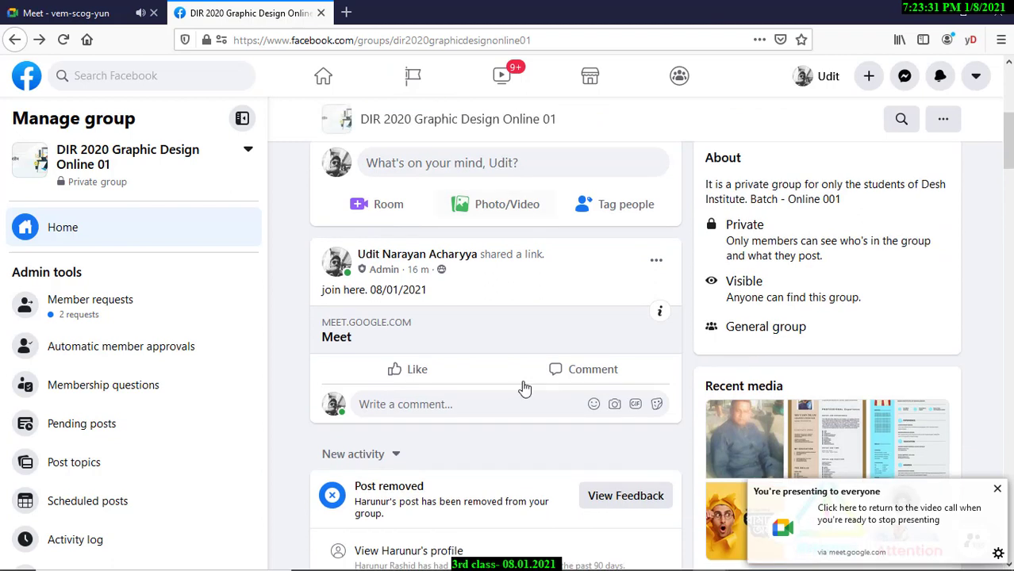
pyautogui.click(469, 410)
pyautogui.hotkey('ctrl', 'v')
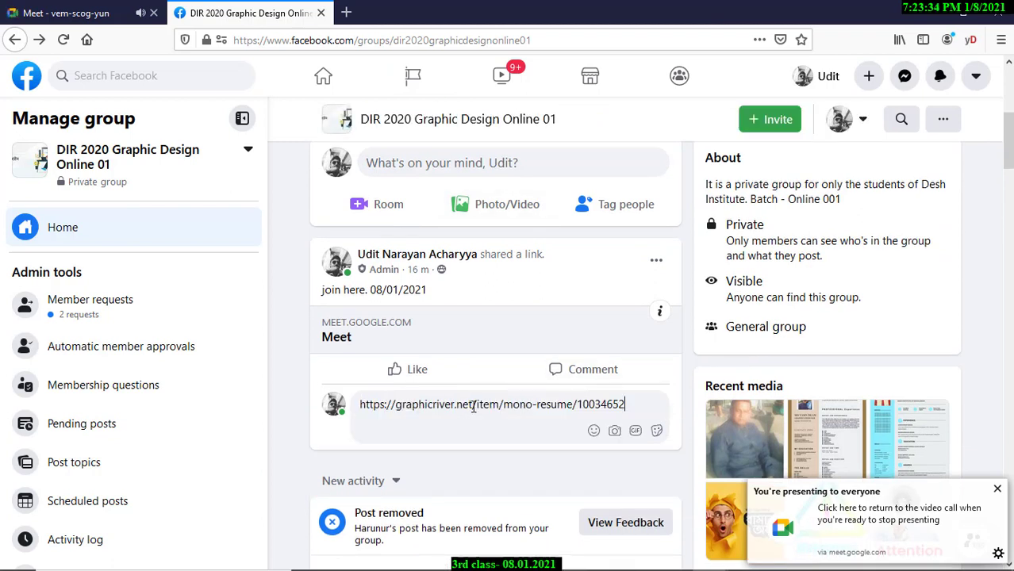
pyautogui.press('Return')
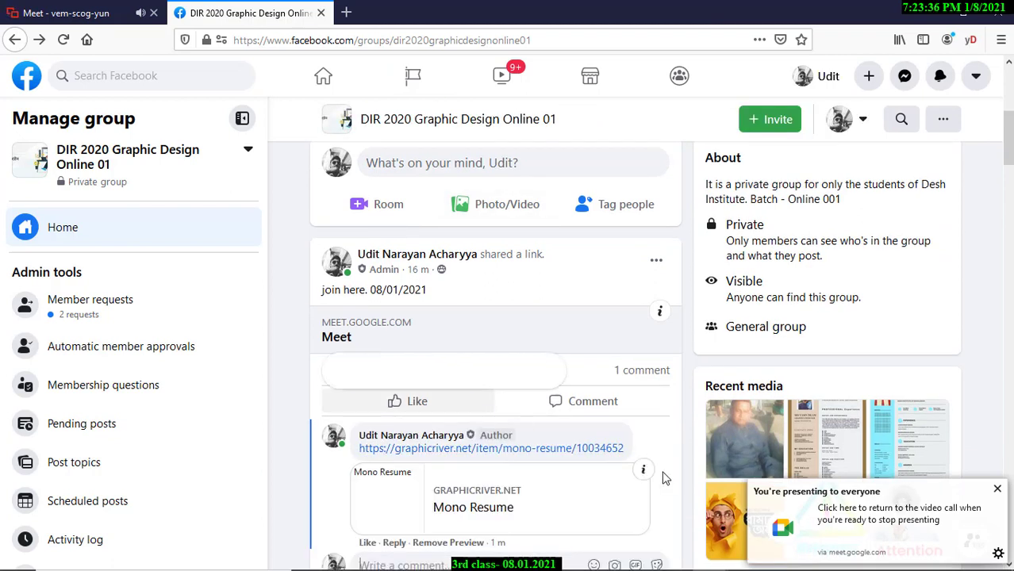
pyautogui.moveTo(562, 559)
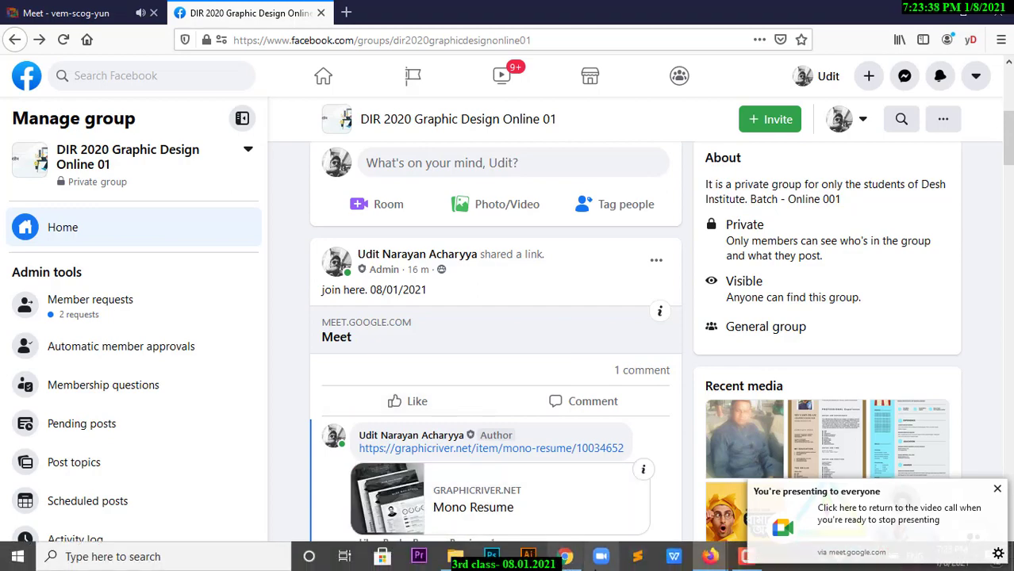
pyautogui.click(565, 558)
# Open the Mono Resume preview enlarged in the gallery viewer.
pyautogui.scroll(-2, 484, 283)
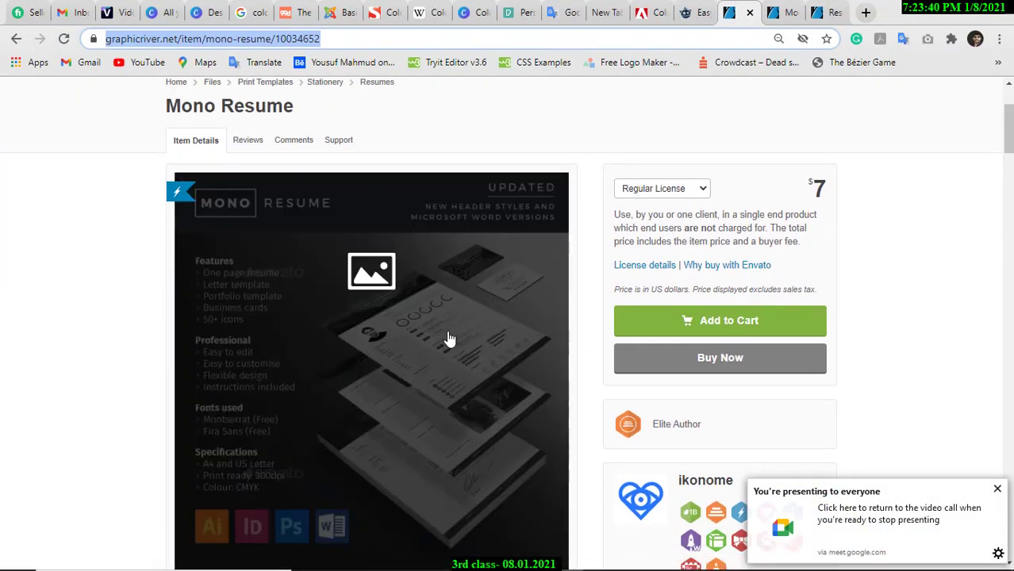
pyautogui.scroll(2, 328, 219)
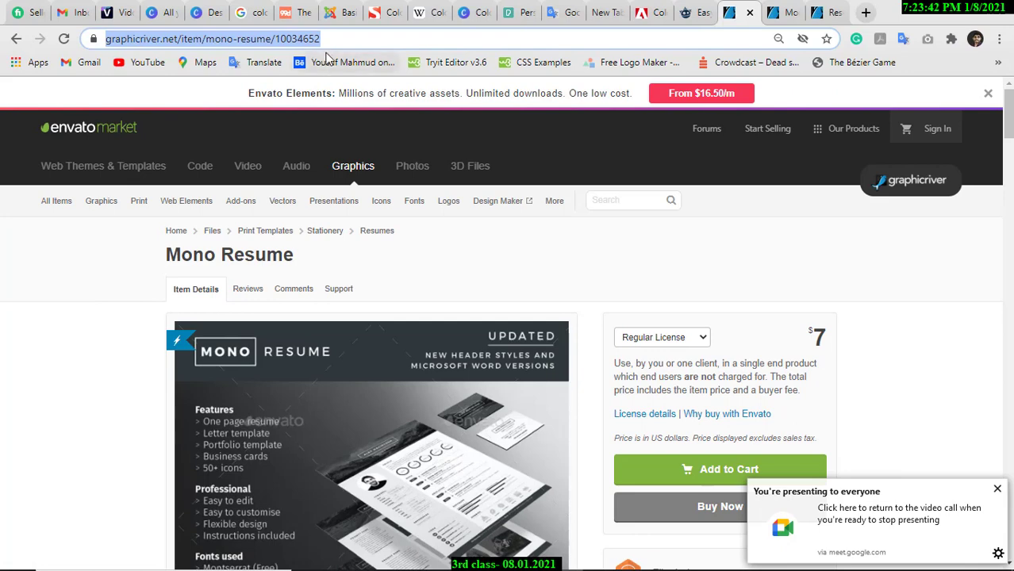
pyautogui.scroll(-3, 394, 194)
pyautogui.scroll(-3, 391, 307)
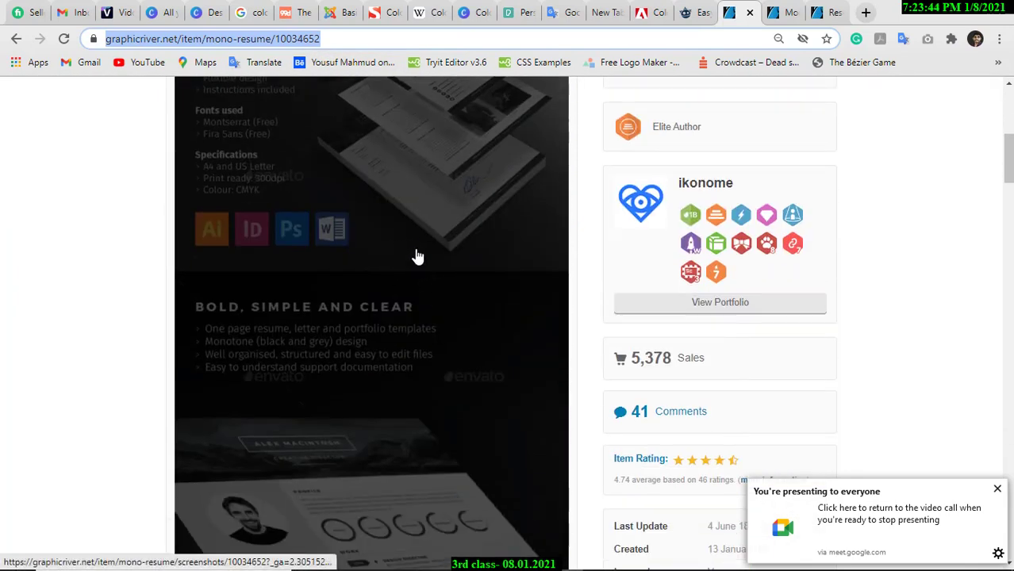
pyautogui.click(413, 254)
pyautogui.scroll(-3, 484, 277)
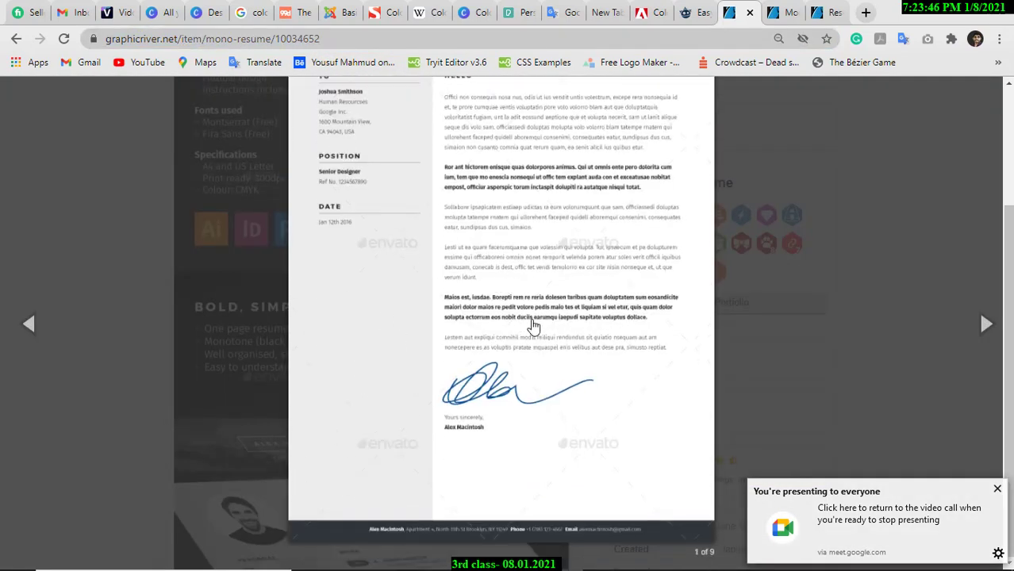
pyautogui.scroll(3, 547, 333)
# Save the next resume preview image as a PNG in the Downloads folder.
pyautogui.click(984, 323)
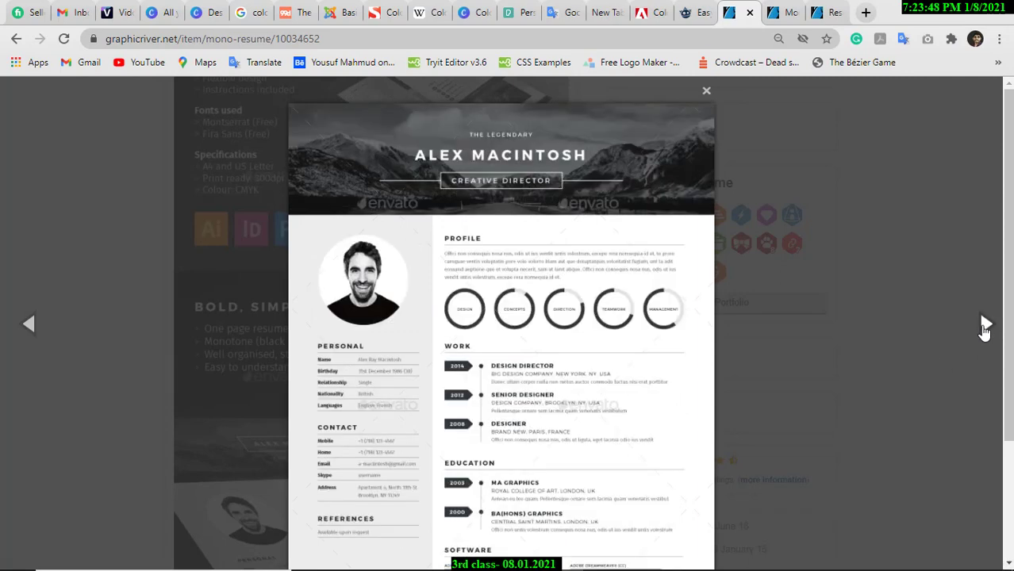
pyautogui.scroll(-1, 499, 301)
pyautogui.scroll(-2, 500, 302)
pyautogui.rightClick(485, 262)
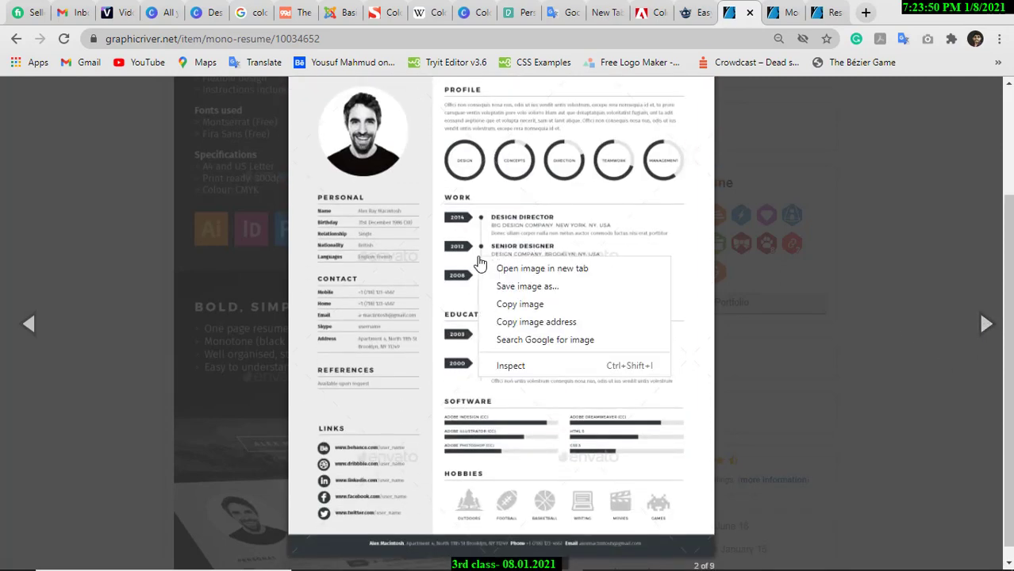
pyautogui.click(537, 287)
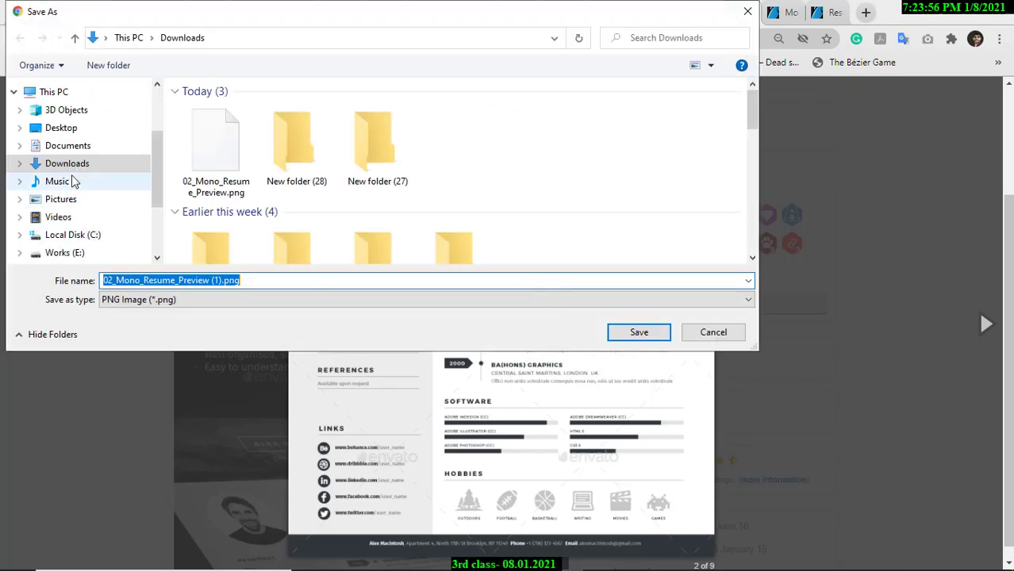
pyautogui.click(101, 165)
pyautogui.click(639, 333)
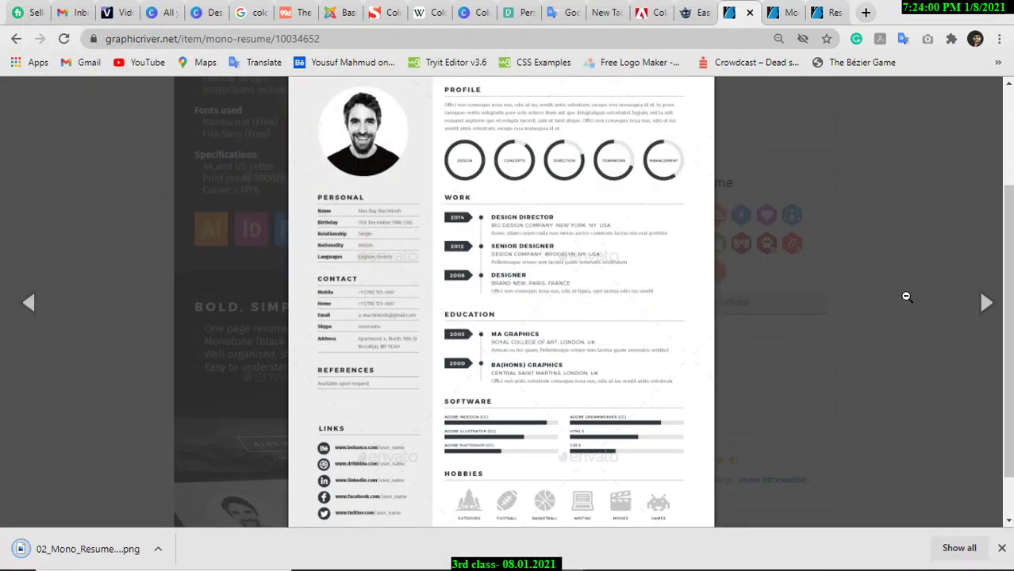
# Save the following portfolio preview as 03_Mono_Resume_Preview.png and close the gallery.
pyautogui.click(986, 303)
pyautogui.scroll(2, 536, 307)
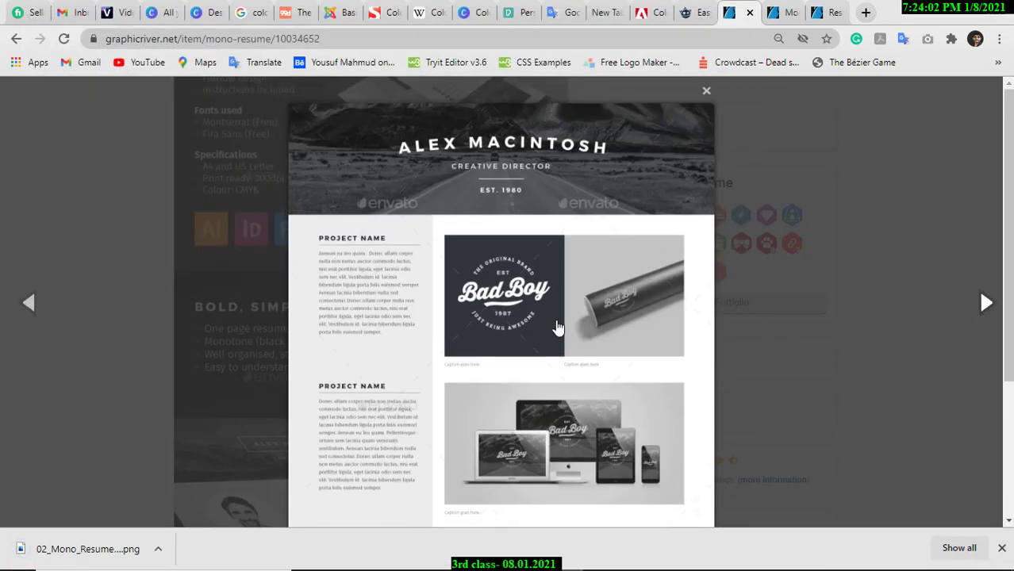
pyautogui.rightClick(476, 270)
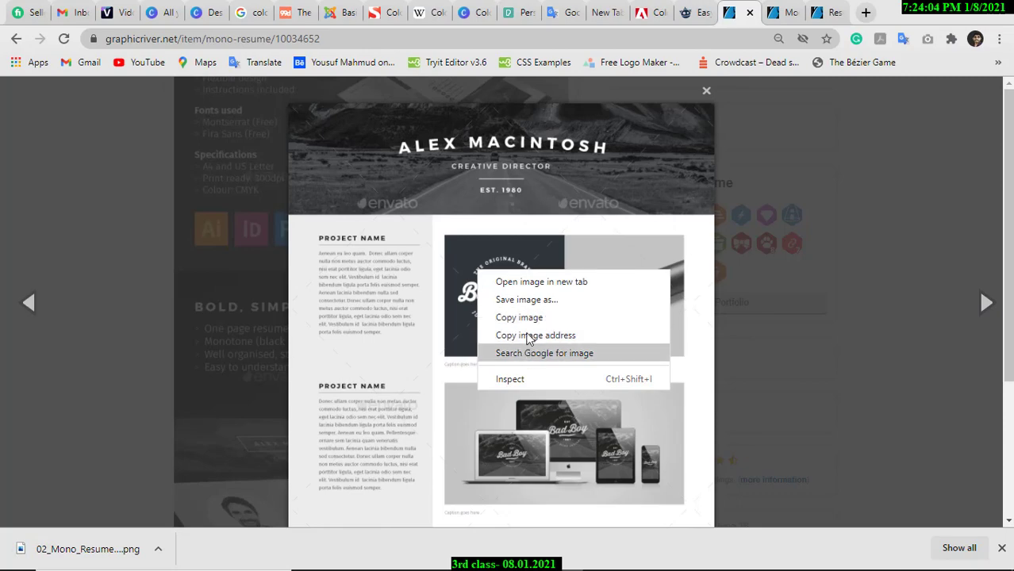
pyautogui.click(527, 302)
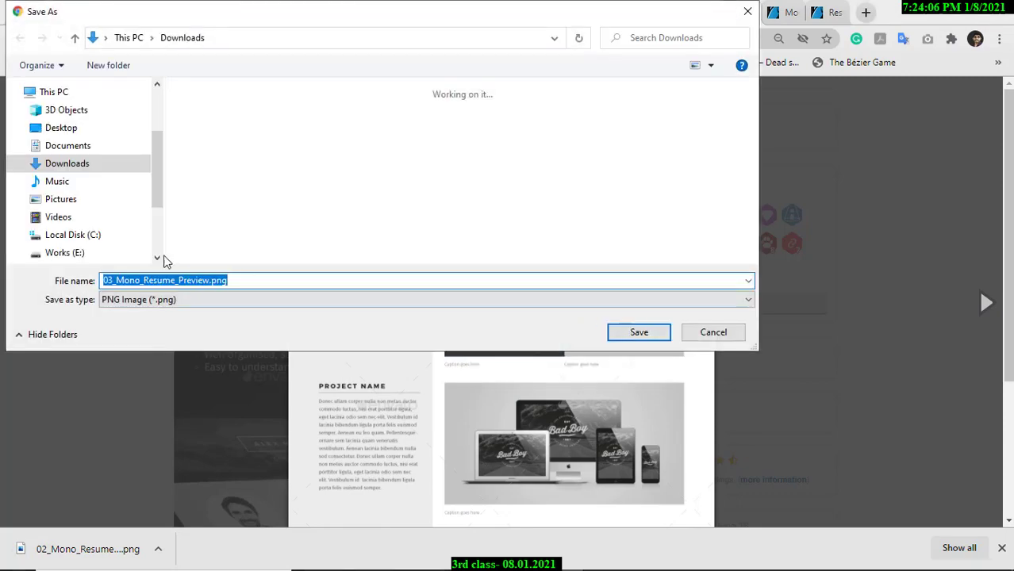
pyautogui.click(639, 333)
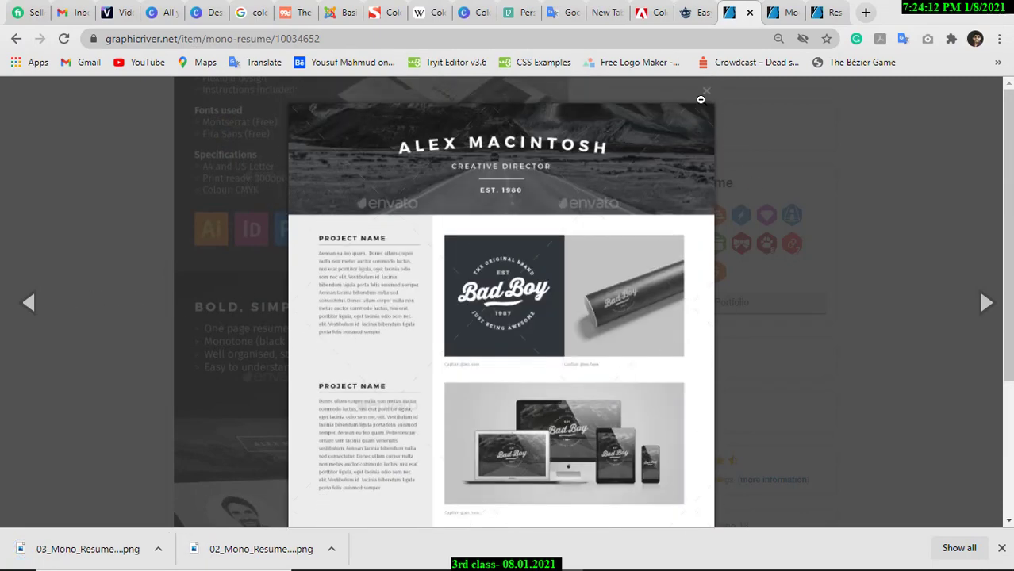
pyautogui.click(705, 92)
# Dismiss the downloads bar and scroll down to the item's Main Features list.
pyautogui.scroll(-15, 490, 354)
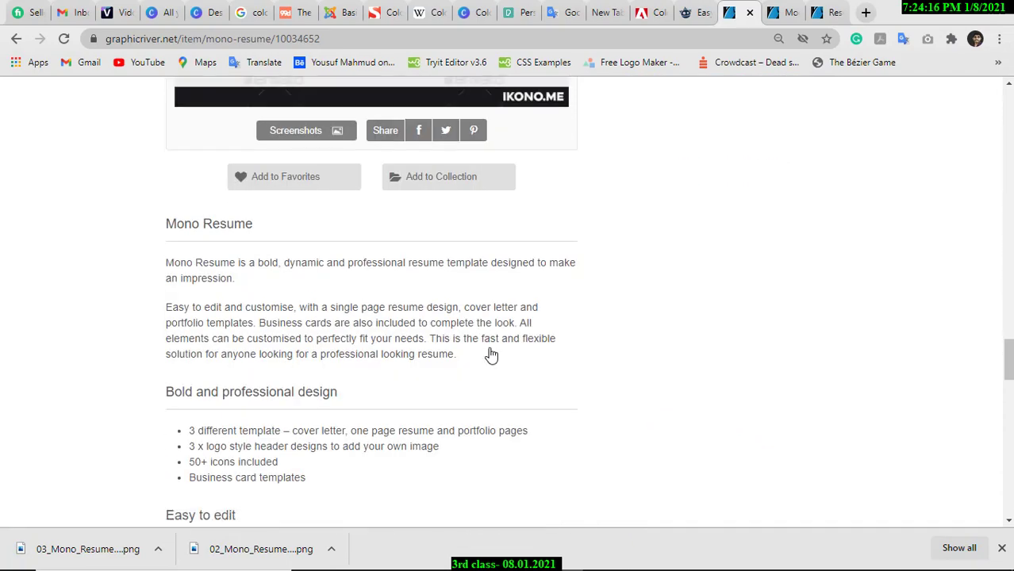
pyautogui.scroll(-8, 491, 355)
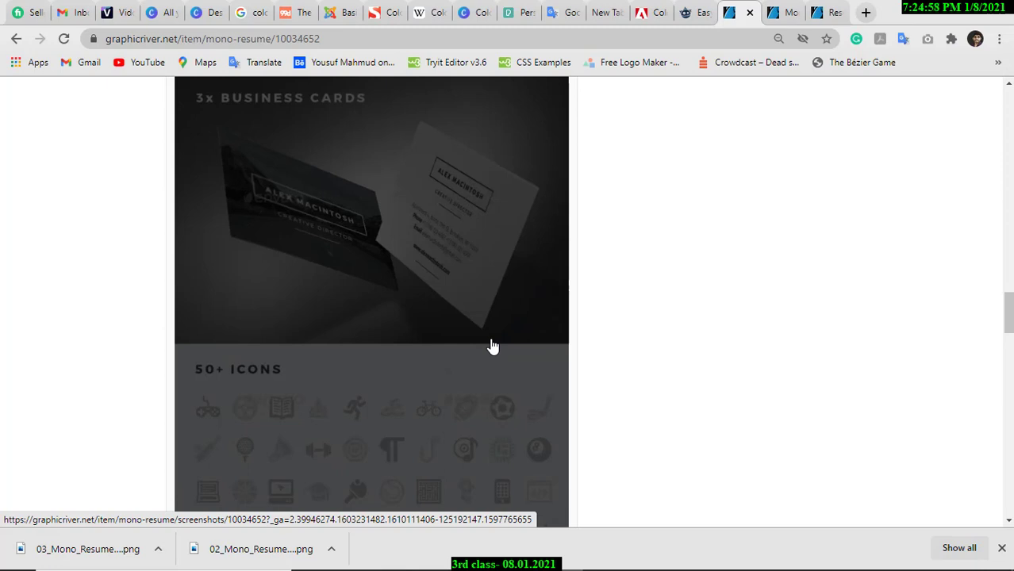
pyautogui.click(1002, 550)
pyautogui.scroll(-3, 519, 340)
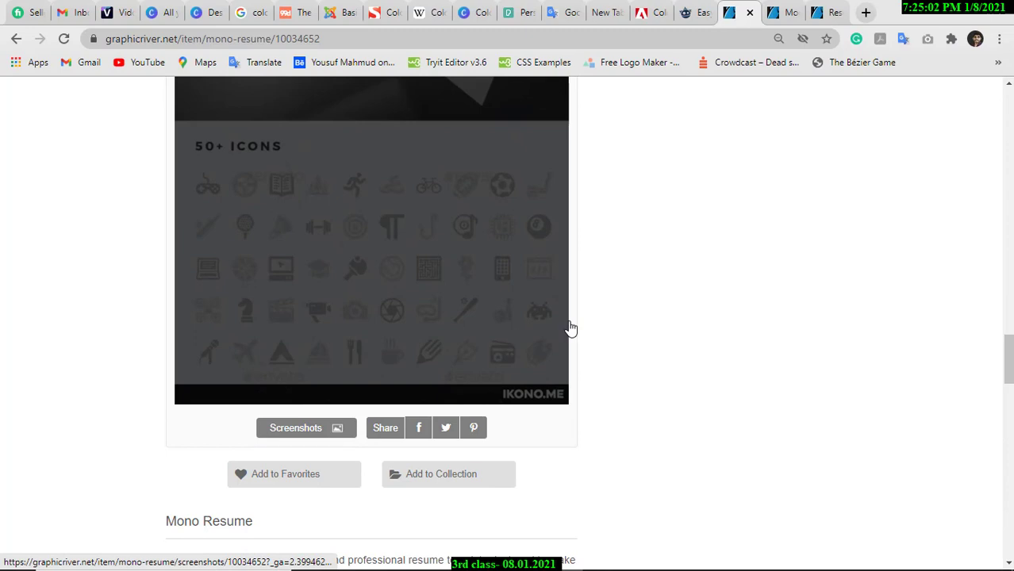
pyautogui.scroll(-3, 649, 322)
pyautogui.scroll(-3, 650, 324)
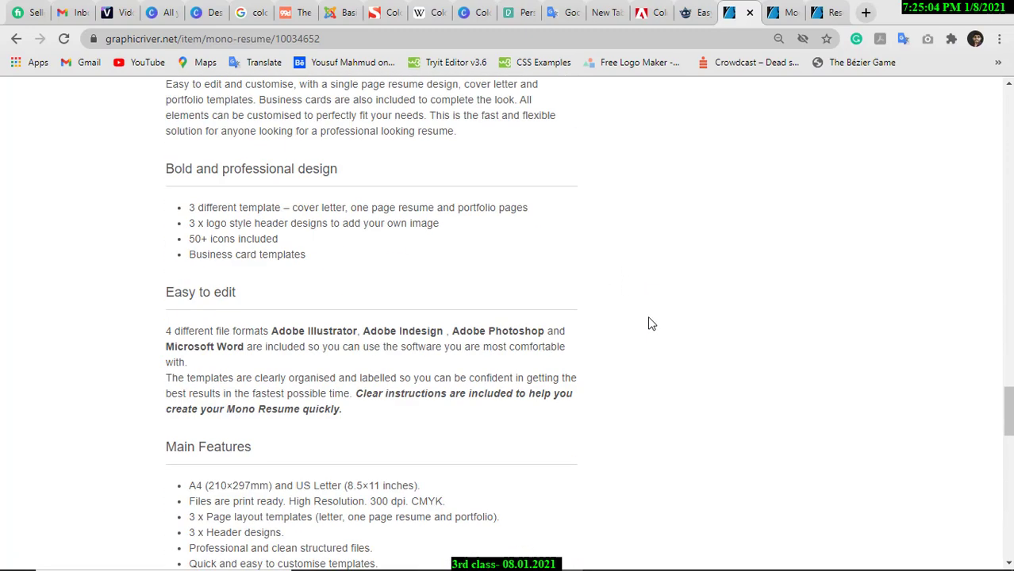
pyautogui.scroll(-3, 650, 323)
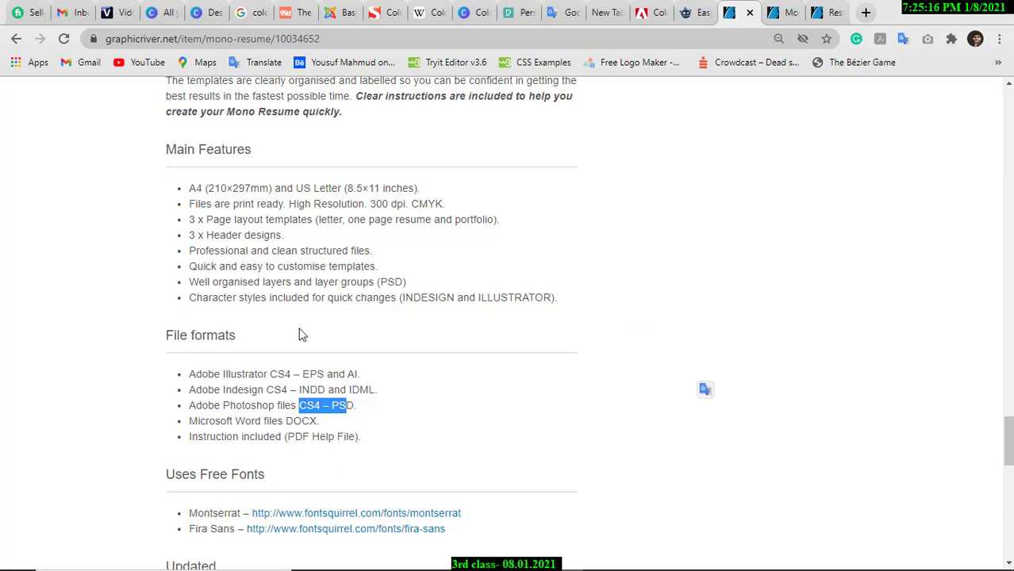
# Highlight the A4 (210×297mm) size, print-ready note, Uses Free Fonts heading and Montserrat.
pyautogui.moveTo(190, 189); pyautogui.dragTo(281, 189)
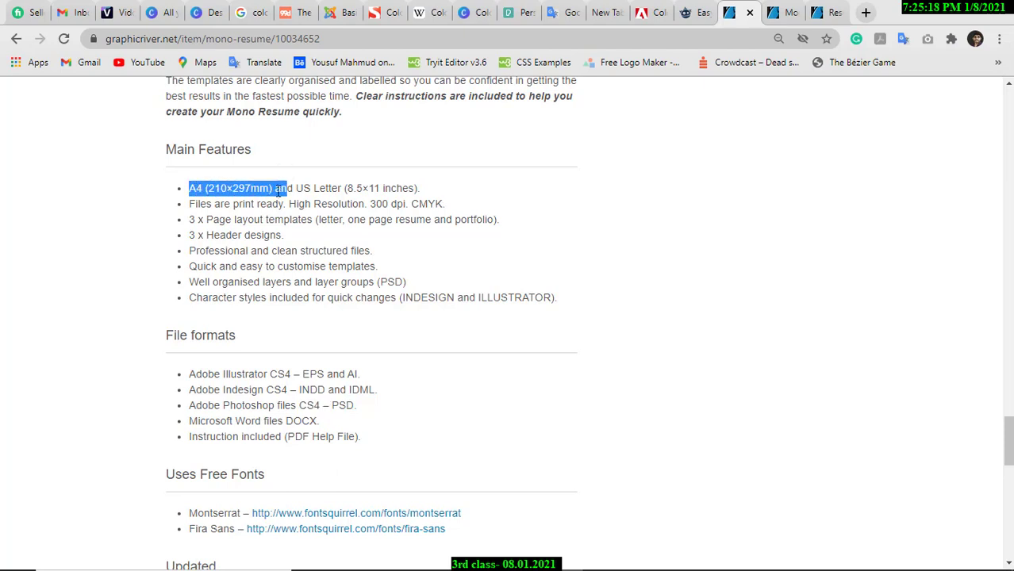
pyautogui.moveTo(196, 203); pyautogui.dragTo(284, 200)
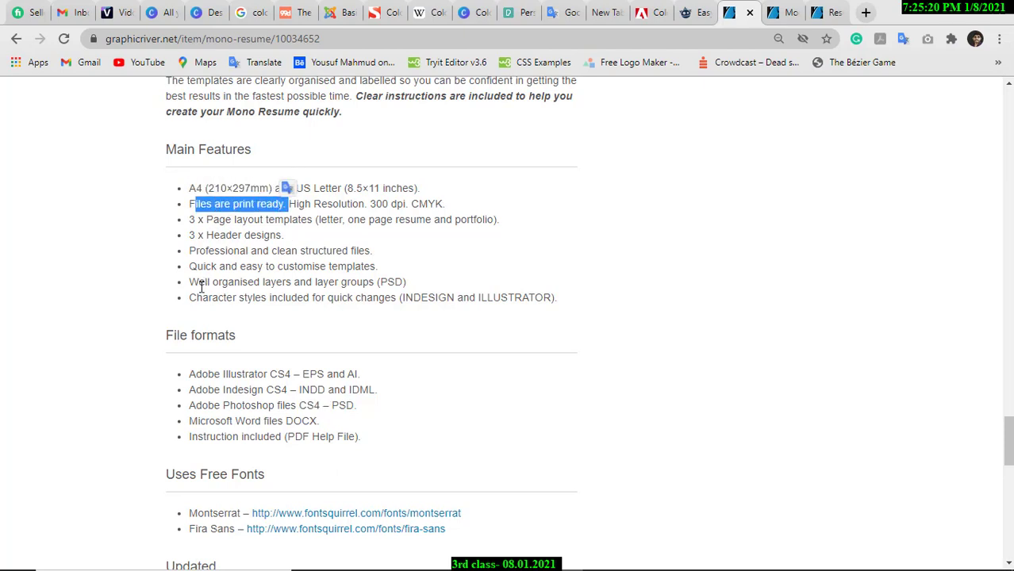
pyautogui.scroll(-2, 297, 286)
pyautogui.moveTo(170, 325); pyautogui.dragTo(270, 325)
pyautogui.click(293, 329)
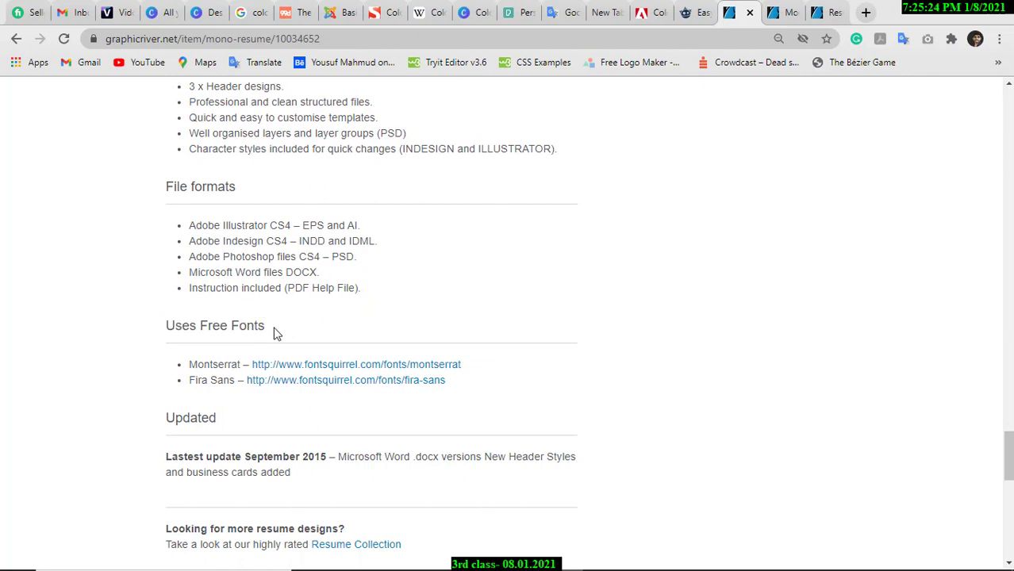
pyautogui.moveTo(189, 364); pyautogui.dragTo(235, 380)
pyautogui.click(544, 380)
pyautogui.moveTo(562, 568)
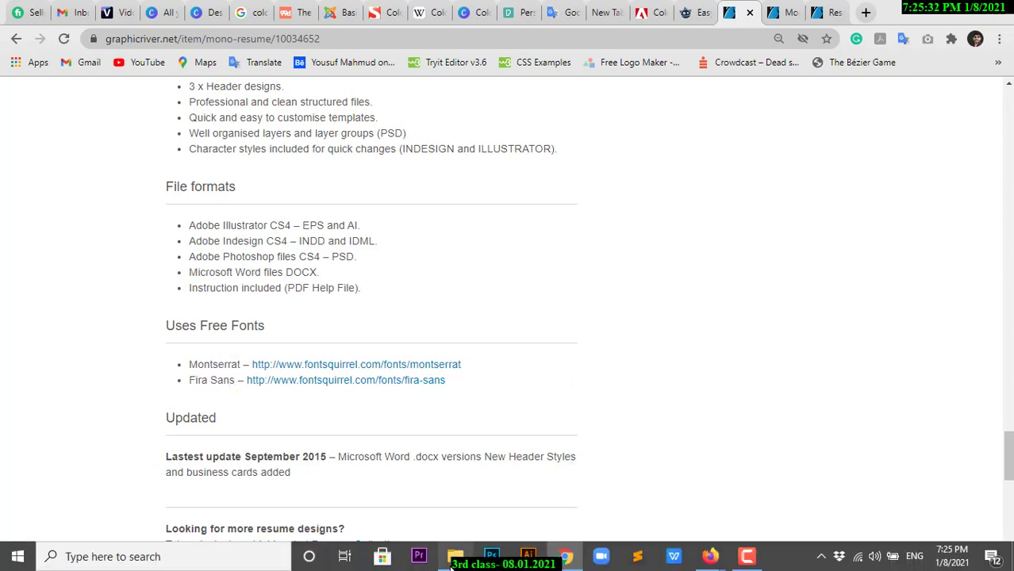
pyautogui.click(455, 557)
# Create a new folder named Font on the Works (E:) drive.
pyautogui.click(83, 464)
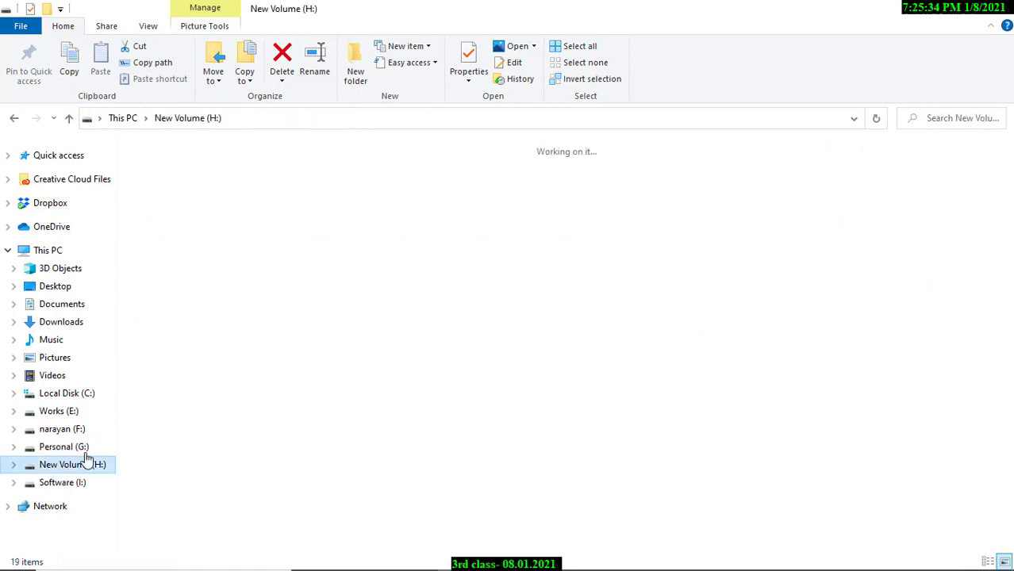
pyautogui.click(67, 447)
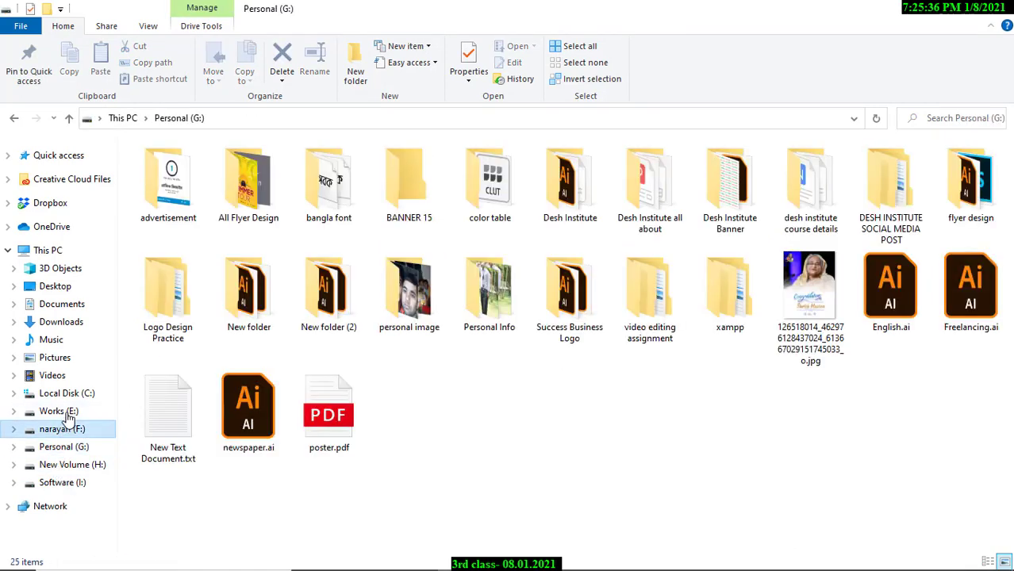
pyautogui.click(59, 410)
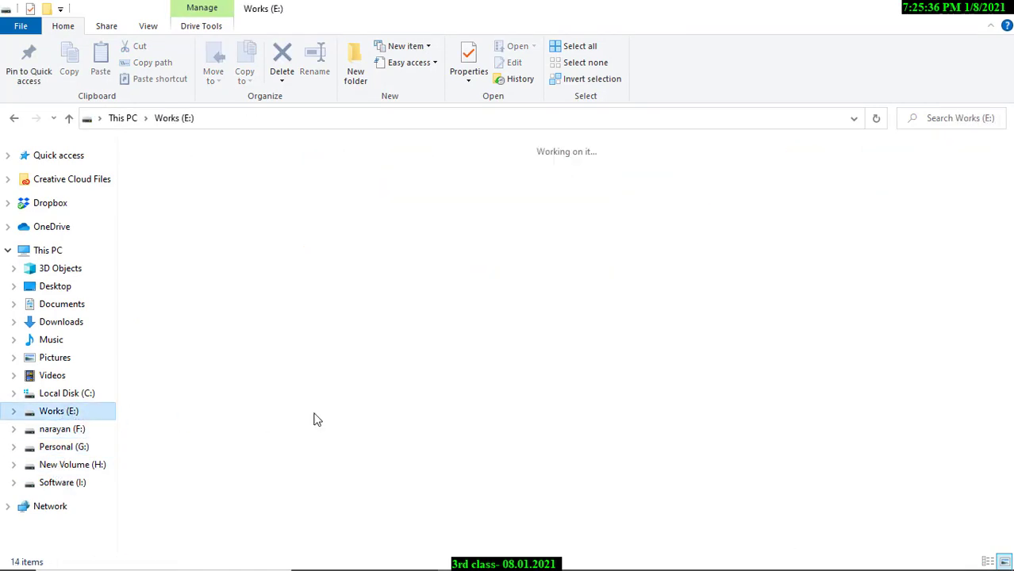
pyautogui.click(367, 81)
pyautogui.press('BackSpace')
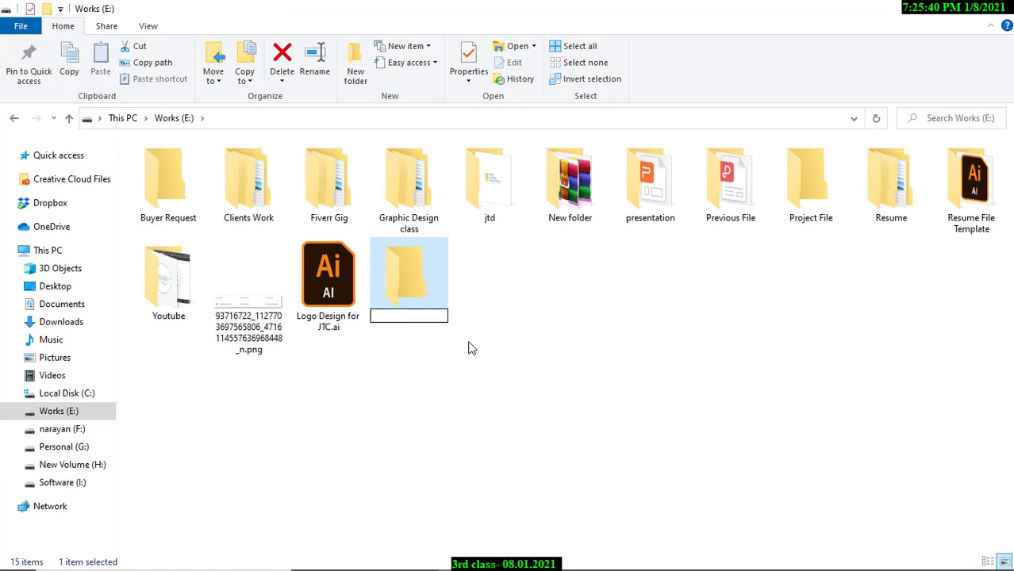
pyautogui.write('Font F')
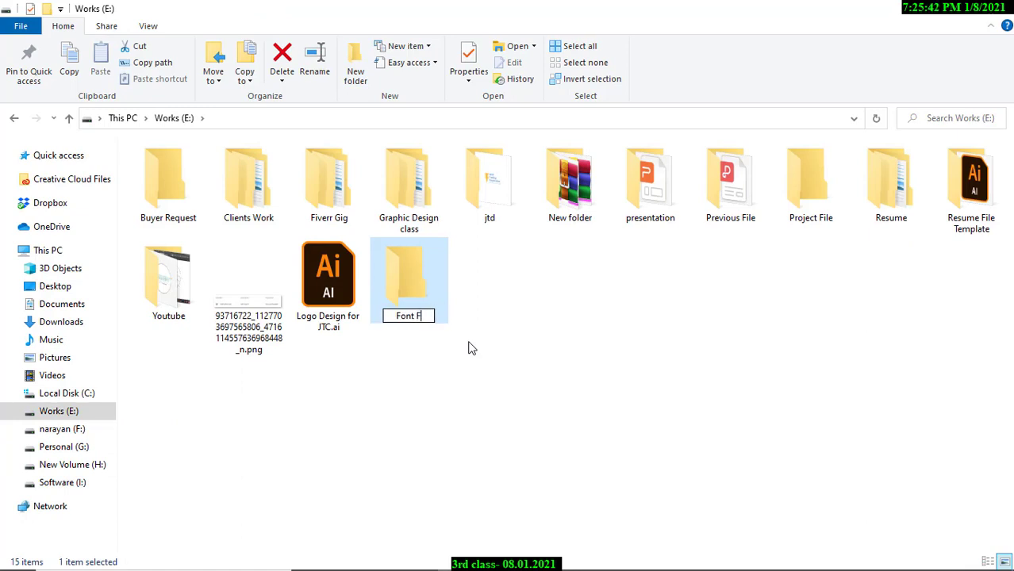
pyautogui.write('o')
pyautogui.press('BackSpace')
pyautogui.press('BackSpace')
pyautogui.press('BackSpace')
pyautogui.click(411, 283)
# Inside Font, create and open a Font for Resume folder.
pyautogui.doubleClick(411, 284)
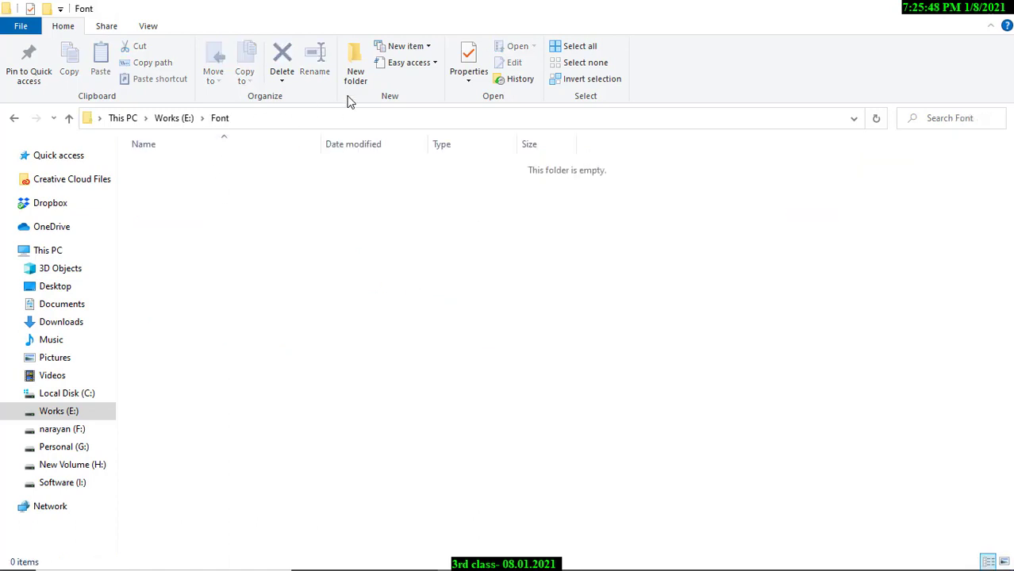
pyautogui.click(354, 70)
pyautogui.write('F')
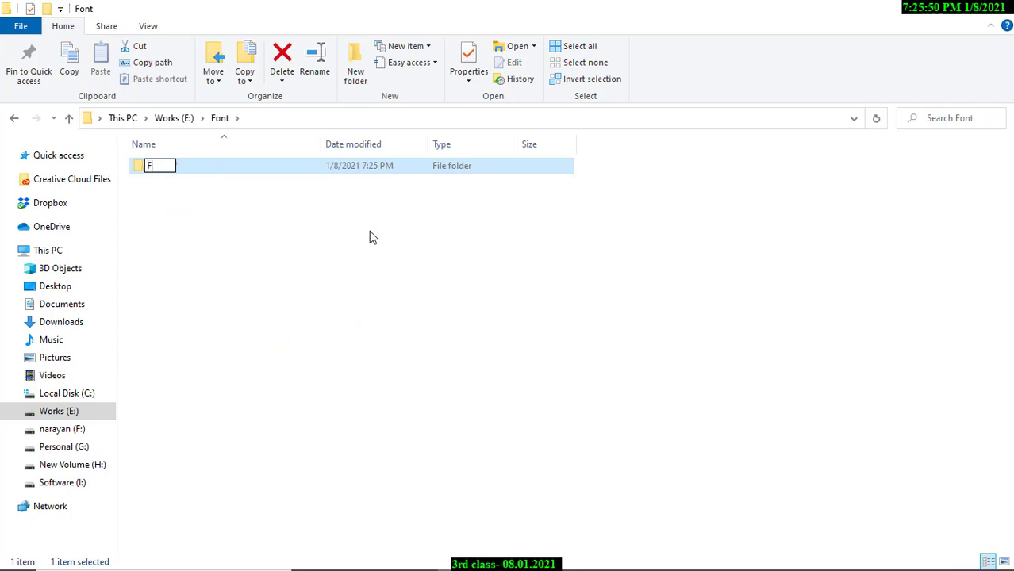
pyautogui.write('ont for Resume')
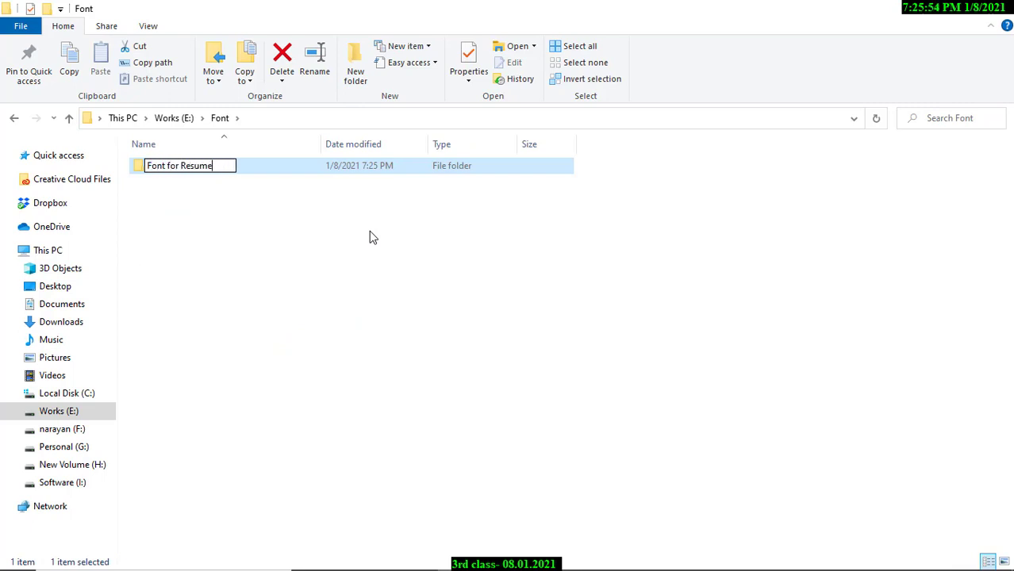
pyautogui.press('Return')
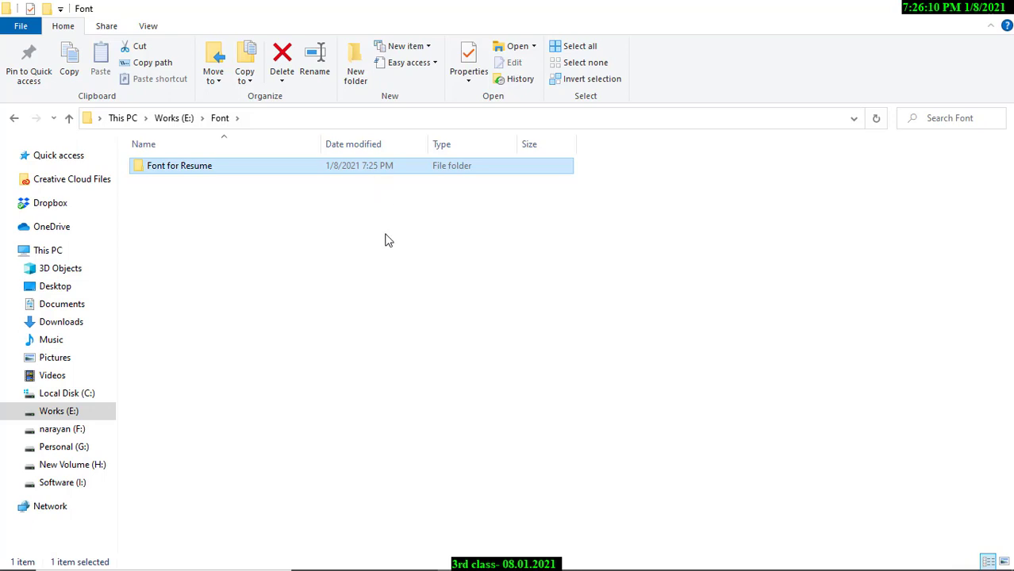
pyautogui.doubleClick(210, 176)
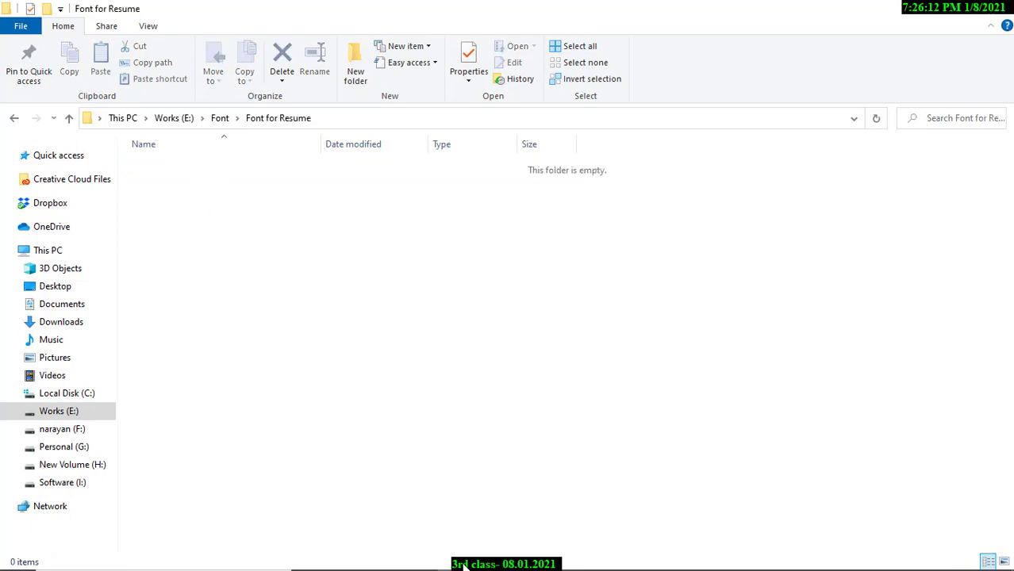
pyautogui.click(566, 559)
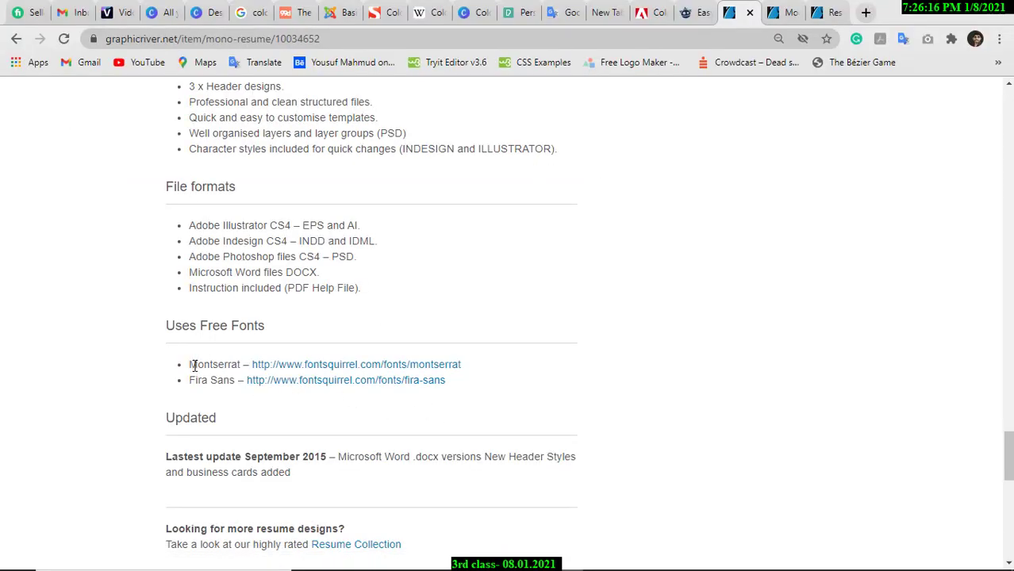
# Open the Montserrat and Fira Sans Font Squirrel pages in new tabs and compare them.
pyautogui.middleClick(363, 367)
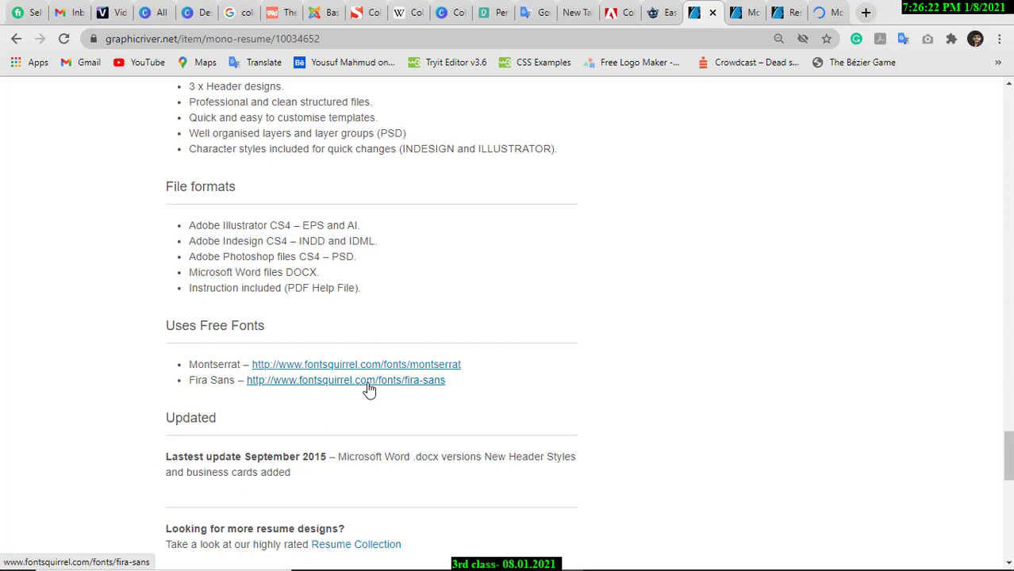
pyautogui.middleClick(369, 387)
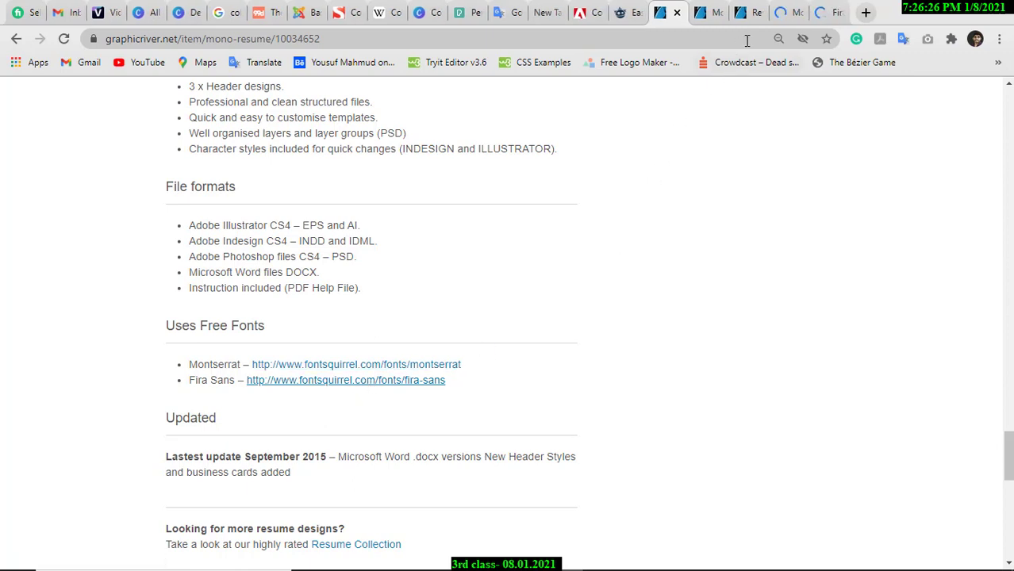
pyautogui.click(793, 13)
pyautogui.click(822, 12)
pyautogui.click(788, 14)
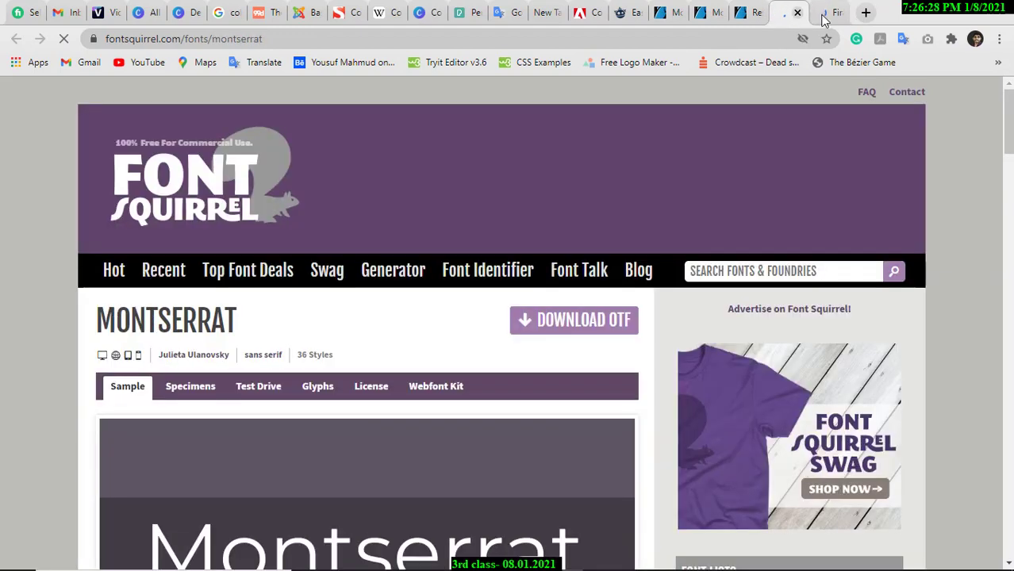
pyautogui.click(833, 12)
pyautogui.click(791, 14)
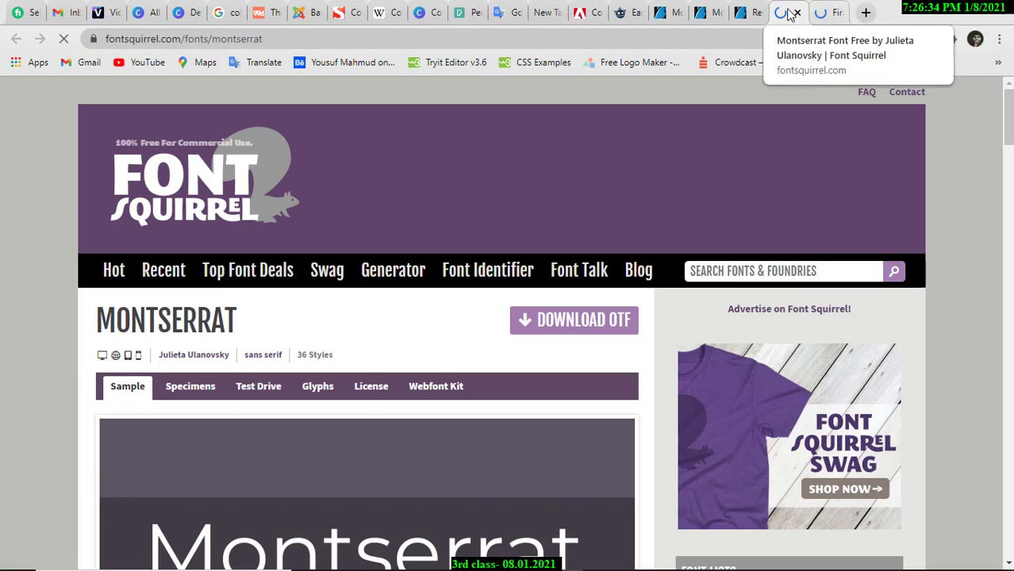
# Launch the On-Screen Keyboard through a Windows search for osk.
pyautogui.click(181, 557)
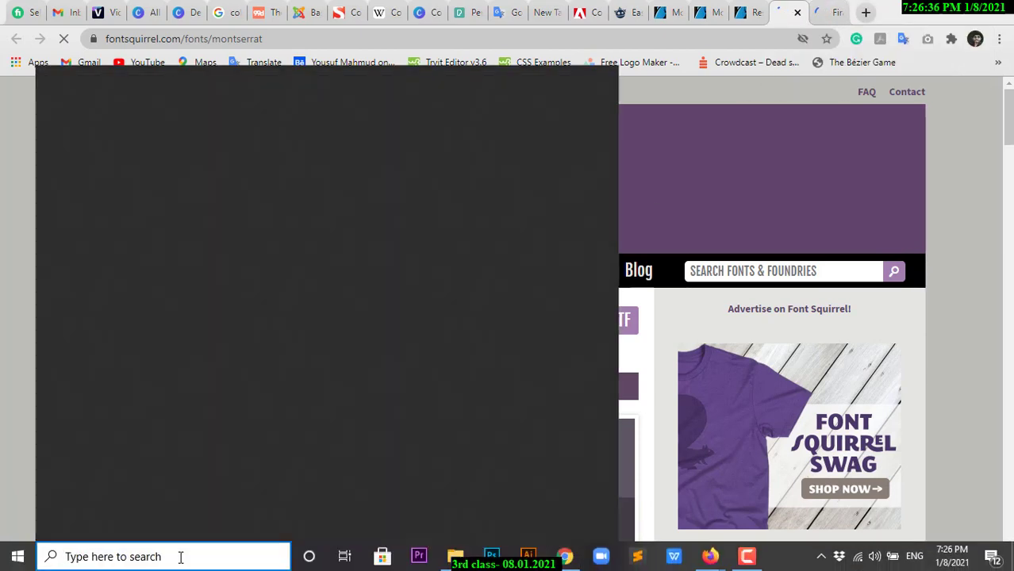
pyautogui.write('osk')
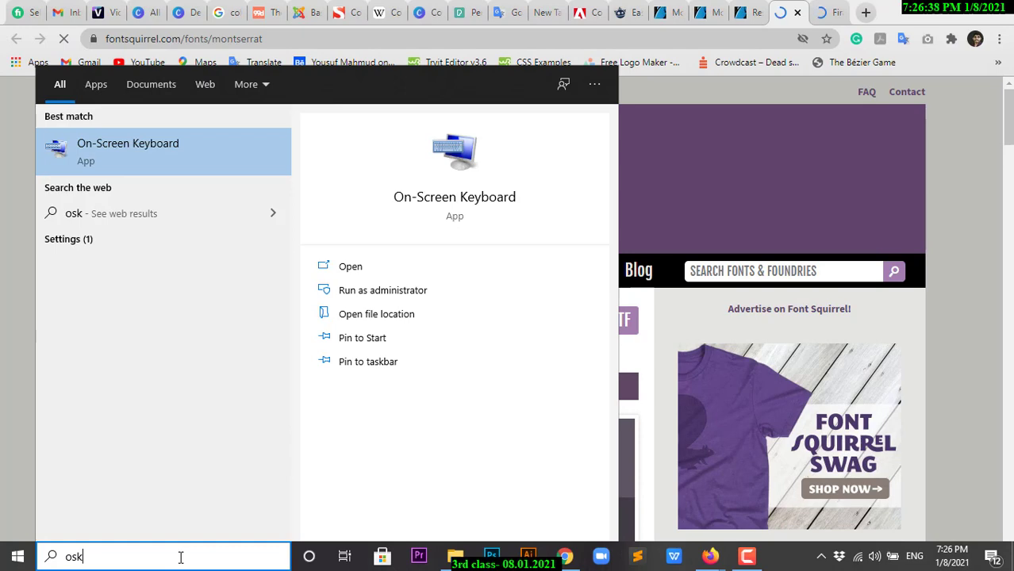
pyautogui.press('Return')
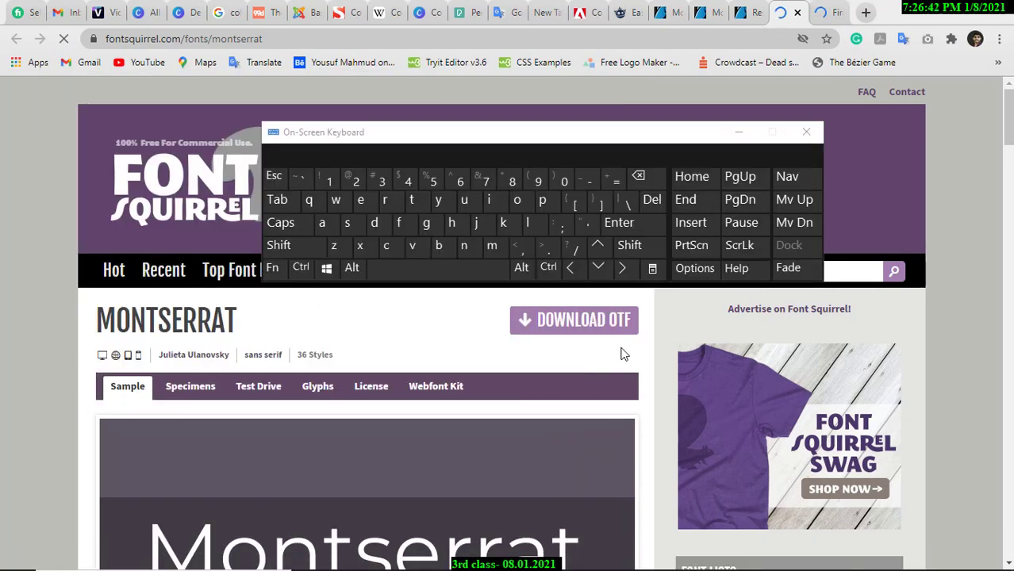
pyautogui.hotkey('ctrl', 'r')
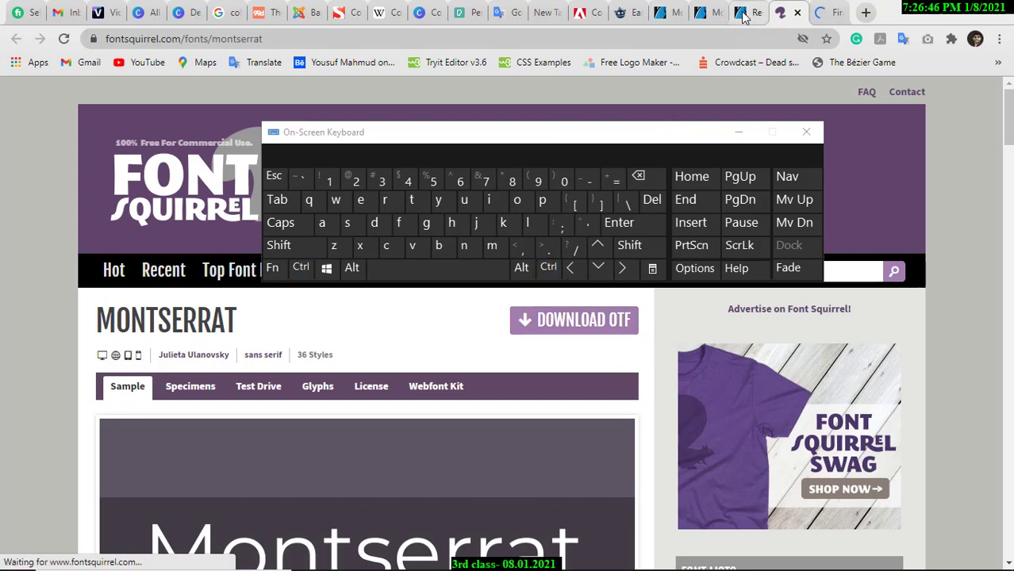
# Close the duplicate Montserrat tab and On-Screen Keyboard, restoring the Fira Sans tab with Ctrl+Shift+T.
pyautogui.click(665, 11)
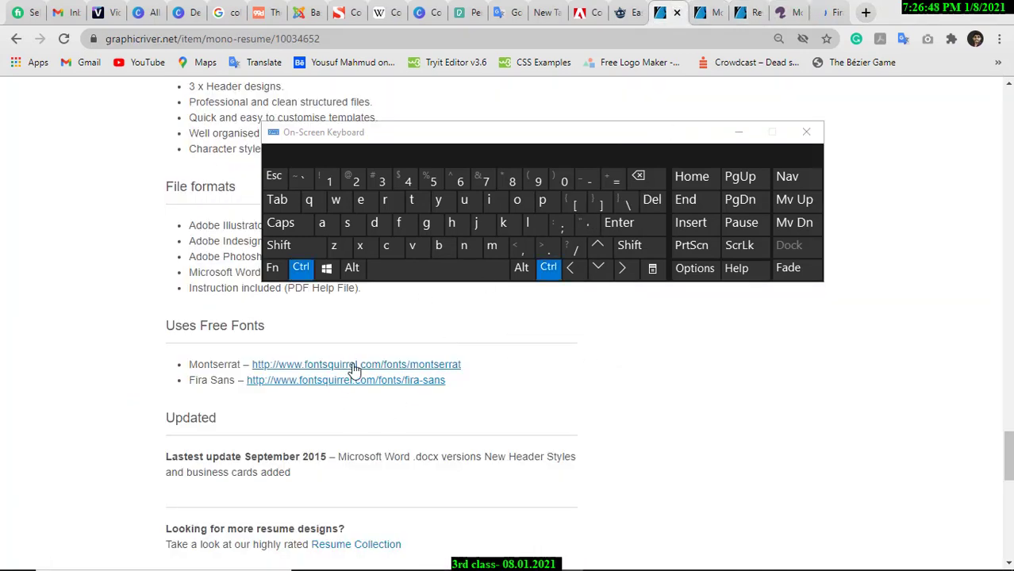
pyautogui.keyDown('ctrl'); pyautogui.click(349, 366); pyautogui.keyUp('ctrl')
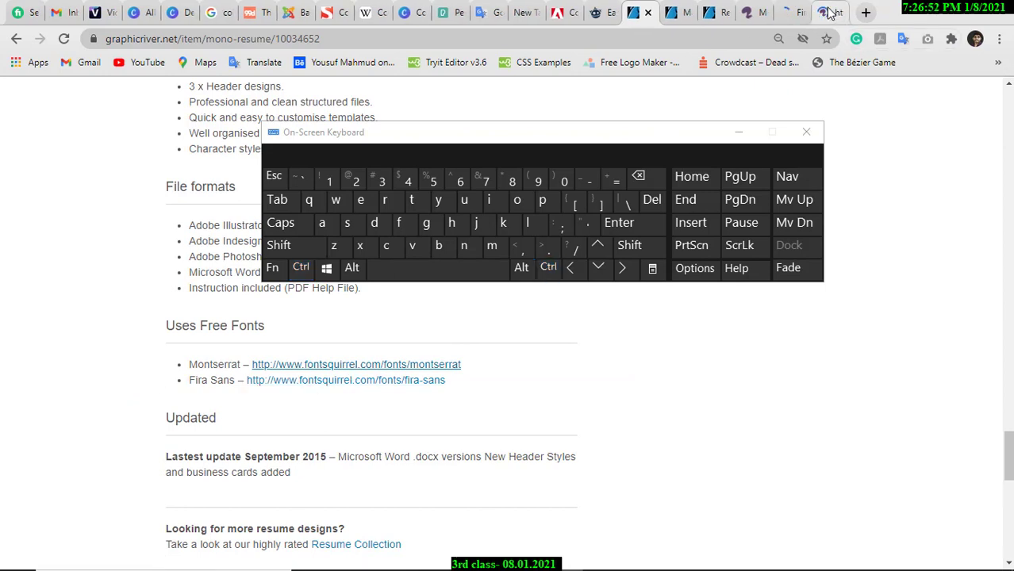
pyautogui.click(829, 13)
pyautogui.click(839, 14)
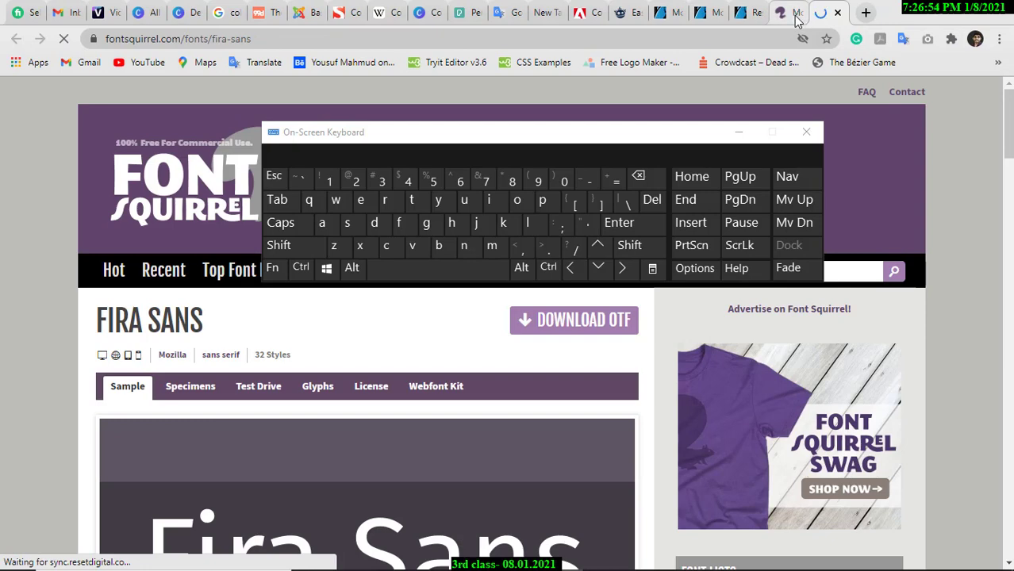
pyautogui.click(807, 133)
pyautogui.click(840, 14)
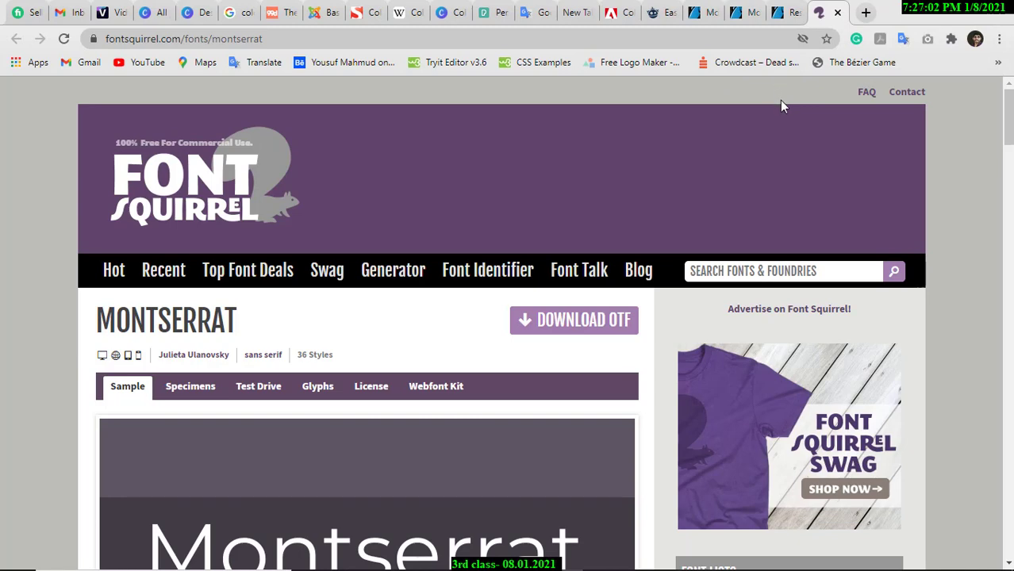
pyautogui.hotkey('ctrl', 'shift', 't')
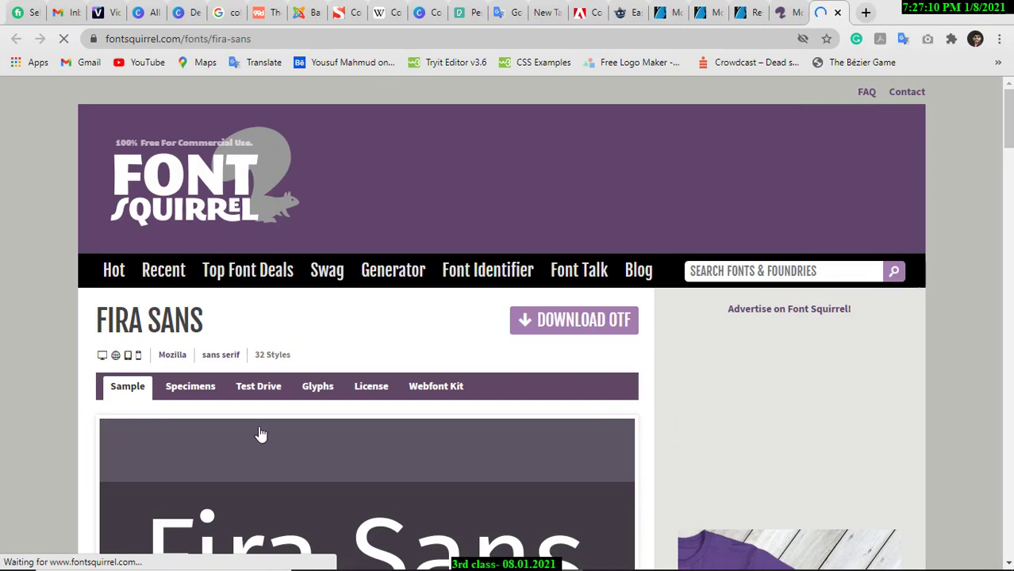
pyautogui.click(108, 566)
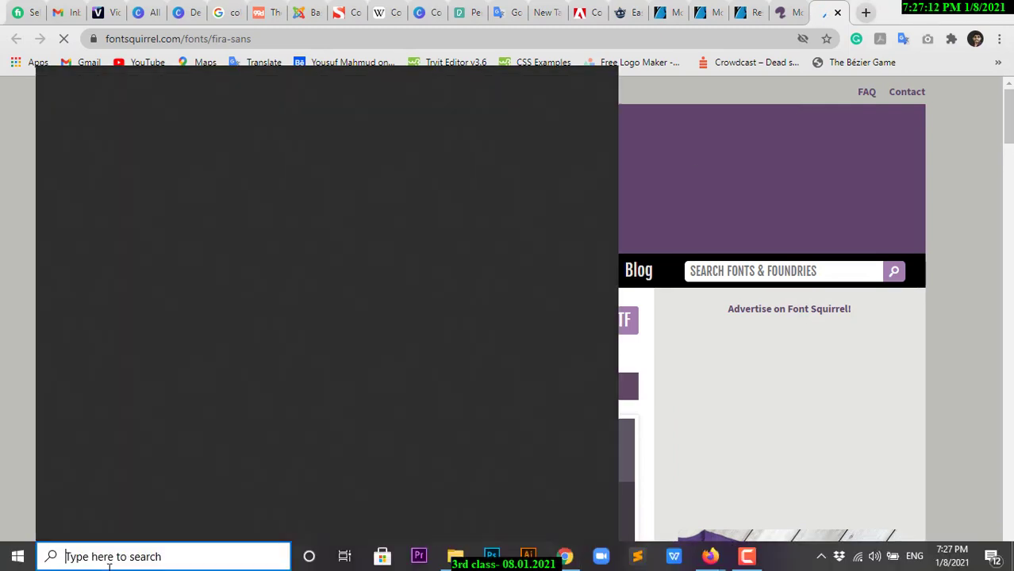
# Launch the On-Screen Keyboard via 'osk', send Ctrl+Shift+T, close it and return to Montserrat.
pyautogui.write('osk')
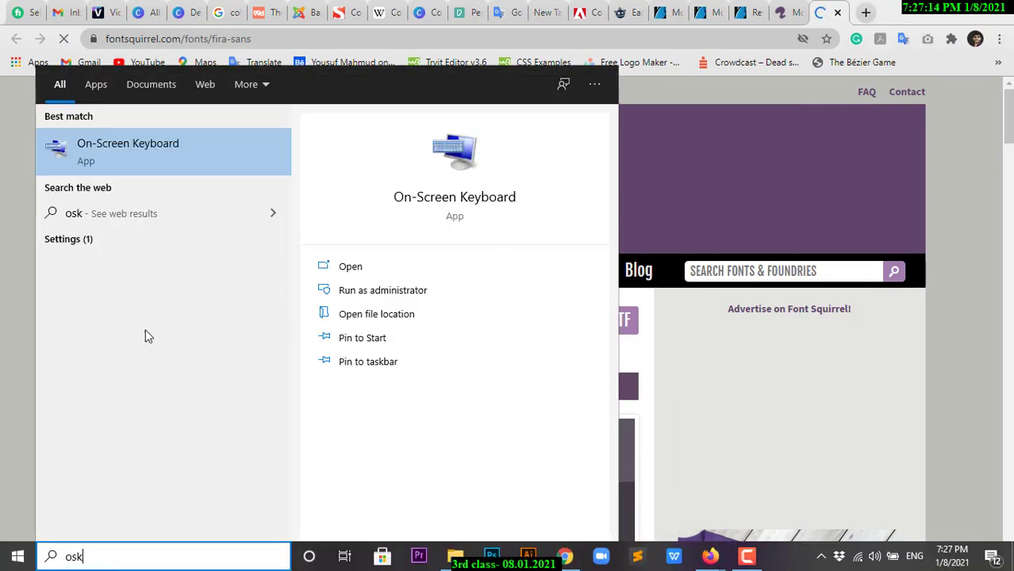
pyautogui.click(147, 168)
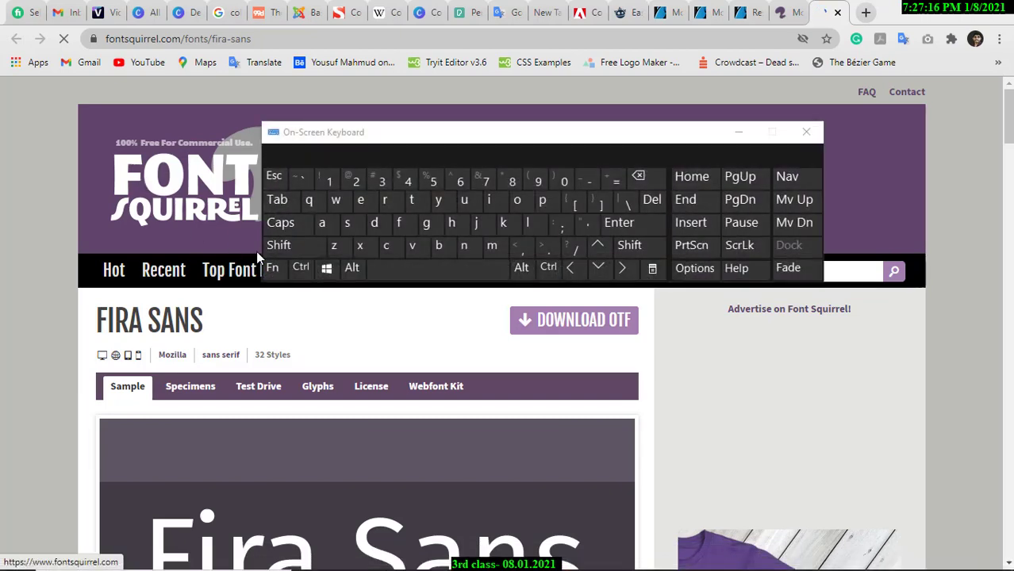
pyautogui.click(300, 268)
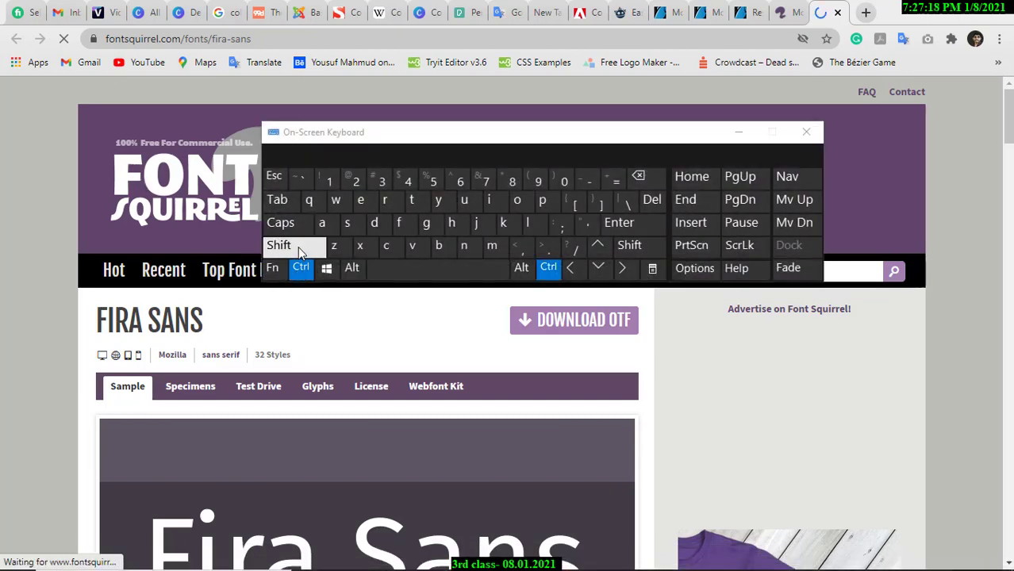
pyautogui.click(298, 247)
pyautogui.click(415, 202)
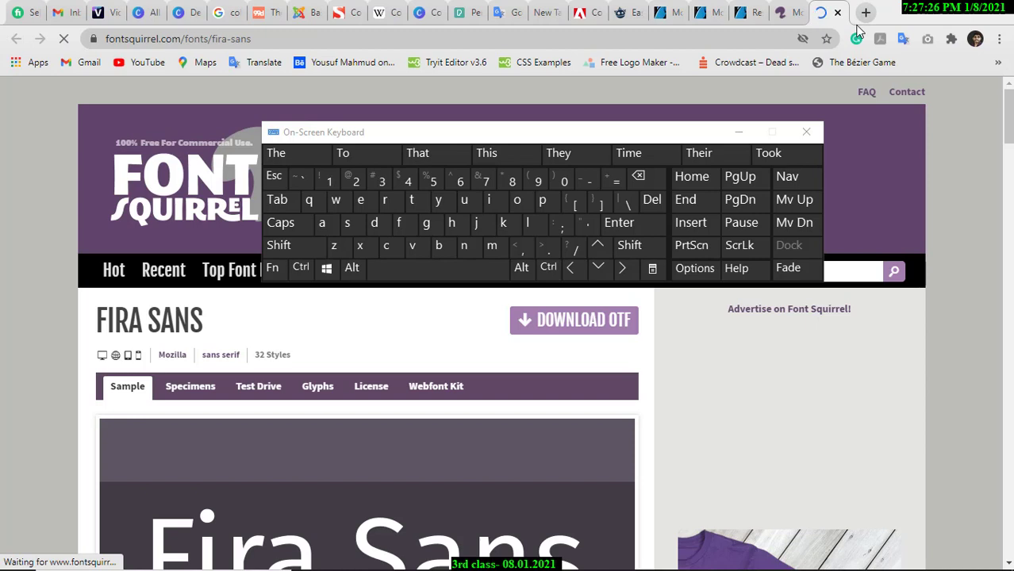
pyautogui.click(806, 133)
pyautogui.click(794, 13)
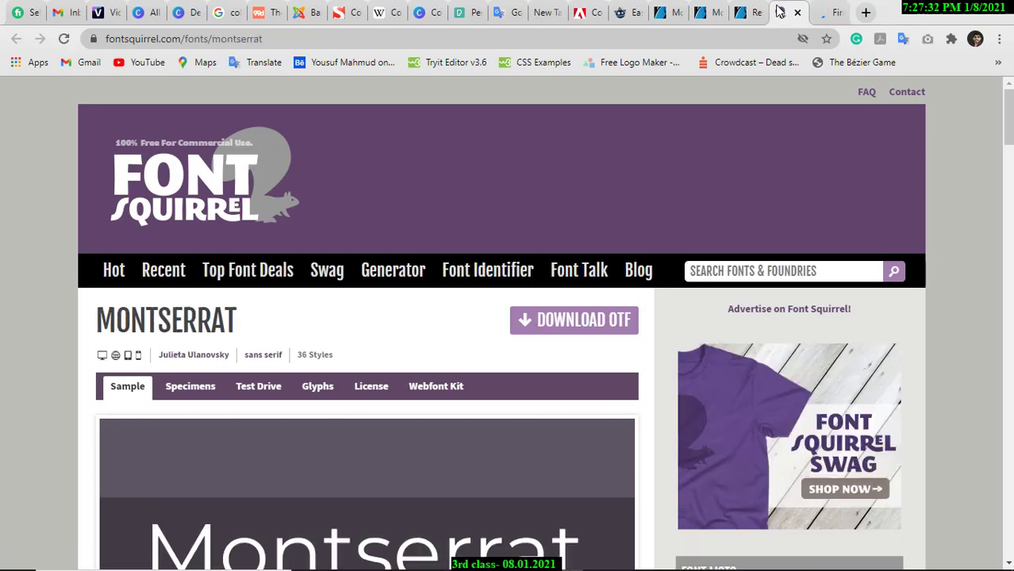
# Review the Fira Sans font page, then start the Montserrat OTF download on Font Squirrel.
pyautogui.scroll(-3, 345, 333)
pyautogui.scroll(2, 222, 275)
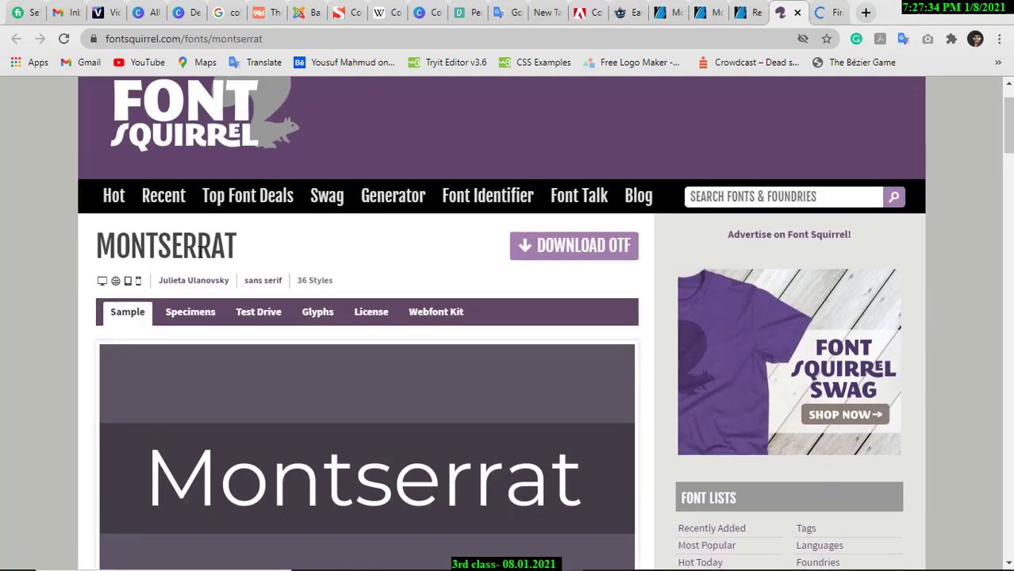
pyautogui.scroll(-2, 352, 277)
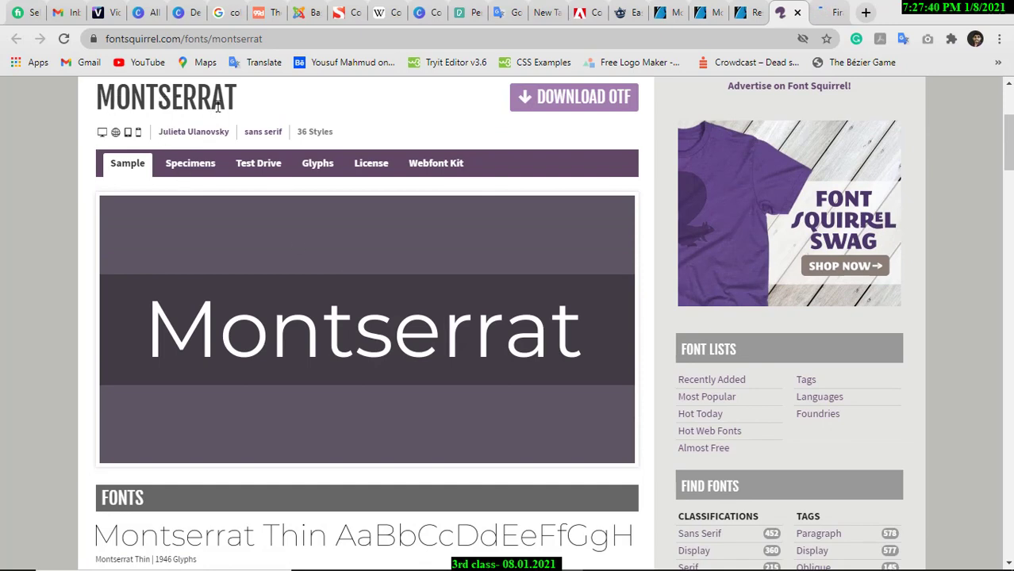
pyautogui.scroll(-3, 381, 229)
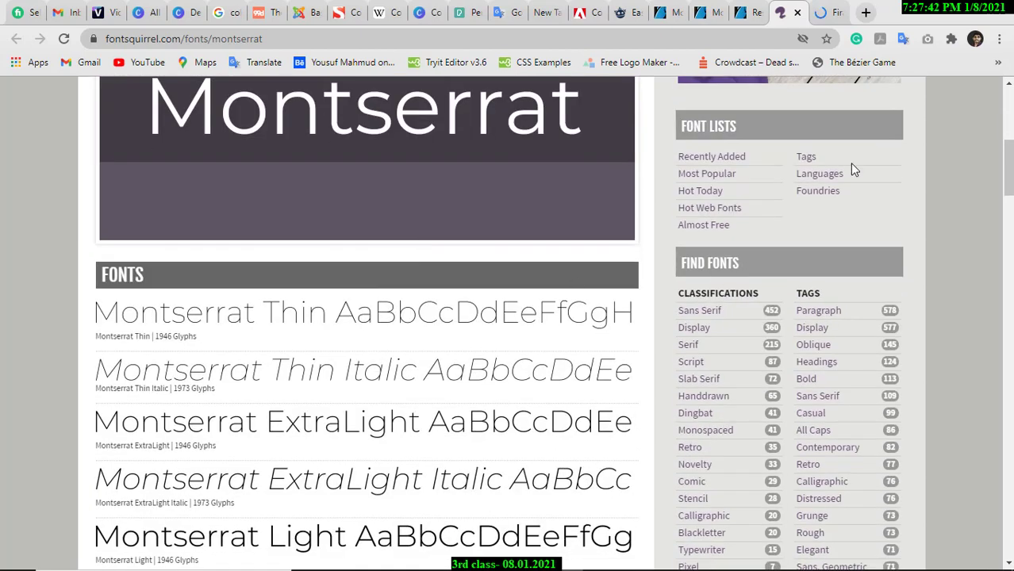
pyautogui.click(828, 18)
pyautogui.scroll(-2, 200, 335)
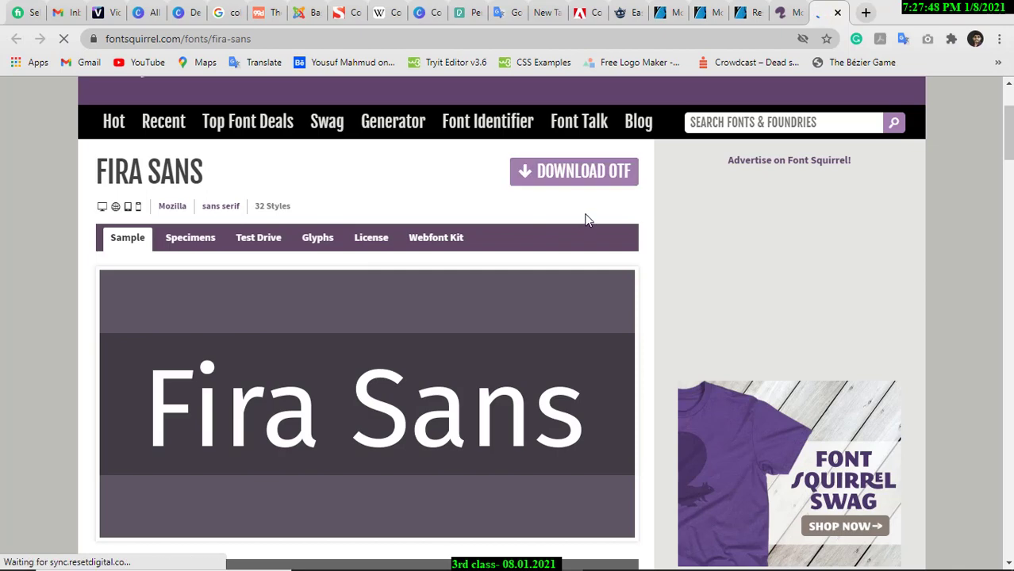
pyautogui.click(785, 12)
pyautogui.scroll(4, 612, 190)
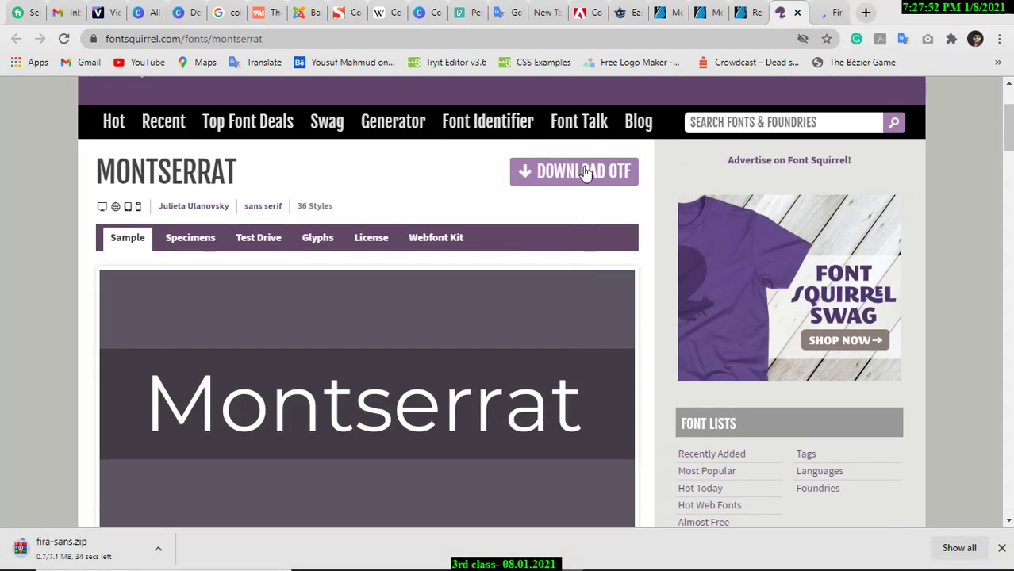
pyautogui.click(587, 173)
# Admit the waiting guest to the Google Meet call in Firefox, then return to Chrome.
pyautogui.moveTo(637, 545)
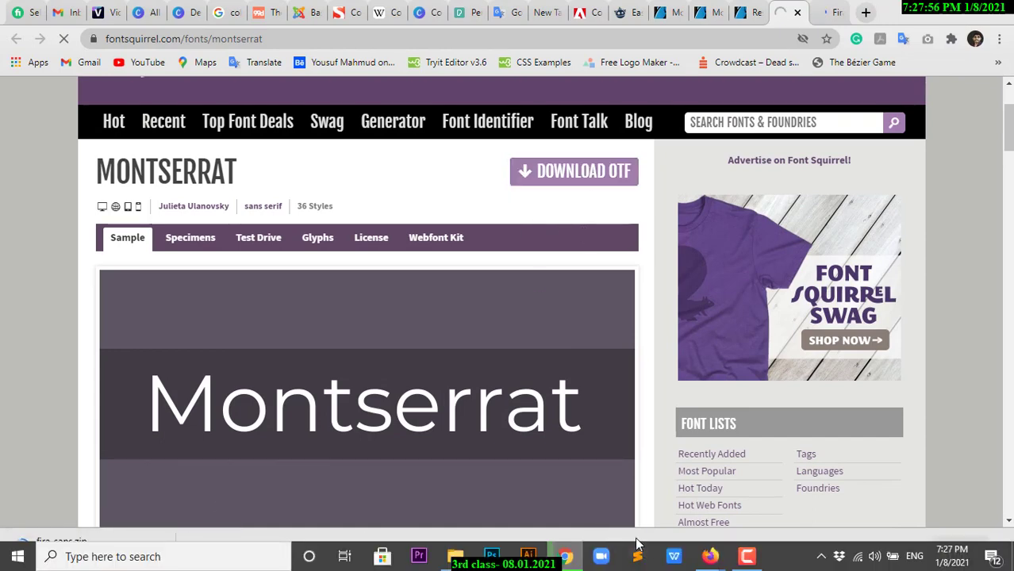
pyautogui.moveTo(710, 556)
pyautogui.moveTo(702, 493)
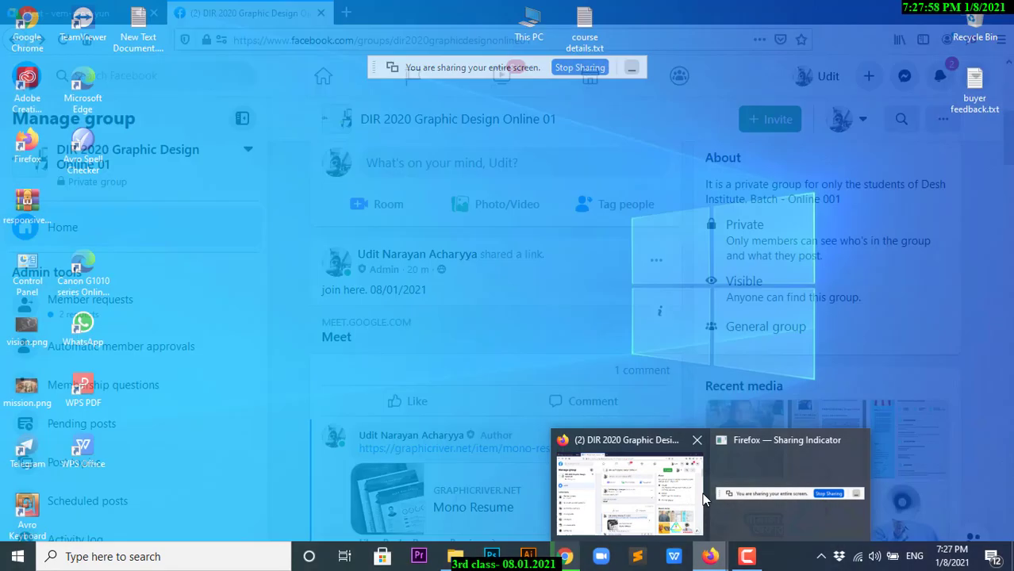
pyautogui.click(637, 495)
pyautogui.click(64, 13)
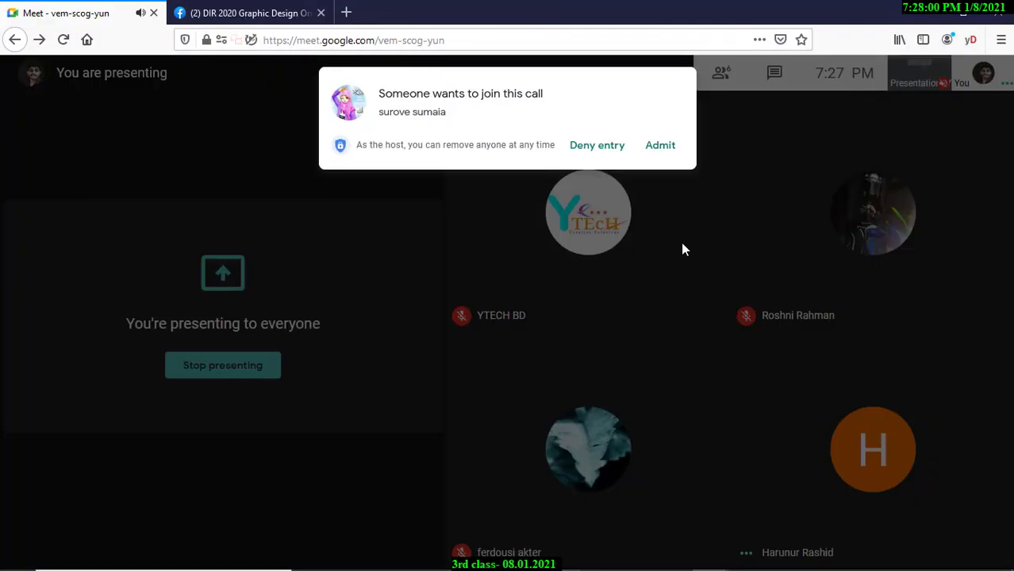
pyautogui.click(660, 146)
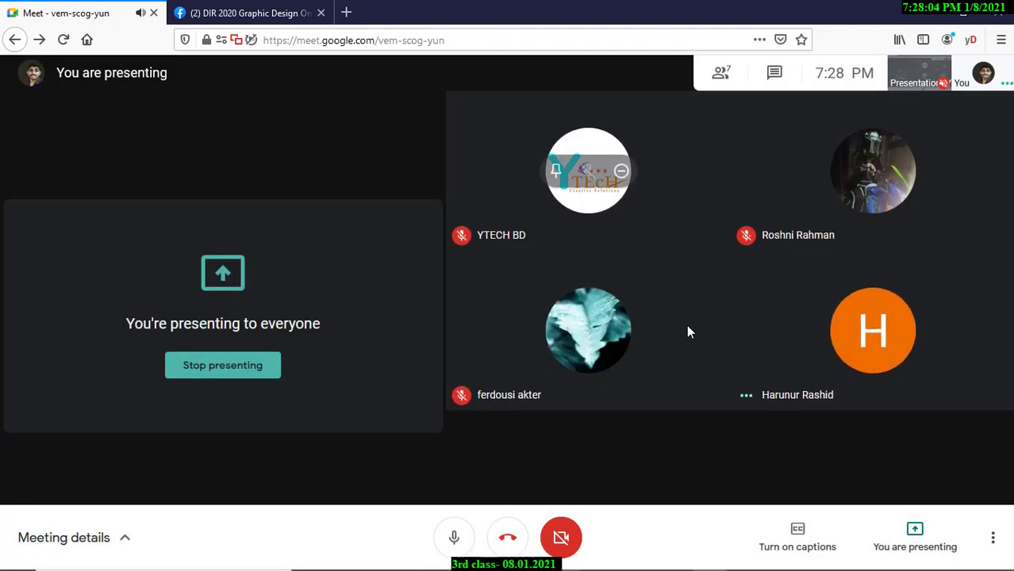
pyautogui.hotkey('alt', 'Tab')
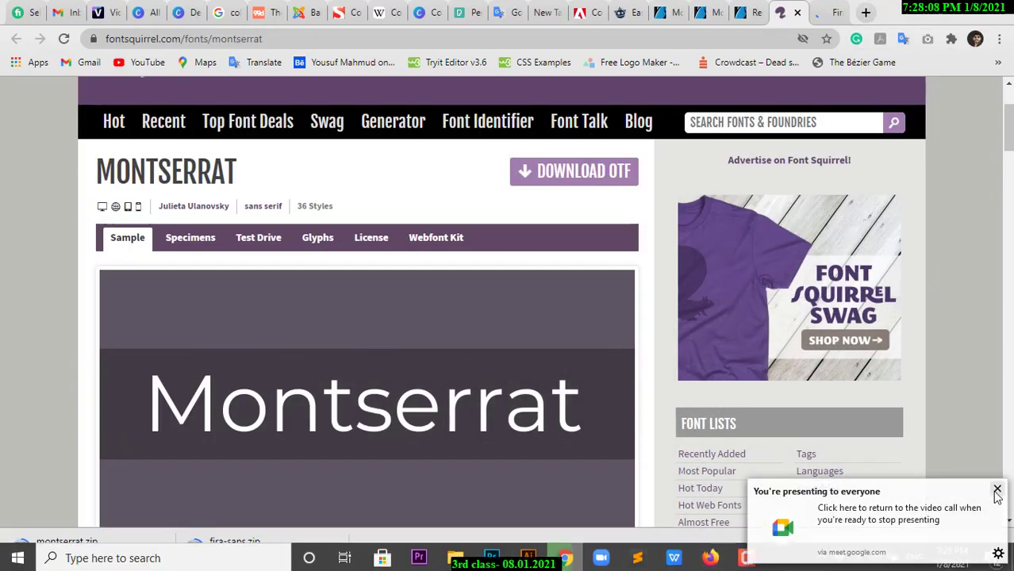
# Cut montserrat.zip and fira-sans.zip from the Downloads folder.
pyautogui.click(997, 490)
pyautogui.click(455, 556)
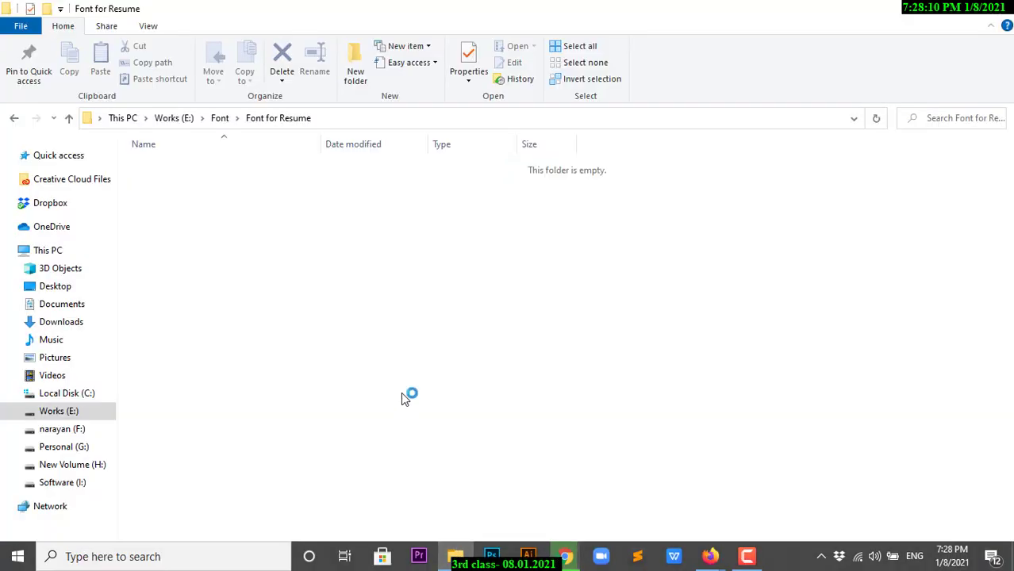
pyautogui.click(77, 324)
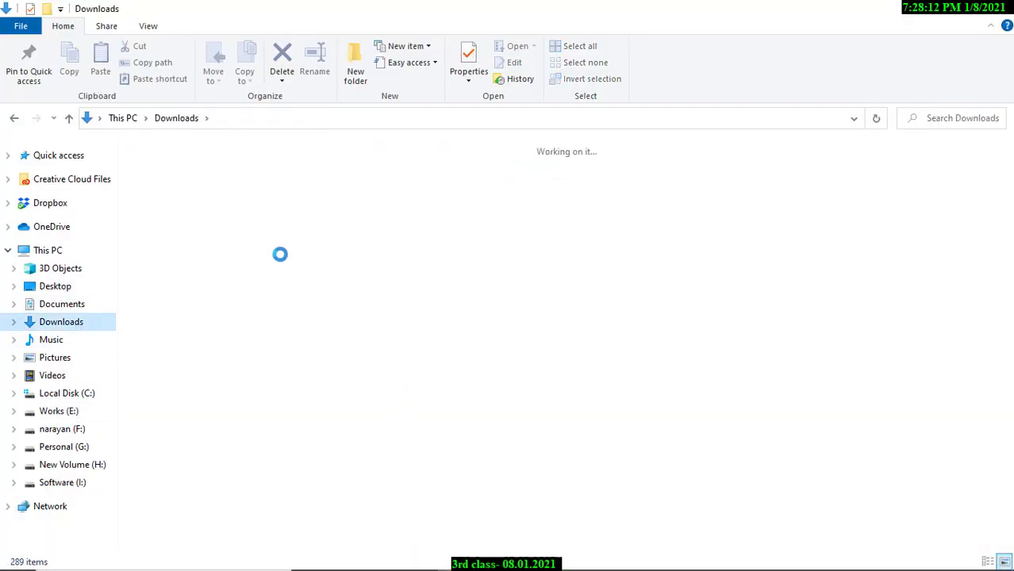
pyautogui.click(888, 237)
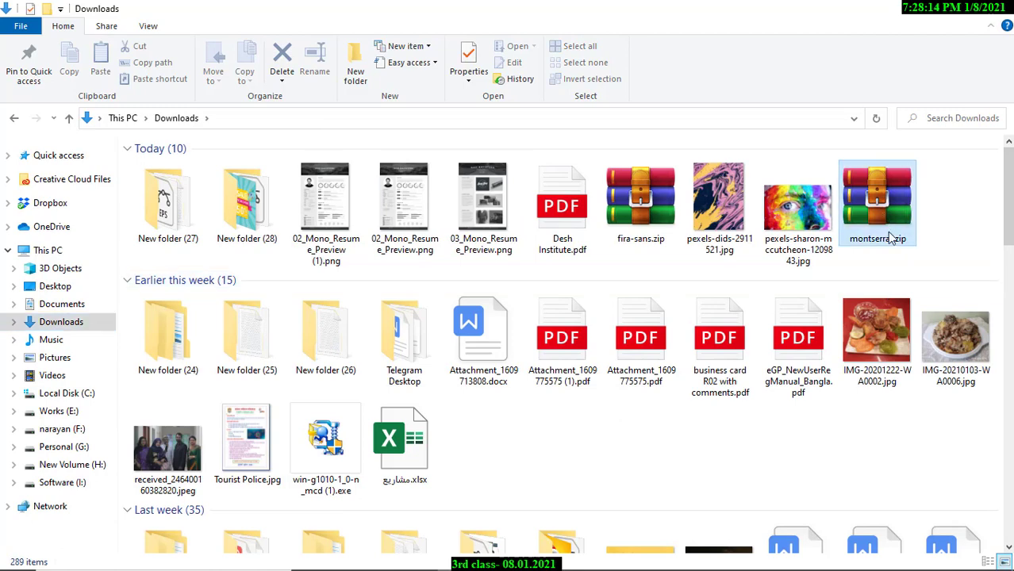
pyautogui.keyDown('ctrl'); pyautogui.click(623, 227); pyautogui.keyUp('ctrl')
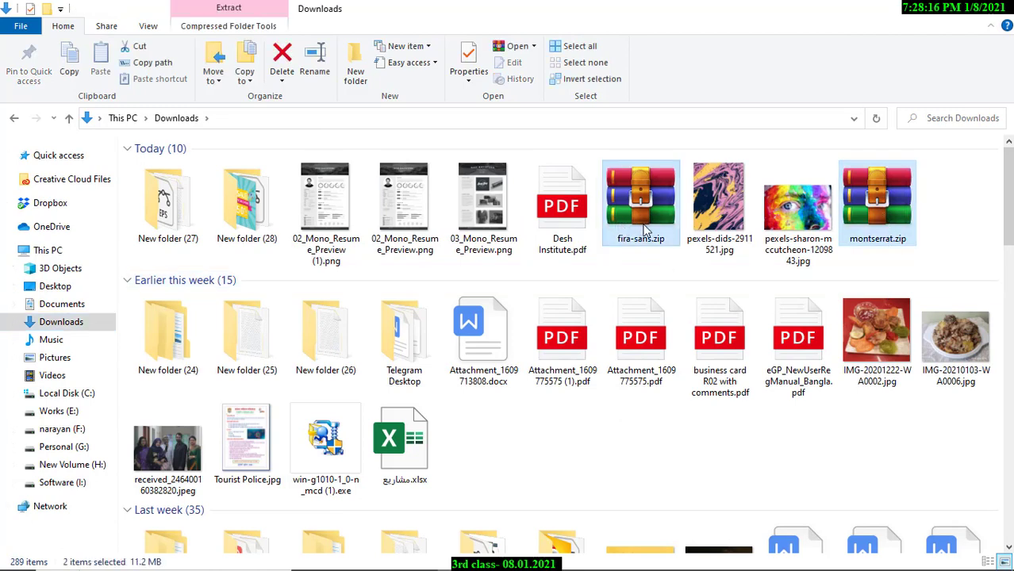
pyautogui.hotkey('ctrl', 'x')
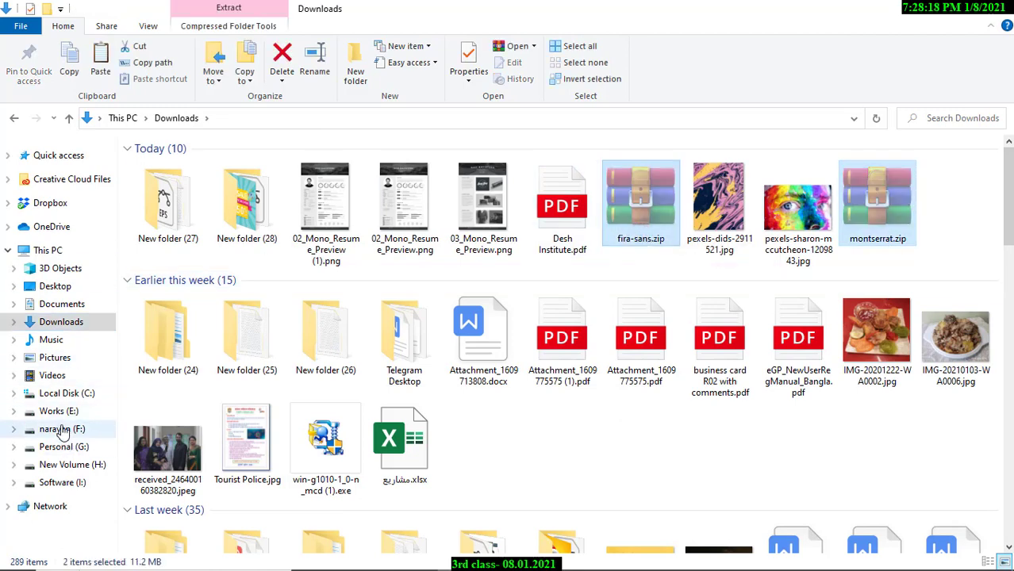
# Paste both zip files into E:\Font\Font for Resume.
pyautogui.click(59, 410)
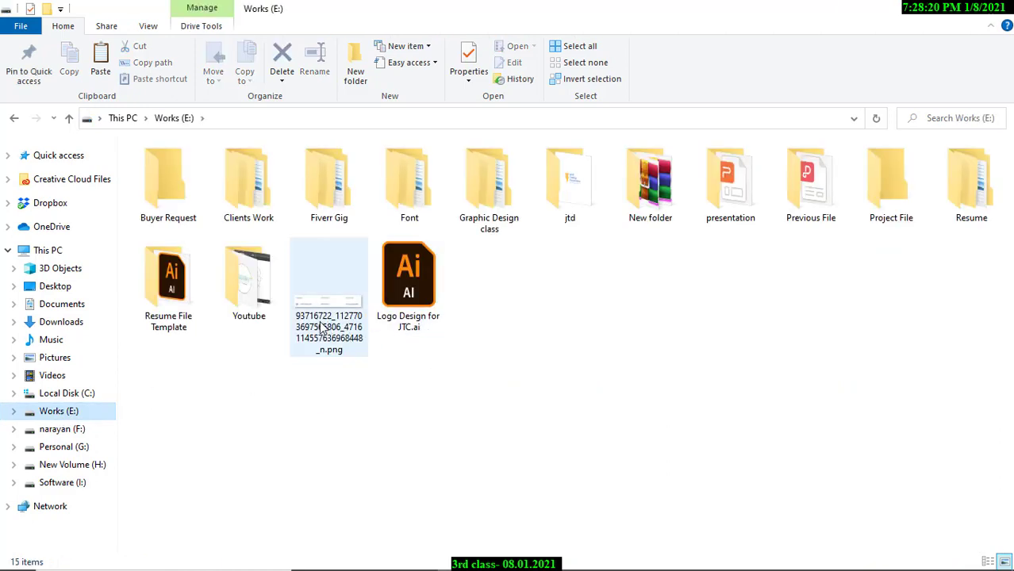
pyautogui.doubleClick(409, 204)
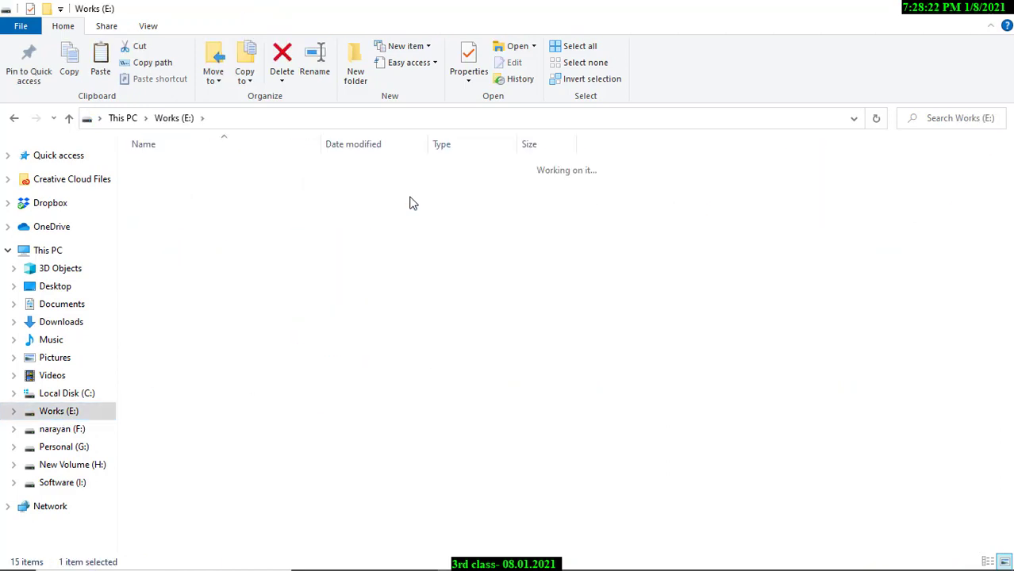
pyautogui.doubleClick(214, 167)
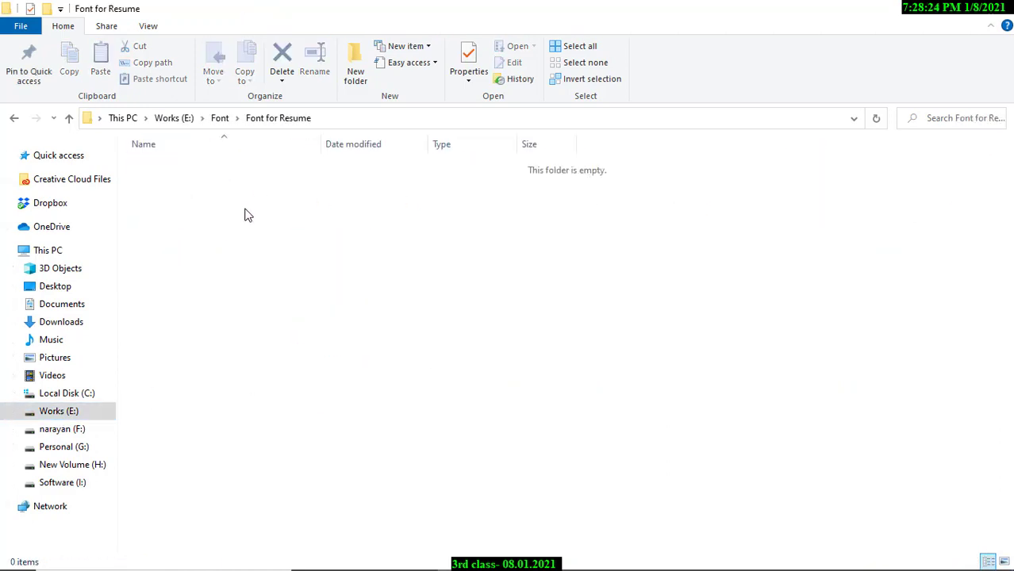
pyautogui.hotkey('ctrl', 'v')
pyautogui.click(346, 256)
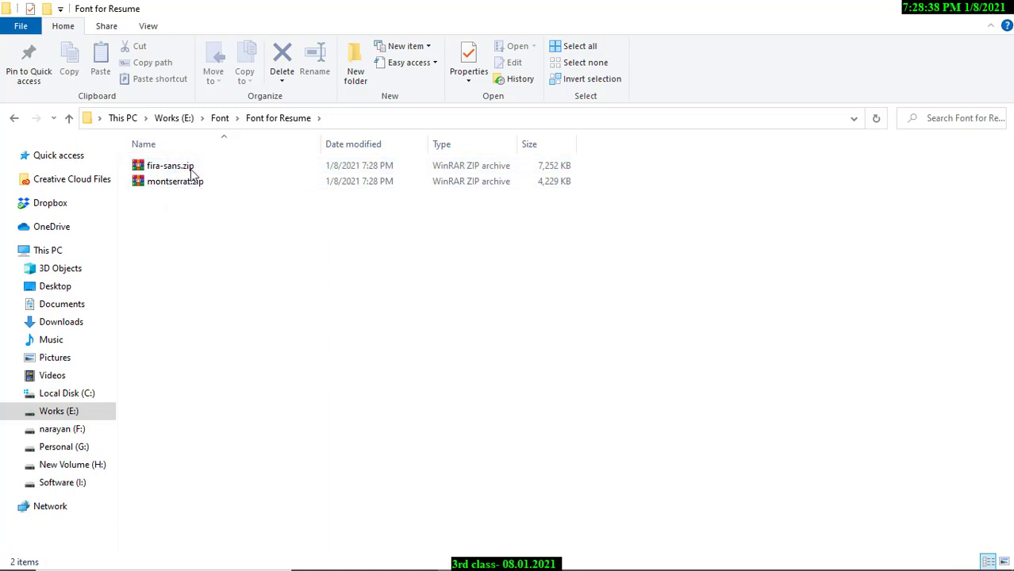
# Search Google for 'winrar for windows 10 64 bit', view Softonic's WinRAR page, then close it.
pyautogui.moveTo(661, 552)
pyautogui.click(566, 564)
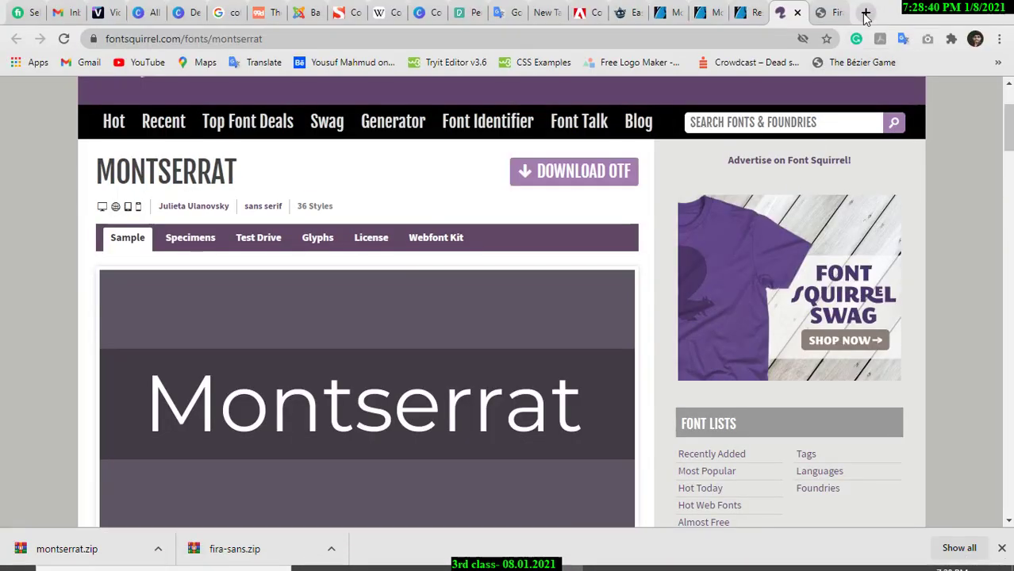
pyautogui.hotkey('ctrl', 't')
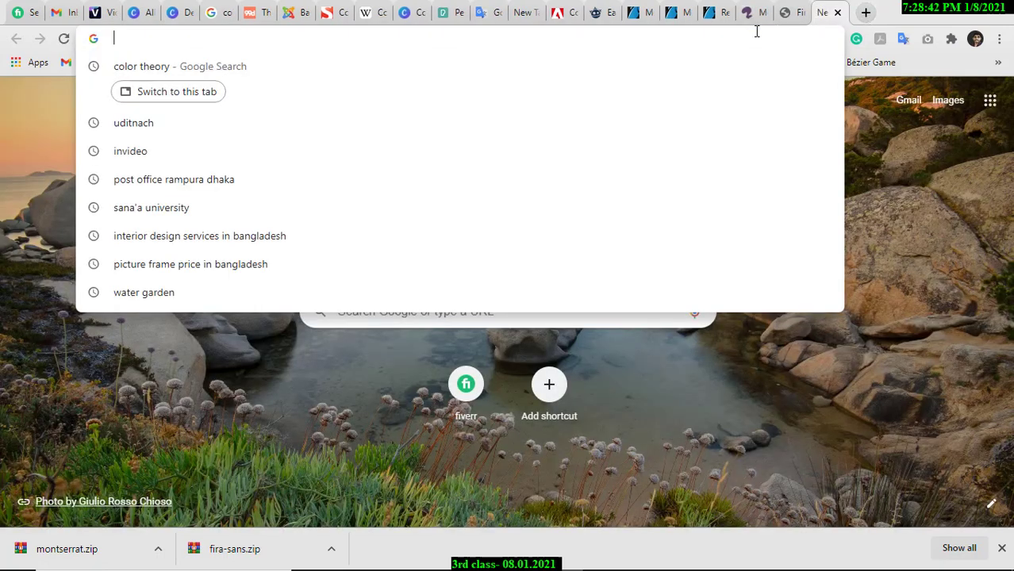
pyautogui.write('winrar')
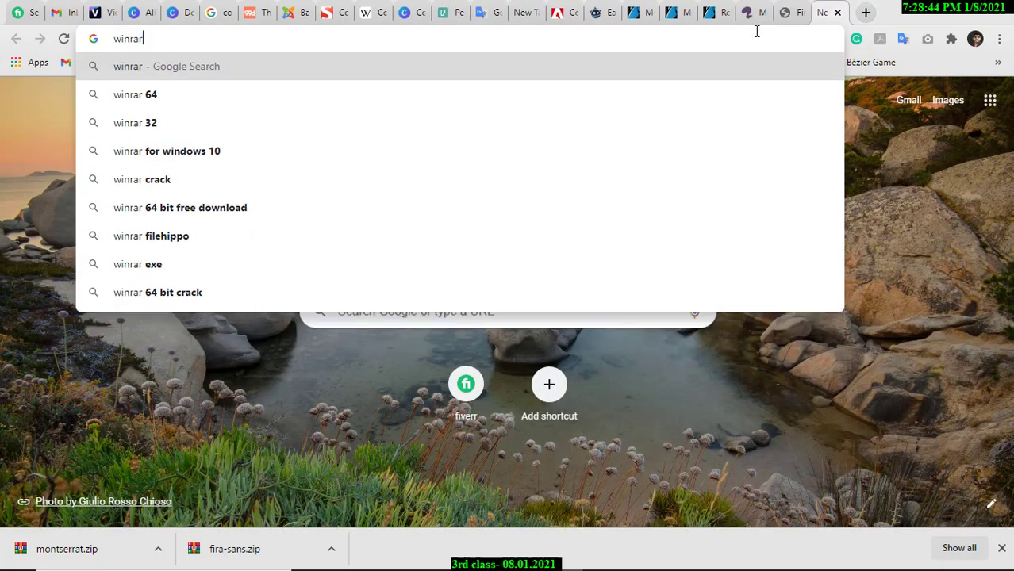
pyautogui.write(' for')
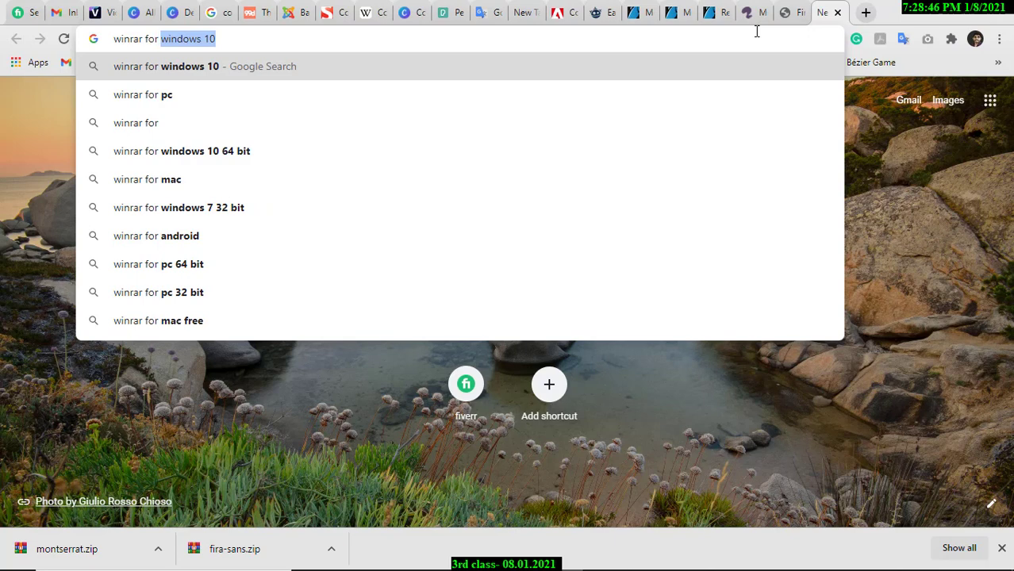
pyautogui.write(' wind')
pyautogui.press('BackSpace')
pyautogui.write('ndo')
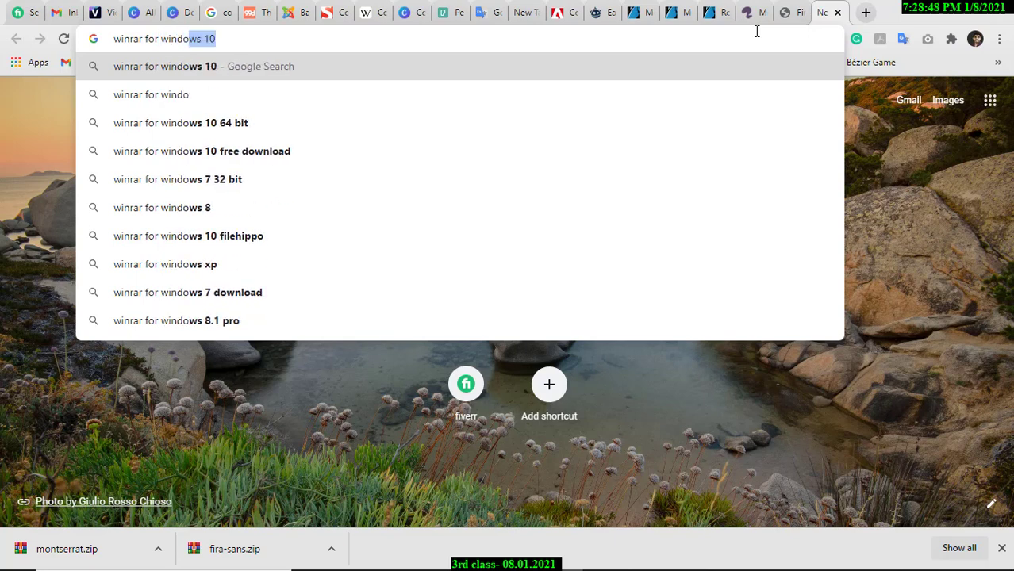
pyautogui.write('ws')
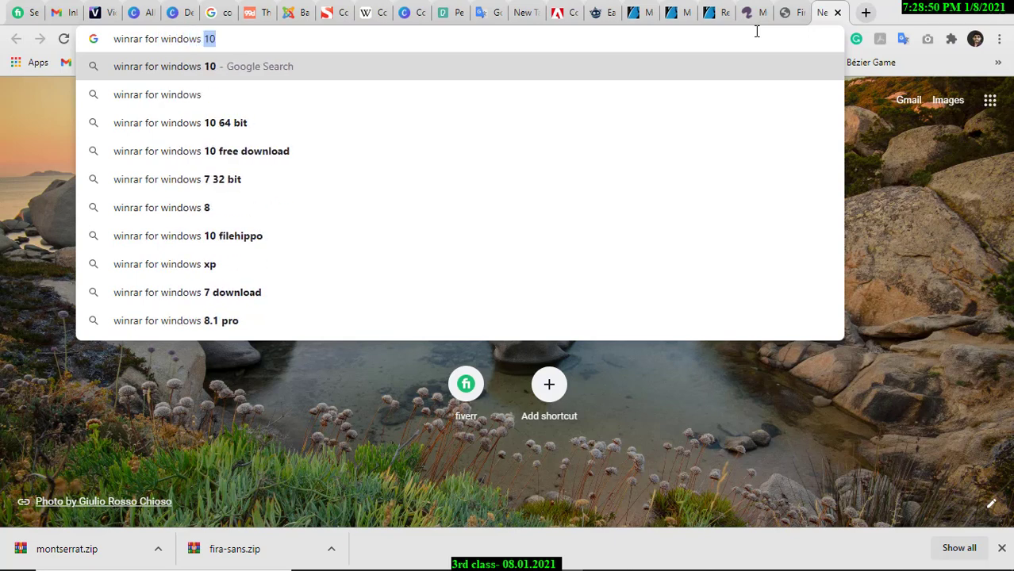
pyautogui.press('Down')
pyautogui.press('Down')
pyautogui.press('Down')
pyautogui.press('Up')
pyautogui.press('Down')
pyautogui.press('Up')
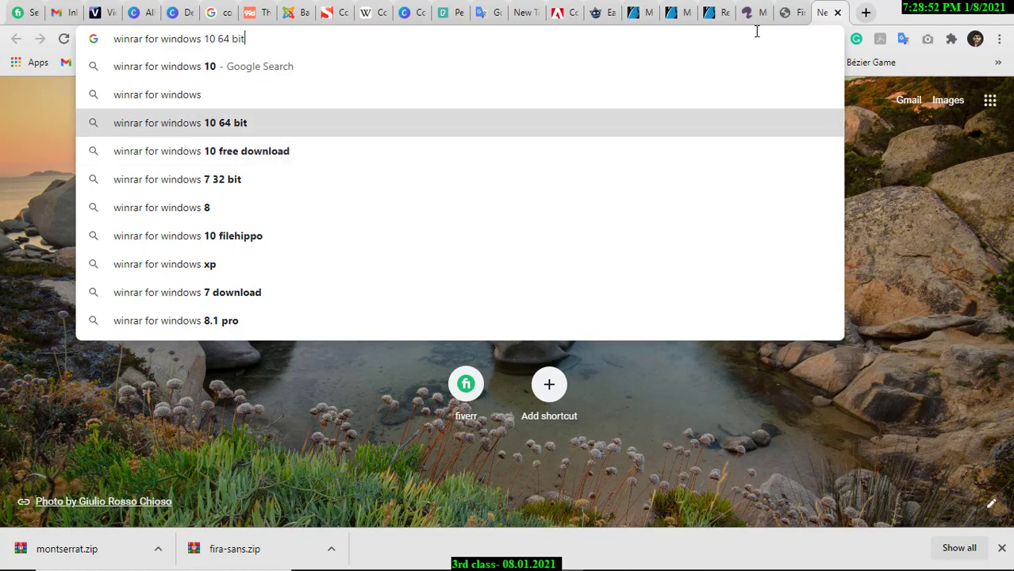
pyautogui.press('Return')
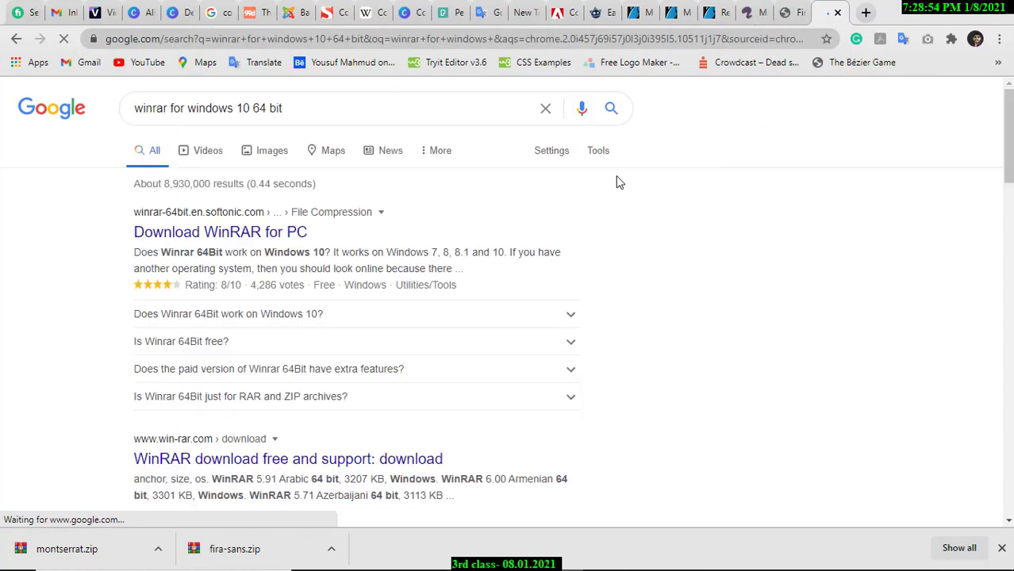
pyautogui.click(260, 235)
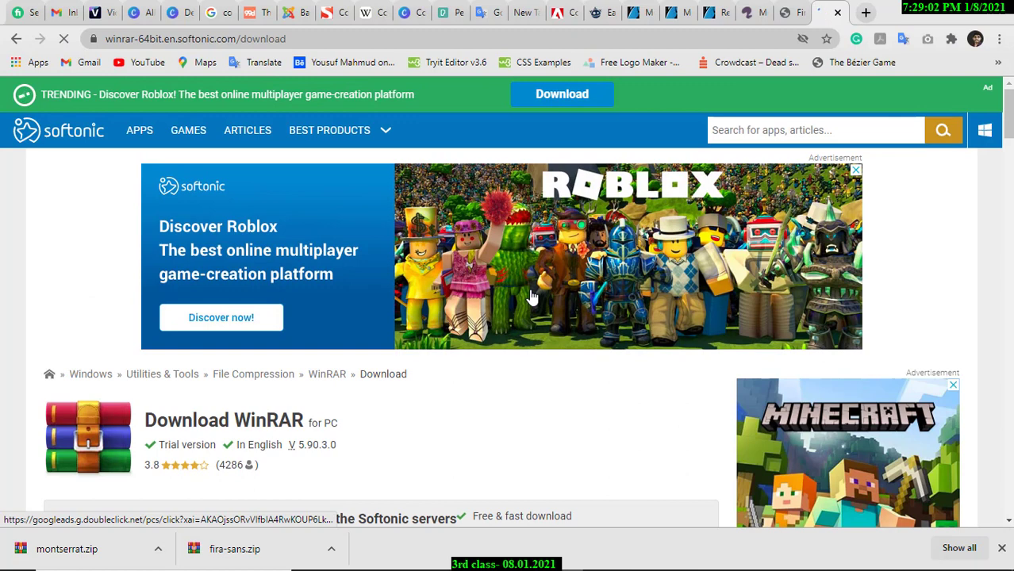
pyautogui.click(837, 14)
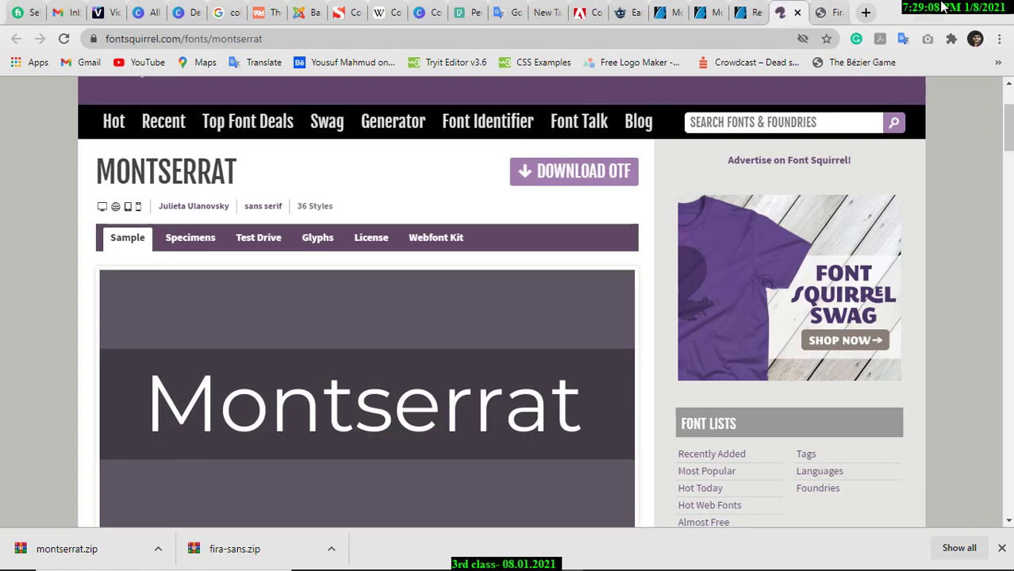
# Extract both zip archives into Font for Resume, replacing all existing files.
pyautogui.click(941, 7)
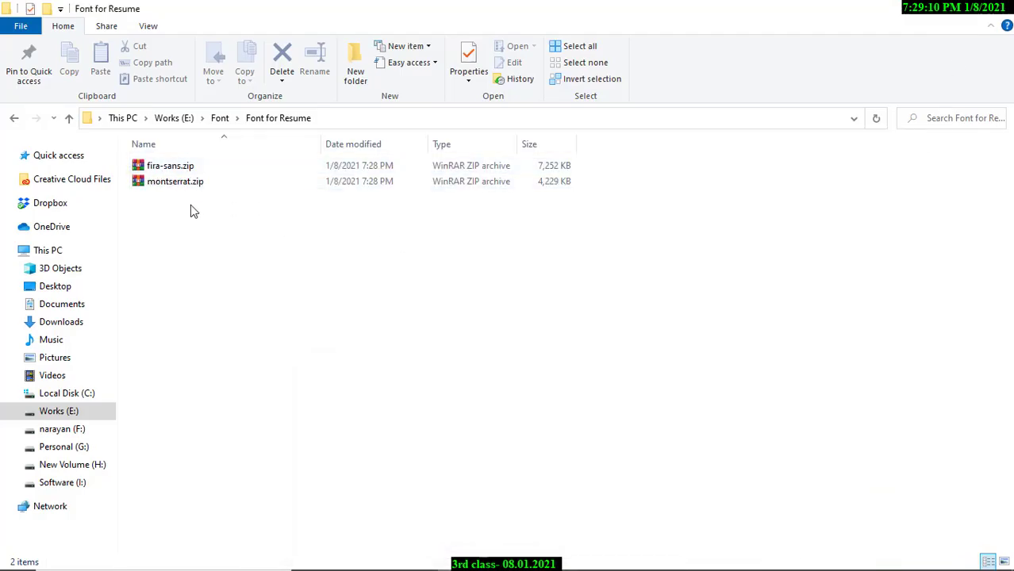
pyautogui.moveTo(191, 206); pyautogui.dragTo(184, 173)
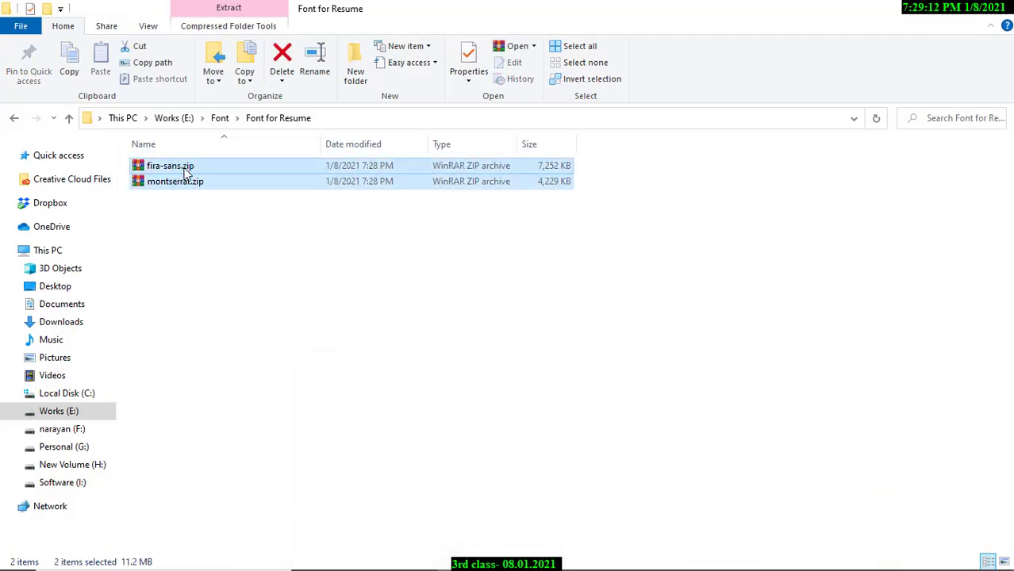
pyautogui.rightClick(184, 173)
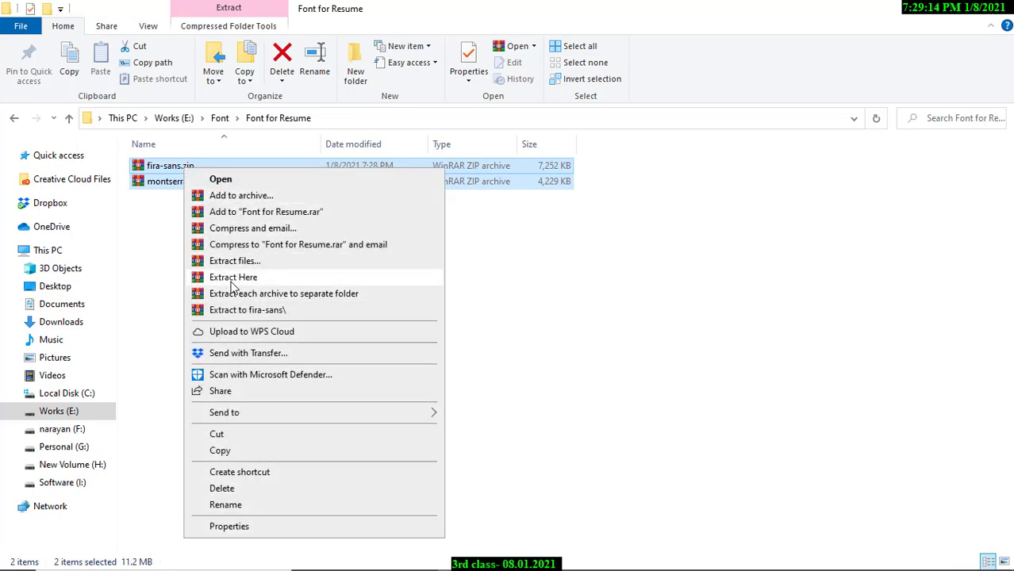
pyautogui.click(247, 279)
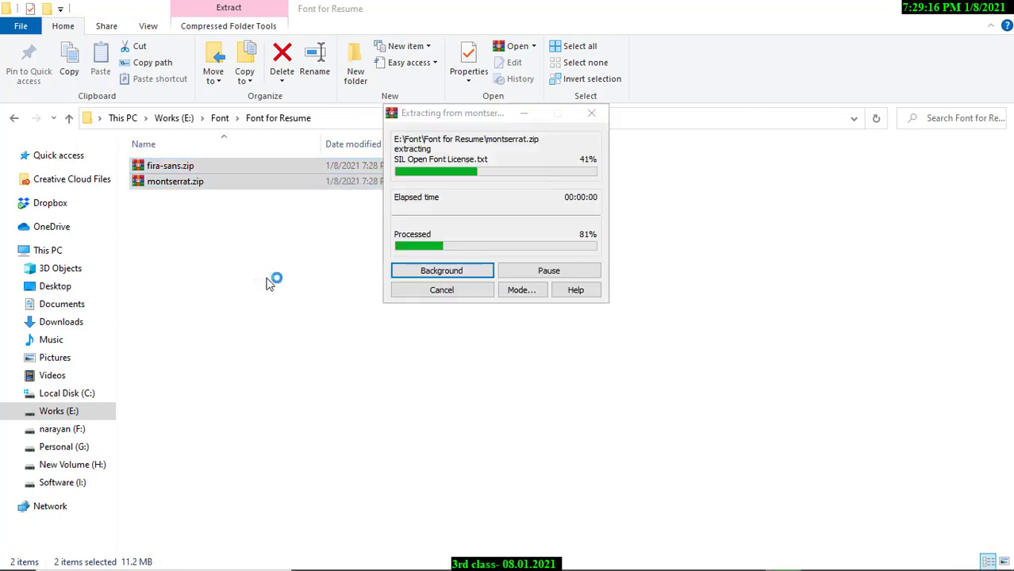
pyautogui.click(491, 373)
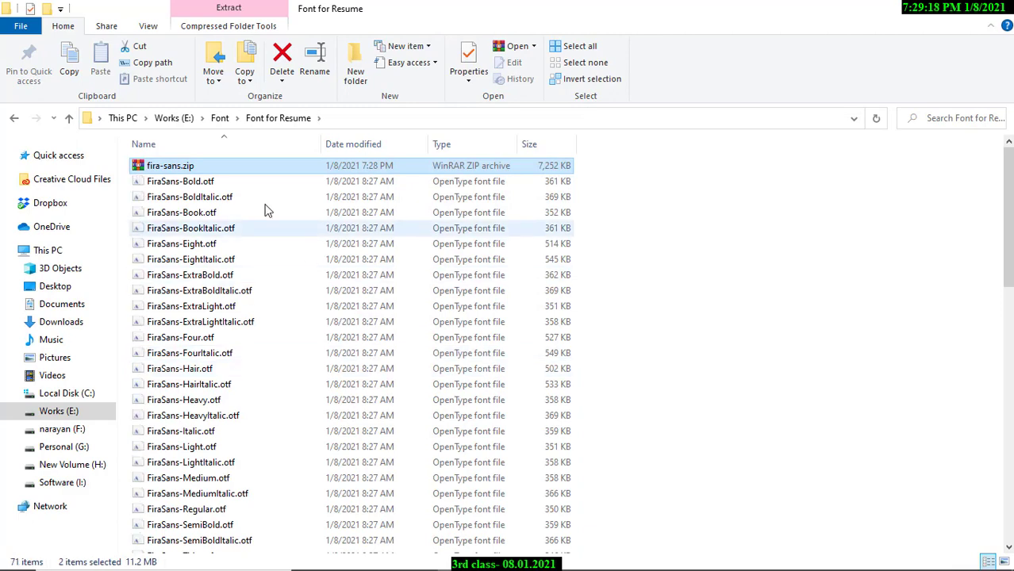
# Install every extracted font file except the two zips, replacing already-installed fonts.
pyautogui.scroll(-5, 310, 436)
pyautogui.scroll(-11, 309, 436)
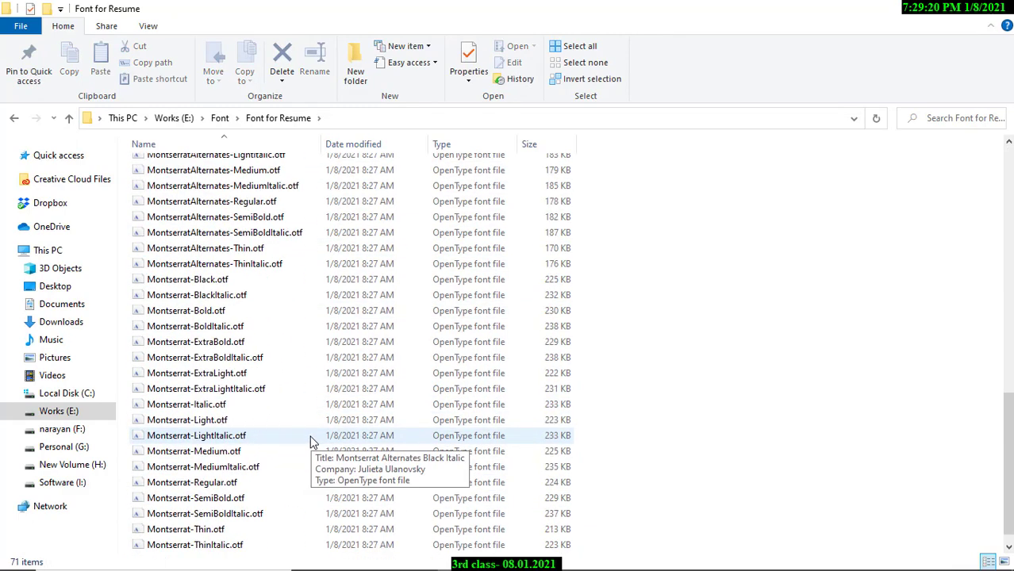
pyautogui.hotkey('ctrl', 'a')
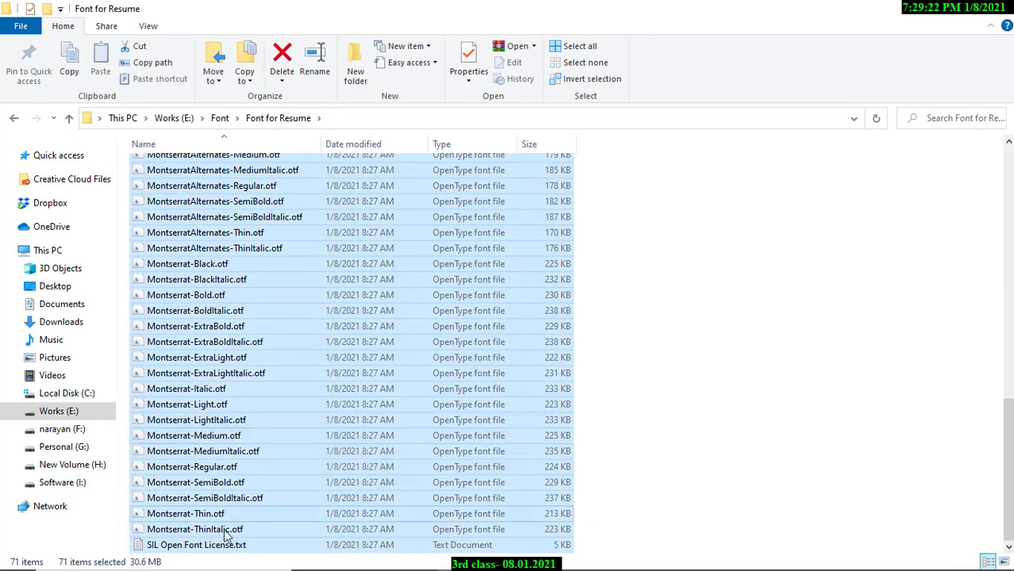
pyautogui.scroll(8, 341, 406)
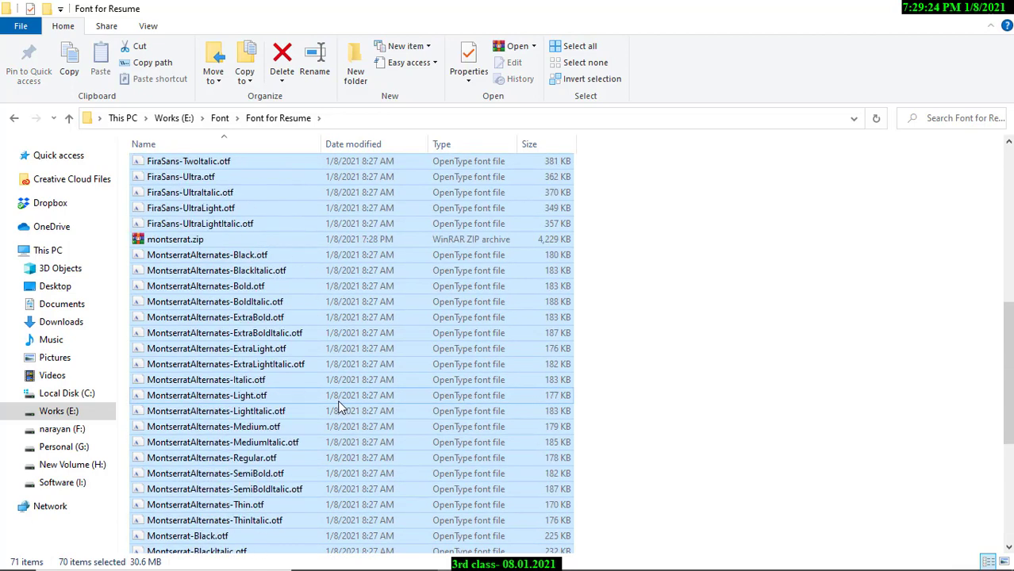
pyautogui.keyDown('ctrl'); pyautogui.click(196, 335); pyautogui.keyUp('ctrl')
pyautogui.scroll(7, 196, 335)
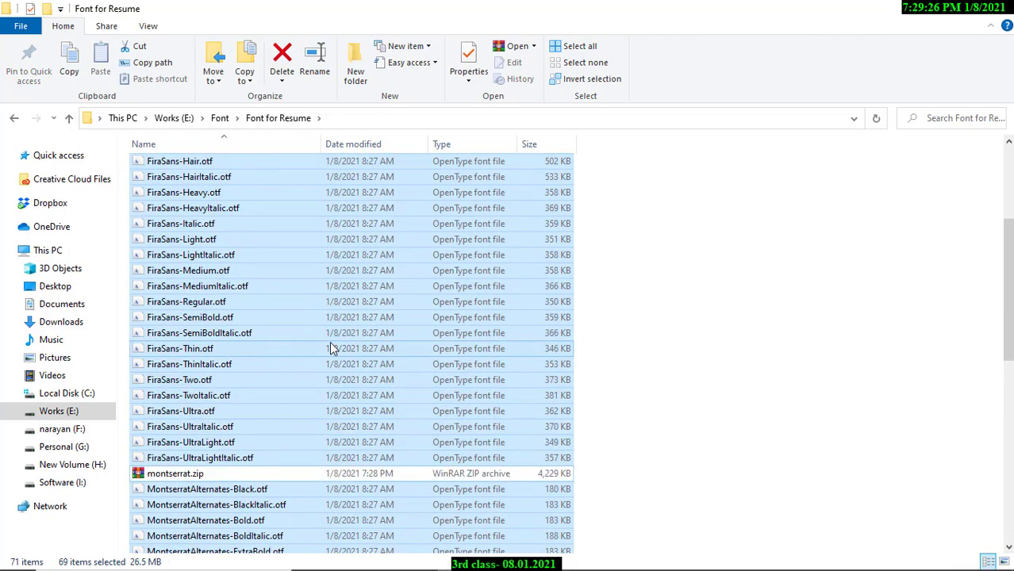
pyautogui.keyDown('ctrl'); pyautogui.click(195, 166); pyautogui.keyUp('ctrl')
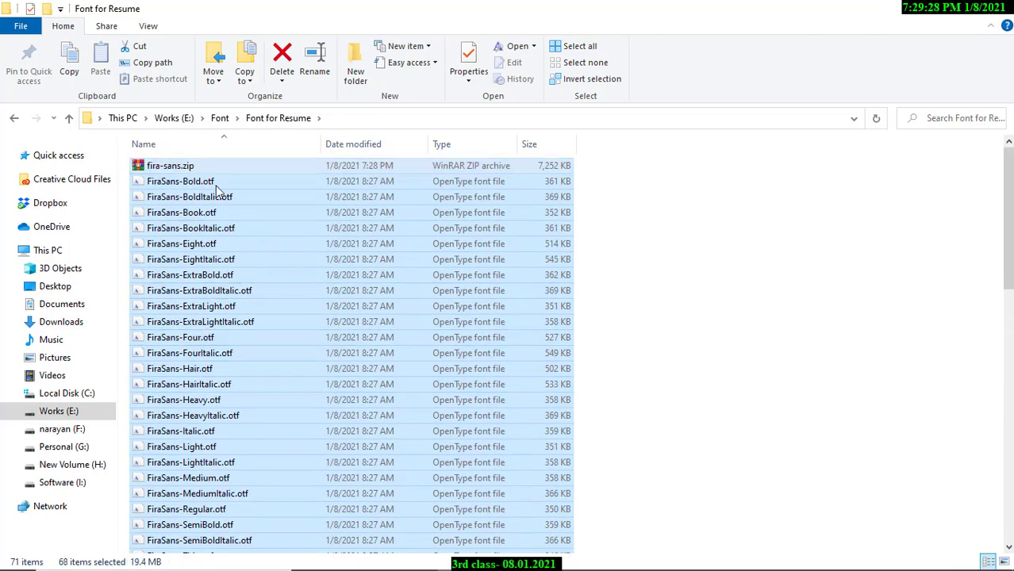
pyautogui.rightClick(264, 209)
pyautogui.click(293, 222)
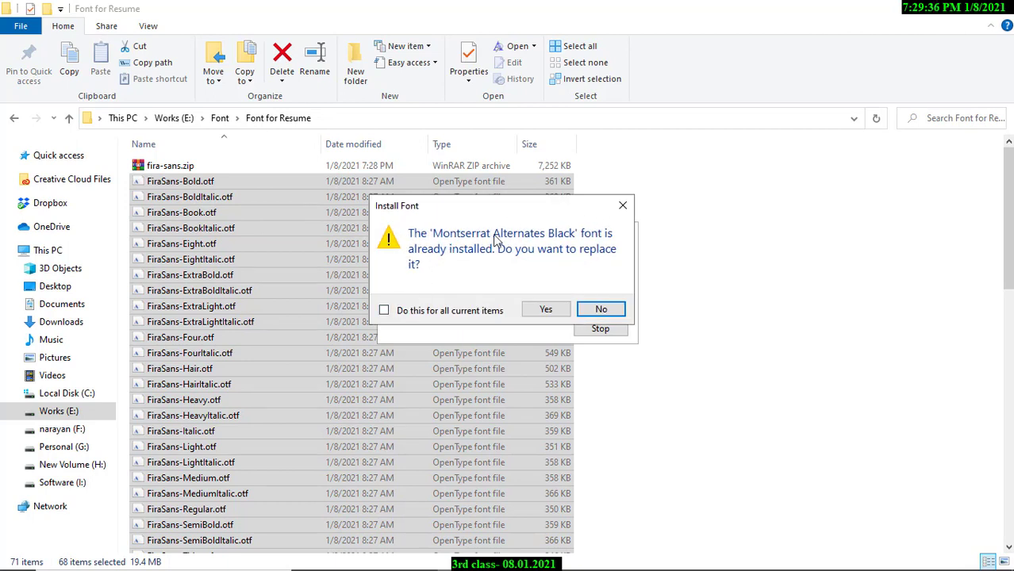
pyautogui.click(549, 310)
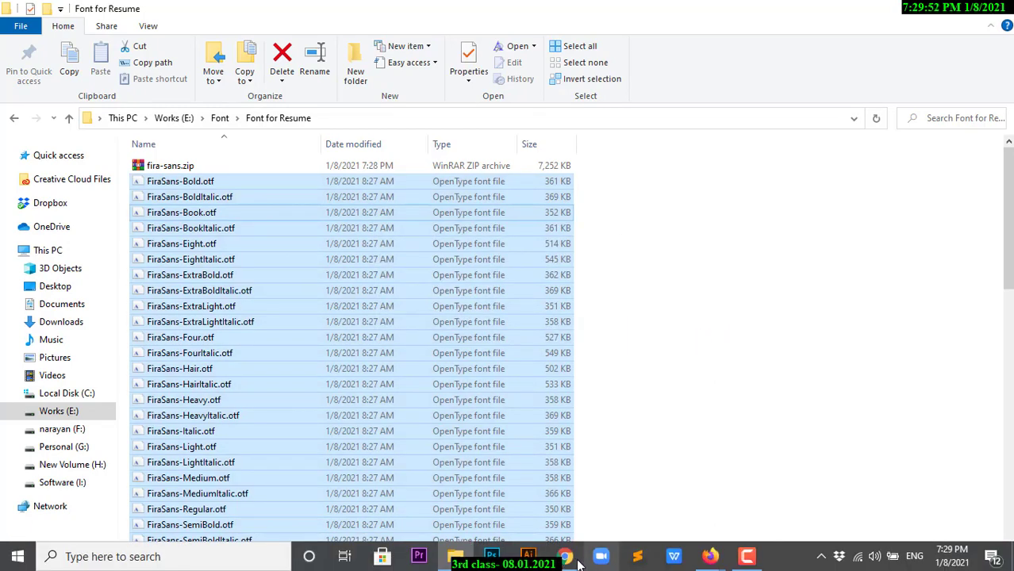
pyautogui.click(566, 562)
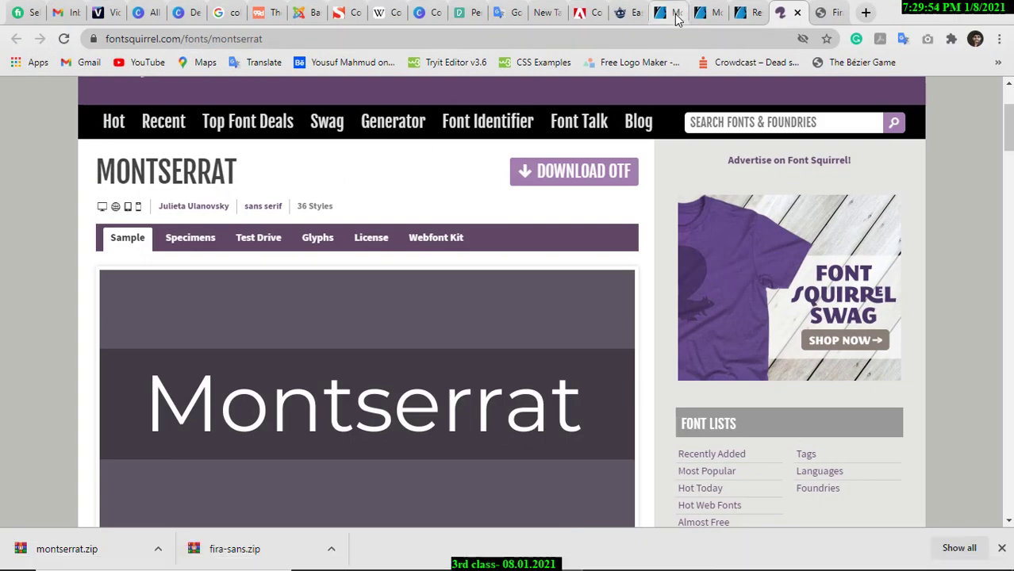
pyautogui.click(745, 10)
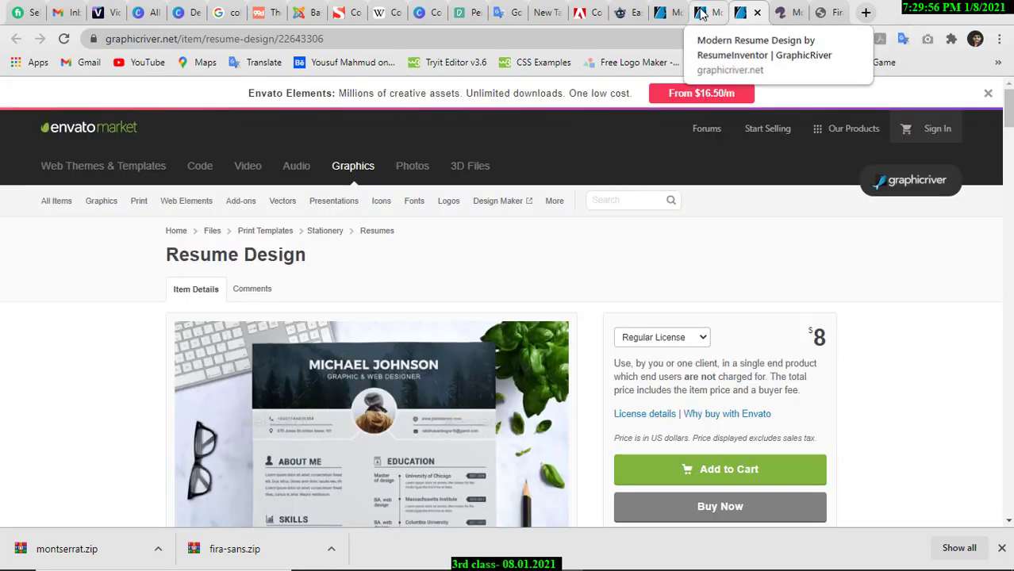
pyautogui.click(701, 12)
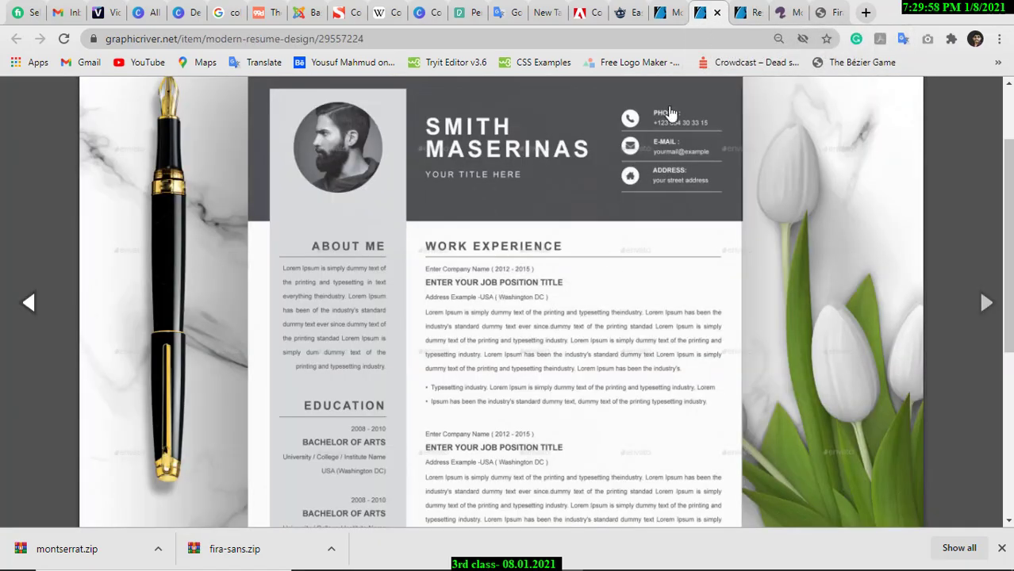
pyautogui.click(670, 12)
pyautogui.scroll(5, 620, 323)
pyautogui.scroll(-4, 431, 338)
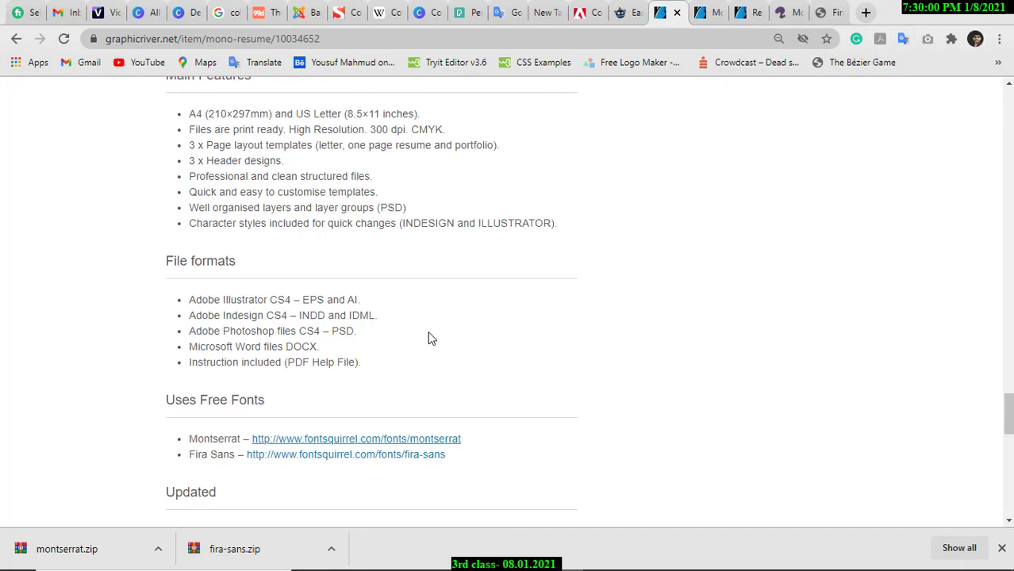
pyautogui.scroll(2, 426, 333)
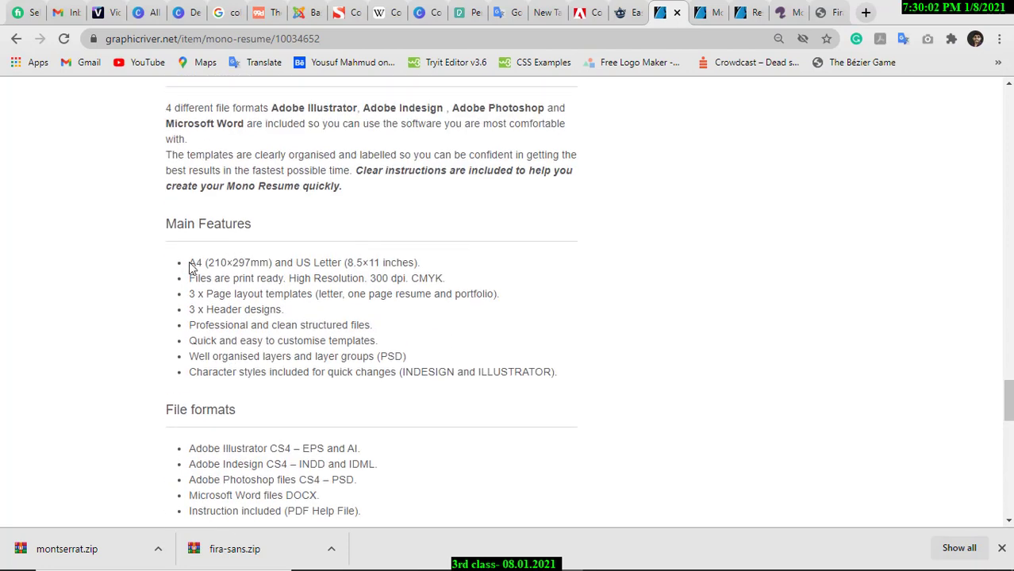
pyautogui.moveTo(223, 263); pyautogui.dragTo(270, 262)
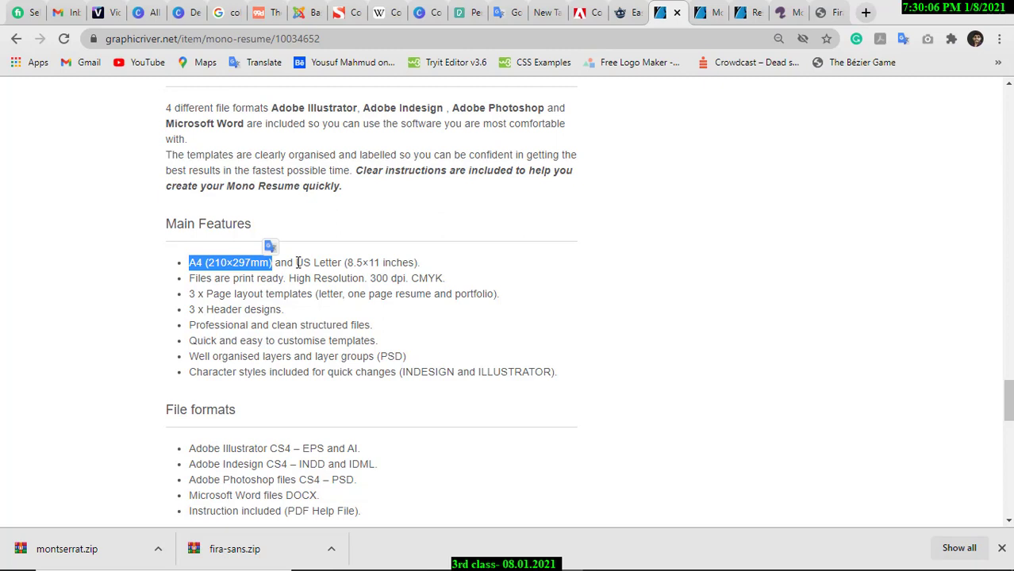
pyautogui.moveTo(297, 263); pyautogui.dragTo(348, 265)
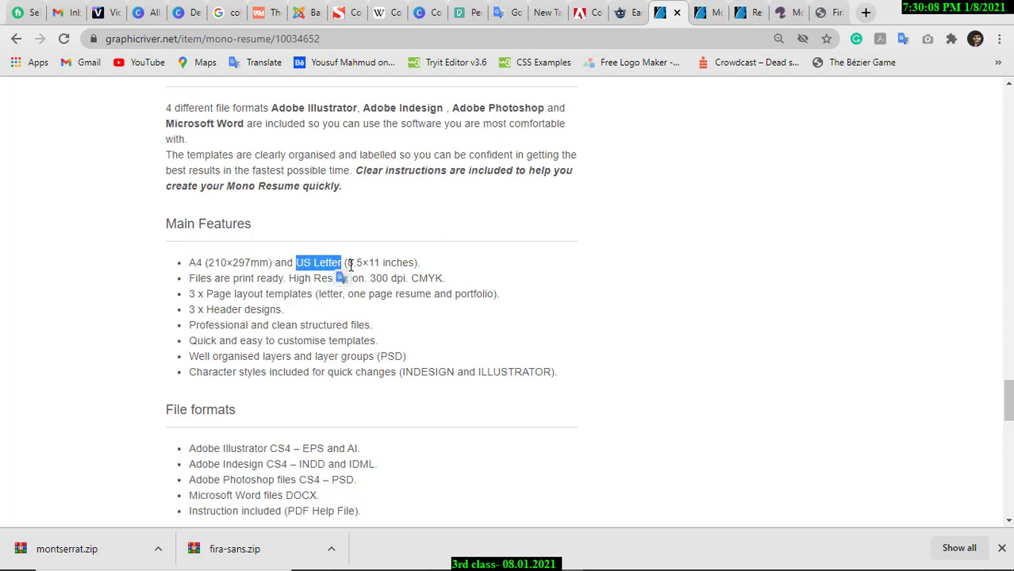
pyautogui.doubleClick(195, 263)
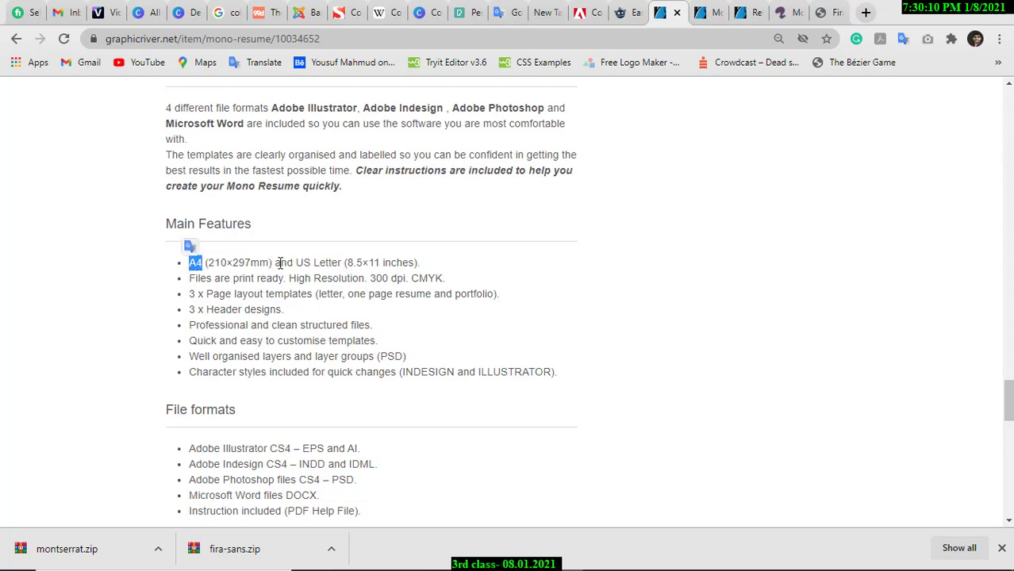
pyautogui.moveTo(296, 262); pyautogui.dragTo(345, 262)
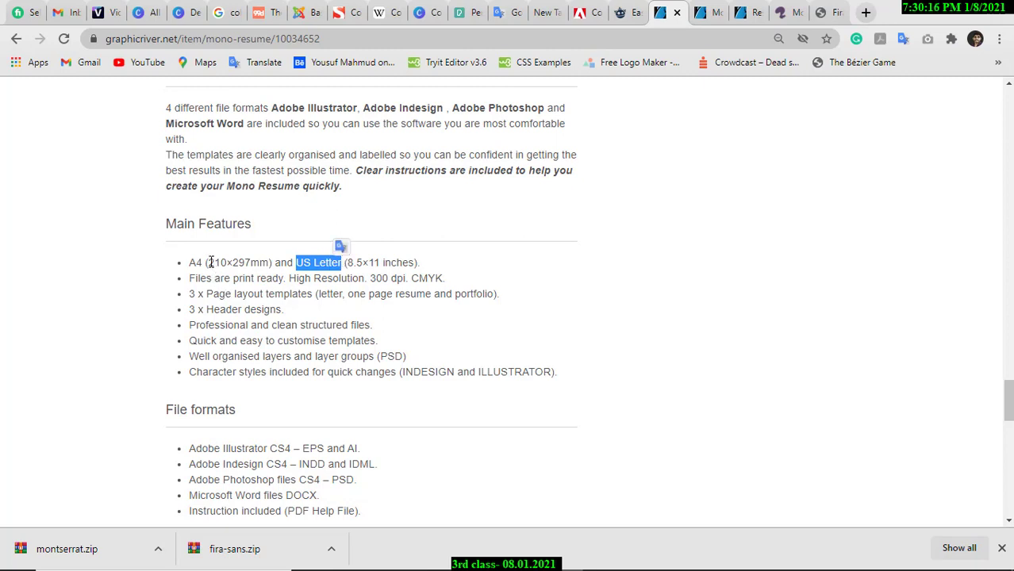
pyautogui.moveTo(208, 263); pyautogui.dragTo(249, 263)
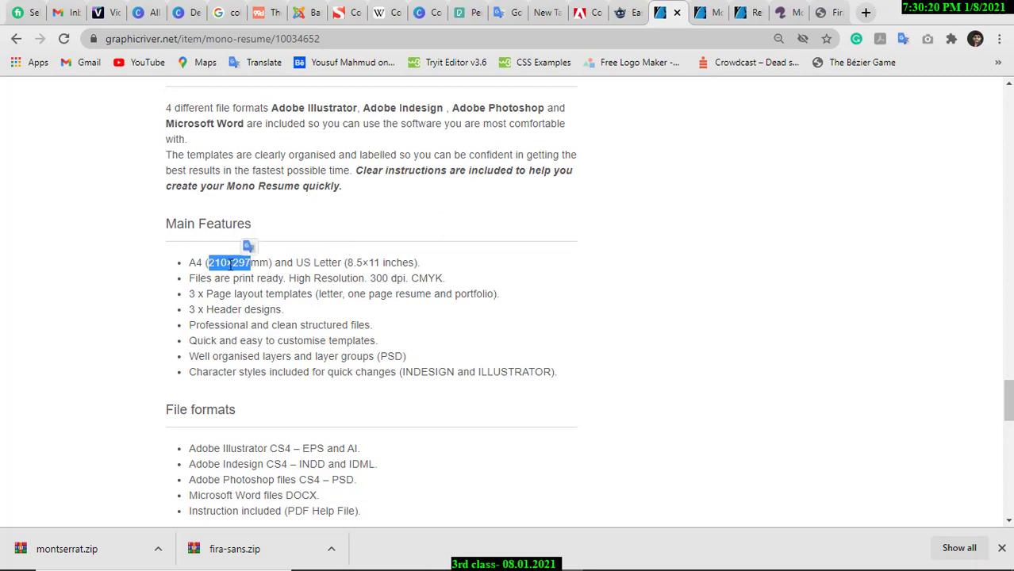
pyautogui.moveTo(346, 265); pyautogui.dragTo(387, 265)
pyautogui.click(413, 265)
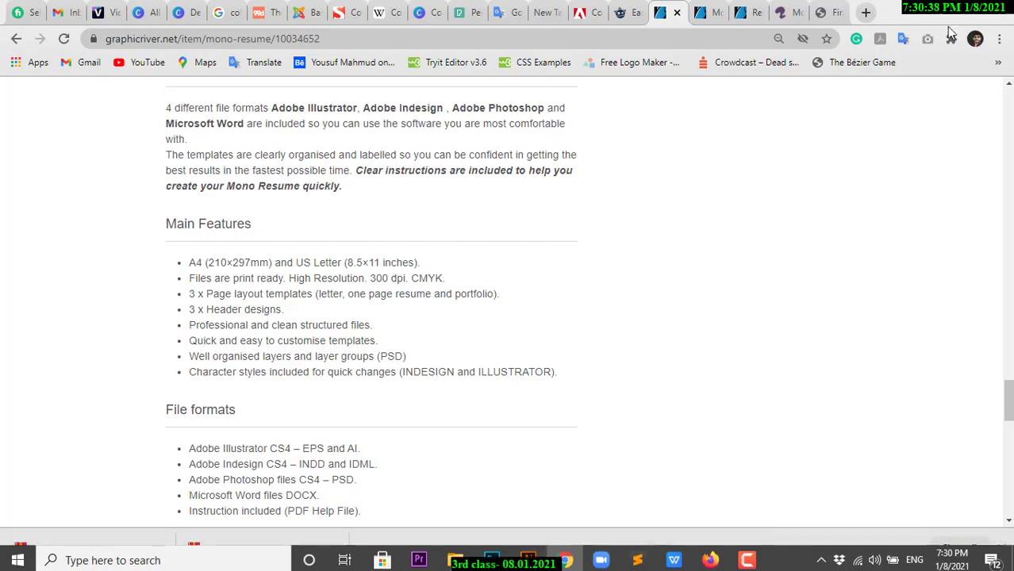
pyautogui.click(926, 13)
# Start a new Illustrator document from the Print A4 preset with units in millimetres.
pyautogui.click(926, 11)
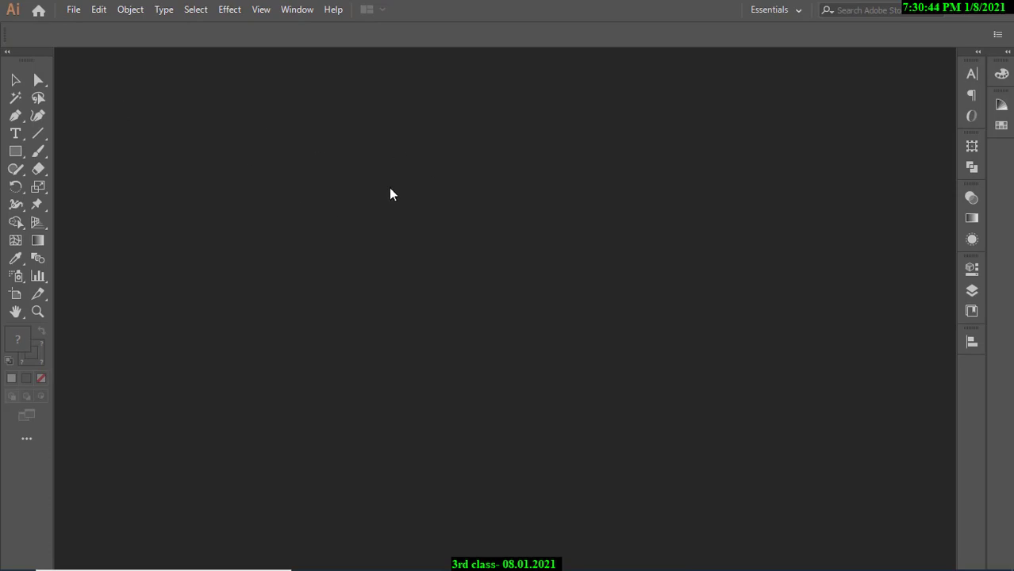
pyautogui.click(73, 9)
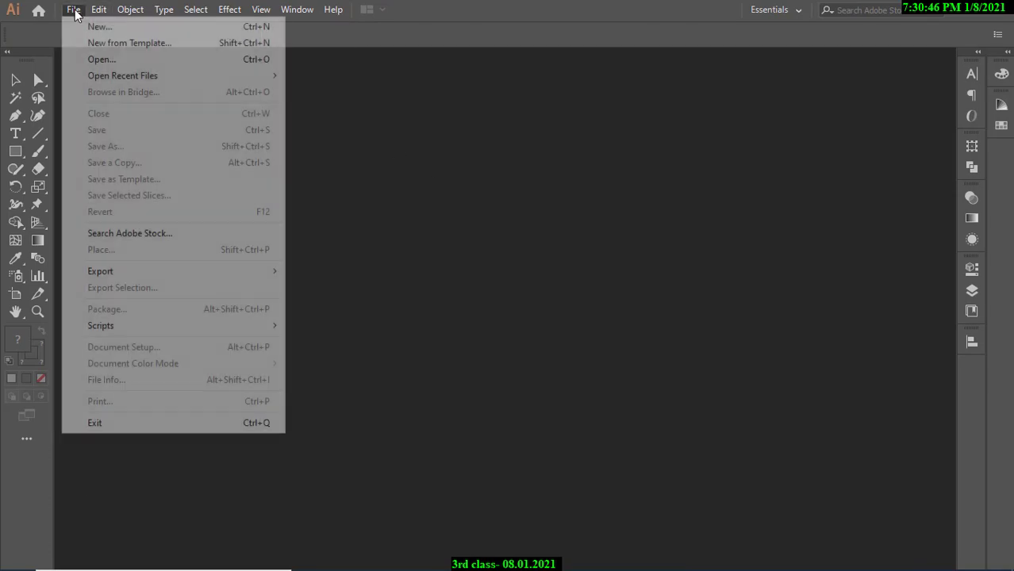
pyautogui.click(90, 28)
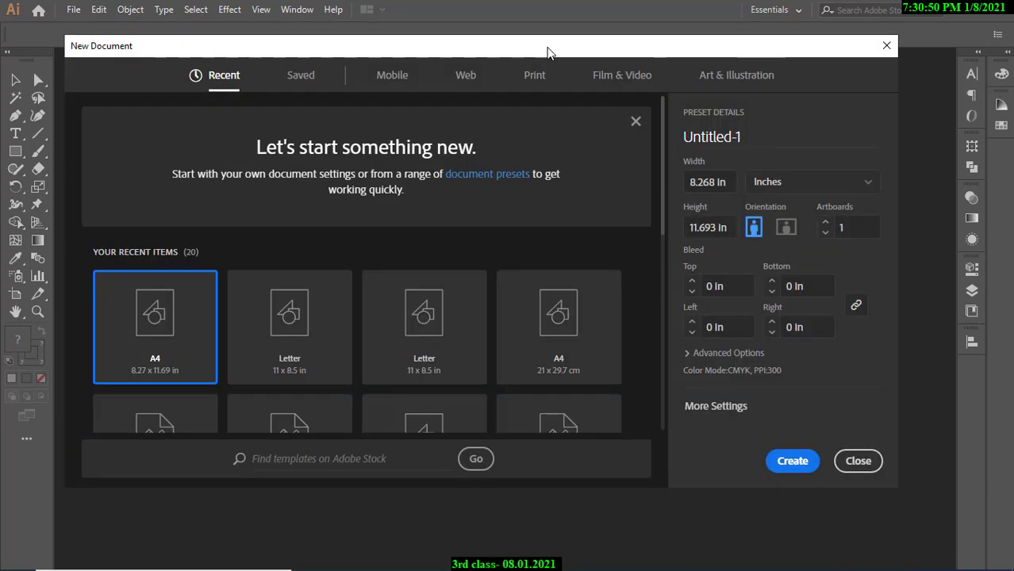
pyautogui.click(538, 72)
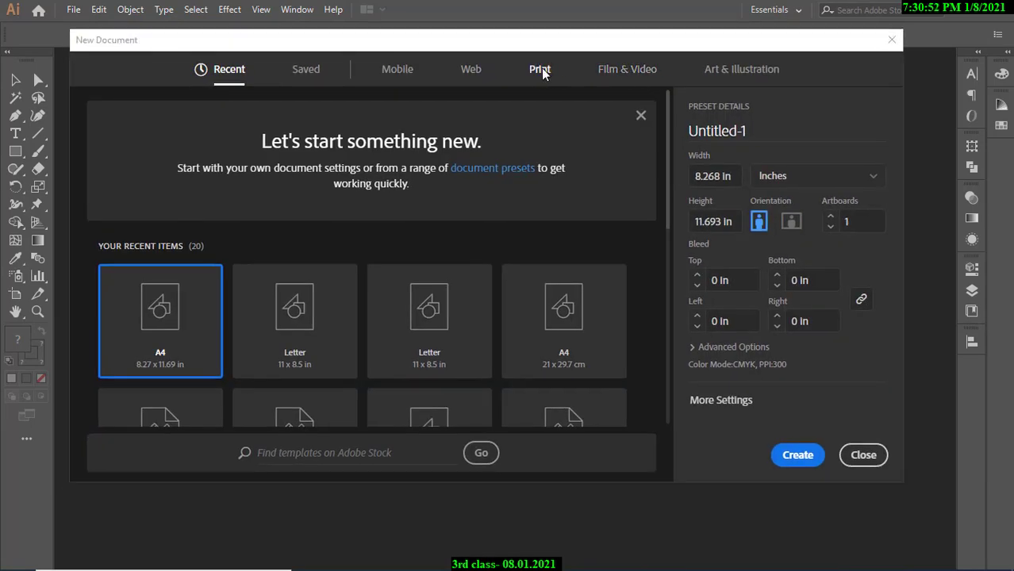
pyautogui.click(325, 204)
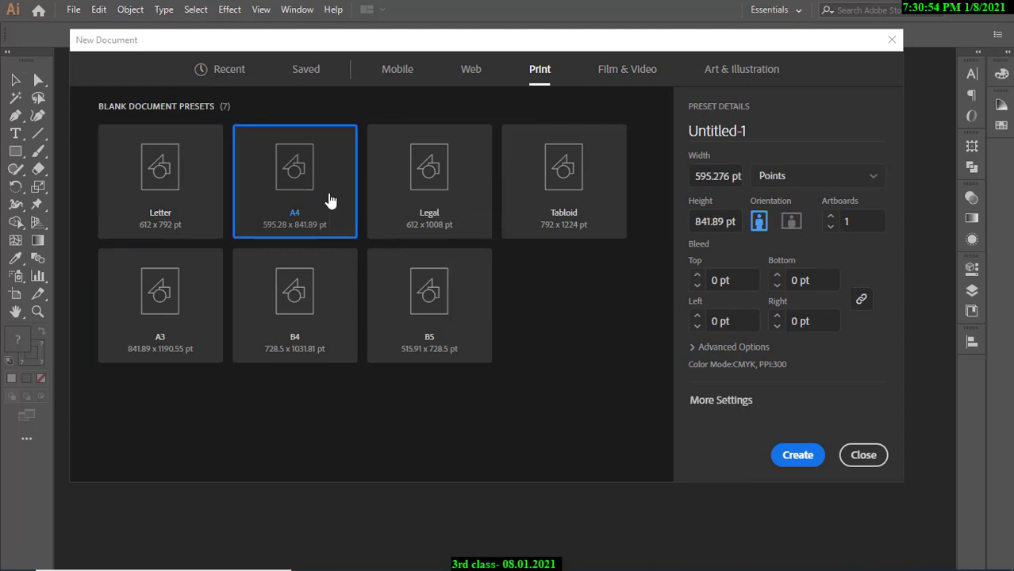
pyautogui.click(781, 184)
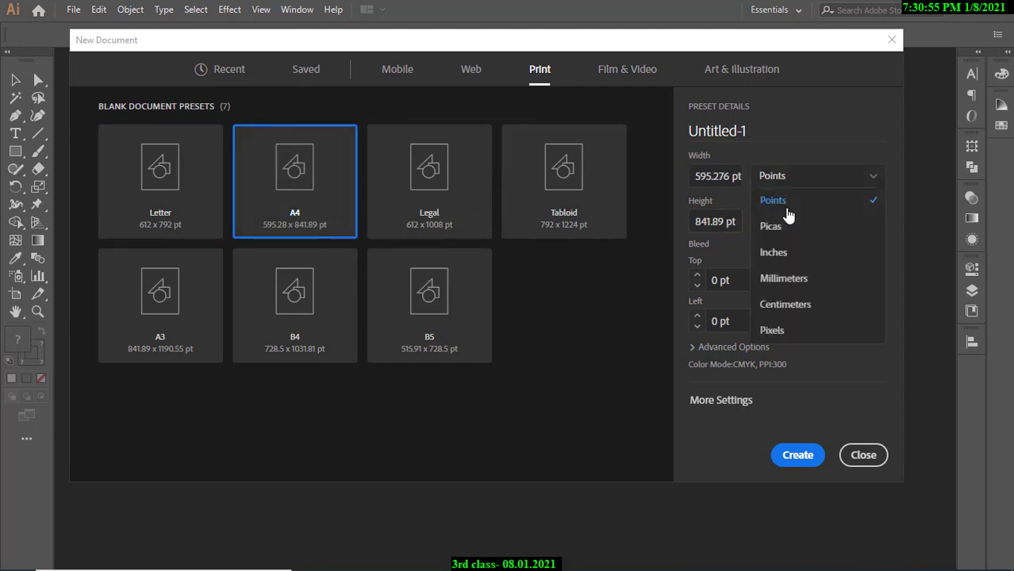
pyautogui.click(792, 279)
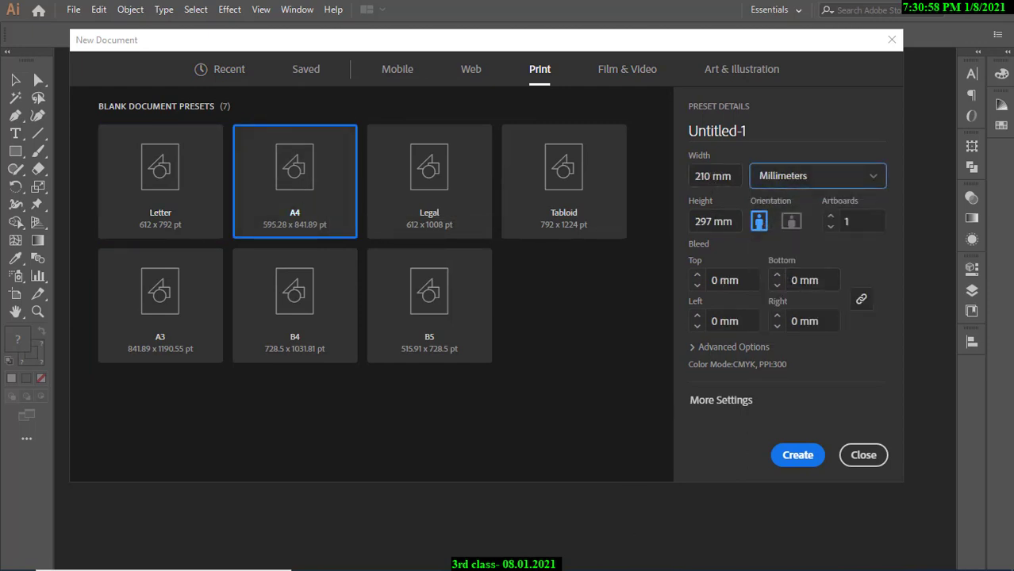
# Check the A4 size on GraphicRiver, then keep CMYK Color and High (300 ppi) raster effects.
pyautogui.click(544, 542)
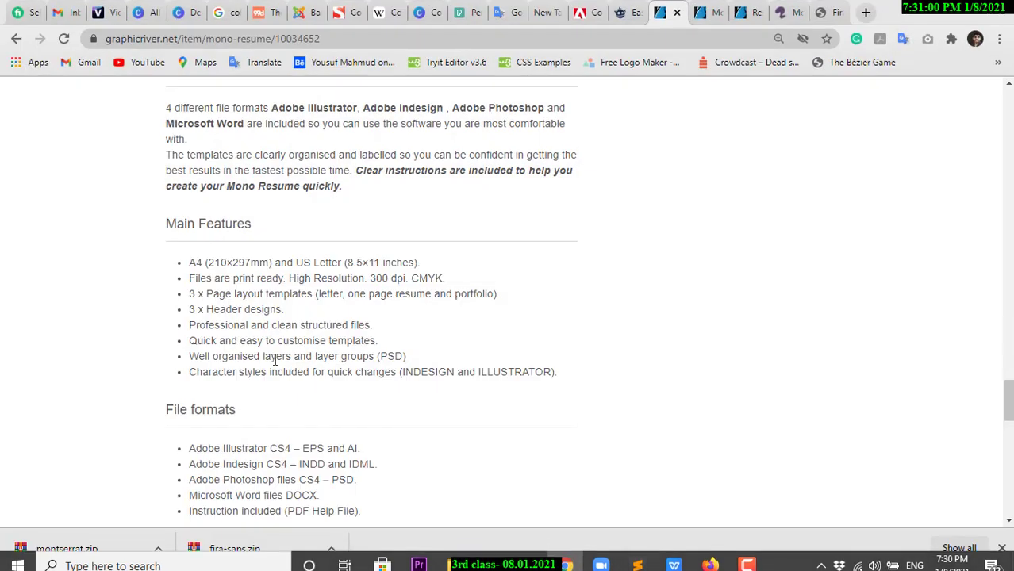
pyautogui.moveTo(208, 263); pyautogui.dragTo(251, 263)
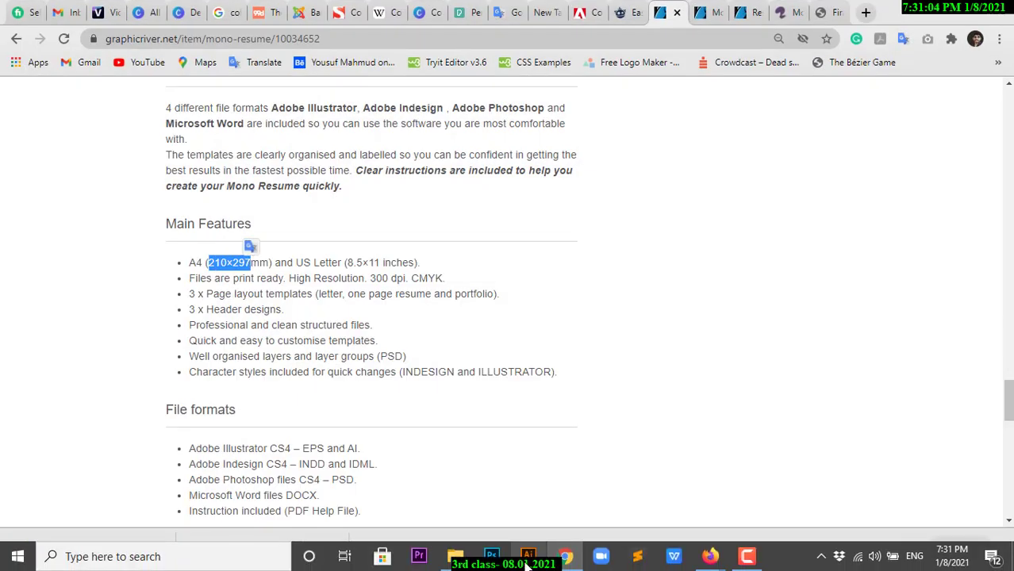
pyautogui.click(530, 560)
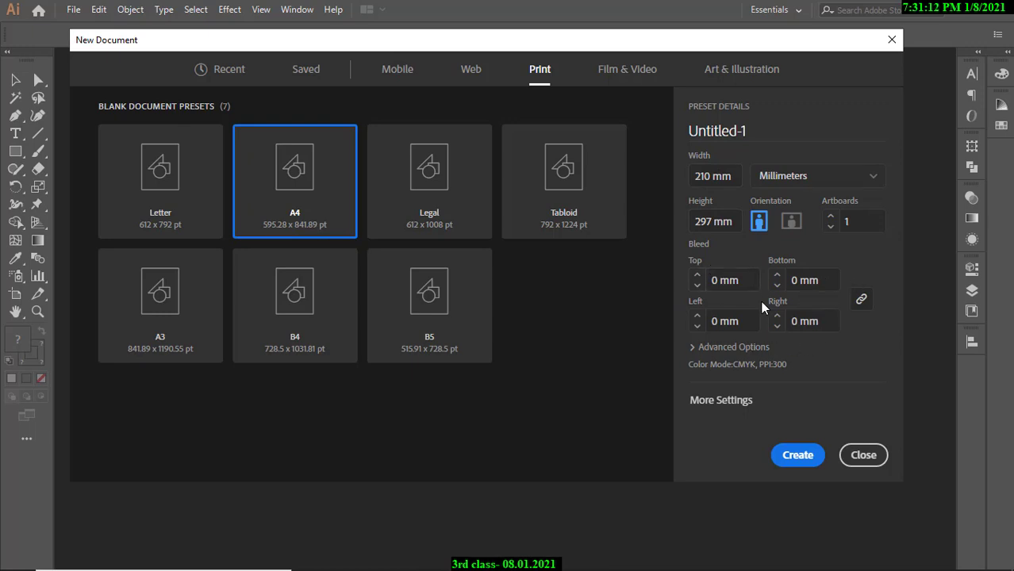
pyautogui.click(722, 349)
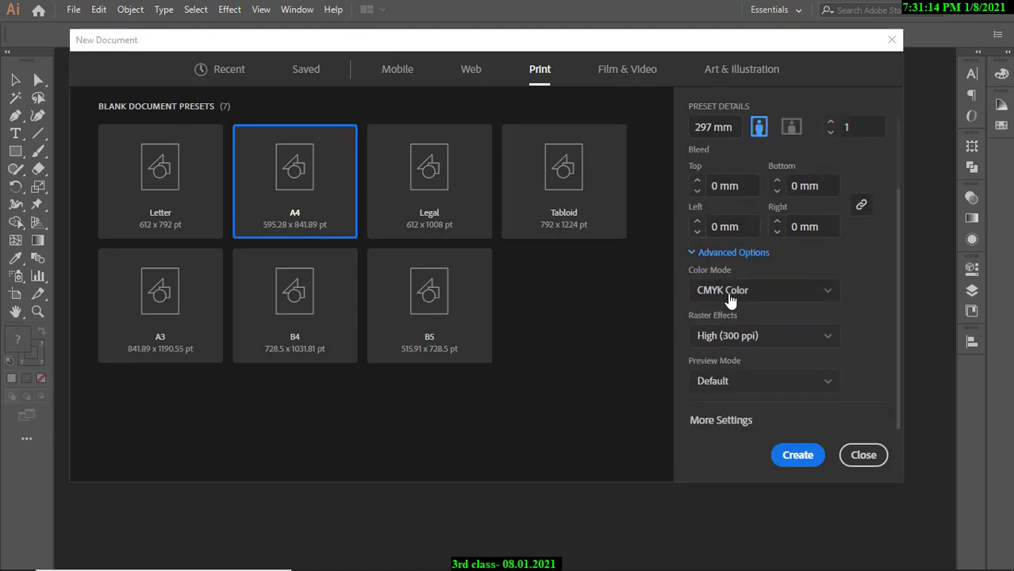
pyautogui.click(729, 299)
pyautogui.click(752, 338)
pyautogui.click(752, 337)
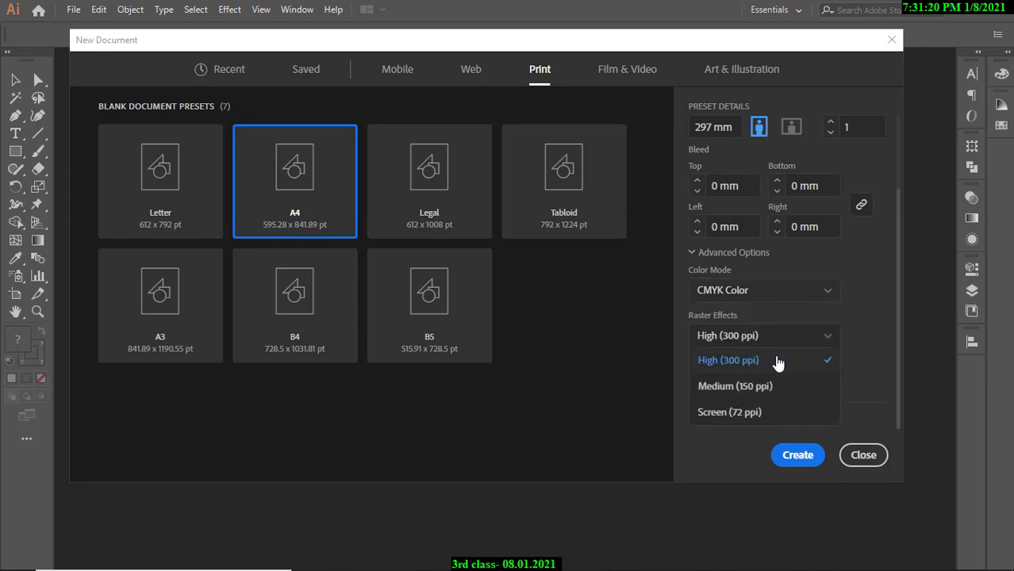
pyautogui.click(778, 363)
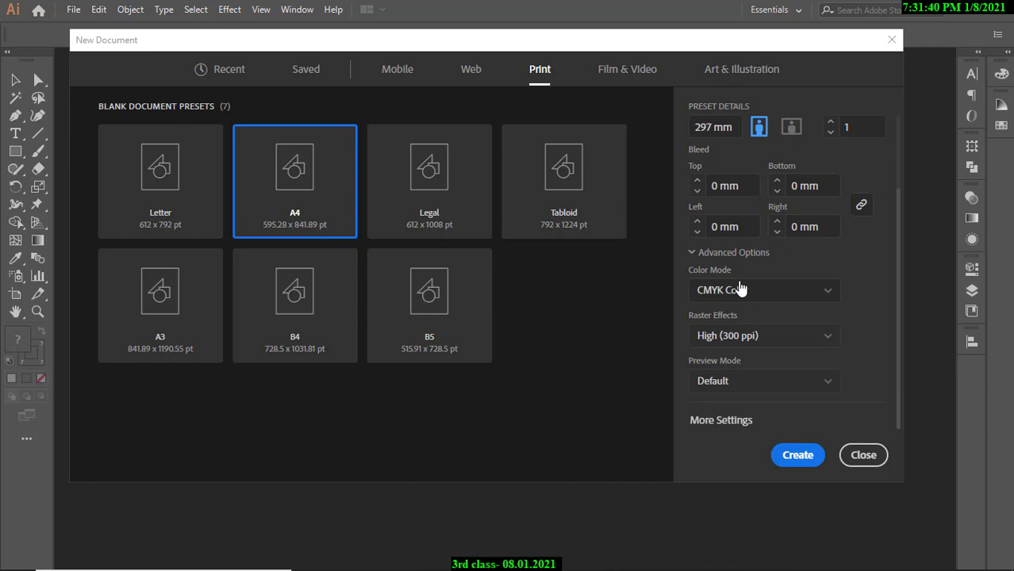
pyautogui.scroll(2, 838, 238)
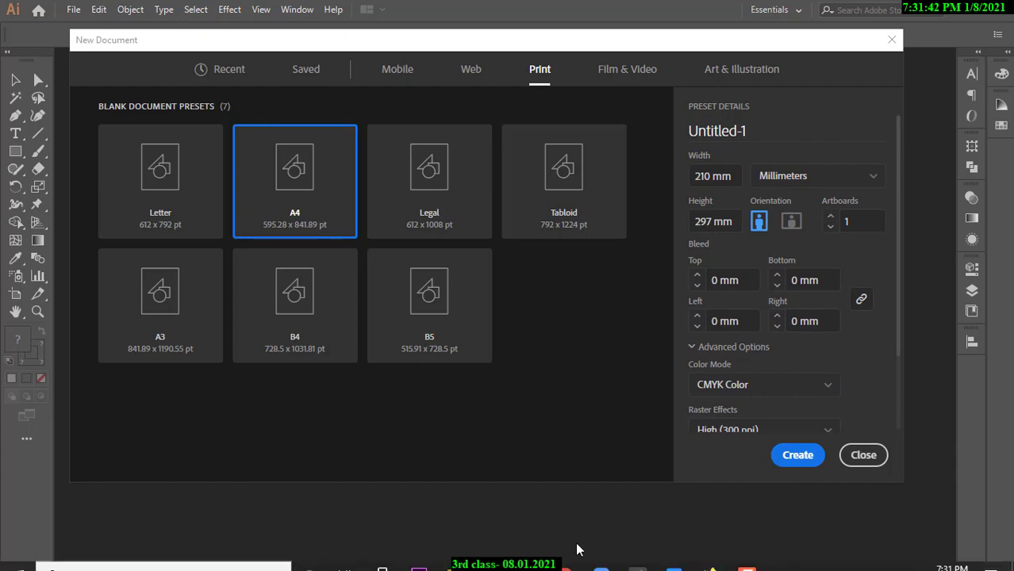
# Open the GraphicRiver template previews and settle on the resume page with the photo.
pyautogui.click(568, 560)
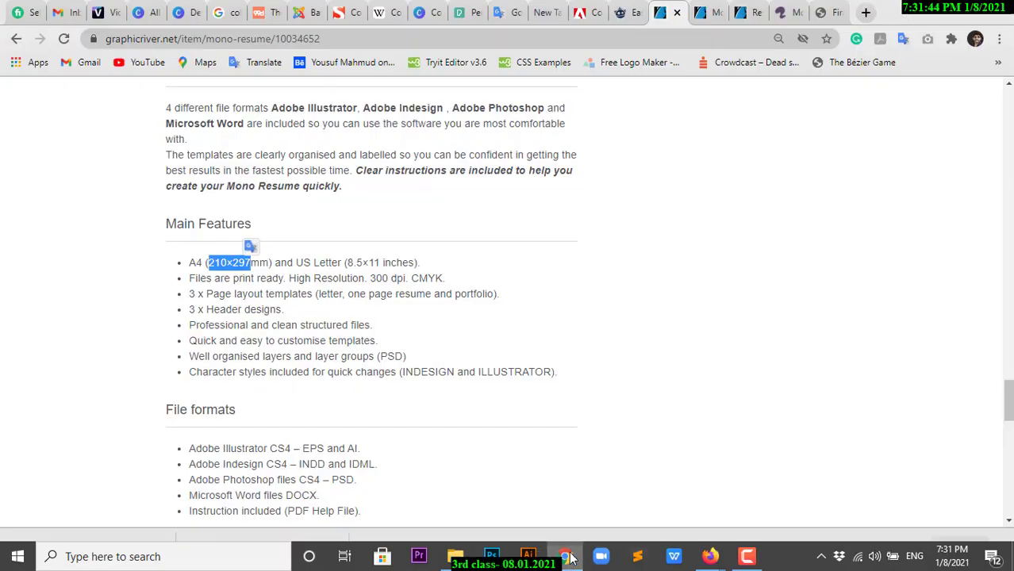
pyautogui.scroll(5, 635, 476)
pyautogui.scroll(6, 646, 502)
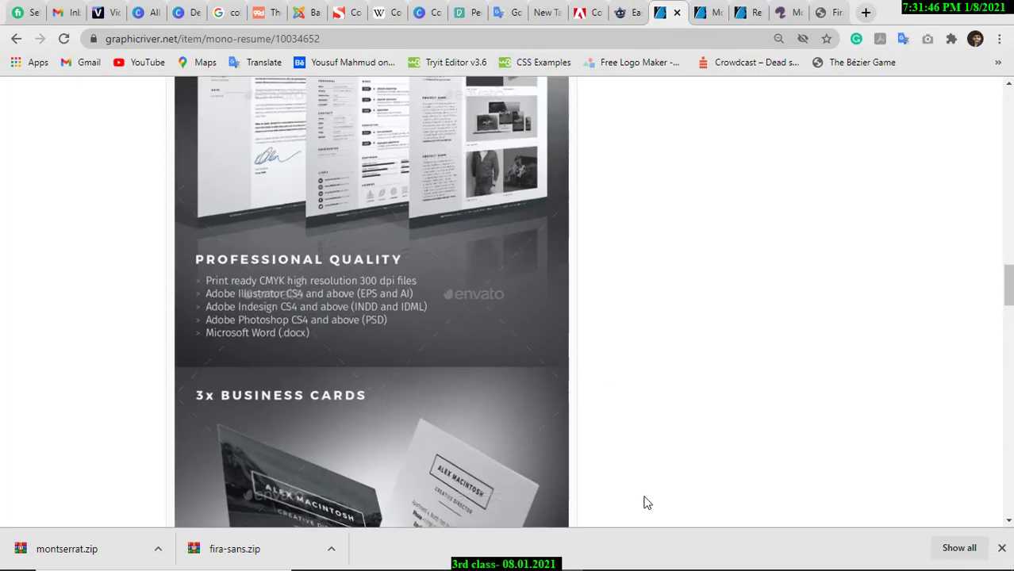
pyautogui.click(457, 373)
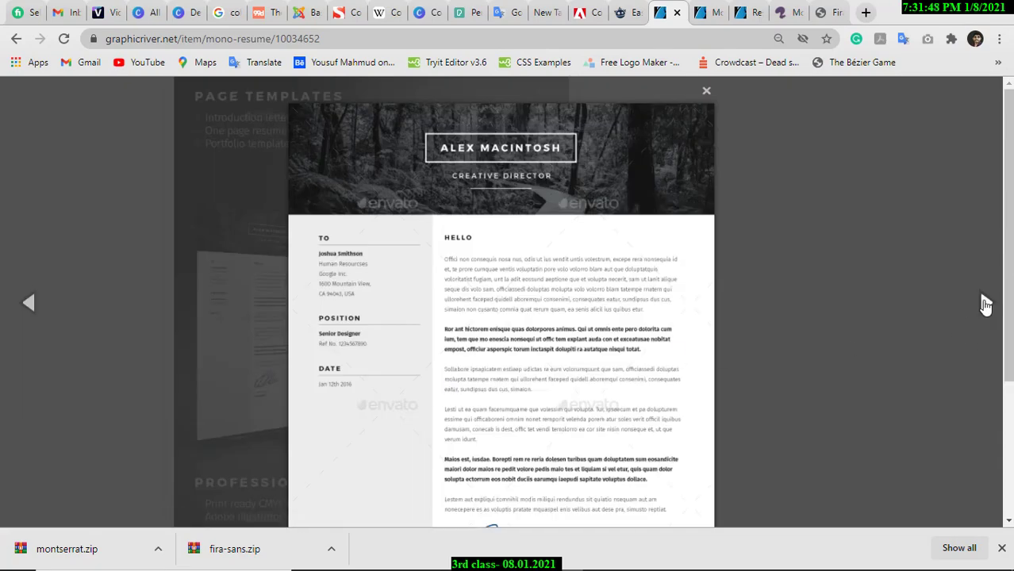
pyautogui.click(986, 303)
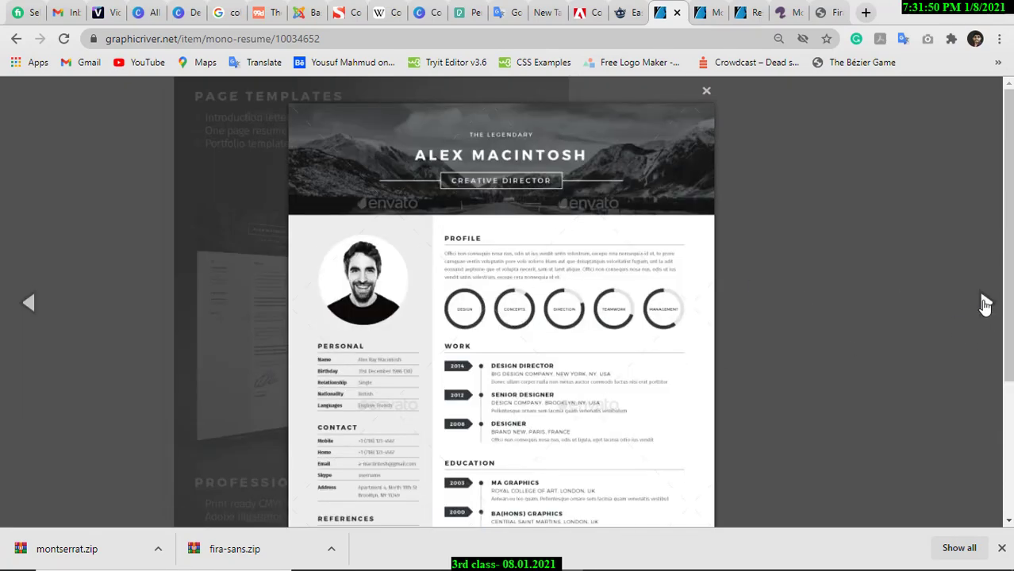
pyautogui.click(985, 302)
pyautogui.click(27, 302)
pyautogui.click(983, 303)
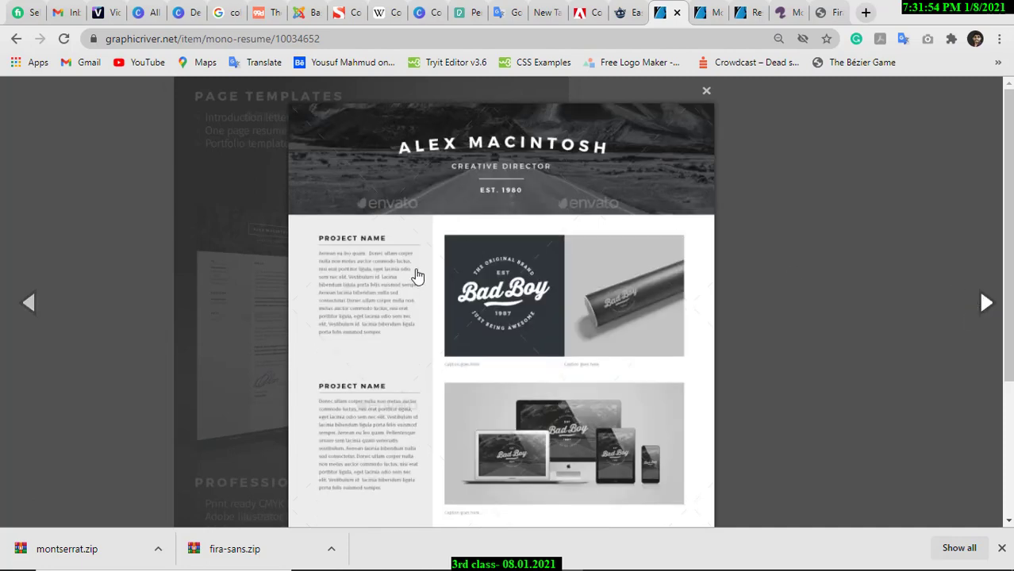
pyautogui.click(28, 302)
# Save the resume preview image to Downloads as a PNG, then return to Illustrator.
pyautogui.rightClick(436, 274)
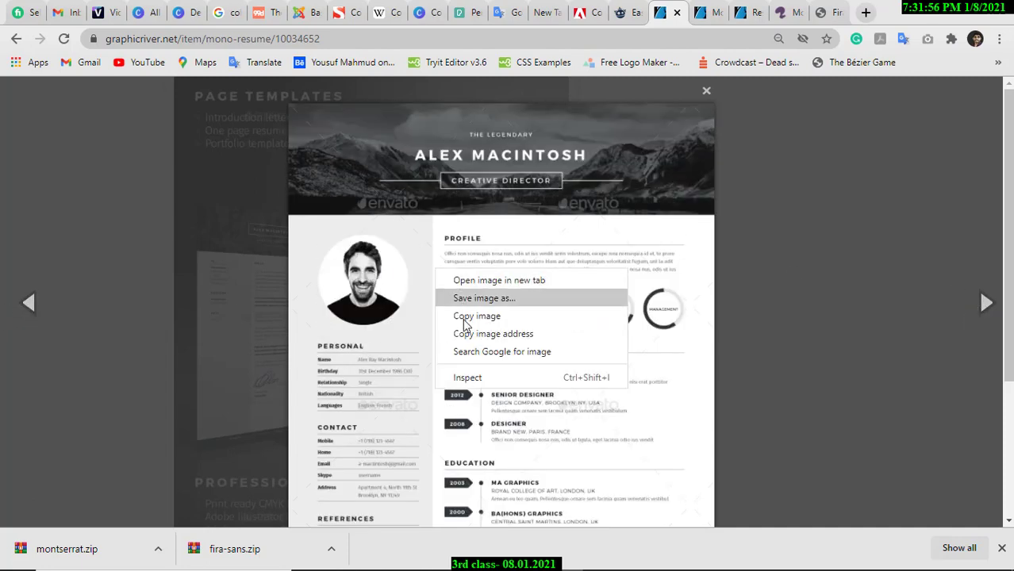
pyautogui.click(468, 314)
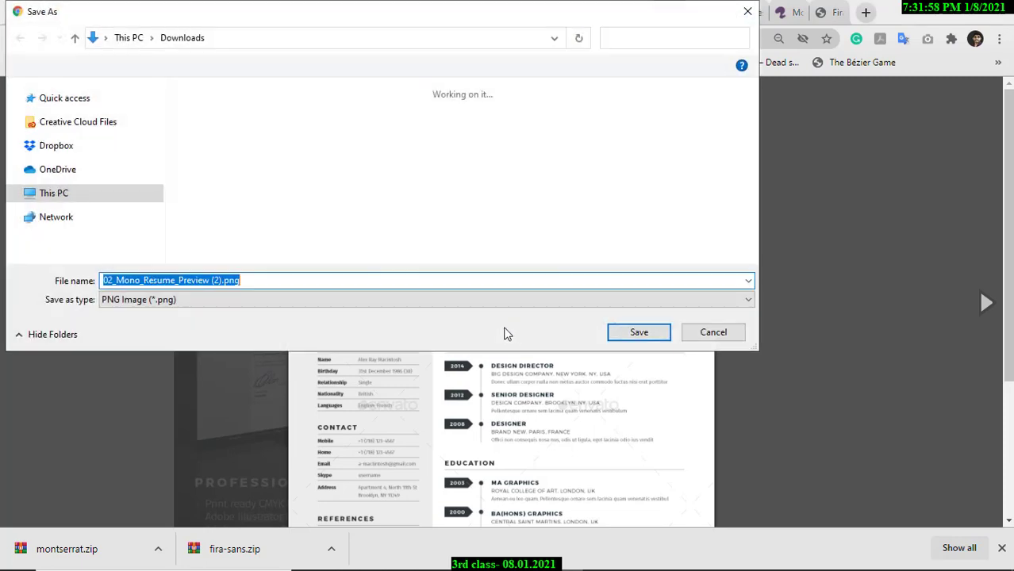
pyautogui.click(639, 333)
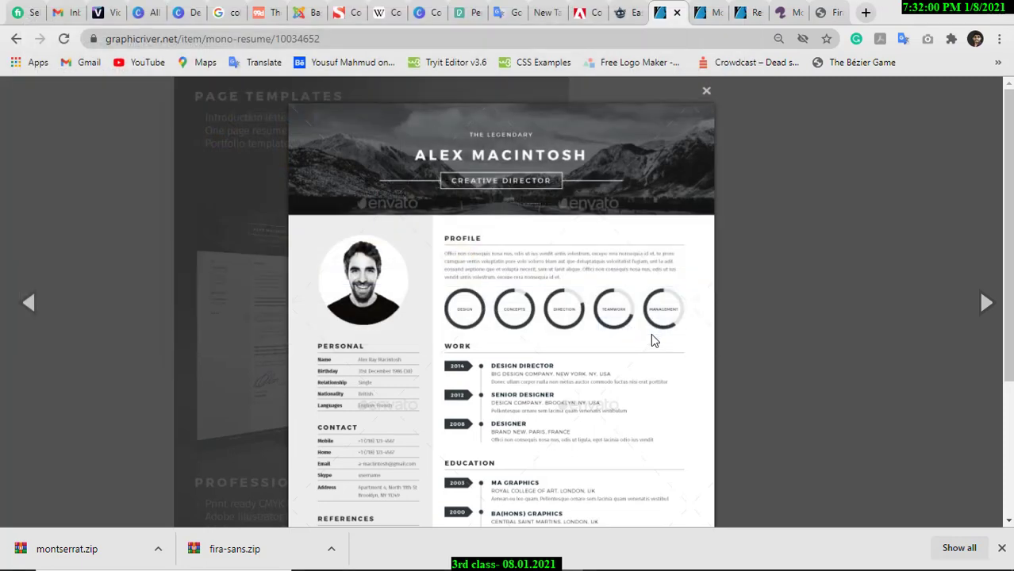
pyautogui.click(986, 303)
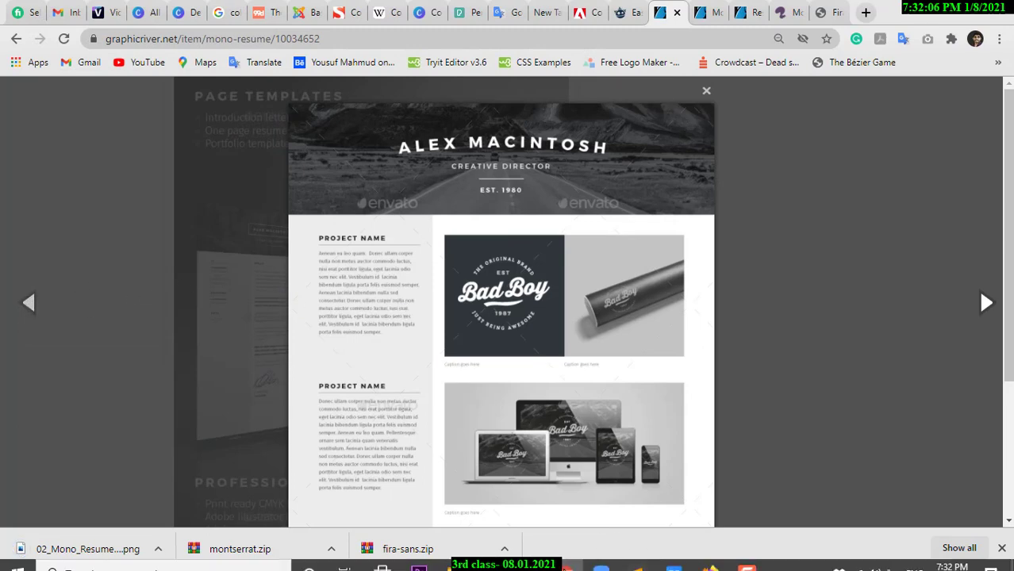
pyautogui.click(528, 556)
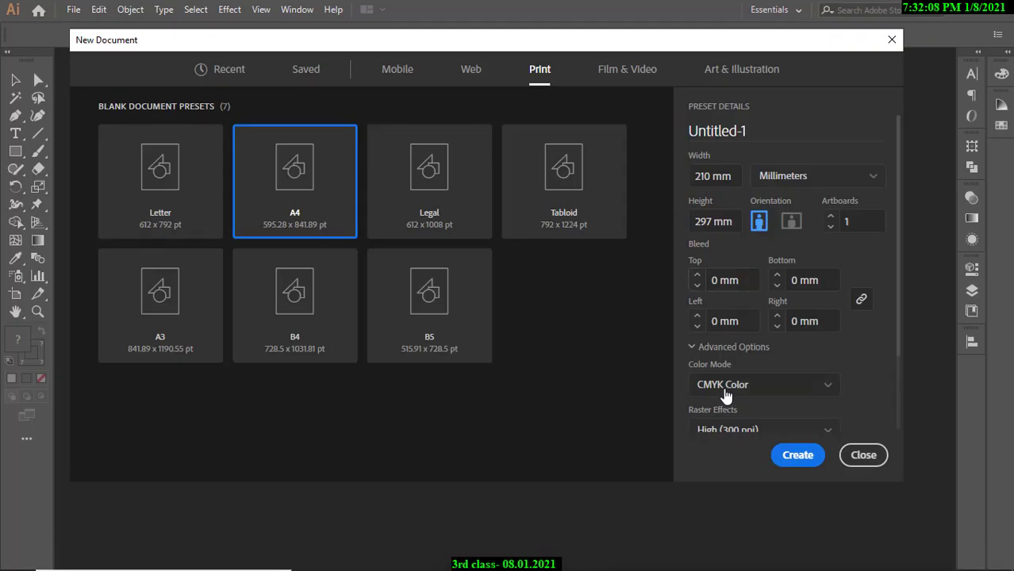
# Raise the artboard count to 2 and create the A4 CMYK document.
pyautogui.click(831, 217)
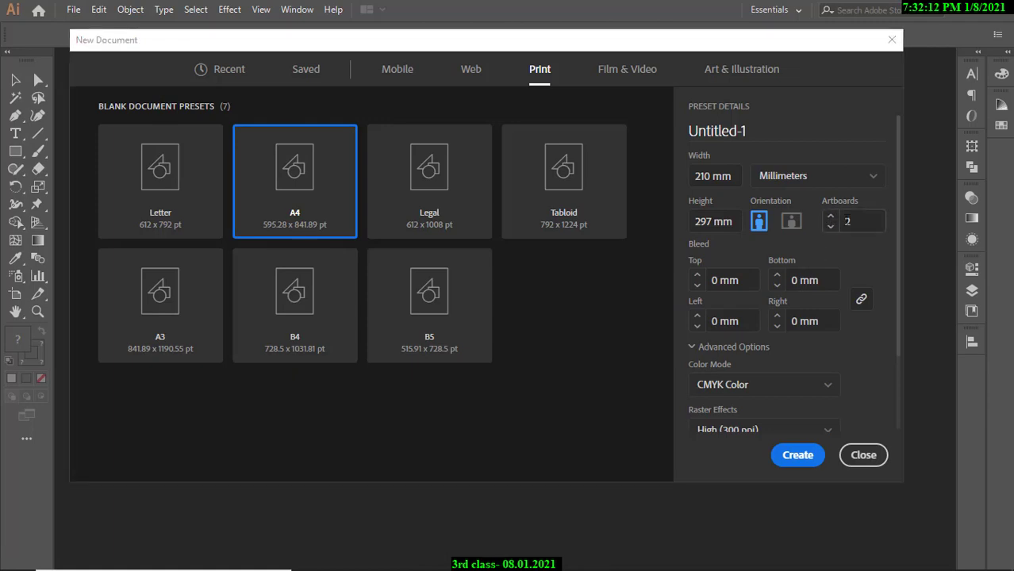
pyautogui.click(798, 455)
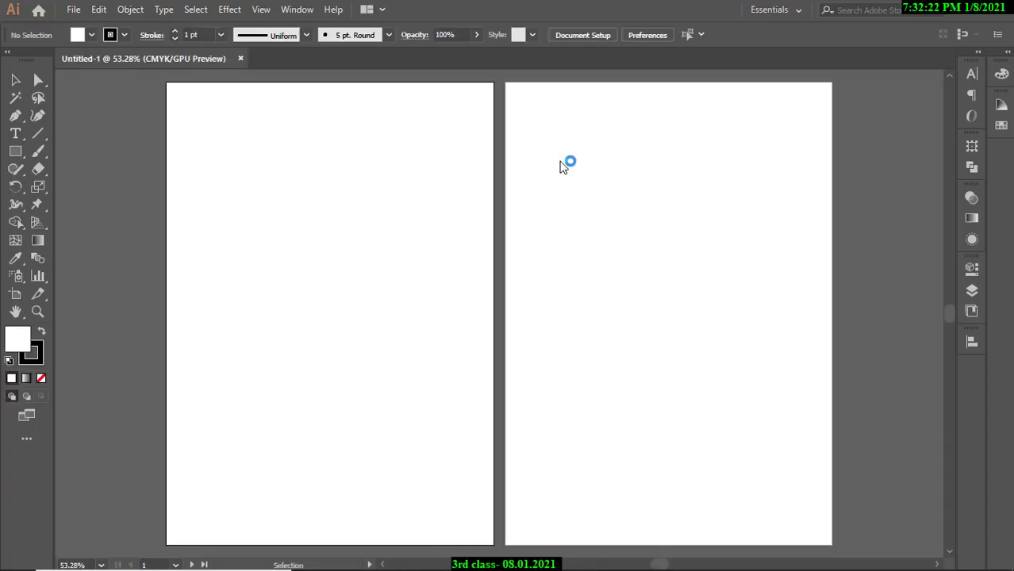
pyautogui.keyDown('ctrl'); pyautogui.keyDown('alt'); pyautogui.click(432, 181); pyautogui.keyUp('alt'); pyautogui.keyUp('ctrl')
pyautogui.keyDown('ctrl'); pyautogui.keyDown('alt'); pyautogui.click(433, 181); pyautogui.keyUp('alt'); pyautogui.keyUp('ctrl')
pyautogui.moveTo(471, 381); pyautogui.dragTo(376, 169)
pyautogui.moveTo(432, 274); pyautogui.dragTo(437, 267)
pyautogui.moveTo(404, 241); pyautogui.dragTo(464, 248)
pyautogui.moveTo(464, 248); pyautogui.dragTo(452, 274)
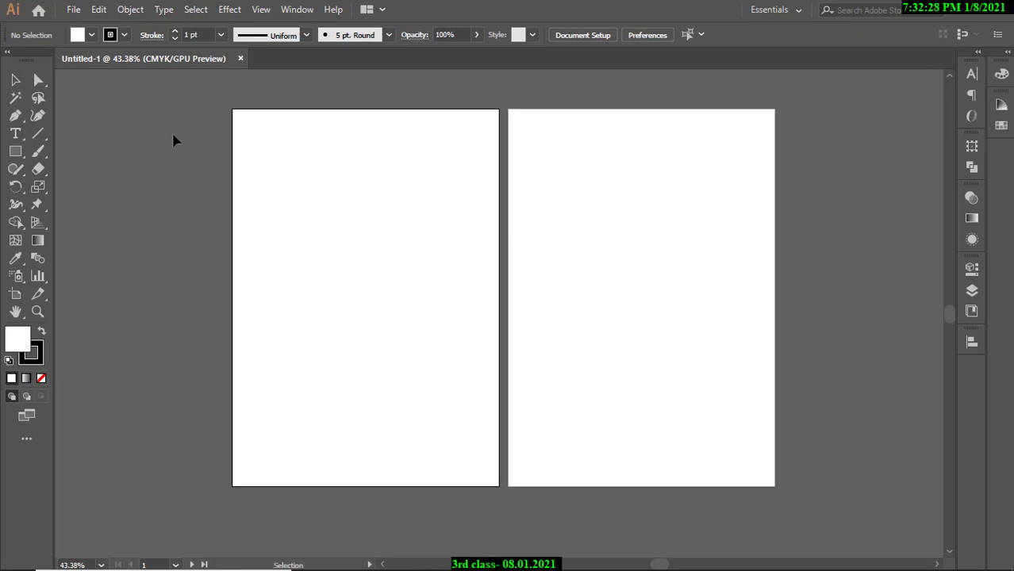
pyautogui.click(656, 196)
pyautogui.click(404, 199)
pyautogui.click(651, 220)
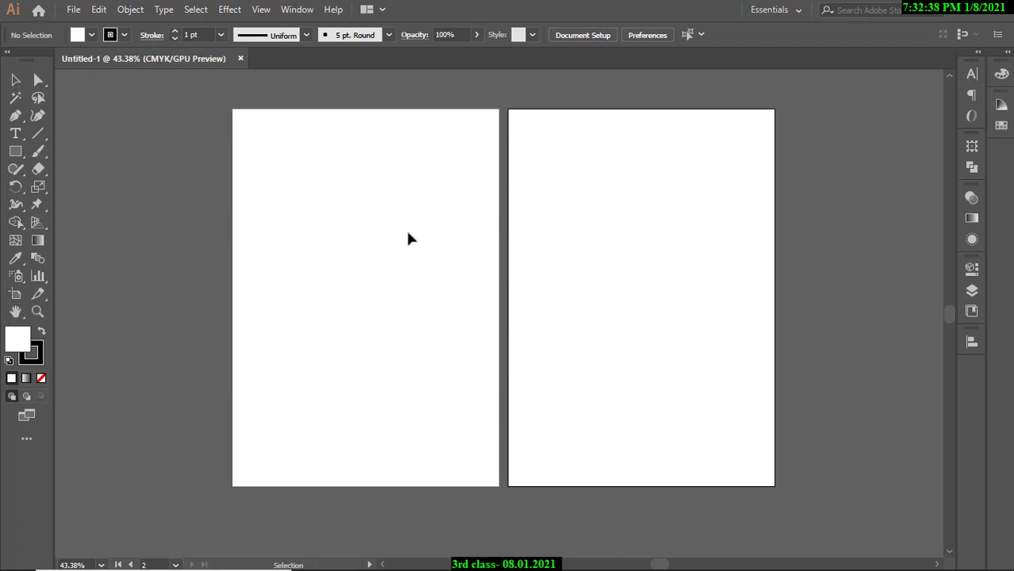
pyautogui.keyDown('ctrl'); pyautogui.keyDown('alt'); pyautogui.click(556, 221); pyautogui.keyUp('alt'); pyautogui.keyUp('ctrl')
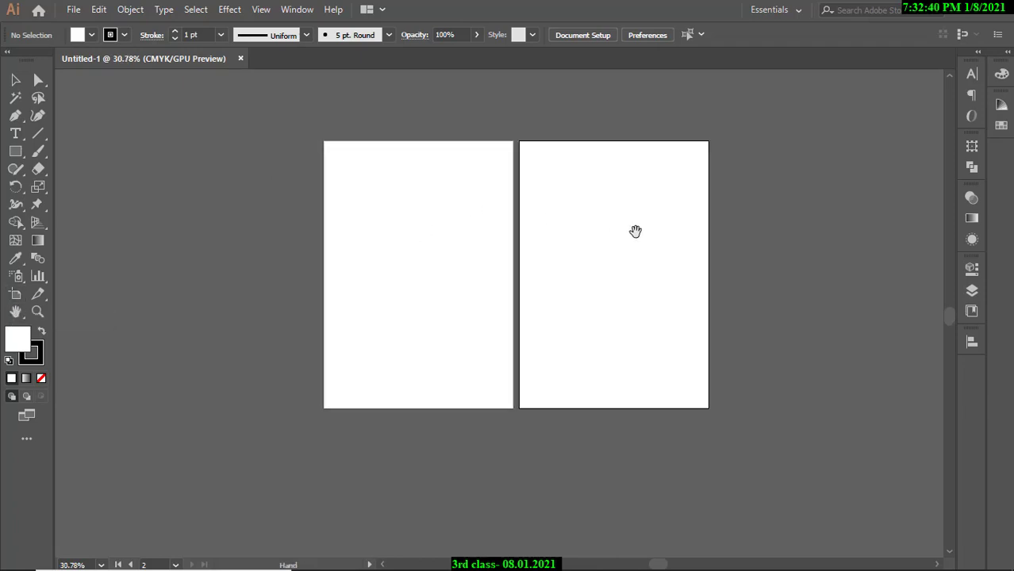
pyautogui.moveTo(636, 231); pyautogui.dragTo(464, 224)
pyautogui.moveTo(581, 225); pyautogui.dragTo(546, 225)
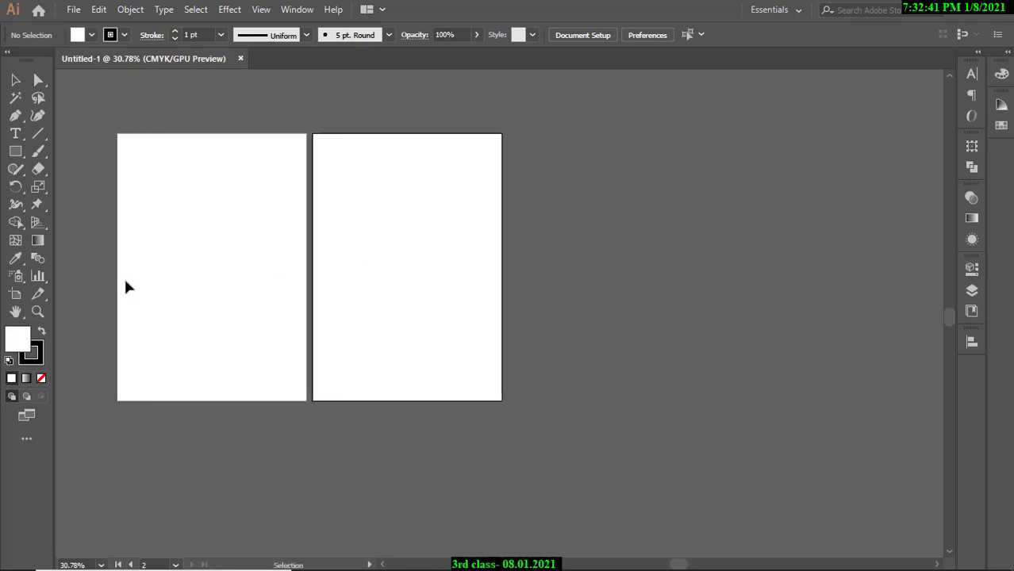
pyautogui.click(16, 295)
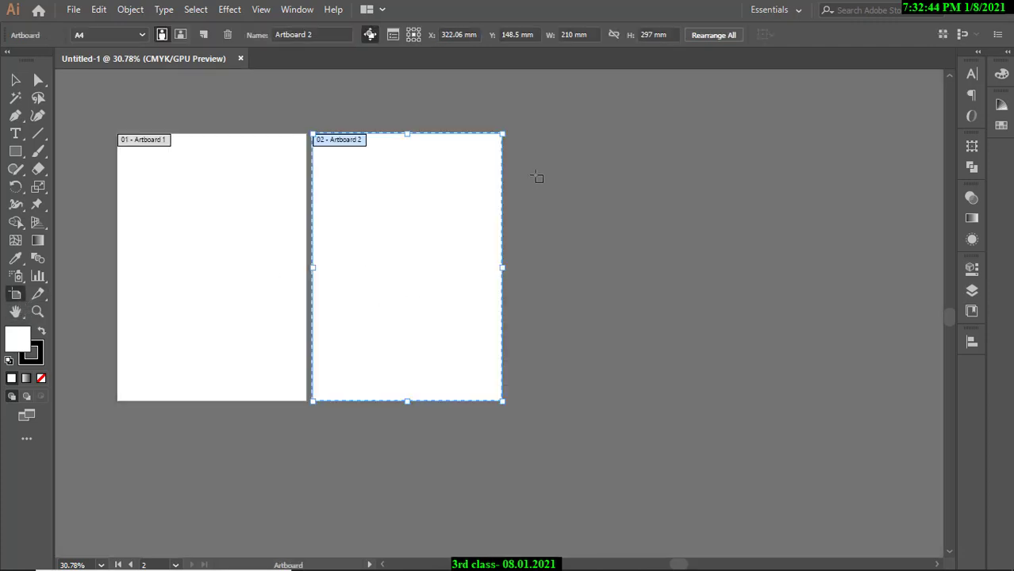
pyautogui.moveTo(536, 175); pyautogui.dragTo(858, 401)
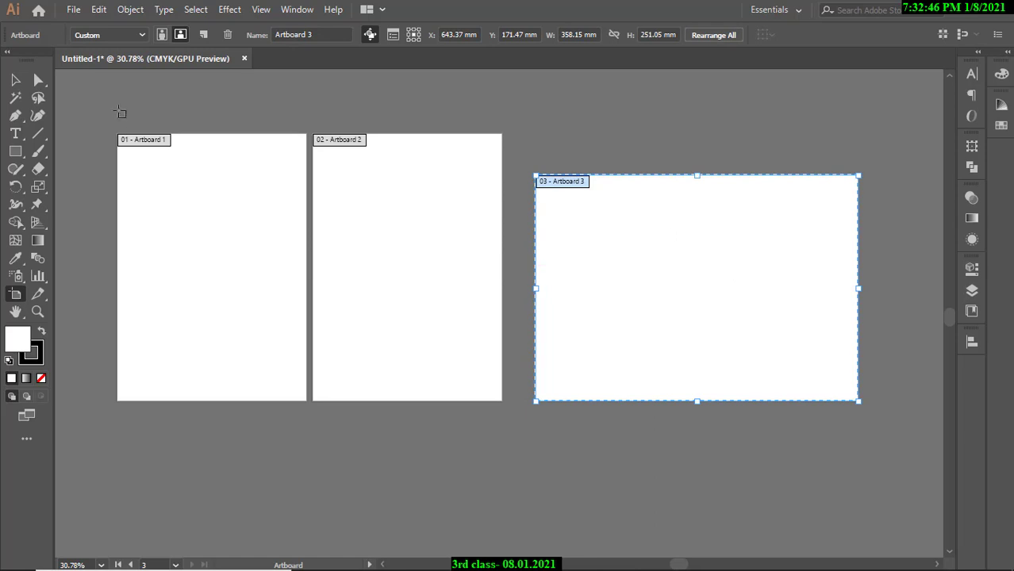
pyautogui.click(16, 80)
pyautogui.click(277, 268)
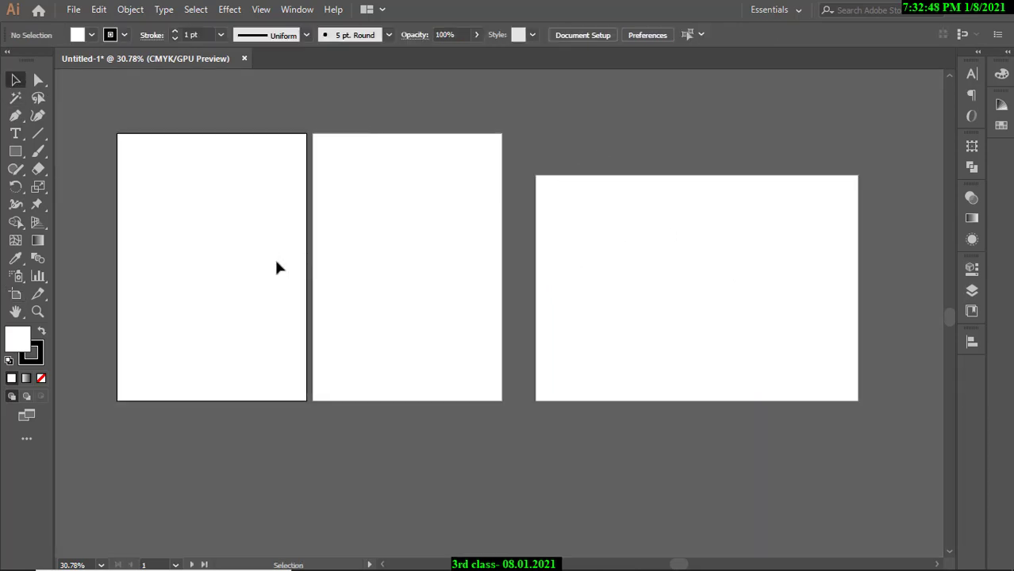
pyautogui.click(588, 329)
pyautogui.click(398, 260)
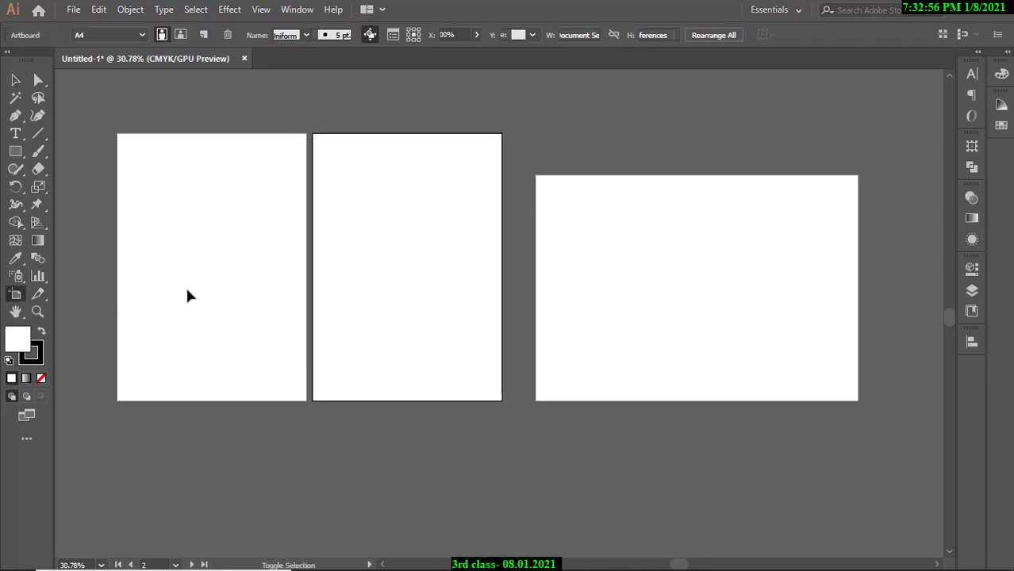
pyautogui.hotkey('shift', 'o')
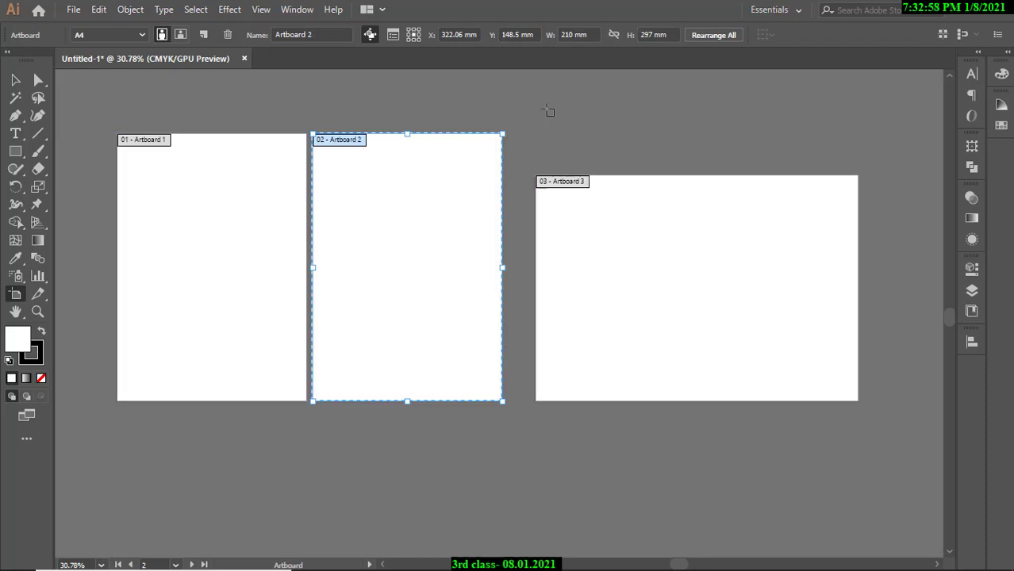
pyautogui.click(599, 242)
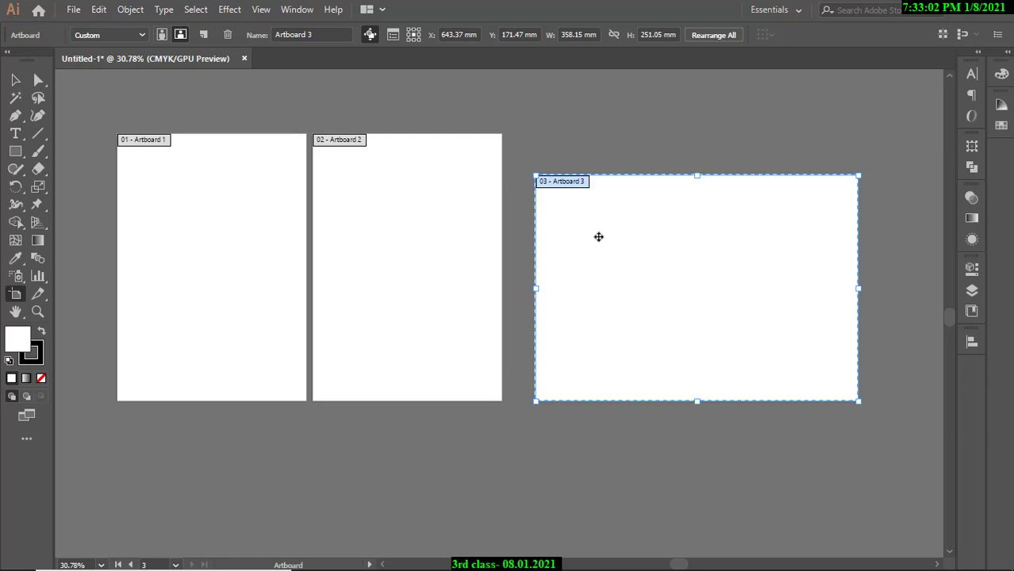
pyautogui.press('Delete')
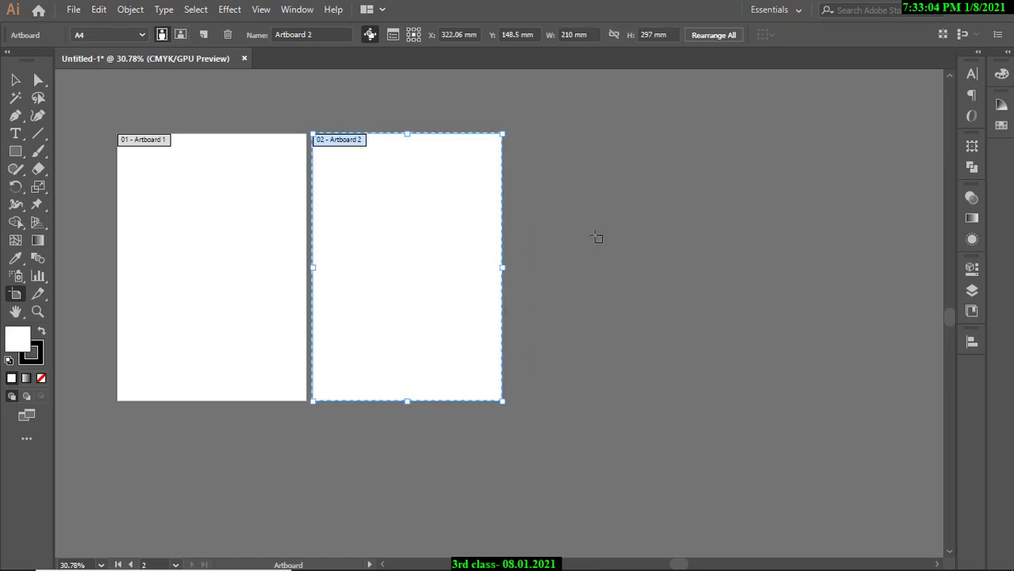
pyautogui.hotkey('ctrl', 'z')
pyautogui.press('Delete')
pyautogui.click(15, 80)
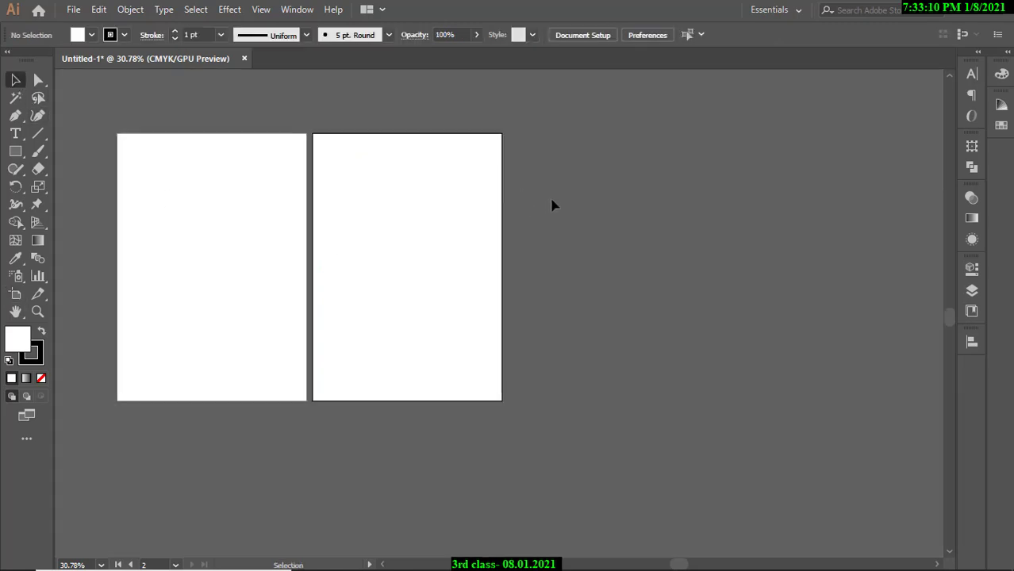
# Zoom in on the two artboards and try the Zoom, Hand and Rectangle tools before returning to Selection.
pyautogui.moveTo(119, 286); pyautogui.dragTo(294, 289)
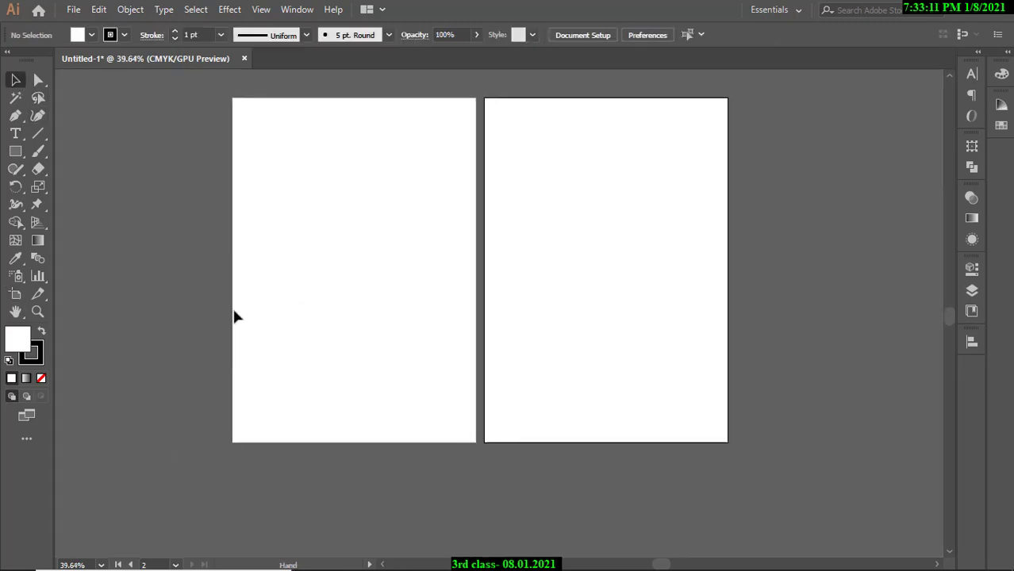
pyautogui.click(37, 308)
pyautogui.click(14, 312)
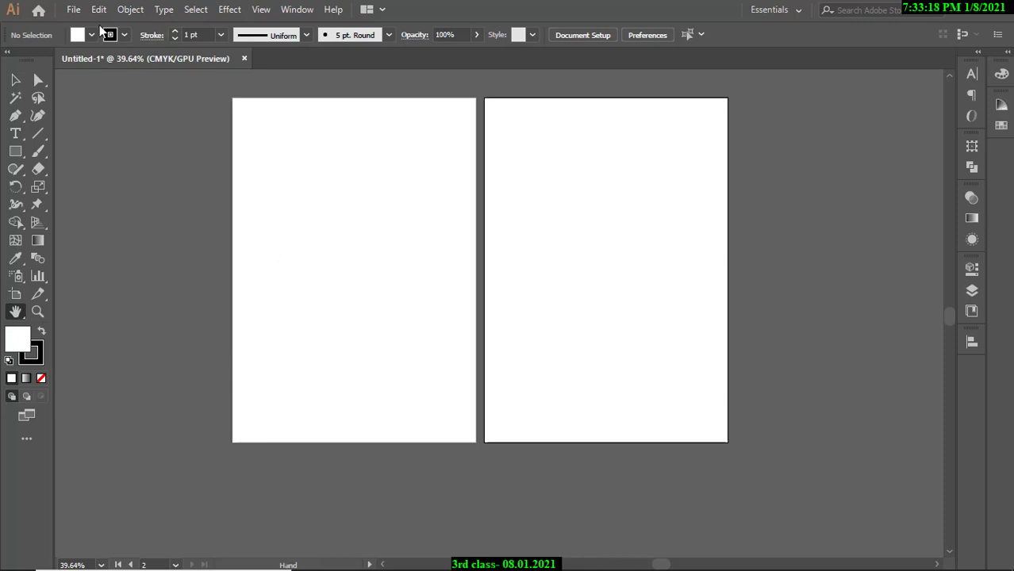
pyautogui.click(74, 10)
pyautogui.click(74, 11)
pyautogui.click(15, 80)
pyautogui.click(17, 150)
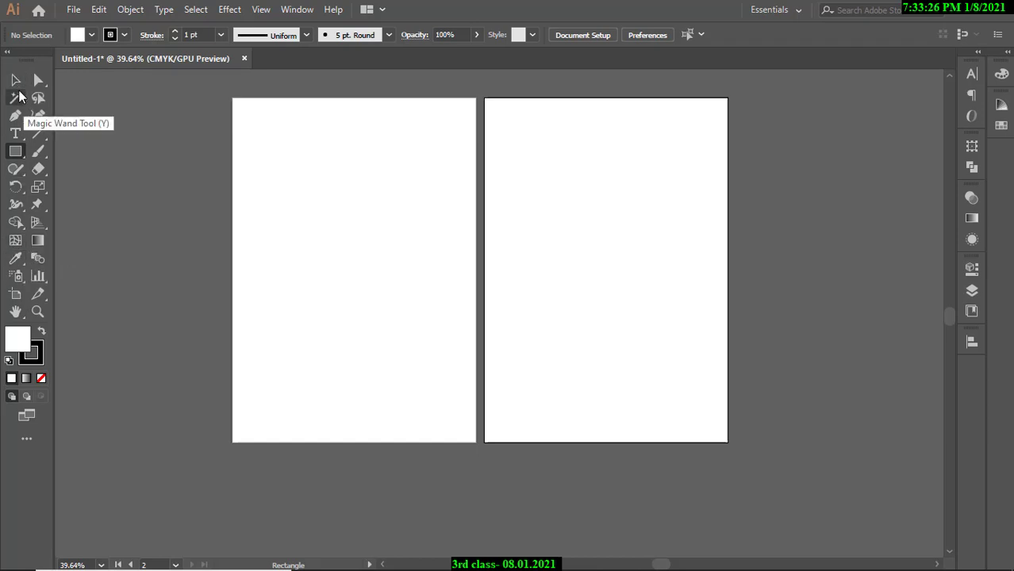
pyautogui.click(16, 80)
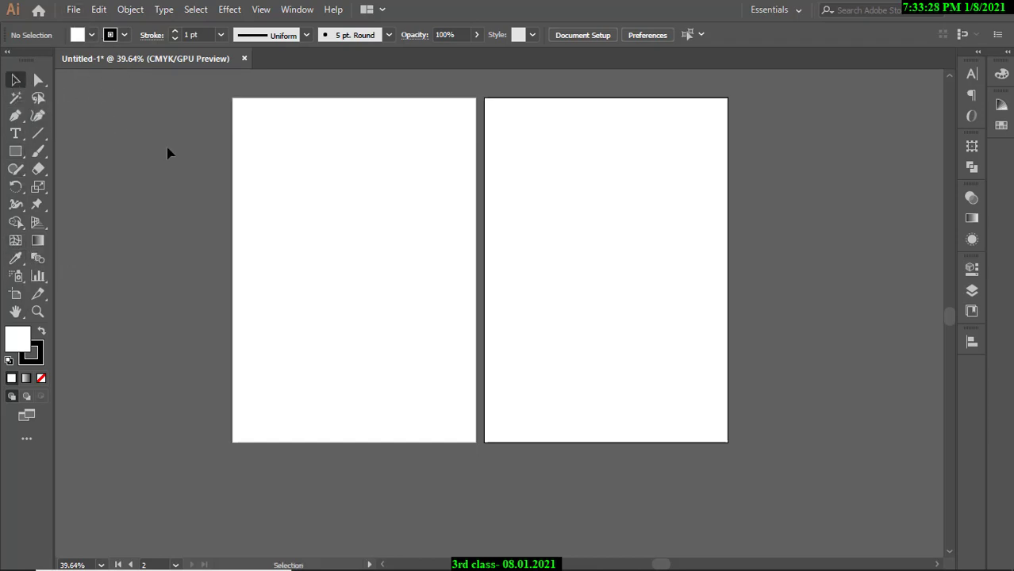
# Activate the left artboard, reposition the view, and open the File menu.
pyautogui.click(299, 185)
pyautogui.scroll(-1, 415, 228)
pyautogui.moveTo(414, 229); pyautogui.dragTo(616, 241)
pyautogui.moveTo(433, 234); pyautogui.dragTo(533, 232)
pyautogui.moveTo(508, 230); pyautogui.dragTo(563, 232)
pyautogui.click(73, 9)
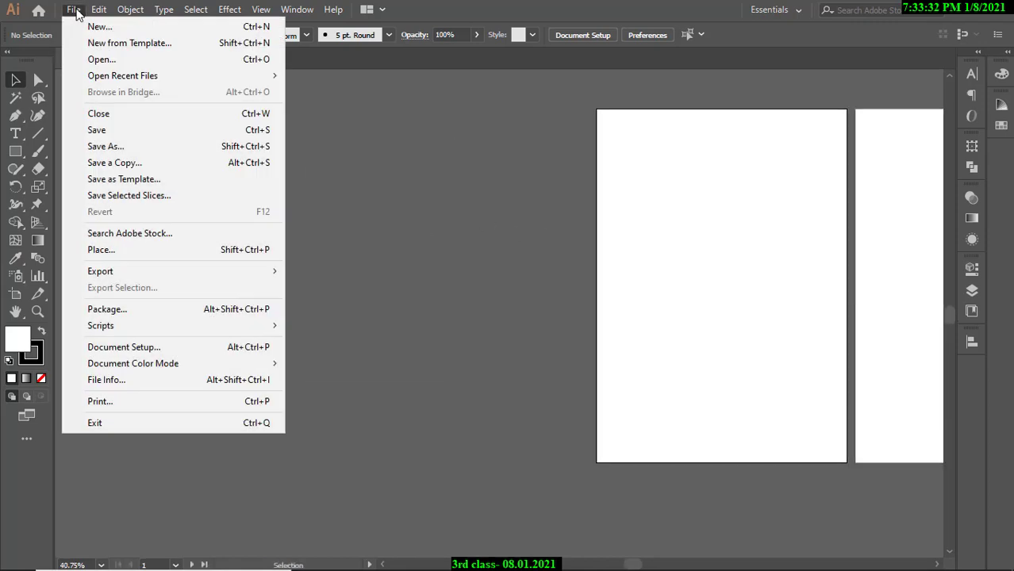
# In the Place dialog's Downloads folder, select 02_Mono_Resume_Preview (1).png and 03_Mono_Resume_Preview.png.
pyautogui.click(117, 252)
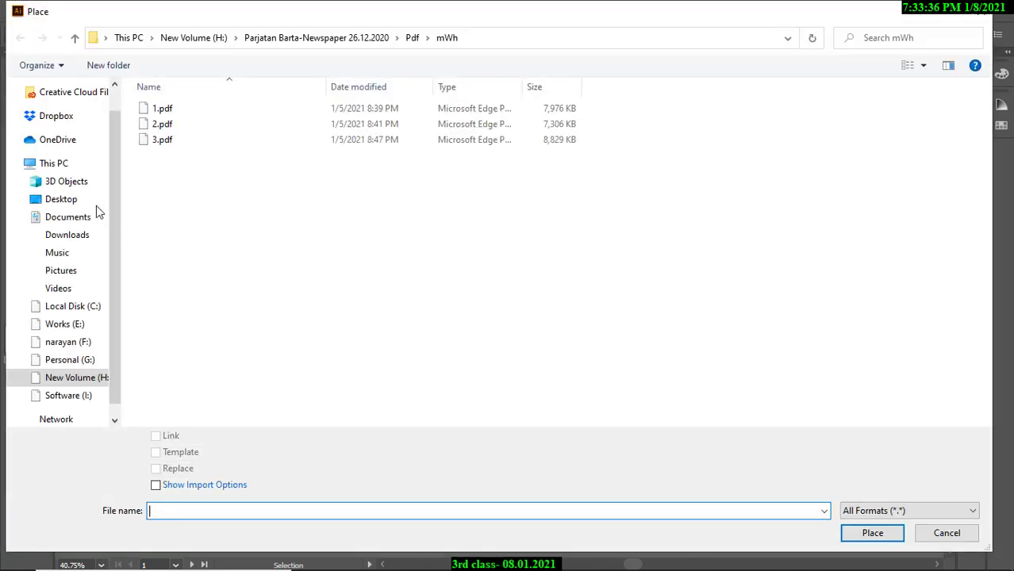
pyautogui.click(76, 237)
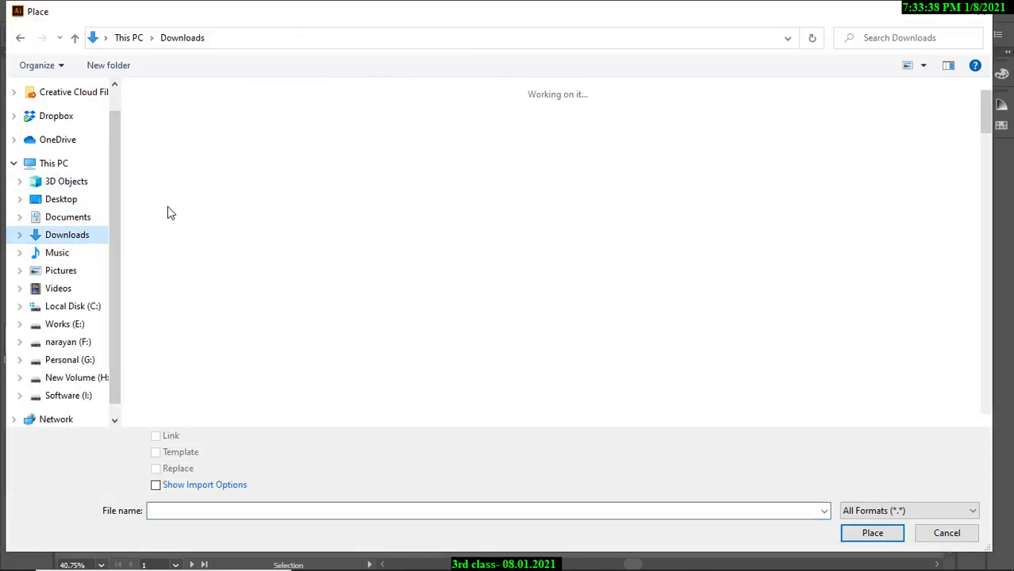
pyautogui.click(592, 157)
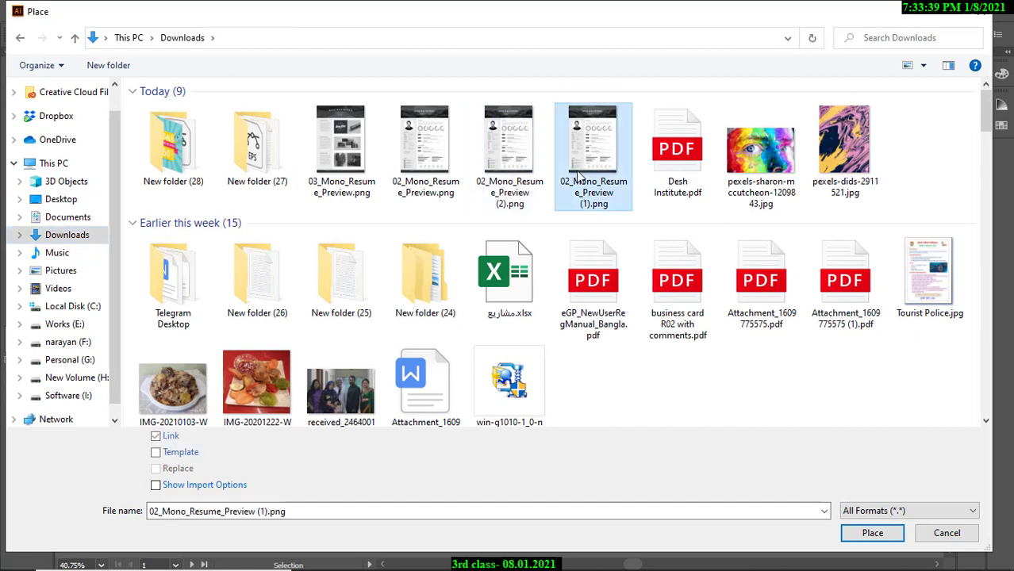
pyautogui.keyDown('ctrl'); pyautogui.click(521, 168); pyautogui.keyUp('ctrl')
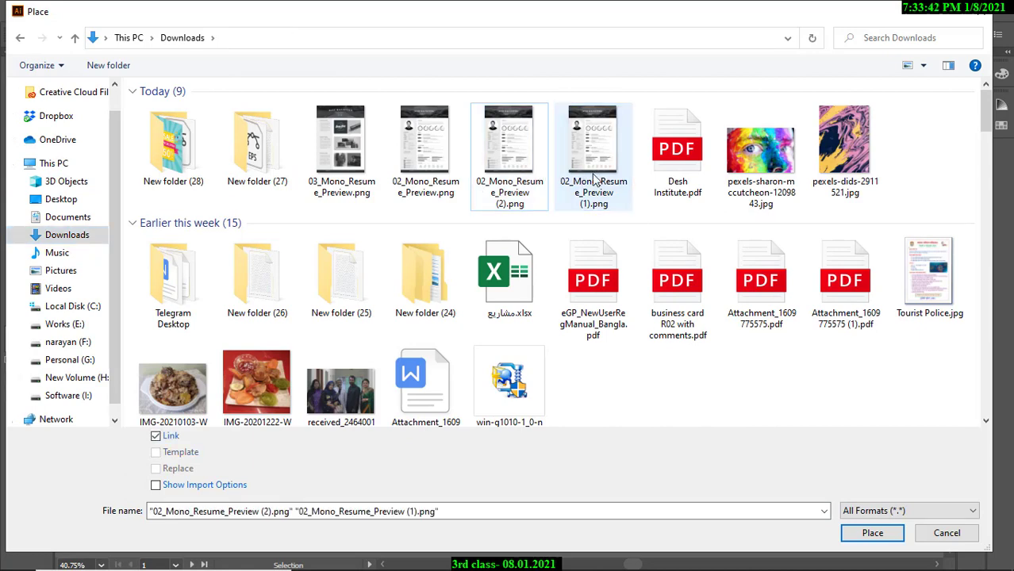
pyautogui.click(593, 178)
pyautogui.keyDown('shift'); pyautogui.click(339, 161); pyautogui.keyUp('shift')
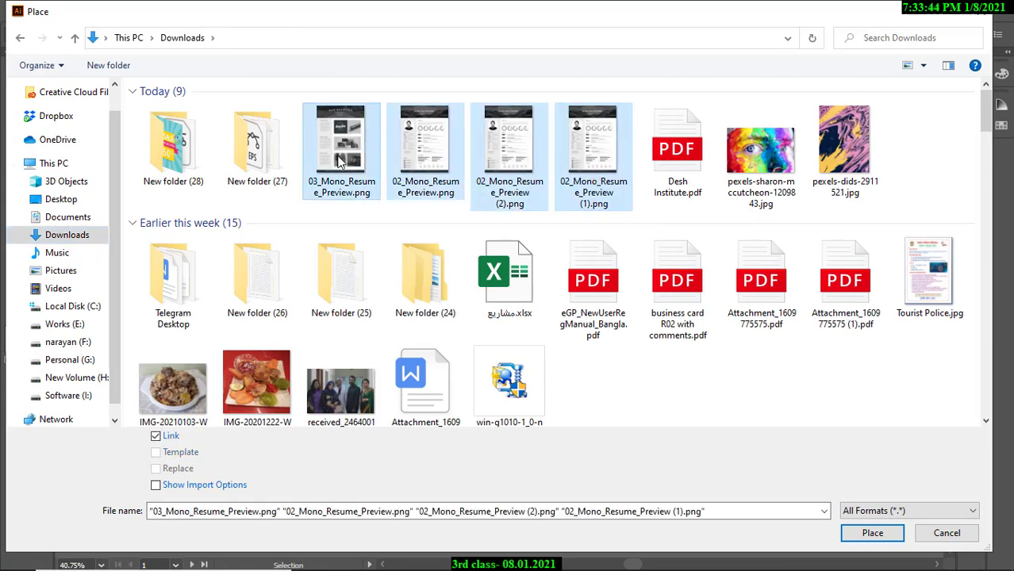
pyautogui.click(596, 176)
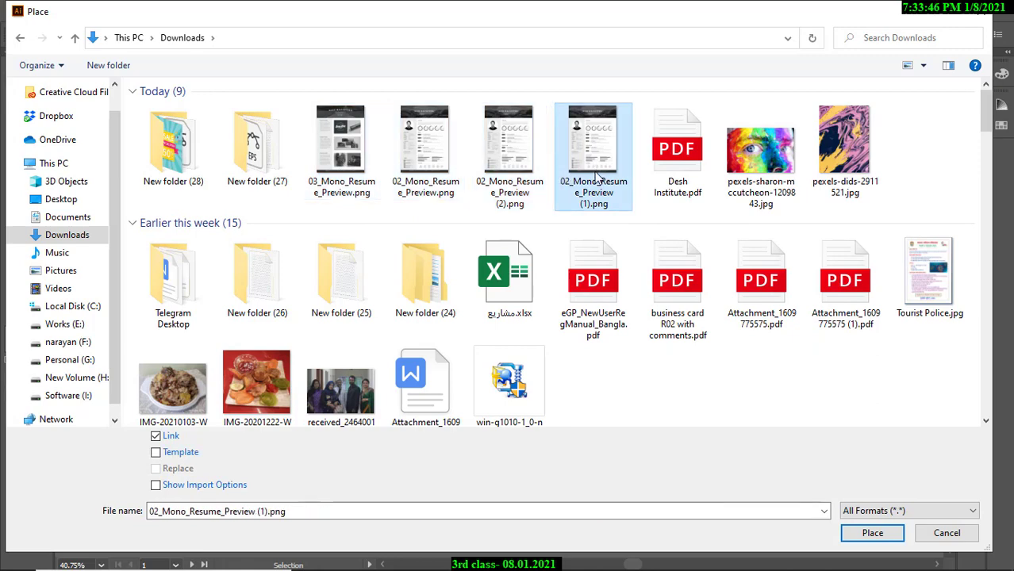
pyautogui.keyDown('ctrl'); pyautogui.click(334, 179); pyautogui.keyUp('ctrl')
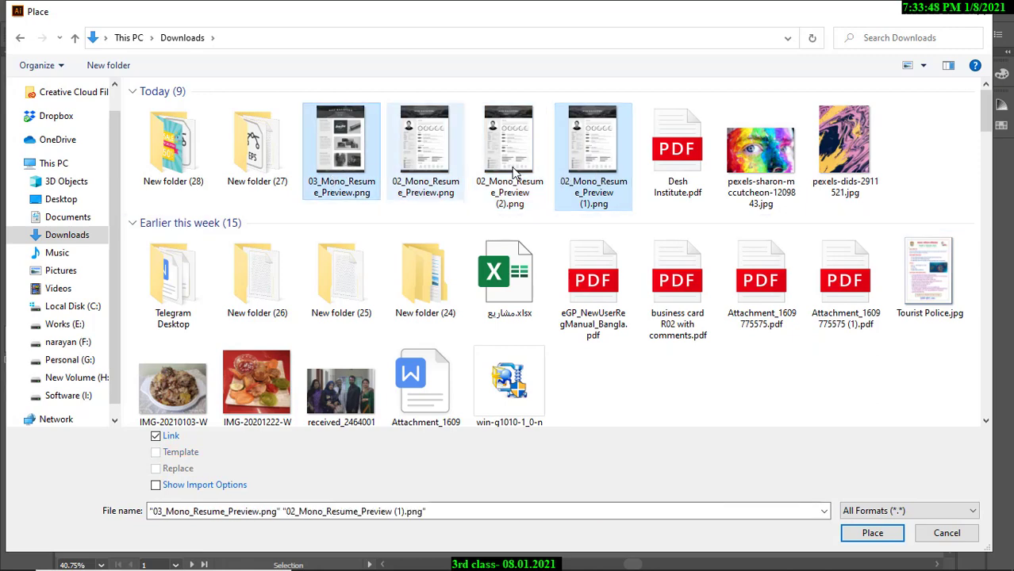
# Narrow the selection to just those two resume previews and place them as linked files.
pyautogui.click(642, 221)
pyautogui.click(616, 183)
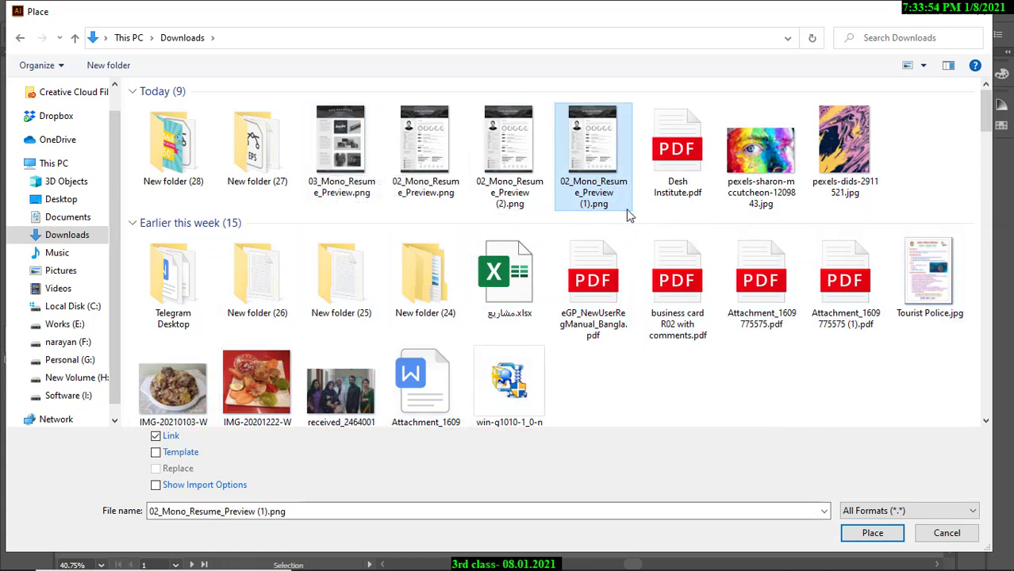
pyautogui.click(615, 222)
pyautogui.click(587, 160)
pyautogui.keyDown('shift'); pyautogui.click(328, 160); pyautogui.keyUp('shift')
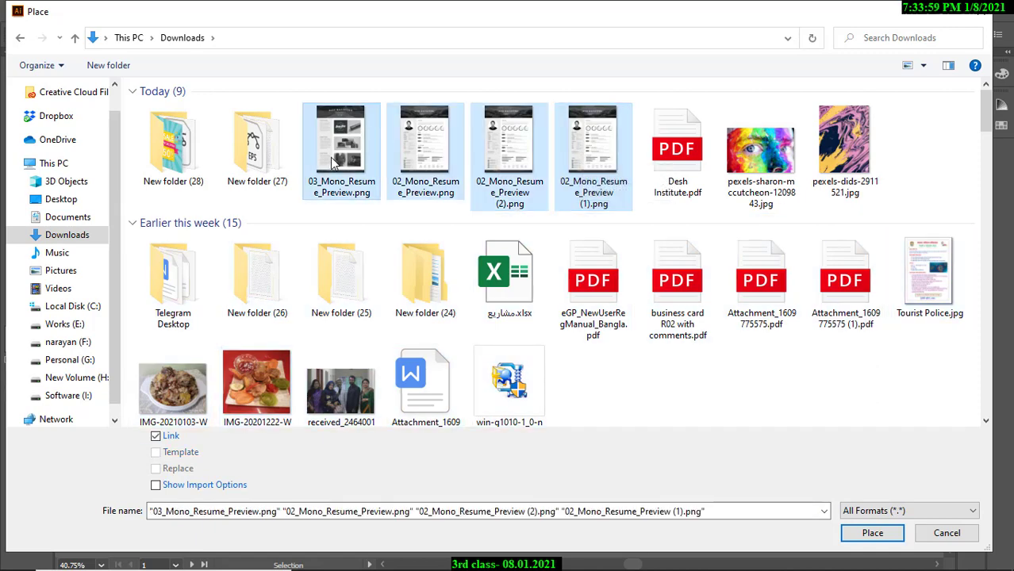
pyautogui.keyDown('ctrl'); pyautogui.click(484, 184); pyautogui.keyUp('ctrl')
pyautogui.keyDown('ctrl'); pyautogui.click(414, 170); pyautogui.keyUp('ctrl')
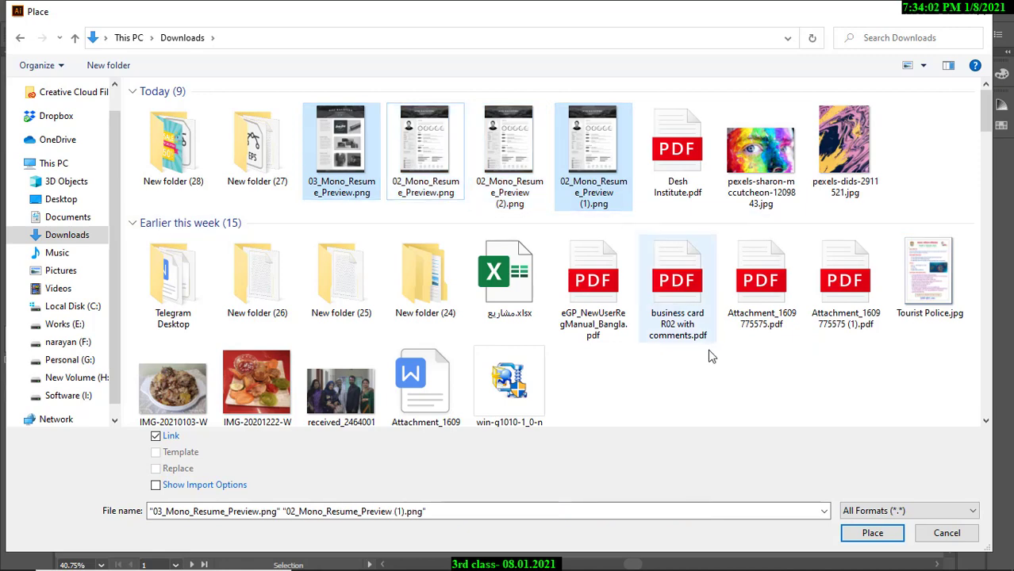
pyautogui.click(873, 533)
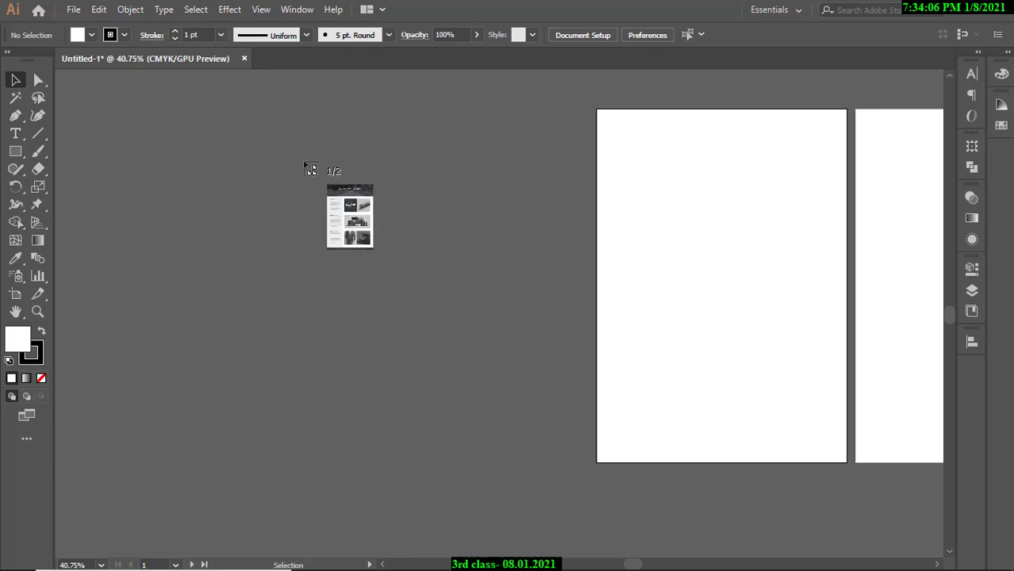
# Place the two resume previews left of the artboards and select them together.
pyautogui.moveTo(492, 330); pyautogui.dragTo(492, 330)
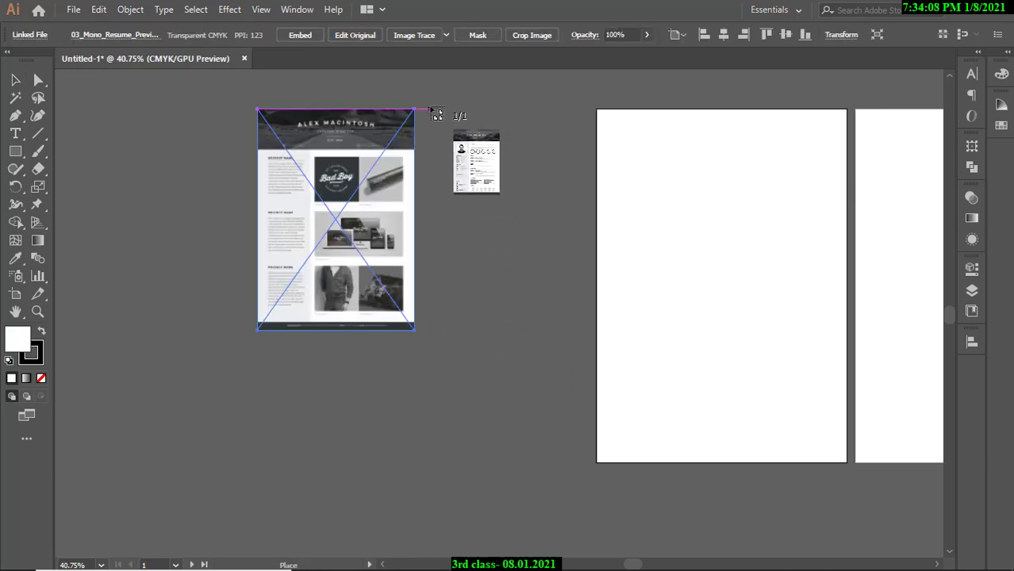
pyautogui.moveTo(430, 109); pyautogui.dragTo(676, 337)
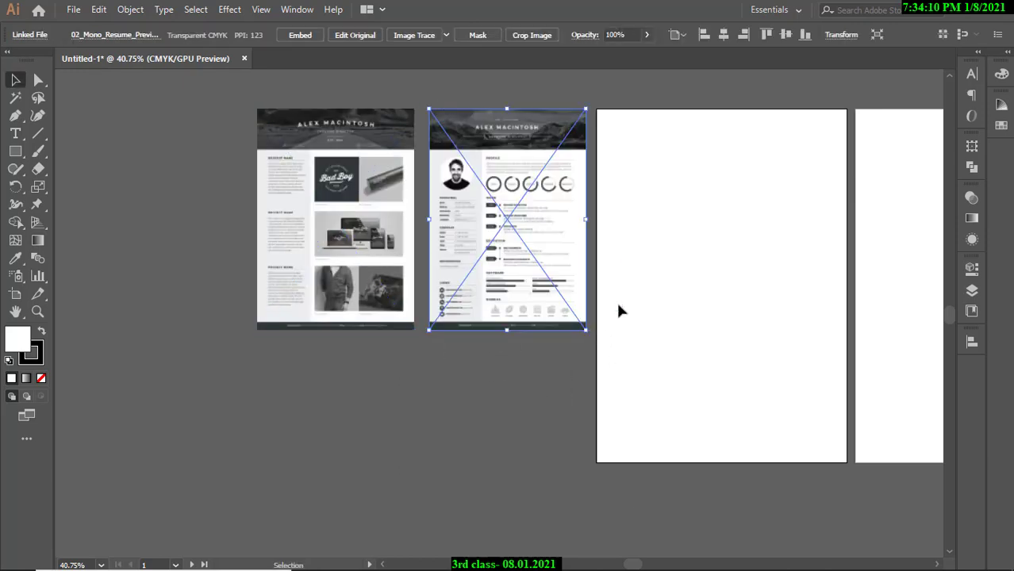
pyautogui.click(328, 204)
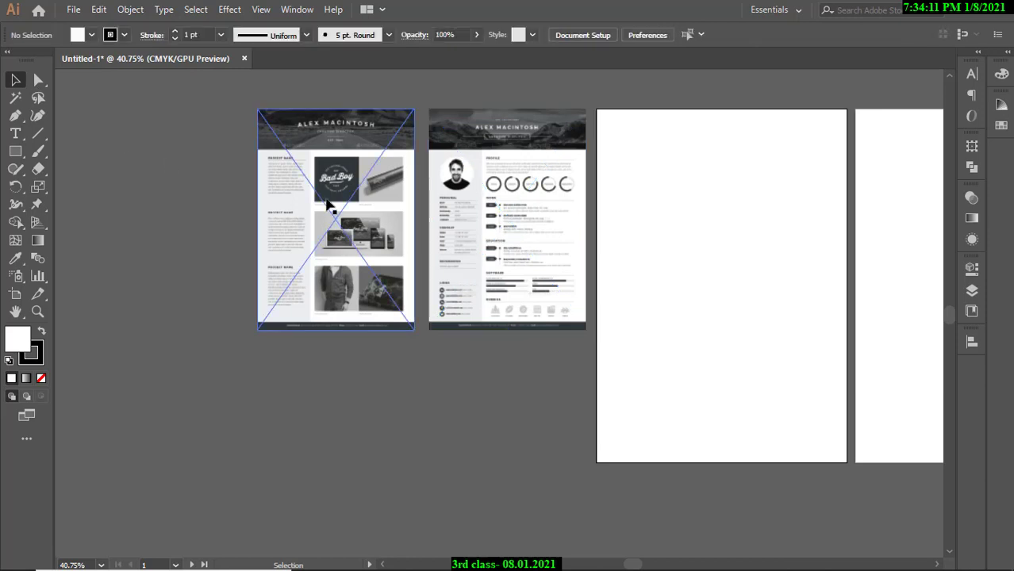
pyautogui.keyDown('shift'); pyautogui.click(470, 204); pyautogui.keyUp('shift')
pyautogui.keyDown('shift'); pyautogui.click(355, 200); pyautogui.keyUp('shift')
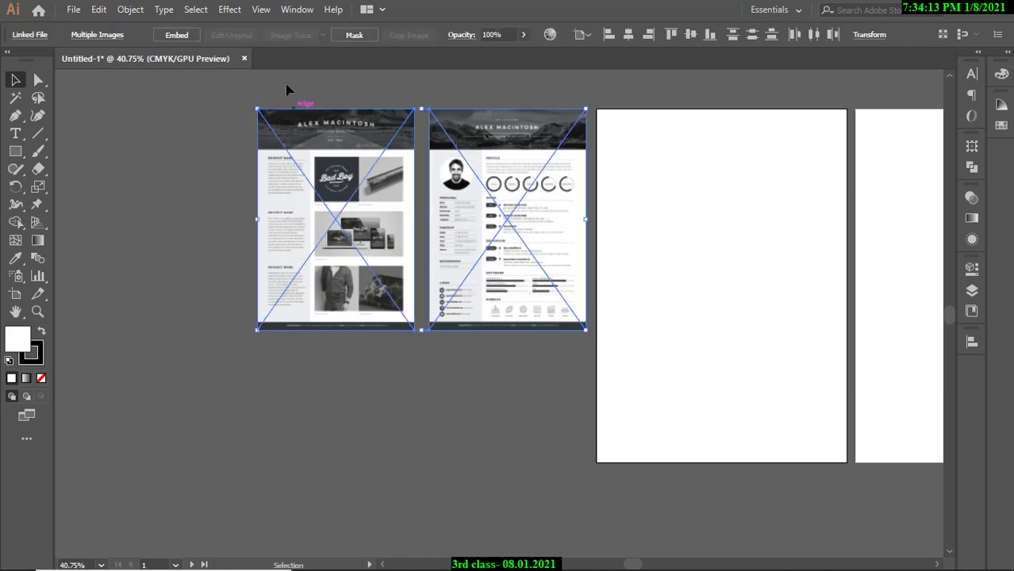
pyautogui.click(183, 165)
pyautogui.click(308, 224)
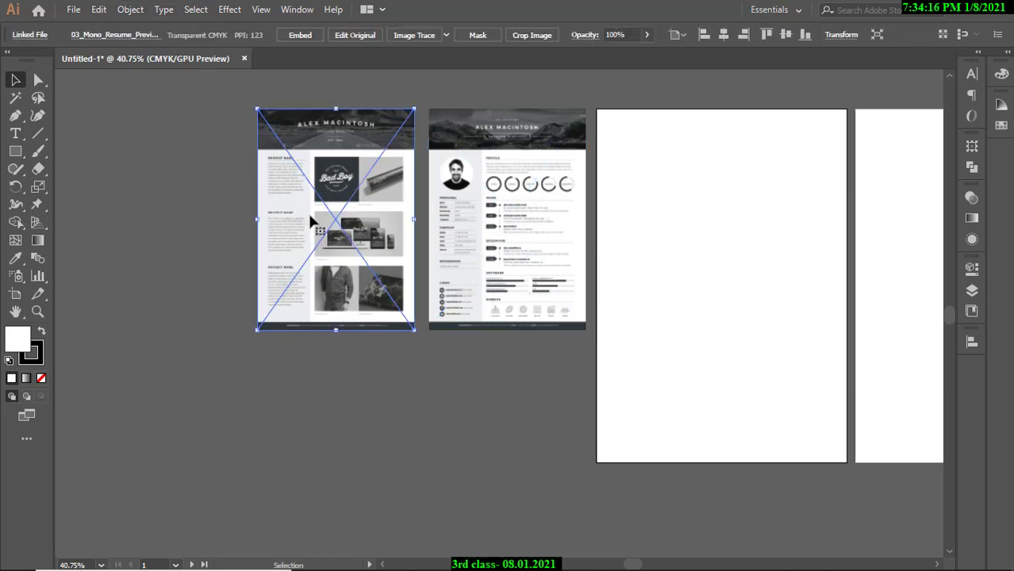
pyautogui.keyDown('shift'); pyautogui.click(489, 227); pyautogui.keyUp('shift')
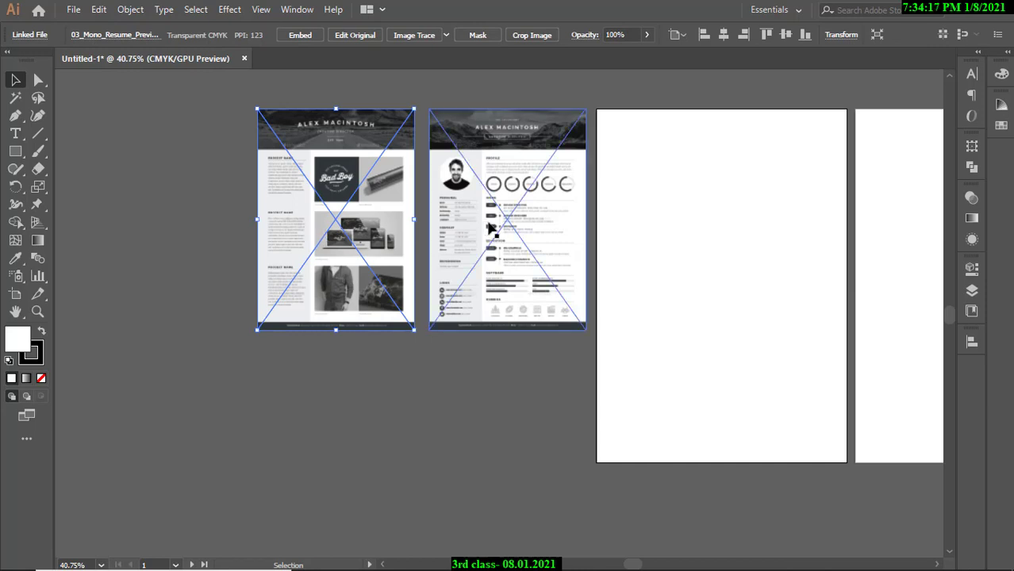
pyautogui.click(496, 386)
# Delete both placed resume previews, right one first, then left.
pyautogui.click(508, 282)
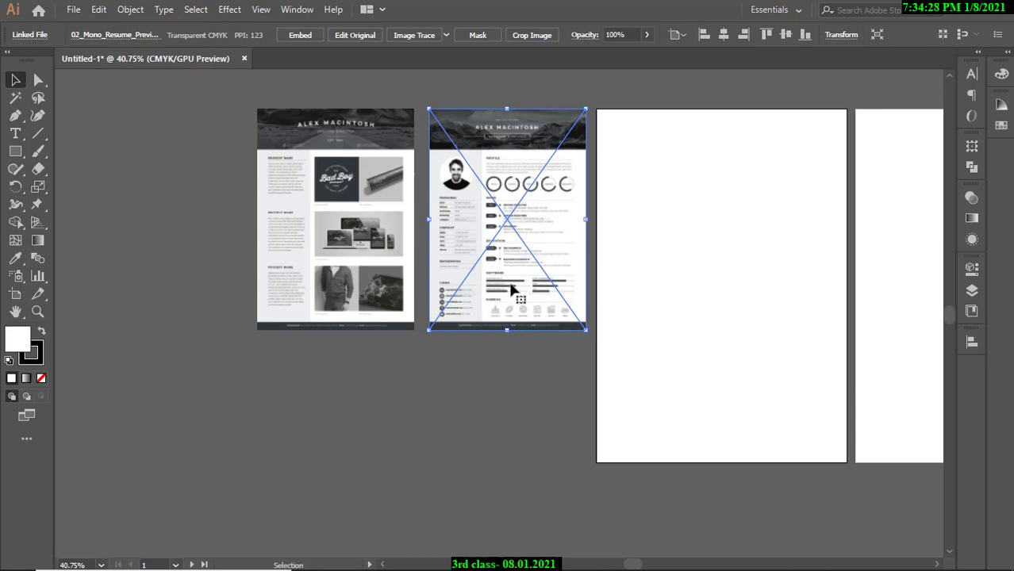
pyautogui.press('Delete')
pyautogui.click(361, 214)
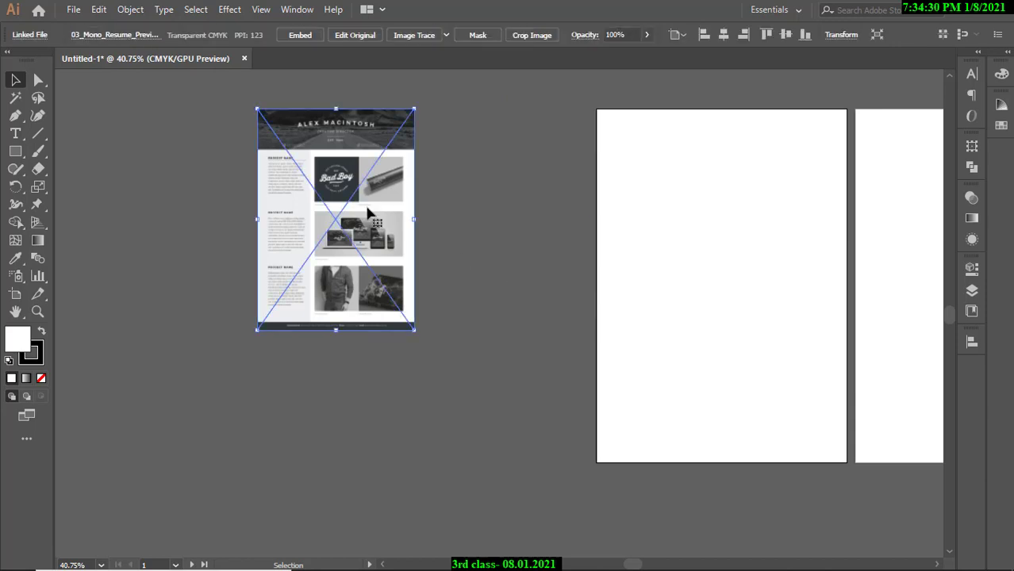
pyautogui.press('Delete')
# Place 03_Mono_Resume_Preview.png on the canvas once more, then delete it.
pyautogui.click(73, 10)
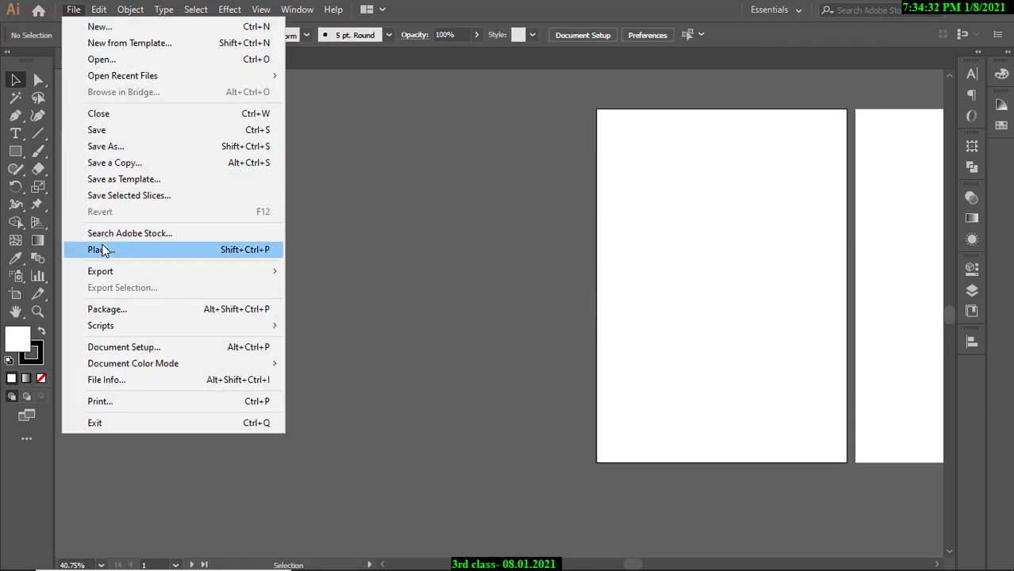
pyautogui.click(104, 250)
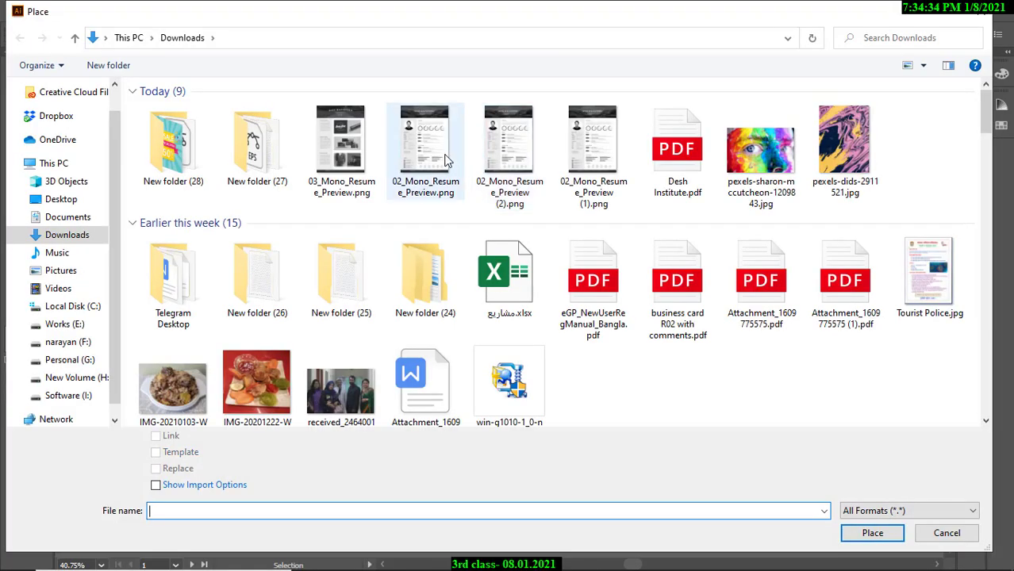
pyautogui.click(339, 143)
pyautogui.click(872, 532)
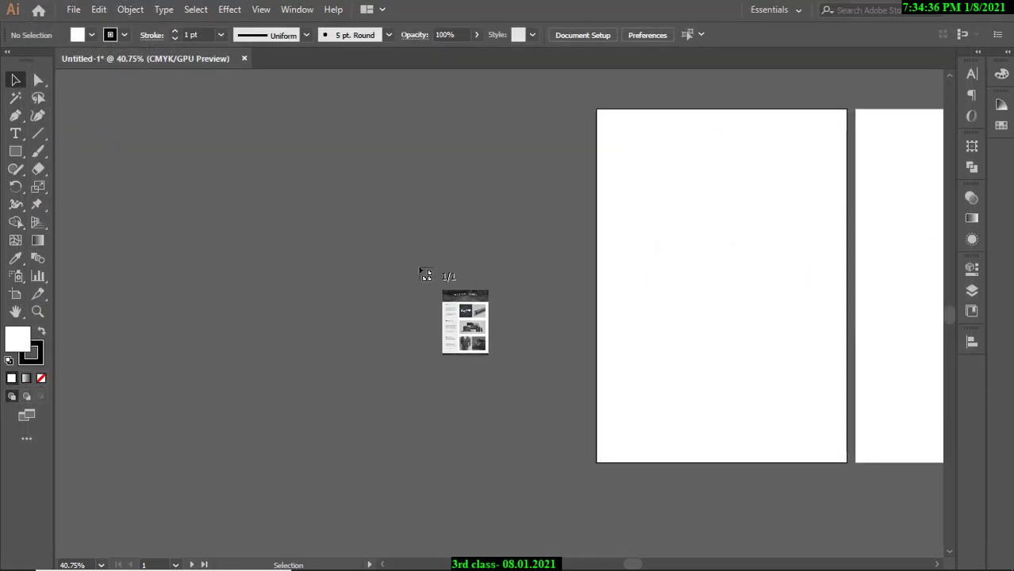
pyautogui.click(421, 269)
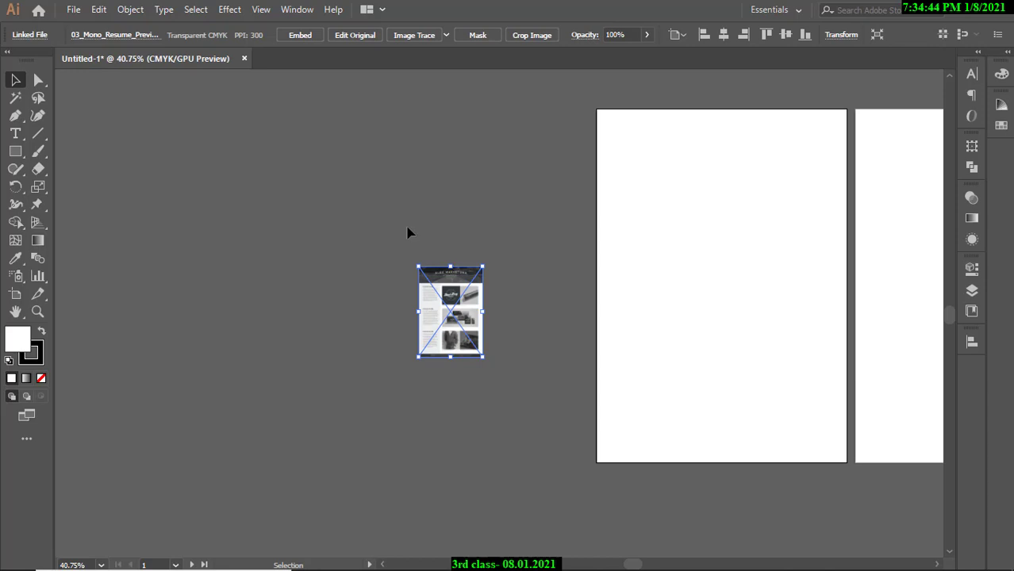
pyautogui.press('Delete')
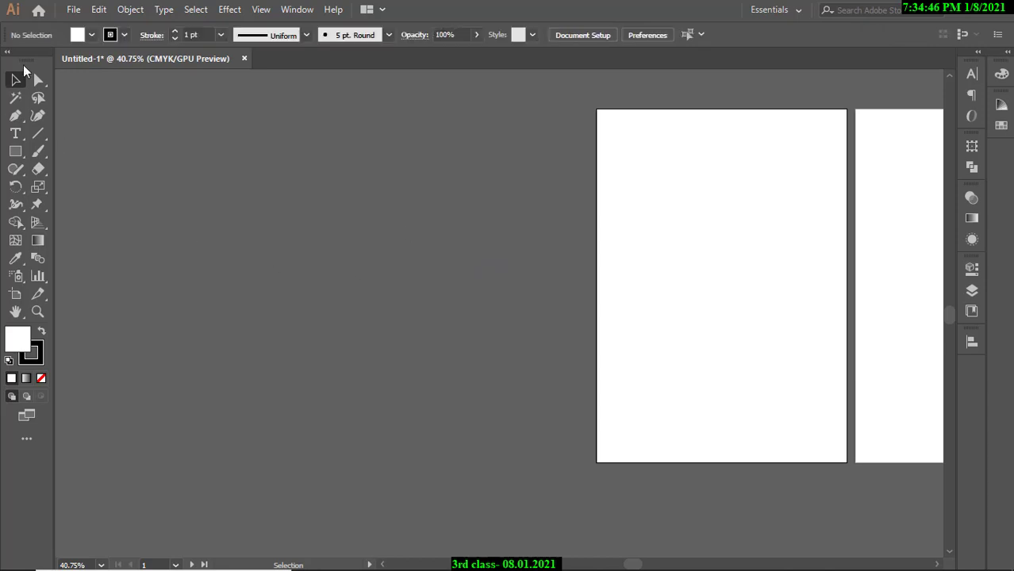
pyautogui.click(72, 10)
pyautogui.click(130, 249)
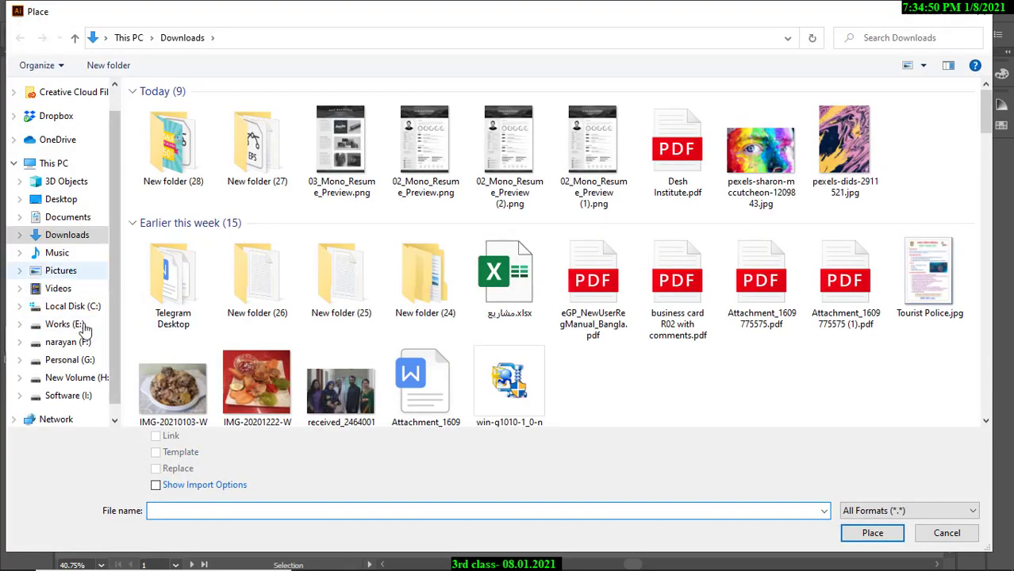
pyautogui.click(72, 329)
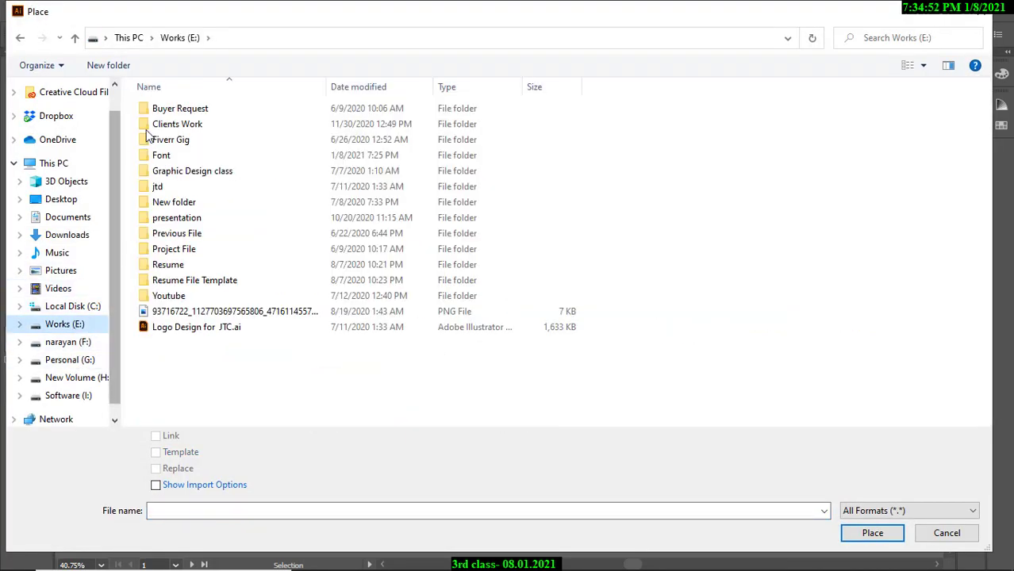
pyautogui.click(78, 346)
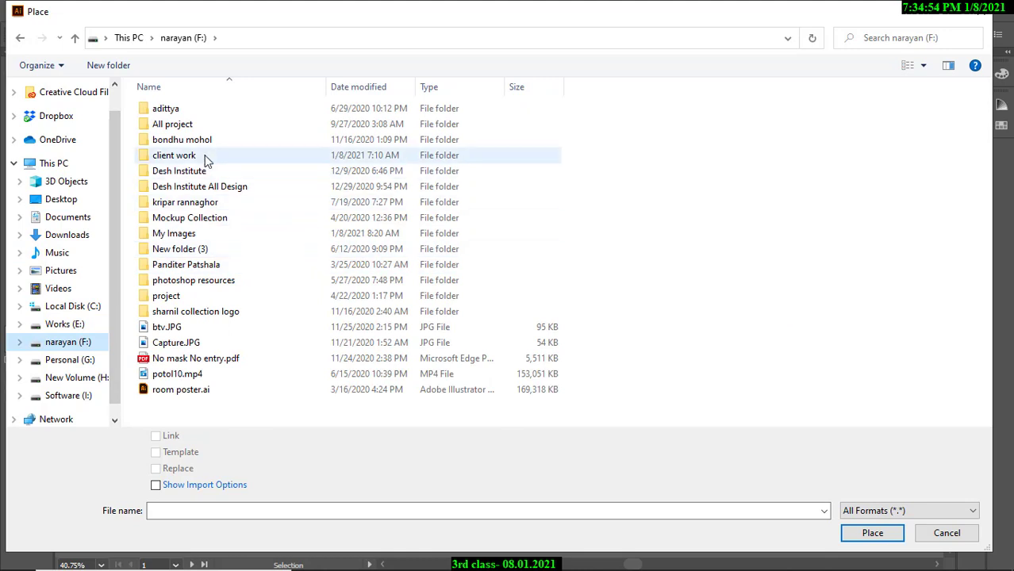
pyautogui.click(205, 157)
pyautogui.doubleClick(205, 157)
pyautogui.doubleClick(199, 140)
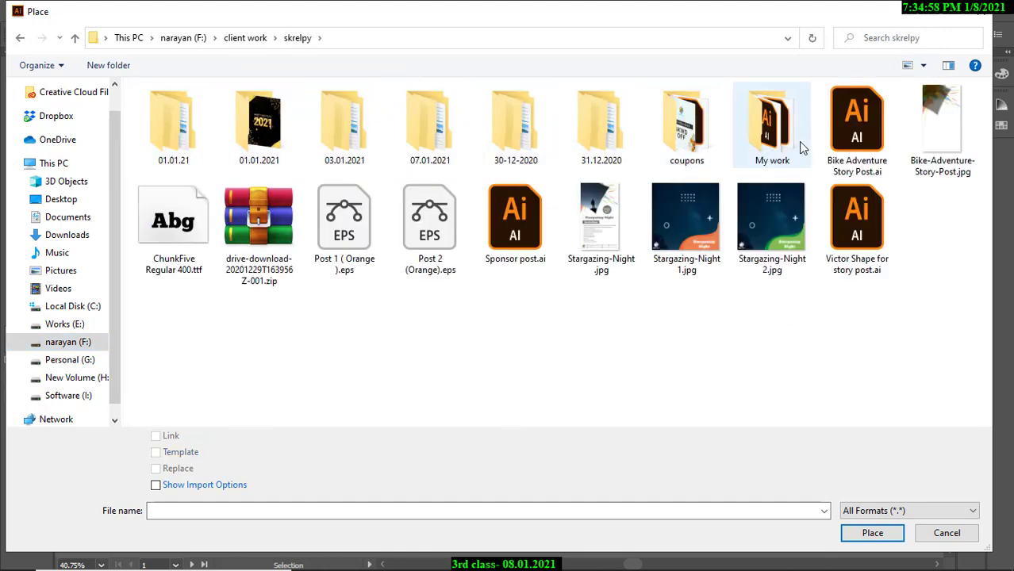
pyautogui.doubleClick(417, 134)
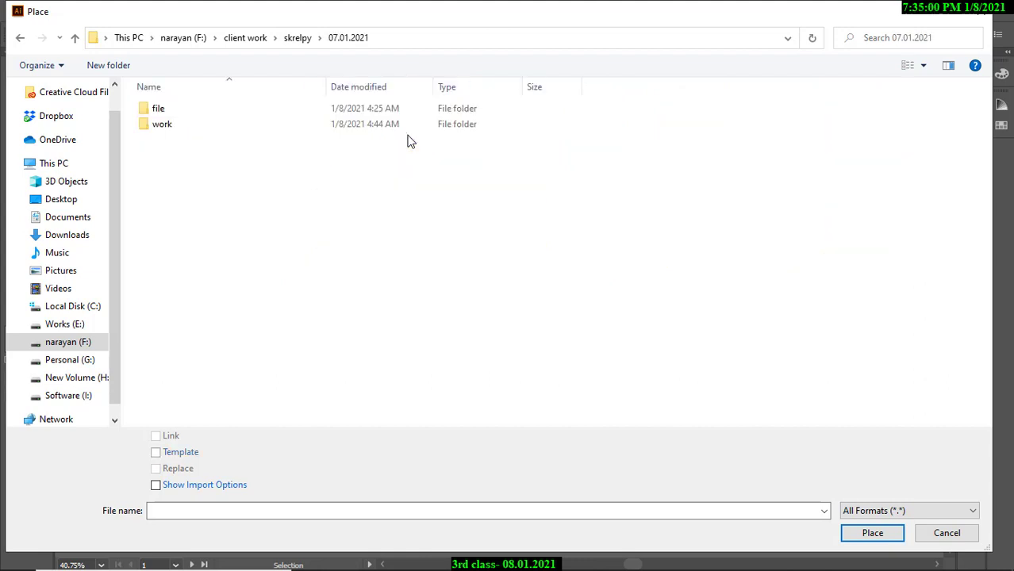
pyautogui.doubleClick(199, 109)
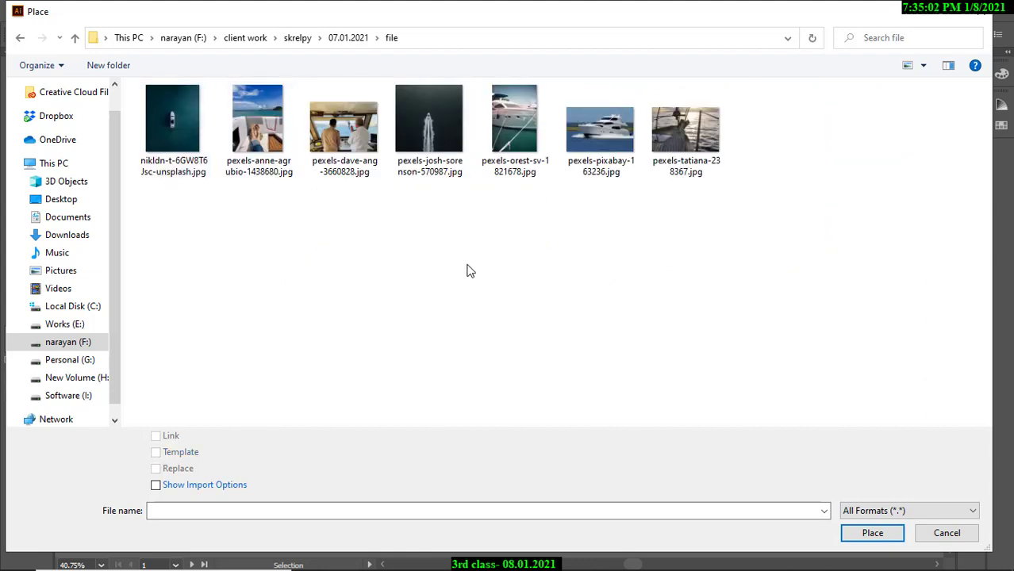
pyautogui.click(519, 156)
pyautogui.click(600, 147)
pyautogui.click(855, 530)
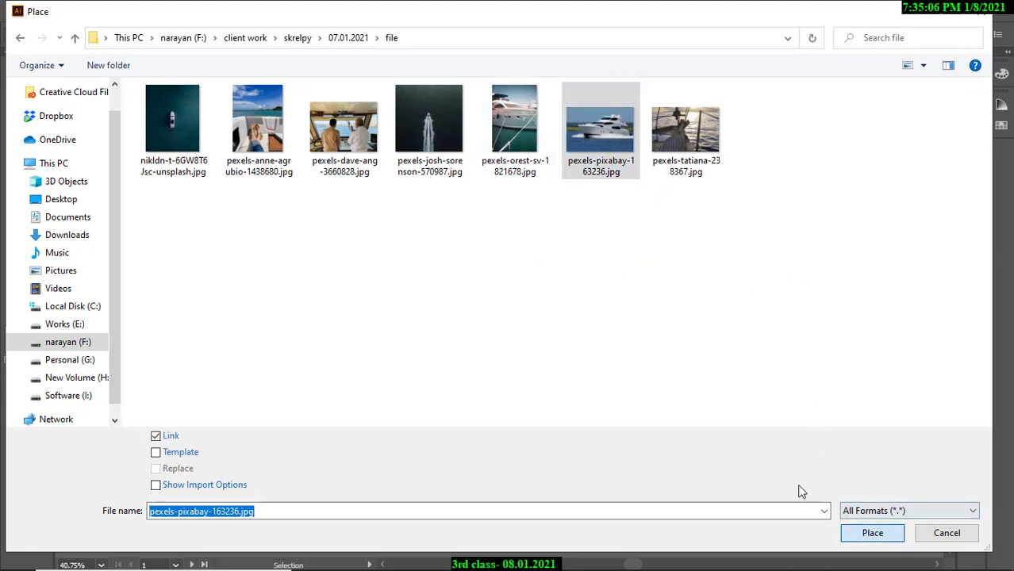
pyautogui.click(416, 282)
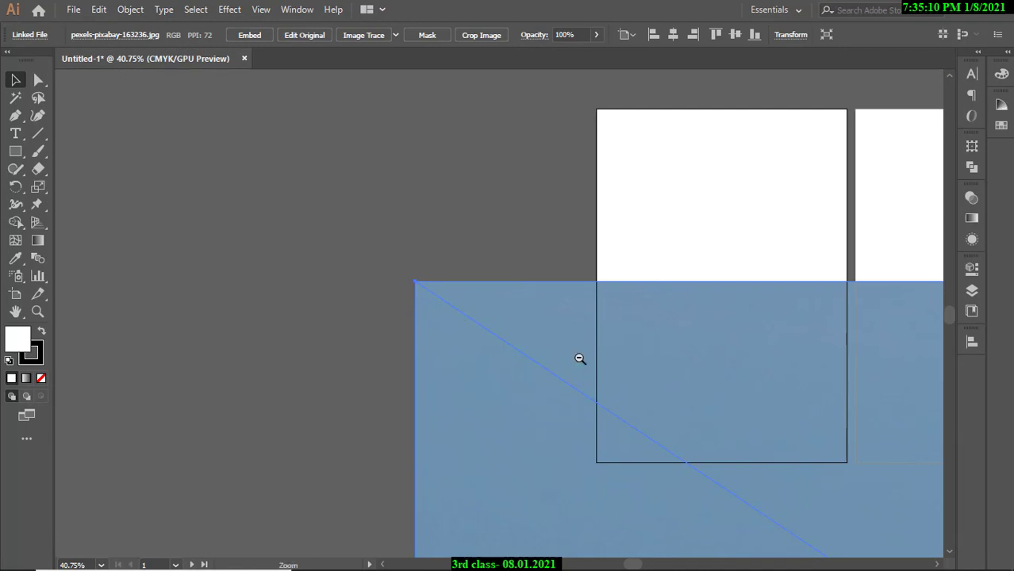
pyautogui.moveTo(646, 359); pyautogui.dragTo(515, 338)
pyautogui.moveTo(764, 410); pyautogui.dragTo(682, 388)
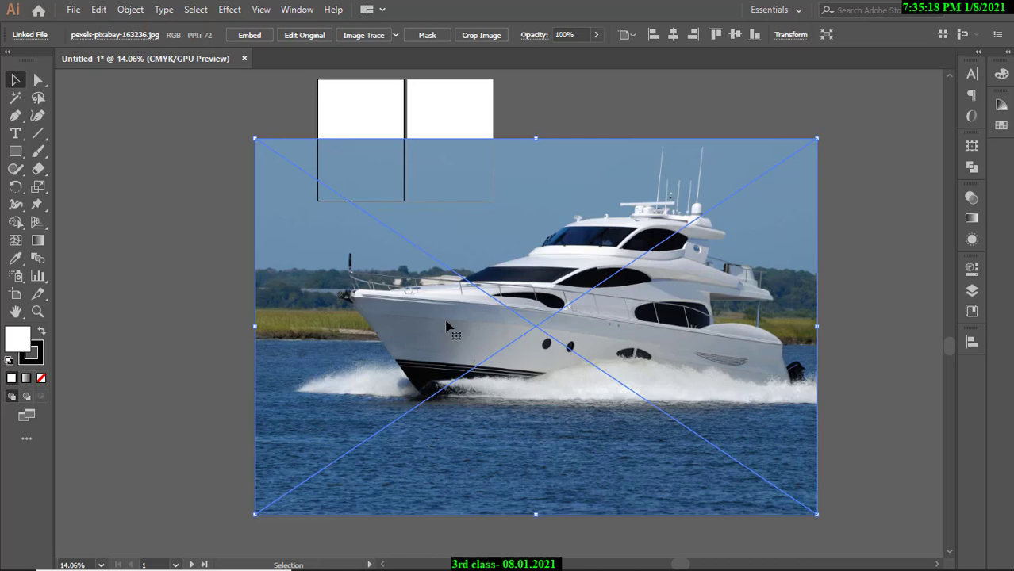
pyautogui.press('Delete')
pyautogui.click(77, 11)
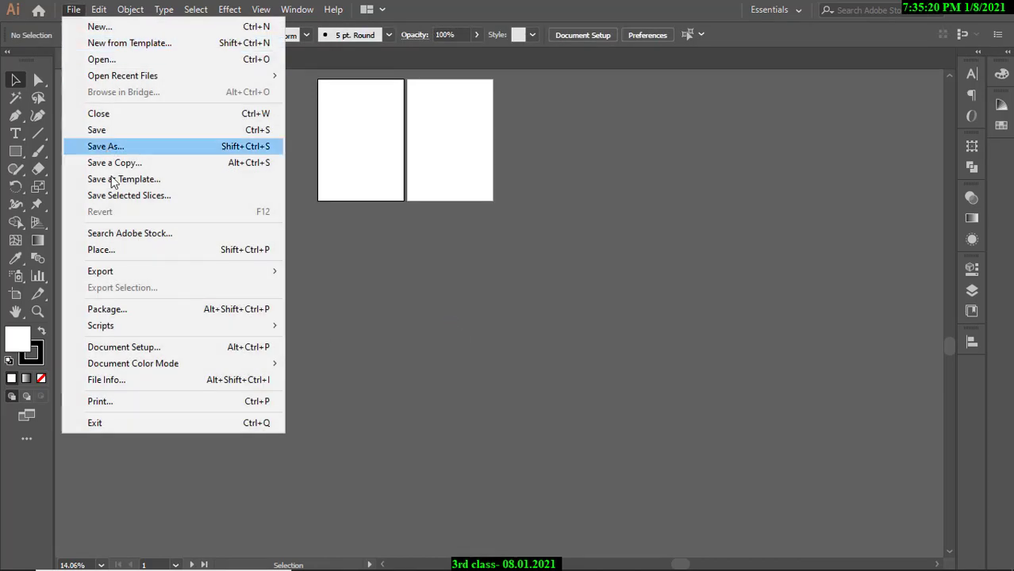
pyautogui.click(84, 188)
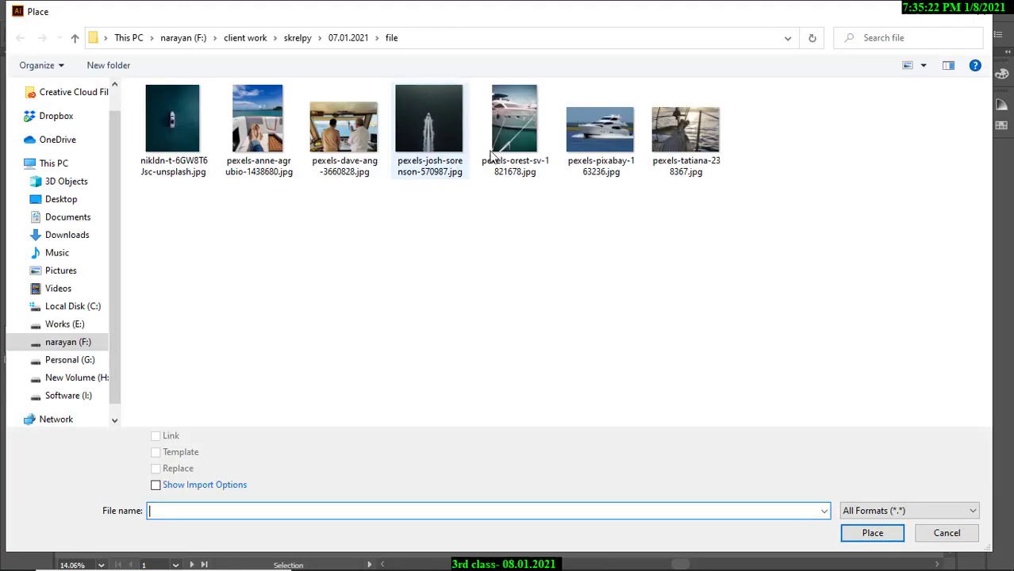
pyautogui.click(601, 138)
pyautogui.click(874, 536)
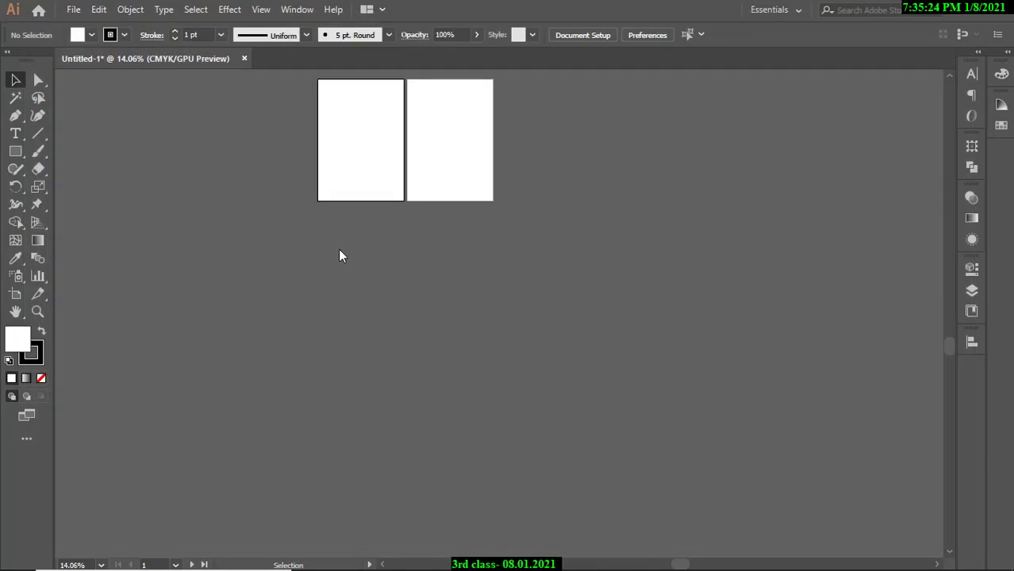
pyautogui.moveTo(262, 154); pyautogui.dragTo(401, 262)
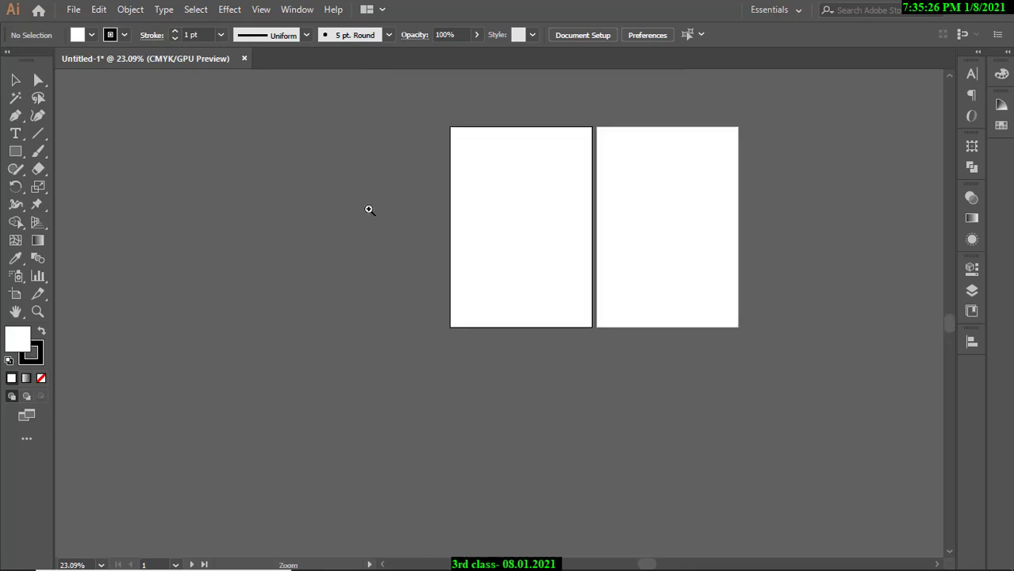
pyautogui.moveTo(342, 198); pyautogui.dragTo(381, 210)
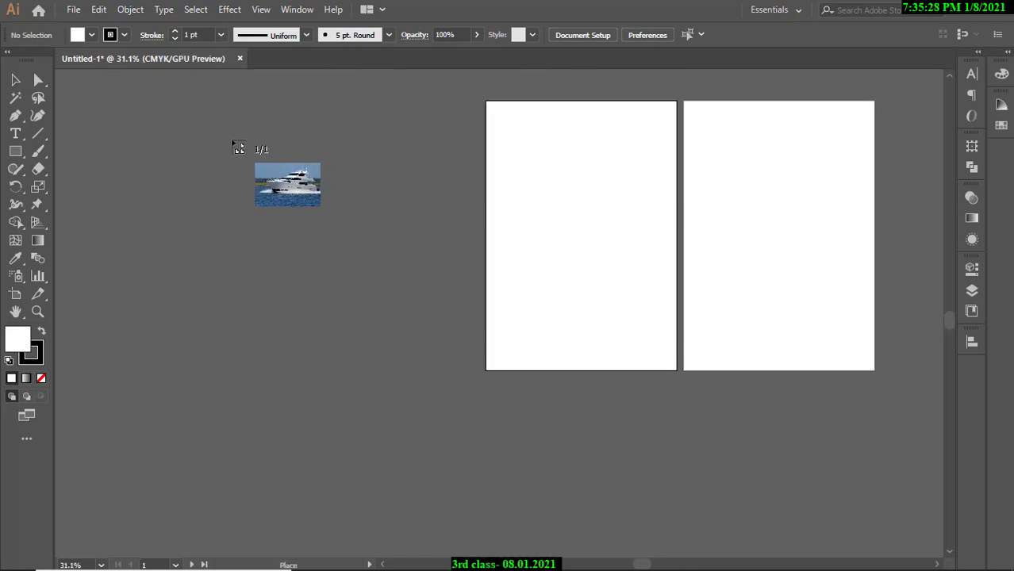
pyautogui.moveTo(233, 140); pyautogui.dragTo(433, 335)
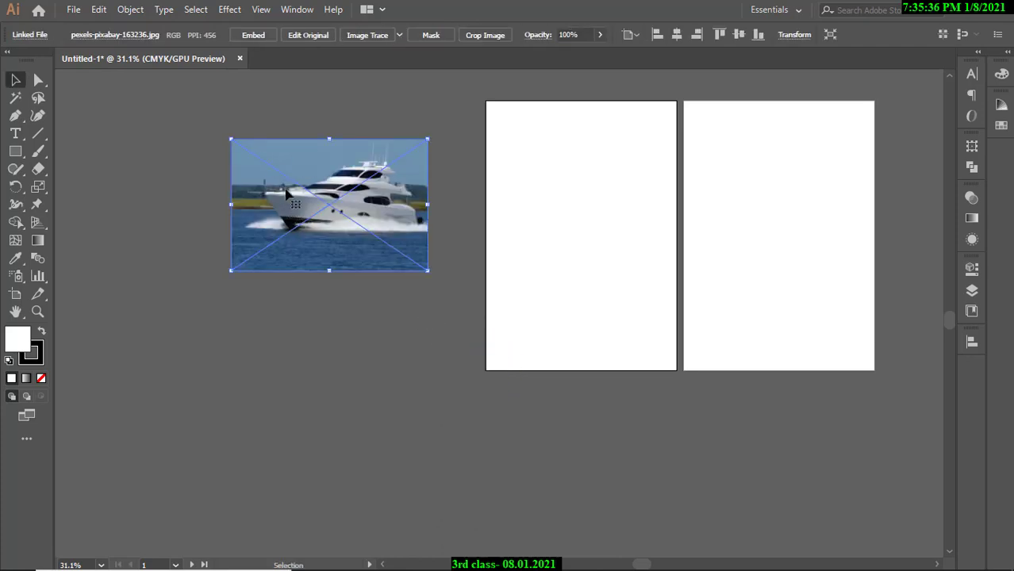
pyautogui.press('Delete')
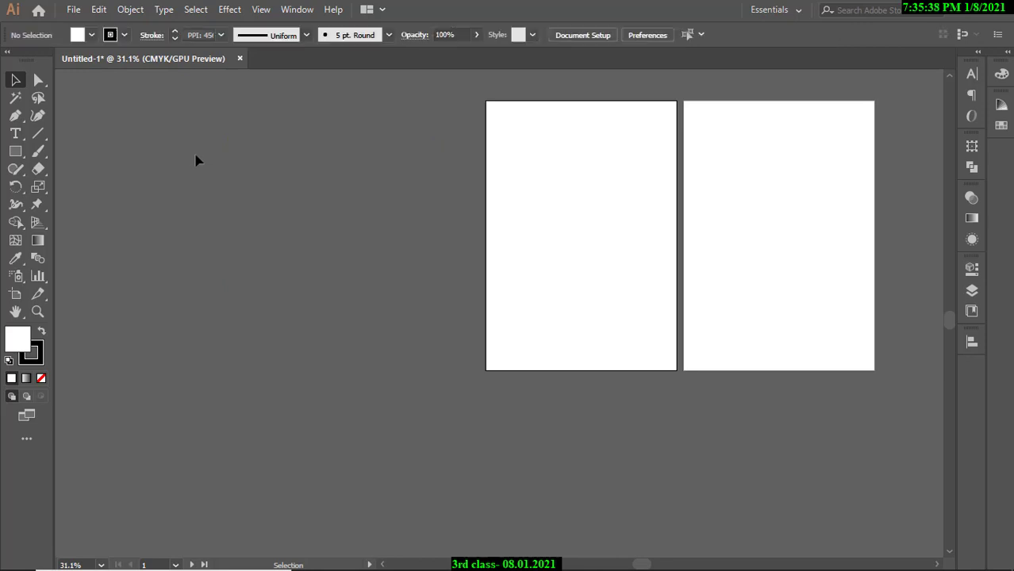
# Place pexels-pixabay-163236.jpg on the pasteboard left of the artboards.
pyautogui.click(73, 10)
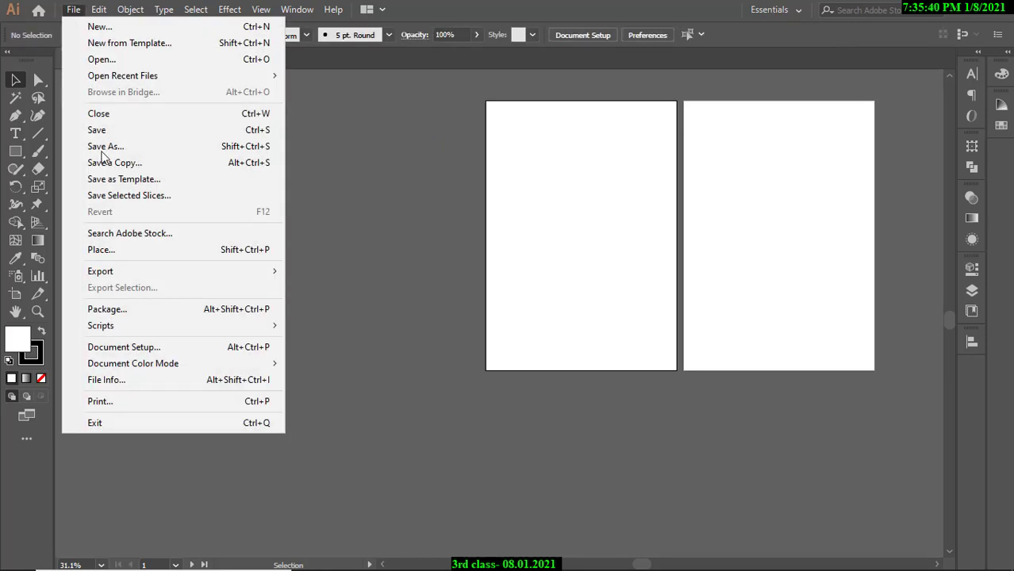
pyautogui.click(102, 250)
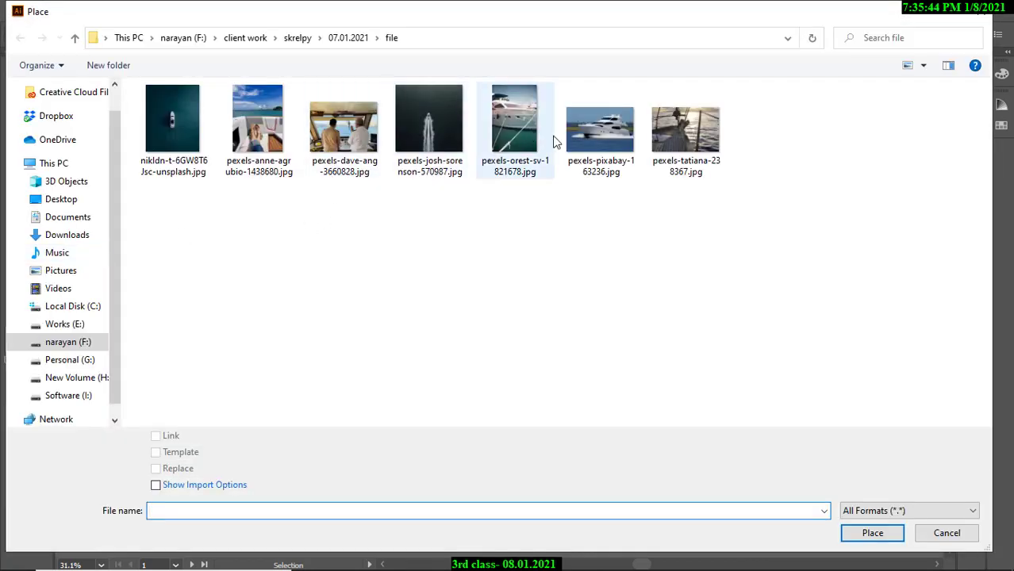
pyautogui.click(601, 150)
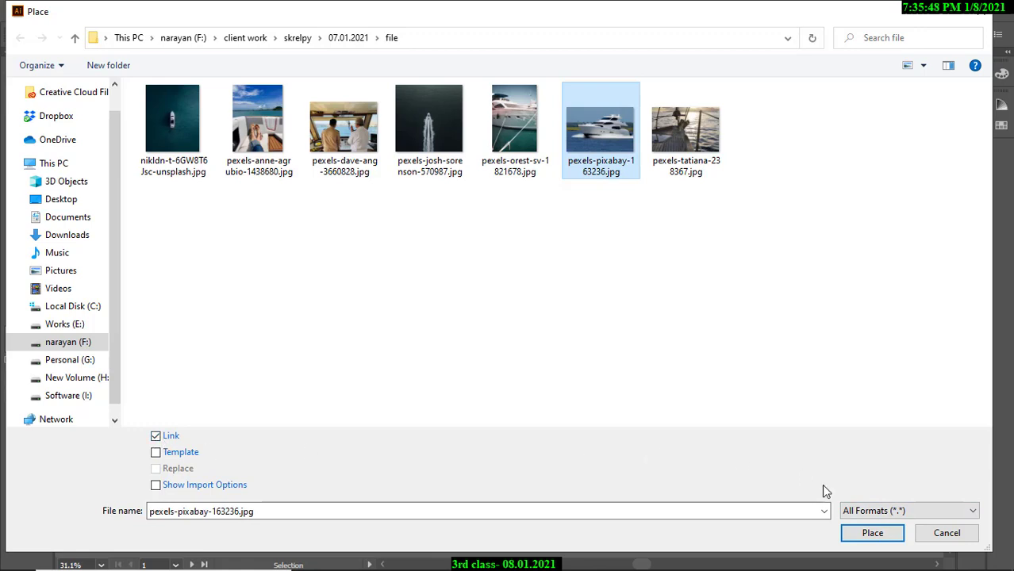
pyautogui.click(871, 534)
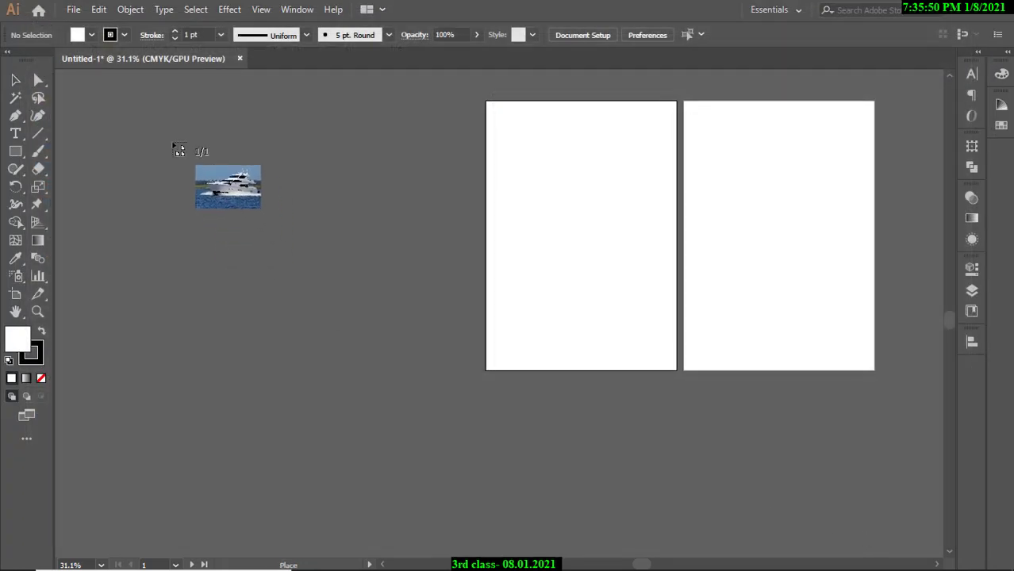
pyautogui.moveTo(162, 129); pyautogui.dragTo(455, 403)
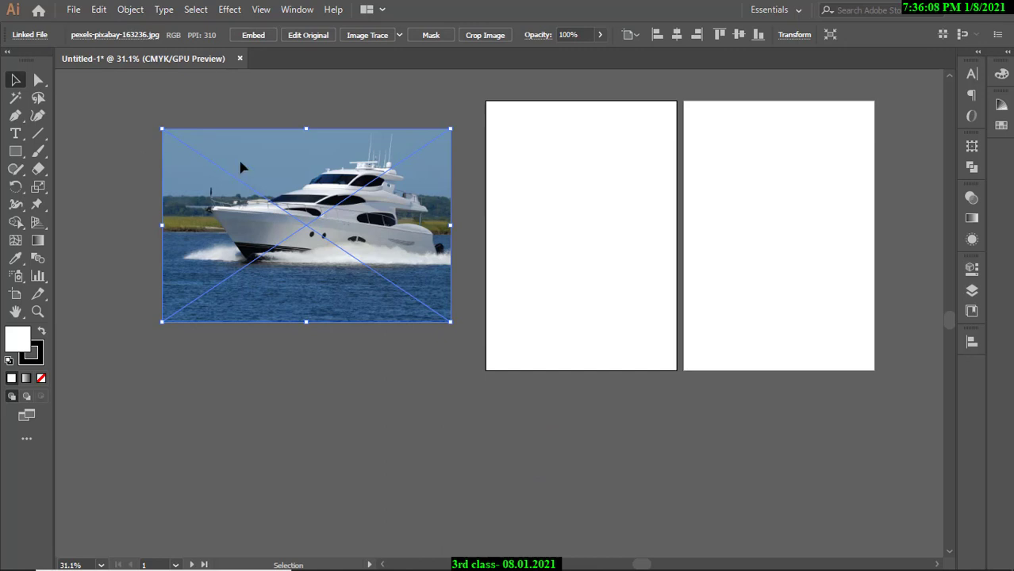
# Select the yacht photo and embed it in the document.
pyautogui.click(140, 152)
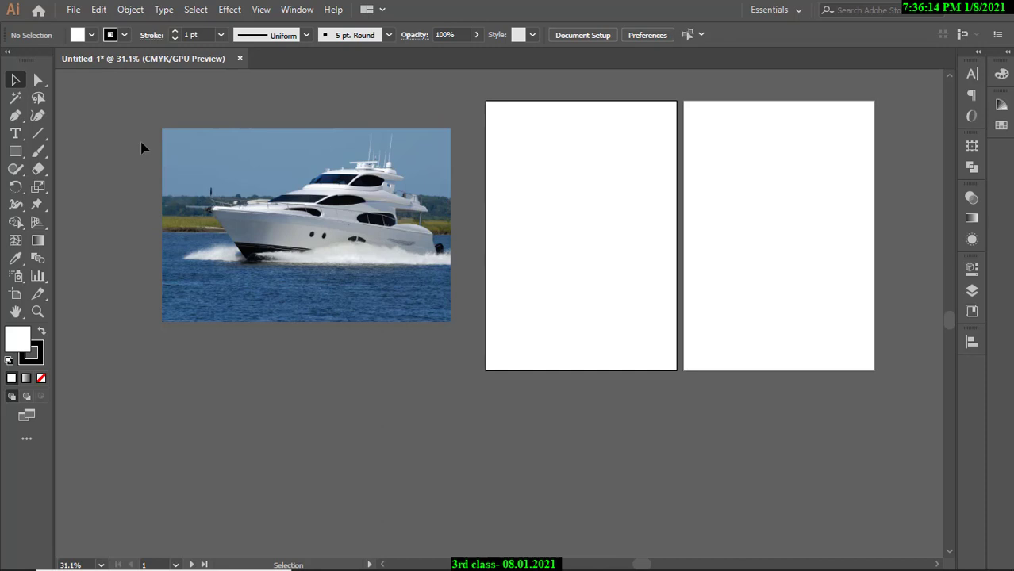
pyautogui.click(294, 214)
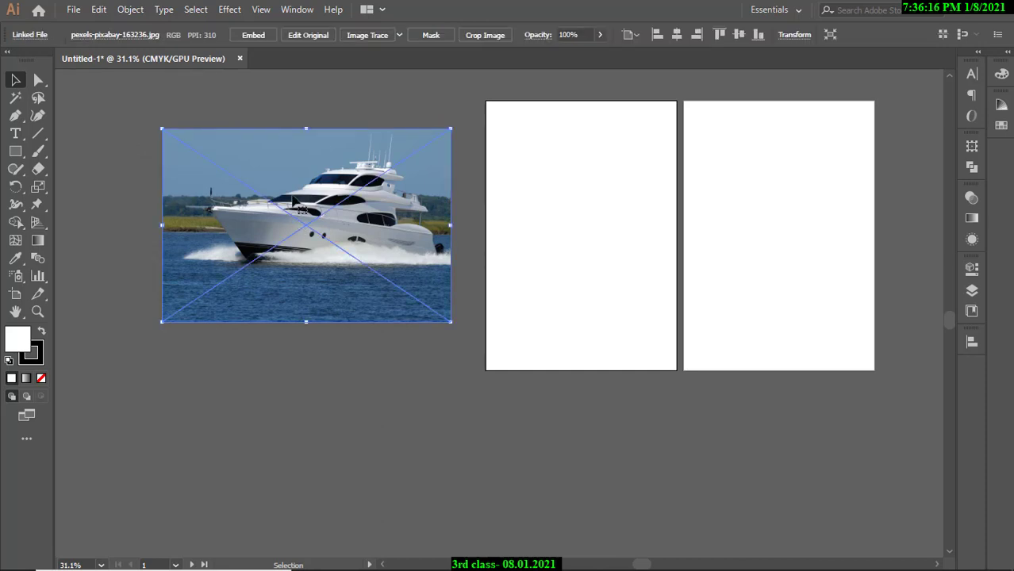
pyautogui.click(290, 114)
pyautogui.click(313, 223)
pyautogui.click(254, 38)
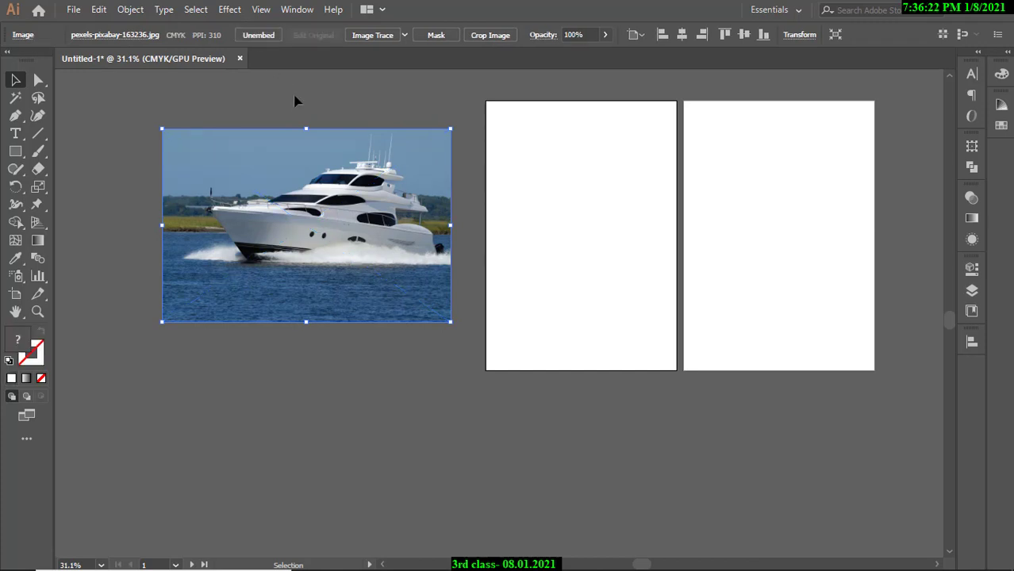
pyautogui.click(295, 99)
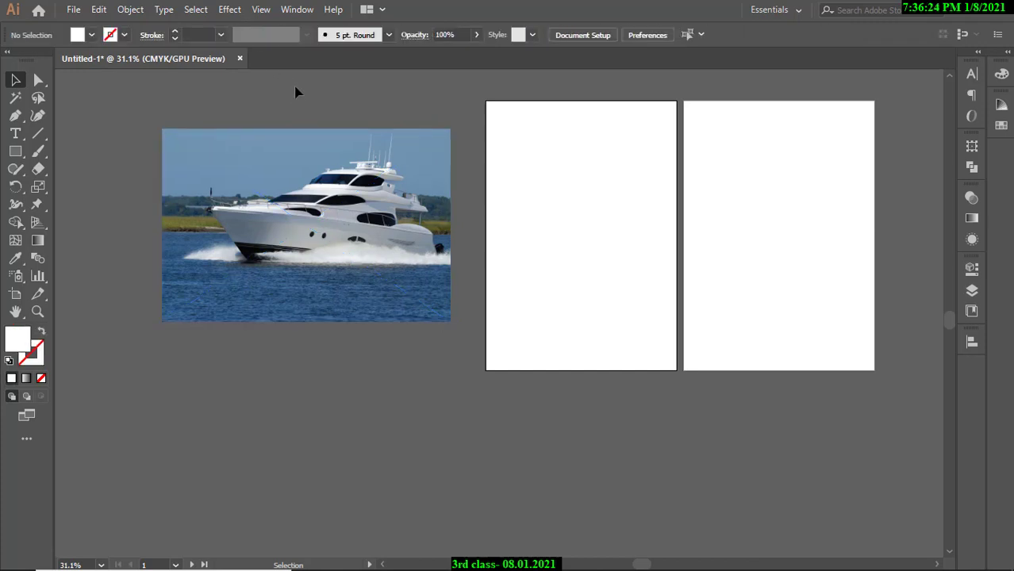
pyautogui.click(317, 214)
# Mute a participant for everyone in Google Meet, then minimize the browser back to Illustrator.
pyautogui.moveTo(554, 562)
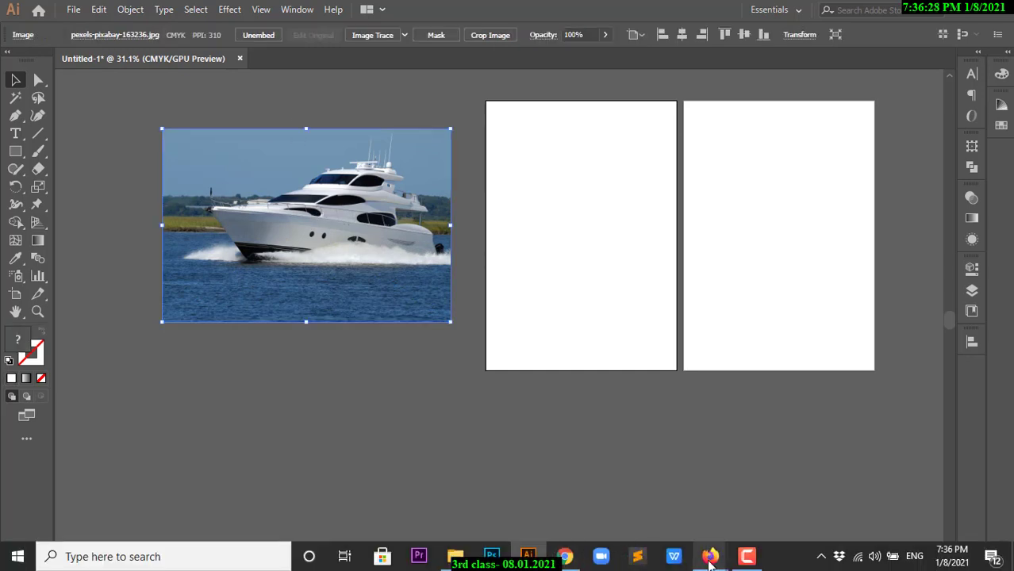
pyautogui.moveTo(710, 556)
pyautogui.click(629, 507)
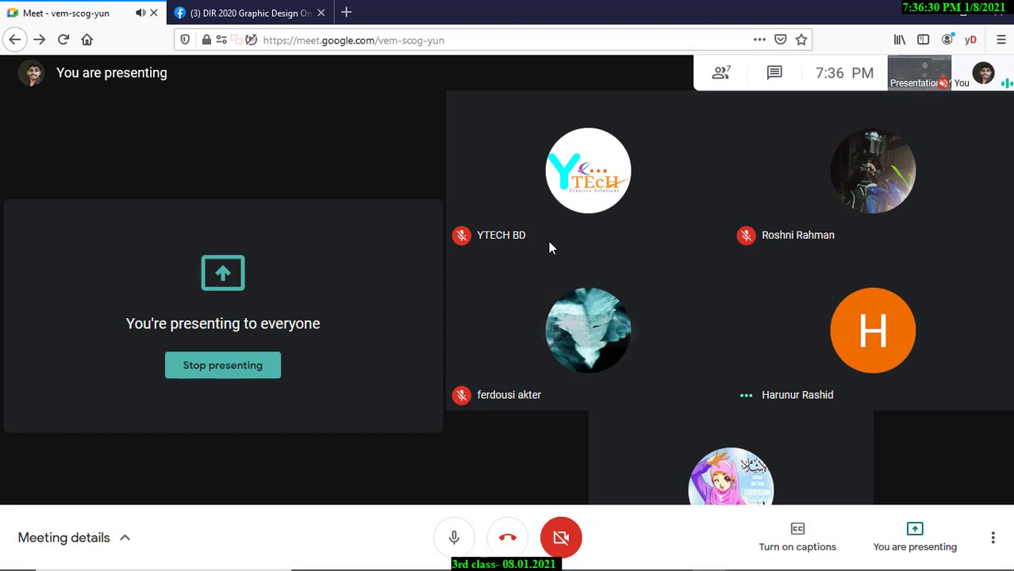
pyautogui.moveTo(789, 387)
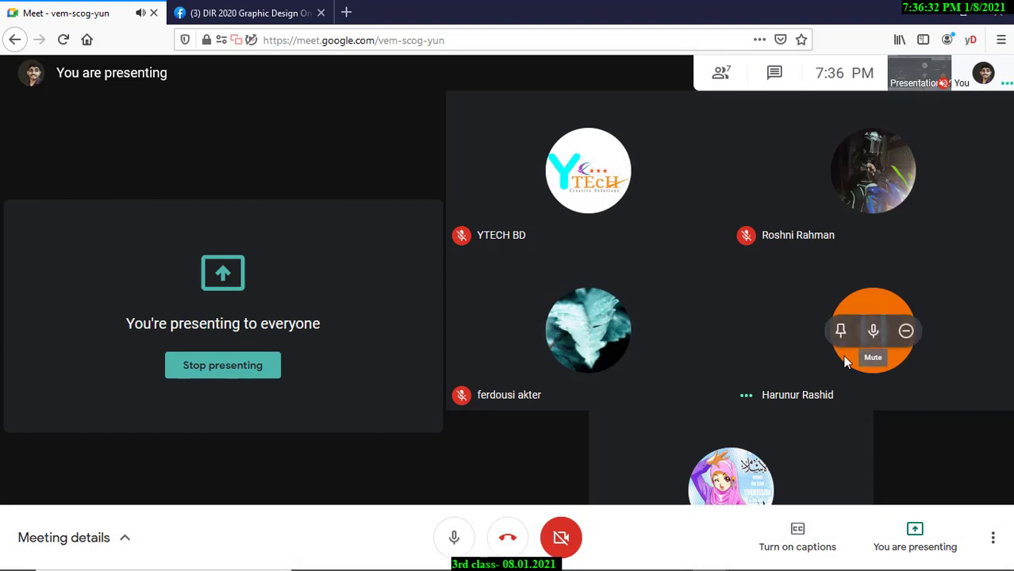
pyautogui.click(874, 331)
pyautogui.click(594, 339)
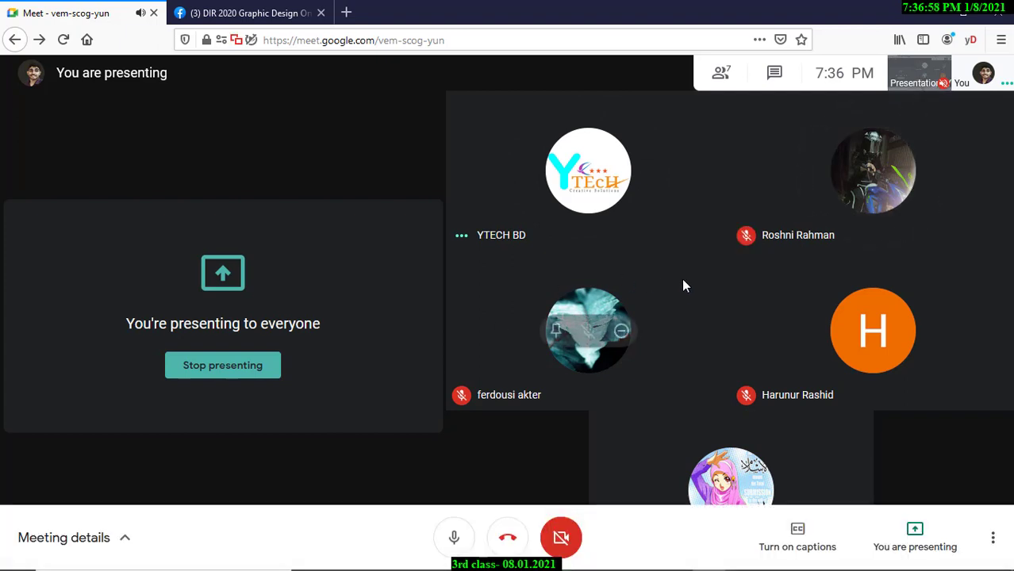
pyautogui.click(935, 13)
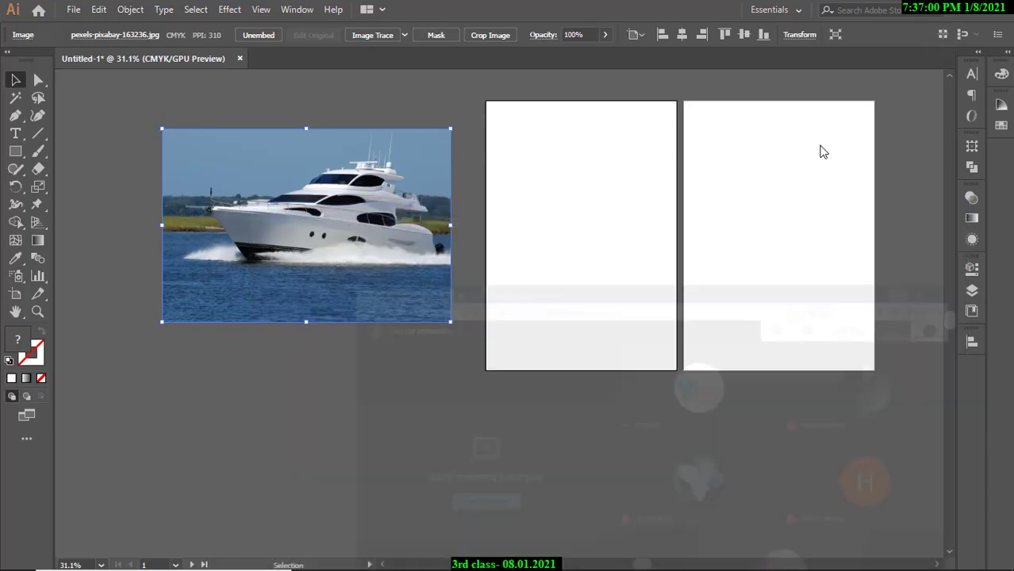
# Dismiss the Meet notification, nudge the yacht photo down, then delete it.
pyautogui.click(996, 489)
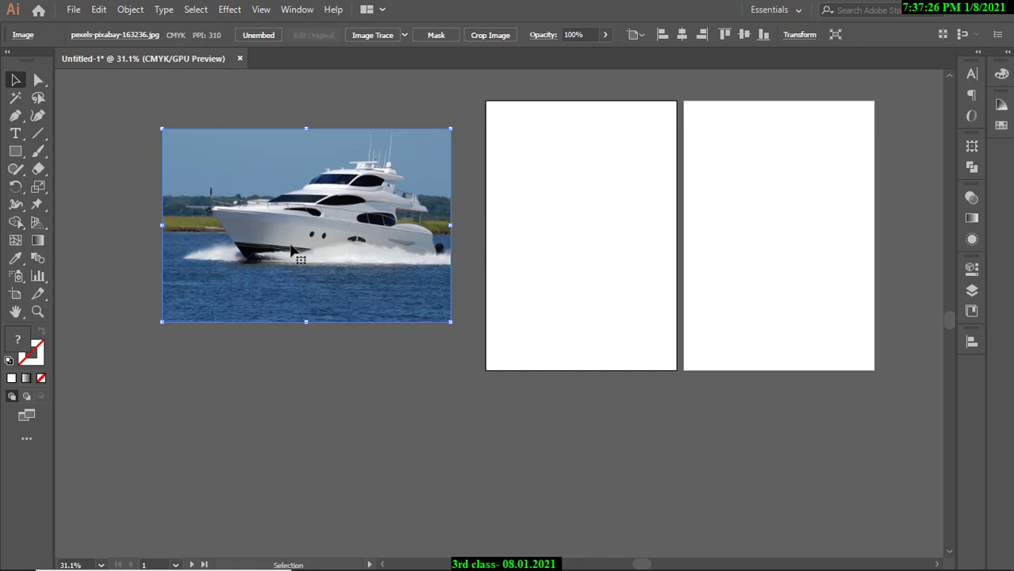
pyautogui.moveTo(293, 248); pyautogui.dragTo(294, 283)
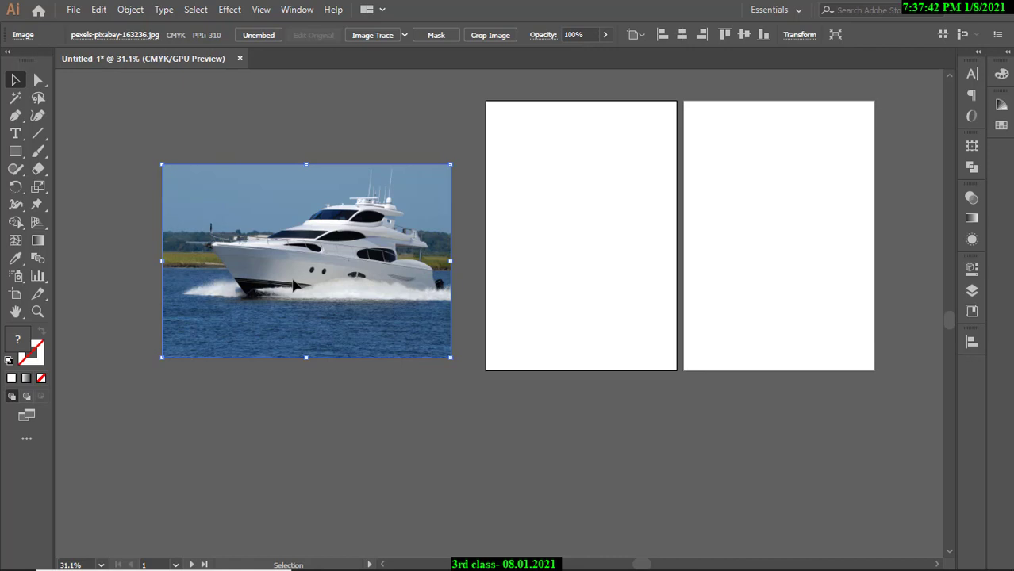
pyautogui.press('Delete')
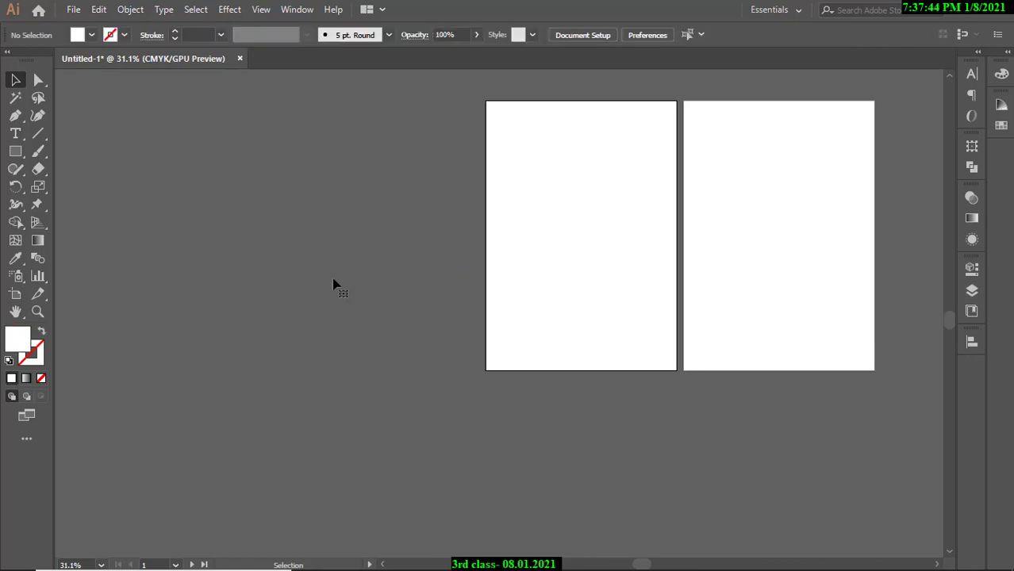
# Place 02_Mono_Resume_Preview (1).png and 03_Mono_Resume_Preview.png from Downloads onto the pasteboard.
pyautogui.click(74, 11)
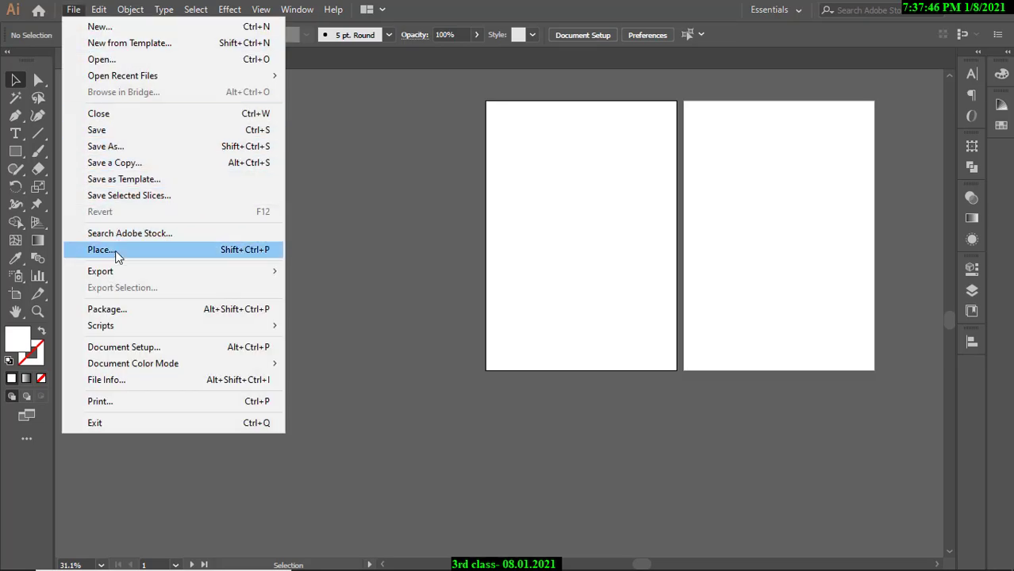
pyautogui.click(115, 250)
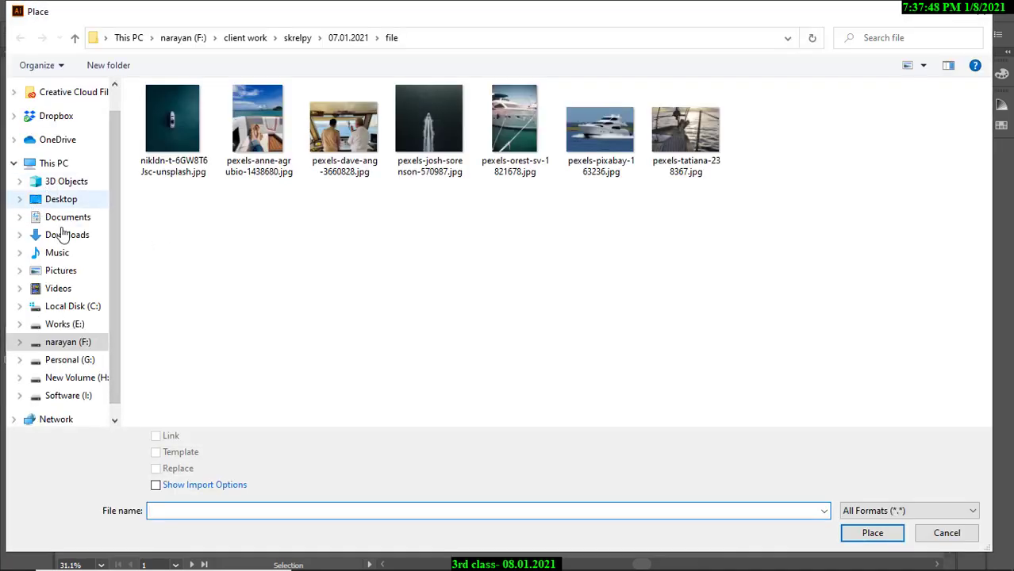
pyautogui.click(89, 238)
pyautogui.click(592, 147)
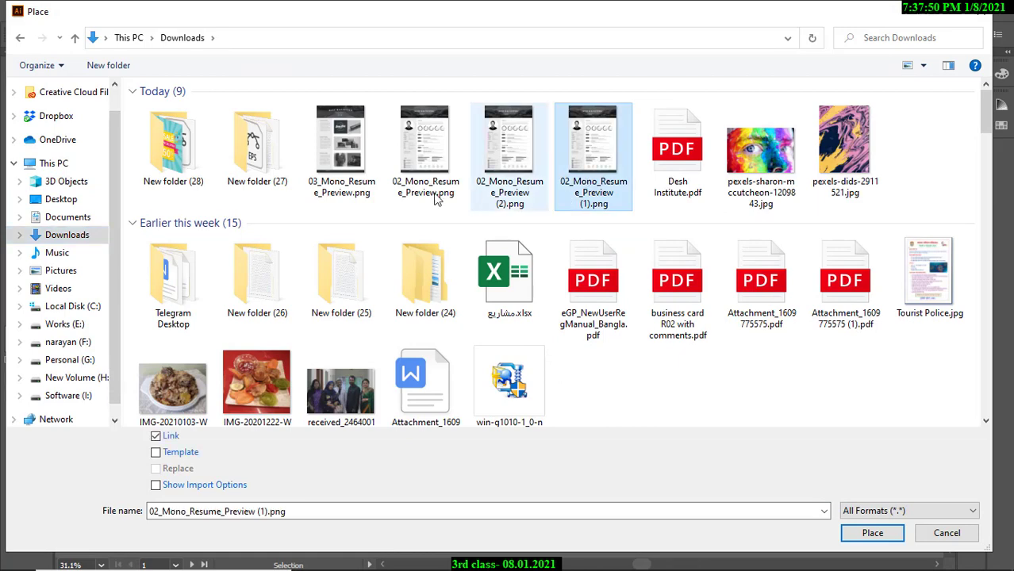
pyautogui.keyDown('ctrl'); pyautogui.click(341, 147); pyautogui.keyUp('ctrl')
pyautogui.click(872, 532)
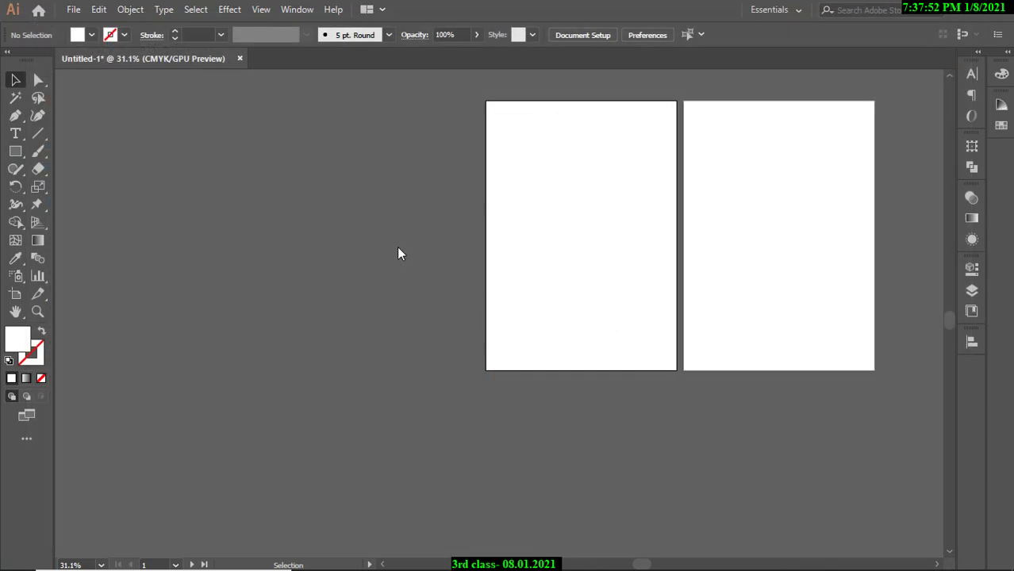
pyautogui.click(184, 128)
pyautogui.moveTo(273, 125); pyautogui.dragTo(384, 240)
# Move one resume preview onto the left artboard and scale it to fill it.
pyautogui.click(361, 301)
pyautogui.moveTo(266, 168); pyautogui.dragTo(439, 194)
pyautogui.moveTo(410, 194); pyautogui.dragTo(202, 184)
pyautogui.moveTo(277, 192); pyautogui.dragTo(317, 165)
pyautogui.click(316, 165)
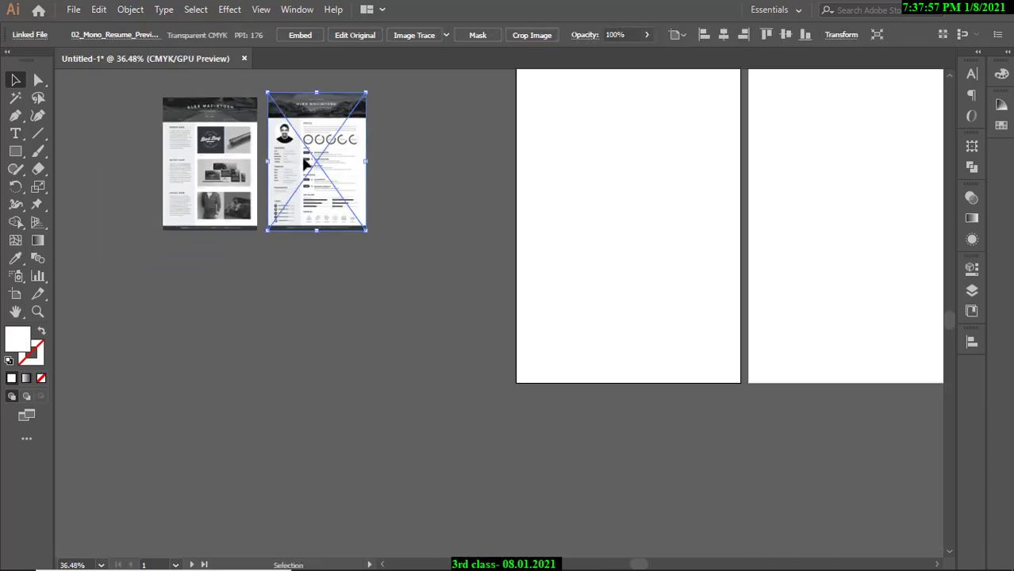
pyautogui.click(408, 176)
pyautogui.scroll(-1, 457, 176)
pyautogui.moveTo(482, 173); pyautogui.dragTo(400, 225)
pyautogui.moveTo(300, 216); pyautogui.dragTo(473, 198)
pyautogui.moveTo(484, 248); pyautogui.dragTo(575, 374)
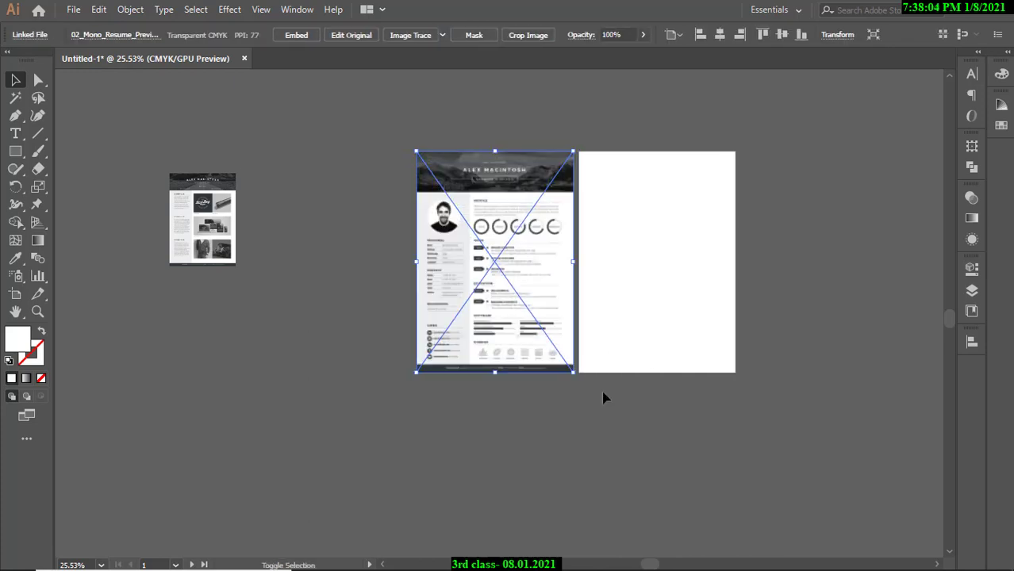
pyautogui.click(605, 396)
# Fit the left artboard in the window and align the resume preview onto it.
pyautogui.moveTo(523, 270); pyautogui.dragTo(633, 297)
pyautogui.hotkey('ctrl', '0')
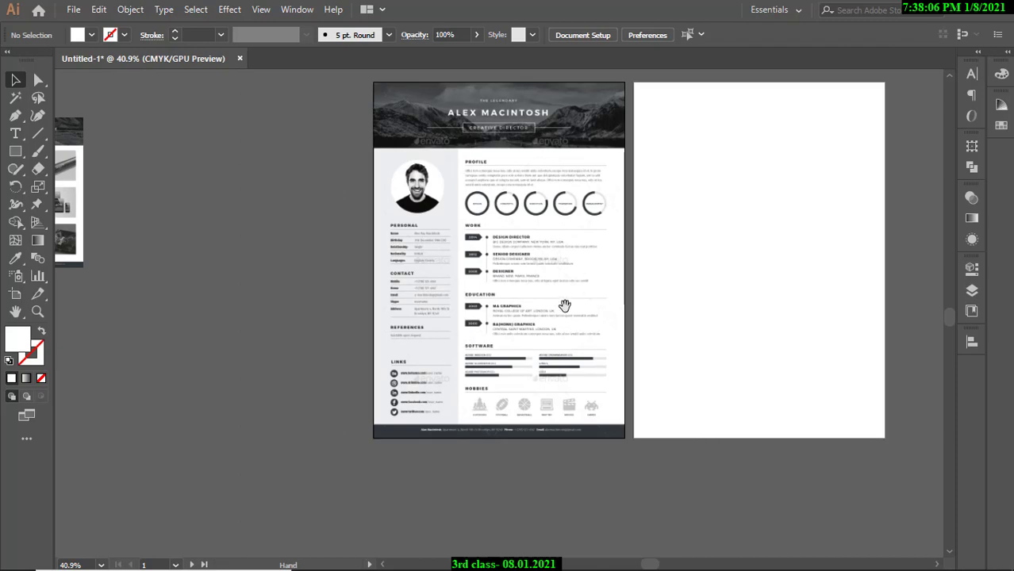
pyautogui.click(539, 316)
pyautogui.moveTo(547, 249); pyautogui.dragTo(285, 250)
pyautogui.click(456, 385)
pyautogui.moveTo(457, 385); pyautogui.dragTo(488, 295)
# Embed the resume preview in the document and zoom to show it with the artboards.
pyautogui.click(441, 230)
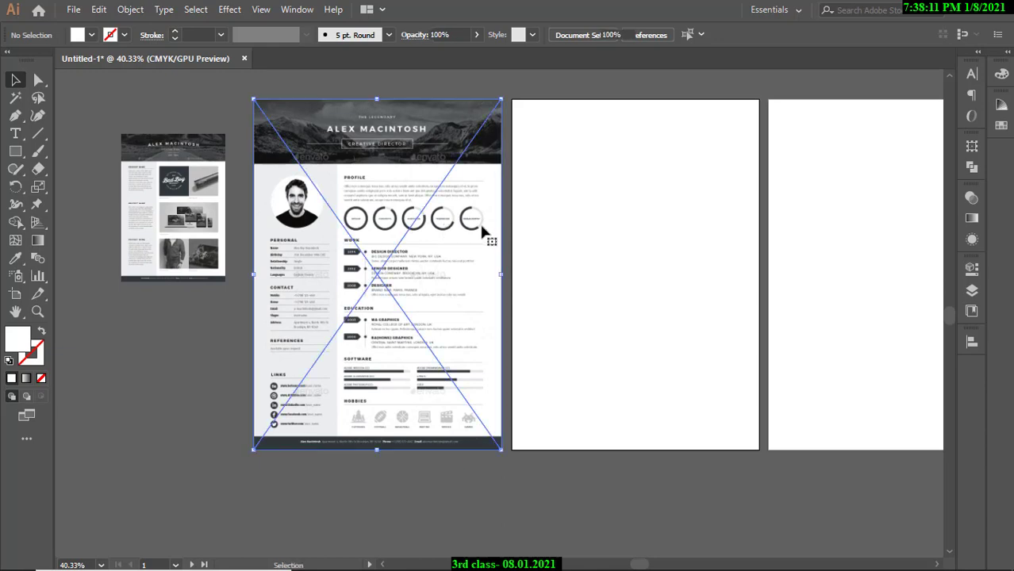
pyautogui.click(639, 225)
pyautogui.click(358, 205)
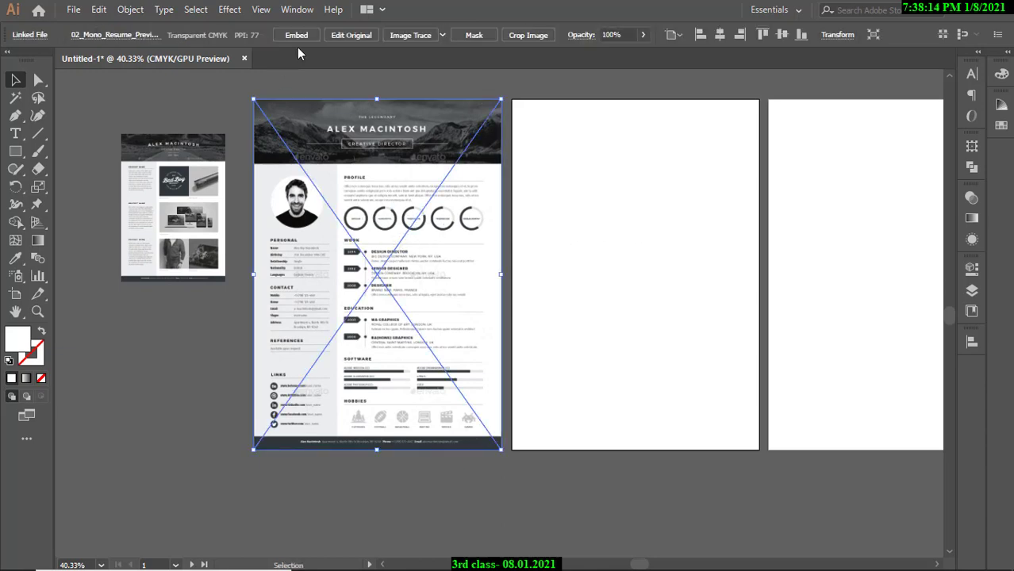
pyautogui.click(301, 36)
pyautogui.click(307, 89)
pyautogui.moveTo(451, 216); pyautogui.dragTo(554, 269)
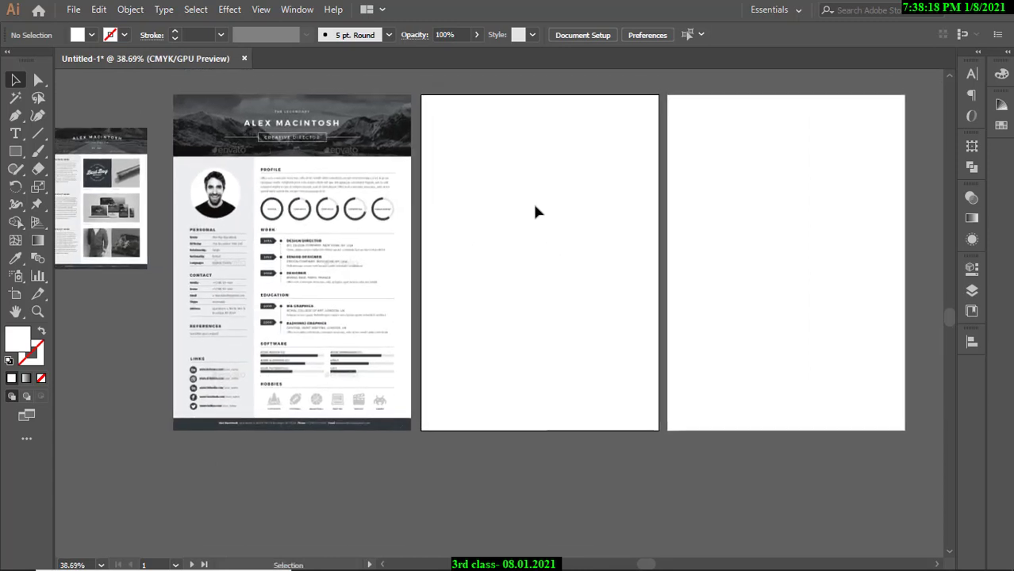
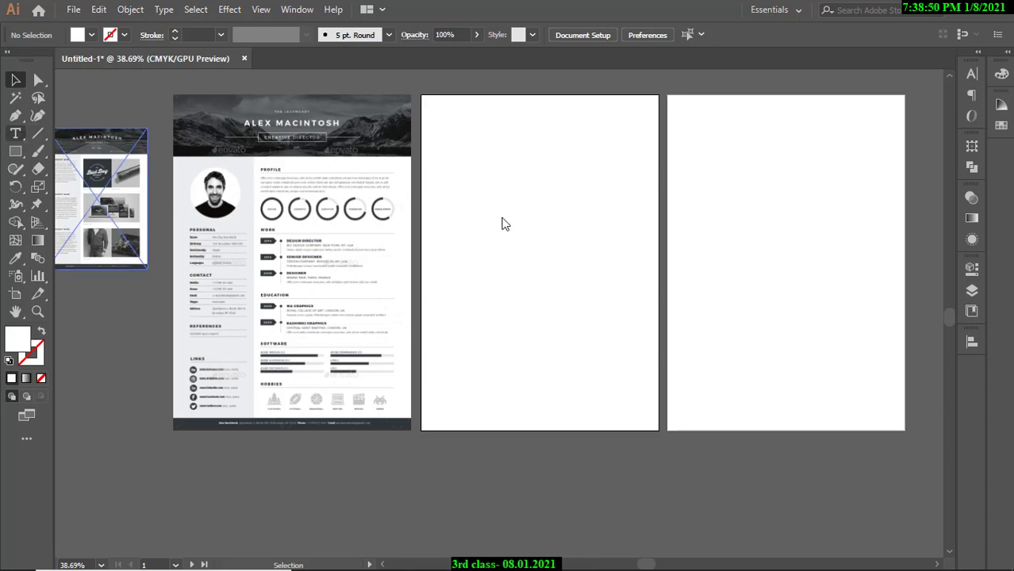
# Place a 'Lorem ipsum' text line on the middle artboard and scale it to about 77 pt.
pyautogui.press('t')
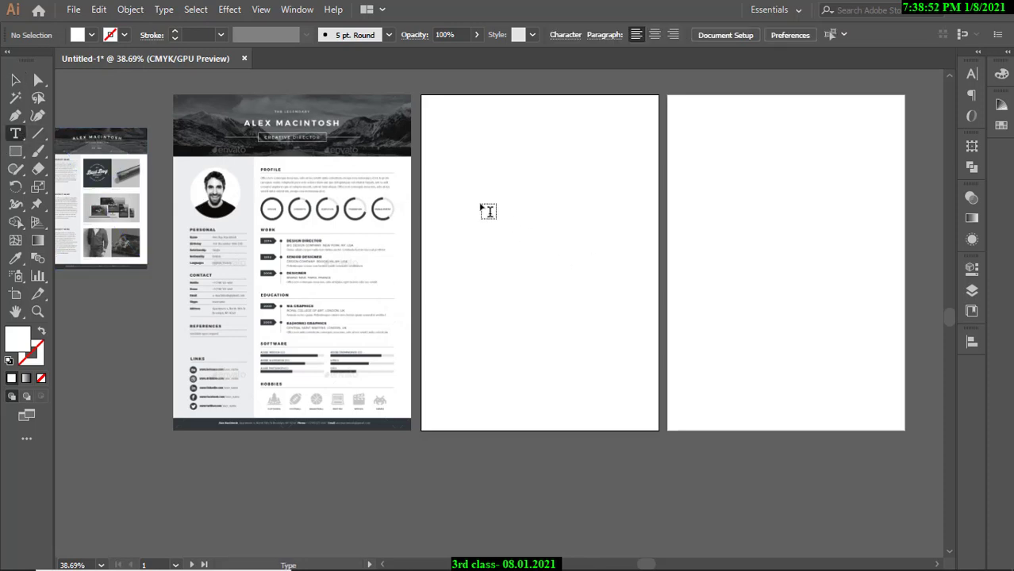
pyautogui.click(481, 203)
pyautogui.press('Escape')
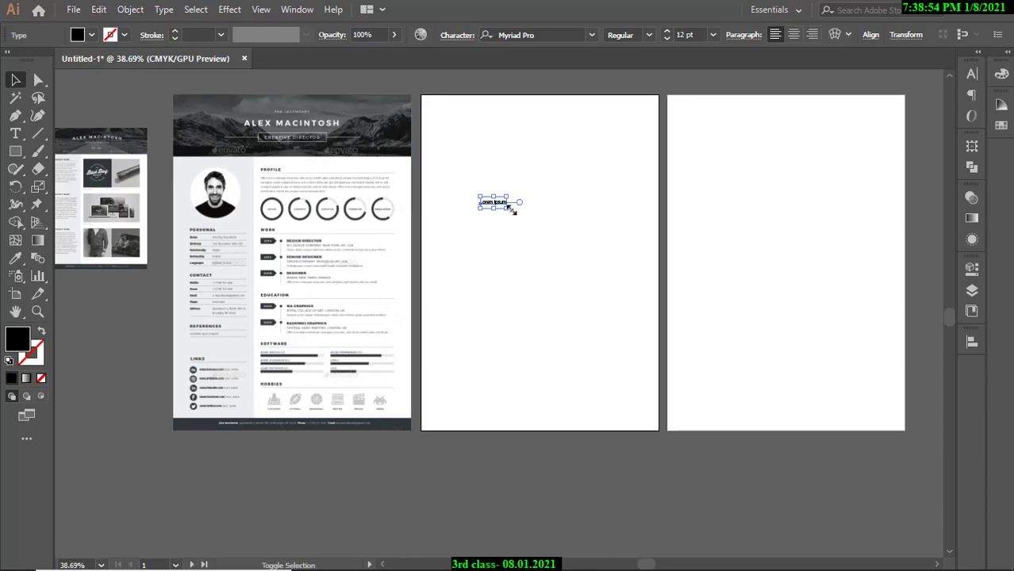
pyautogui.moveTo(506, 208); pyautogui.dragTo(628, 245)
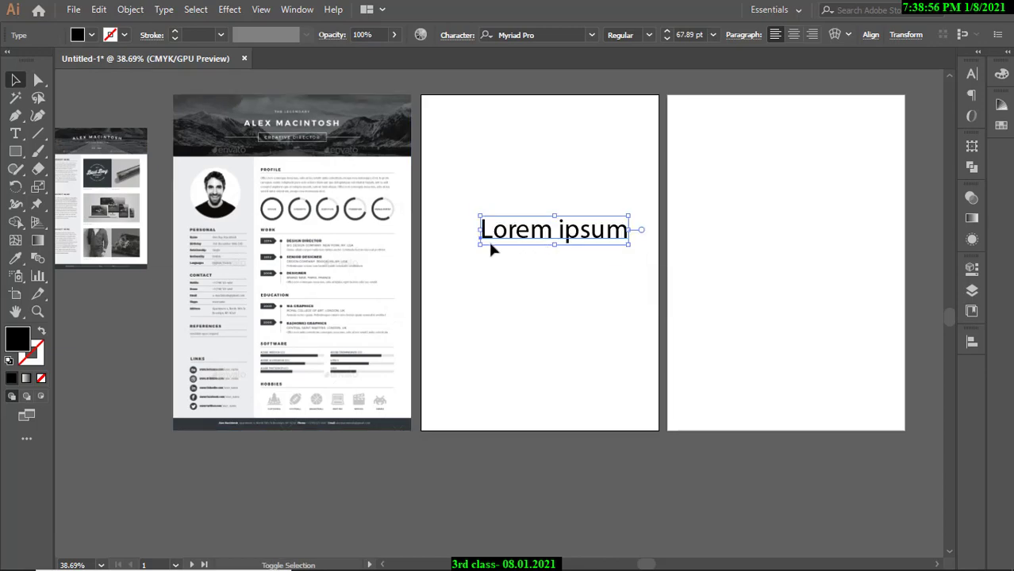
pyautogui.moveTo(479, 246); pyautogui.dragTo(458, 249)
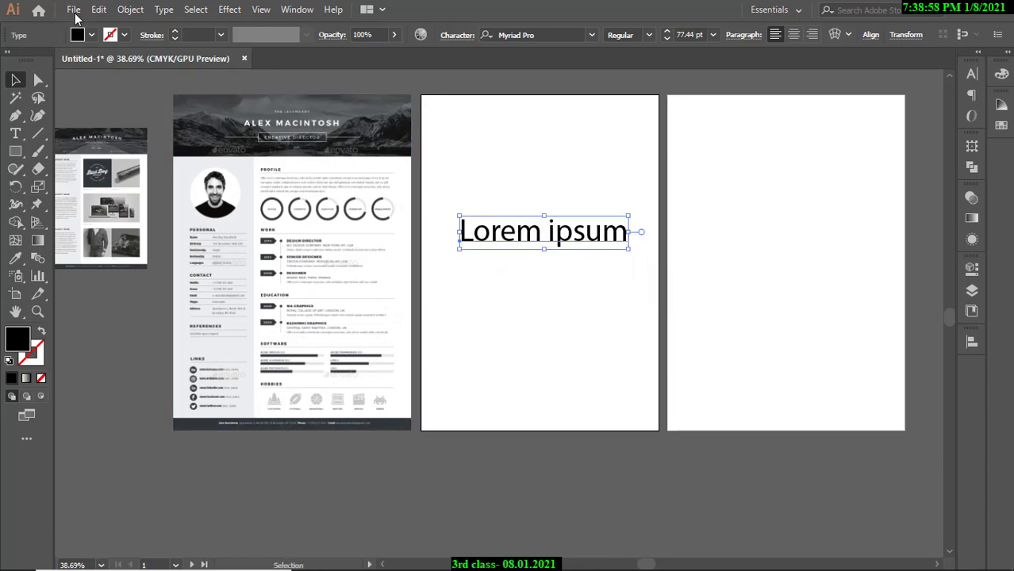
pyautogui.click(76, 13)
pyautogui.click(502, 175)
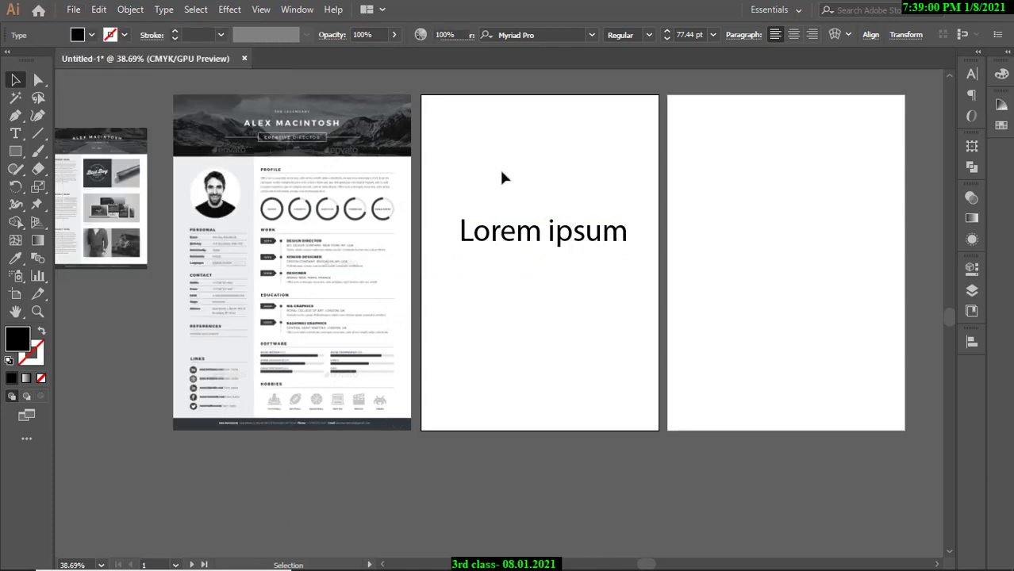
# Open Save for Web with Ctrl+Alt+Shift+S and pan around the artboard preview.
pyautogui.hotkey('ctrl', 'alt', 'shift', 's')
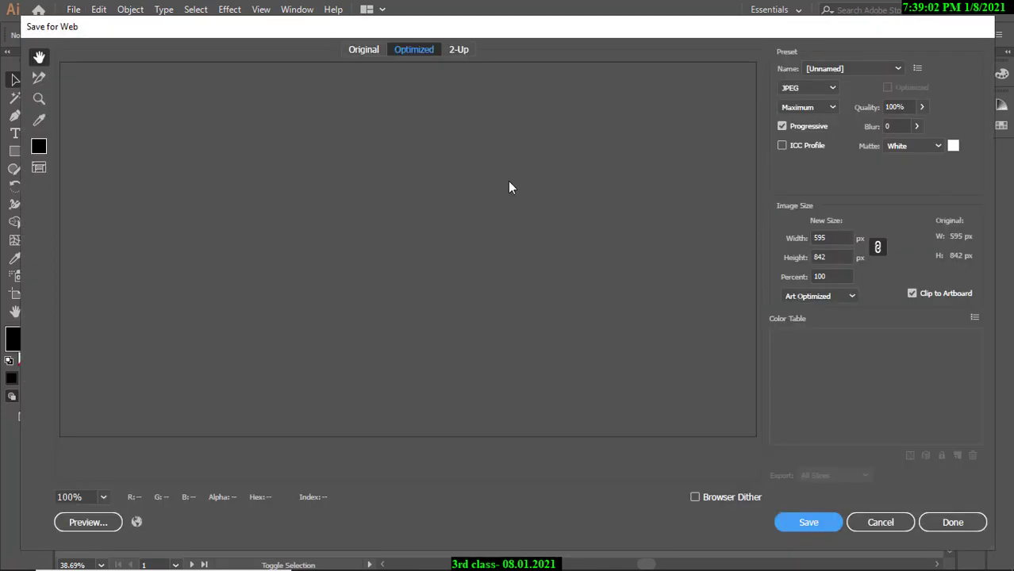
pyautogui.moveTo(527, 373); pyautogui.dragTo(497, 226)
pyautogui.moveTo(496, 188); pyautogui.dragTo(494, 339)
pyautogui.moveTo(422, 241); pyautogui.dragTo(410, 272)
pyautogui.scroll(-2, 398, 208)
pyautogui.scroll(-2, 374, 274)
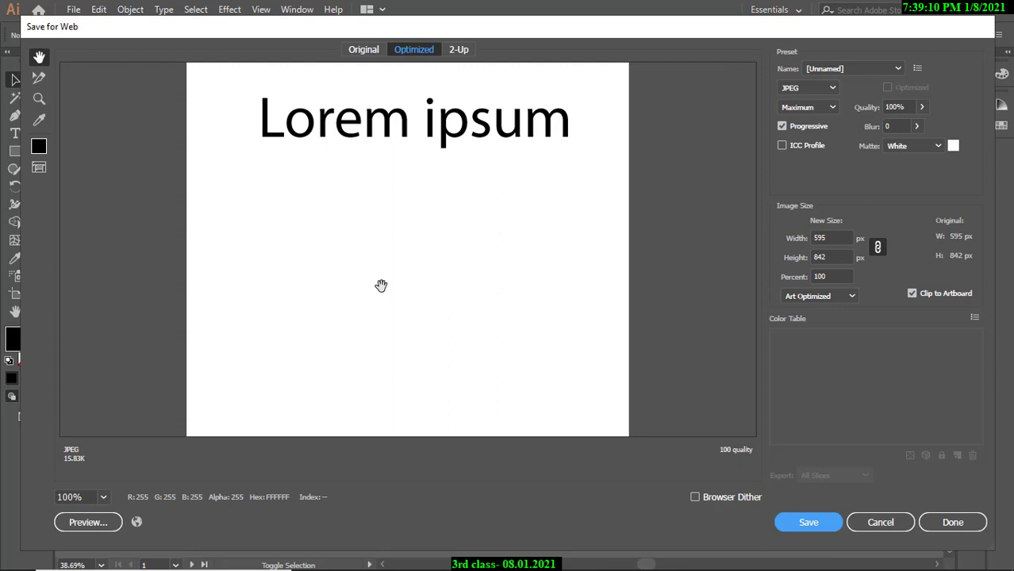
pyautogui.scroll(1, 447, 306)
pyautogui.scroll(1, 446, 306)
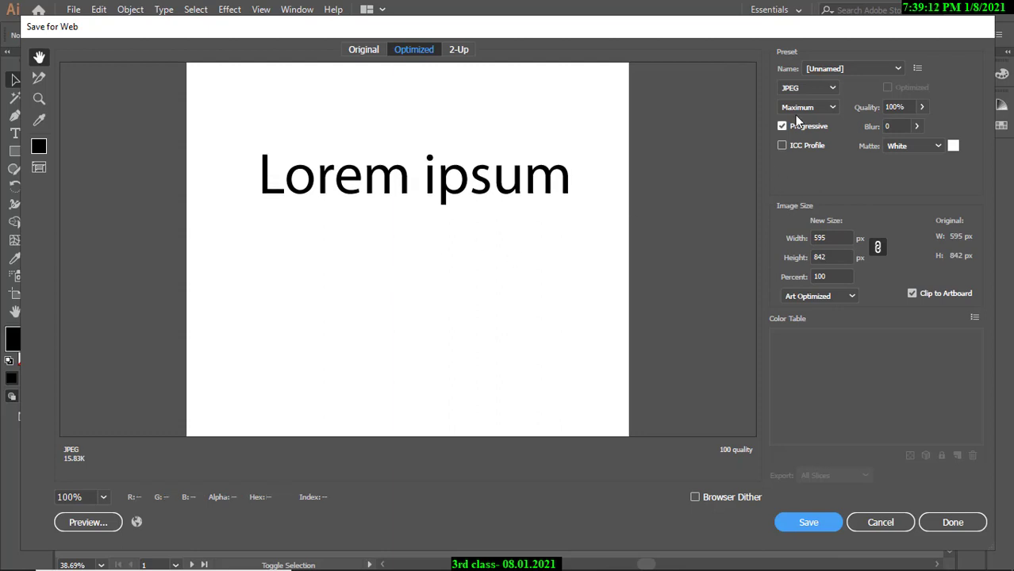
# Switch the export format from JPEG to PNG-24 with transparency at 595 × 842 px.
pyautogui.click(806, 88)
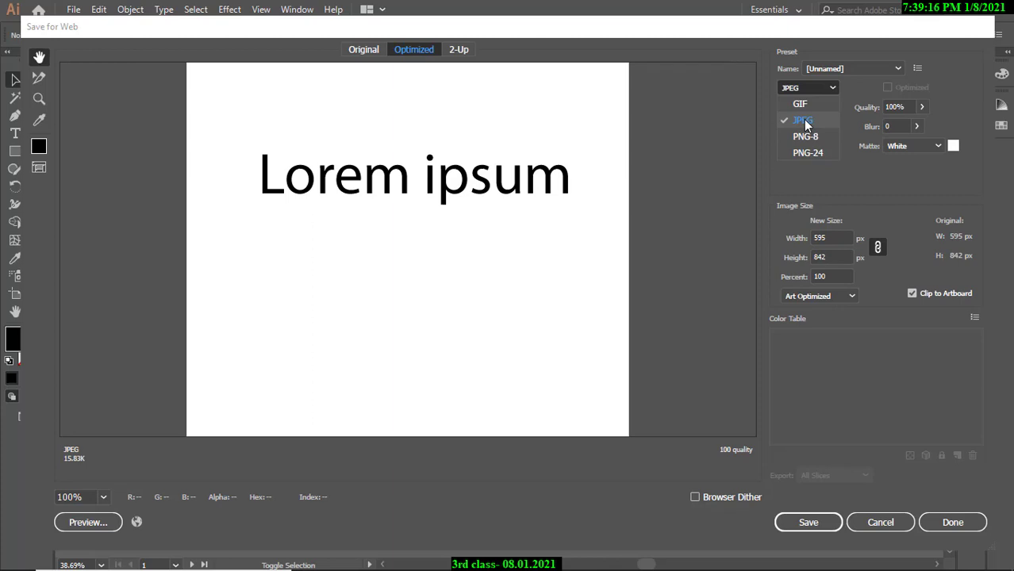
pyautogui.click(805, 124)
pyautogui.moveTo(469, 244); pyautogui.dragTo(473, 338)
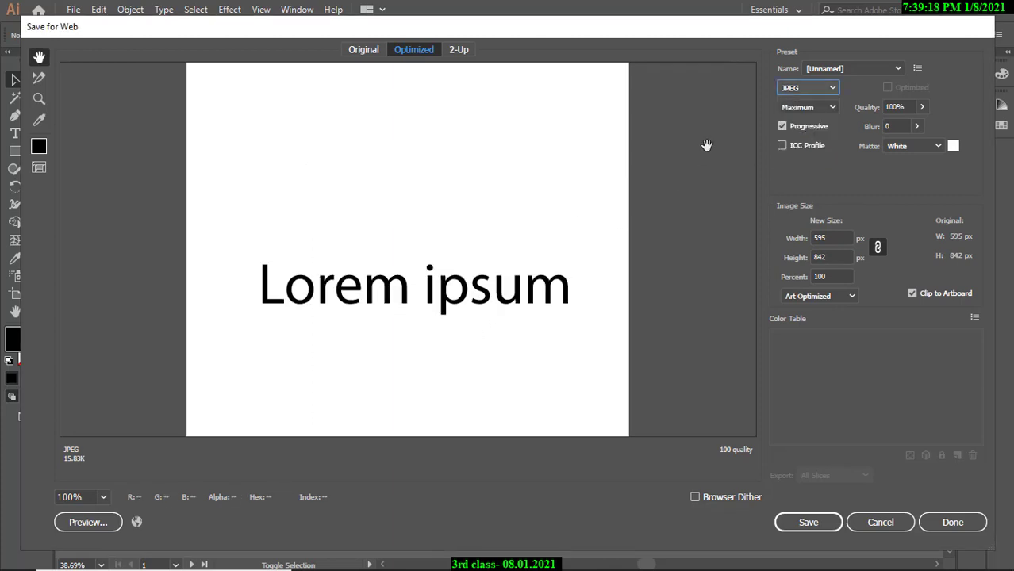
pyautogui.click(812, 90)
pyautogui.click(807, 153)
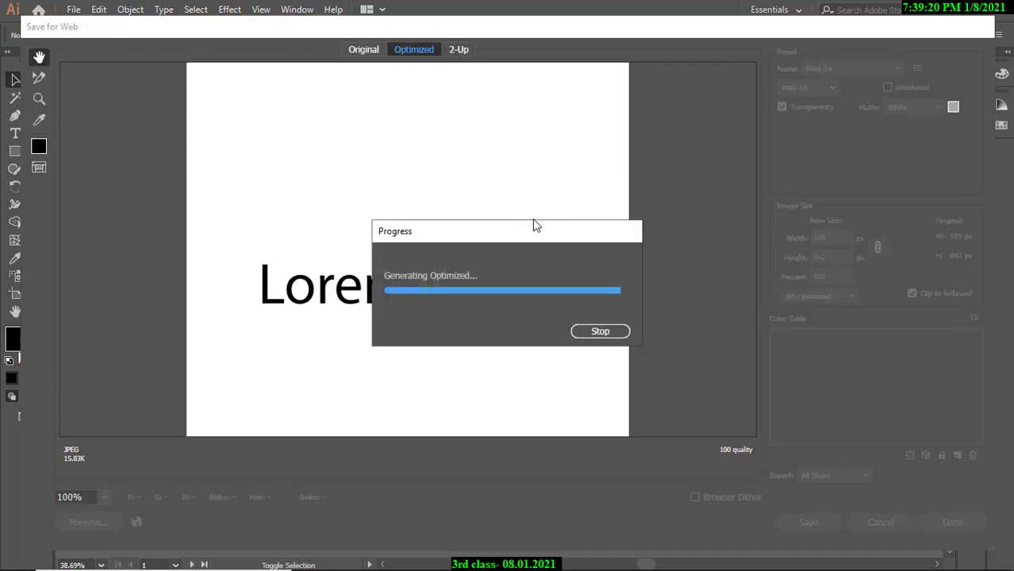
pyautogui.scroll(-3, 504, 230)
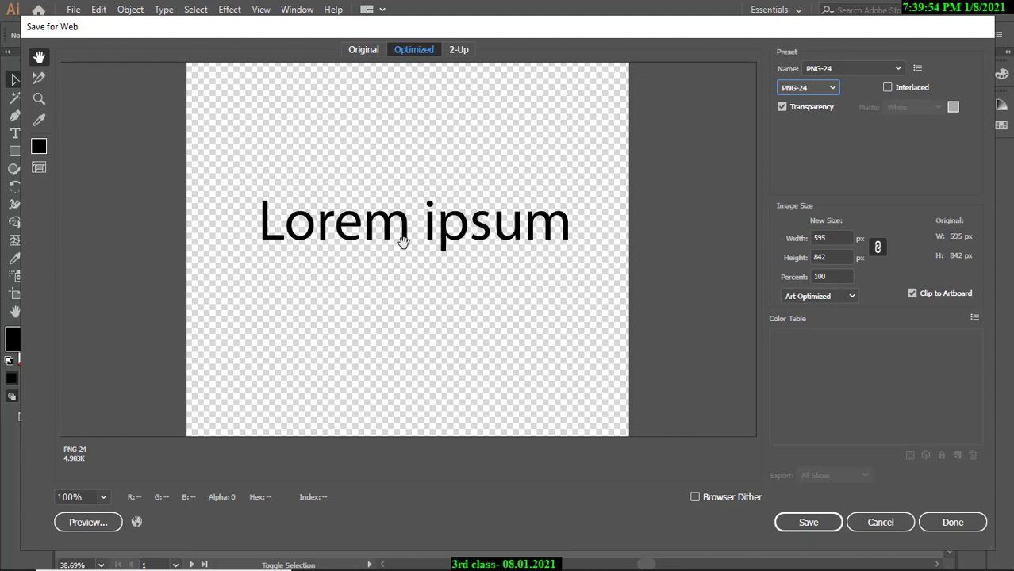
pyautogui.moveTo(421, 220); pyautogui.dragTo(488, 231)
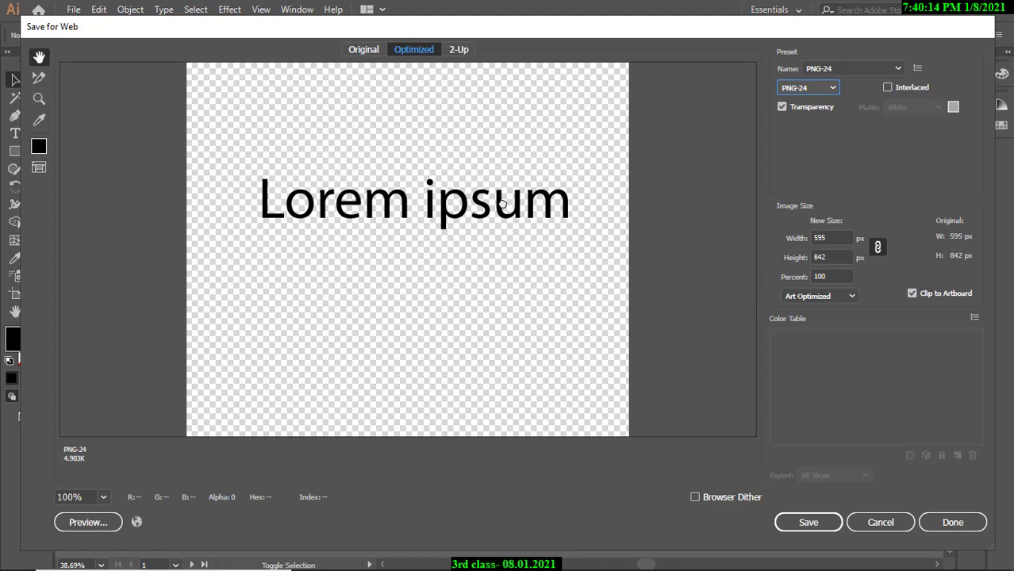
# Cancel the Save for Web export and return to the canvas.
pyautogui.click(879, 522)
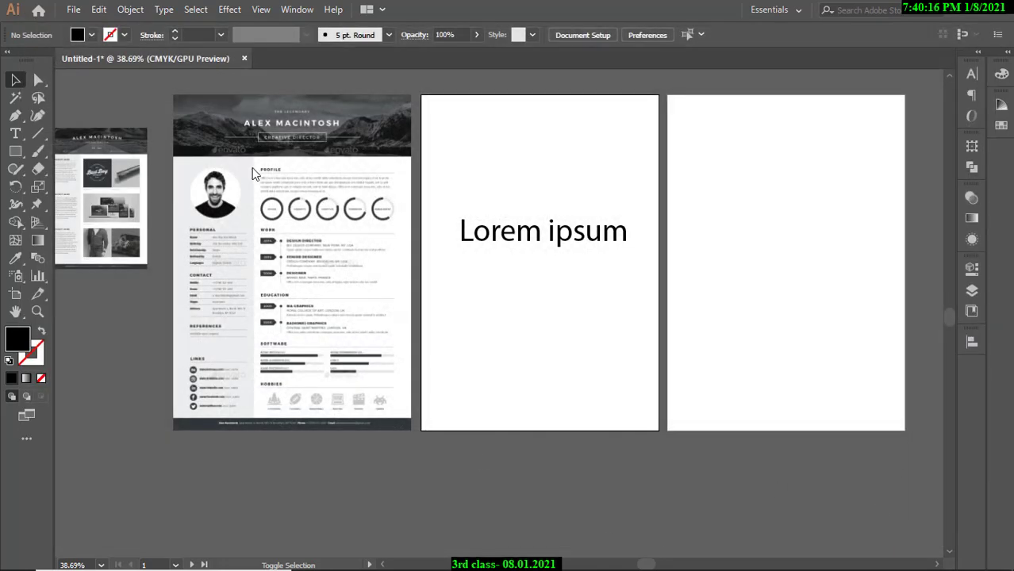
pyautogui.click(290, 223)
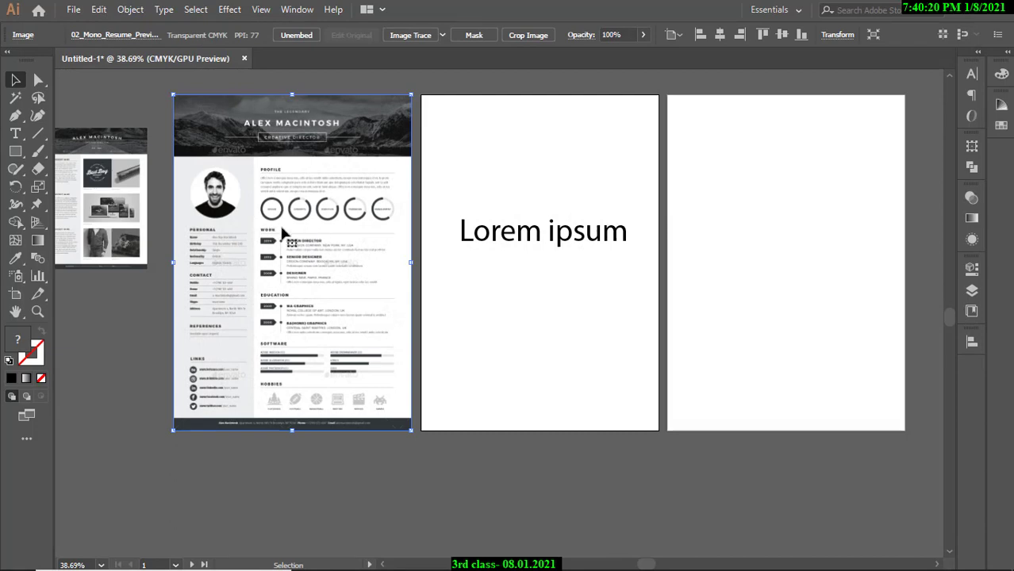
pyautogui.click(151, 97)
pyautogui.scroll(-1, 291, 211)
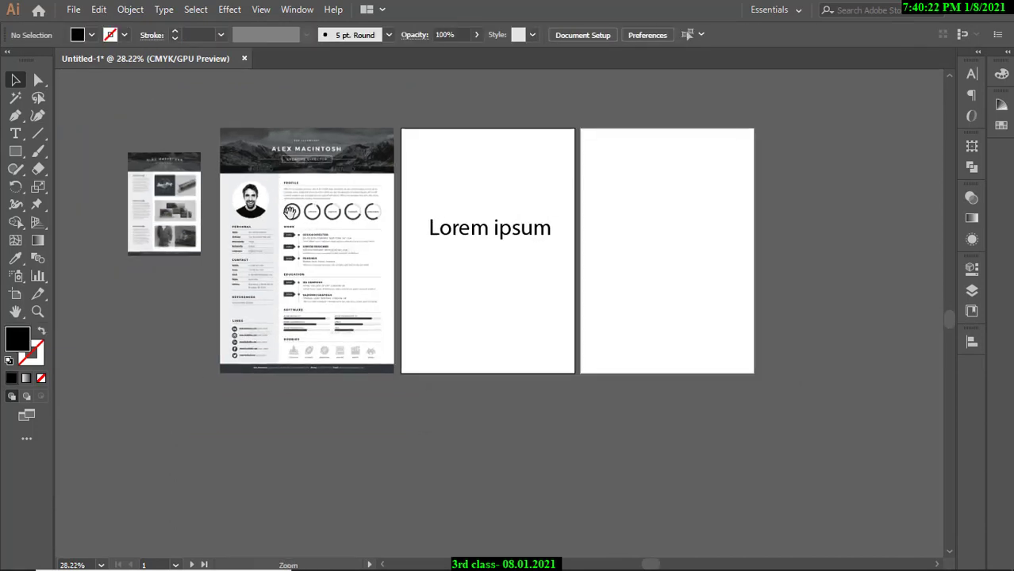
pyautogui.scroll(1, 291, 211)
# Bring the resume image in front of the text on the second artboard, then return it to the first.
pyautogui.moveTo(343, 233); pyautogui.dragTo(585, 238)
pyautogui.rightClick(588, 264)
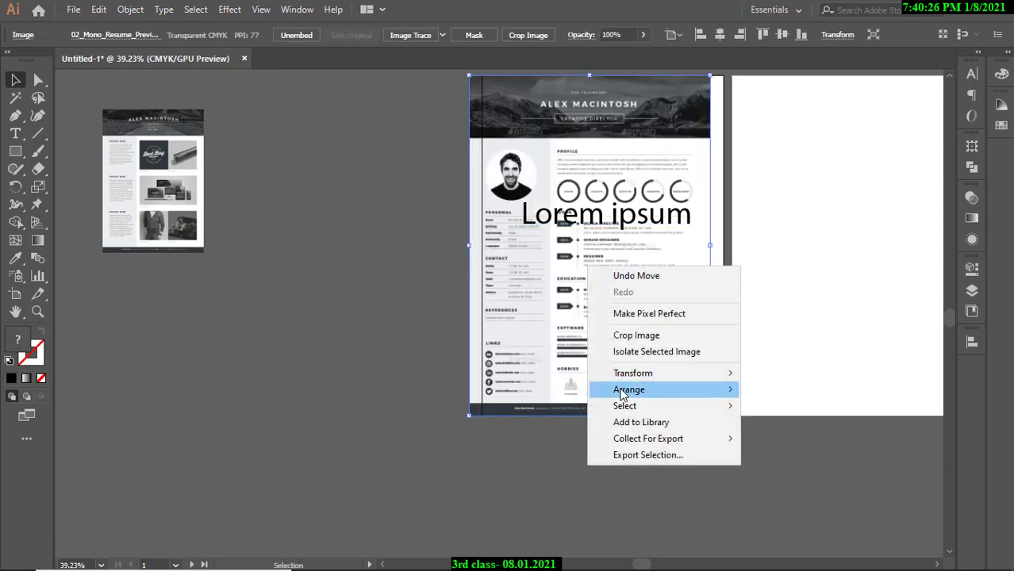
pyautogui.moveTo(623, 392)
pyautogui.click(766, 392)
pyautogui.click(445, 279)
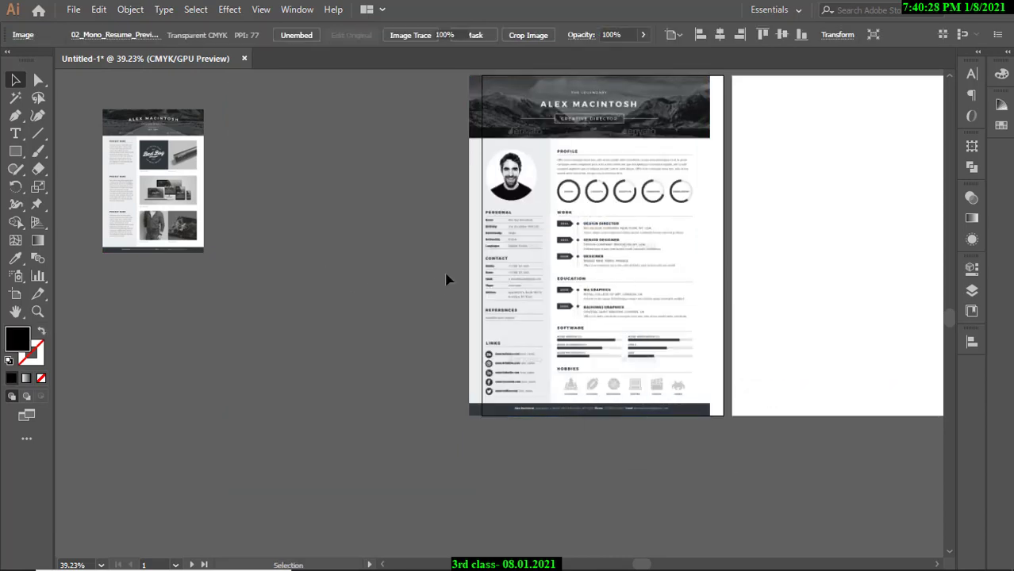
pyautogui.scroll(1, 591, 241)
pyautogui.scroll(-1, 541, 285)
pyautogui.moveTo(582, 276); pyautogui.dragTo(336, 282)
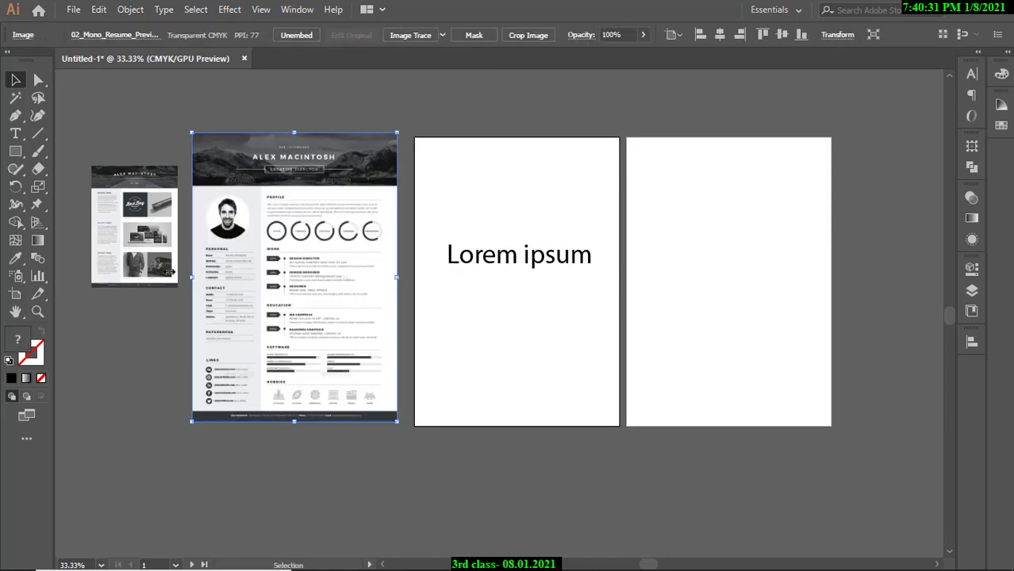
# Draw a rectangle on the middle artboard and fill it blue.
pyautogui.click(17, 153)
pyautogui.moveTo(427, 193); pyautogui.dragTo(607, 336)
pyautogui.click(91, 35)
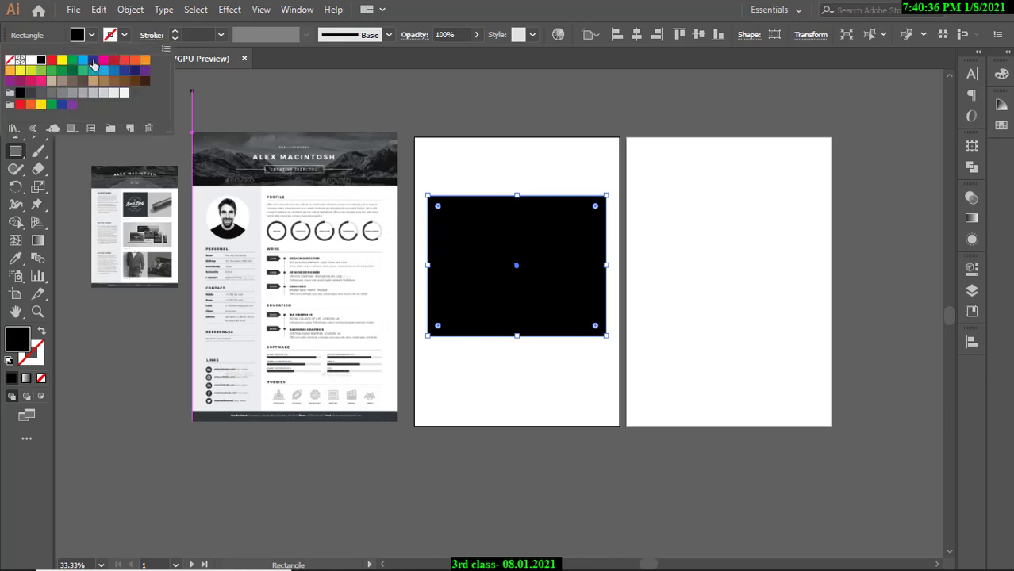
pyautogui.click(16, 77)
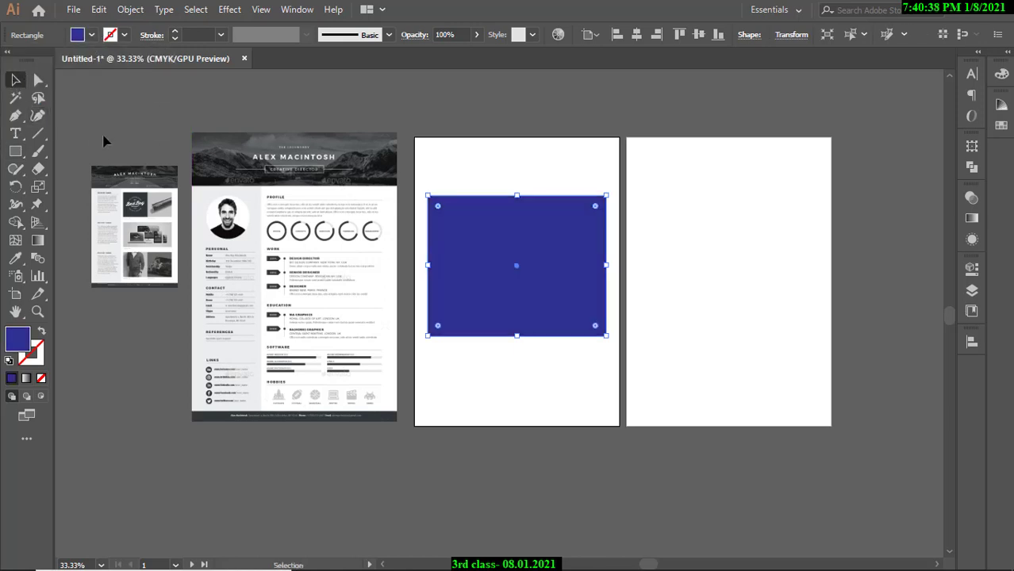
pyautogui.click(106, 142)
# Bring the resume in front of the blue rectangle, return it left, and move the rectangle to the third artboard.
pyautogui.moveTo(261, 249); pyautogui.dragTo(482, 252)
pyautogui.rightClick(482, 250)
pyautogui.moveTo(523, 374)
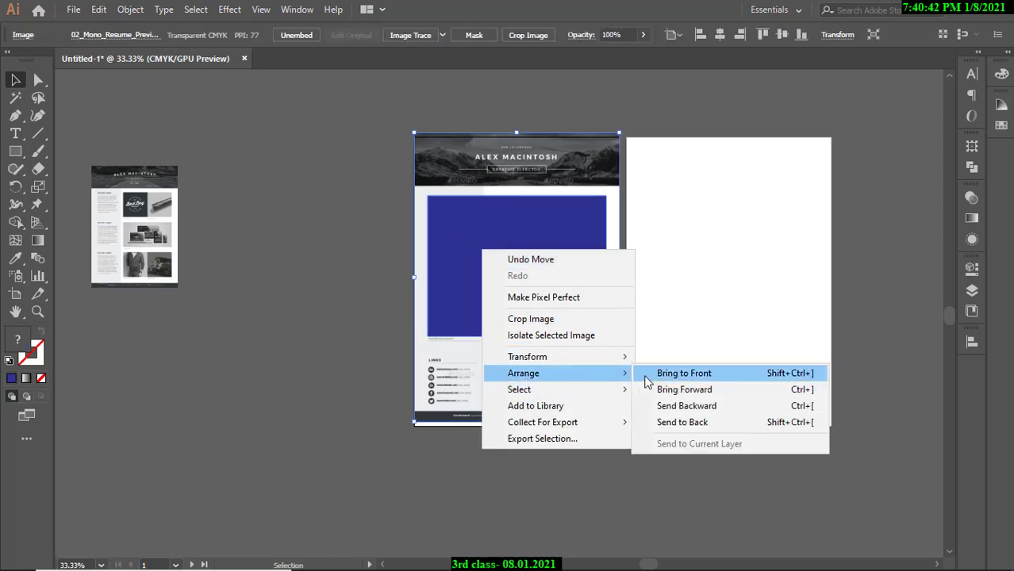
pyautogui.click(658, 372)
pyautogui.click(344, 151)
pyautogui.moveTo(501, 218); pyautogui.dragTo(562, 233)
pyautogui.moveTo(562, 232); pyautogui.dragTo(539, 221)
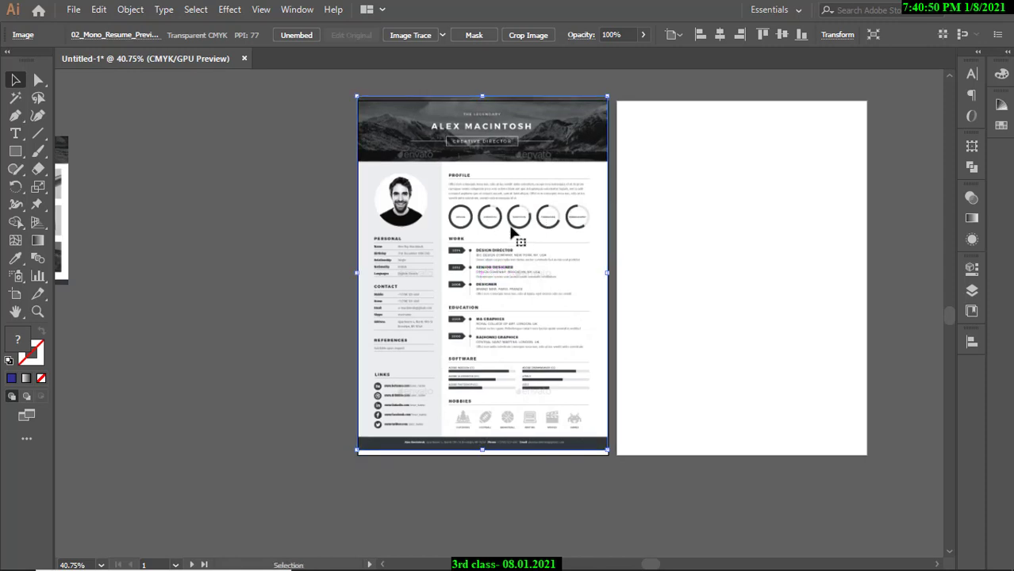
pyautogui.moveTo(530, 232); pyautogui.dragTo(259, 236)
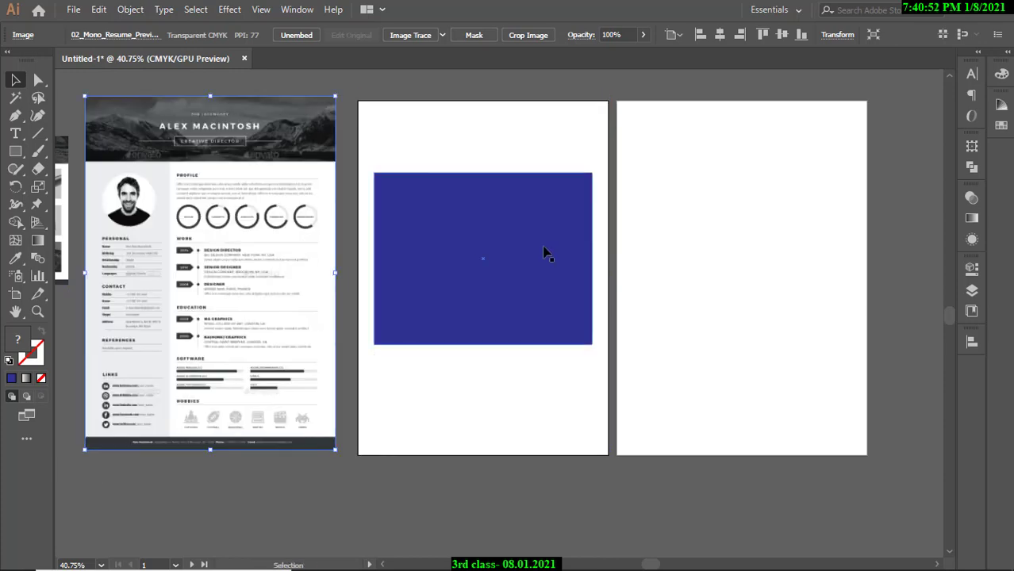
pyautogui.moveTo(544, 249); pyautogui.dragTo(831, 249)
pyautogui.click(533, 252)
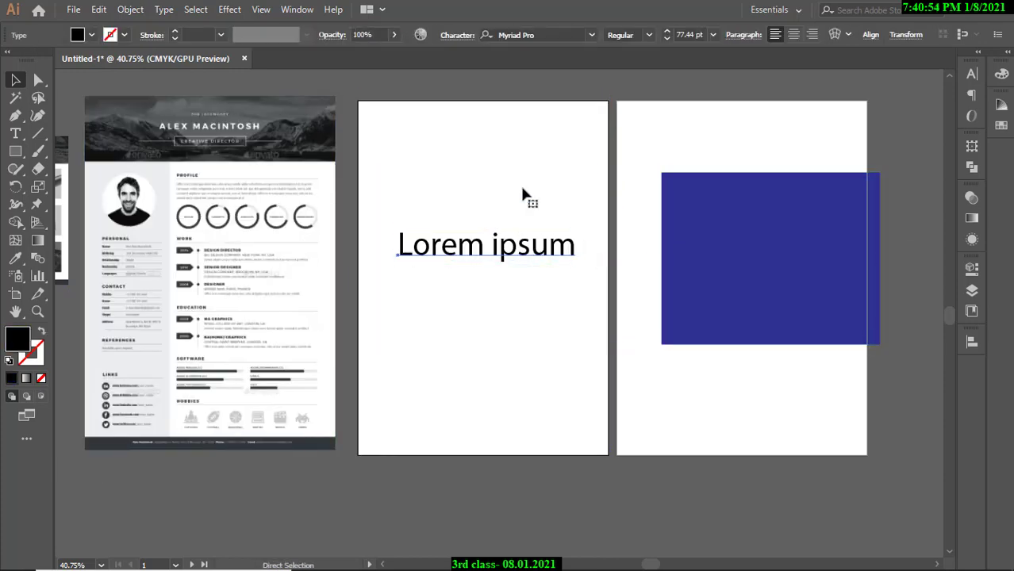
# Export the Lorem ipsum artboard as a transparent PNG-24, Untitled-1.png, to Documents.
pyautogui.hotkey('ctrl', 'alt', 'shift', 's')
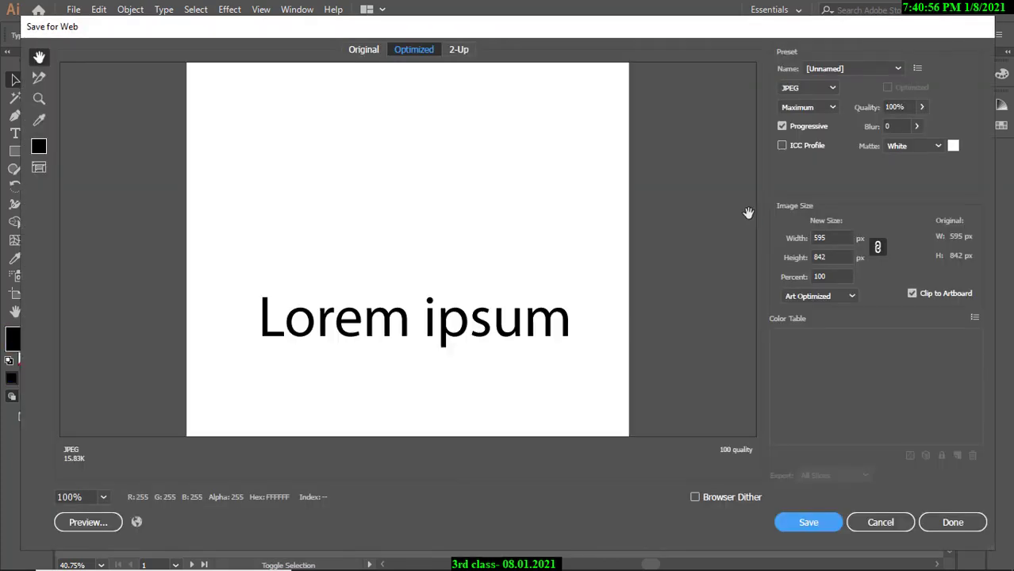
pyautogui.click(821, 89)
pyautogui.click(803, 136)
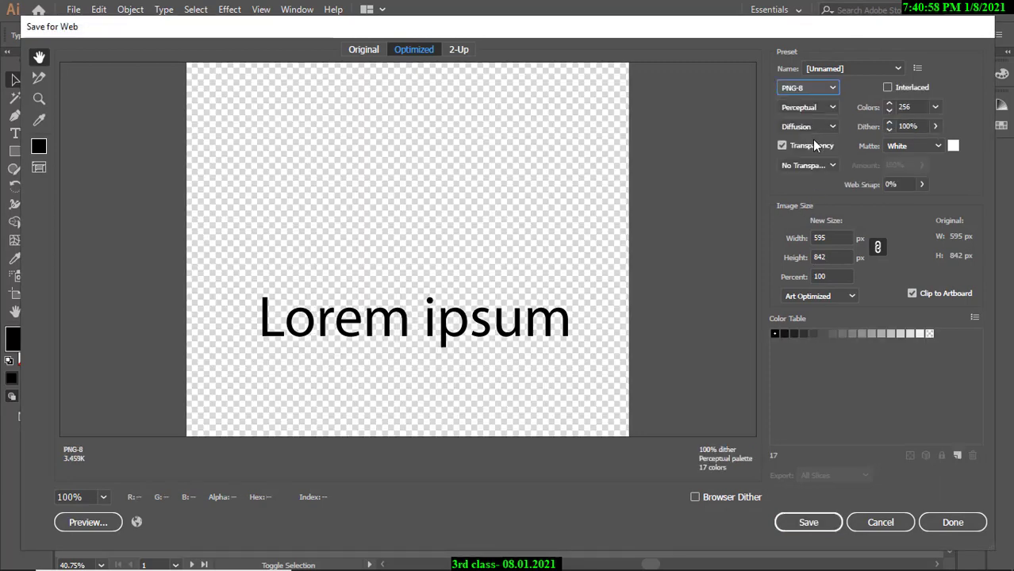
pyautogui.click(808, 87)
pyautogui.click(817, 152)
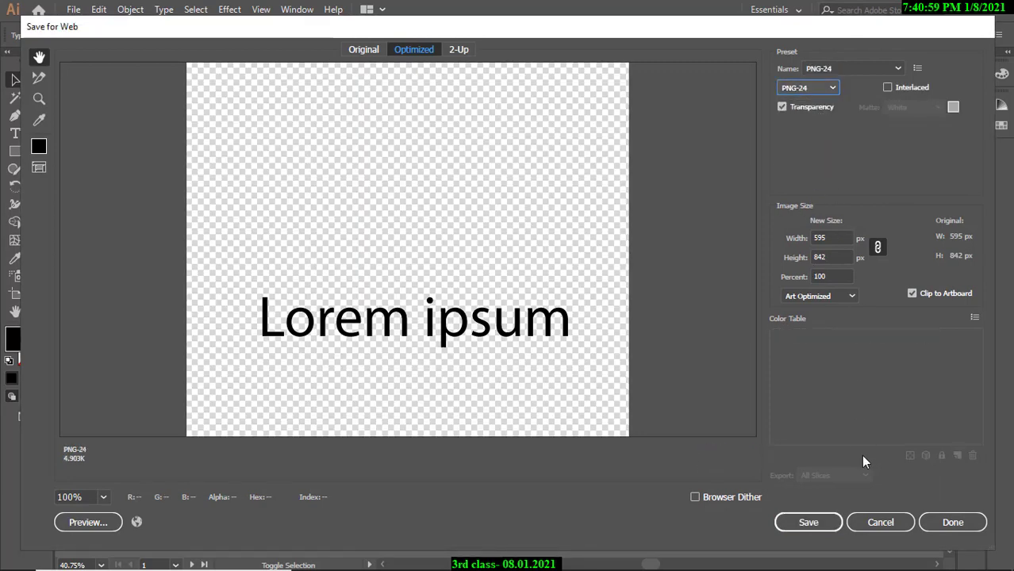
pyautogui.click(826, 524)
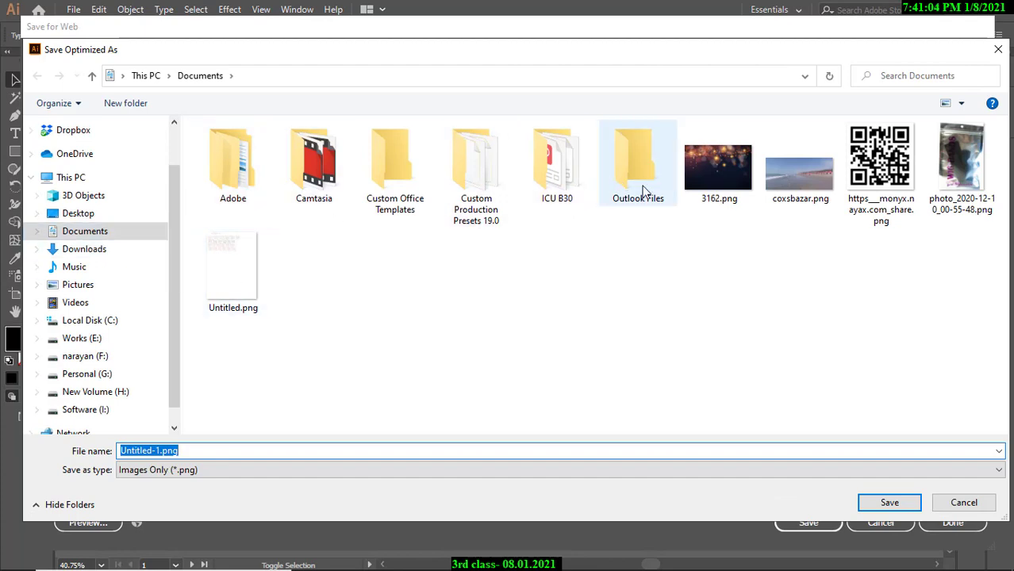
pyautogui.click(873, 504)
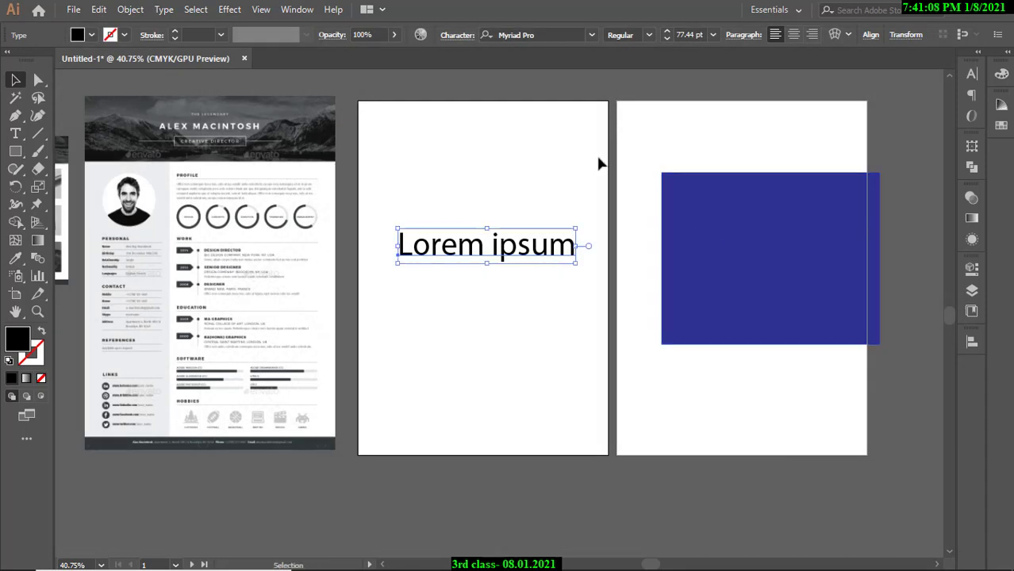
# Load Untitled-1.png from the Documents folder with File > Place as a linked image.
pyautogui.click(73, 9)
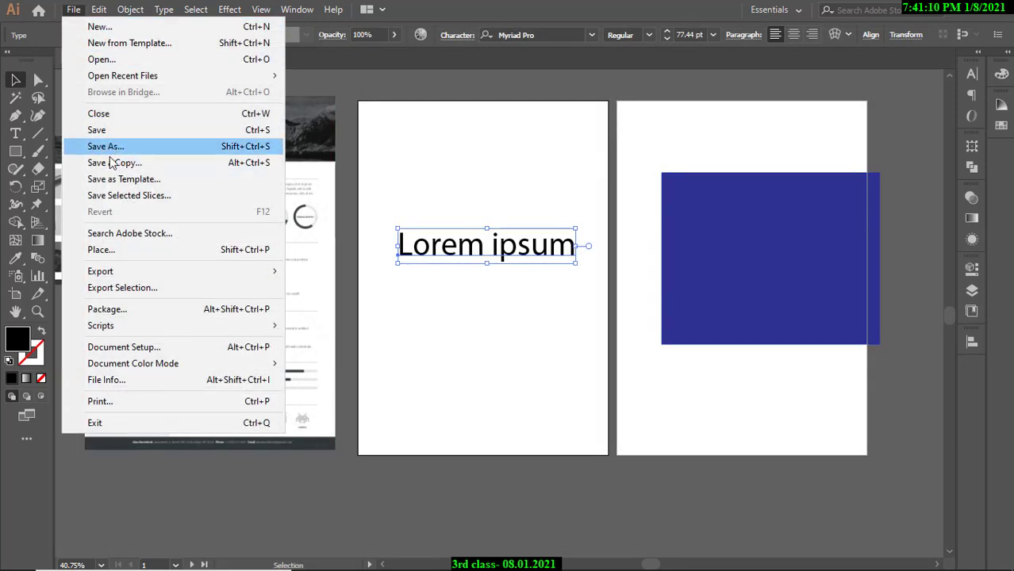
pyautogui.click(109, 252)
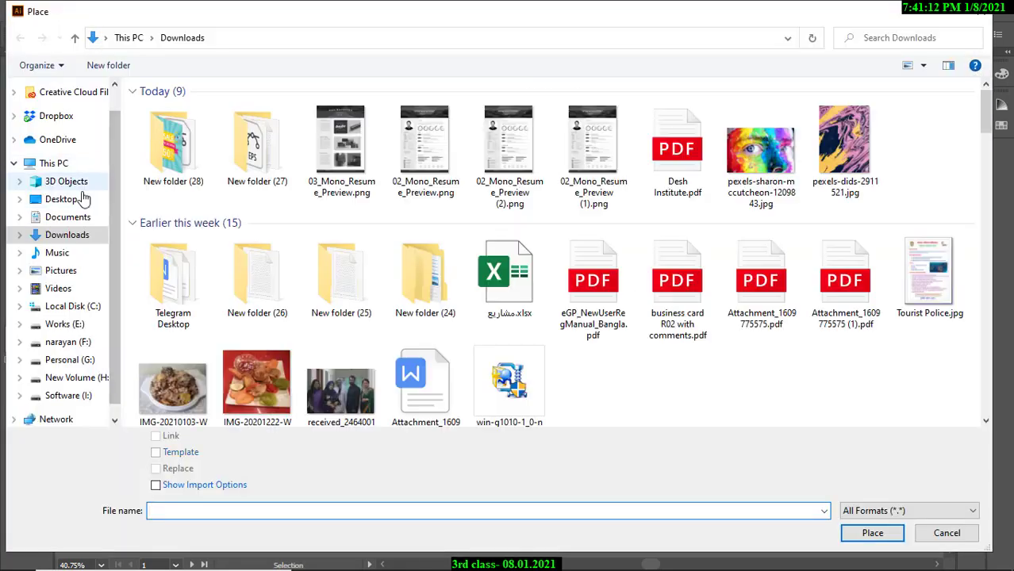
pyautogui.click(76, 219)
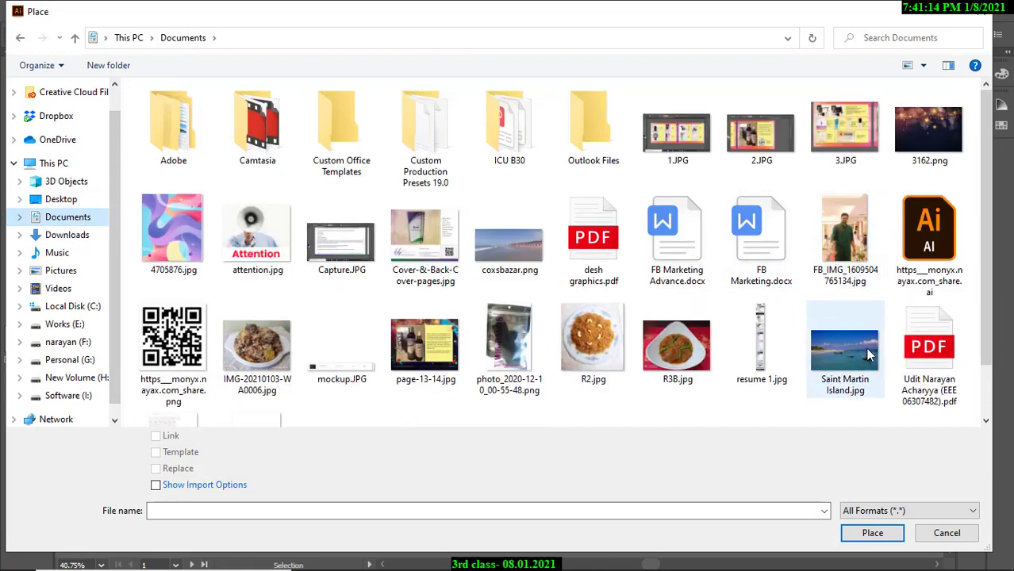
pyautogui.scroll(-1, 293, 378)
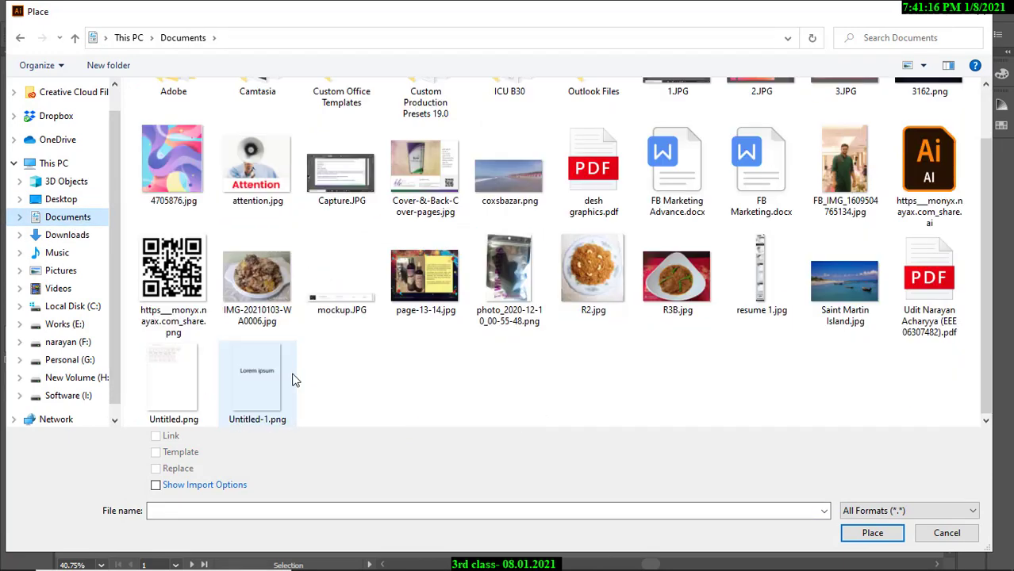
pyautogui.click(269, 383)
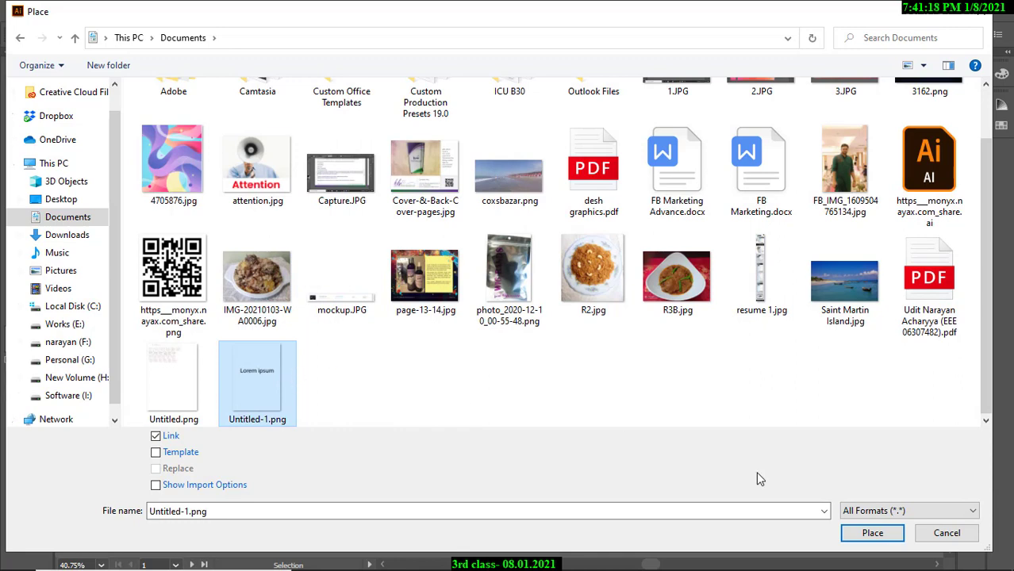
pyautogui.click(871, 532)
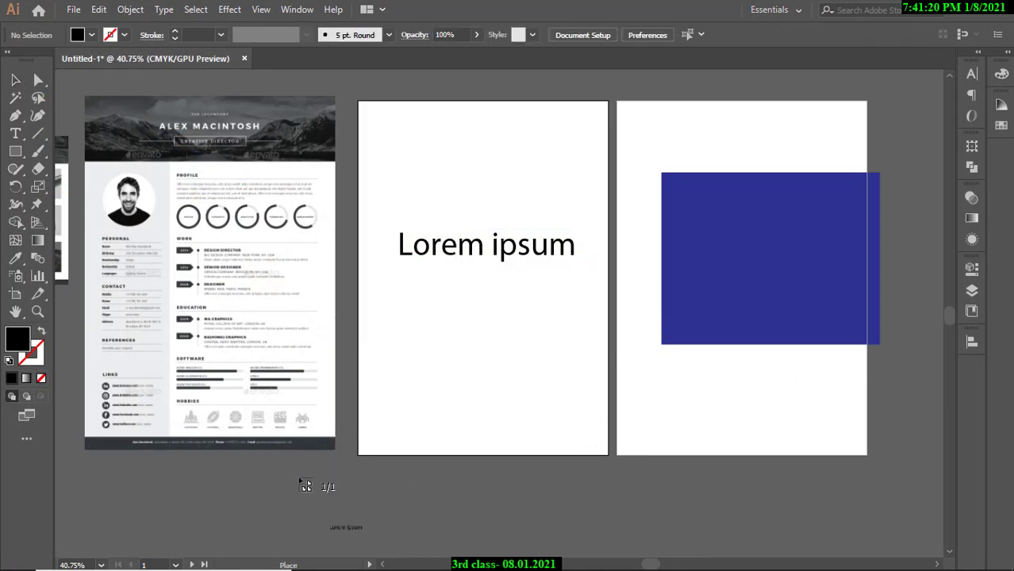
# Place Untitled-1.png, move the text above the artboards, and enlarge the image over the blue rectangle.
pyautogui.moveTo(295, 474); pyautogui.dragTo(389, 530)
pyautogui.click(418, 511)
pyautogui.keyDown('ctrl'); pyautogui.moveTo(496, 496); pyautogui.dragTo(434, 460); pyautogui.keyUp('ctrl')
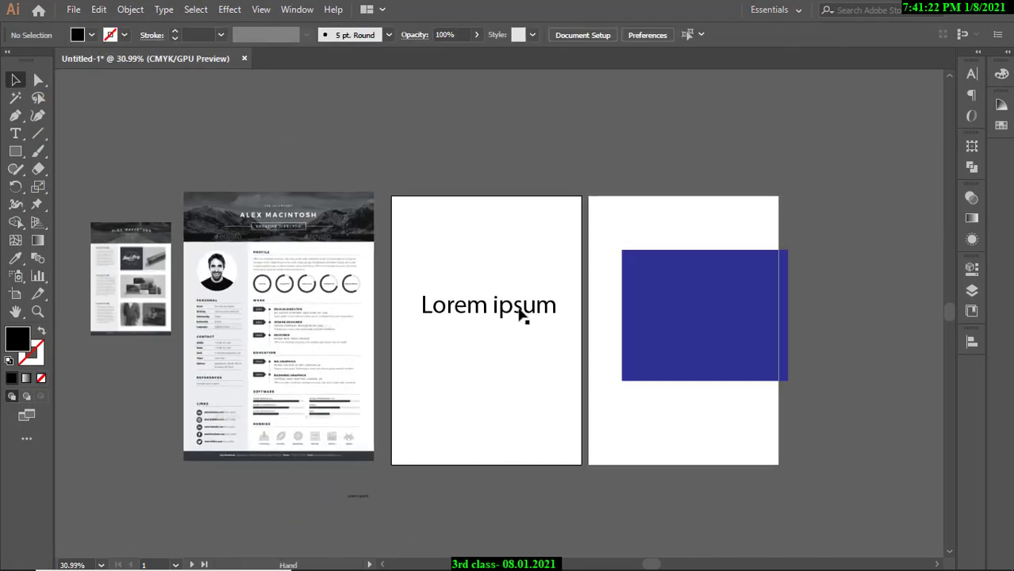
pyautogui.moveTo(521, 314); pyautogui.dragTo(493, 136)
pyautogui.moveTo(707, 309); pyautogui.dragTo(494, 301)
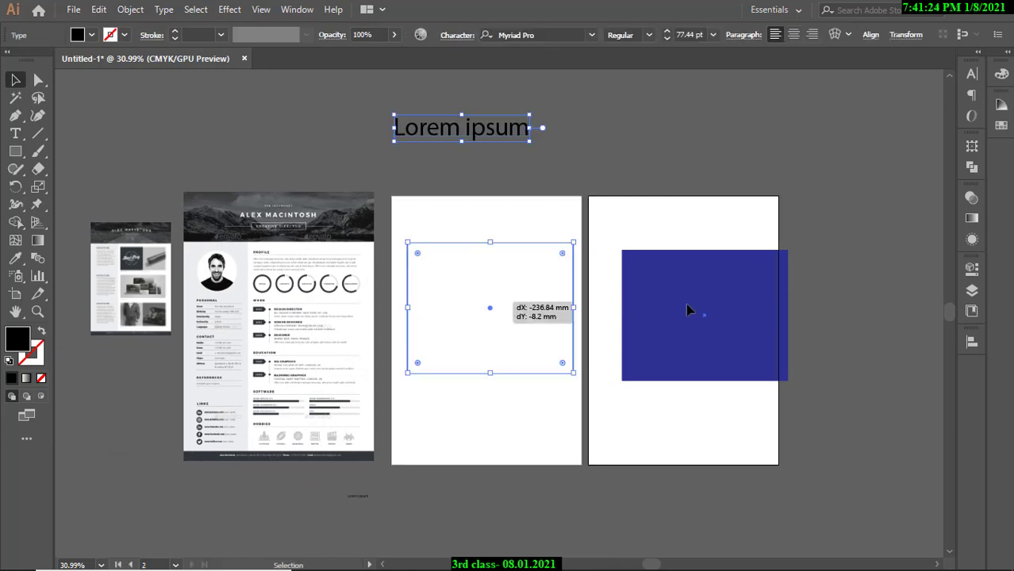
pyautogui.moveTo(357, 499); pyautogui.dragTo(641, 314)
pyautogui.moveTo(485, 317); pyautogui.dragTo(609, 246)
pyautogui.moveTo(502, 227); pyautogui.dragTo(493, 259)
pyautogui.scroll(1, 535, 106)
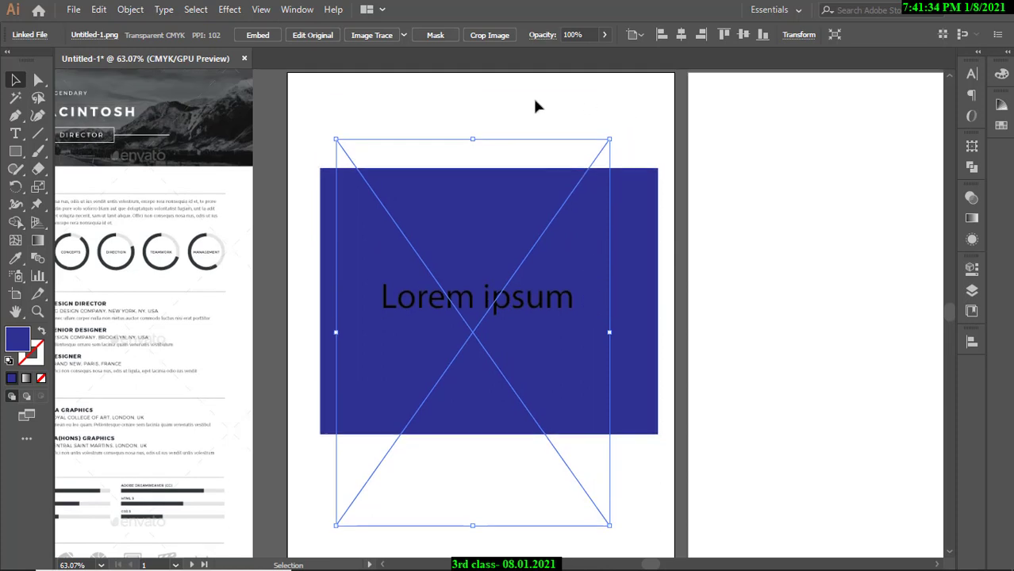
pyautogui.scroll(-1, 315, 307)
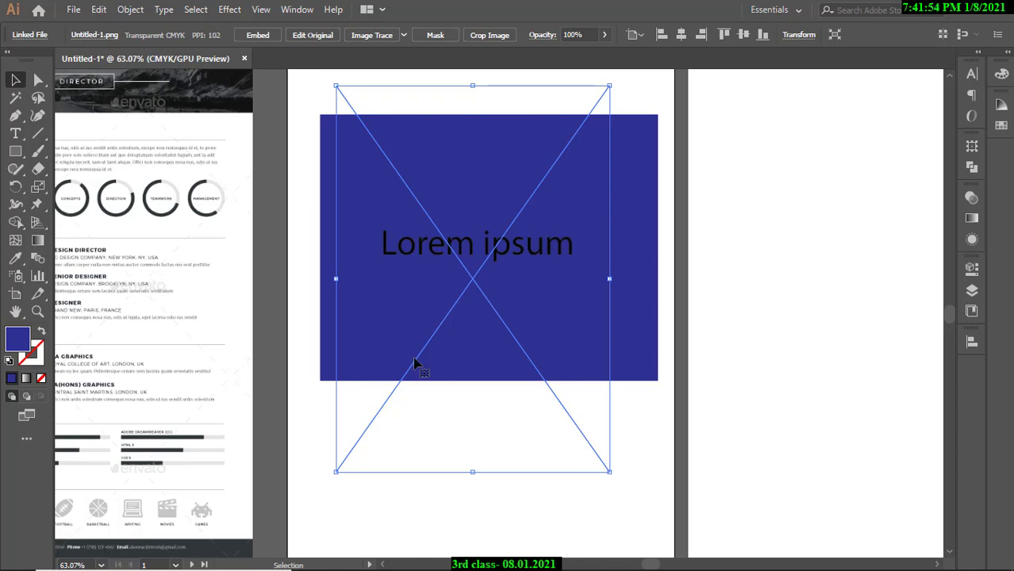
# Cover the middle artboard with the résumé image and move the Lorem ipsum image to the left pasteboard.
pyautogui.click(754, 260)
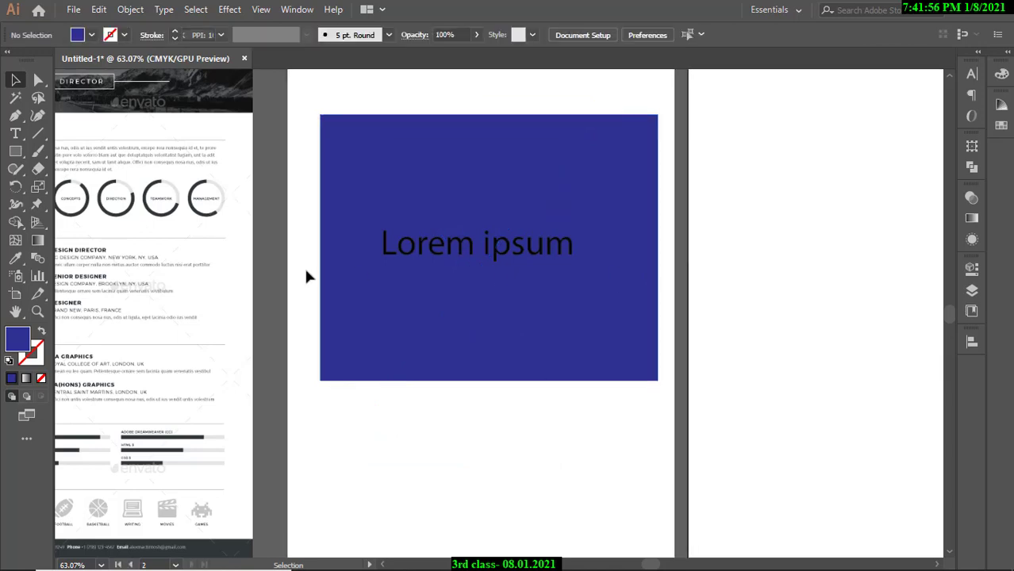
pyautogui.moveTo(166, 263); pyautogui.dragTo(565, 269)
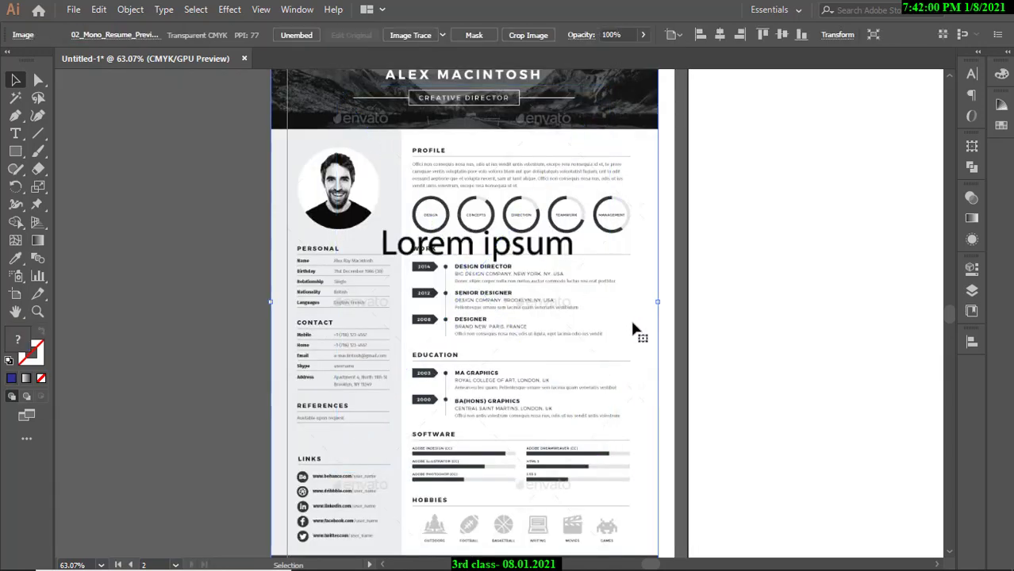
pyautogui.moveTo(631, 318); pyautogui.dragTo(569, 167)
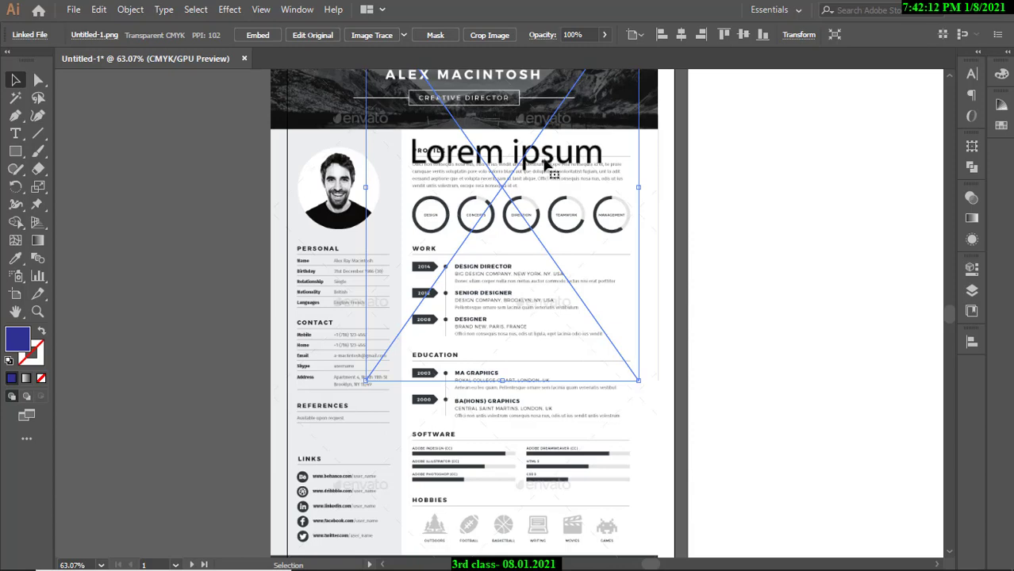
pyautogui.moveTo(545, 164); pyautogui.dragTo(158, 188)
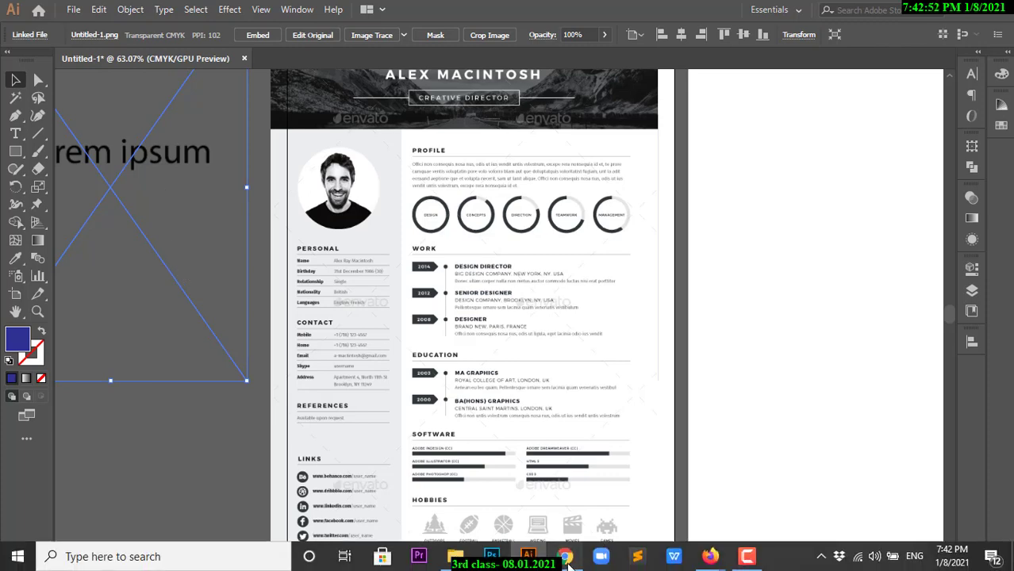
# In Chrome, search Google for 'GIF IMAGE' in a new tab.
pyautogui.click(565, 560)
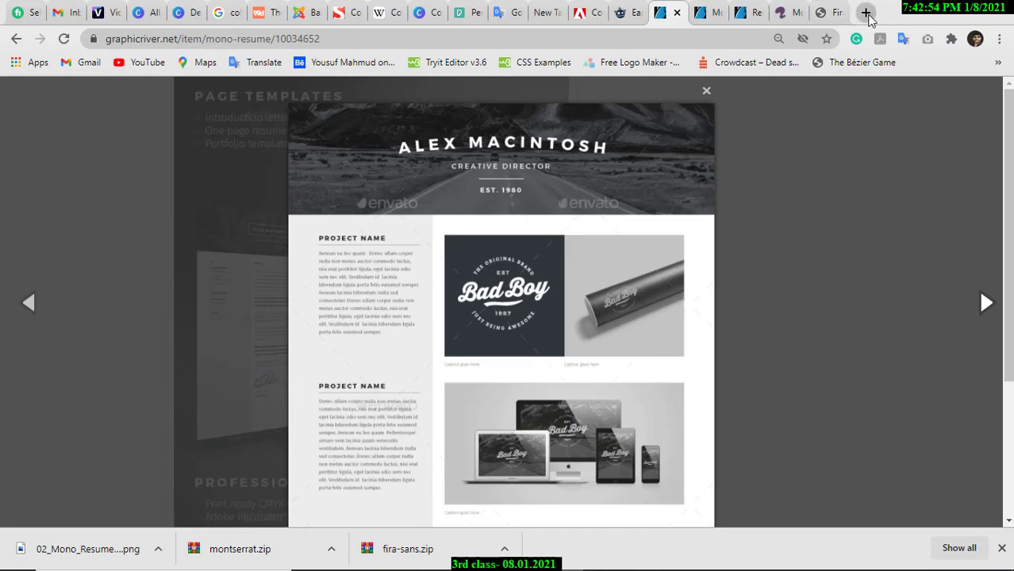
pyautogui.click(866, 12)
pyautogui.click(615, 37)
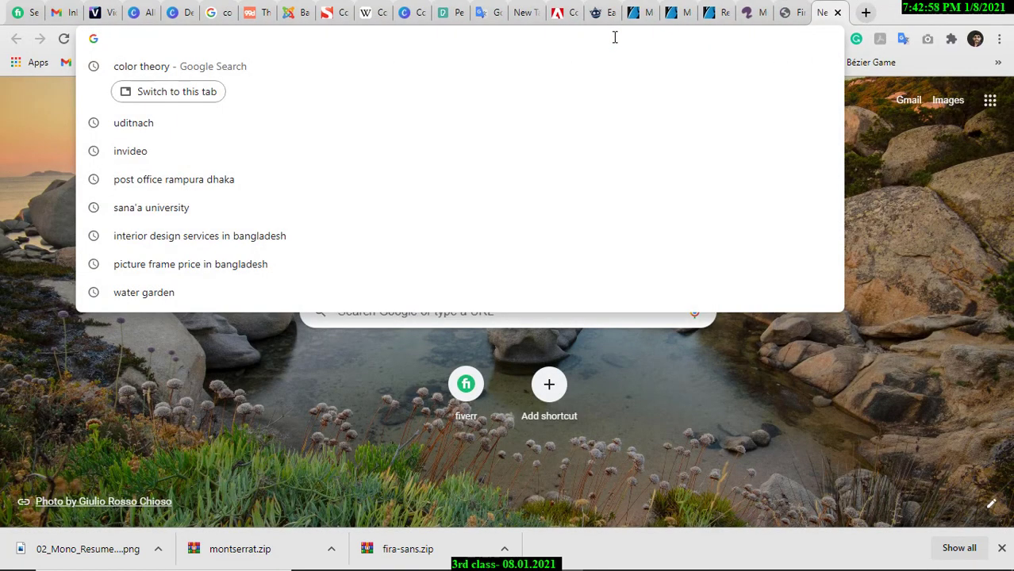
pyautogui.write('G')
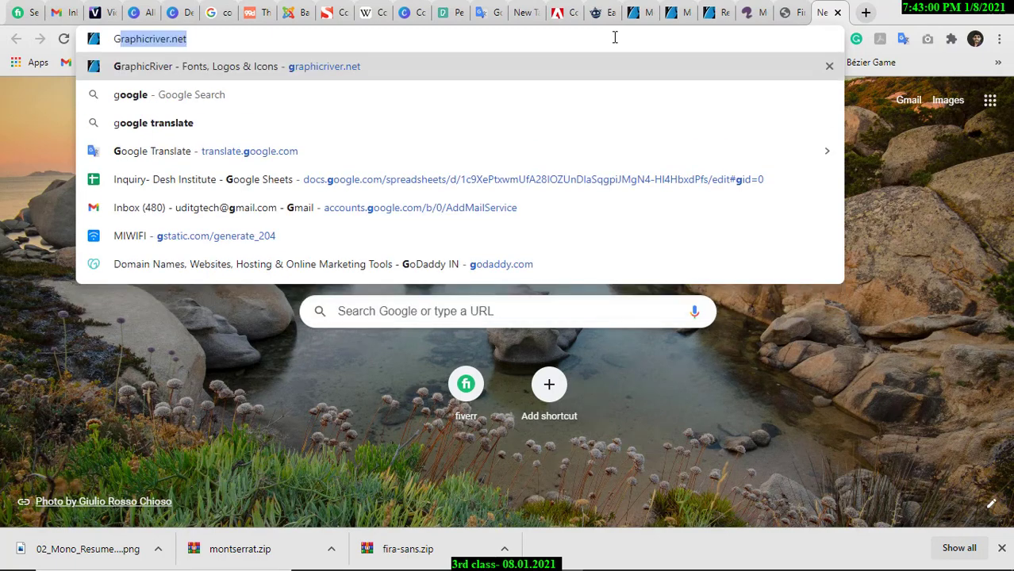
pyautogui.write('I')
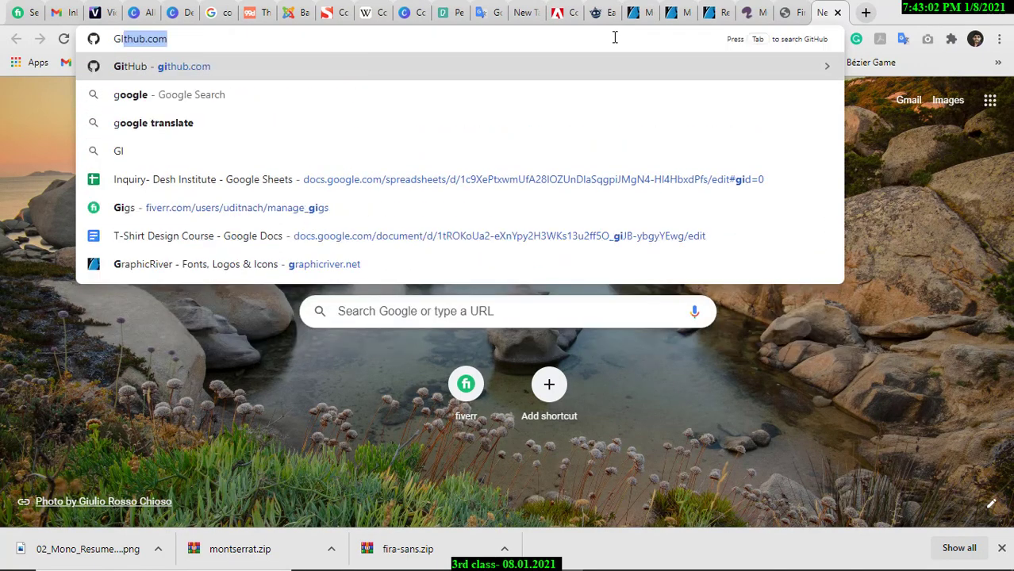
pyautogui.write('F IMAGE')
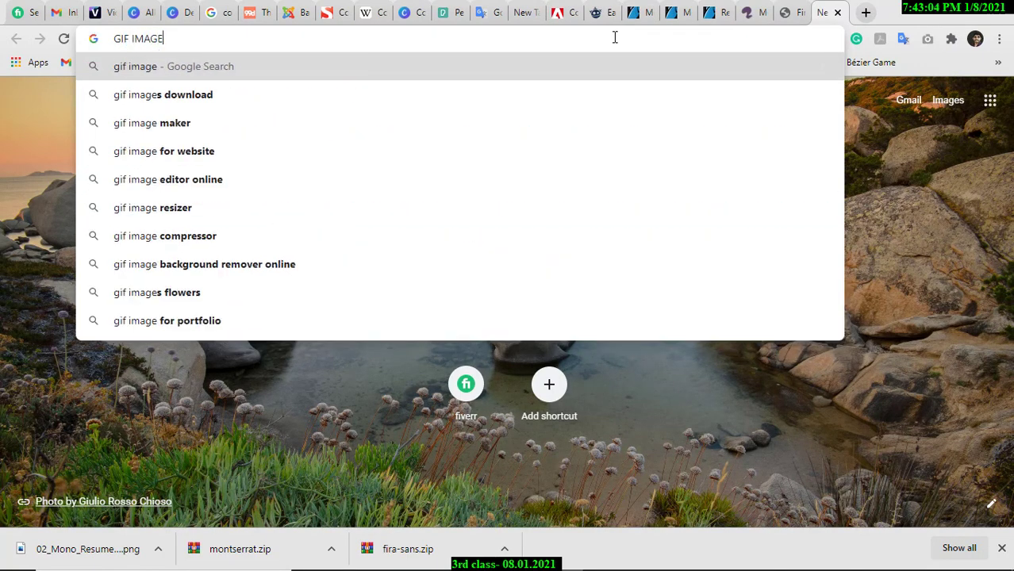
pyautogui.press('Return')
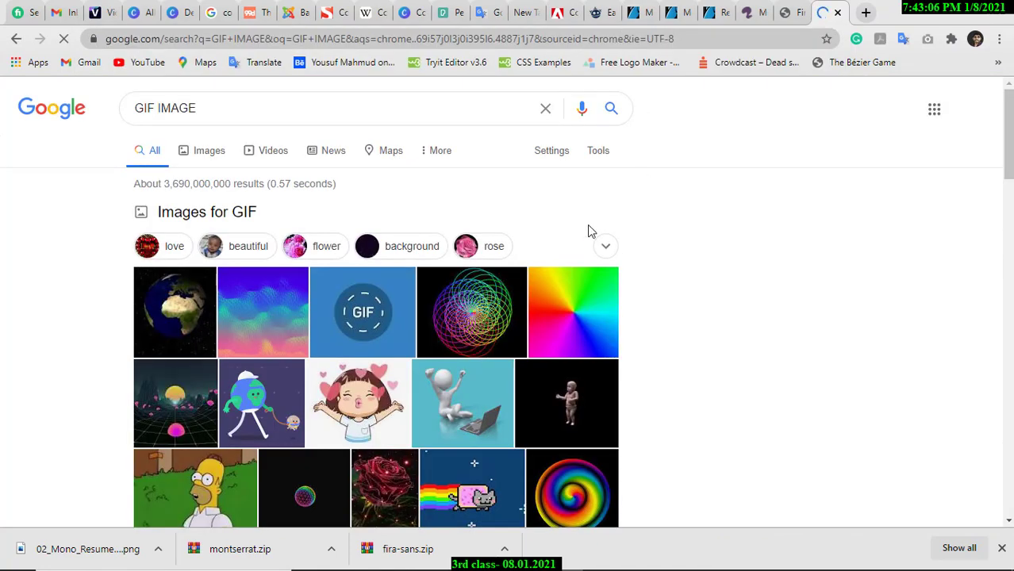
pyautogui.scroll(-2, 587, 230)
pyautogui.scroll(2, 421, 256)
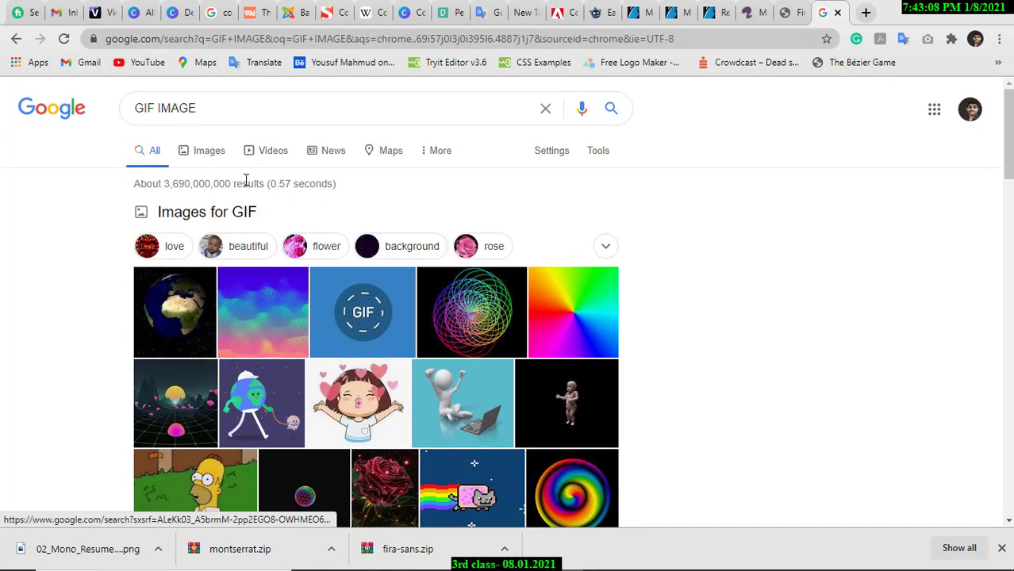
# Browse the Images results, previewing a blue GIF and a Singapore festival GIF, then return to Illustrator.
pyautogui.click(221, 155)
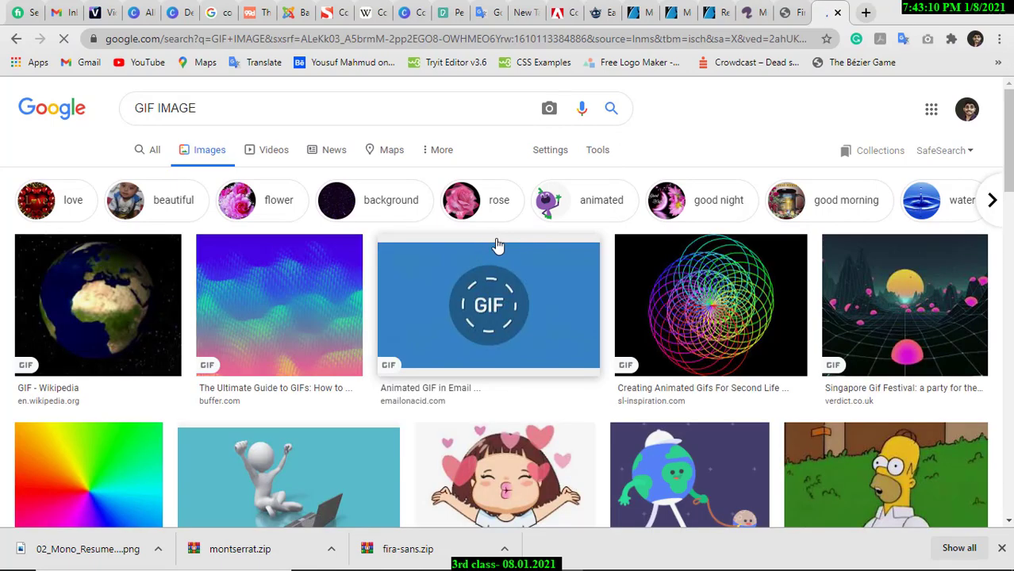
pyautogui.scroll(-1, 499, 250)
pyautogui.click(518, 265)
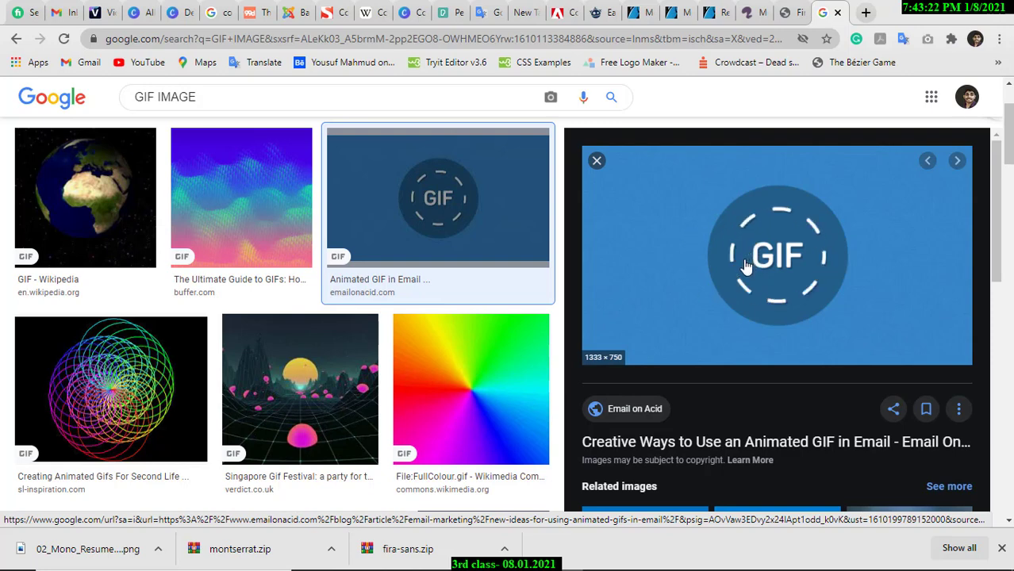
pyautogui.click(323, 399)
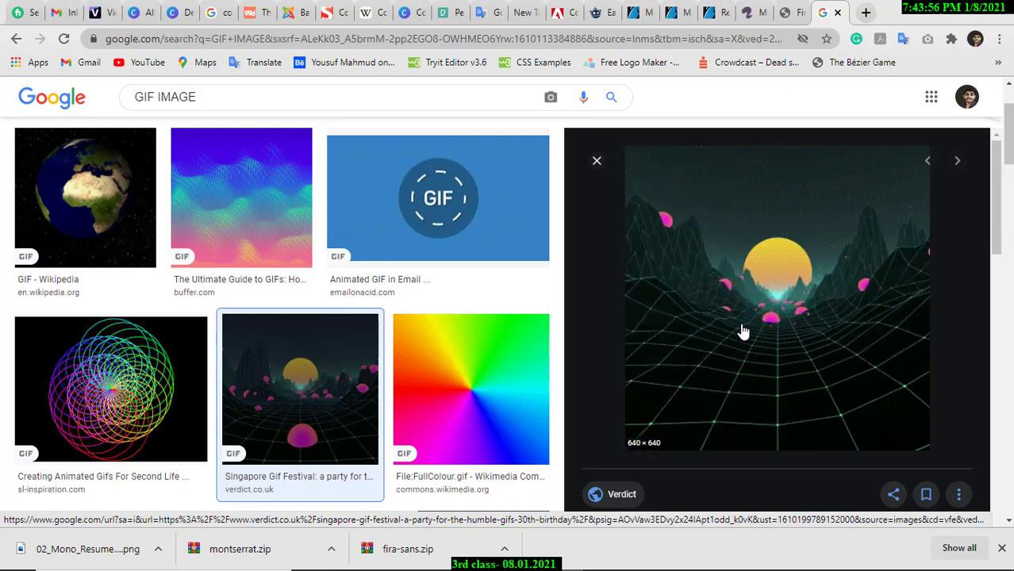
pyautogui.click(597, 162)
pyautogui.scroll(2, 514, 421)
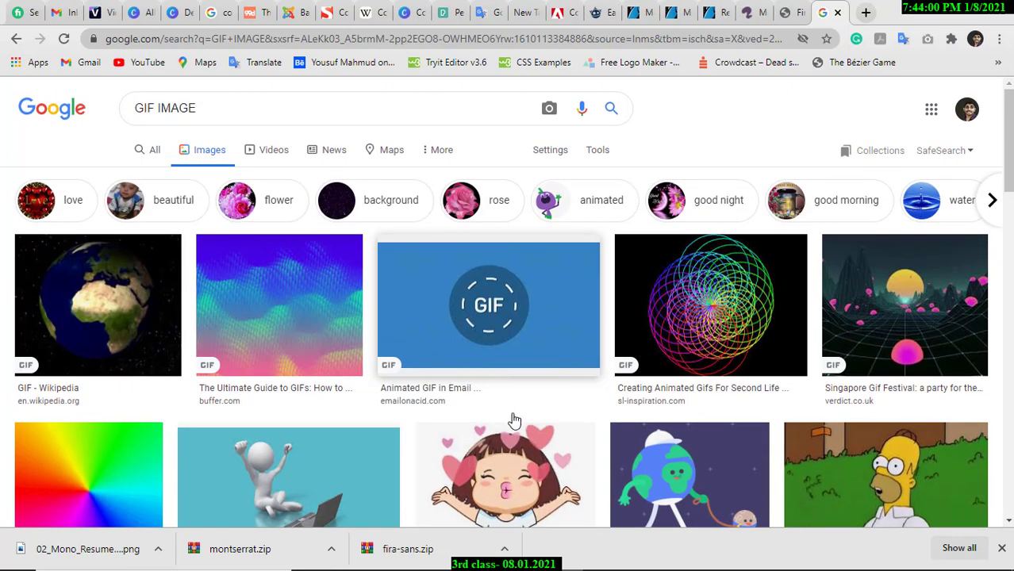
pyautogui.click(527, 556)
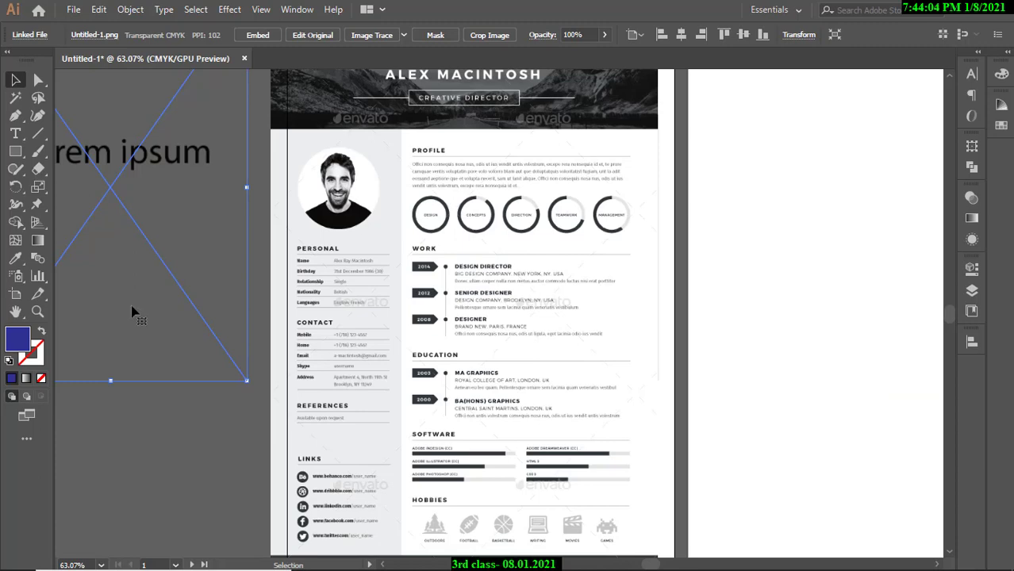
# Delete the Lorem ipsum image and the blue rectangle, moving the résumé image onto the middle artboard.
pyautogui.moveTo(228, 296); pyautogui.dragTo(204, 304)
pyautogui.moveTo(205, 304); pyautogui.dragTo(342, 308)
pyautogui.moveTo(274, 278)
pyautogui.mouseDown()
pyautogui.moveTo(333, 295)
pyautogui.moveTo(291, 282)
pyautogui.mouseUp()
pyautogui.moveTo(290, 282); pyautogui.dragTo(410, 270)
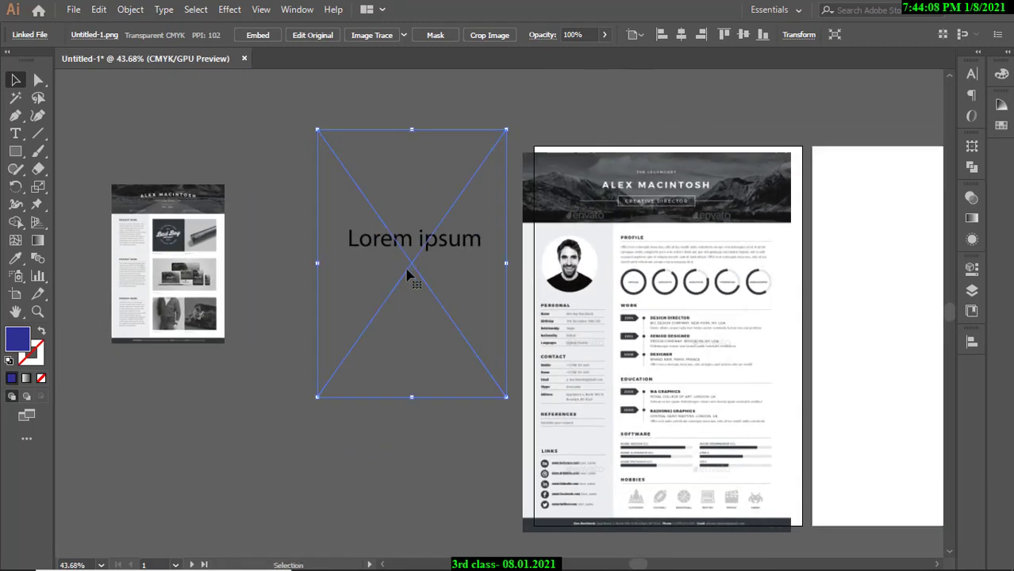
pyautogui.press('Delete')
pyautogui.moveTo(663, 262); pyautogui.dragTo(393, 256)
pyautogui.click(603, 274)
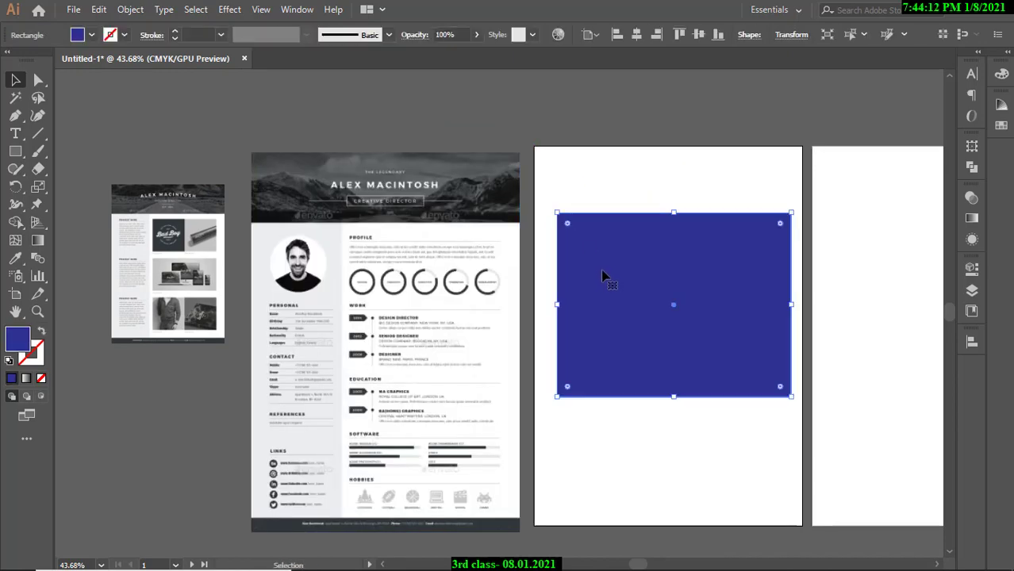
pyautogui.press('Delete')
# Align the résumé image to the artboard top and reframe the view to show all artboards.
pyautogui.click(469, 284)
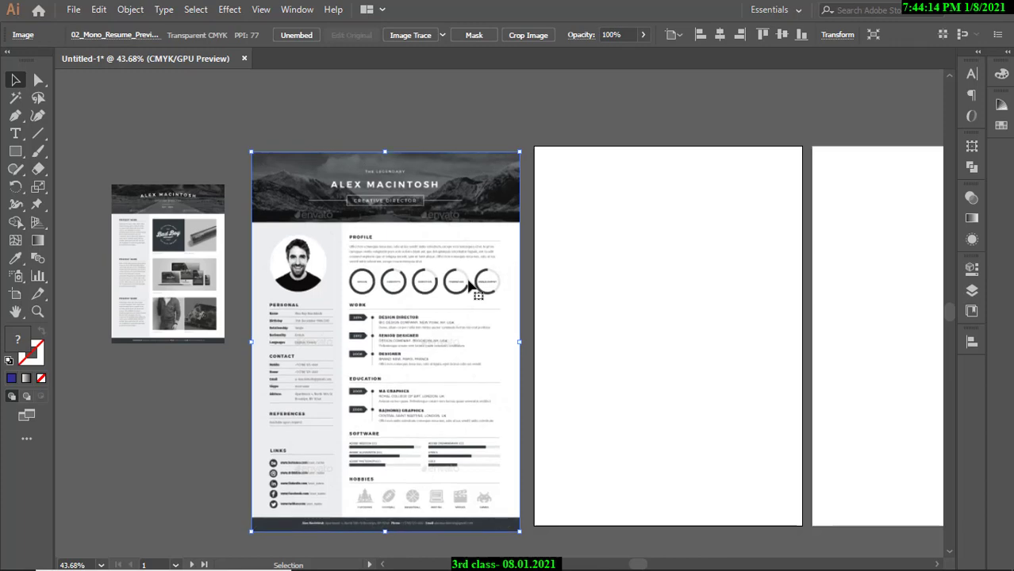
pyautogui.click(762, 36)
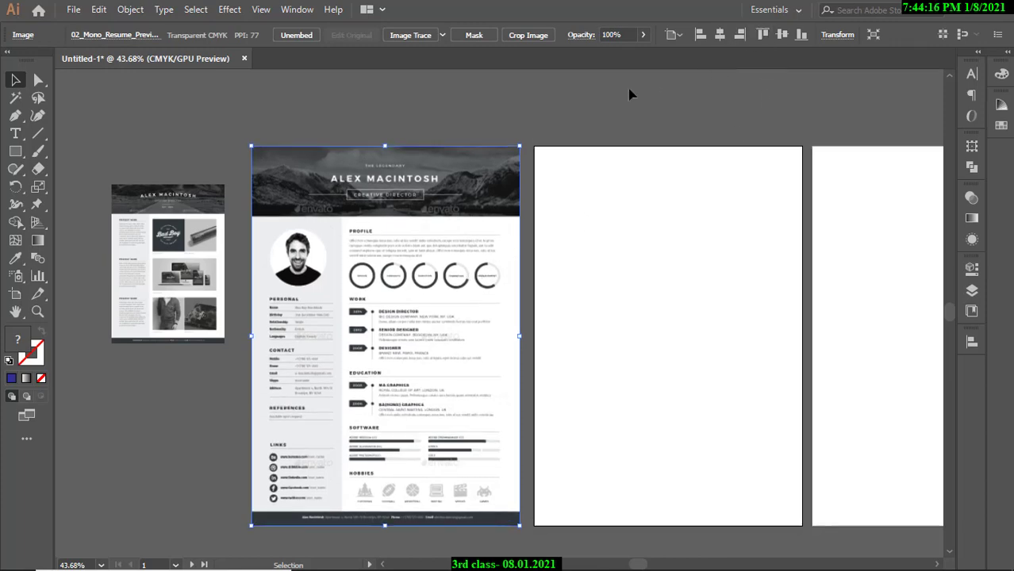
pyautogui.click(629, 92)
pyautogui.hotkey('ctrl', 'space')
pyautogui.moveTo(469, 236); pyautogui.dragTo(493, 242)
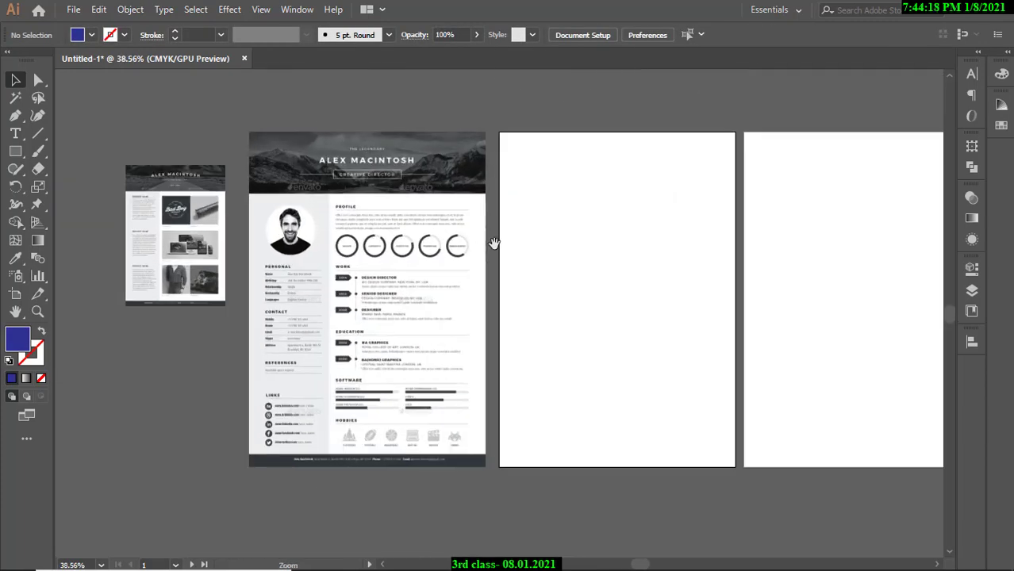
pyautogui.click(389, 225)
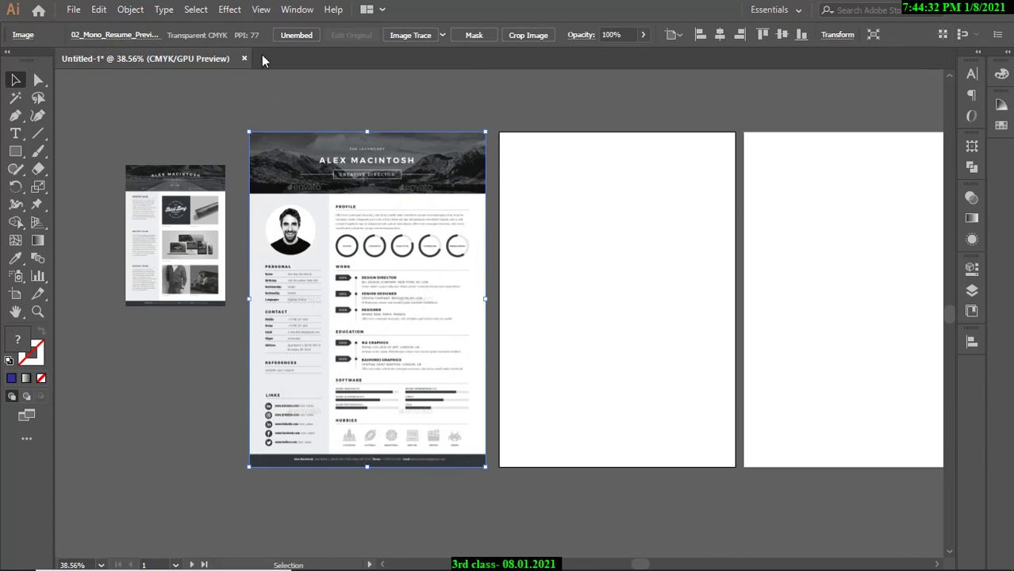
pyautogui.click(291, 14)
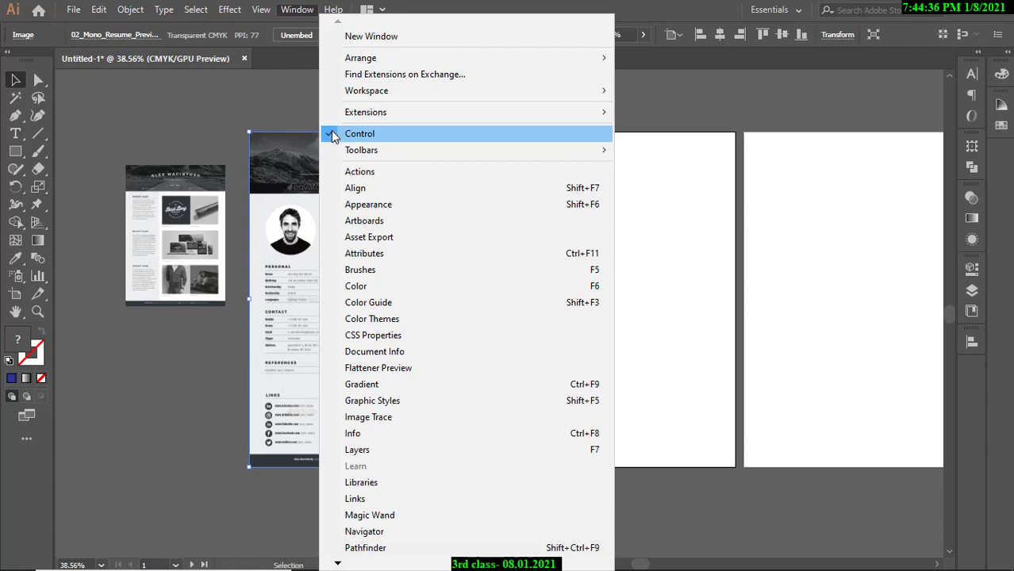
# Hide the Control panel by unchecking Window > Control.
pyautogui.click(333, 135)
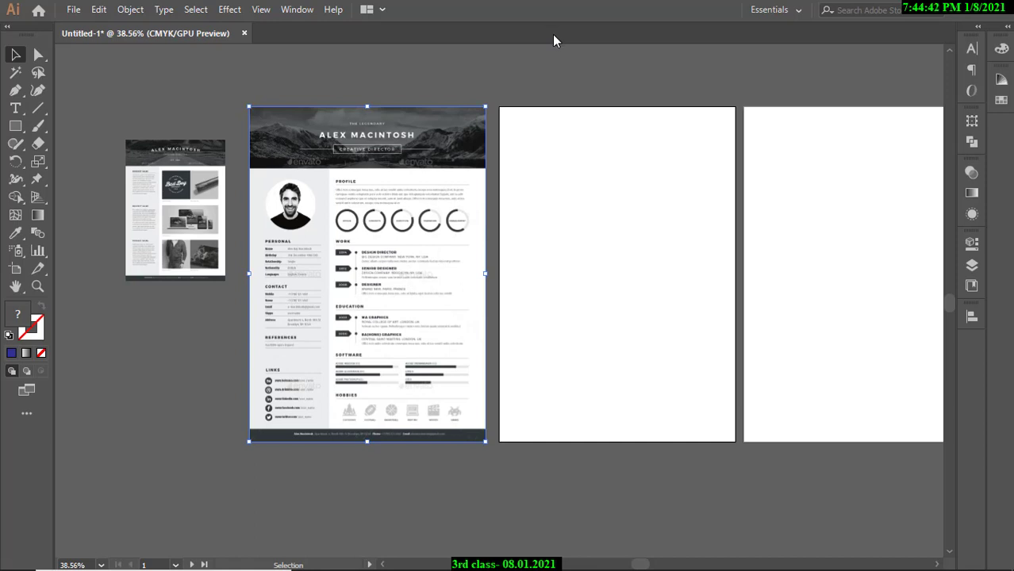
pyautogui.click(452, 65)
pyautogui.click(384, 207)
pyautogui.hotkey('ctrl', '2')
# Re-check Window > Control to show the Control panel again and close the menu.
pyautogui.click(297, 10)
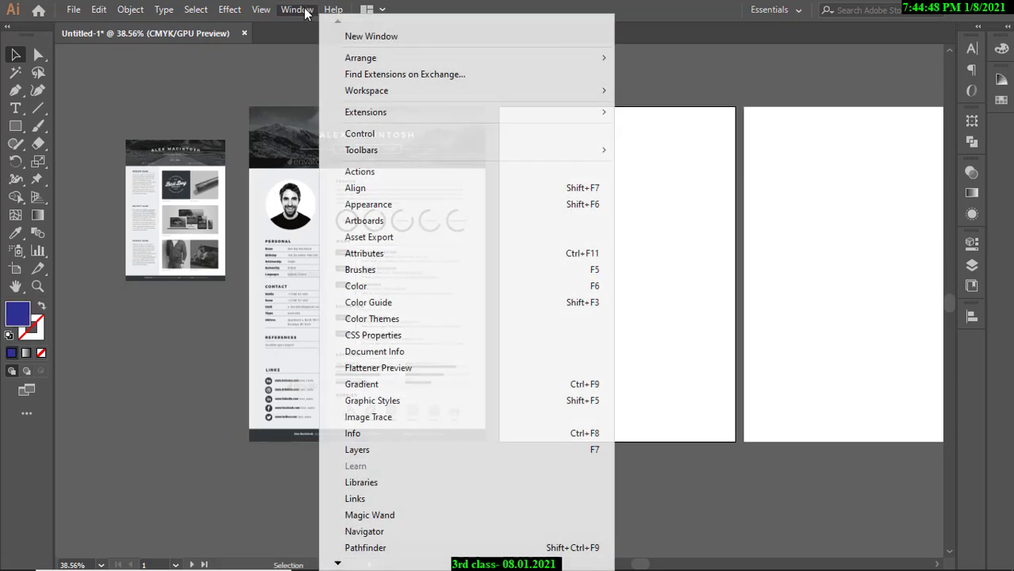
pyautogui.click(336, 136)
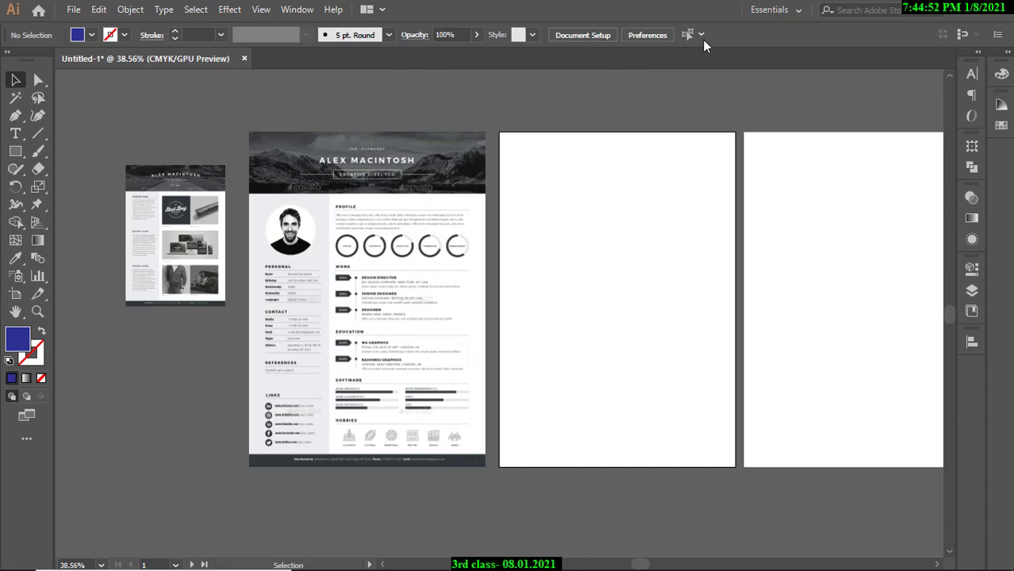
pyautogui.click(403, 247)
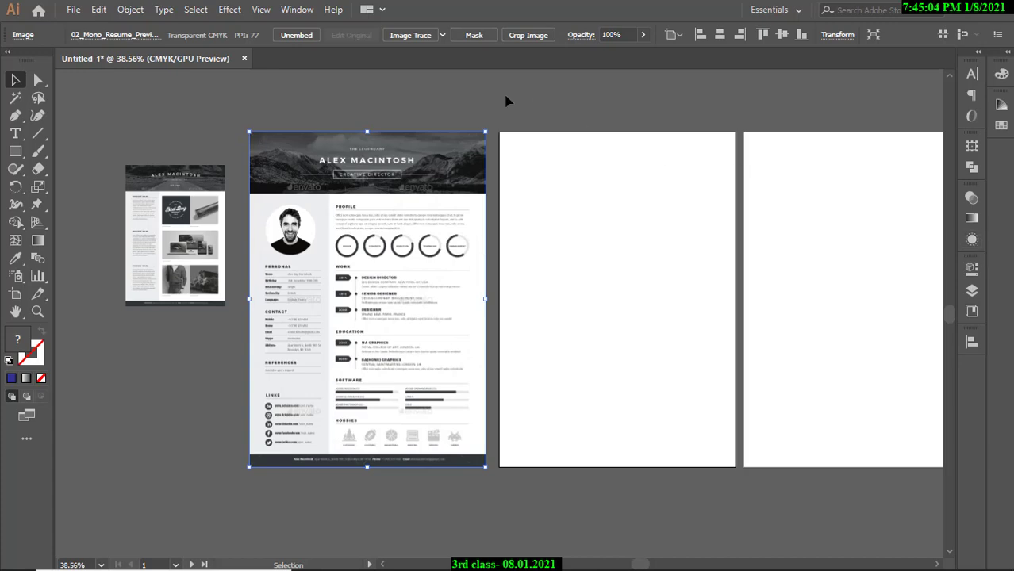
pyautogui.click(297, 10)
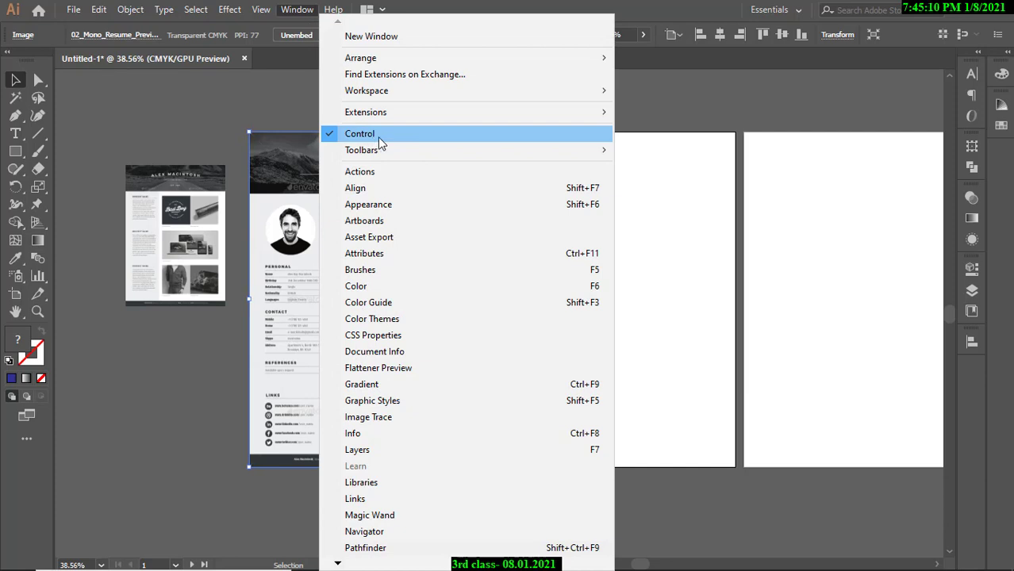
pyautogui.click(661, 103)
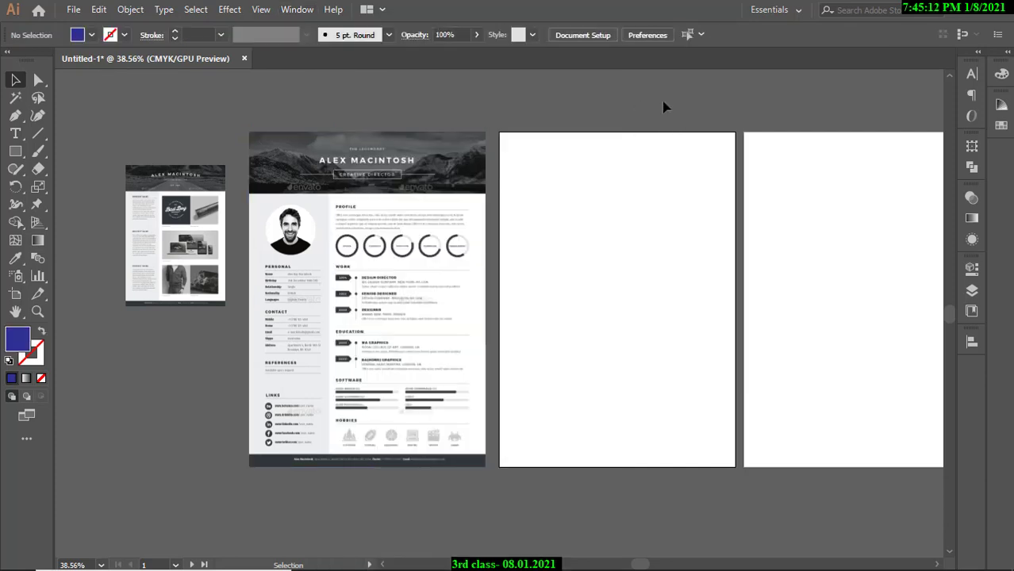
pyautogui.scroll(2, 508, 194)
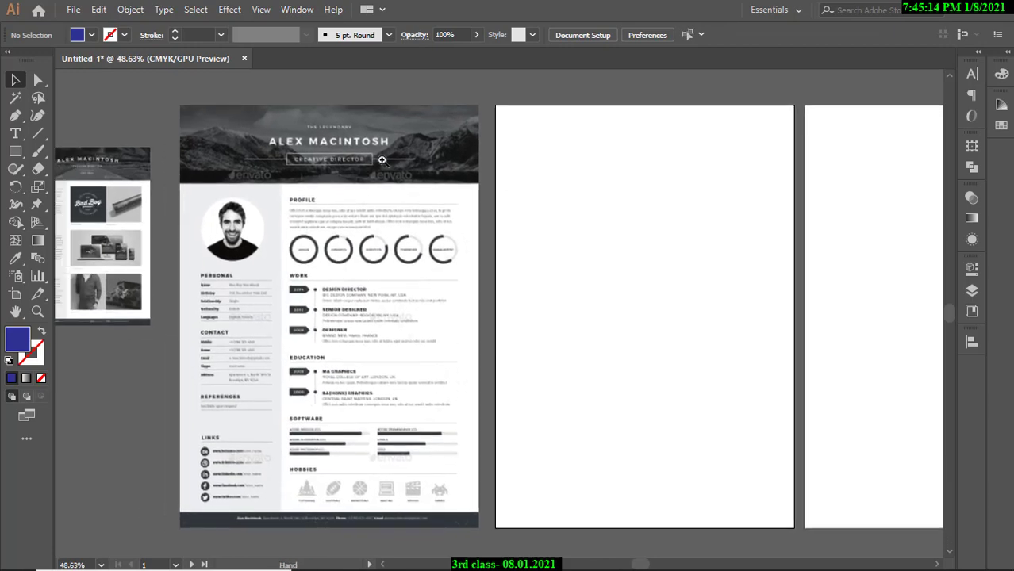
pyautogui.scroll(4, 387, 183)
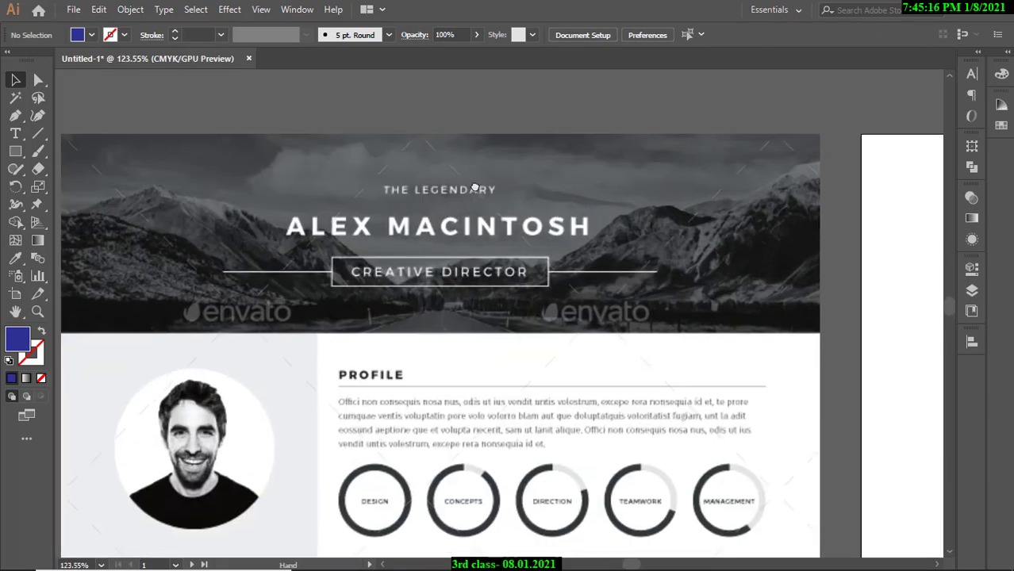
pyautogui.scroll(2, 429, 199)
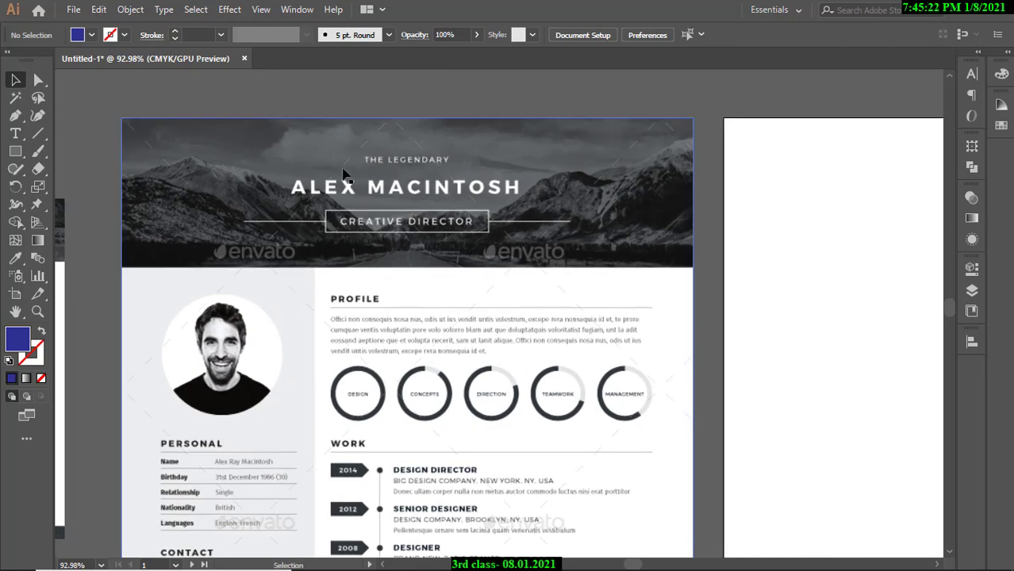
pyautogui.moveTo(411, 221); pyautogui.dragTo(496, 238)
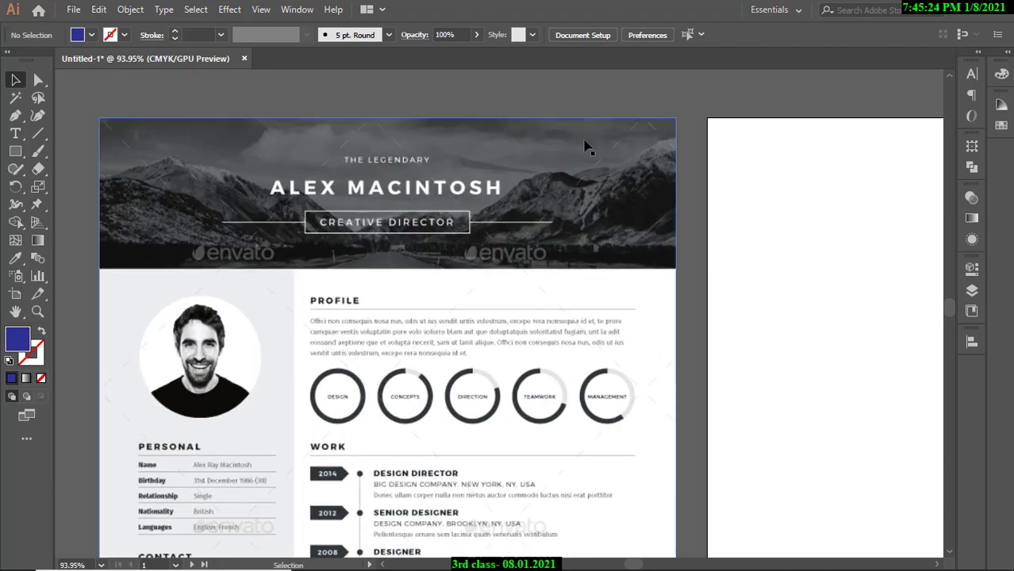
pyautogui.moveTo(764, 202); pyautogui.dragTo(680, 203)
pyautogui.moveTo(681, 203); pyautogui.dragTo(503, 201)
pyautogui.moveTo(414, 216); pyautogui.dragTo(650, 229)
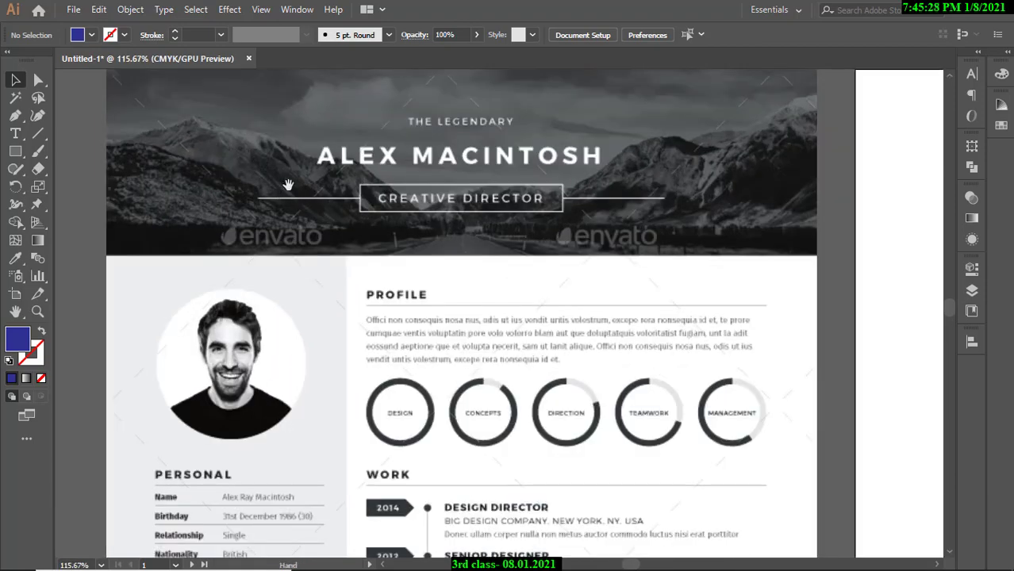
pyautogui.moveTo(743, 185); pyautogui.dragTo(549, 187)
pyautogui.moveTo(717, 187); pyautogui.dragTo(657, 190)
pyautogui.moveTo(658, 195); pyautogui.dragTo(502, 197)
pyautogui.moveTo(715, 197); pyautogui.dragTo(691, 195)
pyautogui.moveTo(756, 190); pyautogui.dragTo(707, 191)
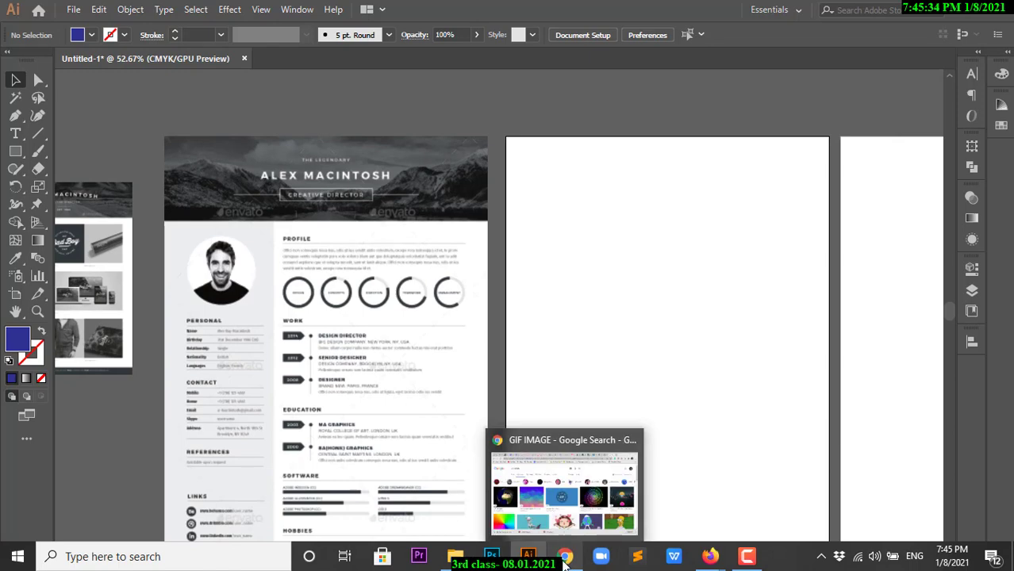
# In Chrome, open a blank new tab, close the GIF IMAGE search tab, and return to Illustrator.
pyautogui.click(566, 563)
pyautogui.click(786, 17)
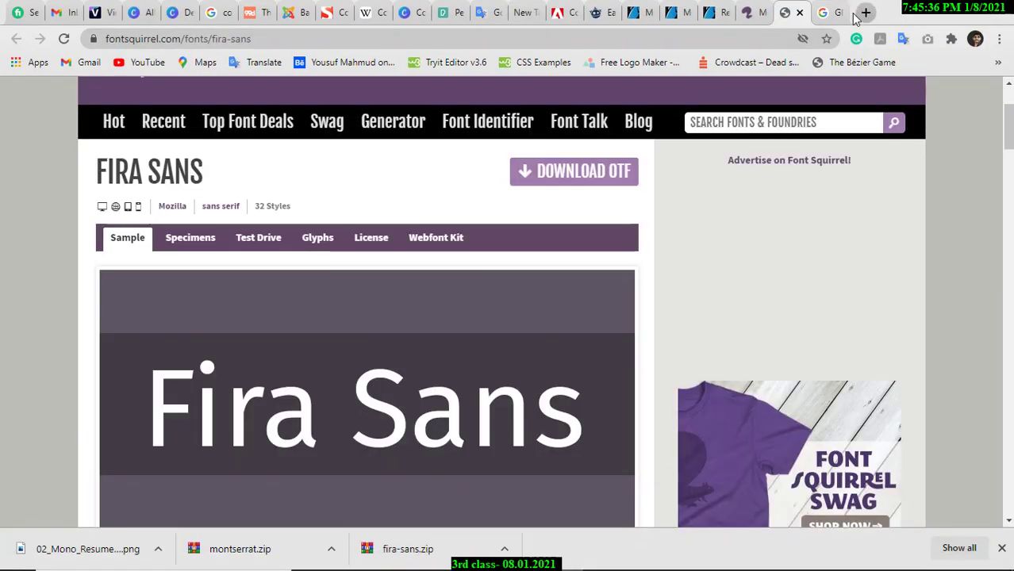
pyautogui.click(831, 13)
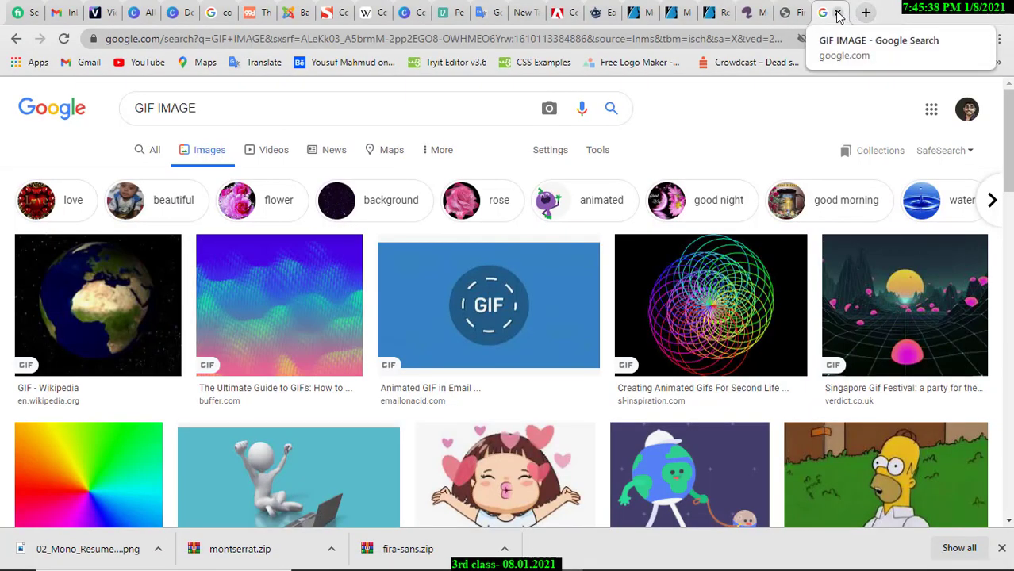
pyautogui.hotkey('ctrl', 't')
pyautogui.click(798, 14)
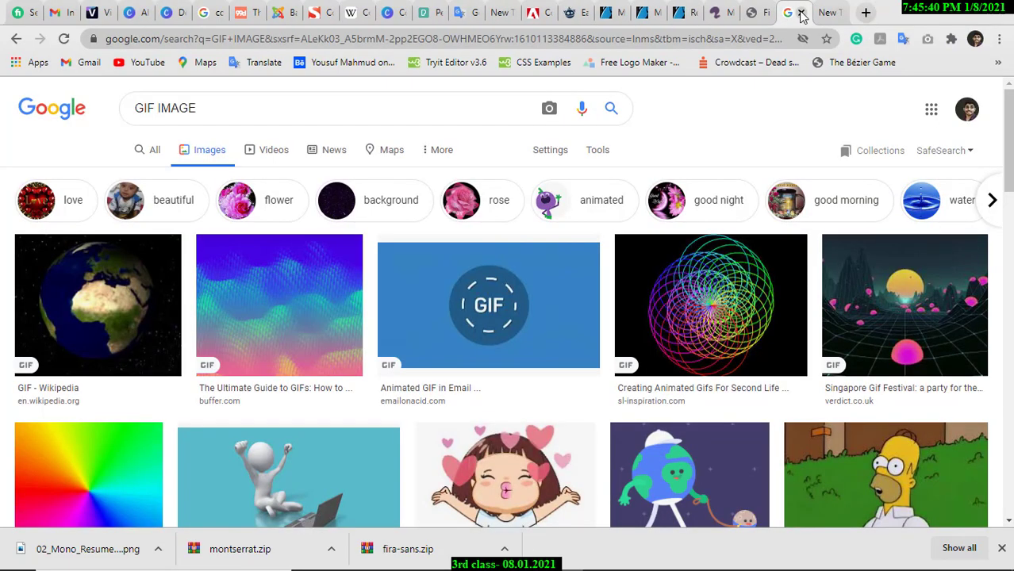
pyautogui.click(802, 13)
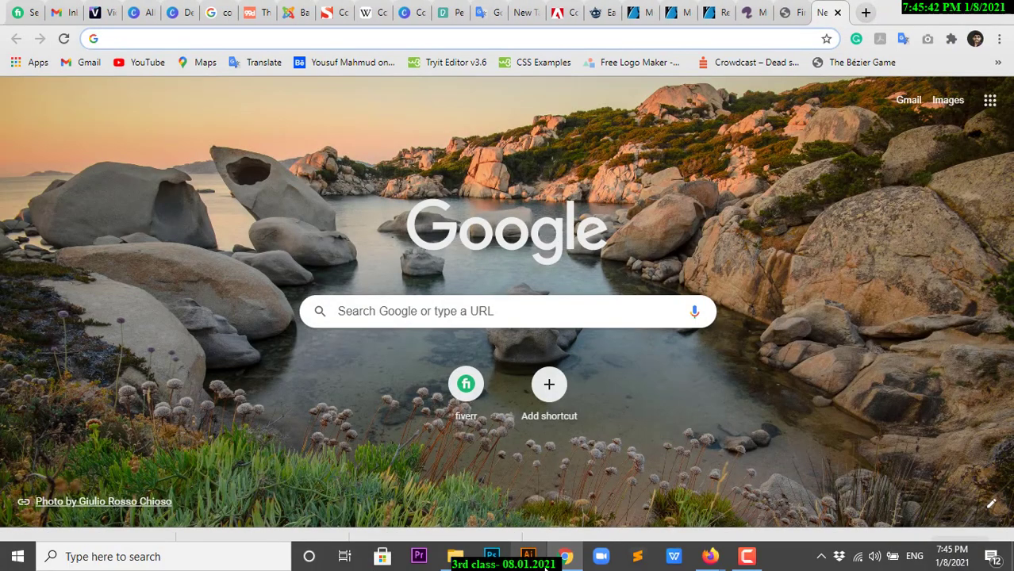
pyautogui.click(528, 556)
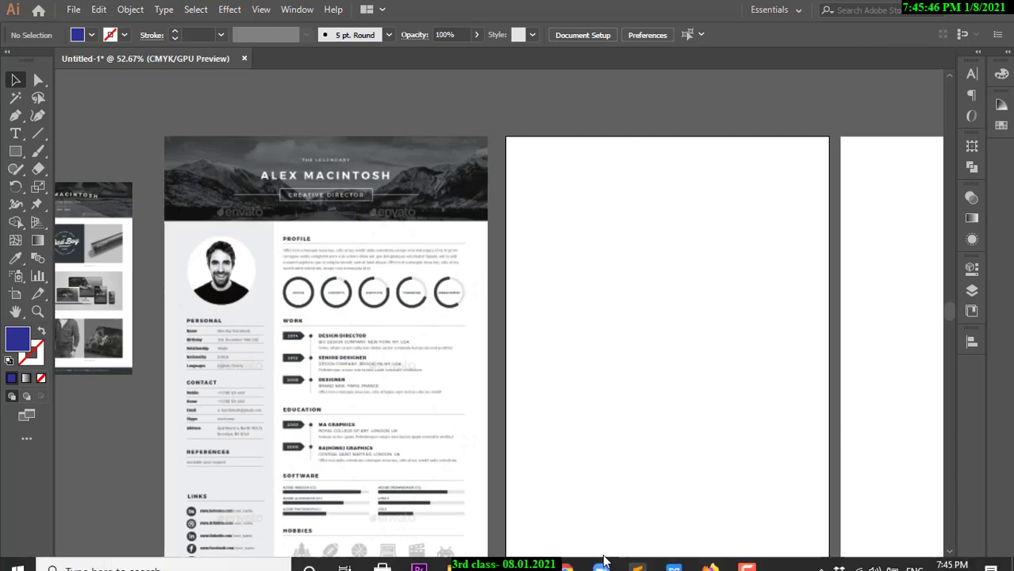
# Bring Chrome's blank new tab to the front and focus its address bar.
pyautogui.click(566, 556)
pyautogui.click(629, 41)
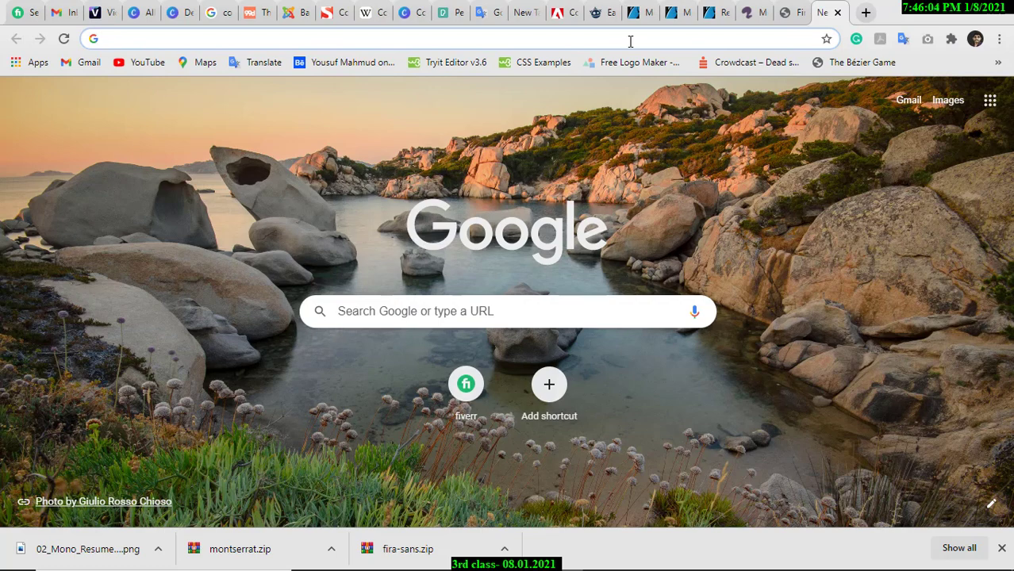
# Search Google for 'HILL' and browse the image results.
pyautogui.write('HIL')
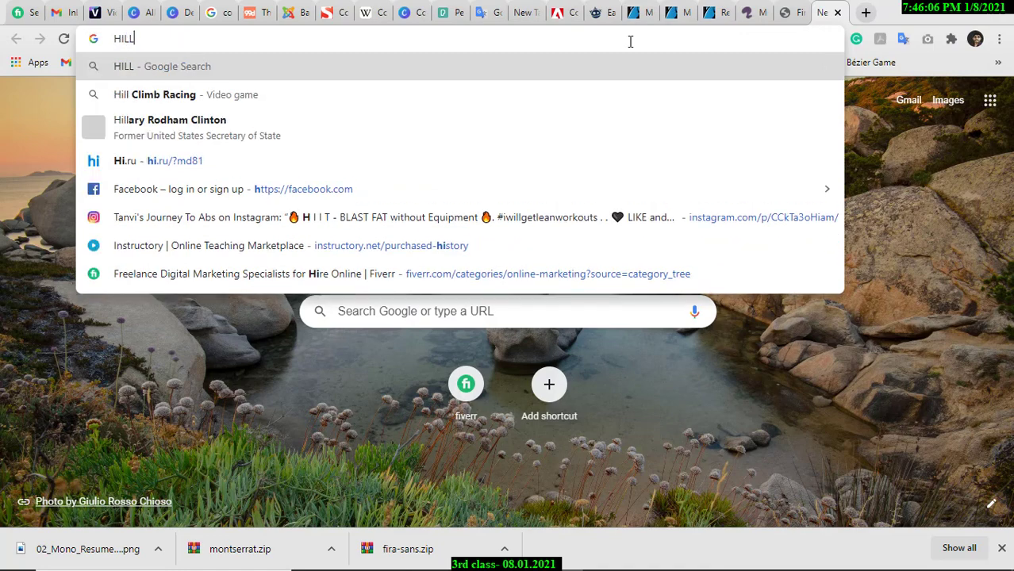
pyautogui.write('L')
pyautogui.press('Return')
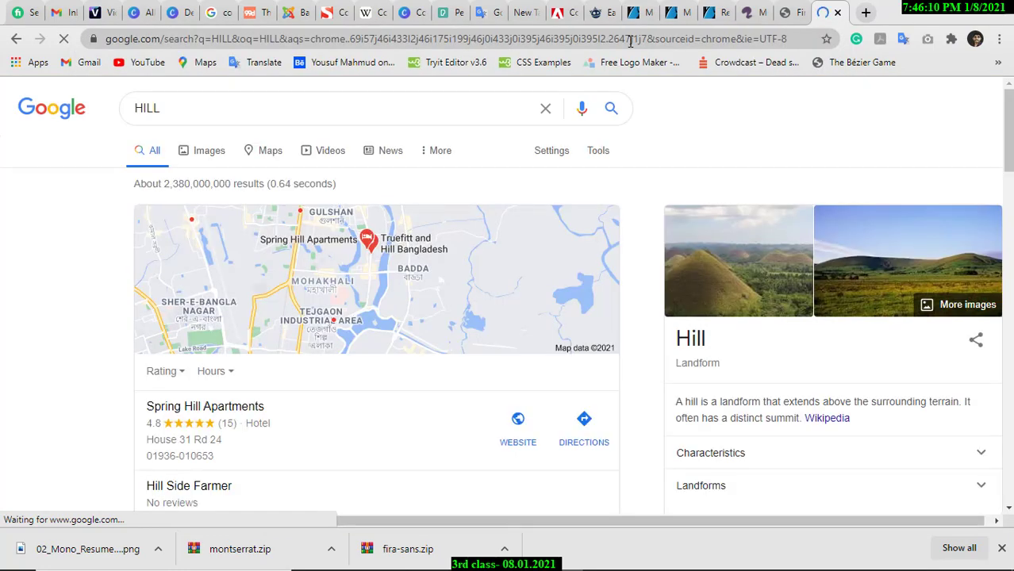
pyautogui.click(211, 152)
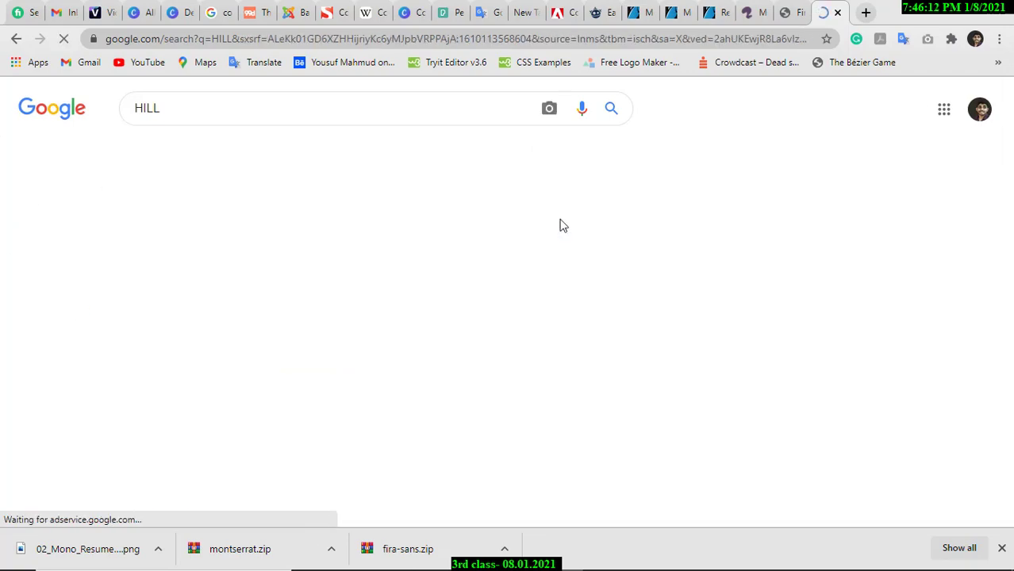
pyautogui.scroll(-3, 593, 379)
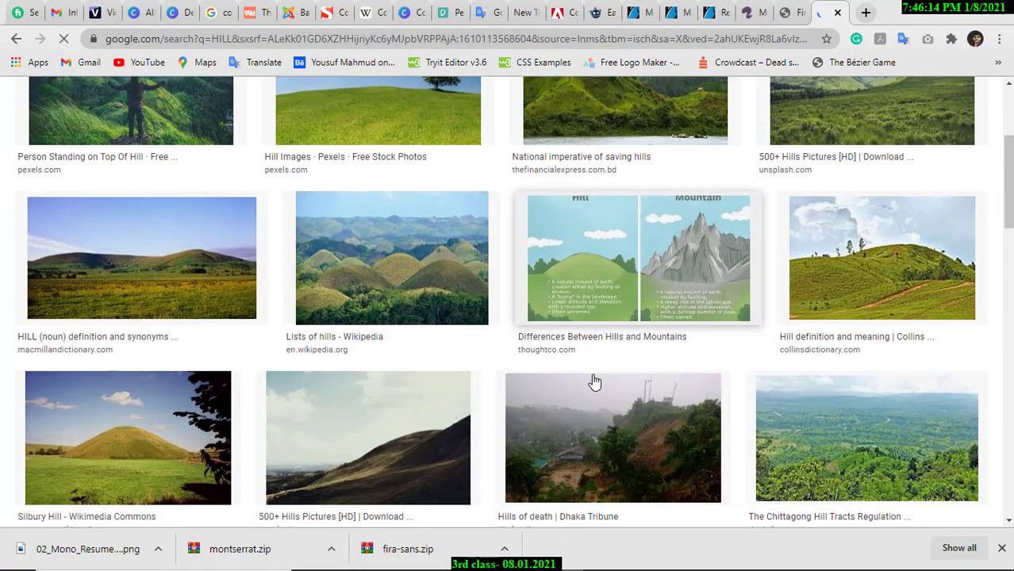
pyautogui.scroll(-2, 593, 385)
pyautogui.scroll(2, 593, 385)
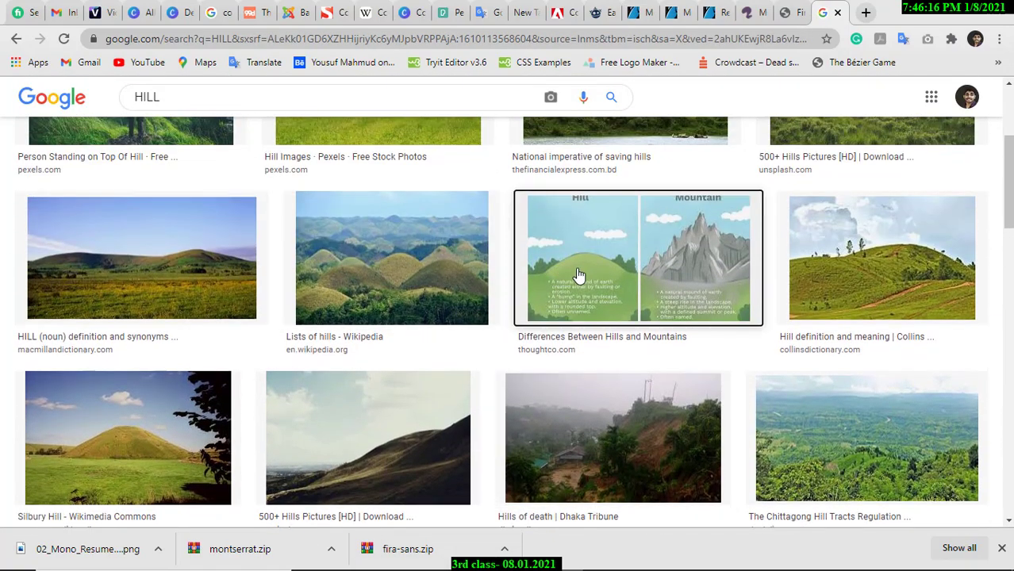
# Preview the hill-versus-mountain image and select its copyright notice.
pyautogui.click(577, 274)
pyautogui.scroll(-1, 644, 451)
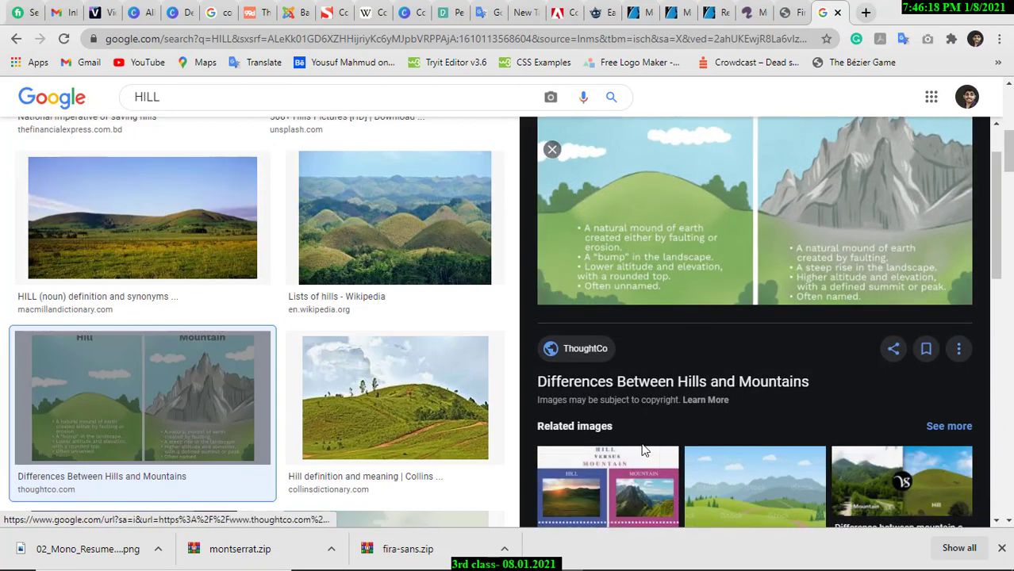
pyautogui.moveTo(539, 399); pyautogui.dragTo(681, 401)
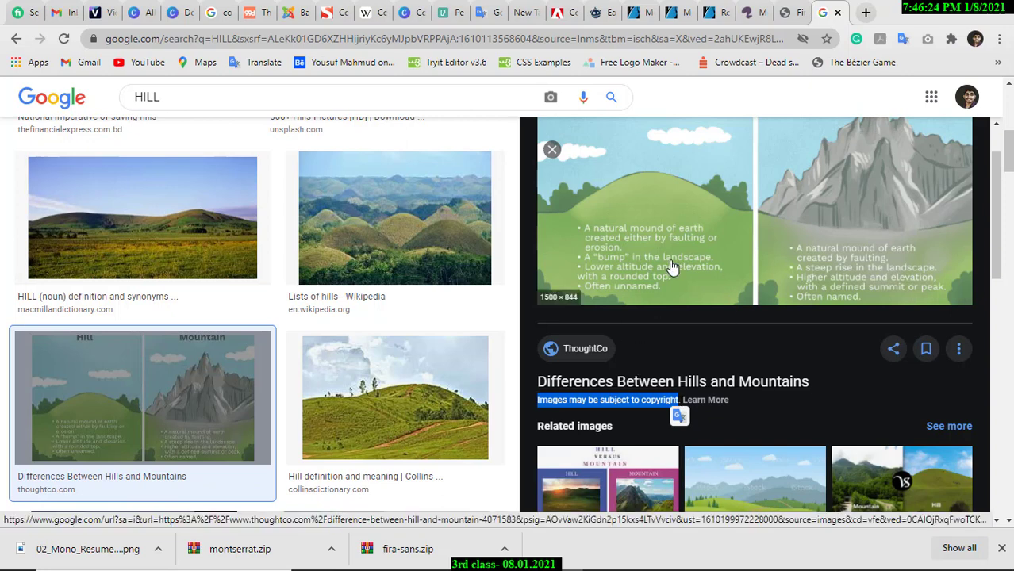
pyautogui.scroll(1, 682, 278)
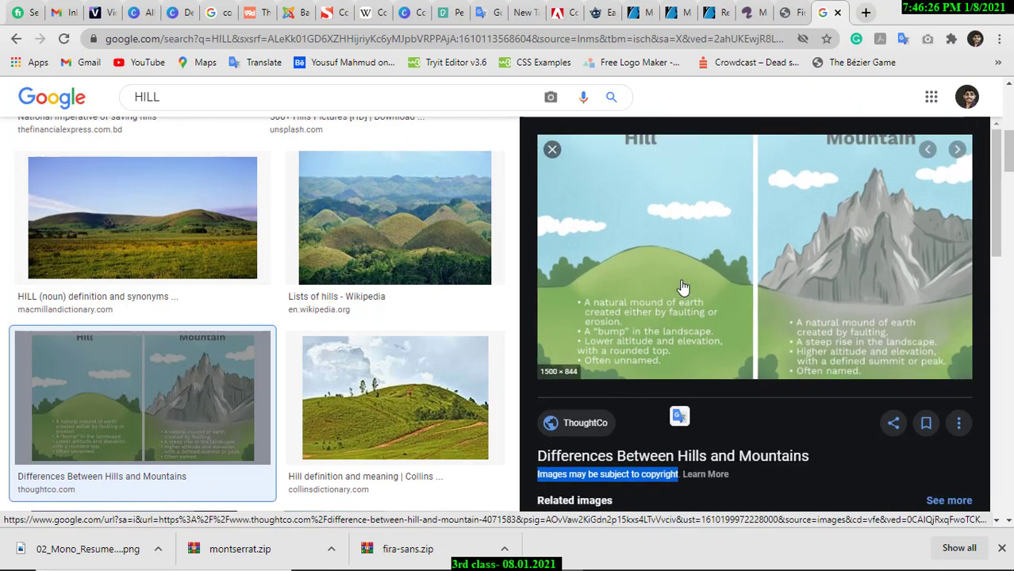
pyautogui.scroll(5, 420, 373)
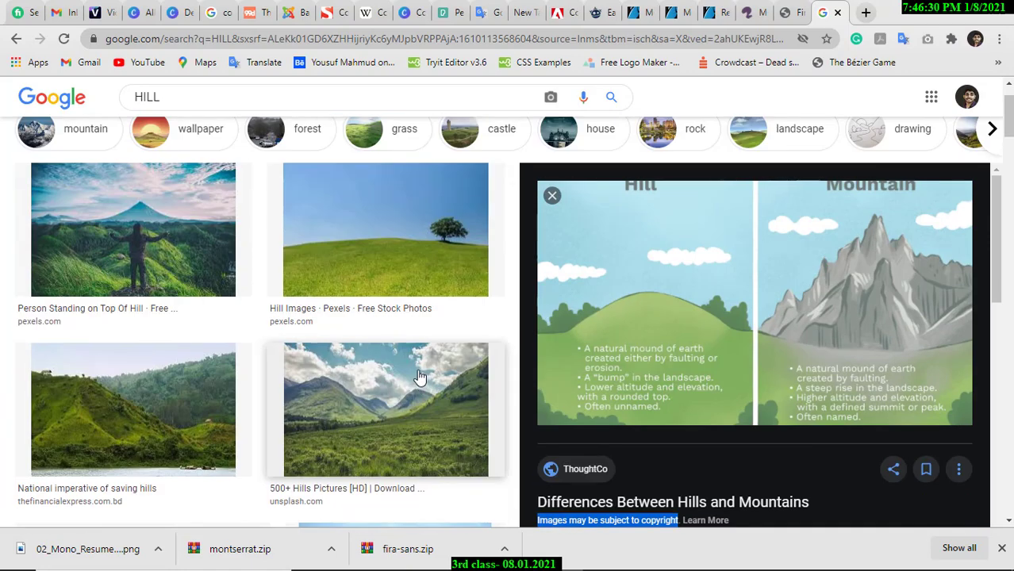
pyautogui.scroll(1, 420, 377)
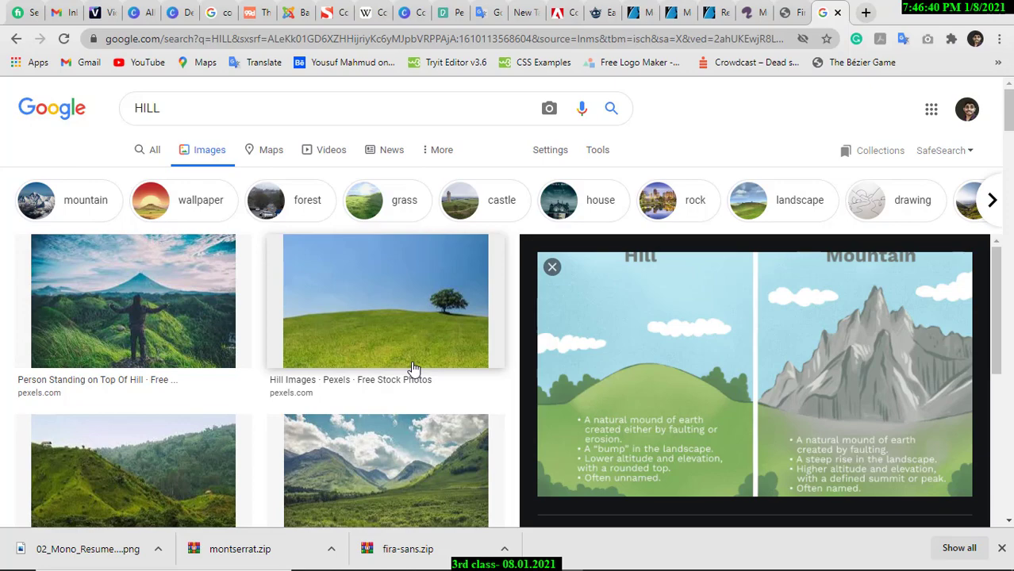
# Close the hill preview and its tab, and start a fresh blank tab.
pyautogui.click(16, 38)
pyautogui.click(837, 12)
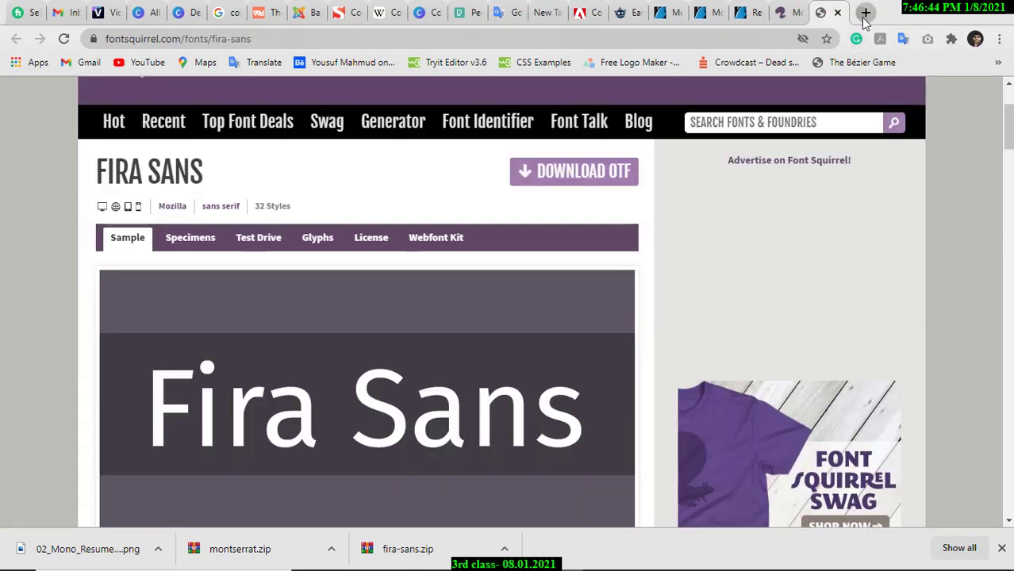
pyautogui.click(866, 12)
pyautogui.click(561, 40)
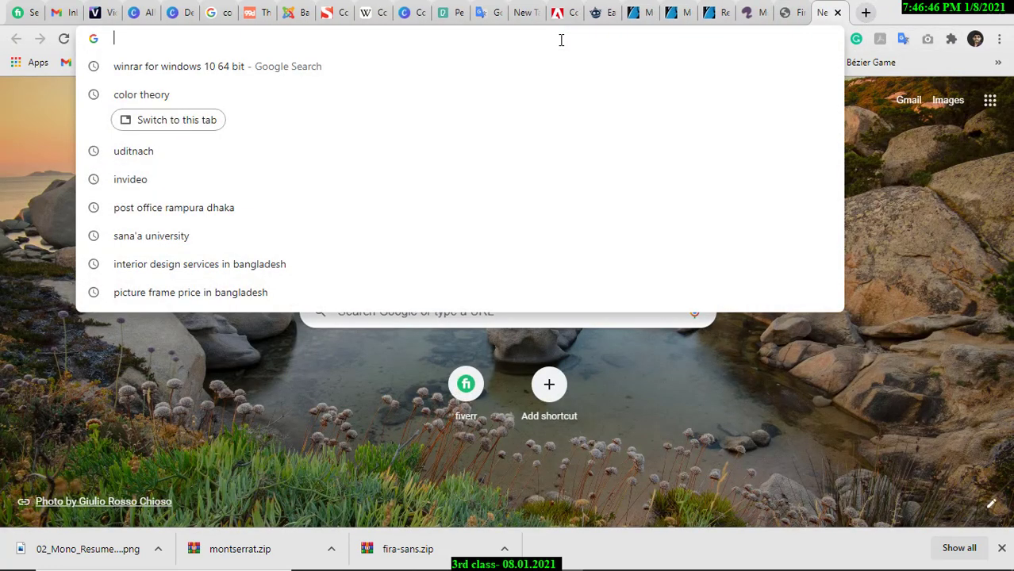
# Load pexels.com in the current tab.
pyautogui.write('PE')
pyautogui.press('BackSpace')
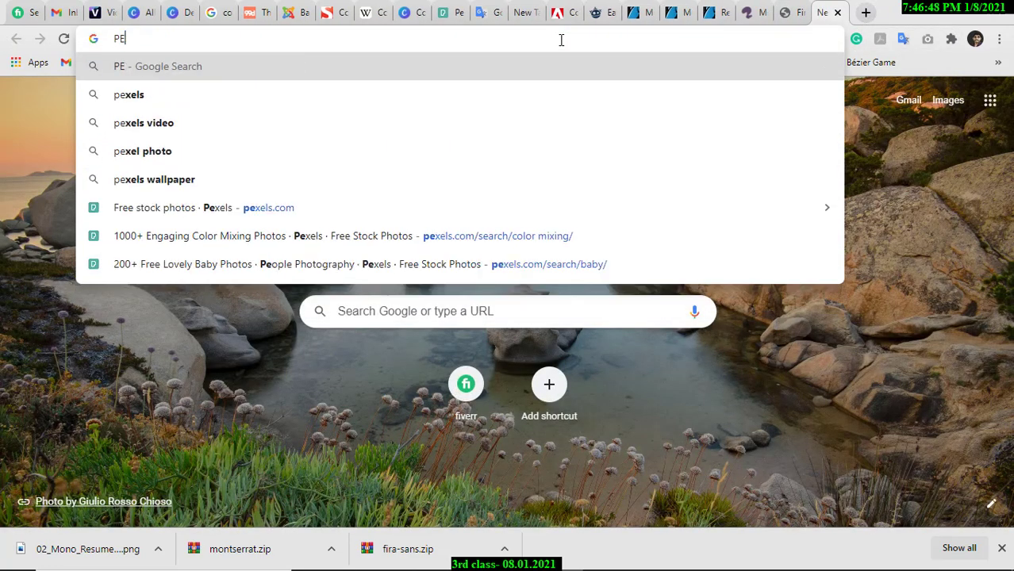
pyautogui.press('BackSpace')
pyautogui.press('BackSpace')
pyautogui.write('pexels')
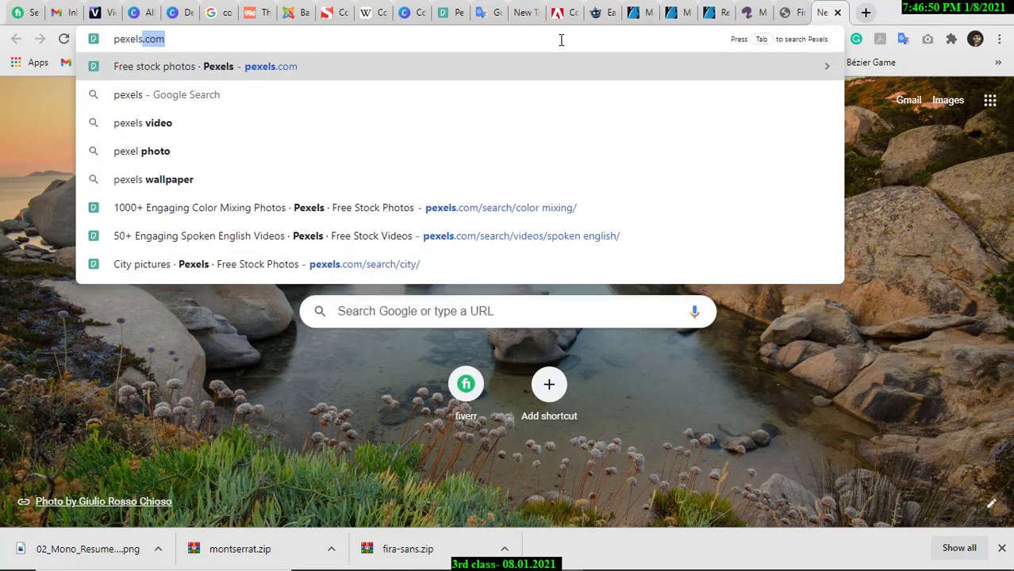
pyautogui.write('.com')
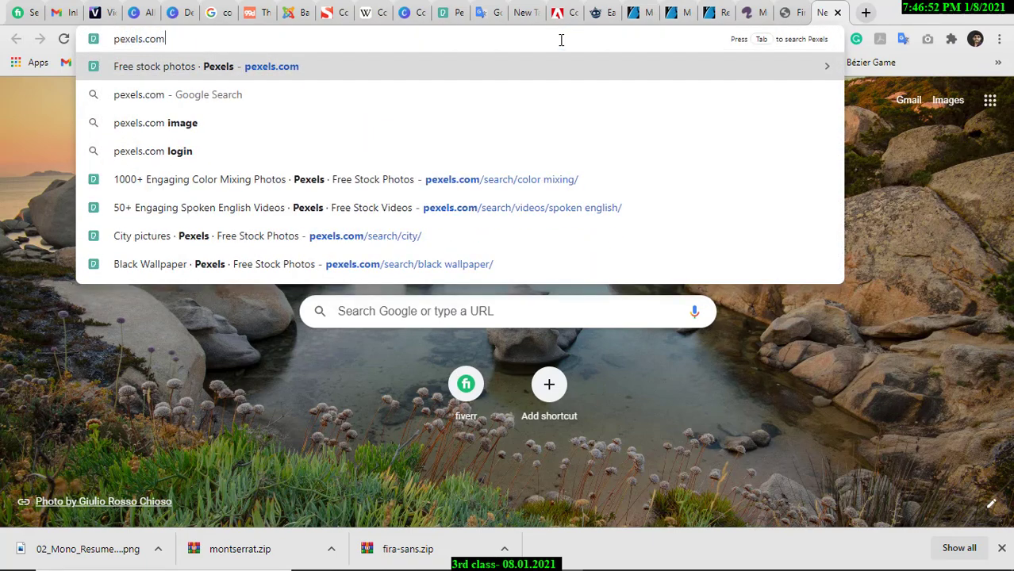
pyautogui.press('Return')
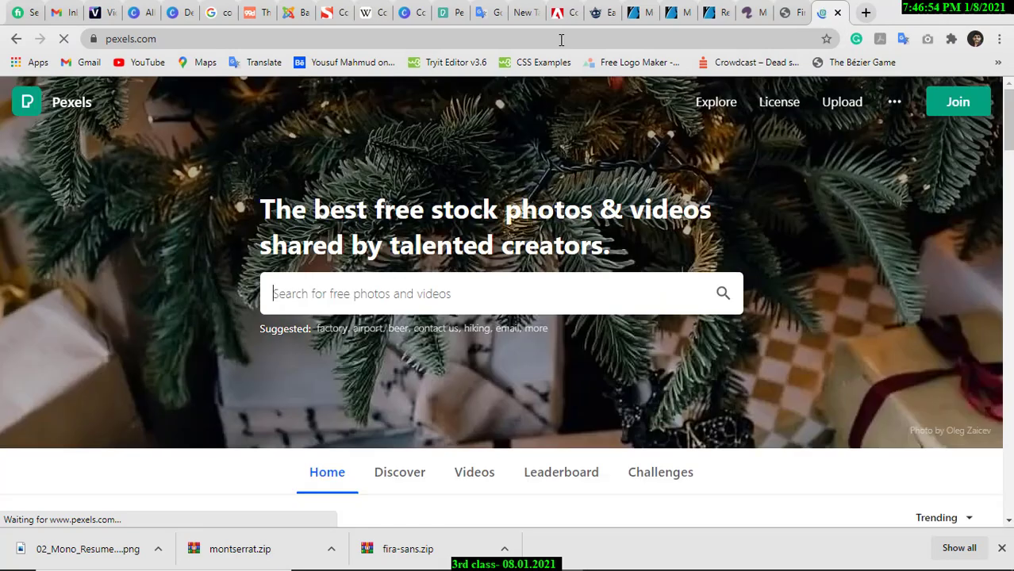
# In a new tab, search 'unsplash' and open the Unsplash homepage.
pyautogui.click(866, 14)
pyautogui.click(615, 41)
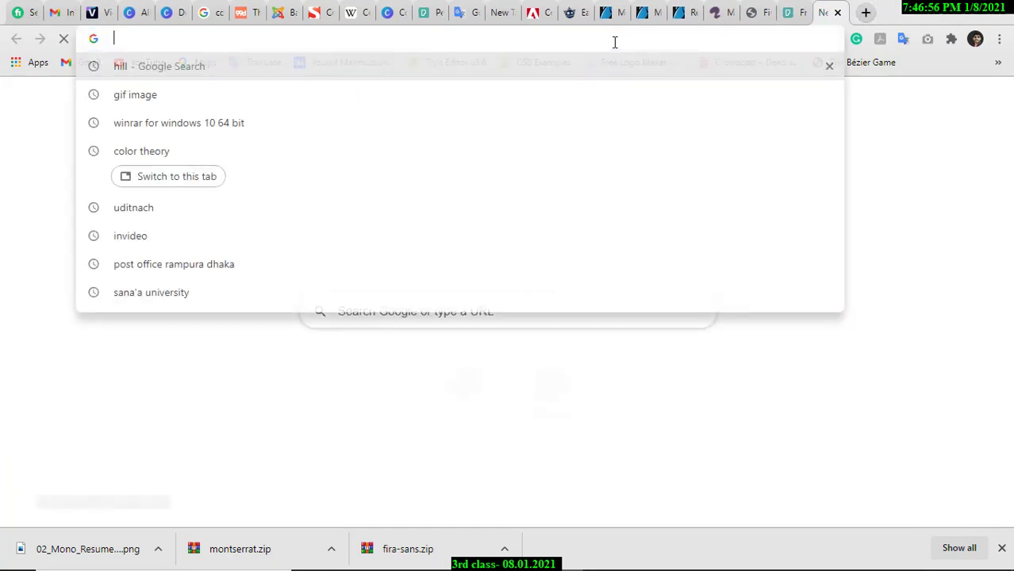
pyautogui.write('u')
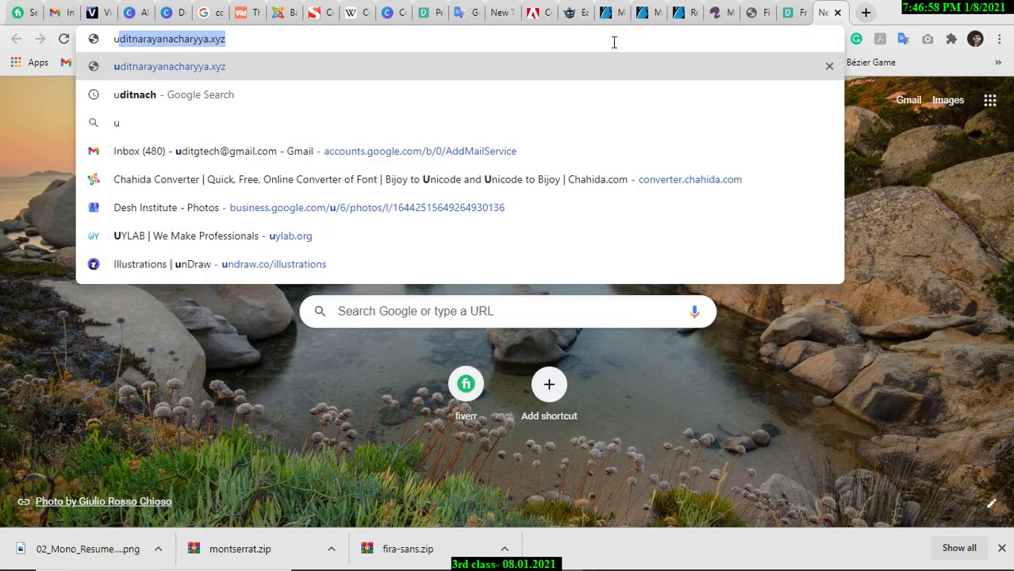
pyautogui.write('n')
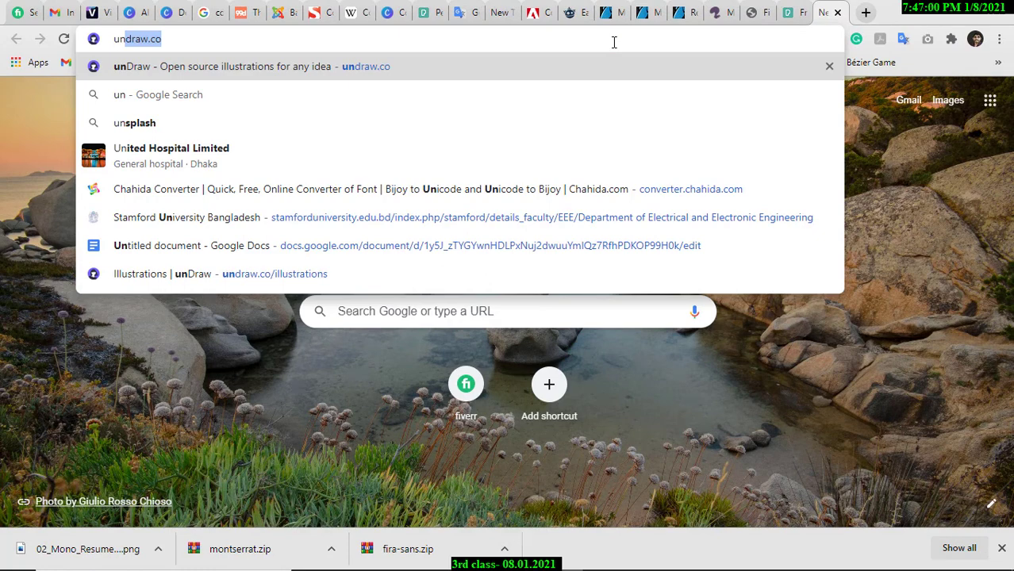
pyautogui.write('splash')
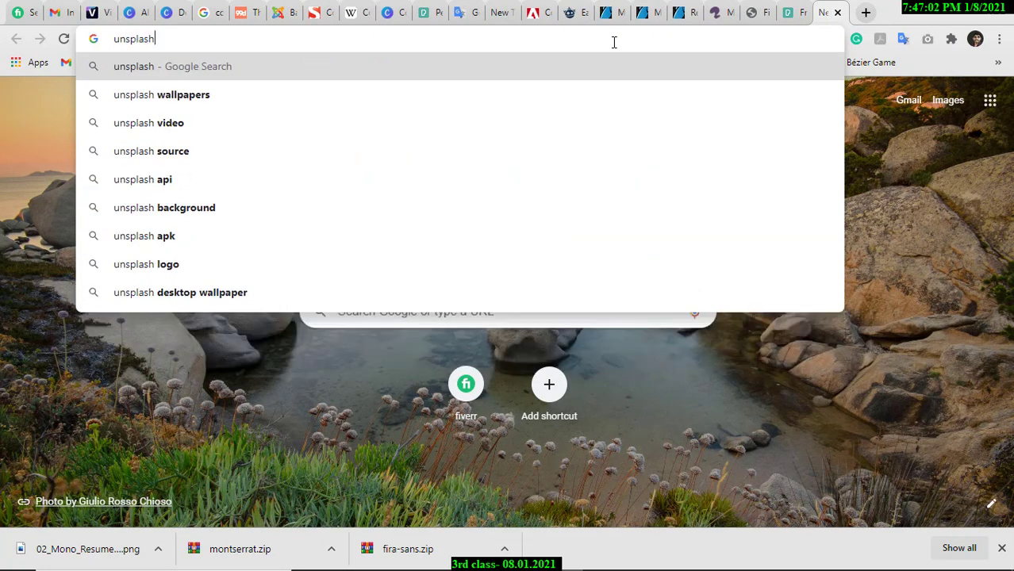
pyautogui.press('Return')
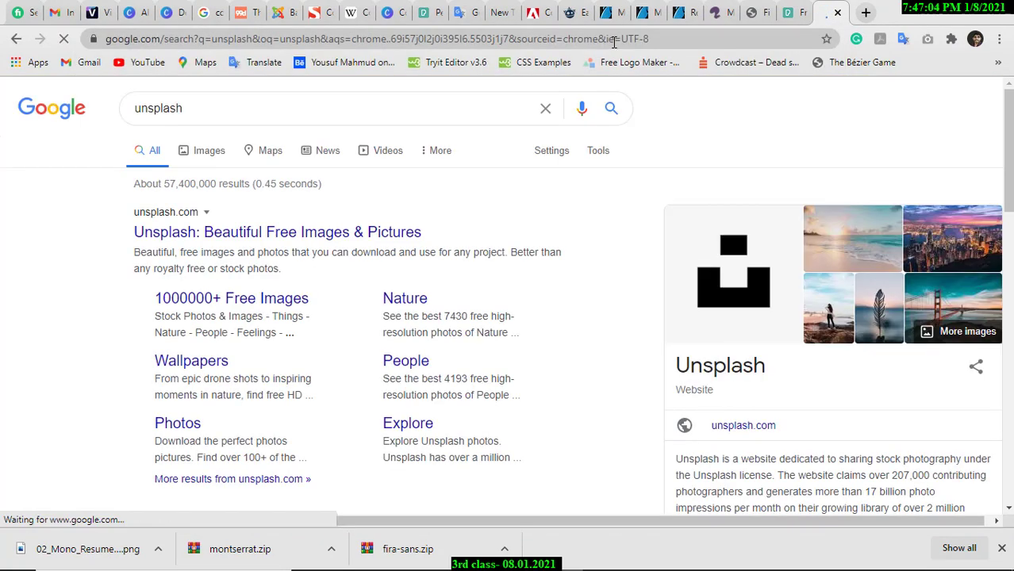
pyautogui.click(378, 236)
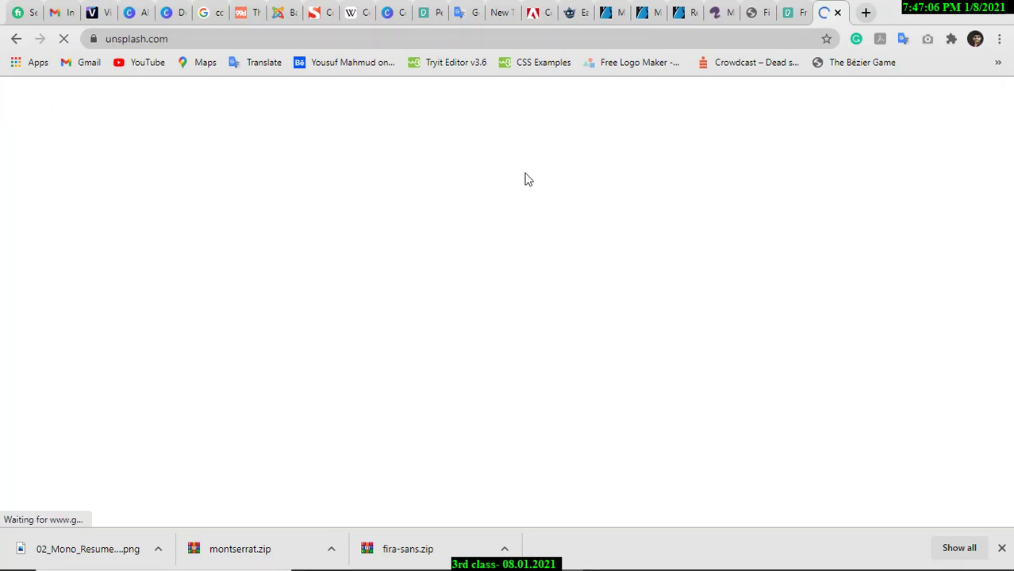
pyautogui.scroll(-5, 574, 290)
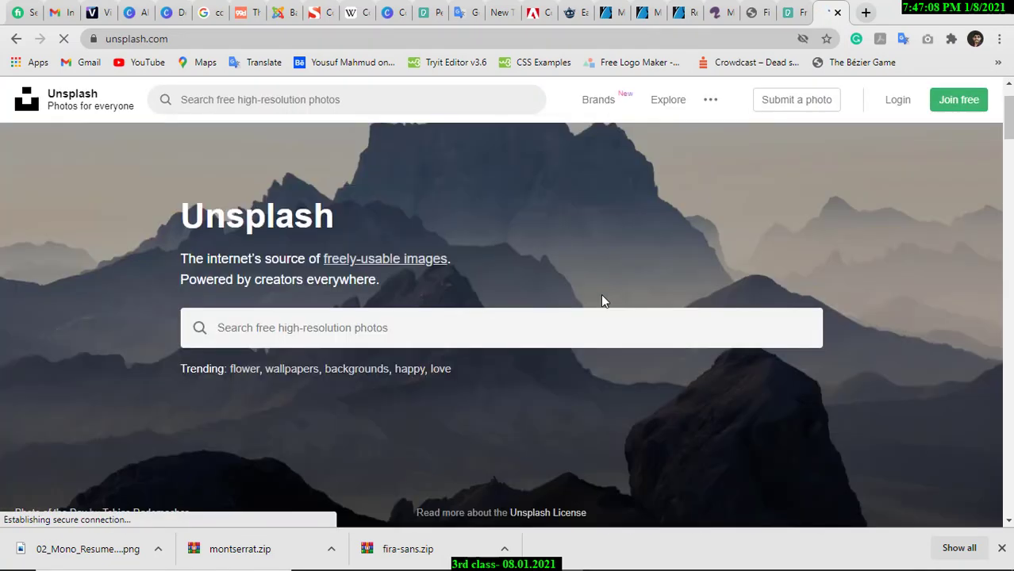
pyautogui.scroll(-7, 690, 261)
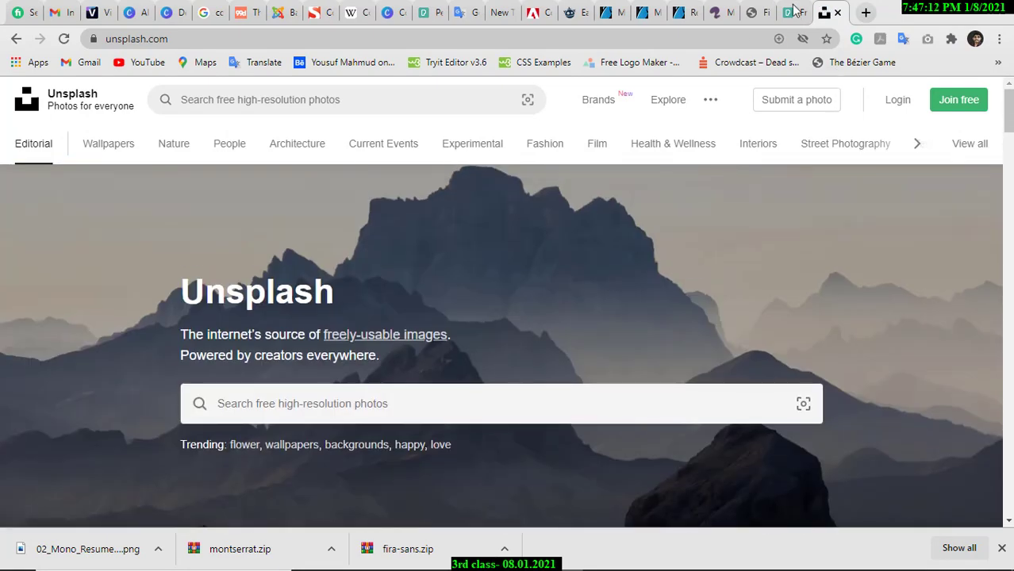
# Copy the Pexels web address and bring the Firefox window forward.
pyautogui.click(794, 10)
pyautogui.click(436, 35)
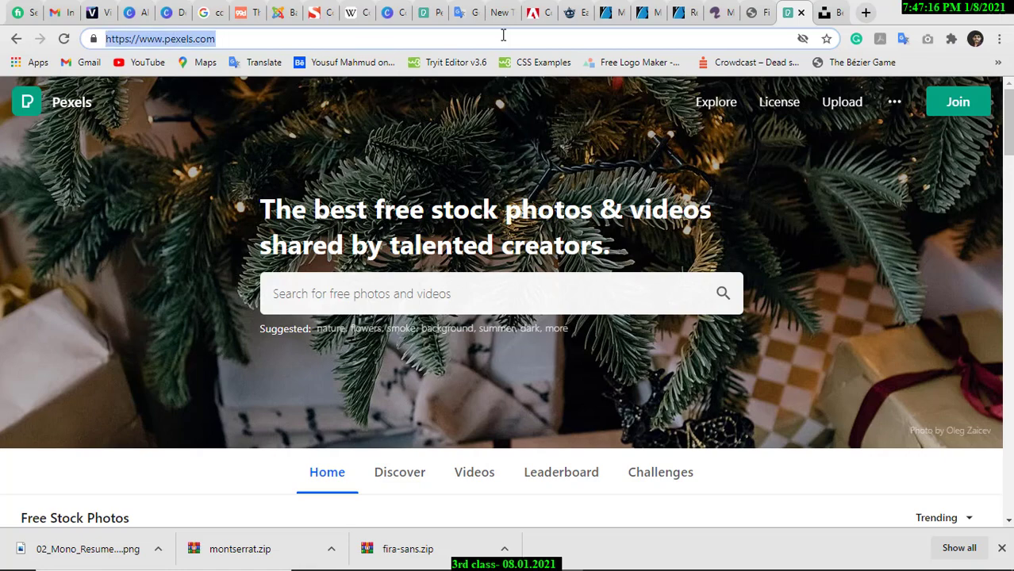
pyautogui.moveTo(527, 564)
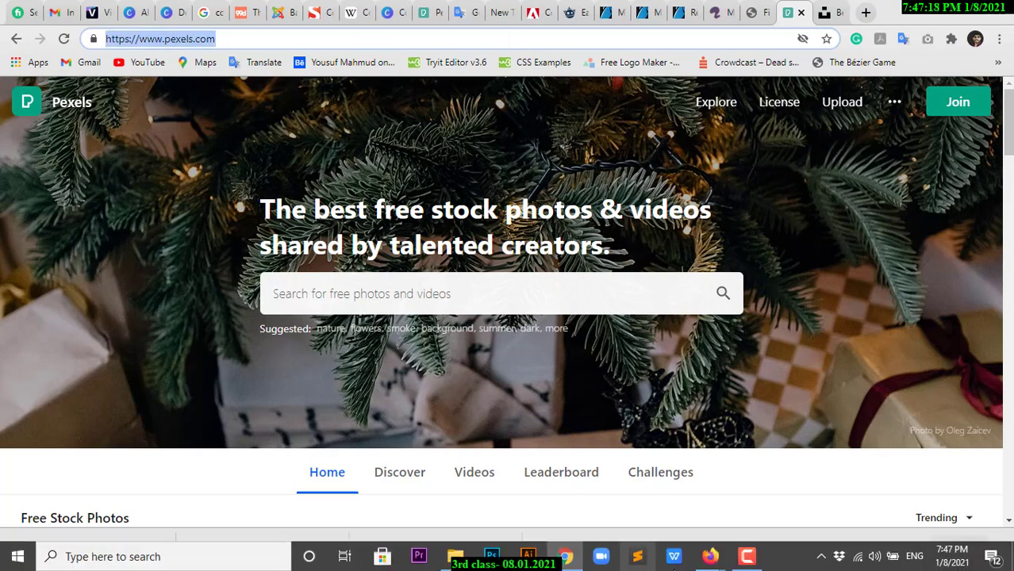
pyautogui.click(709, 557)
pyautogui.click(658, 498)
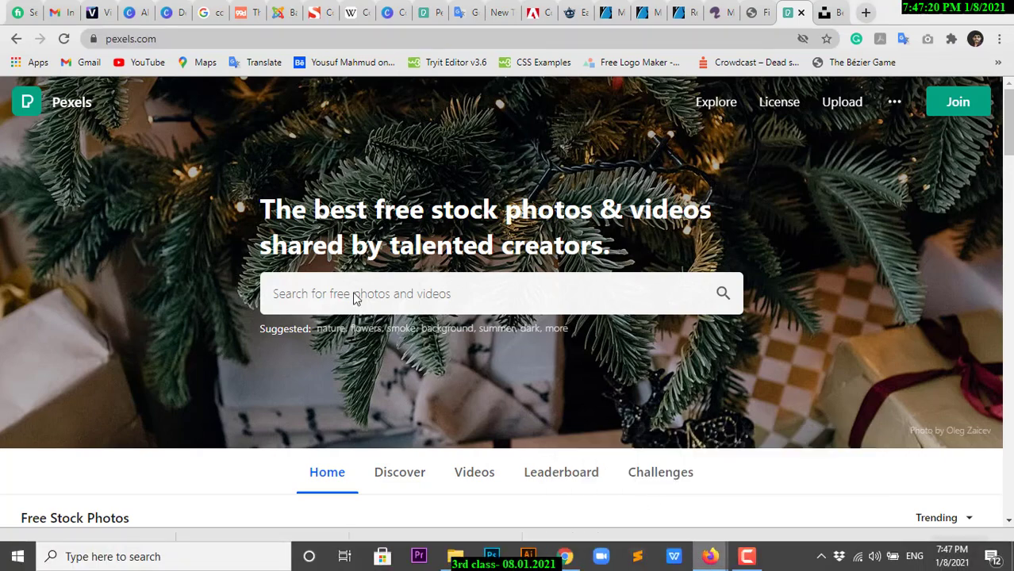
pyautogui.click(224, 8)
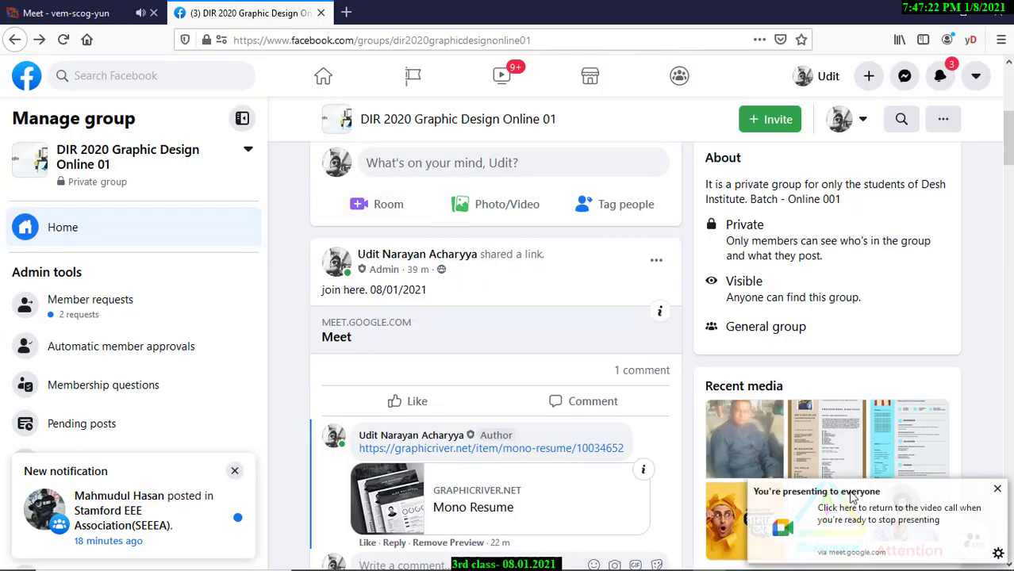
pyautogui.scroll(-2, 444, 388)
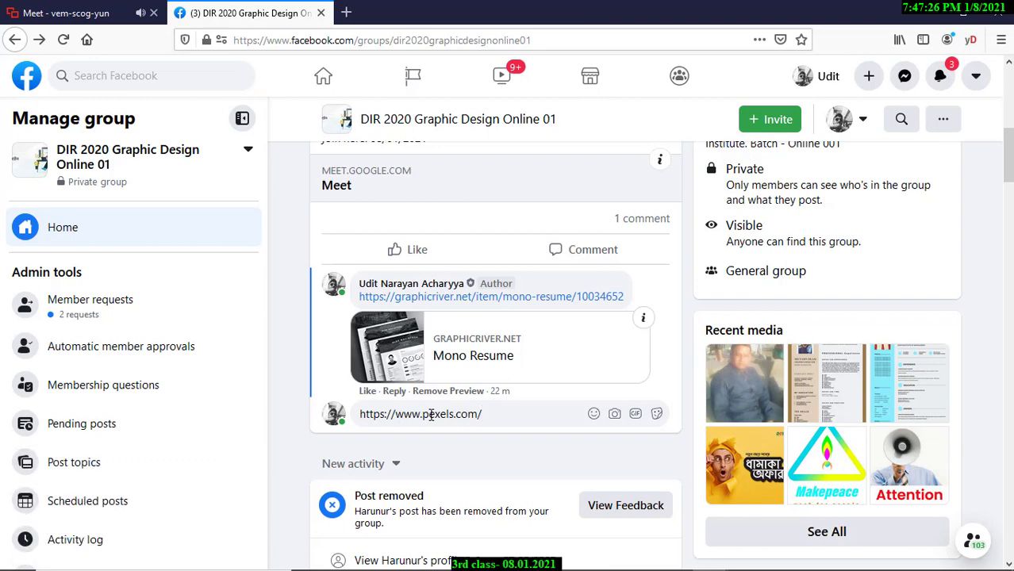
pyautogui.press('Return')
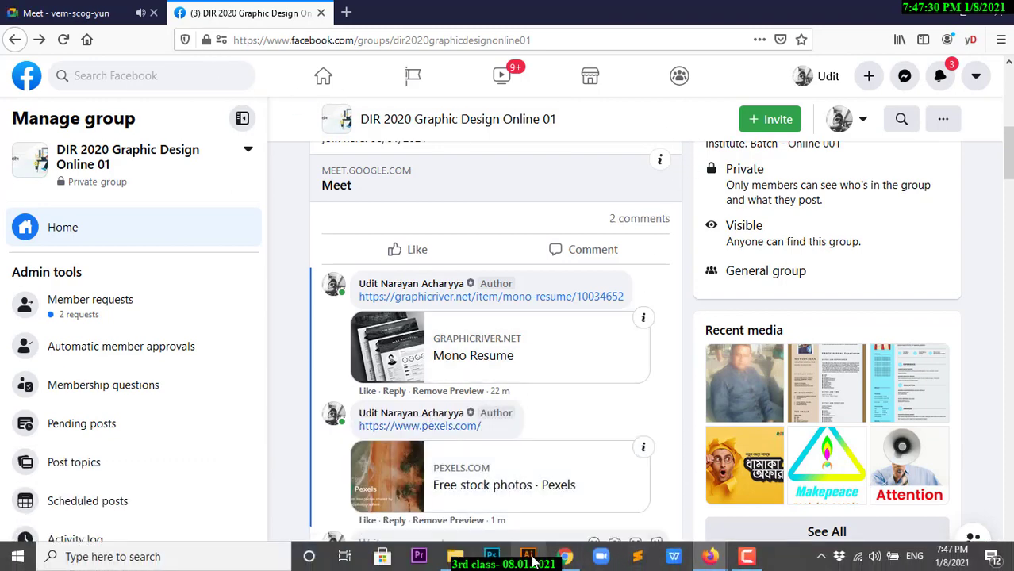
# Copy the Unsplash address from Chrome and post it as a second comment.
pyautogui.click(563, 561)
pyautogui.click(820, 14)
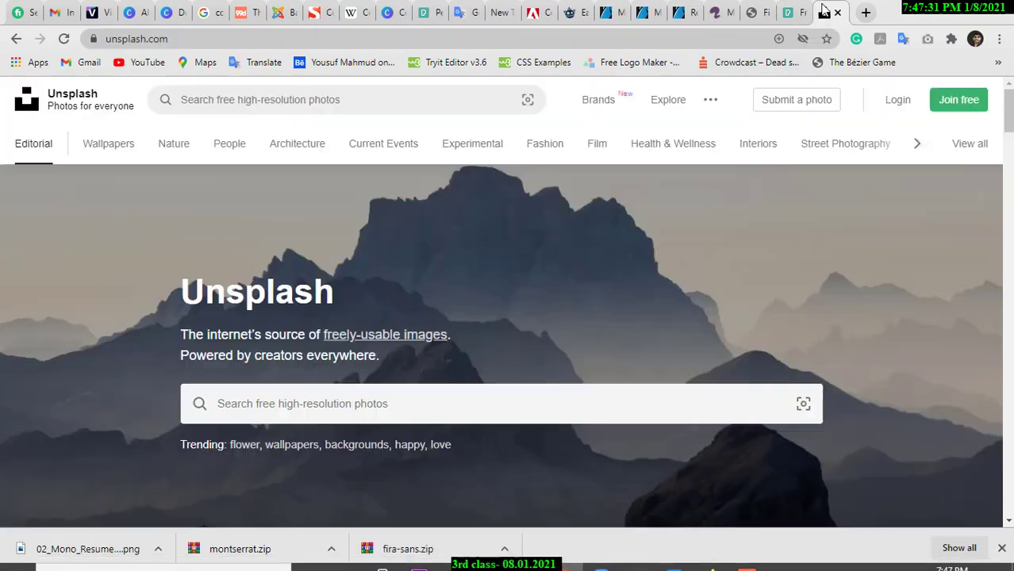
pyautogui.click(256, 42)
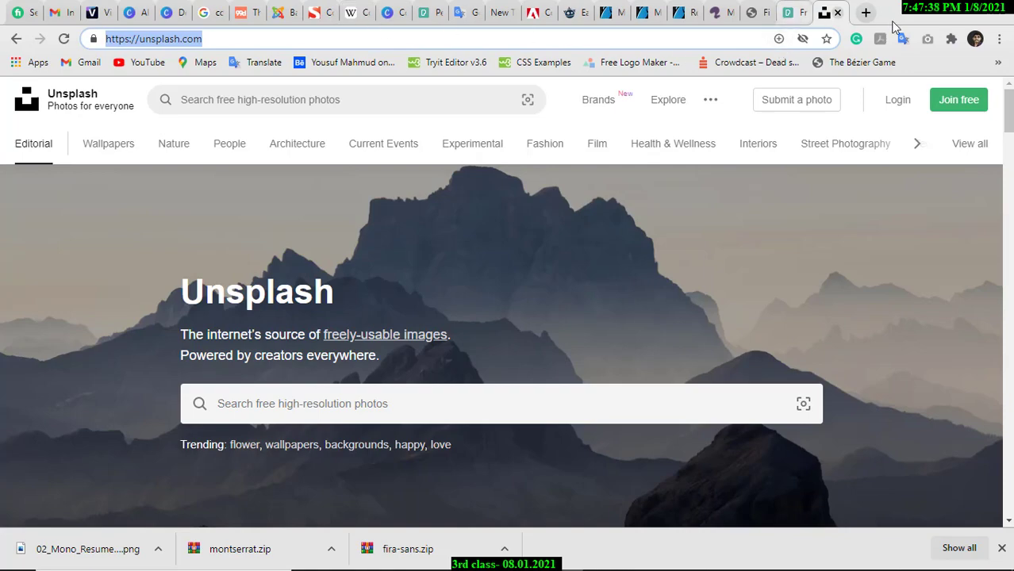
pyautogui.click(930, 15)
pyautogui.scroll(-3, 458, 396)
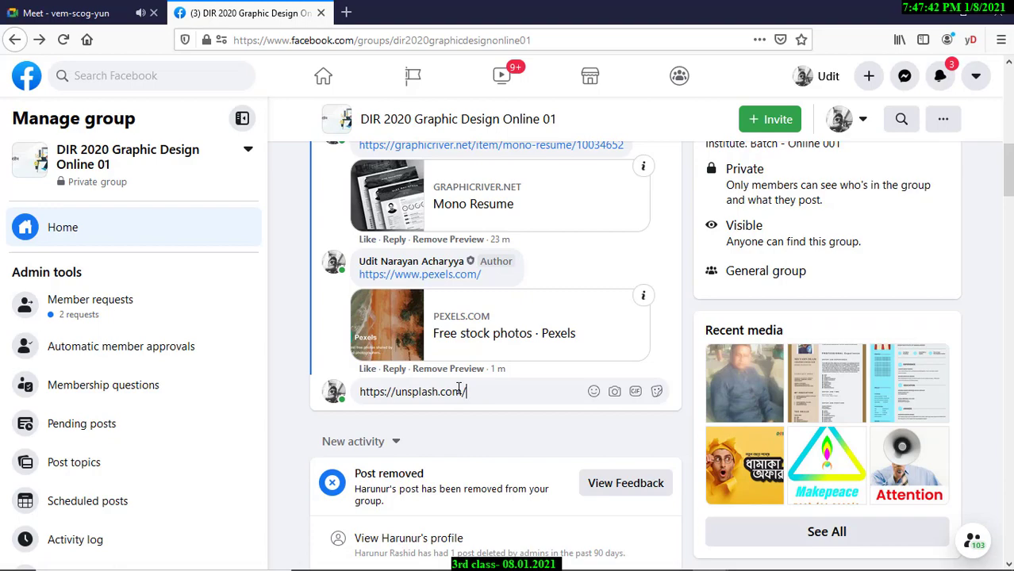
pyautogui.press('Return')
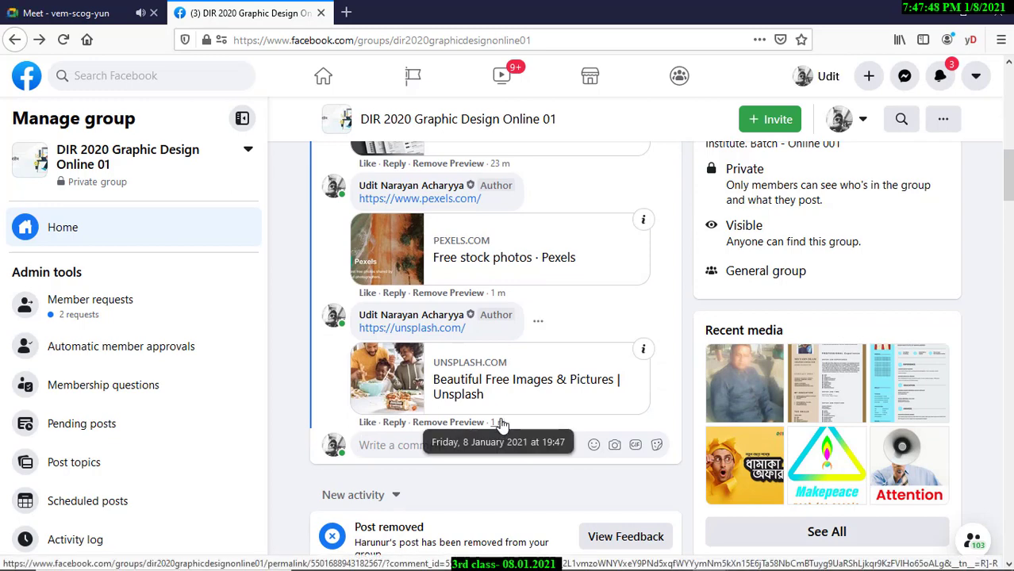
pyautogui.scroll(2, 501, 426)
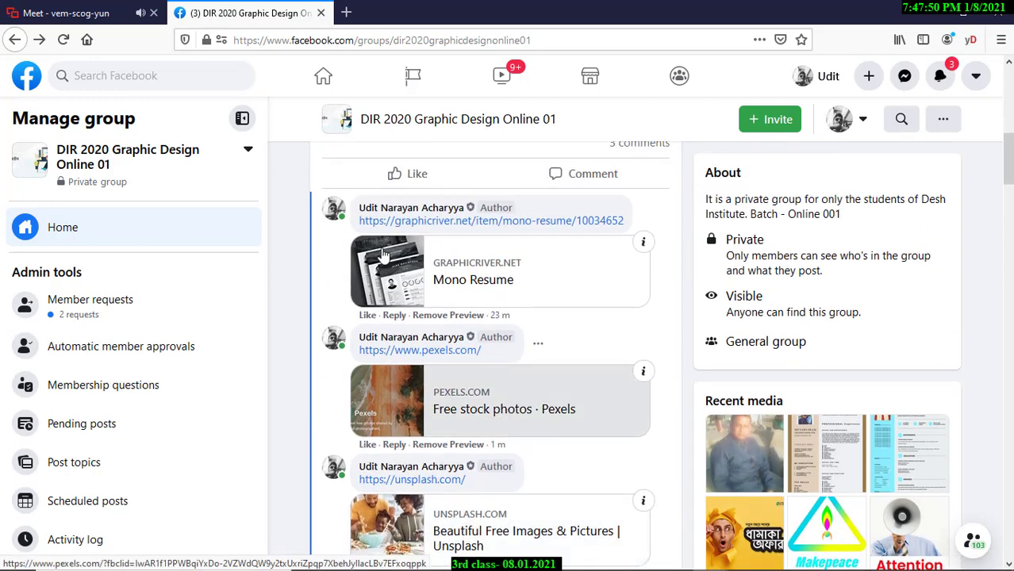
pyautogui.scroll(-2, 381, 318)
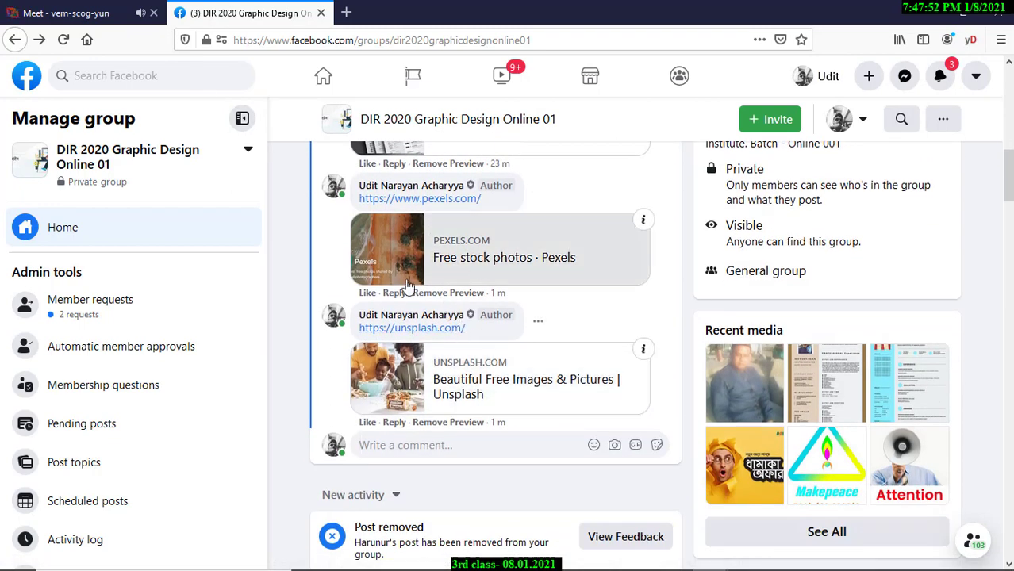
pyautogui.moveTo(458, 563)
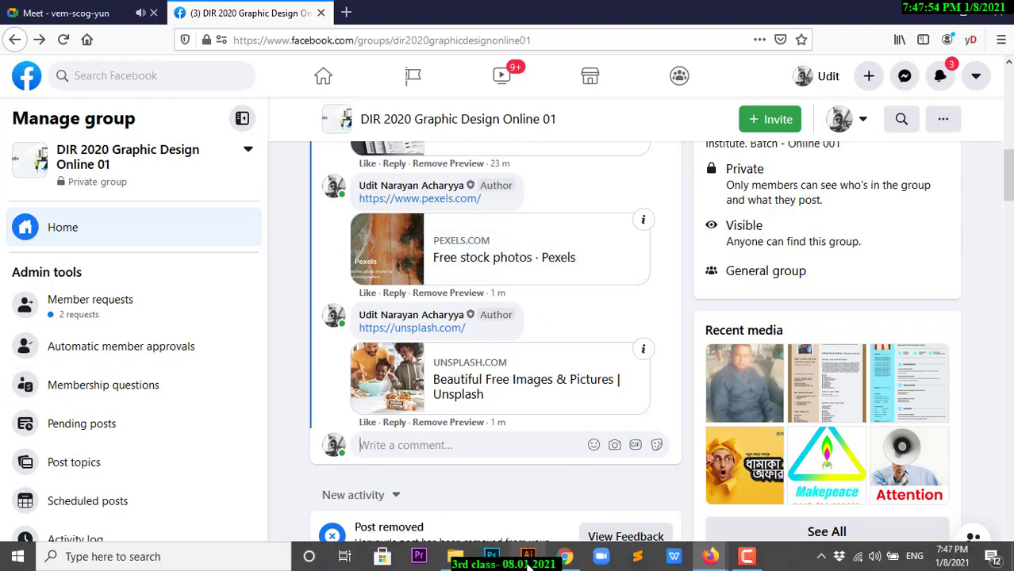
pyautogui.click(565, 556)
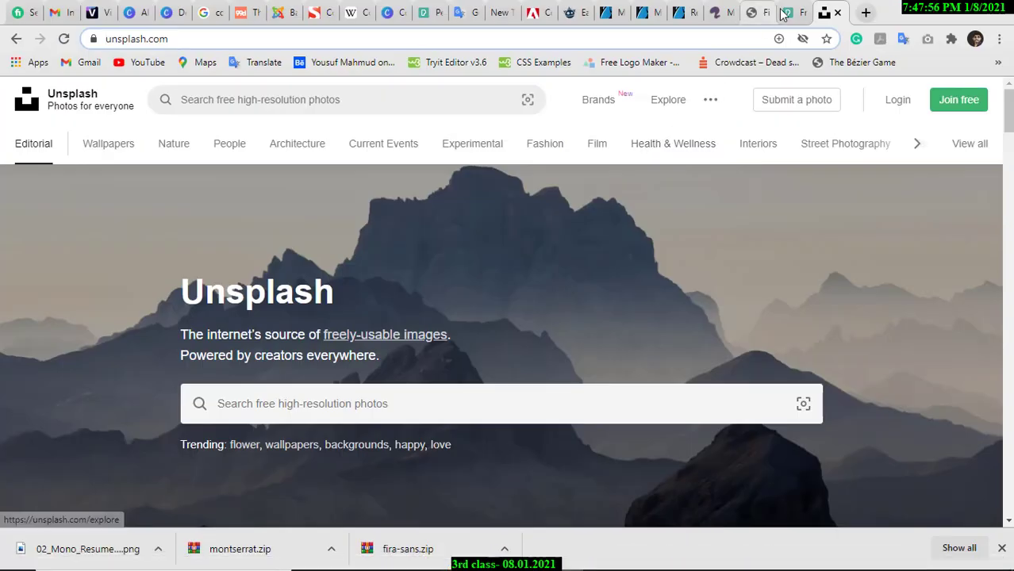
# Search Pexels for 'nature' photos and browse the results.
pyautogui.click(782, 12)
pyautogui.scroll(-1, 367, 285)
pyautogui.click(371, 225)
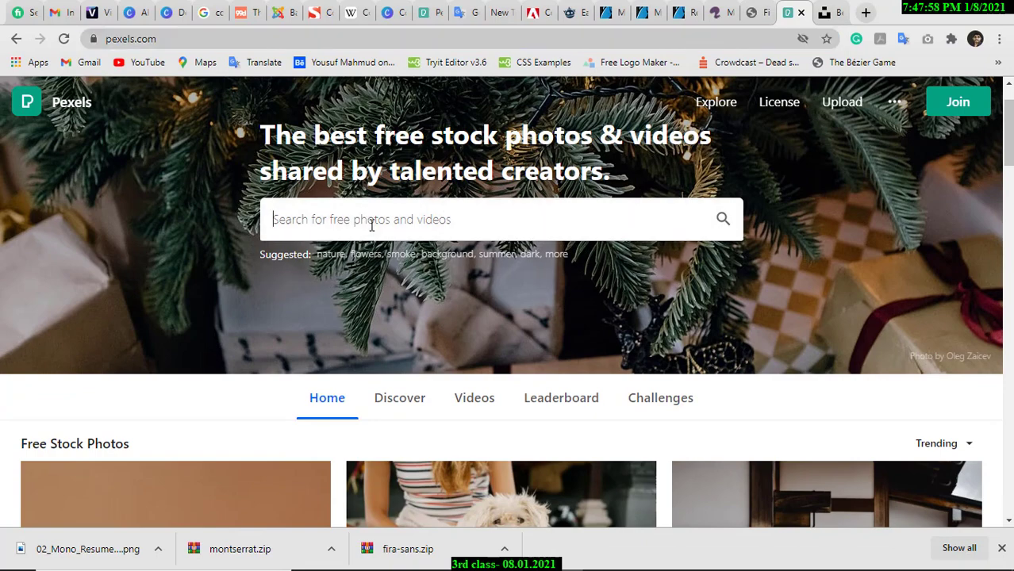
pyautogui.write('na')
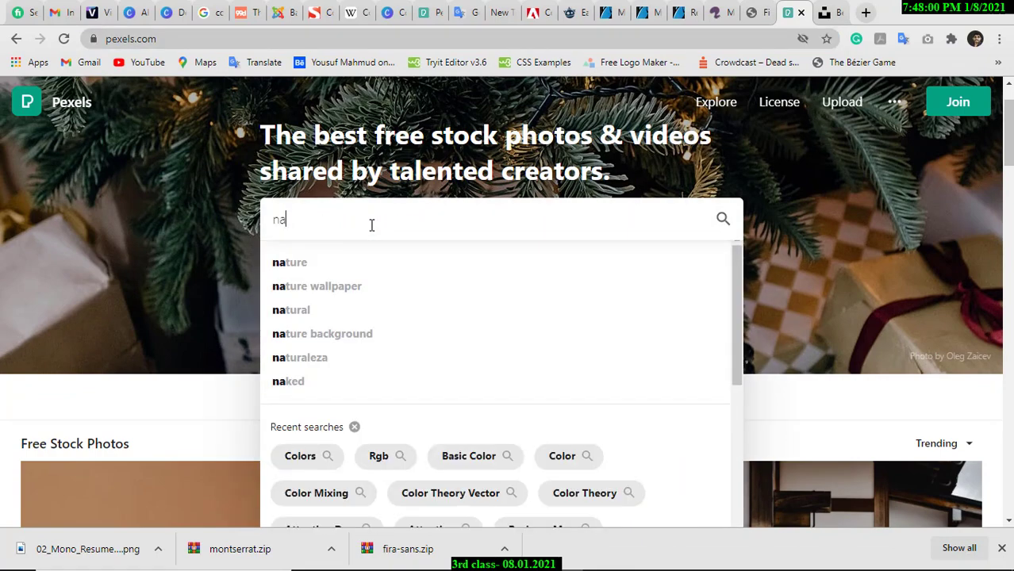
pyautogui.write('u')
pyautogui.press('BackSpace')
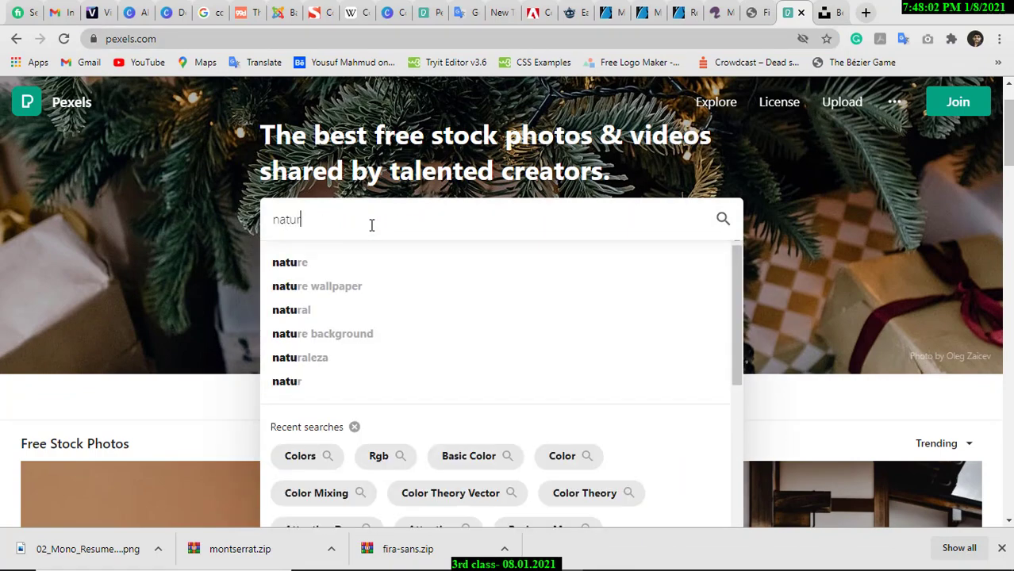
pyautogui.write('ture')
pyautogui.press('Return')
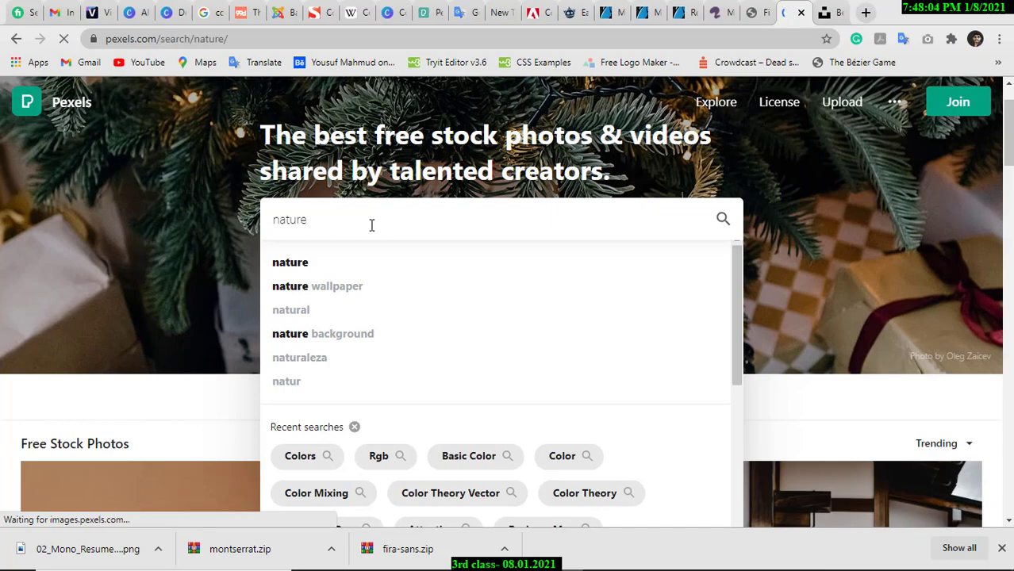
pyautogui.scroll(-5, 559, 261)
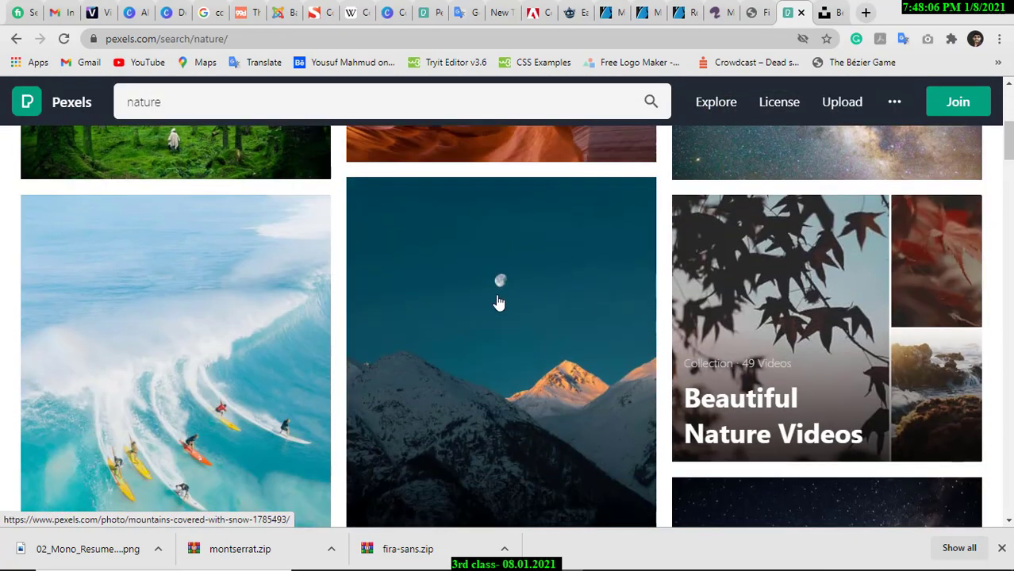
pyautogui.scroll(-10, 498, 302)
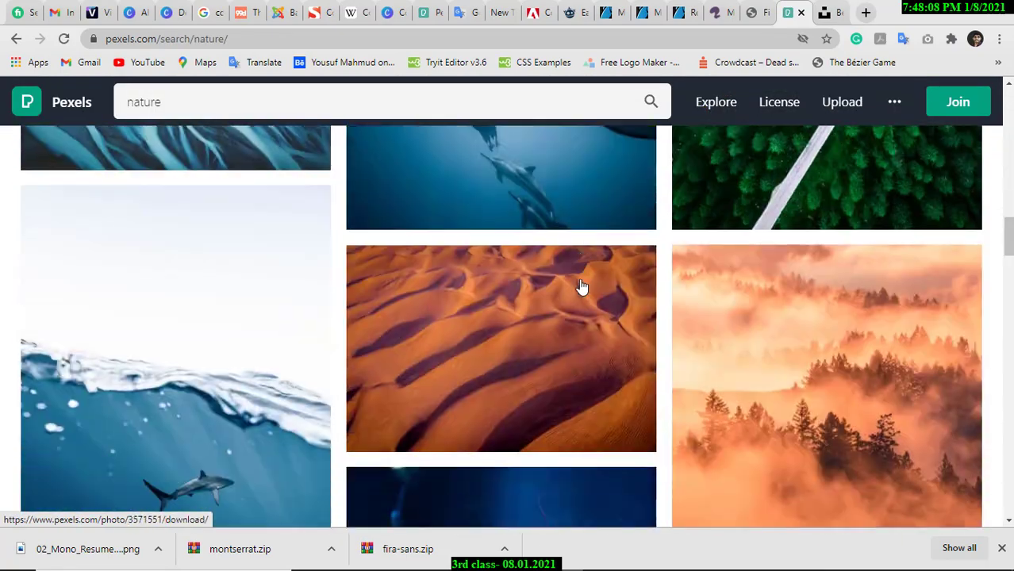
pyautogui.scroll(-10, 582, 287)
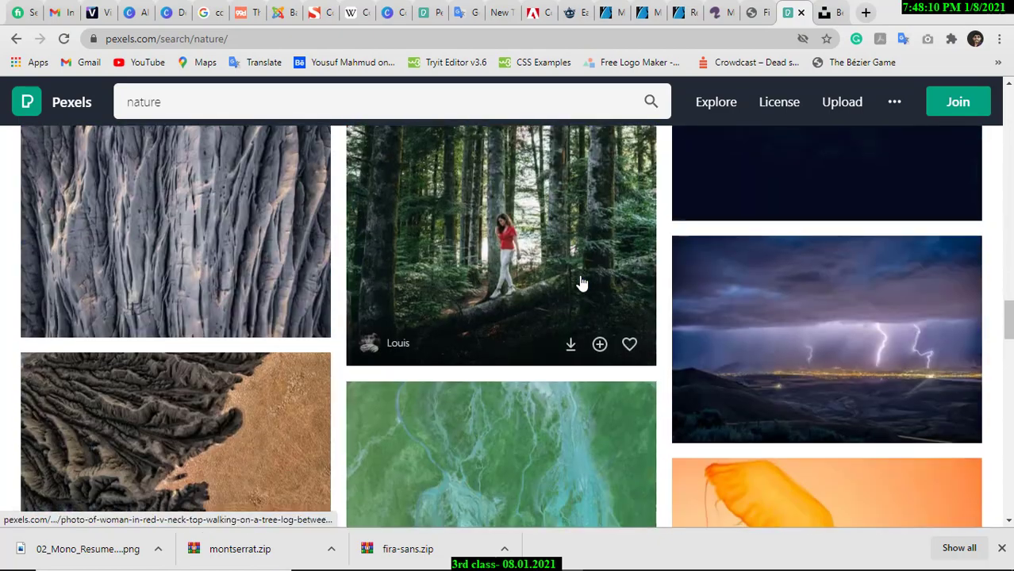
pyautogui.scroll(-10, 581, 284)
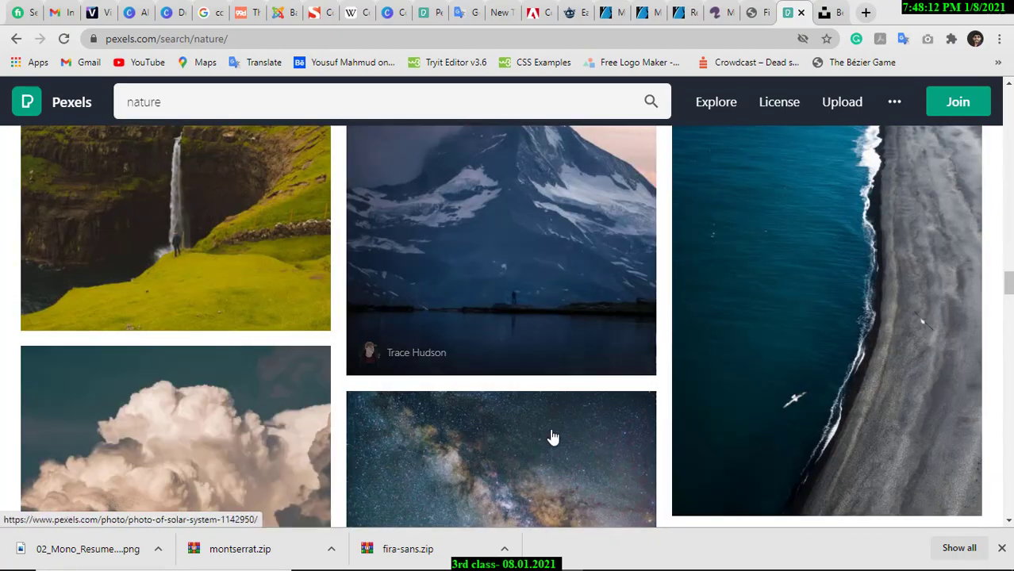
# Briefly zoom in and out on the Illustrator résumé before returning to Pexels.
pyautogui.click(528, 555)
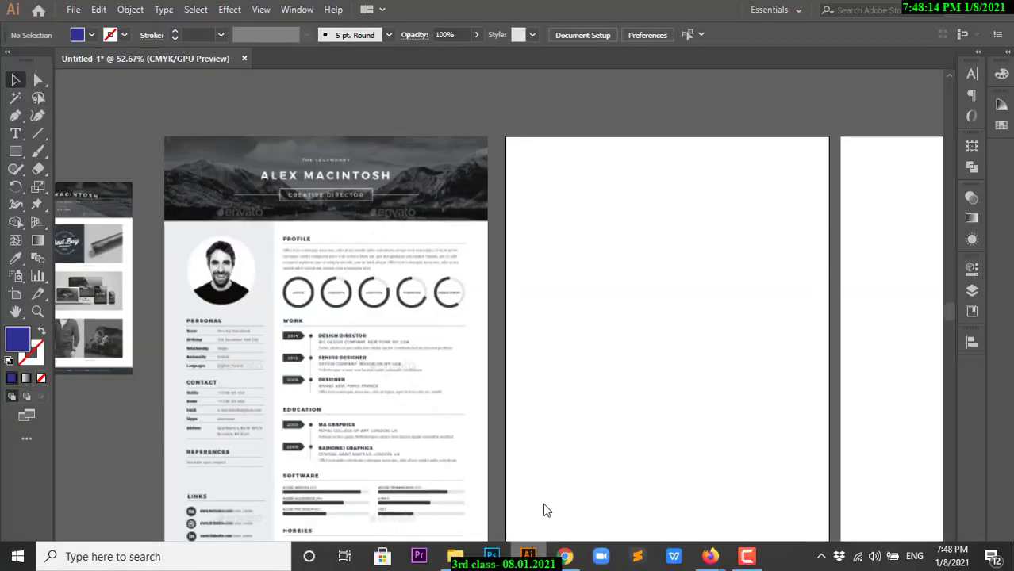
pyautogui.moveTo(264, 155); pyautogui.dragTo(480, 195)
pyautogui.moveTo(559, 198); pyautogui.dragTo(501, 219)
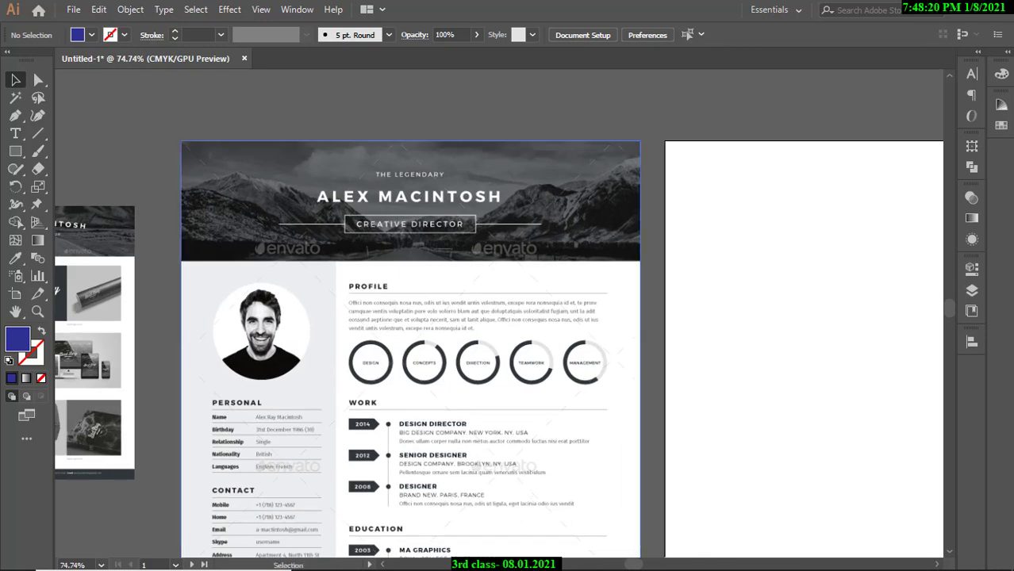
pyautogui.click(566, 555)
# Scroll through the nature results and open the foggy pine-forest photo.
pyautogui.scroll(-4, 595, 338)
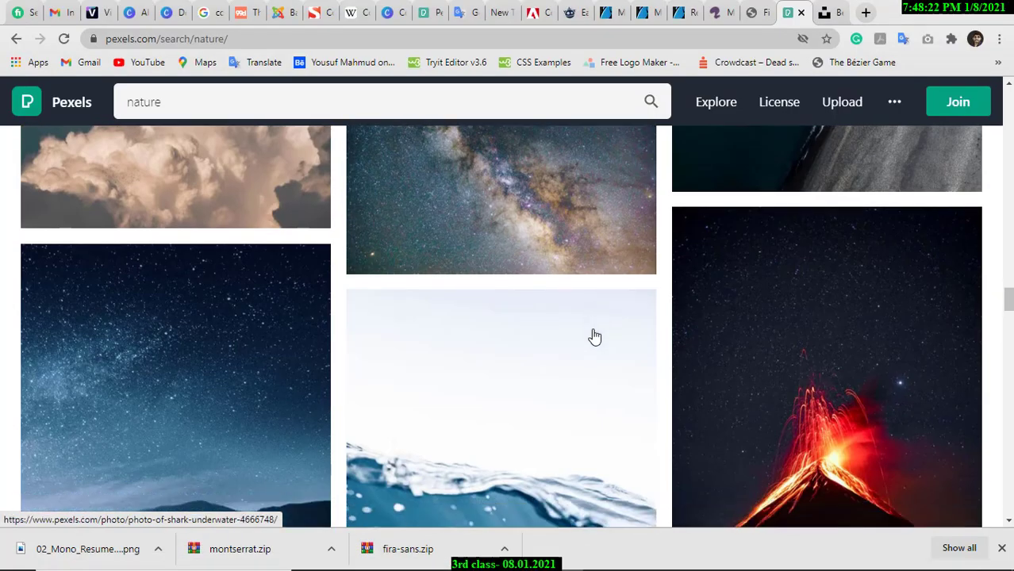
pyautogui.scroll(-8, 595, 337)
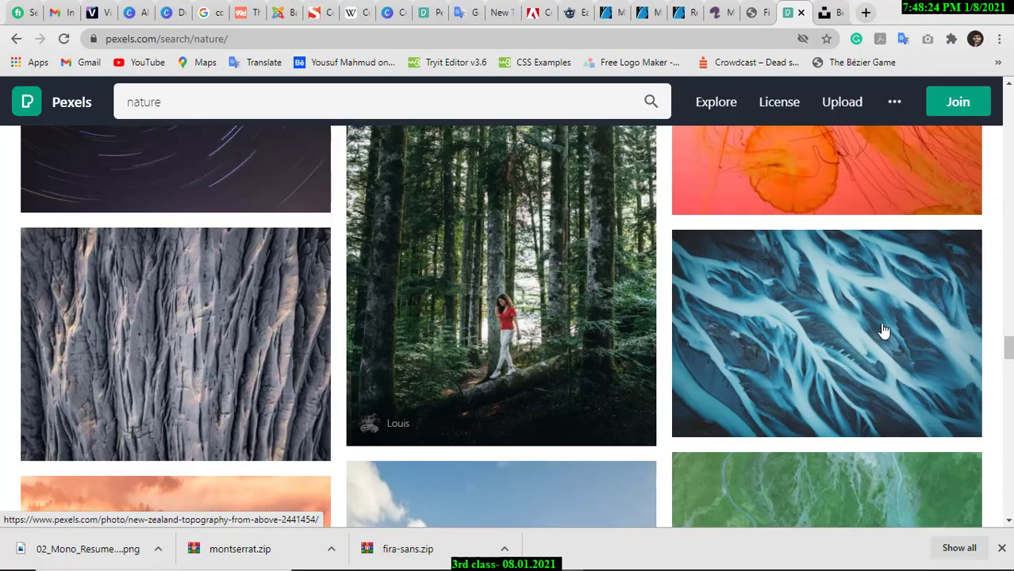
pyautogui.scroll(-4, 883, 331)
pyautogui.scroll(-5, 648, 334)
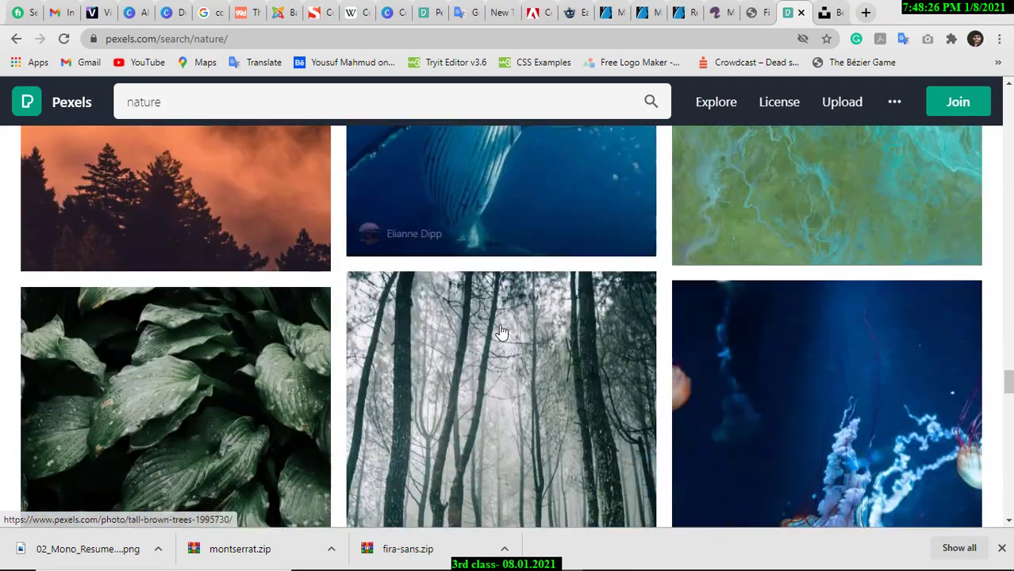
pyautogui.scroll(-4, 500, 331)
pyautogui.scroll(-10, 501, 332)
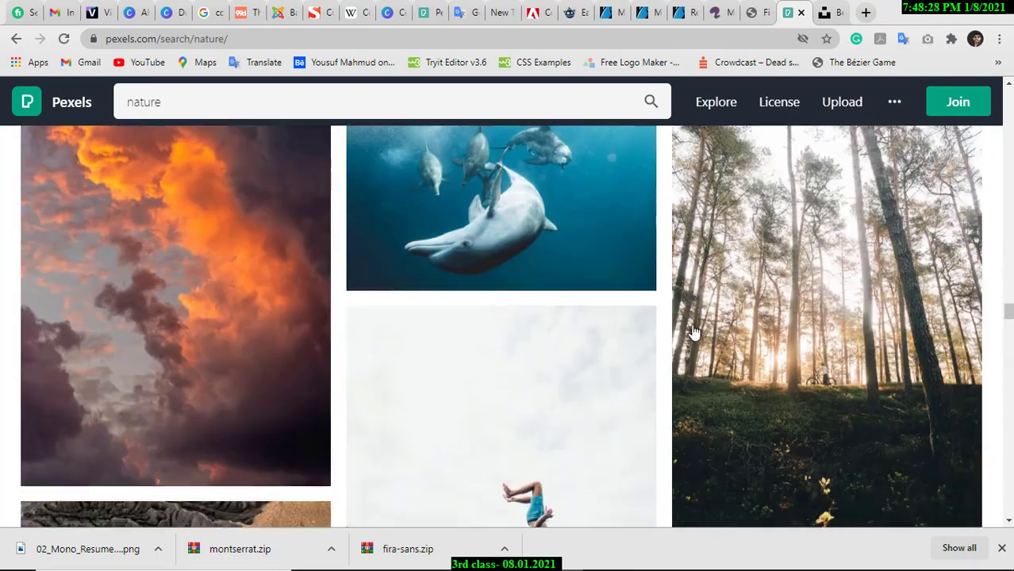
pyautogui.scroll(-15, 584, 338)
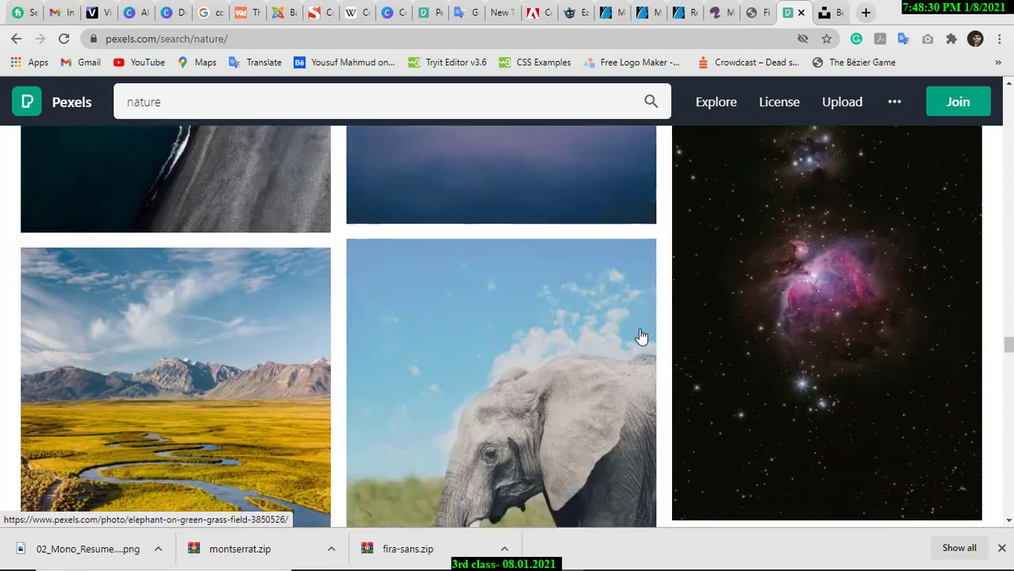
pyautogui.scroll(-15, 641, 335)
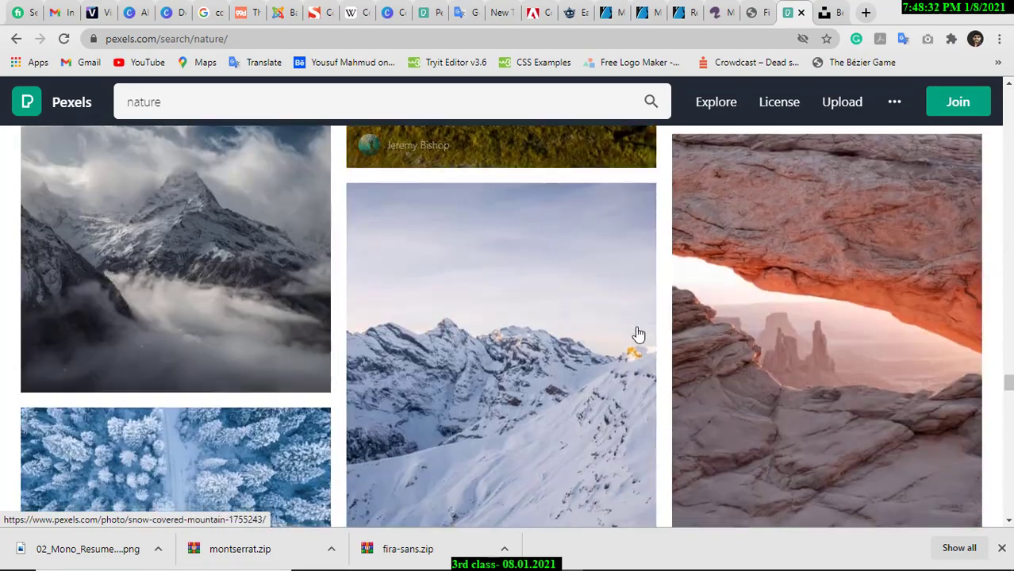
pyautogui.scroll(-10, 637, 334)
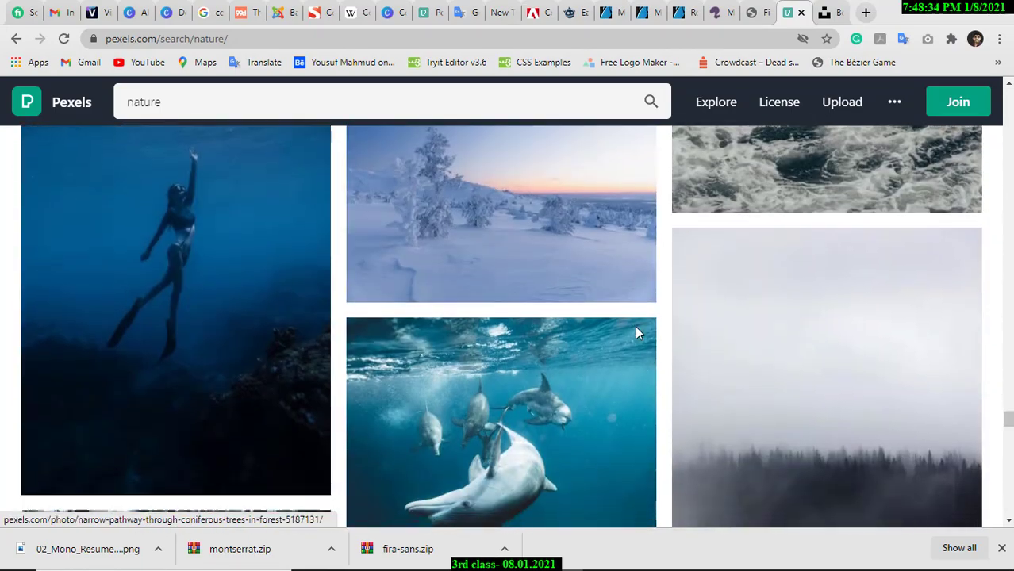
pyautogui.scroll(-4, 637, 334)
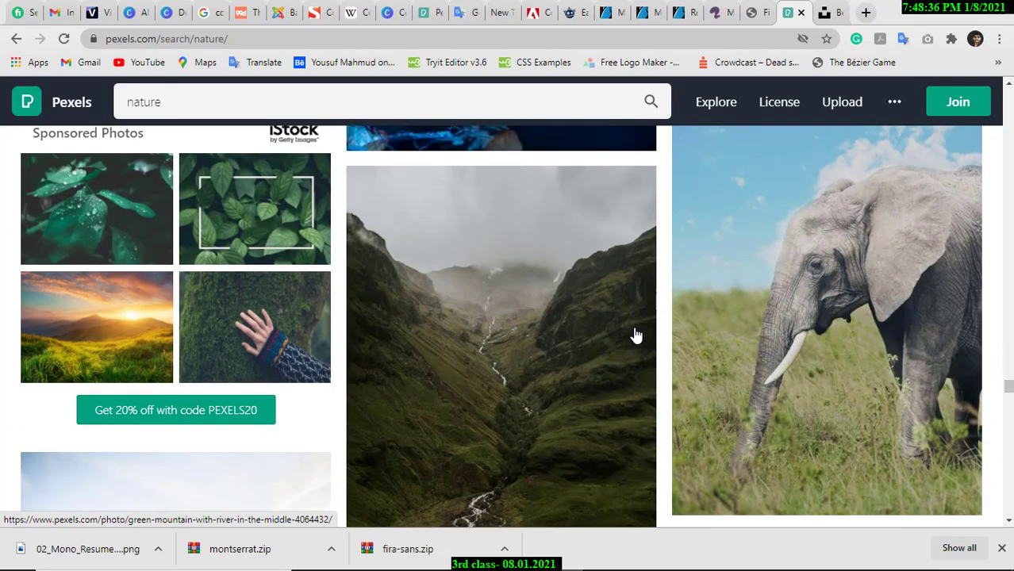
pyautogui.scroll(2, 536, 340)
pyautogui.scroll(-2, 397, 302)
pyautogui.scroll(1, 183, 258)
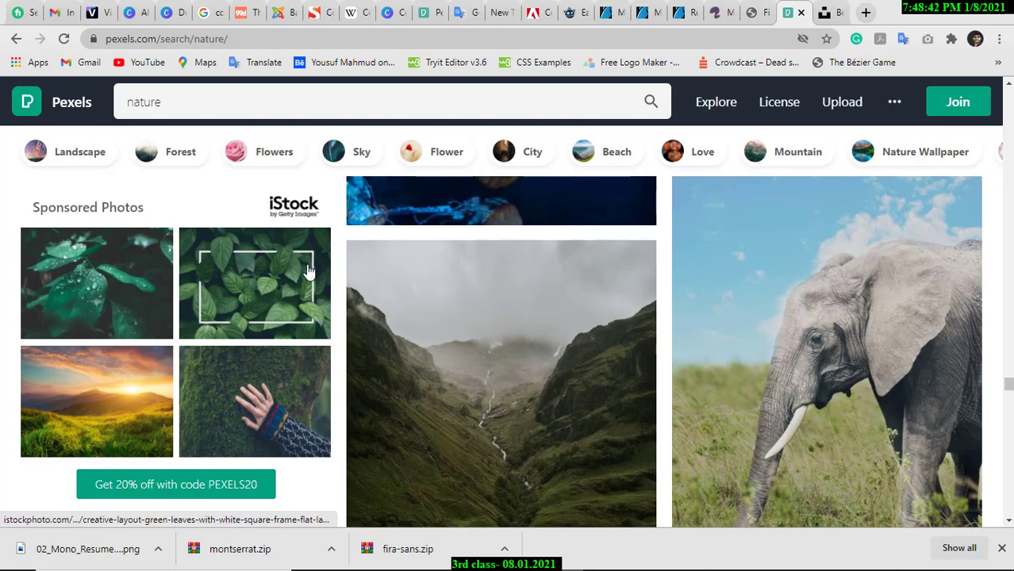
pyautogui.scroll(-9, 456, 333)
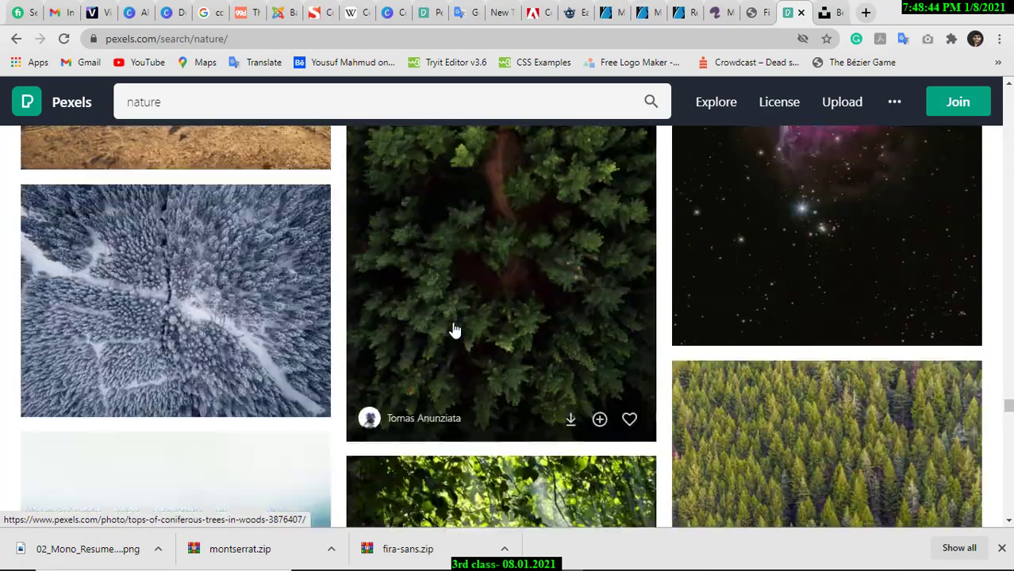
pyautogui.scroll(-15, 455, 331)
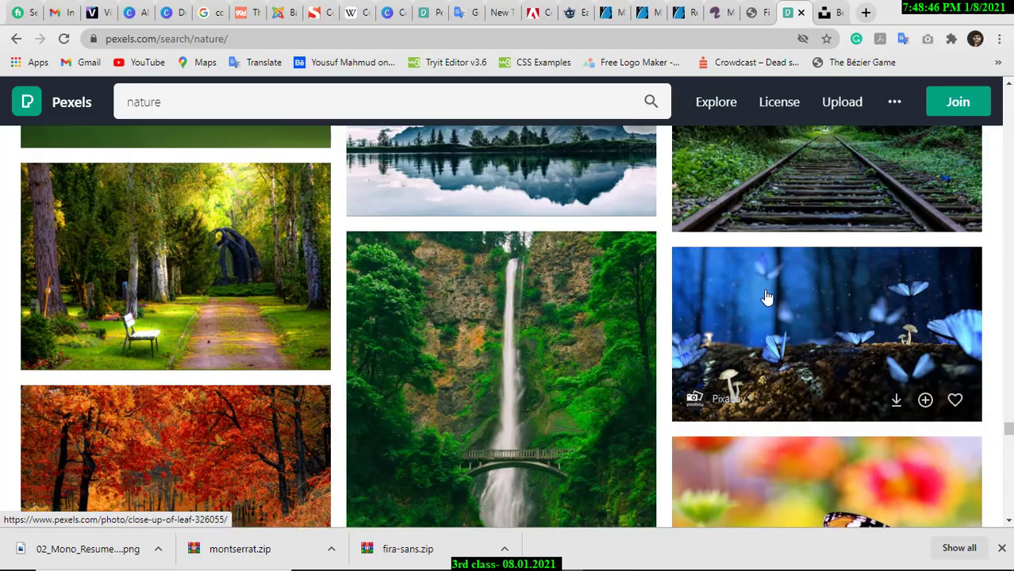
pyautogui.scroll(-15, 765, 297)
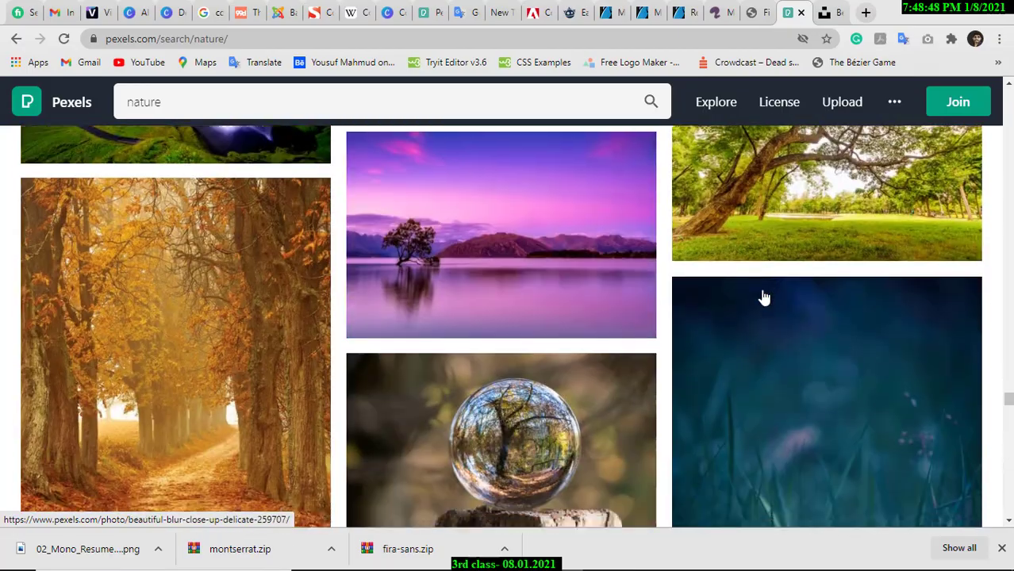
pyautogui.scroll(-10, 764, 297)
pyautogui.scroll(-3, 760, 295)
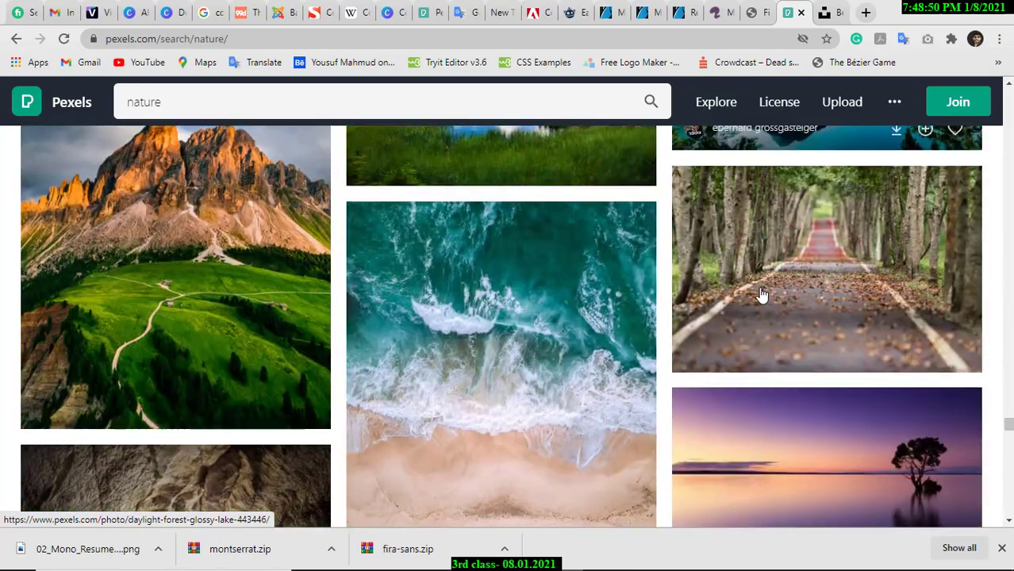
pyautogui.scroll(4, 760, 295)
pyautogui.click(220, 231)
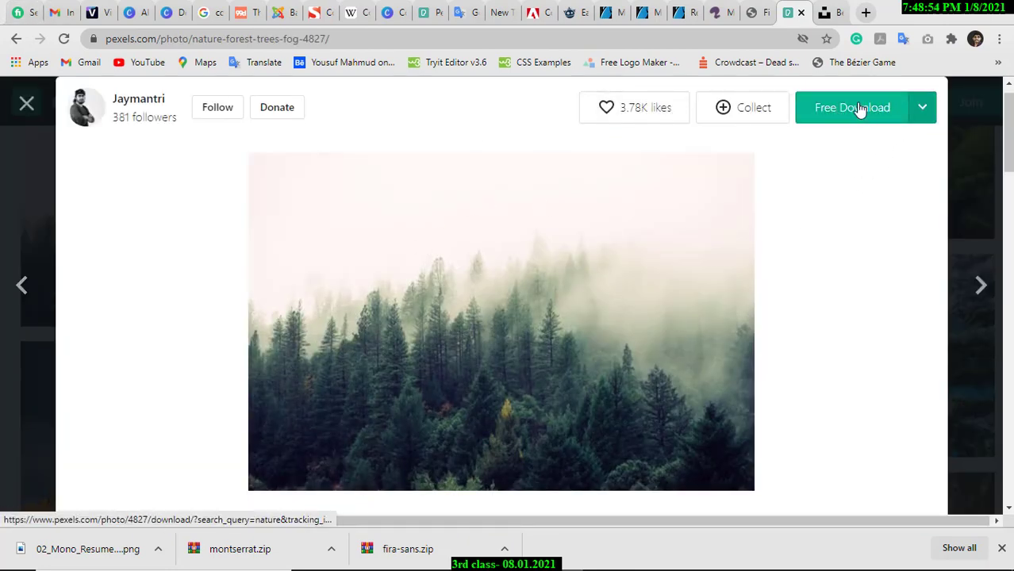
# Download the foggy forest photo at its Original 2200 × 1467 size.
pyautogui.click(920, 108)
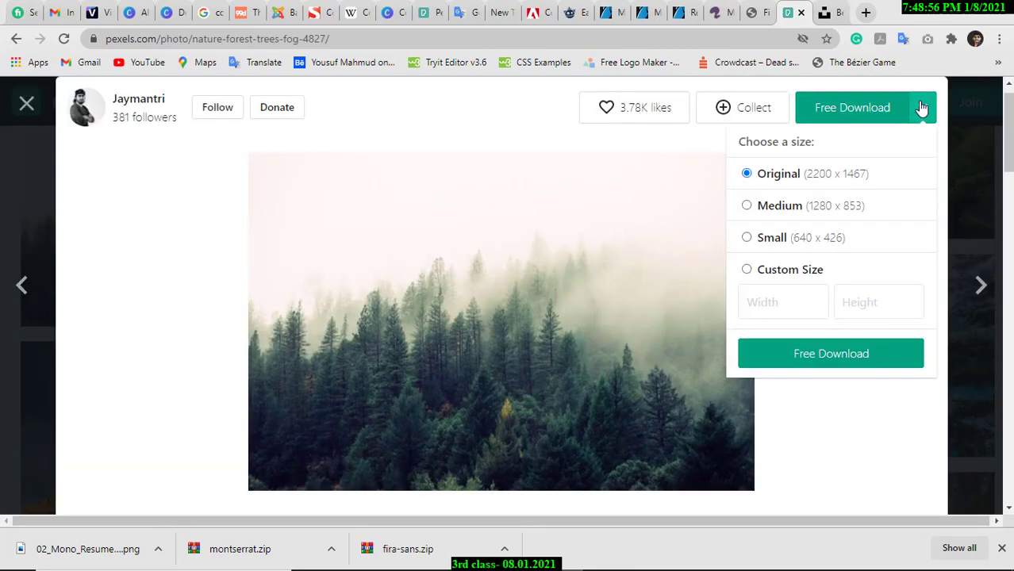
pyautogui.click(287, 345)
pyautogui.scroll(-3, 346, 306)
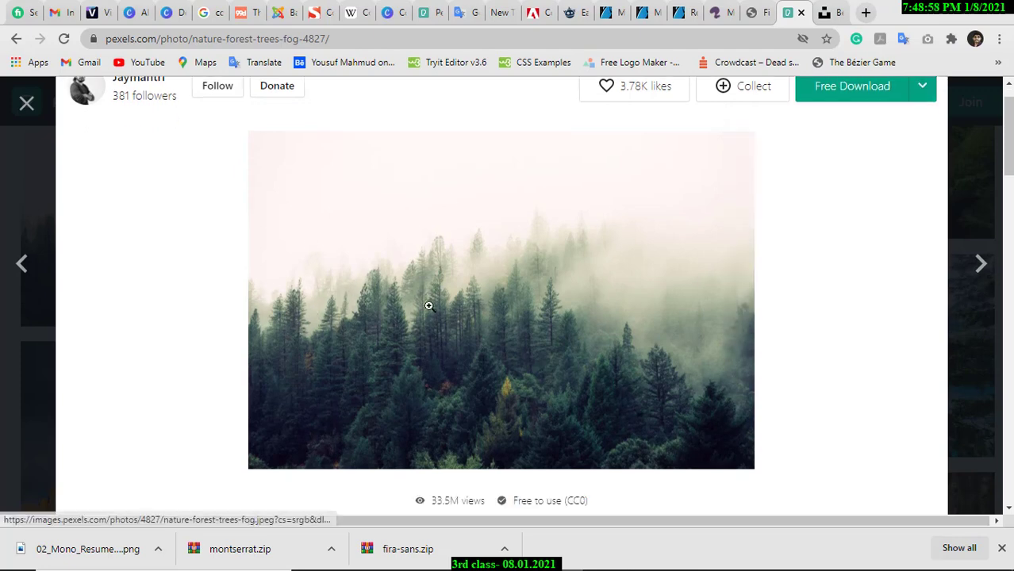
pyautogui.scroll(4, 555, 308)
pyautogui.click(920, 140)
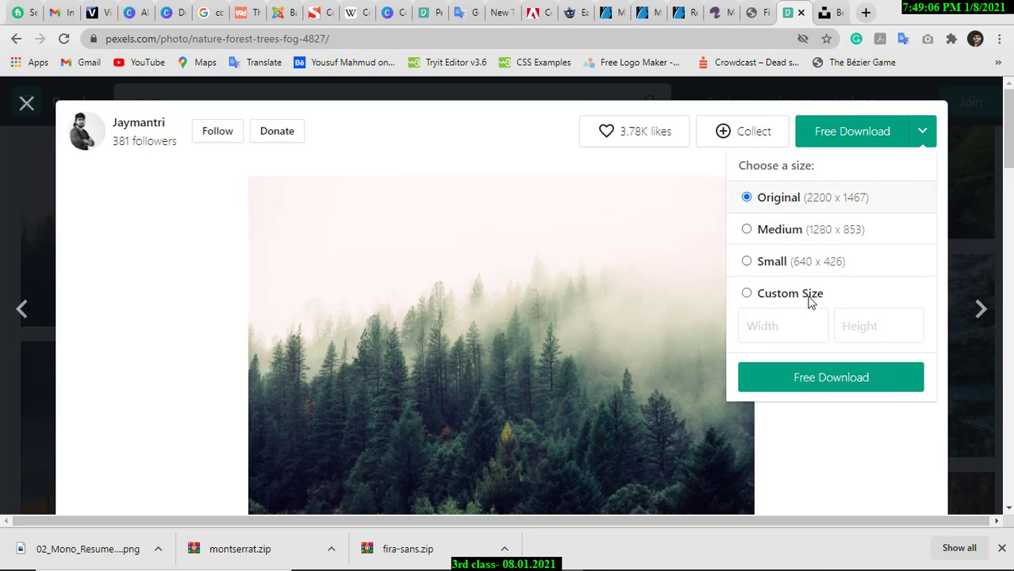
pyautogui.click(816, 380)
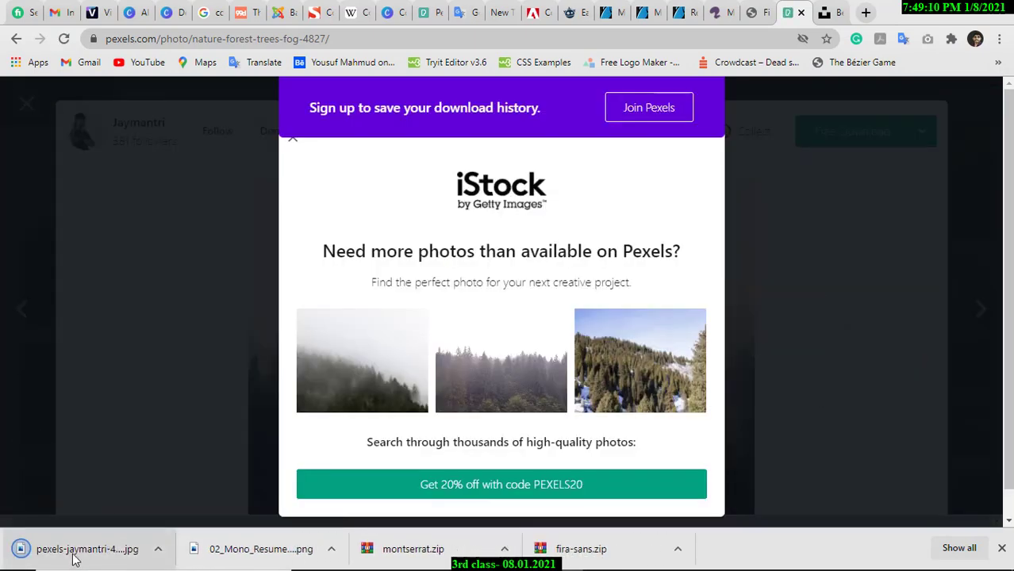
pyautogui.moveTo(493, 568)
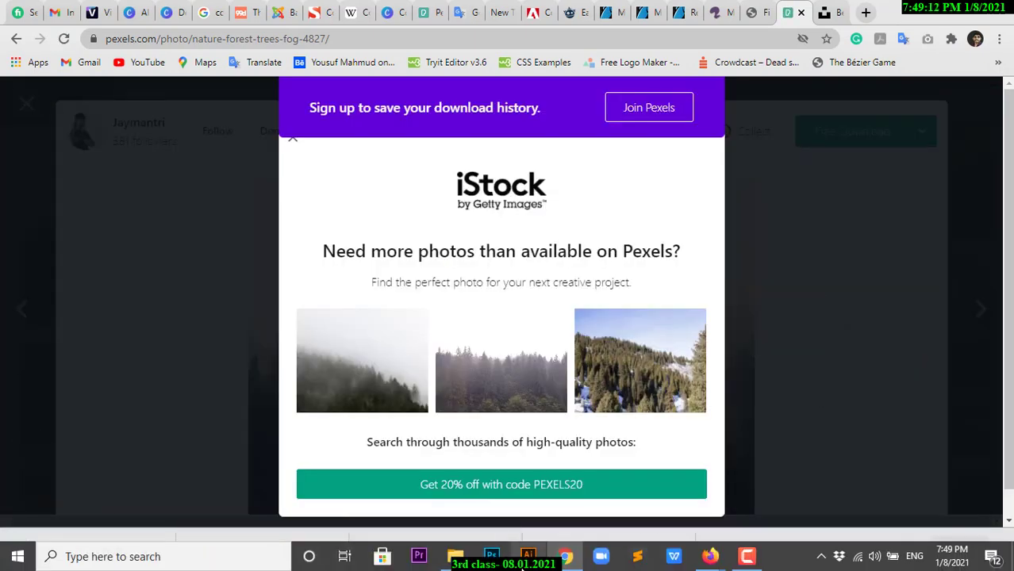
pyautogui.click(528, 557)
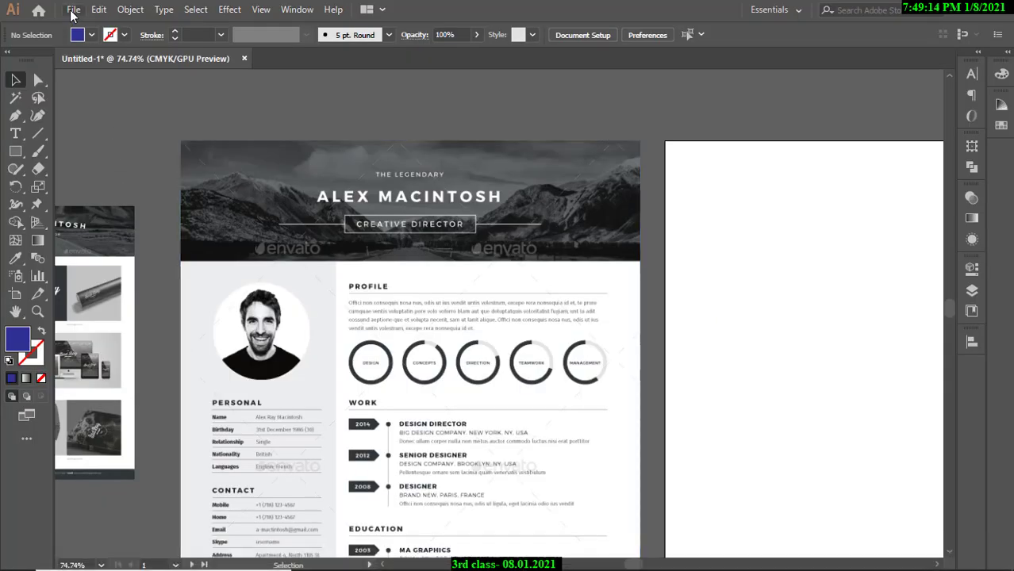
# Place pexels-jaymantri-4827.jpg from the Downloads folder.
pyautogui.click(72, 10)
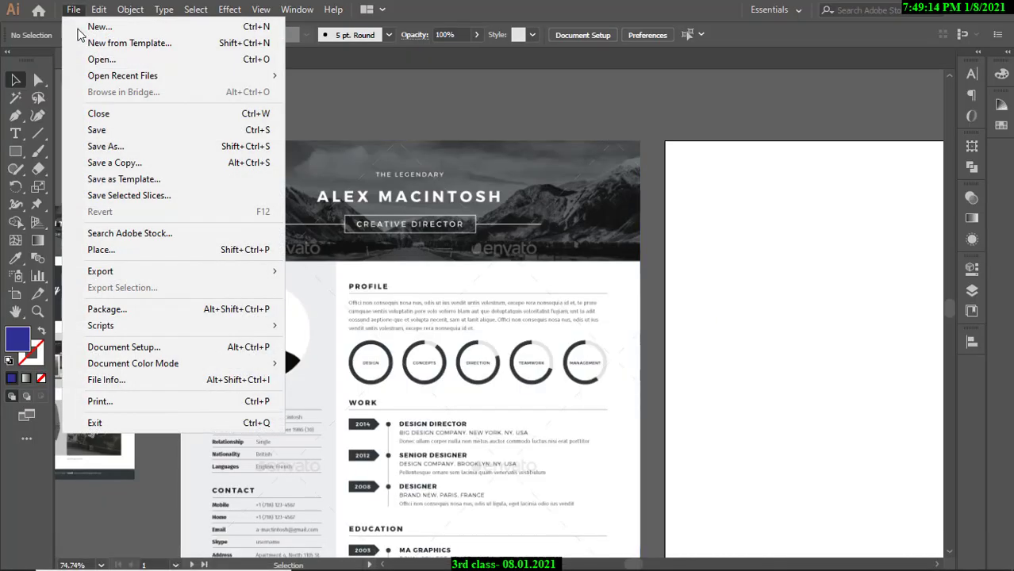
pyautogui.click(101, 250)
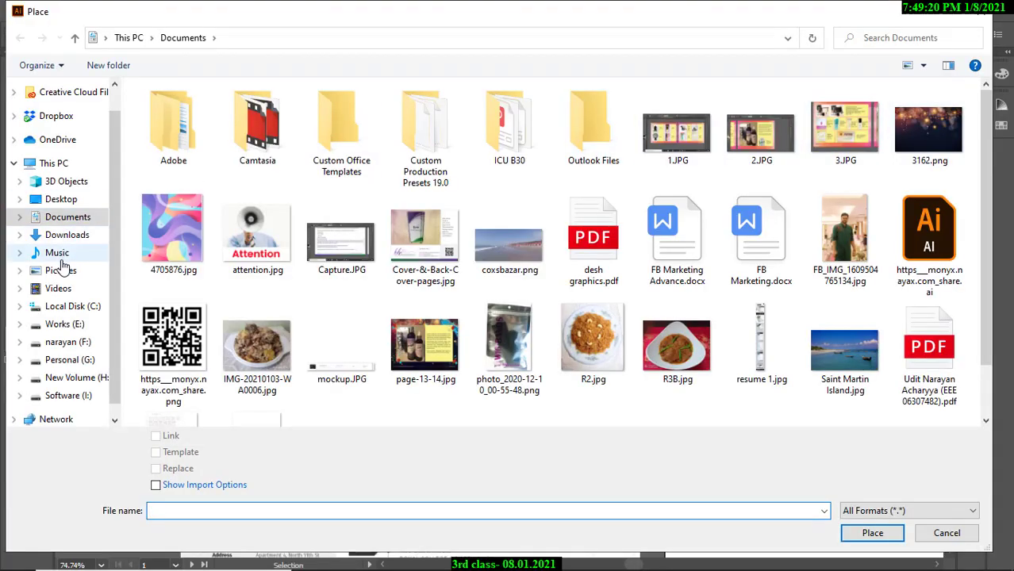
pyautogui.click(46, 235)
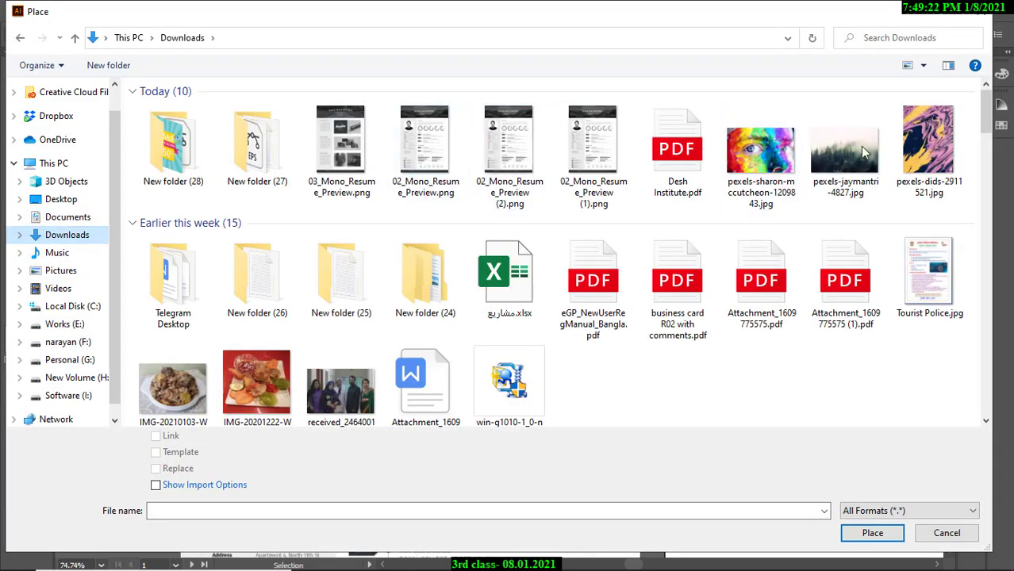
pyautogui.click(845, 147)
pyautogui.click(872, 533)
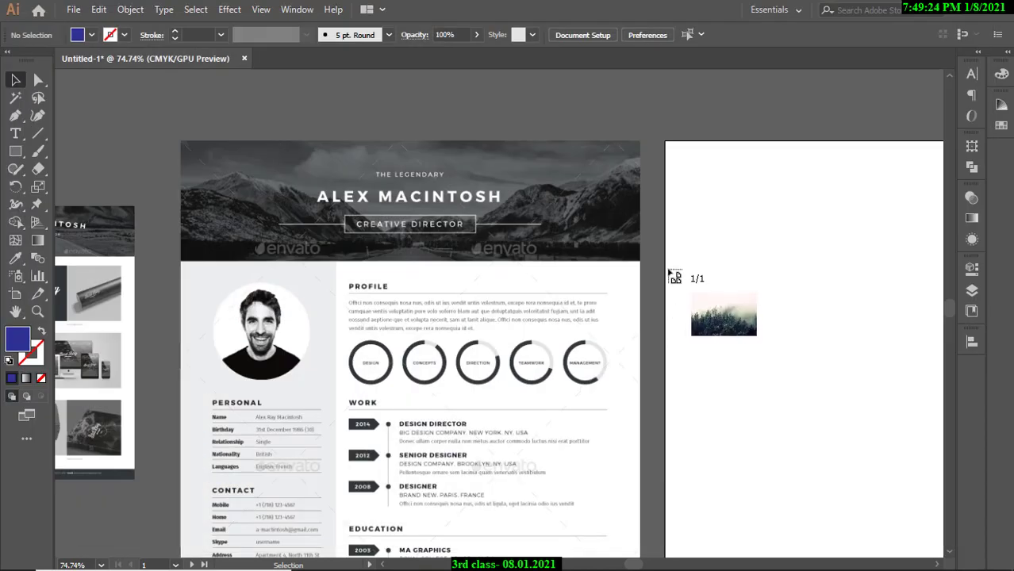
# Size the photo across the middle artboard's top and embed it.
pyautogui.scroll(-3, 701, 226)
pyautogui.moveTo(702, 226); pyautogui.dragTo(323, 172)
pyautogui.moveTo(323, 172); pyautogui.dragTo(461, 222)
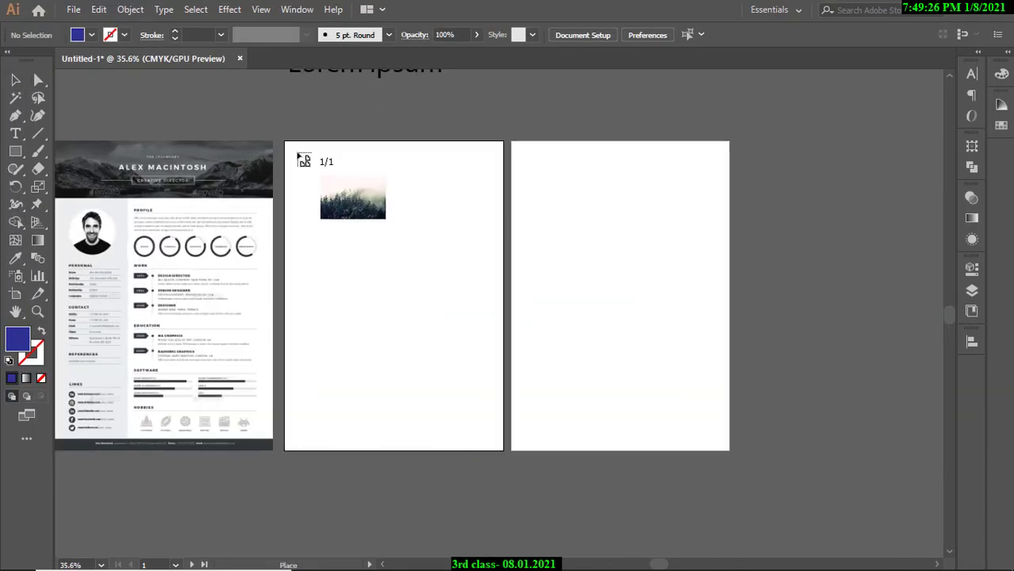
pyautogui.moveTo(280, 137); pyautogui.dragTo(574, 292)
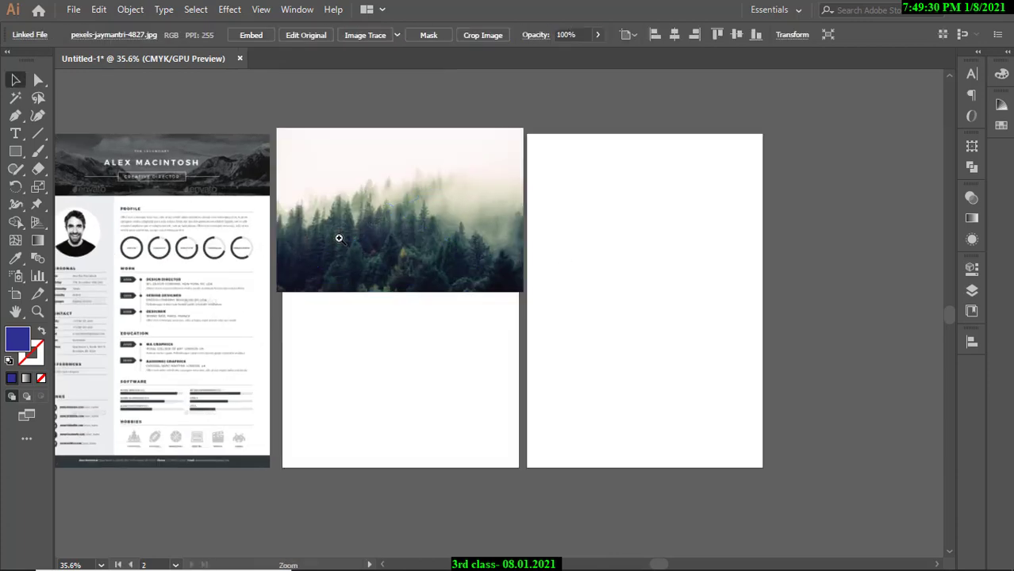
pyautogui.scroll(3, 353, 252)
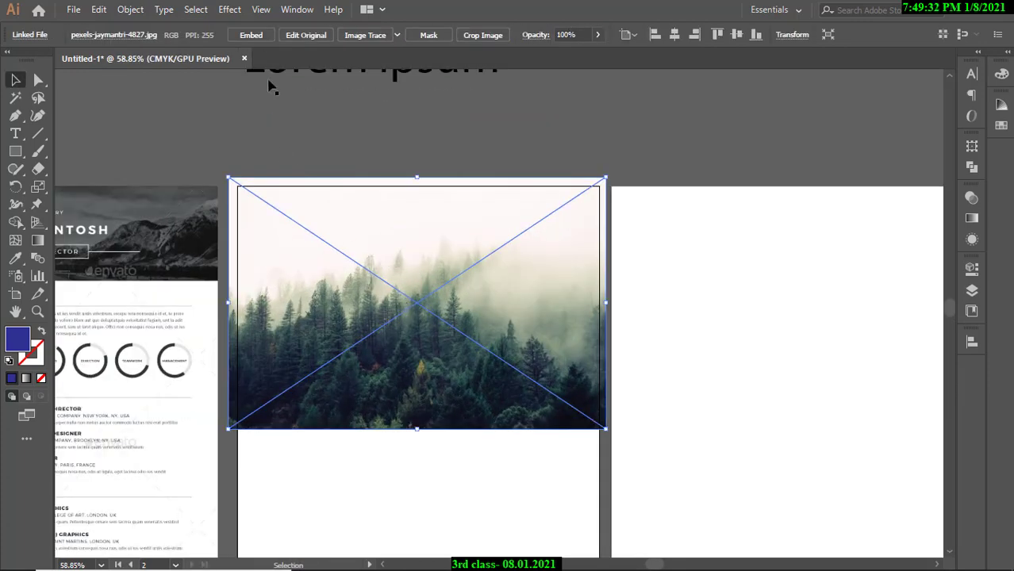
pyautogui.click(256, 41)
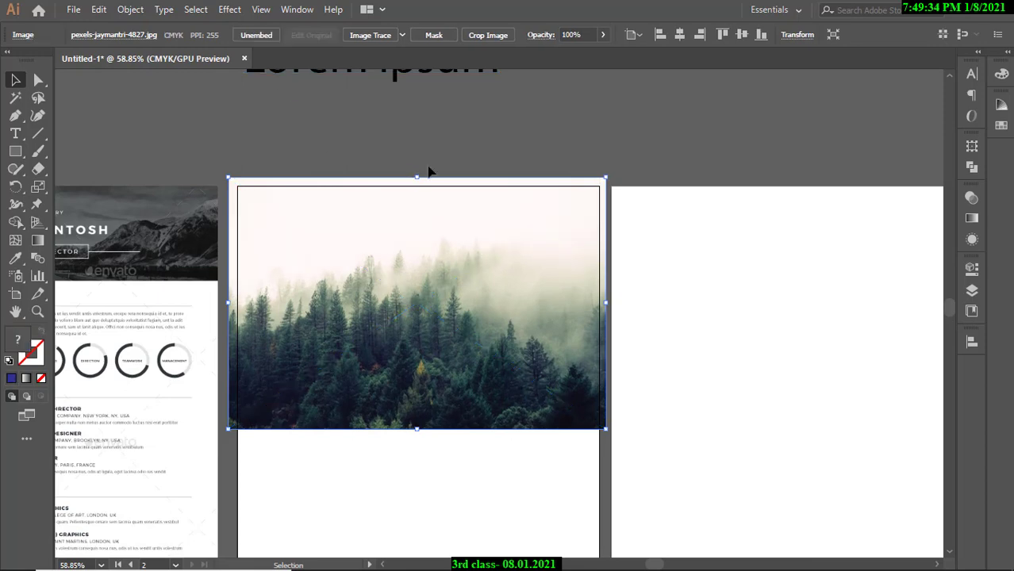
# Move the embedded forest photo further up on the middle artboard.
pyautogui.click(449, 153)
pyautogui.scroll(1, 457, 294)
pyautogui.moveTo(462, 347); pyautogui.dragTo(453, 237)
pyautogui.click(647, 254)
pyautogui.scroll(-1, 471, 256)
pyautogui.scroll(1, 470, 256)
pyautogui.scroll(-1, 596, 235)
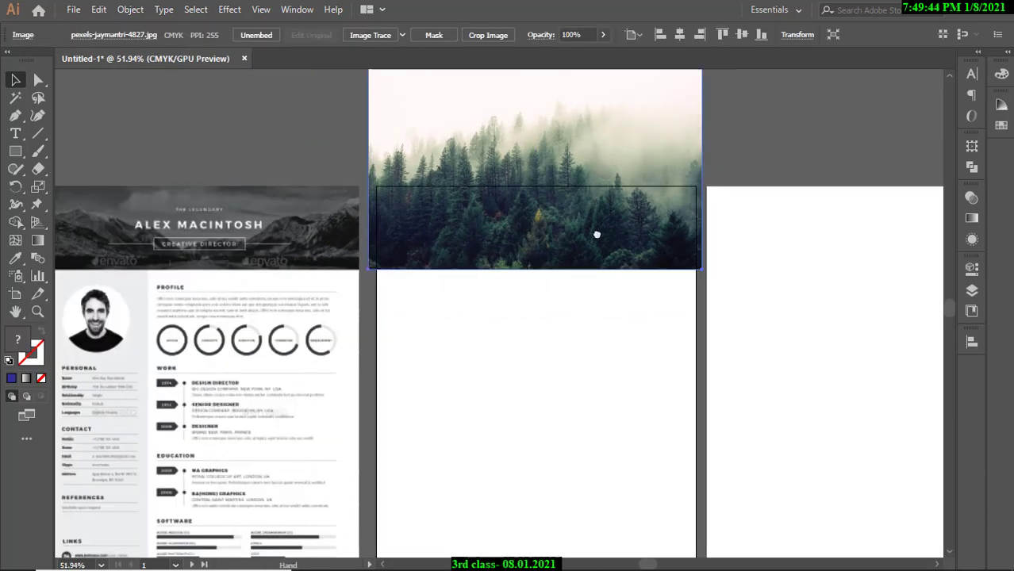
pyautogui.scroll(1, 596, 235)
# Trim the photo's height slightly from the top and nudge it down.
pyautogui.moveTo(514, 89); pyautogui.dragTo(514, 96)
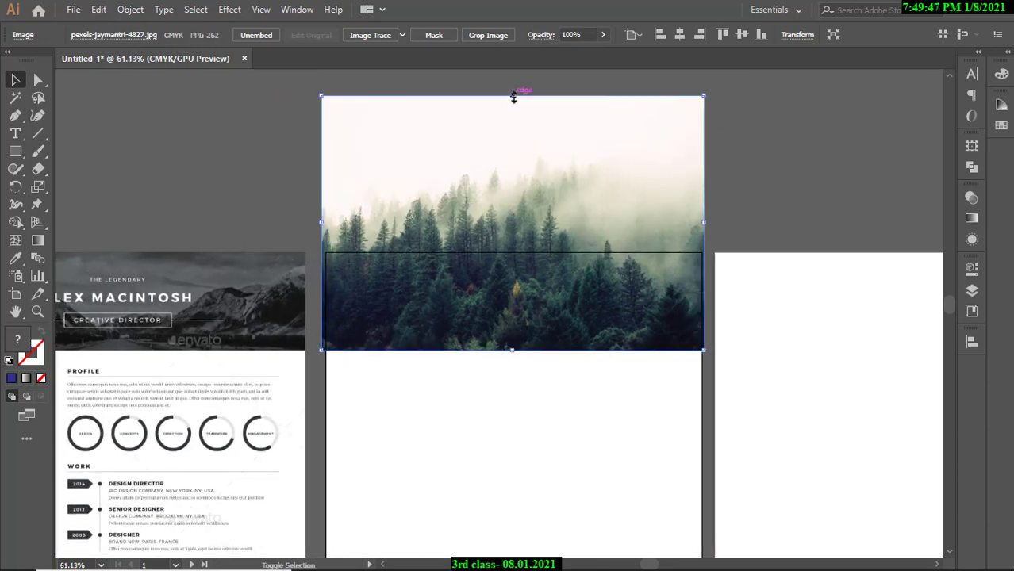
pyautogui.click(741, 174)
pyautogui.scroll(-1, 529, 239)
pyautogui.scroll(2, 548, 244)
pyautogui.moveTo(571, 249); pyautogui.dragTo(575, 284)
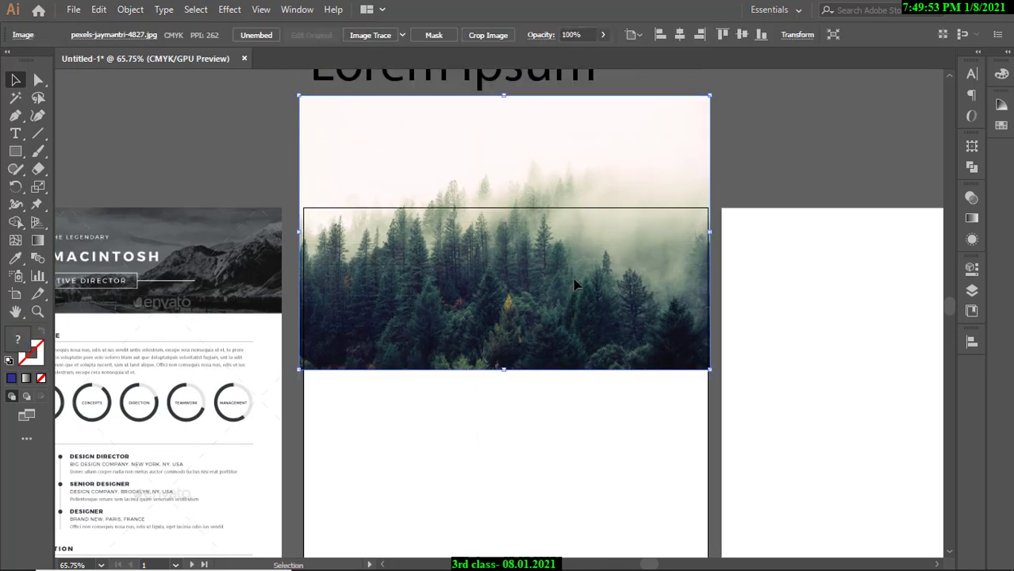
pyautogui.click(838, 269)
# Pan across the résumé, forest and blank artboards to review the layout.
pyautogui.scroll(1, 498, 335)
pyautogui.moveTo(420, 338); pyautogui.dragTo(511, 330)
pyautogui.moveTo(364, 319); pyautogui.dragTo(659, 333)
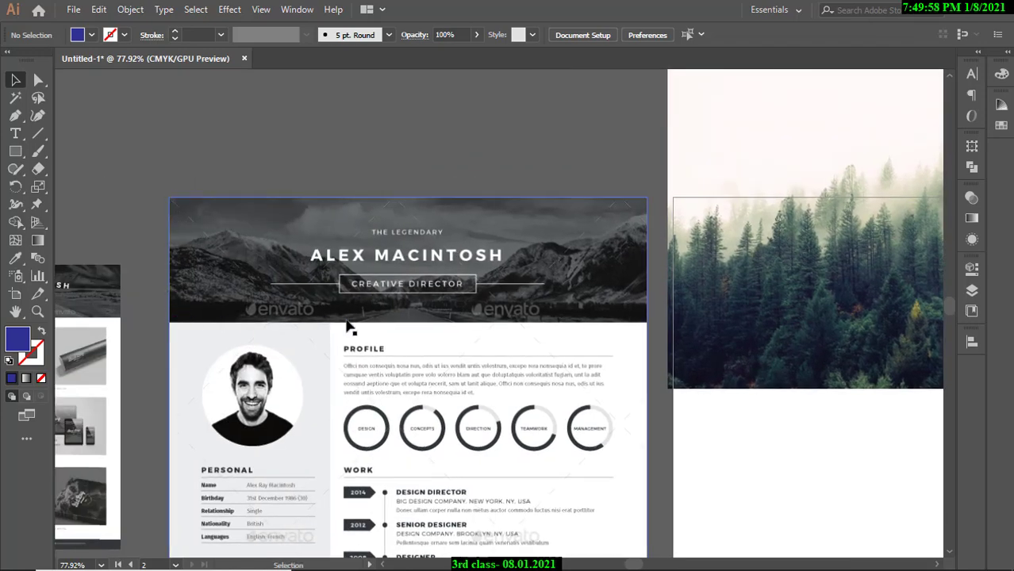
pyautogui.scroll(-2, 556, 252)
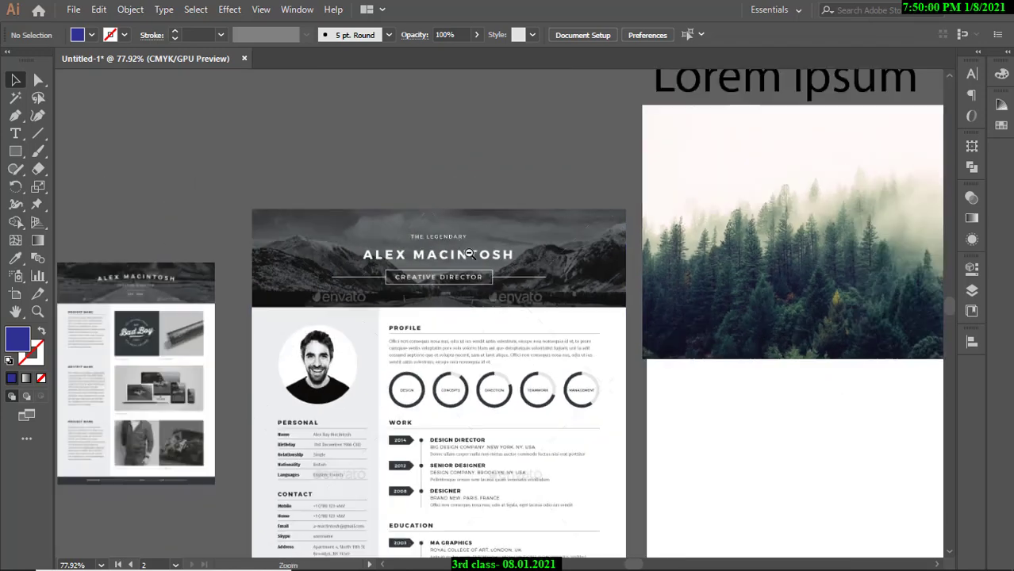
pyautogui.moveTo(642, 283); pyautogui.dragTo(285, 267)
pyautogui.moveTo(468, 188); pyautogui.dragTo(463, 211)
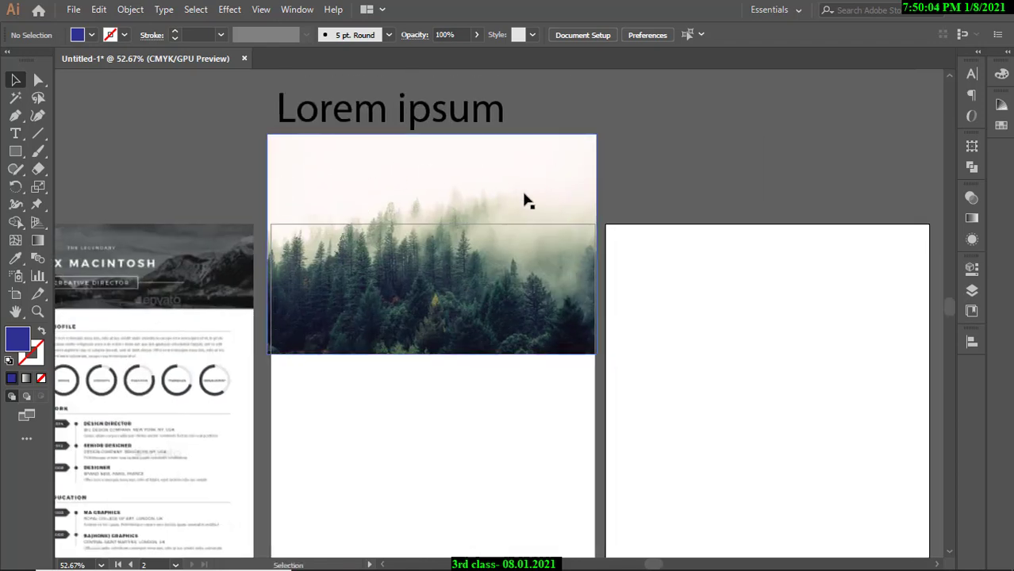
# Nudge the Lorem ipsum text slightly to the right.
pyautogui.moveTo(767, 129); pyautogui.dragTo(786, 129)
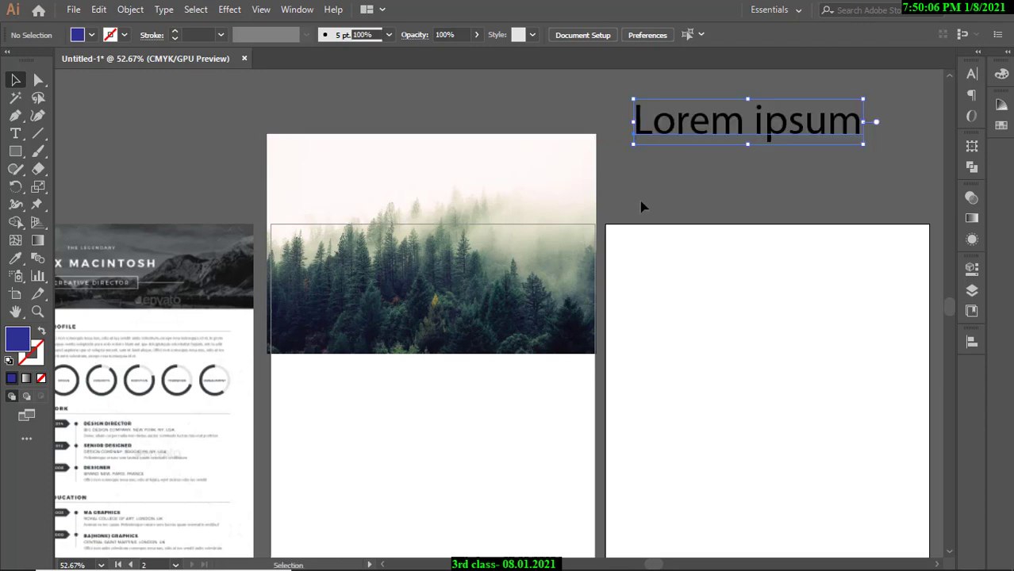
pyautogui.hotkey('ctrl', '=')
pyautogui.hotkey('ctrl', '-')
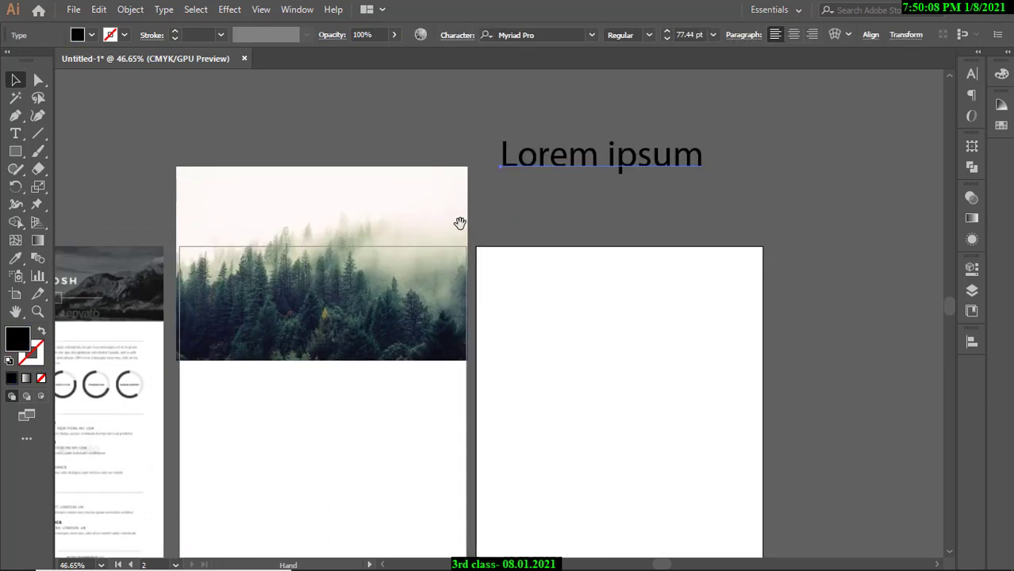
pyautogui.rightClick(386, 226)
pyautogui.click(691, 220)
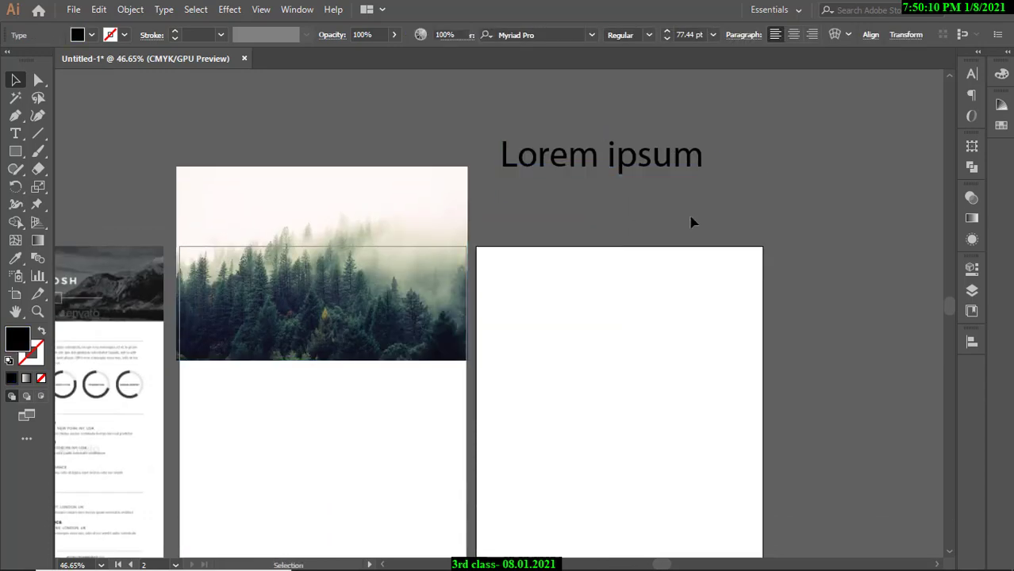
pyautogui.scroll(2, 516, 228)
# Replace the Lorem ipsum placeholder with the title 'Cliping Mask'.
pyautogui.click(508, 154)
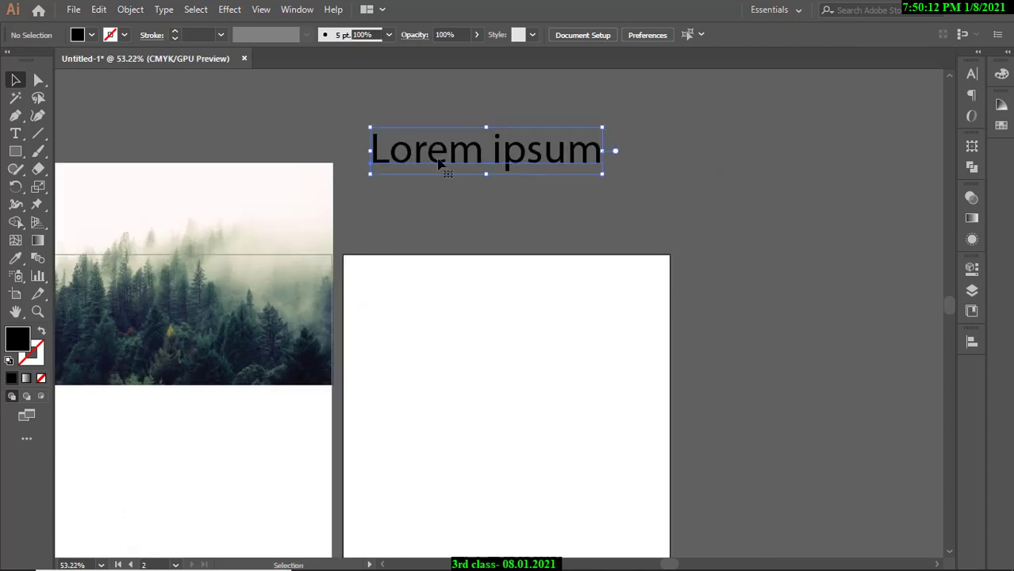
pyautogui.doubleClick(381, 150)
pyautogui.moveTo(374, 147); pyautogui.dragTo(588, 147)
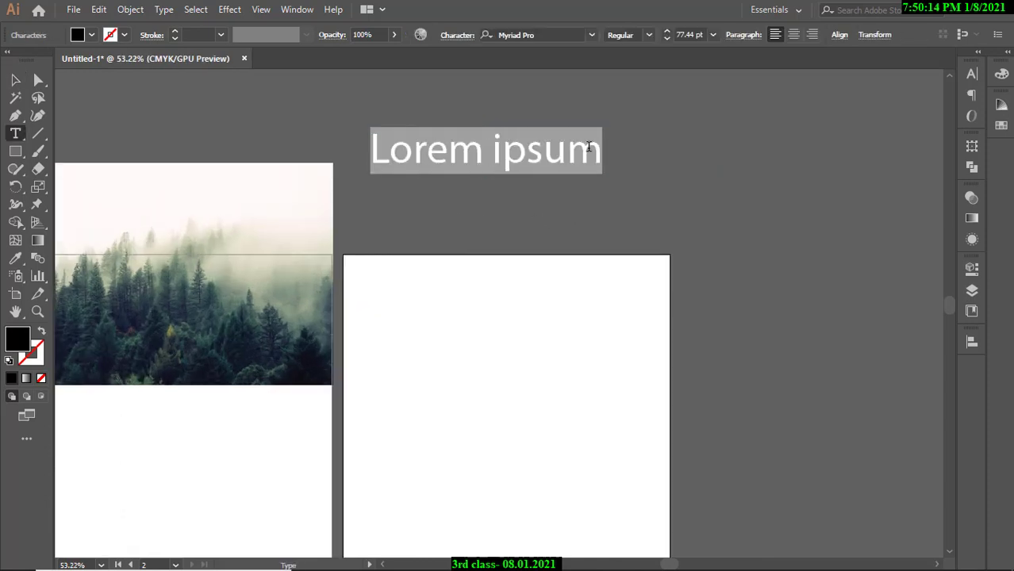
pyautogui.press('BackSpace')
pyautogui.write('Cli')
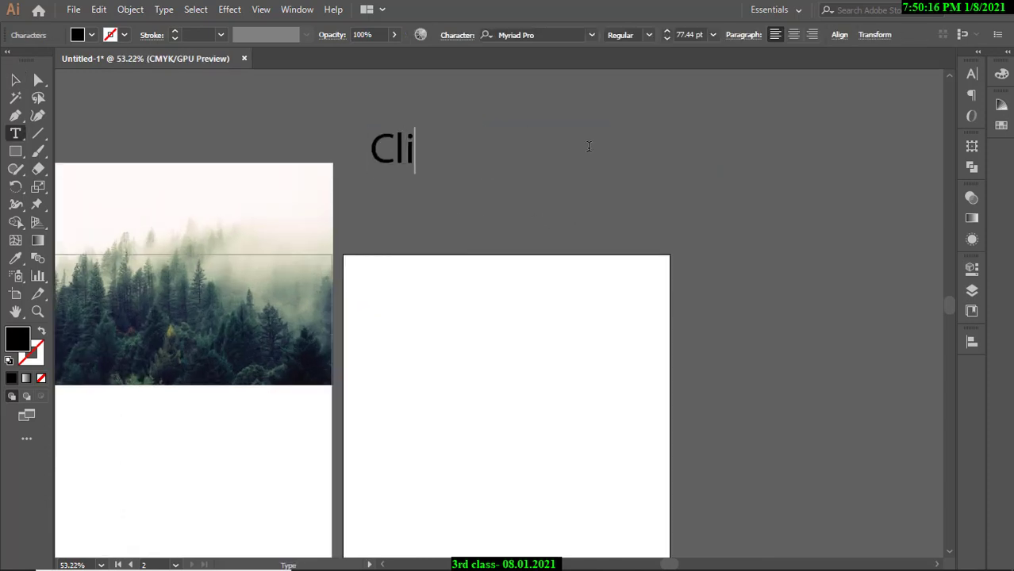
pyautogui.write('ping ')
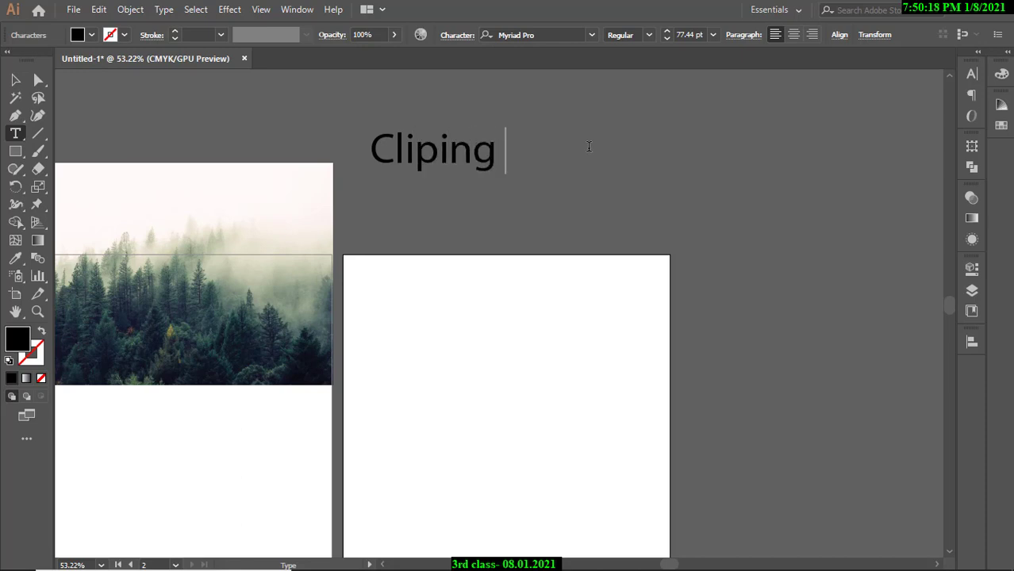
pyautogui.write('Mas')
pyautogui.press('Return')
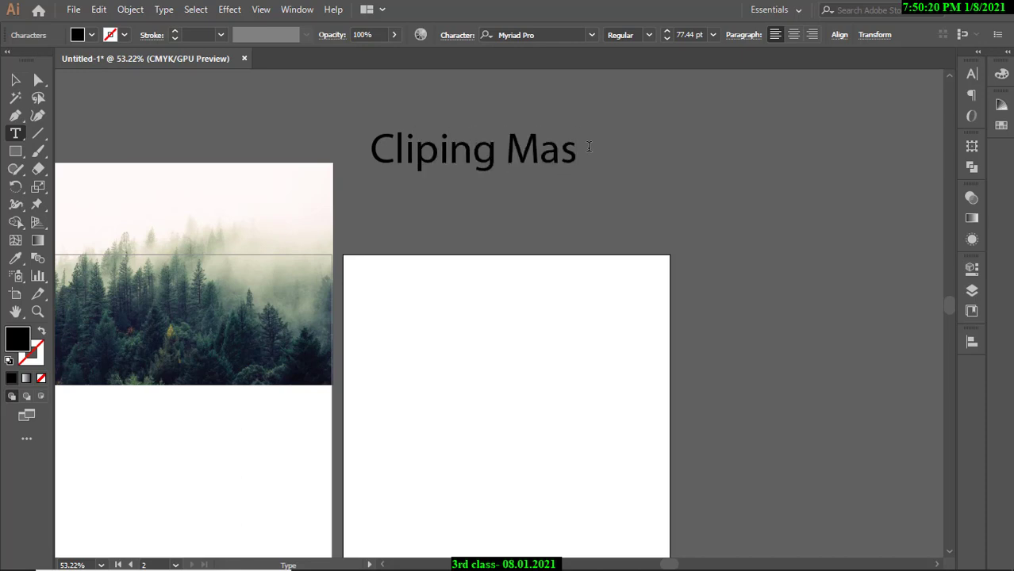
pyautogui.write('k')
pyautogui.click(15, 80)
# Move the 'Cliping Mask' title above the right artboard.
pyautogui.click(349, 150)
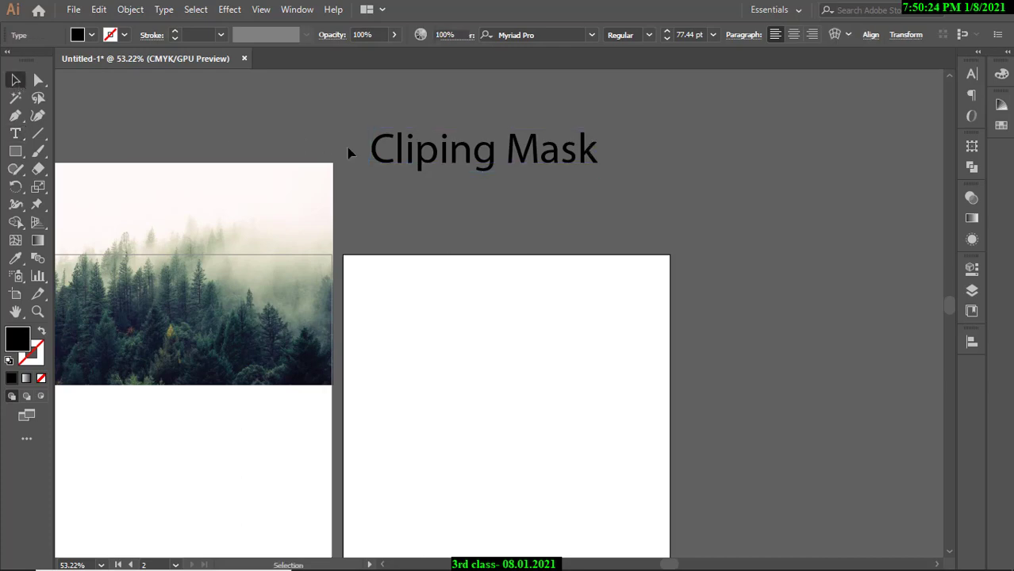
pyautogui.scroll(-4, 476, 190)
pyautogui.scroll(2, 617, 203)
pyautogui.moveTo(561, 173); pyautogui.dragTo(647, 191)
pyautogui.click(583, 213)
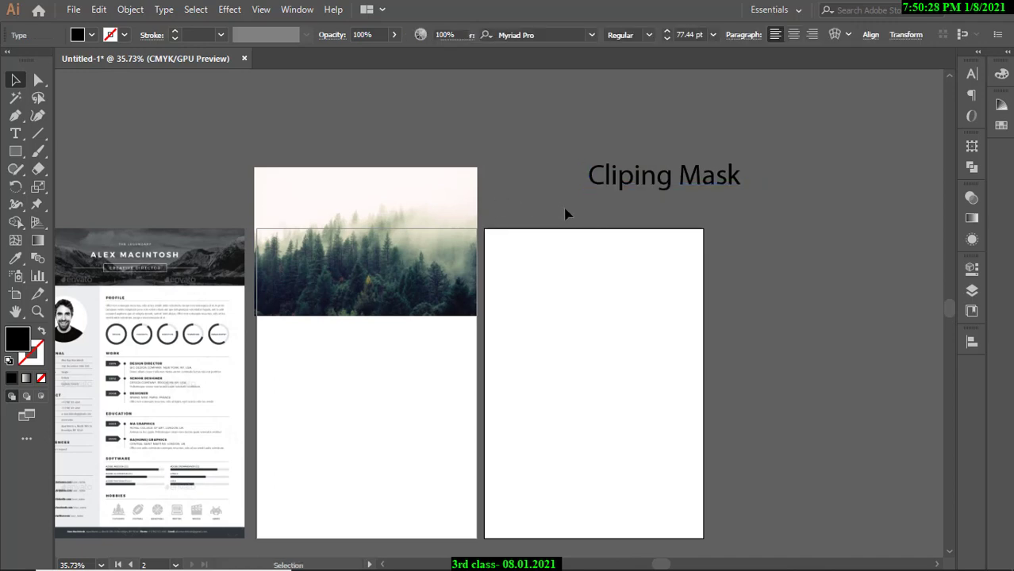
pyautogui.scroll(2, 377, 239)
pyautogui.scroll(1, 364, 242)
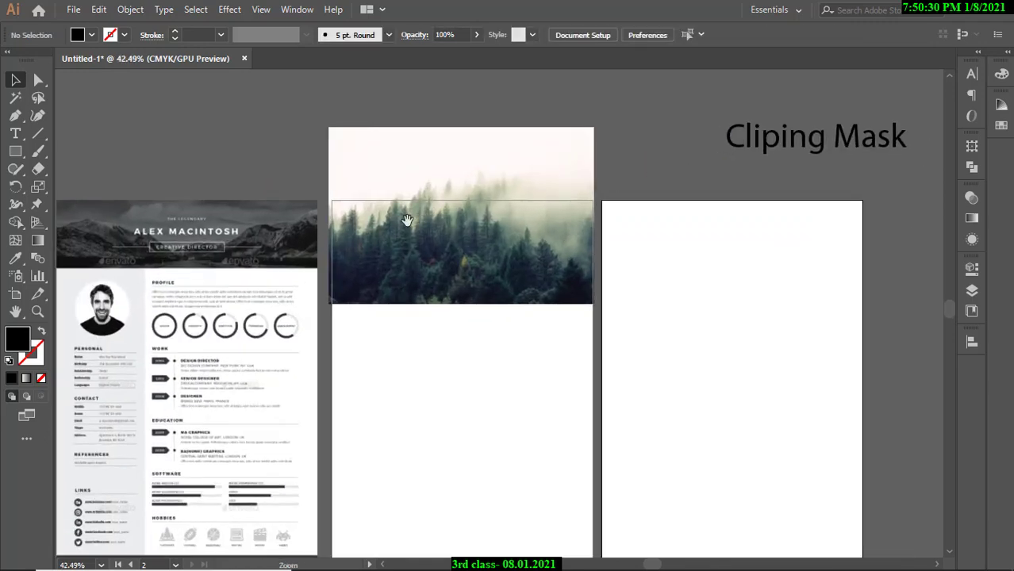
pyautogui.click(70, 212)
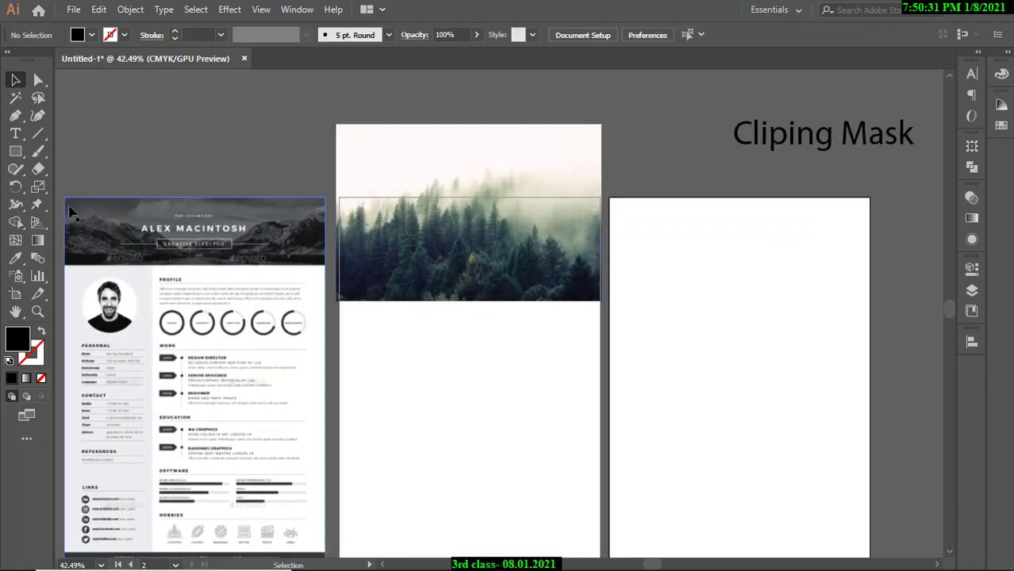
# Draw a black rectangle over the forest photo and widen it toward the photo's right edge.
pyautogui.click(12, 152)
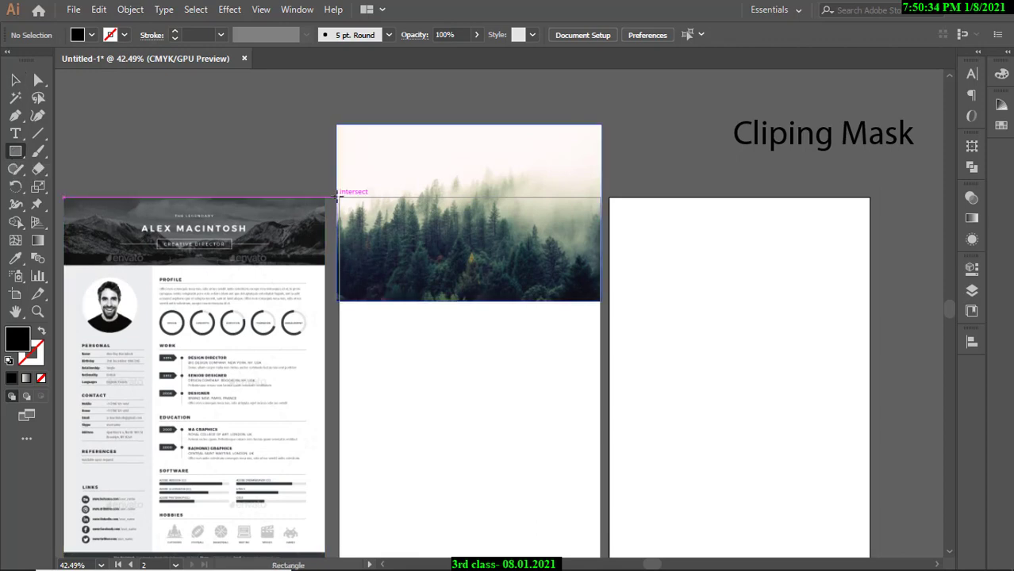
pyautogui.moveTo(339, 198); pyautogui.dragTo(536, 264)
pyautogui.click(18, 81)
pyautogui.scroll(3, 477, 228)
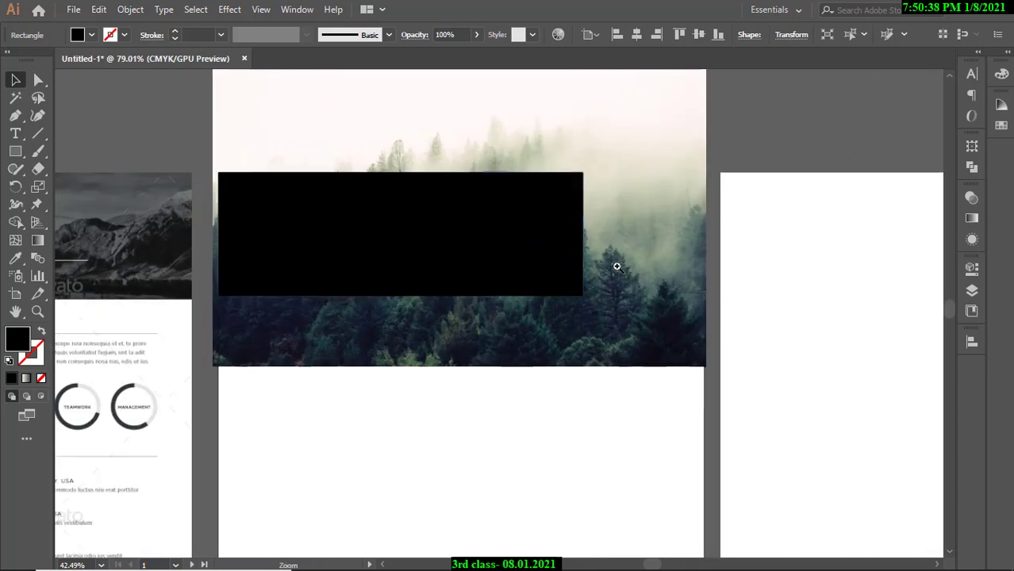
pyautogui.moveTo(584, 234); pyautogui.dragTo(704, 236)
pyautogui.click(758, 163)
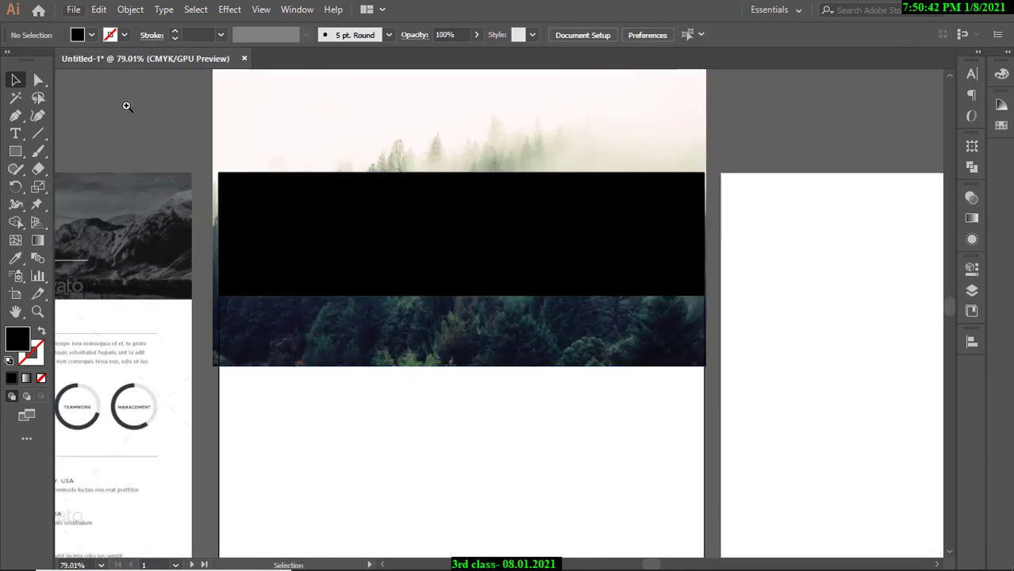
# Align the black rectangle's left edge with the artboard's left edge.
pyautogui.moveTo(243, 272); pyautogui.dragTo(476, 272)
pyautogui.click(283, 250)
pyautogui.moveTo(190, 192)
pyautogui.mouseDown()
pyautogui.moveTo(249, 194)
pyautogui.moveTo(192, 187)
pyautogui.mouseUp()
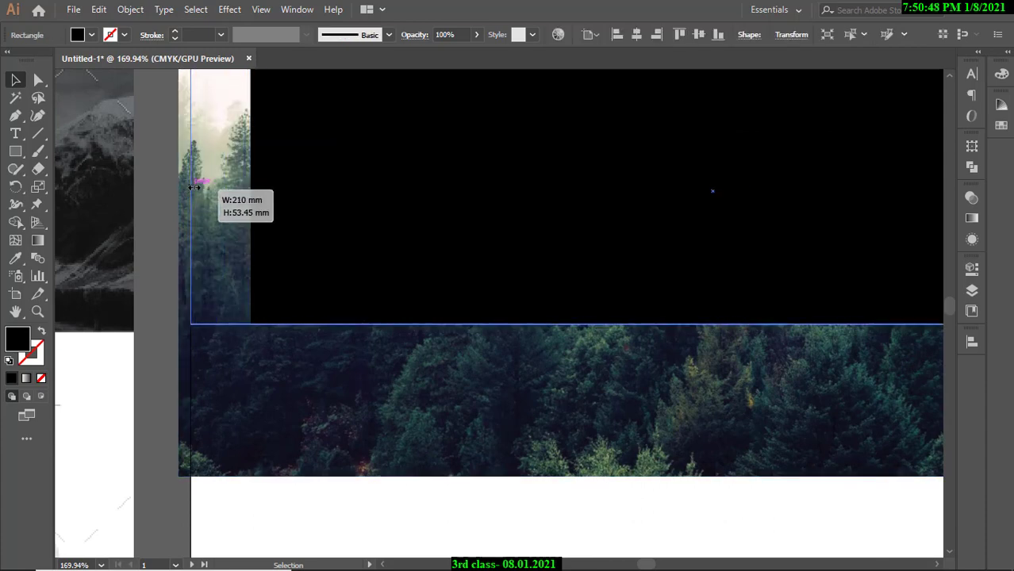
pyautogui.moveTo(192, 187); pyautogui.dragTo(191, 188)
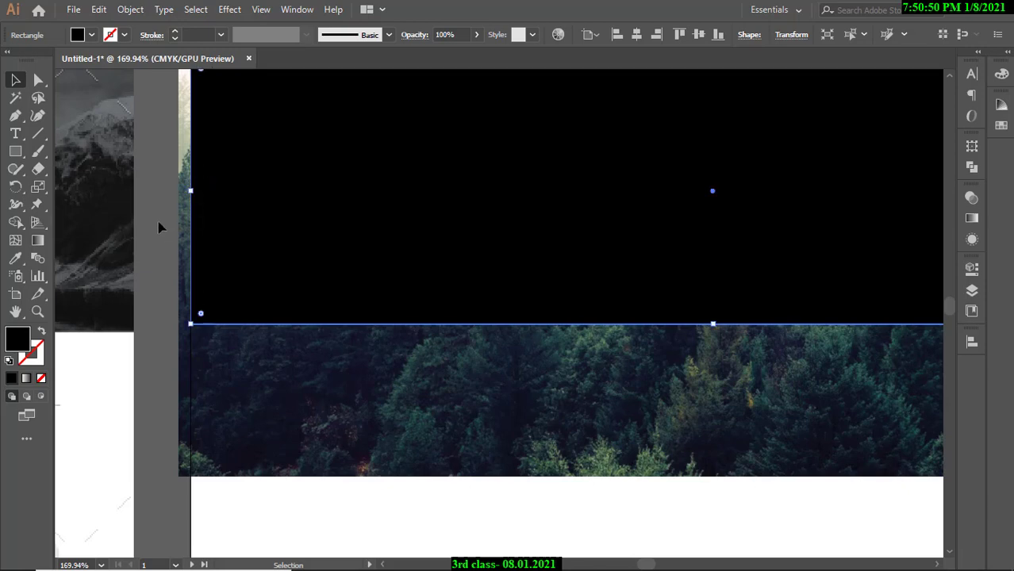
# Pull the rectangle's right edge to the artboard edge for about 210 mm width.
pyautogui.click(159, 228)
pyautogui.moveTo(546, 227); pyautogui.dragTo(390, 220)
pyautogui.moveTo(587, 227); pyautogui.dragTo(649, 233)
pyautogui.click(675, 208)
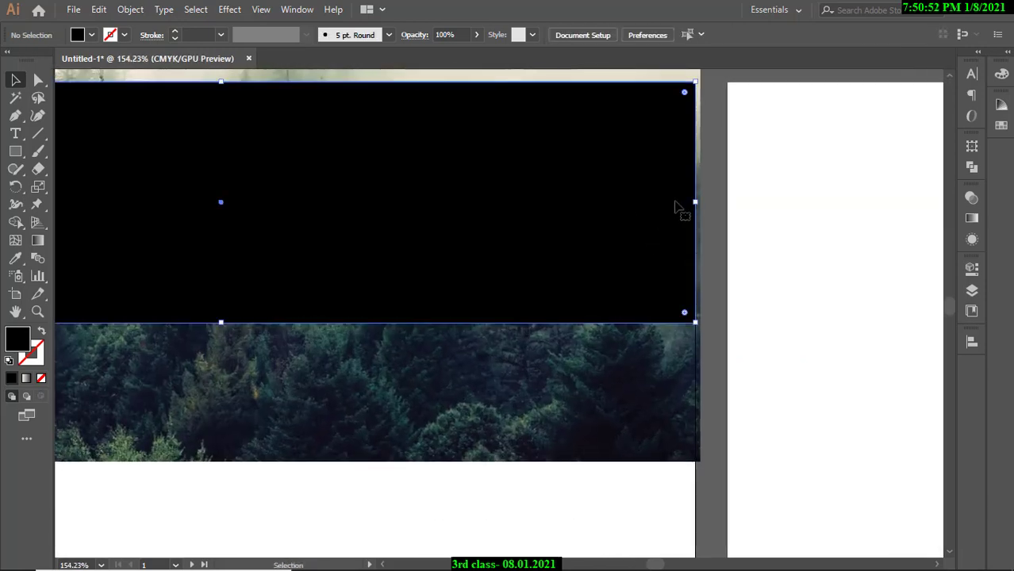
pyautogui.moveTo(695, 203)
pyautogui.mouseDown()
pyautogui.moveTo(678, 202)
pyautogui.moveTo(696, 203)
pyautogui.mouseUp()
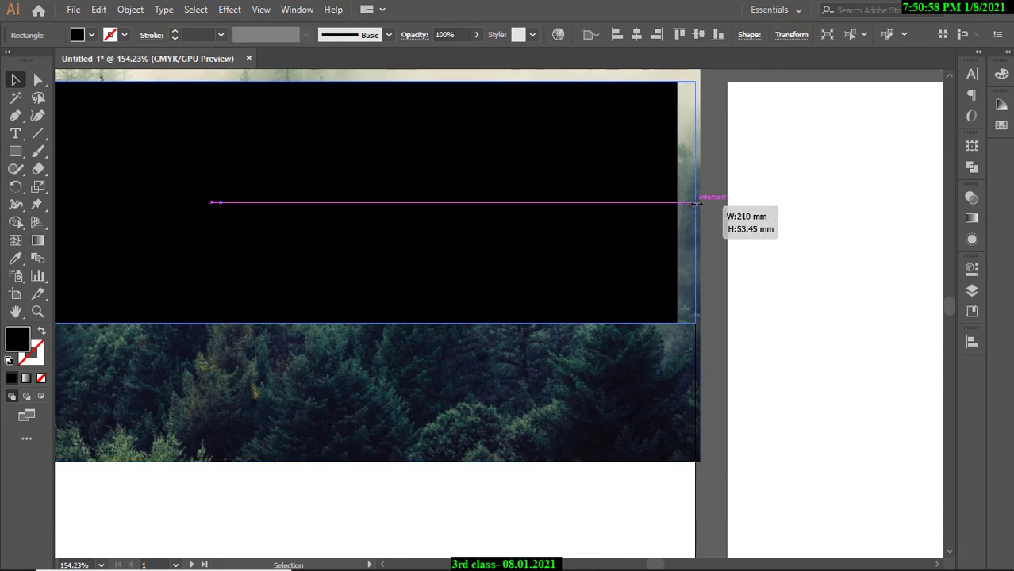
pyautogui.moveTo(696, 204); pyautogui.dragTo(703, 204)
pyautogui.click(709, 209)
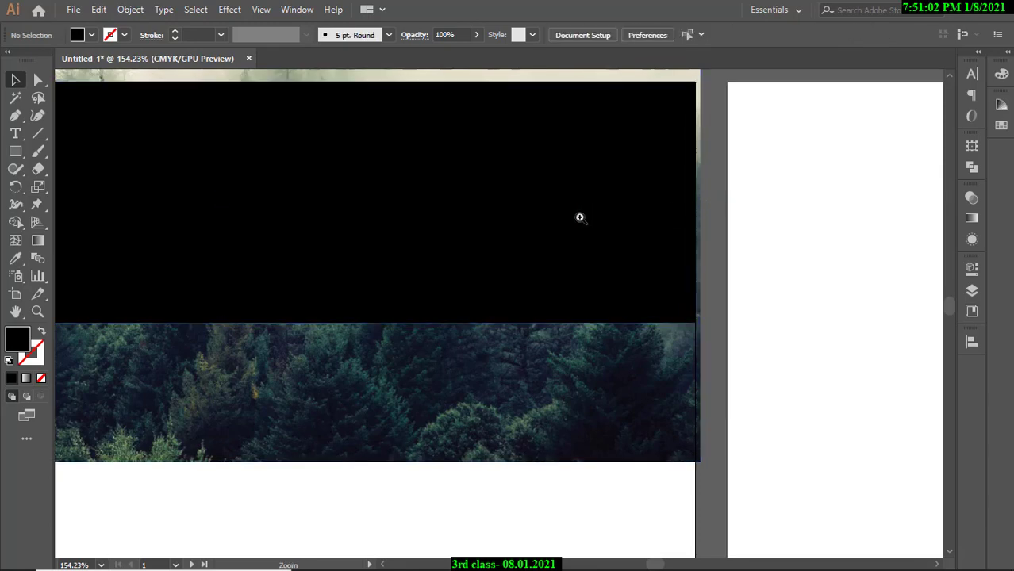
# Zoom out to the whole artboard and reselect the black rectangle.
pyautogui.moveTo(579, 218); pyautogui.dragTo(426, 211)
pyautogui.moveTo(426, 211); pyautogui.dragTo(584, 210)
pyautogui.moveTo(585, 210); pyautogui.dragTo(496, 209)
pyautogui.moveTo(432, 211)
pyautogui.mouseDown()
pyautogui.moveTo(487, 213)
pyautogui.moveTo(448, 221)
pyautogui.mouseUp()
pyautogui.scroll(-3, 549, 213)
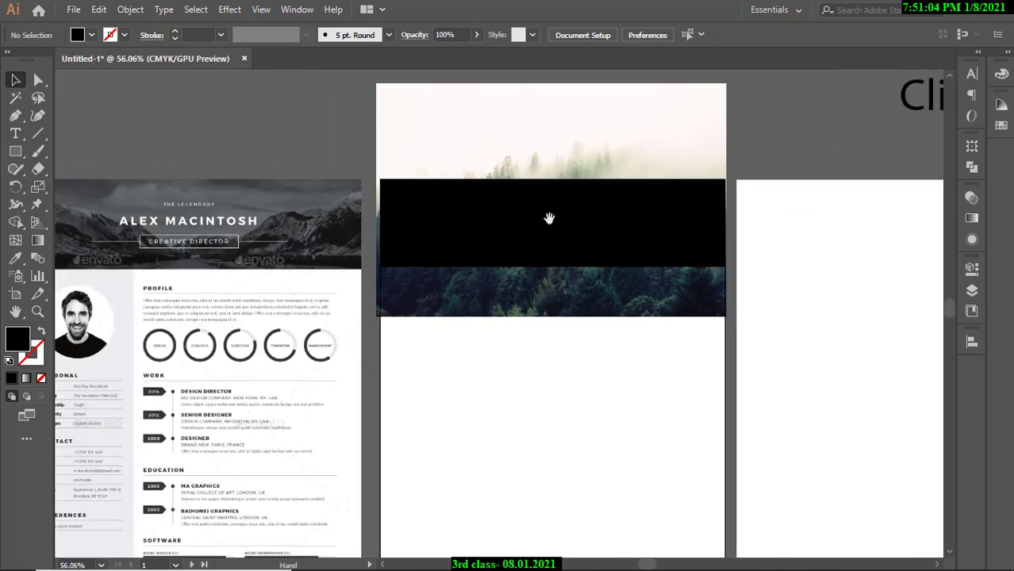
pyautogui.moveTo(547, 218); pyautogui.dragTo(489, 235)
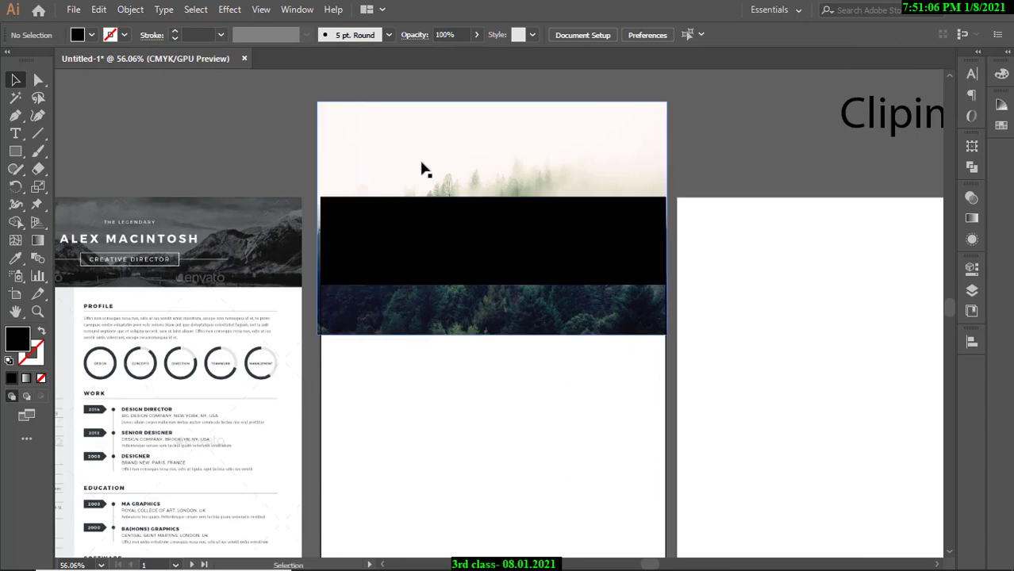
pyautogui.click(400, 165)
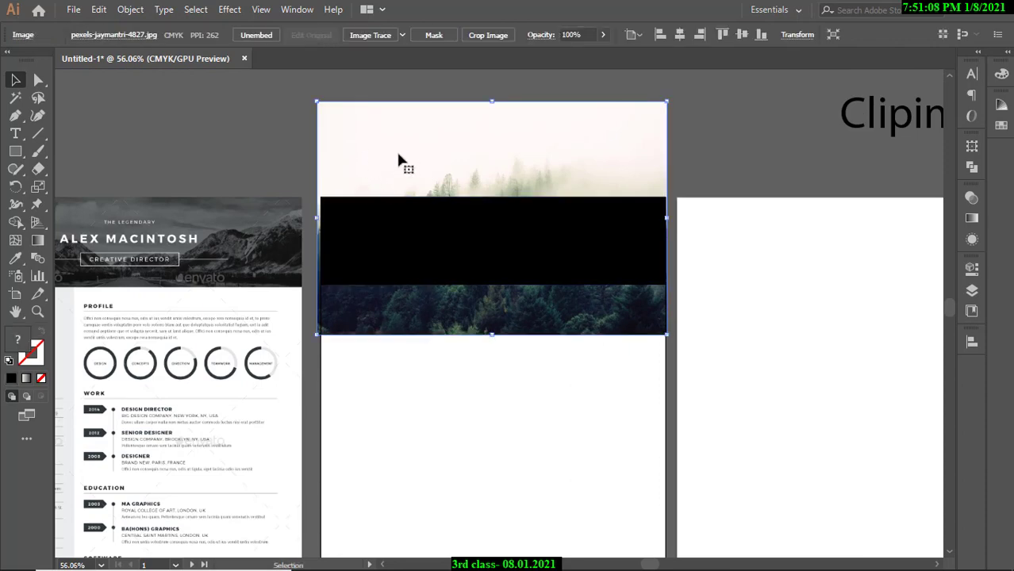
pyautogui.click(285, 152)
pyautogui.click(424, 254)
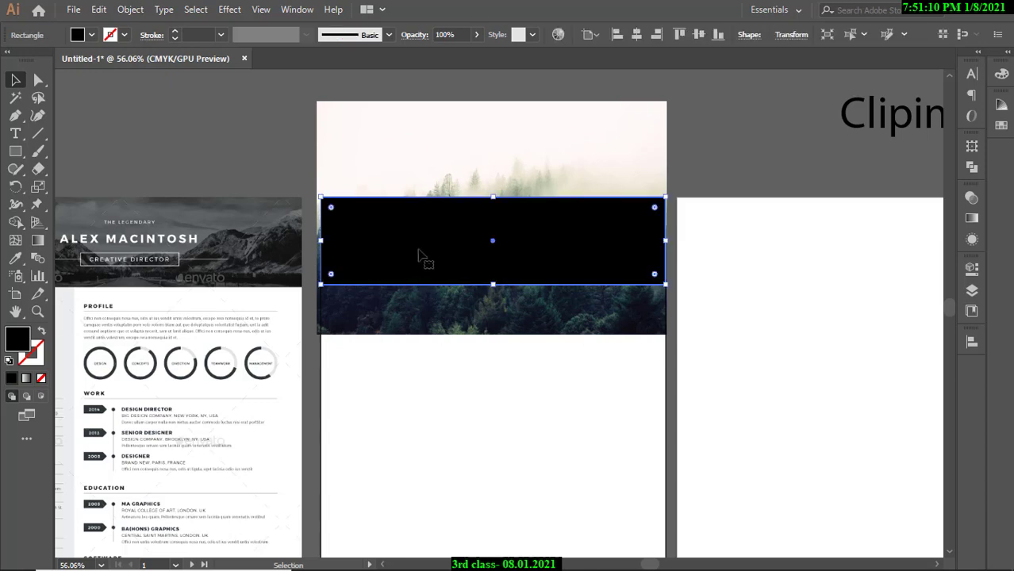
# Make a clipping mask from the forest photo and black rectangle, then shift the title left.
pyautogui.click(275, 154)
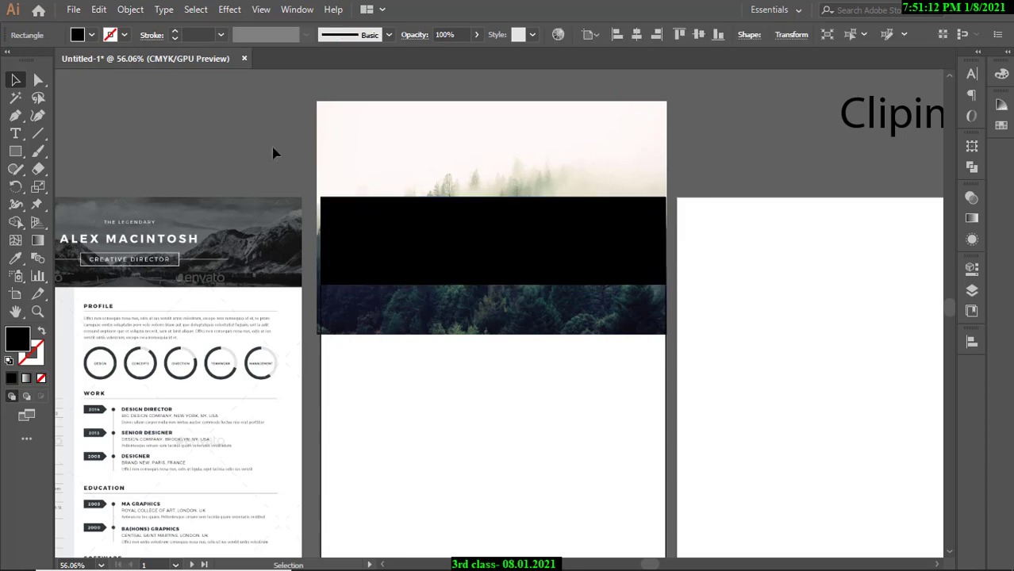
pyautogui.click(414, 144)
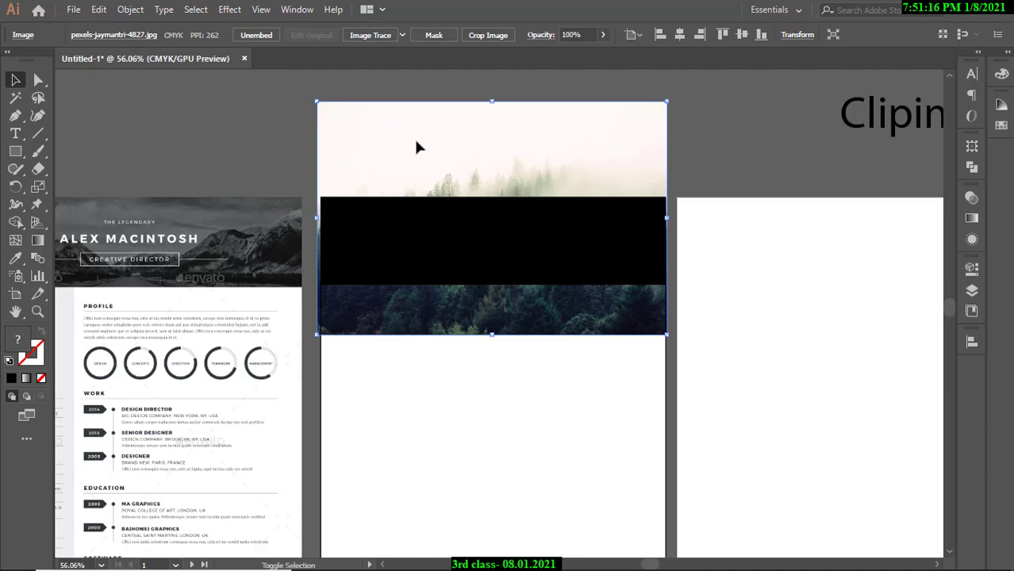
pyautogui.keyDown('shift'); pyautogui.click(438, 264); pyautogui.keyUp('shift')
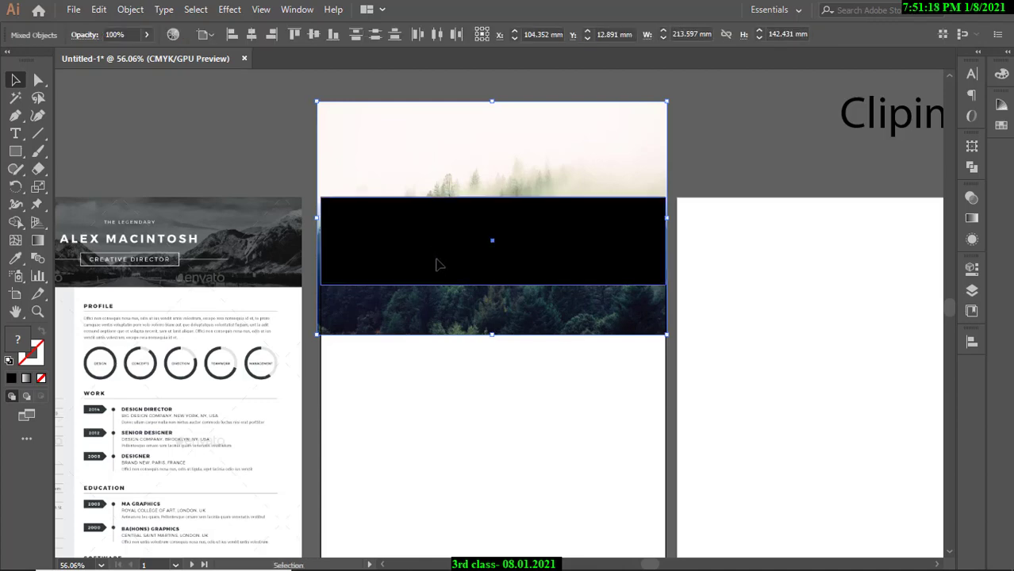
pyautogui.rightClick(436, 260)
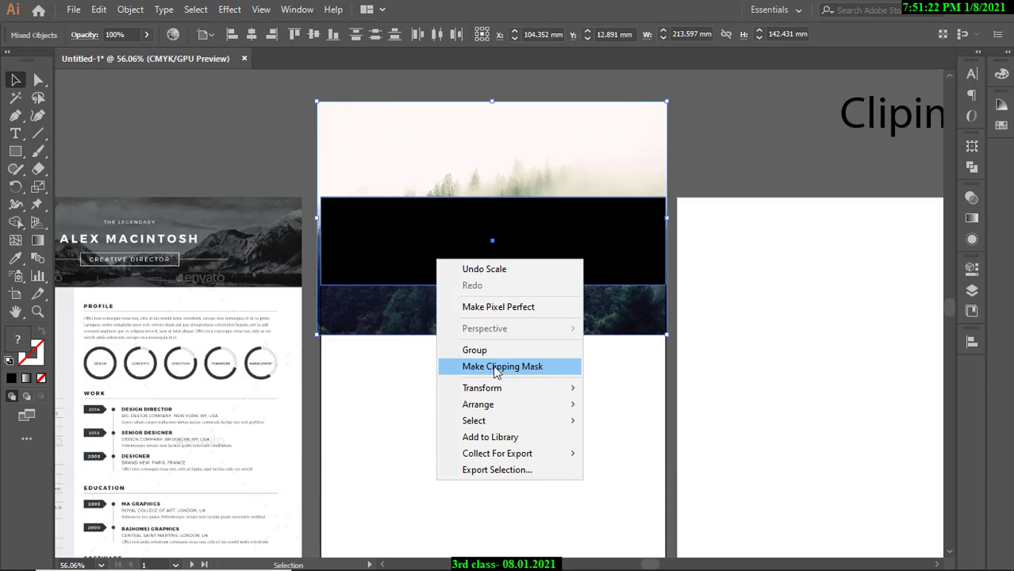
pyautogui.click(496, 366)
pyautogui.moveTo(918, 123); pyautogui.dragTo(827, 120)
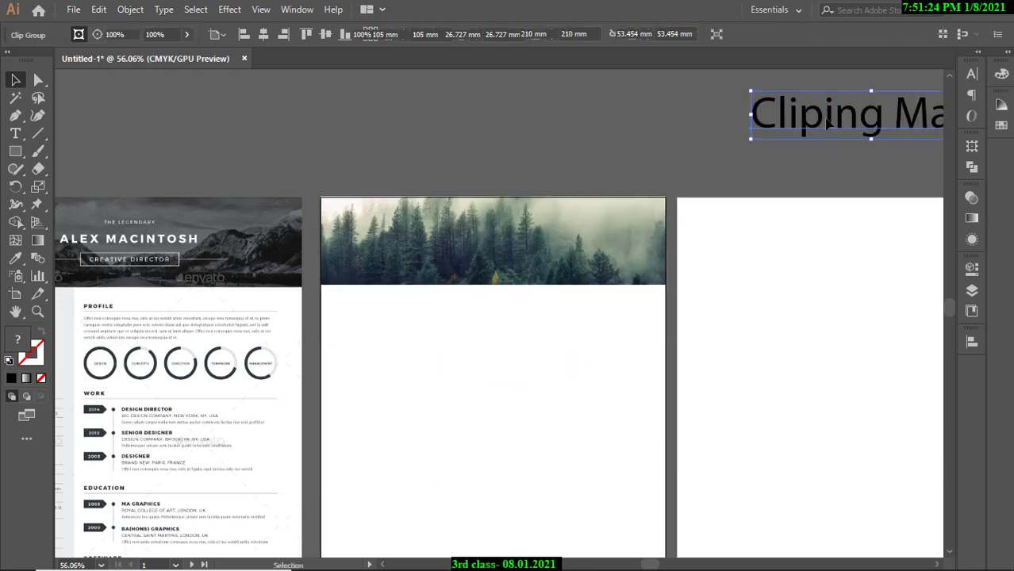
# Insert the missing 'p' so the title reads 'Clipping Mask', then review the layout.
pyautogui.doubleClick(828, 120)
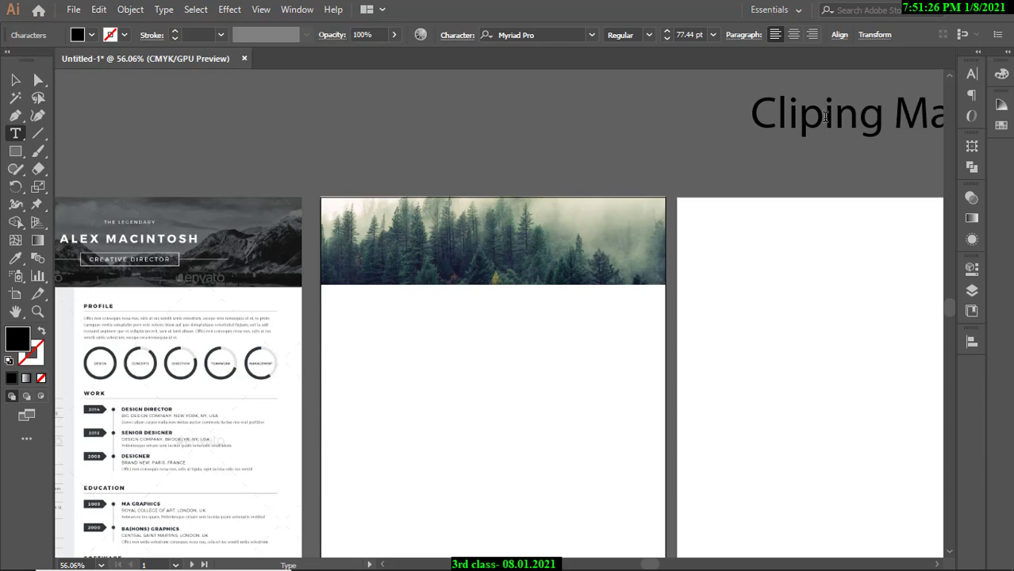
pyautogui.write('p')
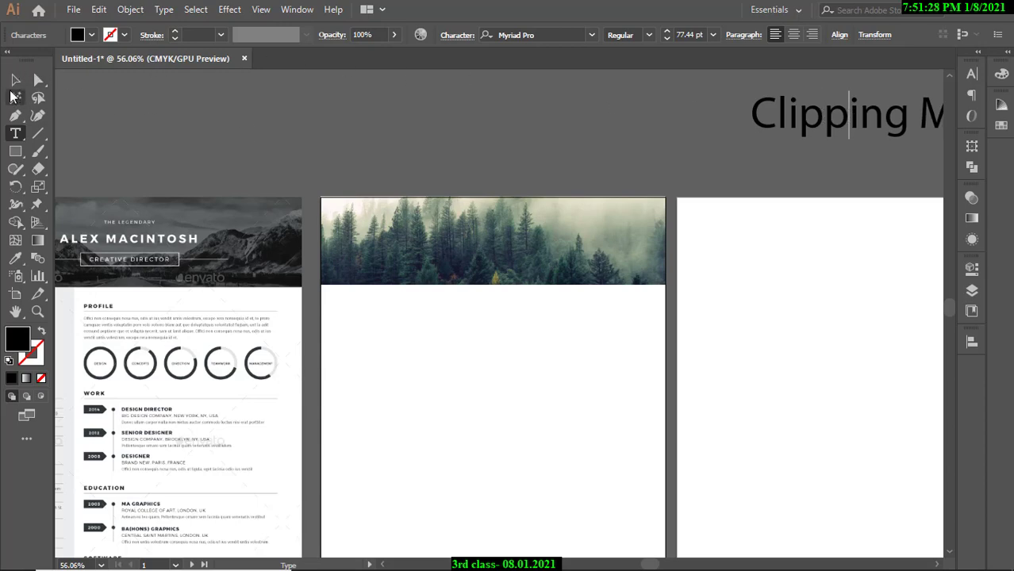
pyautogui.click(16, 80)
pyautogui.click(299, 141)
pyautogui.moveTo(672, 196); pyautogui.dragTo(650, 172)
pyautogui.scroll(2, 686, 190)
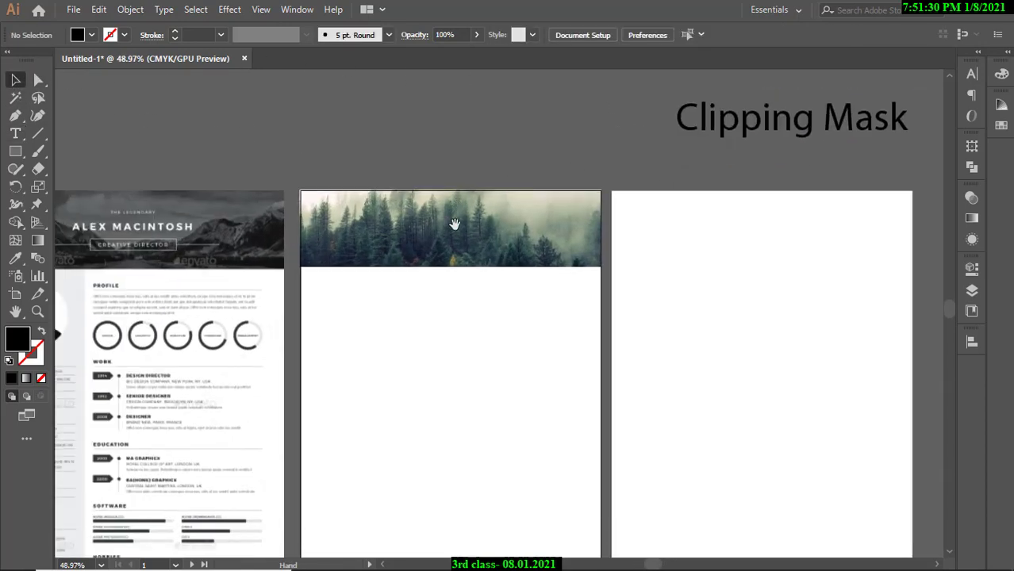
pyautogui.click(460, 222)
pyautogui.click(334, 153)
pyautogui.scroll(3, 310, 235)
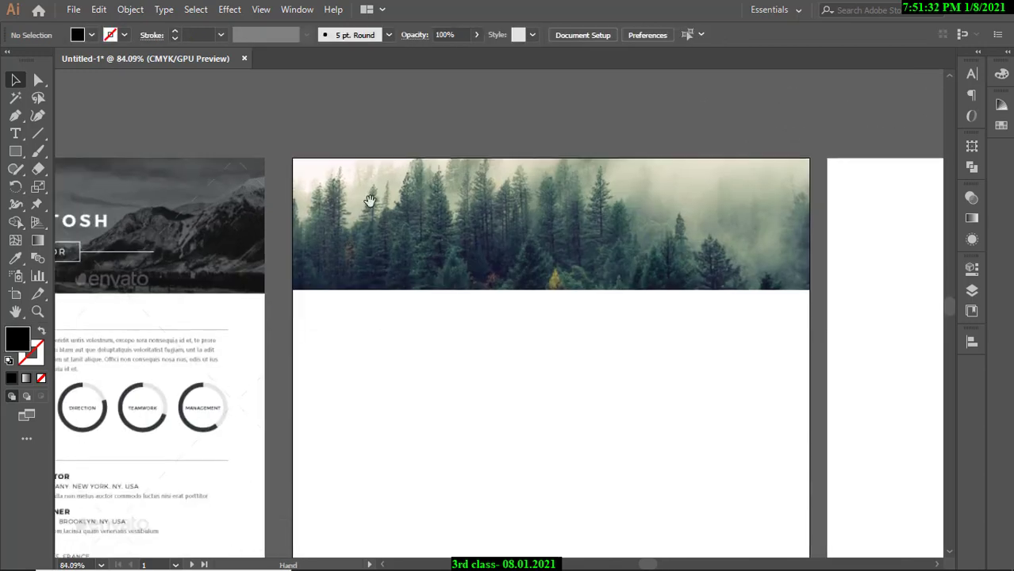
pyautogui.scroll(-3, 350, 216)
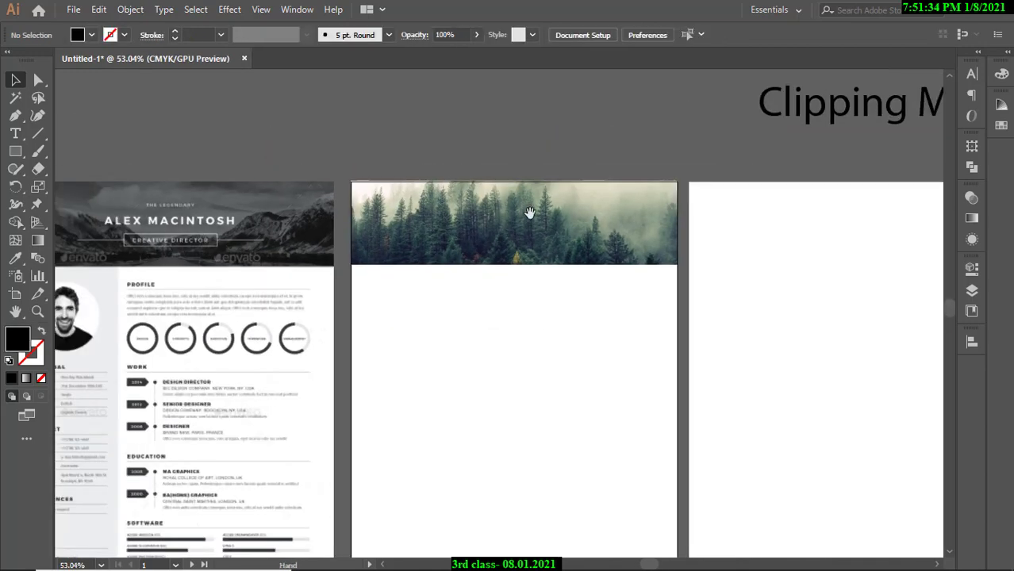
pyautogui.scroll(3, 527, 211)
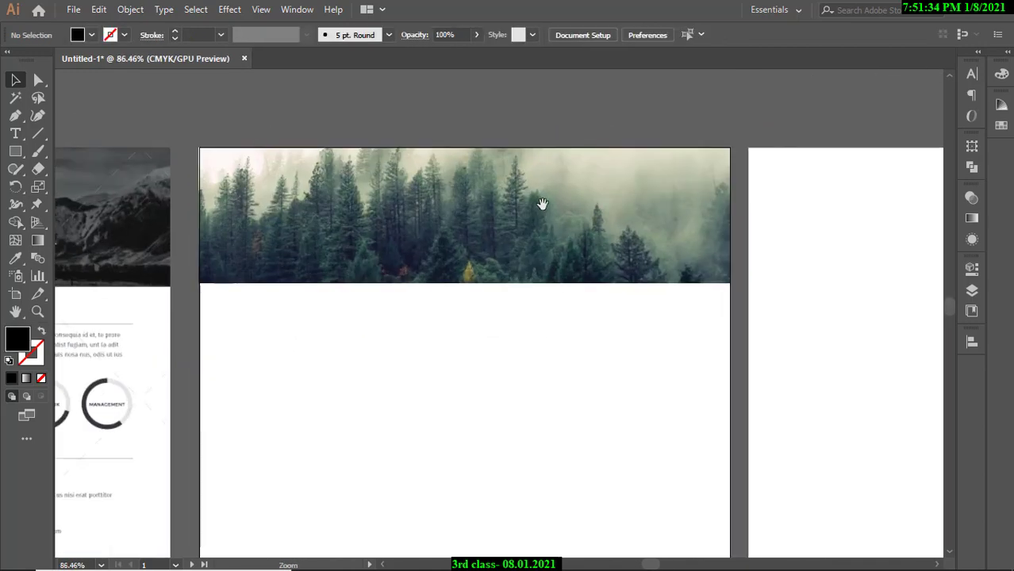
# Enter the clip group's isolation mode and select the forest photo inside it.
pyautogui.doubleClick(442, 239)
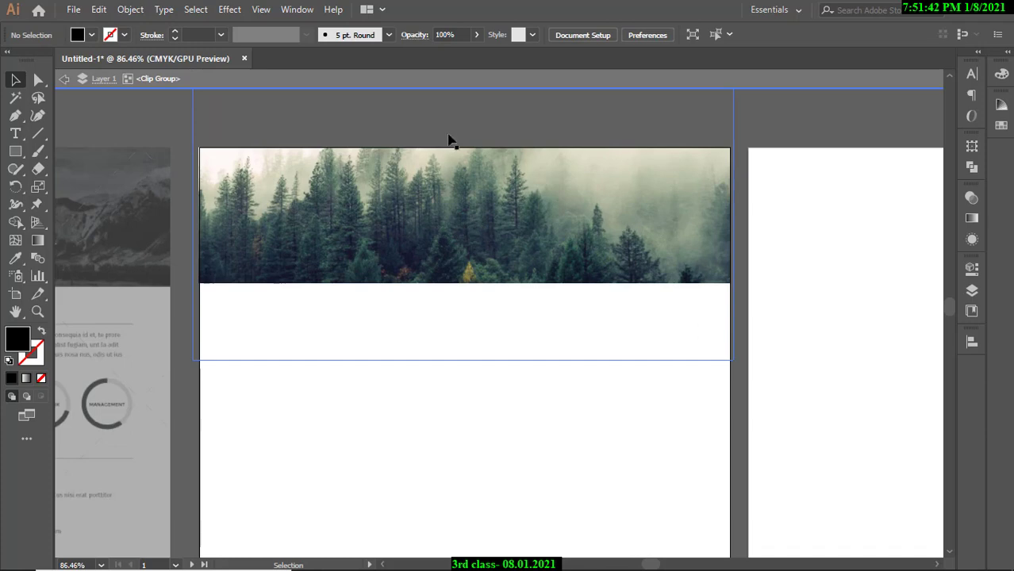
pyautogui.press('Escape')
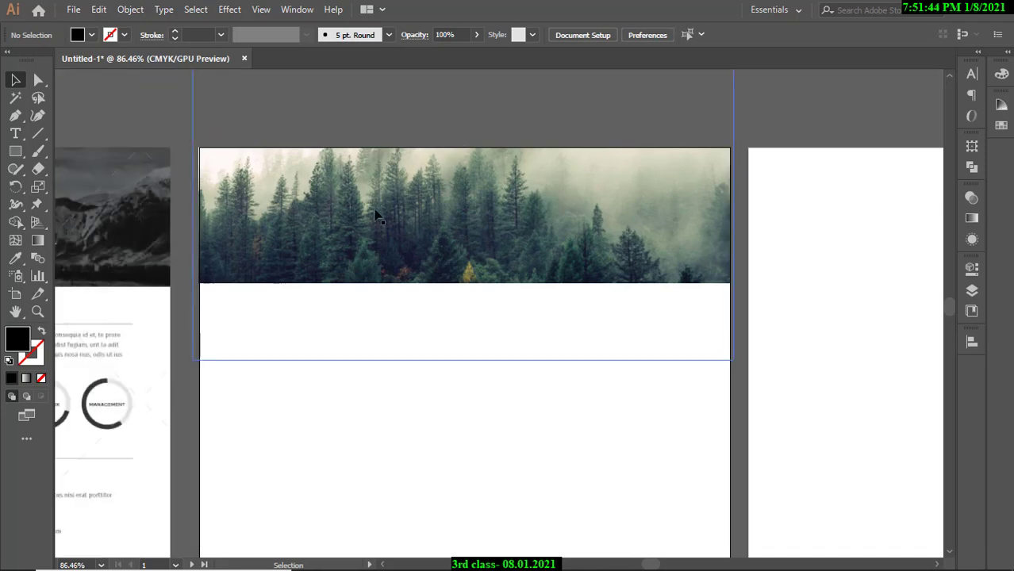
pyautogui.doubleClick(381, 215)
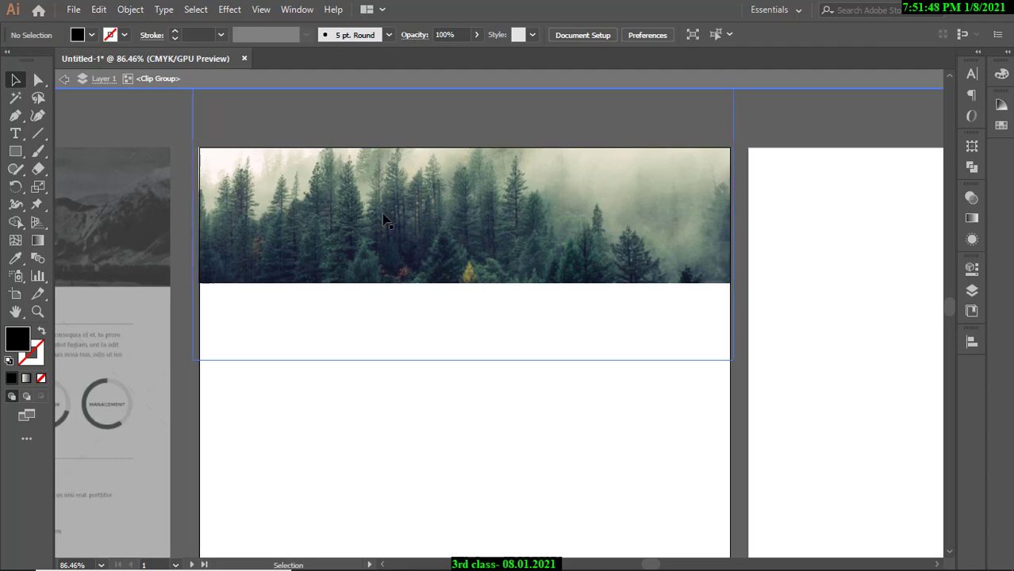
pyautogui.doubleClick(154, 121)
pyautogui.doubleClick(441, 240)
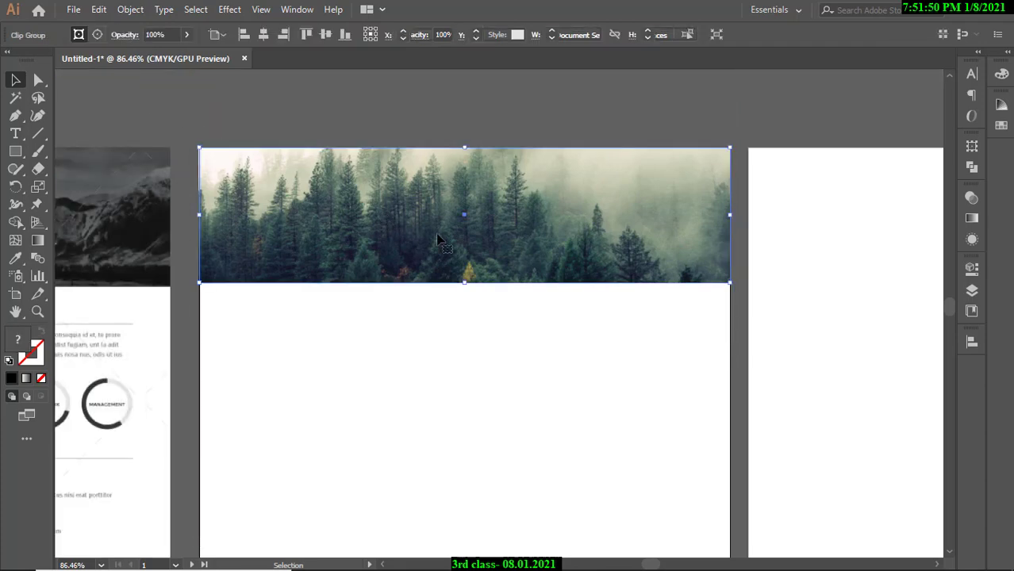
pyautogui.click(426, 235)
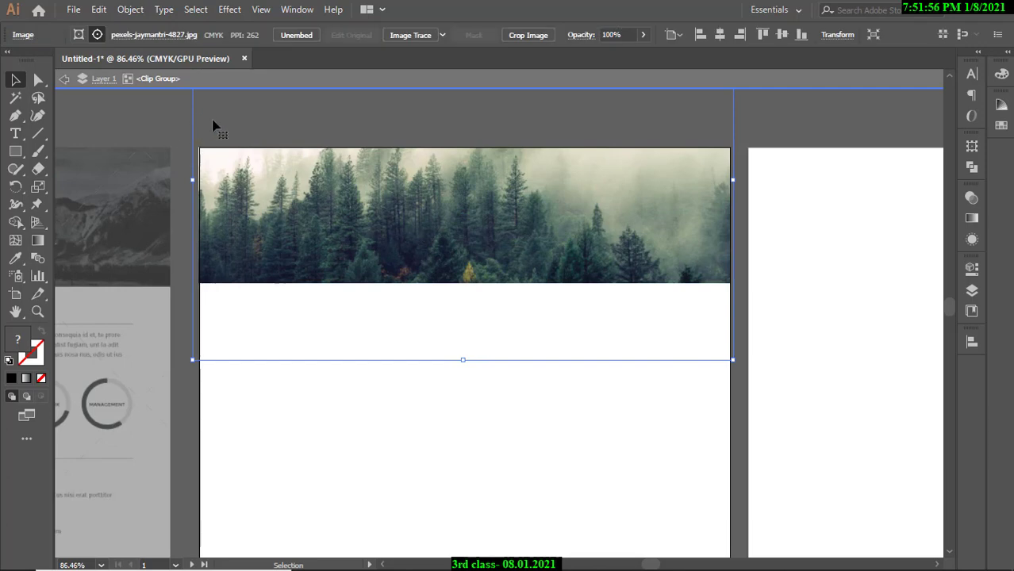
# Nudge the forest photo with arrow keys, mostly upward, so dense treetops fill the banner.
pyautogui.press('Down')
pyautogui.press('Down')
pyautogui.press('Down')
pyautogui.press('Down')
pyautogui.press('Down')
pyautogui.press('Down')
pyautogui.press('Down')
pyautogui.press('Down')
pyautogui.press('Down')
pyautogui.press('Down')
pyautogui.press('Down')
pyautogui.press('Down')
pyautogui.press('Down')
pyautogui.press('Down')
pyautogui.press('Down')
pyautogui.press('Down')
pyautogui.press('Down')
pyautogui.press('Down')
pyautogui.press('Down')
pyautogui.press('Down')
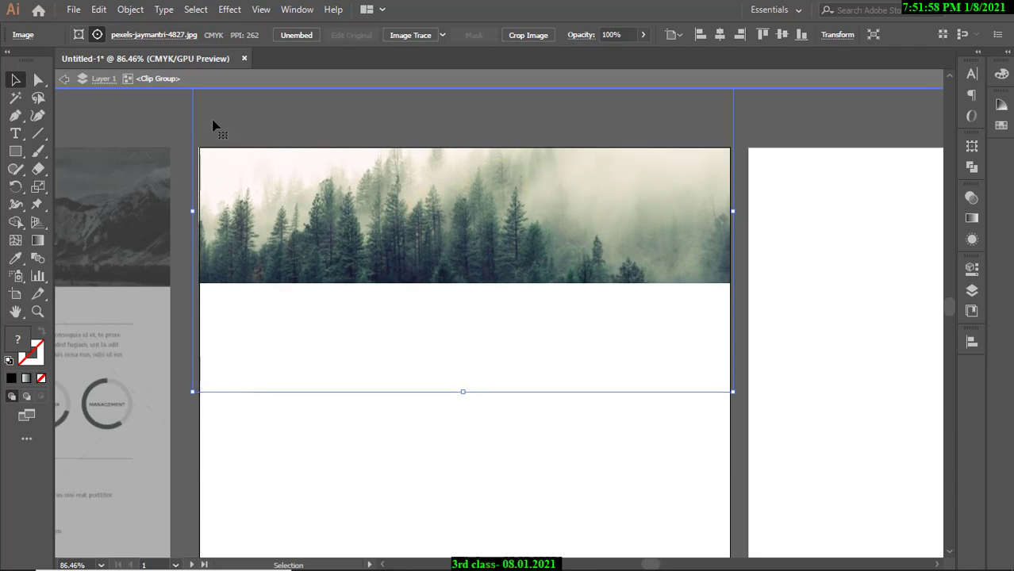
pyautogui.press('Down')
pyautogui.press('Down')
pyautogui.press('Down')
pyautogui.press('Down')
pyautogui.press('Down')
pyautogui.press('Down')
pyautogui.press('Up')
pyautogui.press('Up')
pyautogui.press('Up')
pyautogui.press('Up')
pyautogui.press('Up')
pyautogui.press('Up')
pyautogui.press('Up')
pyautogui.press('Up')
pyautogui.press('Up')
pyautogui.press('Up')
pyautogui.press('Up')
pyautogui.press('Up')
pyautogui.press('Up')
pyautogui.press('Up')
pyautogui.press('Up')
pyautogui.press('Up')
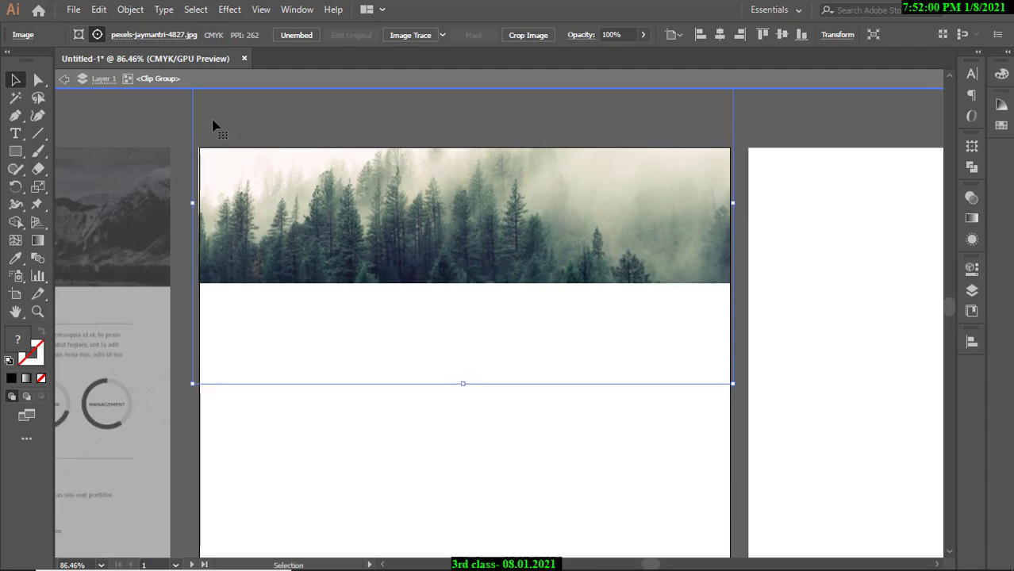
pyautogui.press('Up')
pyautogui.press('Up')
pyautogui.press('Up')
pyautogui.press('Up')
pyautogui.press('Up')
pyautogui.press('Up')
pyautogui.press('Up')
pyautogui.press('Up')
pyautogui.press('Up')
pyautogui.press('Up')
pyautogui.press('Up')
pyautogui.press('Up')
pyautogui.press('Up')
pyautogui.press('Up')
pyautogui.press('Up')
pyautogui.press('Up')
pyautogui.press('Up')
pyautogui.press('Up')
pyautogui.press('Up')
pyautogui.press('Up')
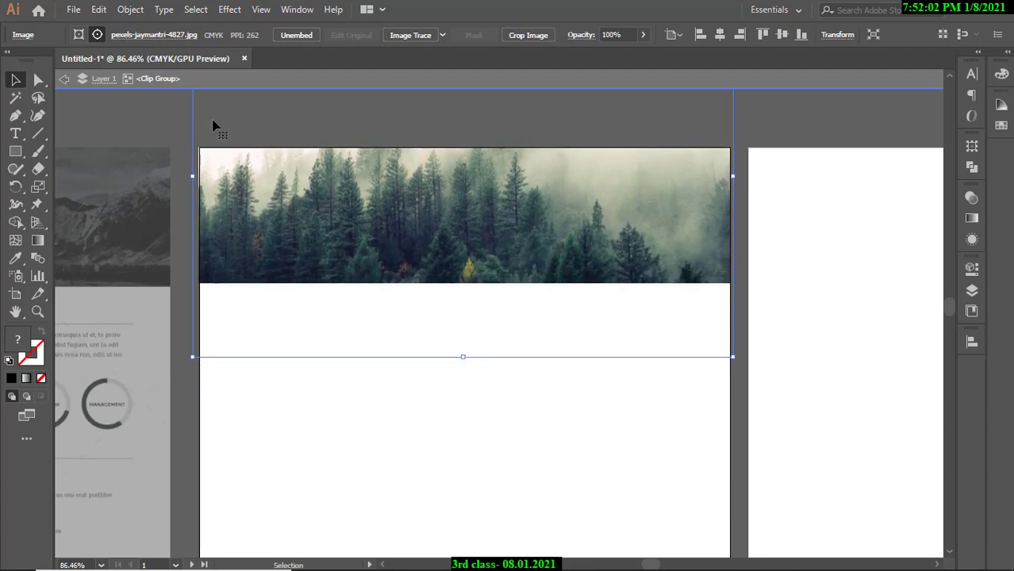
pyautogui.press('Down')
pyautogui.press('Down')
pyautogui.press('Down')
pyautogui.press('Down')
pyautogui.press('Down')
pyautogui.press('Down')
pyautogui.press('Down')
pyautogui.press('Down')
pyautogui.press('Down')
pyautogui.press('Down')
pyautogui.press('Down')
pyautogui.press('Down')
pyautogui.press('Down')
pyautogui.press('Down')
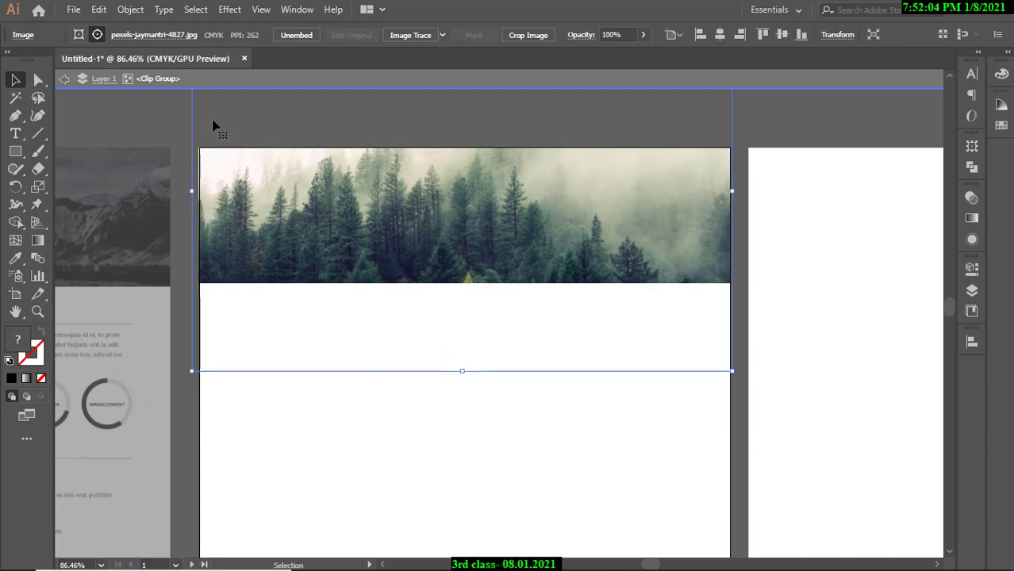
pyautogui.press('Left')
pyautogui.press('Left')
pyautogui.press('Left')
pyautogui.press('Left')
pyautogui.press('Right')
pyautogui.press('Right')
pyautogui.press('Right')
pyautogui.press('Right')
pyautogui.press('Right')
pyautogui.press('Right')
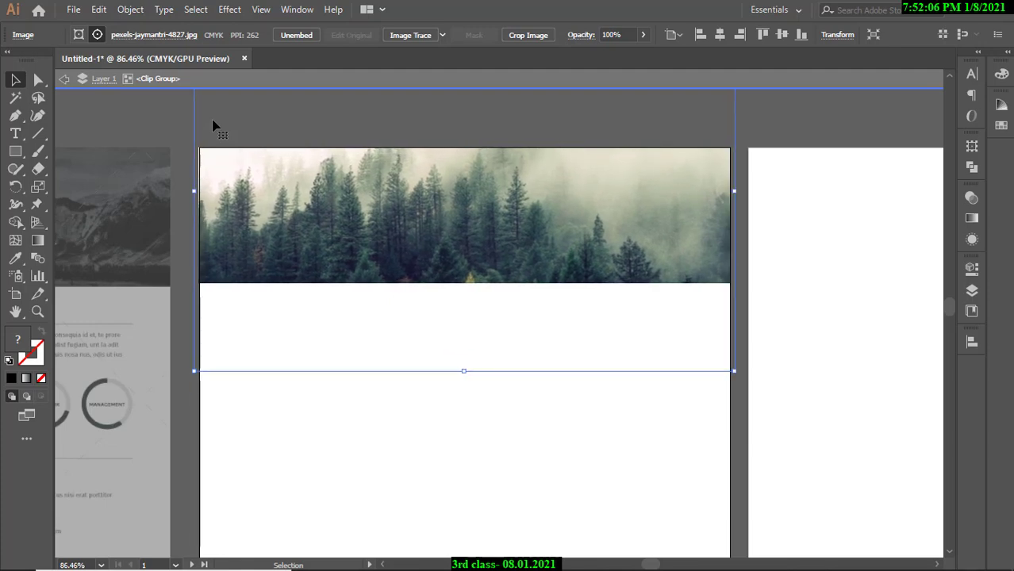
pyautogui.press('Down')
pyautogui.press('Down')
pyautogui.press('Down')
pyautogui.press('Down')
pyautogui.press('Down')
pyautogui.press('Down')
pyautogui.press('Down')
pyautogui.press('Down')
pyautogui.press('Down')
pyautogui.press('Down')
pyautogui.press('Down')
pyautogui.press('Down')
pyautogui.press('Down')
pyautogui.press('Down')
pyautogui.press('Down')
pyautogui.press('Down')
pyautogui.press('Down')
pyautogui.press('Down')
pyautogui.press('Down')
pyautogui.press('Down')
pyautogui.press('Down')
pyautogui.press('Down')
pyautogui.press('Down')
pyautogui.press('Down')
pyautogui.press('Down')
pyautogui.press('Down')
pyautogui.press('Down')
pyautogui.press('Down')
pyautogui.press('Down')
pyautogui.press('Down')
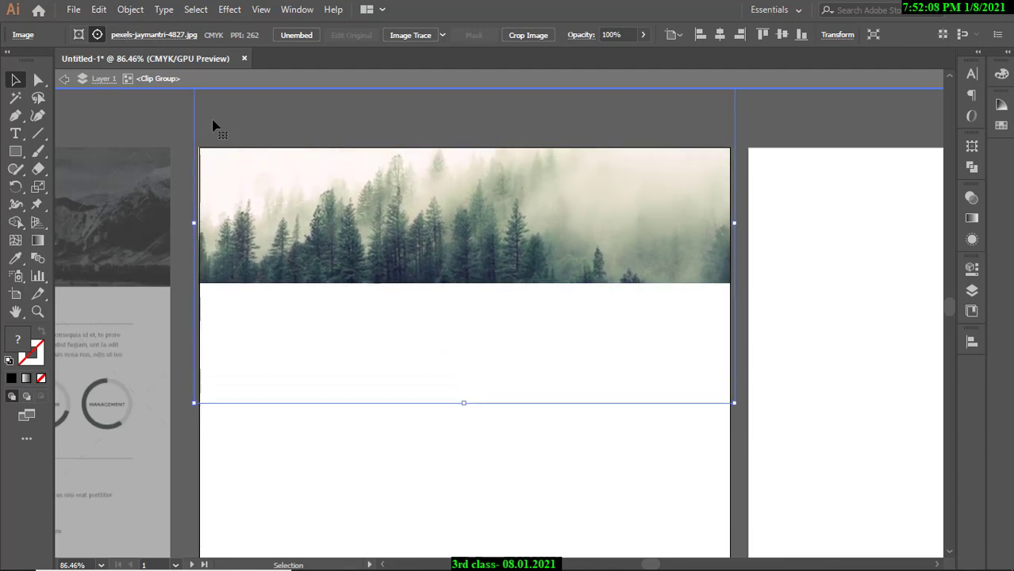
pyautogui.press('Down')
pyautogui.press('Down')
pyautogui.press('Down')
pyautogui.press('Down')
pyautogui.press('Down')
pyautogui.press('Down')
pyautogui.press('Down')
pyautogui.press('Down')
pyautogui.press('Down')
pyautogui.press('Down')
pyautogui.press('Down')
pyautogui.press('Down')
pyautogui.press('Down')
pyautogui.press('Down')
pyautogui.press('Down')
pyautogui.press('Down')
pyautogui.press('Down')
pyautogui.press('Down')
pyautogui.press('Down')
pyautogui.press('Down')
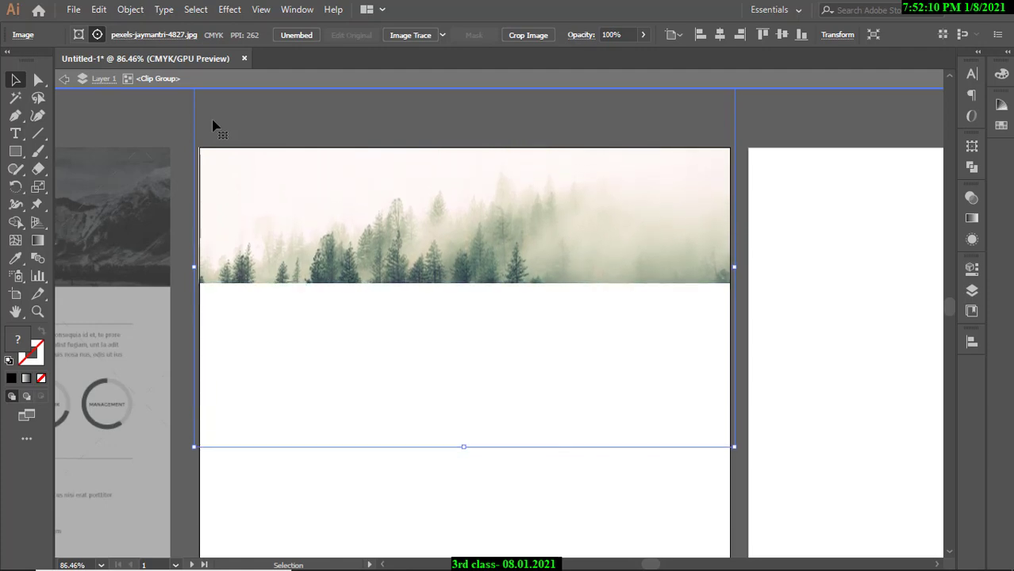
pyautogui.press('Up')
pyautogui.press('Up')
pyautogui.press('Up')
pyautogui.press('Up')
pyautogui.press('Up')
pyautogui.press('Up')
pyautogui.press('Up')
pyautogui.press('Up')
pyautogui.press('Up')
pyautogui.press('Up')
pyautogui.press('Up')
pyautogui.press('Up')
pyautogui.press('Up')
pyautogui.press('Up')
pyautogui.press('Up')
pyautogui.press('Up')
pyautogui.press('Up')
pyautogui.press('Up')
pyautogui.press('Up')
pyautogui.press('Up')
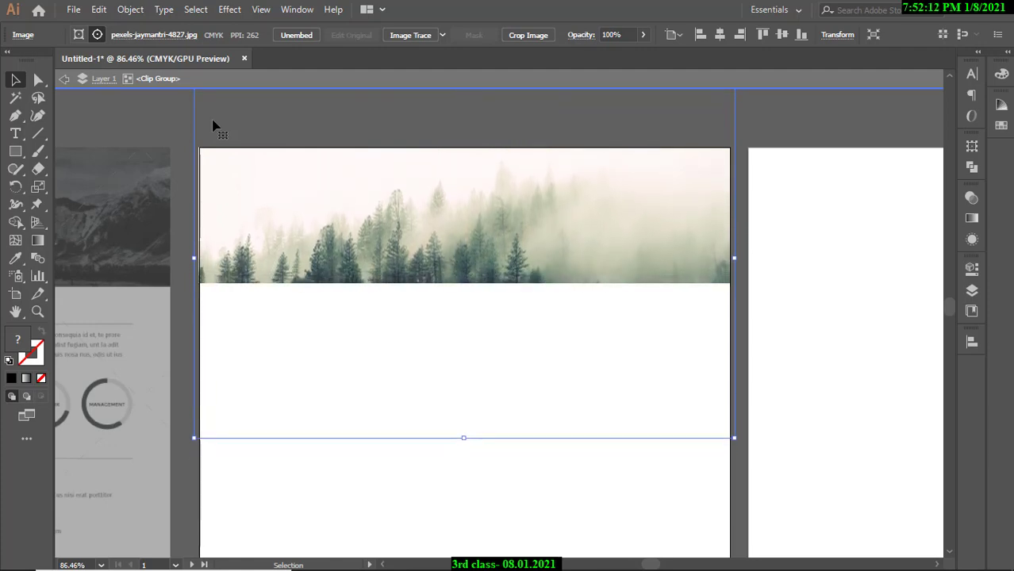
pyautogui.press('Up')
pyautogui.press('Up')
pyautogui.press('Up')
pyautogui.press('Up')
pyautogui.press('Up')
pyautogui.press('Up')
pyautogui.press('Up')
pyautogui.press('Up')
pyautogui.press('Up')
pyautogui.press('Up')
pyautogui.press('Up')
pyautogui.press('Up')
pyautogui.press('Up')
pyautogui.press('Up')
pyautogui.press('Up')
pyautogui.press('Up')
pyautogui.press('Up')
pyautogui.press('Up')
pyautogui.press('Up')
pyautogui.press('Up')
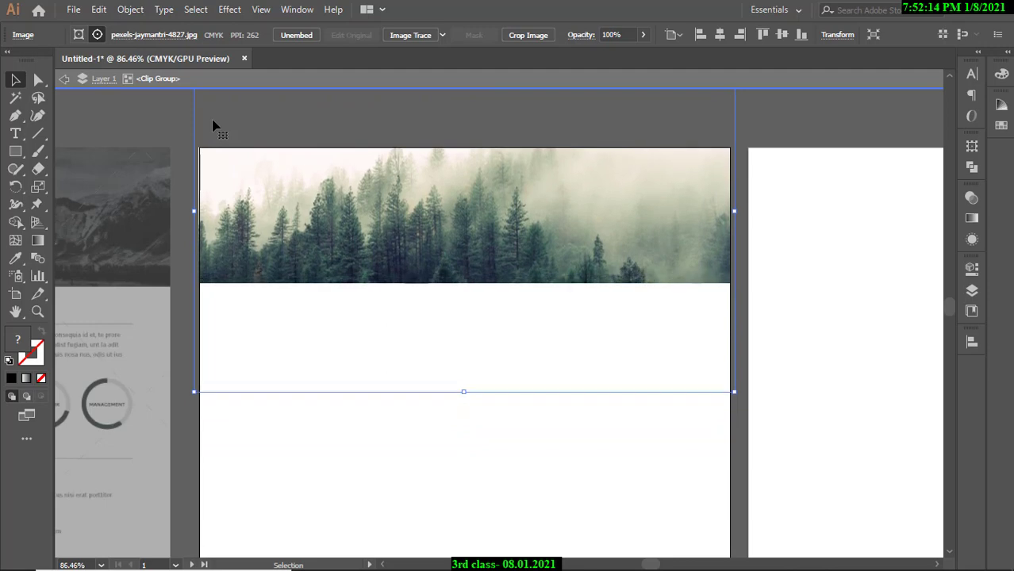
pyautogui.press('Up')
pyautogui.press('Up')
pyautogui.press('Up')
pyautogui.press('Up')
pyautogui.press('Up')
pyautogui.press('Up')
pyautogui.press('Up')
pyautogui.press('Up')
pyautogui.press('Up')
pyautogui.press('Up')
pyautogui.press('Up')
pyautogui.press('Up')
pyautogui.press('Up')
pyautogui.press('Up')
pyautogui.press('Up')
pyautogui.press('Up')
pyautogui.press('Up')
pyautogui.press('Up')
pyautogui.press('Up')
pyautogui.press('Up')
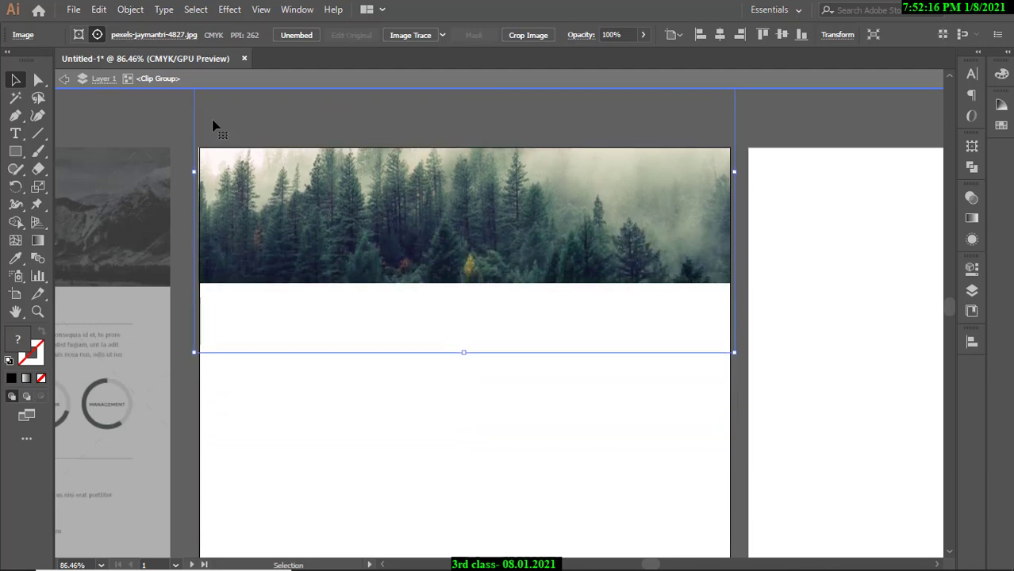
pyautogui.press('Up')
pyautogui.press('Up')
pyautogui.press('Up')
pyautogui.press('Up')
pyautogui.press('Up')
pyautogui.press('Up')
pyautogui.press('Up')
pyautogui.press('Up')
pyautogui.press('Up')
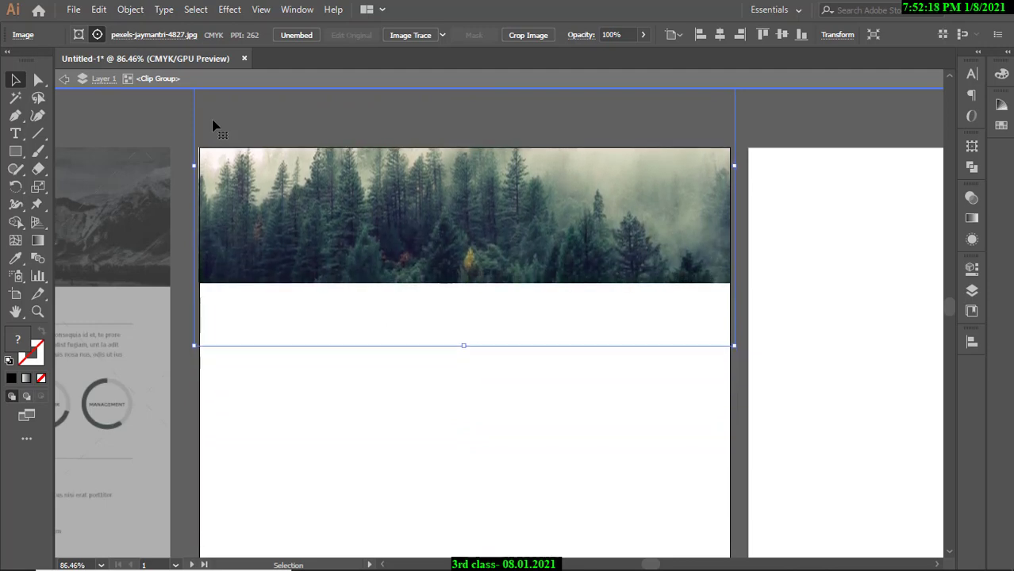
pyautogui.press('Down')
pyautogui.press('Down')
pyautogui.press('Down')
pyautogui.press('Down')
pyautogui.press('Down')
pyautogui.press('Down')
pyautogui.press('Down')
pyautogui.press('Down')
pyautogui.press('Down')
pyautogui.press('Down')
pyautogui.press('Down')
pyautogui.press('Down')
pyautogui.press('Down')
pyautogui.press('Down')
pyautogui.press('Down')
pyautogui.press('Down')
pyautogui.press('Down')
pyautogui.press('Down')
pyautogui.press('Down')
pyautogui.press('Down')
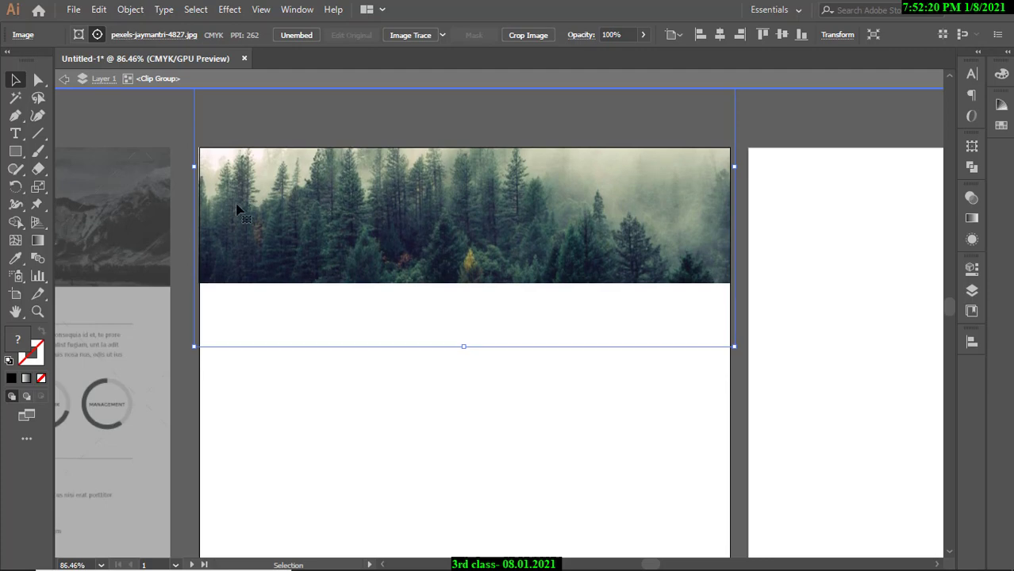
# Reframe the banner, re-enter the clip group, and extend the clipping rectangle's bottom edge slightly.
pyautogui.doubleClick(157, 108)
pyautogui.moveTo(537, 186); pyautogui.dragTo(416, 268)
pyautogui.moveTo(626, 242); pyautogui.dragTo(568, 242)
pyautogui.click(597, 240)
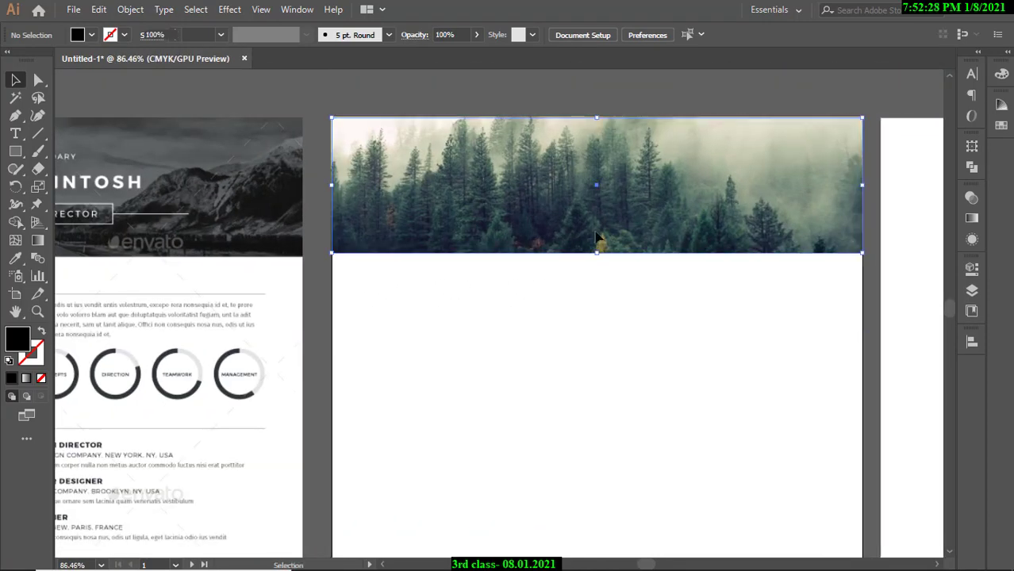
pyautogui.doubleClick(624, 242)
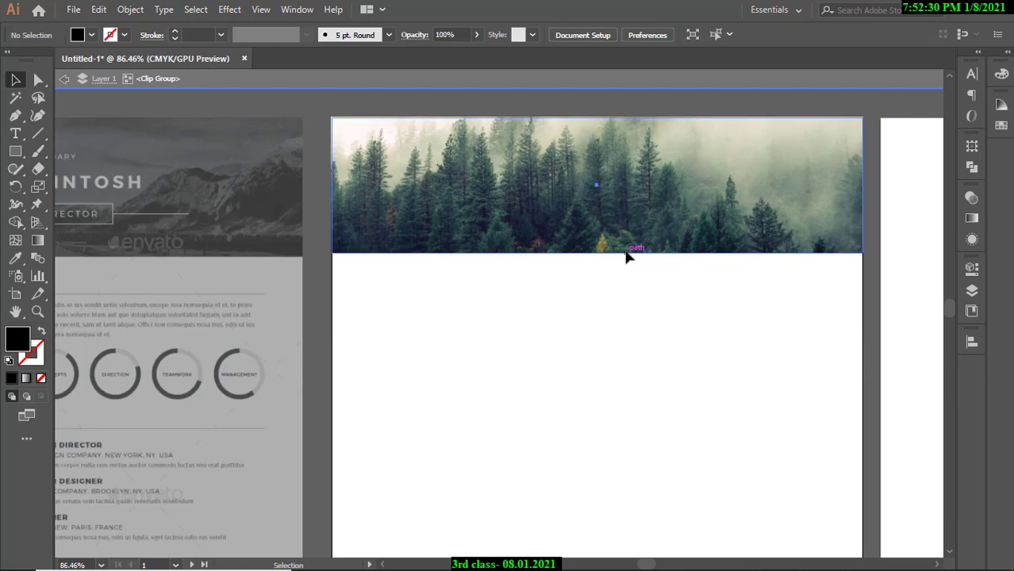
pyautogui.click(602, 251)
pyautogui.moveTo(599, 253); pyautogui.dragTo(598, 257)
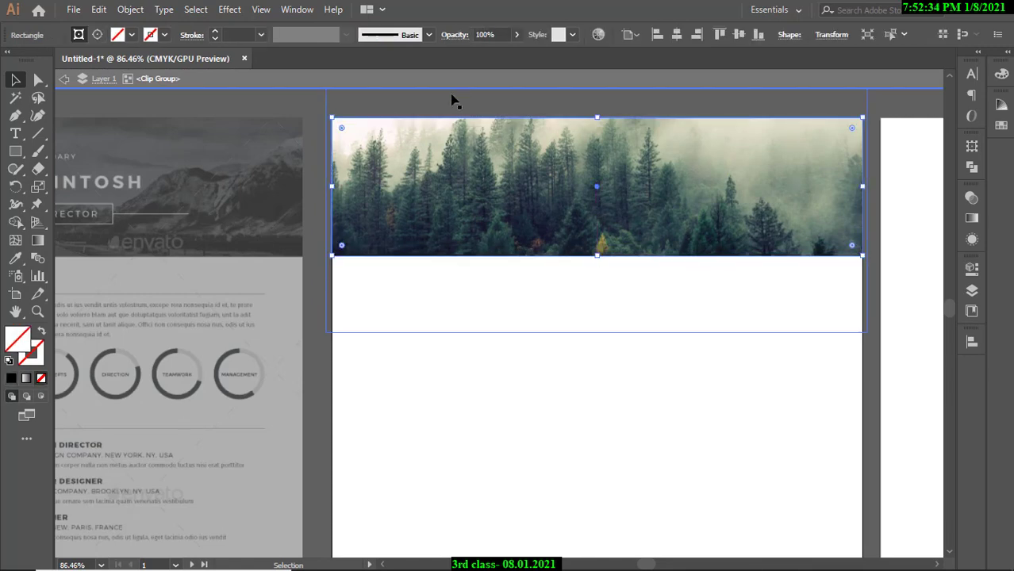
# Re-enter the clip group and pull the clipping rectangle's bottom edge down further.
pyautogui.click(296, 102)
pyautogui.moveTo(503, 171); pyautogui.dragTo(367, 172)
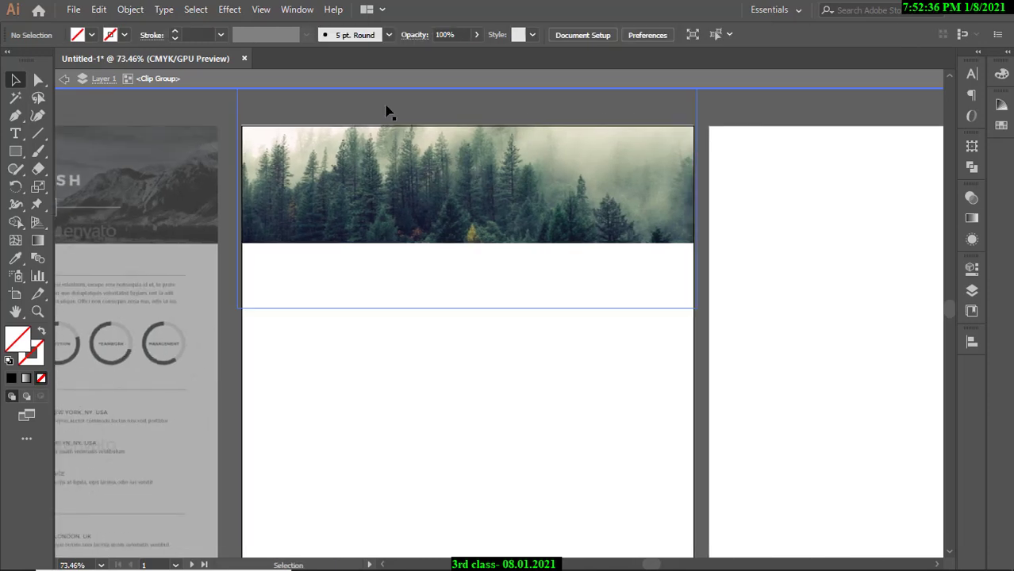
pyautogui.doubleClick(386, 109)
pyautogui.doubleClick(724, 107)
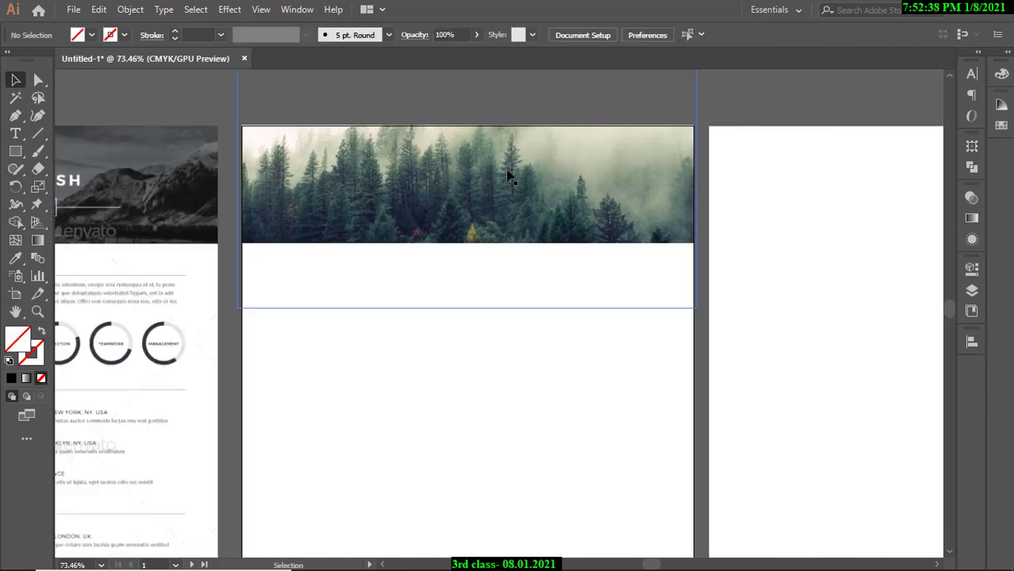
pyautogui.doubleClick(504, 174)
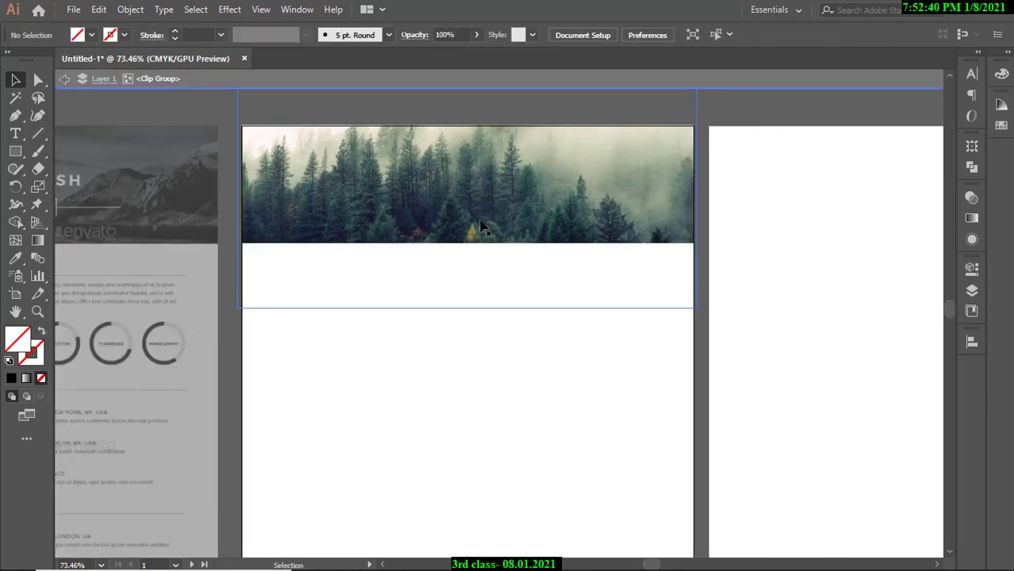
pyautogui.click(479, 244)
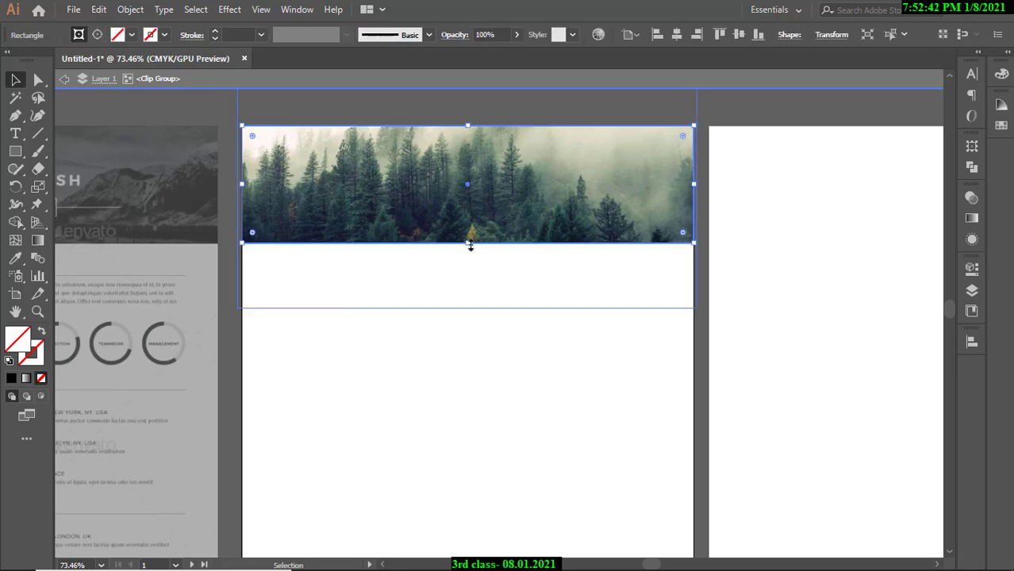
pyautogui.moveTo(470, 243)
pyautogui.mouseDown()
pyautogui.moveTo(471, 276)
pyautogui.moveTo(470, 243)
pyautogui.mouseUp()
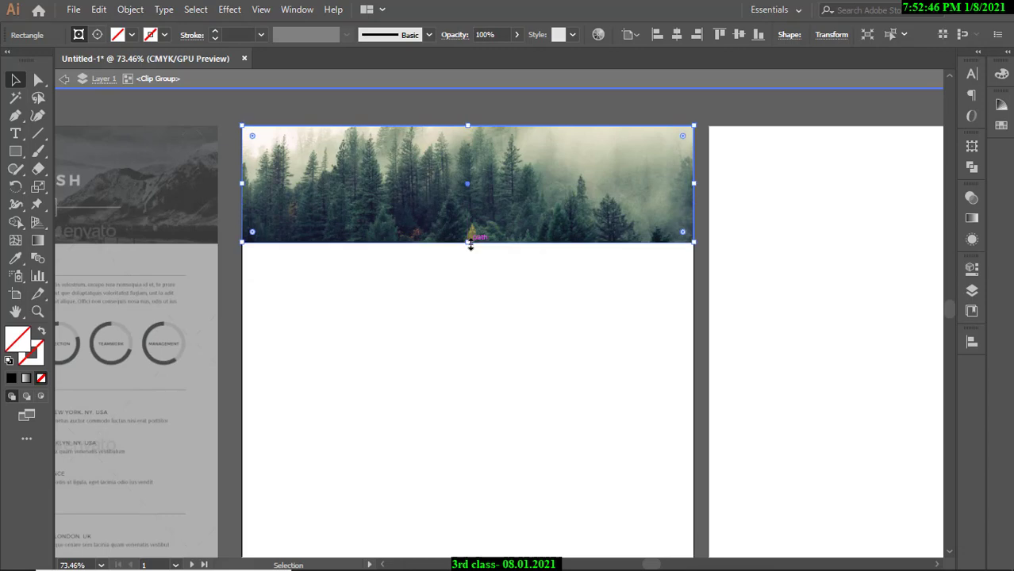
# Nudge the forest photo down, then up twice, so the treetops sit inside the banner.
pyautogui.click(387, 266)
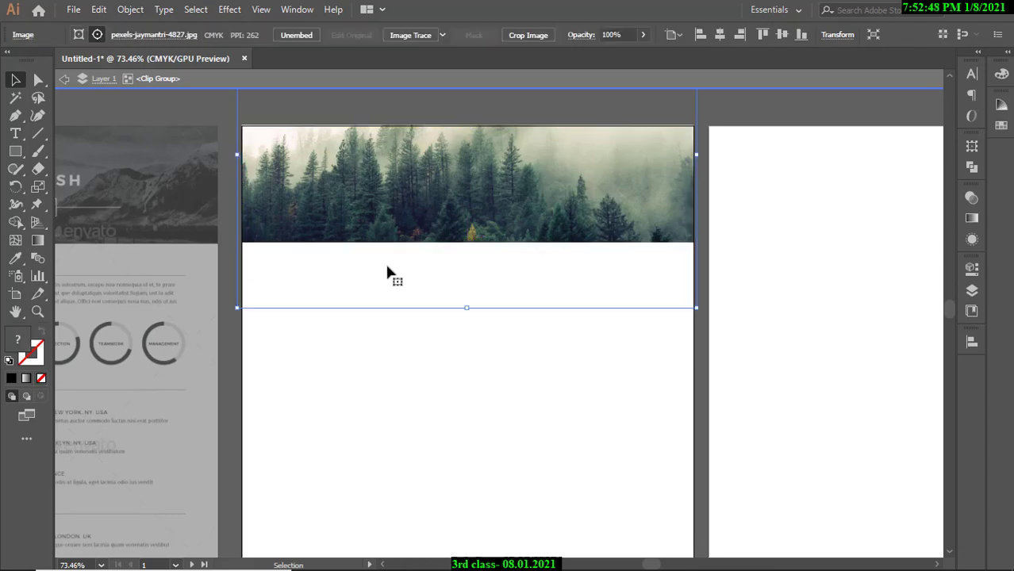
pyautogui.press('Down')
pyautogui.press('Down')
pyautogui.press('Down')
pyautogui.press('Down')
pyautogui.press('Down')
pyautogui.press('Down')
pyautogui.press('Down')
pyautogui.press('Down')
pyautogui.press('Down')
pyautogui.press('Down')
pyautogui.press('Down')
pyautogui.press('Down')
pyautogui.press('Down')
pyautogui.press('Down')
pyautogui.press('Down')
pyautogui.press('Down')
pyautogui.press('Down')
pyautogui.press('Down')
pyautogui.press('Down')
pyautogui.press('Down')
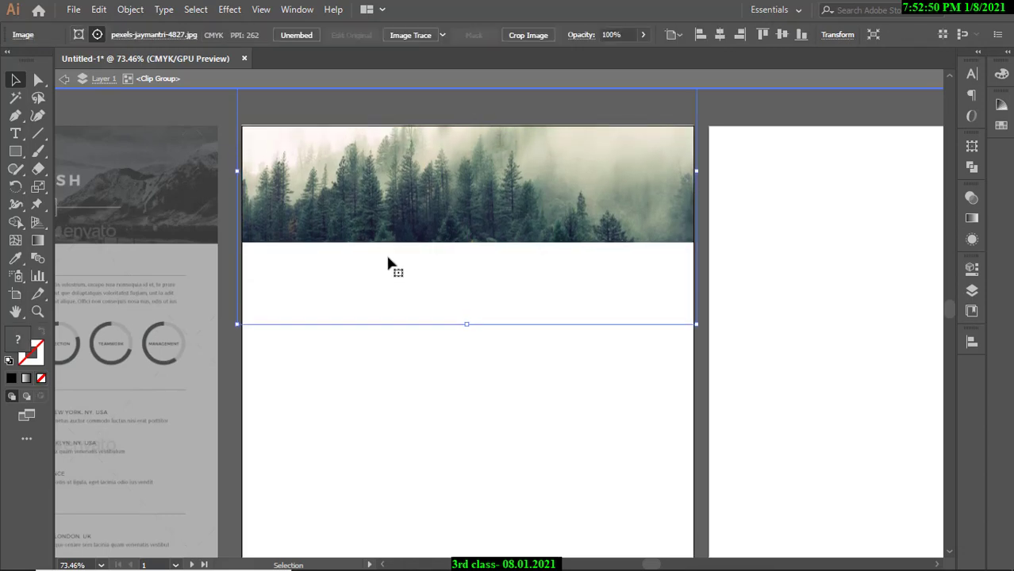
pyautogui.press('Up')
pyautogui.press('Up')
pyautogui.press('Up')
pyautogui.press('Up')
pyautogui.press('Up')
pyautogui.press('Up')
pyautogui.press('Up')
pyautogui.press('Up')
pyautogui.press('Up')
pyautogui.press('Up')
pyautogui.press('Up')
pyautogui.press('Up')
pyautogui.press('Up')
pyautogui.press('Up')
pyautogui.press('Up')
pyautogui.press('Up')
pyautogui.press('Up')
pyautogui.press('Up')
pyautogui.press('Up')
pyautogui.press('Up')
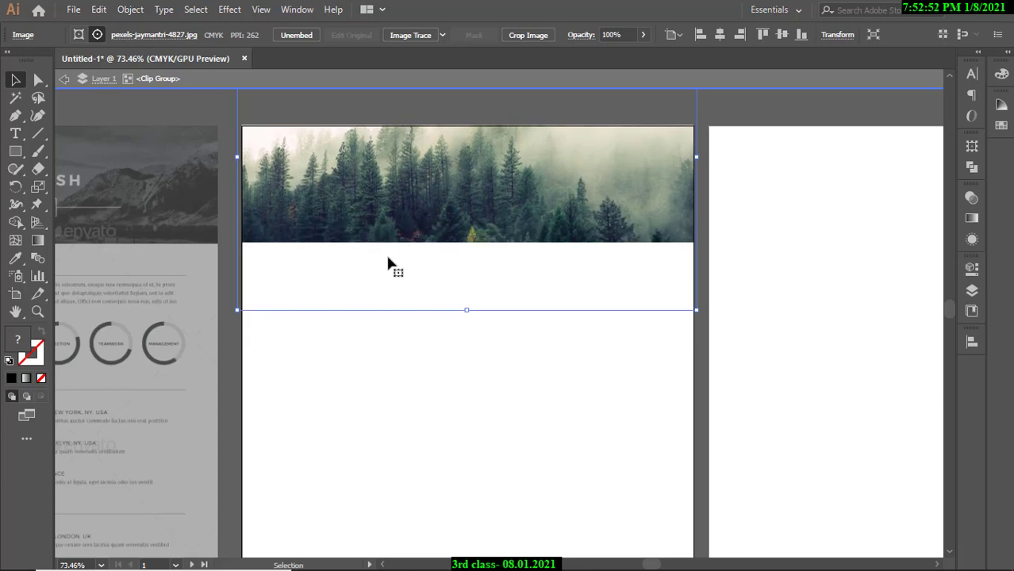
pyautogui.press('Up')
pyautogui.press('Up')
pyautogui.press('Up')
pyautogui.press('Up')
pyautogui.press('Up')
pyautogui.press('Up')
pyautogui.press('Up')
pyautogui.press('Up')
pyautogui.press('Up')
pyautogui.press('Up')
pyautogui.press('Up')
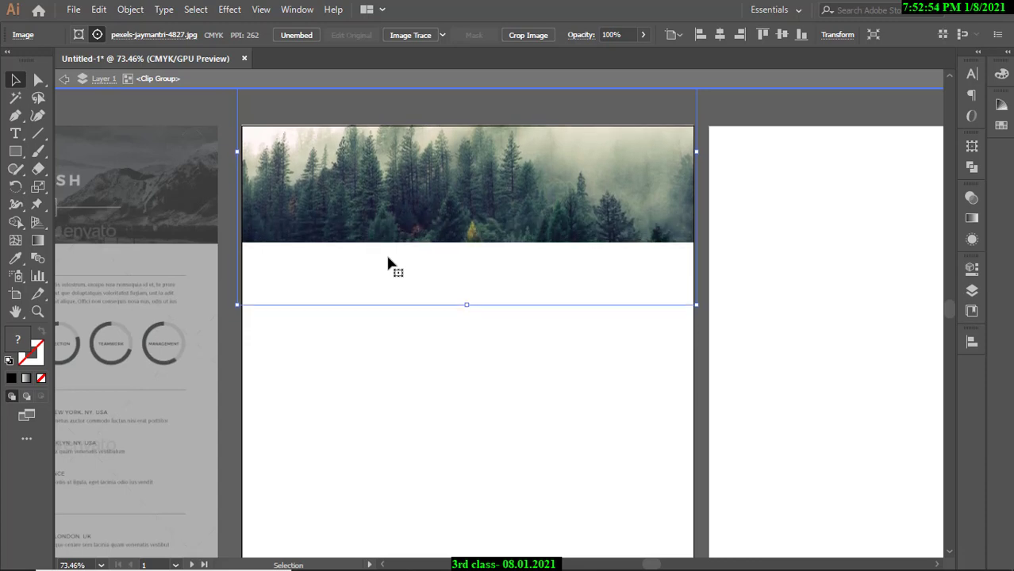
pyautogui.click(782, 111)
# Exit clip-group editing and survey the artboards, including the resume header.
pyautogui.doubleClick(782, 111)
pyautogui.hotkey('ctrl', 'space')
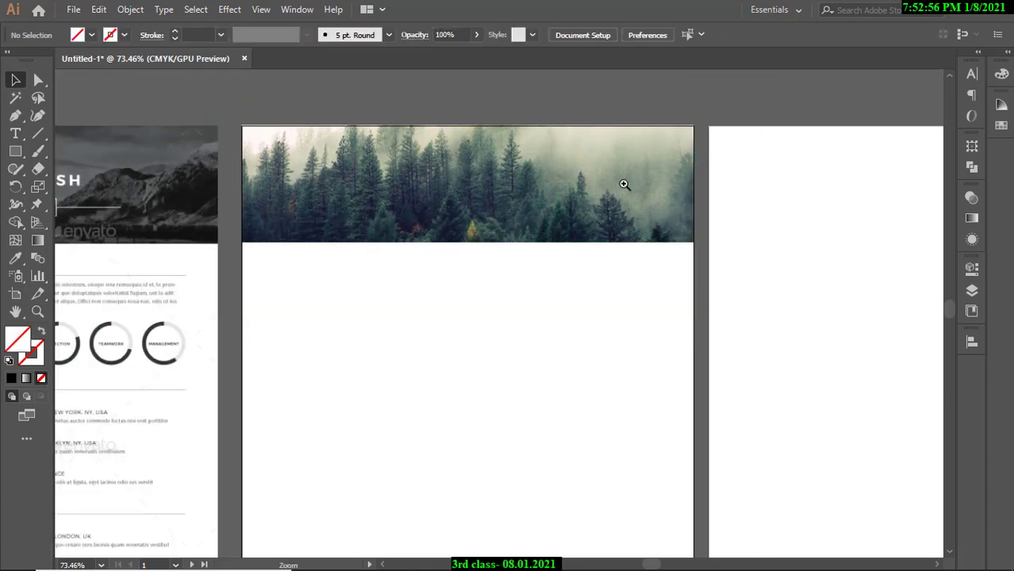
pyautogui.moveTo(557, 200); pyautogui.dragTo(533, 221)
pyautogui.moveTo(464, 213); pyautogui.dragTo(508, 215)
pyautogui.moveTo(455, 215); pyautogui.dragTo(500, 217)
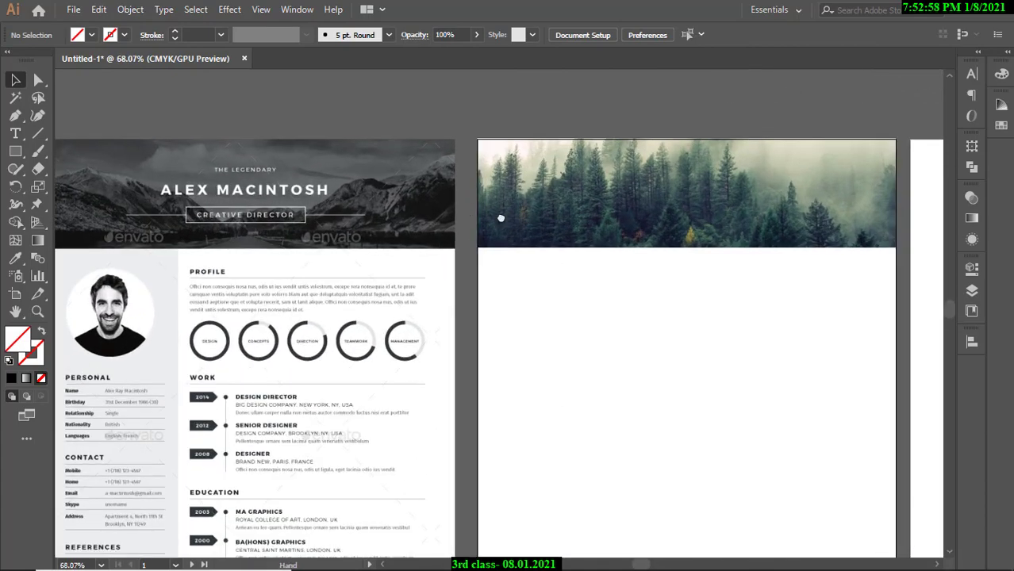
pyautogui.moveTo(322, 198); pyautogui.dragTo(497, 219)
pyautogui.keyDown('ctrl'); pyautogui.click(277, 193); pyautogui.keyUp('ctrl')
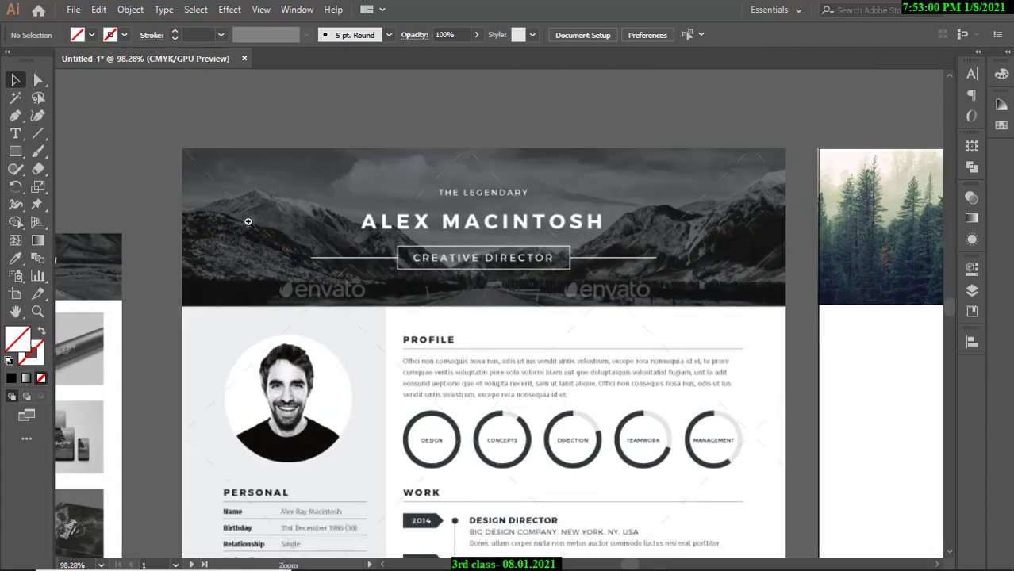
pyautogui.keyDown('ctrl'); pyautogui.keyDown('alt'); pyautogui.click(508, 213); pyautogui.keyUp('alt'); pyautogui.keyUp('ctrl')
pyautogui.moveTo(599, 198); pyautogui.dragTo(459, 195)
pyautogui.moveTo(637, 199); pyautogui.dragTo(350, 188)
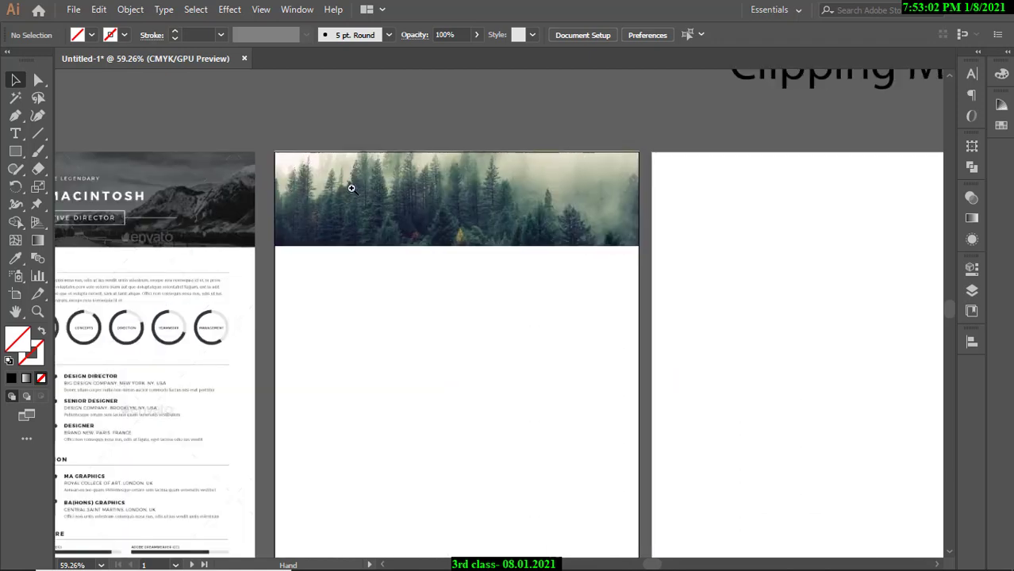
# Draw an unfilled rectangle, about 207 × 54 mm, over the forest banner.
pyautogui.moveTo(422, 190); pyautogui.dragTo(438, 199)
pyautogui.moveTo(474, 202)
pyautogui.mouseDown()
pyautogui.moveTo(527, 210)
pyautogui.moveTo(460, 210)
pyautogui.mouseUp()
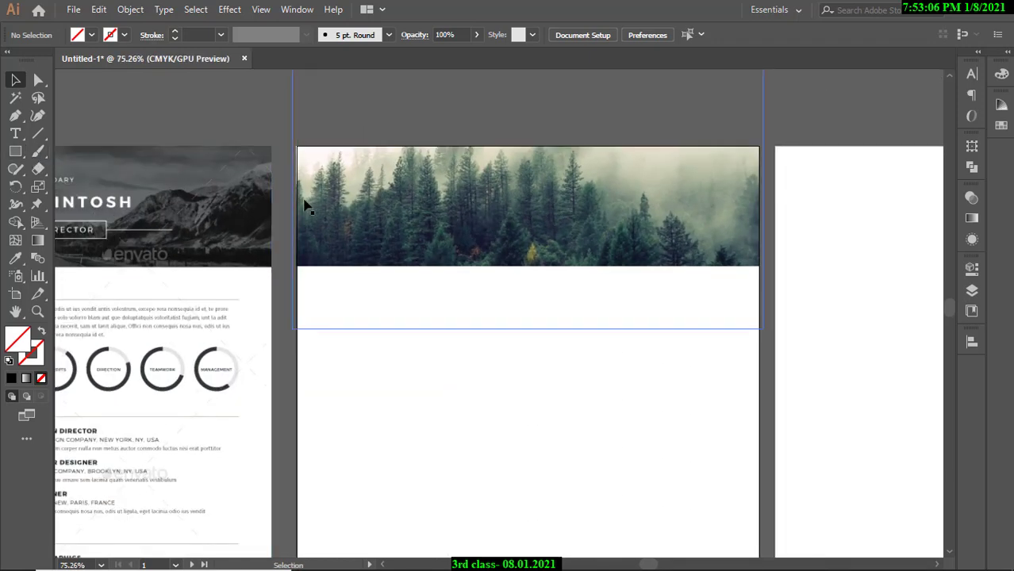
pyautogui.click(18, 155)
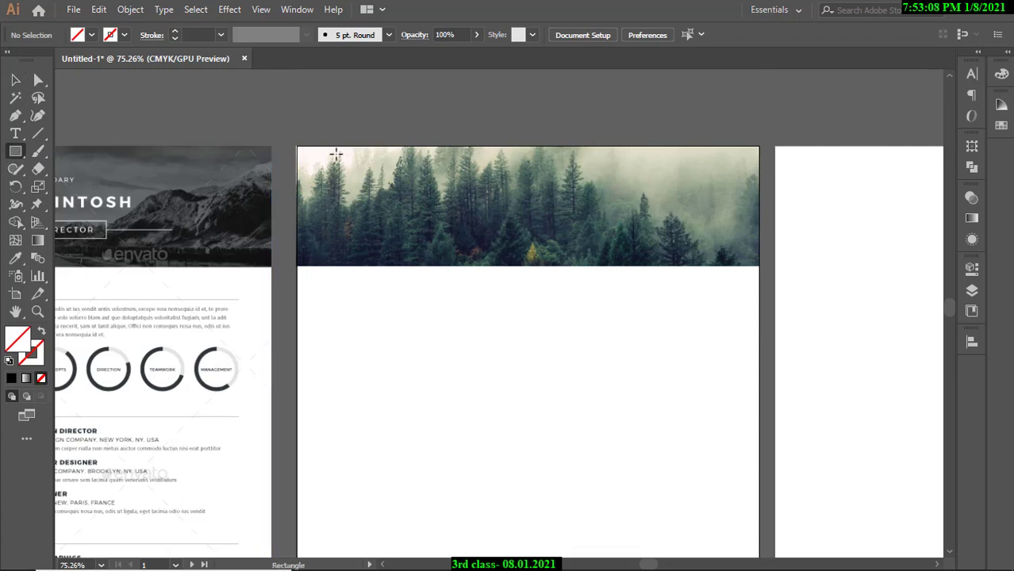
pyautogui.moveTo(296, 146); pyautogui.dragTo(759, 265)
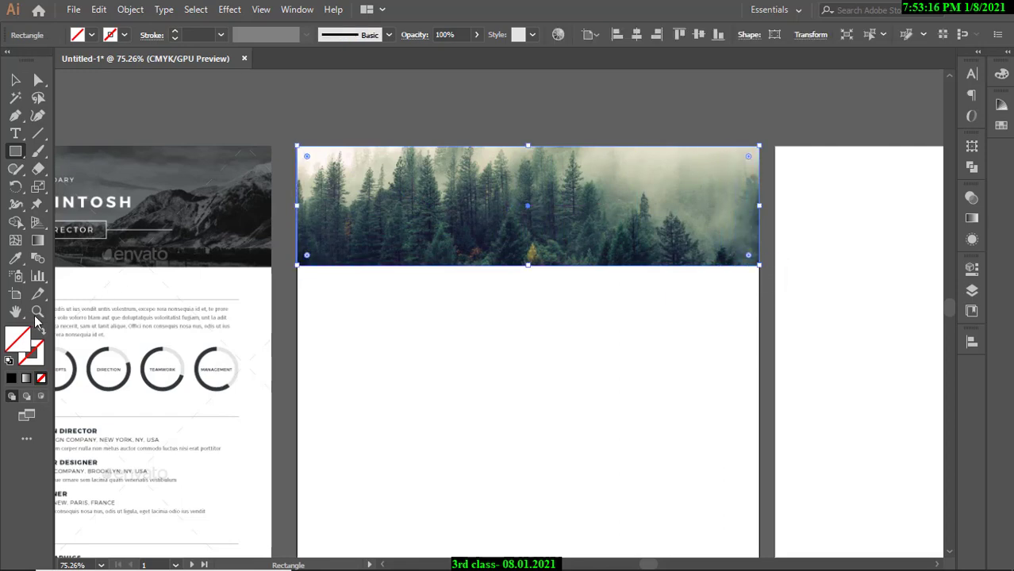
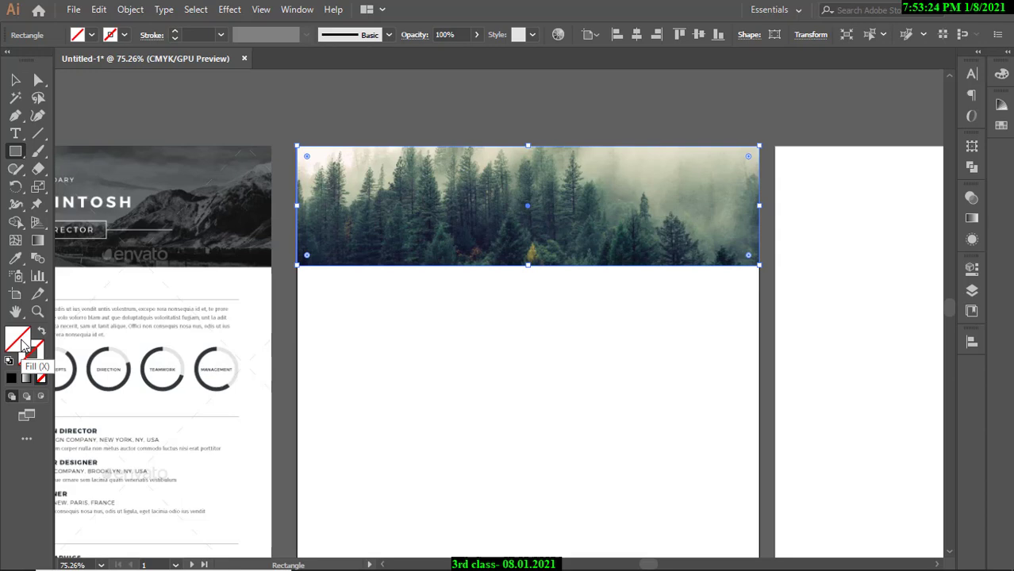
# Fill the rectangle over the forest banner with near-black in the Color Picker.
pyautogui.doubleClick(21, 345)
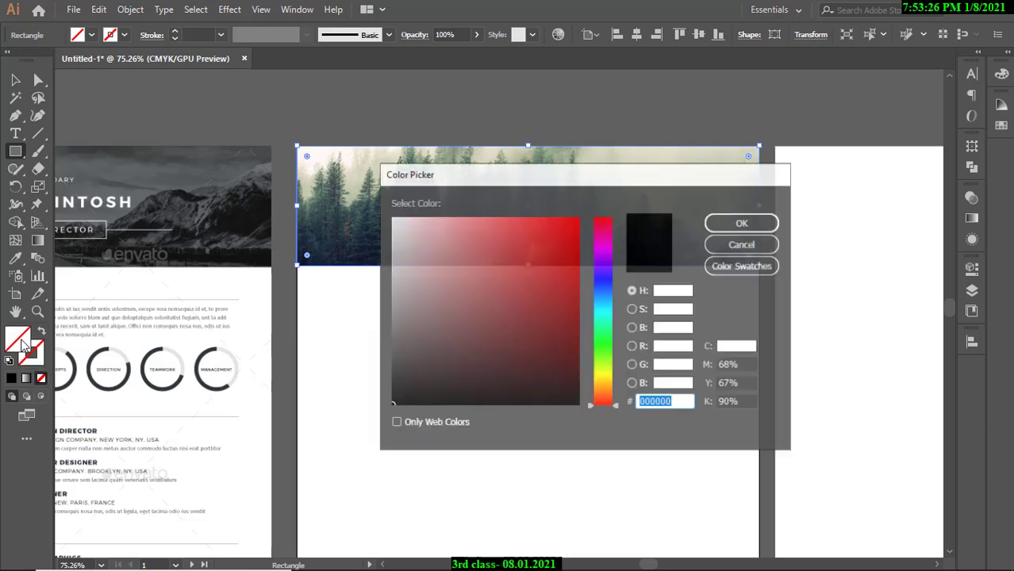
pyautogui.moveTo(484, 317); pyautogui.dragTo(587, 407)
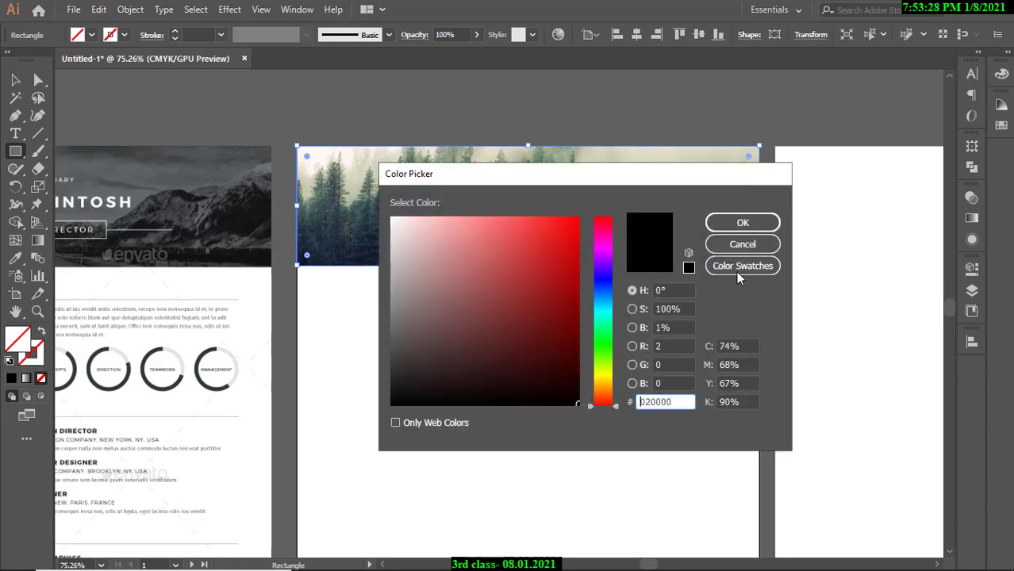
pyautogui.click(743, 223)
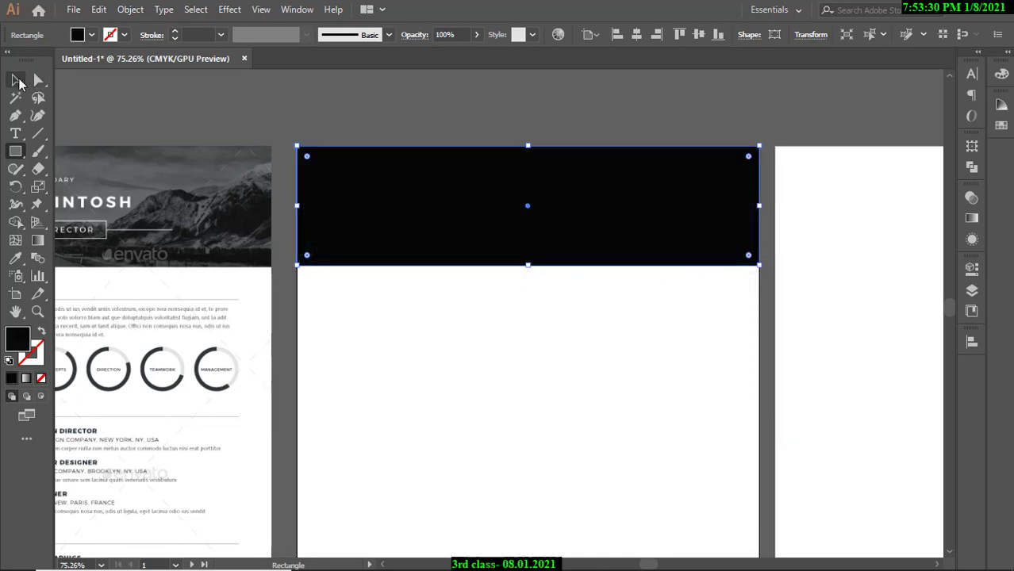
pyautogui.press('v')
pyautogui.click(191, 124)
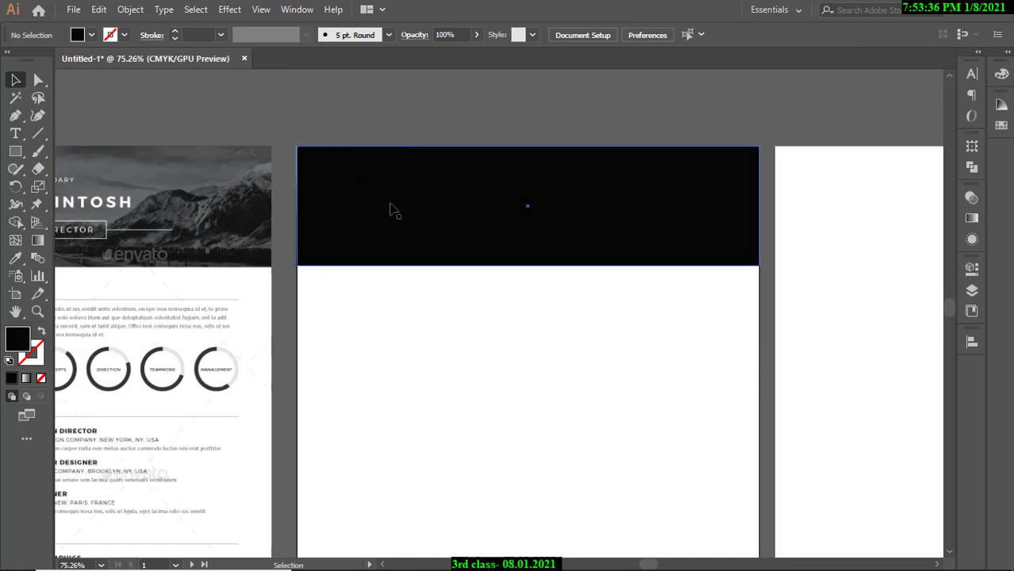
# With the black rectangle selected, hide the Control bar via Window, then show it again.
pyautogui.click(394, 217)
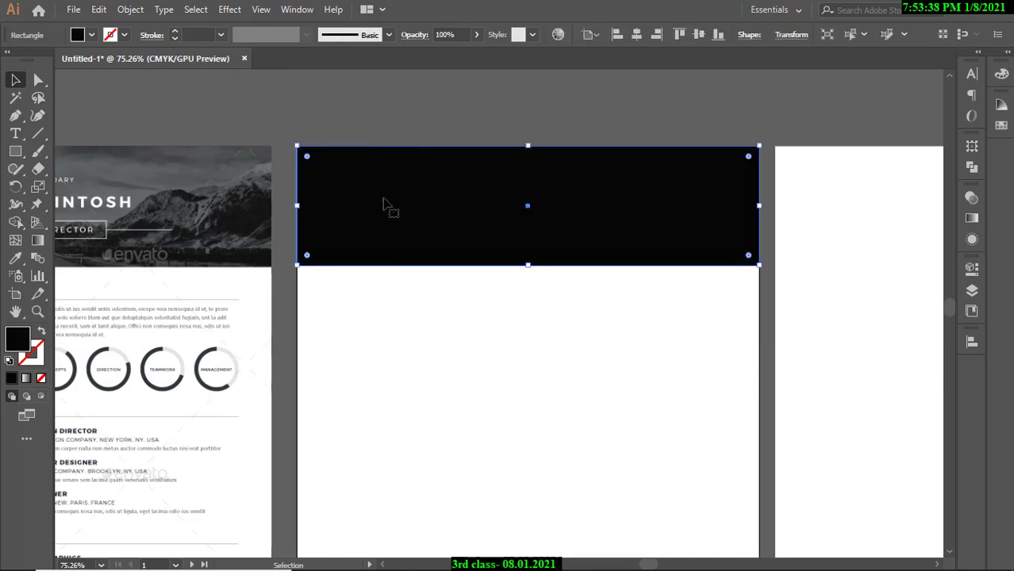
pyautogui.click(348, 123)
pyautogui.click(388, 213)
pyautogui.click(288, 13)
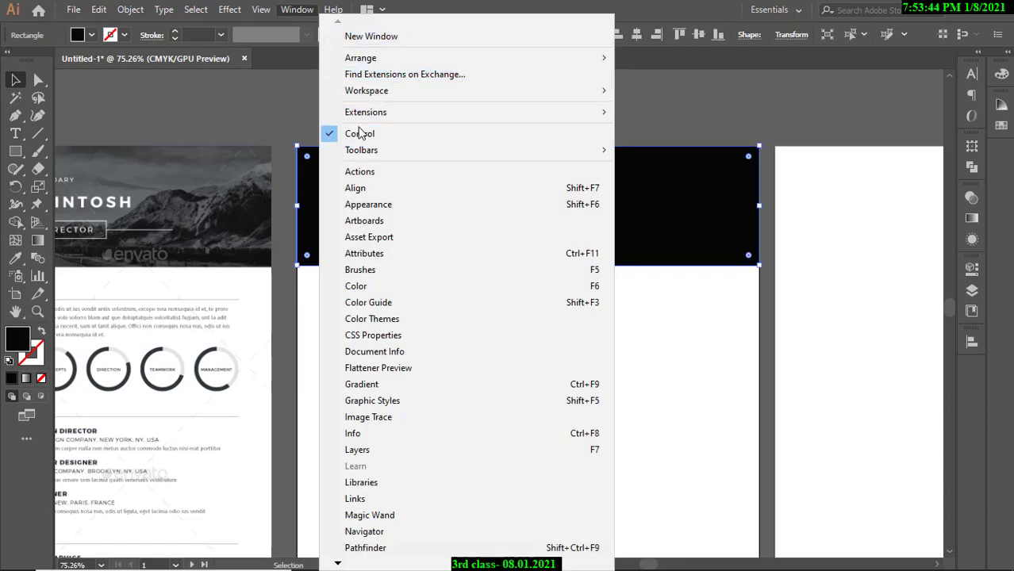
pyautogui.click(361, 132)
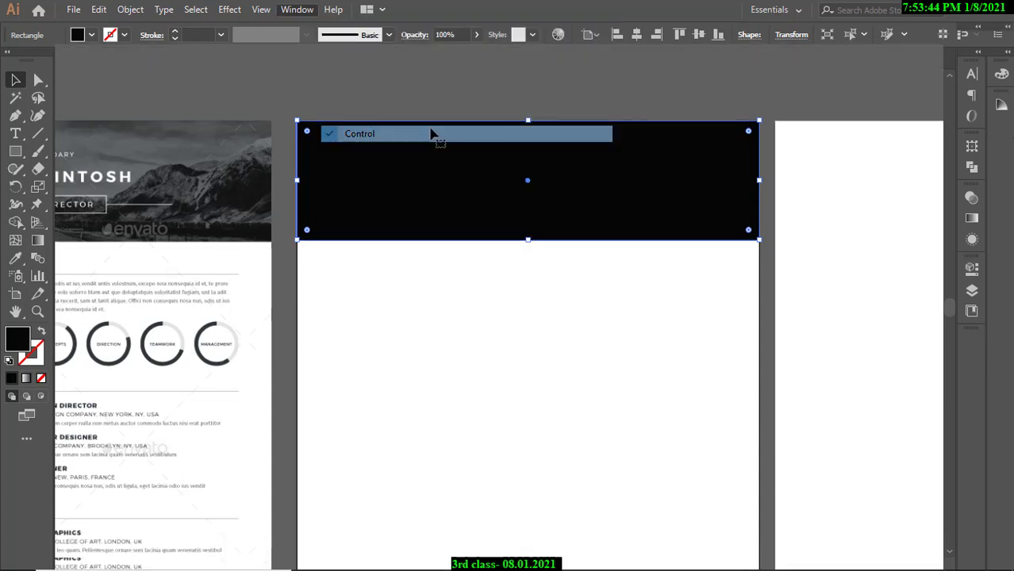
pyautogui.click(377, 87)
pyautogui.click(379, 169)
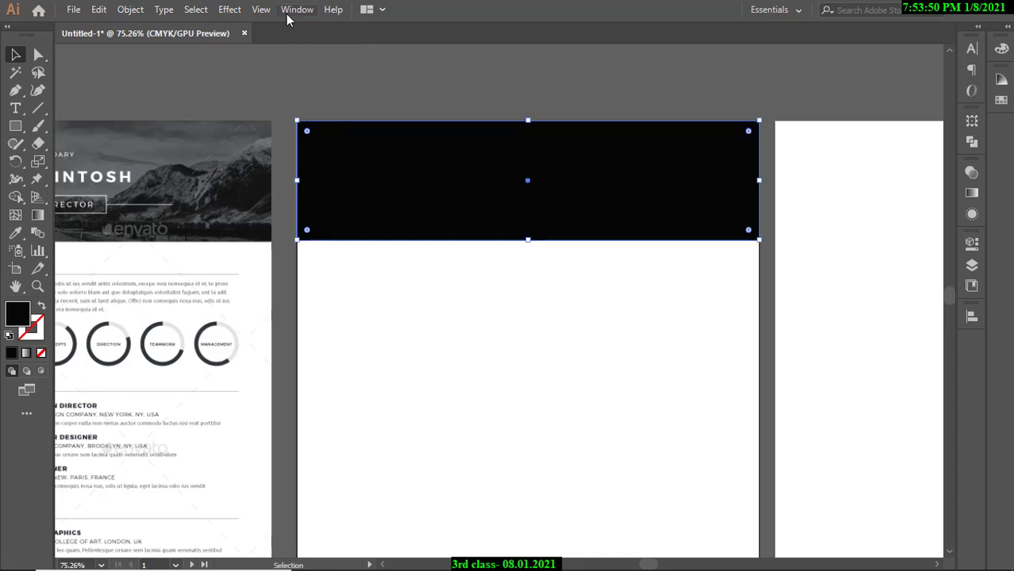
pyautogui.click(290, 11)
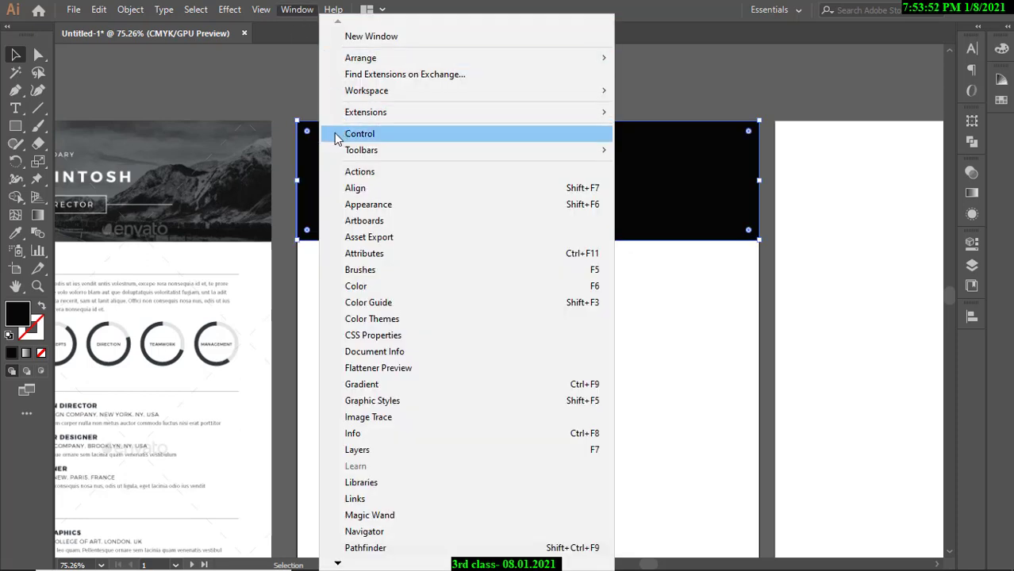
pyautogui.click(336, 136)
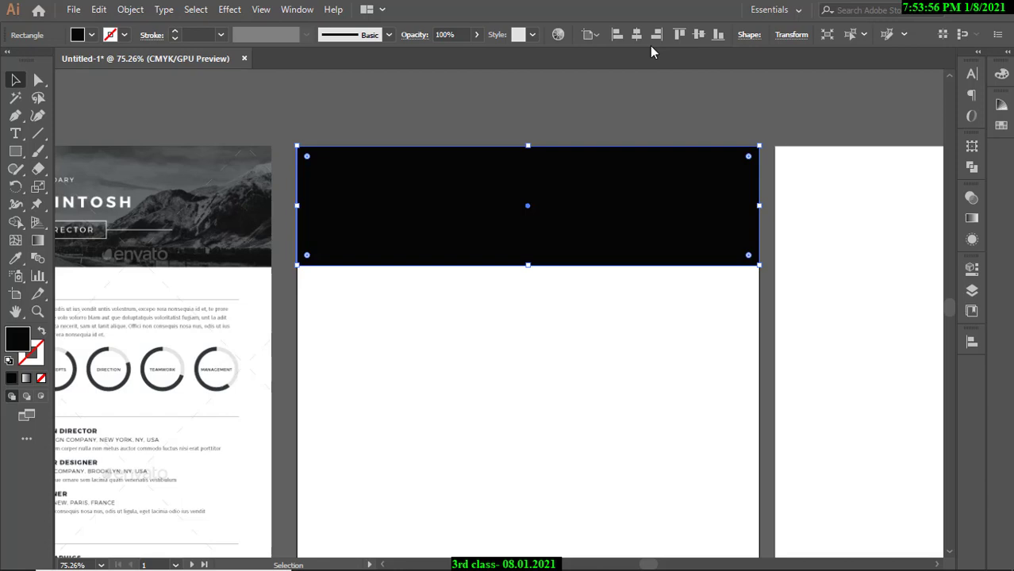
# Lower the black rectangle's opacity so the forest image shows through.
pyautogui.click(465, 115)
pyautogui.click(403, 206)
pyautogui.click(476, 36)
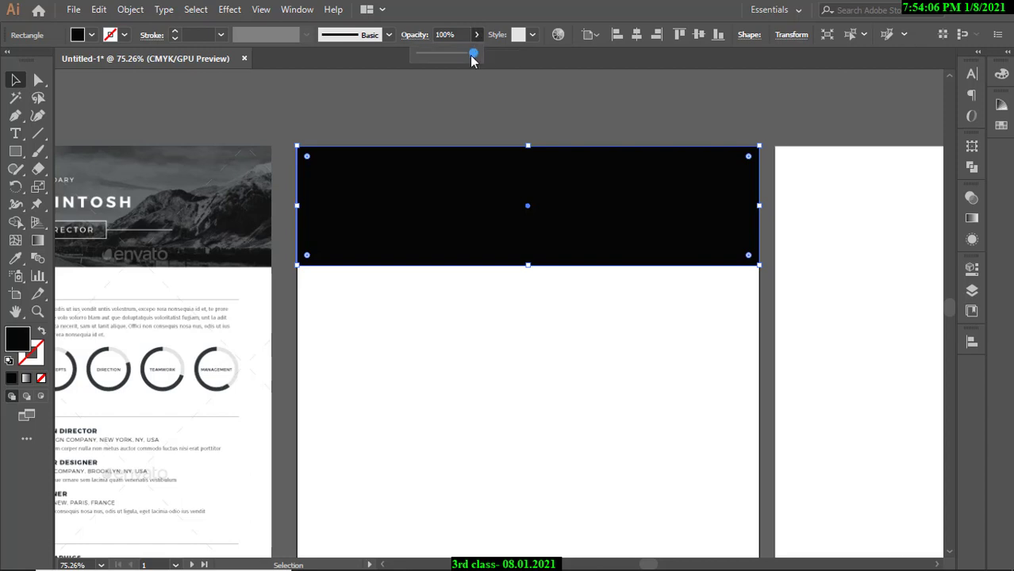
pyautogui.moveTo(473, 54); pyautogui.dragTo(449, 57)
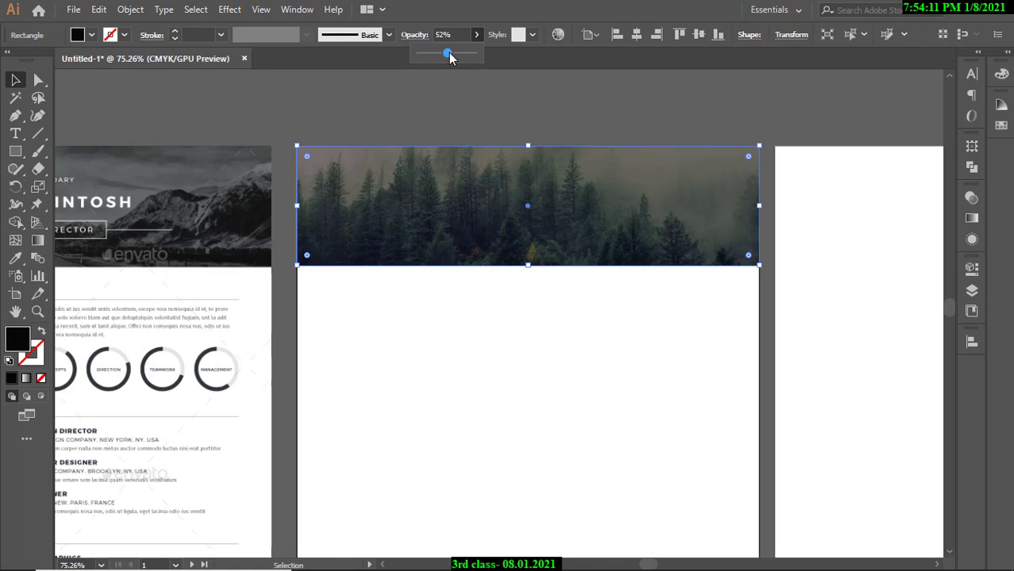
pyautogui.click(346, 95)
# Compare the faded forest header against the reference résumé header.
pyautogui.moveTo(405, 119); pyautogui.dragTo(358, 138)
pyautogui.moveTo(316, 152); pyautogui.dragTo(377, 165)
pyautogui.moveTo(270, 165); pyautogui.dragTo(344, 215)
pyautogui.moveTo(424, 208); pyautogui.dragTo(334, 221)
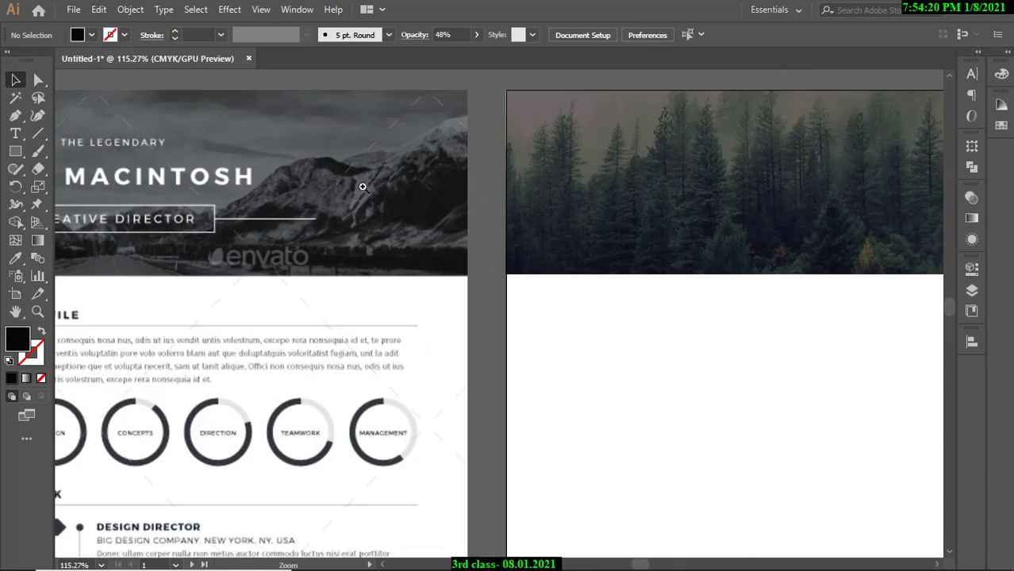
pyautogui.moveTo(486, 194); pyautogui.dragTo(451, 188)
pyautogui.moveTo(451, 188); pyautogui.dragTo(278, 178)
pyautogui.moveTo(516, 177); pyautogui.dragTo(300, 161)
pyautogui.moveTo(300, 161); pyautogui.dragTo(541, 208)
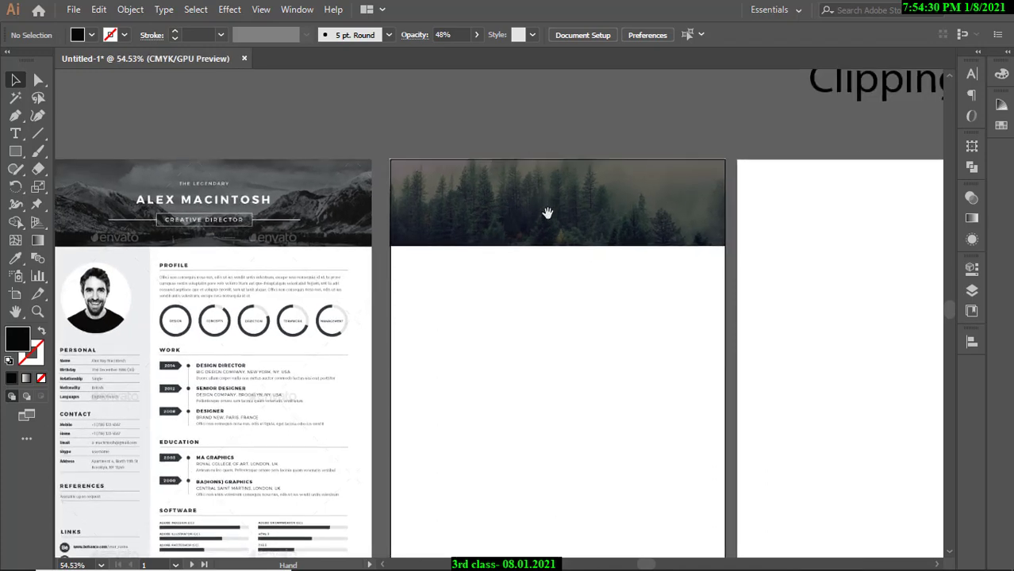
pyautogui.moveTo(506, 158); pyautogui.dragTo(557, 165)
pyautogui.moveTo(590, 198); pyautogui.dragTo(569, 231)
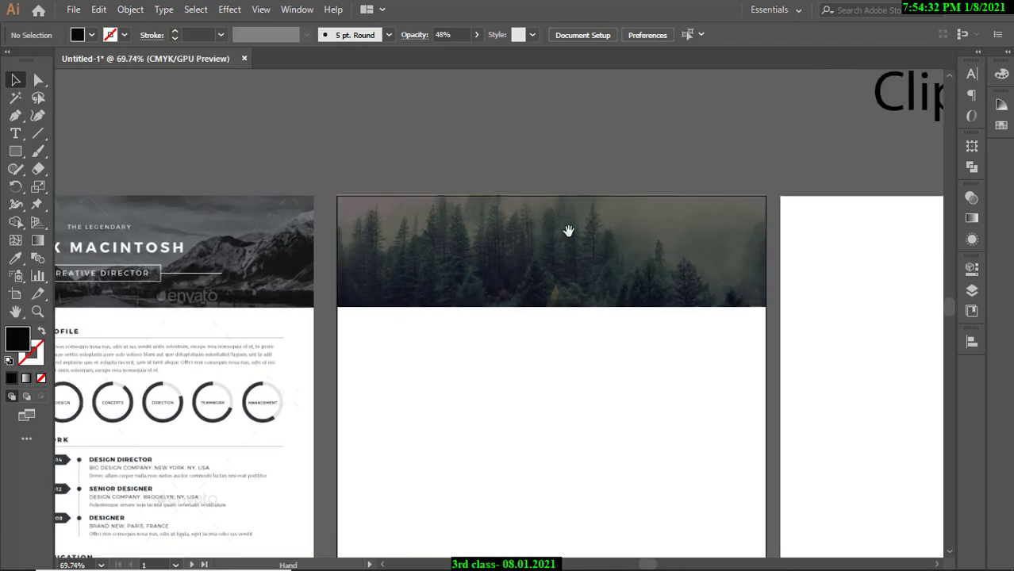
# Restore the overlay rectangle to 100% opacity and bring up the Gradient panel.
pyautogui.click(568, 231)
pyautogui.click(475, 35)
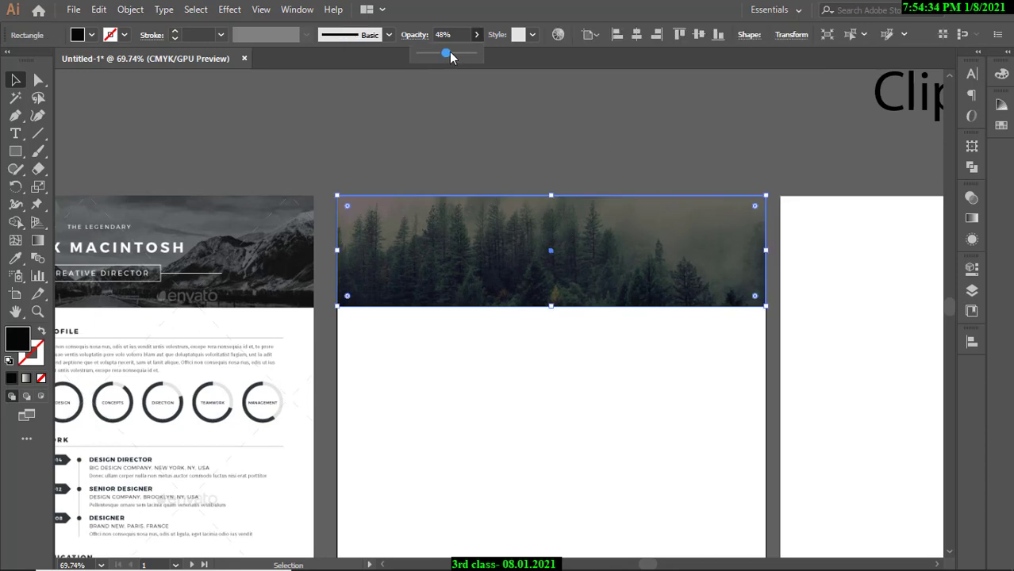
pyautogui.moveTo(449, 64); pyautogui.dragTo(539, 64)
pyautogui.click(971, 218)
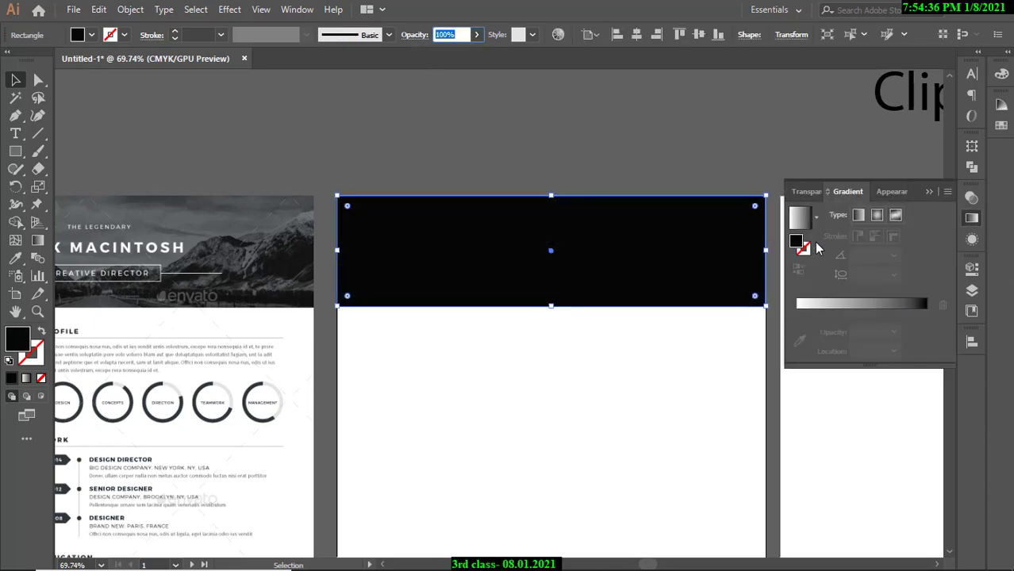
# In the Transparency panel, try Multiply and then Overlay blending on the header overlay.
pyautogui.click(969, 199)
pyautogui.click(825, 216)
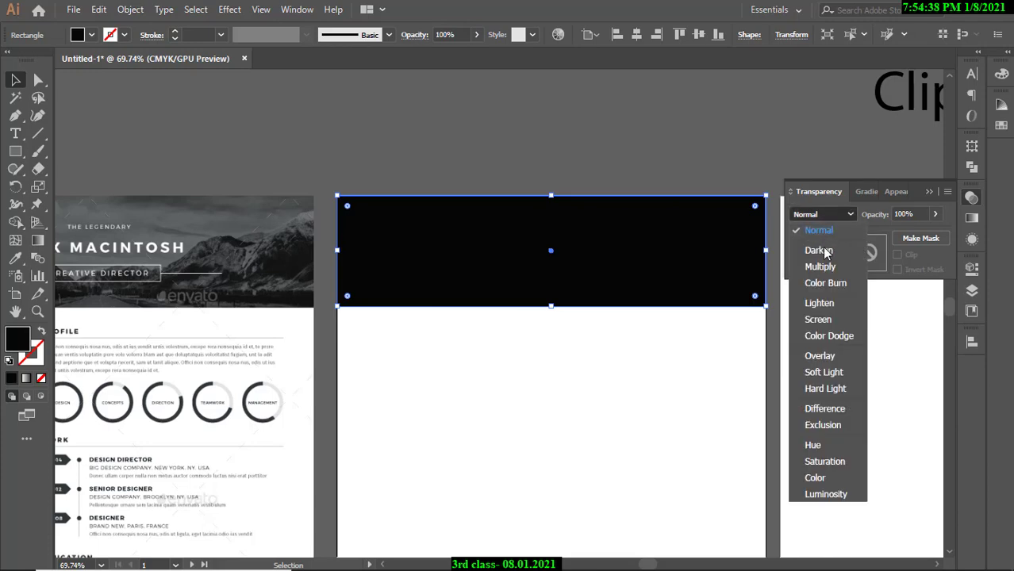
pyautogui.click(821, 262)
pyautogui.click(827, 222)
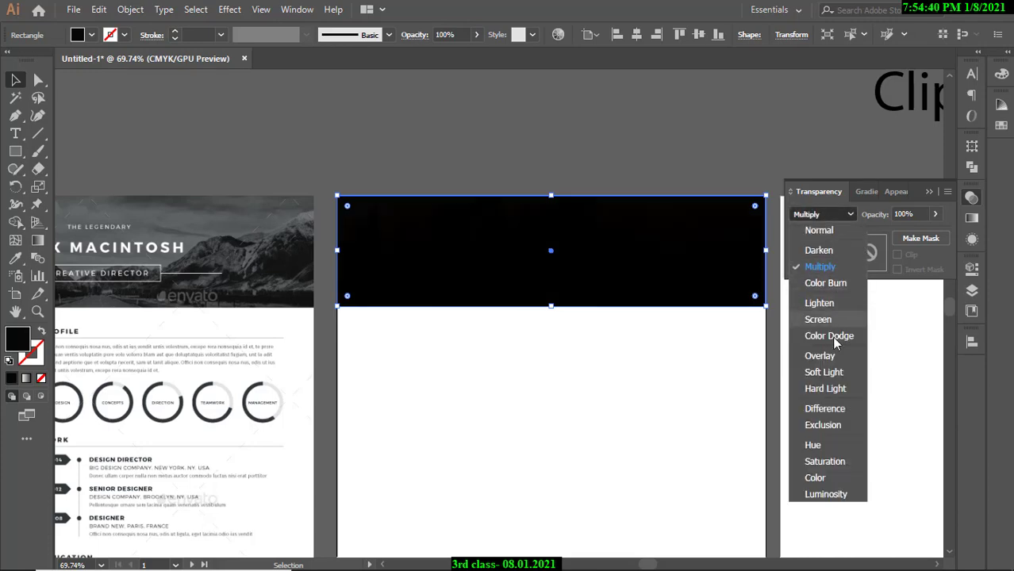
pyautogui.click(828, 360)
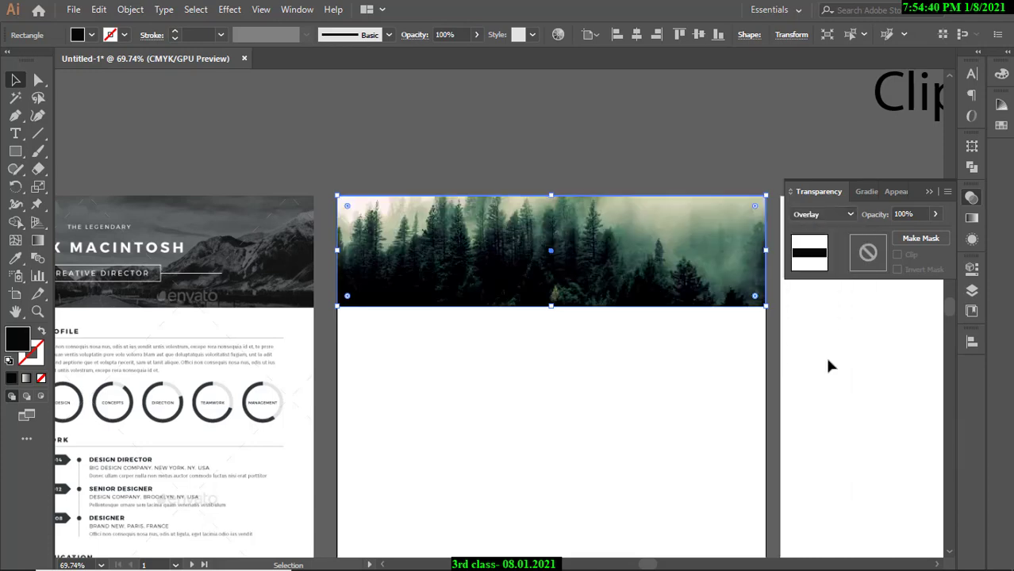
pyautogui.click(767, 153)
pyautogui.moveTo(600, 161); pyautogui.dragTo(617, 189)
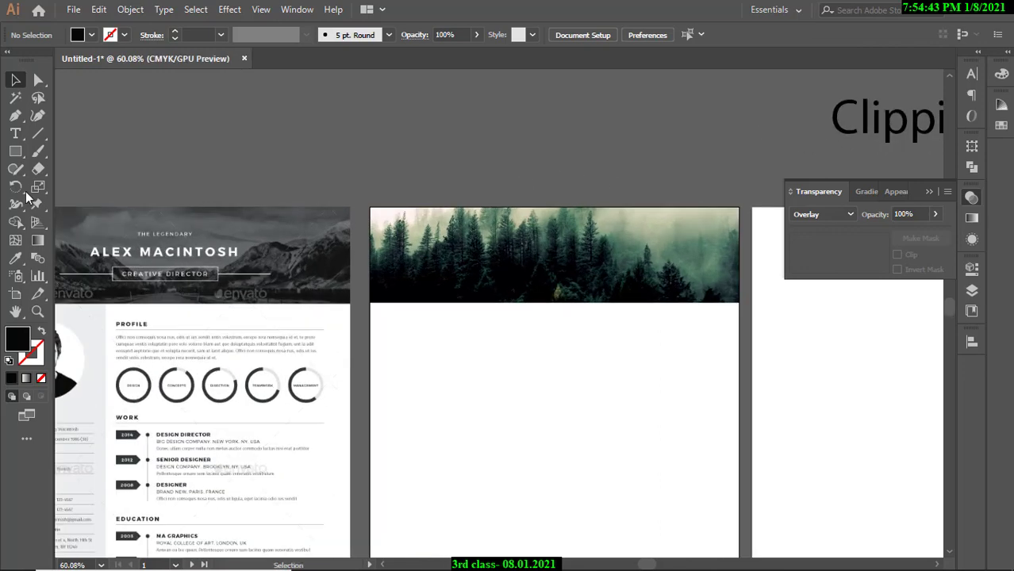
# Fade the overlay by lowering its opacity, and re-dock the document window as a tab.
pyautogui.click(14, 152)
pyautogui.press('v')
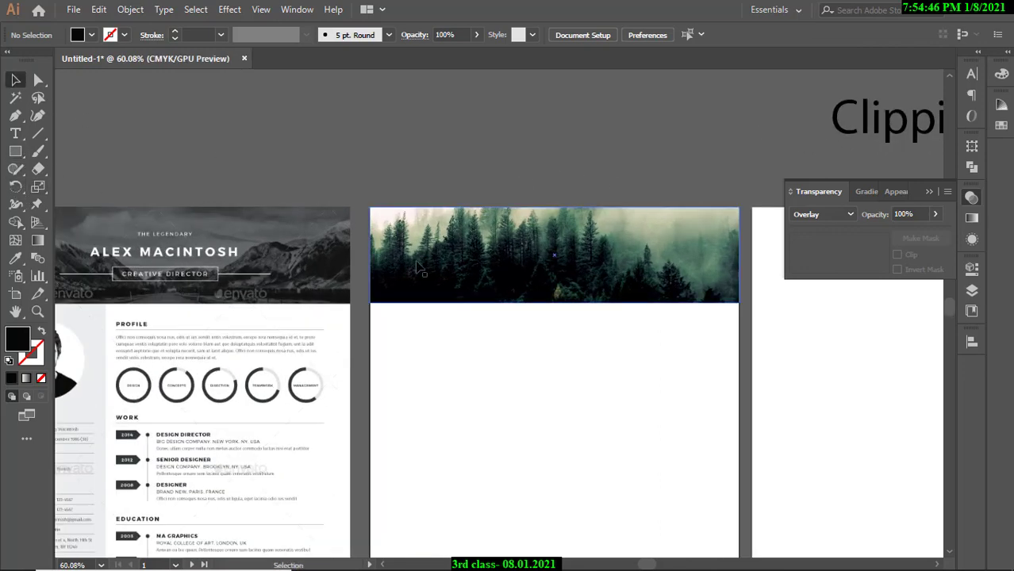
pyautogui.click(421, 226)
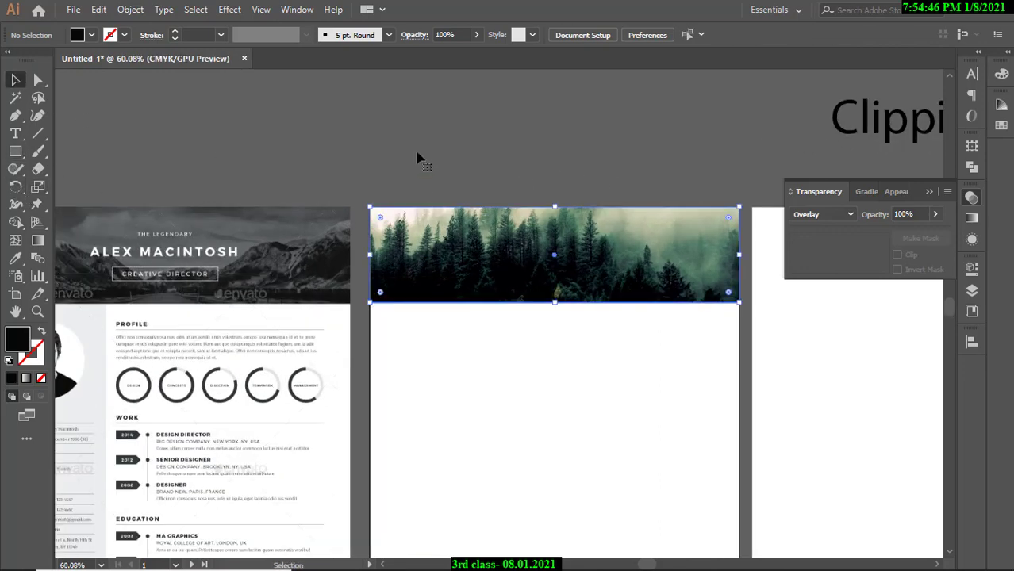
pyautogui.click(474, 34)
pyautogui.moveTo(469, 51)
pyautogui.mouseDown()
pyautogui.moveTo(421, 58)
pyautogui.moveTo(449, 60)
pyautogui.moveTo(450, 48)
pyautogui.mouseUp()
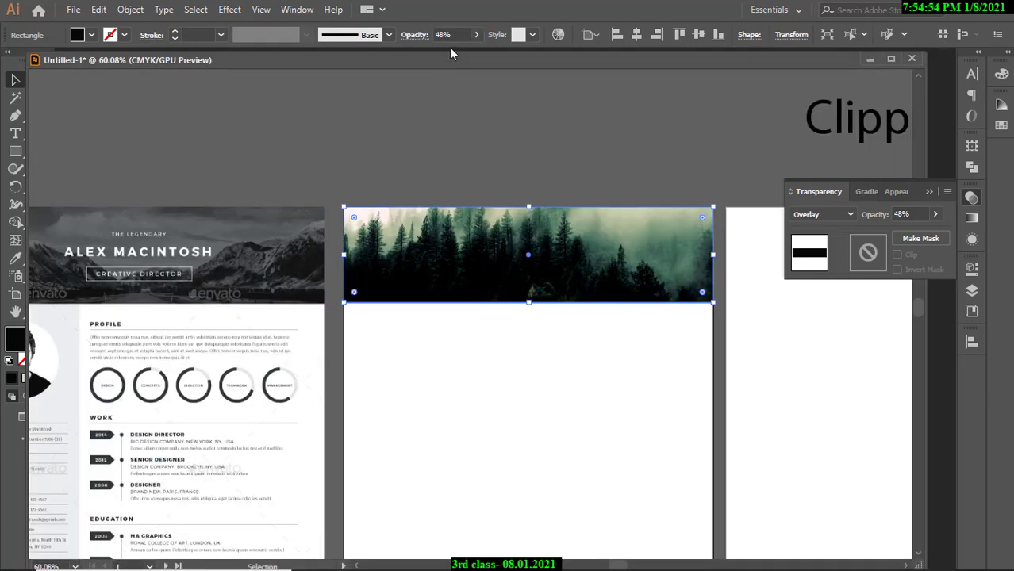
pyautogui.moveTo(658, 60); pyautogui.dragTo(678, 53)
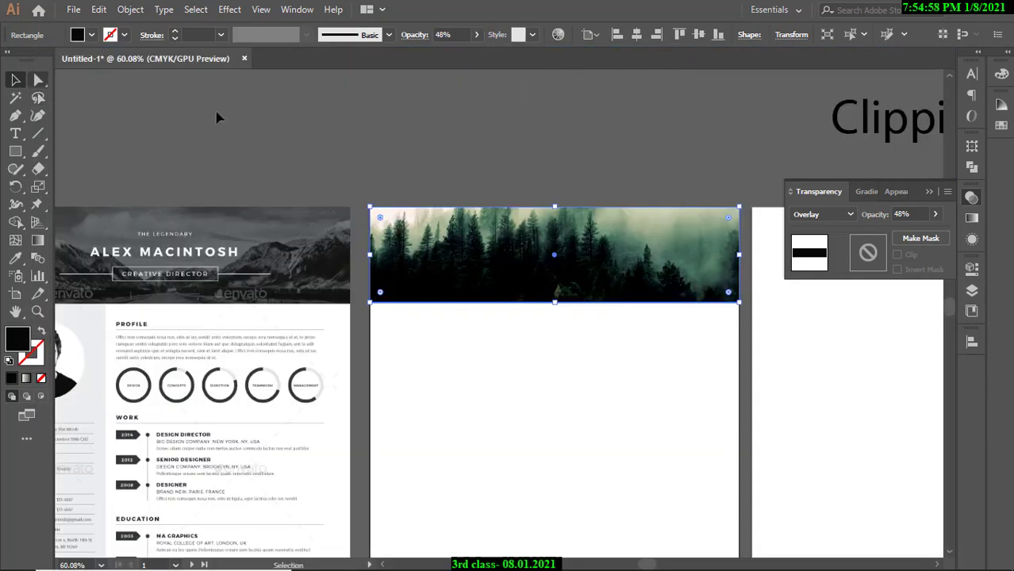
pyautogui.click(248, 119)
pyautogui.click(513, 252)
# Cycle the overlay through Multiply, Color Burn, Lighten and Screen blend modes.
pyautogui.press('Delete')
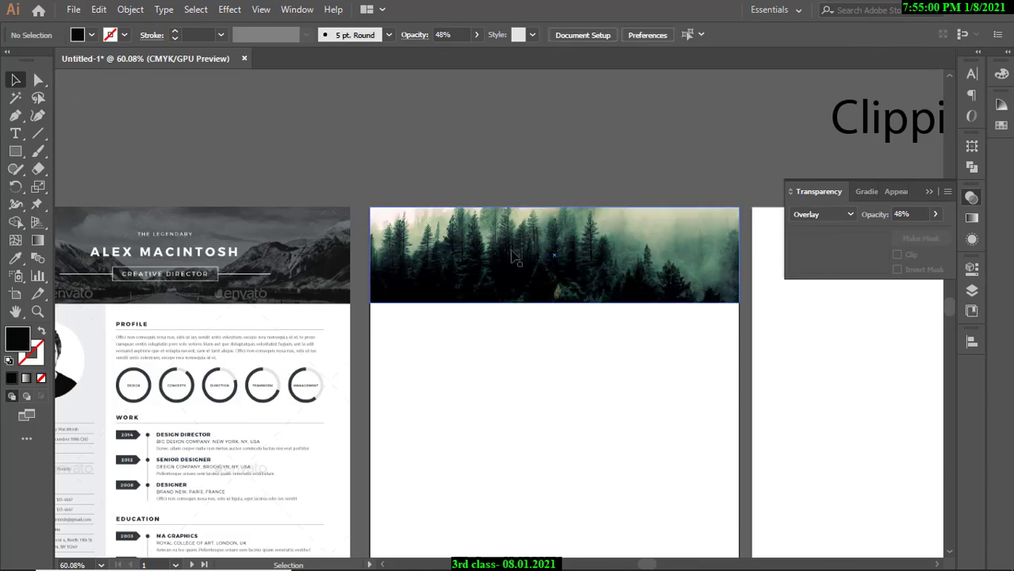
pyautogui.click(512, 255)
pyautogui.click(823, 214)
pyautogui.click(825, 248)
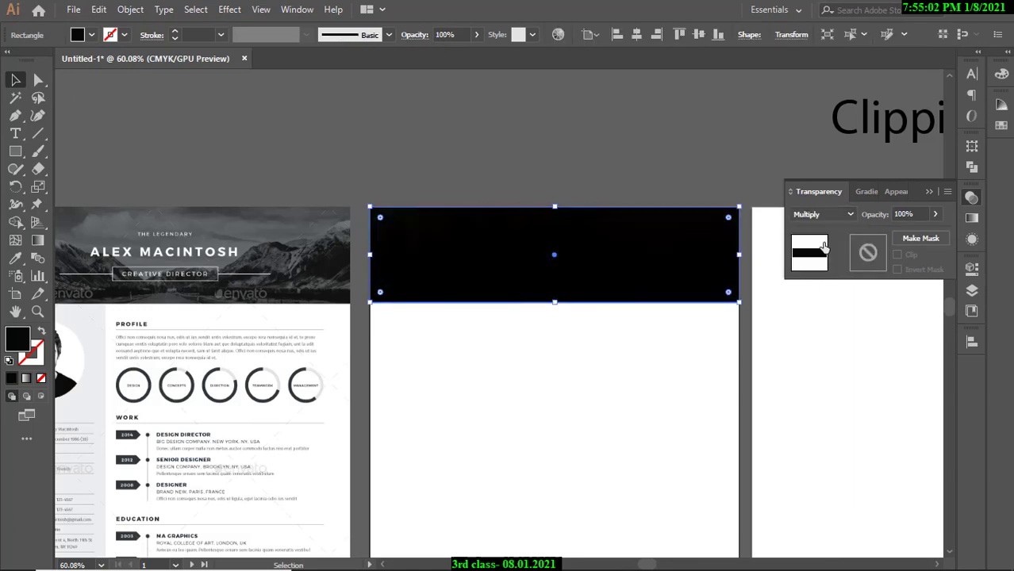
pyautogui.click(823, 214)
pyautogui.click(825, 283)
pyautogui.click(823, 214)
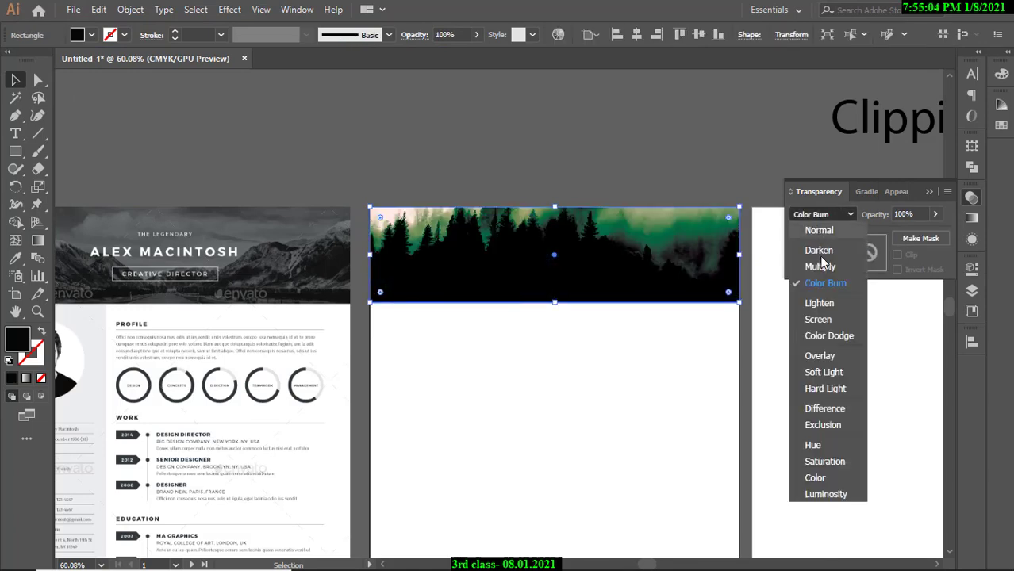
pyautogui.click(819, 303)
pyautogui.click(823, 214)
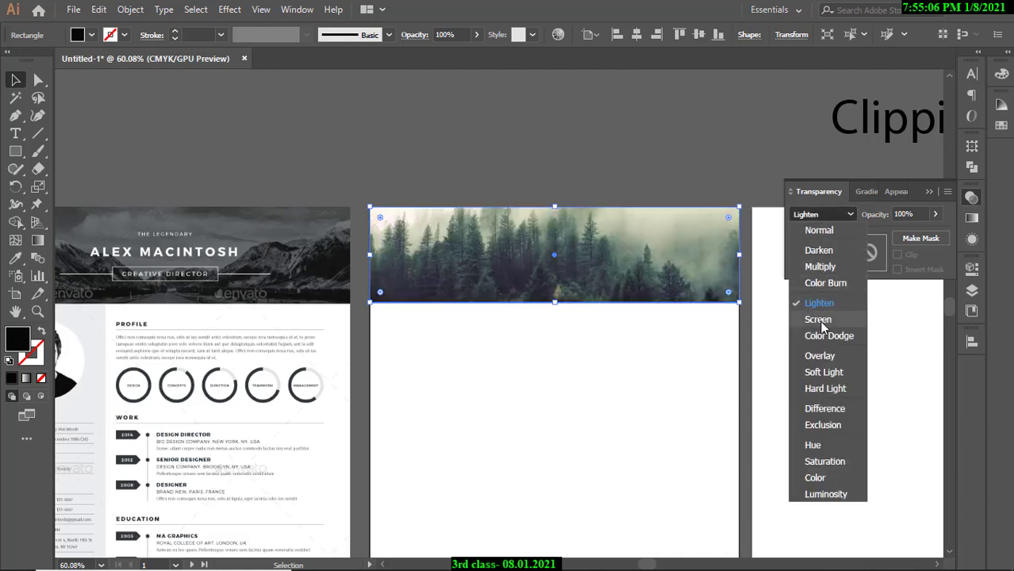
pyautogui.click(818, 320)
# Try Soft Light and Hard Light blending, and lower the overlay's opacity.
pyautogui.click(826, 211)
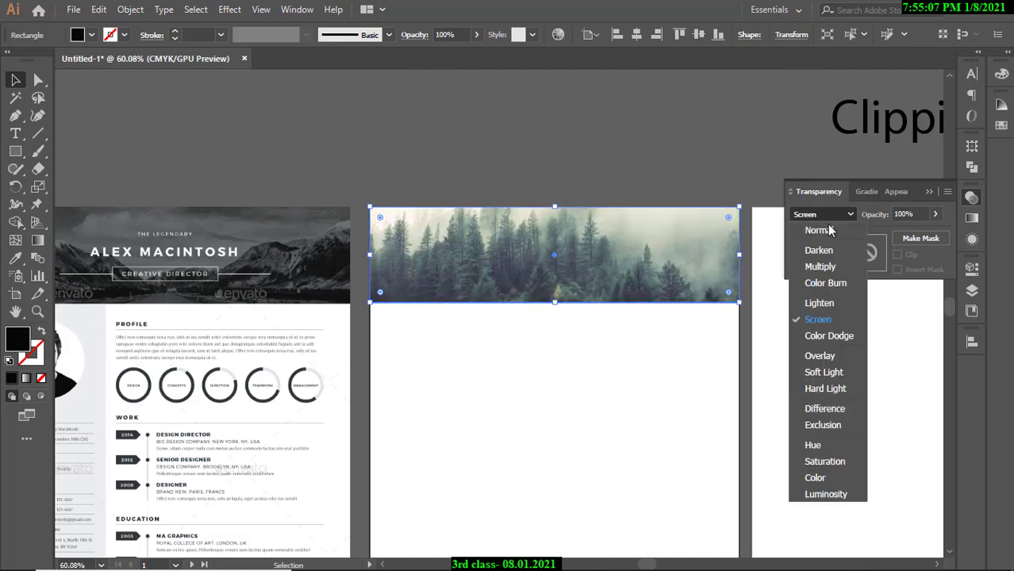
pyautogui.click(817, 369)
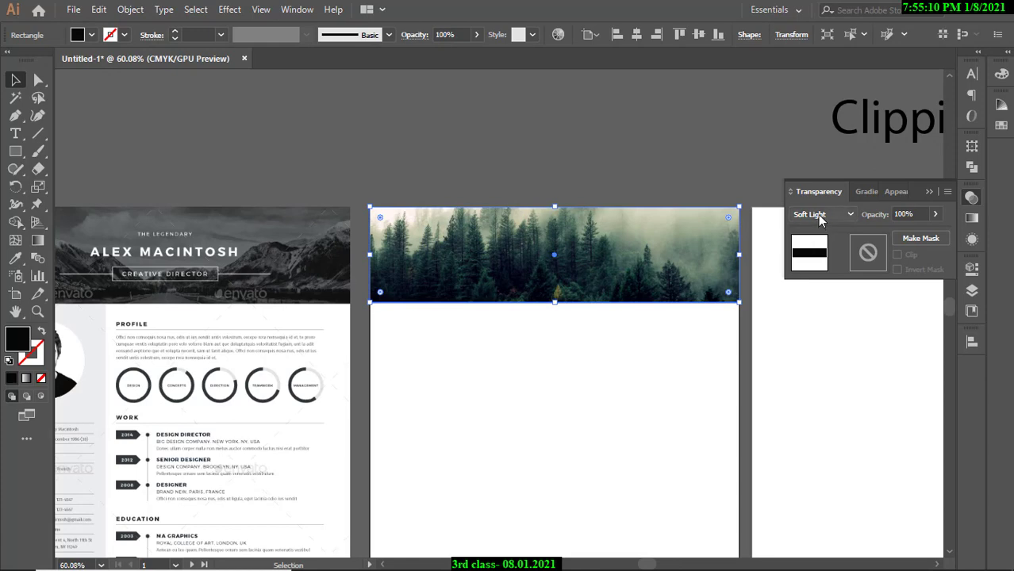
pyautogui.click(817, 214)
pyautogui.click(817, 388)
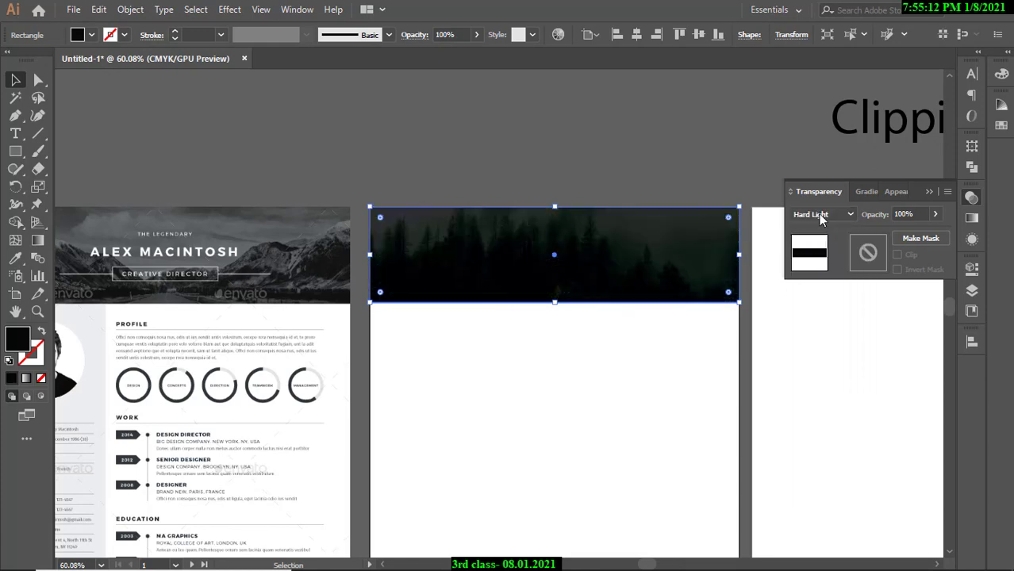
pyautogui.click(821, 216)
pyautogui.click(820, 216)
pyautogui.click(934, 216)
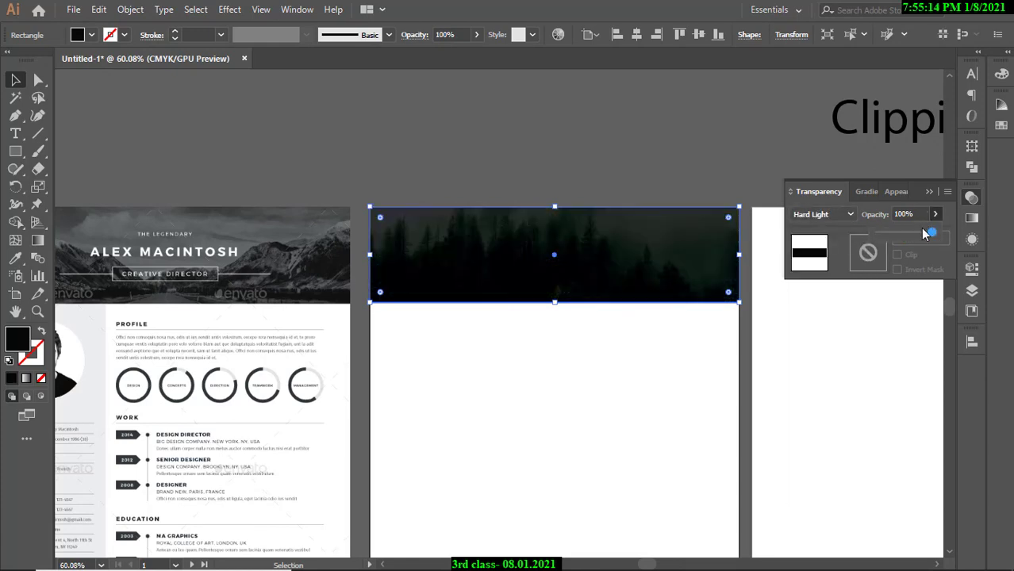
pyautogui.moveTo(928, 235); pyautogui.dragTo(912, 240)
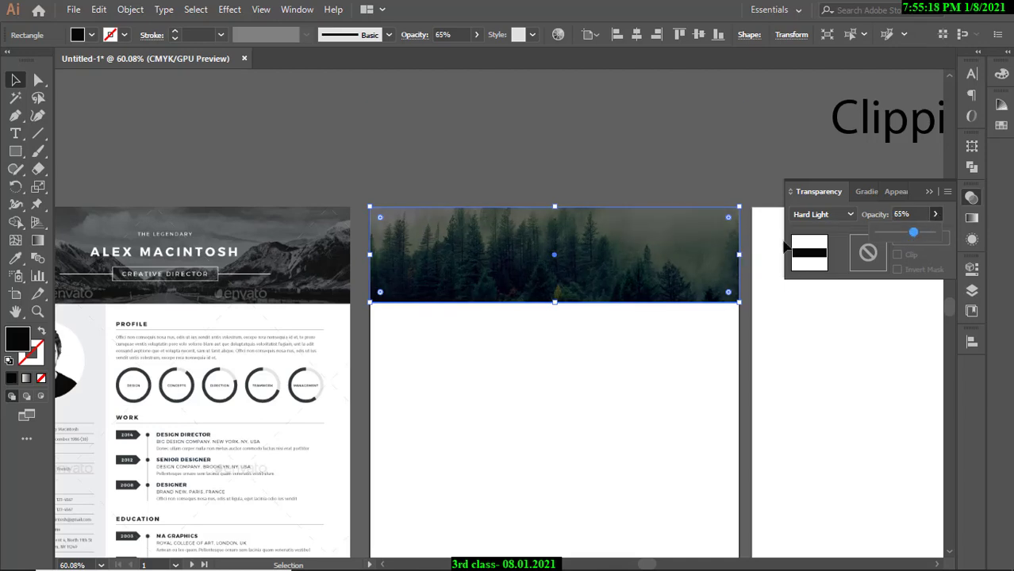
# Return the overlay to Normal blending and collapse the Transparency panel.
pyautogui.click(821, 214)
pyautogui.click(820, 229)
pyautogui.click(929, 192)
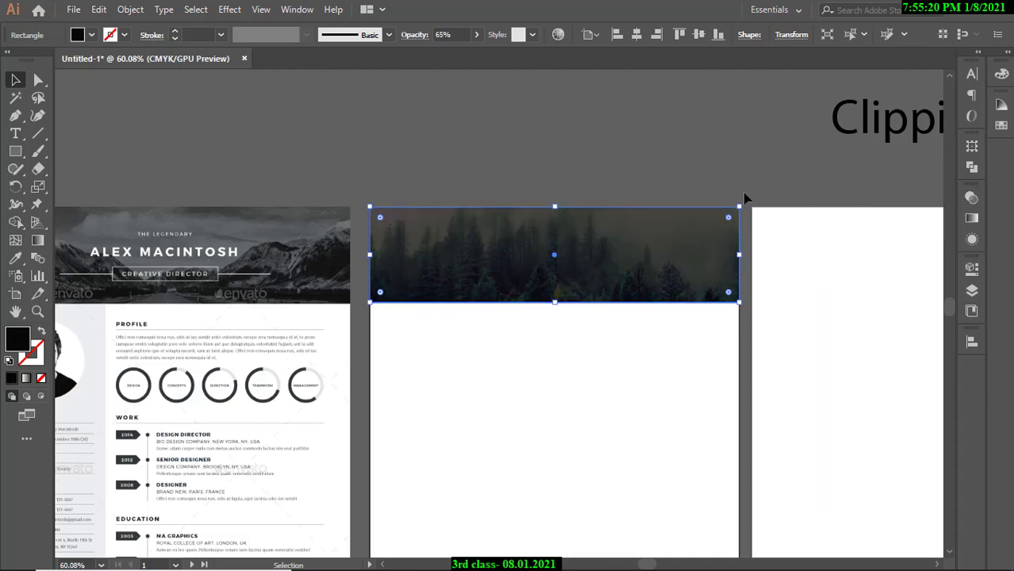
pyautogui.click(620, 165)
pyautogui.click(526, 222)
# Set the black overlay's opacity to 70% in the Control bar.
pyautogui.click(476, 34)
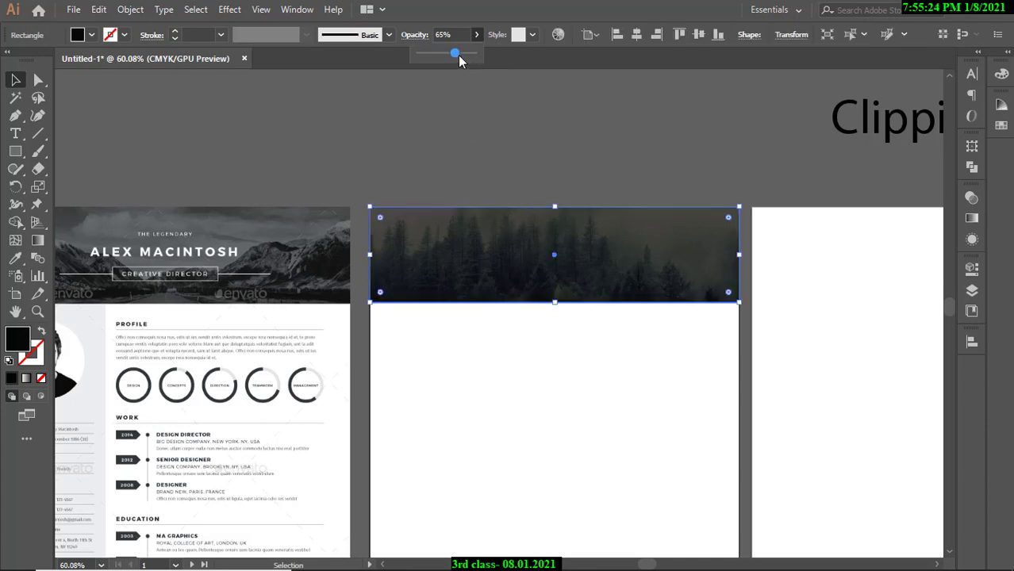
pyautogui.moveTo(460, 55); pyautogui.dragTo(516, 104)
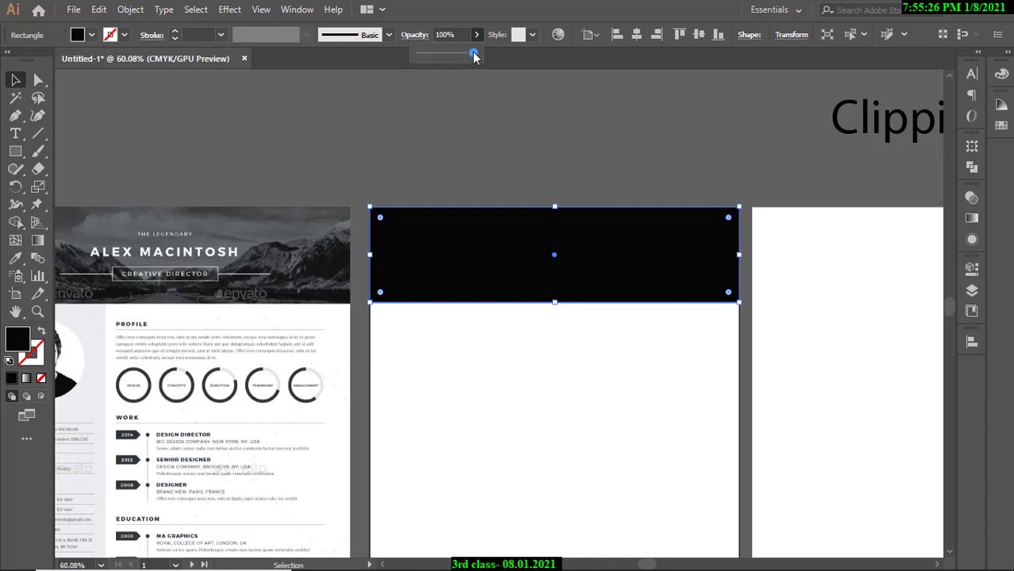
pyautogui.moveTo(474, 55); pyautogui.dragTo(460, 53)
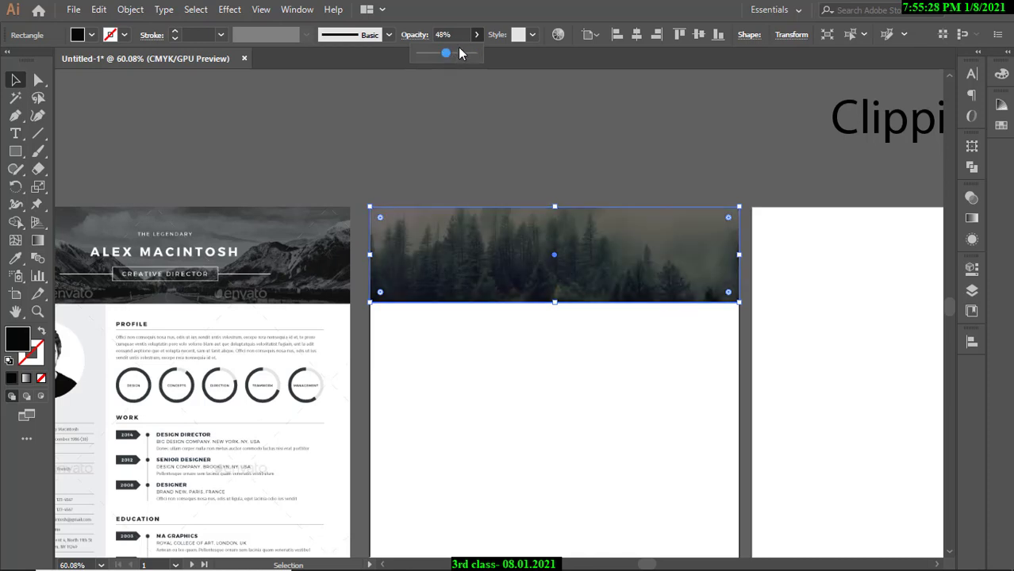
pyautogui.click(431, 35)
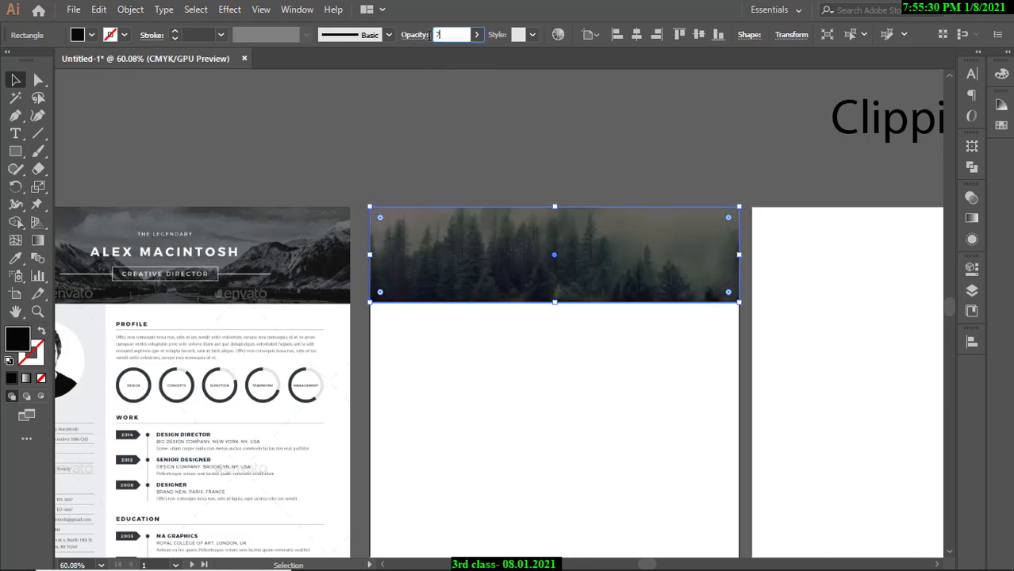
pyautogui.write('70')
pyautogui.press('Return')
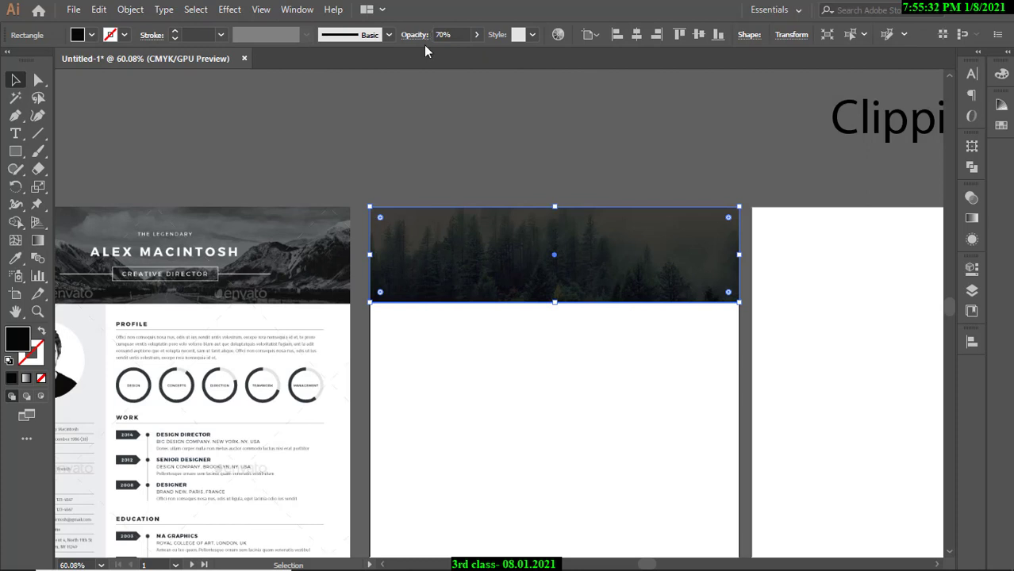
pyautogui.click(457, 33)
# Apply 60% opacity to the black overlay and deselect it.
pyautogui.write('60')
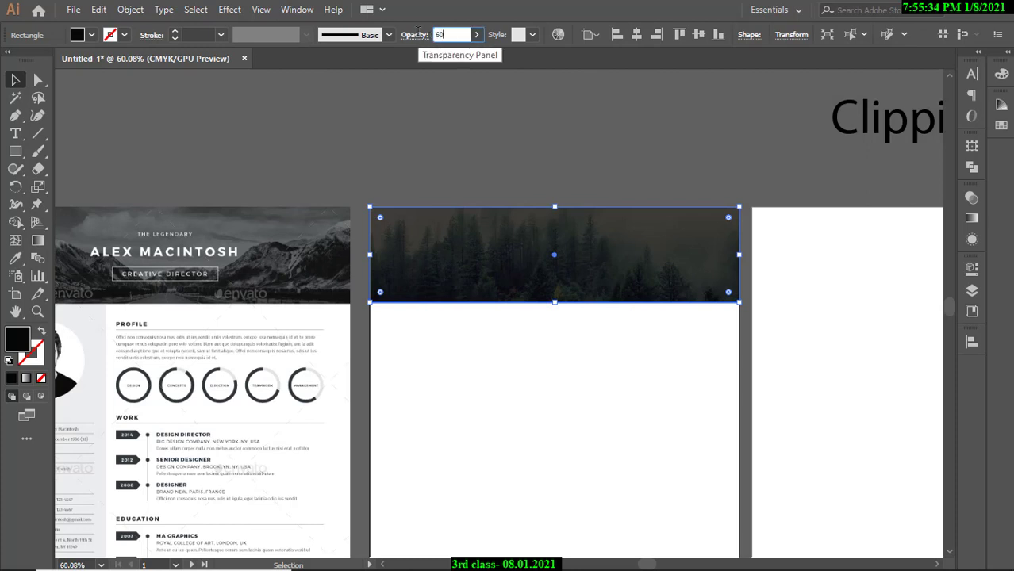
pyautogui.press('Return')
pyautogui.click(483, 133)
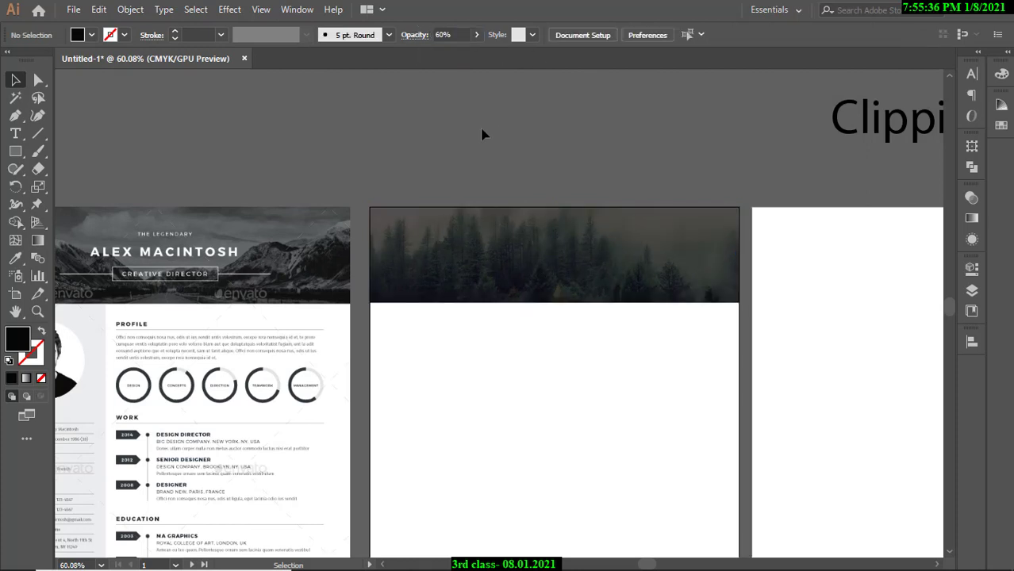
# Zoom and pan to compare the dimmed header with the full reference résumé.
pyautogui.moveTo(553, 302); pyautogui.dragTo(411, 301)
pyautogui.moveTo(411, 301); pyautogui.dragTo(573, 305)
pyautogui.moveTo(437, 260); pyautogui.dragTo(512, 260)
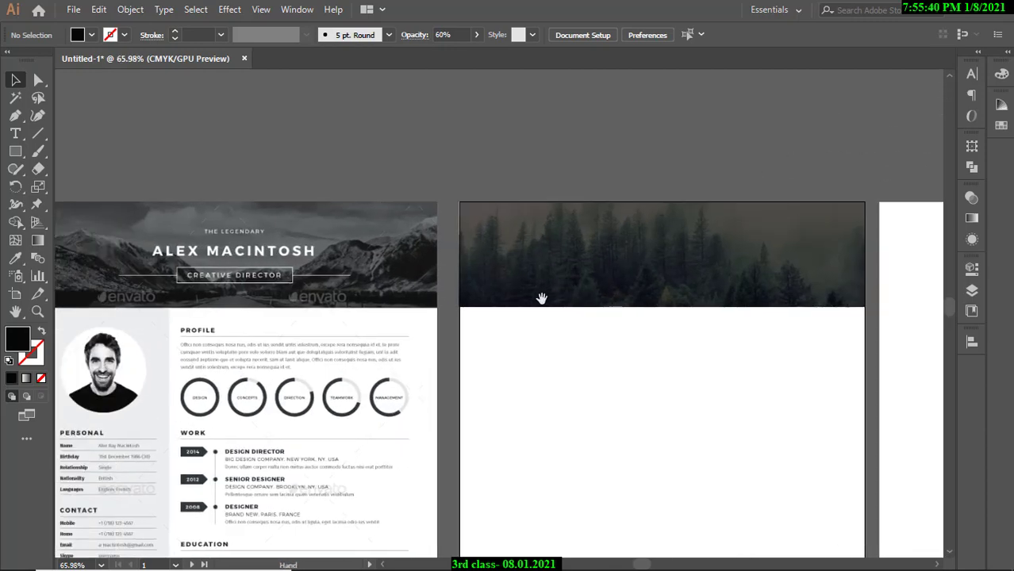
pyautogui.moveTo(548, 371); pyautogui.dragTo(634, 298)
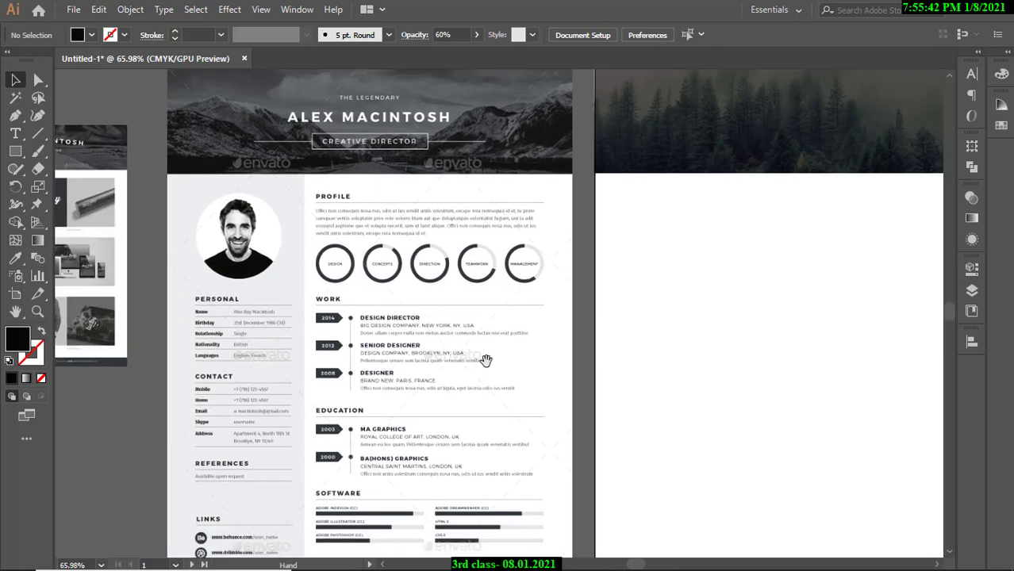
pyautogui.moveTo(485, 357); pyautogui.dragTo(532, 322)
pyautogui.moveTo(559, 367); pyautogui.dragTo(485, 335)
pyautogui.moveTo(407, 328); pyautogui.dragTo(447, 328)
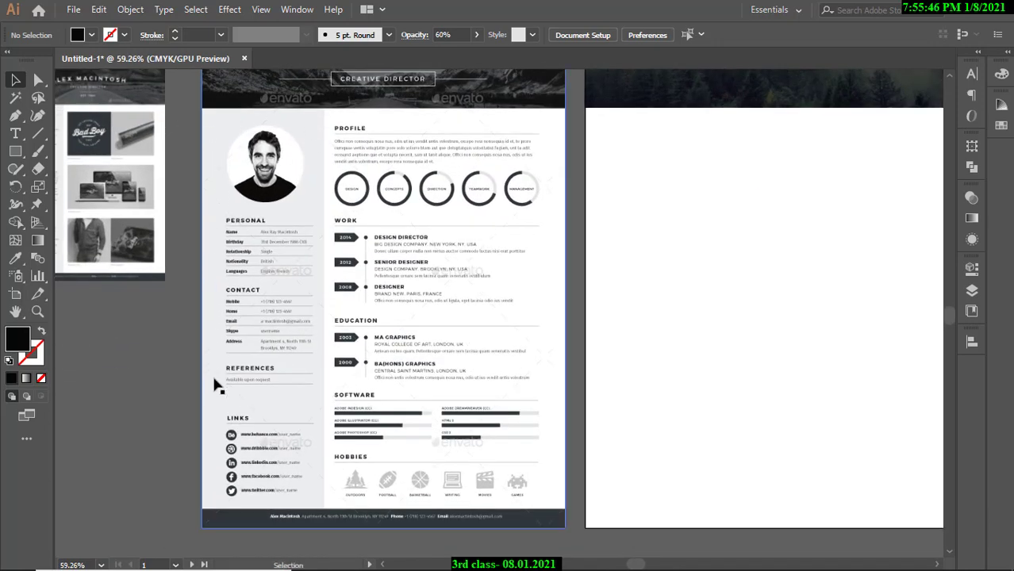
pyautogui.scroll(1, 430, 490)
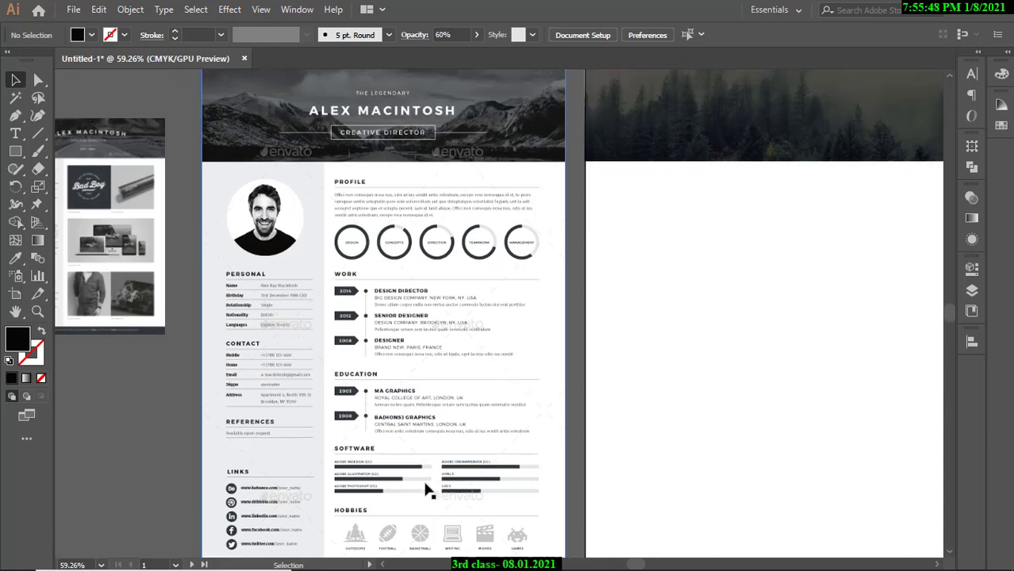
pyautogui.scroll(1, 430, 482)
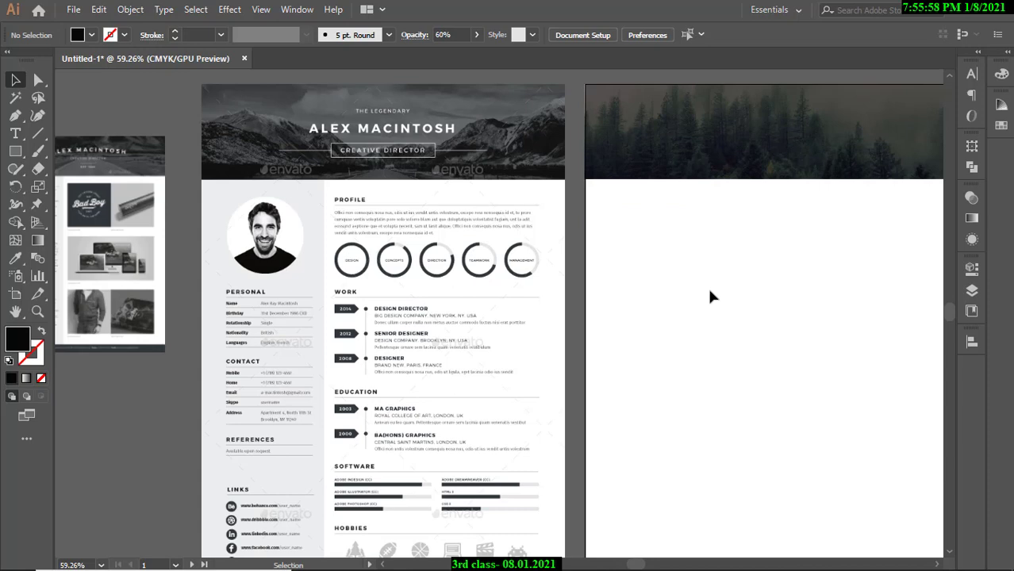
pyautogui.moveTo(679, 301); pyautogui.dragTo(627, 303)
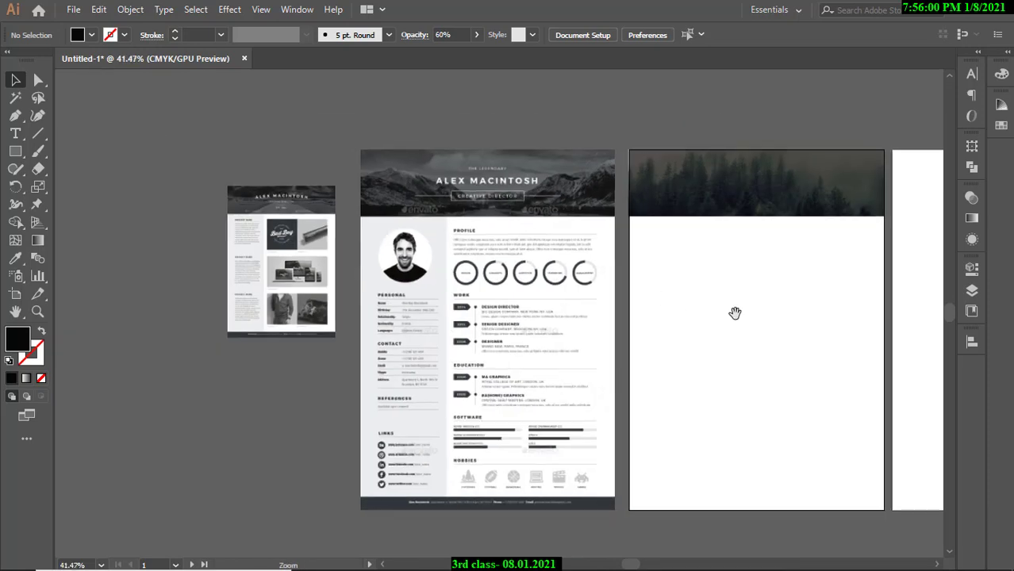
pyautogui.moveTo(736, 312); pyautogui.dragTo(551, 278)
pyautogui.moveTo(578, 281)
pyautogui.mouseDown()
pyautogui.moveTo(611, 303)
pyautogui.moveTo(572, 298)
pyautogui.mouseUp()
pyautogui.moveTo(578, 299); pyautogui.dragTo(608, 312)
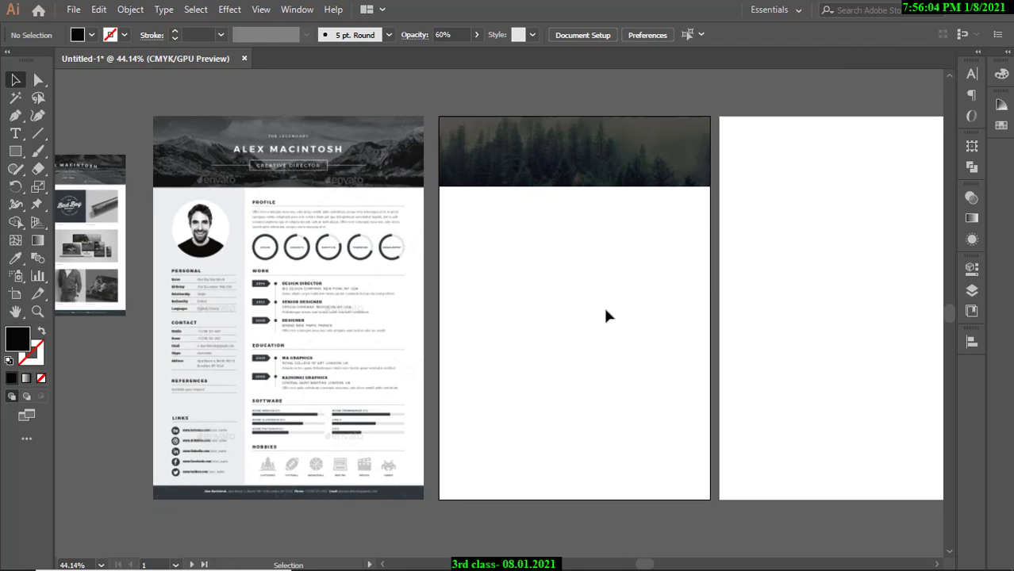
# Briefly enter the Artboard tool, then select the small preview image at left.
pyautogui.click(15, 294)
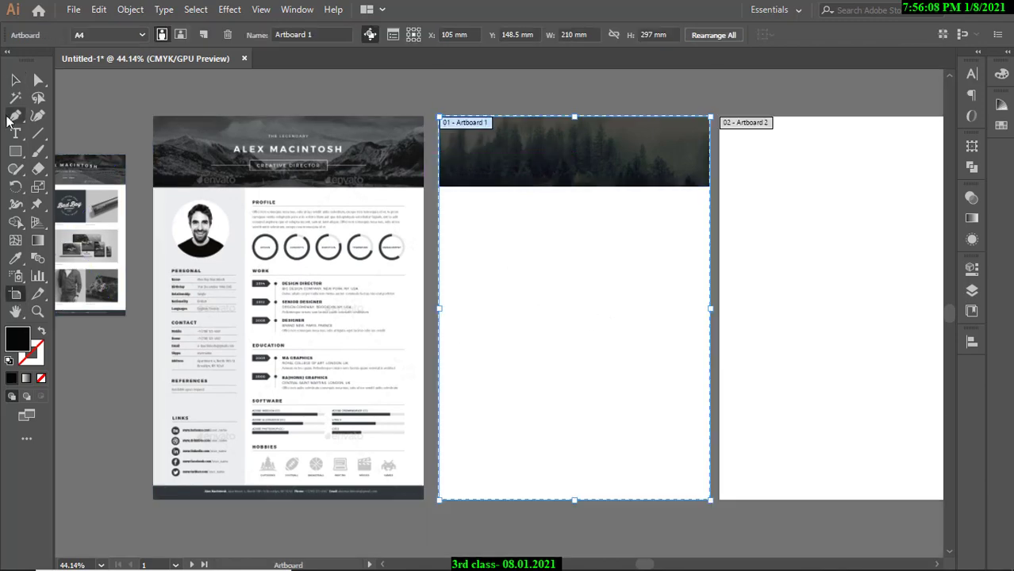
pyautogui.click(16, 80)
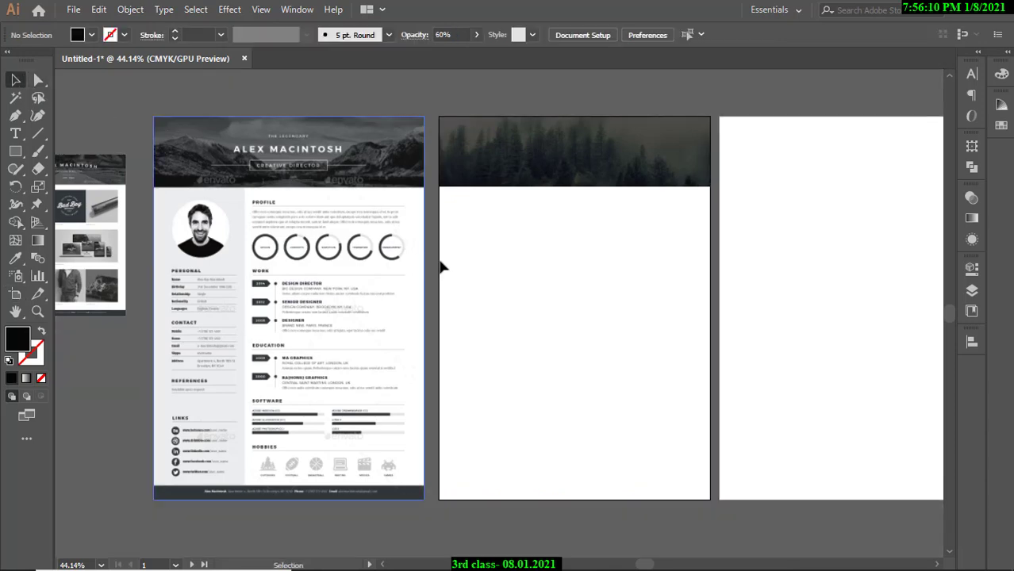
pyautogui.moveTo(507, 263); pyautogui.dragTo(575, 303)
pyautogui.click(89, 226)
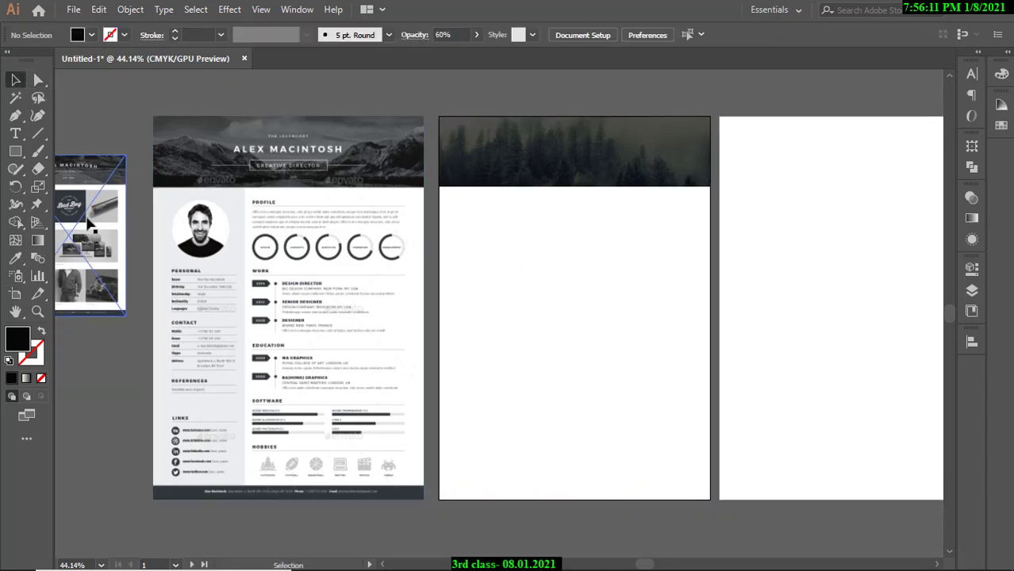
# Draw a 210 × 297 mm rectangle over the whole middle artboard and fill it white.
pyautogui.click(14, 153)
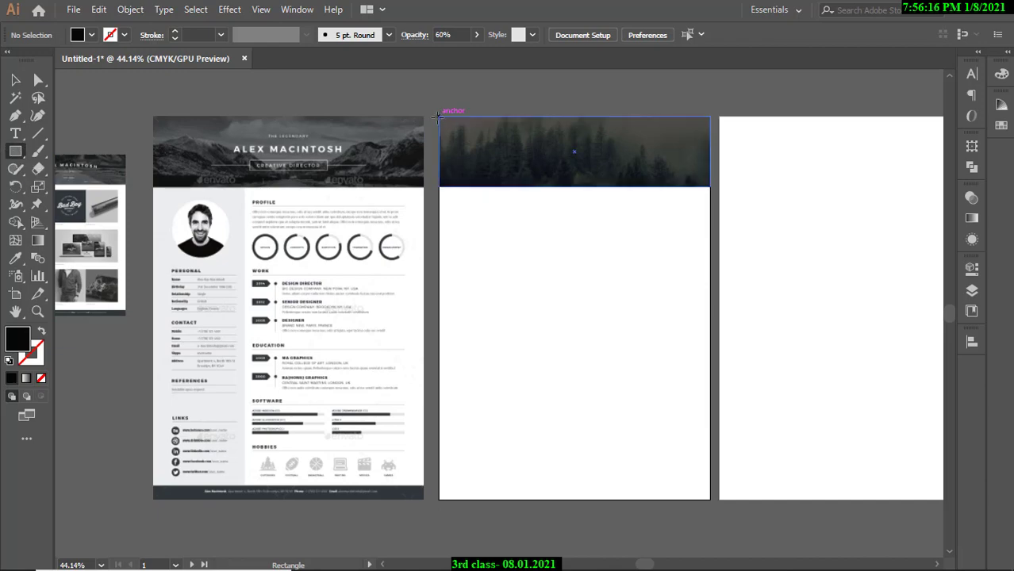
pyautogui.moveTo(438, 117); pyautogui.dragTo(656, 500)
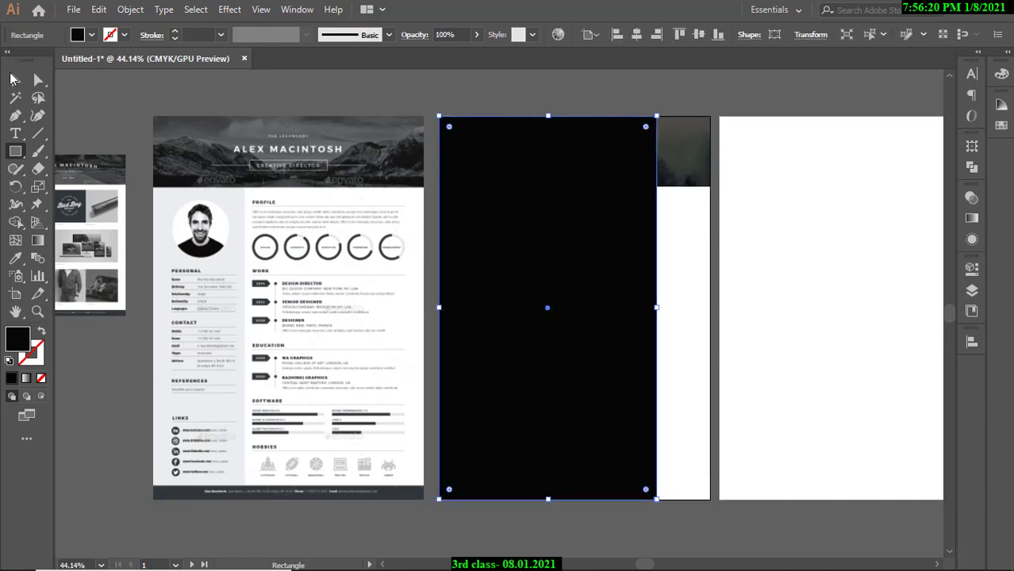
pyautogui.press('v')
pyautogui.moveTo(656, 307); pyautogui.dragTo(710, 316)
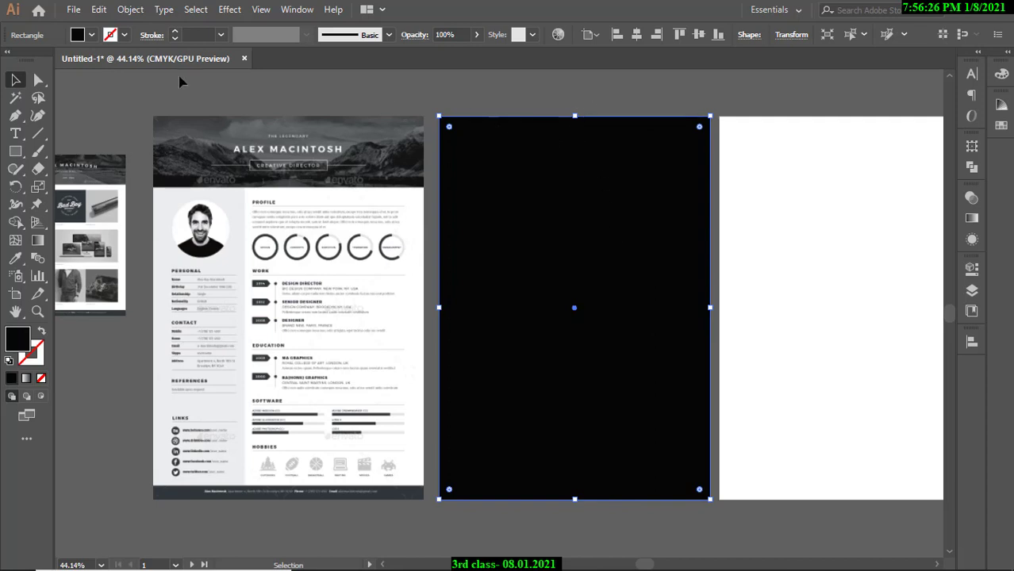
pyautogui.click(92, 35)
pyautogui.click(31, 61)
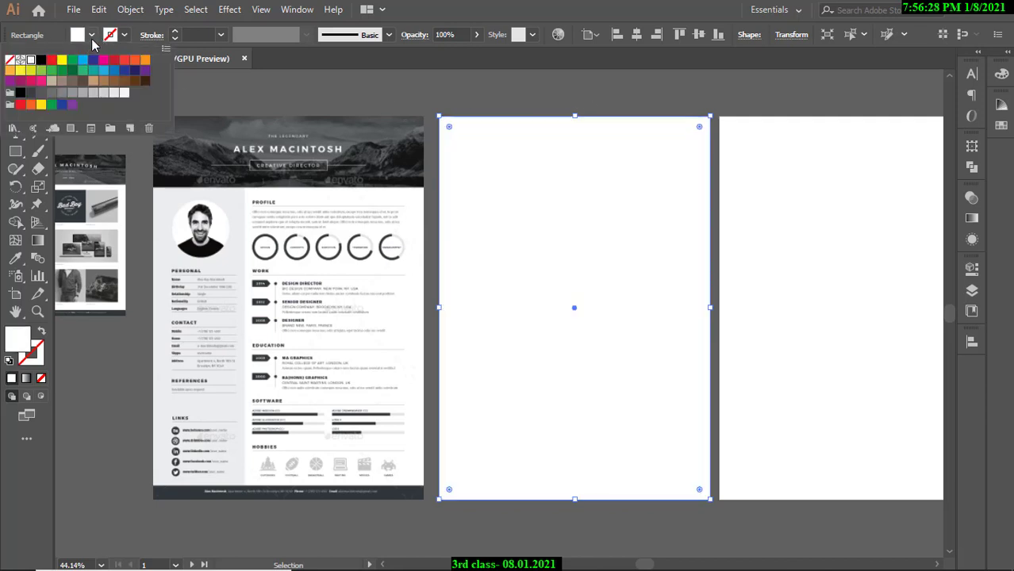
pyautogui.click(293, 101)
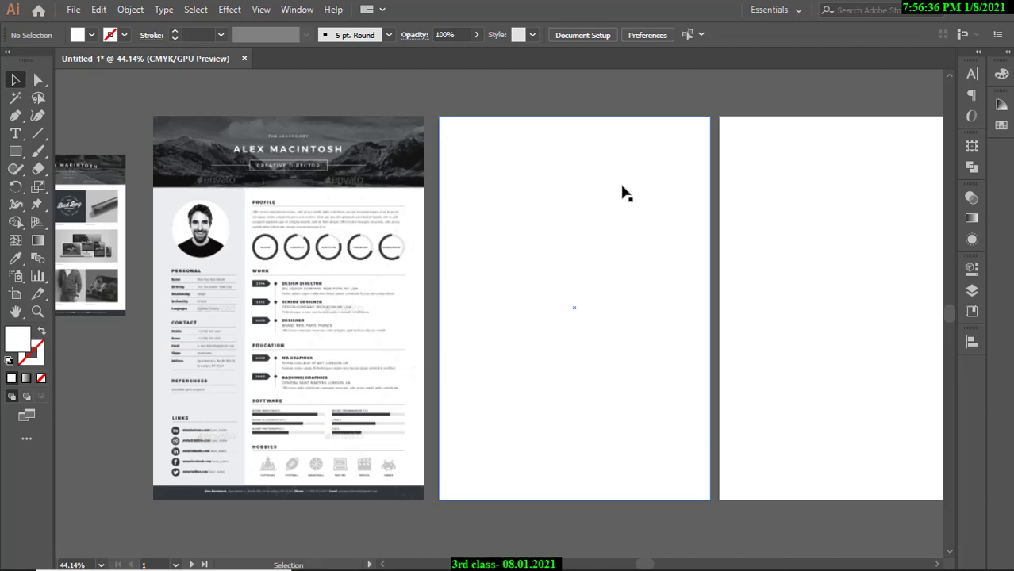
pyautogui.click(627, 197)
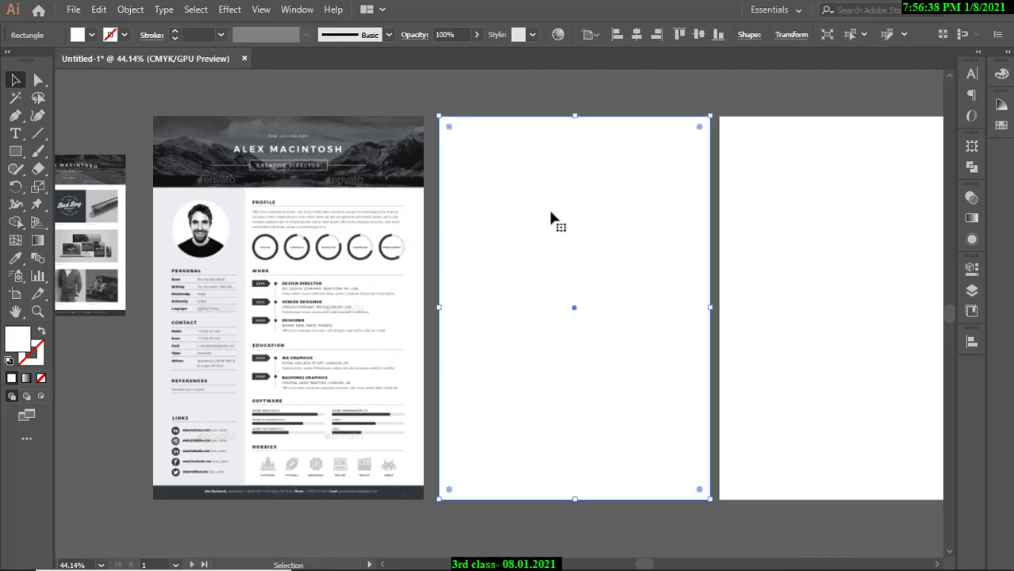
pyautogui.rightClick(547, 194)
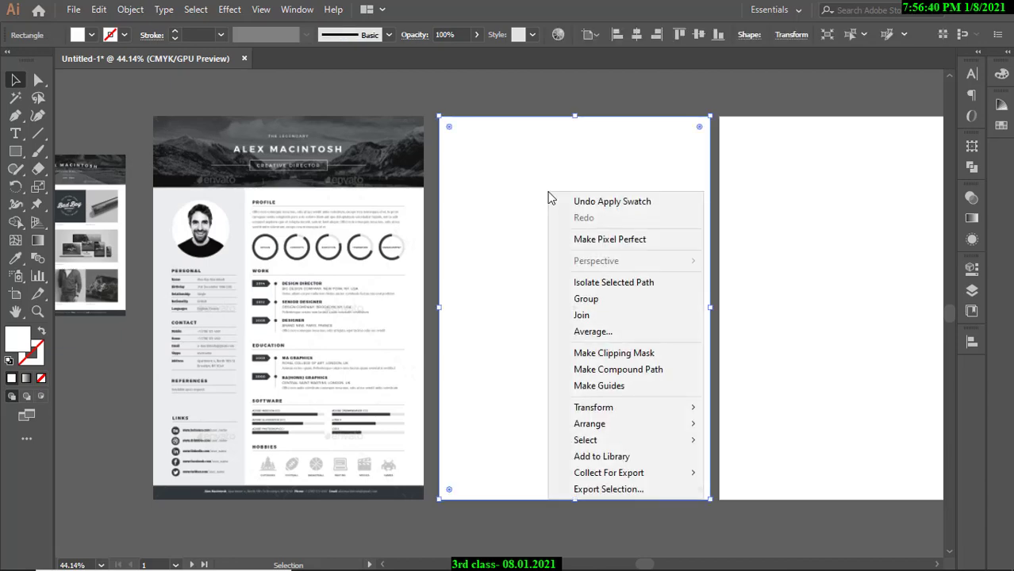
pyautogui.moveTo(591, 429)
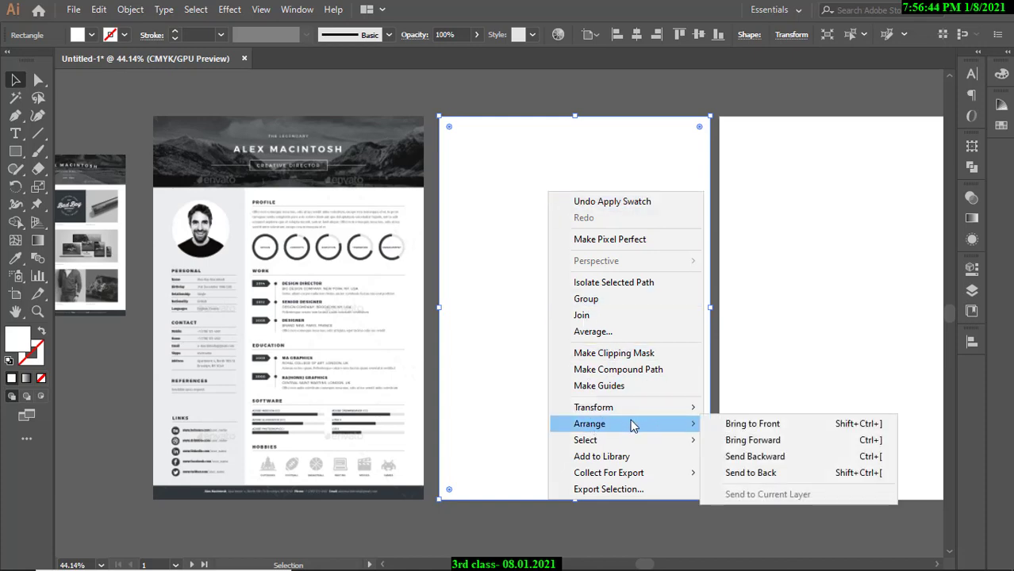
pyautogui.click(738, 474)
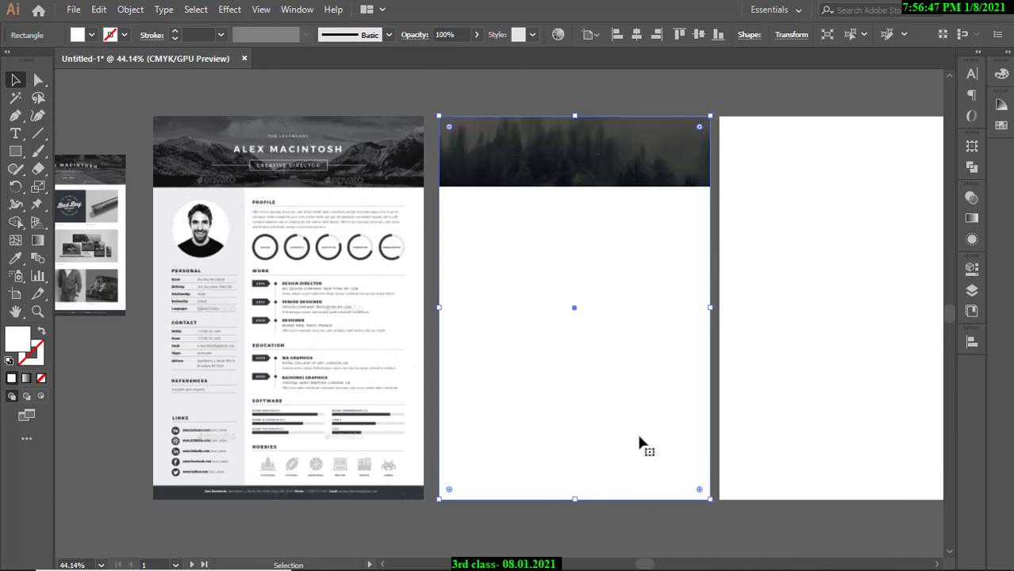
pyautogui.click(505, 94)
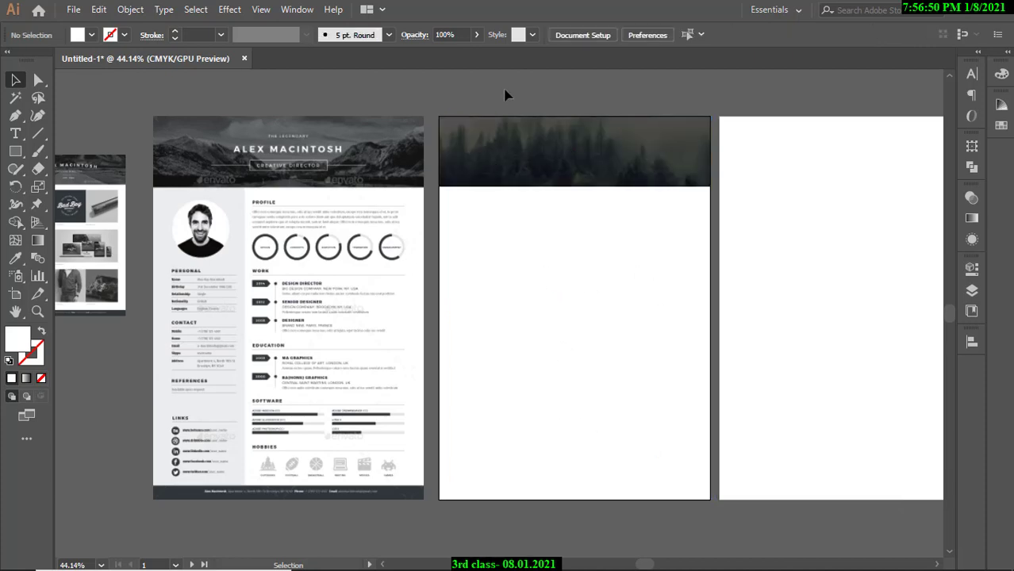
pyautogui.scroll(3, 854, 246)
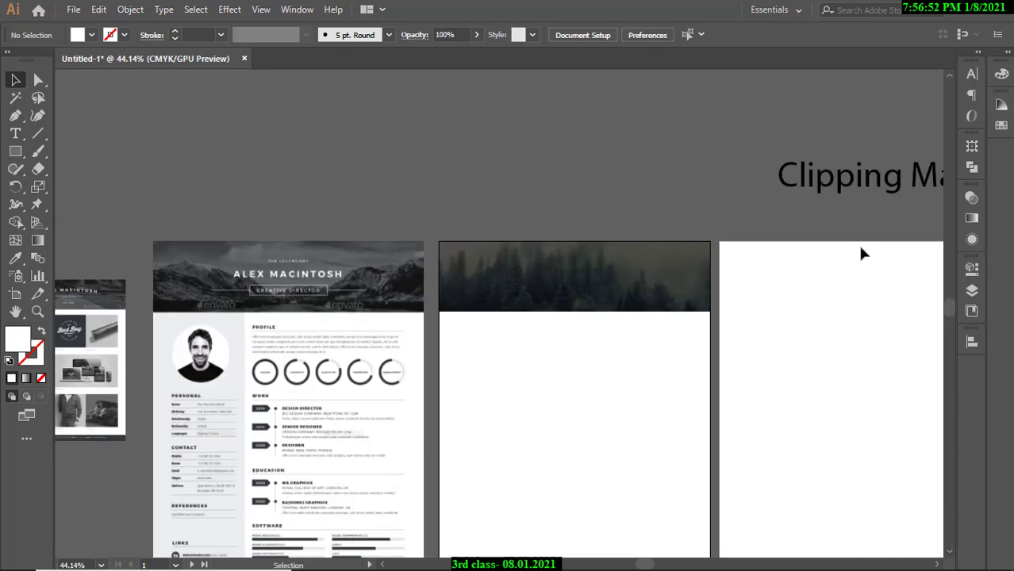
# Add the line 'Arrange - send to back' beneath the Clipping Mask note.
pyautogui.moveTo(847, 184); pyautogui.dragTo(783, 112)
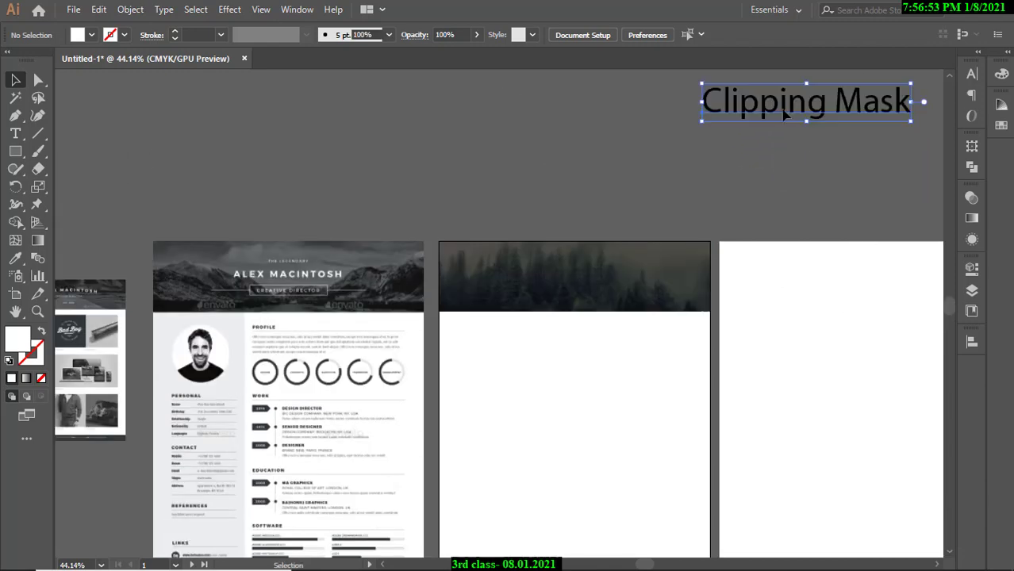
pyautogui.doubleClick(904, 101)
pyautogui.press('Return')
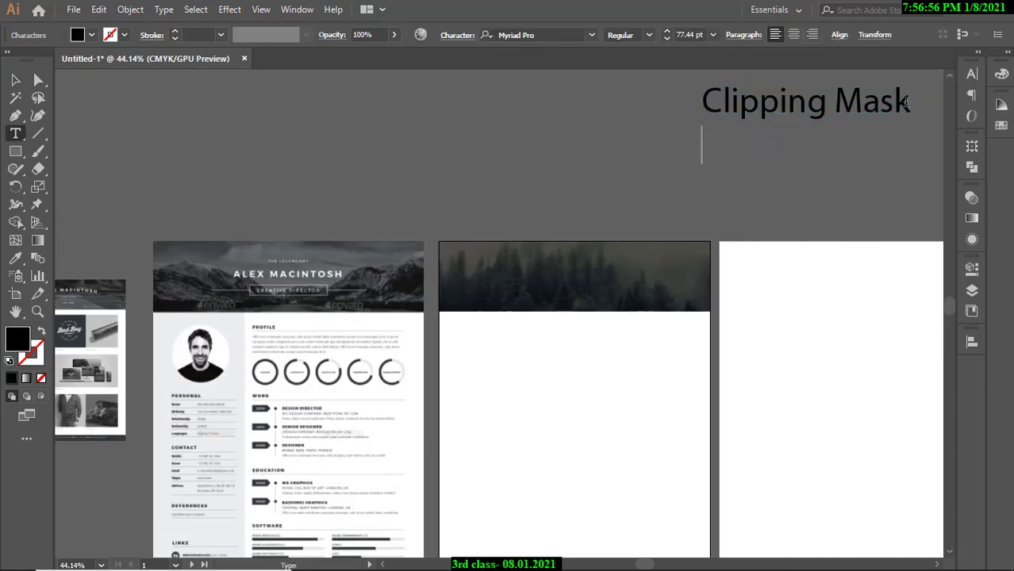
pyautogui.write('Arrange')
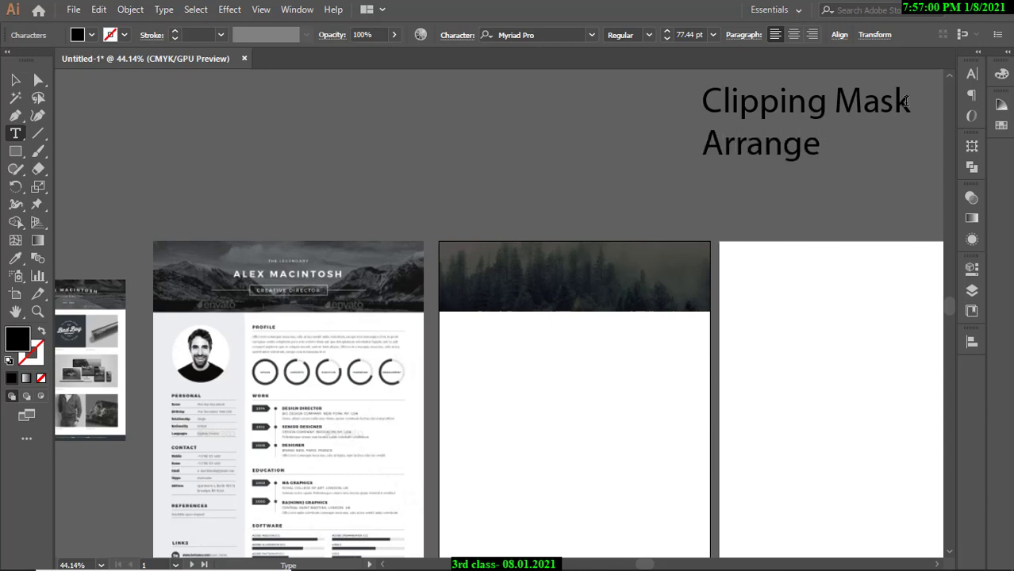
pyautogui.write(' - send to b')
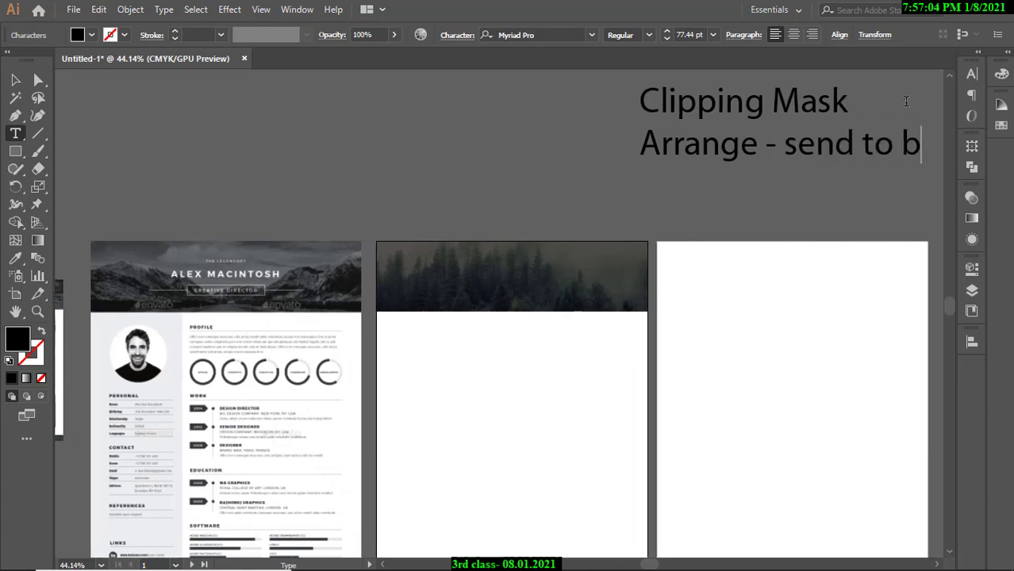
pyautogui.write('ack')
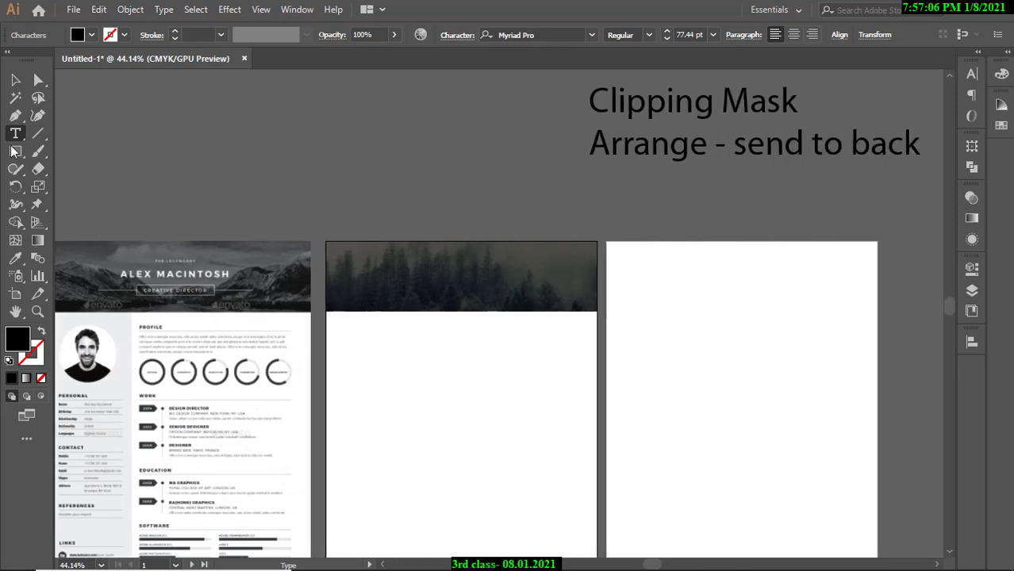
pyautogui.click(17, 80)
pyautogui.click(294, 164)
pyautogui.moveTo(652, 167); pyautogui.dragTo(282, 157)
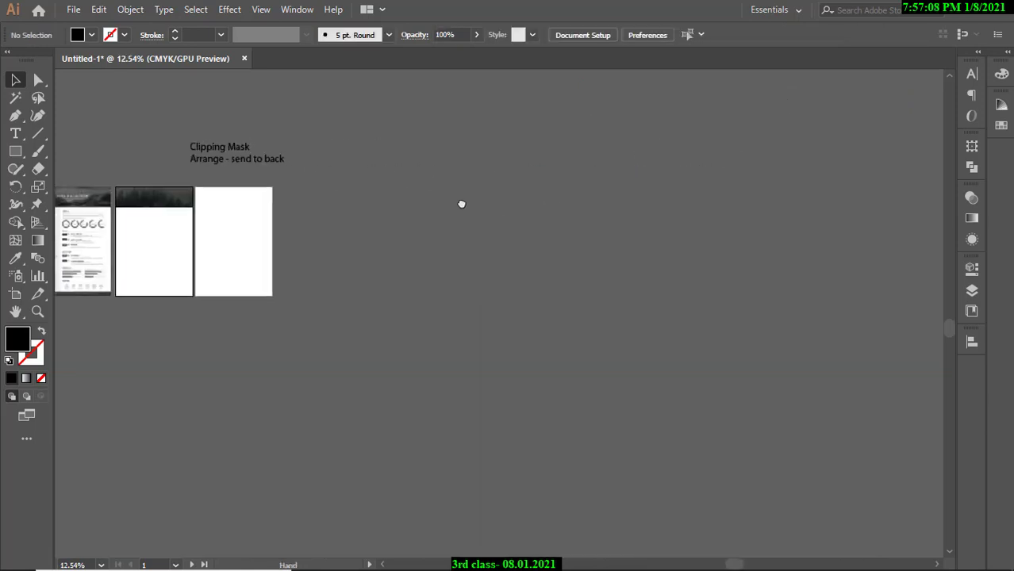
# Draw a rectangle on empty canvas and fill it cyan.
pyautogui.moveTo(461, 204); pyautogui.dragTo(311, 205)
pyautogui.moveTo(352, 278); pyautogui.dragTo(493, 274)
pyautogui.moveTo(119, 234); pyautogui.dragTo(376, 246)
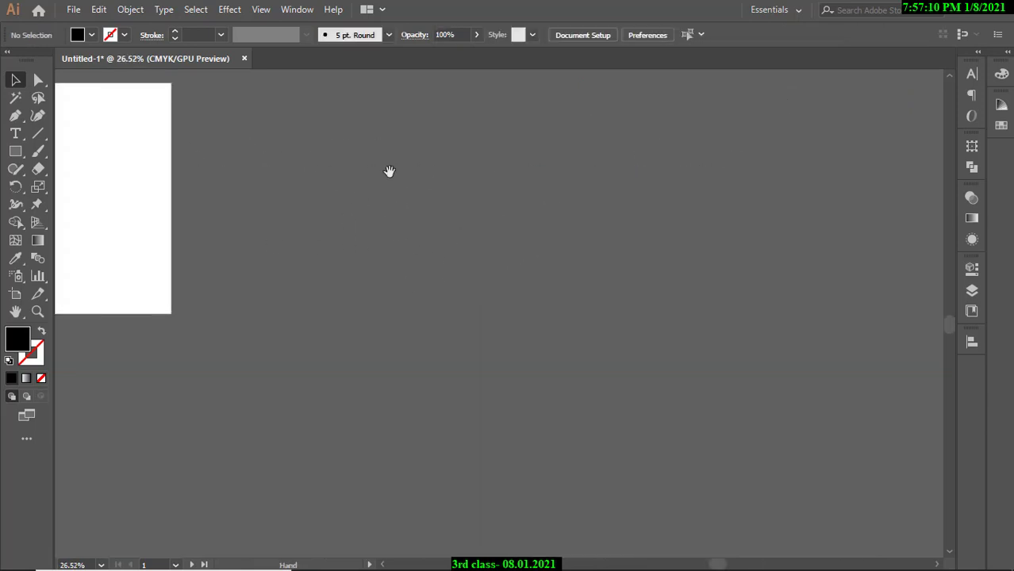
pyautogui.moveTo(390, 170); pyautogui.dragTo(390, 231)
pyautogui.scroll(1, 389, 231)
pyautogui.press('m')
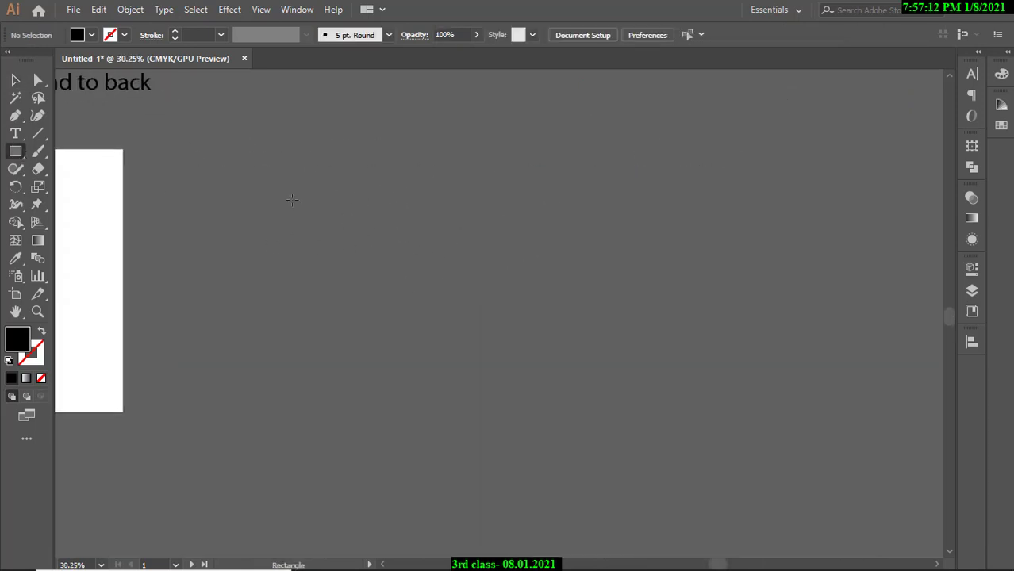
pyautogui.moveTo(251, 155); pyautogui.dragTo(429, 288)
pyautogui.click(92, 37)
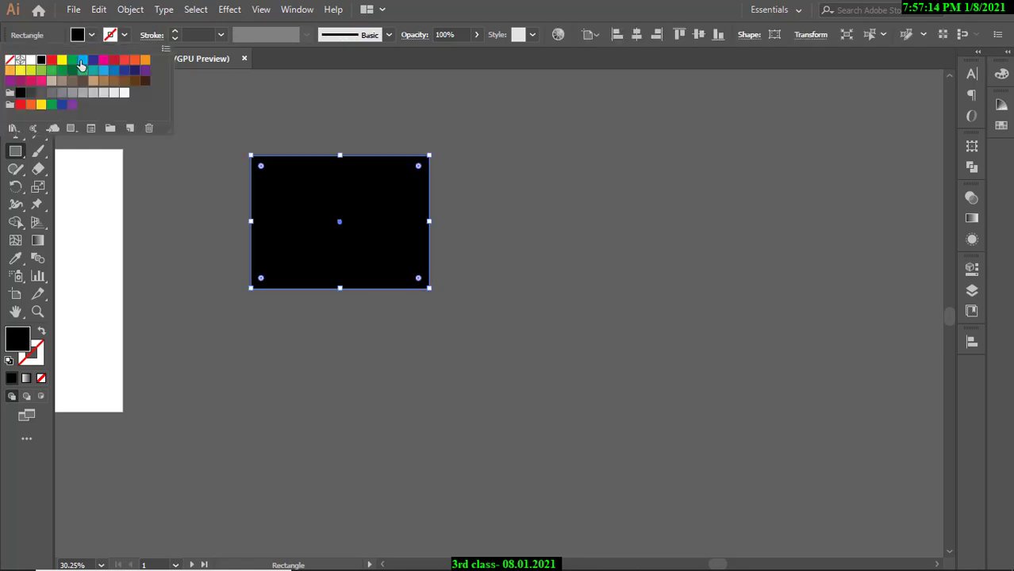
pyautogui.click(85, 63)
# Duplicate the cyan rectangle down and right and fill the copy magenta.
pyautogui.press('Escape')
pyautogui.press('v')
pyautogui.click(182, 137)
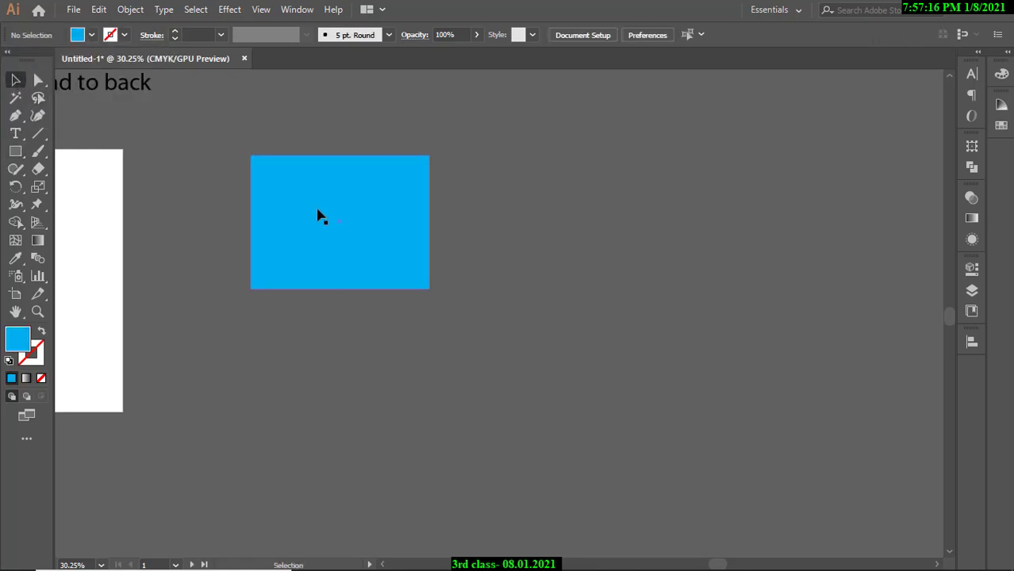
pyautogui.moveTo(316, 215); pyautogui.dragTo(363, 277)
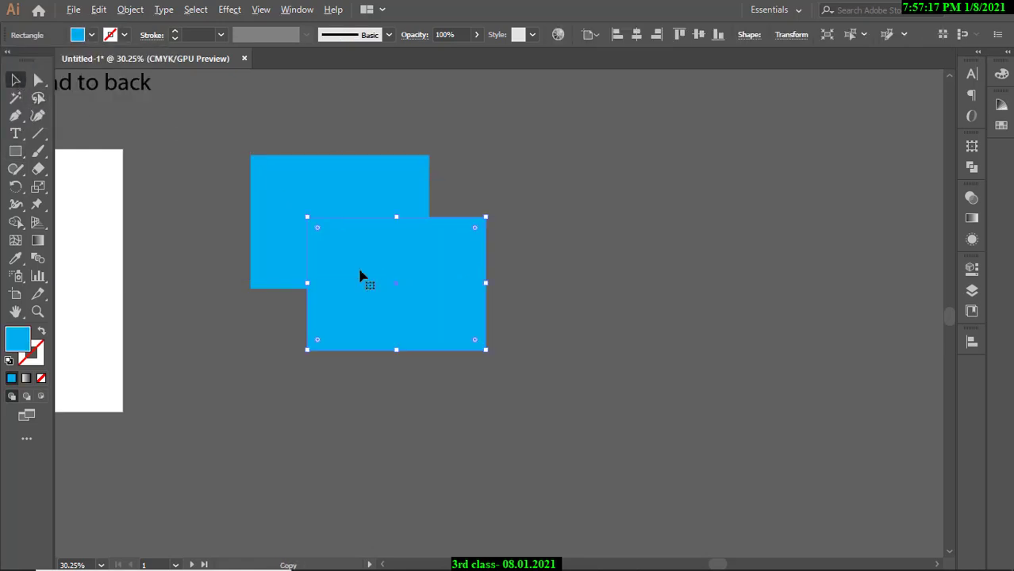
pyautogui.click(92, 35)
pyautogui.click(103, 60)
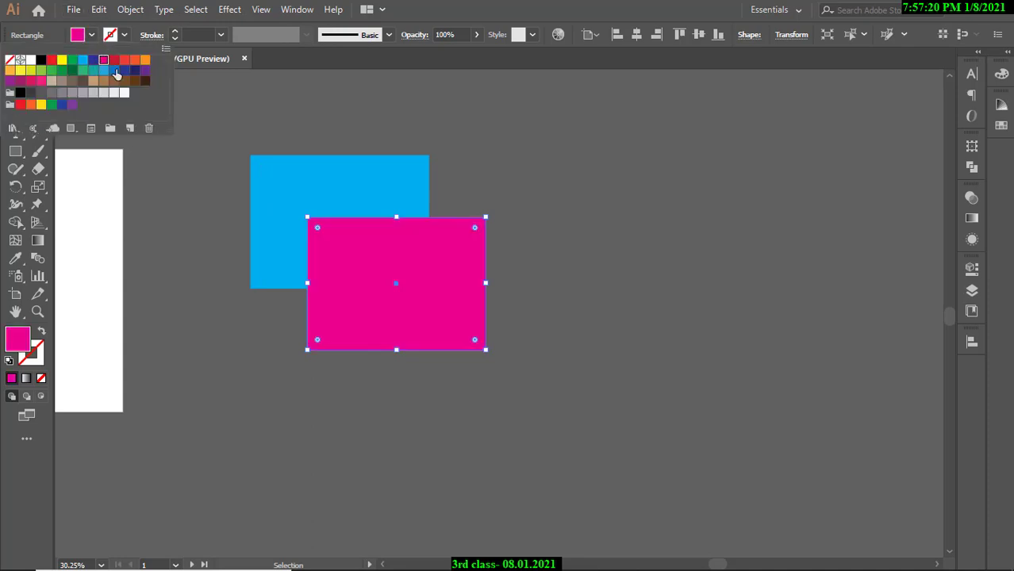
pyautogui.press('Escape')
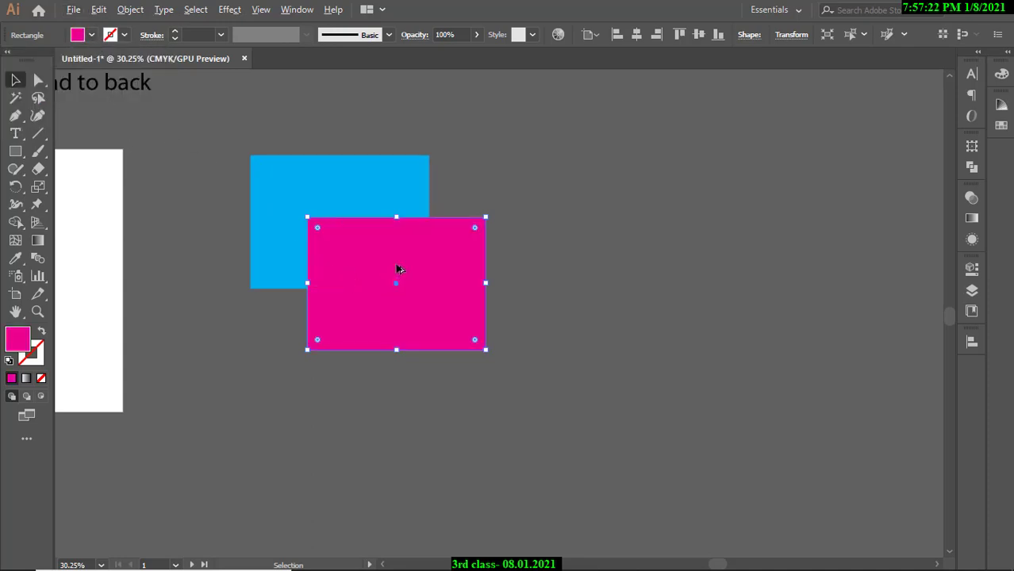
# Duplicate the magenta rectangle up and right and fill the copy orange.
pyautogui.moveTo(396, 268); pyautogui.dragTo(446, 186)
pyautogui.click(115, 35)
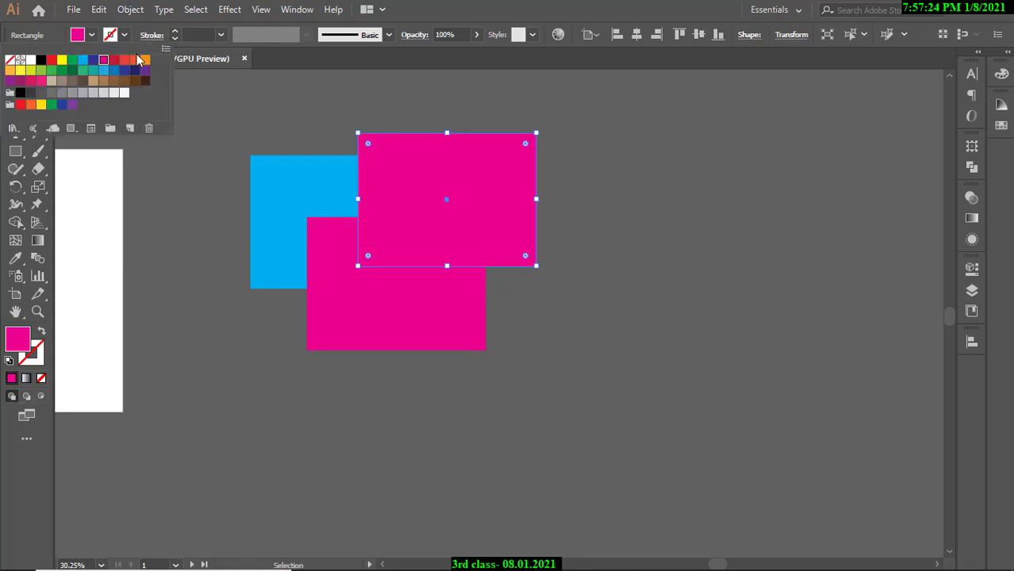
pyautogui.click(137, 62)
pyautogui.press('Escape')
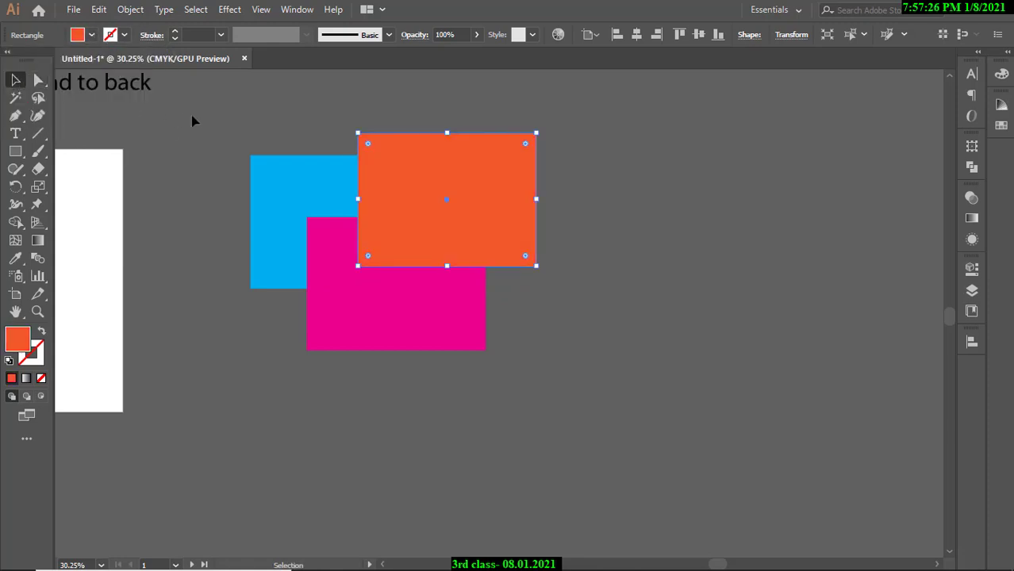
pyautogui.click(197, 117)
pyautogui.scroll(2, 409, 188)
pyautogui.scroll(-3, 414, 196)
# Duplicate the orange rectangle up and left and fill the copy dark navy.
pyautogui.click(440, 207)
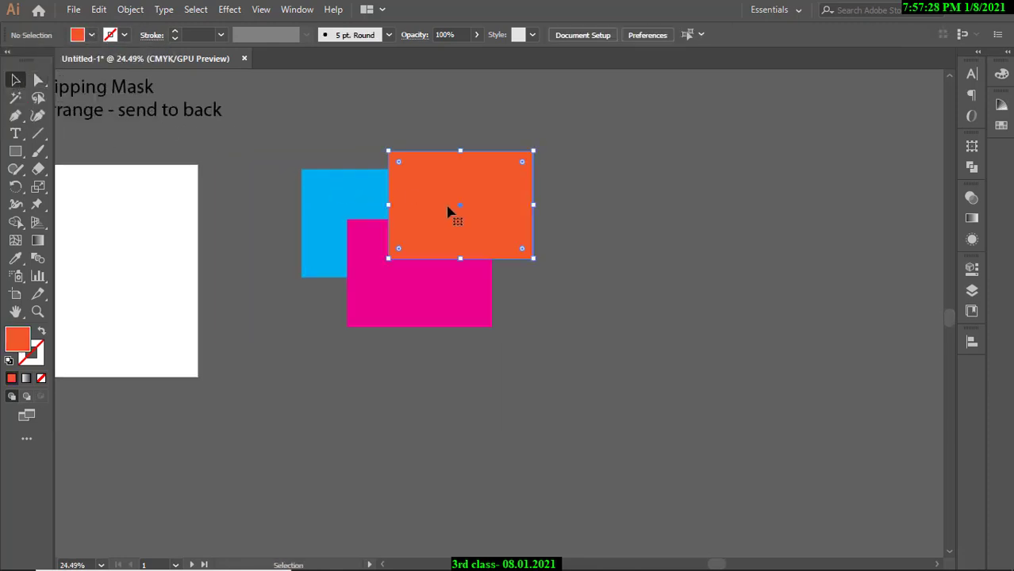
pyautogui.moveTo(428, 216); pyautogui.dragTo(321, 162)
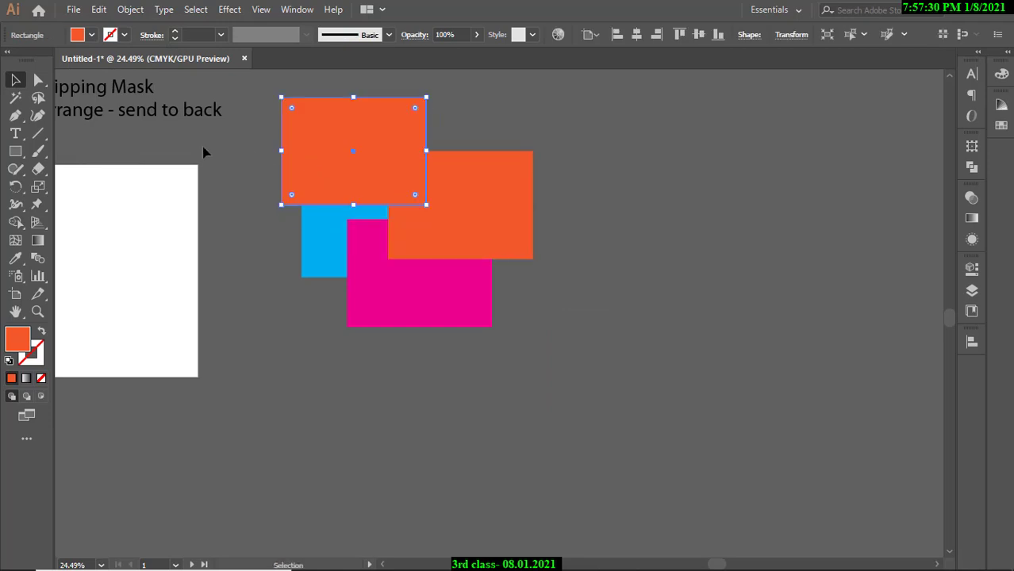
pyautogui.click(91, 35)
pyautogui.click(92, 80)
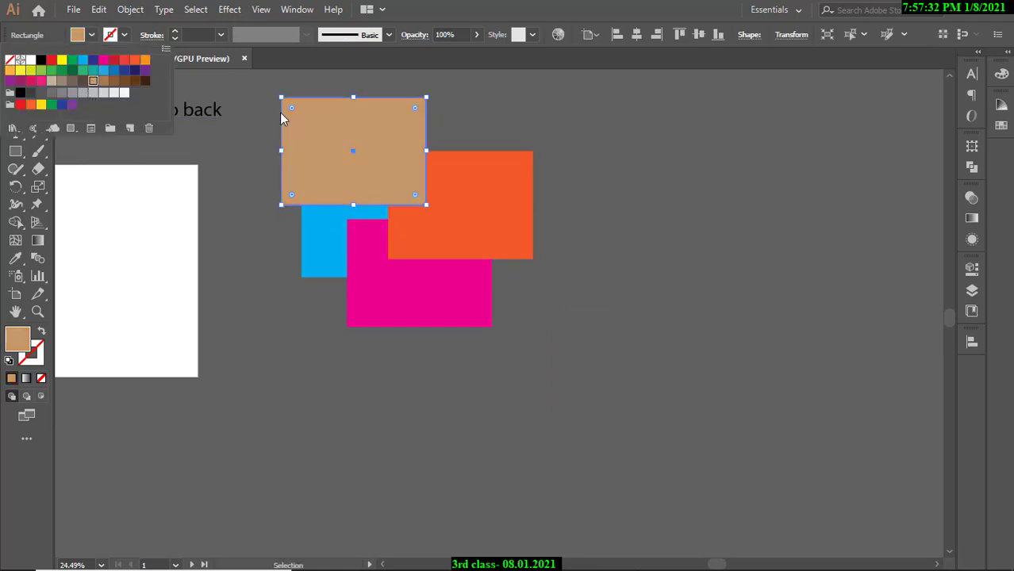
pyautogui.click(133, 70)
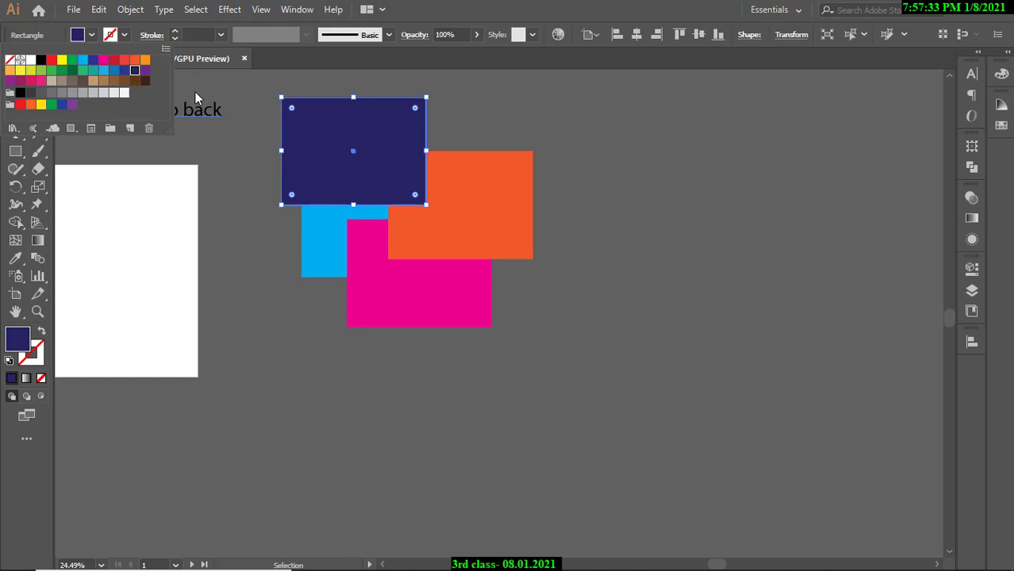
pyautogui.click(478, 123)
# Zoom in on the four rectangles and select the navy one.
pyautogui.moveTo(303, 164); pyautogui.dragTo(435, 239)
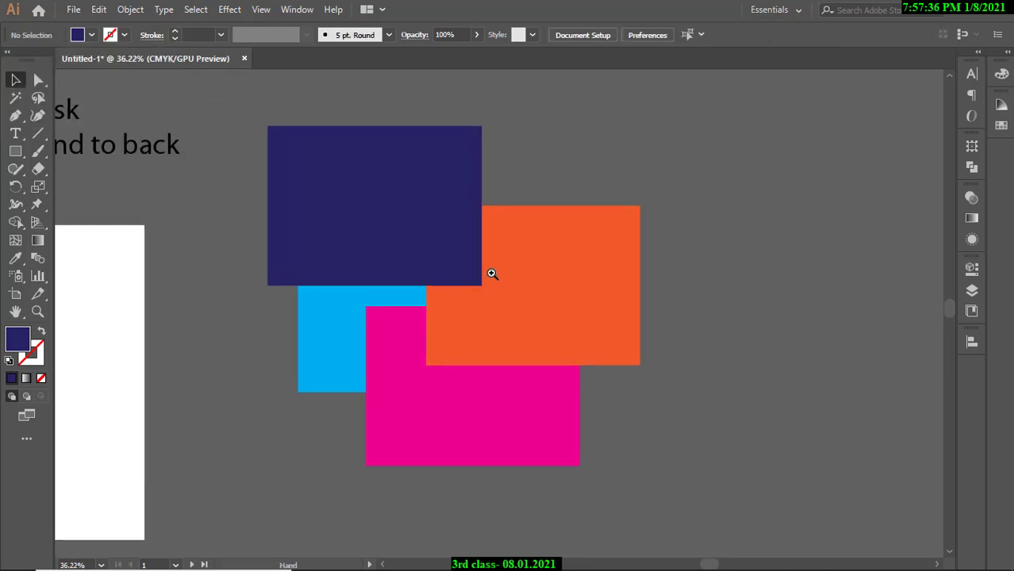
pyautogui.moveTo(492, 273); pyautogui.dragTo(518, 267)
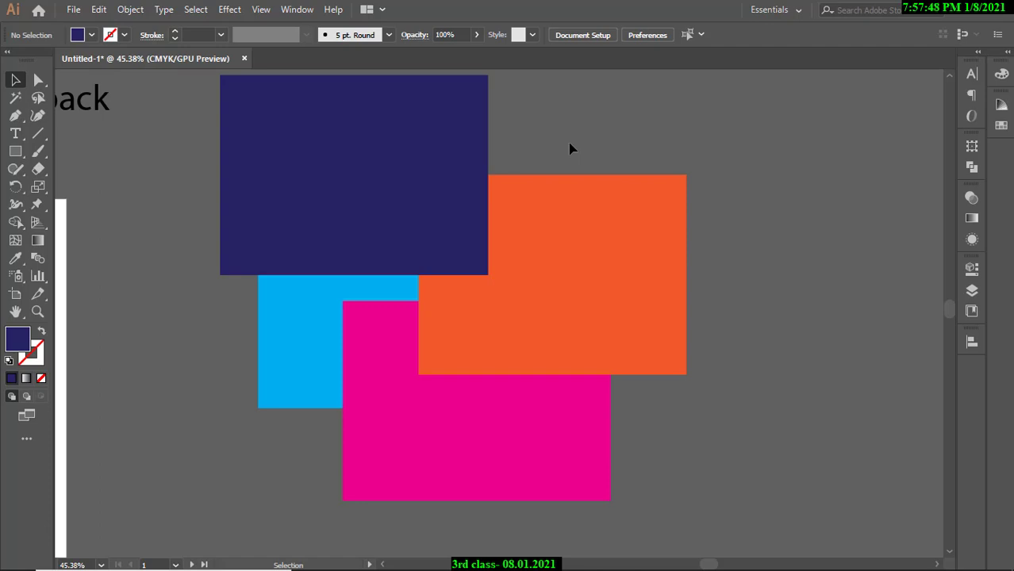
pyautogui.moveTo(390, 177); pyautogui.dragTo(279, 335)
pyautogui.click(280, 335)
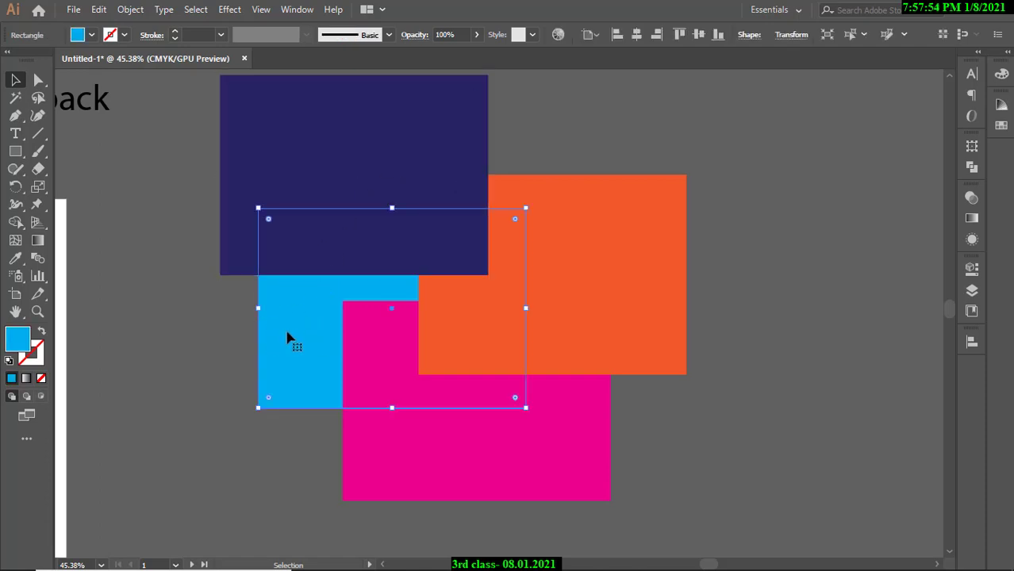
pyautogui.click(238, 328)
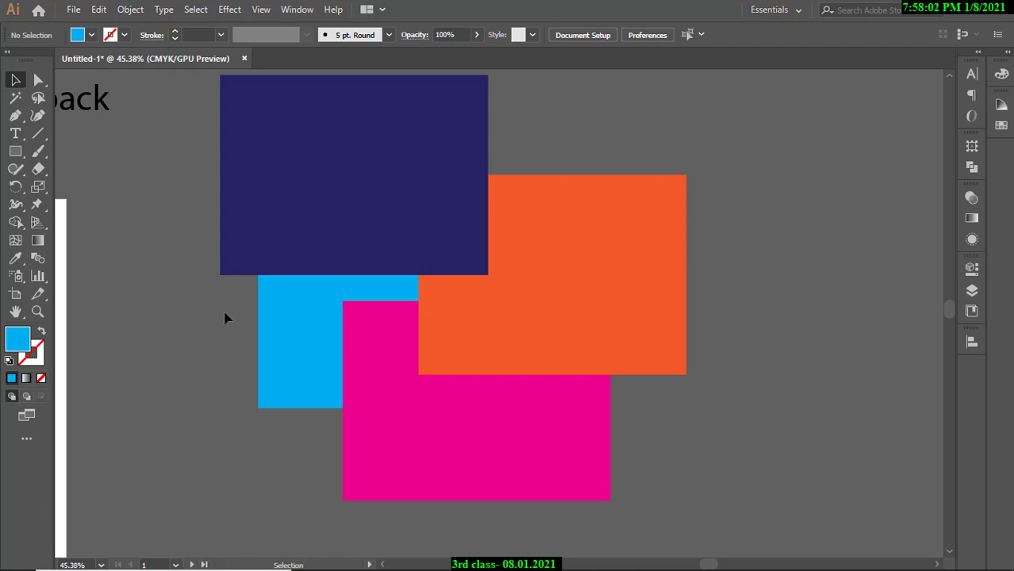
pyautogui.click(359, 216)
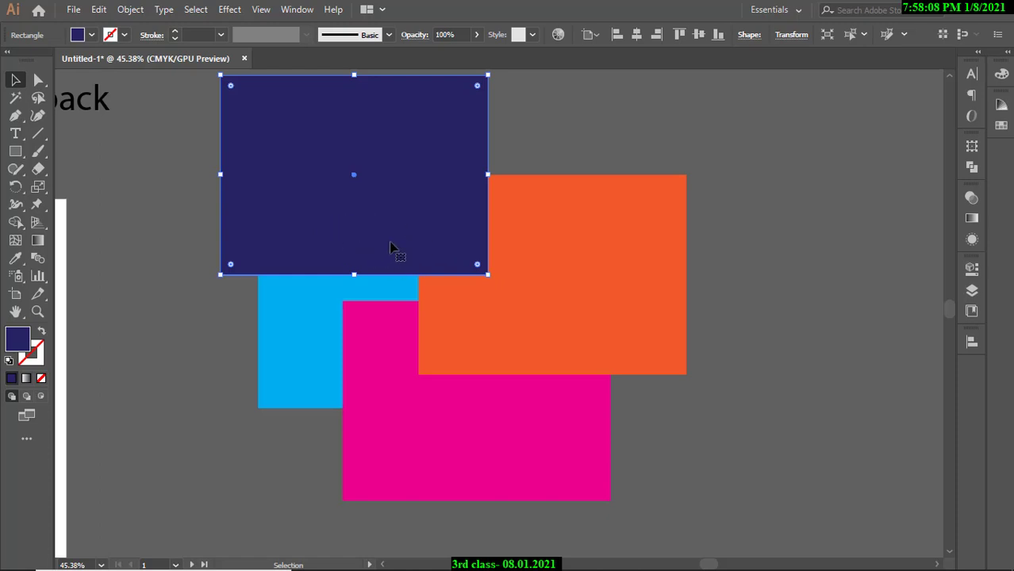
# Send the navy rectangle behind the other rectangles via Arrange.
pyautogui.rightClick(412, 179)
pyautogui.moveTo(468, 406)
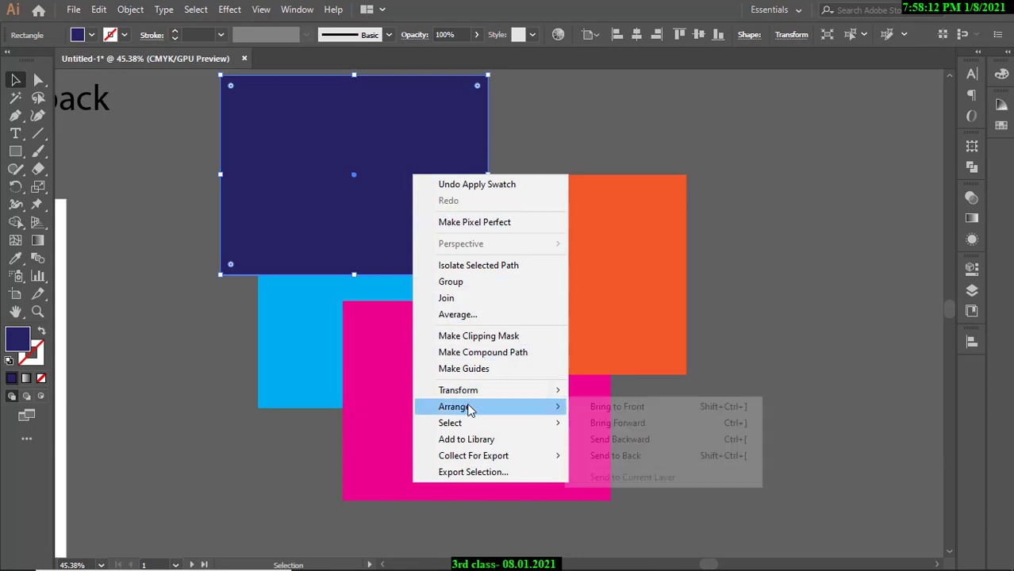
pyautogui.click(623, 459)
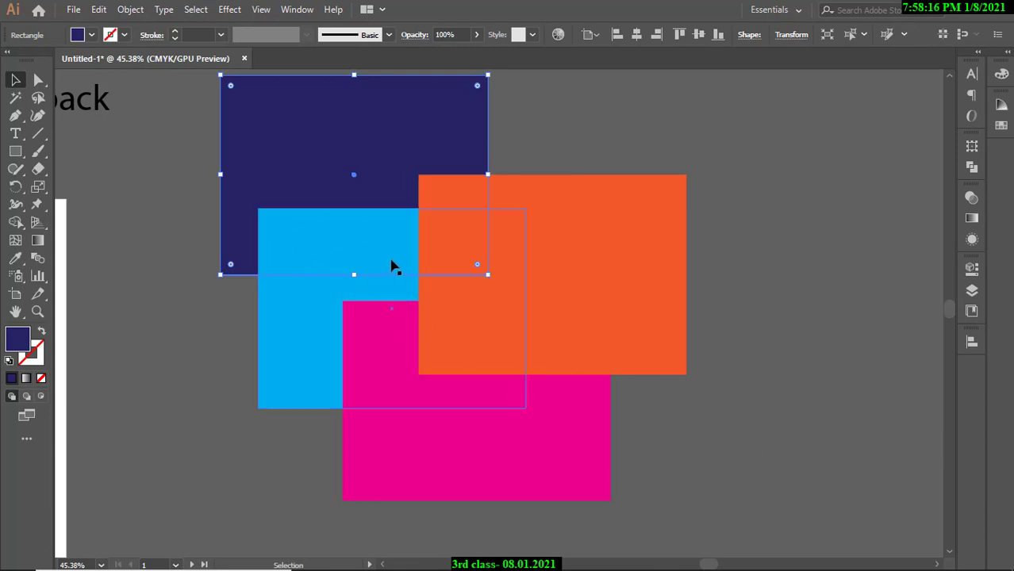
pyautogui.click(537, 149)
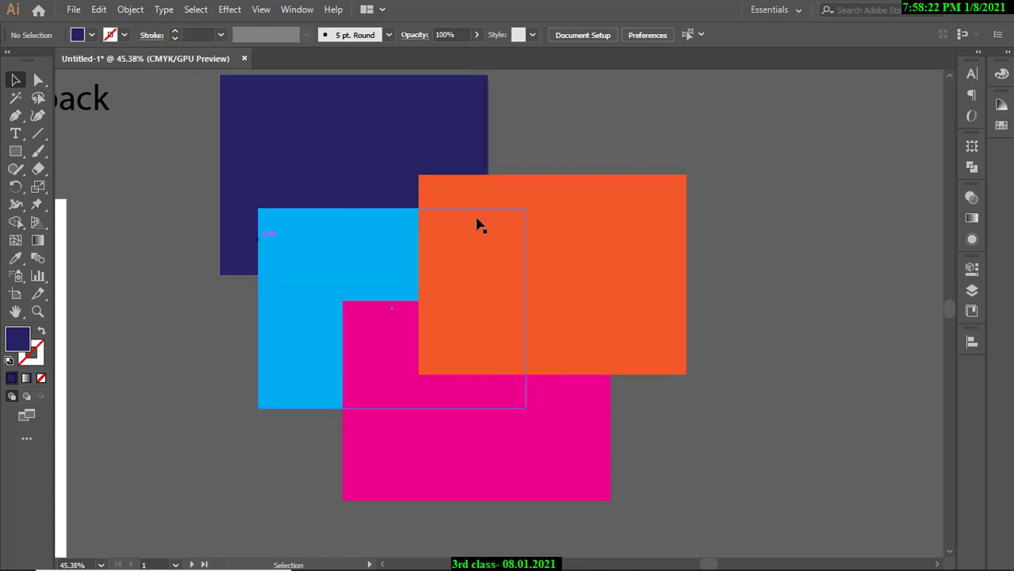
# Bring the navy rectangle back in front of the orange one, then select the cyan rectangle.
pyautogui.click(316, 150)
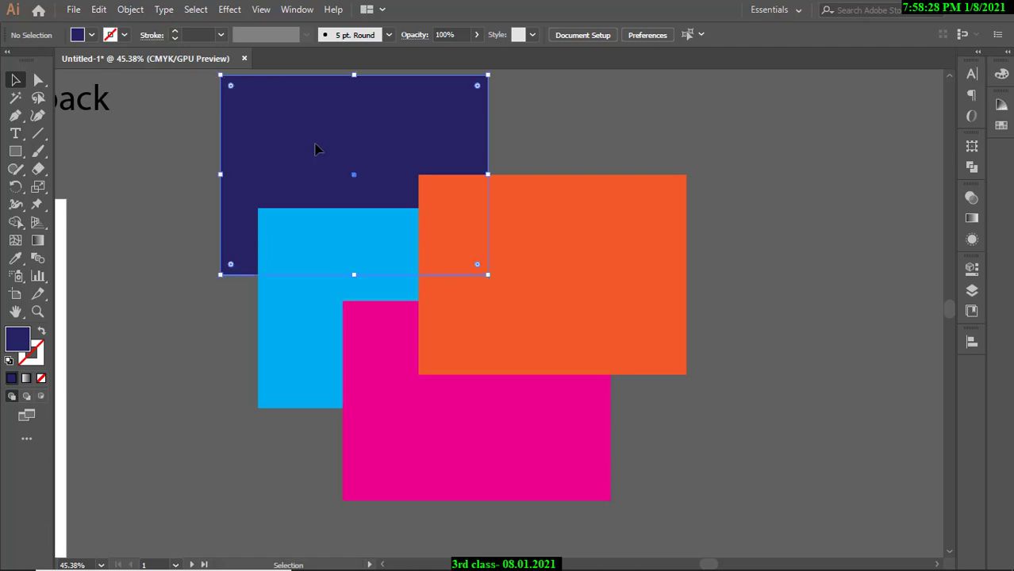
pyautogui.rightClick(316, 150)
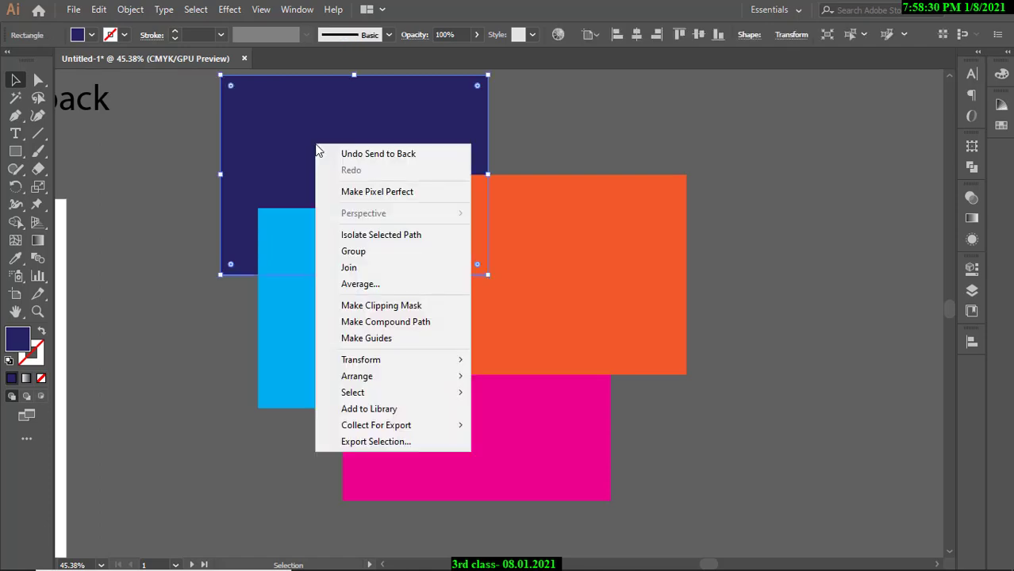
pyautogui.moveTo(358, 376)
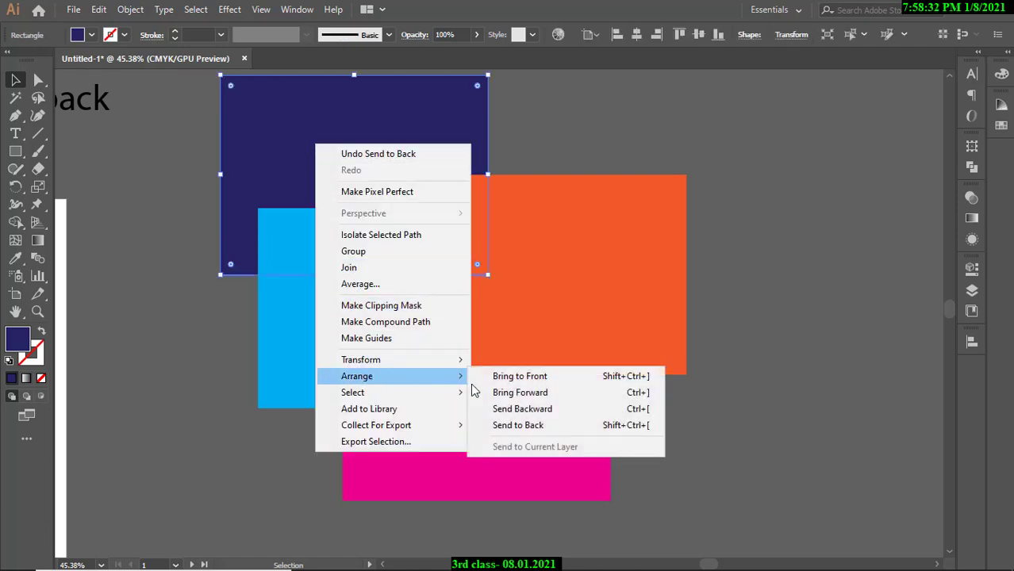
pyautogui.click(565, 378)
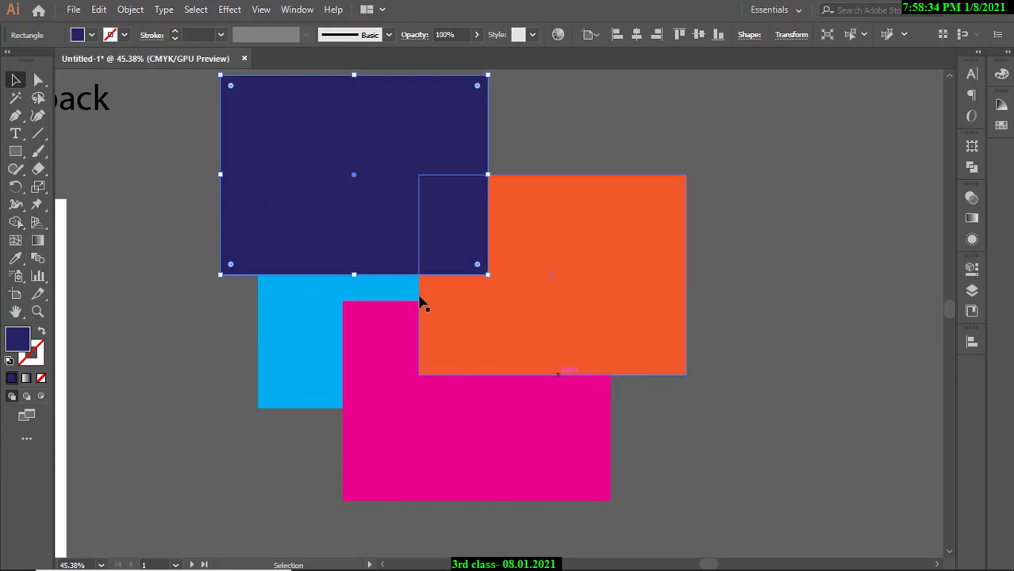
pyautogui.click(580, 138)
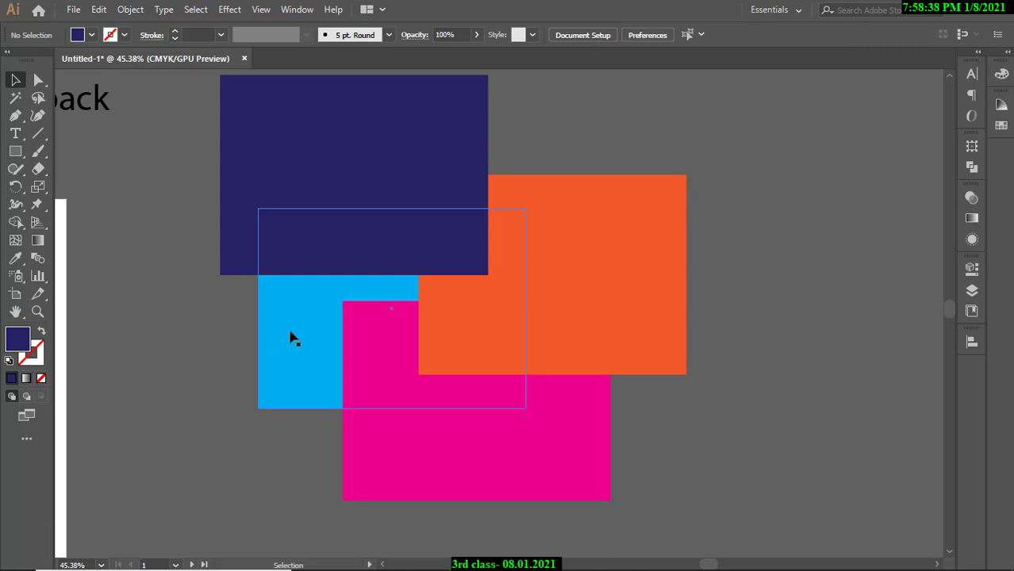
pyautogui.click(294, 338)
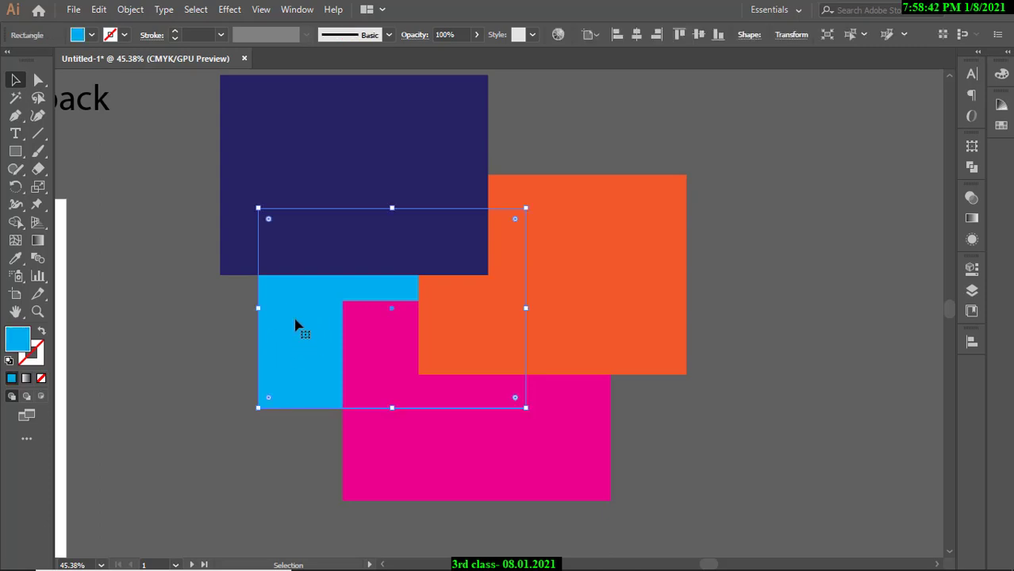
# Bring the cyan rectangle to the front, then send it one step back behind navy.
pyautogui.rightClick(294, 318)
pyautogui.moveTo(419, 243)
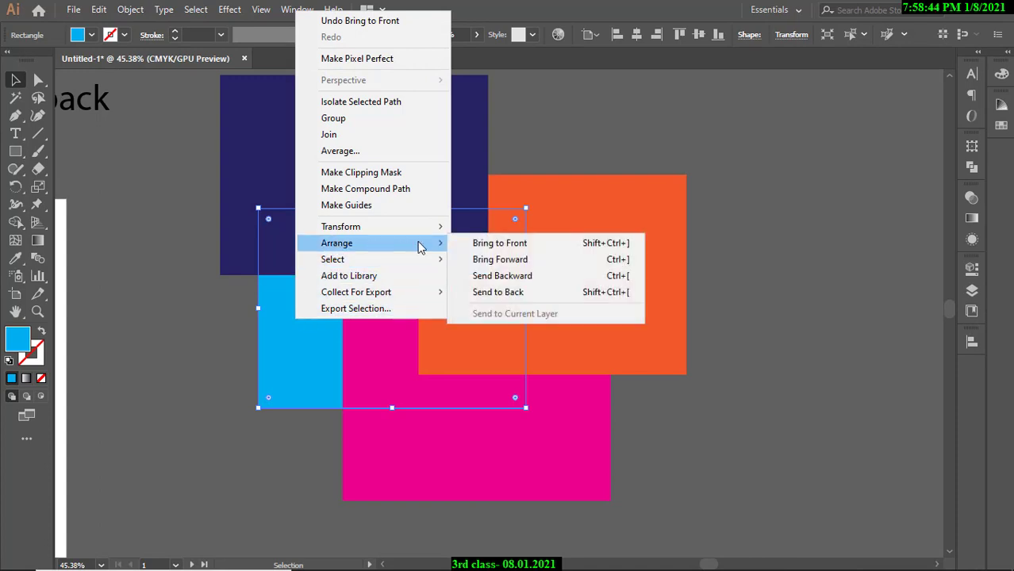
pyautogui.click(509, 251)
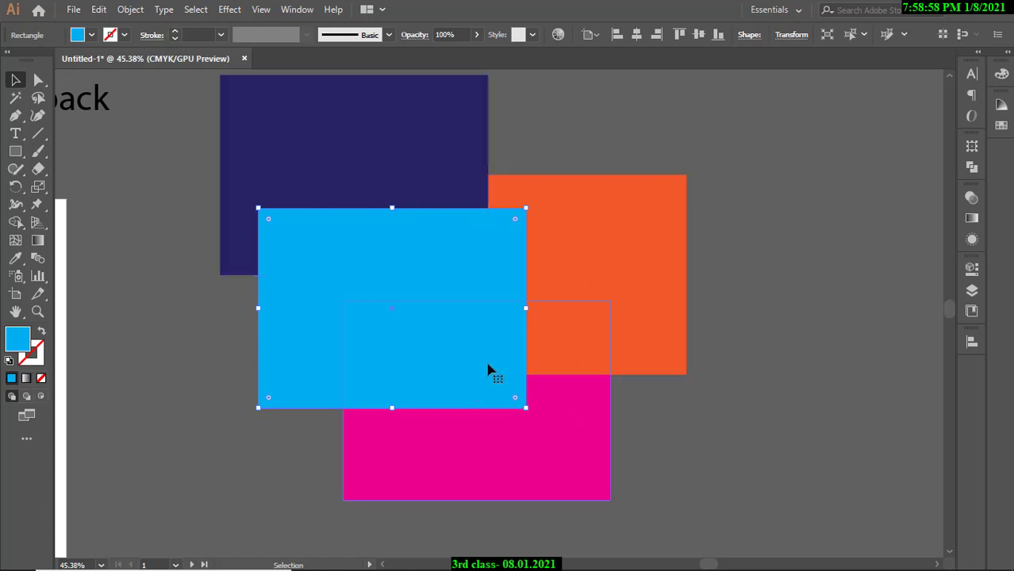
pyautogui.rightClick(420, 267)
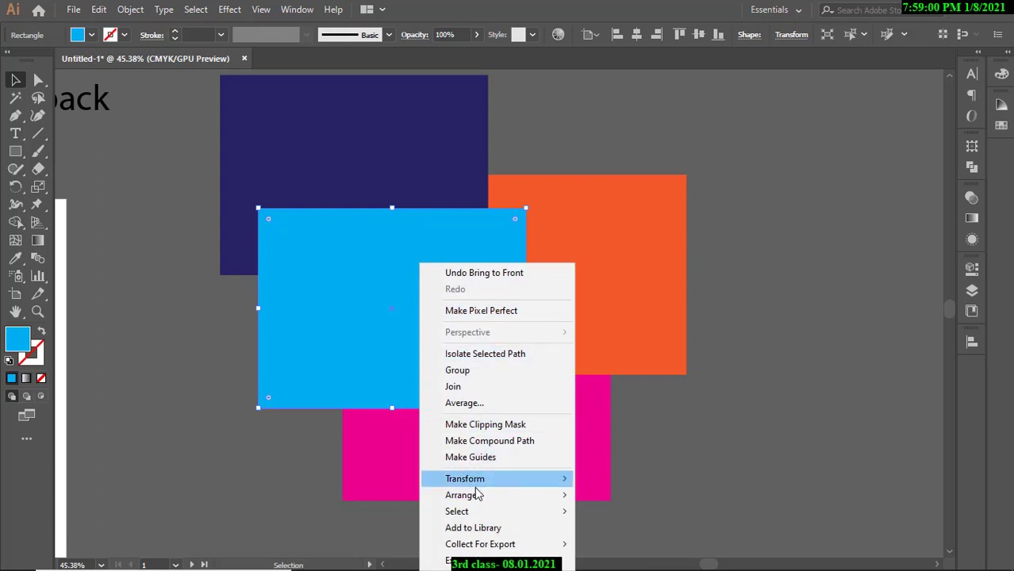
pyautogui.moveTo(448, 495)
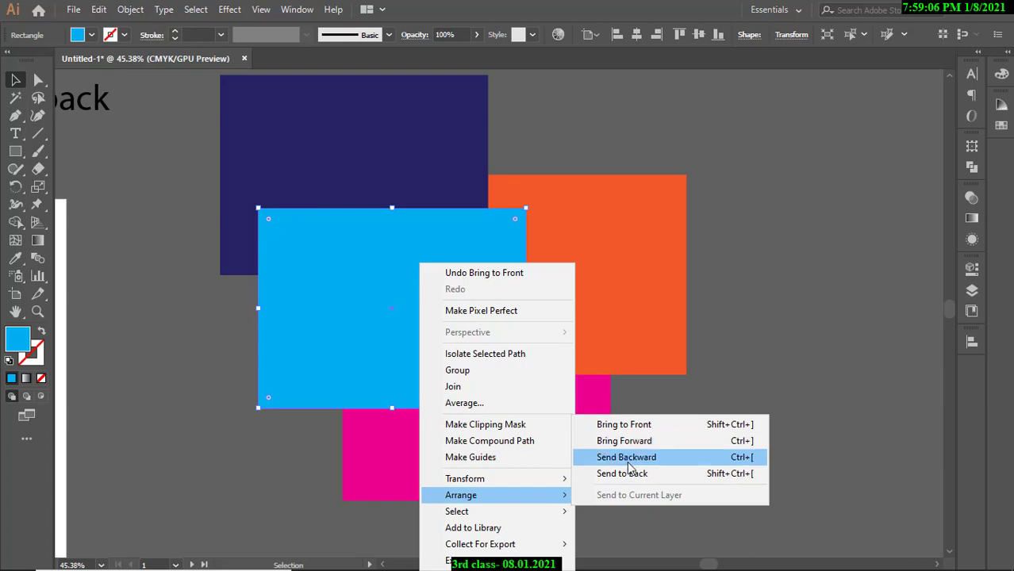
pyautogui.click(627, 463)
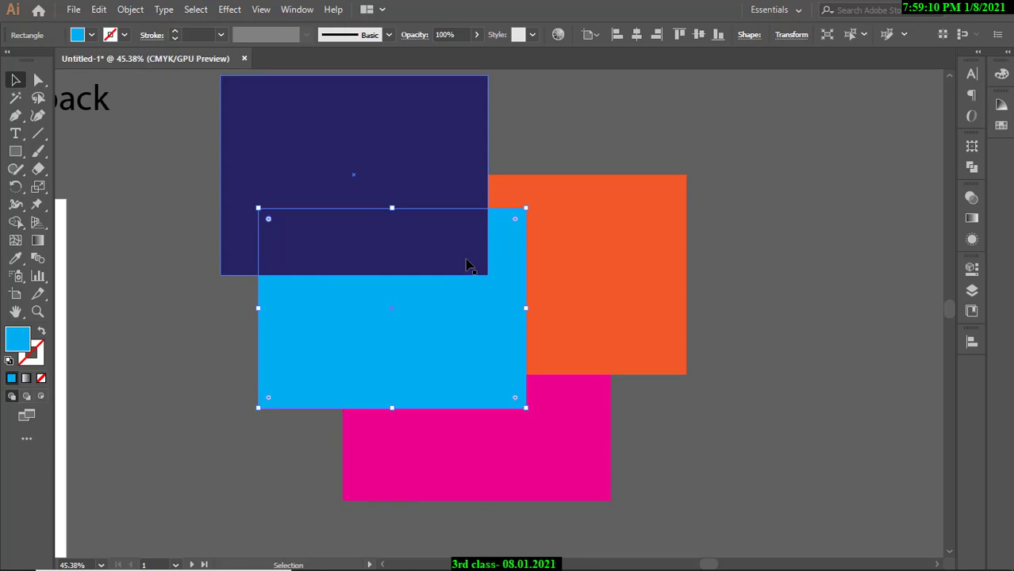
# Send the cyan rectangle backward behind the orange and pink rectangles.
pyautogui.rightClick(481, 331)
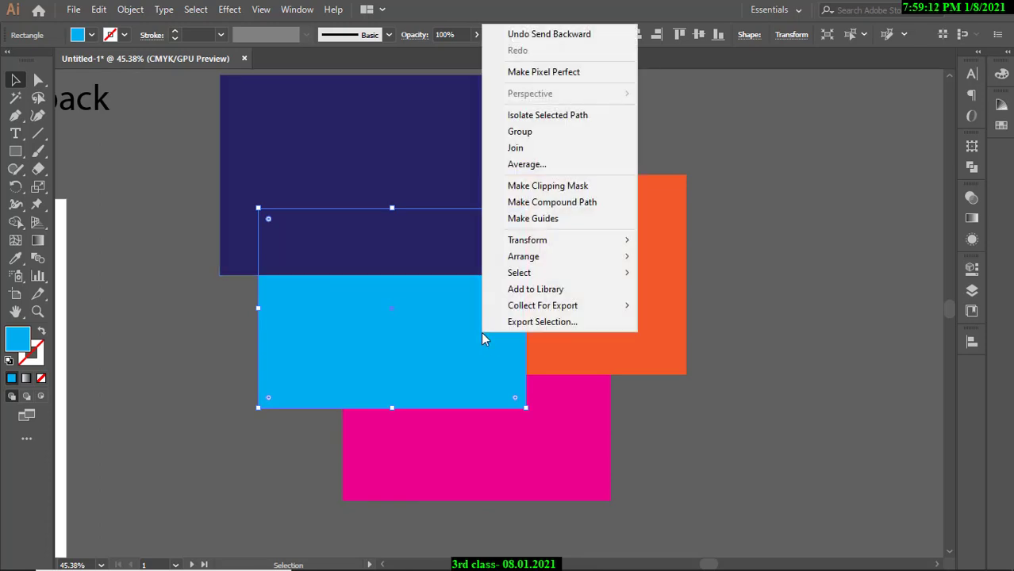
pyautogui.moveTo(536, 258)
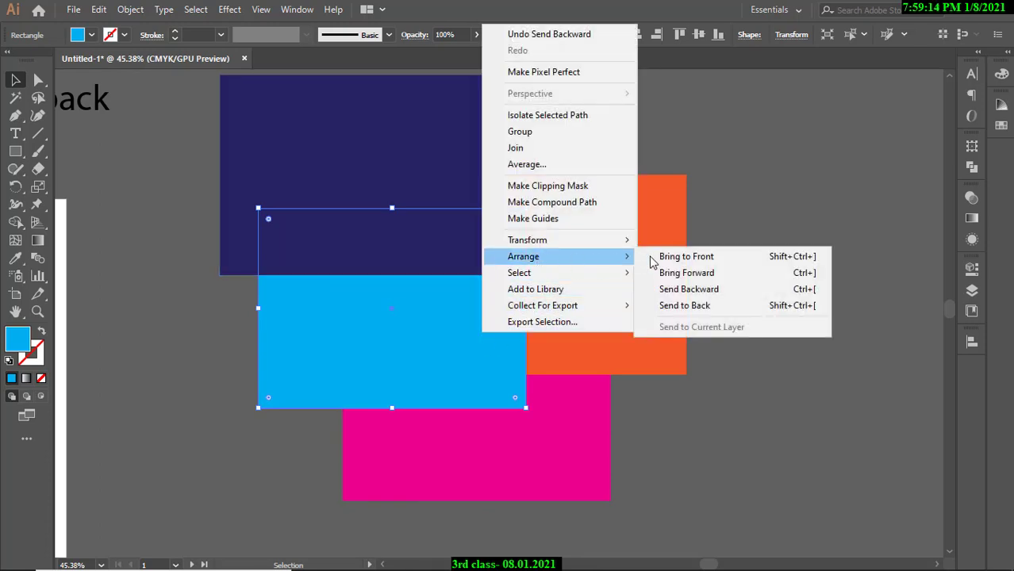
pyautogui.click(687, 291)
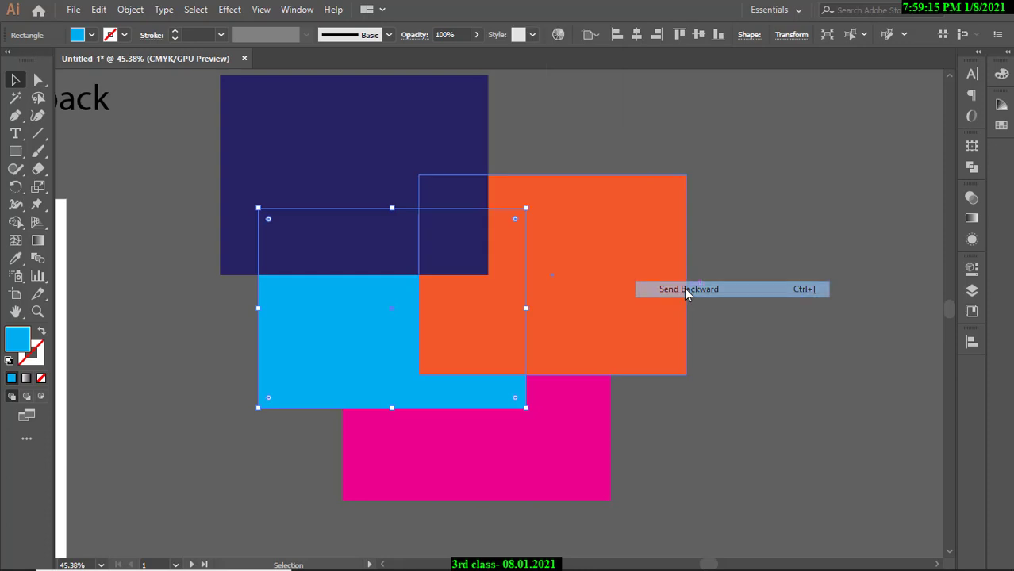
pyautogui.rightClick(486, 386)
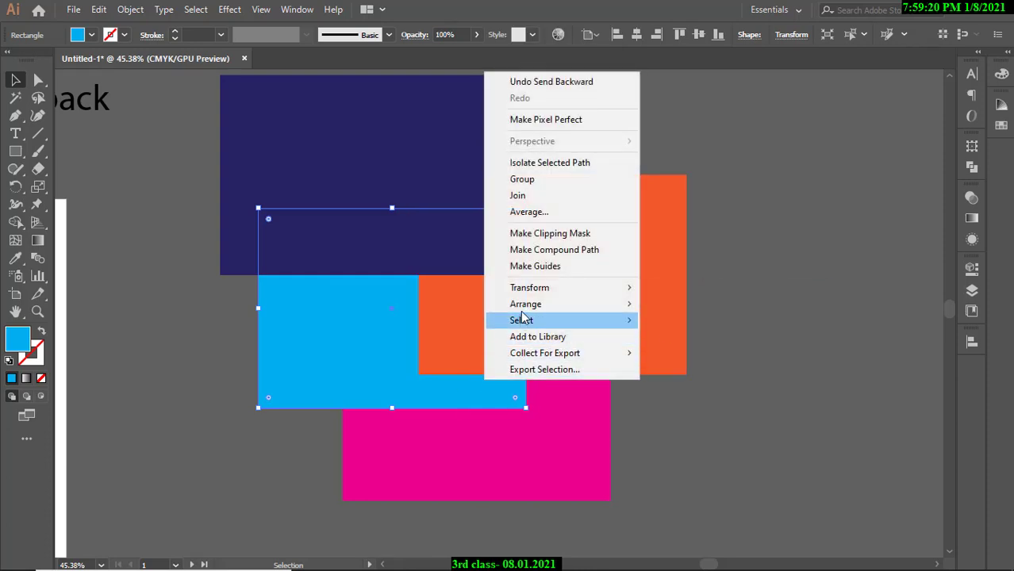
pyautogui.moveTo(524, 309)
pyautogui.click(680, 336)
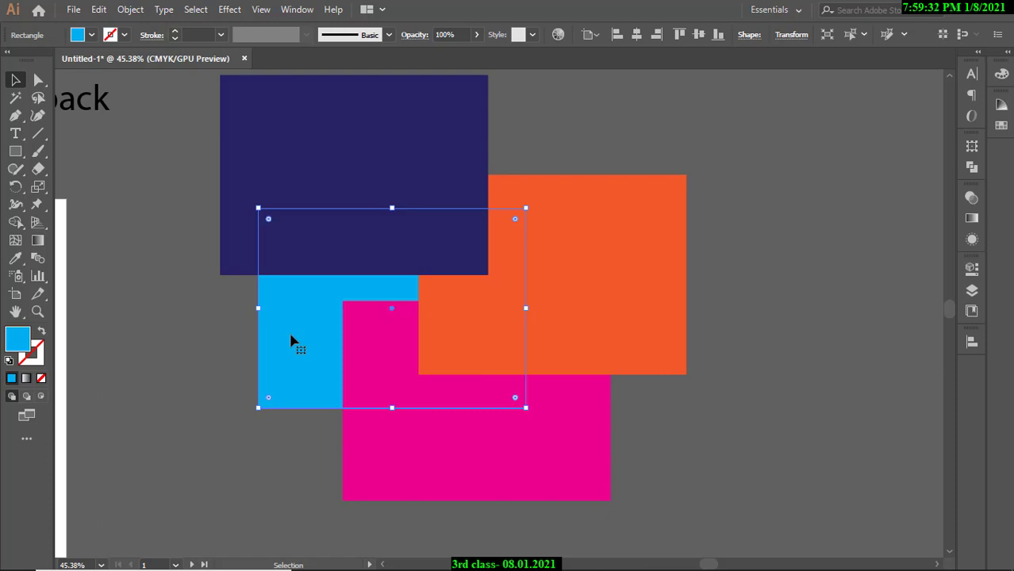
pyautogui.rightClick(291, 336)
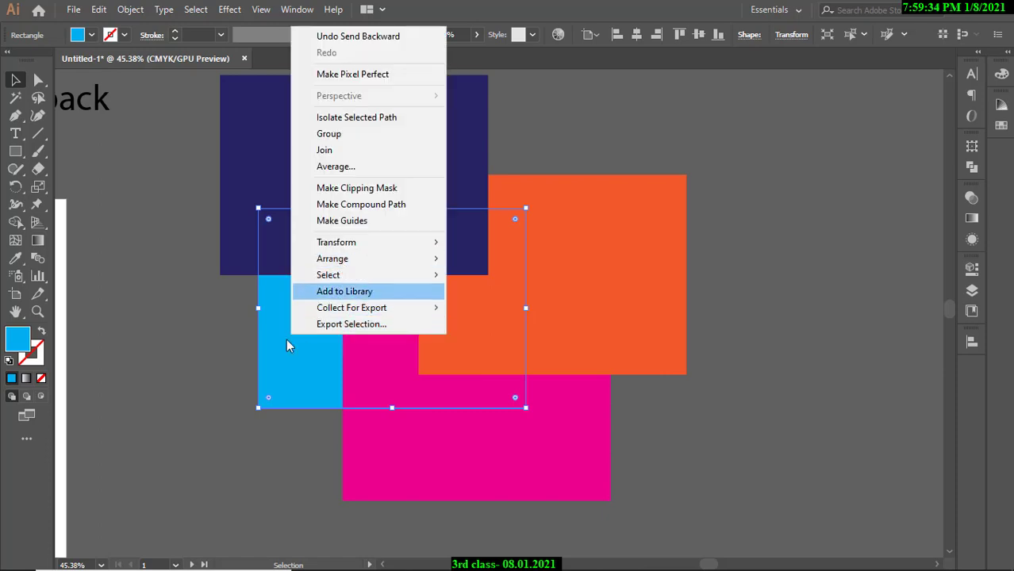
pyautogui.click(317, 370)
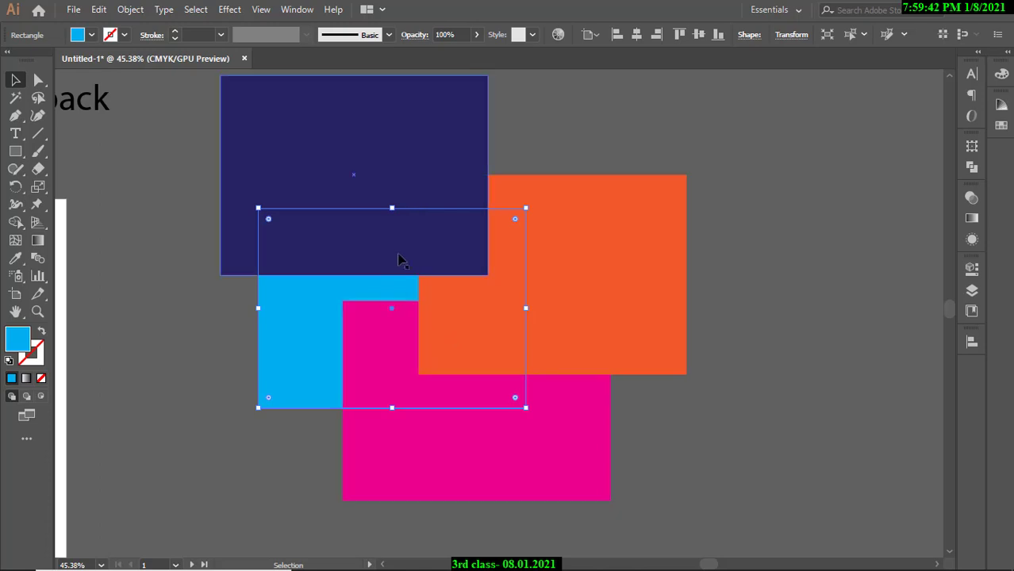
# Bring the cyan rectangle forward step by step above orange and navy to the top.
pyautogui.rightClick(305, 334)
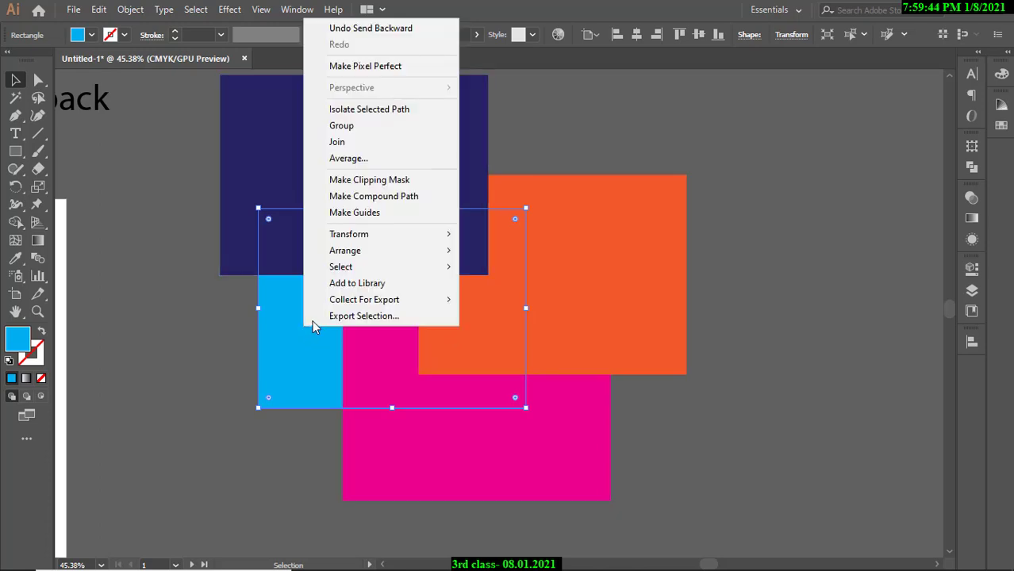
pyautogui.moveTo(365, 254)
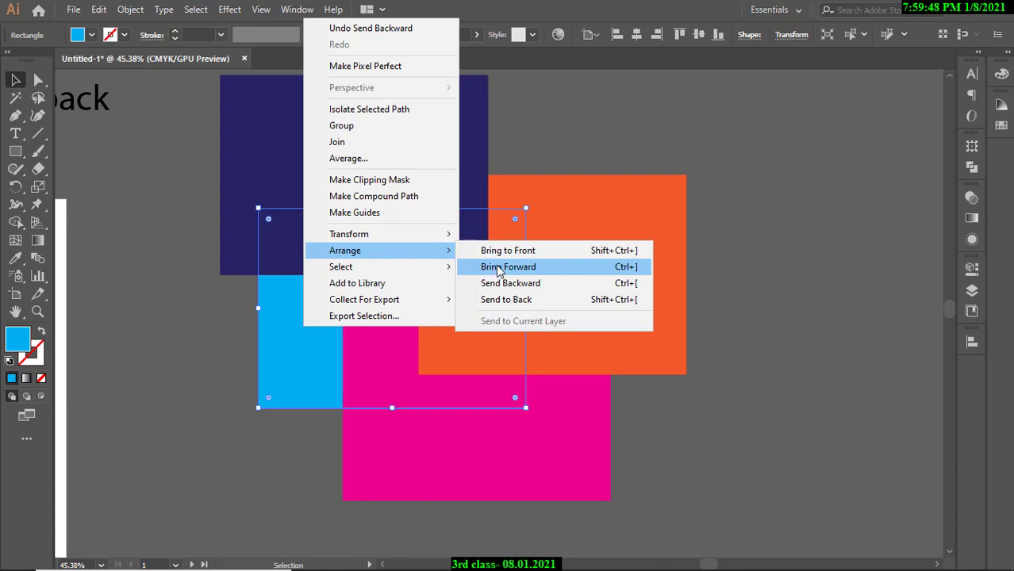
pyautogui.click(500, 267)
pyautogui.rightClick(390, 355)
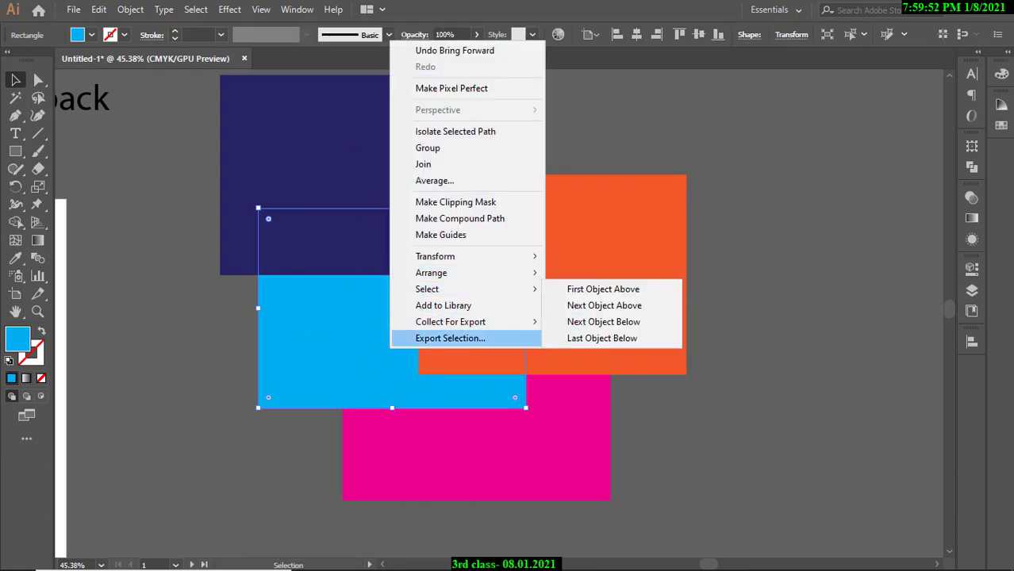
pyautogui.moveTo(523, 272)
pyautogui.click(606, 295)
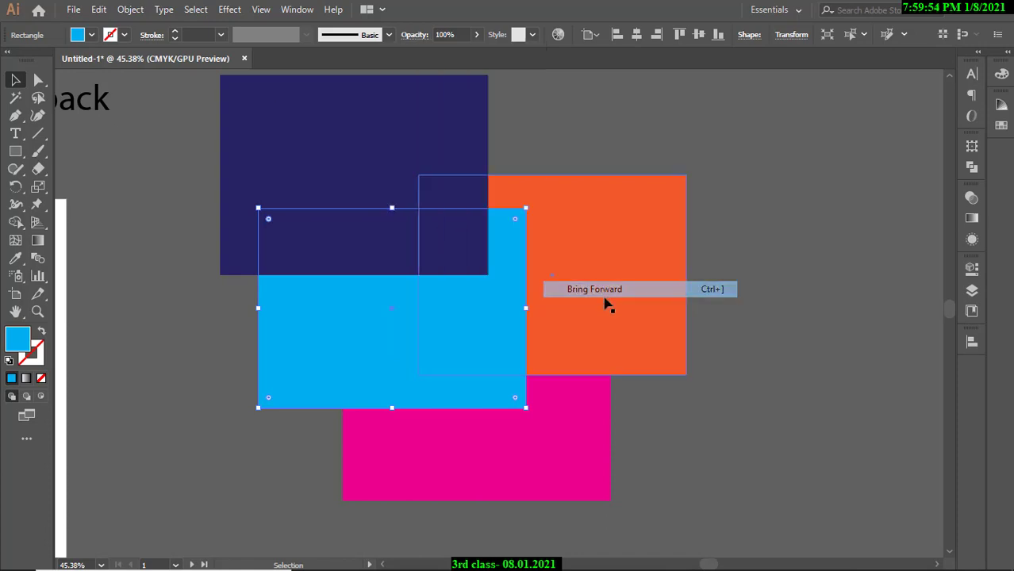
pyautogui.rightClick(480, 322)
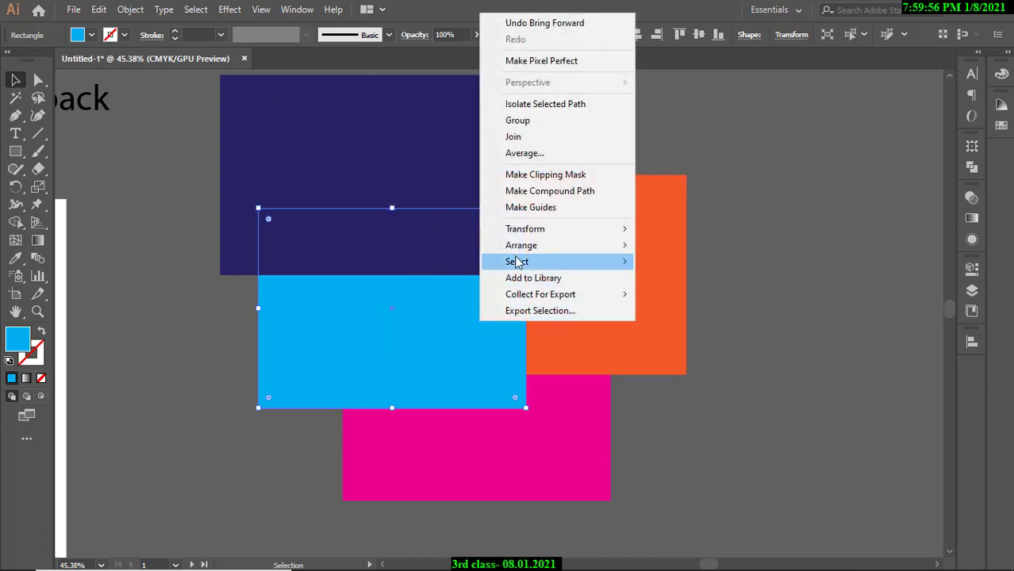
pyautogui.moveTo(524, 245)
pyautogui.click(686, 264)
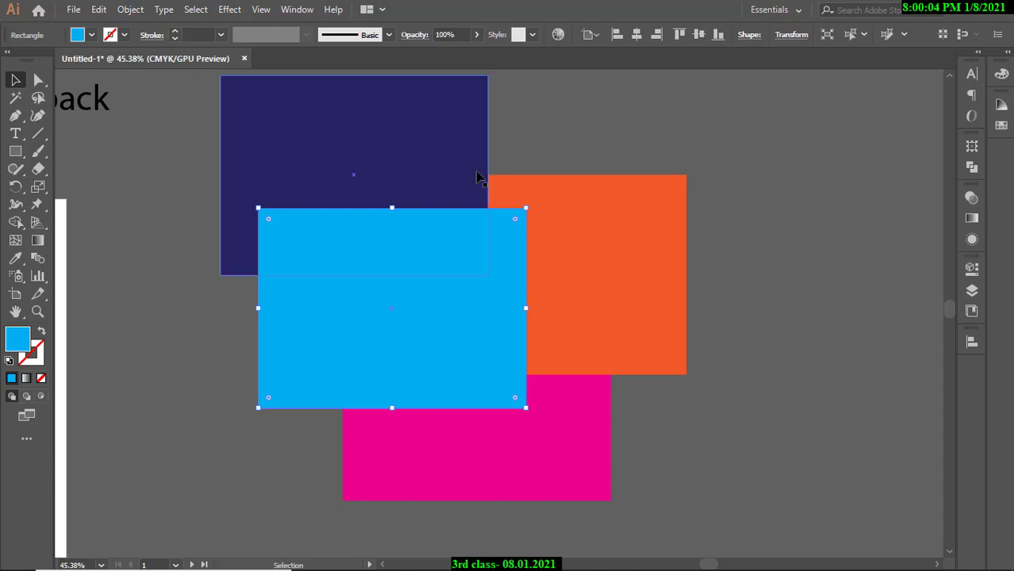
pyautogui.click(503, 157)
# Zoom out, copy the note text beside the rectangles and delete its two lines.
pyautogui.moveTo(601, 186); pyautogui.dragTo(455, 245)
pyautogui.moveTo(161, 159)
pyautogui.mouseDown()
pyautogui.moveTo(636, 157)
pyautogui.moveTo(158, 149)
pyautogui.mouseUp()
pyautogui.click(626, 172)
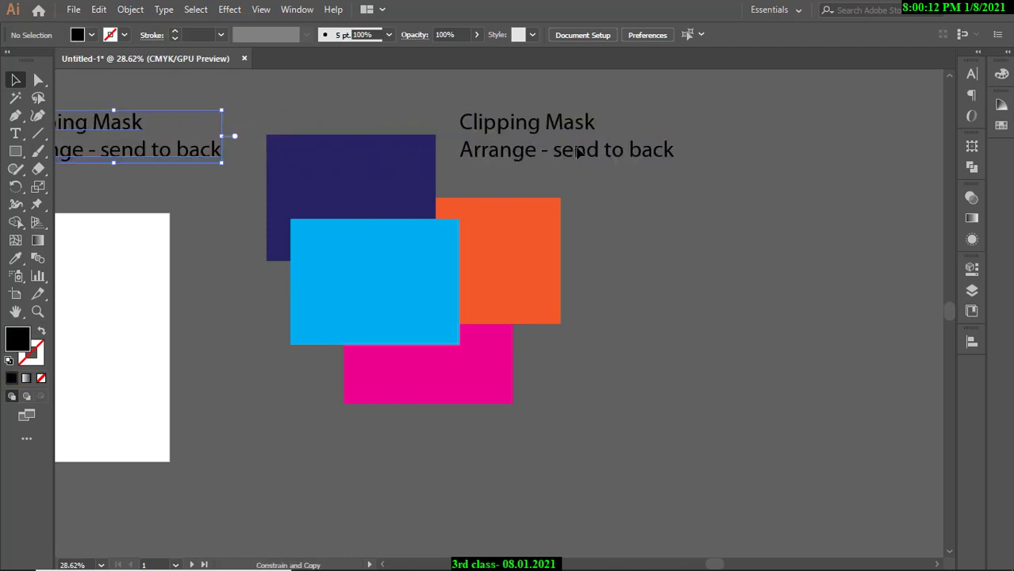
pyautogui.tripleClick(603, 152)
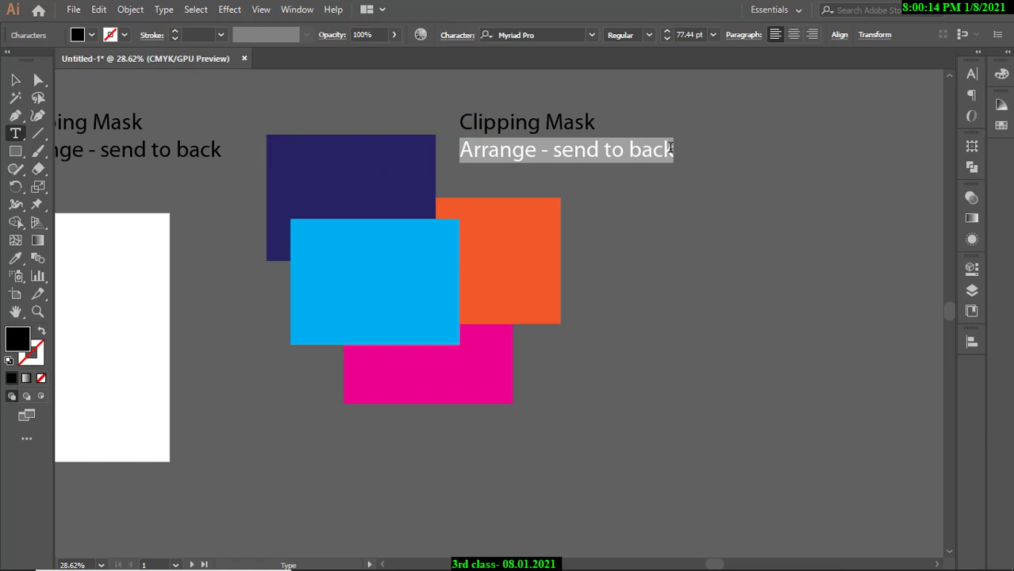
pyautogui.moveTo(671, 149); pyautogui.dragTo(452, 121)
pyautogui.press('BackSpace')
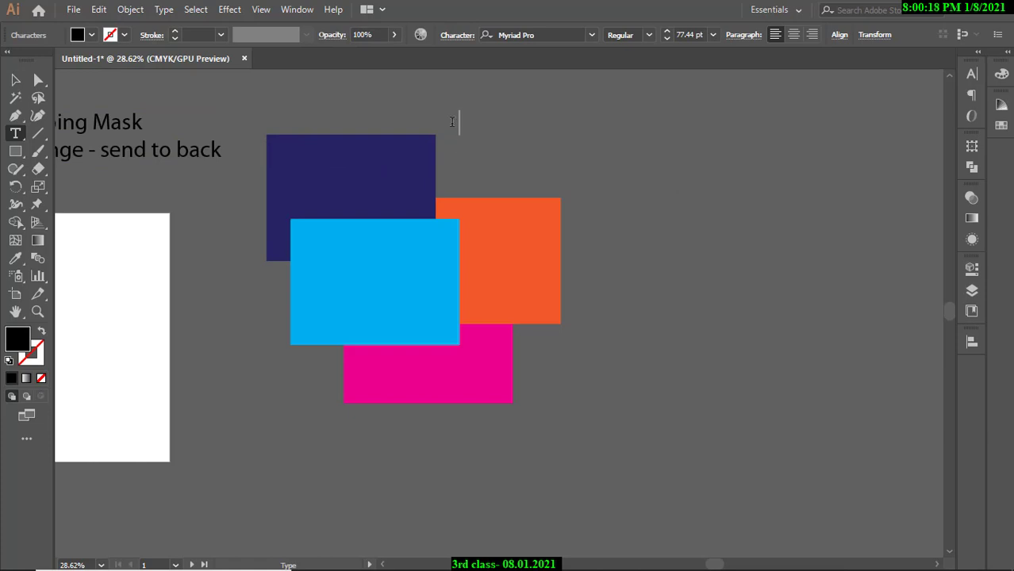
# Type 'ctrl + alt + opening 3rd bracket' into the copied note.
pyautogui.write('ctrl +')
pyautogui.press('Escape')
pyautogui.press('ctrl')
pyautogui.write('alt')
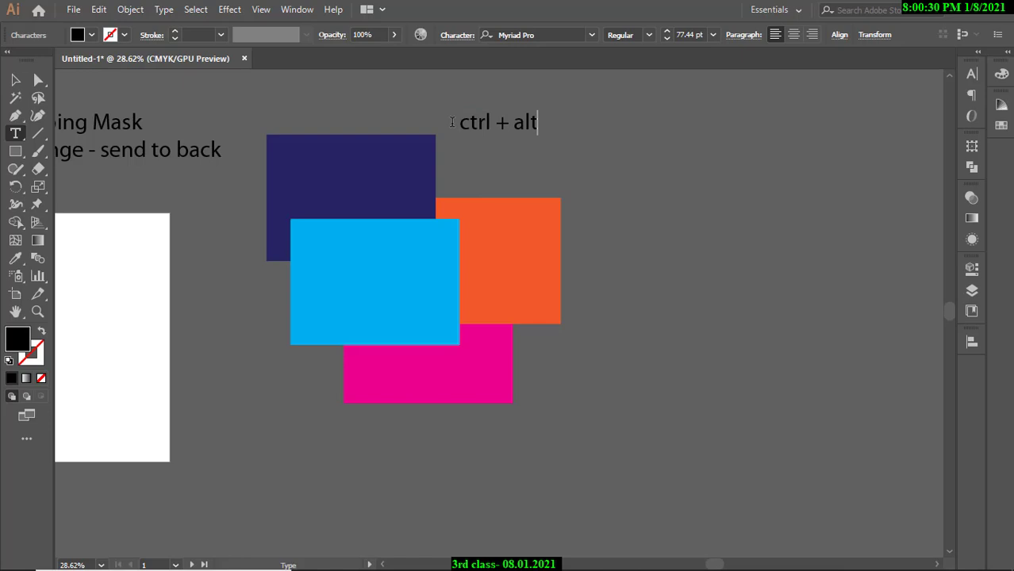
pyautogui.write(' + opening ')
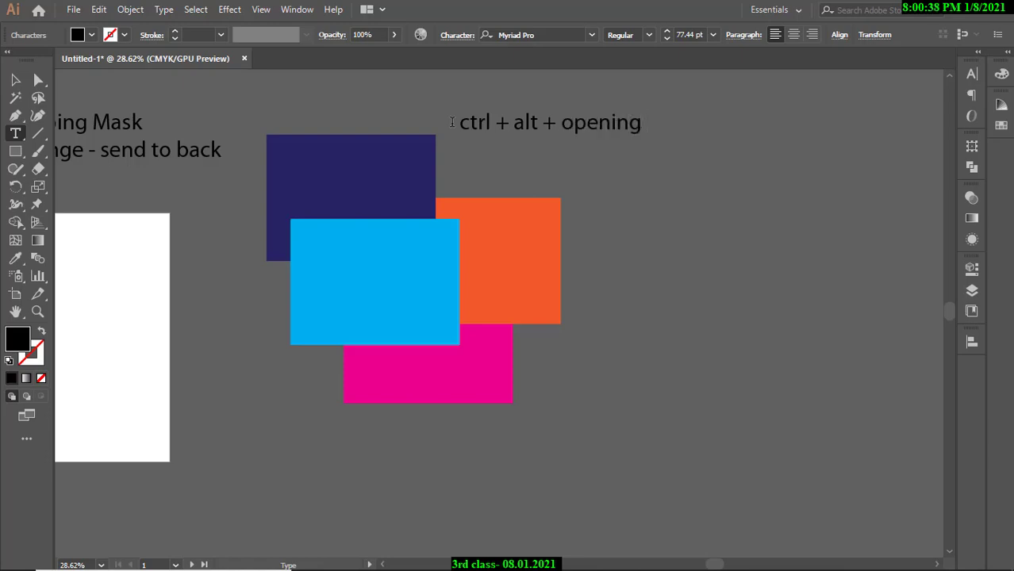
pyautogui.write('3rd bracket')
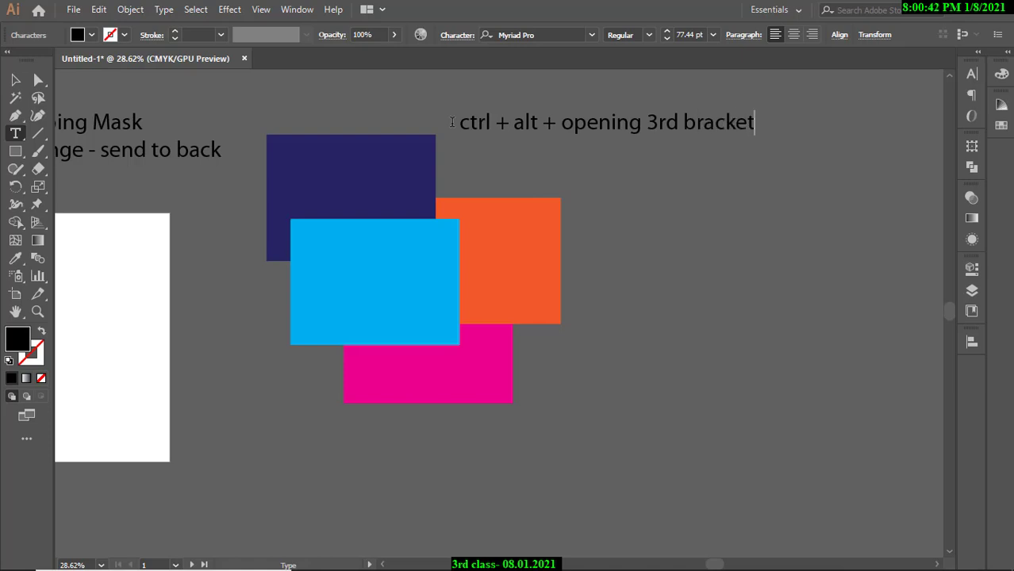
pyautogui.click(15, 80)
pyautogui.click(252, 117)
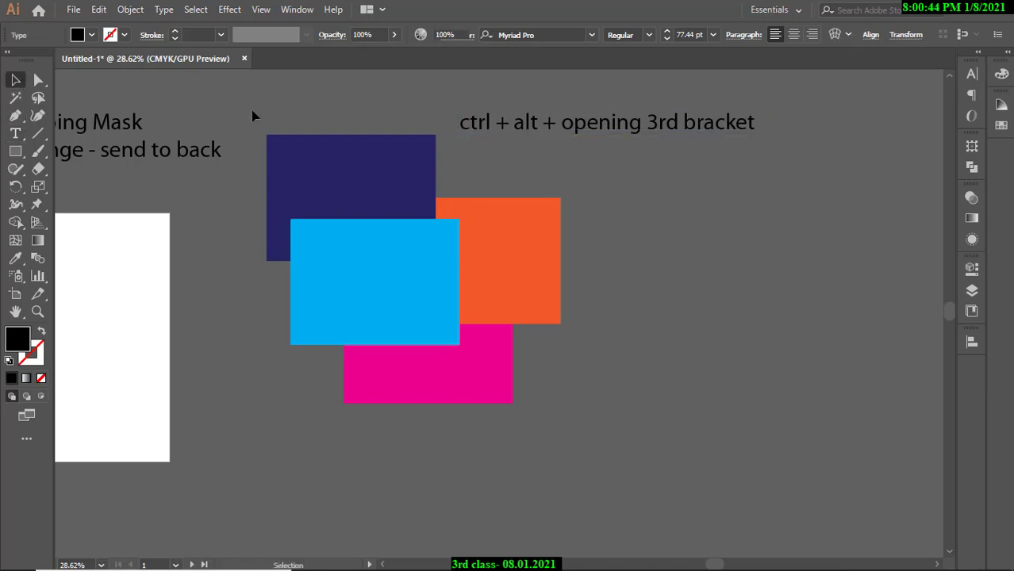
pyautogui.scroll(3, 353, 127)
pyautogui.click(366, 213)
pyautogui.rightClick(366, 213)
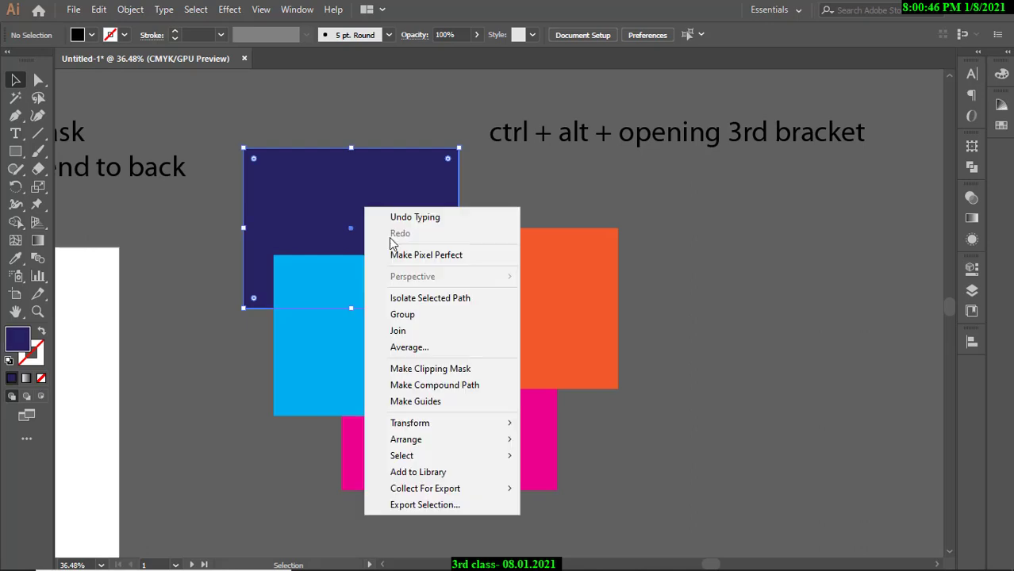
pyautogui.moveTo(446, 439)
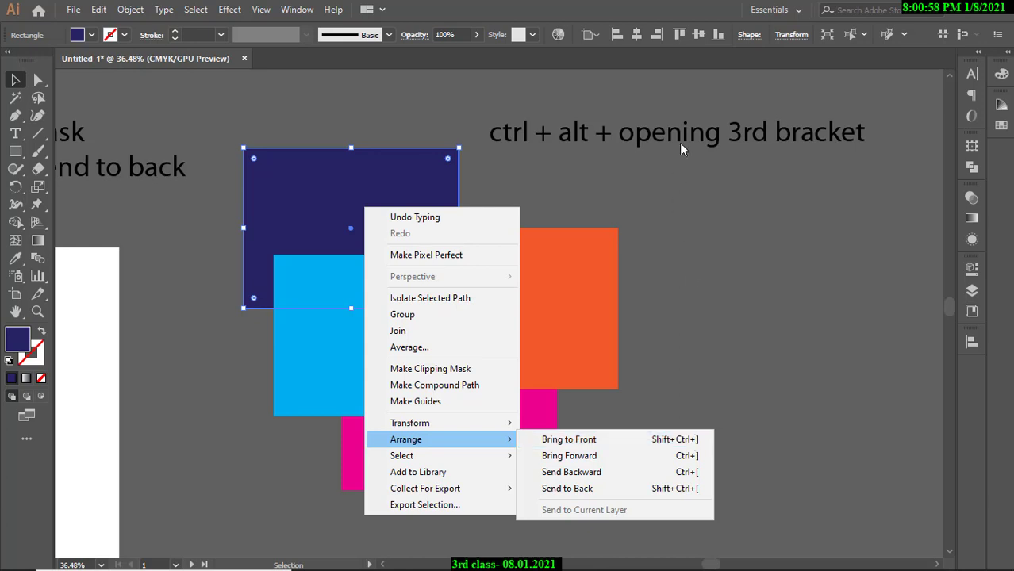
pyautogui.click(587, 139)
pyautogui.click(587, 139)
# Delete 'alt +' so the note reads 'ctrl + opening 3rd bracket'.
pyautogui.doubleClick(587, 139)
pyautogui.click(593, 133)
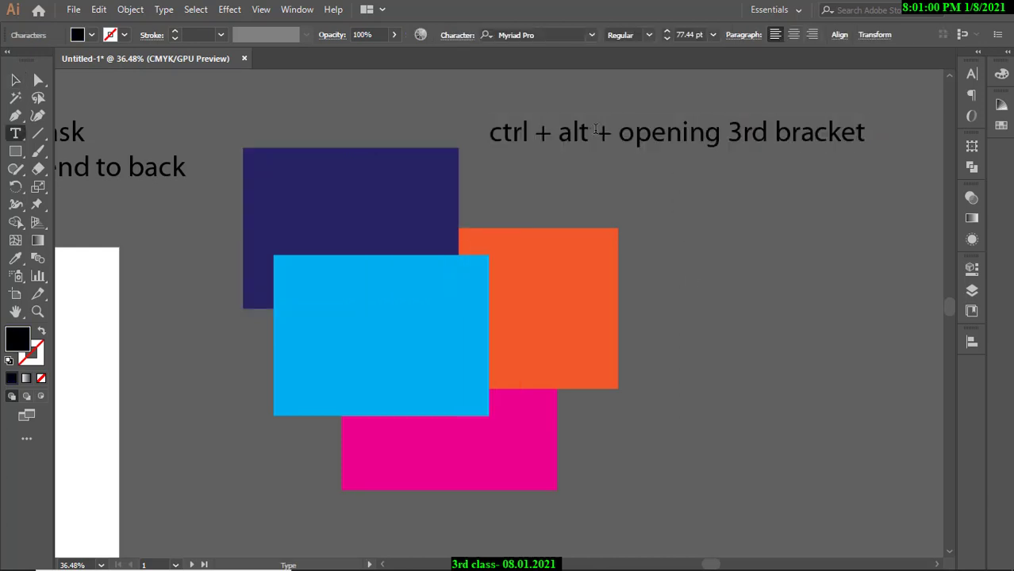
pyautogui.moveTo(604, 132); pyautogui.dragTo(559, 133)
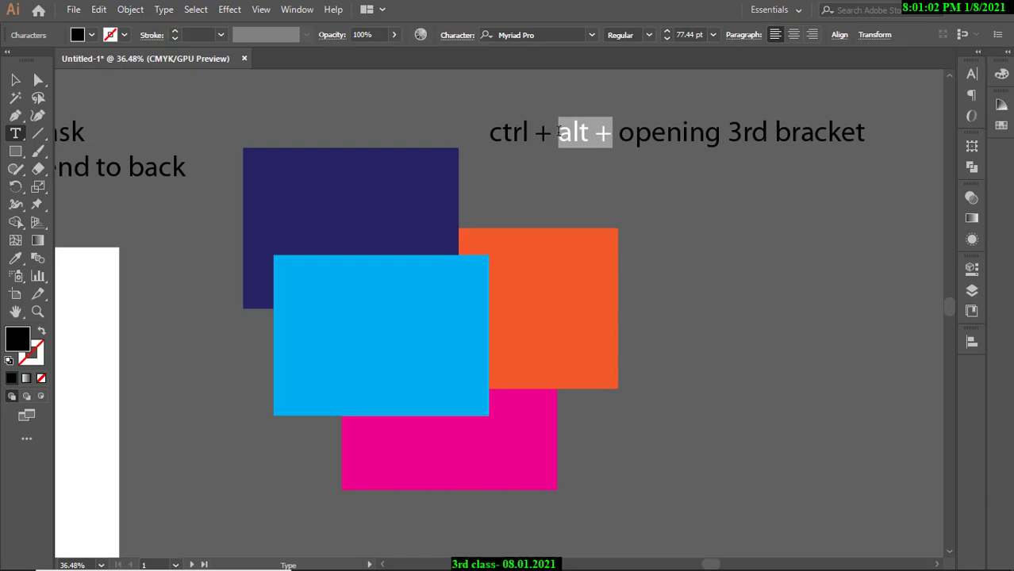
pyautogui.press('BackSpace')
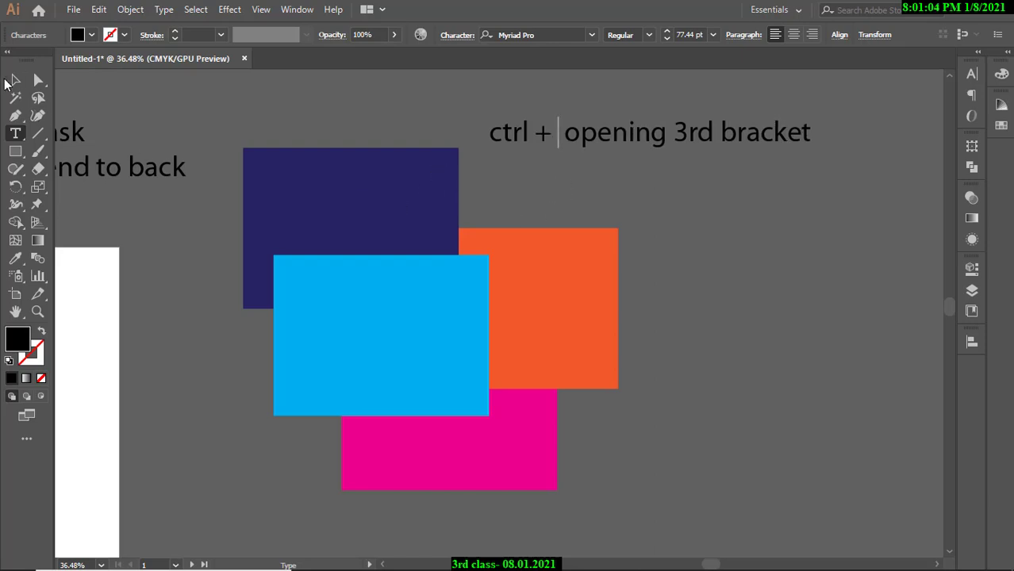
pyautogui.press('Escape')
# Select the navy rectangle and bring up its Arrange options.
pyautogui.click(361, 194)
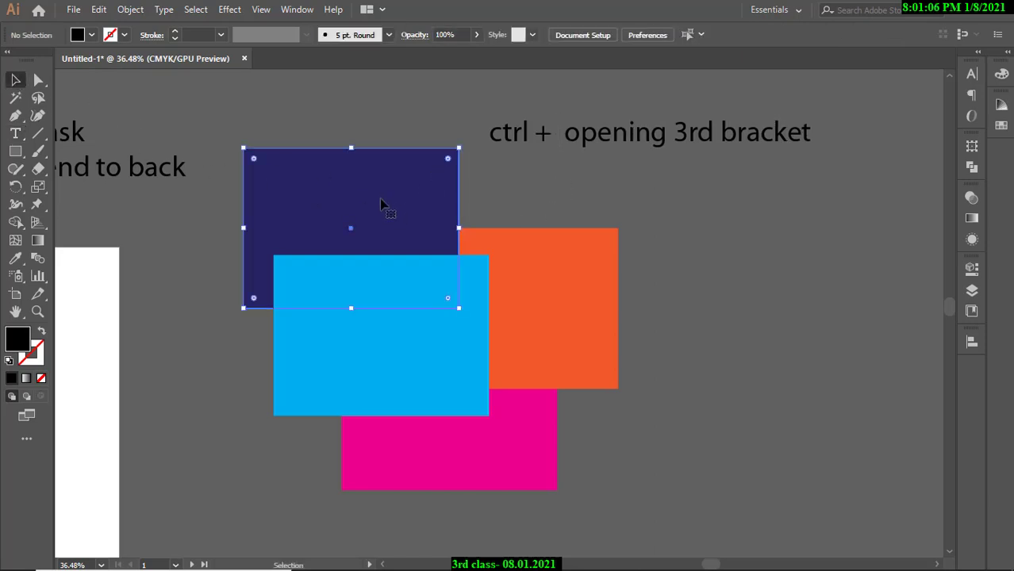
pyautogui.rightClick(385, 197)
pyautogui.moveTo(476, 429)
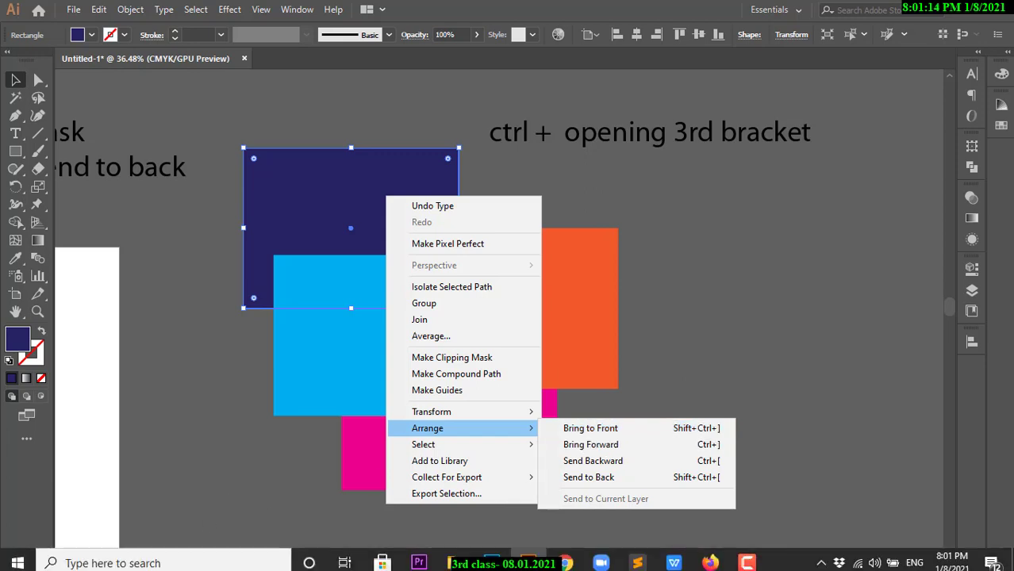
pyautogui.click(150, 559)
pyautogui.write('osk]')
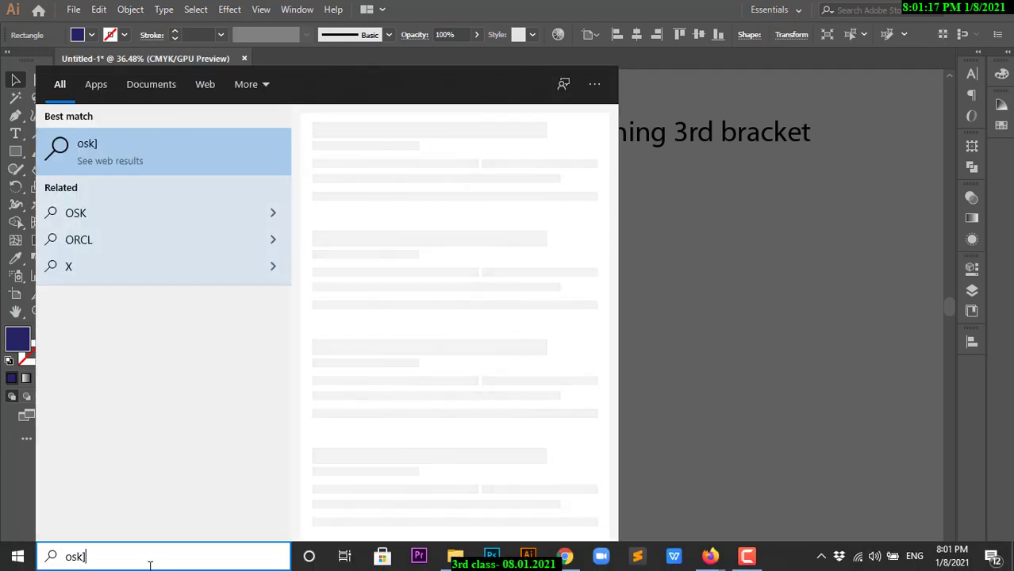
pyautogui.press('BackSpace')
pyautogui.press('Return')
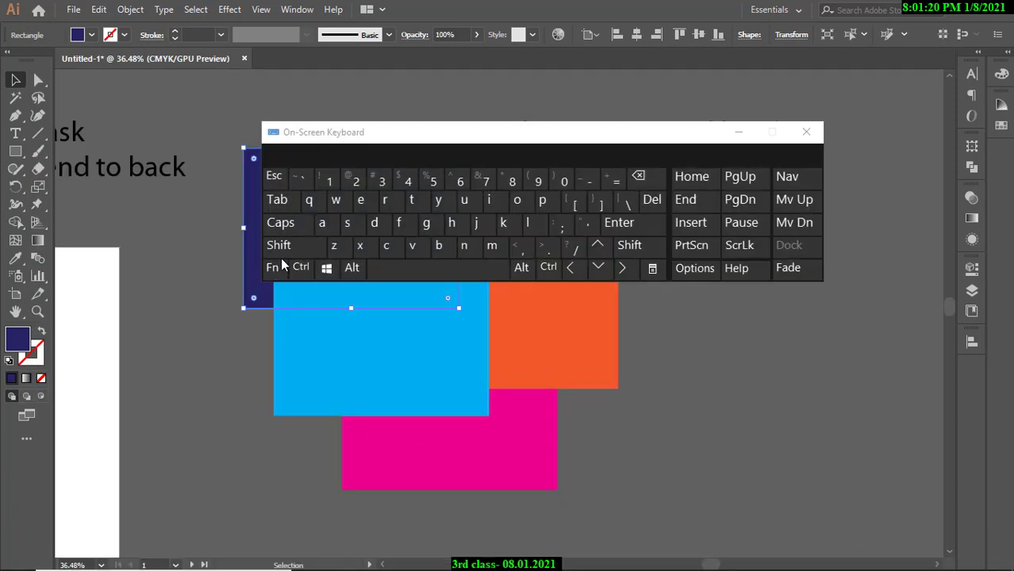
pyautogui.click(300, 267)
pyautogui.click(351, 268)
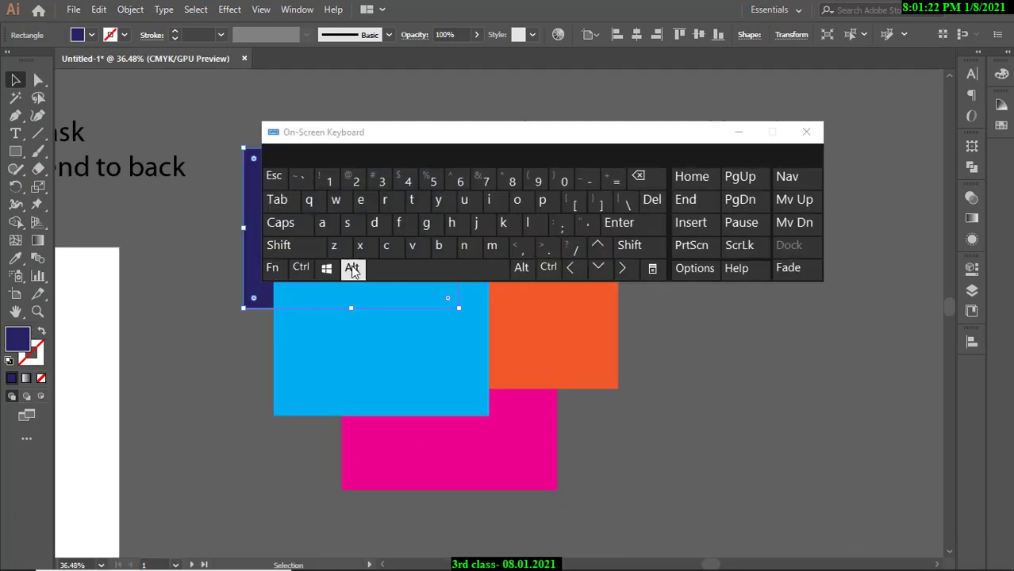
pyautogui.click(601, 204)
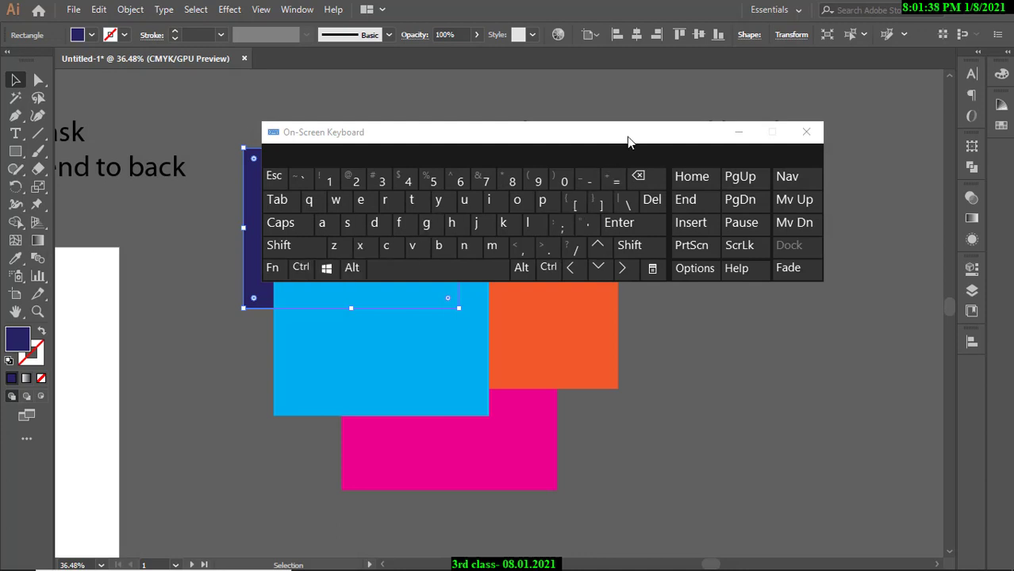
pyautogui.moveTo(629, 136); pyautogui.dragTo(579, 201)
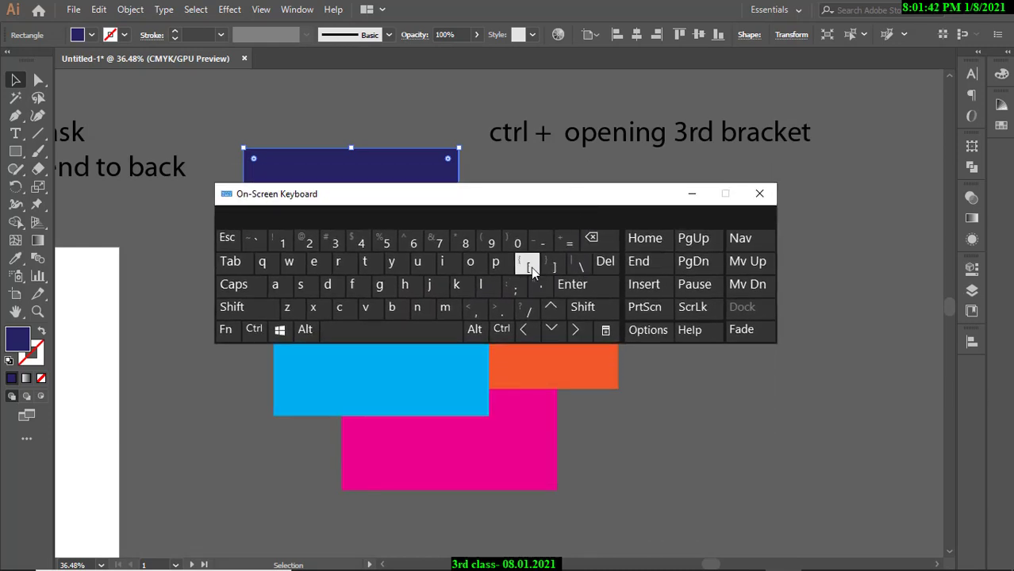
pyautogui.click(554, 266)
pyautogui.click(759, 194)
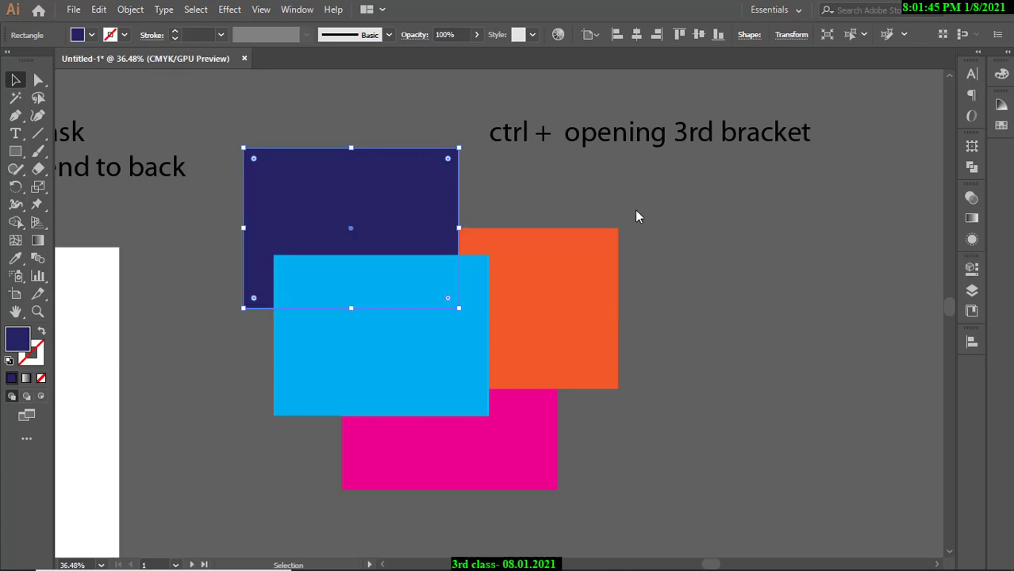
# Bring the navy rectangle forward in front of the cyan one with Ctrl+].
pyautogui.rightClick(330, 229)
pyautogui.click(571, 188)
pyautogui.click(389, 216)
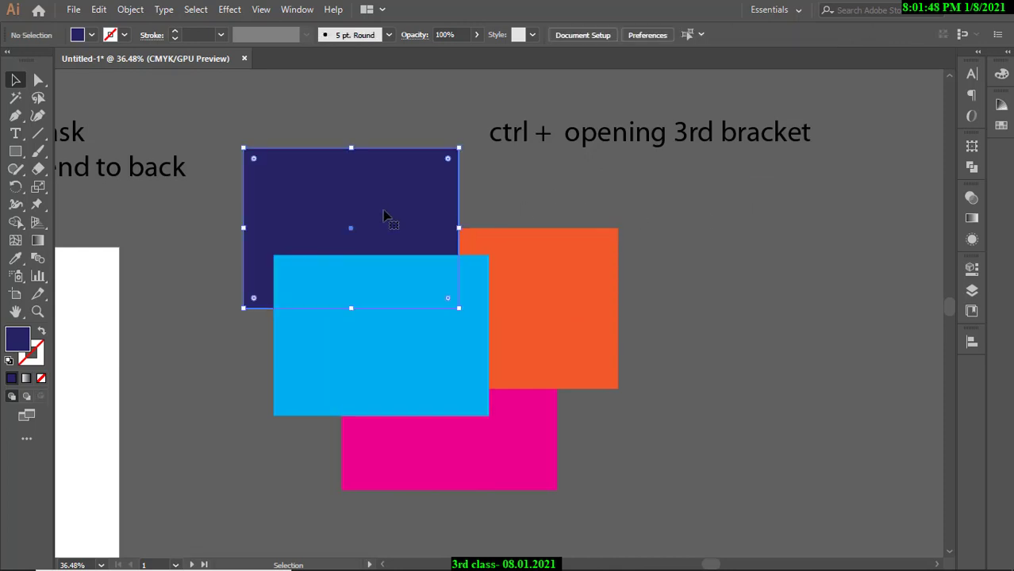
pyautogui.press('ctrl')
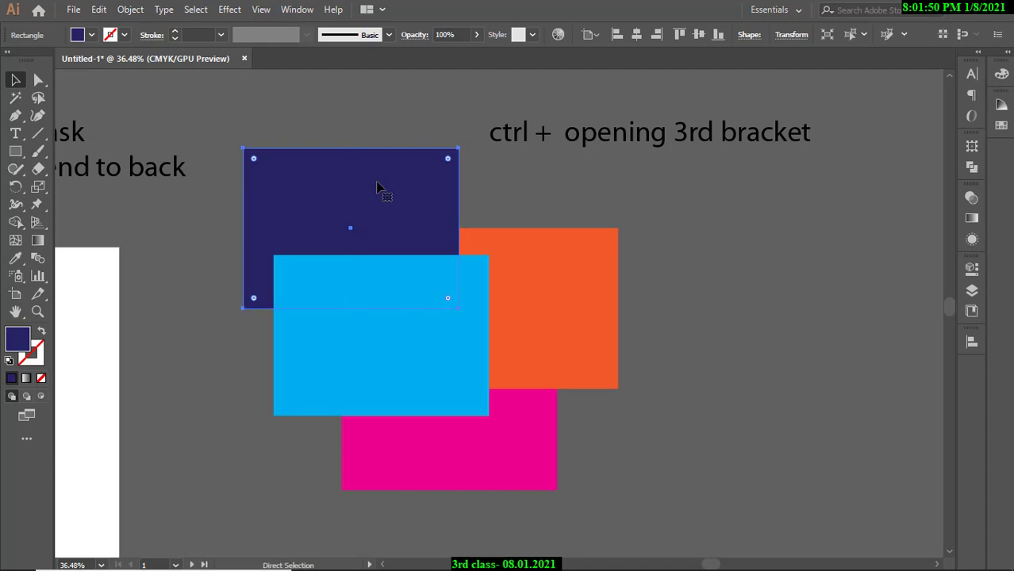
pyautogui.hotkey('ctrl', 'alt', ']')
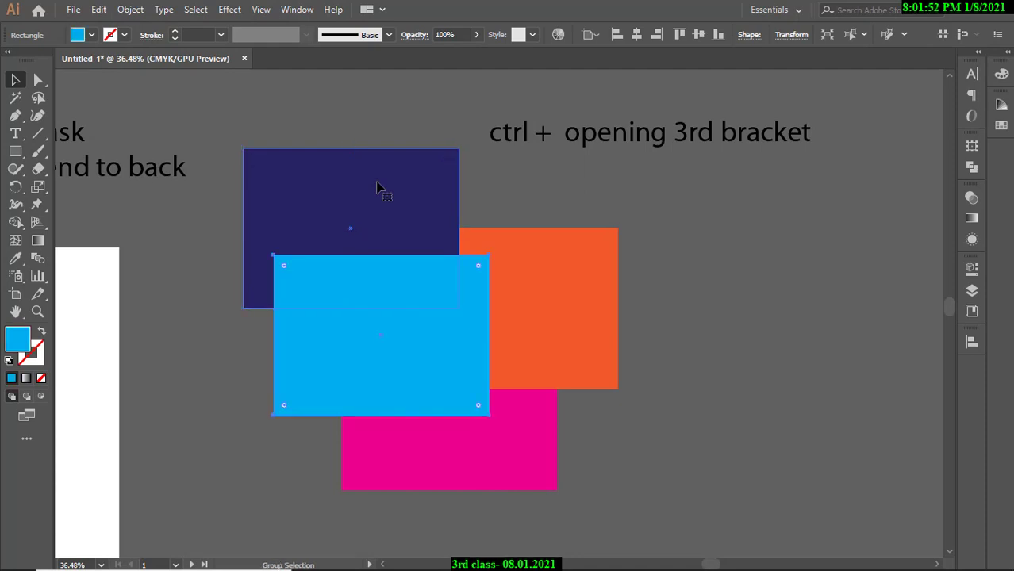
pyautogui.click(494, 154)
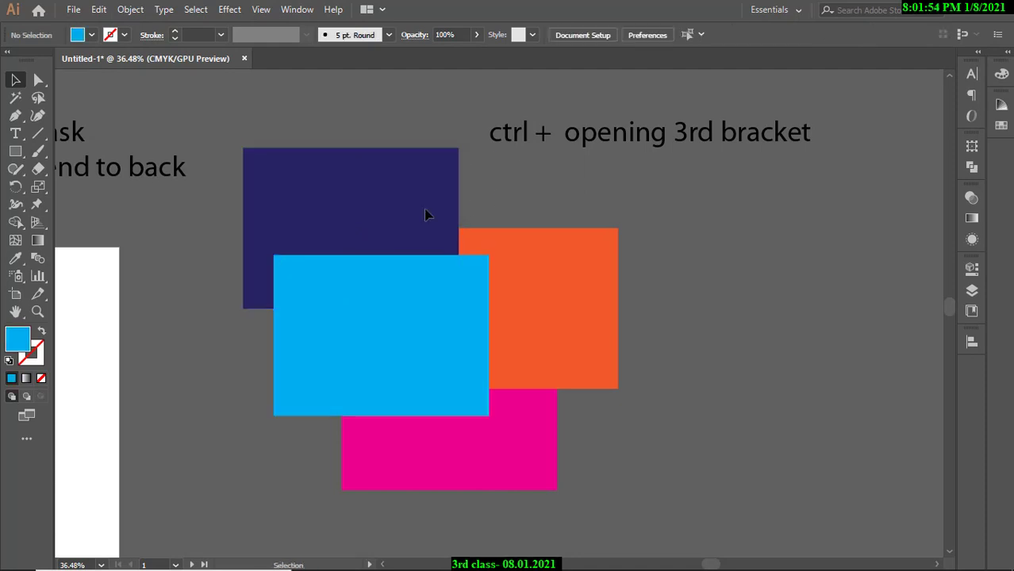
pyautogui.click(393, 211)
pyautogui.press('ctrl')
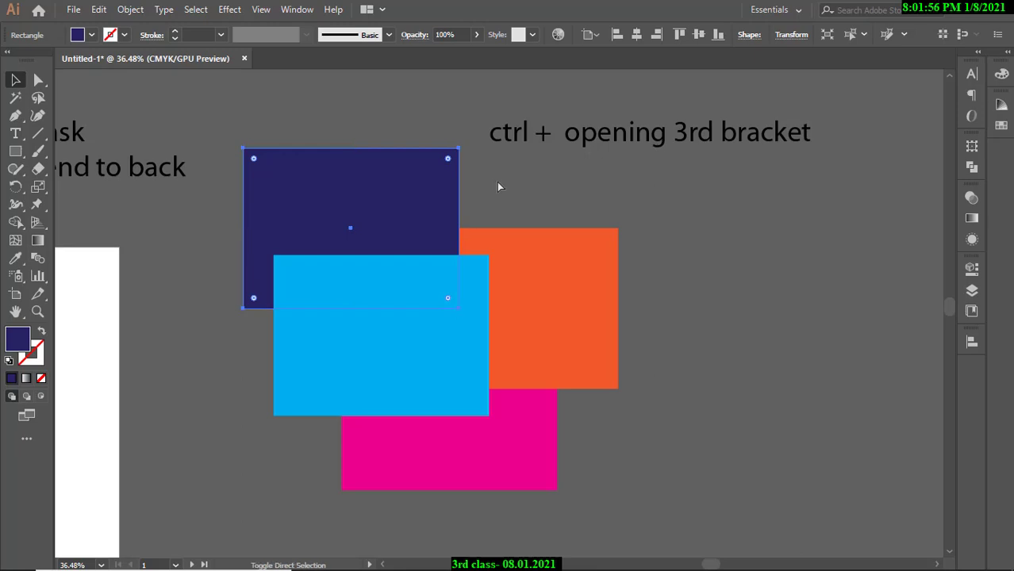
pyautogui.hotkey('ctrl', ']')
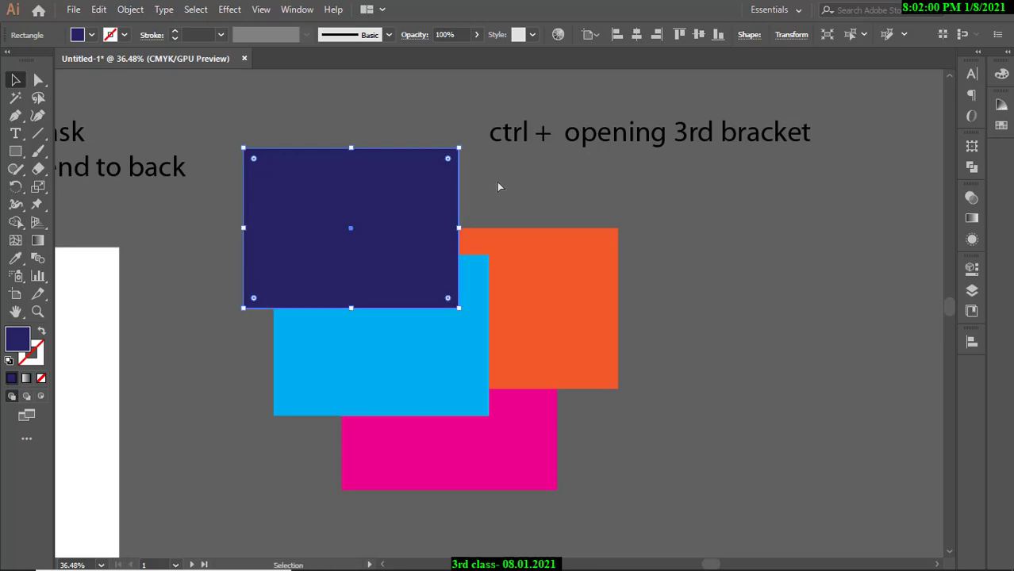
# Send the navy rectangle to the back via Arrange > Send to Back.
pyautogui.rightClick(403, 214)
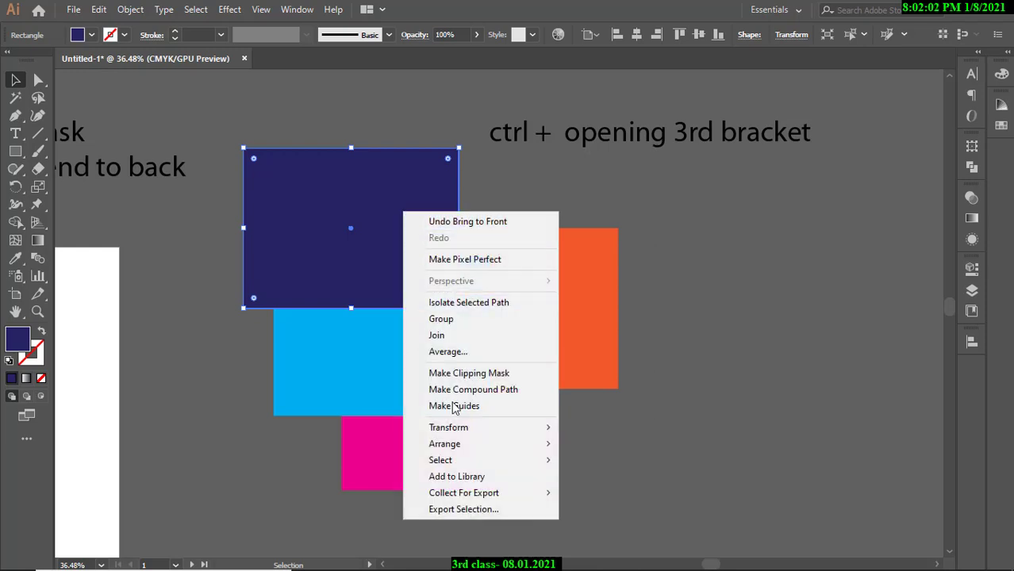
pyautogui.click(627, 492)
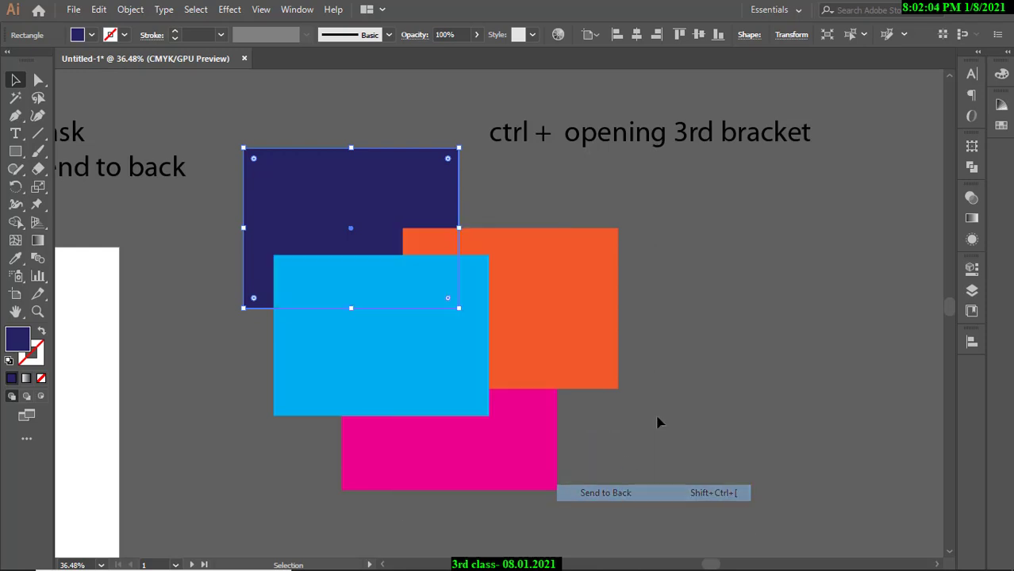
pyautogui.click(692, 345)
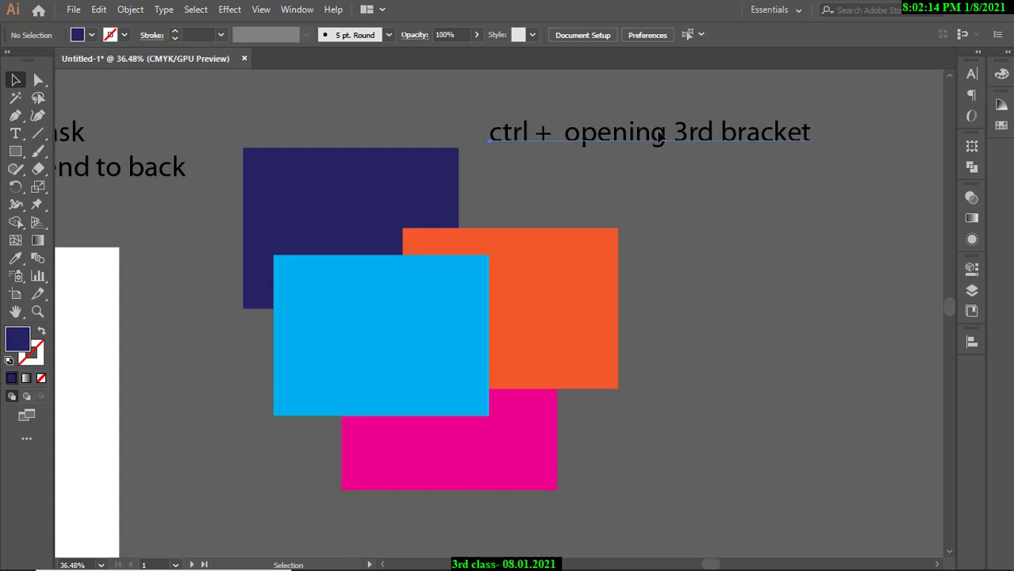
# Insert 'shift +' and replace 'opening' with 'closing' in the shortcut note.
pyautogui.click(568, 141)
pyautogui.doubleClick(567, 140)
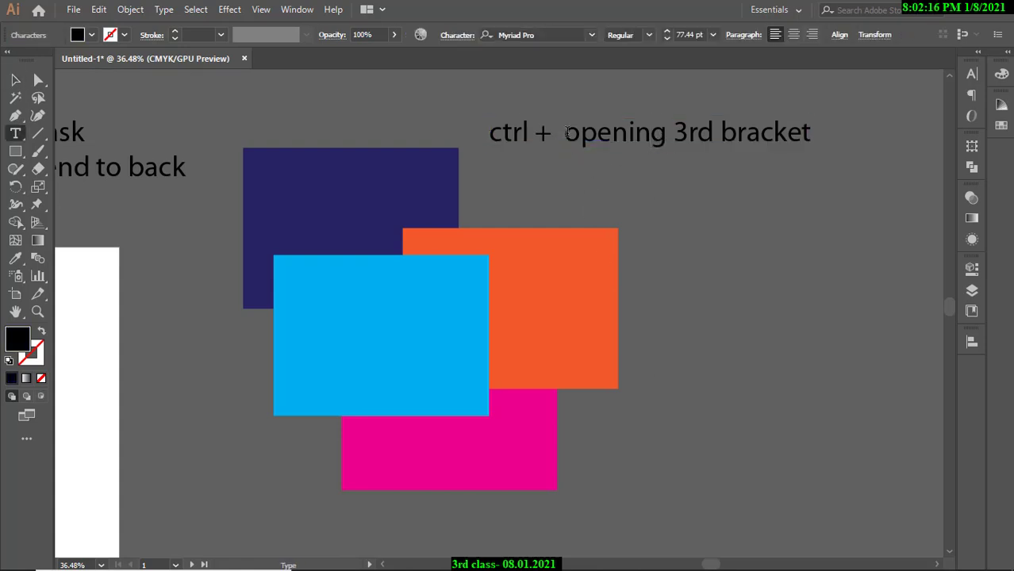
pyautogui.write('shift ')
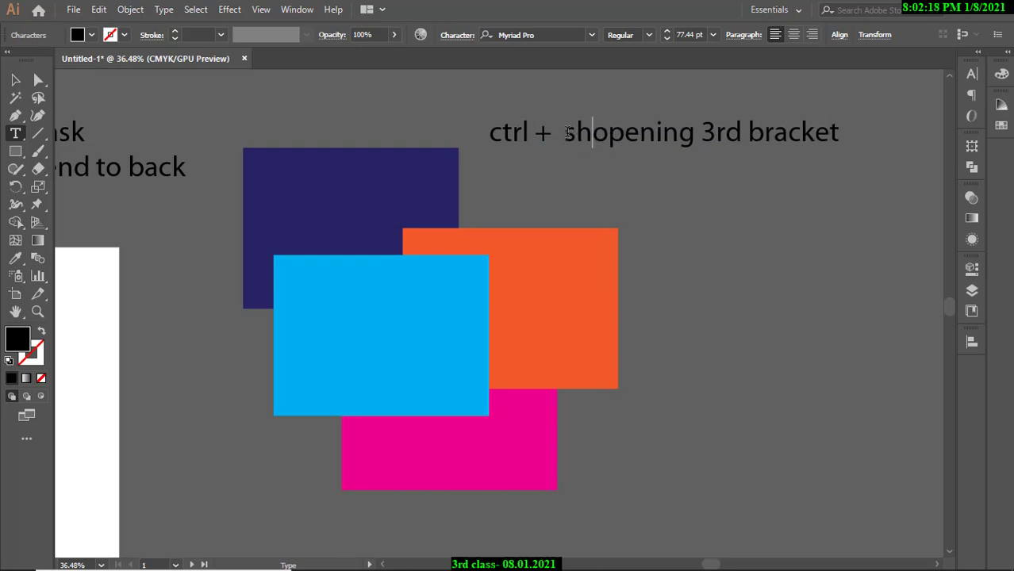
pyautogui.write('+')
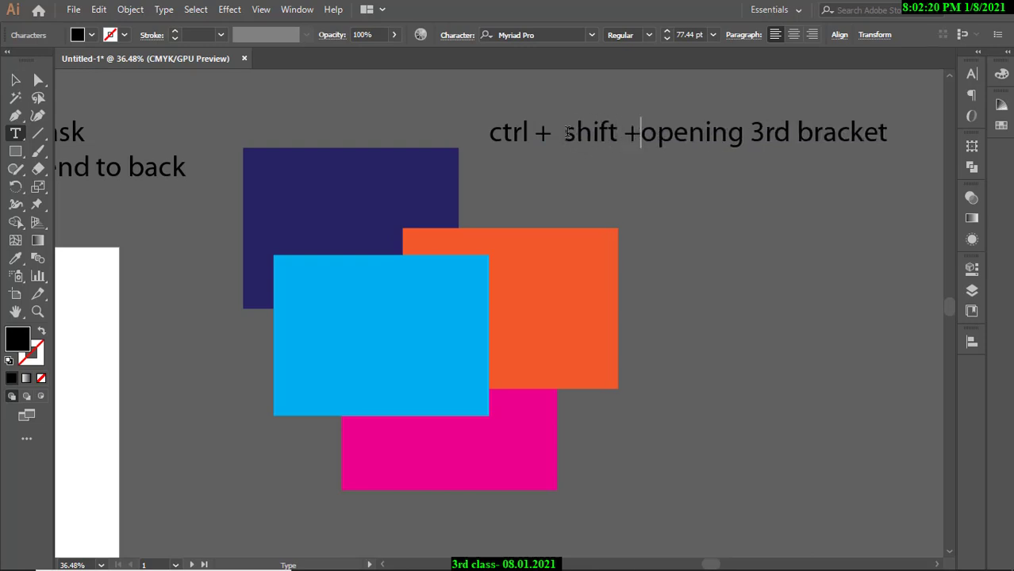
pyautogui.press('Right')
pyautogui.press('Right')
pyautogui.press('Right')
pyautogui.press('Right')
pyautogui.press('Right')
pyautogui.press('Right')
pyautogui.press('Right')
pyautogui.press('Right')
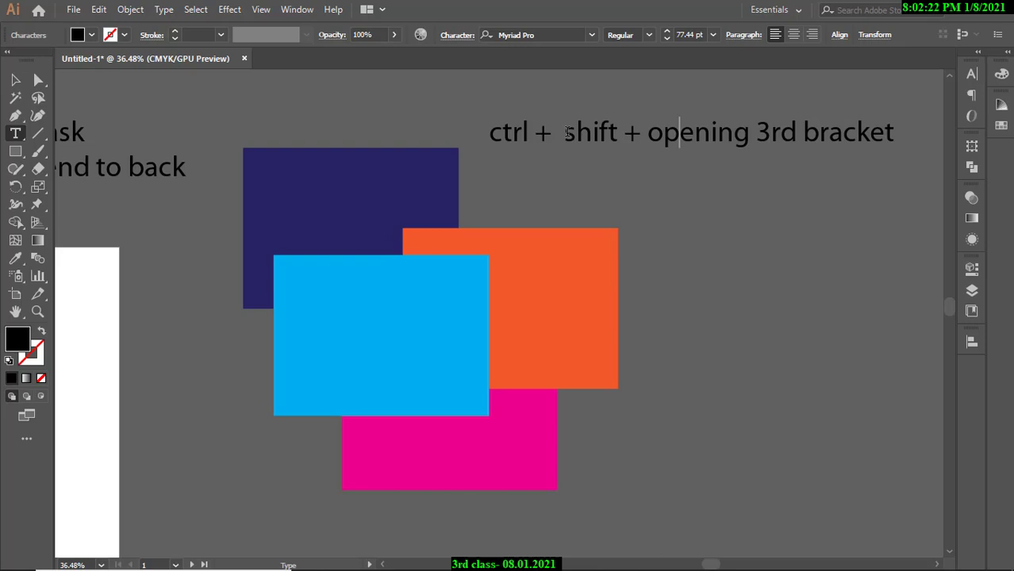
pyautogui.press('Left')
pyautogui.hotkey('shift', 'Left')
pyautogui.hotkey('shift', 'Left')
pyautogui.hotkey('shift', 'Left')
pyautogui.hotkey('shift', 'Left')
pyautogui.hotkey('shift', 'Left')
pyautogui.hotkey('shift', 'Left')
pyautogui.hotkey('shift', 'Left')
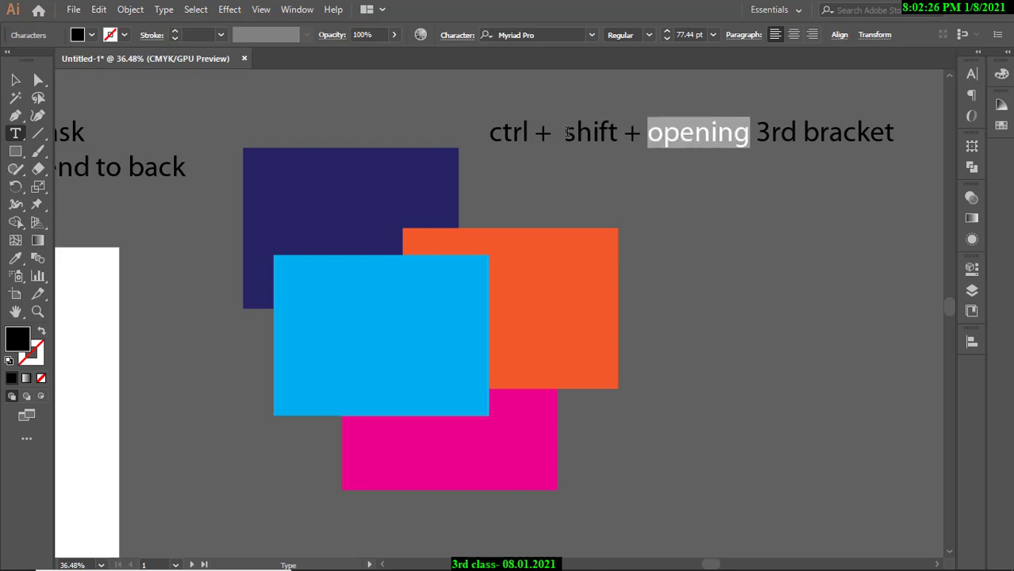
pyautogui.write('closing')
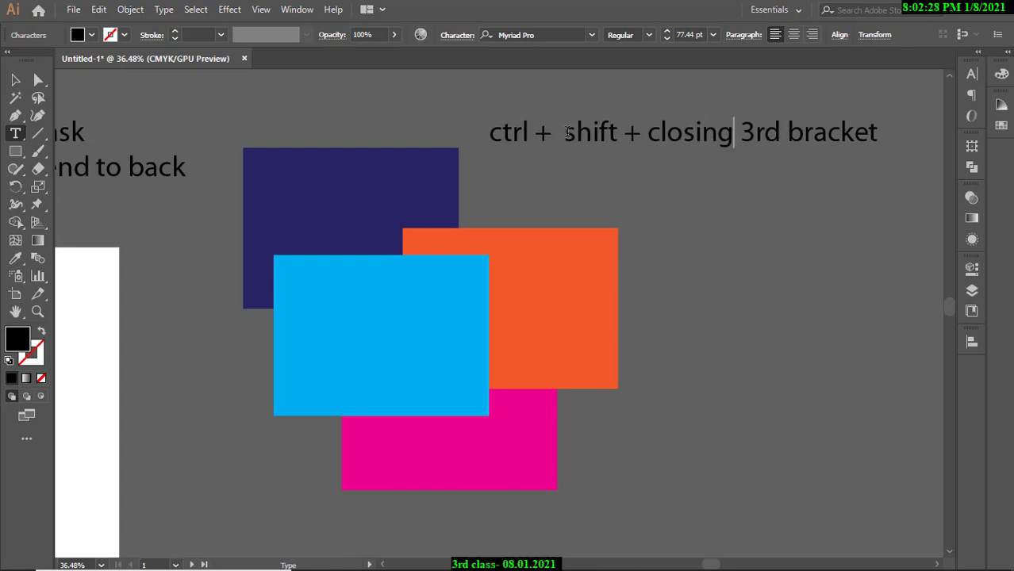
pyautogui.click(15, 80)
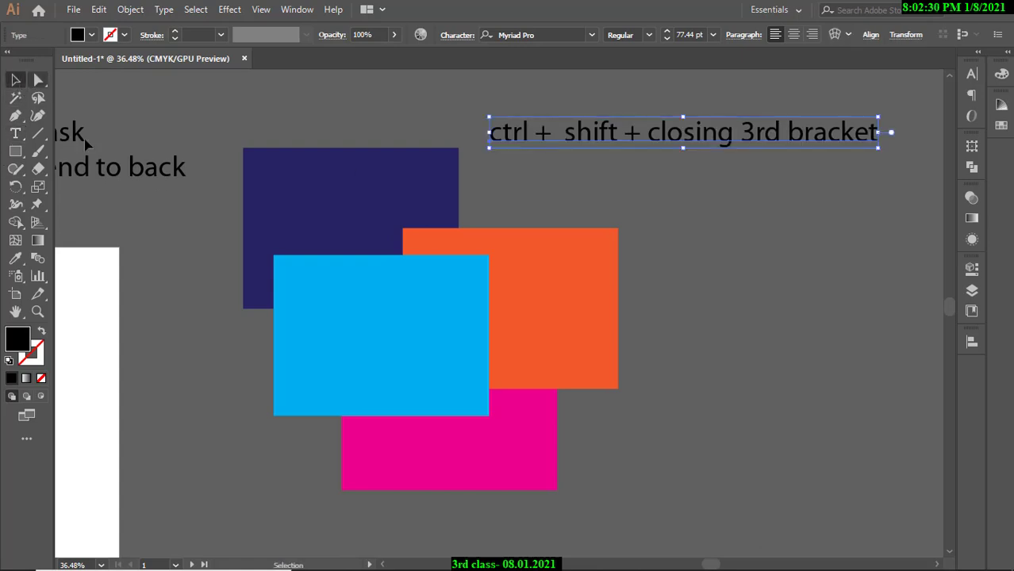
# Move the navy rectangle down and slightly left, then reselect it.
pyautogui.click(330, 184)
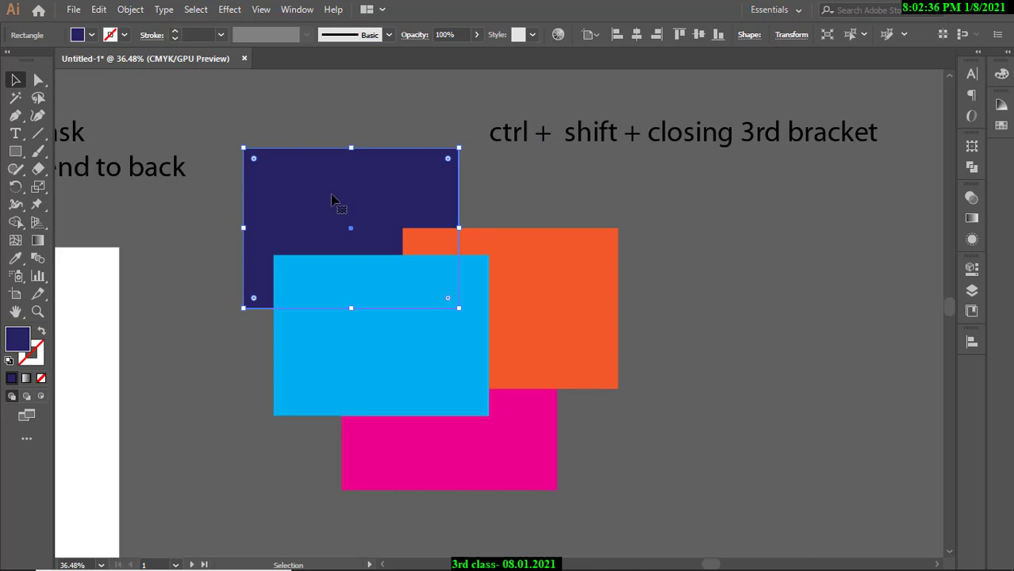
pyautogui.moveTo(387, 188); pyautogui.dragTo(369, 325)
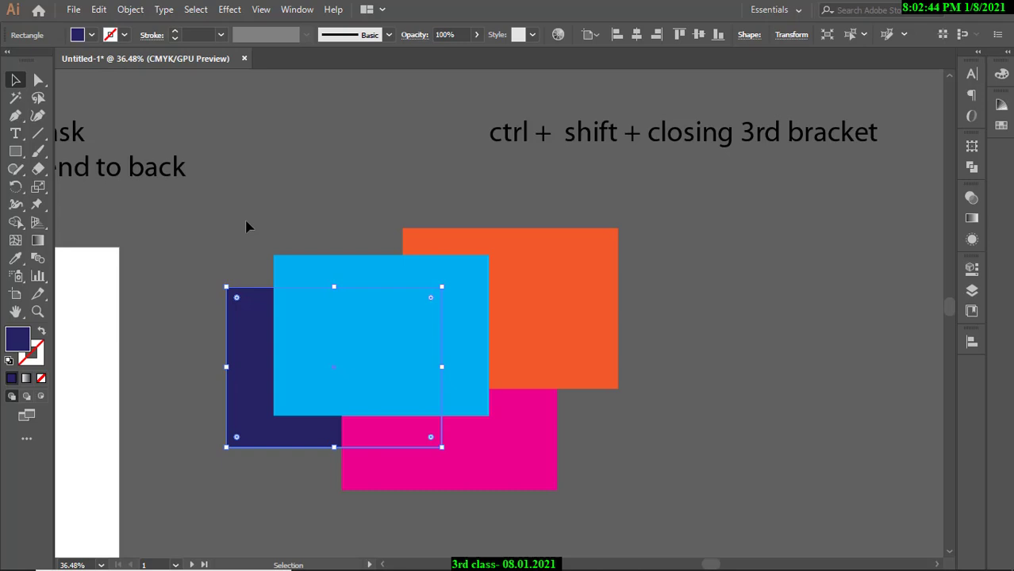
pyautogui.rightClick(236, 346)
pyautogui.moveTo(285, 269)
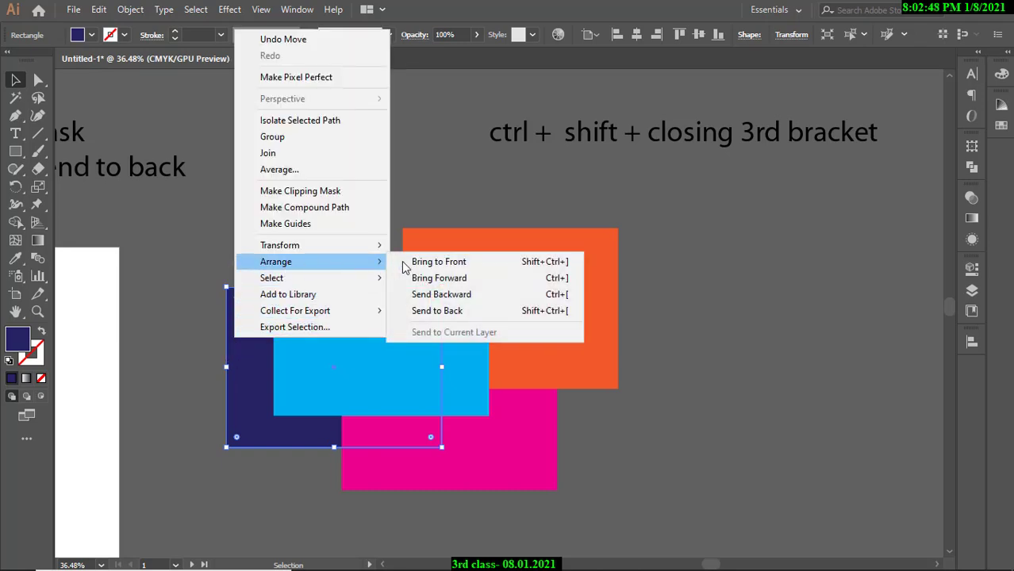
pyautogui.click(495, 193)
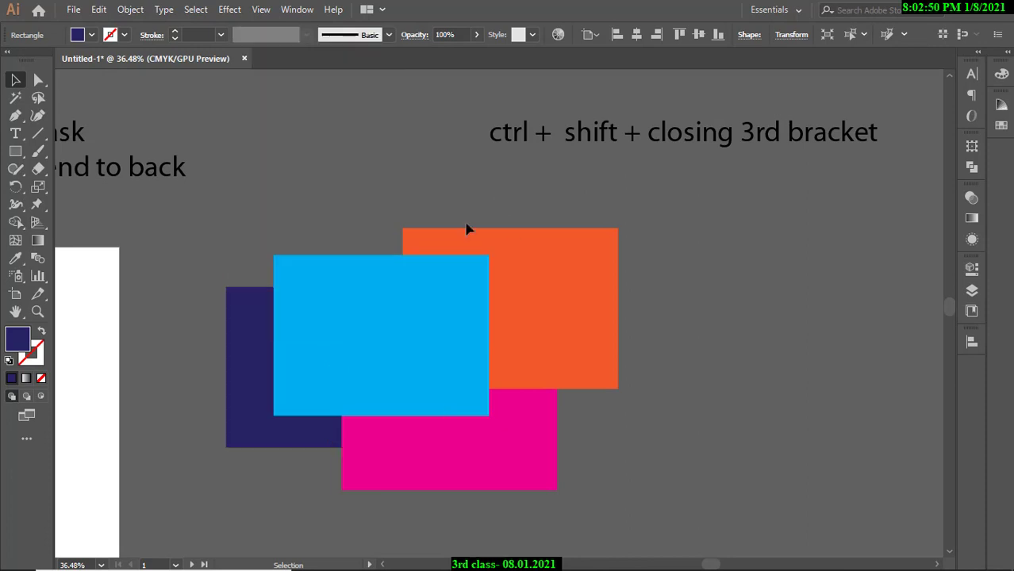
pyautogui.click(254, 317)
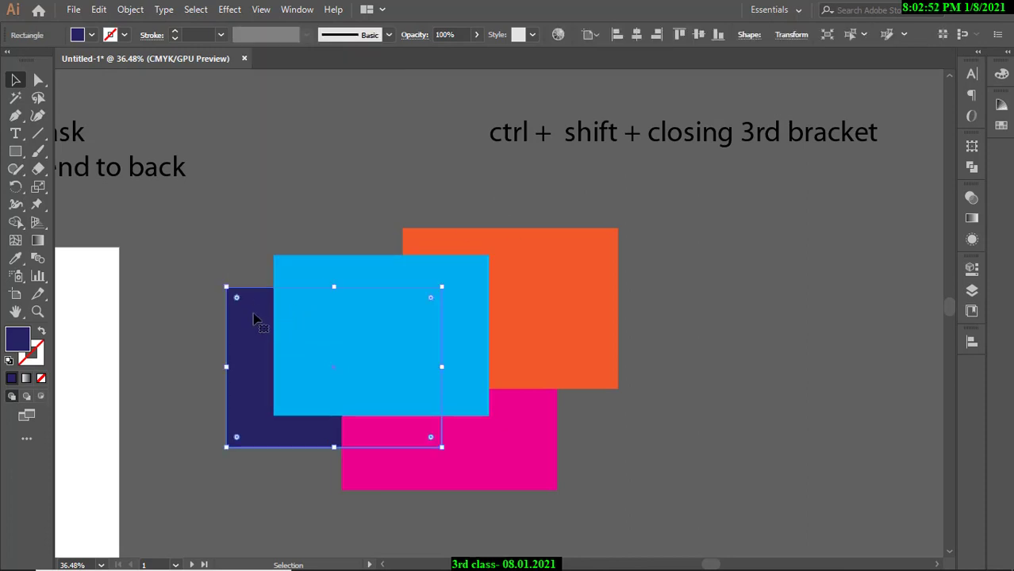
# Bring the navy rectangle to front with Ctrl+Shift+], then send it back with Ctrl+Shift+[.
pyautogui.press('ctrl')
pyautogui.press('shift')
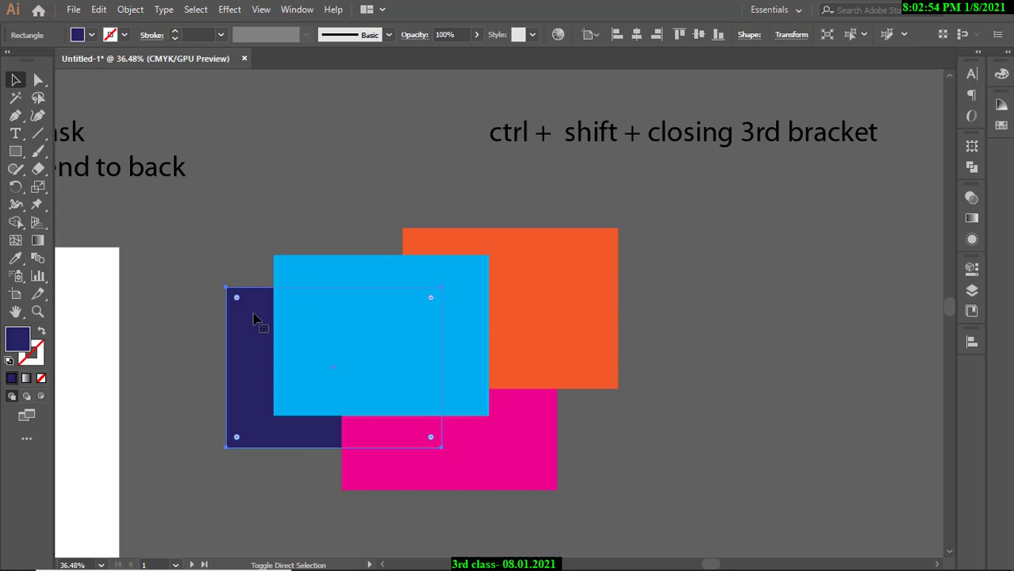
pyautogui.hotkey('ctrl', 'shift', ']')
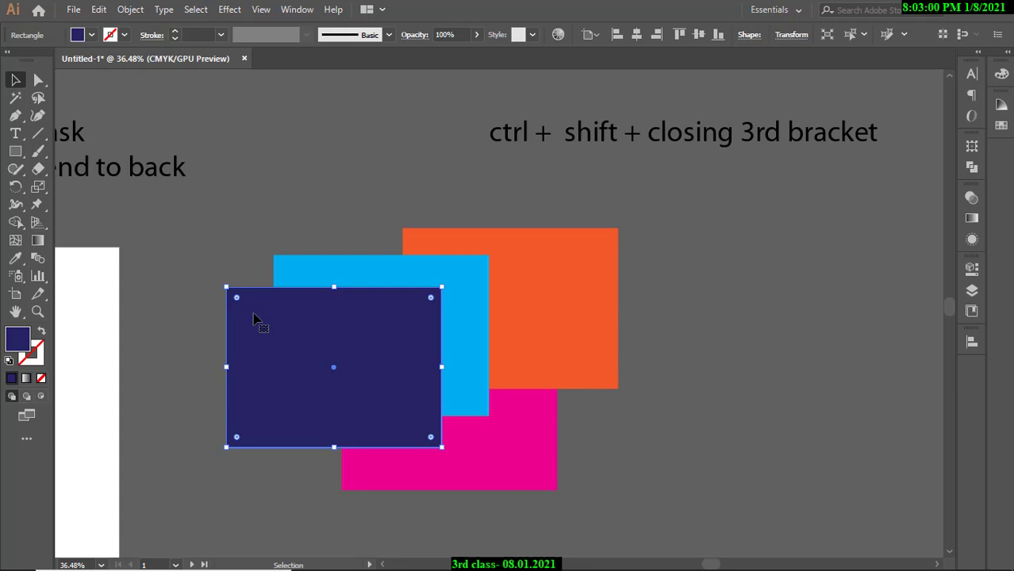
pyautogui.press('ctrl')
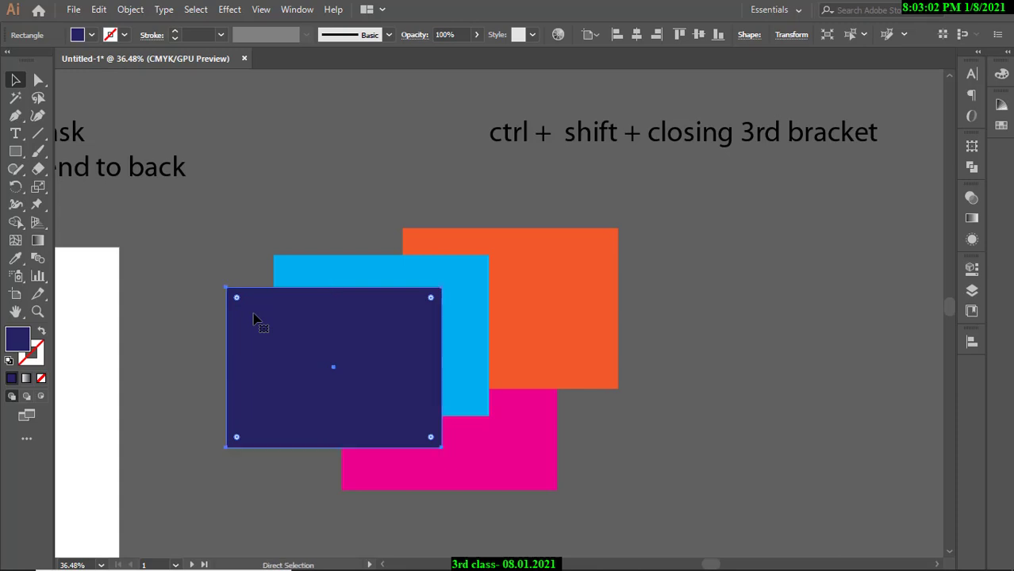
pyautogui.hotkey('ctrl', 'shift', '[')
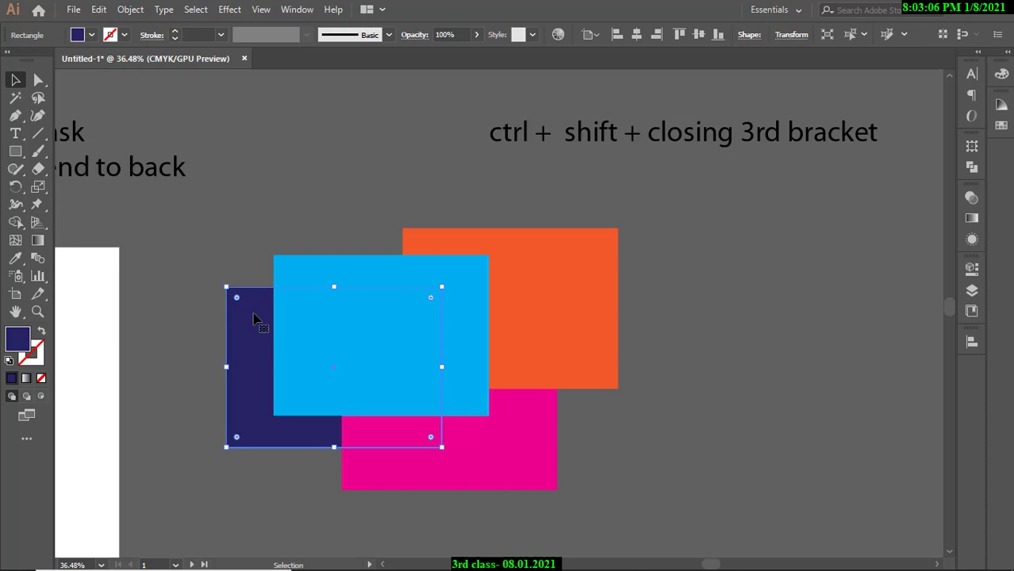
# Append a closing bracket ']' to the end of the shortcut note line.
pyautogui.click(746, 136)
pyautogui.doubleClick(876, 133)
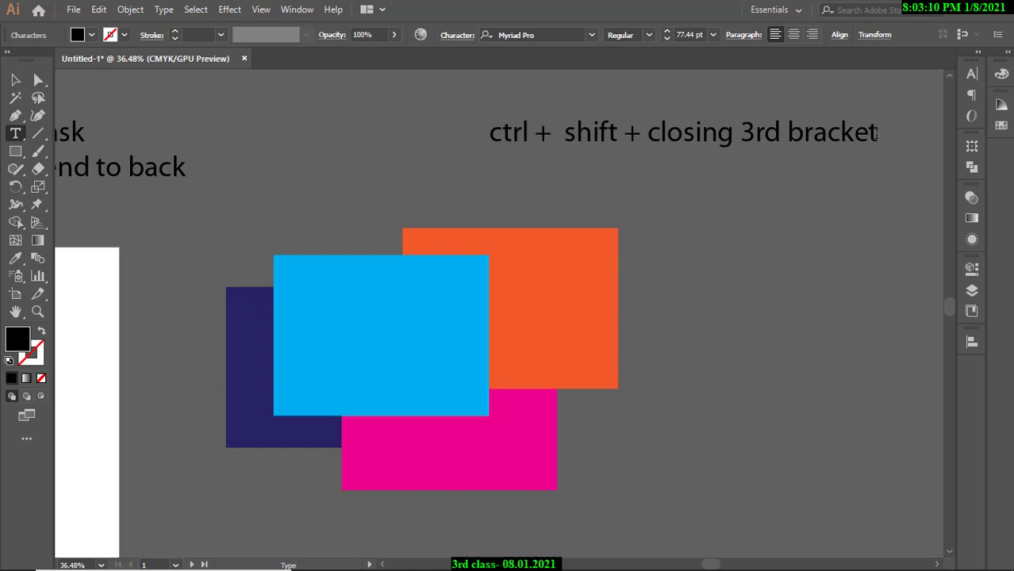
pyautogui.write(']')
pyautogui.hotkey('shift', 'Left')
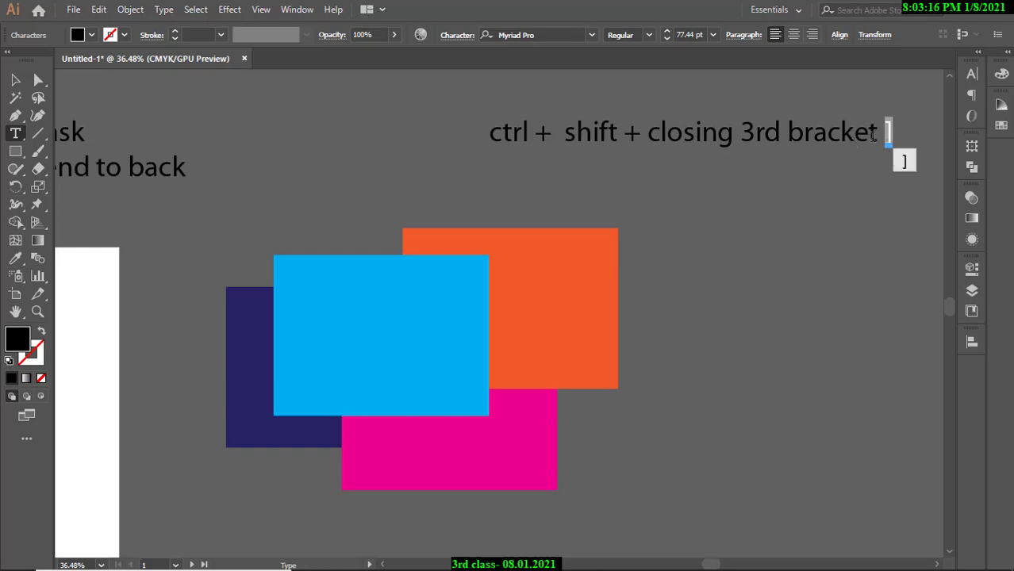
pyautogui.click(789, 132)
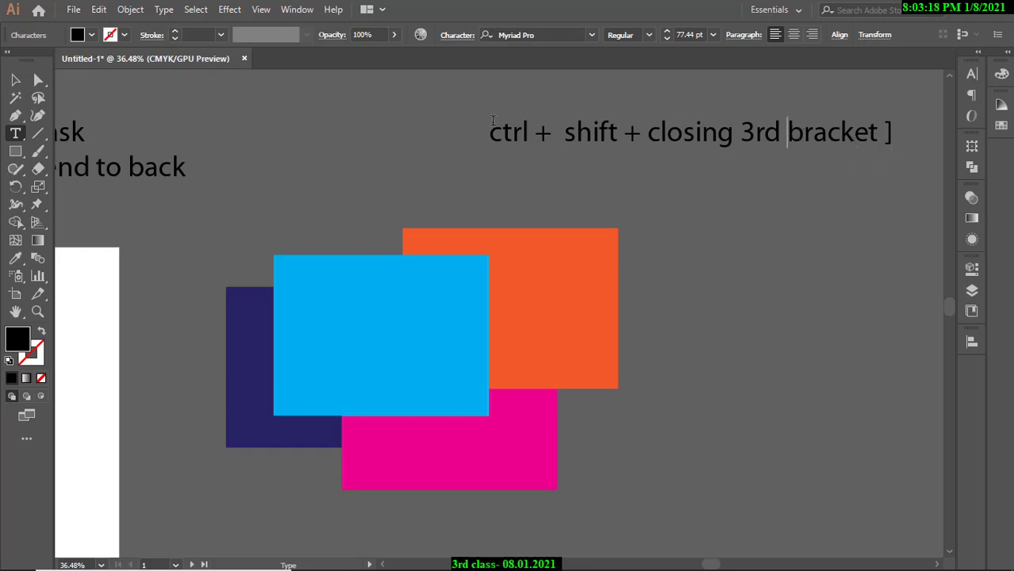
pyautogui.press('Escape')
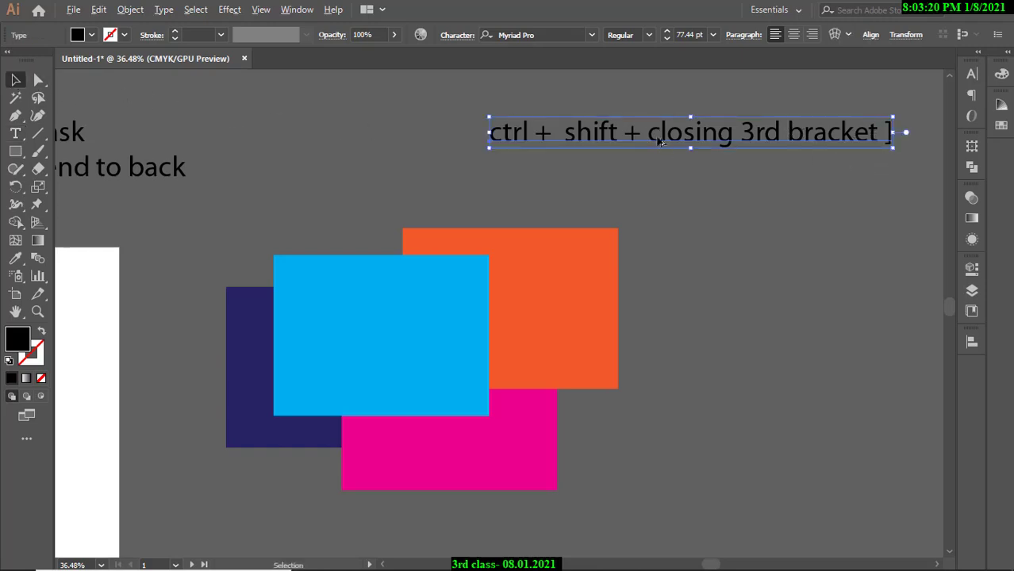
# Duplicate the line below and change 'closing' to 'opening' for the ctrl + shift + opening variant.
pyautogui.moveTo(658, 141); pyautogui.dragTo(655, 177)
pyautogui.press('t')
pyautogui.click(731, 176)
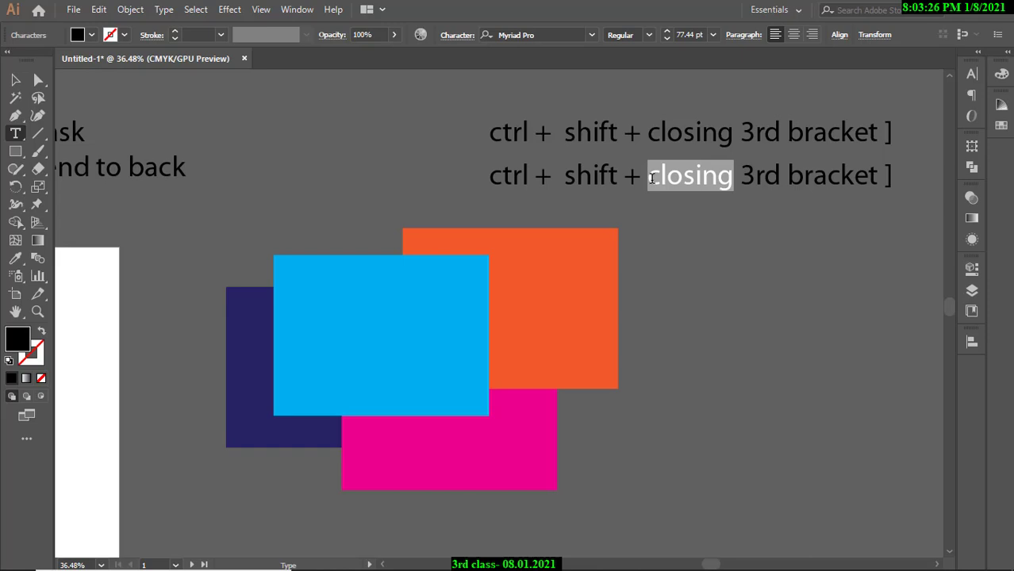
pyautogui.write('oen')
pyautogui.press('BackSpace')
pyautogui.press('BackSpace')
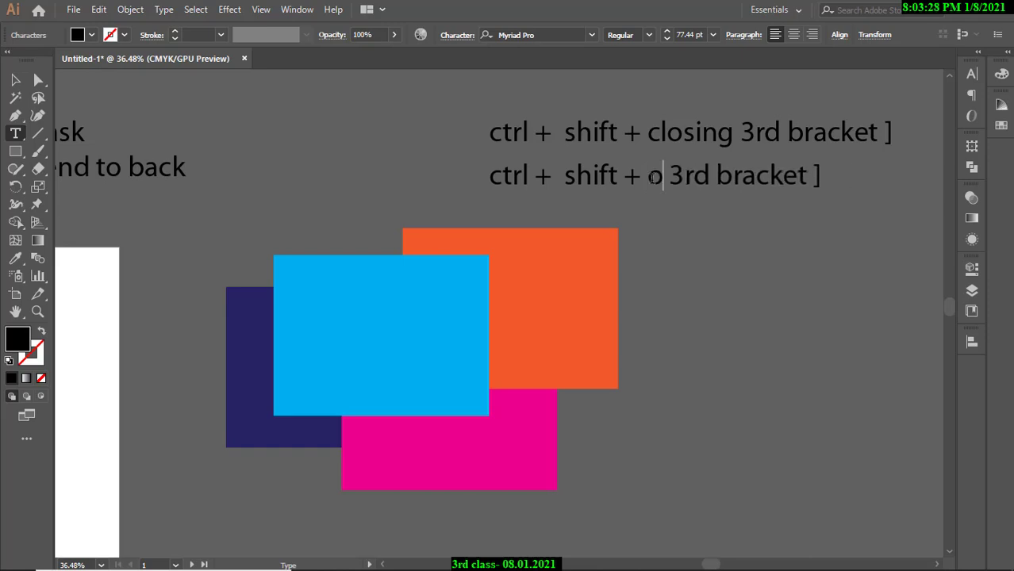
pyautogui.write('pening')
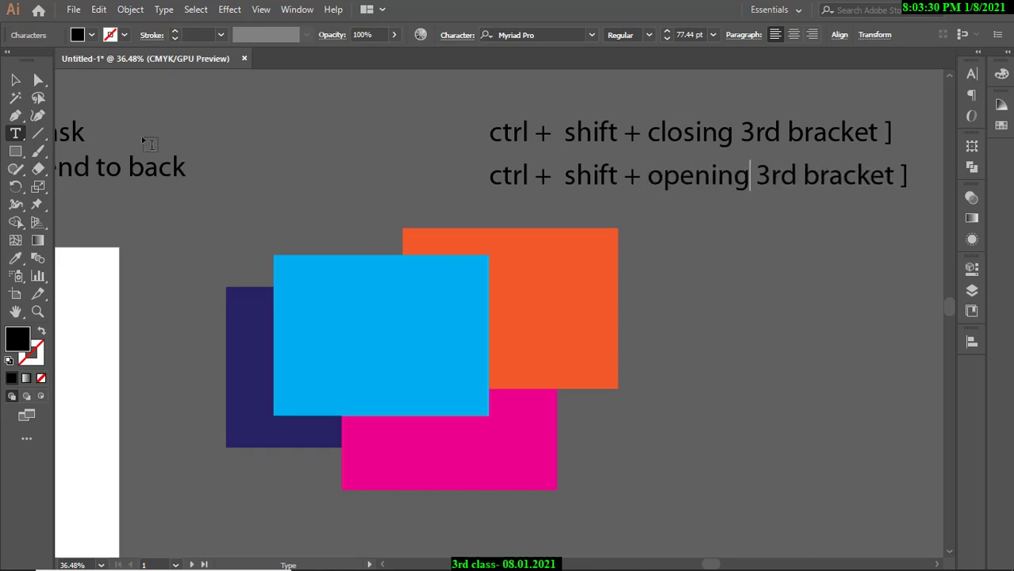
pyautogui.press('Escape')
# Place a copied line on top and delete 'shift +' so it reads 'ctrl + closing 3rd bracket ]'.
pyautogui.scroll(2, 797, 269)
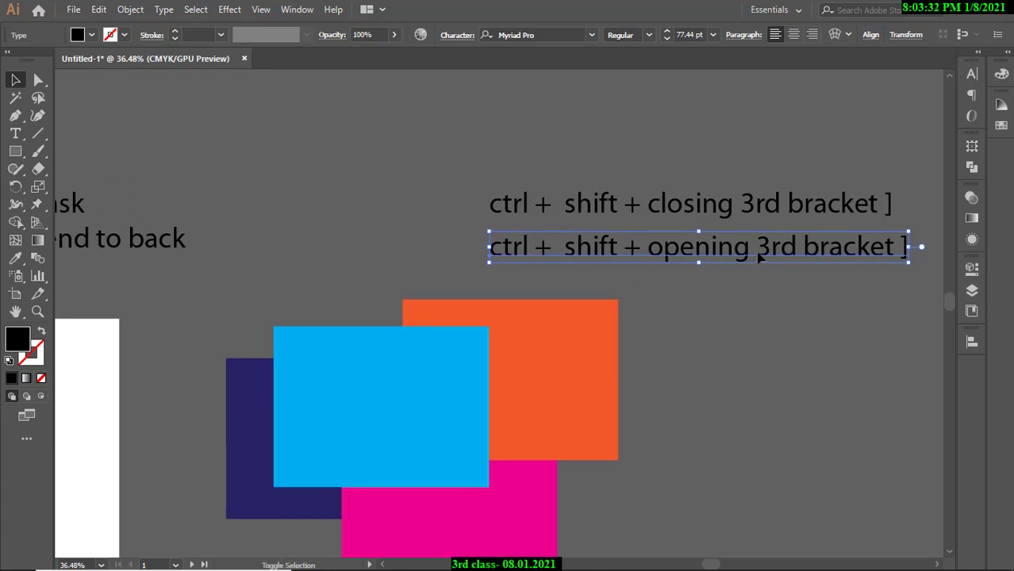
pyautogui.click(759, 258)
pyautogui.click(754, 208)
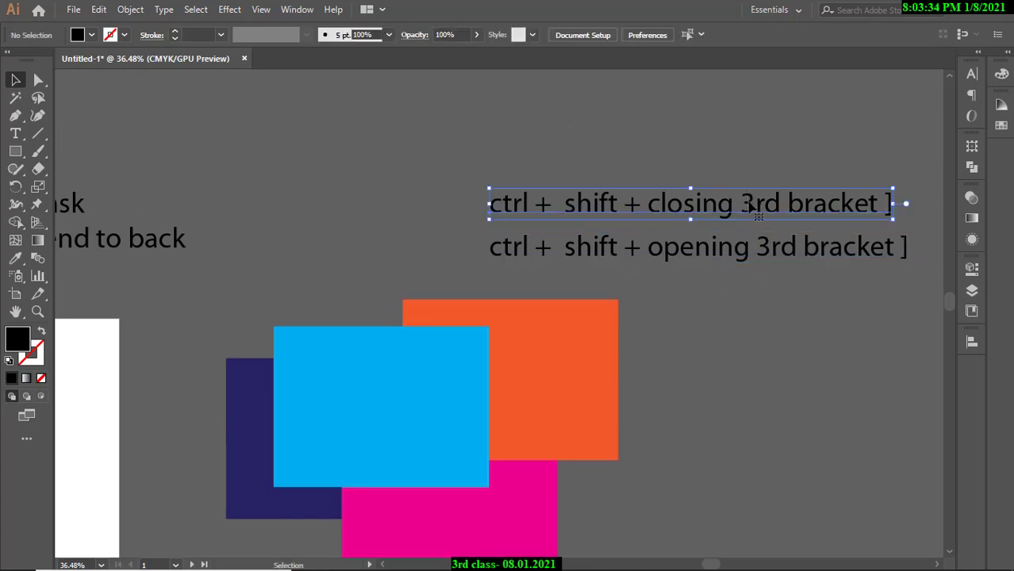
pyautogui.moveTo(750, 204); pyautogui.dragTo(754, 181)
pyautogui.press('t')
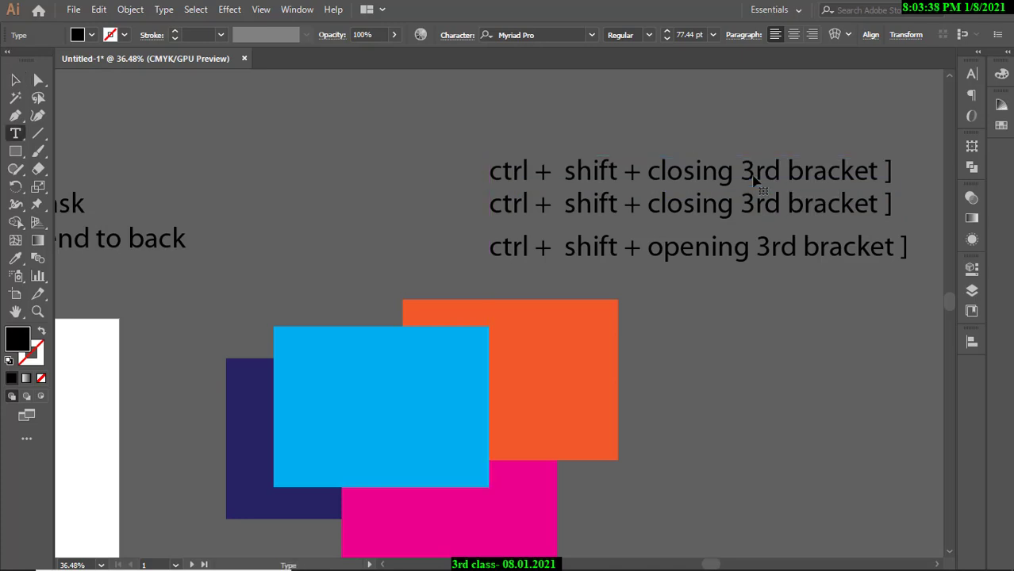
pyautogui.click(641, 175)
pyautogui.moveTo(645, 172); pyautogui.dragTo(560, 171)
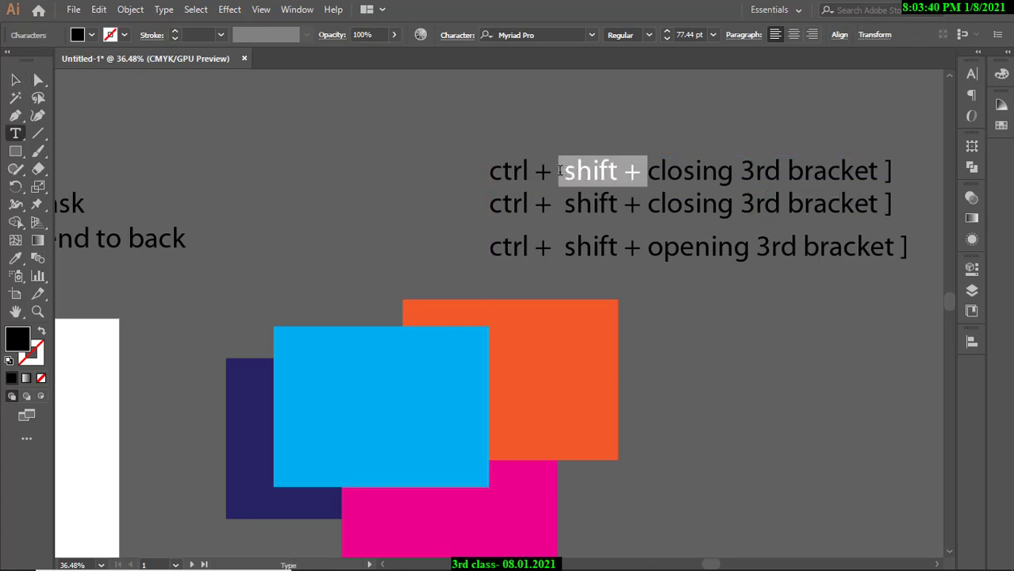
pyautogui.press('BackSpace')
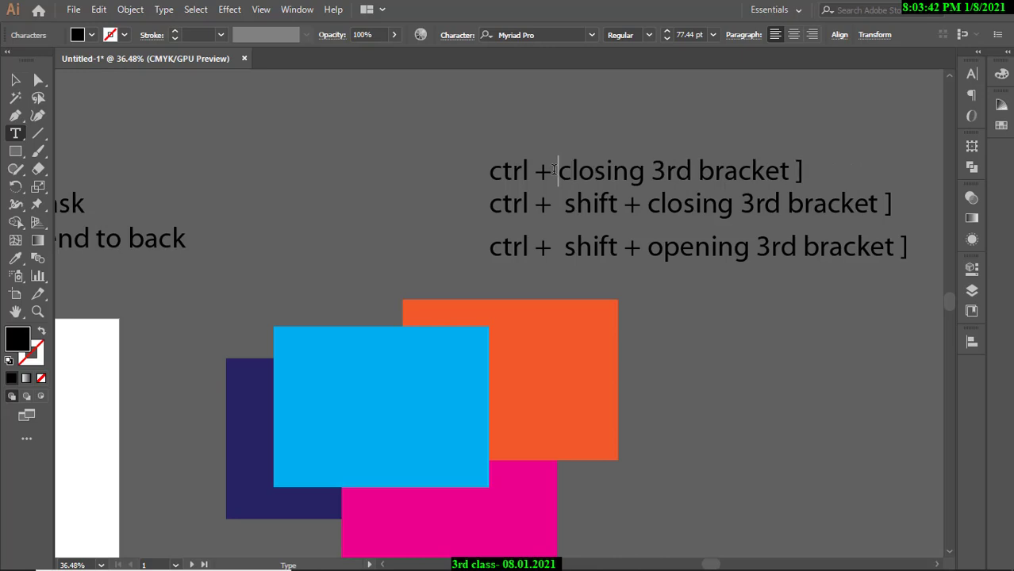
pyautogui.click(15, 80)
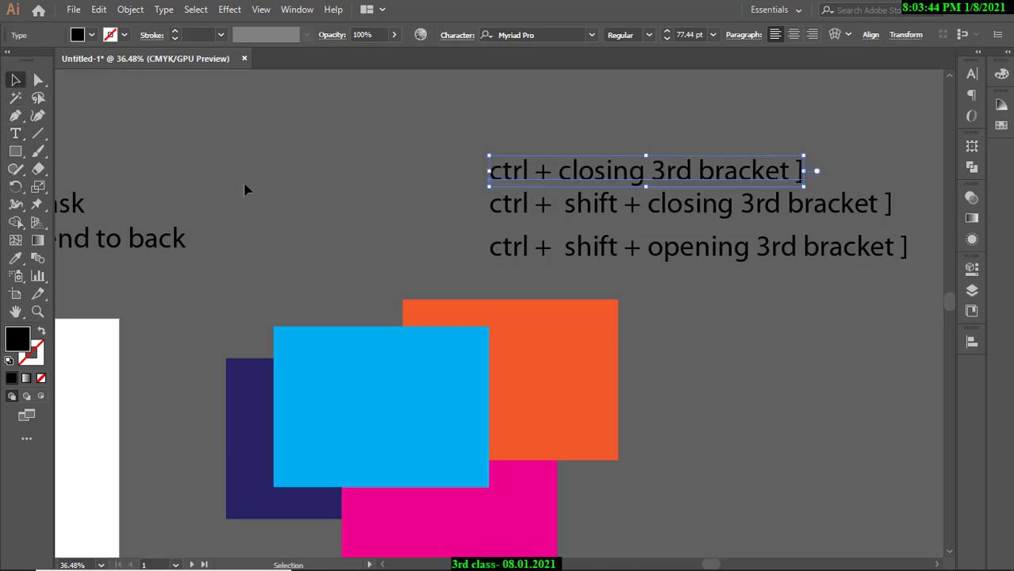
# Reframe the view on the practice rectangles and select the navy one.
pyautogui.click(247, 189)
pyautogui.moveTo(585, 213); pyautogui.dragTo(469, 208)
pyautogui.moveTo(571, 224); pyautogui.dragTo(656, 226)
pyautogui.click(273, 363)
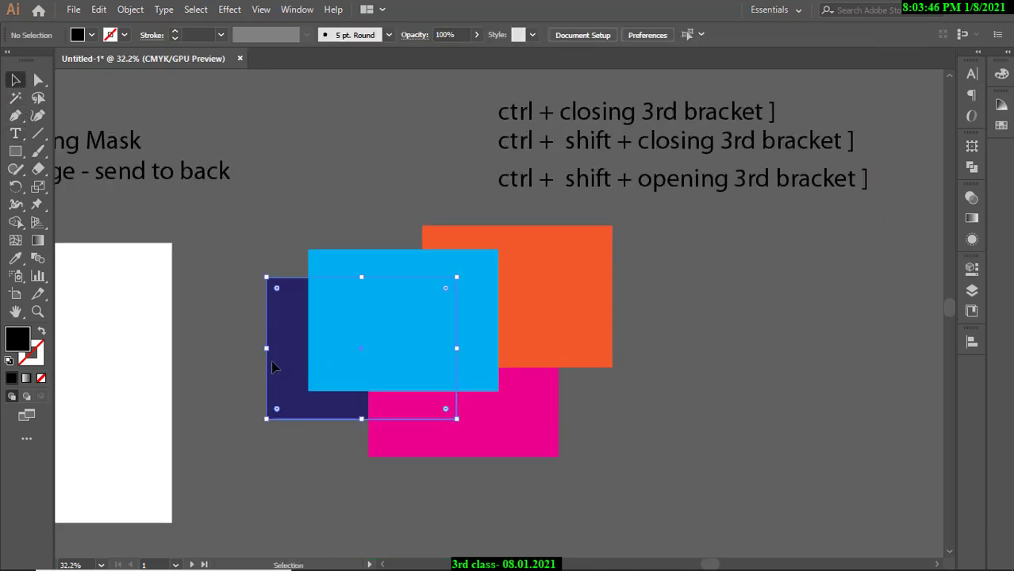
# Step the navy rectangle forward with Ctrl+] and back with Ctrl+[, then select all four rectangles.
pyautogui.press('ctrl')
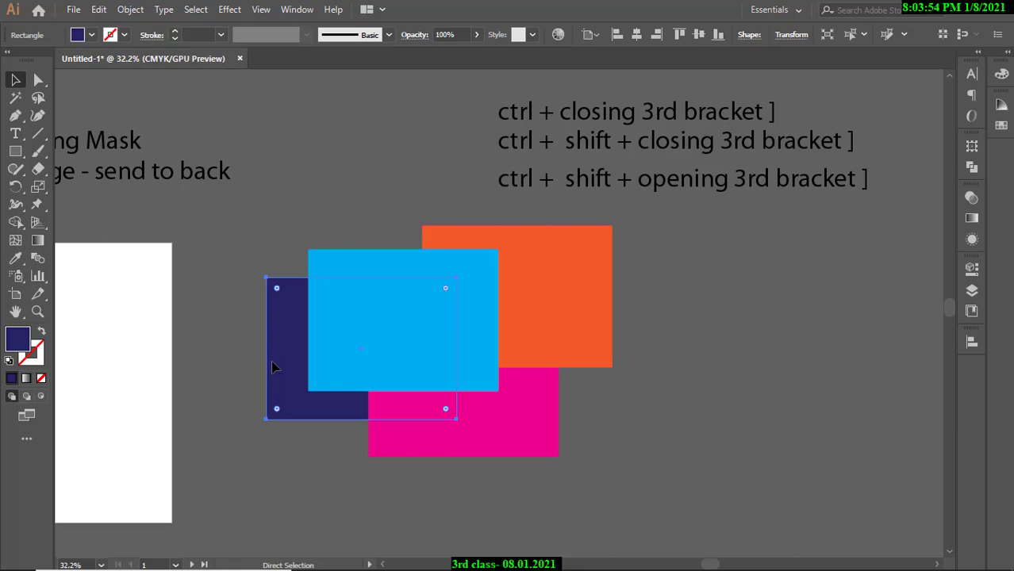
pyautogui.hotkey('ctrl', ']')
pyautogui.hotkey('ctrl', ']')
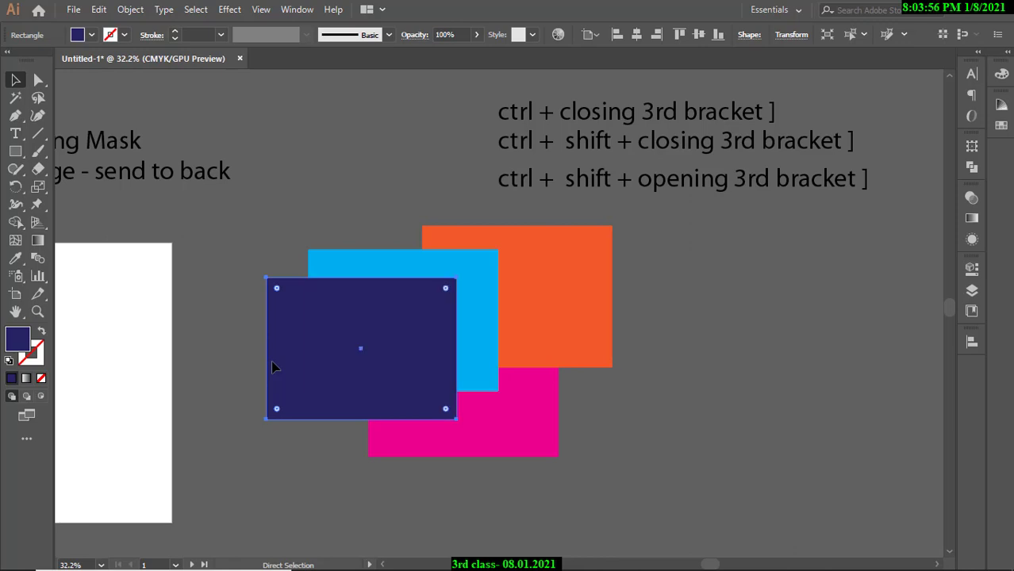
pyautogui.hotkey('ctrl', '[')
pyautogui.hotkey('ctrl', '[')
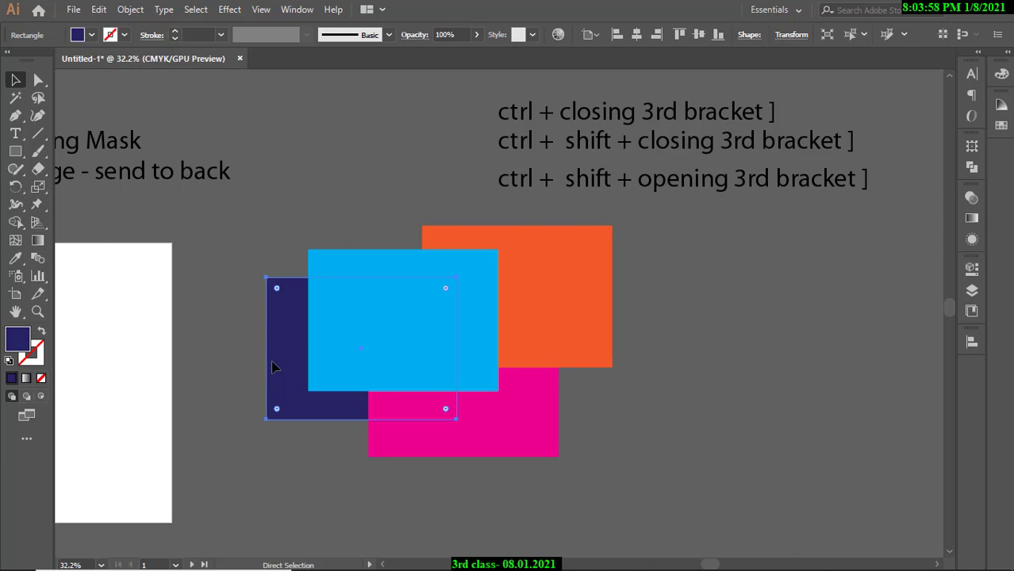
pyautogui.press('v')
pyautogui.click(755, 403)
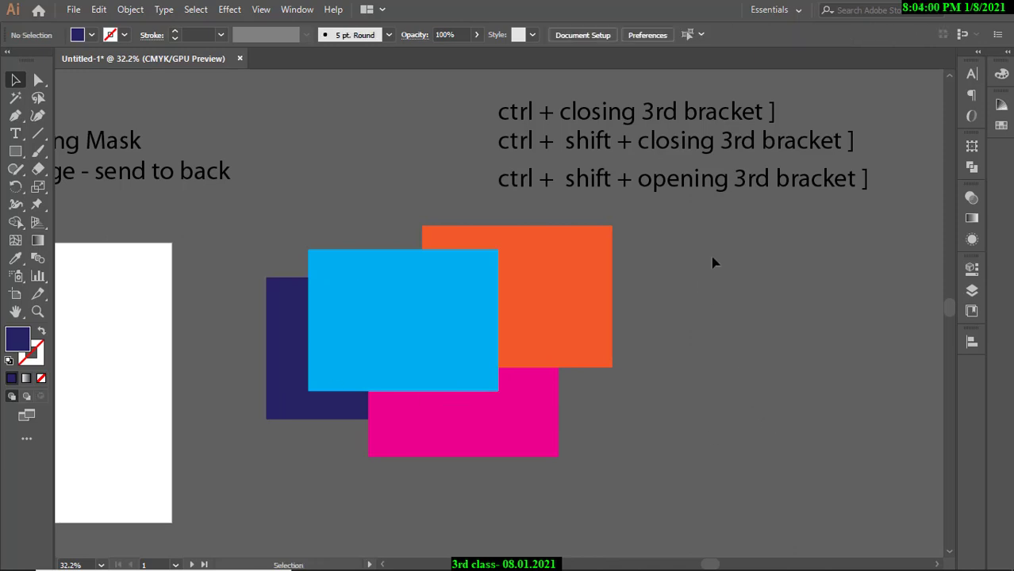
pyautogui.moveTo(713, 259); pyautogui.dragTo(288, 442)
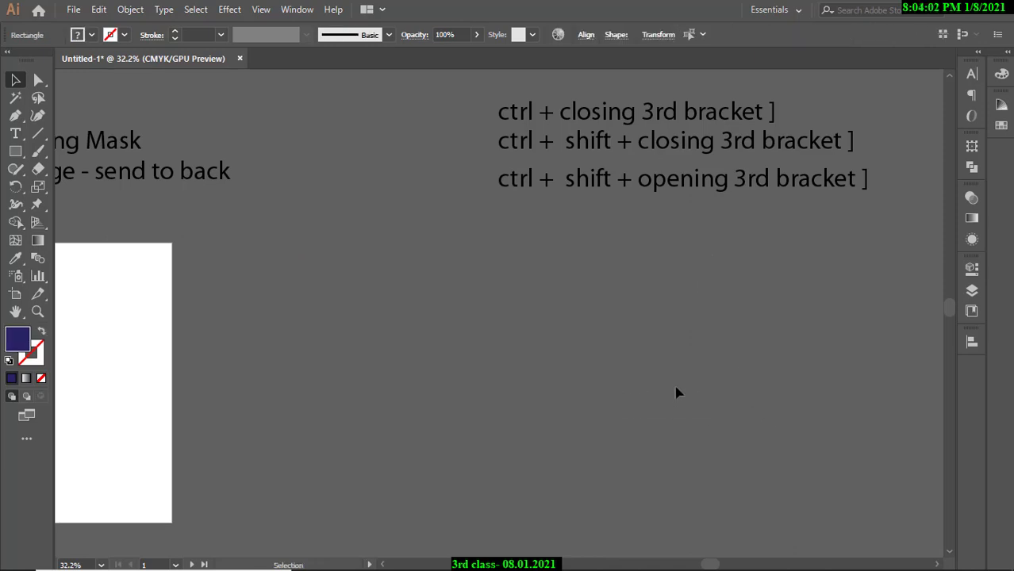
# Delete the four practice rectangles and the shortcut text block.
pyautogui.press('Delete')
pyautogui.click(562, 113)
pyautogui.press('Delete')
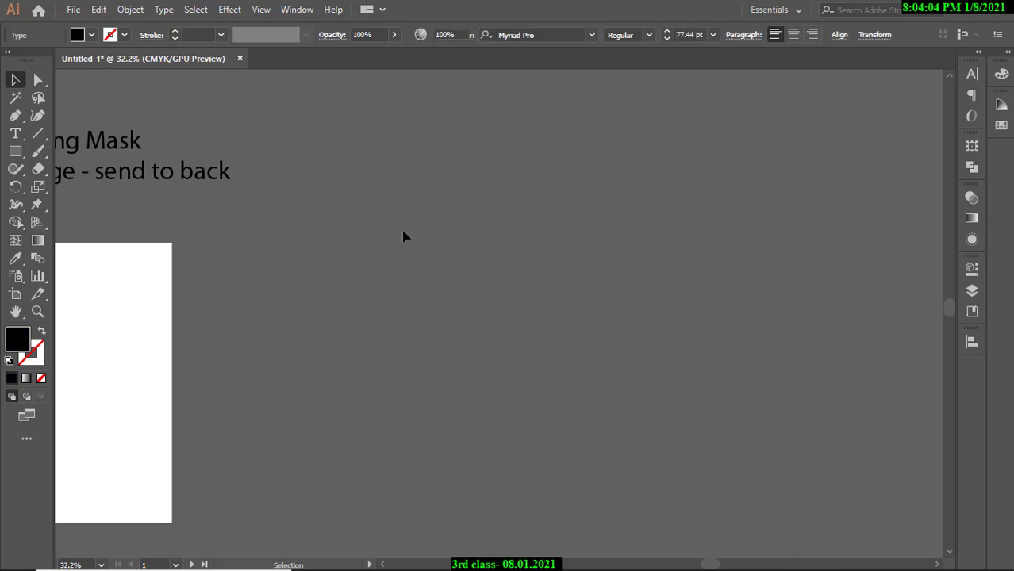
# Zoom and pan to center the reference résumé and forest-header artboards.
pyautogui.moveTo(460, 305)
pyautogui.mouseDown()
pyautogui.moveTo(301, 319)
pyautogui.moveTo(444, 306)
pyautogui.mouseUp()
pyautogui.moveTo(428, 313); pyautogui.dragTo(553, 319)
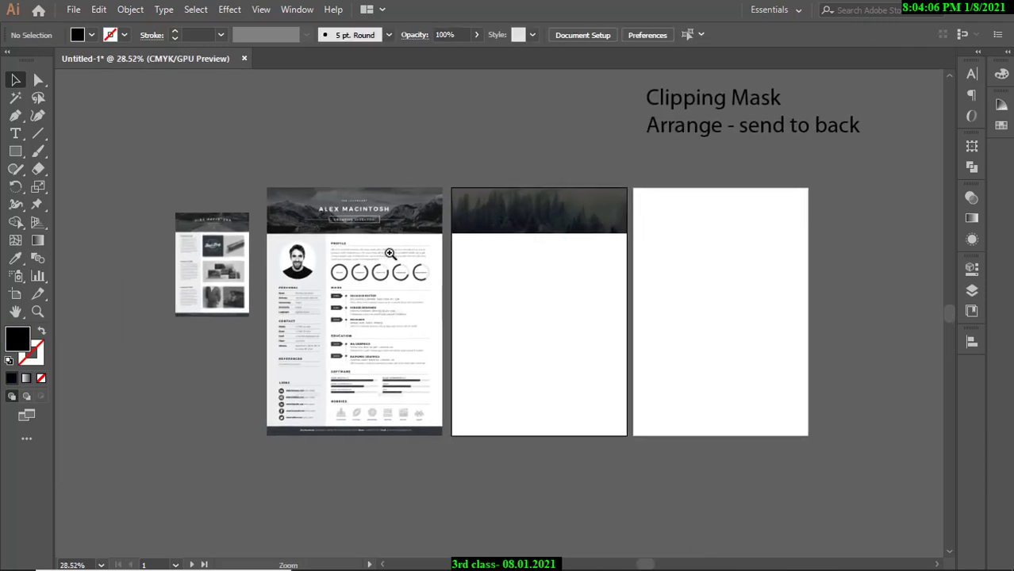
pyautogui.moveTo(394, 258); pyautogui.dragTo(412, 242)
pyautogui.moveTo(521, 258); pyautogui.dragTo(488, 258)
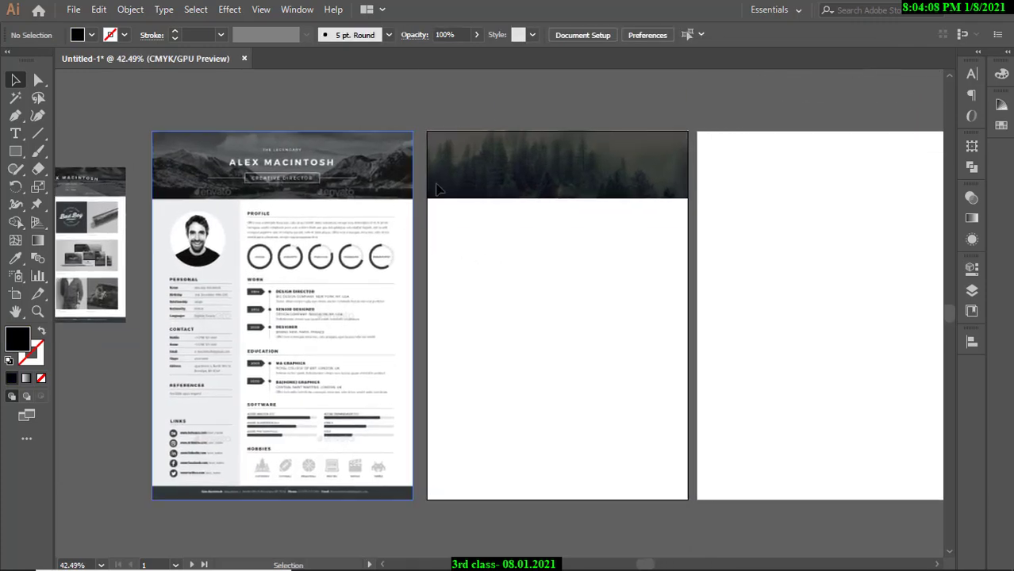
pyautogui.click(500, 267)
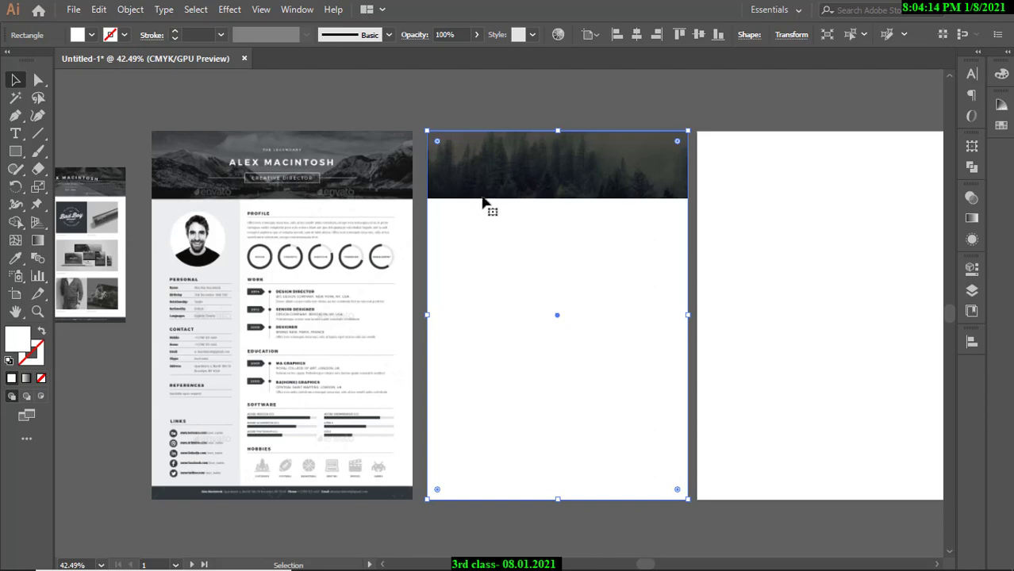
pyautogui.click(492, 110)
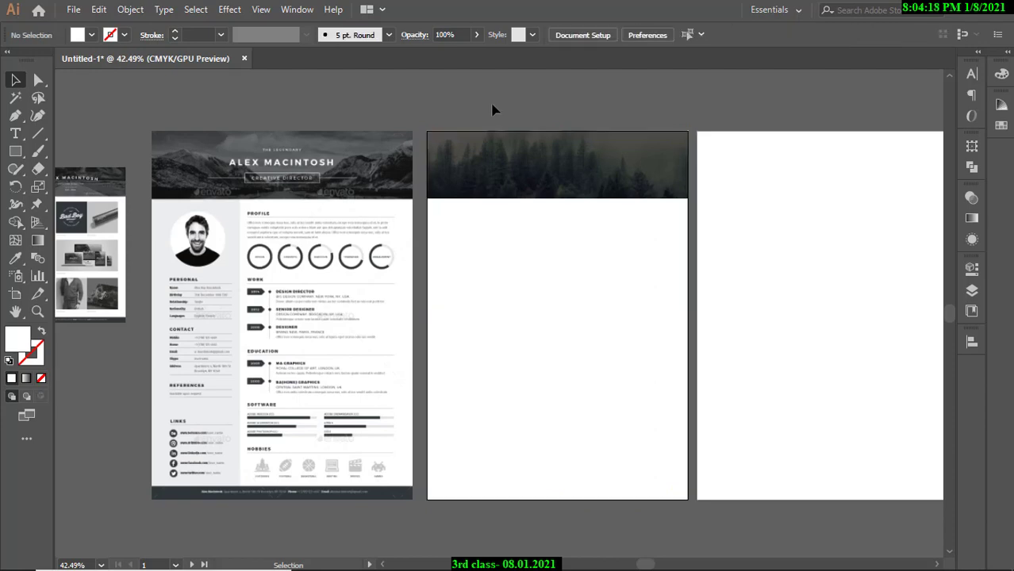
pyautogui.scroll(-1, 492, 109)
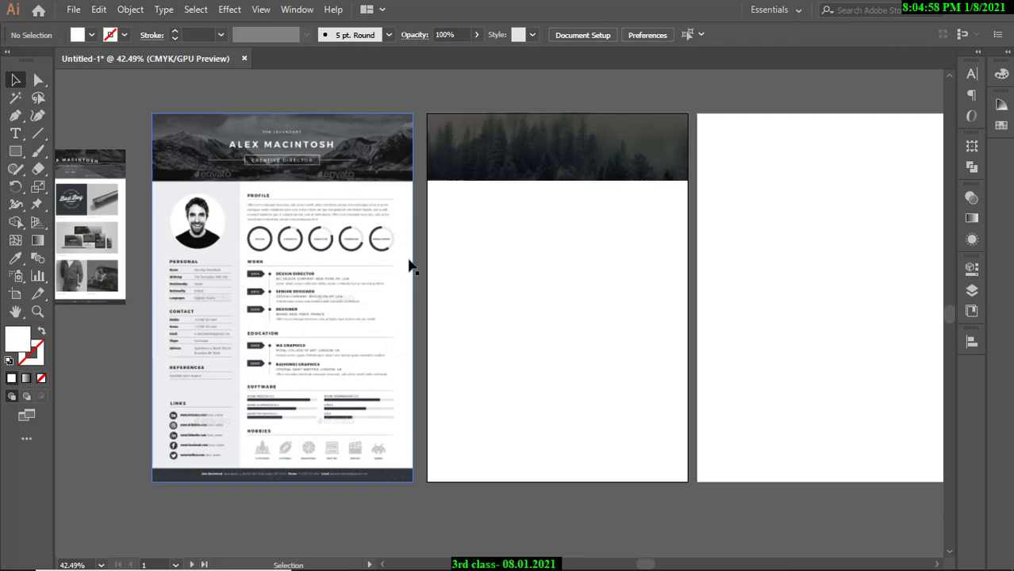
pyautogui.click(476, 272)
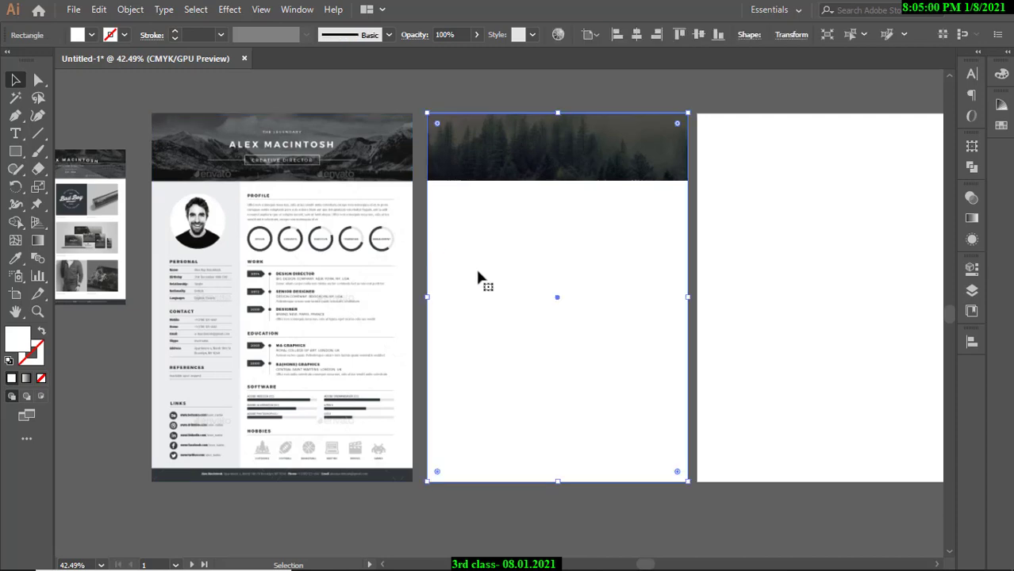
pyautogui.click(406, 163)
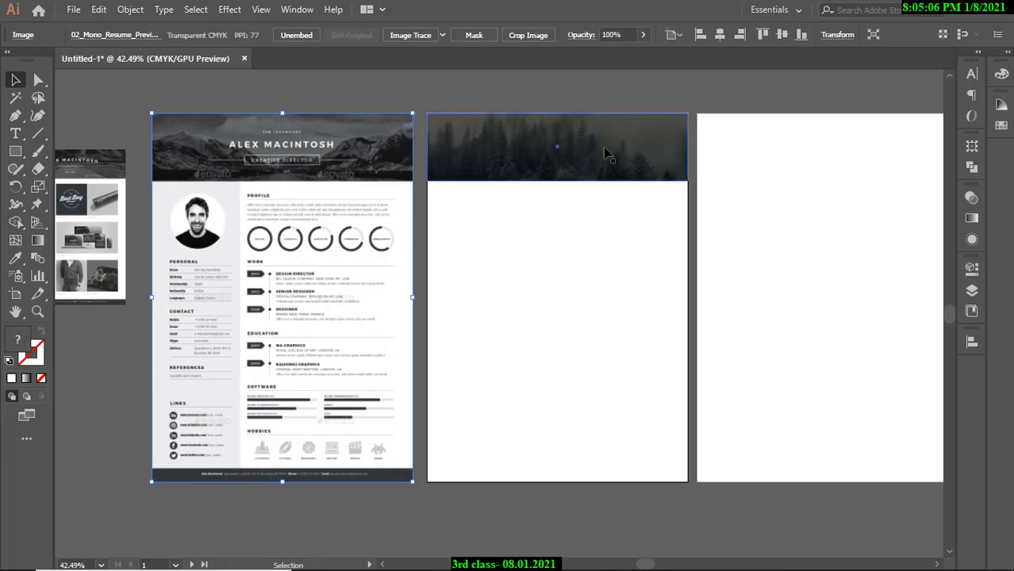
pyautogui.click(475, 95)
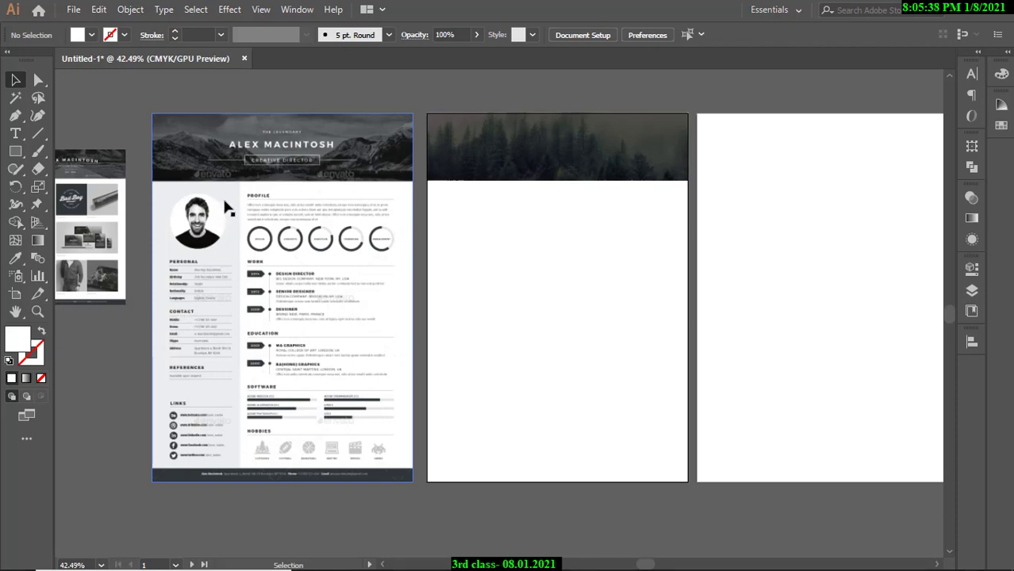
# Draw a tall rectangle down the page's left side and fill it with the reference sidebar's light grey.
pyautogui.click(15, 150)
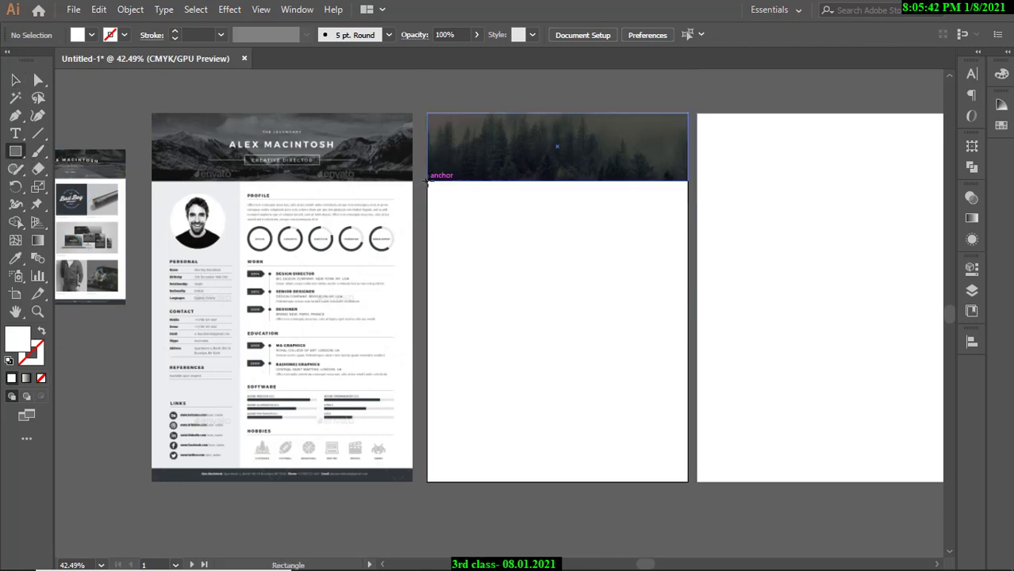
pyautogui.moveTo(427, 180); pyautogui.dragTo(533, 481)
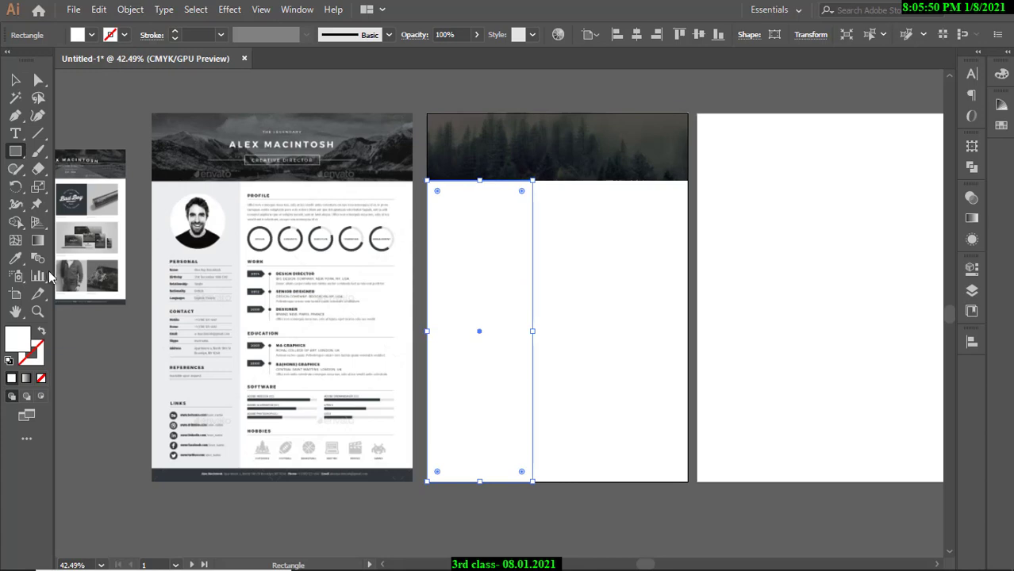
pyautogui.click(17, 261)
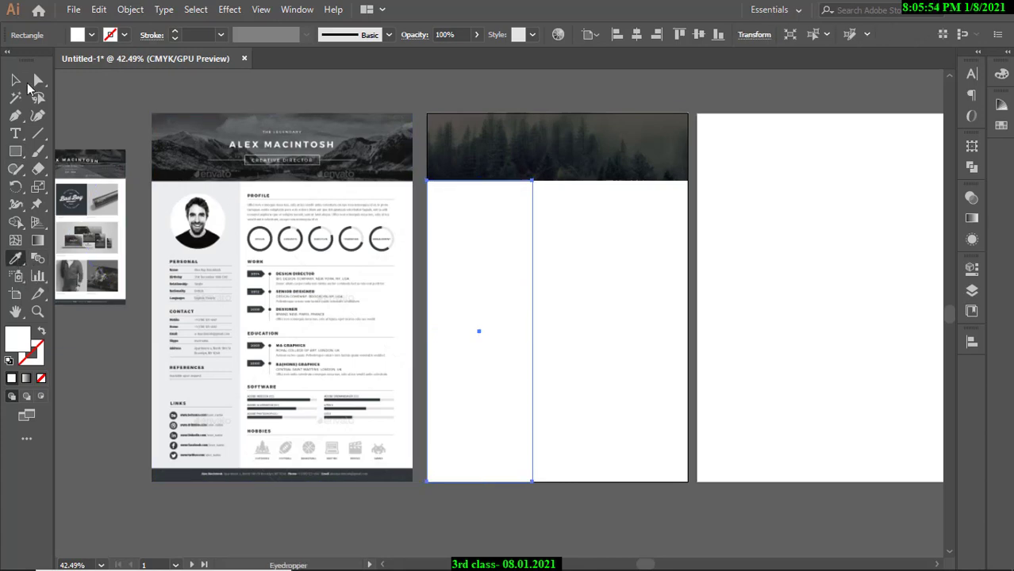
pyautogui.click(19, 80)
pyautogui.click(112, 108)
pyautogui.click(481, 283)
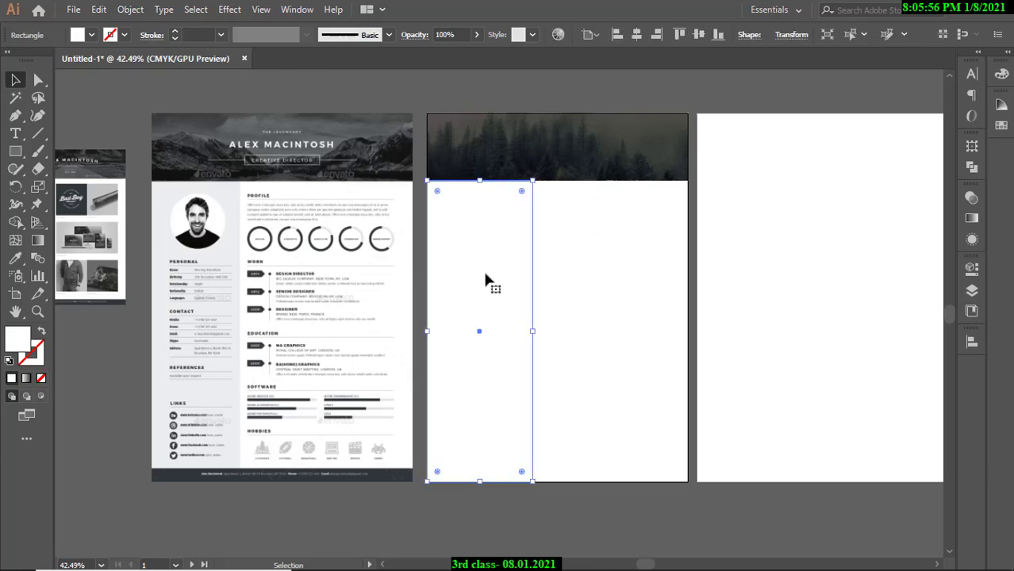
pyautogui.click(17, 259)
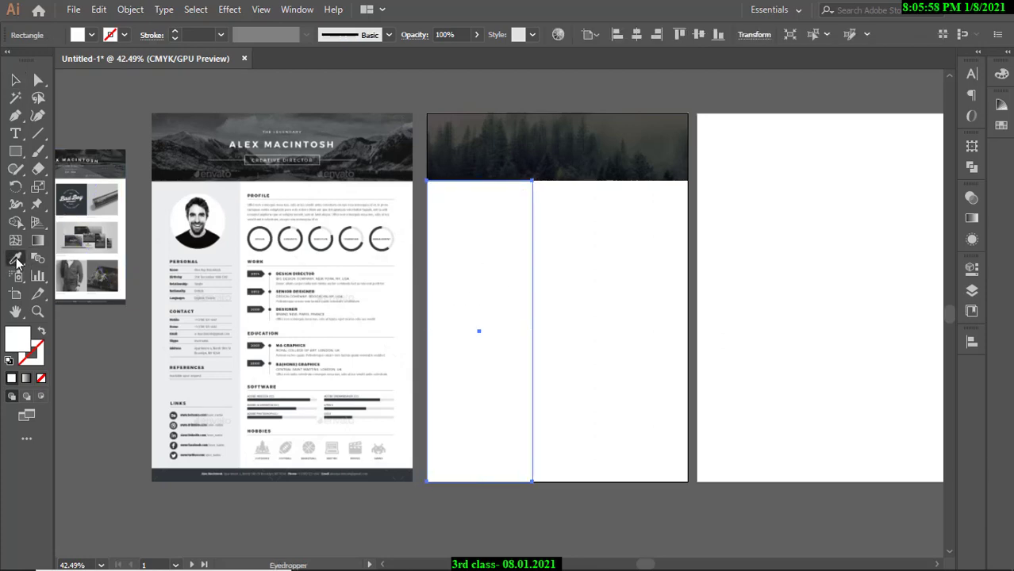
pyautogui.click(166, 226)
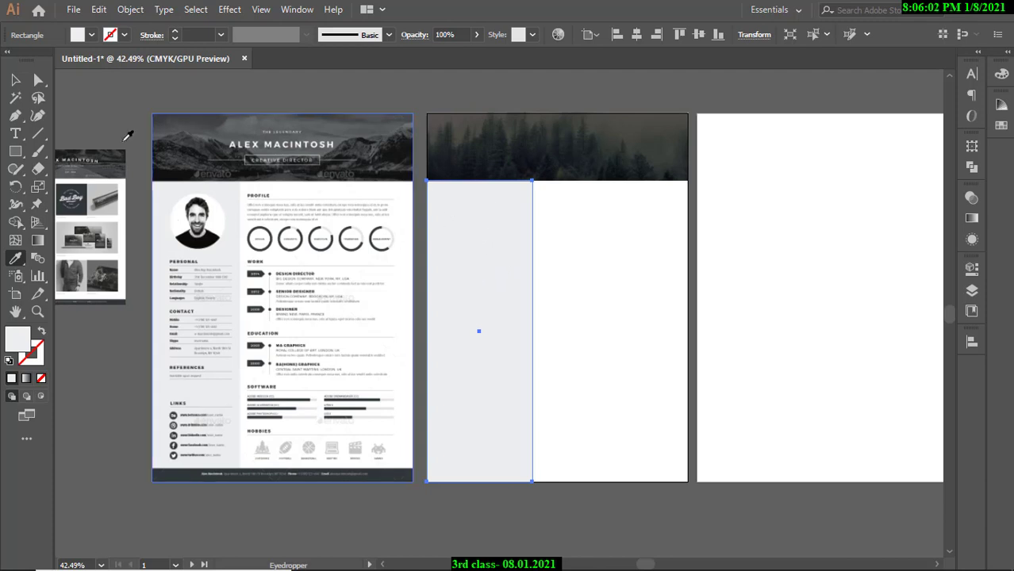
pyautogui.click(17, 80)
# Extend the grey sidebar's top edge up beneath the forest header, to 84.8 × 245.37 mm.
pyautogui.click(745, 343)
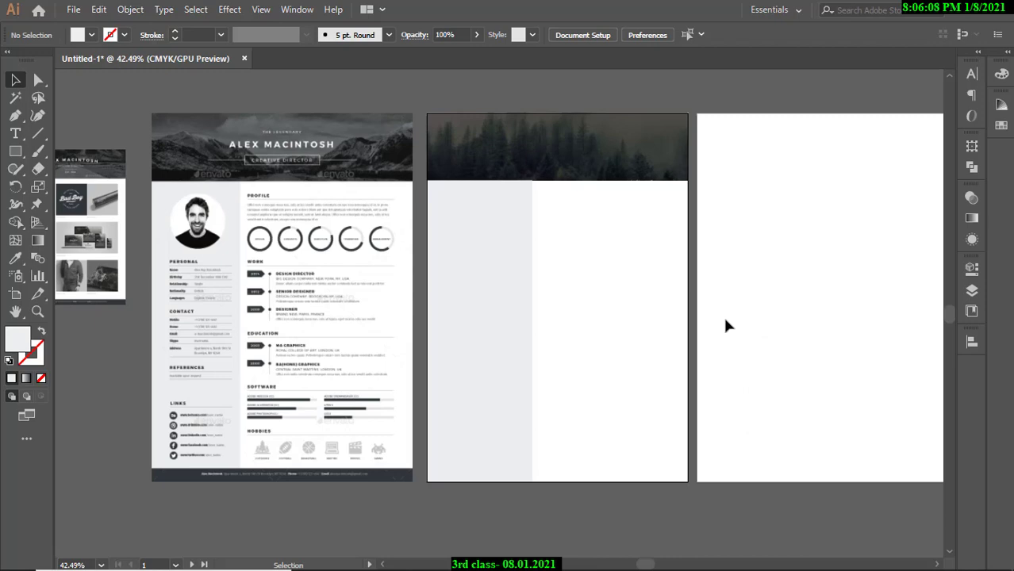
pyautogui.click(483, 191)
pyautogui.moveTo(479, 181); pyautogui.dragTo(479, 178)
pyautogui.click(475, 97)
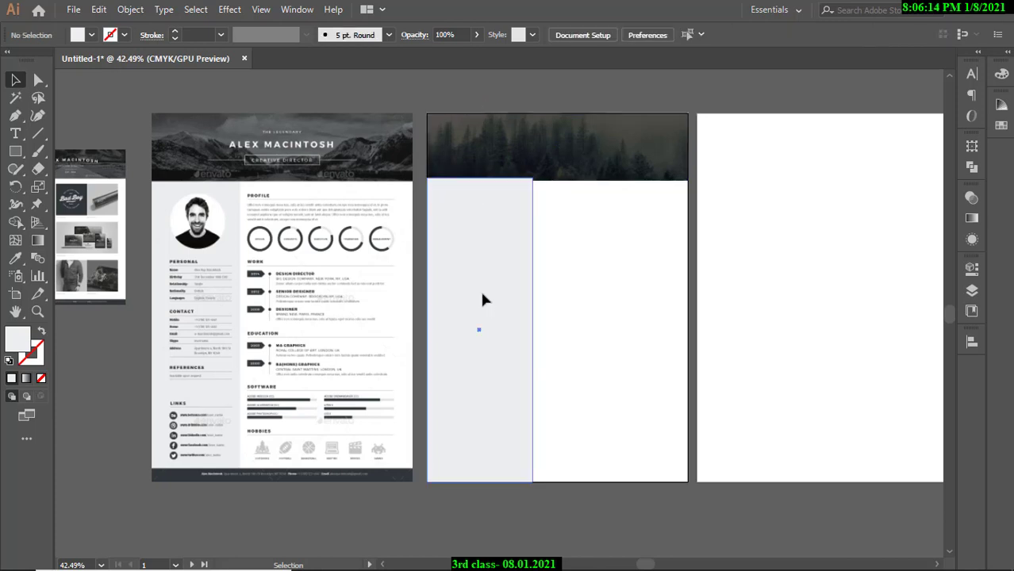
pyautogui.click(482, 294)
pyautogui.click(502, 99)
pyautogui.click(485, 258)
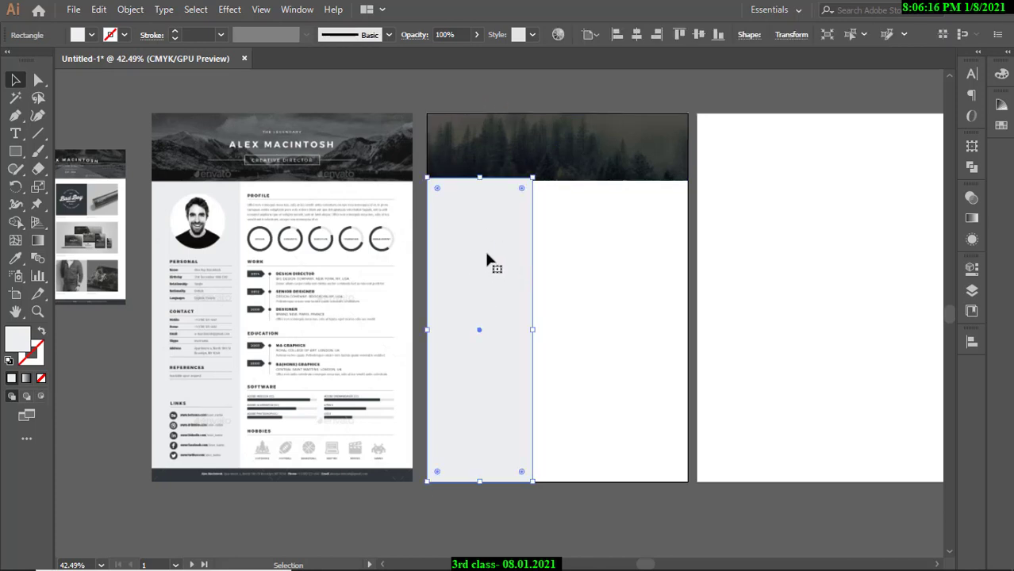
pyautogui.click(92, 34)
# Try a dark blue fill on the sidebar via the Color Picker.
pyautogui.doubleClick(16, 341)
pyautogui.click(601, 254)
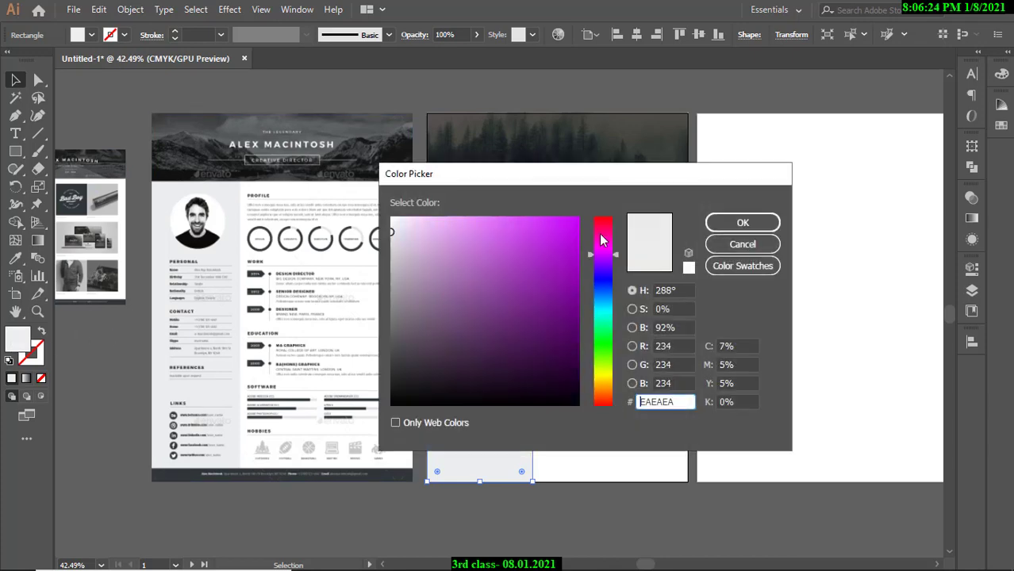
pyautogui.moveTo(601, 240); pyautogui.dragTo(603, 277)
pyautogui.click(513, 238)
pyautogui.click(452, 243)
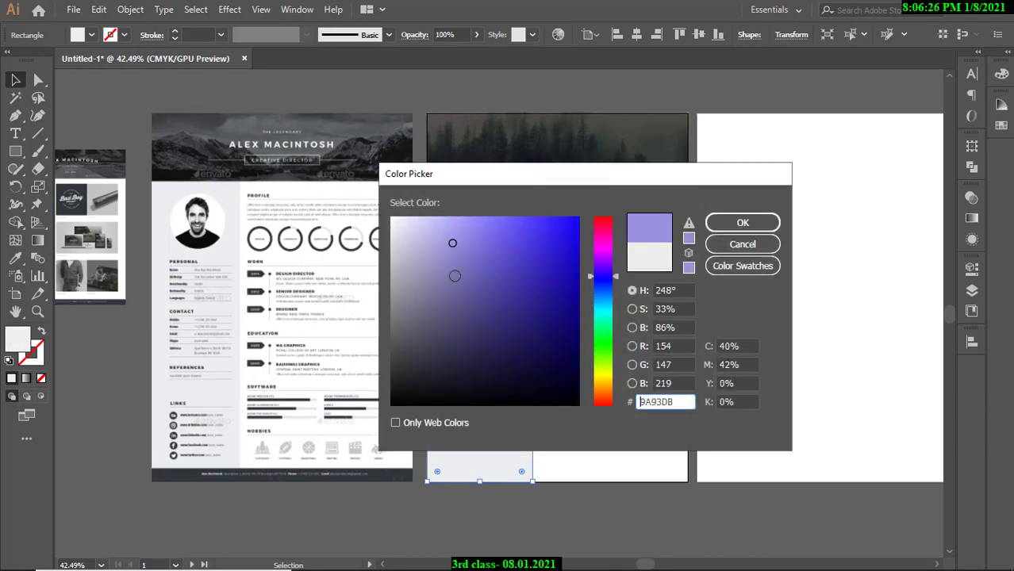
pyautogui.click(536, 312)
pyautogui.click(739, 224)
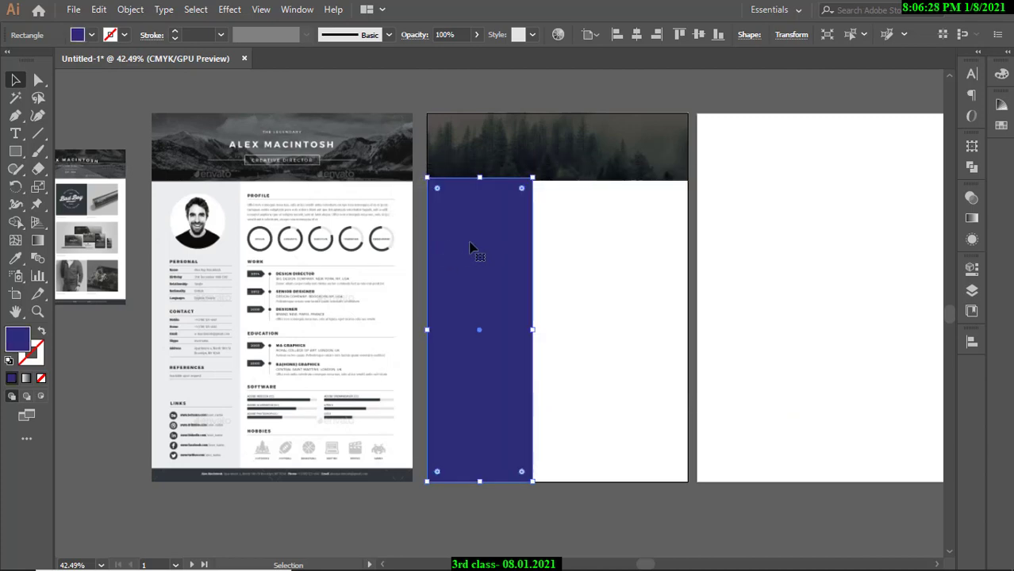
# Change the sidebar fill to a light green instead.
pyautogui.doubleClick(16, 342)
pyautogui.click(601, 302)
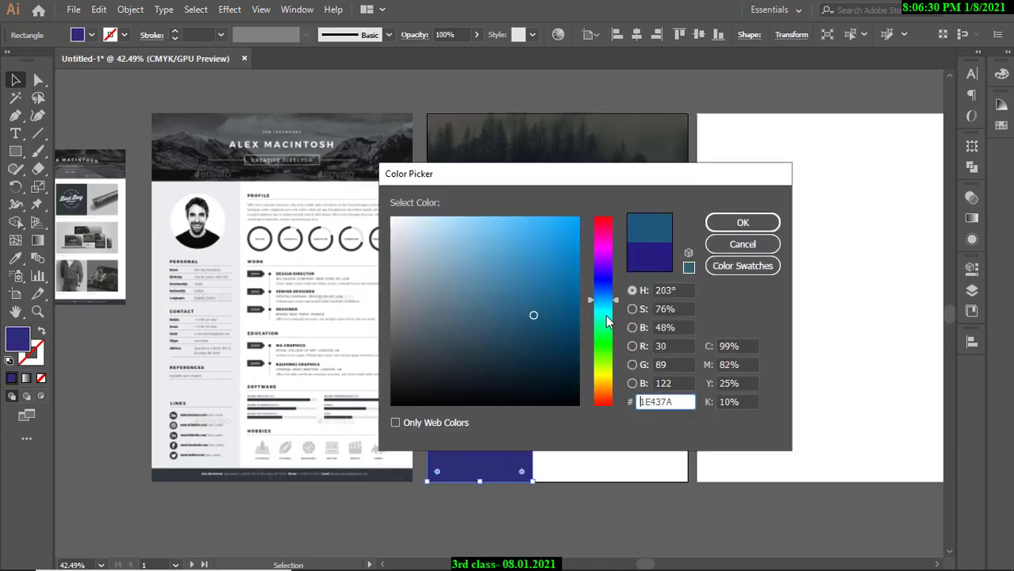
pyautogui.click(605, 326)
pyautogui.click(546, 237)
pyautogui.click(718, 225)
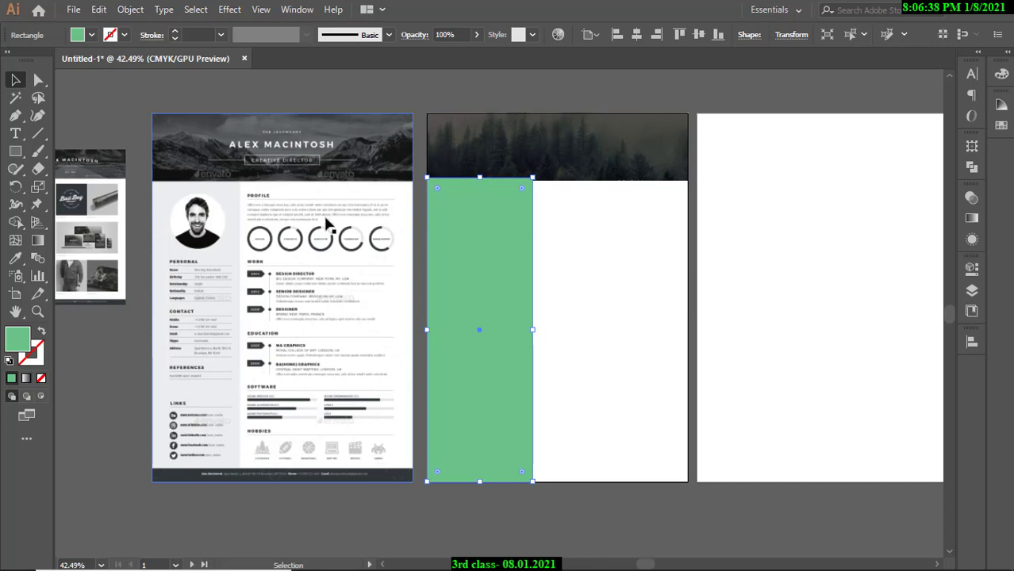
pyautogui.click(15, 257)
# Resample the reference résumé's light grey onto the sidebar, then zoom into the sidebar's top corner.
pyautogui.click(169, 236)
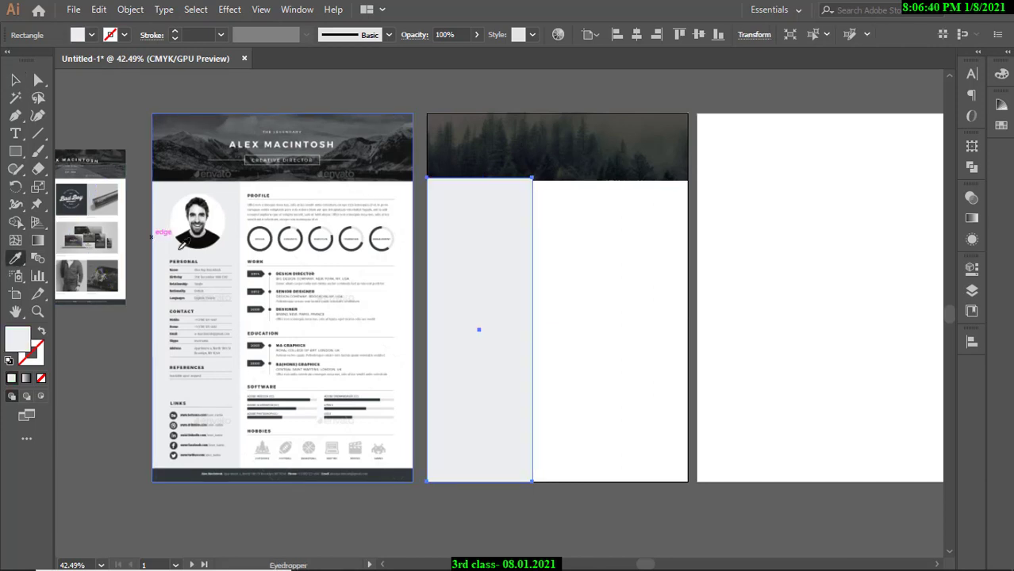
pyautogui.click(16, 80)
pyautogui.click(99, 103)
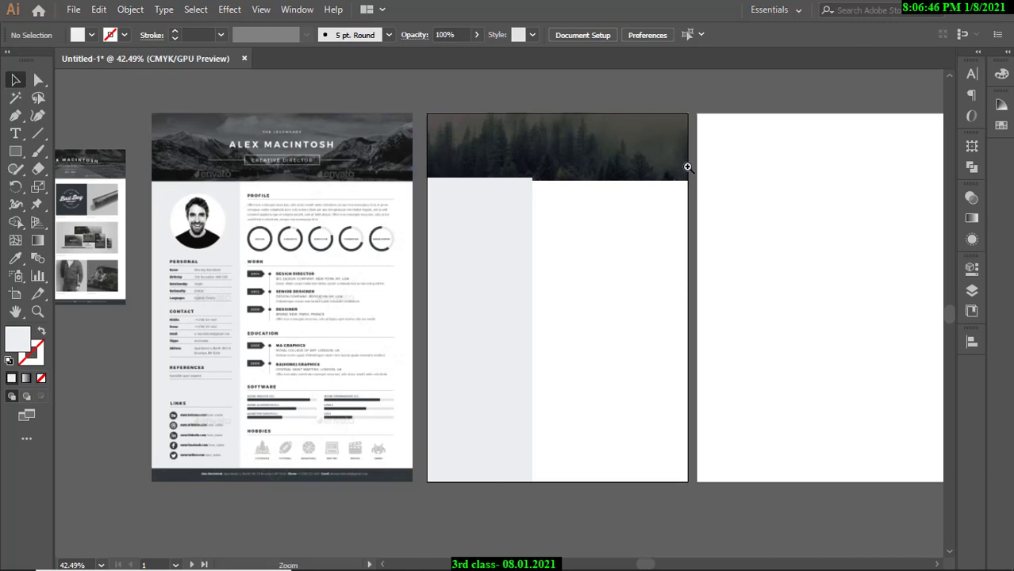
pyautogui.moveTo(509, 159); pyautogui.dragTo(677, 215)
pyautogui.moveTo(543, 200); pyautogui.dragTo(688, 275)
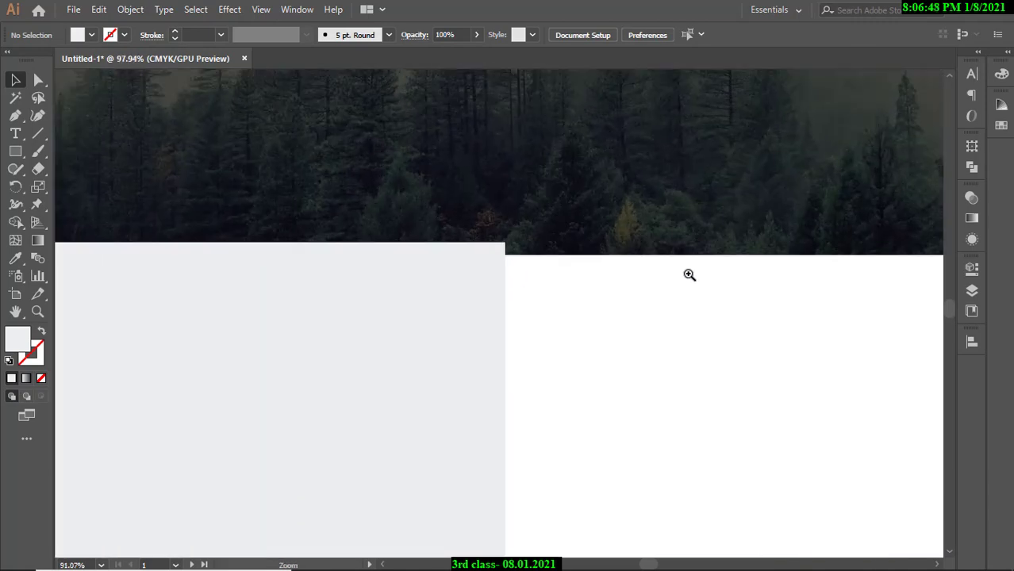
pyautogui.moveTo(526, 261); pyautogui.dragTo(797, 307)
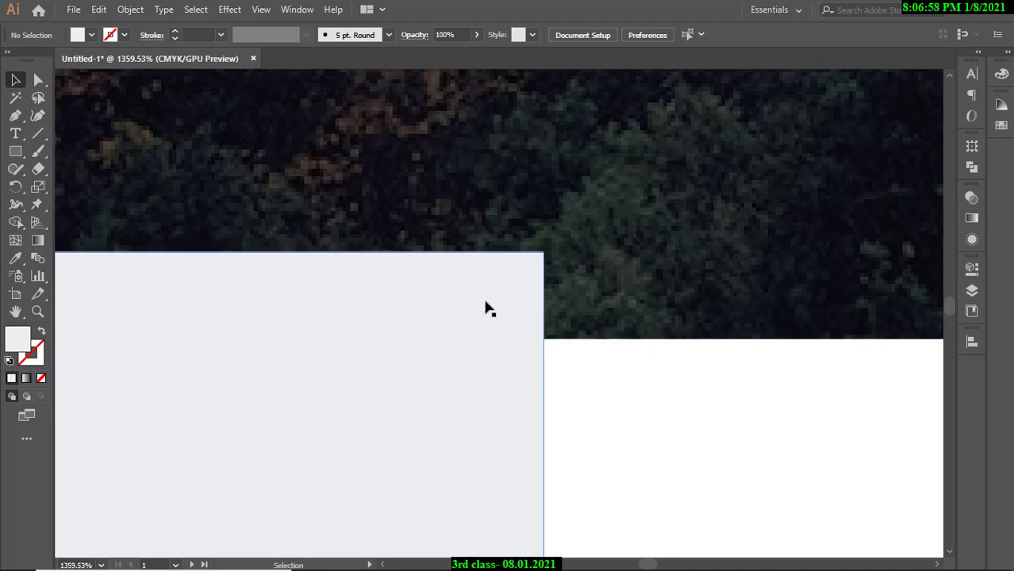
# Compare the reference résumé's header corner with the forest header's bottom-left corner.
pyautogui.moveTo(650, 258); pyautogui.dragTo(212, 288)
pyautogui.moveTo(372, 288); pyautogui.dragTo(562, 270)
pyautogui.moveTo(458, 237); pyautogui.dragTo(768, 260)
pyautogui.moveTo(578, 202); pyautogui.dragTo(790, 254)
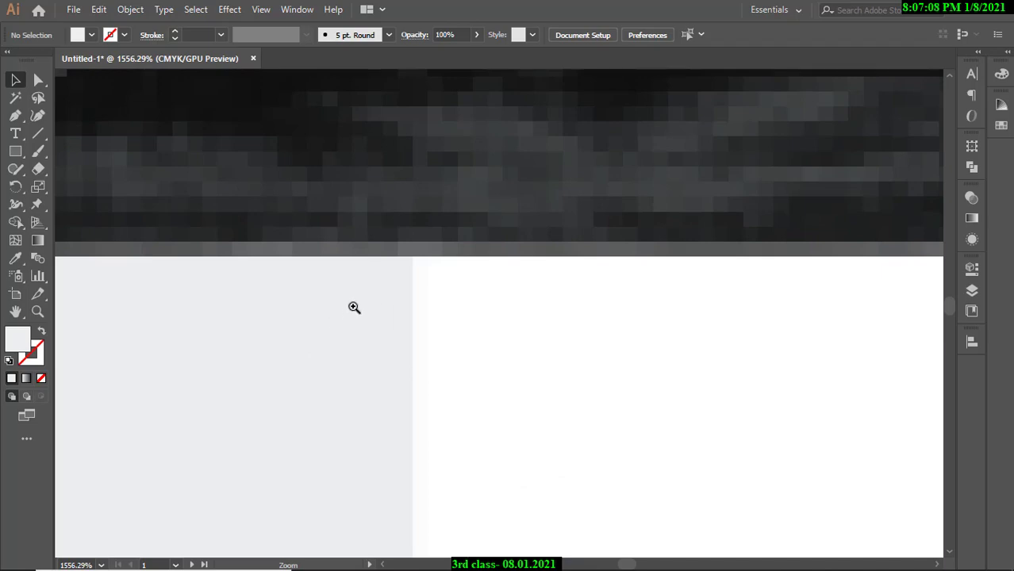
pyautogui.moveTo(547, 280); pyautogui.dragTo(165, 283)
pyautogui.moveTo(904, 295); pyautogui.dragTo(270, 294)
pyautogui.moveTo(887, 295); pyautogui.dragTo(507, 248)
pyautogui.moveTo(349, 256); pyautogui.dragTo(530, 340)
# Send the grey sidebar backward with Ctrl+[ until it sits behind the forest photo.
pyautogui.click(227, 235)
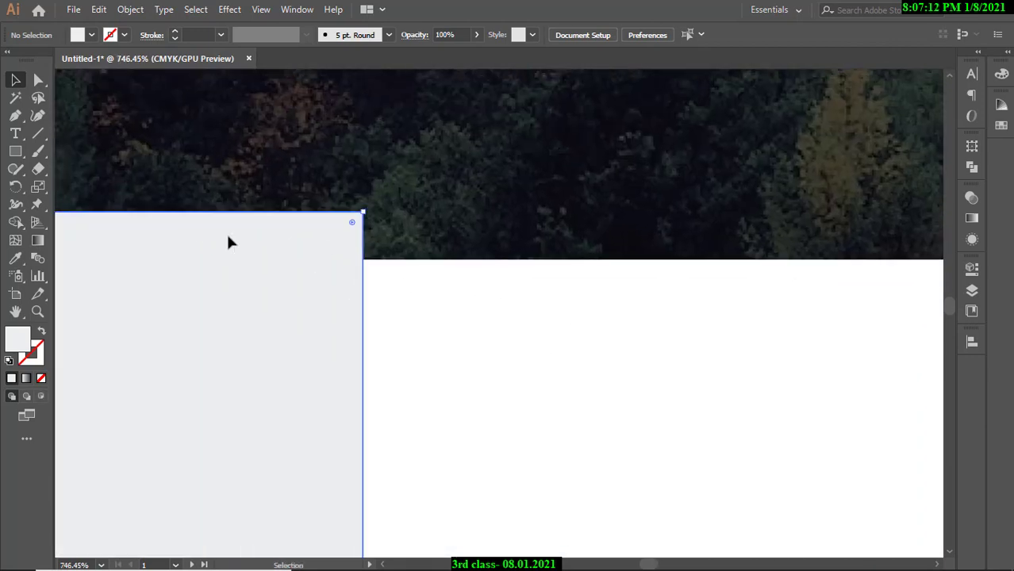
pyautogui.hotkey('ctrl', '[')
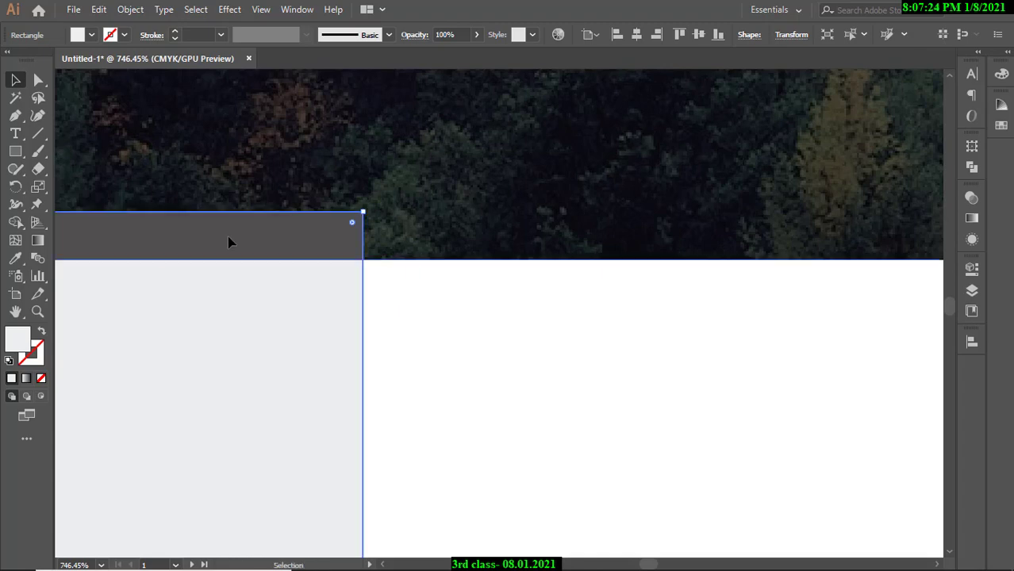
pyautogui.click(421, 309)
pyautogui.click(330, 246)
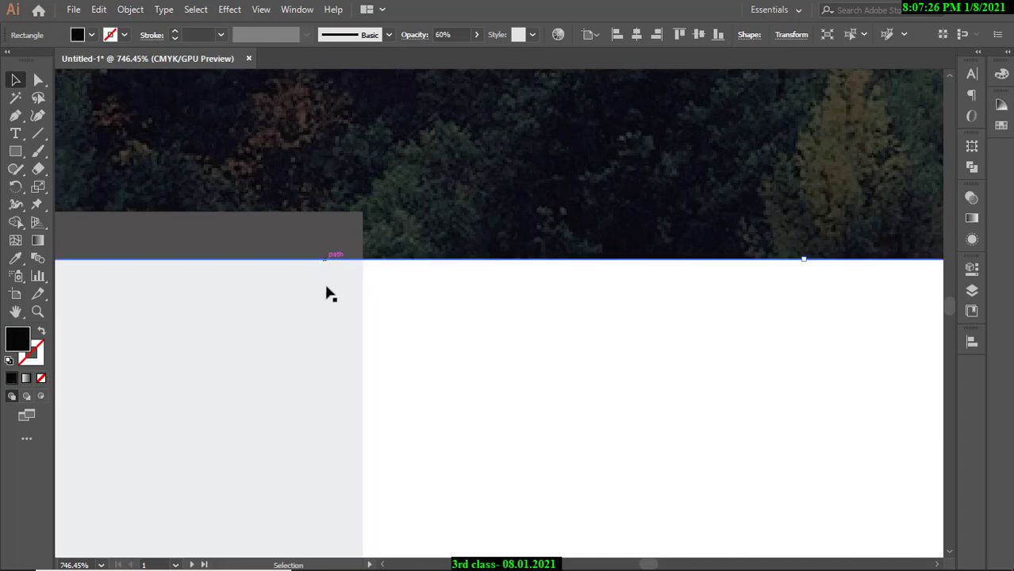
pyautogui.click(331, 297)
pyautogui.click(449, 235)
pyautogui.click(350, 304)
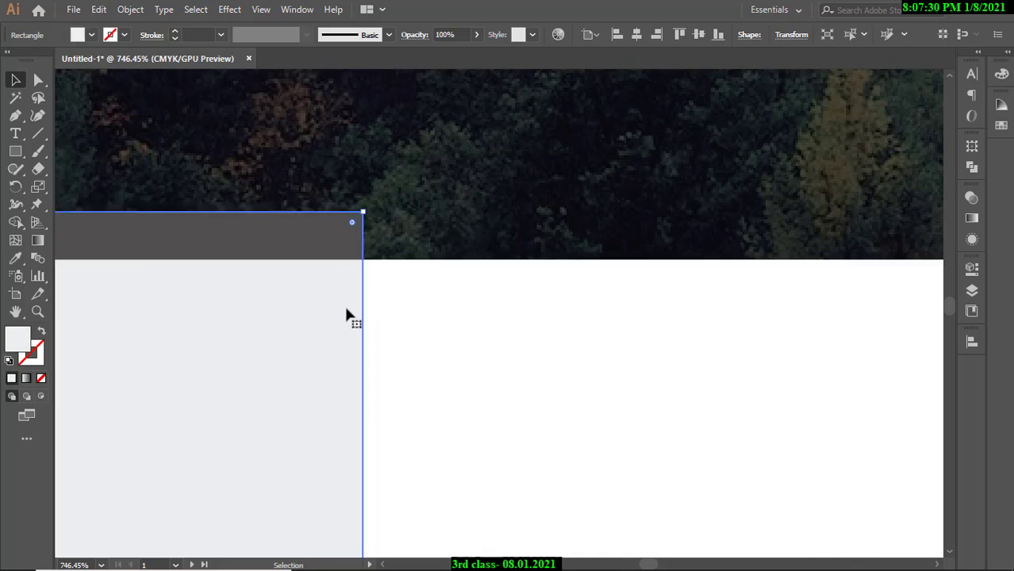
pyautogui.press('a')
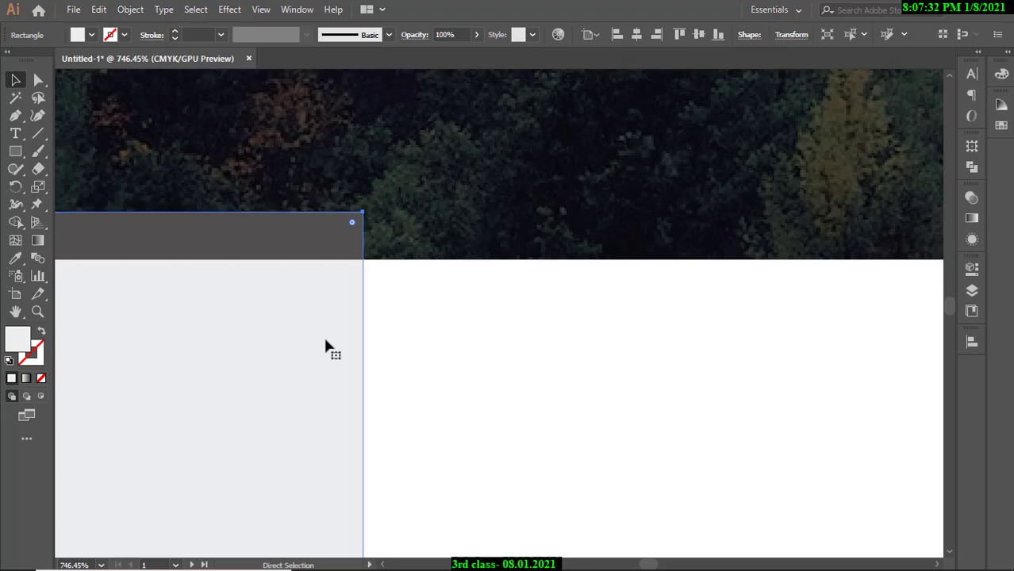
pyautogui.hotkey('ctrl', '[')
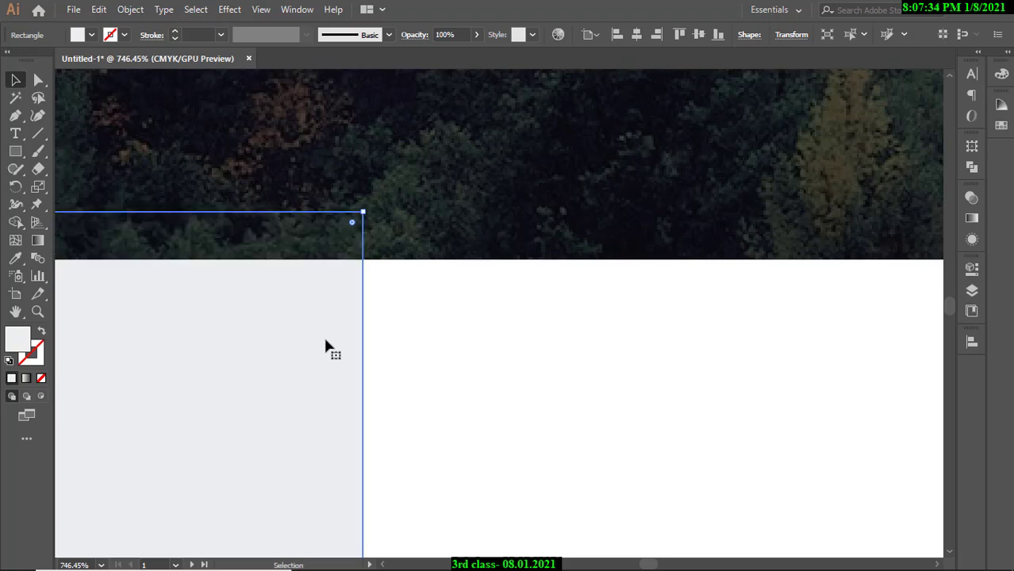
# Inspect the forest header's bottom edge, then zoom out to view both résumés.
pyautogui.click(462, 376)
pyautogui.hotkey('ctrl', 'space')
pyautogui.moveTo(495, 369); pyautogui.dragTo(264, 388)
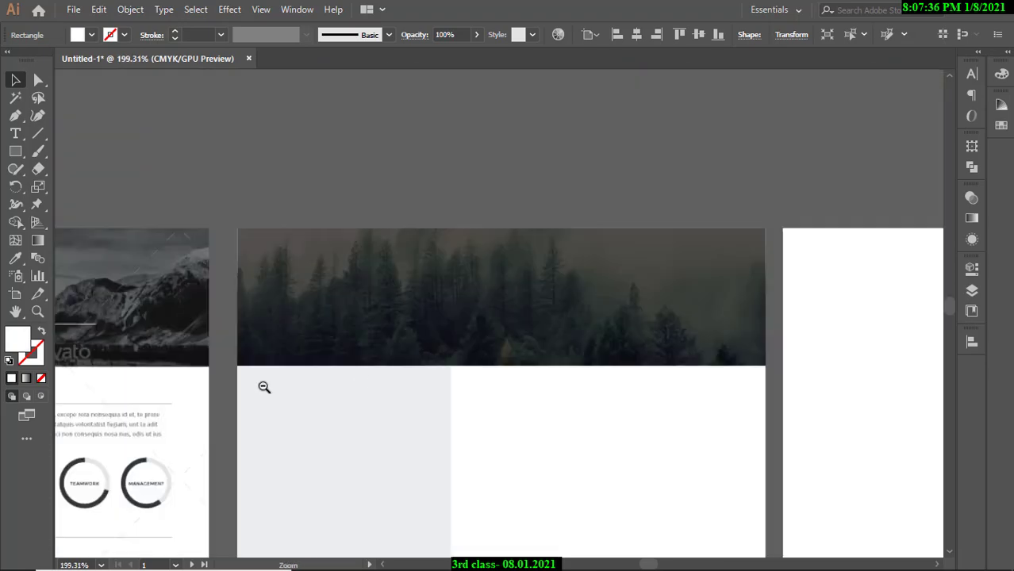
pyautogui.moveTo(406, 402); pyautogui.dragTo(285, 404)
pyautogui.moveTo(415, 360); pyautogui.dragTo(788, 254)
pyautogui.hscroll(-5, 417, 144)
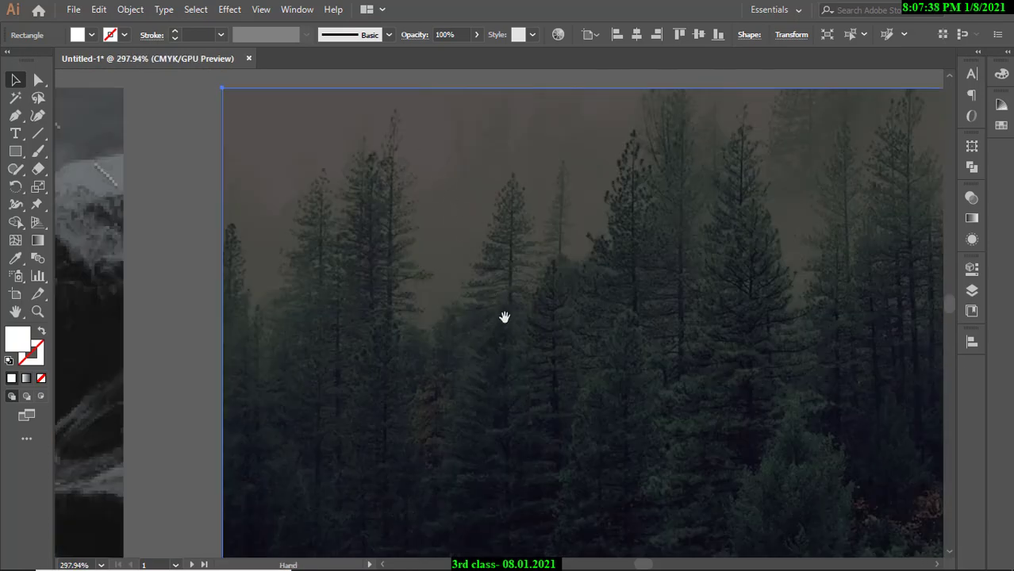
pyautogui.moveTo(505, 317); pyautogui.dragTo(366, 178)
pyautogui.moveTo(429, 262); pyautogui.dragTo(414, 87)
pyautogui.moveTo(516, 303); pyautogui.dragTo(619, 274)
pyautogui.moveTo(651, 263); pyautogui.dragTo(319, 278)
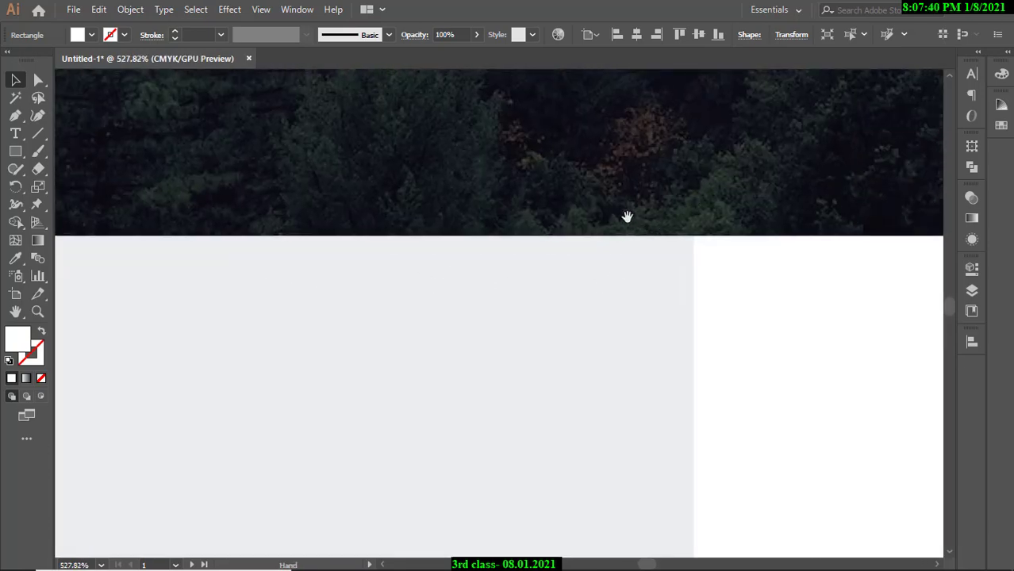
pyautogui.keyDown('ctrl'); pyautogui.keyDown('alt'); pyautogui.click(660, 231); pyautogui.keyUp('alt'); pyautogui.keyUp('ctrl')
pyautogui.keyDown('ctrl'); pyautogui.keyDown('alt'); pyautogui.click(658, 231); pyautogui.keyUp('alt'); pyautogui.keyUp('ctrl')
pyautogui.keyDown('ctrl'); pyautogui.keyDown('alt'); pyautogui.click(658, 231); pyautogui.keyUp('alt'); pyautogui.keyUp('ctrl')
pyautogui.keyDown('ctrl'); pyautogui.keyDown('alt'); pyautogui.click(658, 230); pyautogui.keyUp('alt'); pyautogui.keyUp('ctrl')
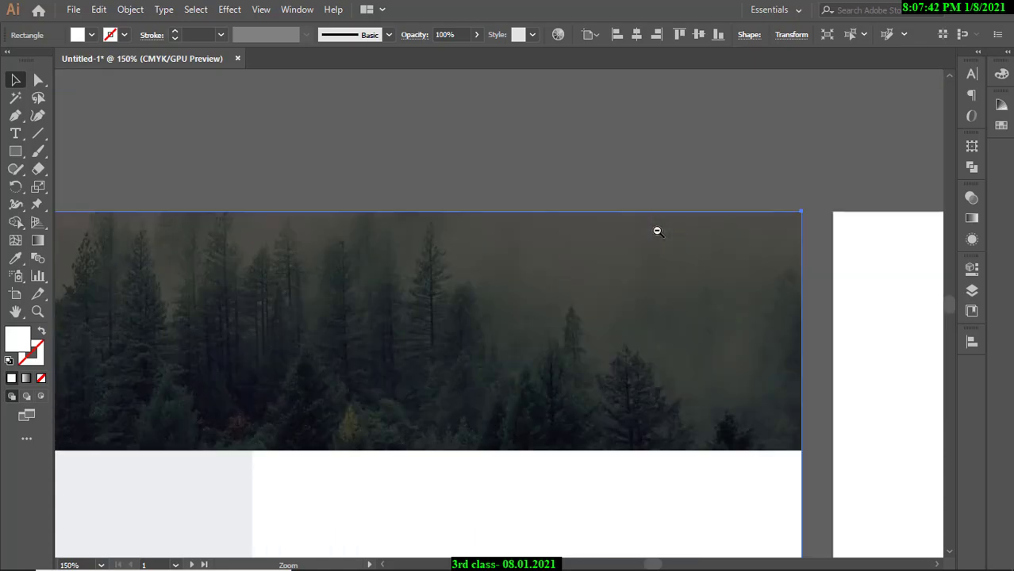
pyautogui.keyDown('ctrl'); pyautogui.keyDown('alt'); pyautogui.click(658, 230); pyautogui.keyUp('alt'); pyautogui.keyUp('ctrl')
pyautogui.moveTo(422, 524); pyautogui.dragTo(587, 224)
pyautogui.keyDown('ctrl'); pyautogui.keyDown('alt'); pyautogui.click(534, 303); pyautogui.keyUp('alt'); pyautogui.keyUp('ctrl')
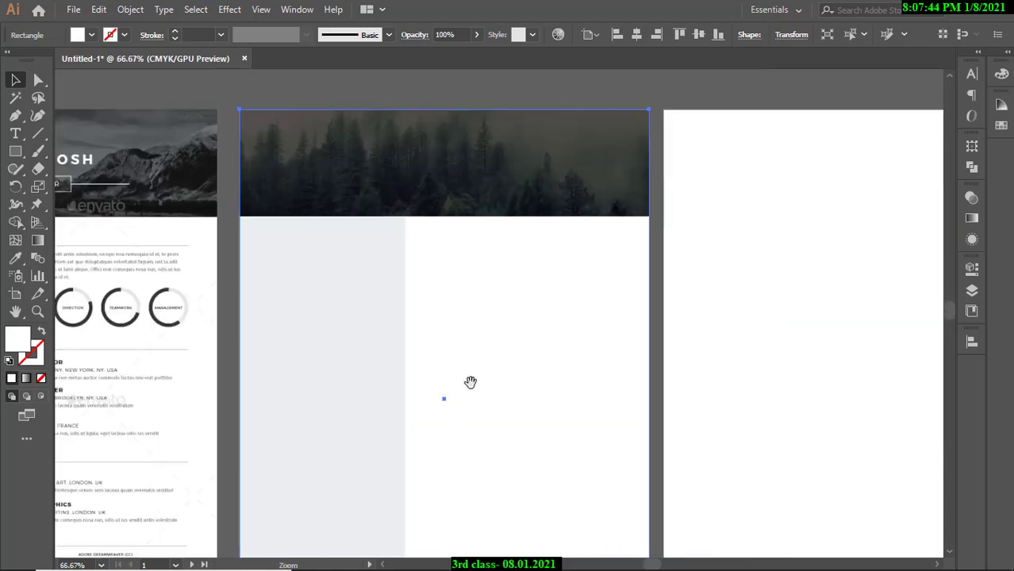
pyautogui.moveTo(447, 430); pyautogui.dragTo(569, 289)
pyautogui.keyDown('ctrl'); pyautogui.keyDown('alt'); pyautogui.click(530, 279); pyautogui.keyUp('alt'); pyautogui.keyUp('ctrl')
pyautogui.moveTo(496, 276)
pyautogui.mouseDown()
pyautogui.moveTo(515, 281)
pyautogui.moveTo(500, 277)
pyautogui.mouseUp()
pyautogui.moveTo(508, 272); pyautogui.dragTo(508, 284)
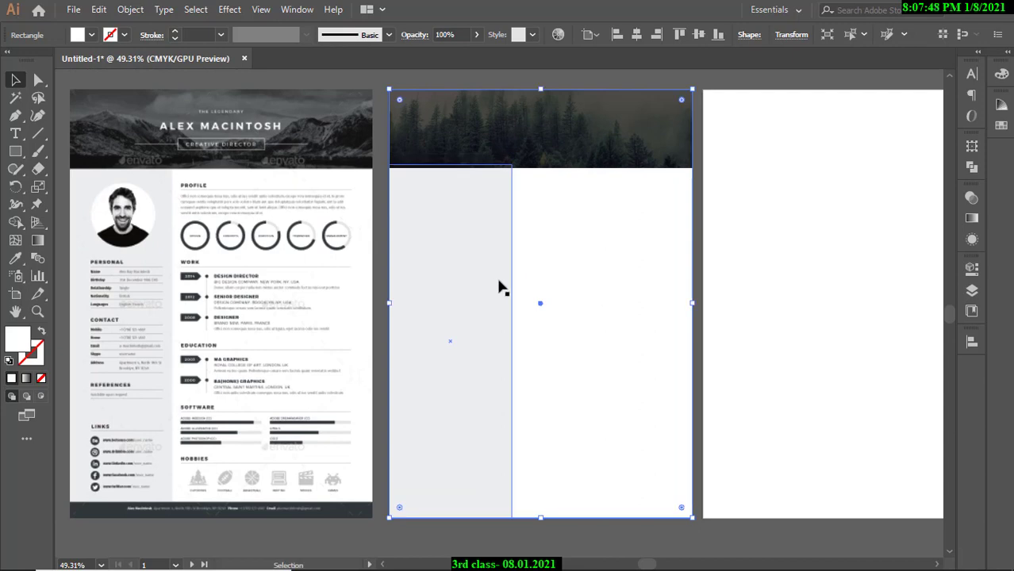
# Examine the grey sidebar's top edge up close, then frame the reference and new résumés together.
pyautogui.click(492, 274)
pyautogui.moveTo(462, 173); pyautogui.dragTo(757, 214)
pyautogui.moveTo(377, 141); pyautogui.dragTo(505, 243)
pyautogui.moveTo(670, 253); pyautogui.dragTo(206, 248)
pyautogui.moveTo(738, 252); pyautogui.dragTo(592, 252)
pyautogui.moveTo(591, 252); pyautogui.dragTo(793, 283)
pyautogui.moveTo(474, 273)
pyautogui.mouseDown()
pyautogui.moveTo(584, 290)
pyautogui.moveTo(476, 287)
pyautogui.mouseUp()
pyautogui.moveTo(624, 286); pyautogui.dragTo(456, 289)
pyautogui.moveTo(588, 308); pyautogui.dragTo(550, 263)
pyautogui.moveTo(622, 313); pyautogui.dragTo(646, 315)
pyautogui.click(514, 131)
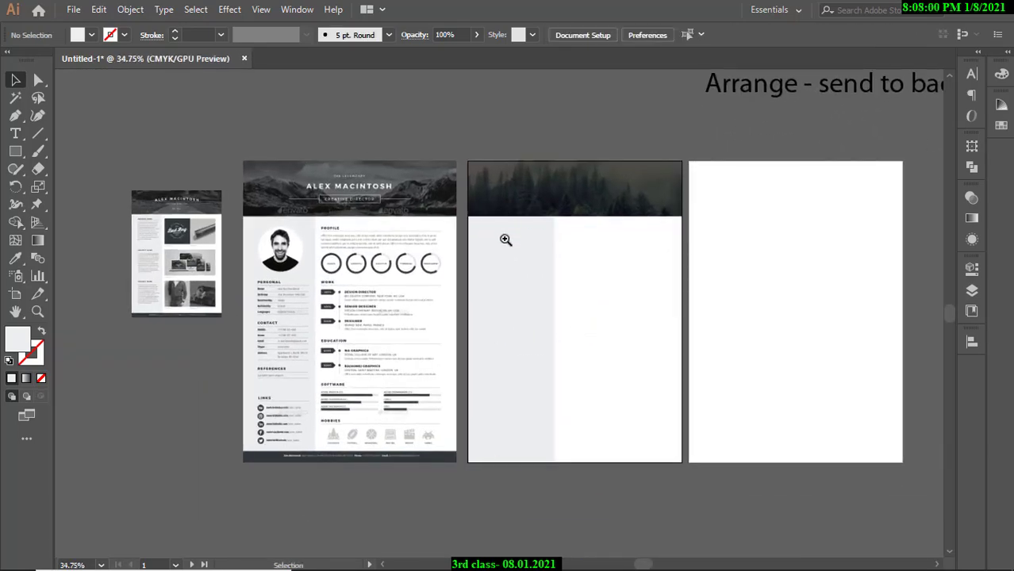
pyautogui.moveTo(506, 239); pyautogui.dragTo(536, 268)
pyautogui.moveTo(597, 321); pyautogui.dragTo(581, 267)
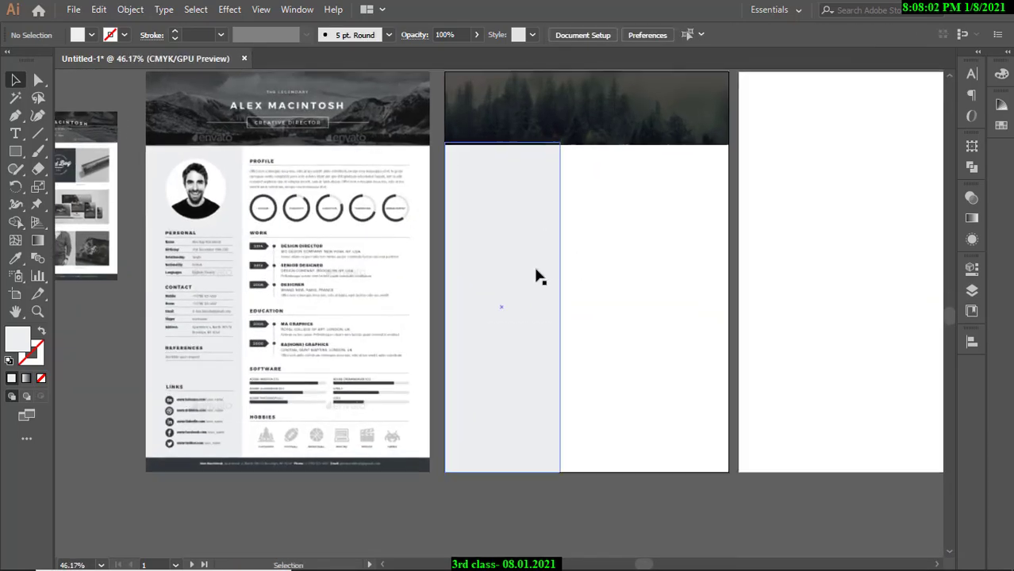
# Narrow the grey sidebar to about 82.86 × 244.77 mm, then inspect the reference footer bar.
pyautogui.click(541, 279)
pyautogui.moveTo(563, 307); pyautogui.dragTo(554, 307)
pyautogui.click(436, 277)
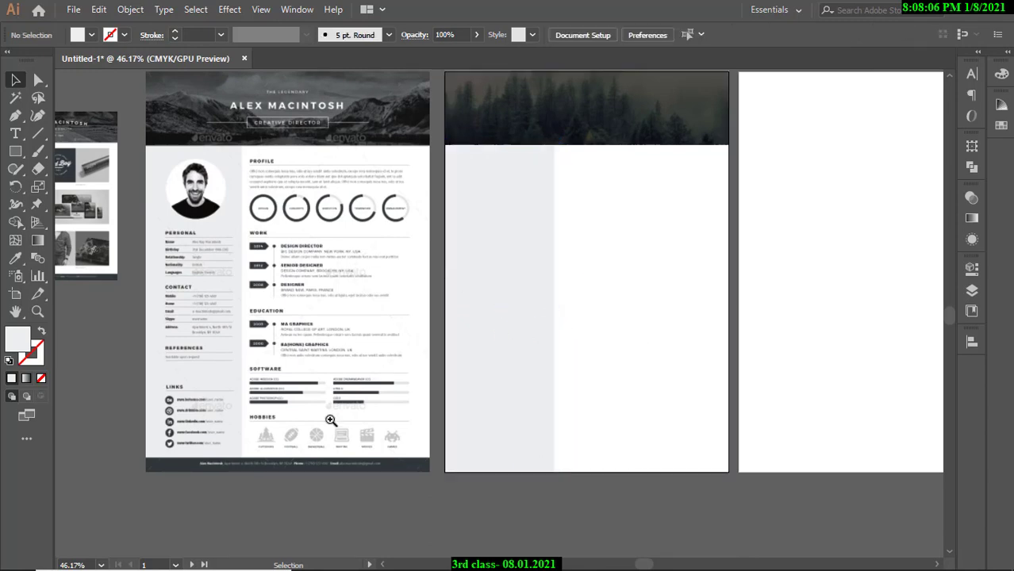
pyautogui.moveTo(315, 445); pyautogui.dragTo(394, 310)
pyautogui.moveTo(394, 310); pyautogui.dragTo(403, 398)
pyautogui.moveTo(135, 356); pyautogui.dragTo(253, 355)
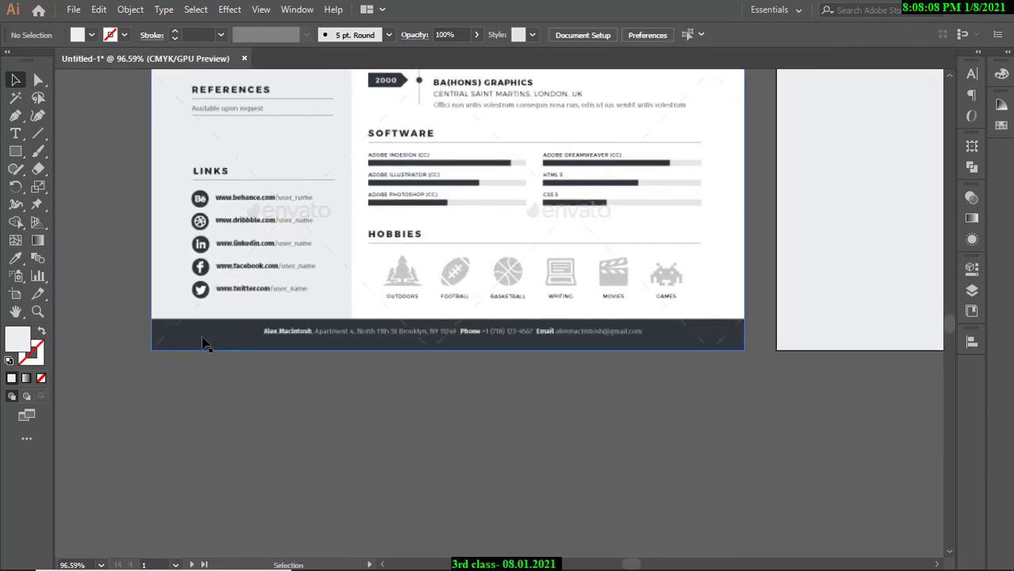
pyautogui.scroll(-5, 481, 386)
pyautogui.scroll(2, 401, 356)
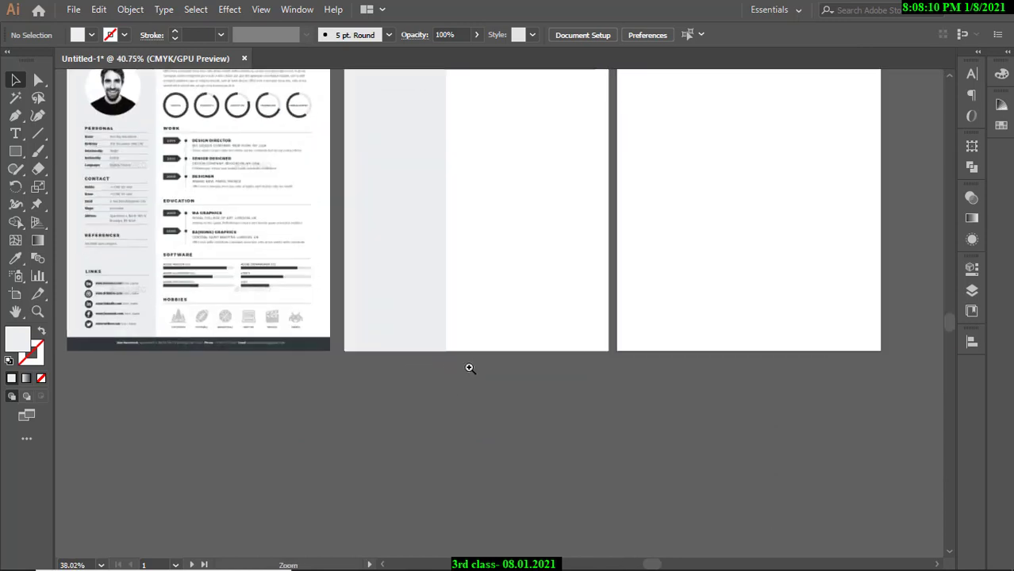
# Draw a rectangle along the new résumé's bottom and fill it with the reference footer's dark colour.
pyautogui.press('m')
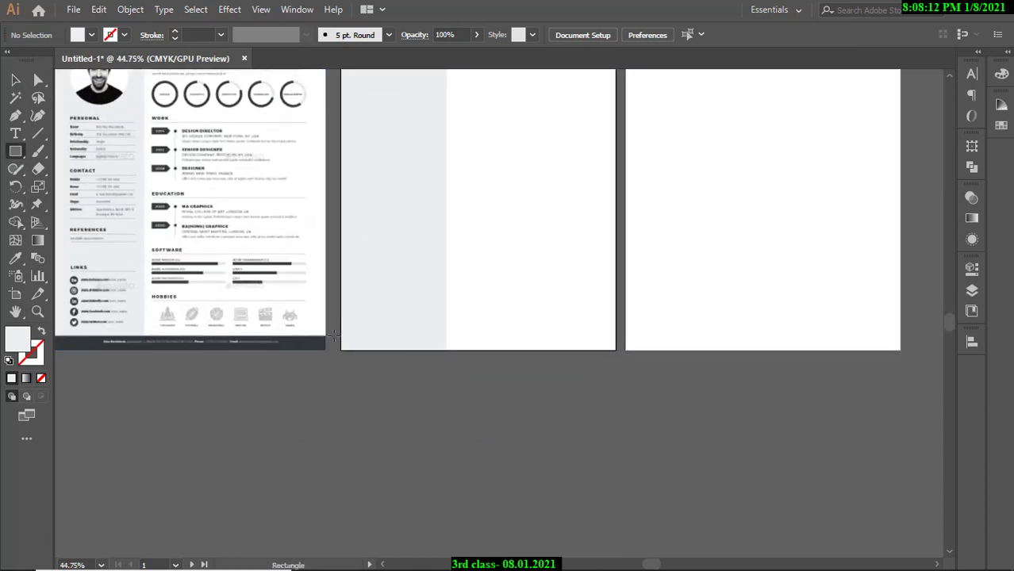
pyautogui.moveTo(336, 335)
pyautogui.mouseDown()
pyautogui.moveTo(488, 380)
pyautogui.moveTo(619, 384)
pyautogui.mouseUp()
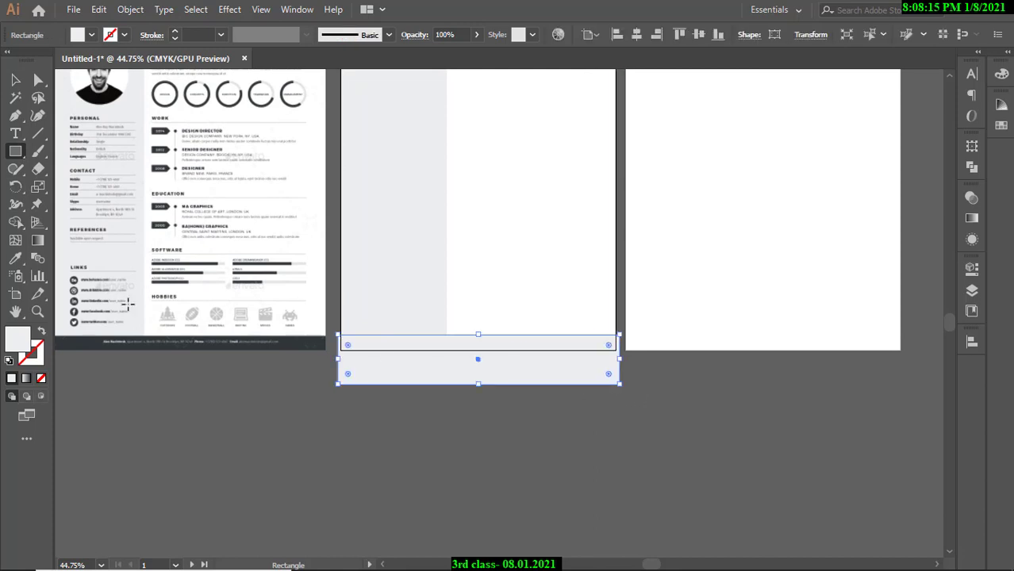
pyautogui.click(15, 258)
pyautogui.click(88, 337)
# Snap the footer bar's left and bottom edges to the artboard edges.
pyautogui.press('v')
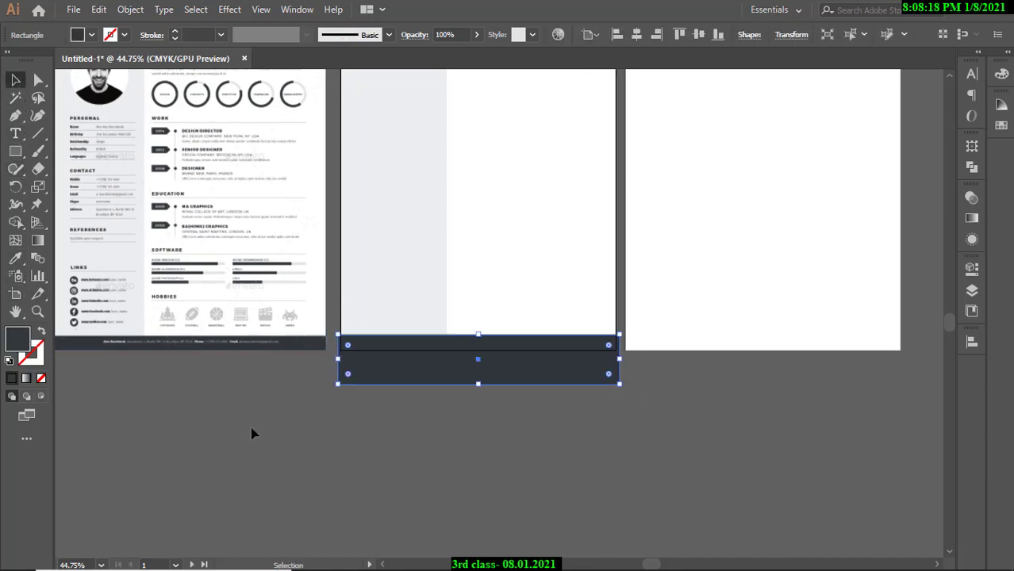
pyautogui.click(288, 430)
pyautogui.moveTo(343, 334); pyautogui.dragTo(682, 388)
pyautogui.click(374, 392)
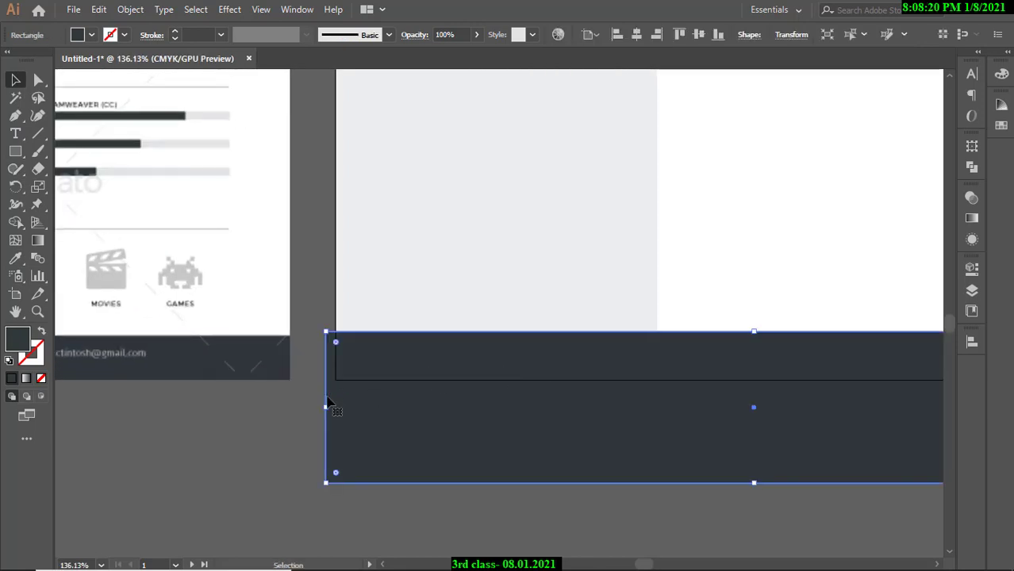
pyautogui.moveTo(329, 407); pyautogui.dragTo(337, 407)
pyautogui.moveTo(617, 422); pyautogui.dragTo(381, 420)
pyautogui.moveTo(731, 451); pyautogui.dragTo(457, 388)
pyautogui.moveTo(658, 327); pyautogui.dragTo(778, 369)
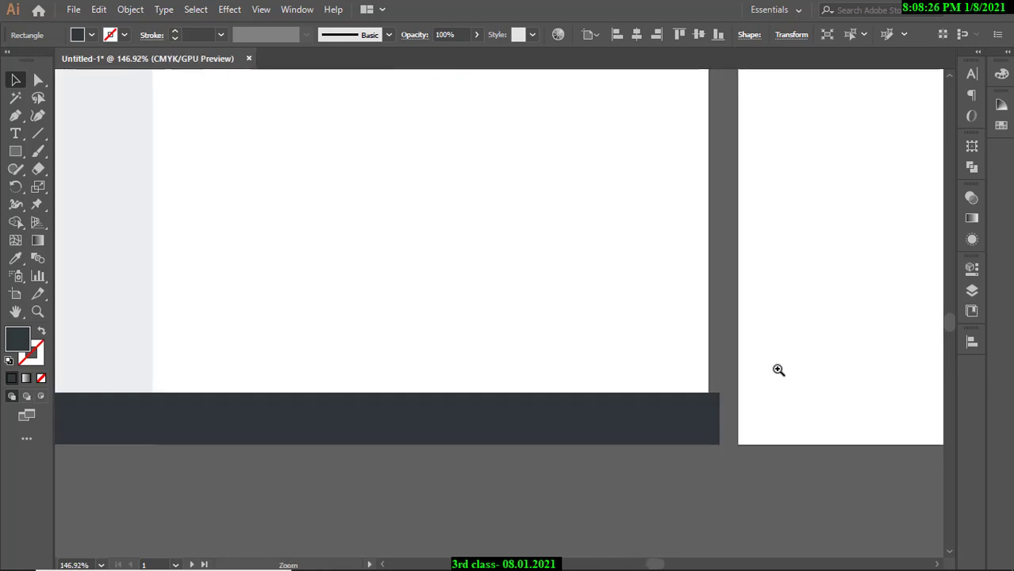
# Stretch the footer's right edge to the page edge for a 210 mm width.
pyautogui.moveTo(700, 434); pyautogui.dragTo(646, 281)
pyautogui.click(699, 291)
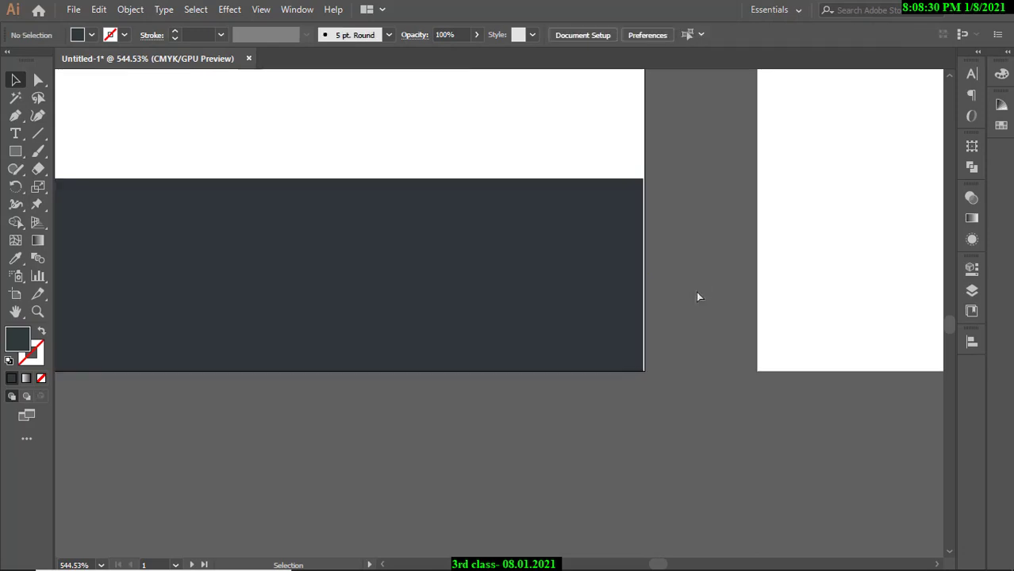
pyautogui.scroll(5, 658, 279)
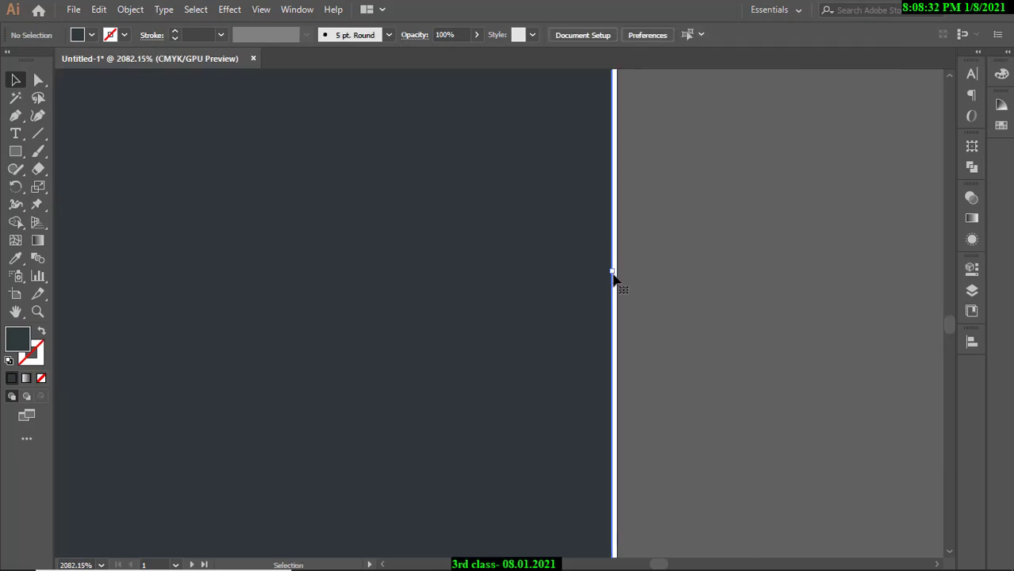
pyautogui.moveTo(611, 271); pyautogui.dragTo(617, 270)
pyautogui.click(686, 281)
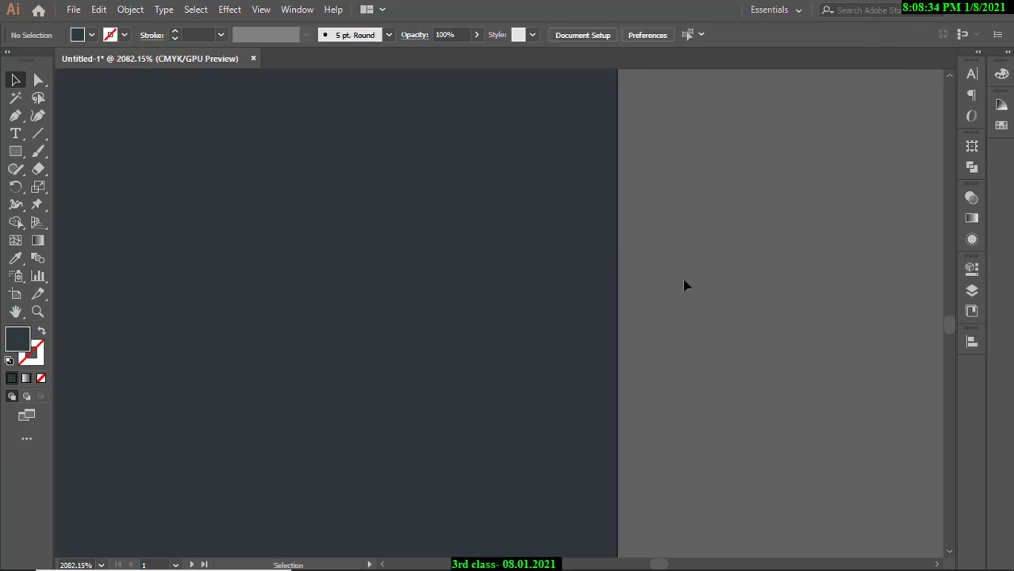
pyautogui.moveTo(716, 303); pyautogui.dragTo(610, 428)
# Narrow the grey sidebar to the reference width, about 70.96 × 244.77 mm, on the left edge.
pyautogui.doubleClick(601, 285)
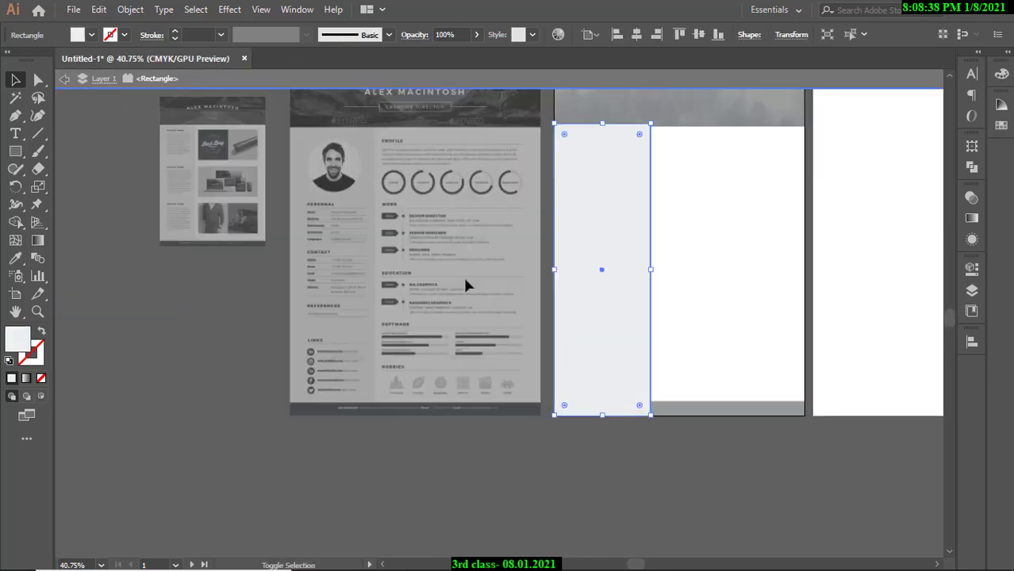
pyautogui.click(203, 411)
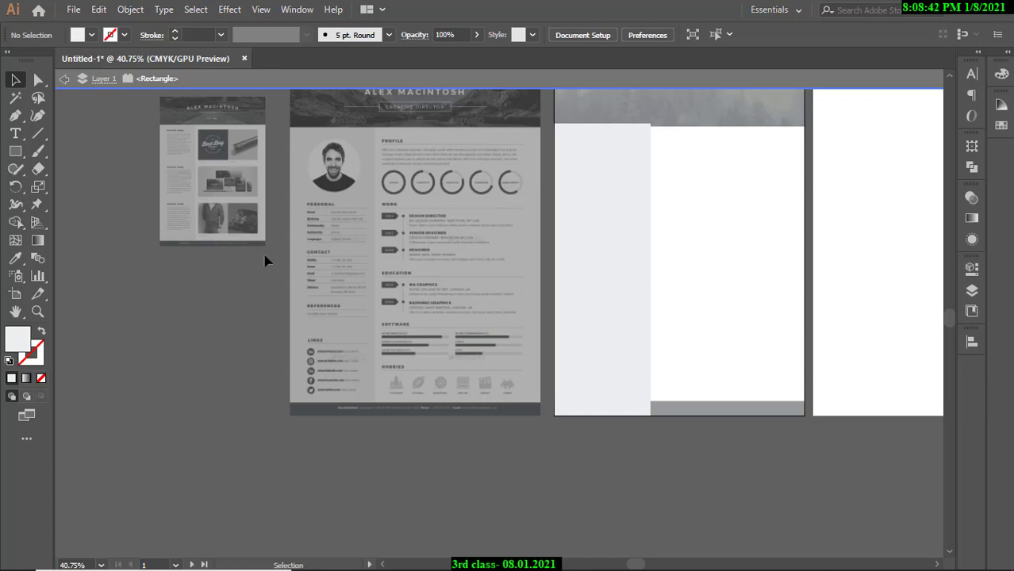
pyautogui.click(631, 198)
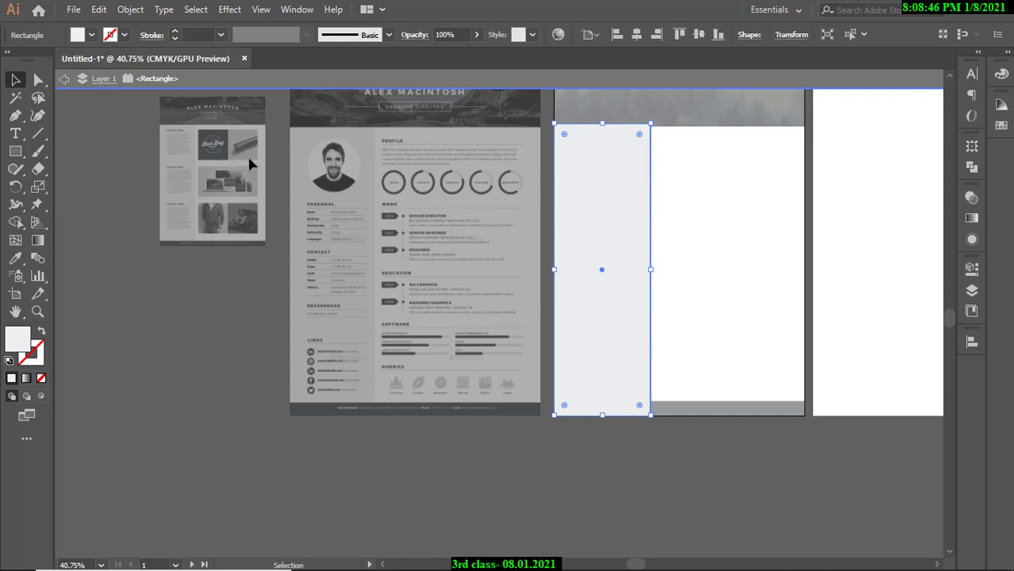
pyautogui.doubleClick(157, 322)
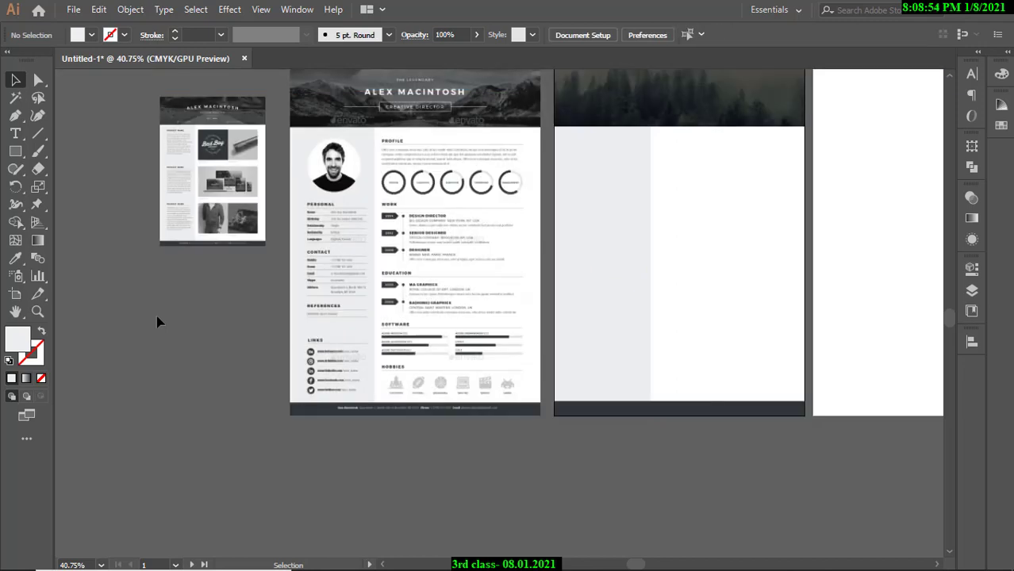
pyautogui.moveTo(616, 248); pyautogui.dragTo(354, 239)
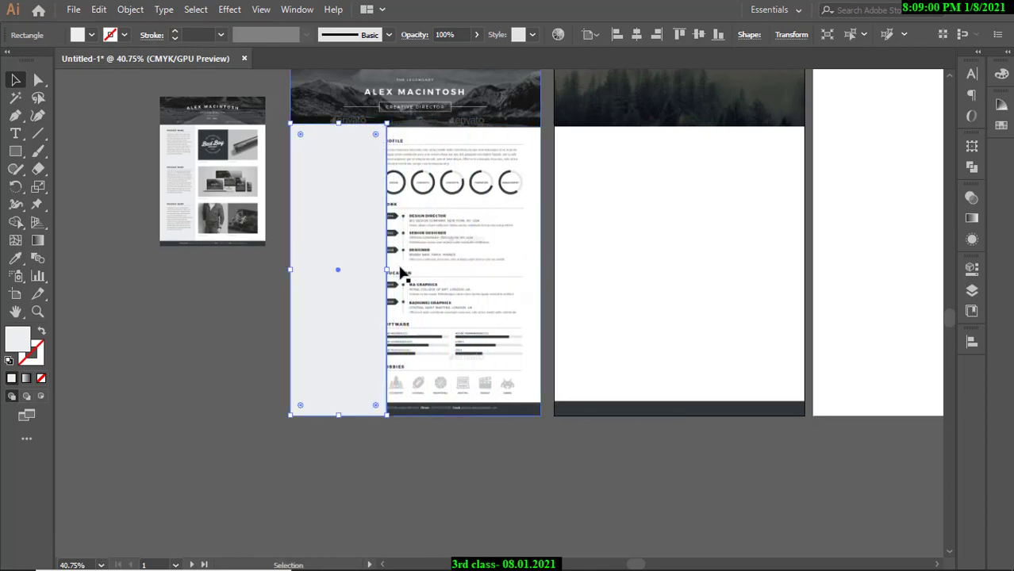
pyautogui.moveTo(388, 269); pyautogui.dragTo(617, 283)
pyautogui.click(547, 395)
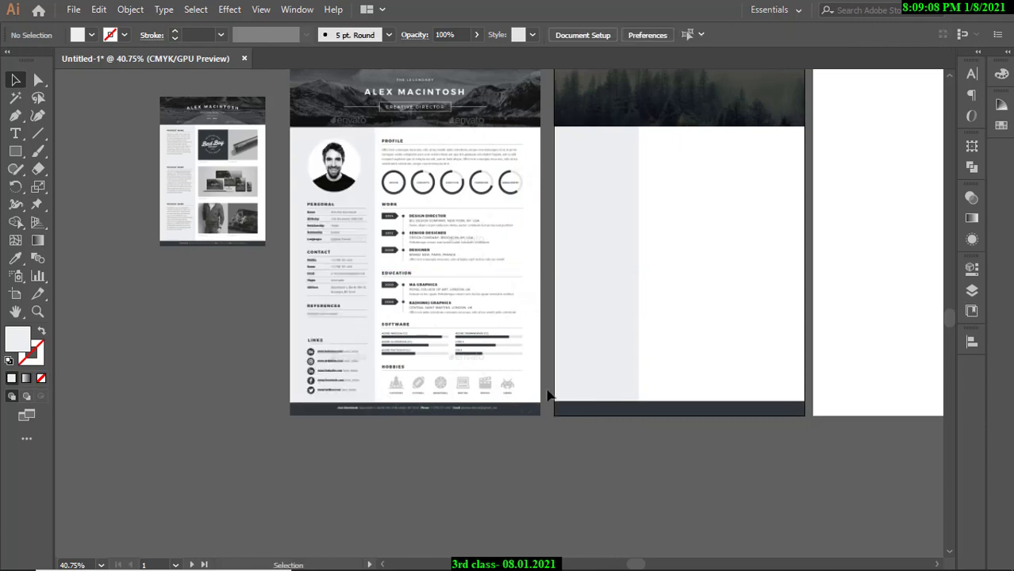
pyautogui.moveTo(615, 247); pyautogui.dragTo(520, 283)
pyautogui.moveTo(492, 206); pyautogui.dragTo(746, 236)
pyautogui.moveTo(620, 209); pyautogui.dragTo(413, 240)
pyautogui.moveTo(676, 290); pyautogui.dragTo(476, 440)
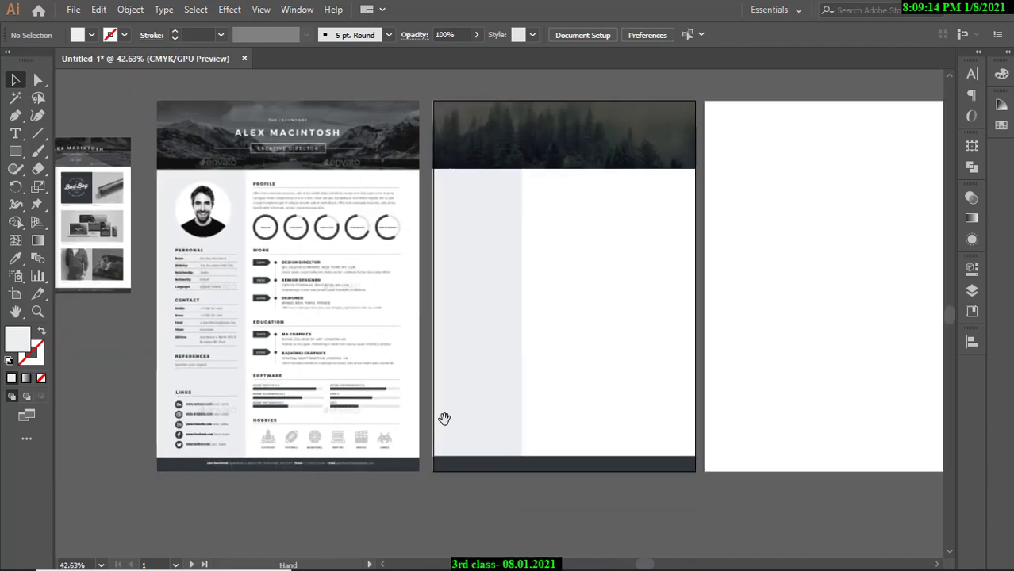
pyautogui.moveTo(283, 357); pyautogui.dragTo(350, 359)
pyautogui.moveTo(485, 339); pyautogui.dragTo(423, 340)
pyautogui.moveTo(462, 282); pyautogui.dragTo(532, 317)
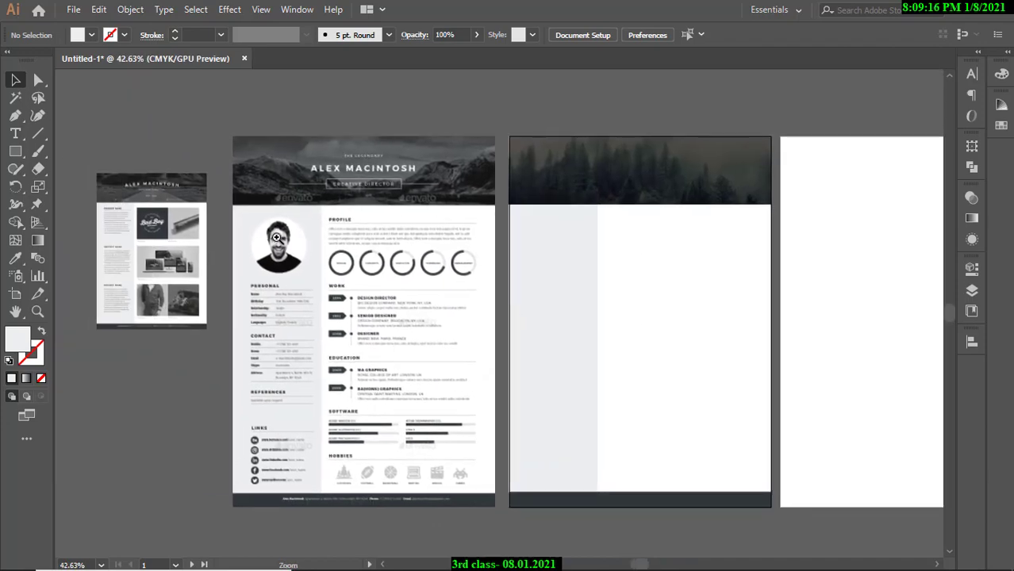
pyautogui.moveTo(276, 237); pyautogui.dragTo(374, 249)
pyautogui.moveTo(317, 269); pyautogui.dragTo(313, 306)
pyautogui.moveTo(274, 268); pyautogui.dragTo(397, 300)
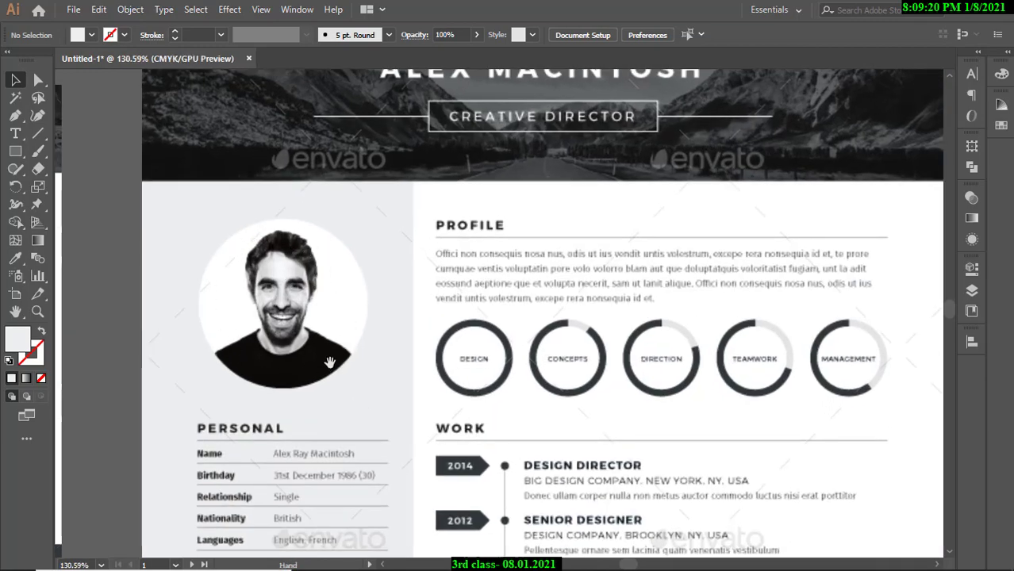
pyautogui.moveTo(274, 320); pyautogui.dragTo(354, 339)
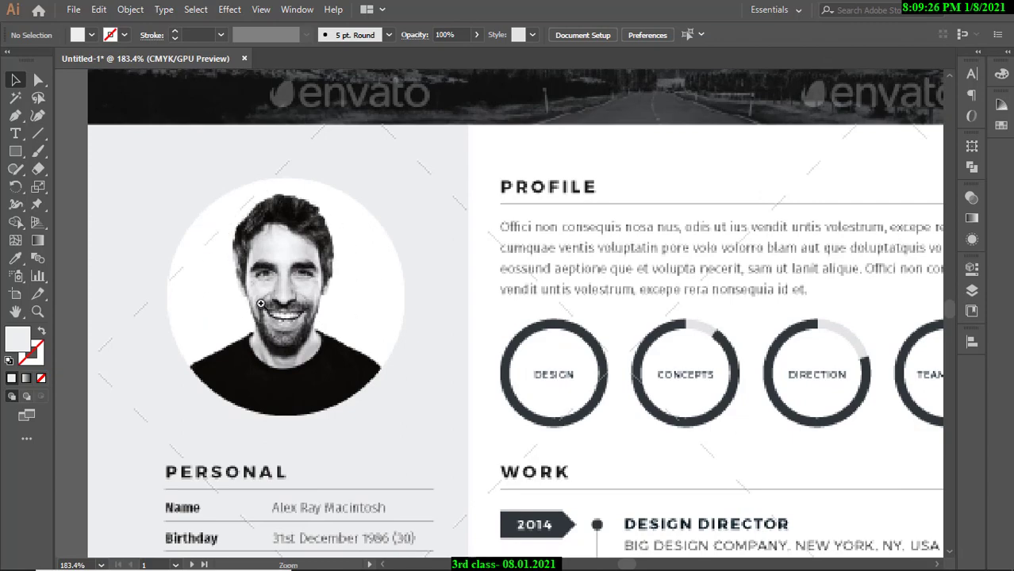
pyautogui.moveTo(373, 306); pyautogui.dragTo(403, 351)
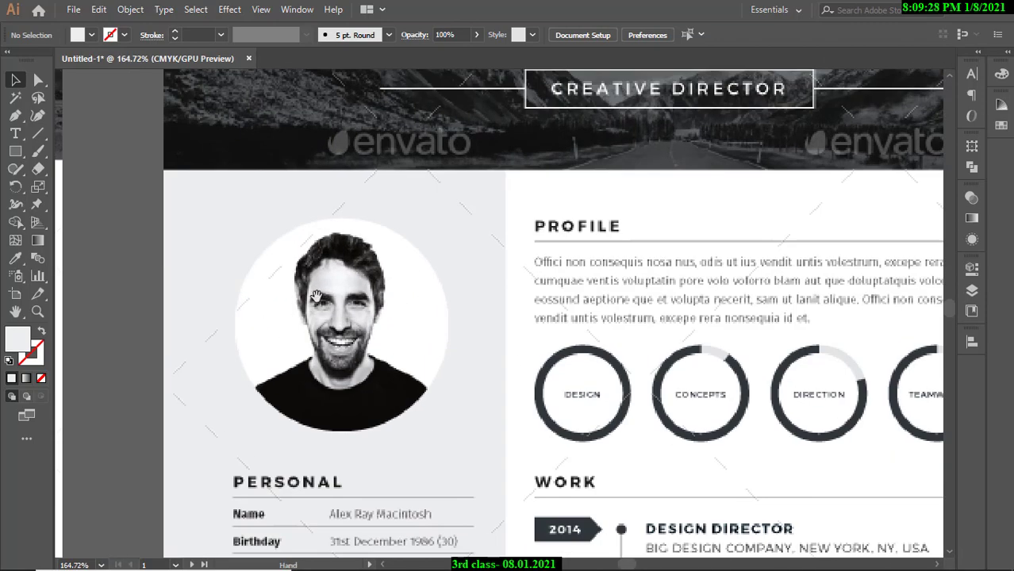
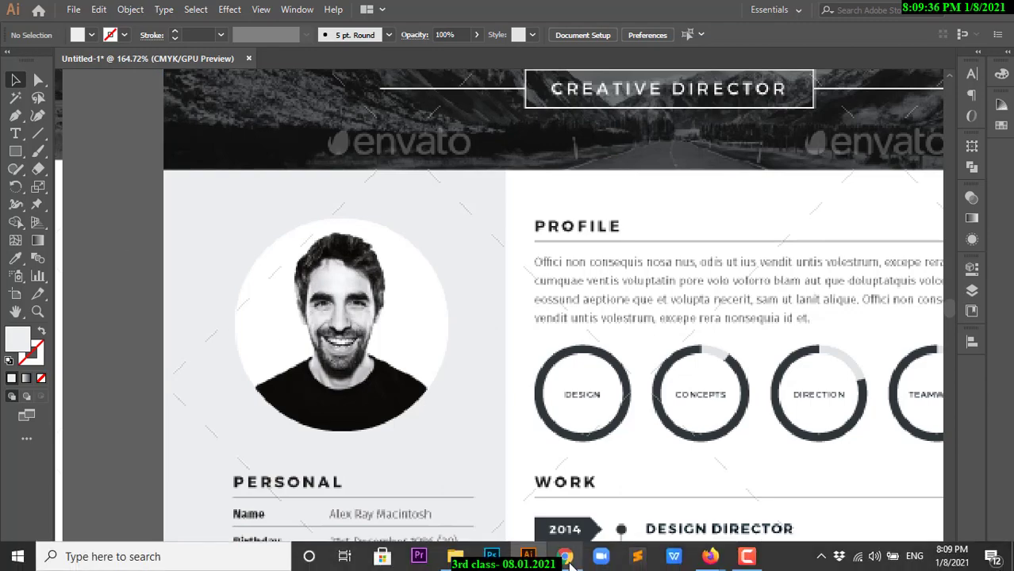
# Leave Illustrator for the Chrome window and show the Font Squirrel Fira Sans tab.
pyautogui.click(565, 556)
pyautogui.click(761, 13)
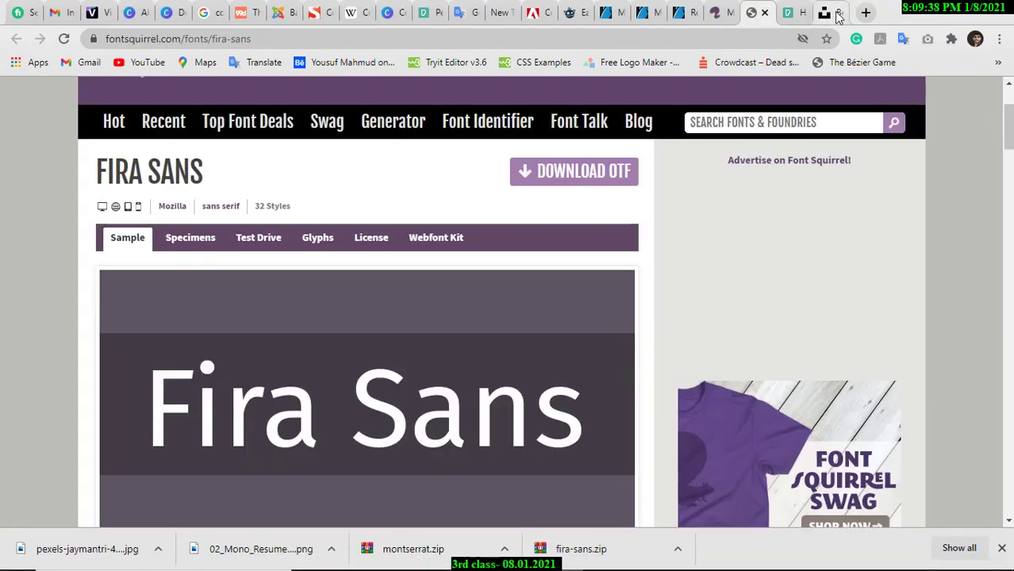
# Google 'kisspng' in a new tab and open the CleanPNG result.
pyautogui.click(824, 13)
pyautogui.hotkey('ctrl', 't')
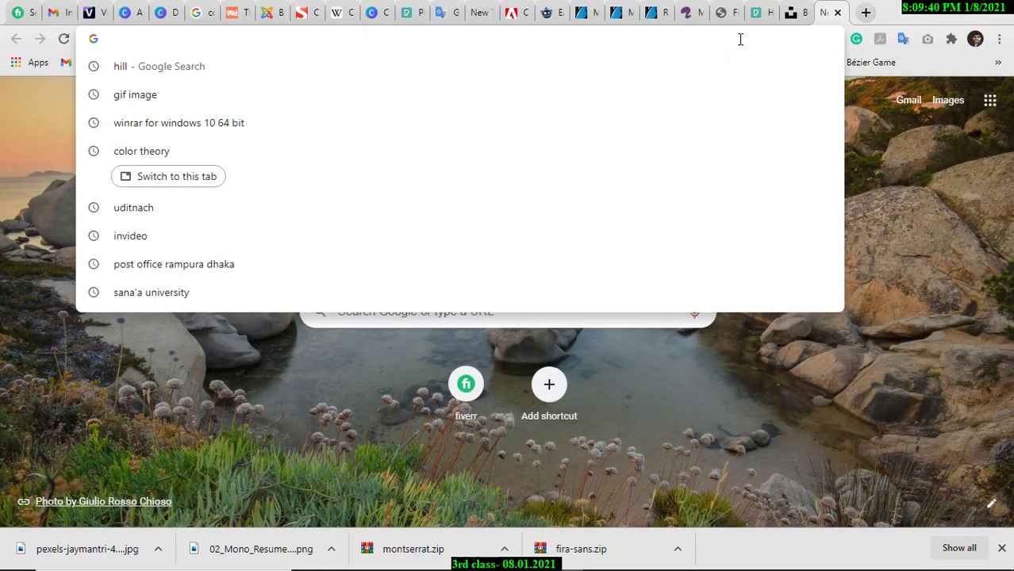
pyautogui.write('kisspng')
pyautogui.press('Return')
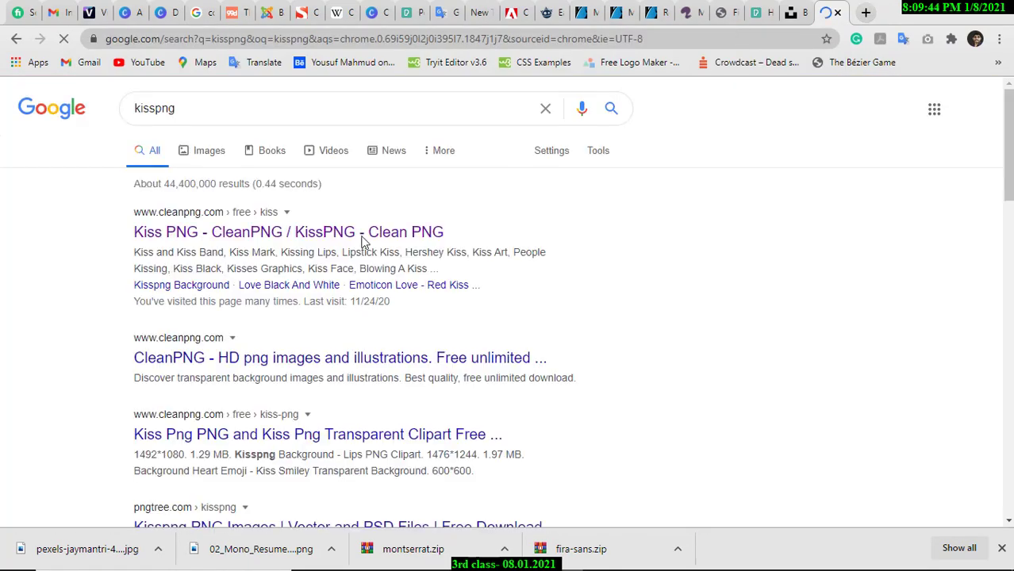
pyautogui.click(255, 233)
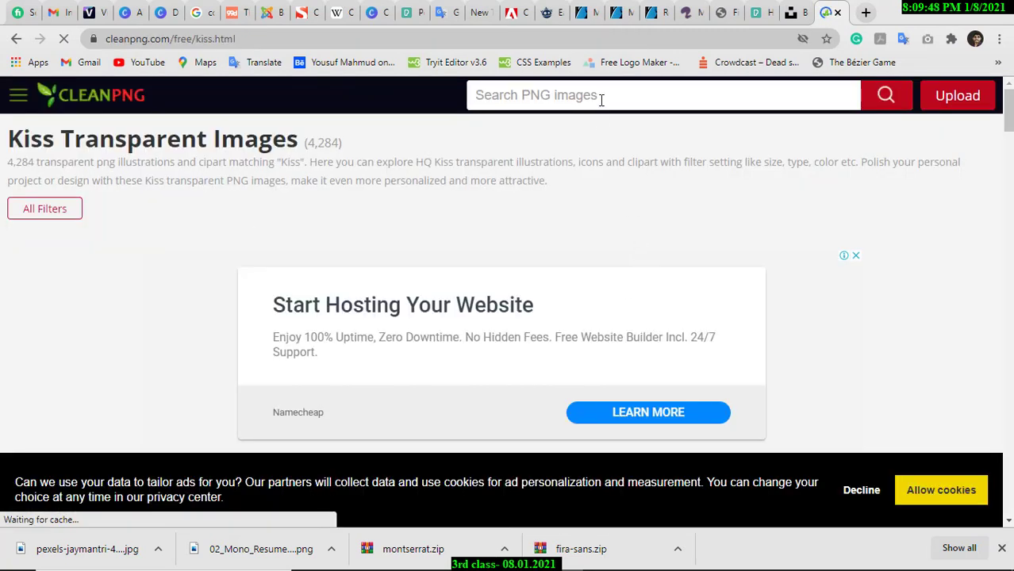
# Search CleanPNG for 'men' and browse the transparent men image results.
pyautogui.click(600, 99)
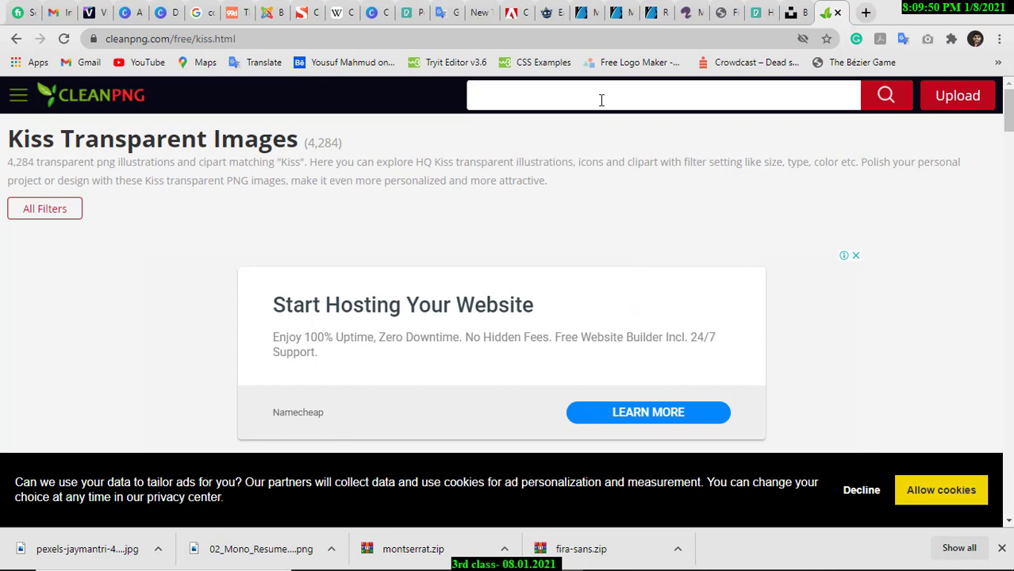
pyautogui.write('men')
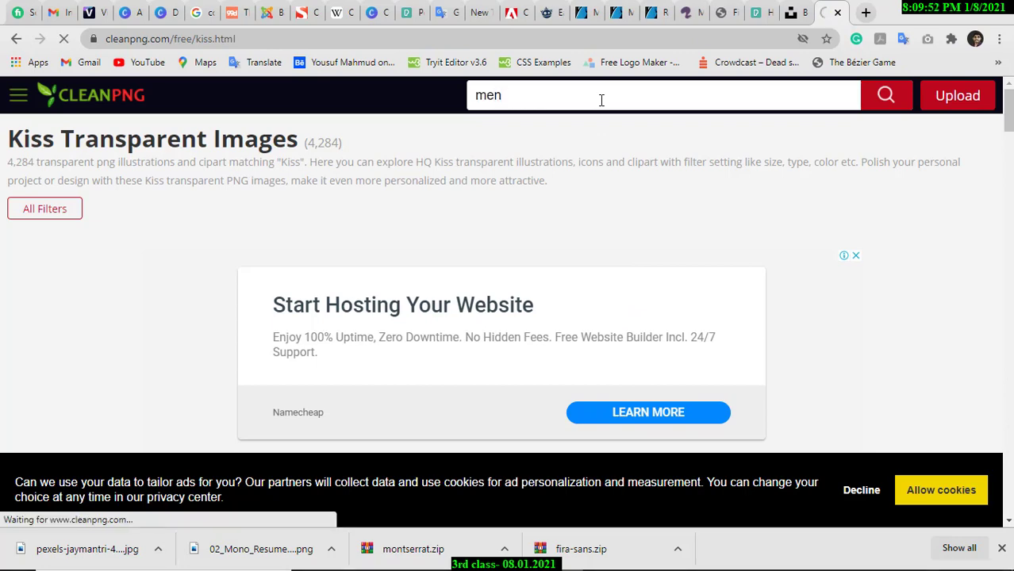
pyautogui.press('Return')
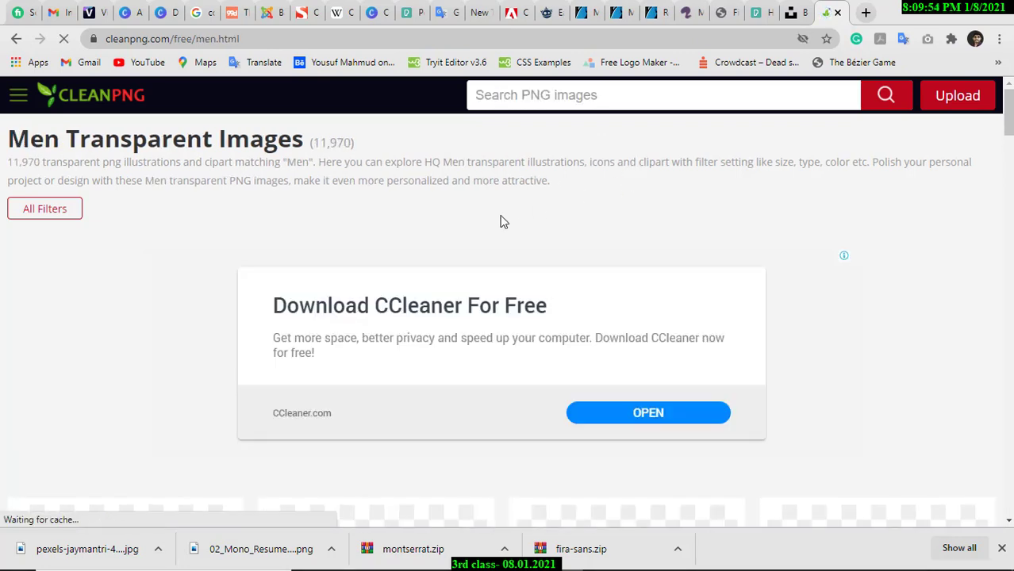
pyautogui.scroll(-1, 495, 214)
pyautogui.scroll(-8, 495, 212)
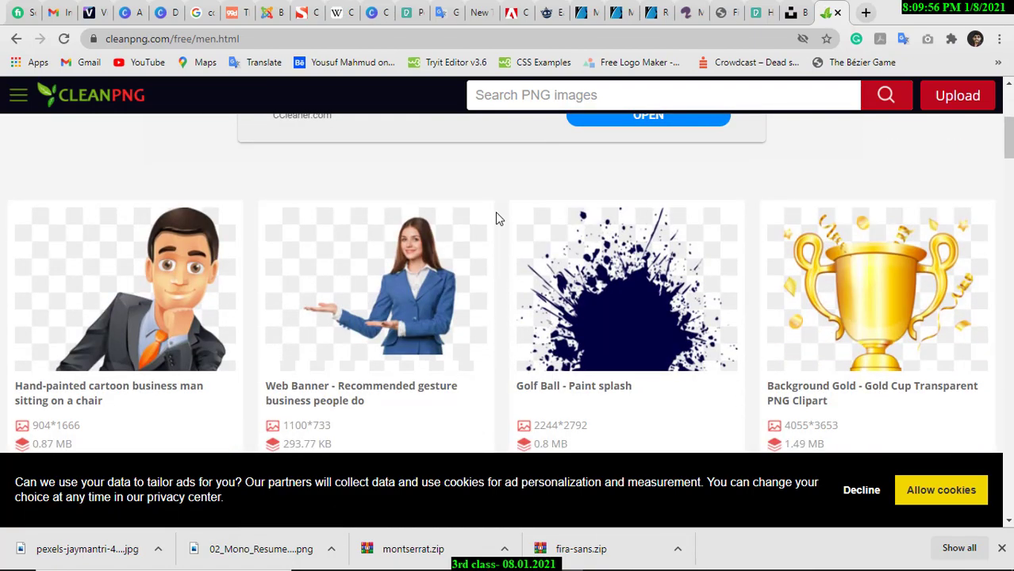
pyautogui.scroll(-10, 511, 226)
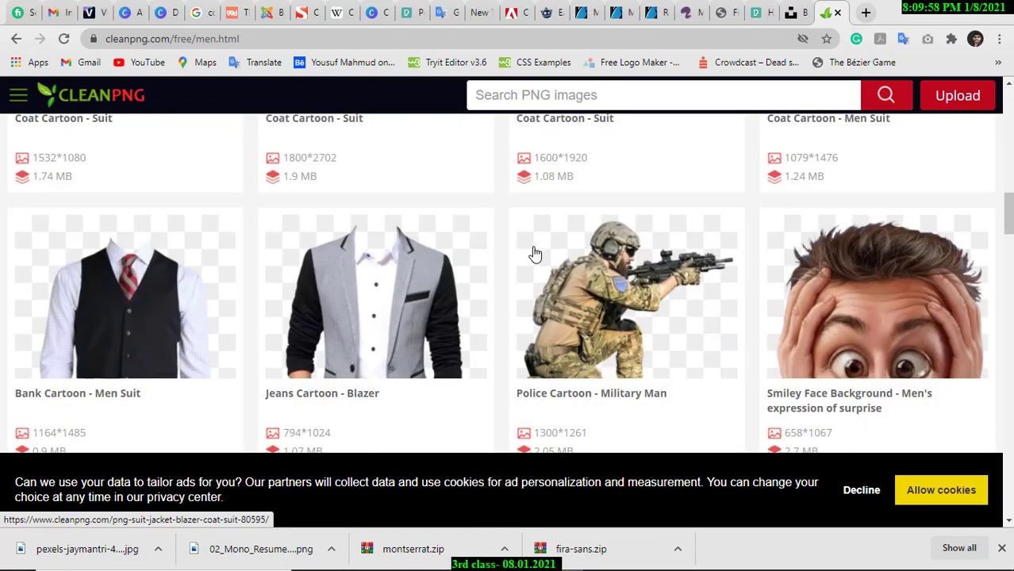
pyautogui.scroll(-5, 536, 254)
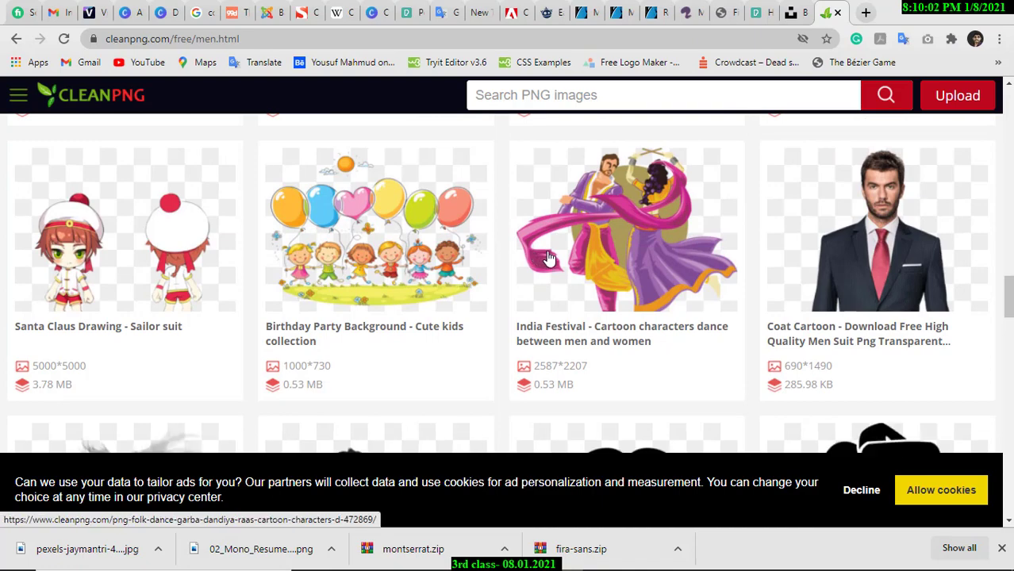
pyautogui.scroll(-3, 547, 258)
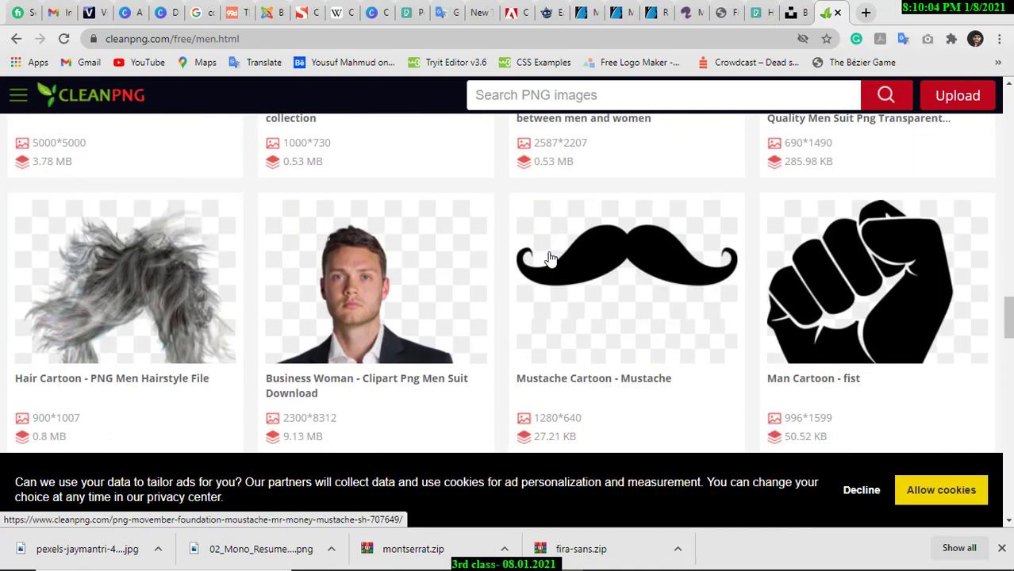
pyautogui.scroll(-4, 551, 258)
pyautogui.scroll(-4, 548, 255)
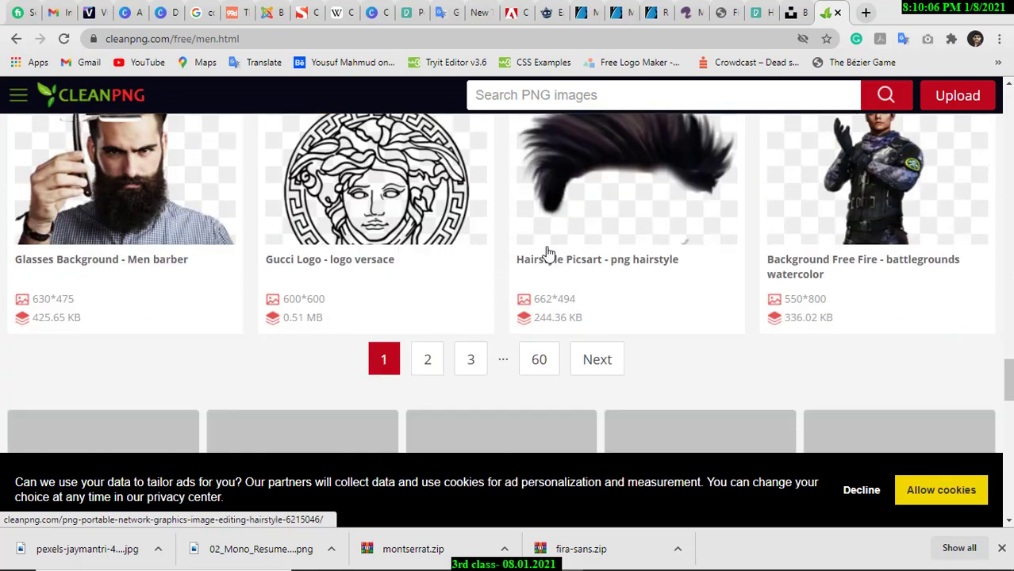
pyautogui.scroll(3, 555, 277)
pyautogui.scroll(-6, 555, 275)
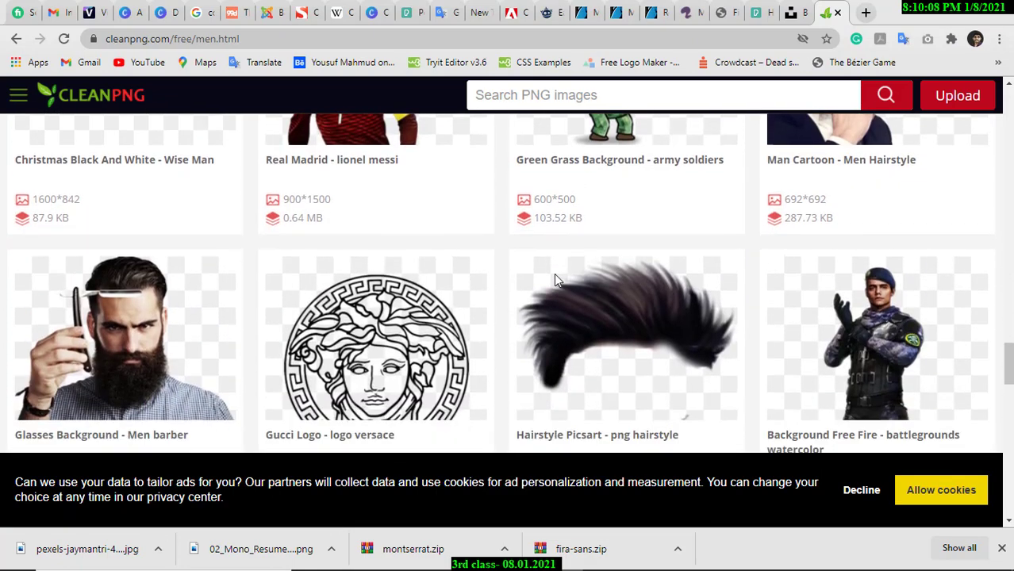
pyautogui.scroll(-10, 555, 277)
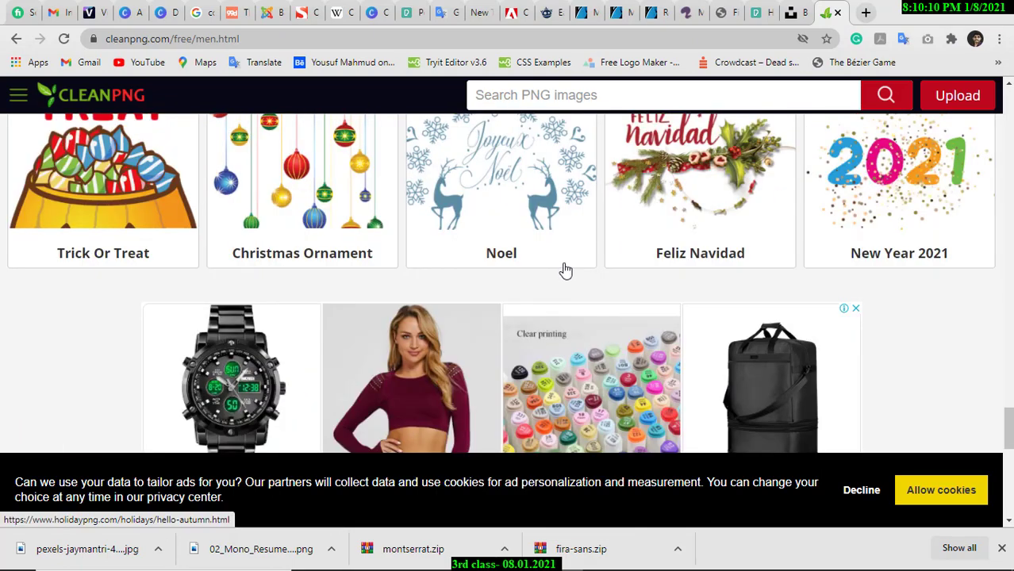
pyautogui.scroll(-2, 555, 254)
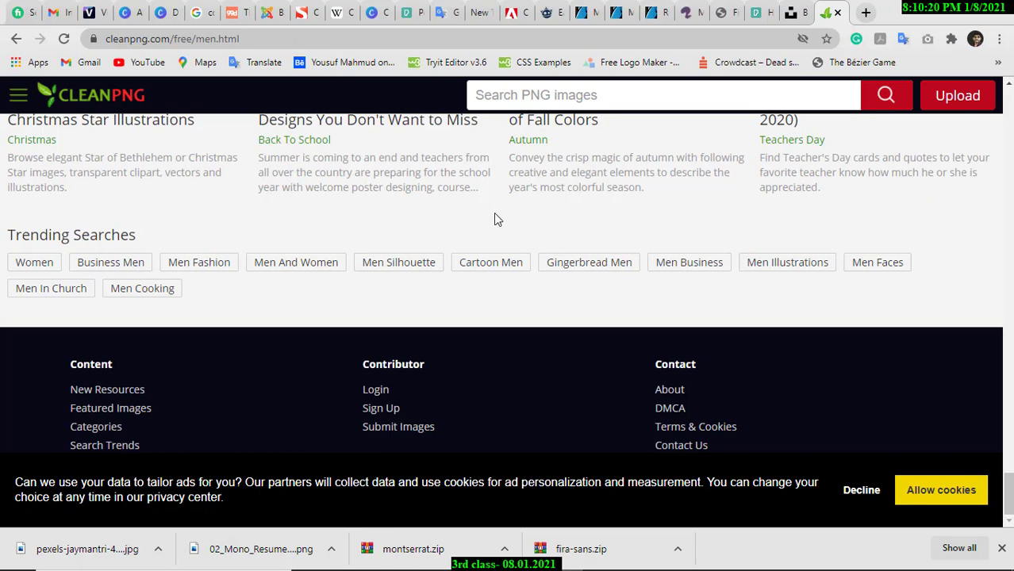
pyautogui.scroll(12, 547, 274)
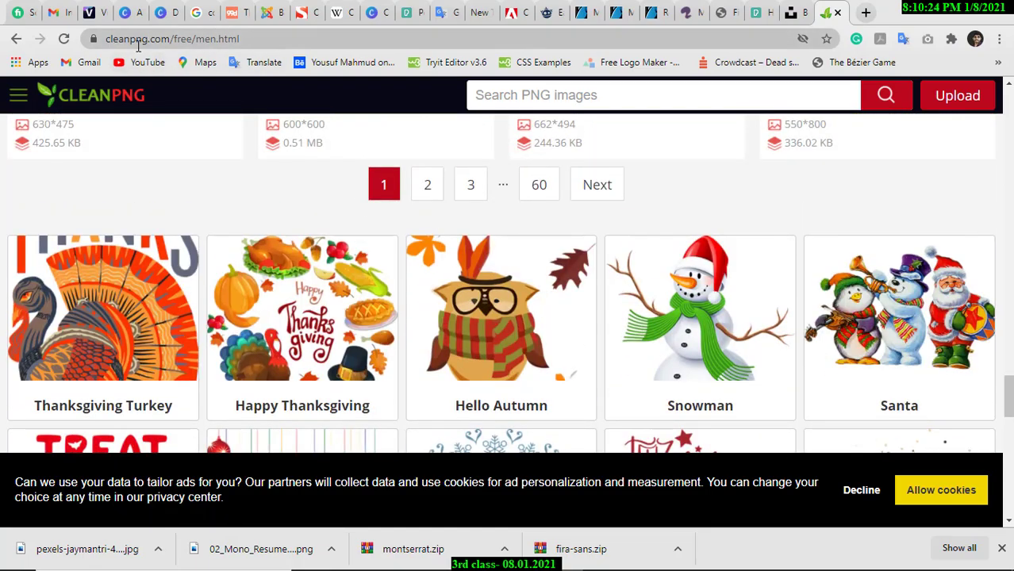
pyautogui.scroll(4, 392, 340)
pyautogui.scroll(4, 393, 339)
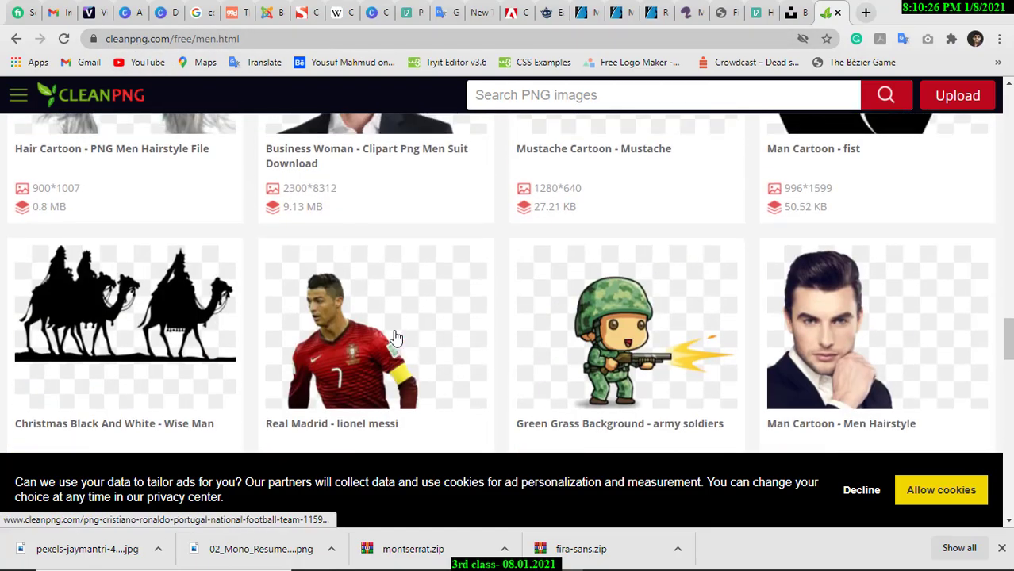
pyautogui.scroll(-4, 393, 339)
pyautogui.scroll(5, 492, 320)
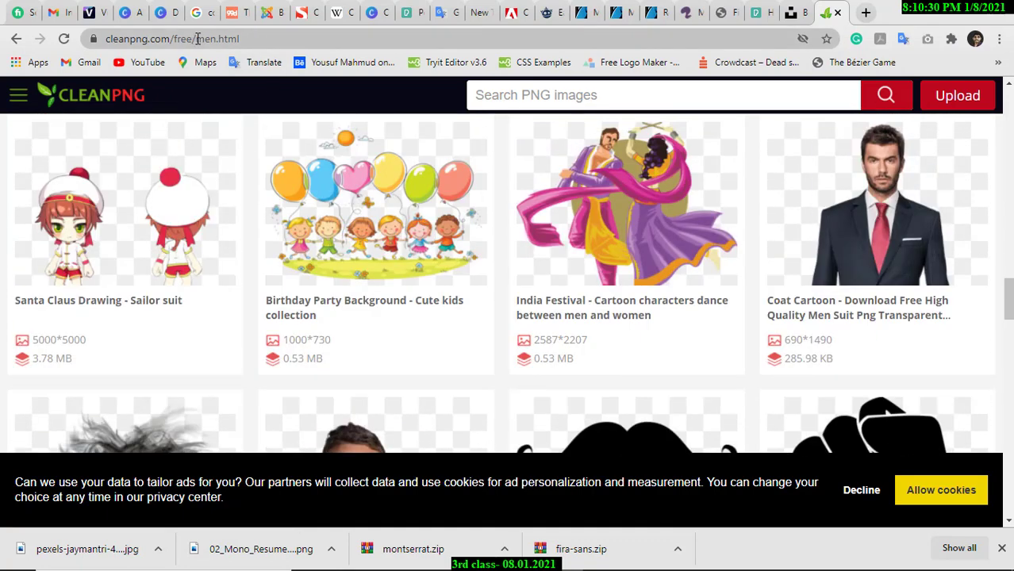
pyautogui.click(175, 38)
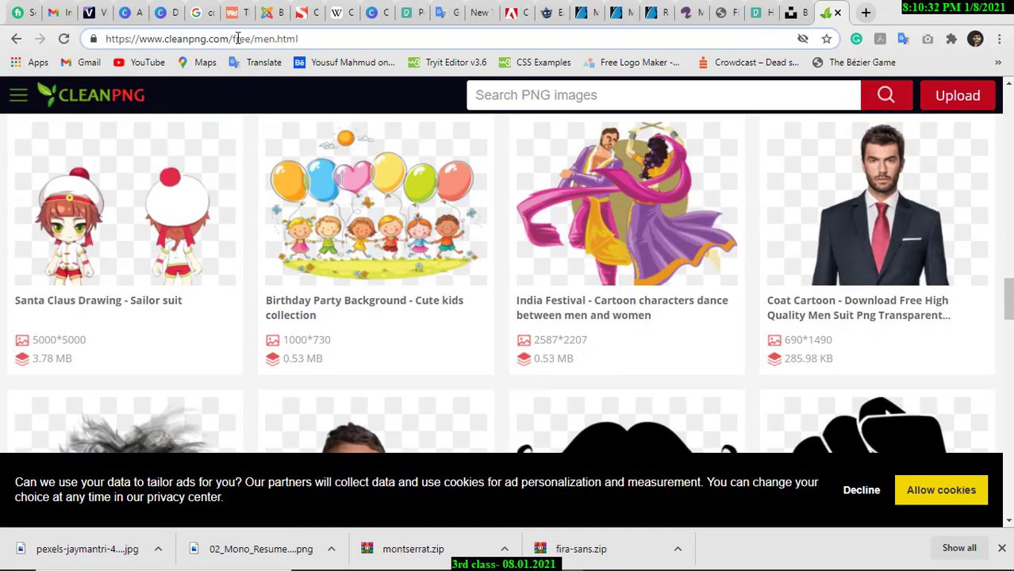
# Copy the cleanpng.com address and post it as a comment in the Facebook design group.
pyautogui.moveTo(232, 38); pyautogui.dragTo(106, 38)
pyautogui.hotkey('ctrl', 'c')
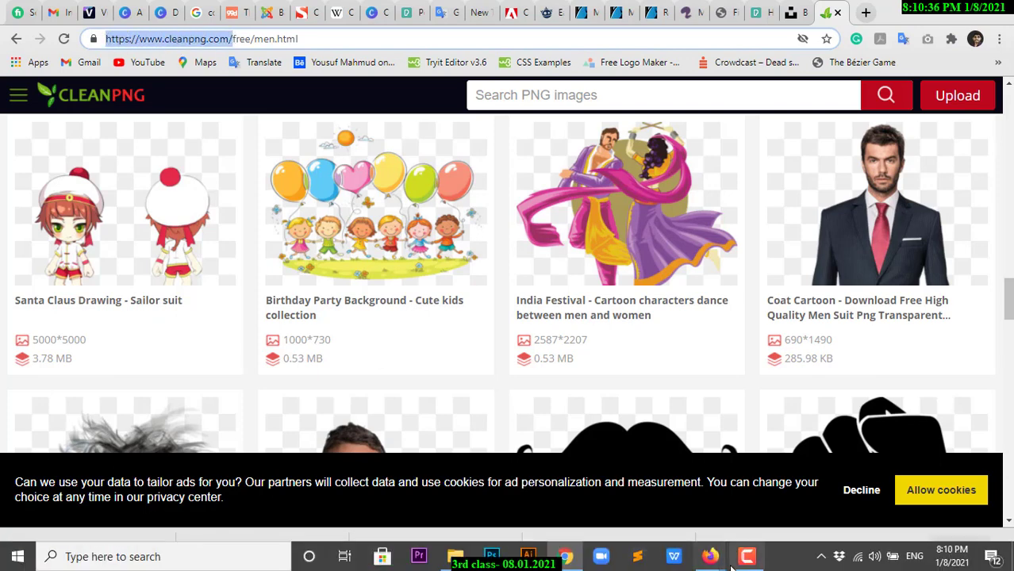
pyautogui.click(745, 564)
pyautogui.moveTo(710, 556)
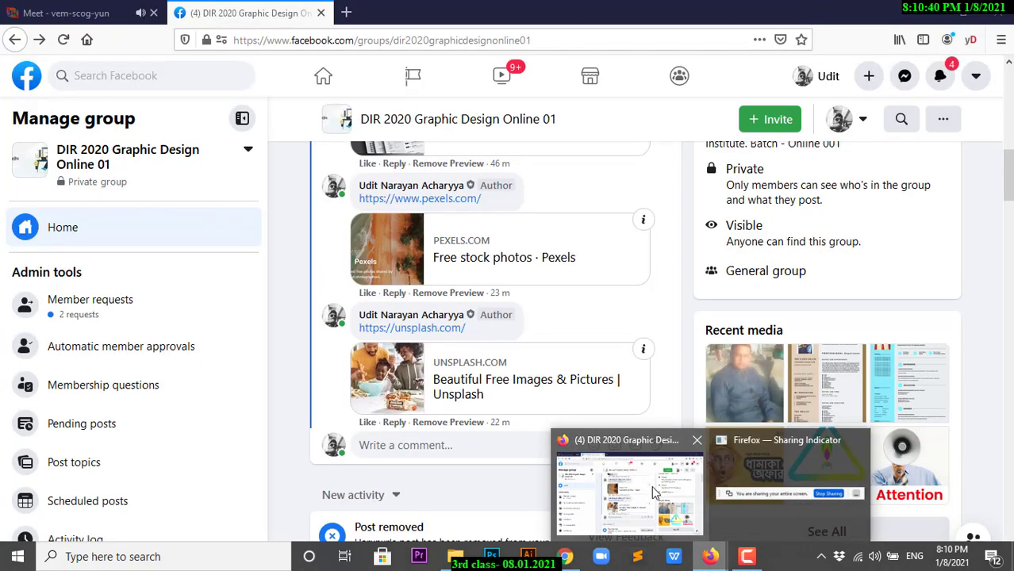
pyautogui.click(652, 487)
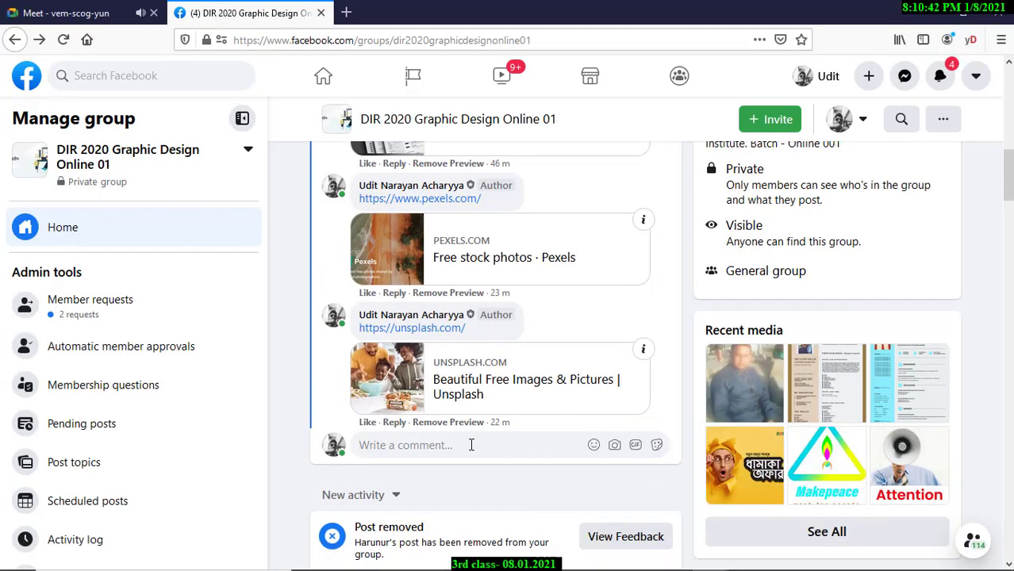
pyautogui.click(471, 445)
pyautogui.hotkey('ctrl', 'v')
pyautogui.press('Return')
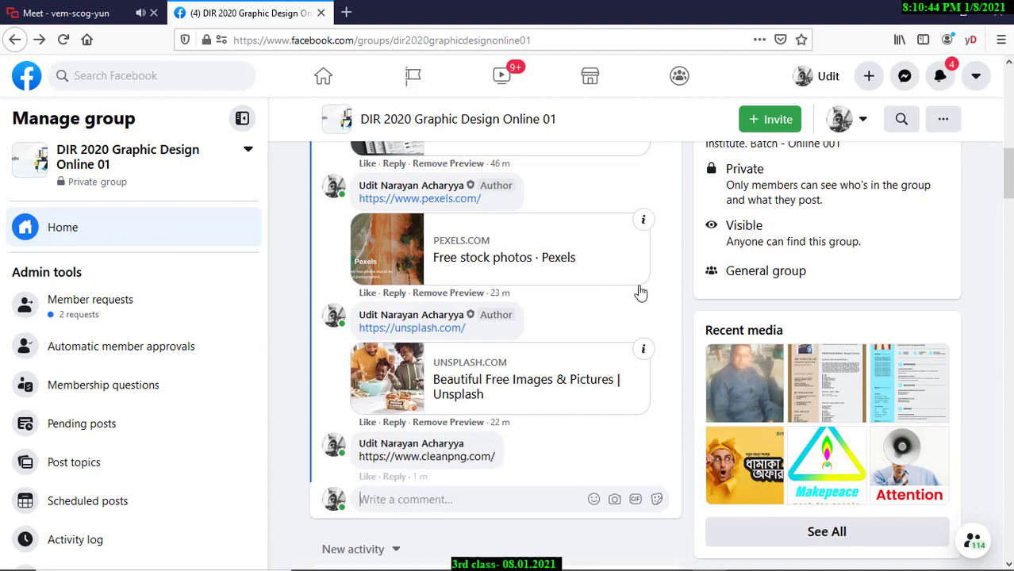
pyautogui.hotkey('alt', 'Tab')
# Scroll the men results and open the suit image's detail page.
pyautogui.scroll(9, 374, 313)
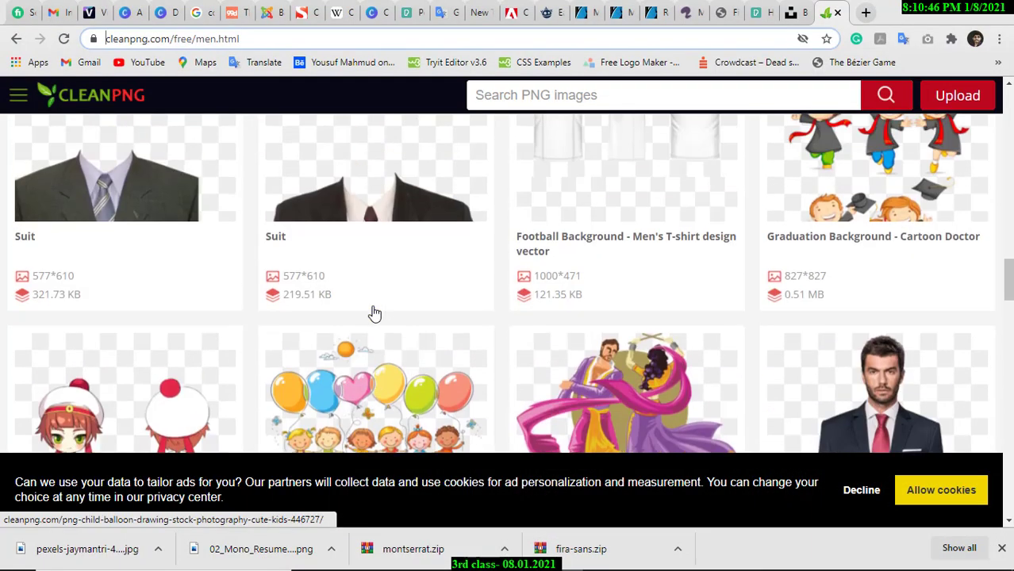
pyautogui.scroll(10, 405, 312)
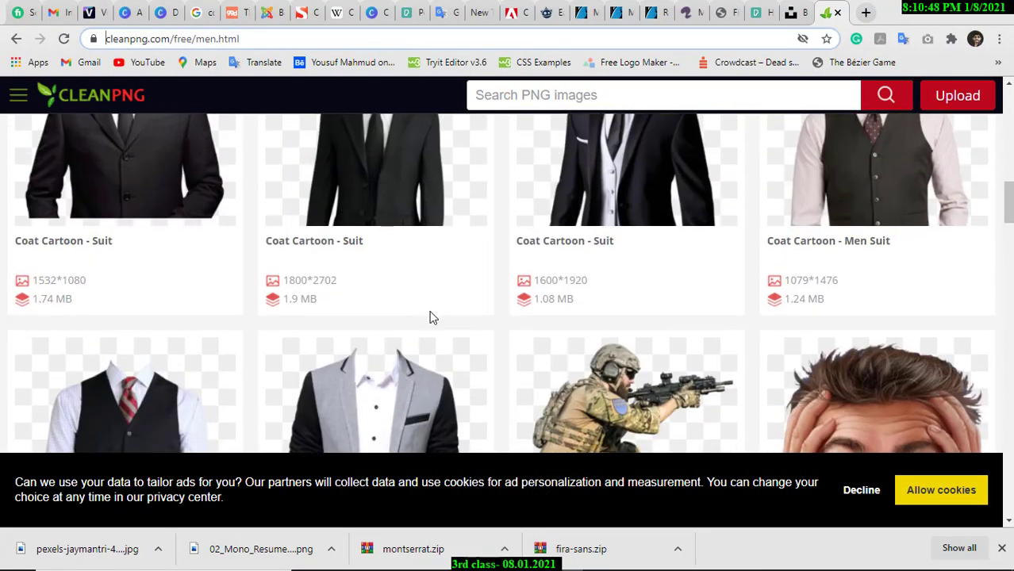
pyautogui.scroll(4, 489, 324)
pyautogui.scroll(-3, 508, 326)
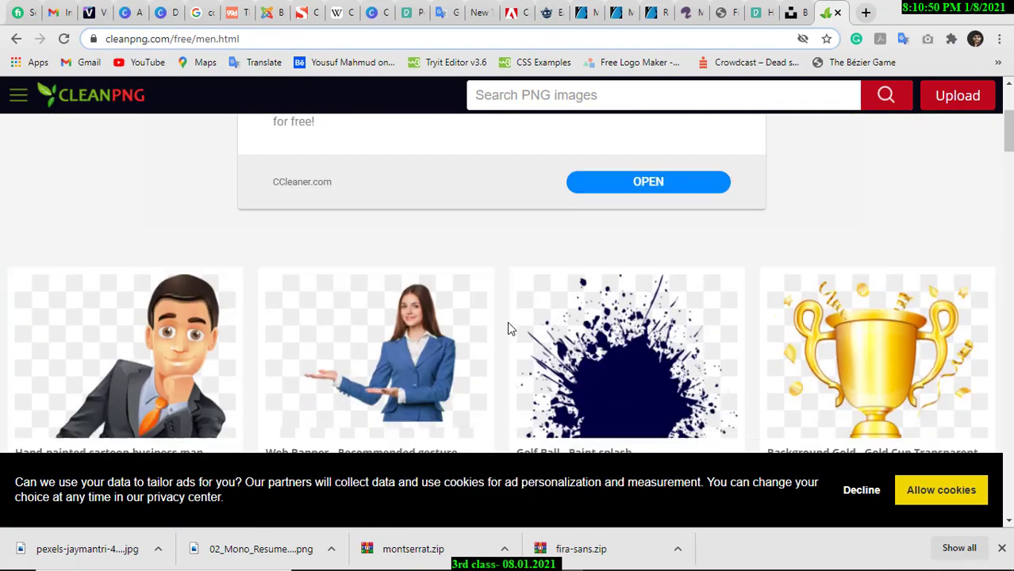
pyautogui.scroll(3, 544, 326)
pyautogui.scroll(3, 786, 301)
pyautogui.scroll(-15, 786, 305)
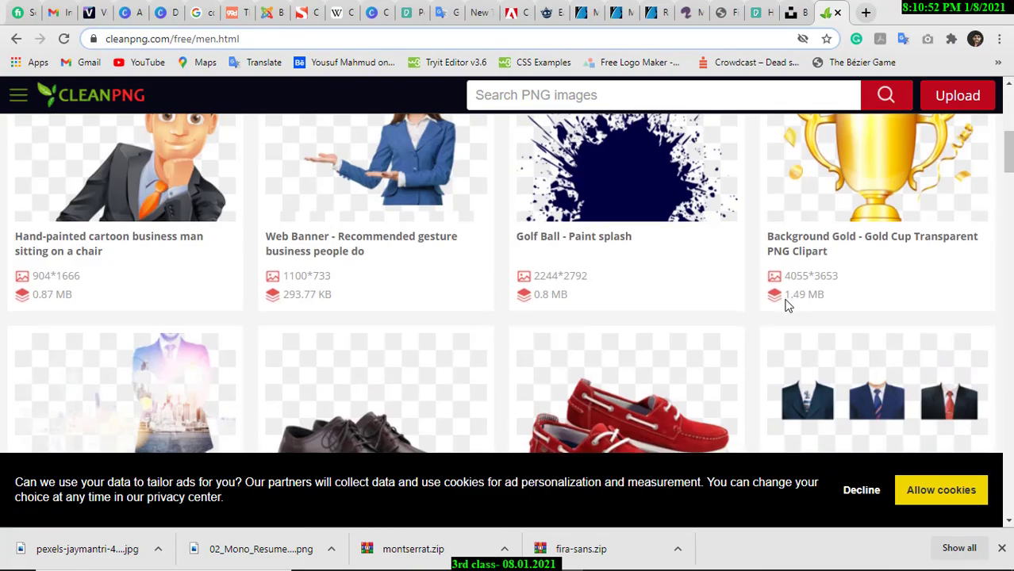
pyautogui.scroll(-5, 785, 304)
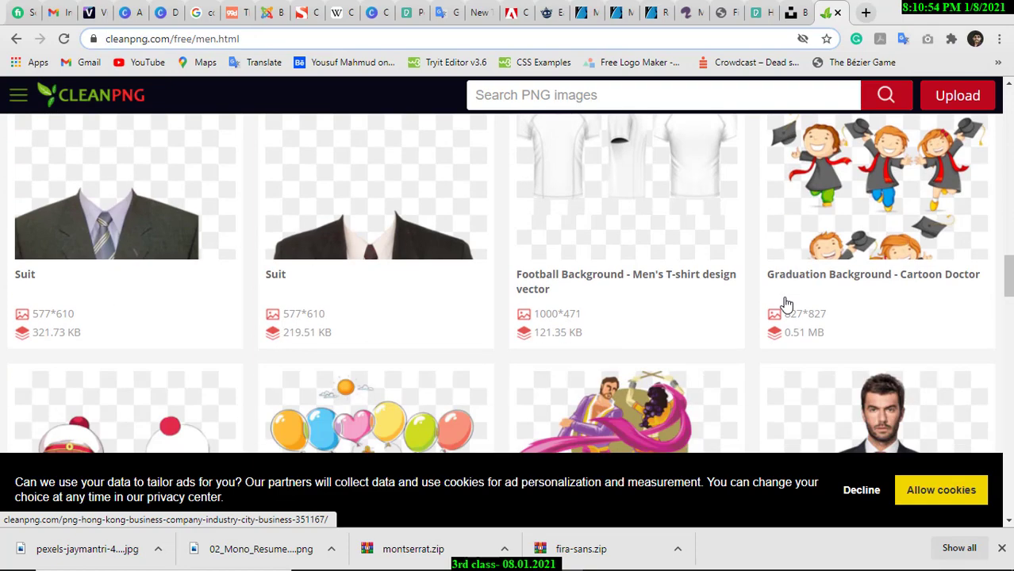
pyautogui.scroll(3, 785, 304)
pyautogui.scroll(2, 785, 304)
pyautogui.scroll(-10, 786, 306)
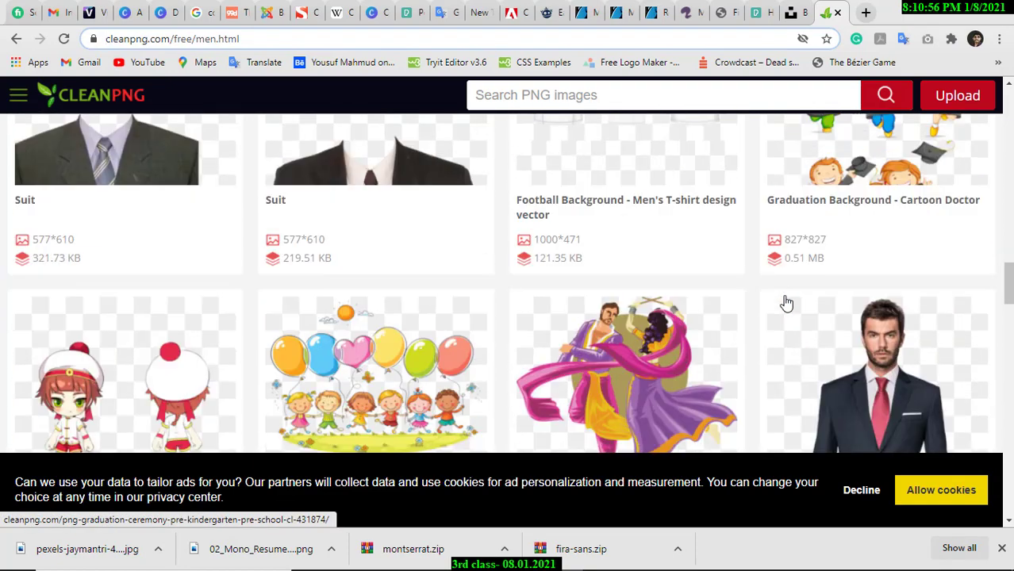
pyautogui.scroll(-1, 785, 306)
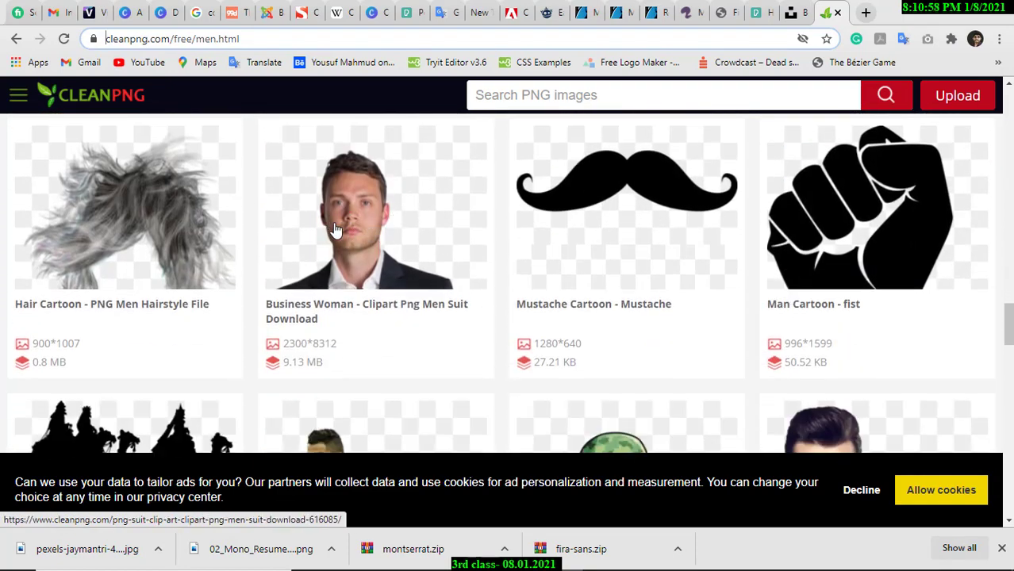
pyautogui.click(353, 239)
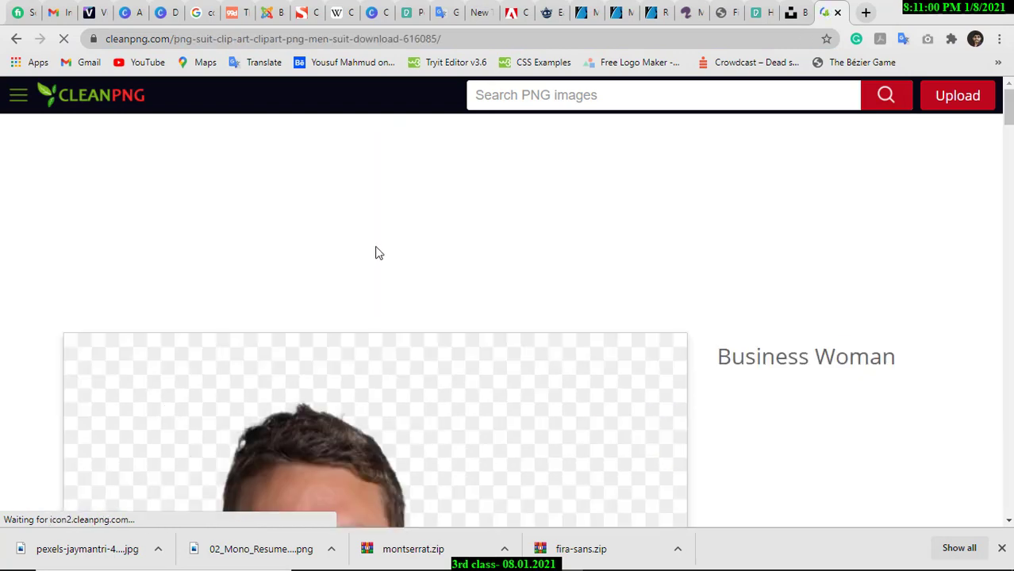
pyautogui.scroll(-5, 494, 325)
pyautogui.scroll(-7, 494, 325)
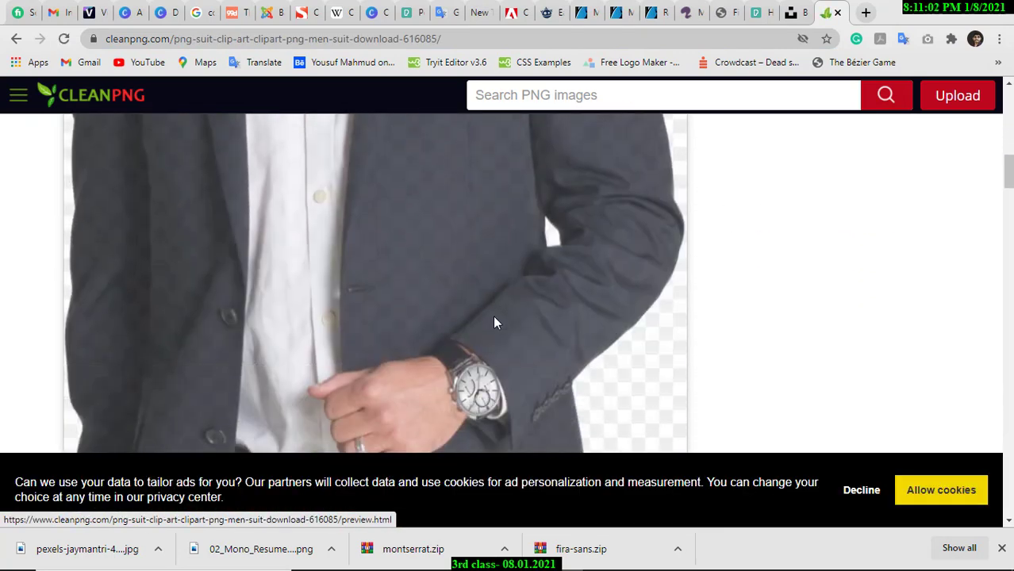
pyautogui.scroll(3, 832, 376)
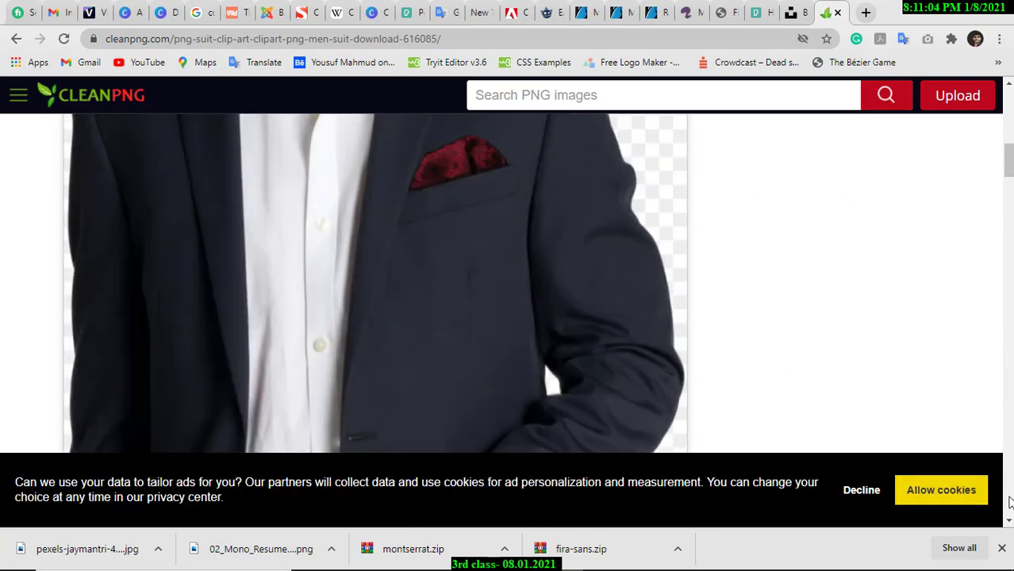
# Allow CleanPNG's cookies, close Chrome's downloads bar and scroll down to Free Download.
pyautogui.click(848, 491)
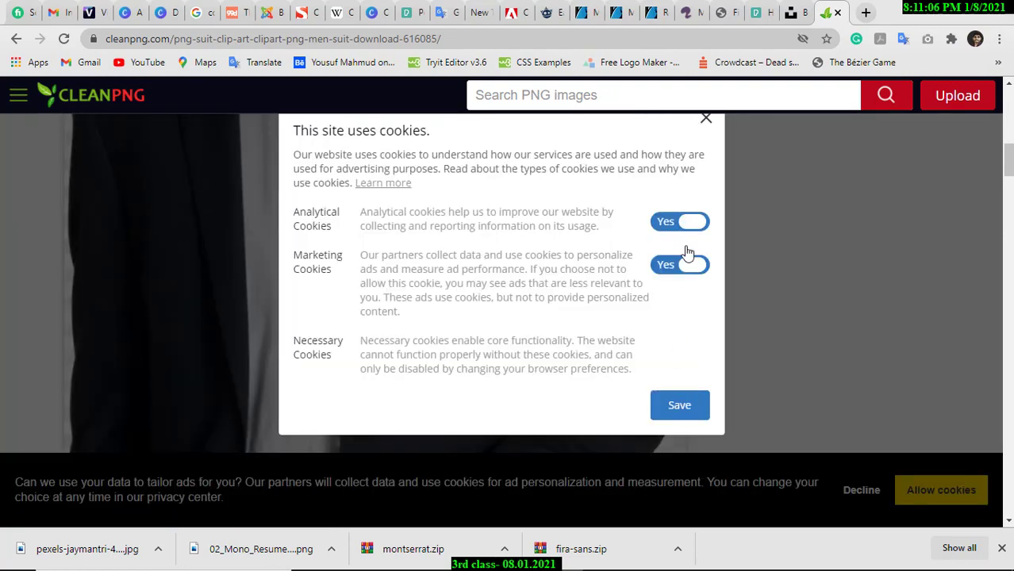
pyautogui.click(707, 128)
pyautogui.click(940, 485)
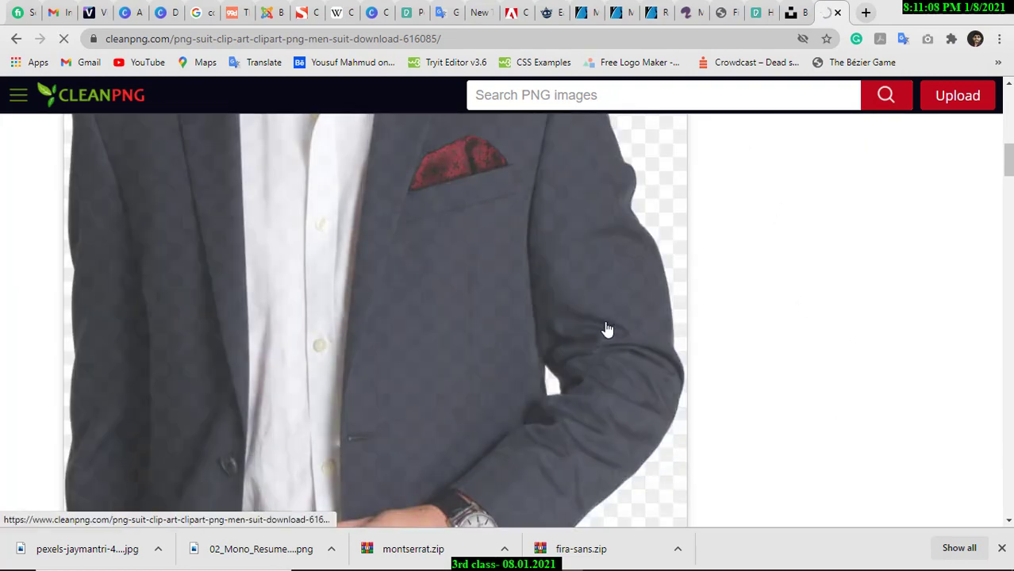
pyautogui.scroll(5, 606, 328)
pyautogui.scroll(-2, 563, 332)
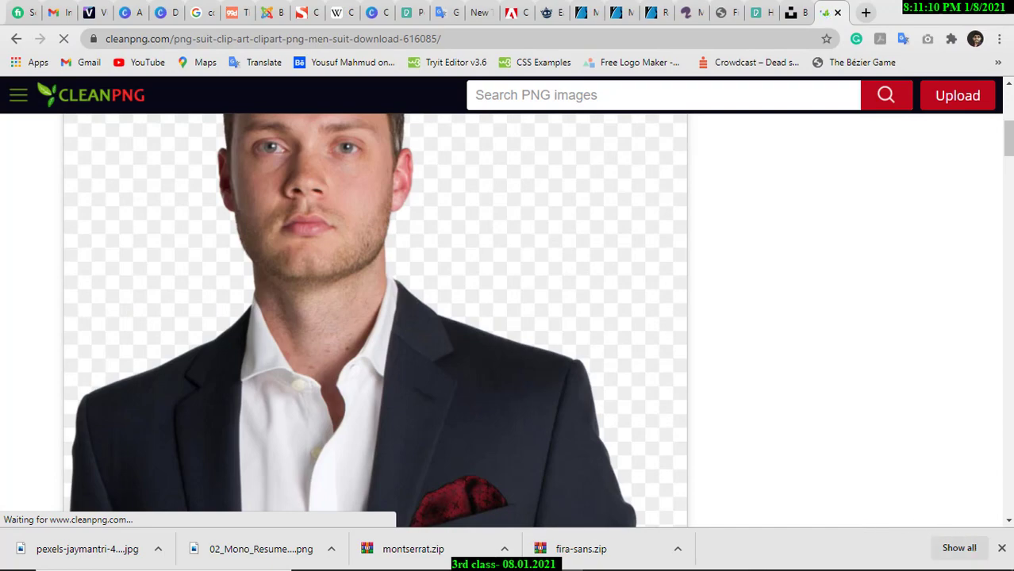
pyautogui.click(1001, 548)
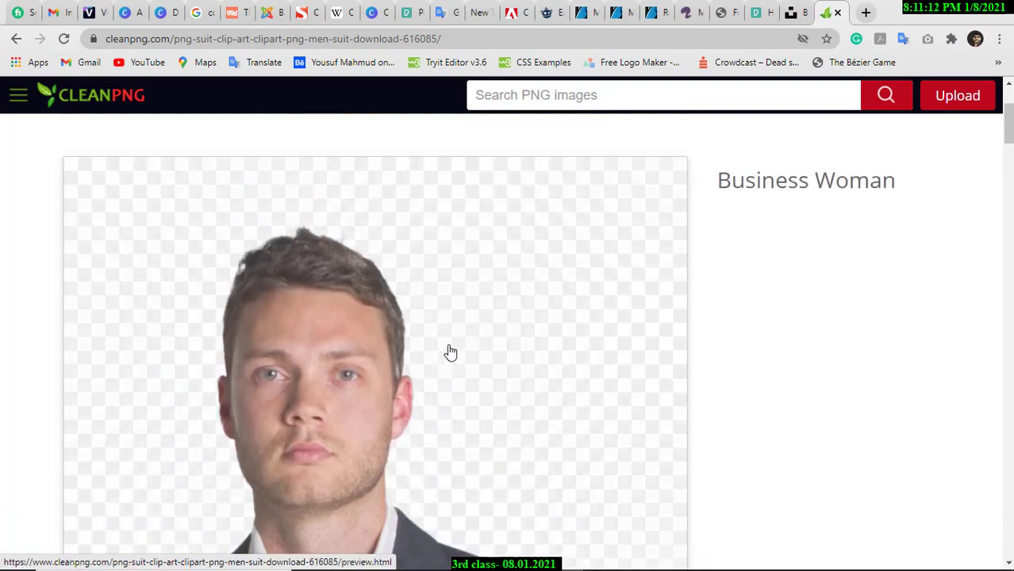
pyautogui.scroll(-15, 452, 352)
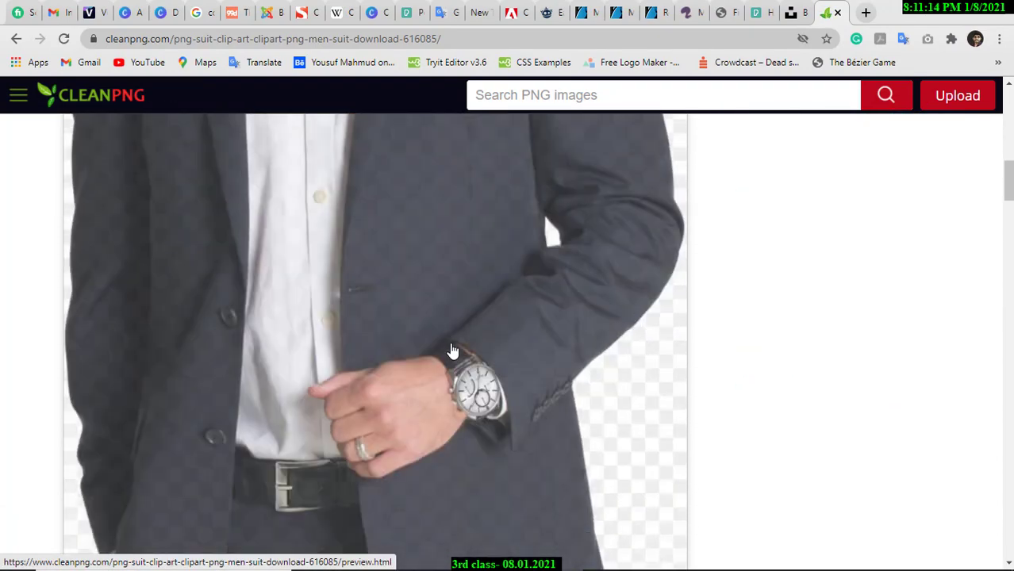
pyautogui.scroll(-6, 451, 352)
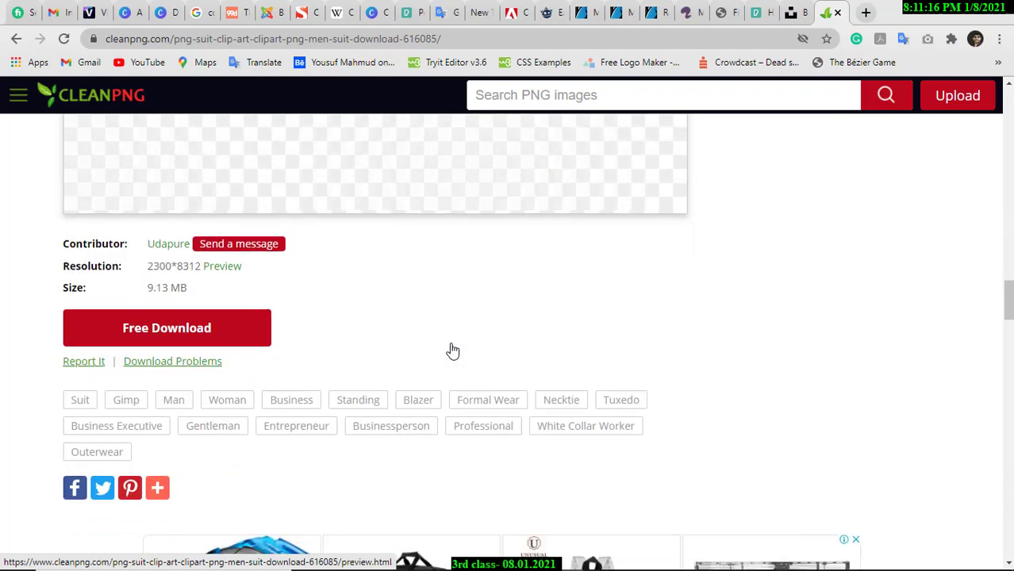
# Start the Free Download and pass the robot check by selecting the taxi pictures.
pyautogui.click(183, 335)
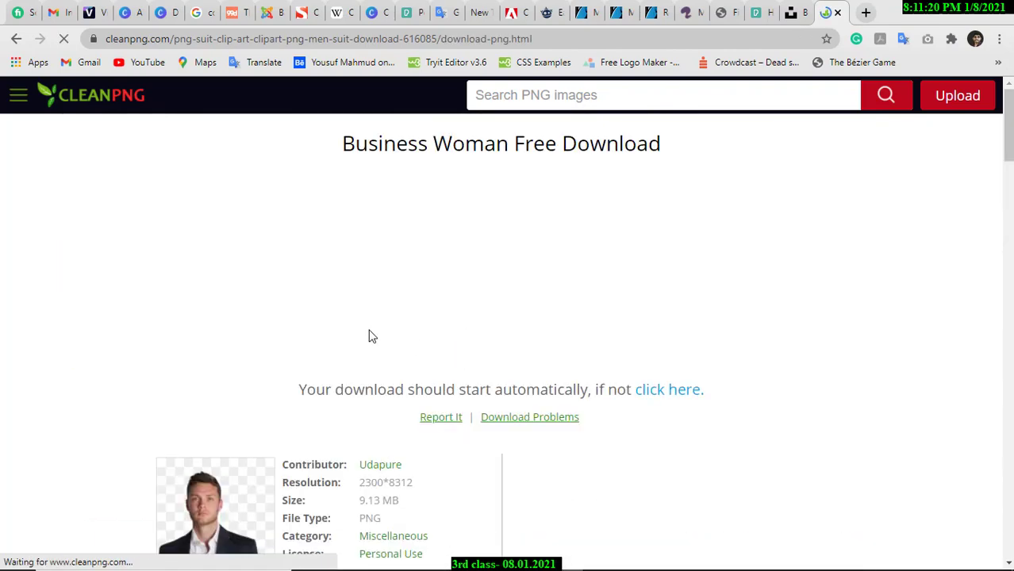
pyautogui.scroll(-3, 493, 309)
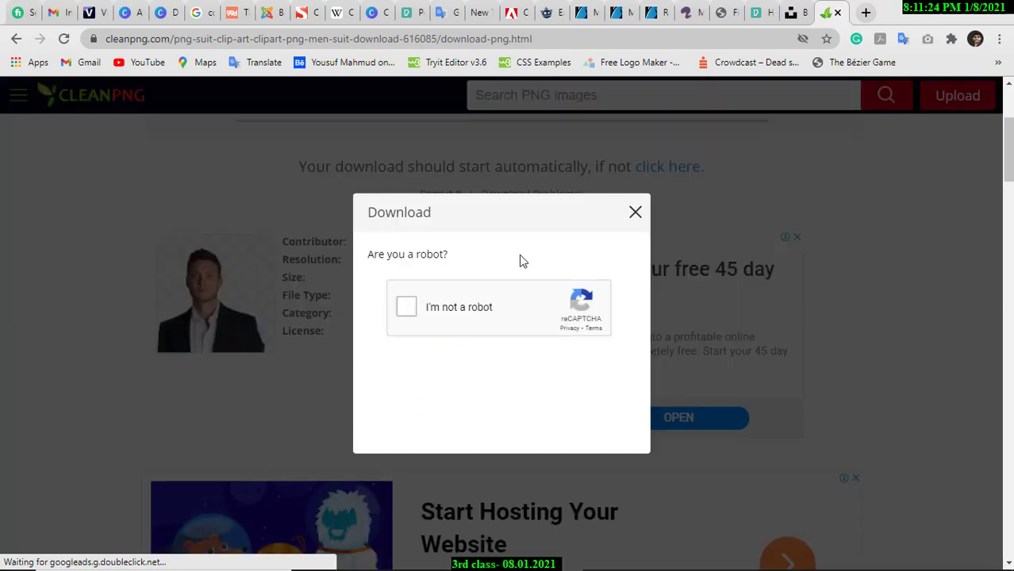
pyautogui.click(409, 311)
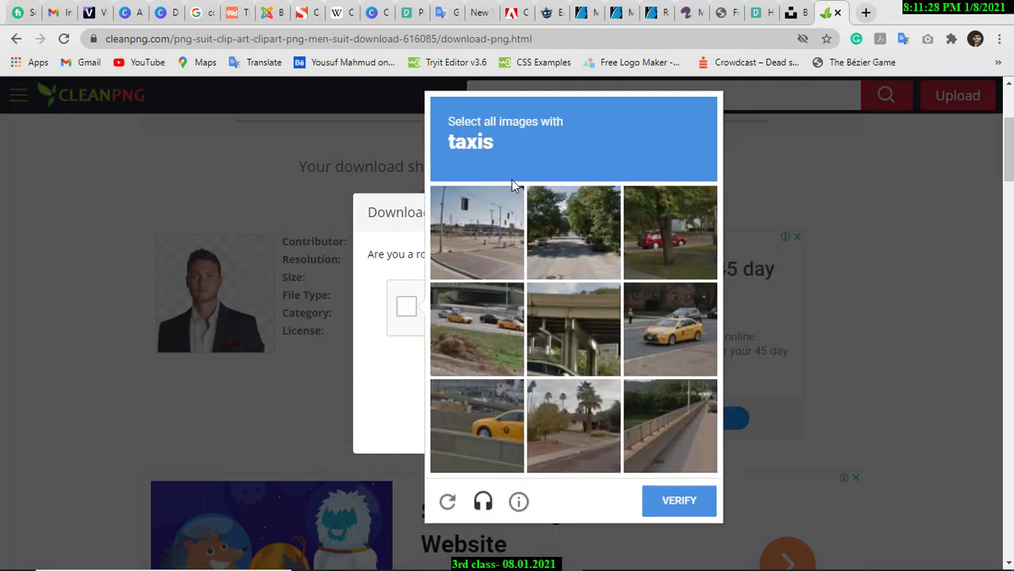
pyautogui.click(629, 349)
pyautogui.click(514, 400)
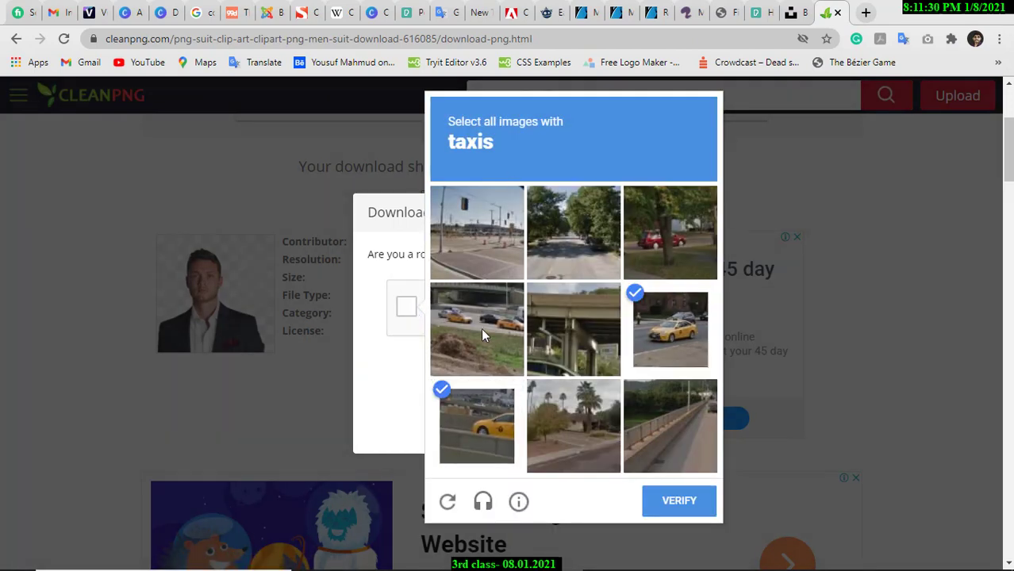
pyautogui.click(481, 327)
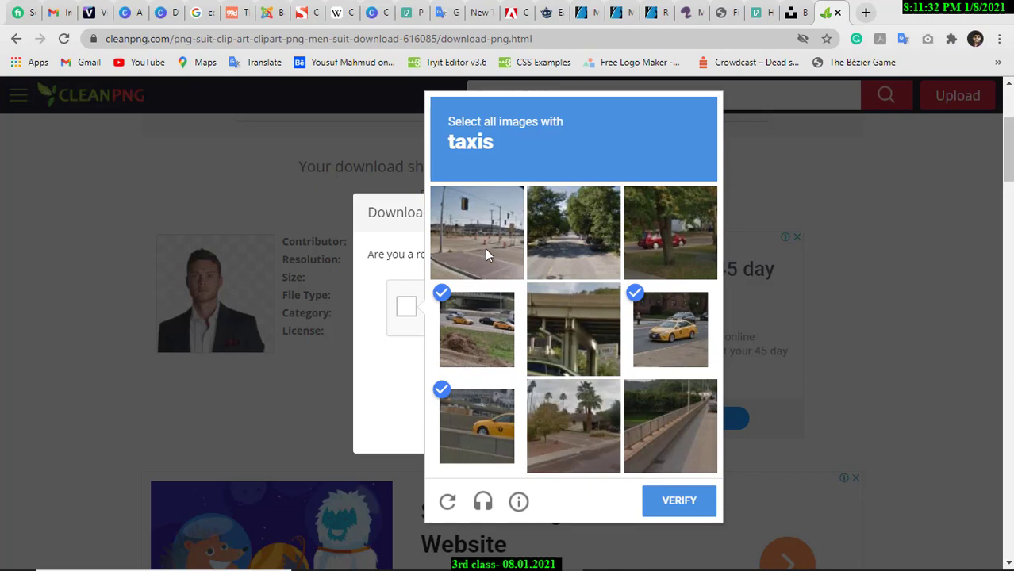
pyautogui.click(679, 503)
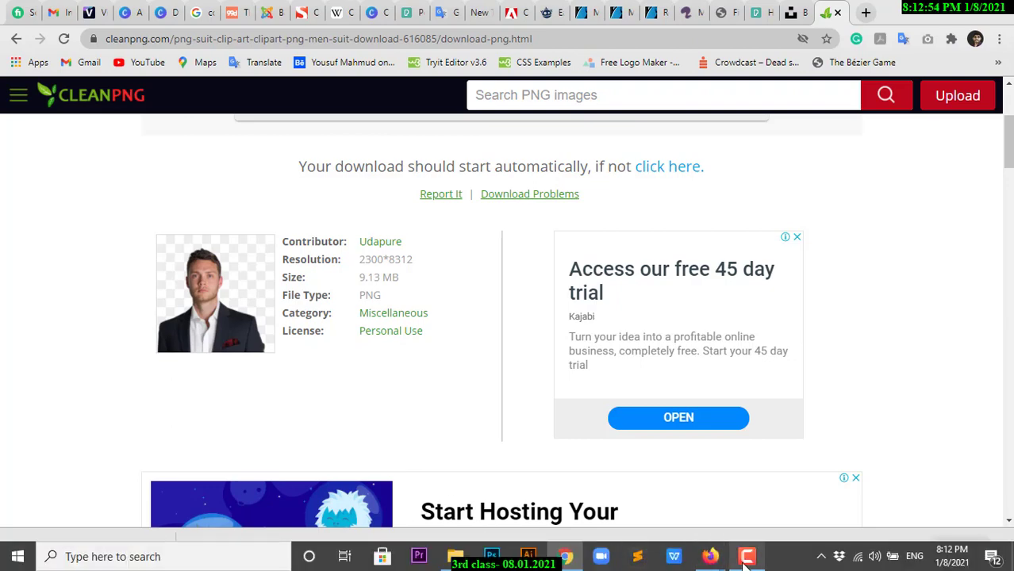
# Check the Facebook and Google Meet windows, dismiss the presenting notice, and return to Illustrator.
pyautogui.moveTo(710, 555)
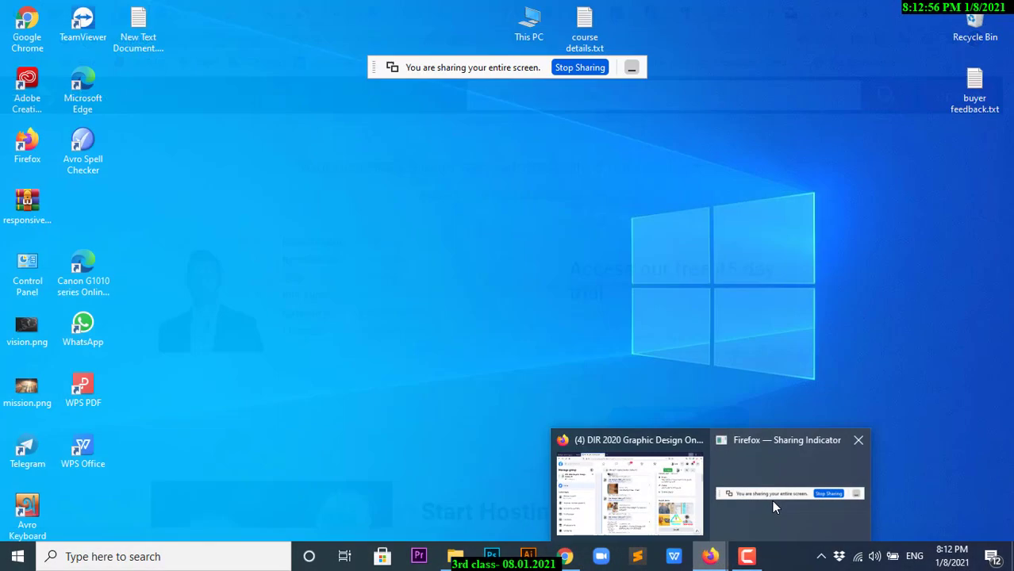
pyautogui.click(771, 500)
pyautogui.moveTo(710, 558)
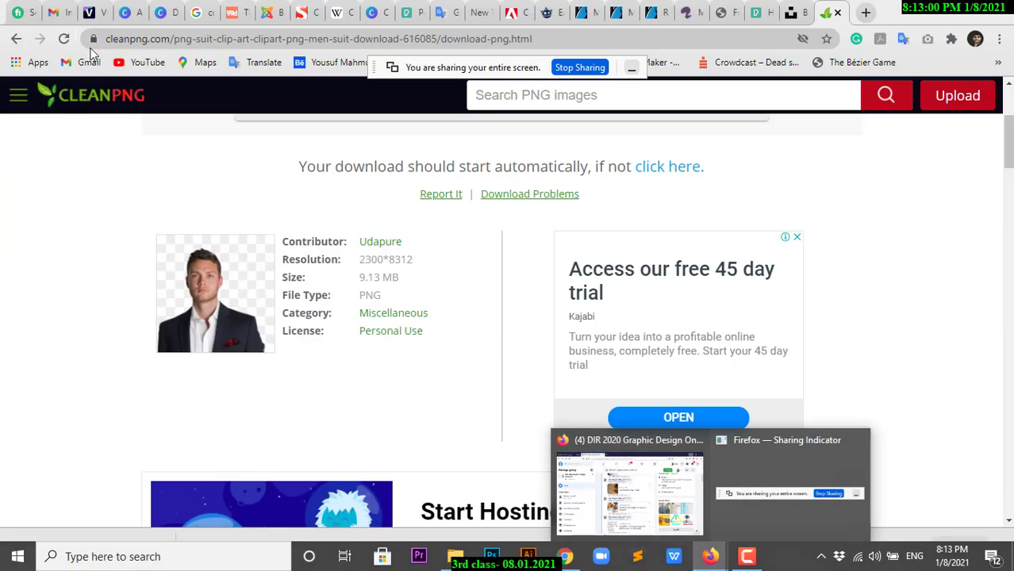
pyautogui.click(628, 480)
pyautogui.click(67, 12)
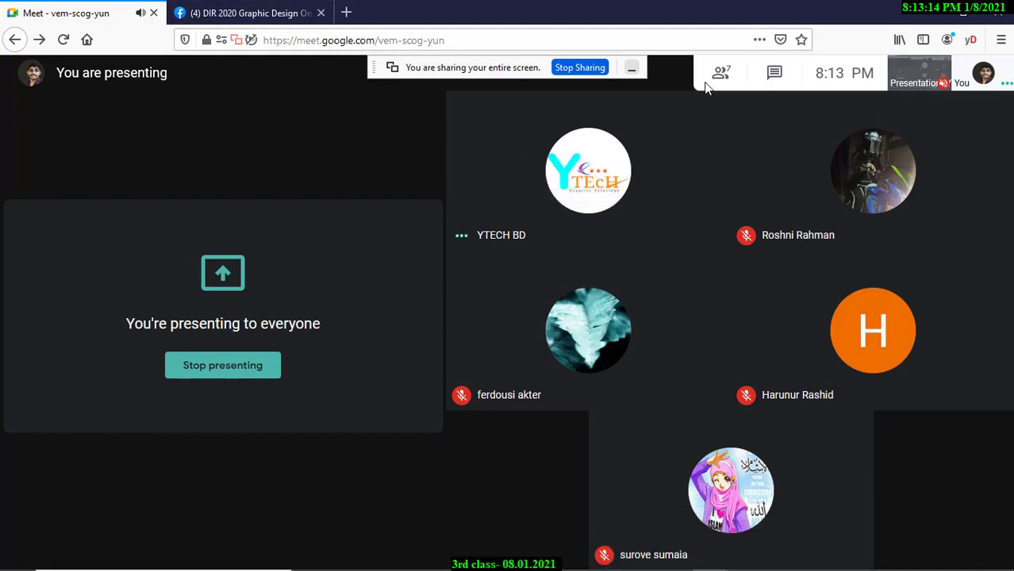
pyautogui.hotkey('alt', 'Tab')
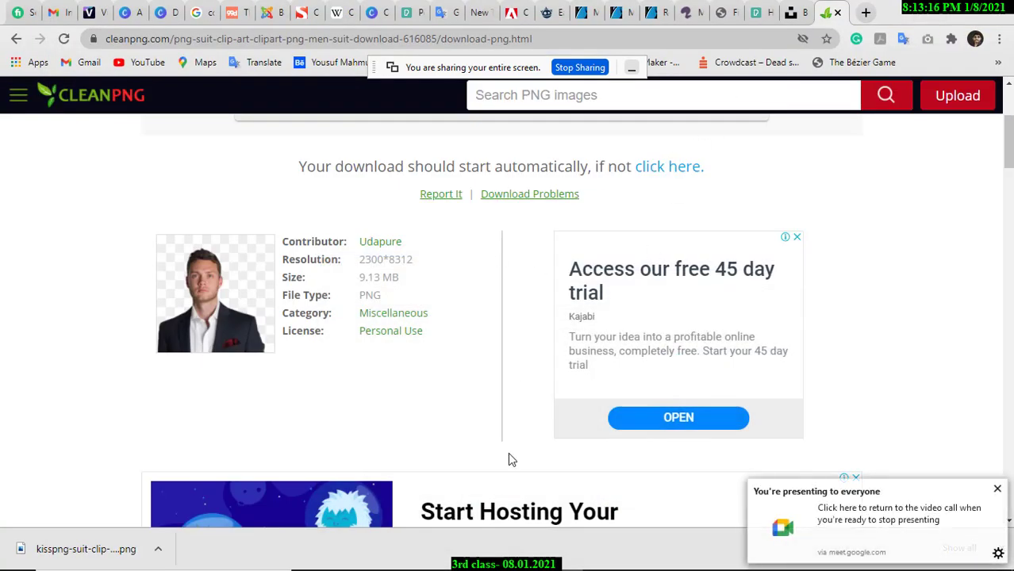
pyautogui.click(998, 487)
pyautogui.click(527, 556)
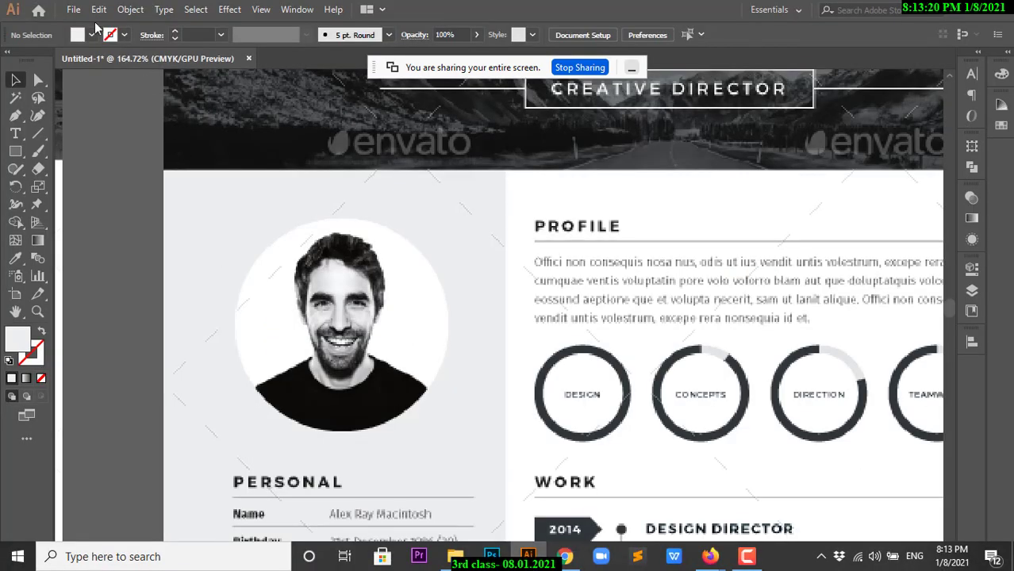
# Place the kisspng suit PNG from the Downloads folder.
pyautogui.click(73, 9)
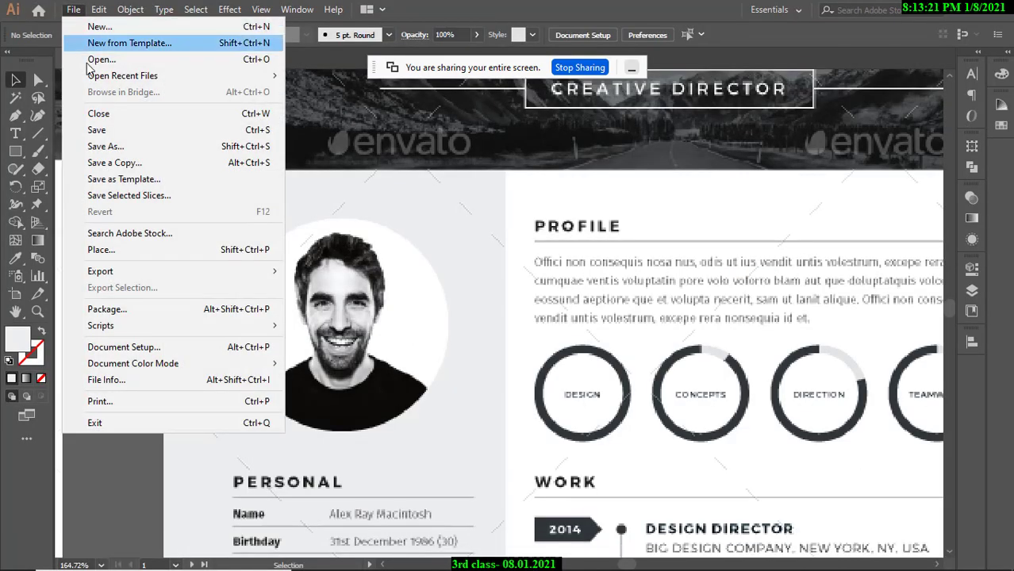
pyautogui.click(103, 248)
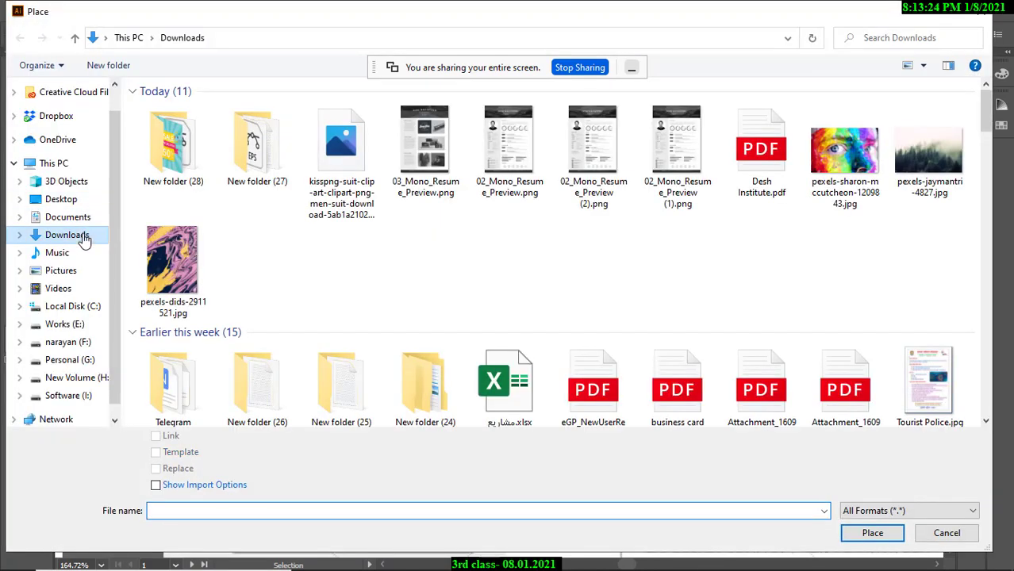
pyautogui.click(360, 205)
pyautogui.click(870, 533)
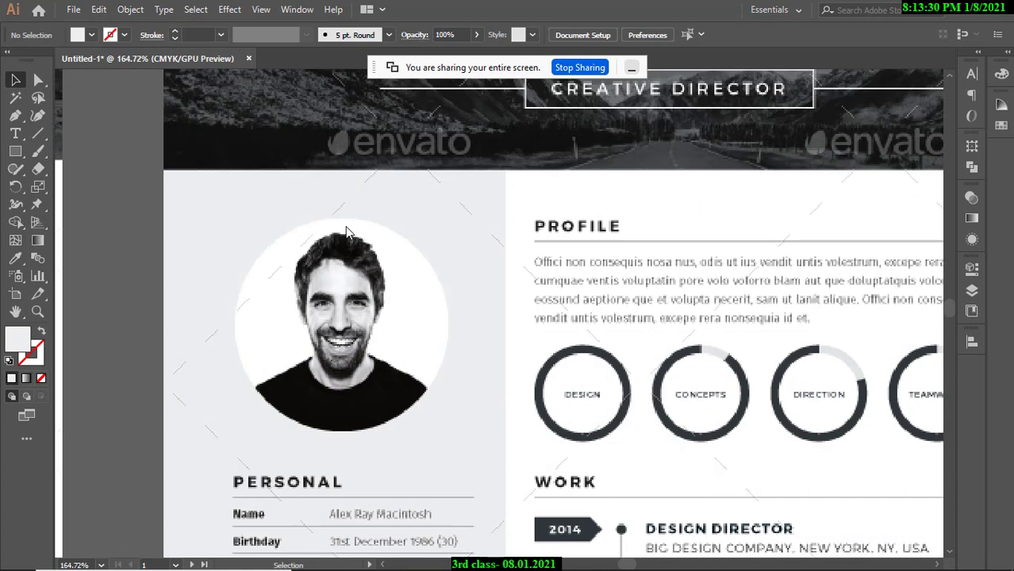
# Drop the photo on the second artboard and move it right into the white area.
pyautogui.moveTo(490, 231); pyautogui.dragTo(329, 225)
pyautogui.moveTo(602, 225); pyautogui.dragTo(249, 210)
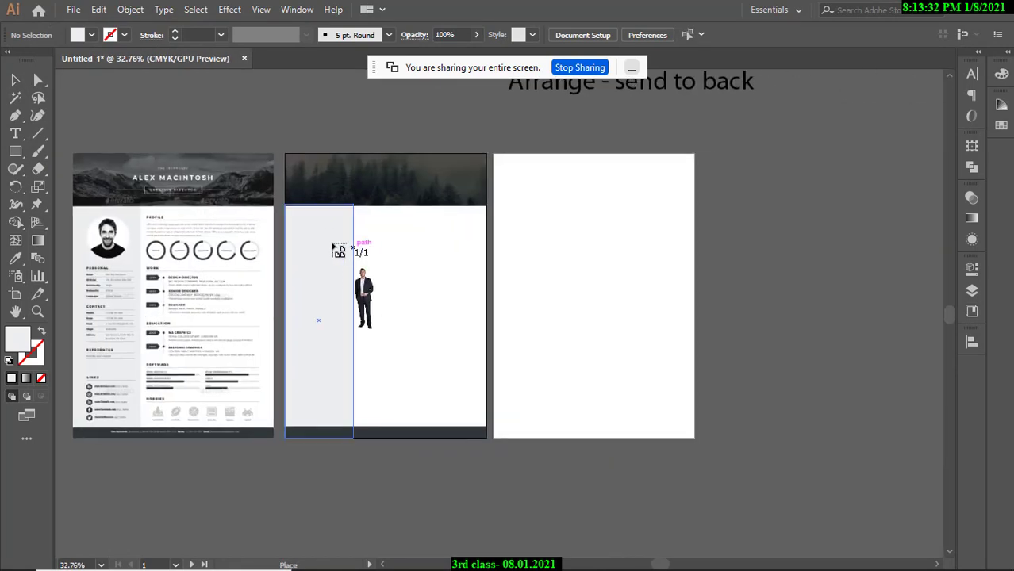
pyautogui.click(305, 213)
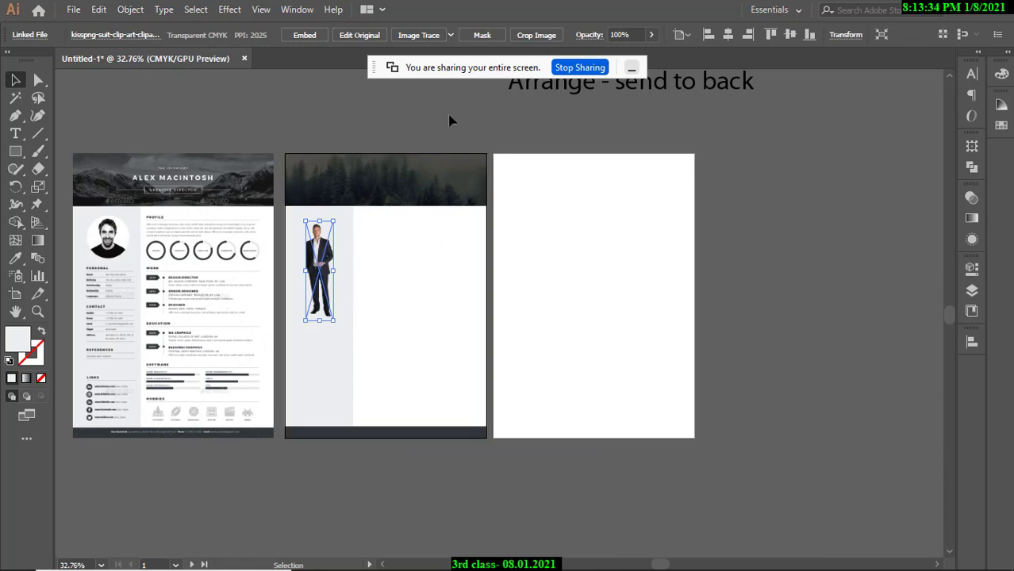
pyautogui.click(450, 242)
pyautogui.moveTo(287, 260); pyautogui.dragTo(435, 155)
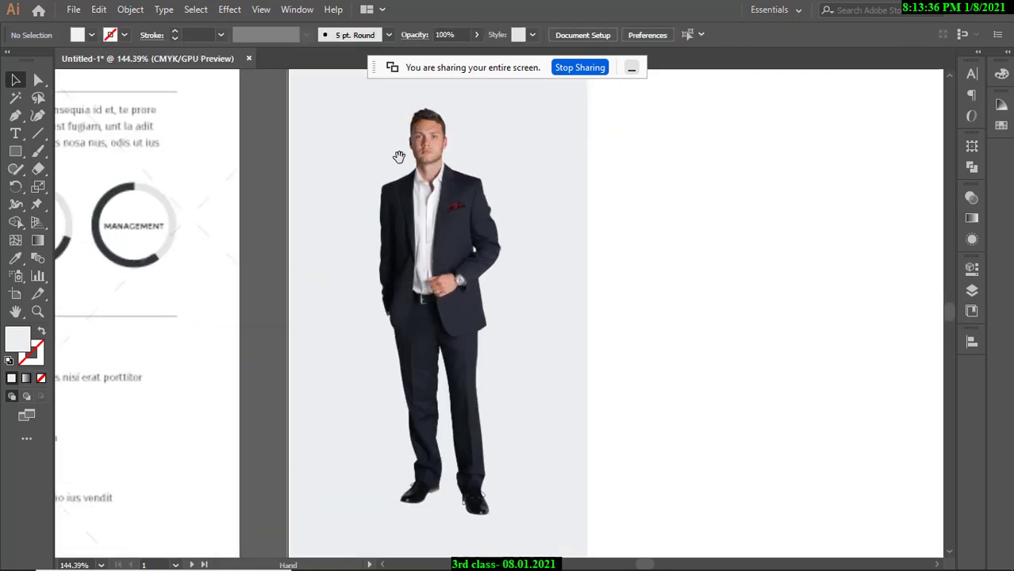
pyautogui.moveTo(477, 235); pyautogui.dragTo(366, 225)
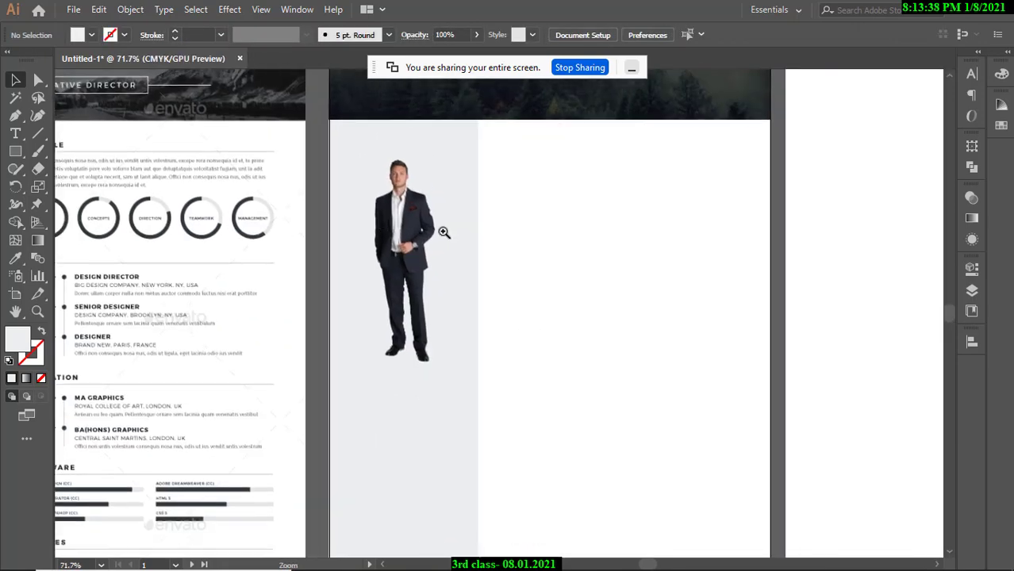
pyautogui.moveTo(442, 231); pyautogui.dragTo(306, 226)
pyautogui.moveTo(350, 227); pyautogui.dragTo(482, 230)
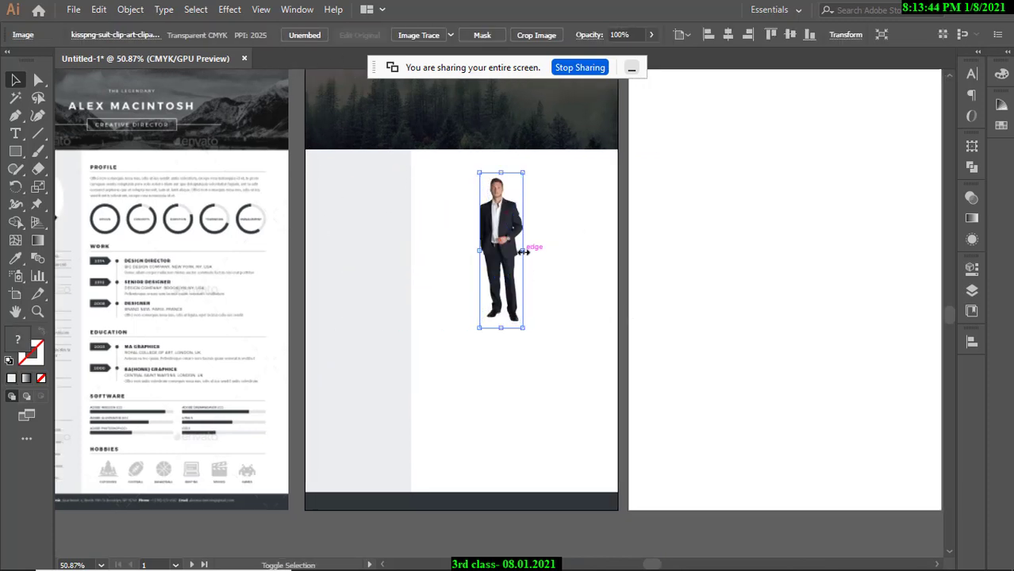
# Resize the suited-man photo and move it up and left onto the resume artboard.
pyautogui.click(632, 69)
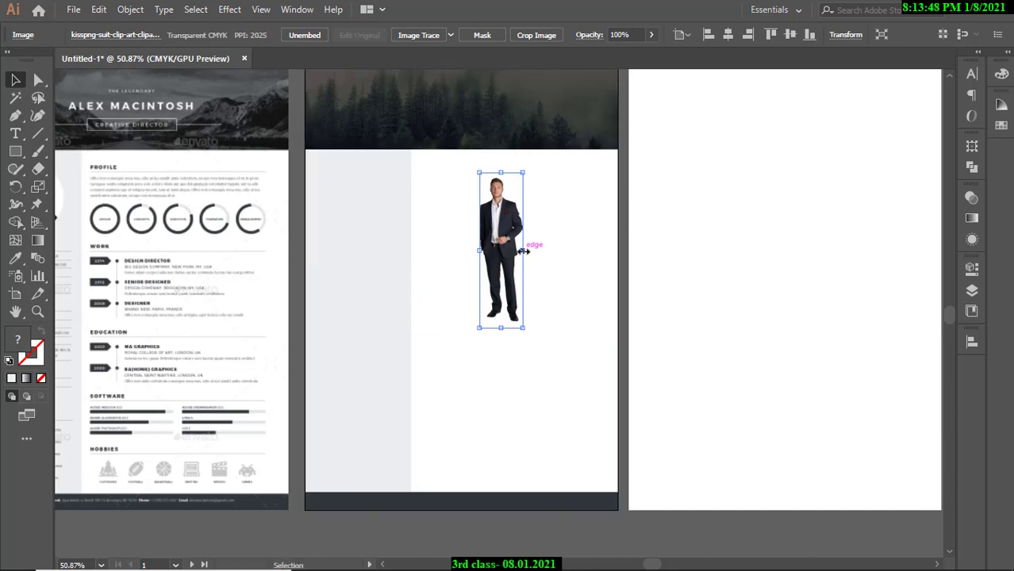
pyautogui.moveTo(523, 251); pyautogui.dragTo(578, 361)
pyautogui.moveTo(514, 357); pyautogui.dragTo(504, 320)
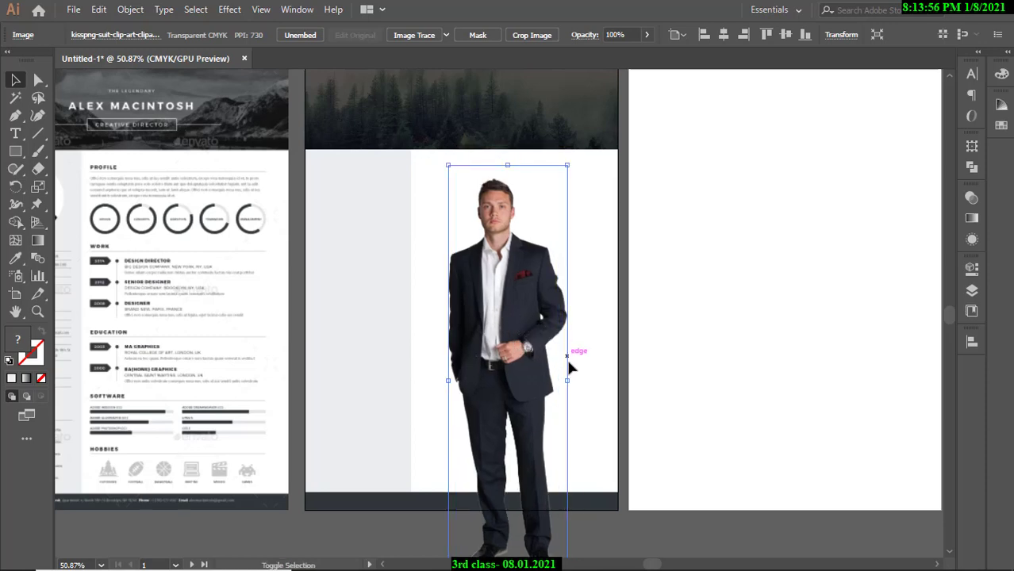
pyautogui.moveTo(568, 380); pyautogui.dragTo(587, 381)
pyautogui.moveTo(518, 311); pyautogui.dragTo(508, 348)
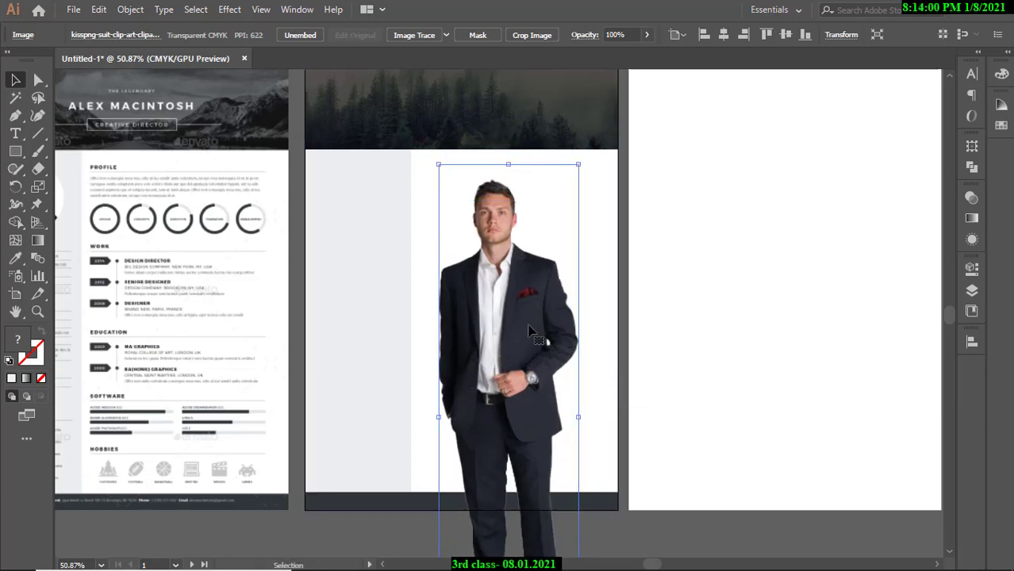
pyautogui.scroll(1, 495, 253)
pyautogui.scroll(-2, 547, 339)
pyautogui.moveTo(549, 341); pyautogui.dragTo(519, 316)
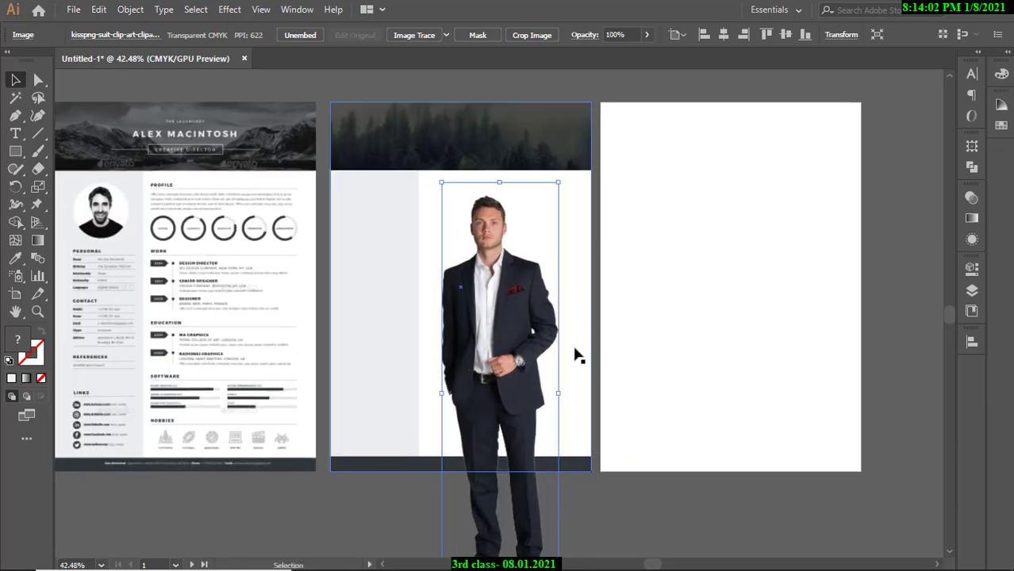
pyautogui.moveTo(561, 392); pyautogui.dragTo(535, 393)
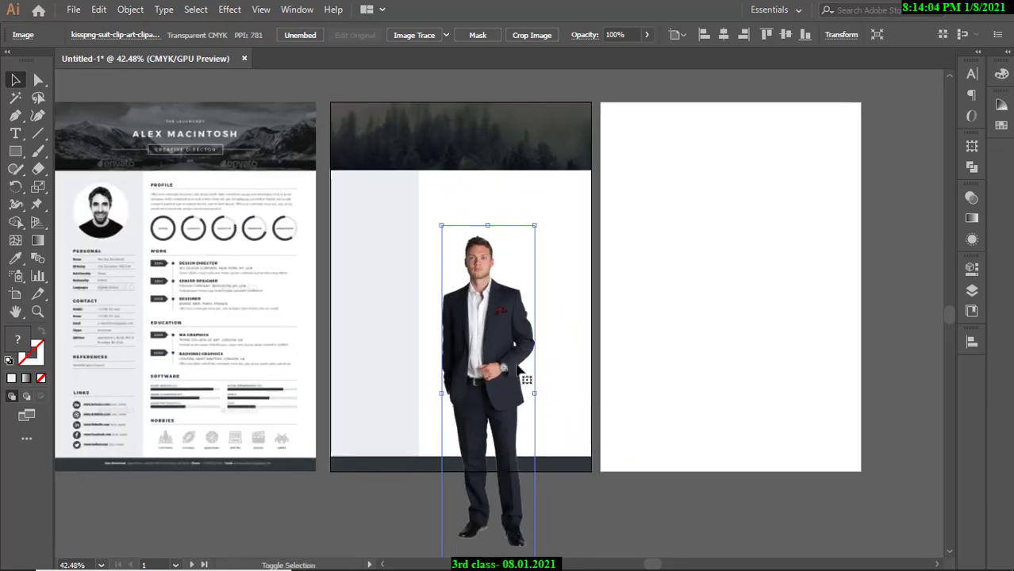
pyautogui.moveTo(488, 318); pyautogui.dragTo(139, 275)
# Scale the photo to about 50.09 × 181.02 mm and nudge it over the portrait circle.
pyautogui.click(476, 89)
pyautogui.moveTo(176, 229); pyautogui.dragTo(208, 246)
pyautogui.moveTo(149, 281); pyautogui.dragTo(215, 283)
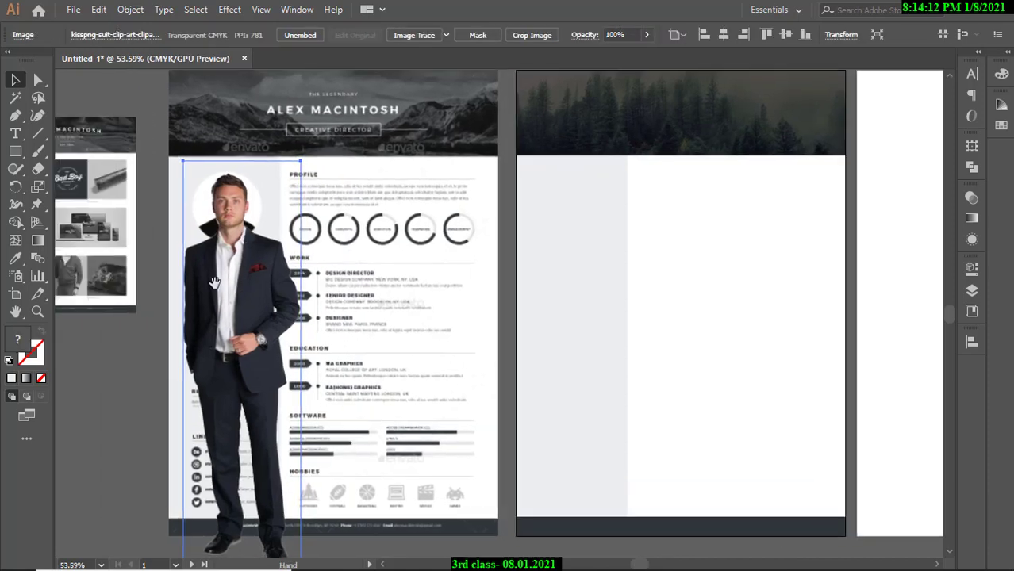
pyautogui.moveTo(300, 373); pyautogui.dragTo(271, 321)
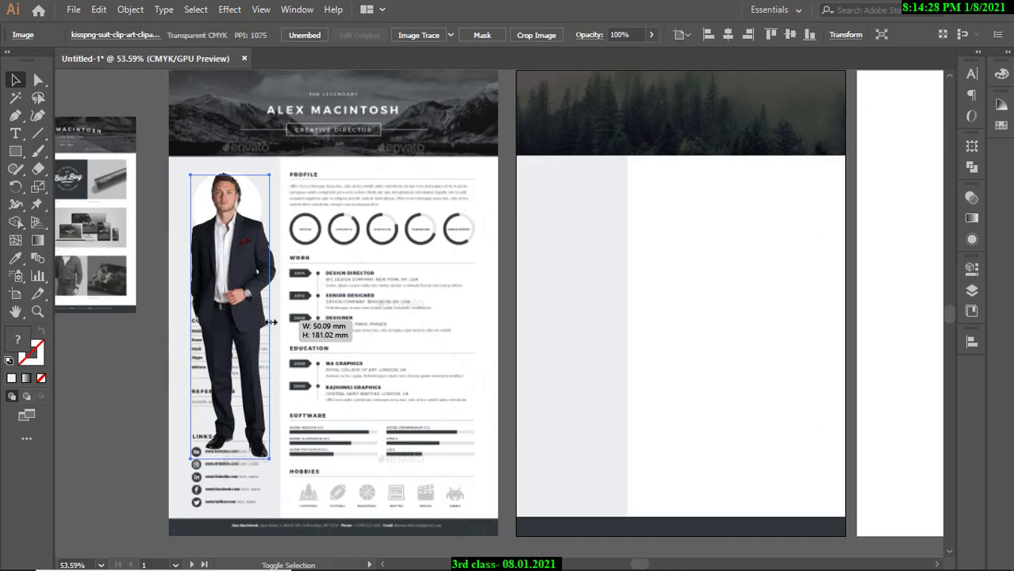
pyautogui.moveTo(271, 321); pyautogui.dragTo(270, 322)
pyautogui.scroll(3, 269, 321)
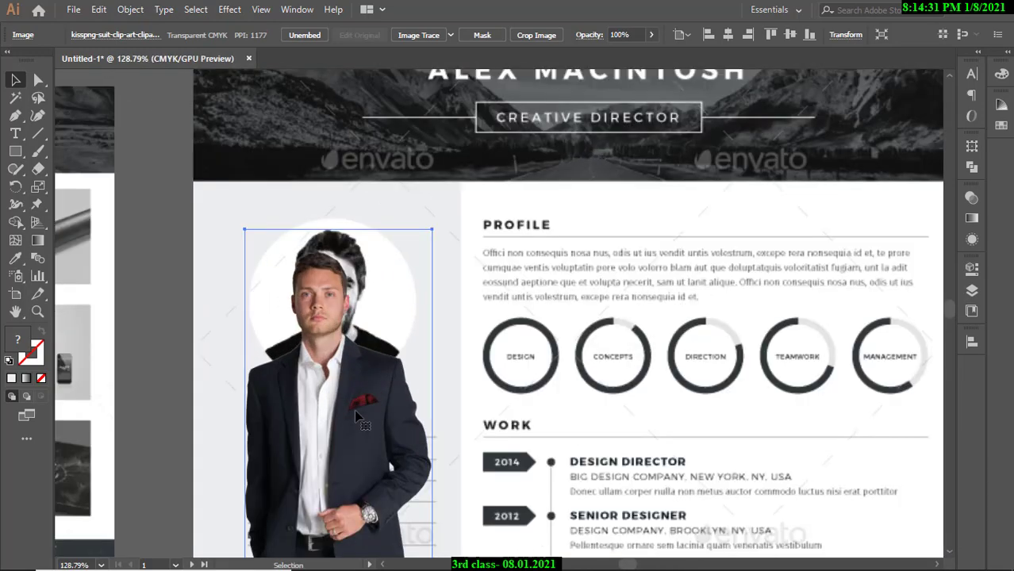
pyautogui.moveTo(355, 415); pyautogui.dragTo(364, 399)
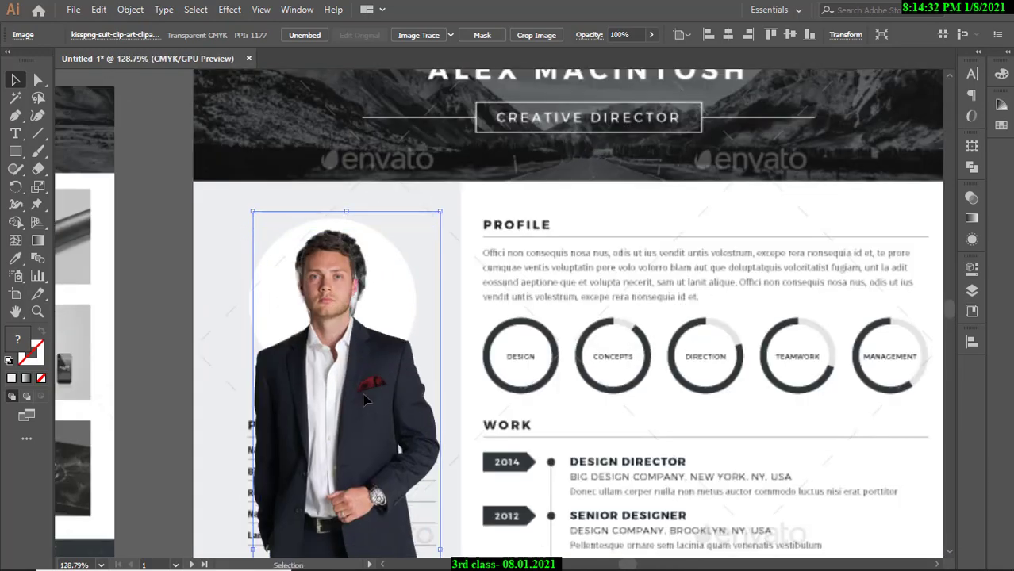
pyautogui.scroll(-5, 355, 401)
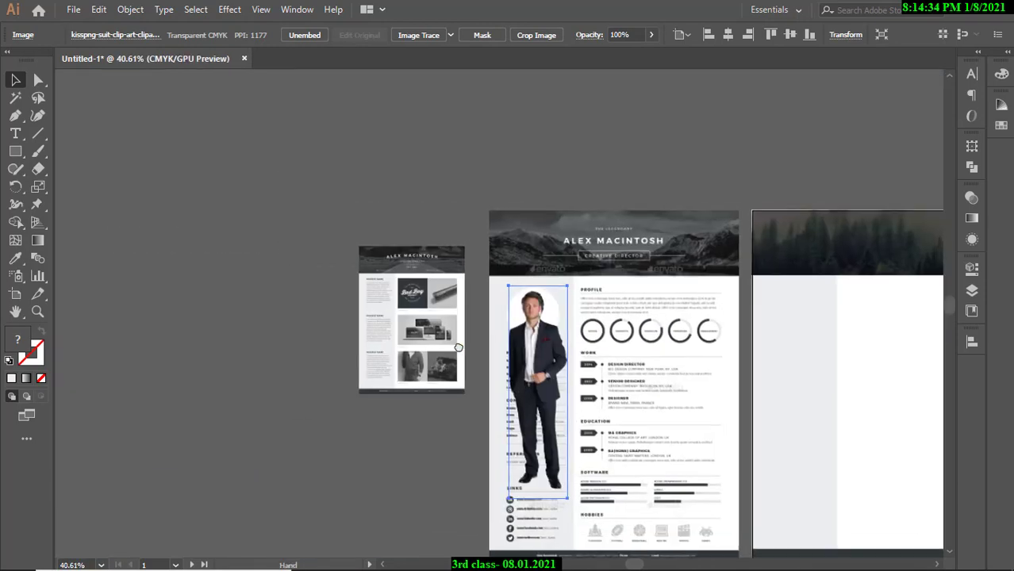
pyautogui.click(76, 11)
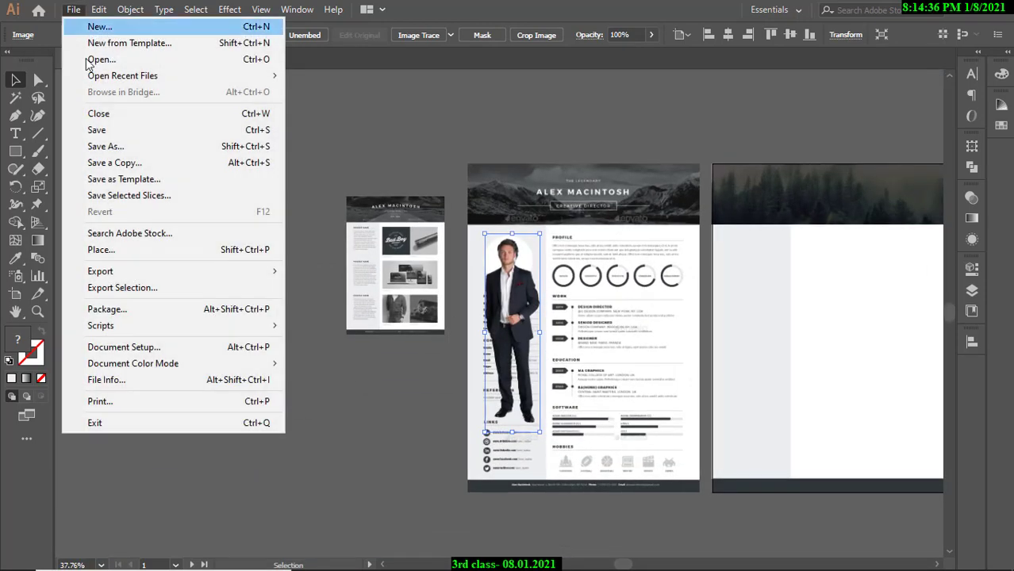
# Place the rainbow face-paint photo on the canvas and embed it.
pyautogui.click(107, 244)
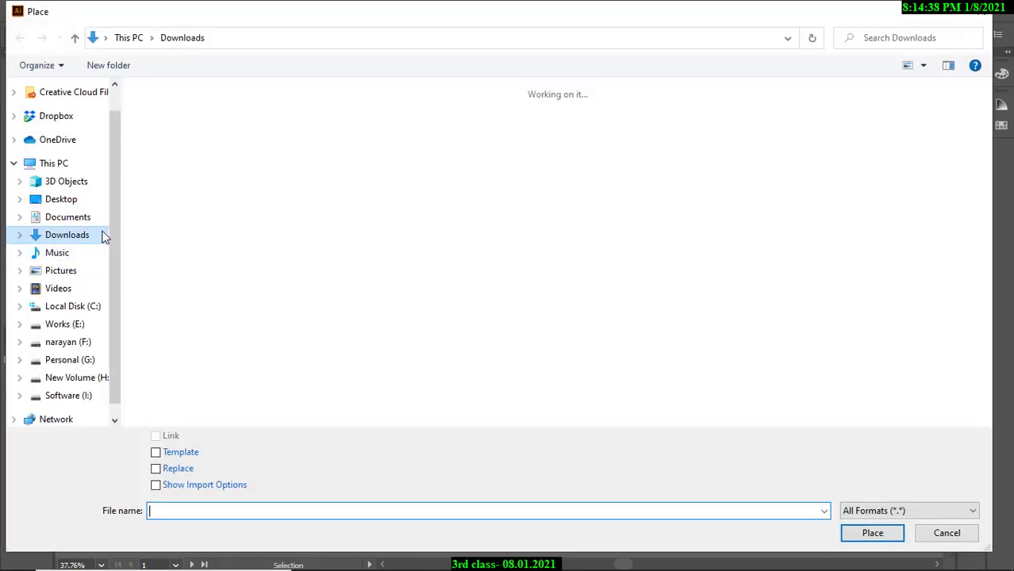
pyautogui.click(844, 155)
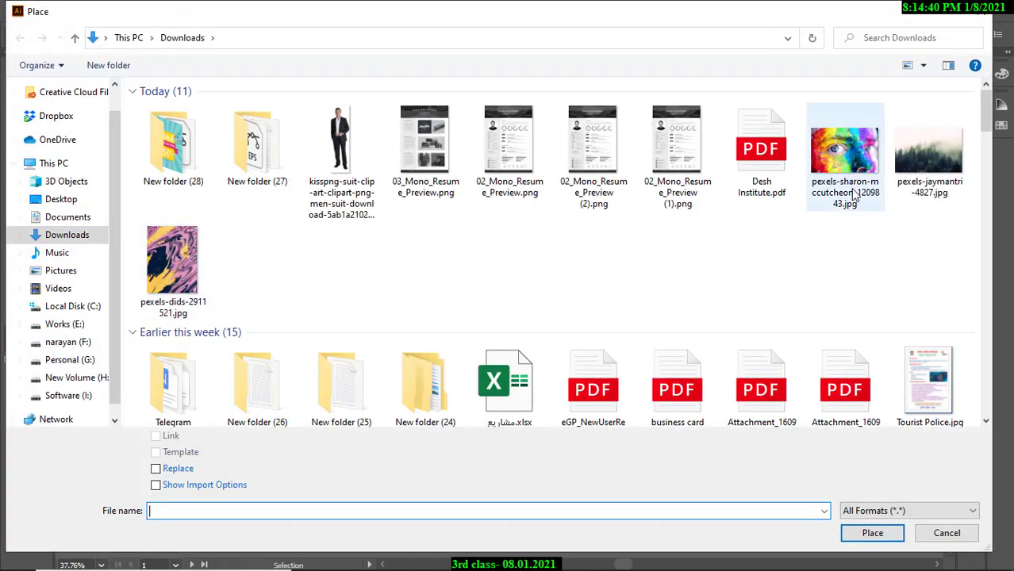
pyautogui.click(857, 530)
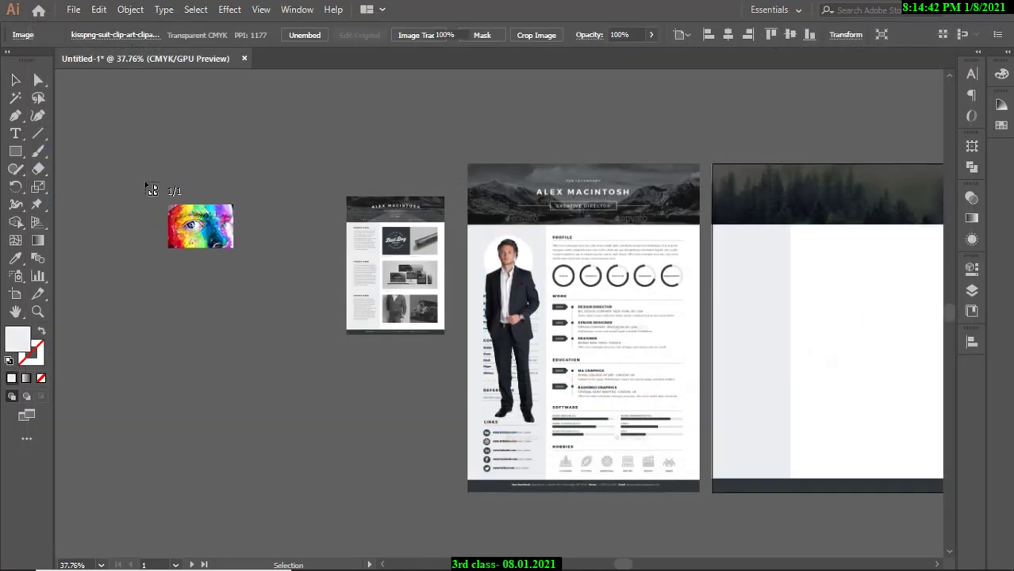
pyautogui.moveTo(109, 159); pyautogui.dragTo(303, 288)
pyautogui.click(252, 330)
pyautogui.scroll(5, 188, 173)
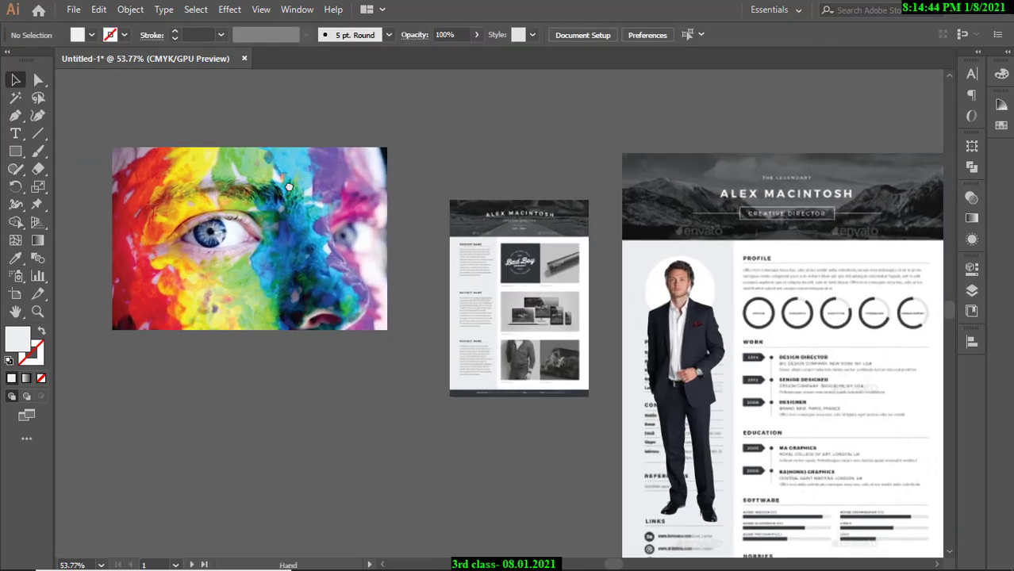
pyautogui.click(381, 208)
pyautogui.click(252, 36)
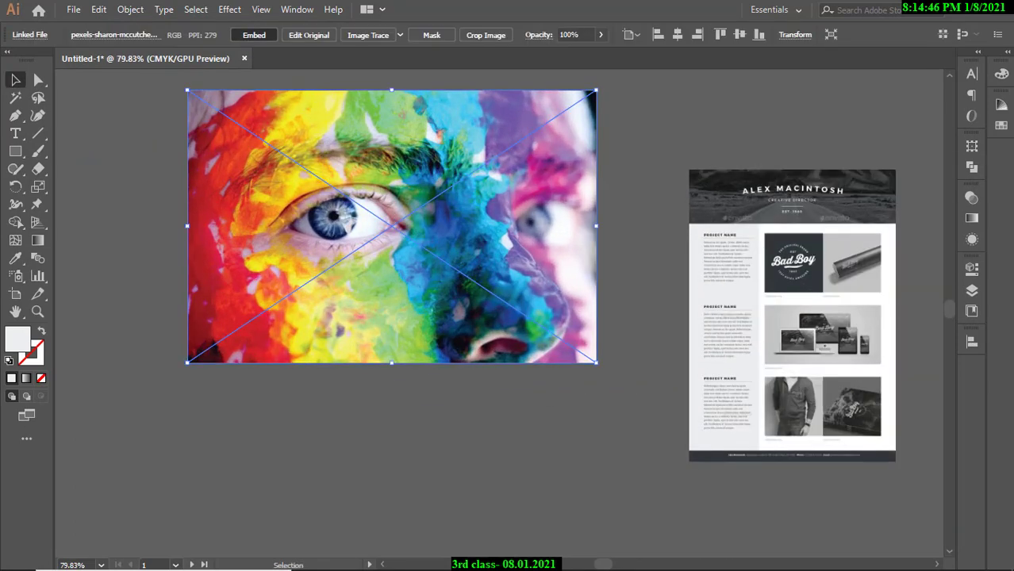
# Stretch the face-paint photo's edges, then undo the distortions to restore its proportions.
pyautogui.moveTo(417, 416); pyautogui.dragTo(390, 411)
pyautogui.moveTo(415, 407); pyautogui.dragTo(489, 399)
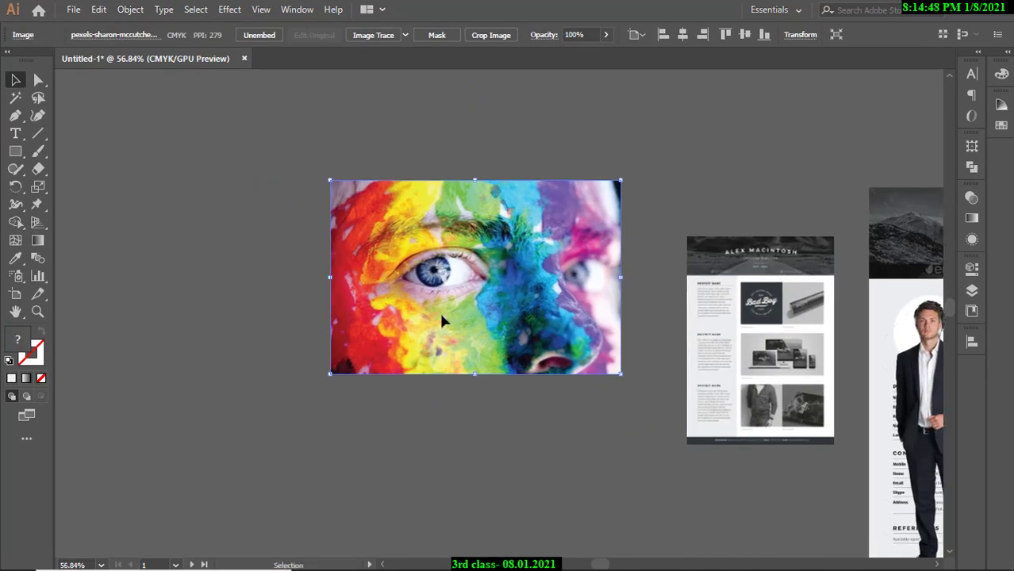
pyautogui.moveTo(330, 278); pyautogui.dragTo(122, 277)
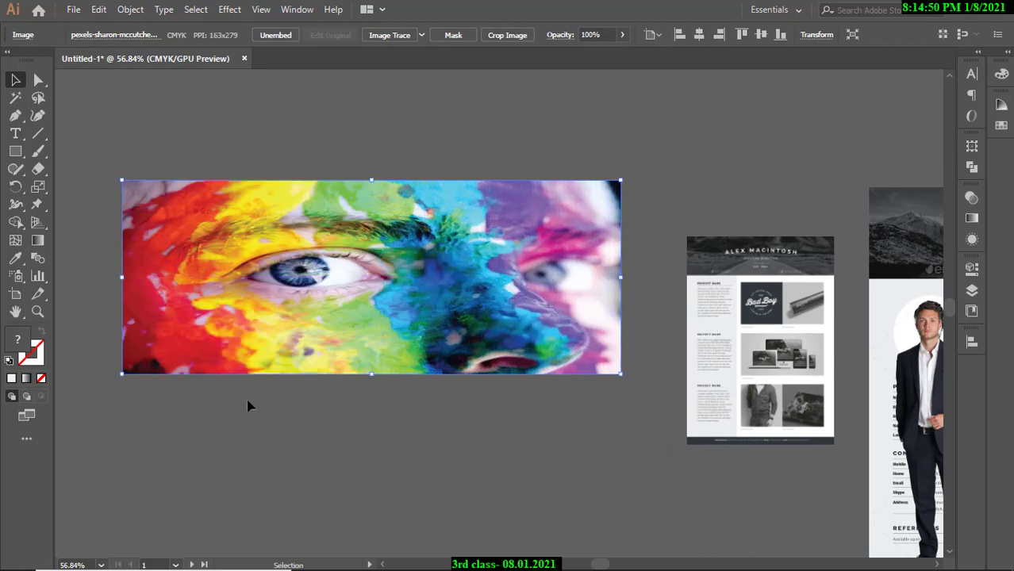
pyautogui.moveTo(375, 379); pyautogui.dragTo(388, 517)
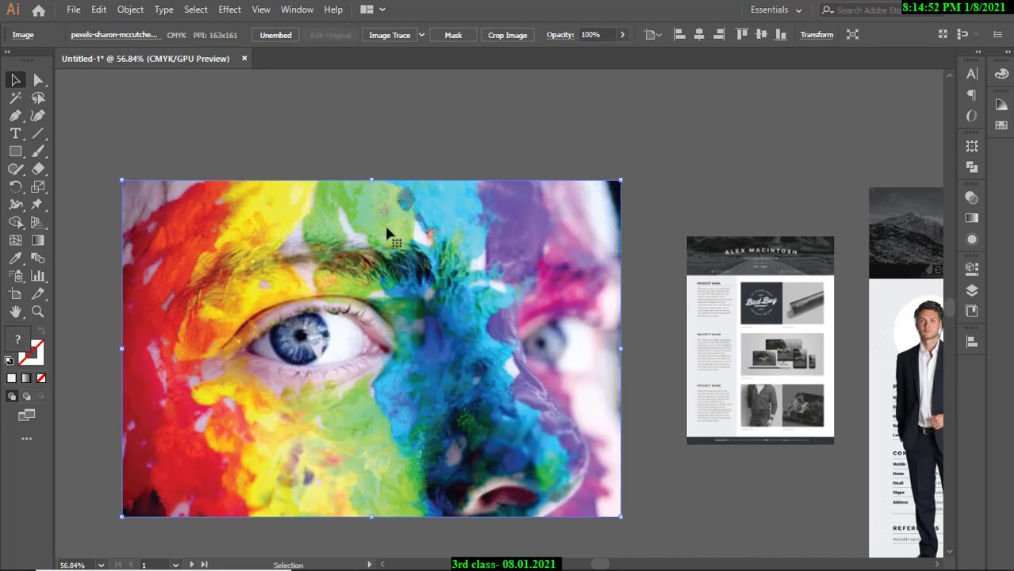
pyautogui.moveTo(373, 181); pyautogui.dragTo(378, 117)
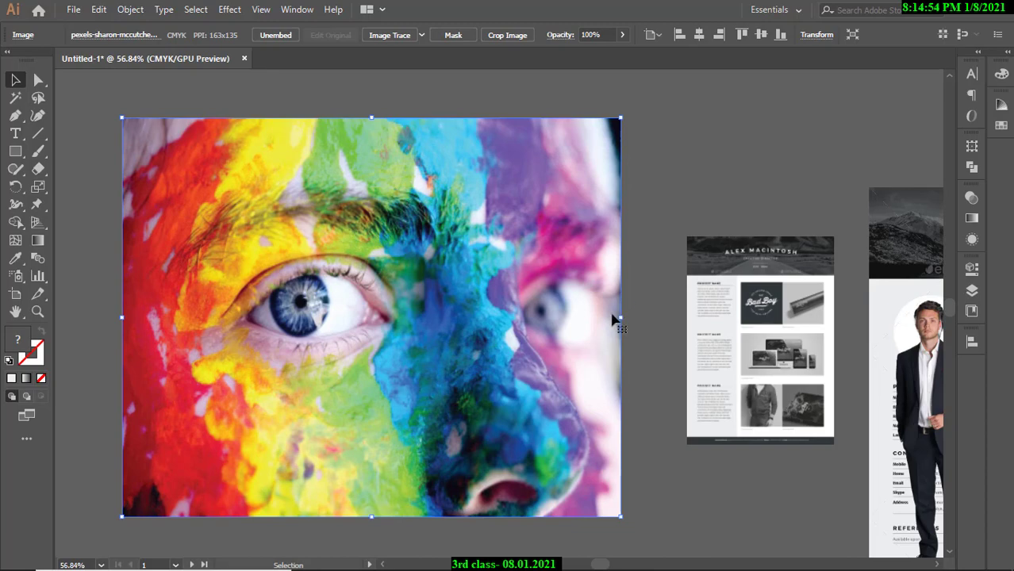
pyautogui.moveTo(619, 319); pyautogui.dragTo(418, 319)
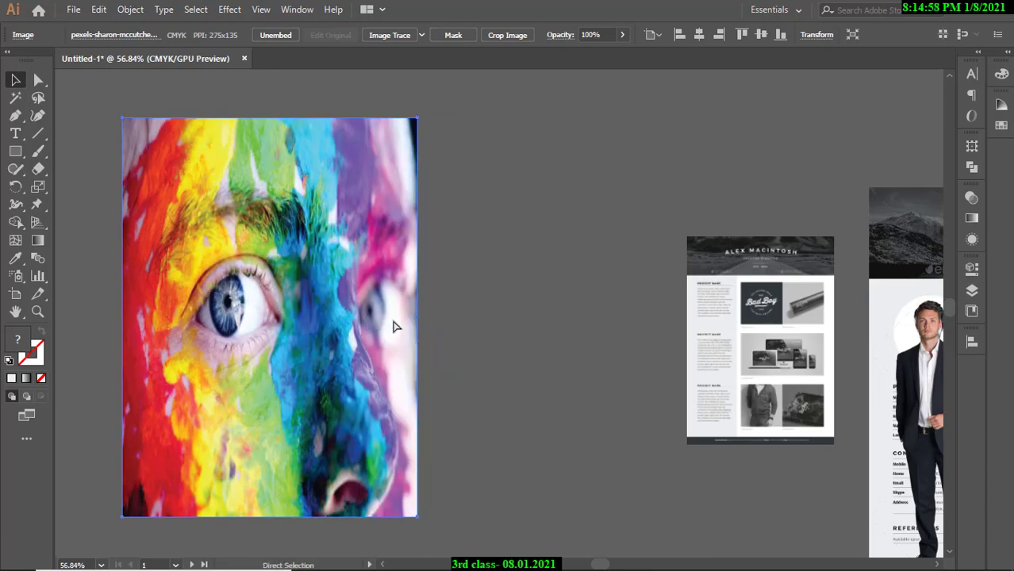
pyautogui.hotkey('ctrl', 'z')
pyautogui.hotkey('ctrl', 'z')
pyautogui.hotkey('ctrl', 'z')
pyautogui.hotkey('ctrl', 'z')
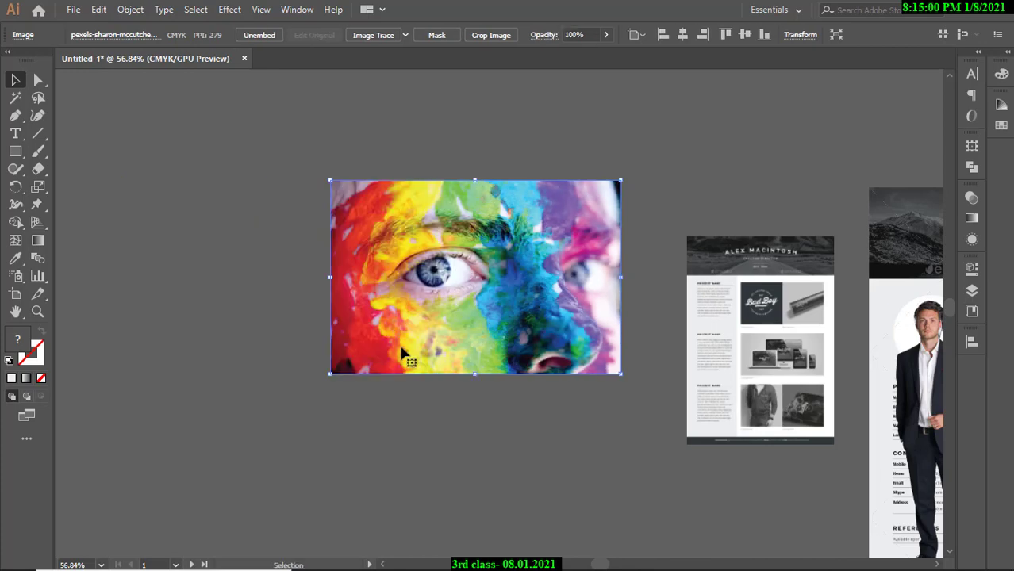
pyautogui.hotkey('ctrl', 'z')
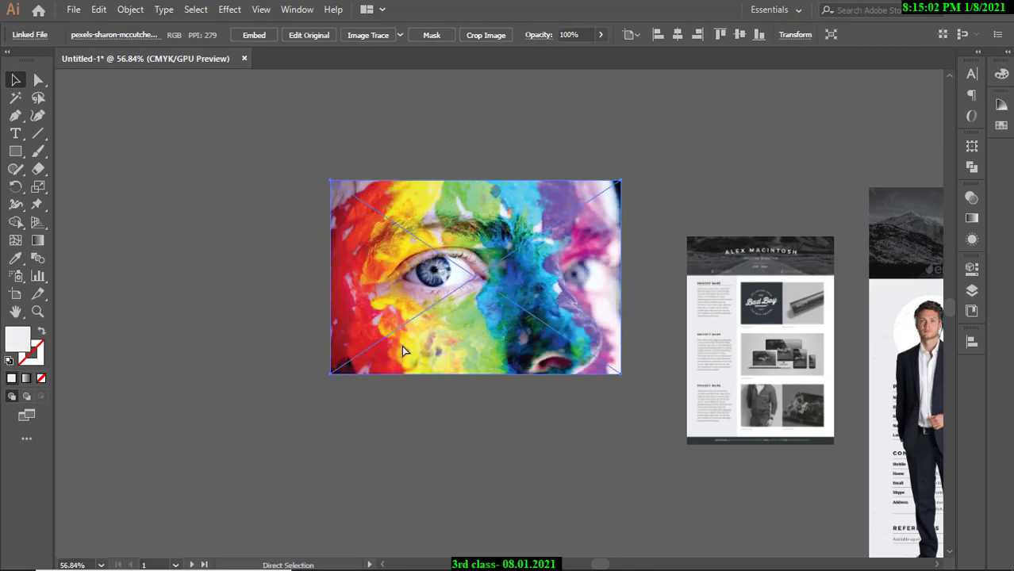
pyautogui.hotkey('ctrl', 'shift', 'z')
# Scale the face-paint photo proportionally to about 195 × 130 mm.
pyautogui.moveTo(342, 373); pyautogui.dragTo(177, 478)
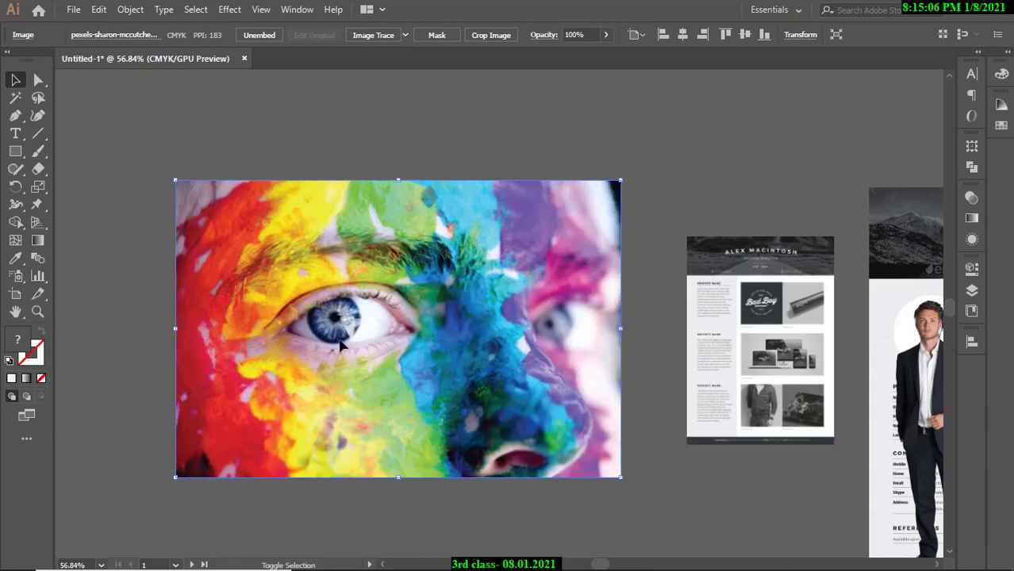
pyautogui.scroll(-3, 405, 378)
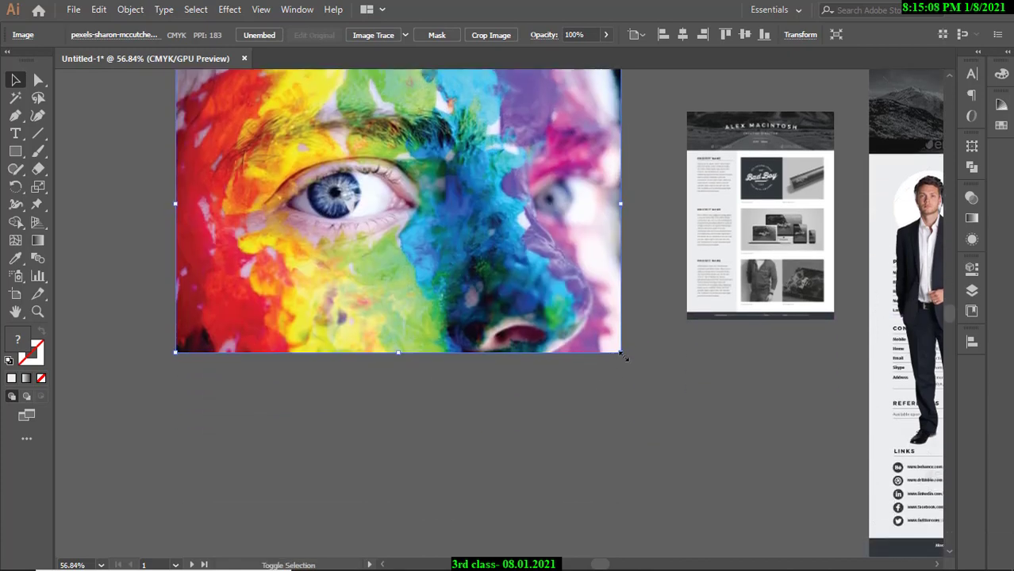
pyautogui.moveTo(624, 357); pyautogui.dragTo(578, 324)
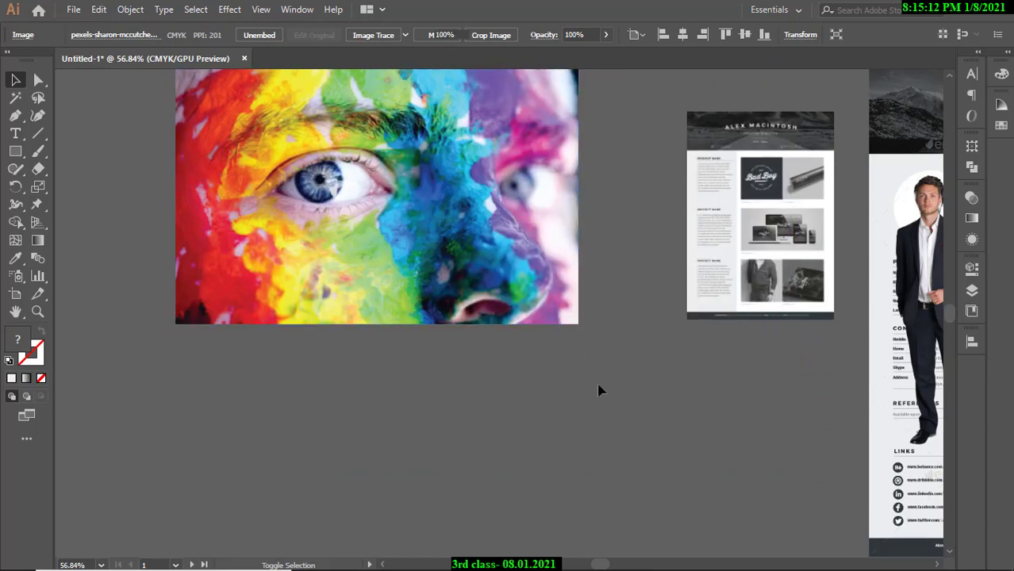
pyautogui.click(598, 389)
pyautogui.scroll(-3, 600, 388)
pyautogui.scroll(2, 603, 386)
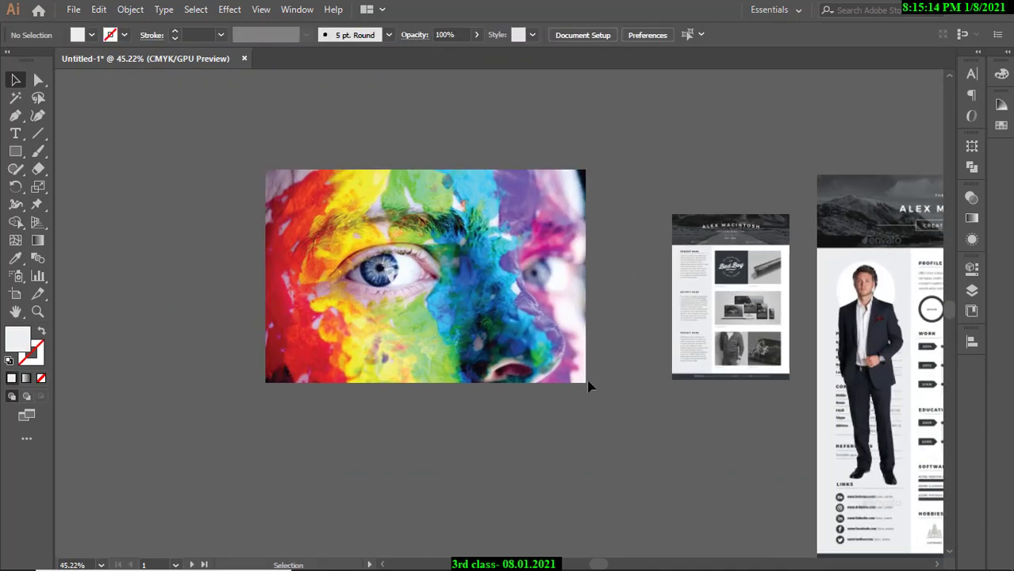
pyautogui.click(587, 384)
pyautogui.moveTo(585, 382); pyautogui.dragTo(498, 324)
pyautogui.click(542, 366)
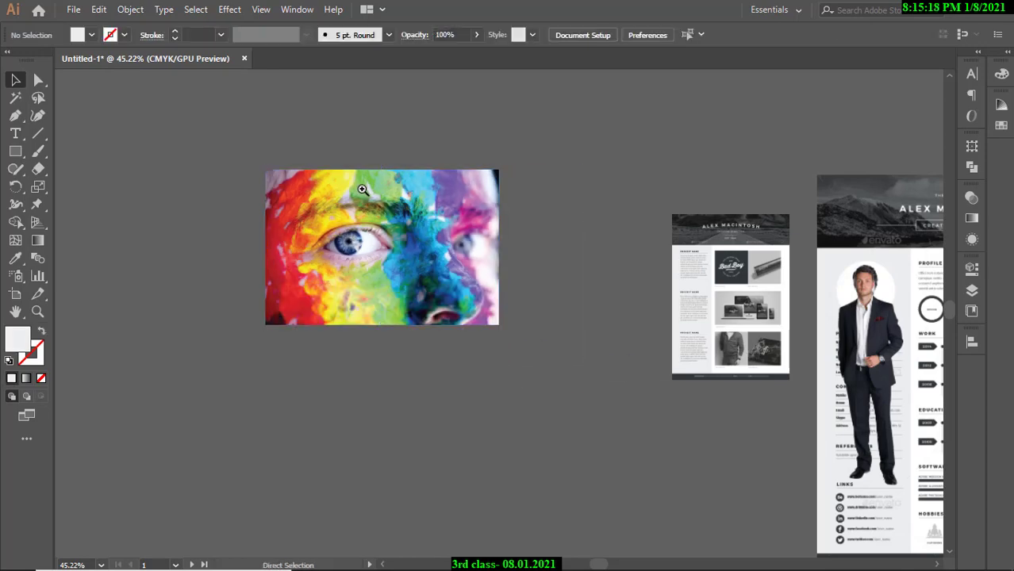
pyautogui.moveTo(362, 190); pyautogui.dragTo(365, 295)
pyautogui.moveTo(494, 306); pyautogui.dragTo(337, 290)
pyautogui.moveTo(337, 290); pyautogui.dragTo(389, 307)
pyautogui.moveTo(499, 299); pyautogui.dragTo(394, 311)
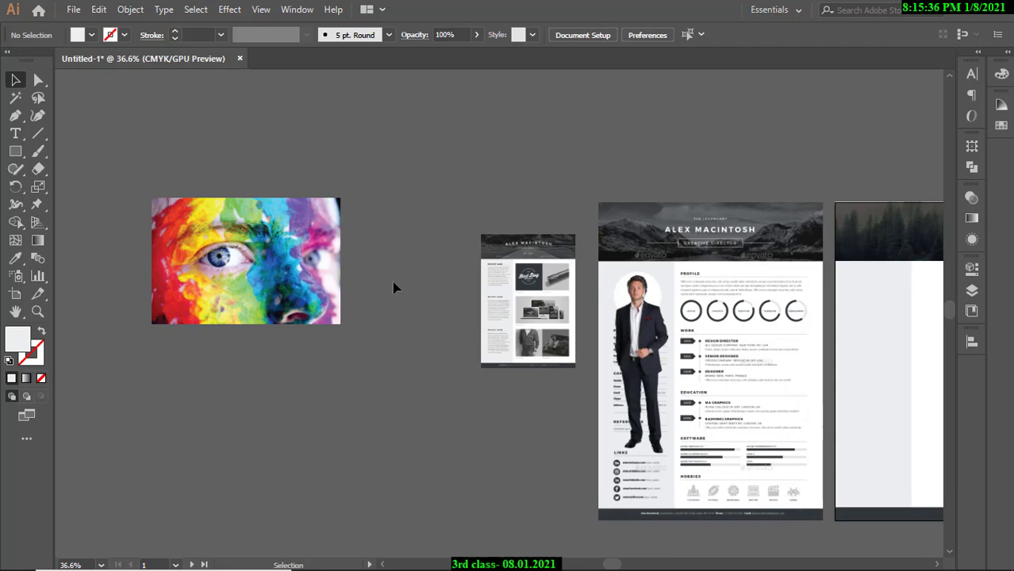
# Enlarge the face-paint photo proportionally to about 144.67 × 96.44 mm.
pyautogui.click(300, 290)
pyautogui.moveTo(341, 323); pyautogui.dragTo(307, 301)
pyautogui.click(335, 326)
# Zoom in on the man's portrait on the résumé and select it.
pyautogui.moveTo(665, 334); pyautogui.dragTo(742, 337)
pyautogui.moveTo(652, 304); pyautogui.dragTo(644, 328)
pyautogui.moveTo(505, 291); pyautogui.dragTo(486, 326)
pyautogui.moveTo(486, 325); pyautogui.dragTo(534, 366)
pyautogui.click(472, 363)
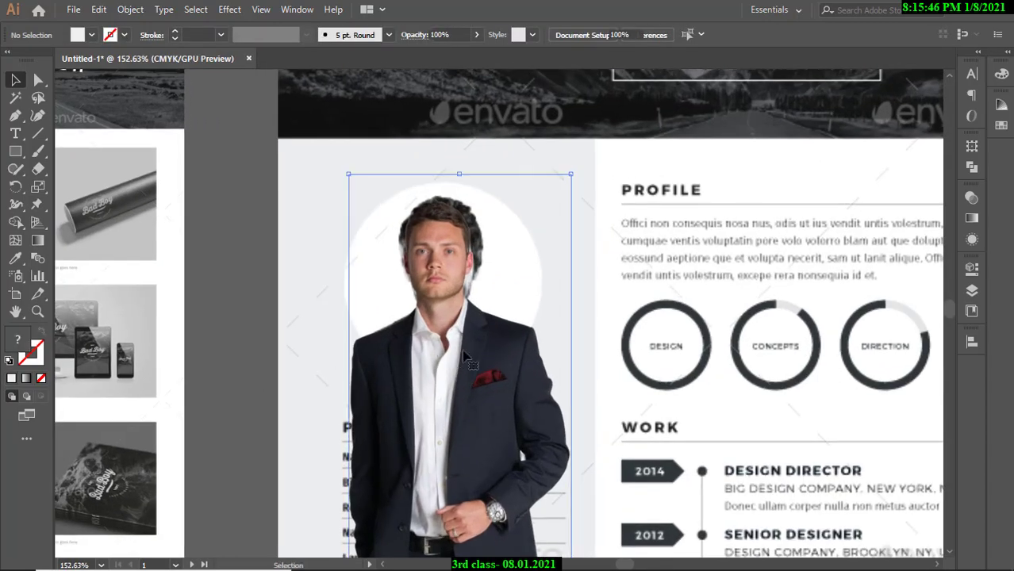
pyautogui.click(210, 279)
pyautogui.click(458, 355)
pyautogui.moveTo(501, 278); pyautogui.dragTo(450, 280)
pyautogui.moveTo(461, 293); pyautogui.dragTo(405, 290)
pyautogui.click(405, 290)
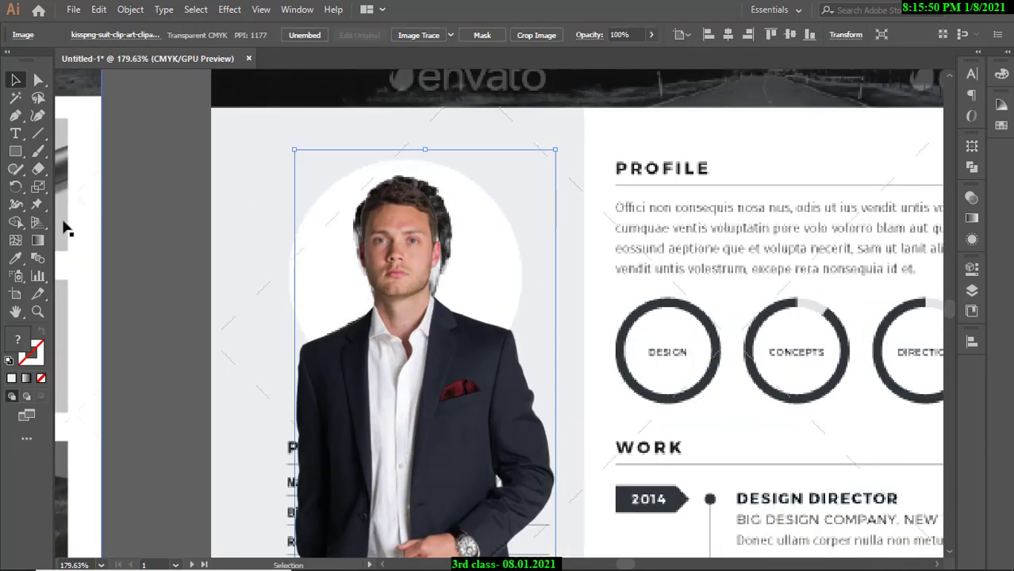
# Move the man's photo aside to check the template picture, then back over the portrait circle.
pyautogui.rightClick(13, 153)
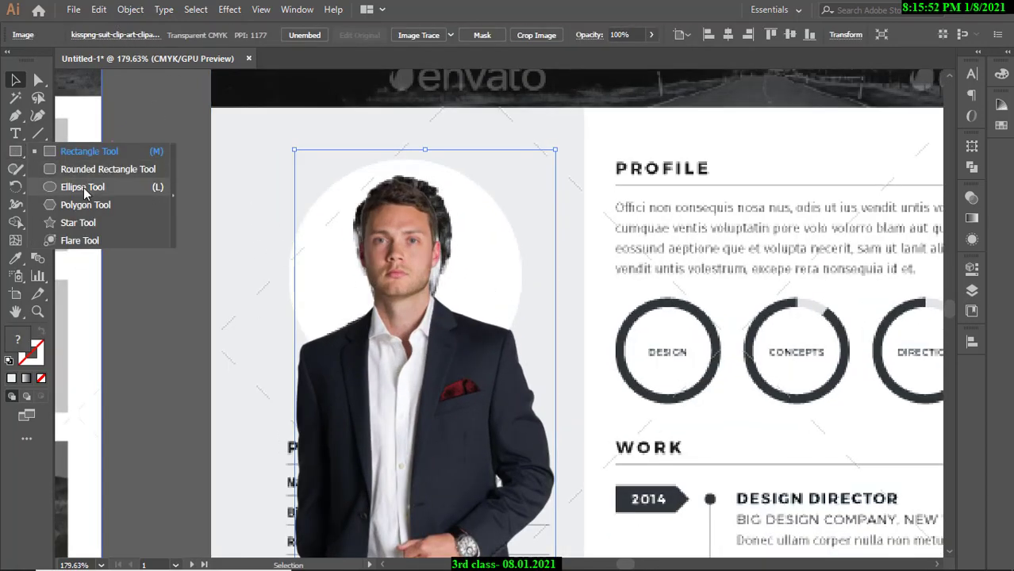
pyautogui.moveTo(420, 337); pyautogui.dragTo(488, 321)
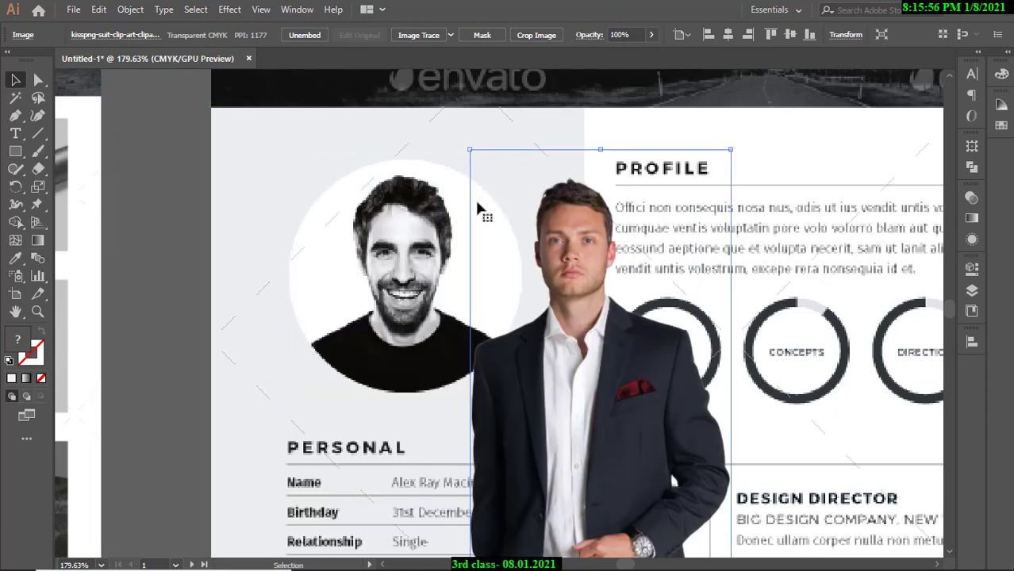
pyautogui.moveTo(558, 424); pyautogui.dragTo(390, 435)
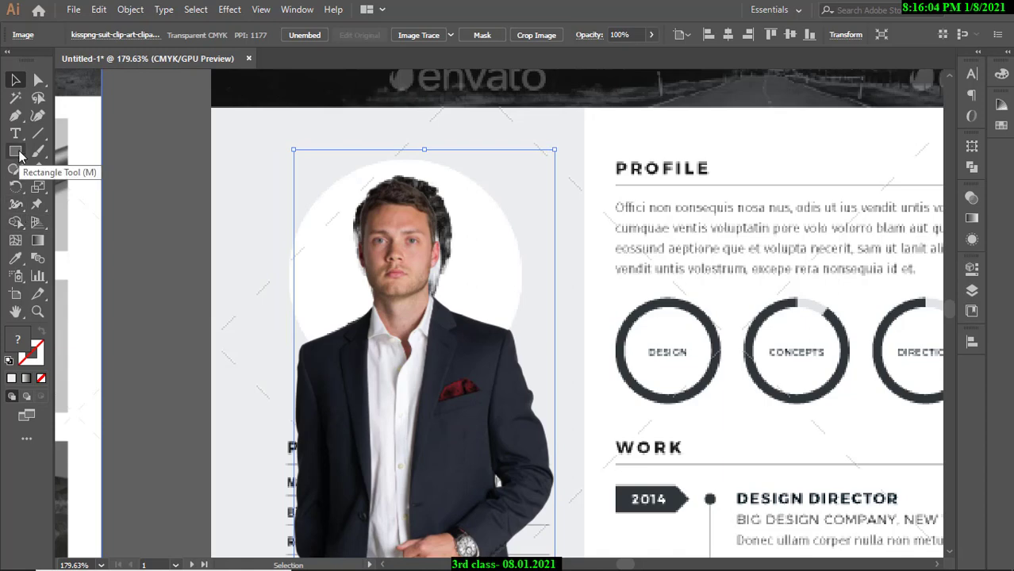
# Try drawing circles over the man's face with the Ellipse tool, undoing each attempt.
pyautogui.moveTo(15, 156); pyautogui.dragTo(88, 191)
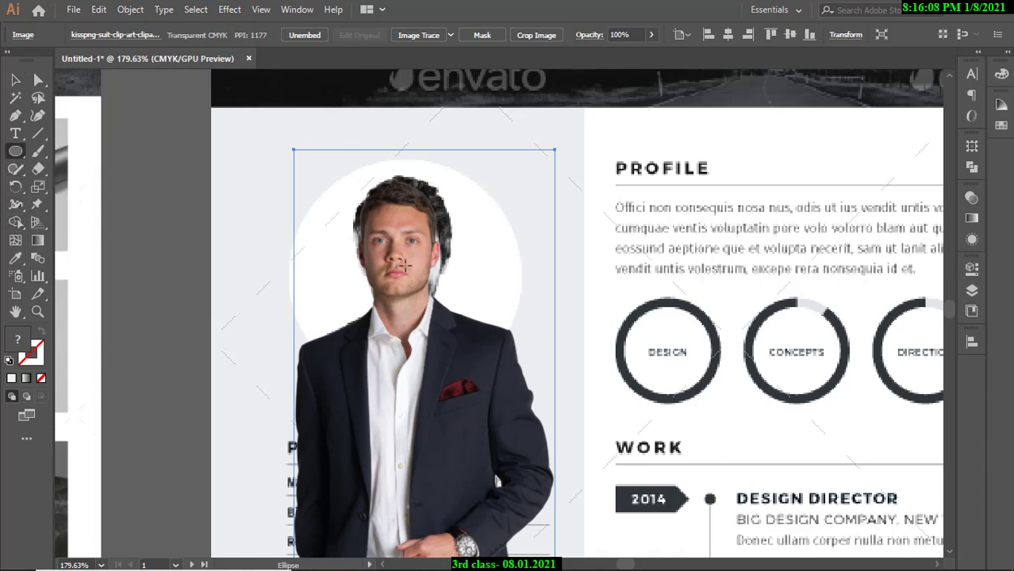
pyautogui.moveTo(395, 258); pyautogui.dragTo(517, 413)
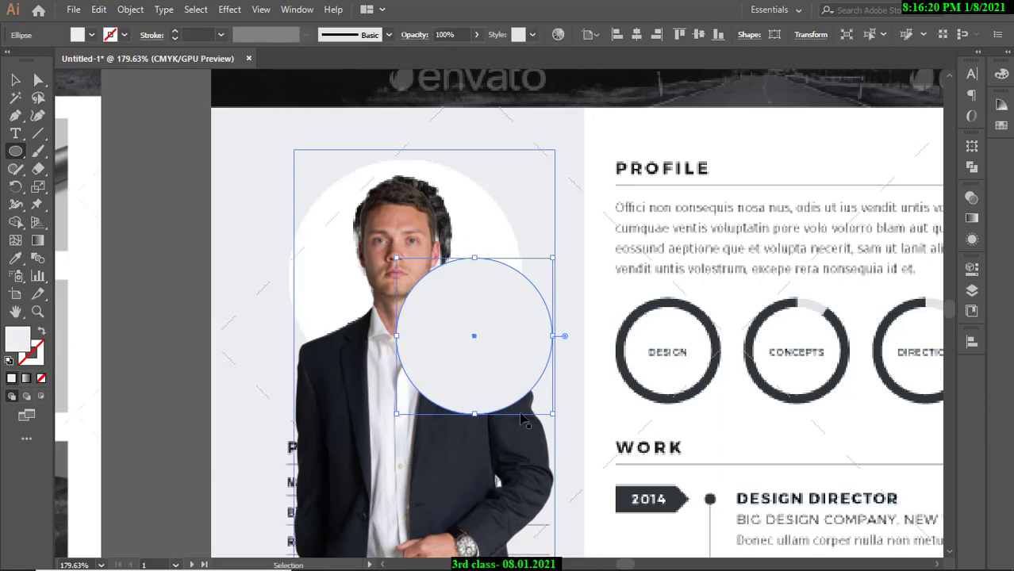
pyautogui.hotkey('ctrl', 'z')
pyautogui.moveTo(392, 254); pyautogui.dragTo(561, 419)
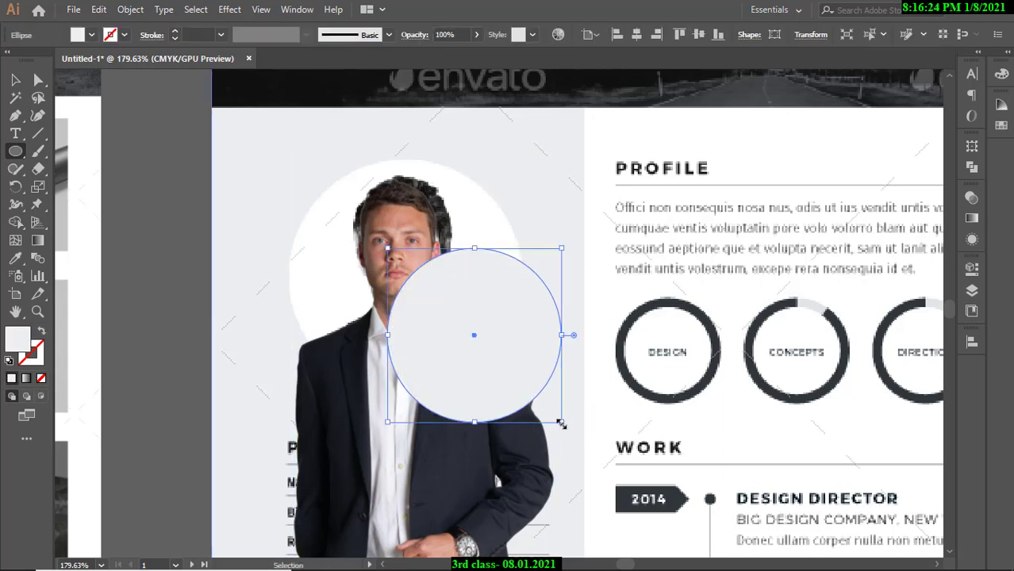
pyautogui.hotkey('ctrl', 'z')
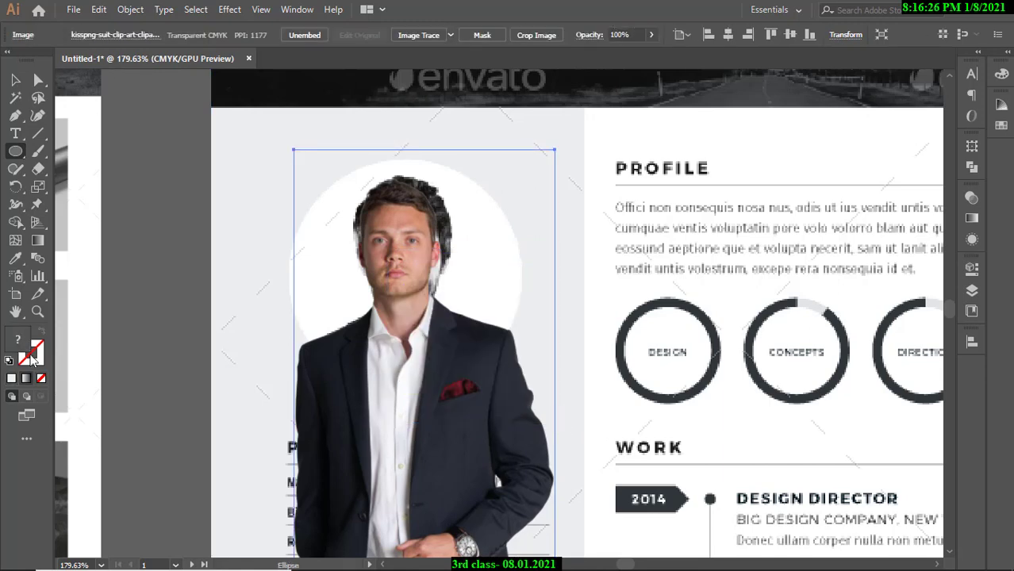
# Set the fill colour for new shapes to blue.
pyautogui.doubleClick(18, 343)
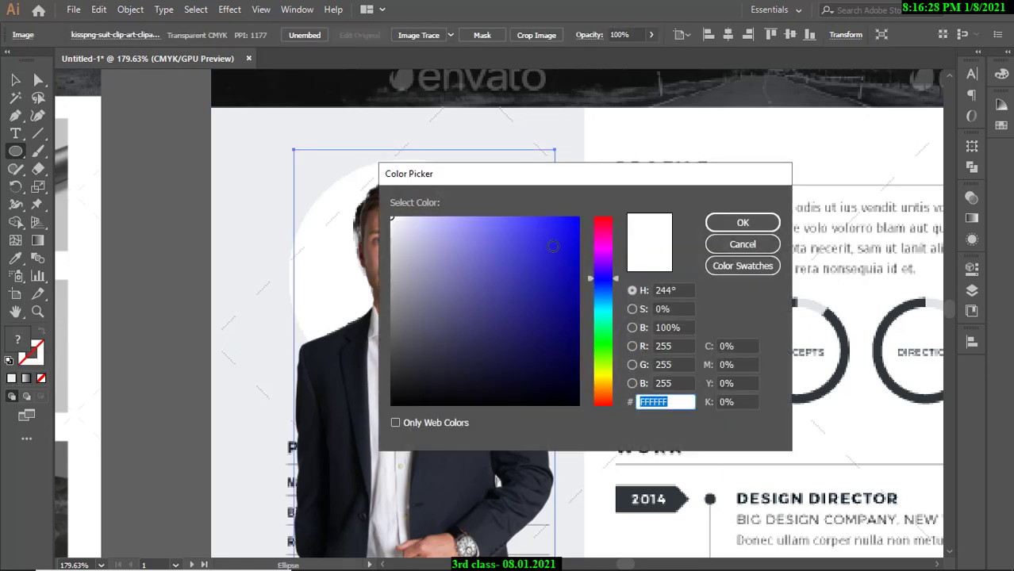
pyautogui.click(553, 246)
pyautogui.click(743, 223)
# Draw three trial blue circles over the man's face, undoing each one.
pyautogui.moveTo(358, 221); pyautogui.dragTo(484, 346)
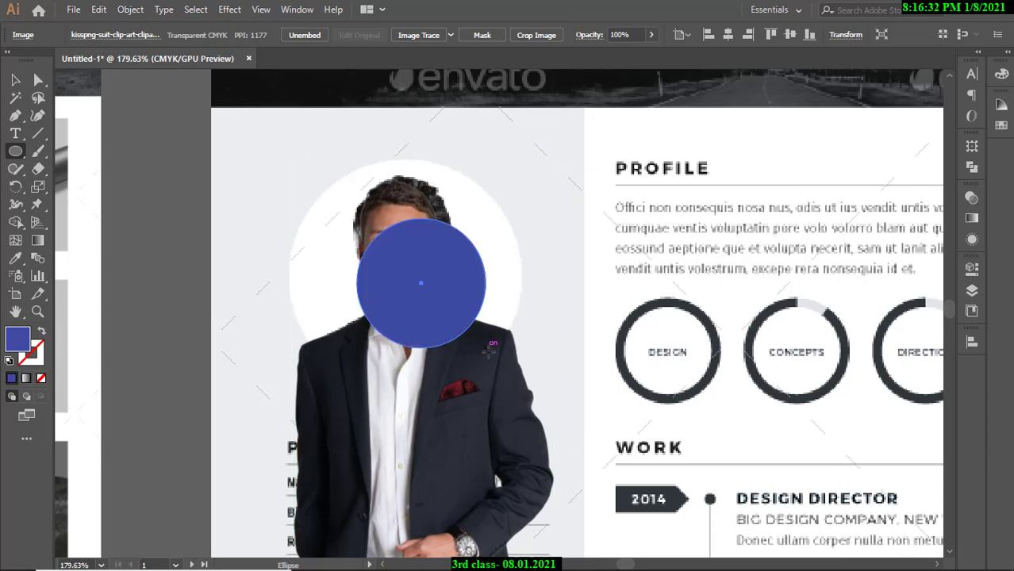
pyautogui.hotkey('ctrl', 'z')
pyautogui.moveTo(416, 243); pyautogui.dragTo(567, 389)
pyautogui.hotkey('ctrl', 'z')
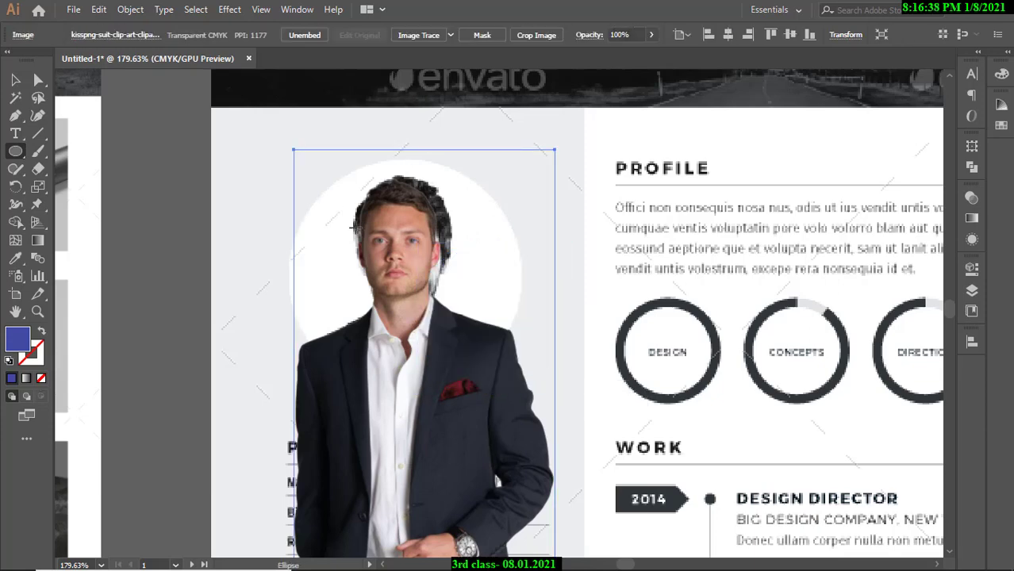
pyautogui.moveTo(350, 222); pyautogui.dragTo(512, 375)
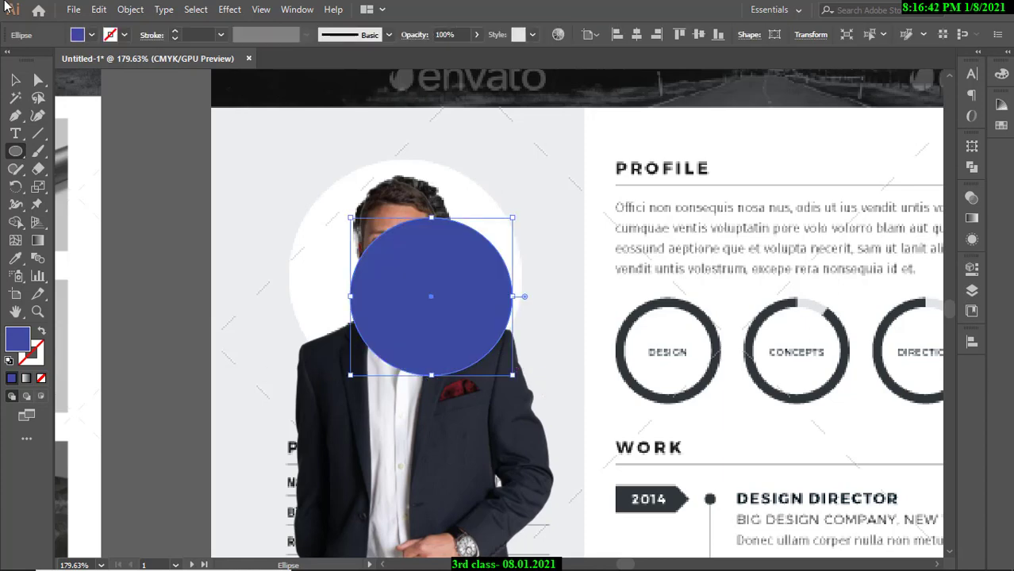
pyautogui.hotkey('ctrl', 'z')
# Draw blue ellipses near the face, at the upper left and above the head.
pyautogui.moveTo(339, 244); pyautogui.dragTo(412, 266)
pyautogui.moveTo(403, 246); pyautogui.dragTo(419, 260)
pyautogui.moveTo(412, 224); pyautogui.dragTo(584, 376)
pyautogui.moveTo(234, 164); pyautogui.dragTo(346, 296)
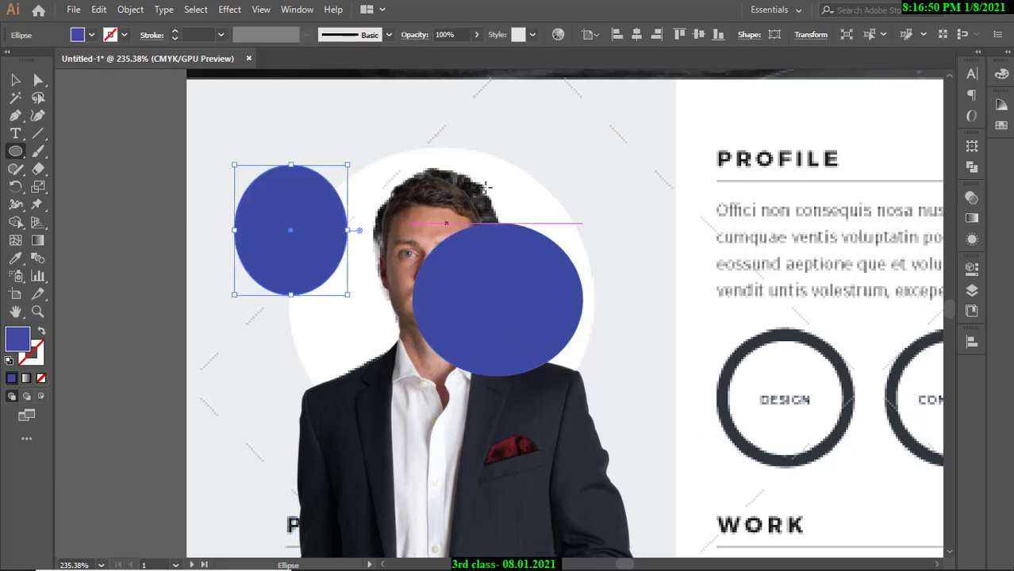
pyautogui.moveTo(574, 135); pyautogui.dragTo(402, 198)
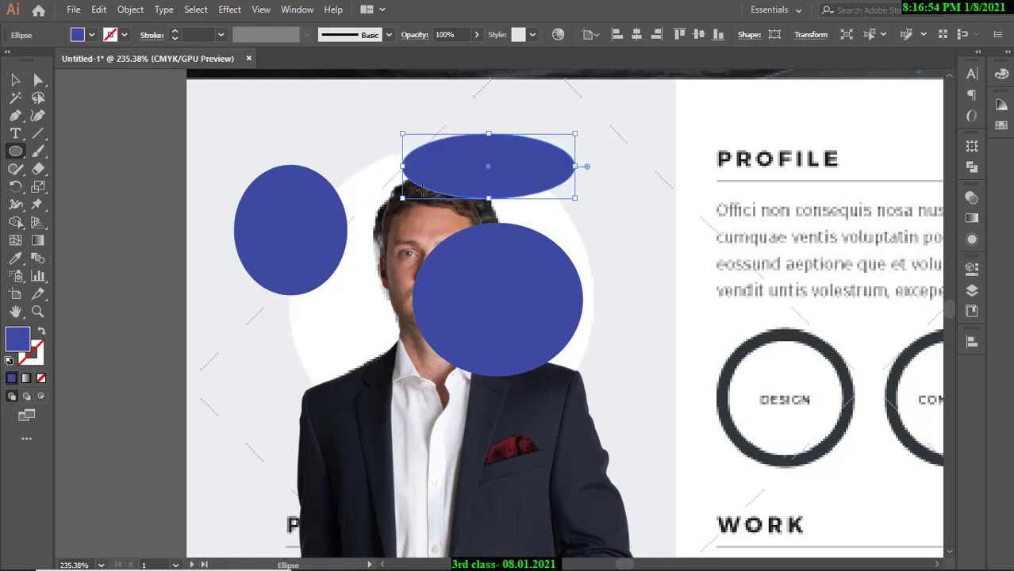
# Delete all three blue ellipses so the portrait photo is unchanged.
pyautogui.press('Delete')
pyautogui.press('v')
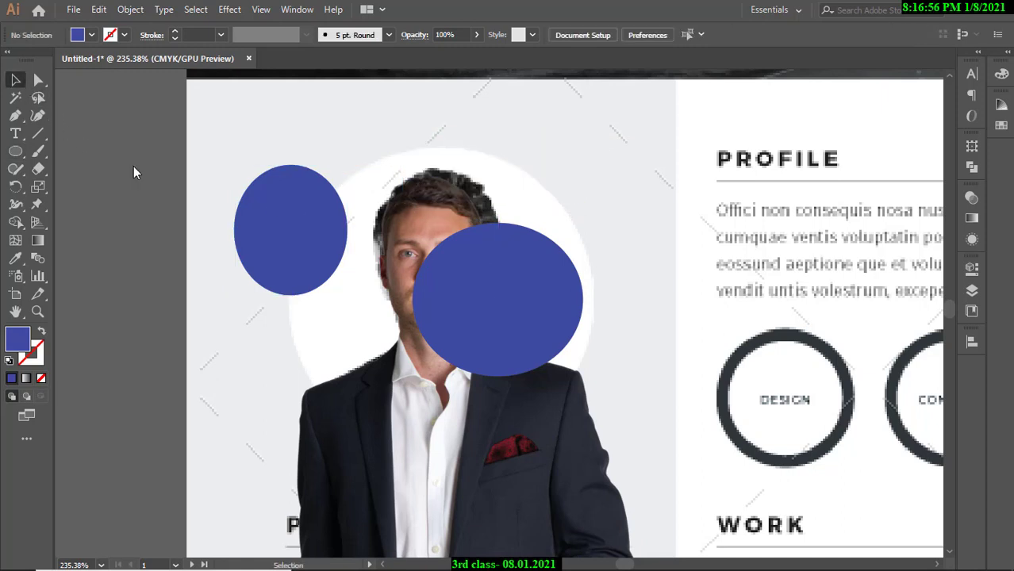
pyautogui.click(278, 236)
pyautogui.press('Delete')
pyautogui.click(520, 333)
pyautogui.press('Delete')
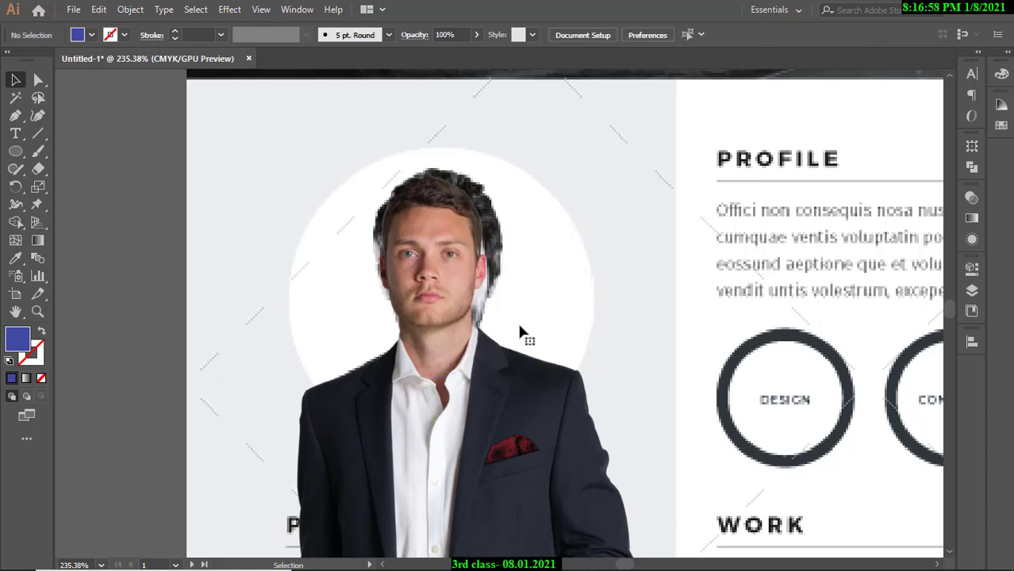
pyautogui.click(22, 154)
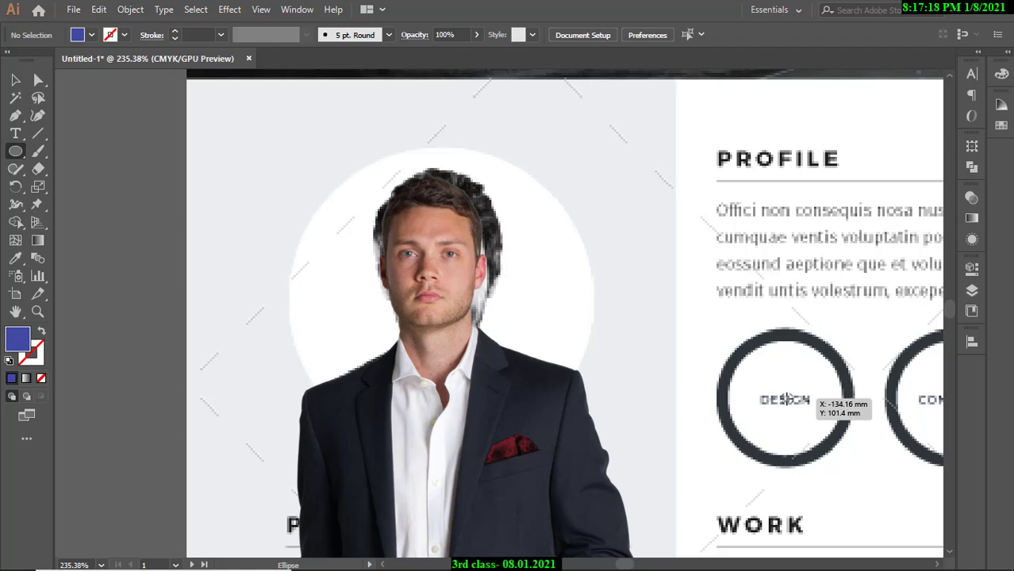
pyautogui.moveTo(788, 400)
pyautogui.mouseDown()
pyautogui.moveTo(827, 426)
pyautogui.moveTo(858, 505)
pyautogui.moveTo(833, 489)
pyautogui.moveTo(855, 518)
pyautogui.moveTo(825, 497)
pyautogui.moveTo(835, 489)
pyautogui.moveTo(801, 480)
pyautogui.moveTo(823, 497)
pyautogui.moveTo(801, 482)
pyautogui.moveTo(881, 517)
pyautogui.moveTo(865, 516)
pyautogui.moveTo(878, 515)
pyautogui.moveTo(829, 477)
pyautogui.mouseUp()
pyautogui.press('shift')
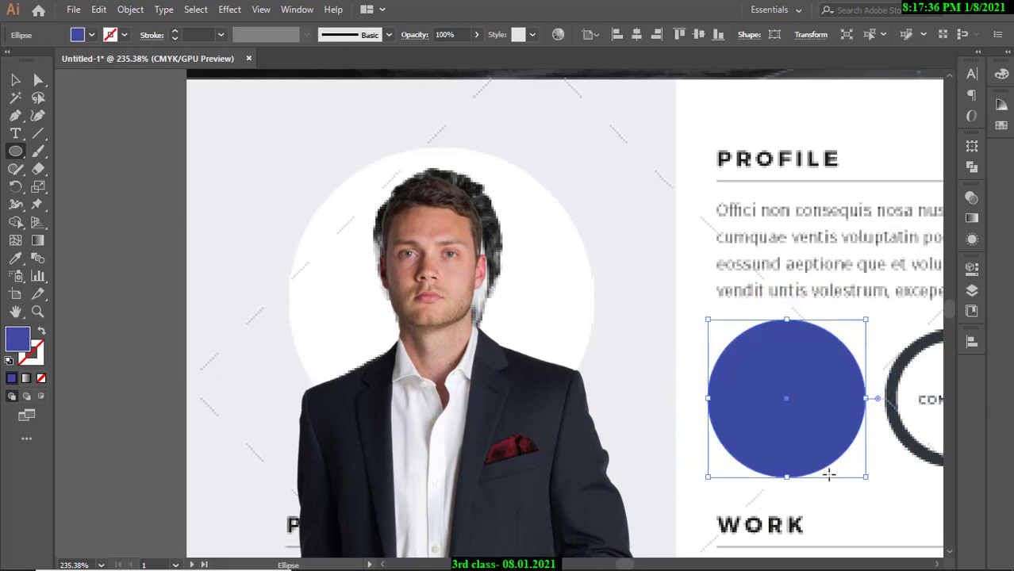
pyautogui.hotkey('ctrl', 'z')
pyautogui.moveTo(18, 152); pyautogui.dragTo(79, 153)
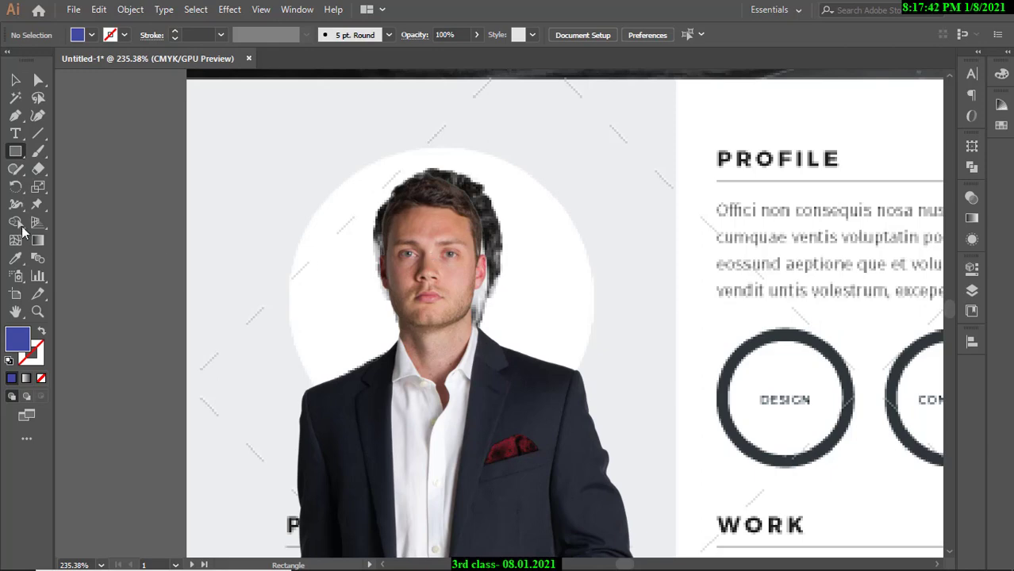
pyautogui.moveTo(15, 151); pyautogui.dragTo(112, 160)
pyautogui.moveTo(426, 276)
pyautogui.mouseDown()
pyautogui.moveTo(499, 325)
pyautogui.moveTo(589, 361)
pyautogui.moveTo(550, 350)
pyautogui.moveTo(602, 394)
pyautogui.moveTo(627, 392)
pyautogui.moveTo(587, 376)
pyautogui.moveTo(622, 373)
pyautogui.moveTo(608, 388)
pyautogui.moveTo(562, 361)
pyautogui.moveTo(659, 401)
pyautogui.moveTo(523, 364)
pyautogui.mouseUp()
# Delete the trial square and draw a circle centred on the man's face.
pyautogui.press('Delete')
pyautogui.moveTo(15, 150); pyautogui.dragTo(79, 187)
pyautogui.moveTo(429, 273); pyautogui.dragTo(590, 412)
# Fill the circle with white and shift it down and right.
pyautogui.click(17, 80)
pyautogui.click(91, 35)
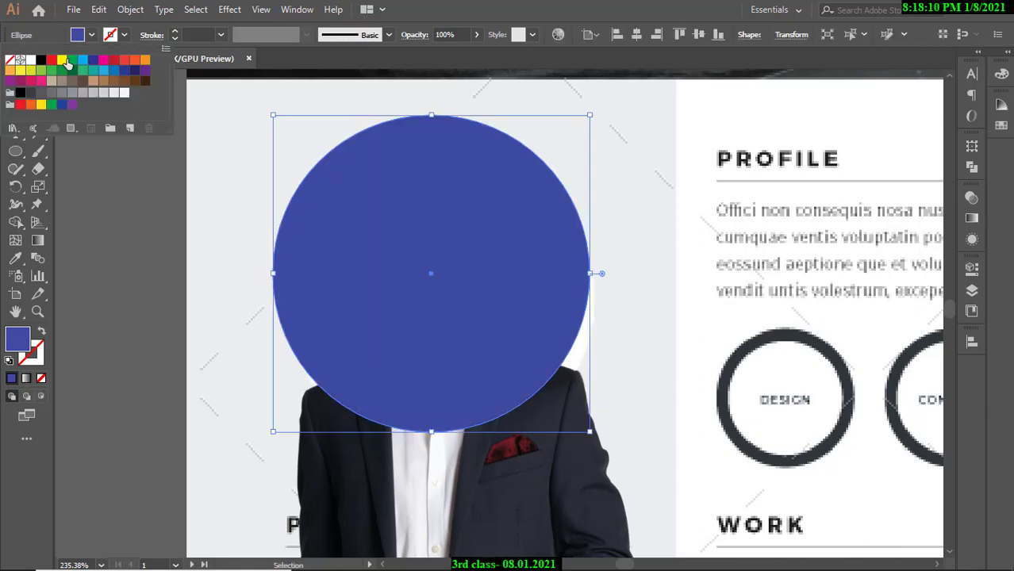
pyautogui.click(30, 60)
pyautogui.moveTo(403, 202); pyautogui.dragTo(424, 232)
# Lower the white circle's opacity to 50% and review it around the man's head.
pyautogui.click(476, 35)
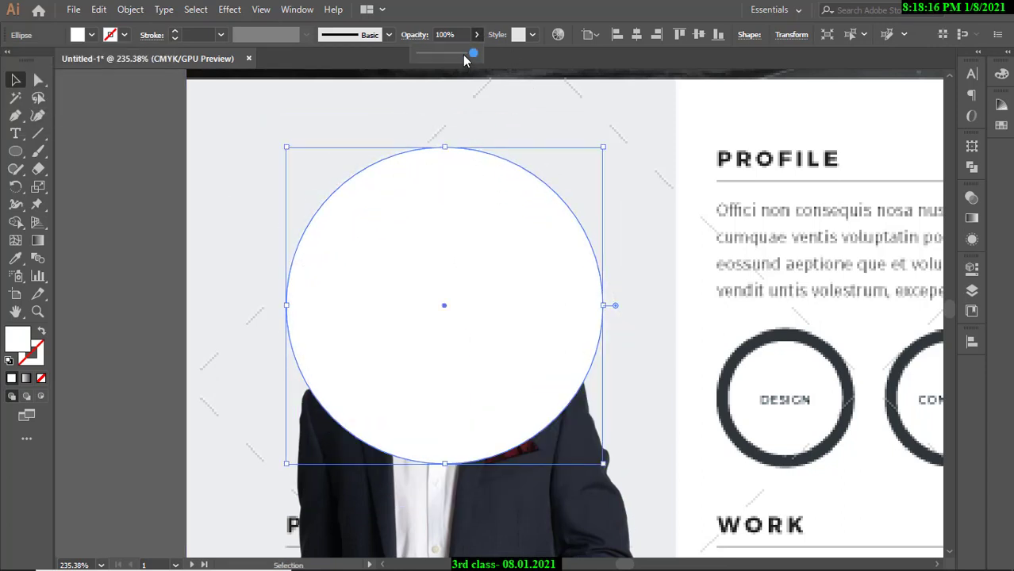
pyautogui.moveTo(467, 53); pyautogui.dragTo(446, 52)
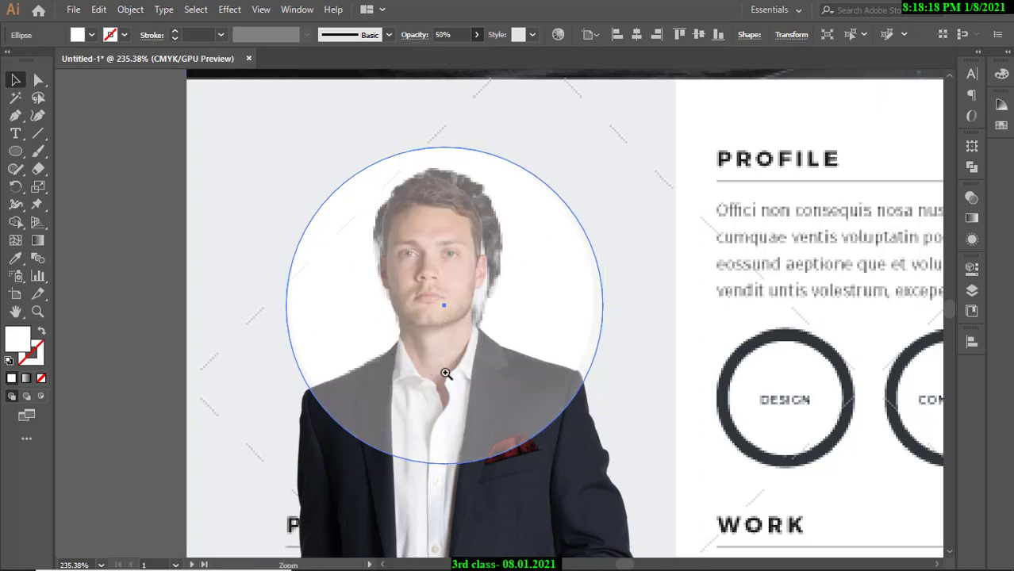
pyautogui.moveTo(446, 371); pyautogui.dragTo(464, 369)
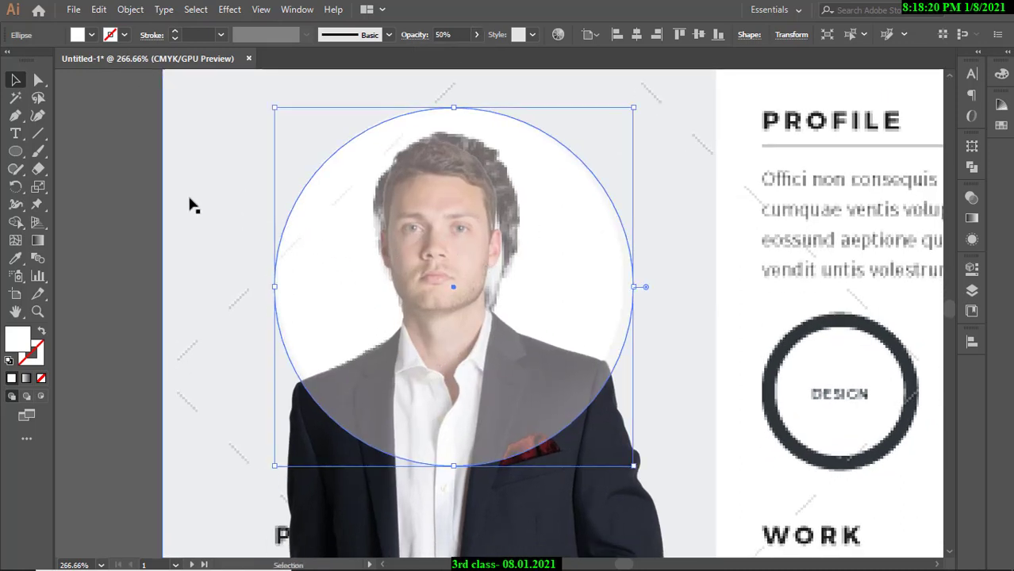
pyautogui.click(122, 176)
pyautogui.click(472, 190)
pyautogui.moveTo(568, 236); pyautogui.dragTo(441, 238)
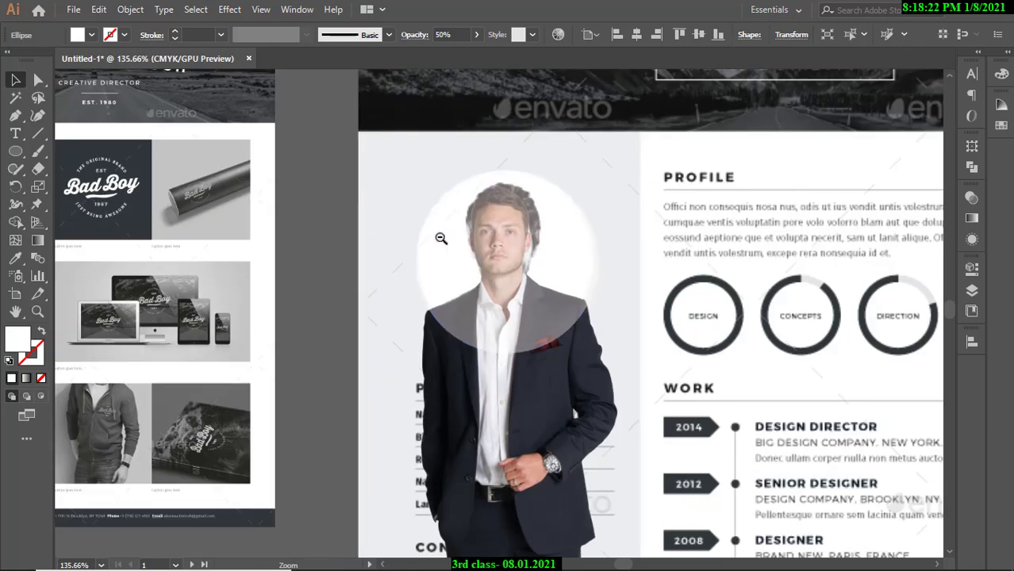
pyautogui.moveTo(542, 253); pyautogui.dragTo(495, 242)
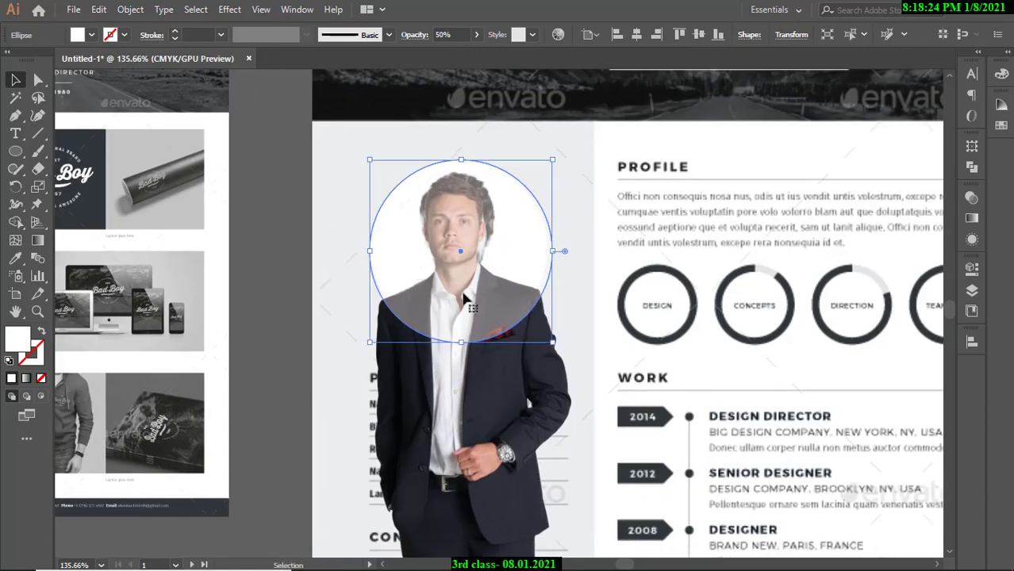
pyautogui.moveTo(428, 204); pyautogui.dragTo(530, 263)
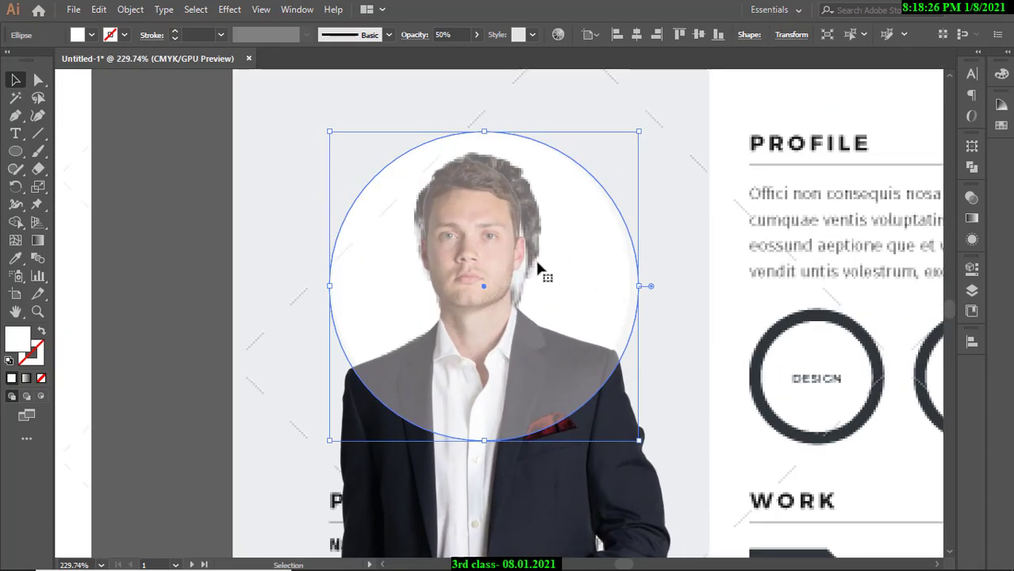
# Try the circle at 100% opacity, then settle on 44%.
pyautogui.click(476, 34)
pyautogui.moveTo(446, 53); pyautogui.dragTo(474, 52)
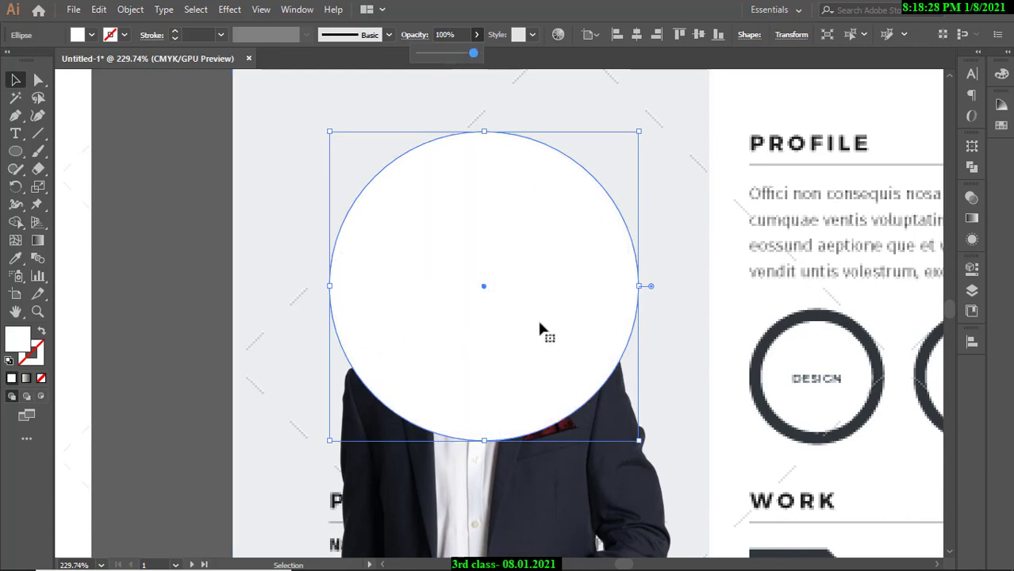
pyautogui.click(508, 228)
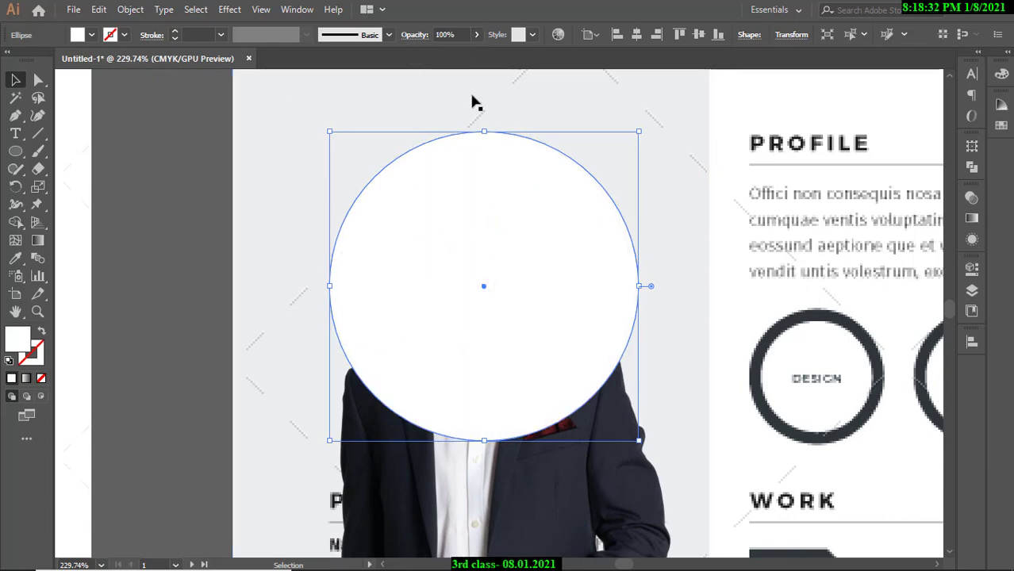
pyautogui.click(475, 34)
pyautogui.moveTo(473, 54); pyautogui.dragTo(444, 54)
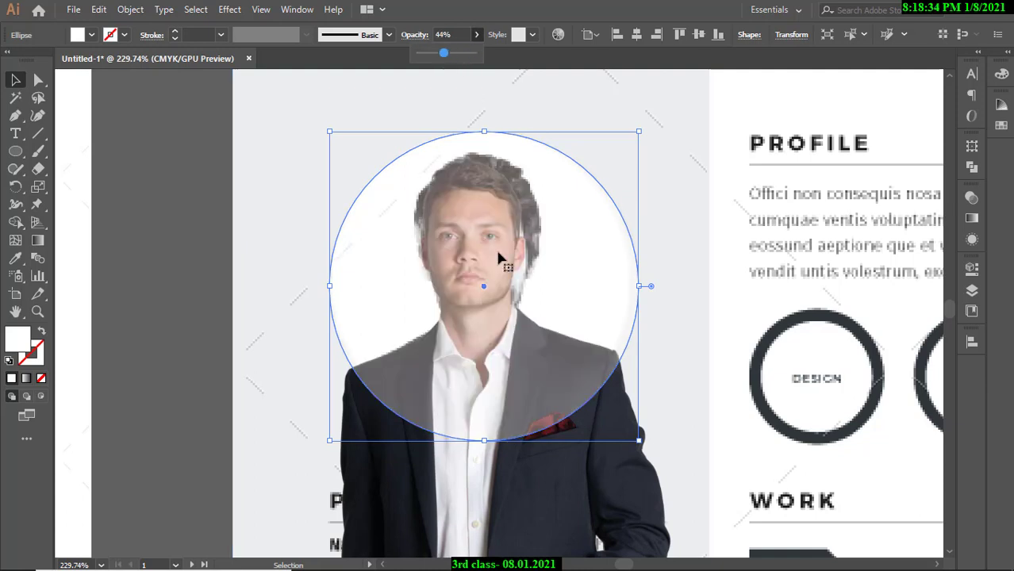
# Narrow the 44% white circle to 45.01 mm wide and nudge it up over the head.
pyautogui.hotkey('ctrl', 'space')
pyautogui.moveTo(611, 322); pyautogui.dragTo(793, 380)
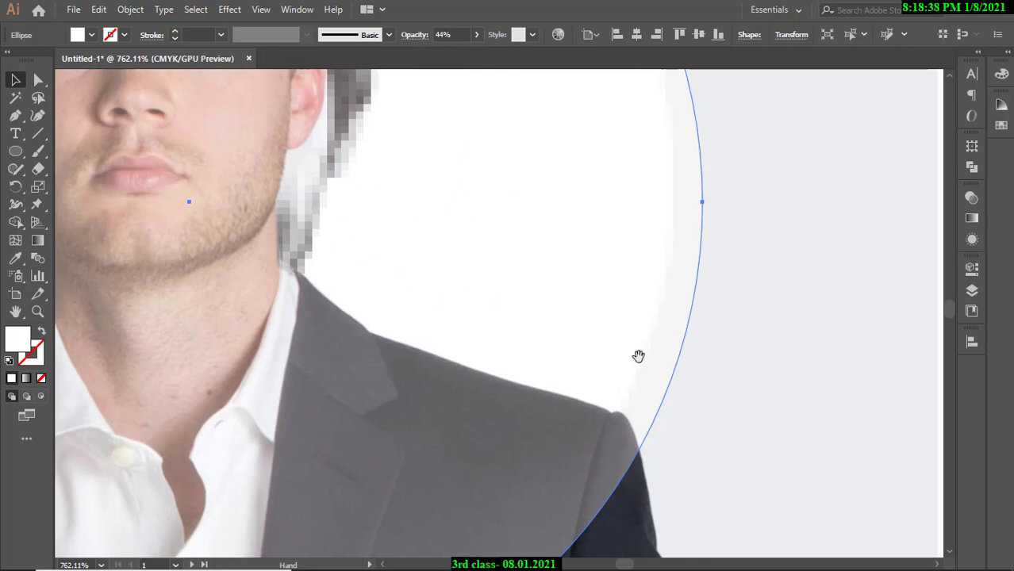
pyautogui.hotkey('ctrl', 'space')
pyautogui.moveTo(591, 329); pyautogui.dragTo(533, 334)
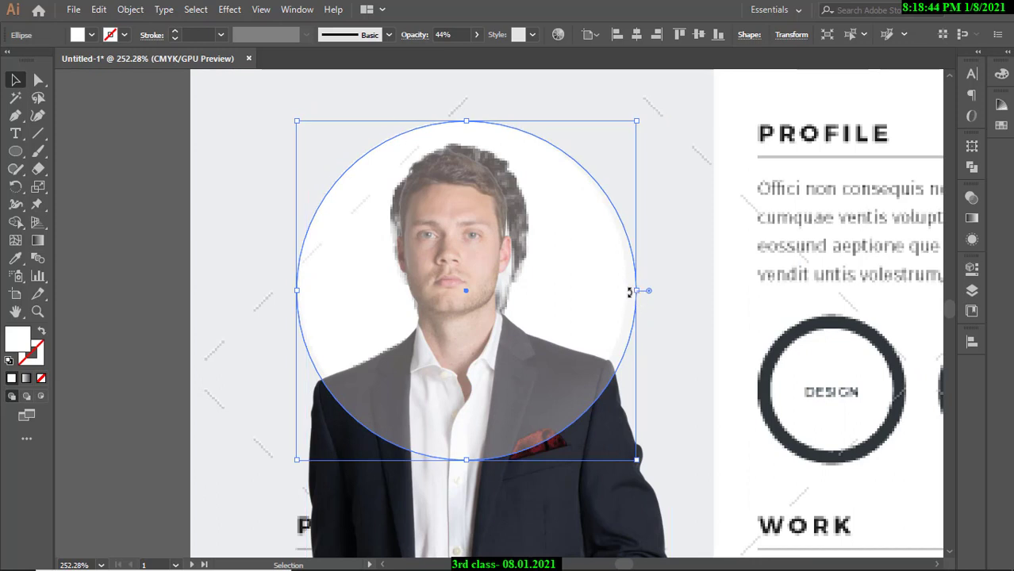
pyautogui.moveTo(638, 292); pyautogui.dragTo(630, 292)
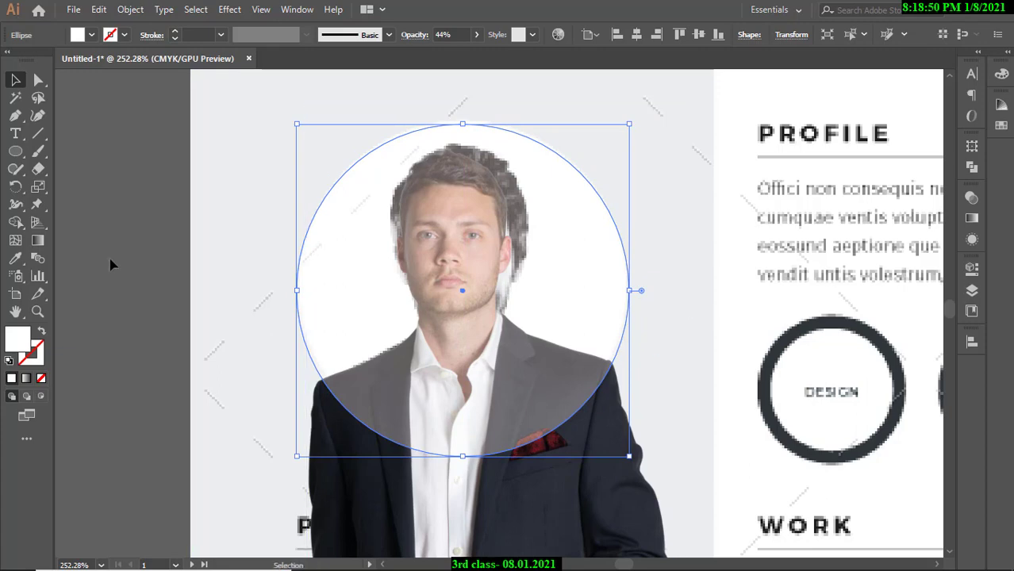
pyautogui.press('Up')
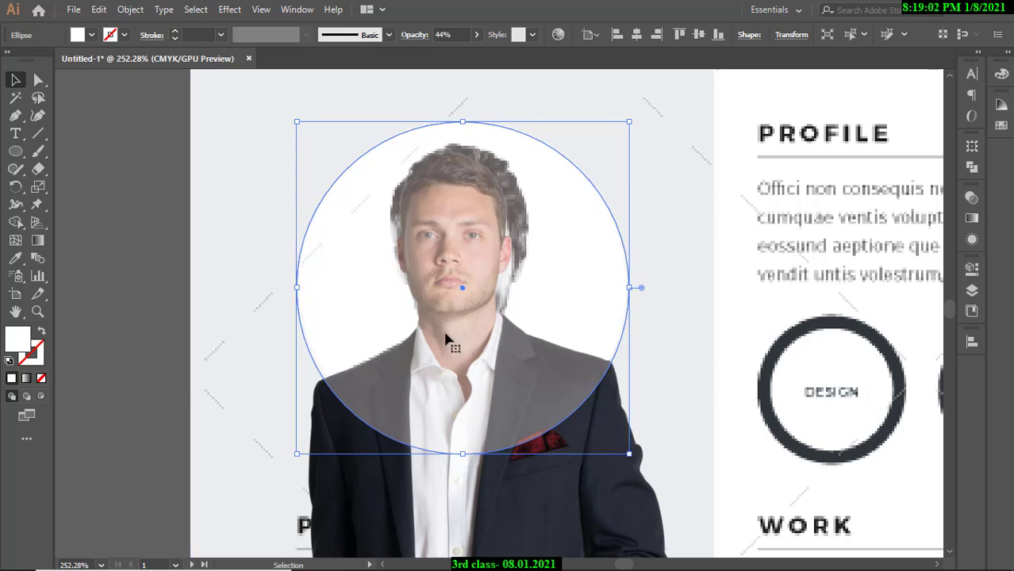
pyautogui.scroll(-2, 447, 337)
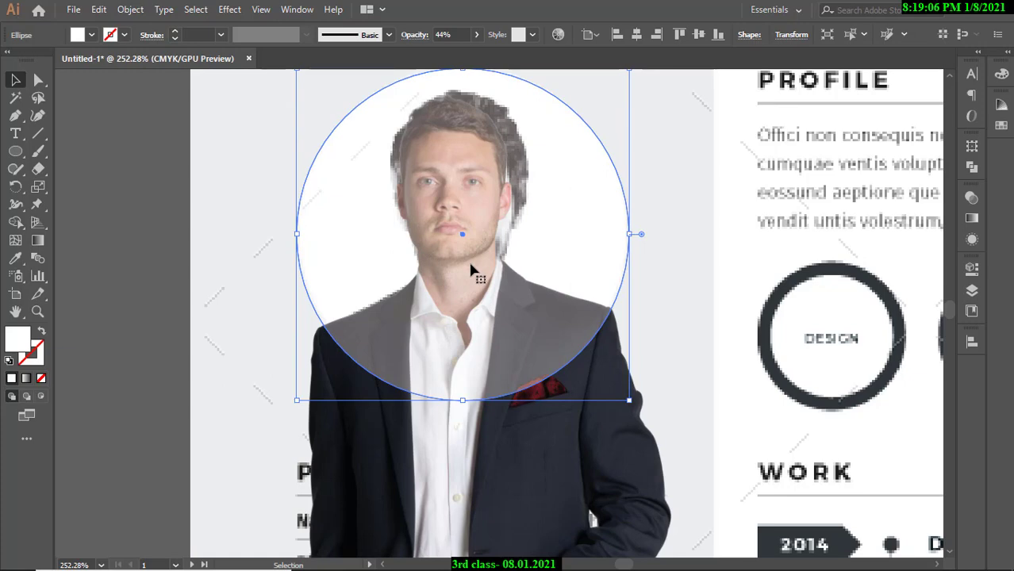
pyautogui.scroll(-2, 531, 267)
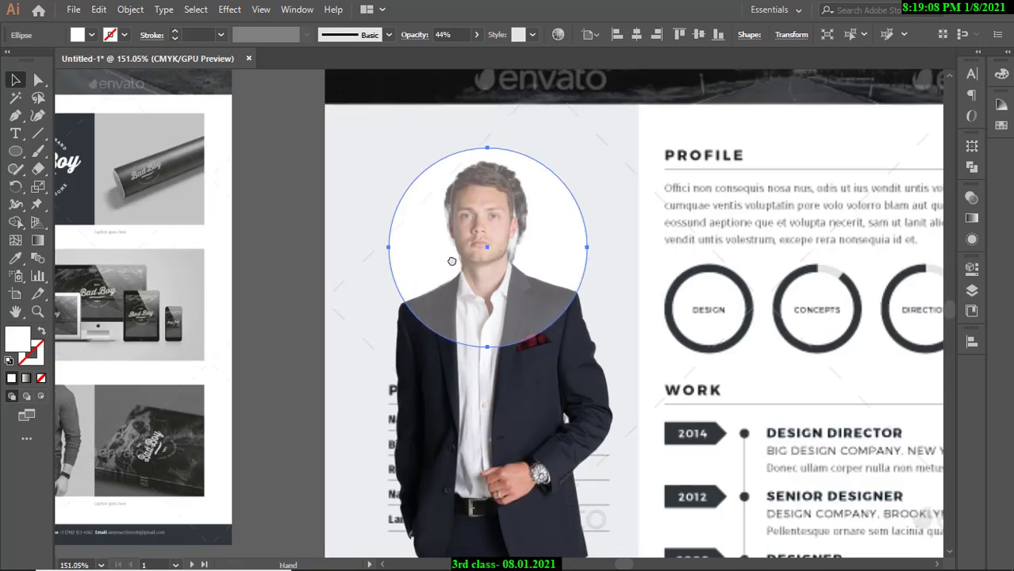
# Re-centre the circle over the man's head and set a copy aside to the left.
pyautogui.scroll(1, 531, 267)
pyautogui.moveTo(496, 260); pyautogui.dragTo(324, 260)
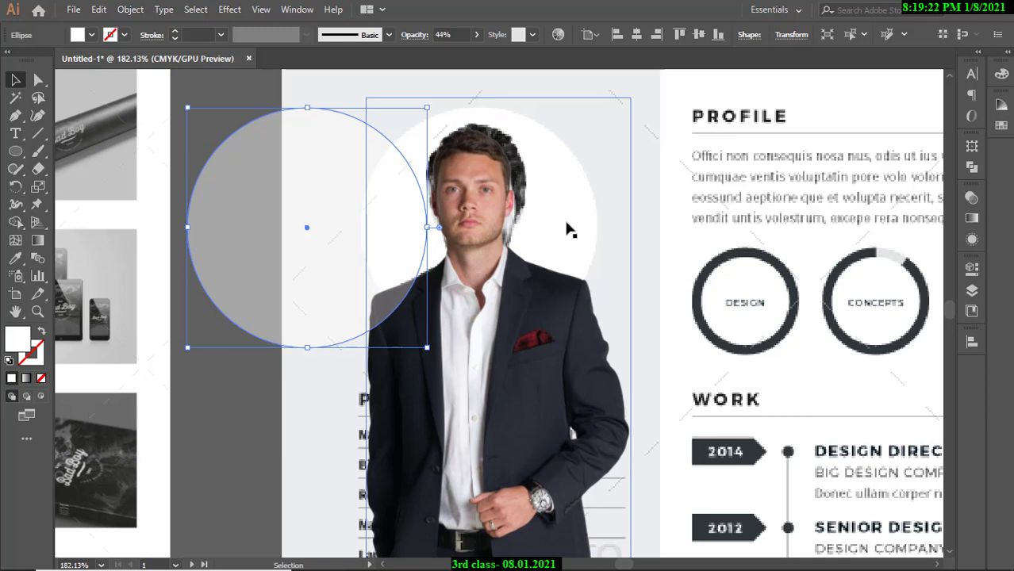
pyautogui.moveTo(307, 228); pyautogui.dragTo(478, 228)
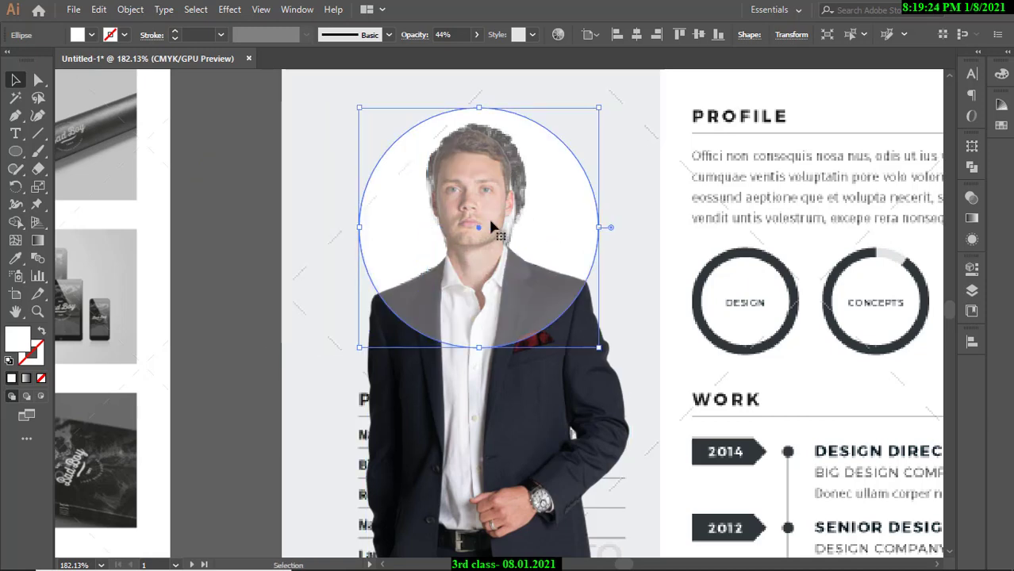
pyautogui.press('a')
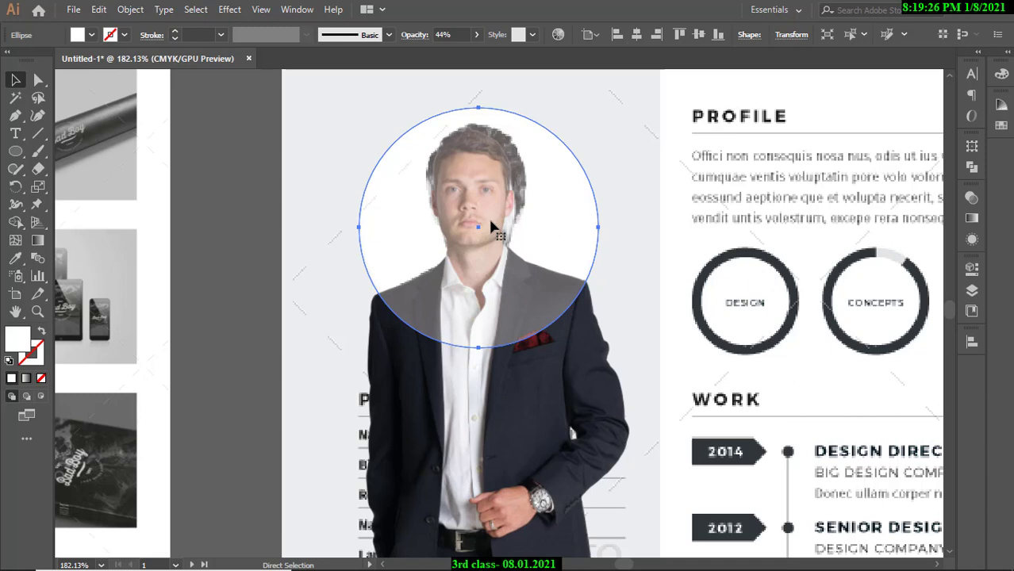
pyautogui.press('v')
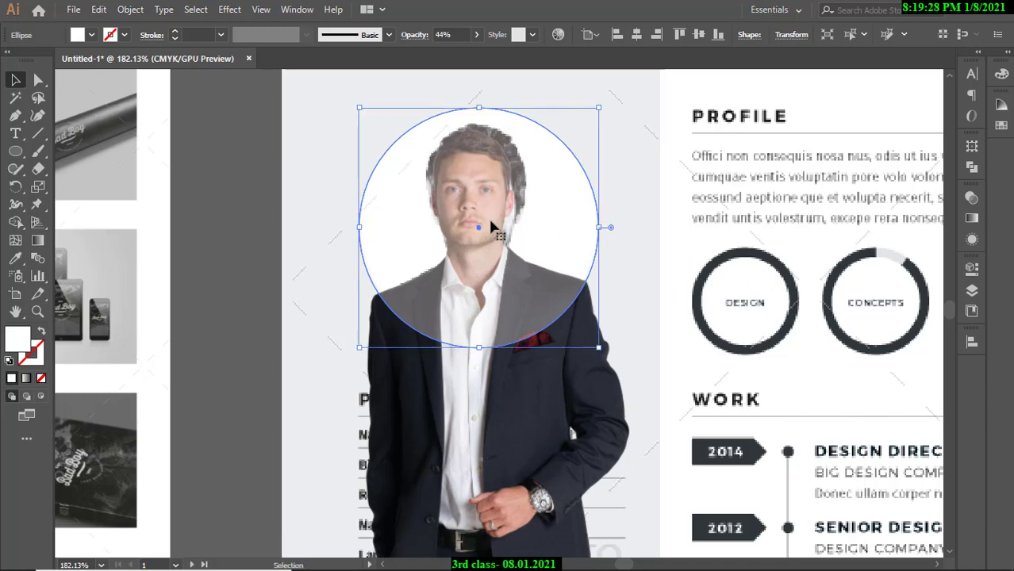
pyautogui.press('a')
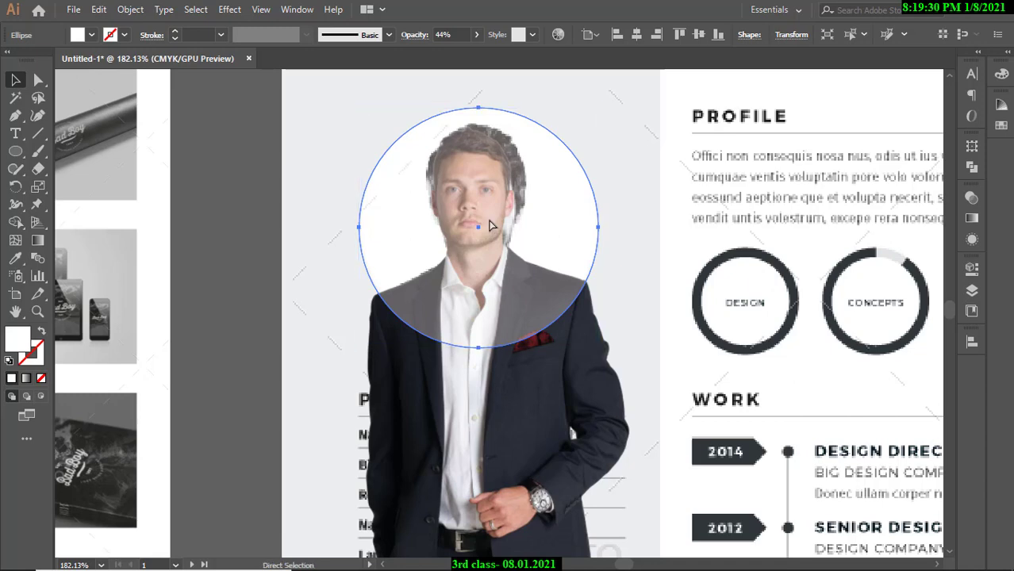
pyautogui.moveTo(490, 225); pyautogui.dragTo(223, 196)
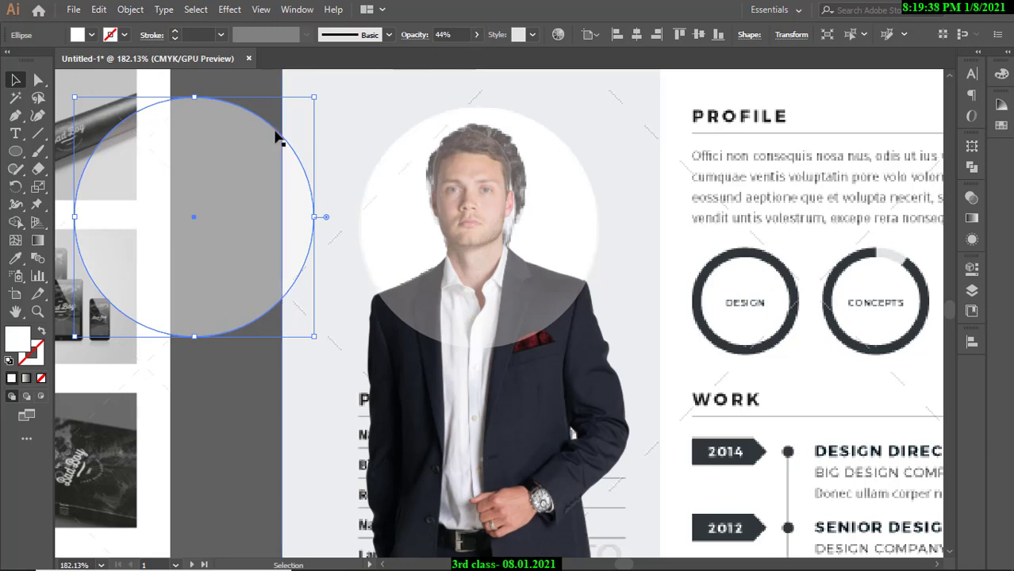
# Set both the spare circle and the portrait circle to 100% opacity.
pyautogui.click(476, 34)
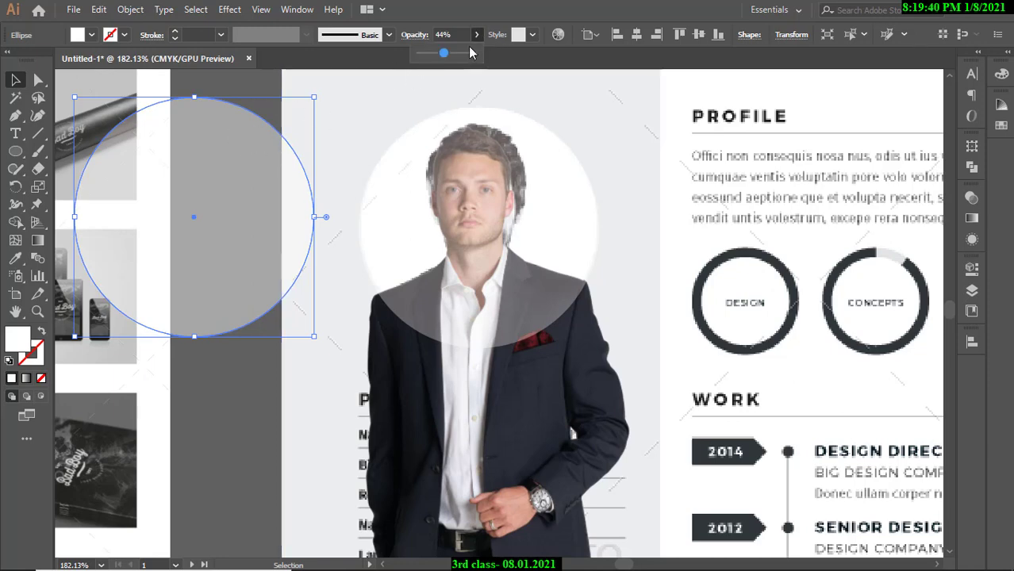
pyautogui.moveTo(439, 53); pyautogui.dragTo(487, 59)
pyautogui.click(260, 380)
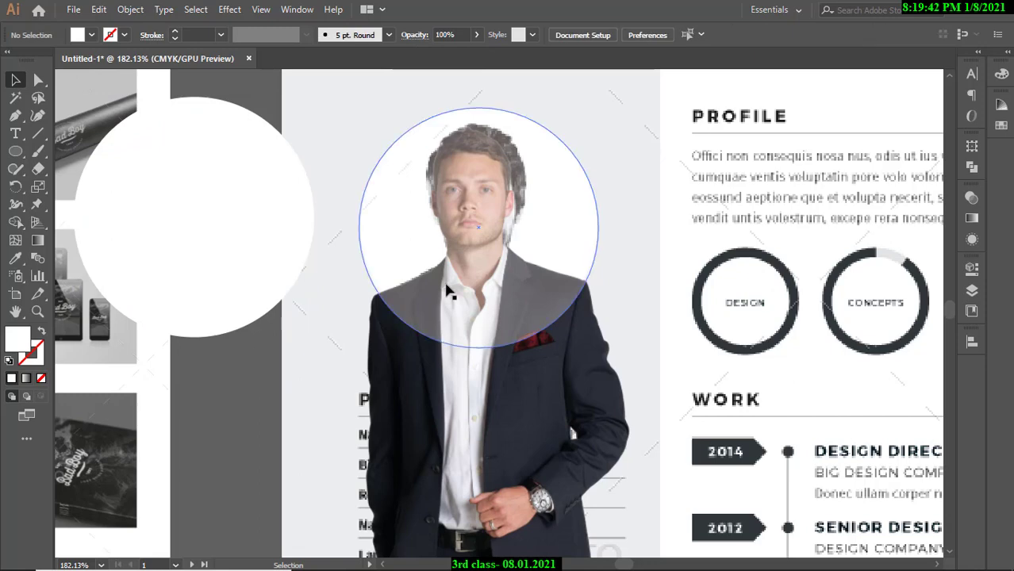
pyautogui.click(450, 278)
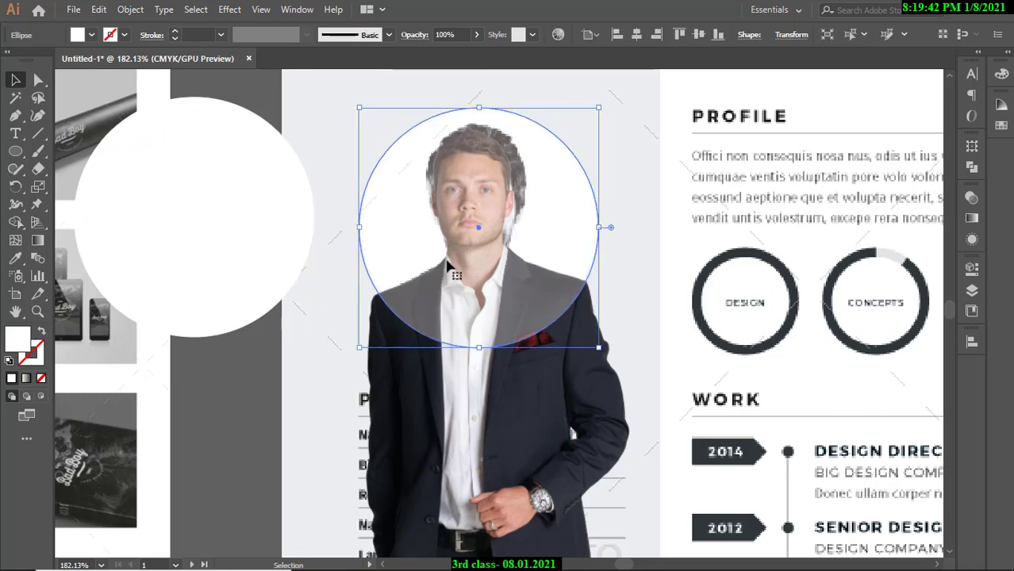
pyautogui.click(476, 34)
pyautogui.moveTo(443, 53); pyautogui.dragTo(490, 54)
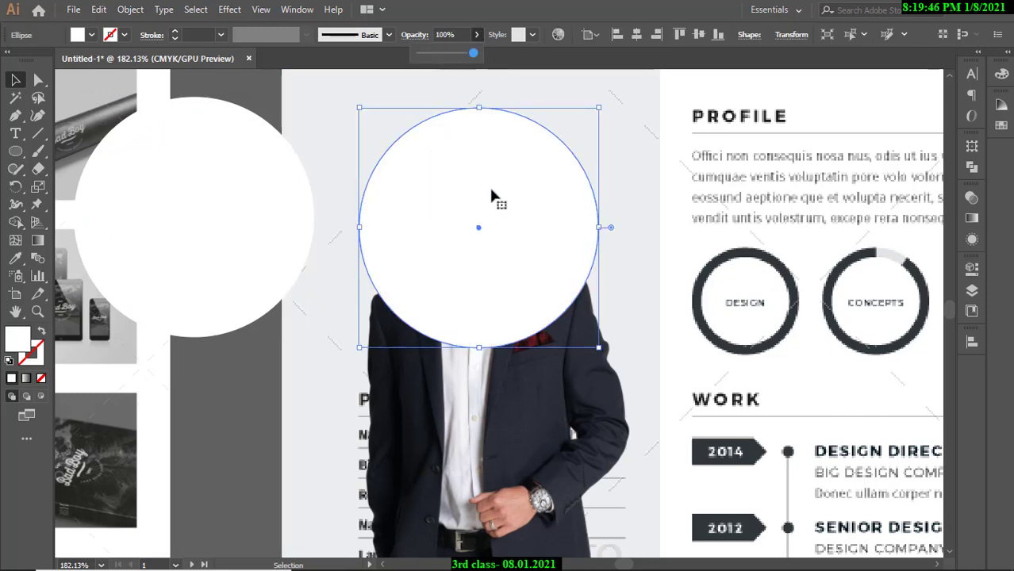
pyautogui.keyDown('shift'); pyautogui.click(520, 357); pyautogui.keyUp('shift')
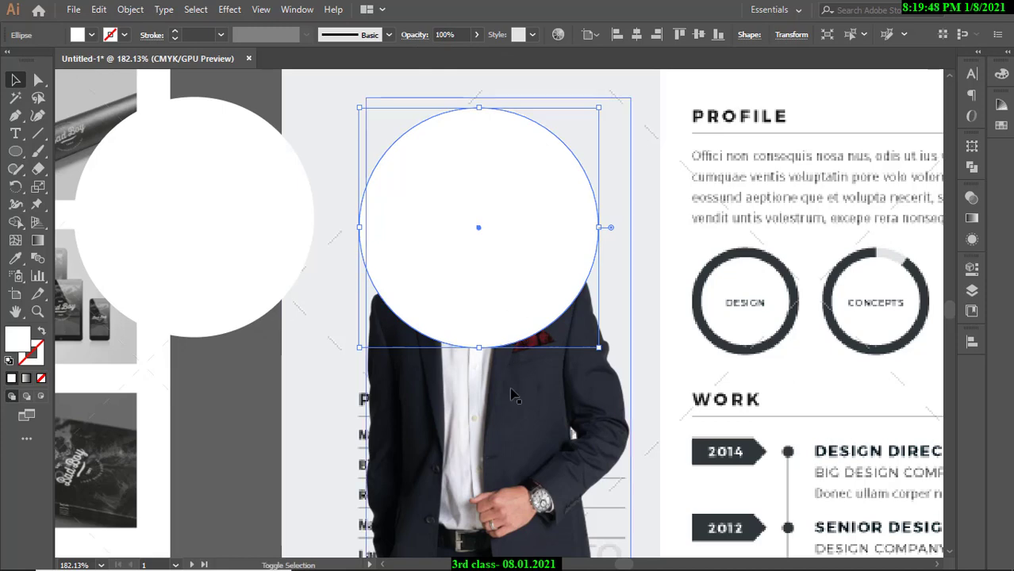
pyautogui.click(259, 390)
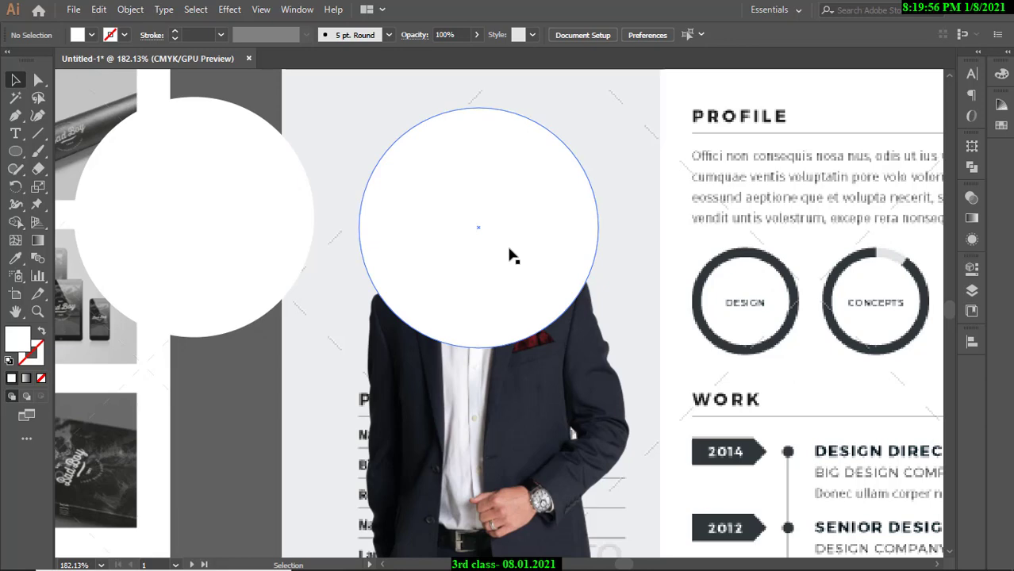
# Make a clipping mask from the 45.012 mm circle and the suit photo, then nudge it down-left.
pyautogui.click(503, 242)
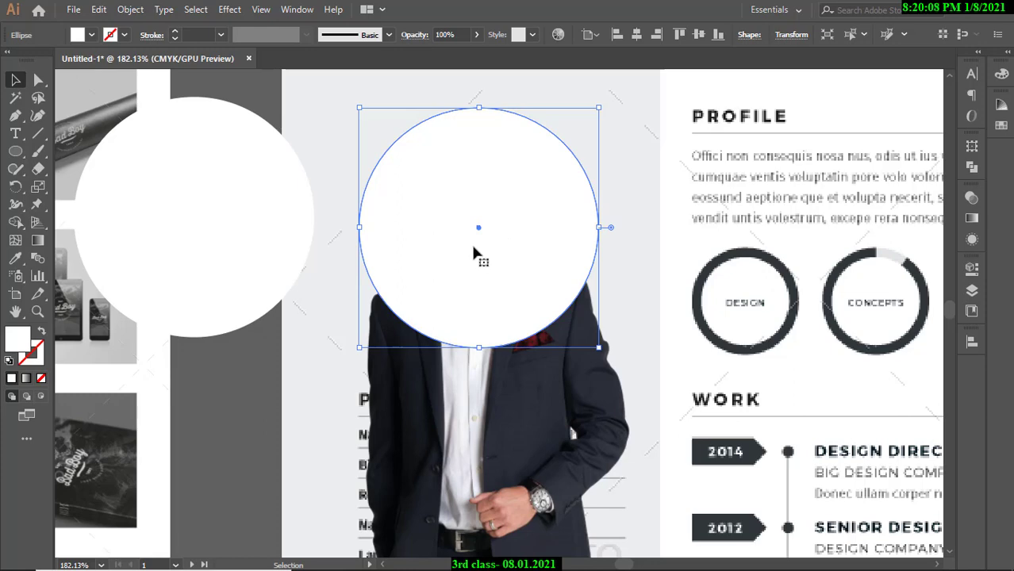
pyautogui.click(199, 380)
pyautogui.click(536, 257)
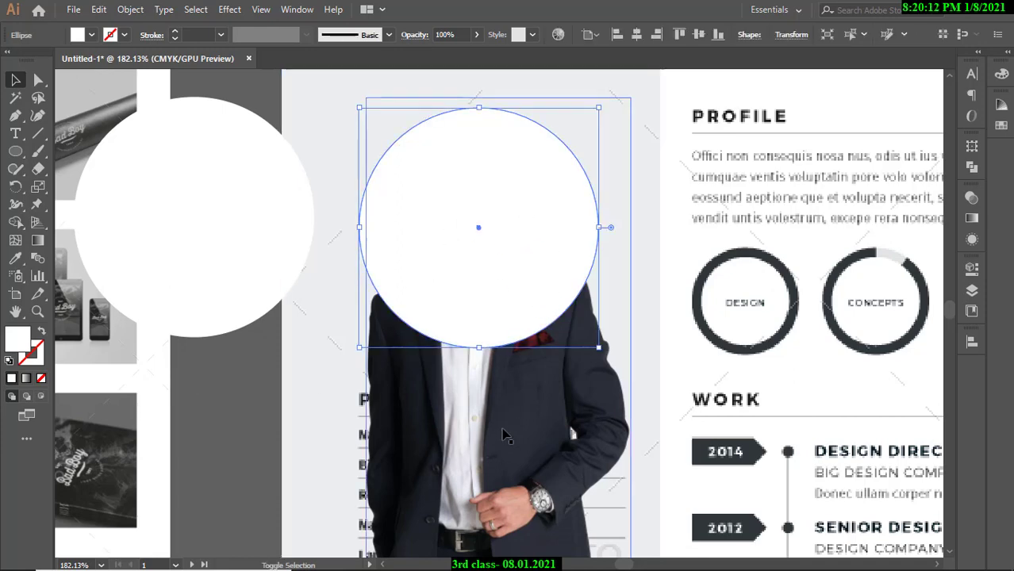
pyautogui.keyDown('shift'); pyautogui.click(504, 434); pyautogui.keyUp('shift')
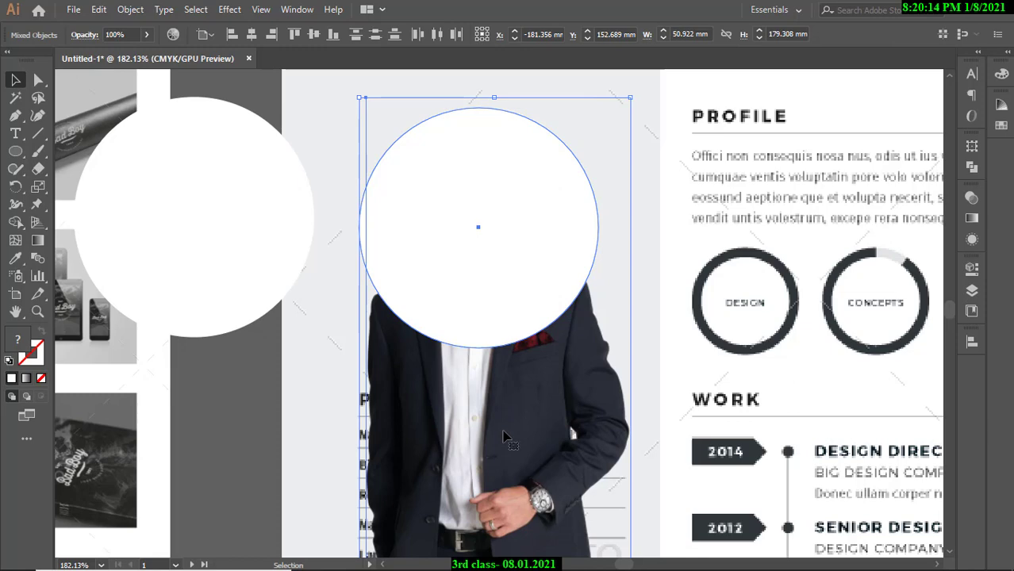
pyautogui.rightClick(505, 435)
pyautogui.click(548, 317)
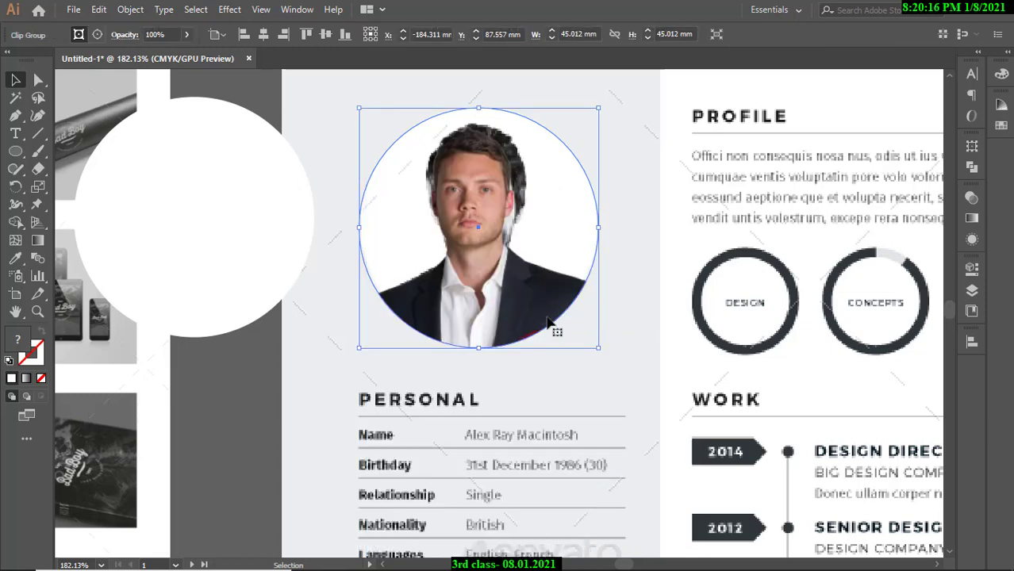
pyautogui.click(236, 368)
pyautogui.scroll(-2, 473, 261)
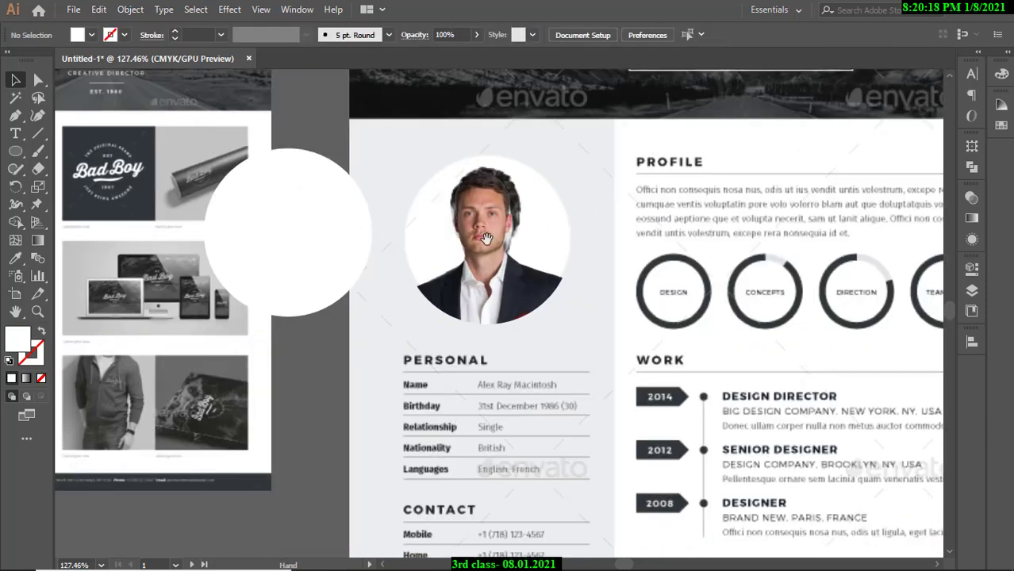
pyautogui.scroll(2, 484, 286)
pyautogui.moveTo(521, 296); pyautogui.dragTo(486, 393)
pyautogui.scroll(-3, 456, 310)
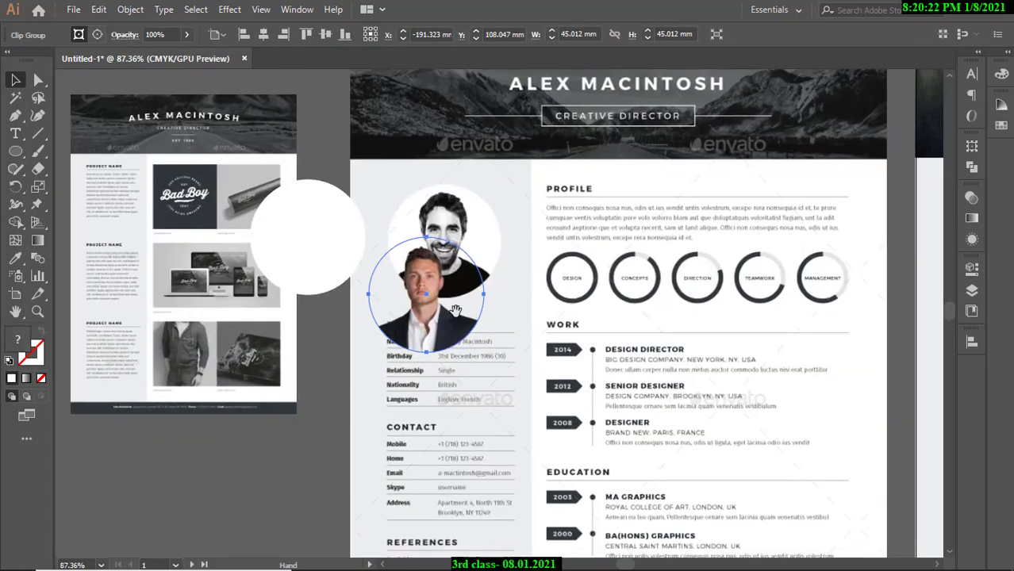
# Move the round portrait onto the forest-header résumé page and compare it with the template.
pyautogui.moveTo(456, 309); pyautogui.dragTo(790, 252)
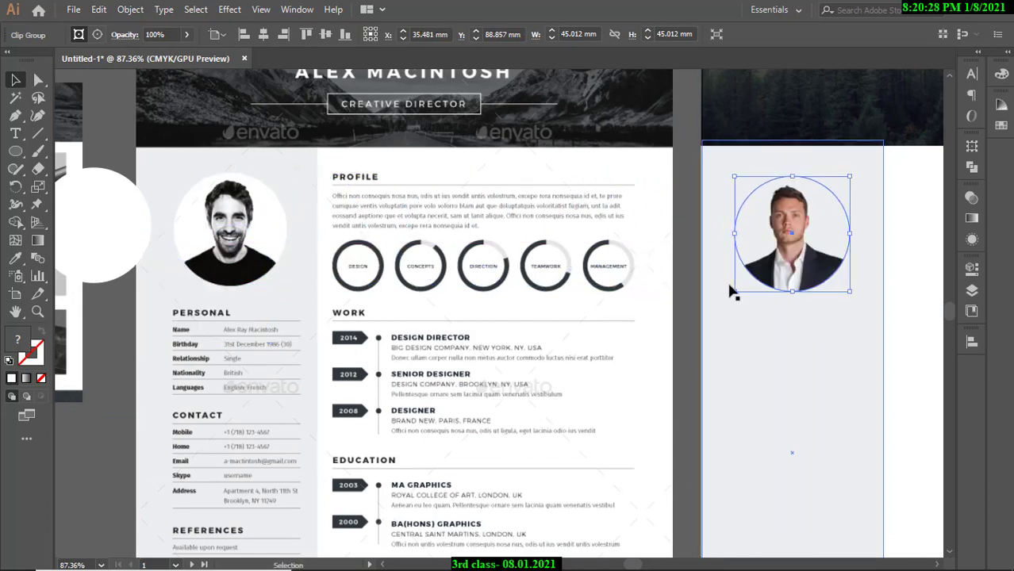
pyautogui.moveTo(604, 254); pyautogui.dragTo(560, 253)
pyautogui.moveTo(655, 254); pyautogui.dragTo(347, 249)
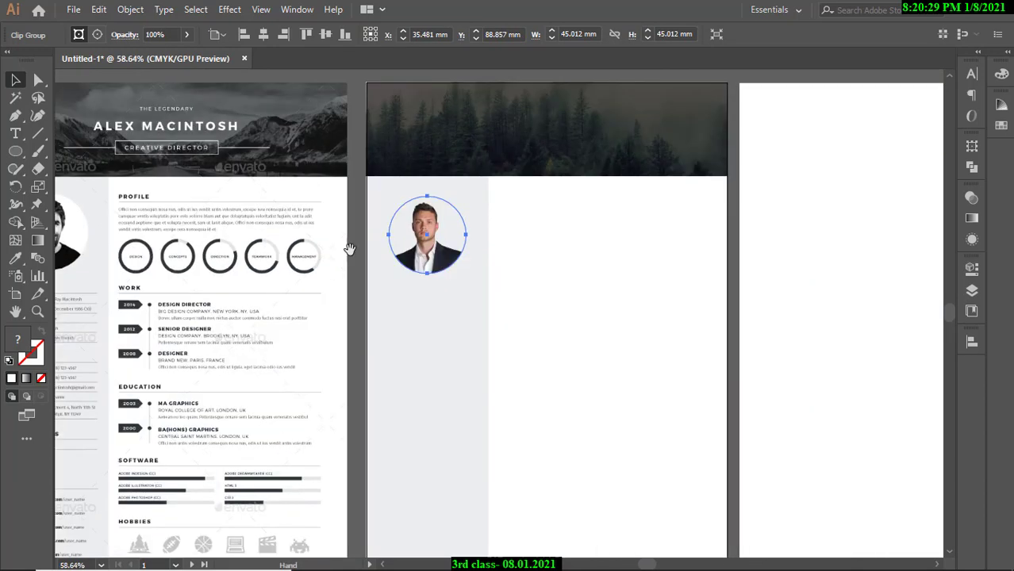
pyautogui.click(733, 244)
pyautogui.moveTo(437, 233); pyautogui.dragTo(490, 234)
pyautogui.moveTo(393, 245); pyautogui.dragTo(502, 263)
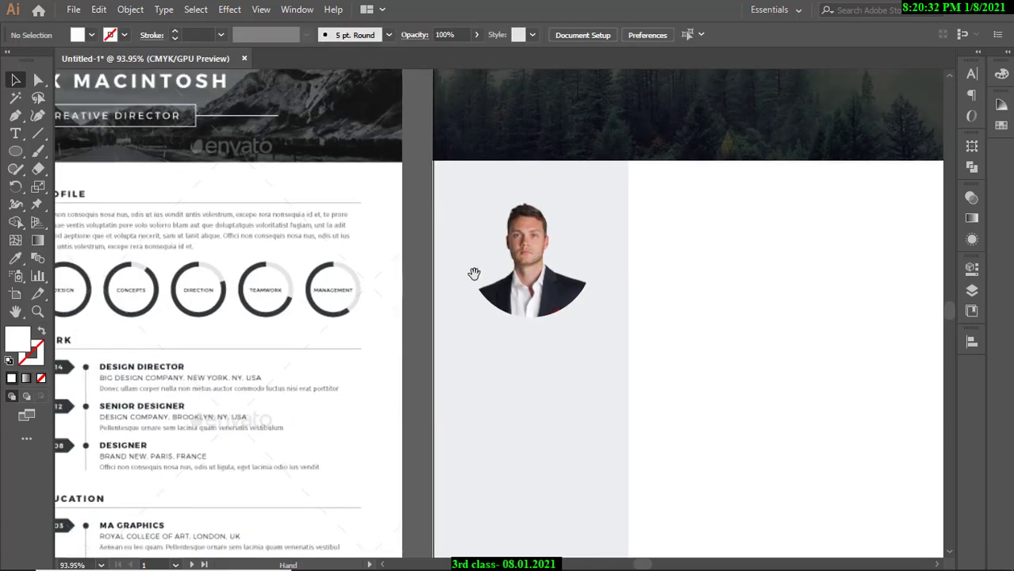
pyautogui.moveTo(190, 288); pyautogui.dragTo(499, 276)
pyautogui.moveTo(805, 244); pyautogui.dragTo(455, 236)
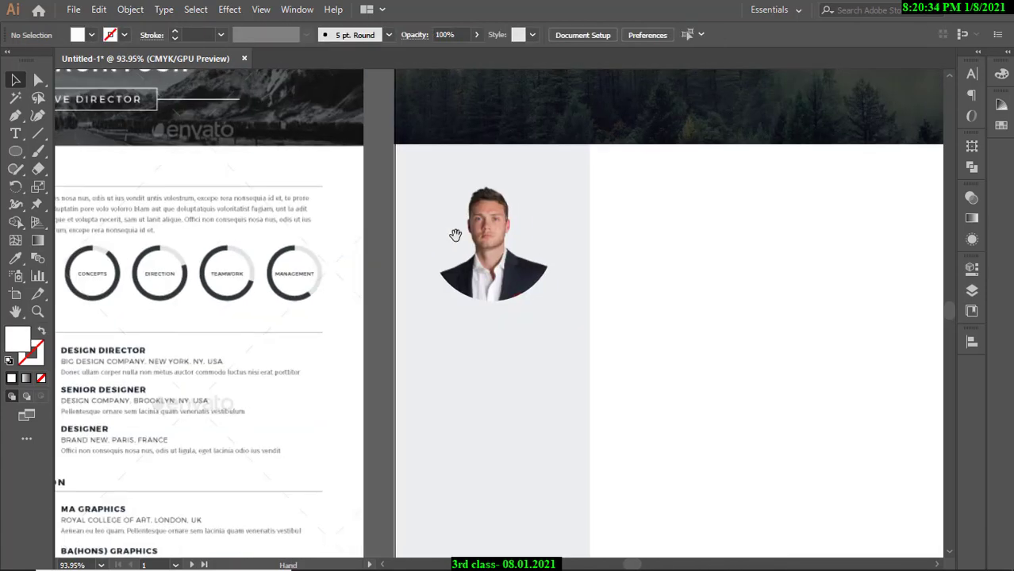
pyautogui.moveTo(552, 239); pyautogui.dragTo(527, 239)
pyautogui.moveTo(487, 236); pyautogui.dragTo(515, 247)
pyautogui.moveTo(624, 244); pyautogui.dragTo(704, 226)
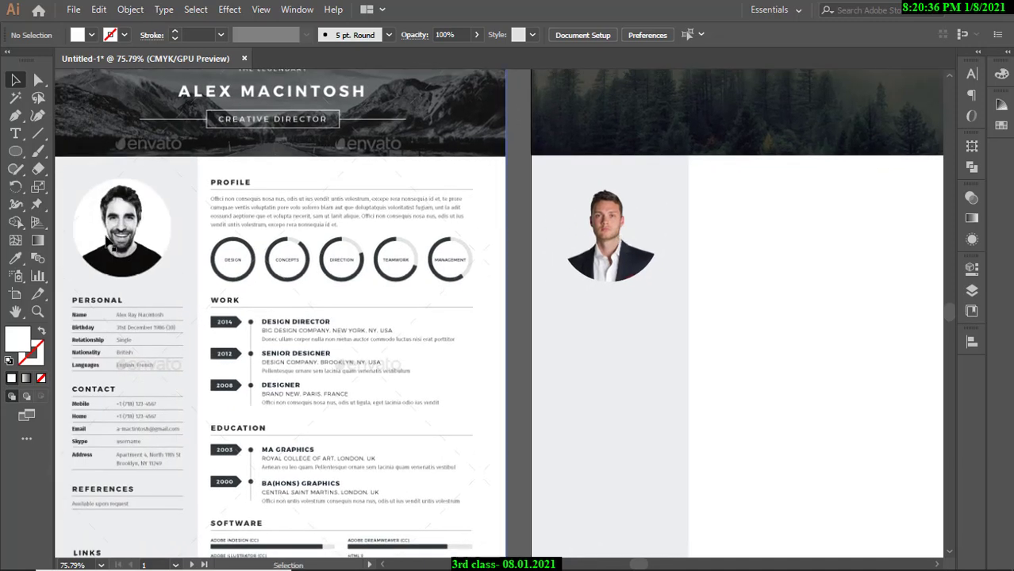
# Move the spare white circle over the portrait and restore the clipped photo with Ctrl+7.
pyautogui.moveTo(321, 237)
pyautogui.mouseDown()
pyautogui.moveTo(271, 233)
pyautogui.moveTo(335, 228)
pyautogui.mouseUp()
pyautogui.moveTo(116, 221); pyautogui.dragTo(724, 237)
pyautogui.moveTo(723, 238); pyautogui.dragTo(683, 278)
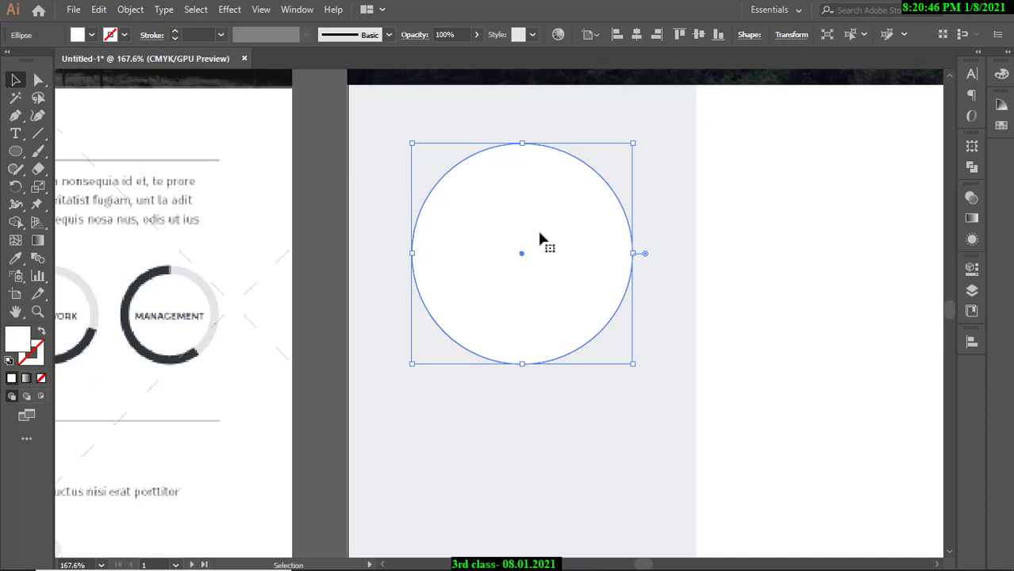
pyautogui.press('a')
pyautogui.hotkey('ctrl', '7')
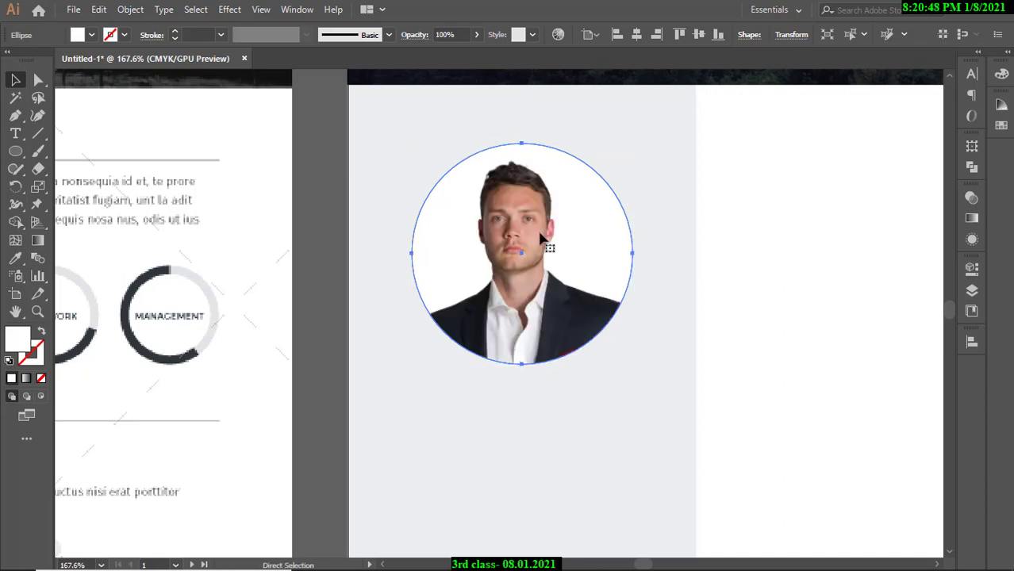
pyautogui.press('v')
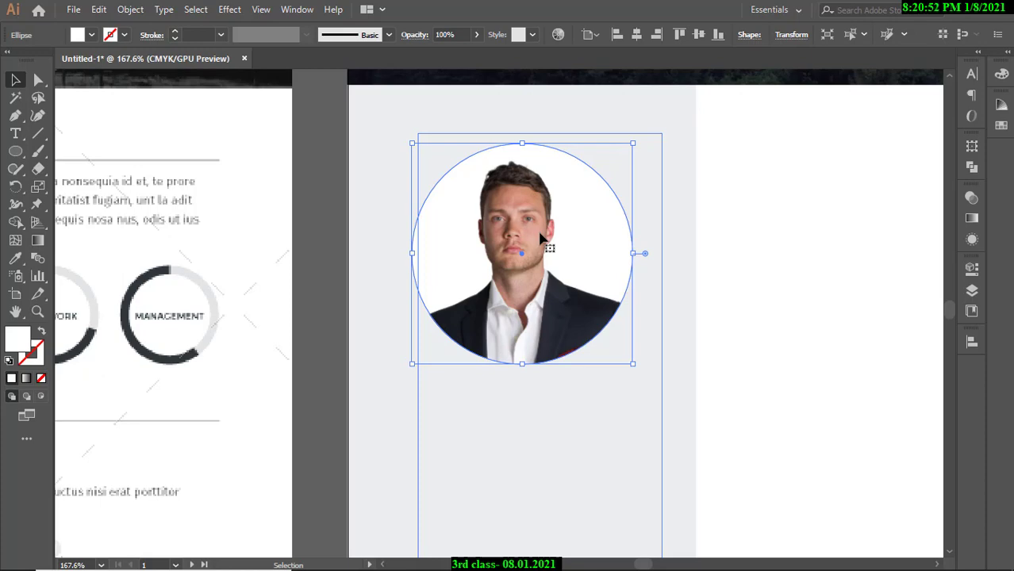
pyautogui.click(315, 225)
# Review the round portrait and both résumé pages at several zoom levels.
pyautogui.hotkey('ctrl', 'space')
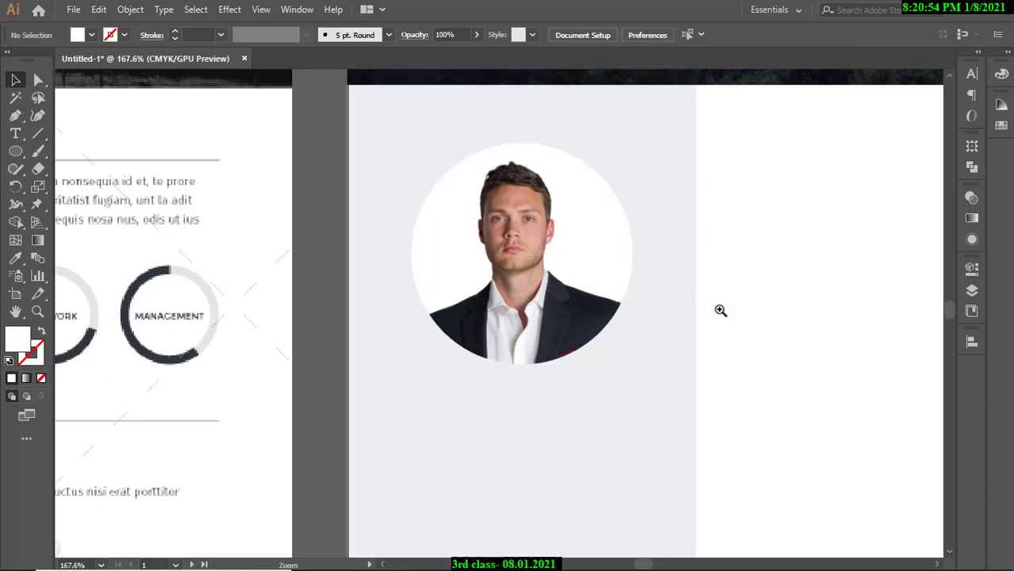
pyautogui.moveTo(625, 276); pyautogui.dragTo(645, 384)
pyautogui.moveTo(570, 377); pyautogui.dragTo(434, 345)
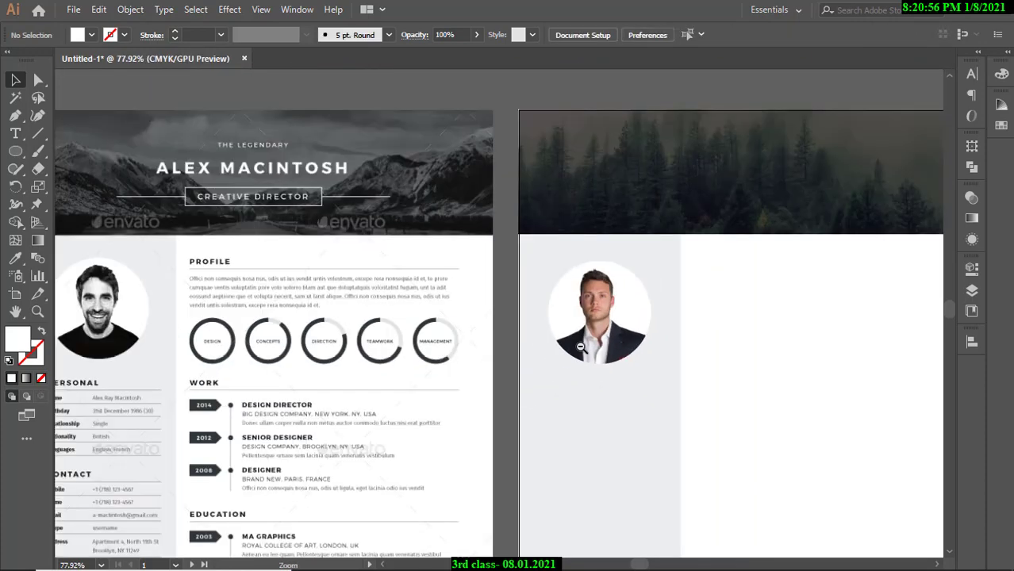
pyautogui.moveTo(625, 343); pyautogui.dragTo(595, 343)
pyautogui.moveTo(250, 331); pyautogui.dragTo(278, 252)
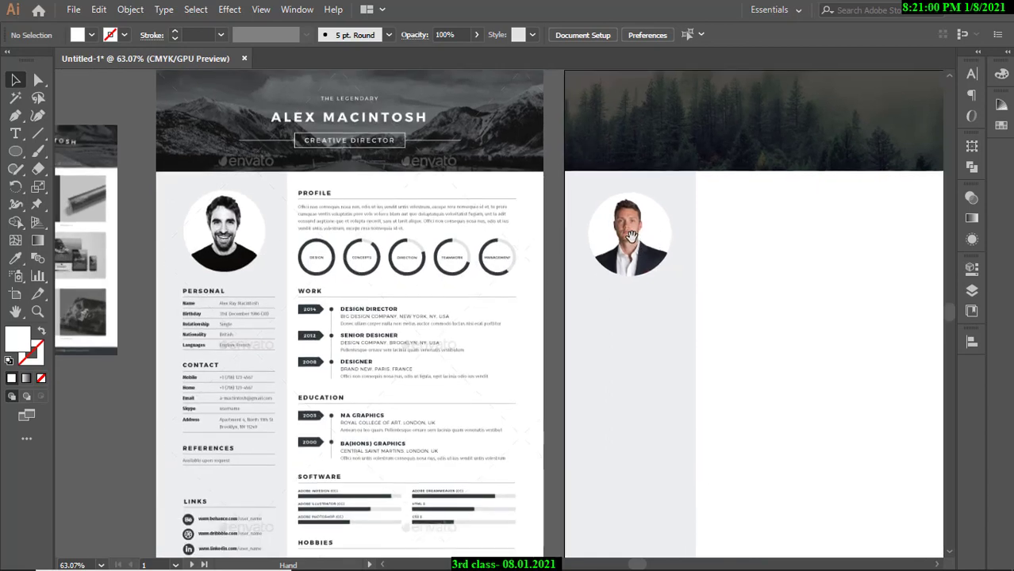
pyautogui.scroll(-5, 457, 299)
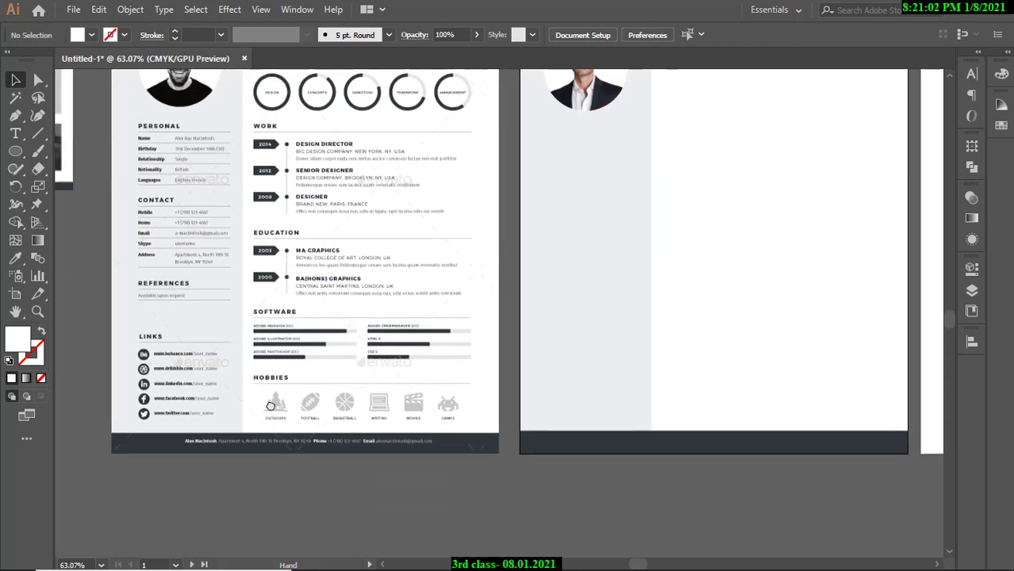
pyautogui.moveTo(271, 406); pyautogui.dragTo(153, 445)
pyautogui.moveTo(565, 287); pyautogui.dragTo(450, 334)
pyautogui.moveTo(521, 265); pyautogui.dragTo(568, 252)
pyautogui.moveTo(553, 223); pyautogui.dragTo(554, 228)
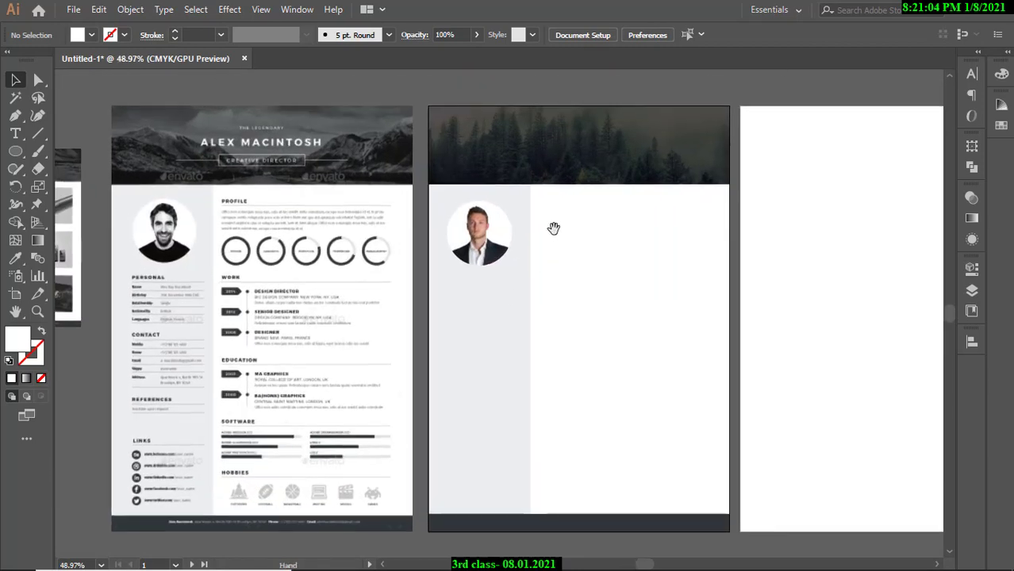
# Zoom in on the template's ALEX MACINTOSH name heading.
pyautogui.moveTo(570, 167); pyautogui.dragTo(545, 282)
pyautogui.moveTo(541, 229); pyautogui.dragTo(609, 189)
pyautogui.moveTo(372, 234); pyautogui.dragTo(514, 241)
pyautogui.moveTo(349, 220); pyautogui.dragTo(547, 238)
pyautogui.moveTo(547, 238)
pyautogui.mouseDown()
pyautogui.moveTo(469, 255)
pyautogui.moveTo(553, 251)
pyautogui.mouseUp()
pyautogui.moveTo(553, 252); pyautogui.dragTo(522, 273)
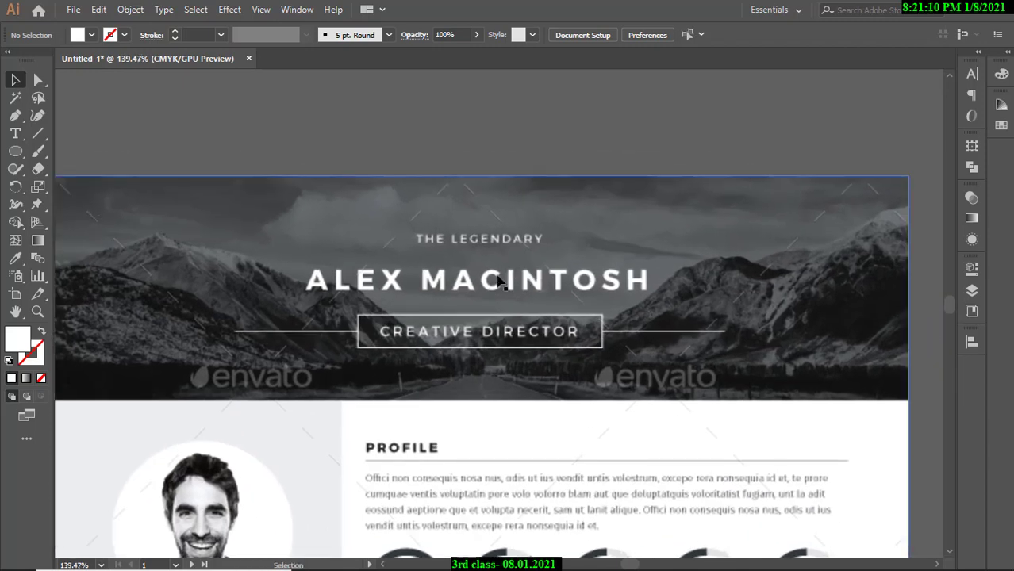
pyautogui.click(16, 135)
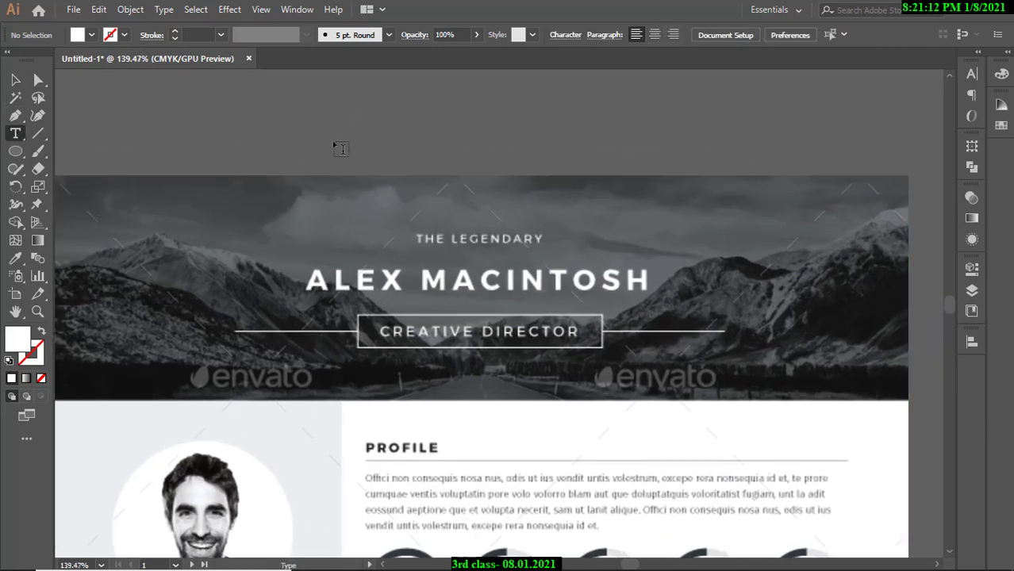
pyautogui.click(358, 127)
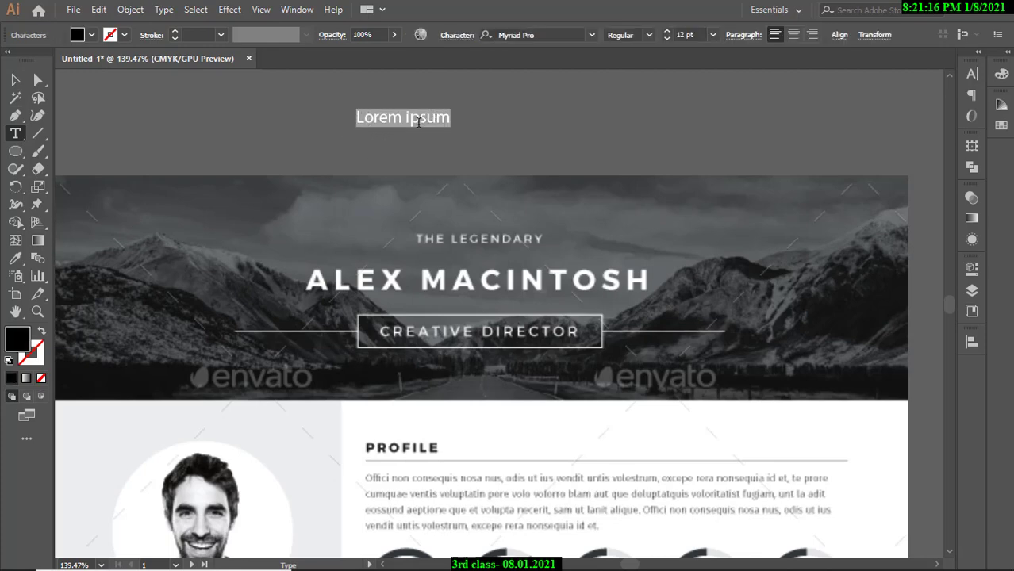
pyautogui.press('BackSpace')
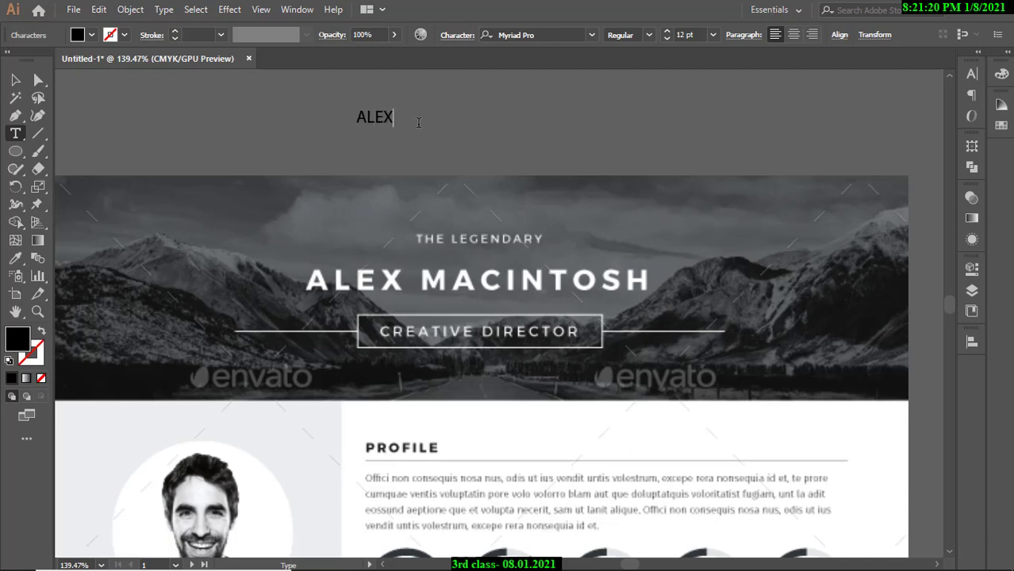
pyautogui.write('ALEX MACINTOSH')
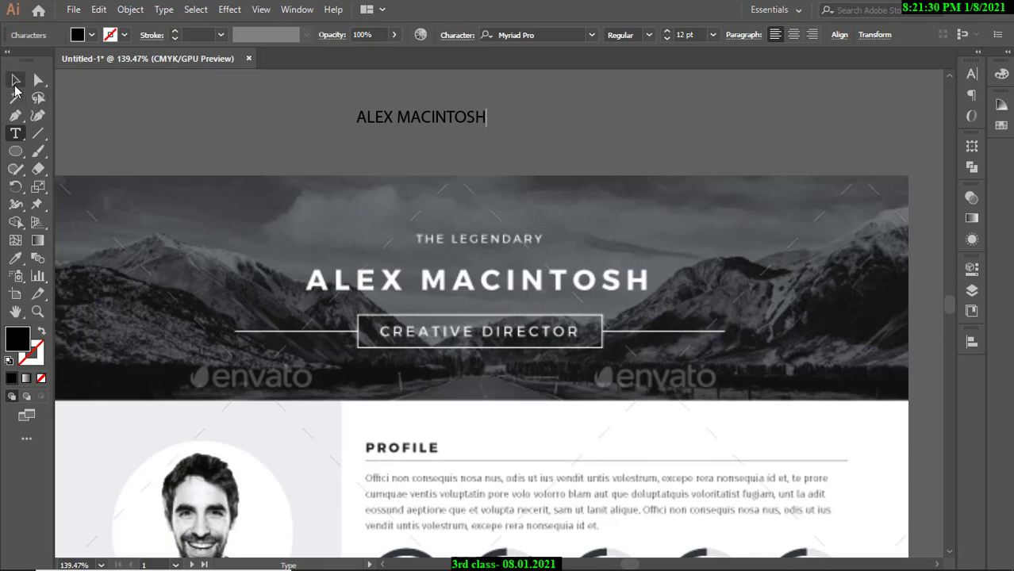
pyautogui.click(15, 79)
pyautogui.click(551, 147)
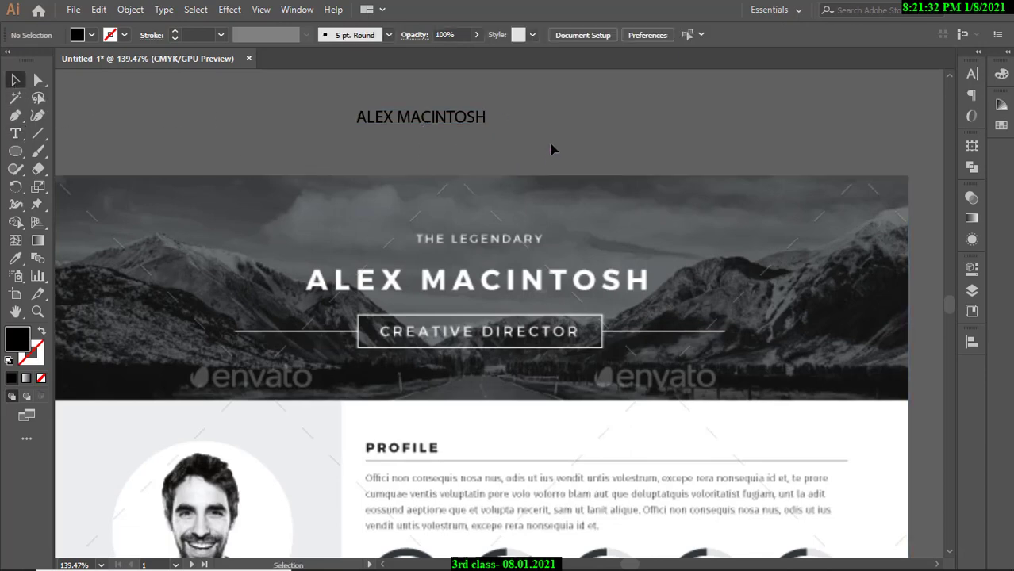
pyautogui.click(439, 118)
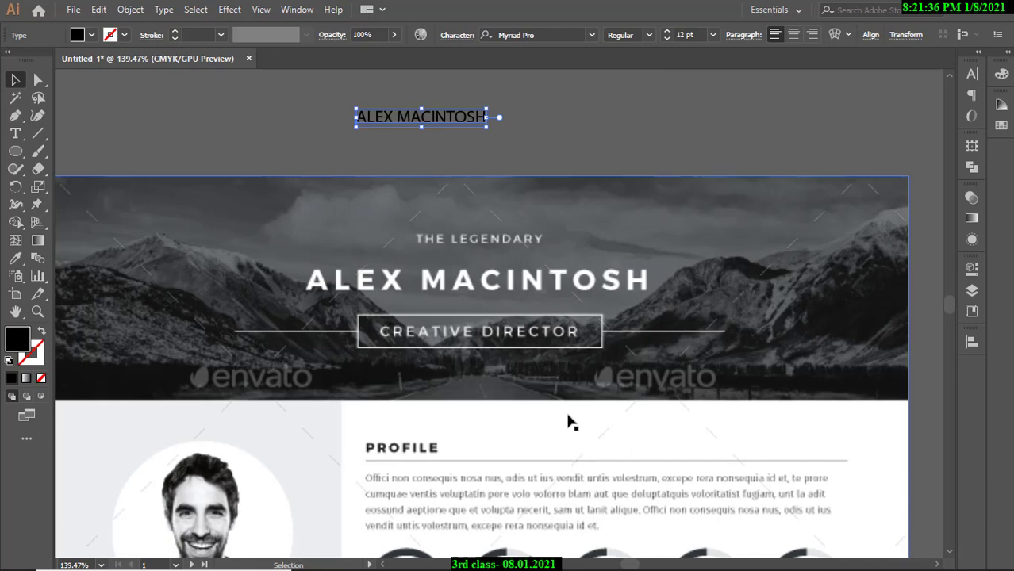
pyautogui.click(534, 118)
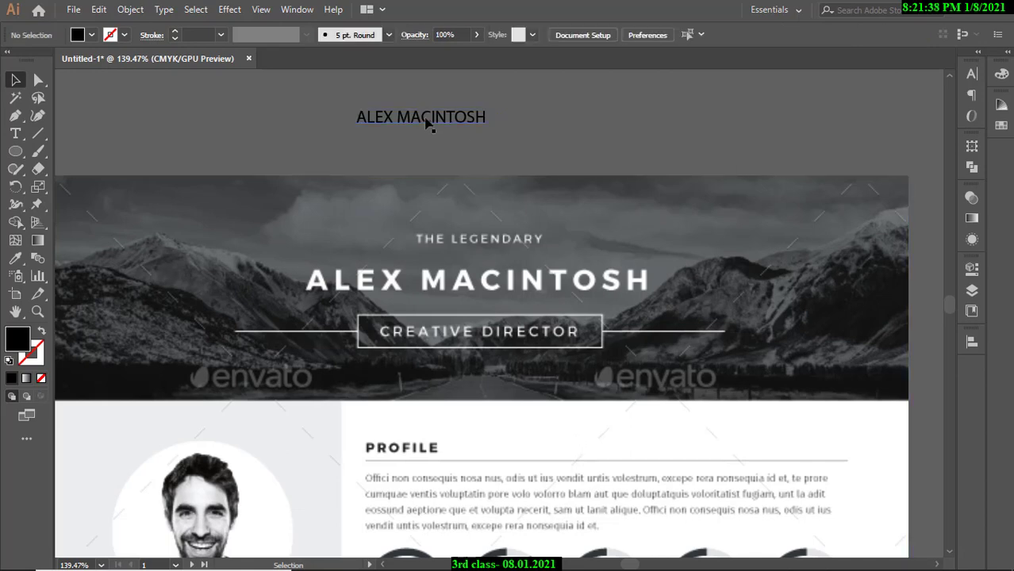
pyautogui.click(446, 127)
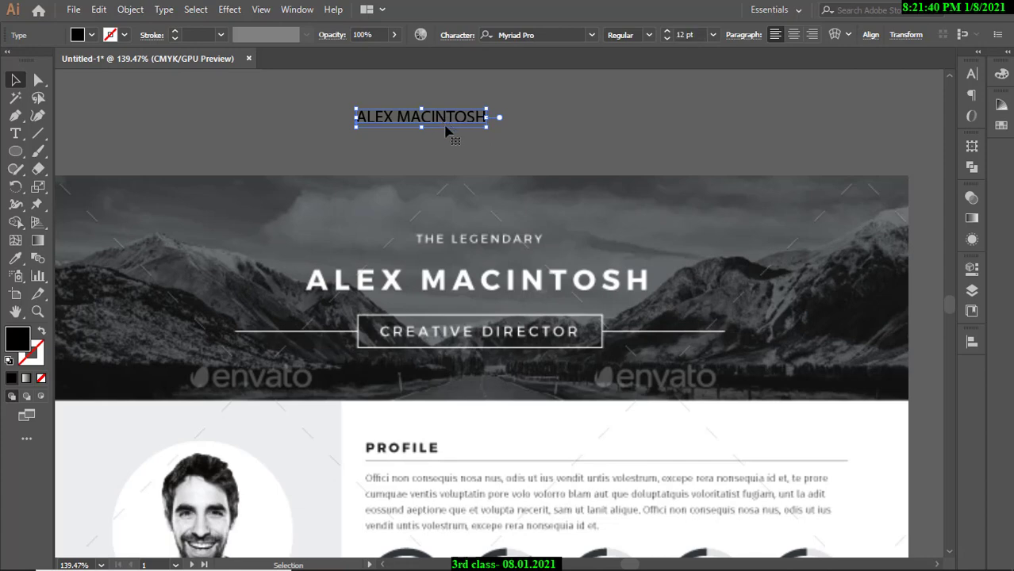
pyautogui.click(566, 557)
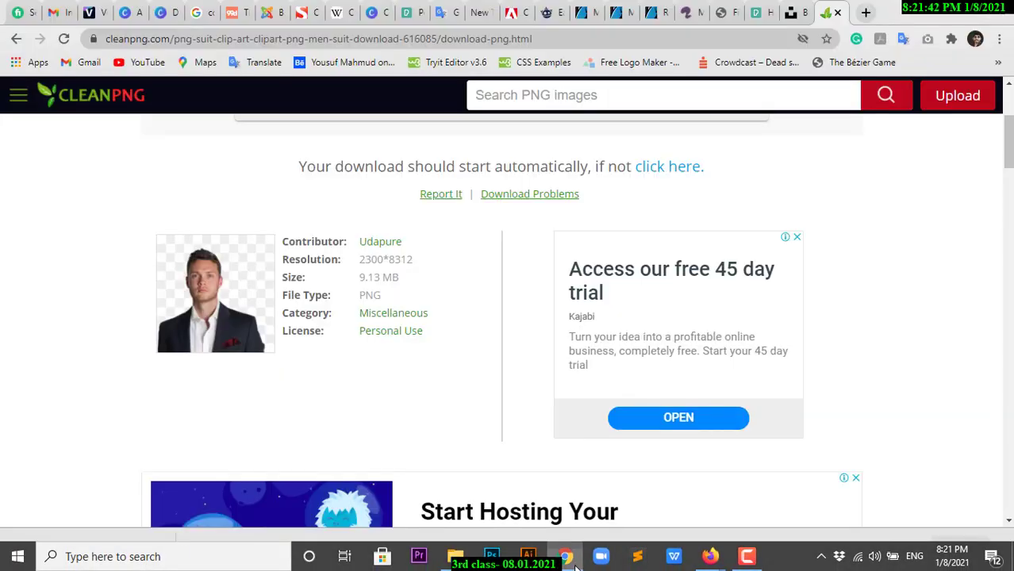
# On the mono-resume template page, find the Uses Free Fonts list and highlight 'Montserrat'.
pyautogui.click(584, 13)
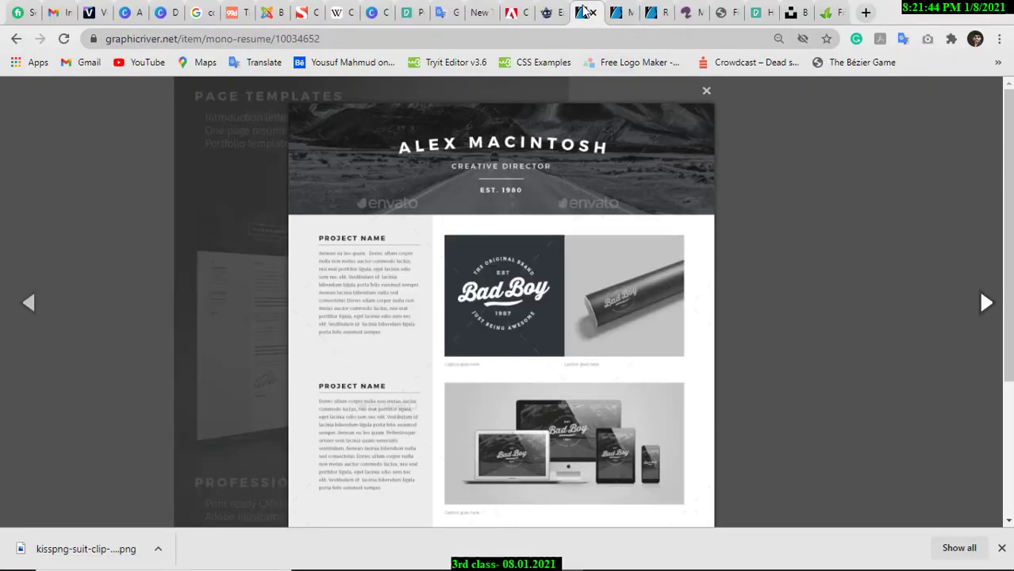
pyautogui.click(705, 90)
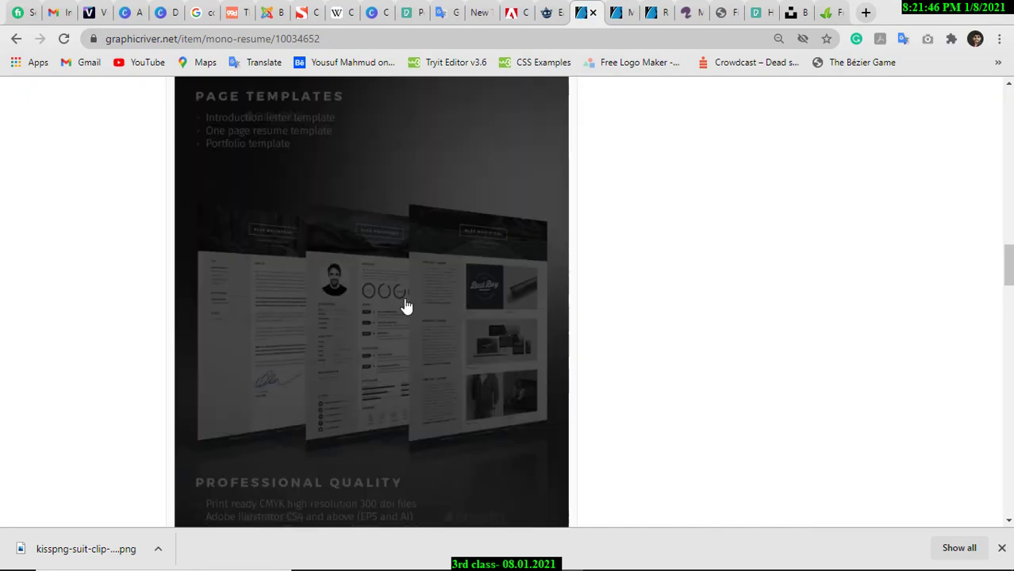
pyautogui.scroll(-5, 406, 349)
pyautogui.scroll(-12, 411, 337)
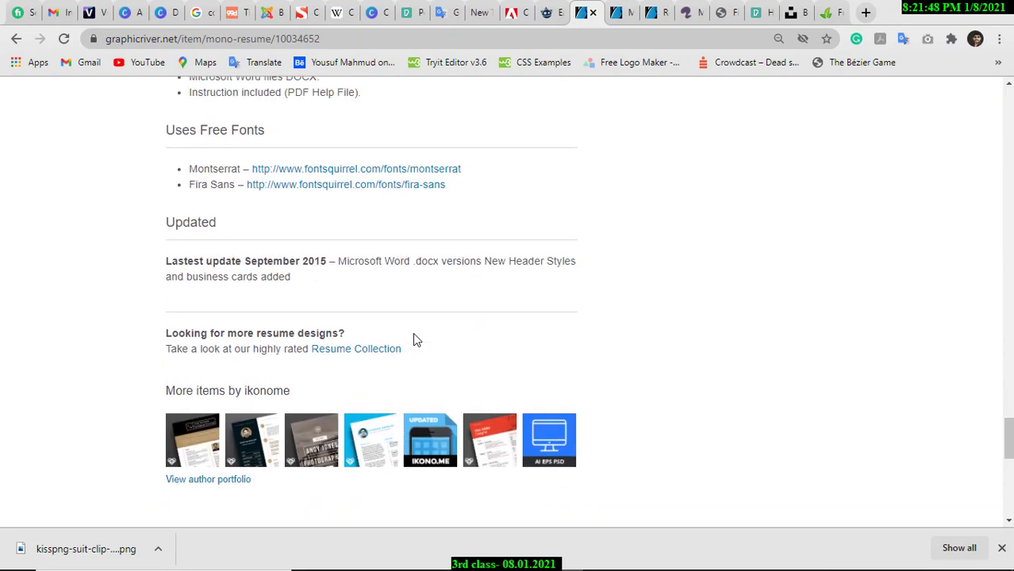
pyautogui.scroll(2, 412, 333)
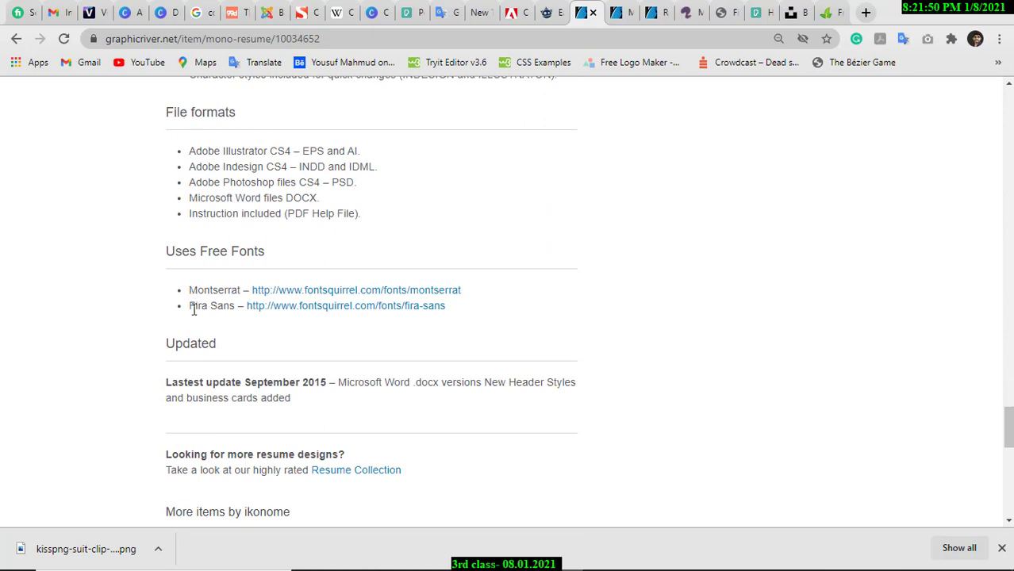
pyautogui.moveTo(190, 290); pyautogui.dragTo(238, 290)
pyautogui.click(529, 555)
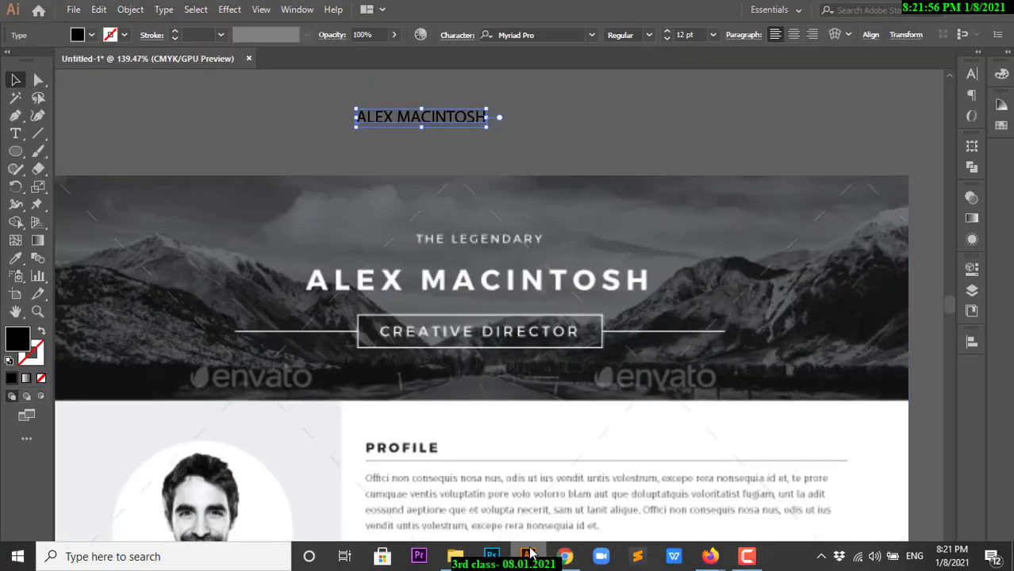
pyautogui.click(435, 131)
pyautogui.click(443, 120)
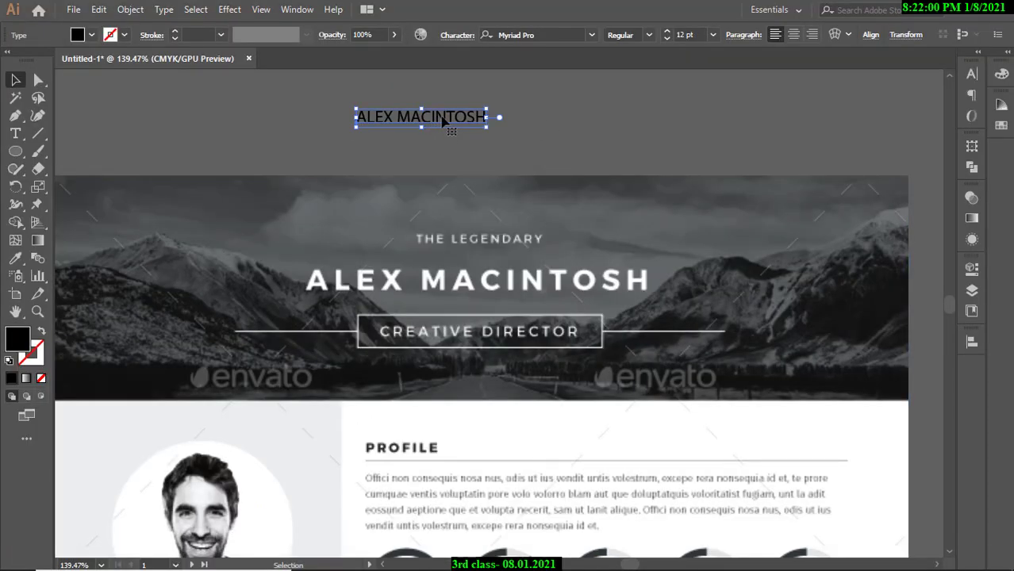
pyautogui.click(530, 143)
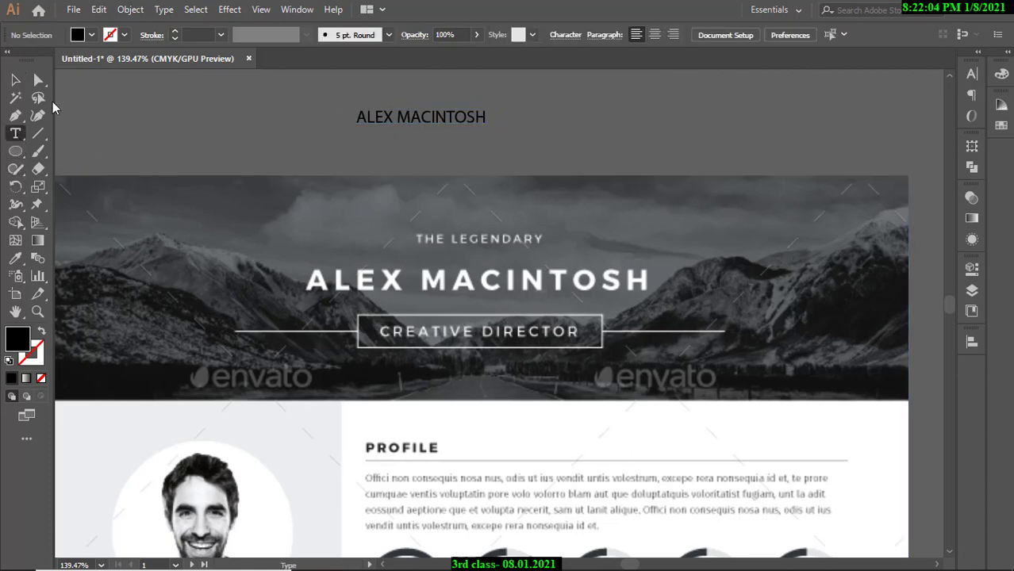
pyautogui.click(15, 79)
pyautogui.click(411, 117)
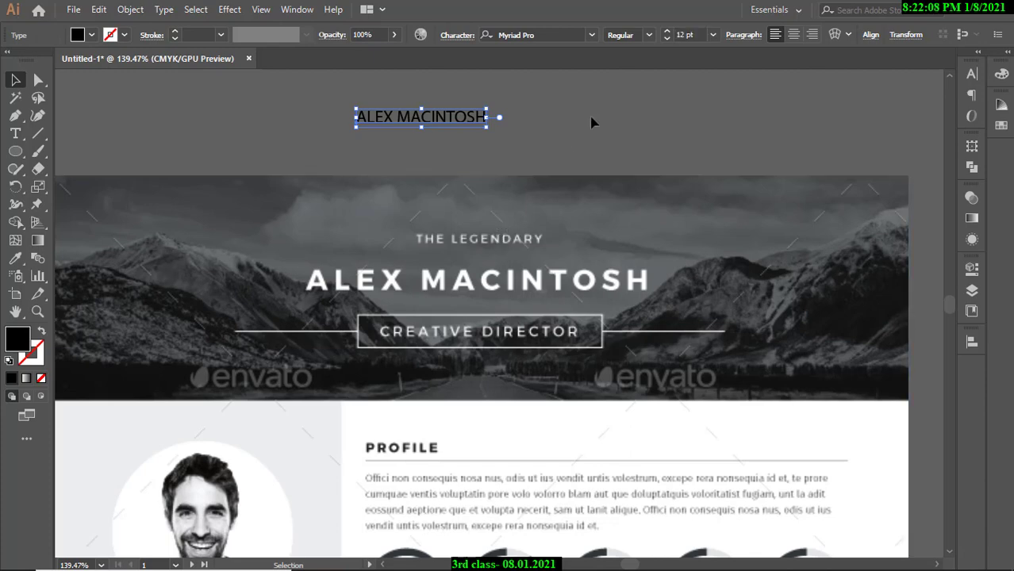
pyautogui.click(525, 122)
# Open the Character panel from Window > Type, float it over the artboard, then close it.
pyautogui.click(295, 11)
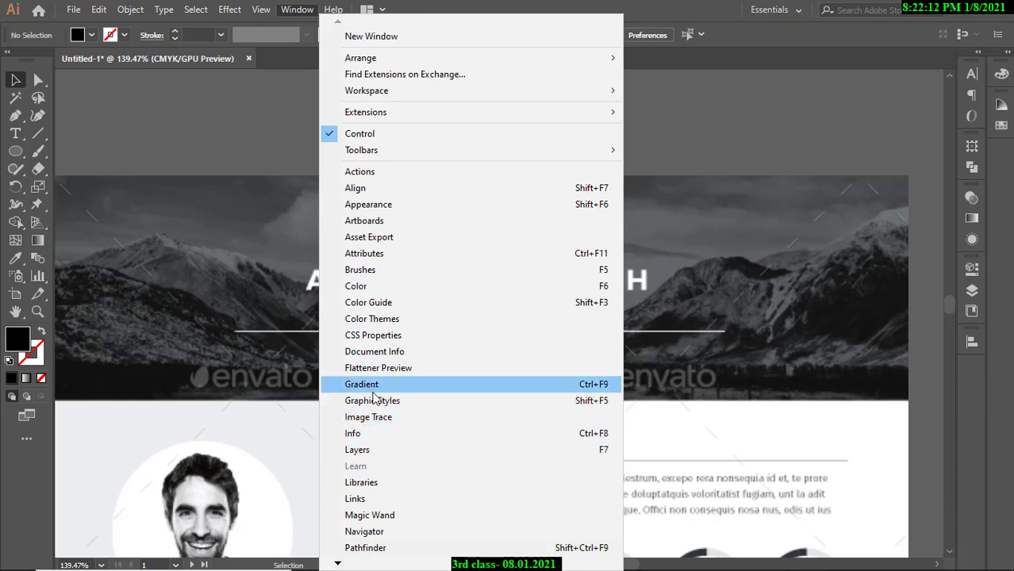
pyautogui.moveTo(338, 562)
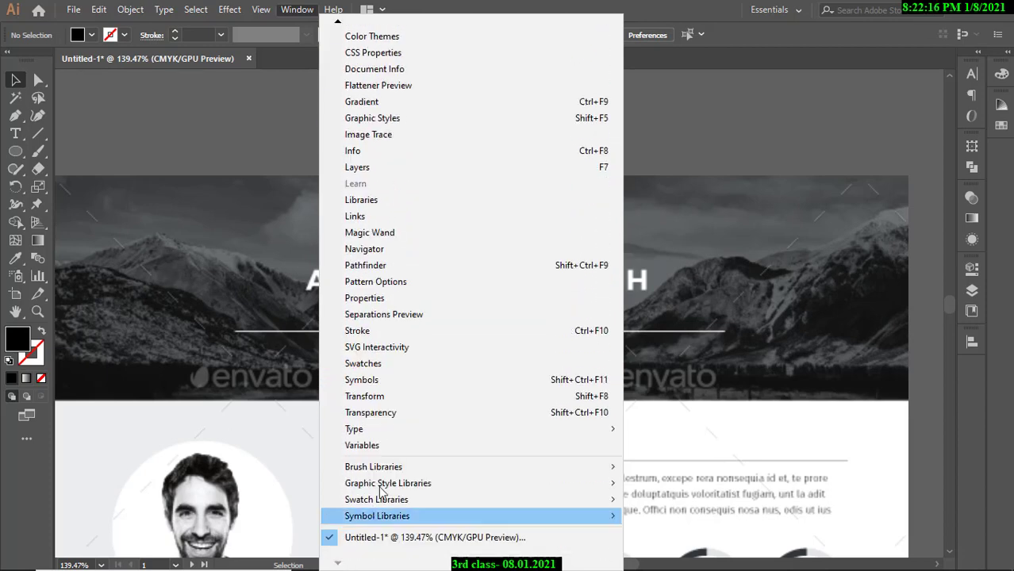
pyautogui.moveTo(482, 430)
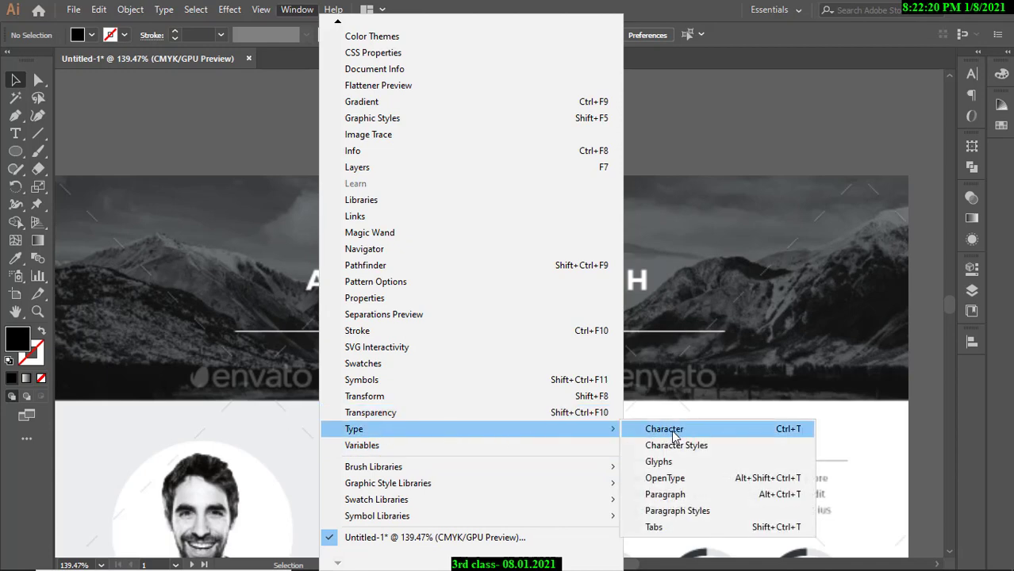
pyautogui.click(671, 430)
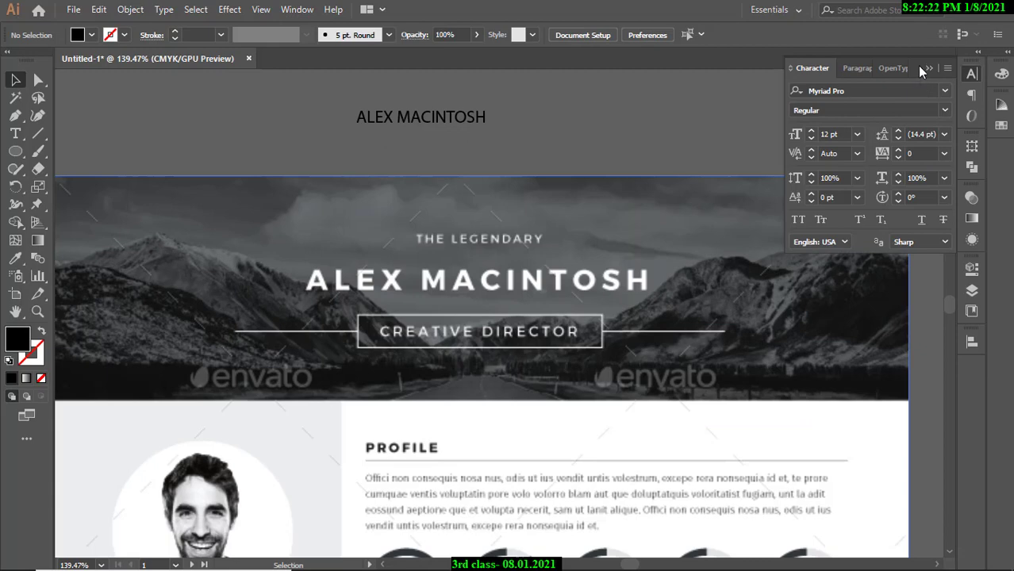
pyautogui.moveTo(917, 65); pyautogui.dragTo(751, 82)
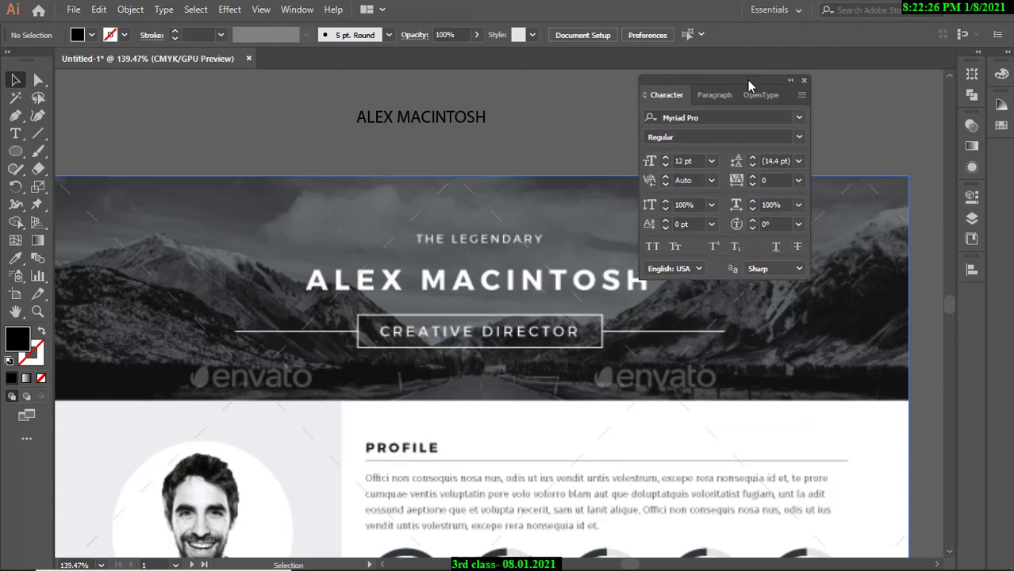
pyautogui.click(803, 80)
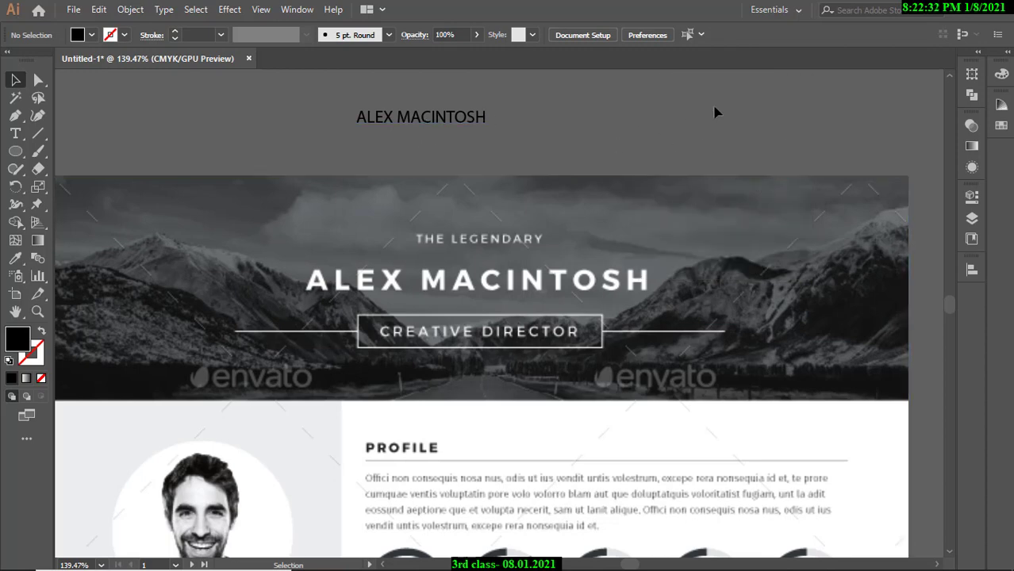
# Reopen the Character panel, hide its extra options, and move it over the artboard.
pyautogui.click(296, 11)
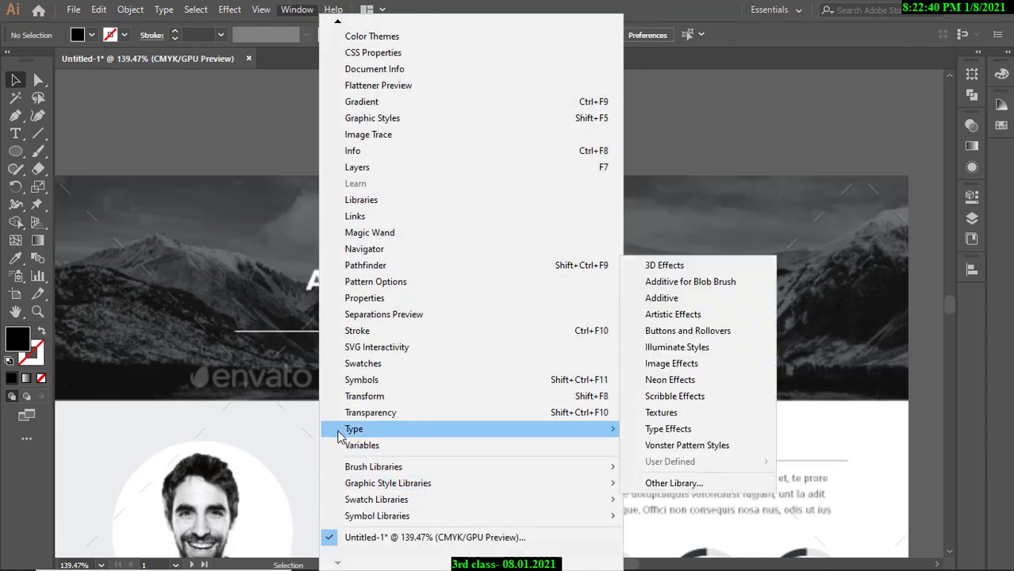
pyautogui.moveTo(373, 435)
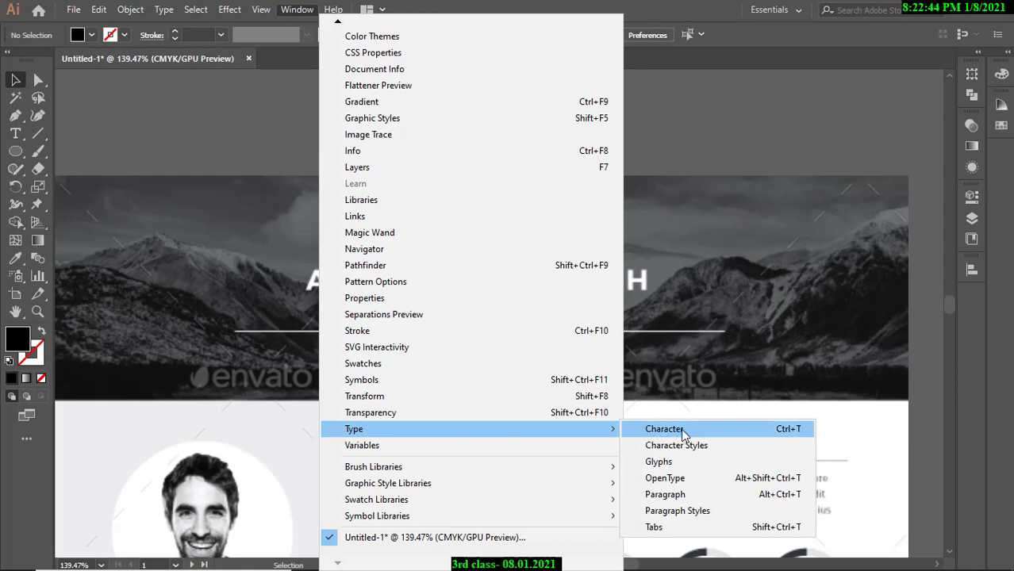
pyautogui.click(672, 428)
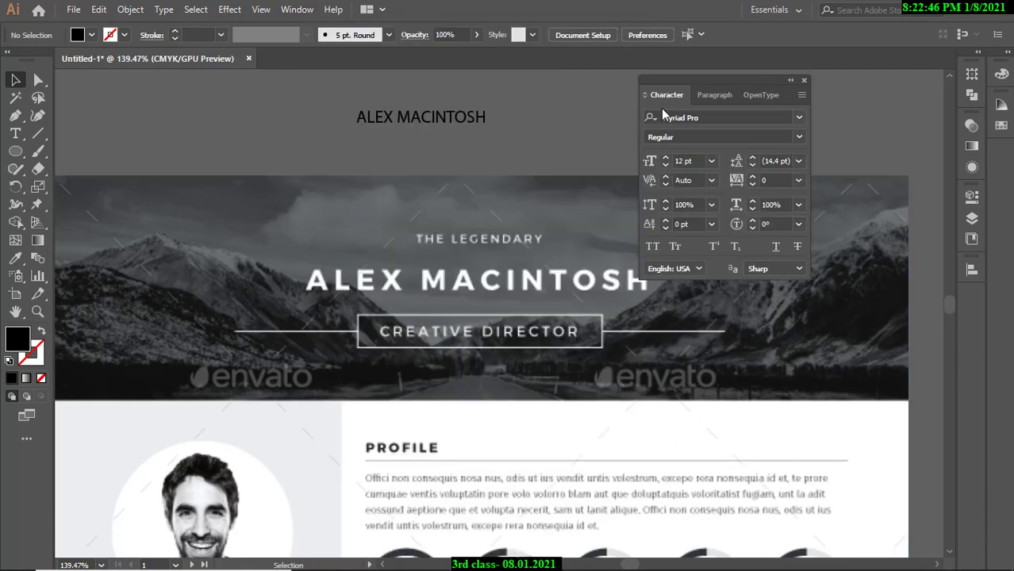
pyautogui.click(802, 94)
pyautogui.click(836, 104)
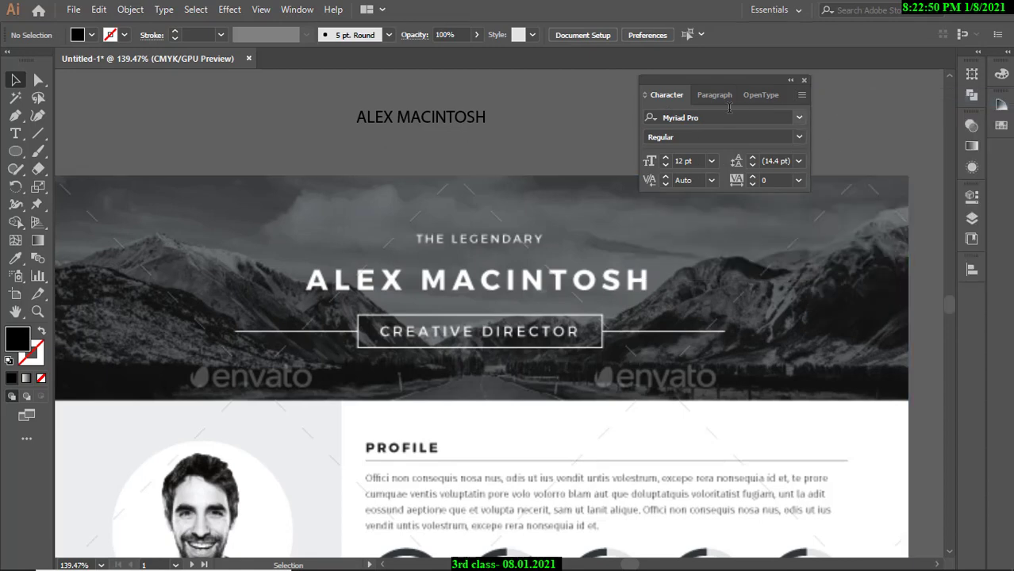
pyautogui.moveTo(733, 83); pyautogui.dragTo(719, 85)
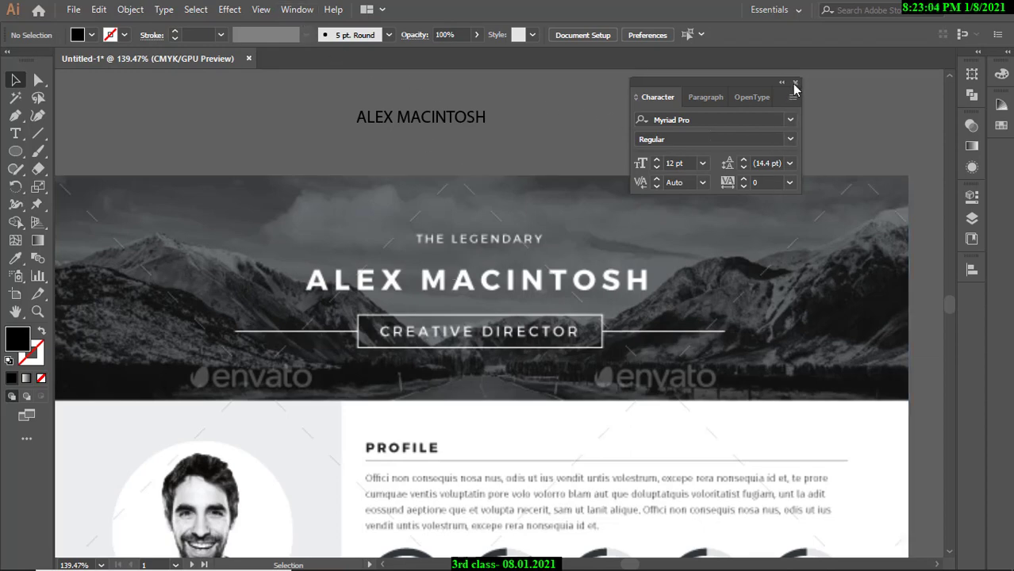
pyautogui.moveTo(702, 86); pyautogui.dragTo(618, 107)
pyautogui.click(713, 106)
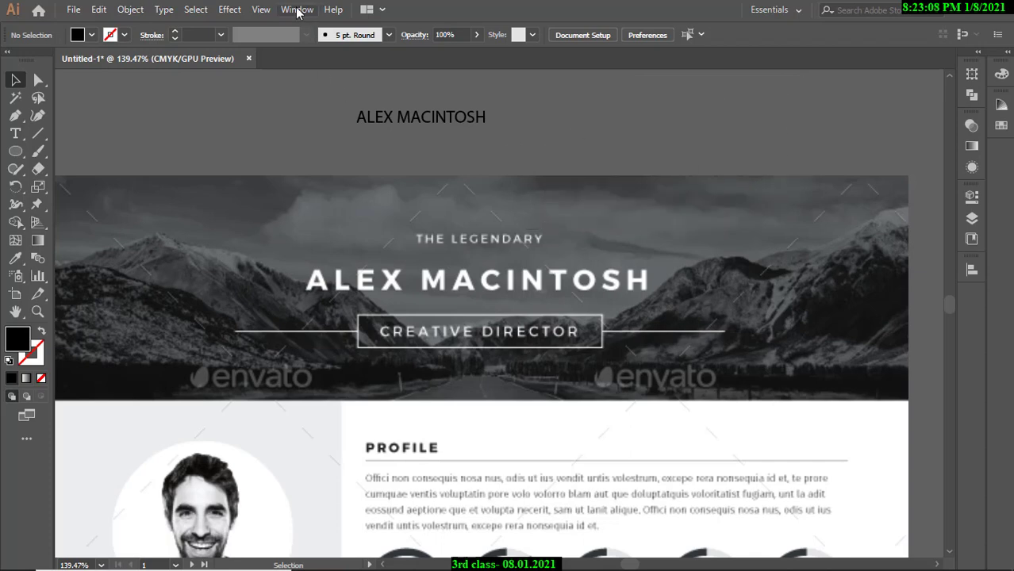
# Reopen the Character panel and settle it higher over the artboard.
pyautogui.click(298, 11)
pyautogui.moveTo(355, 433)
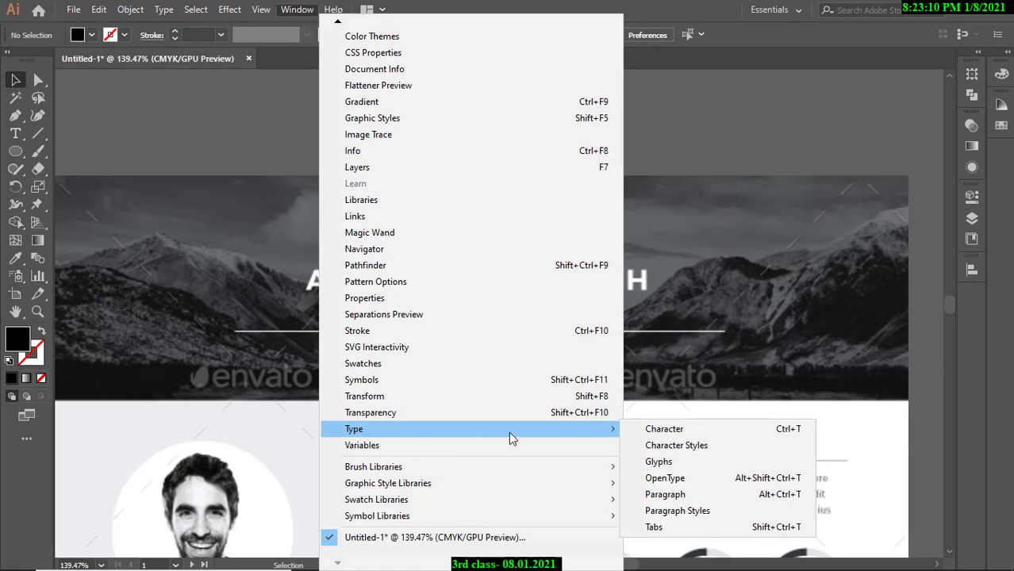
pyautogui.click(657, 431)
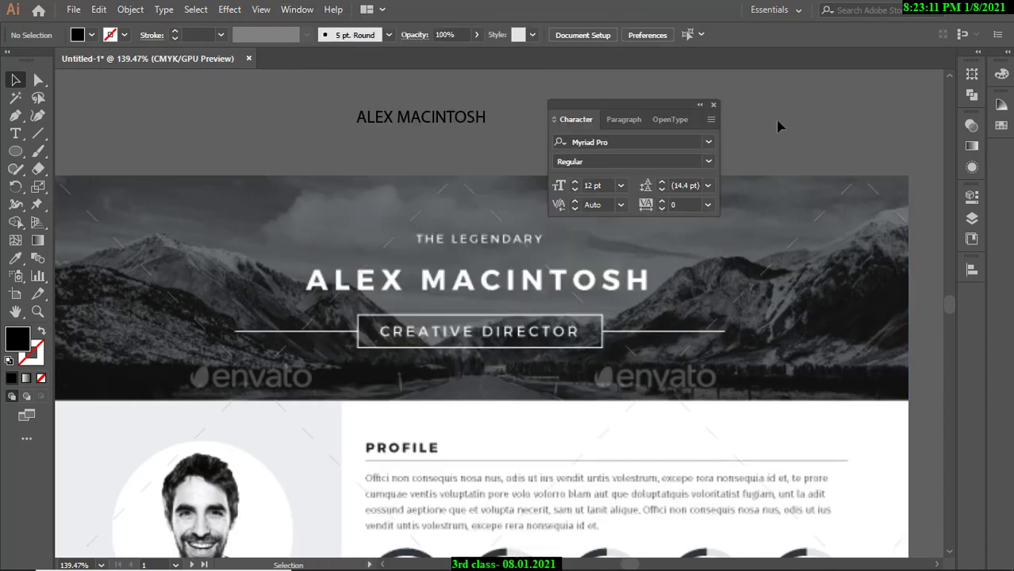
pyautogui.click(713, 105)
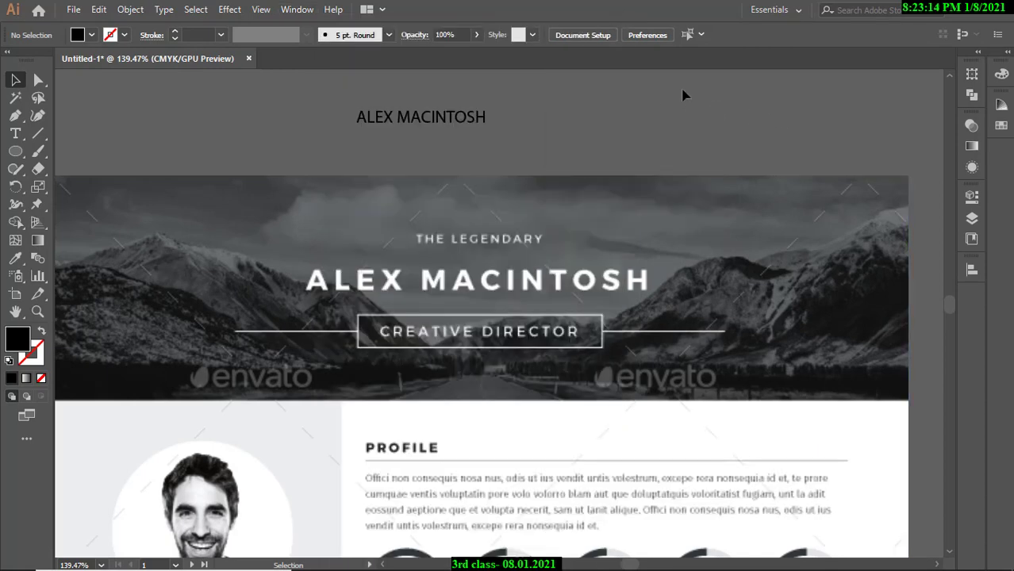
pyautogui.click(300, 11)
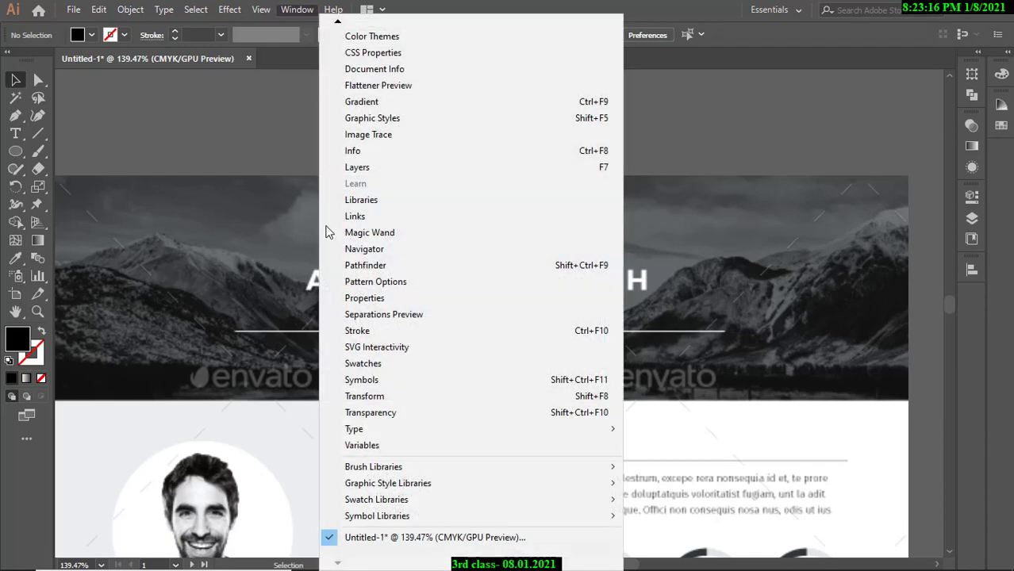
pyautogui.moveTo(369, 429)
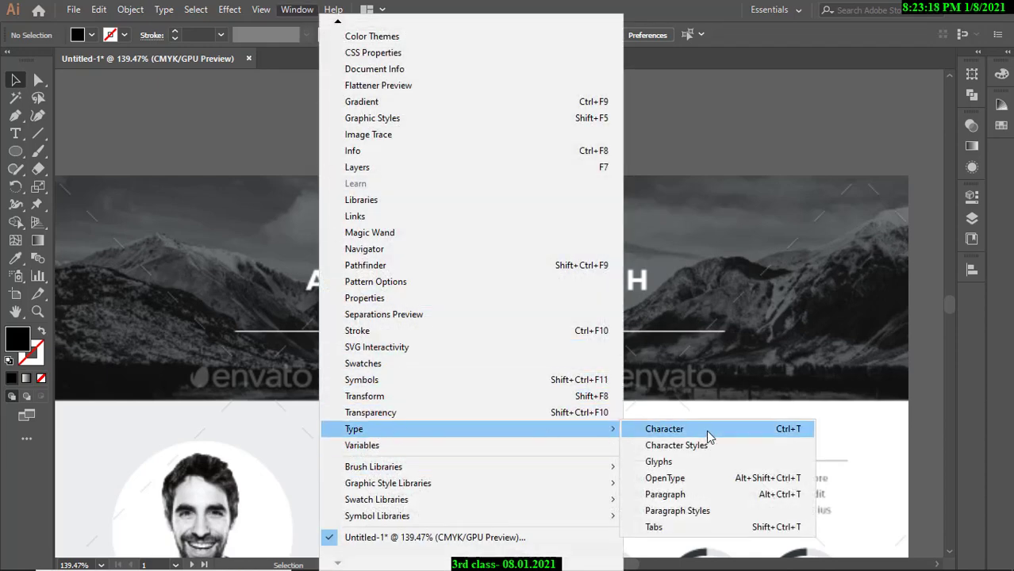
pyautogui.click(687, 432)
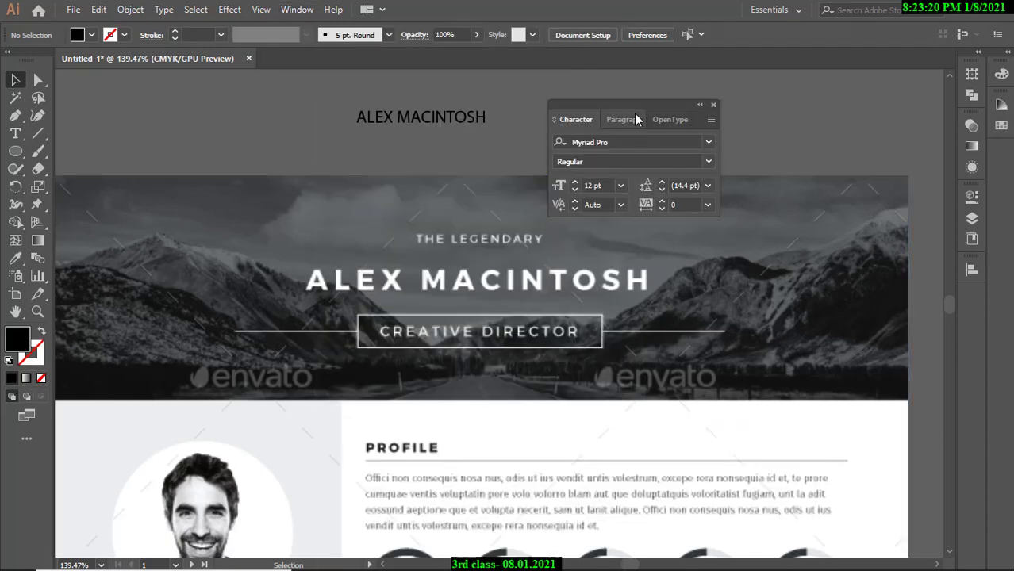
pyautogui.moveTo(656, 105)
pyautogui.mouseDown()
pyautogui.moveTo(654, 93)
pyautogui.moveTo(663, 96)
pyautogui.mouseUp()
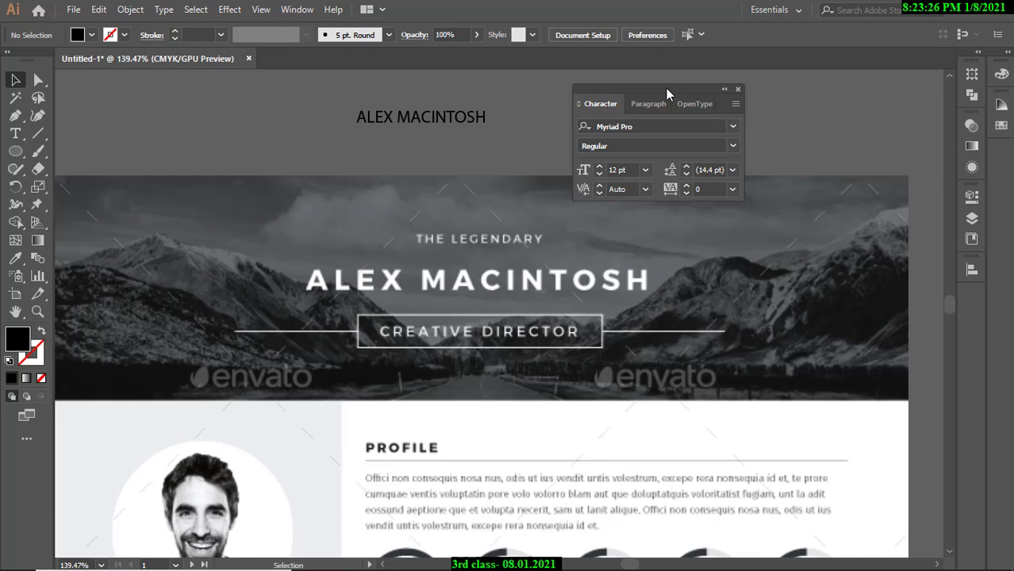
# Admit the waiting participant to the Google Meet call, then shift Illustrator's Character panel aside.
pyautogui.moveTo(709, 560)
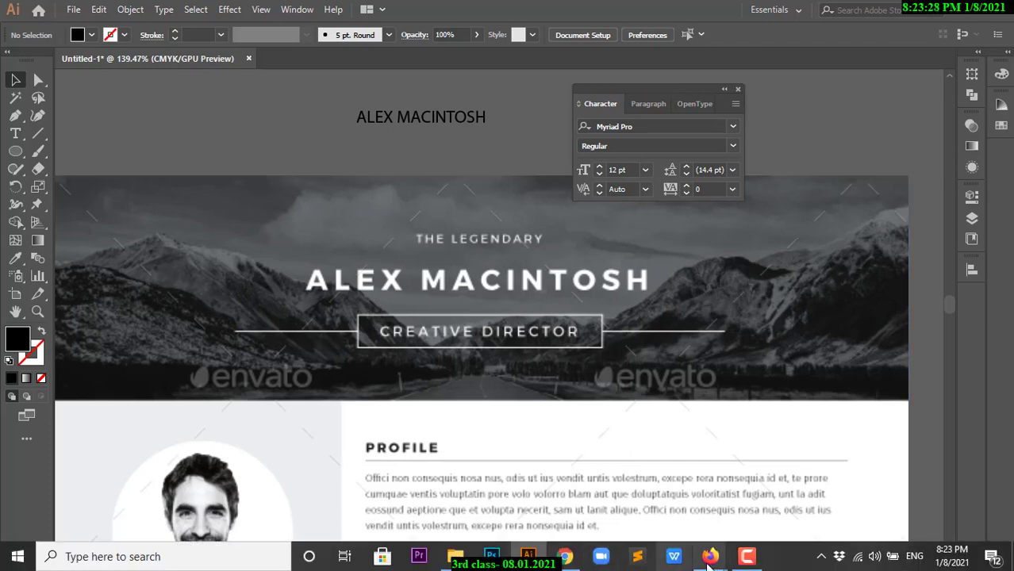
pyautogui.click(644, 505)
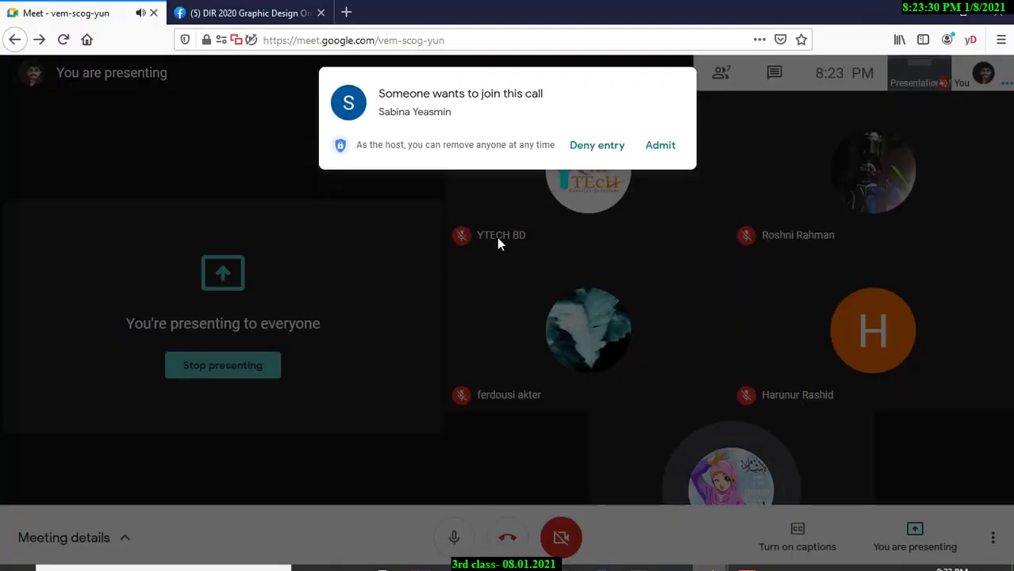
pyautogui.click(660, 150)
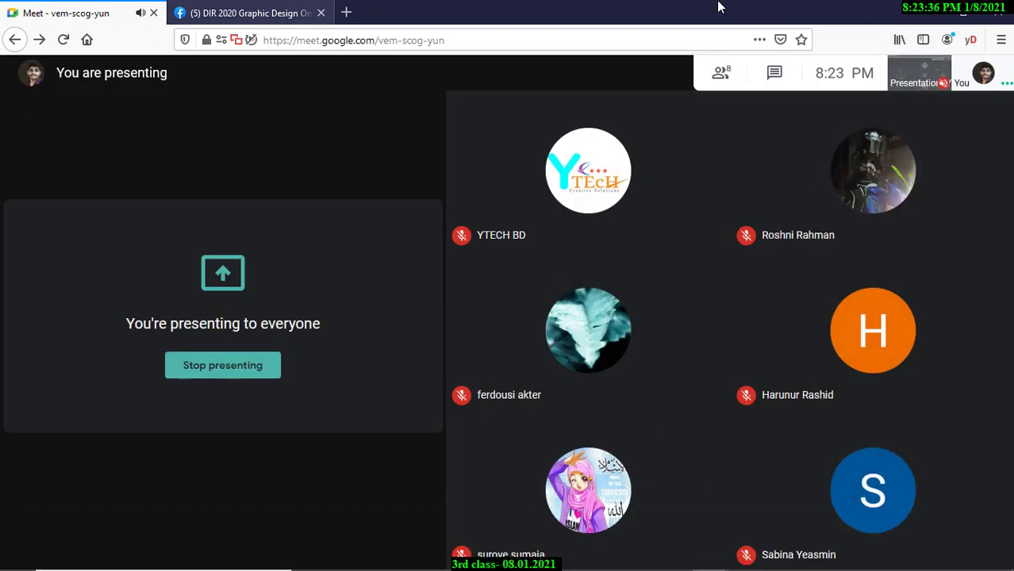
pyautogui.click(930, 6)
pyautogui.moveTo(618, 90); pyautogui.dragTo(646, 86)
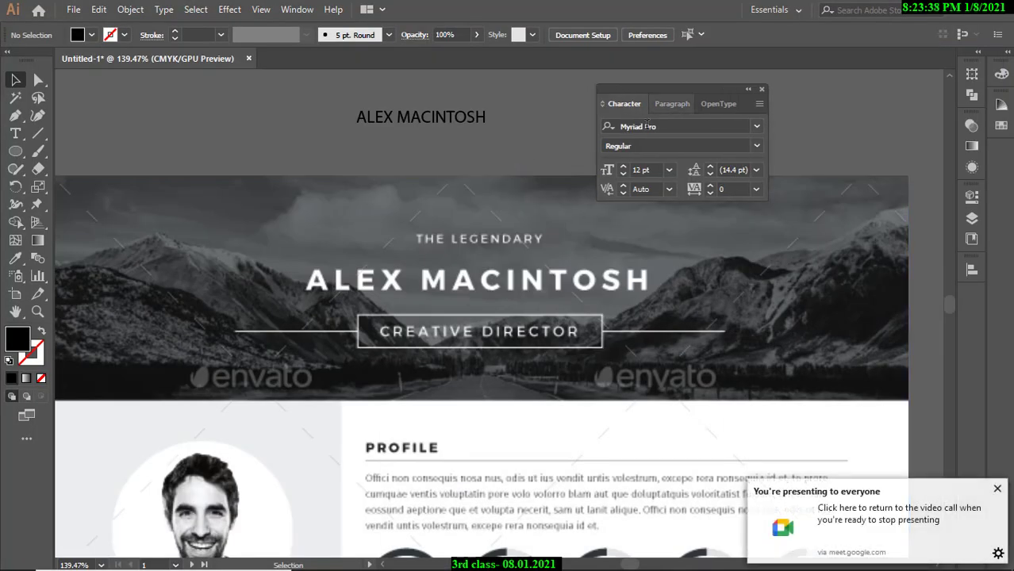
# Set ALEX MACINTOSH in Montserrat Bold and drag it down onto the template's hero heading.
pyautogui.click(400, 120)
pyautogui.click(671, 126)
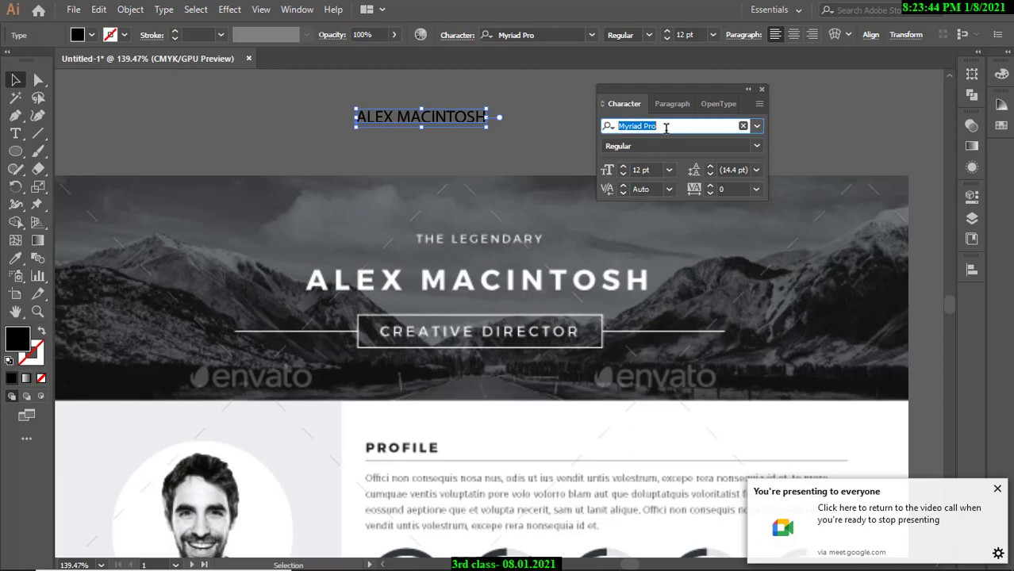
pyautogui.write('Montserrat')
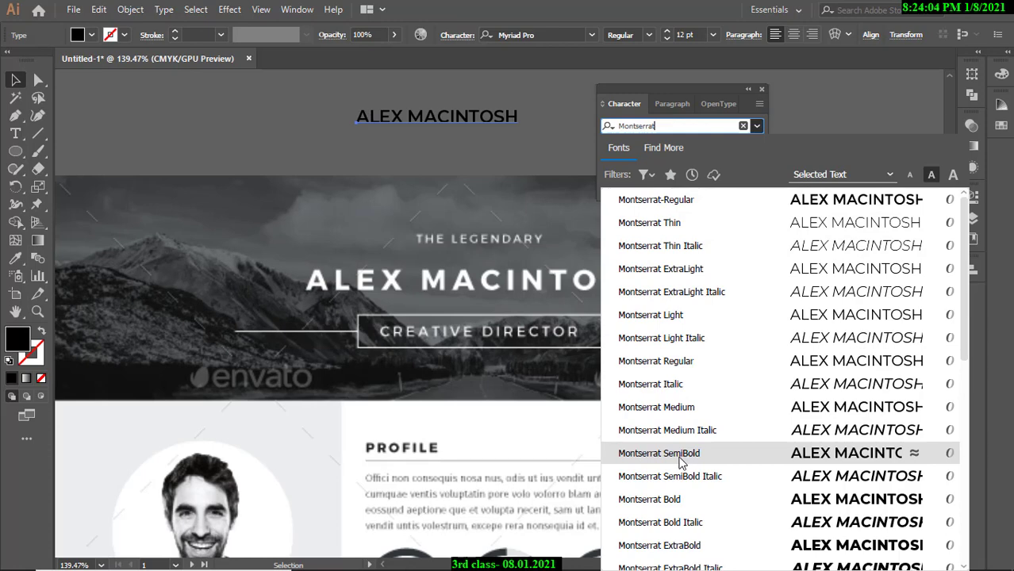
pyautogui.click(676, 502)
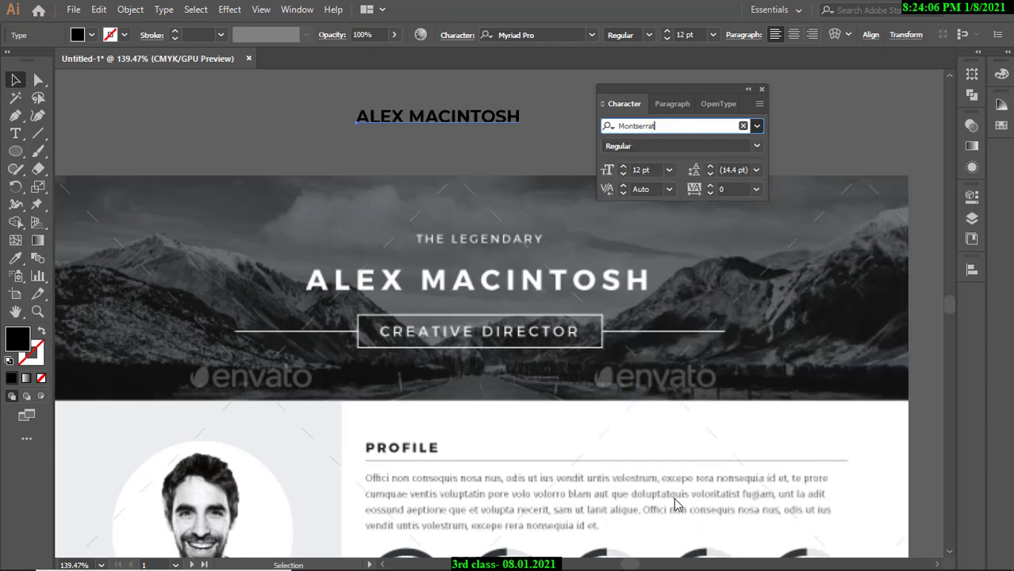
pyautogui.hotkey('ctrl', 'shift', 'a')
pyautogui.moveTo(394, 127); pyautogui.dragTo(347, 288)
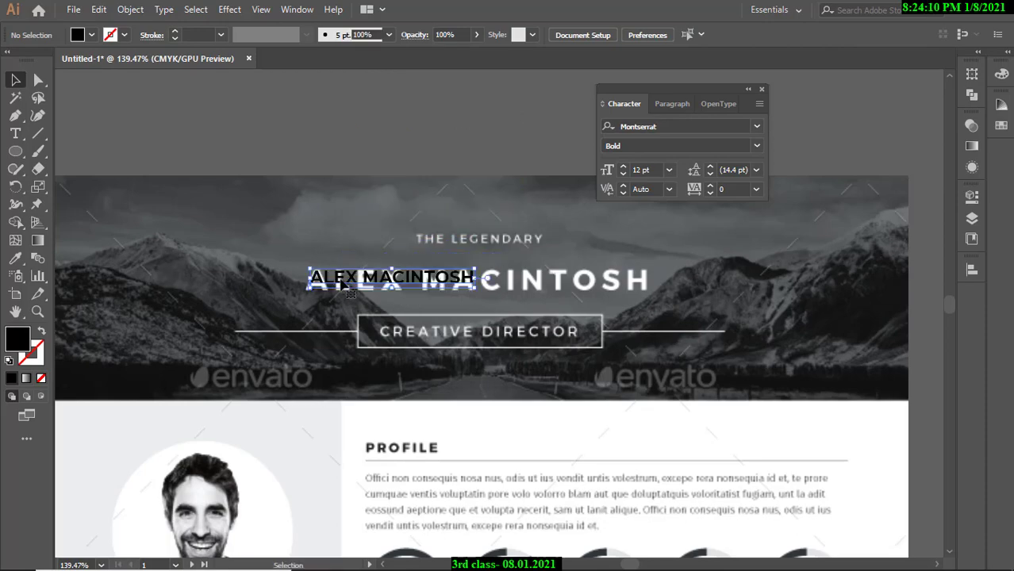
# Scale the ALEX MACINTOSH text by its corner, shrink it to 21.84 pt, and align it over the heading.
pyautogui.moveTo(283, 268); pyautogui.dragTo(386, 275)
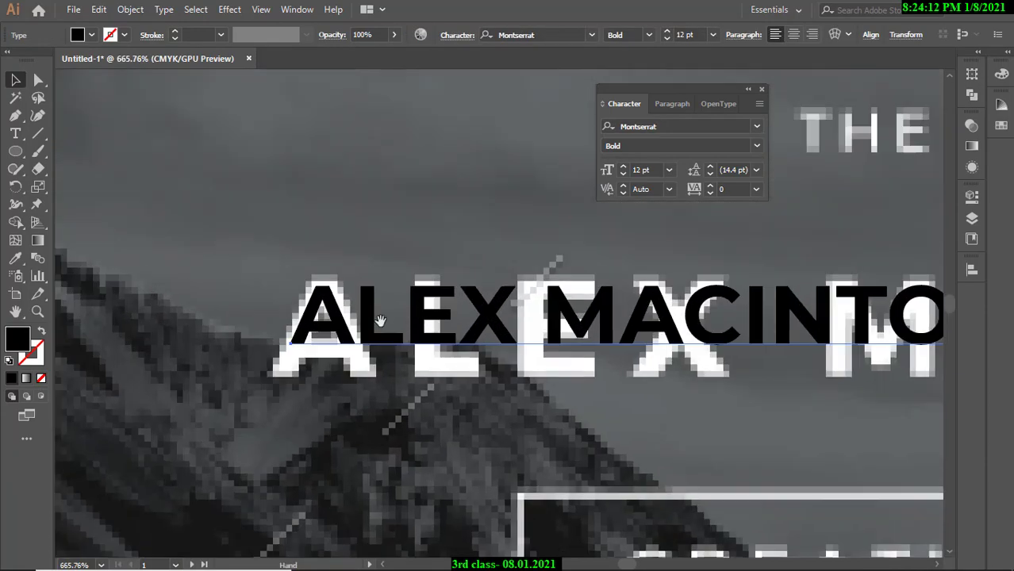
pyautogui.moveTo(343, 304); pyautogui.dragTo(345, 297)
pyautogui.moveTo(367, 248); pyautogui.dragTo(440, 300)
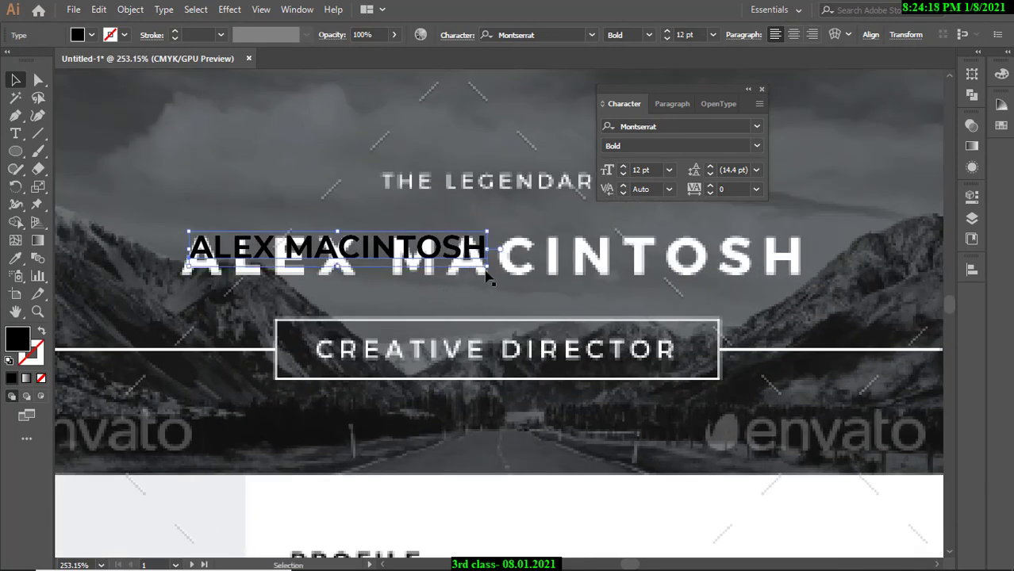
pyautogui.moveTo(491, 270); pyautogui.dragTo(808, 319)
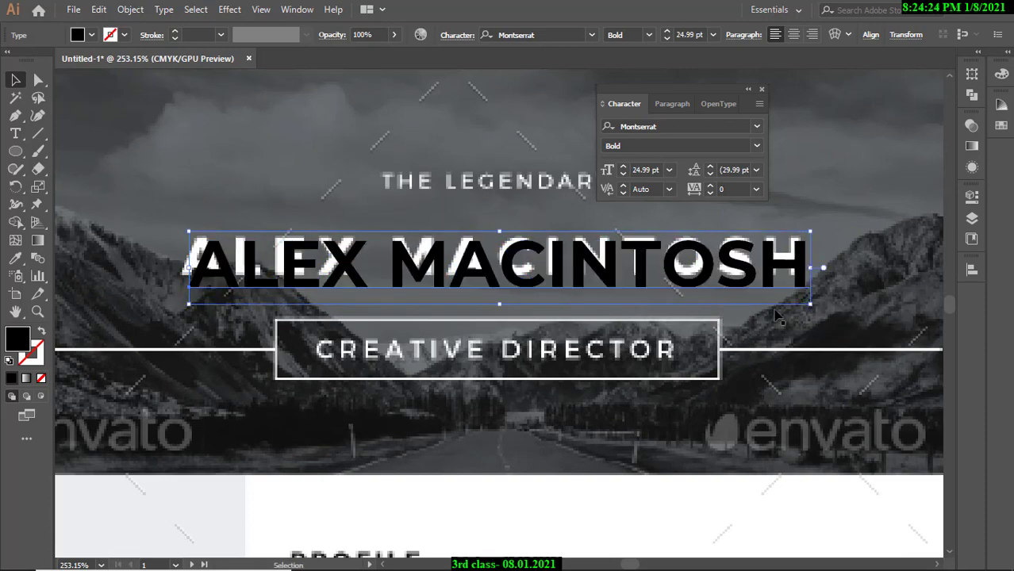
pyautogui.moveTo(735, 280); pyautogui.dragTo(736, 282)
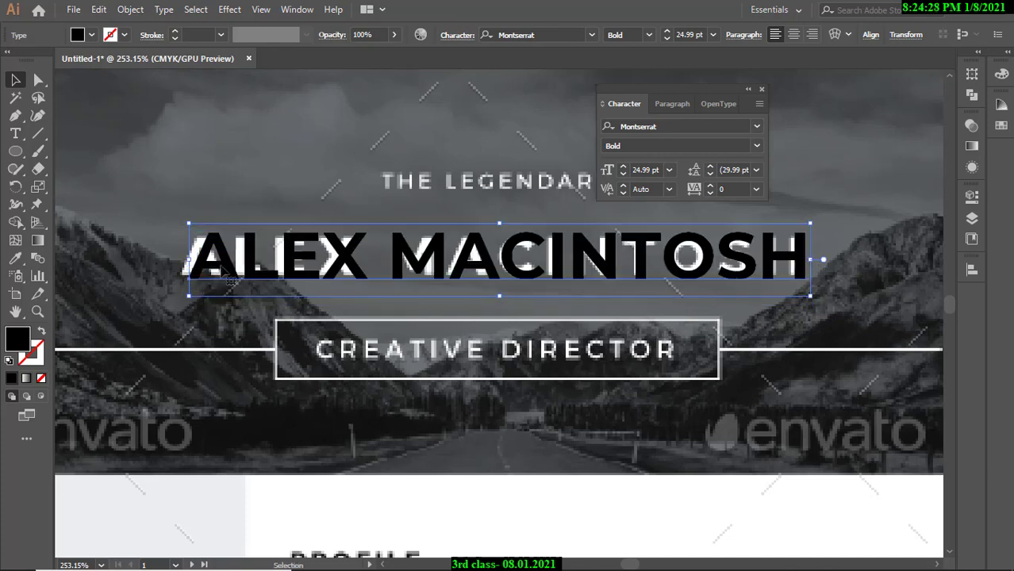
pyautogui.moveTo(237, 265); pyautogui.dragTo(217, 264)
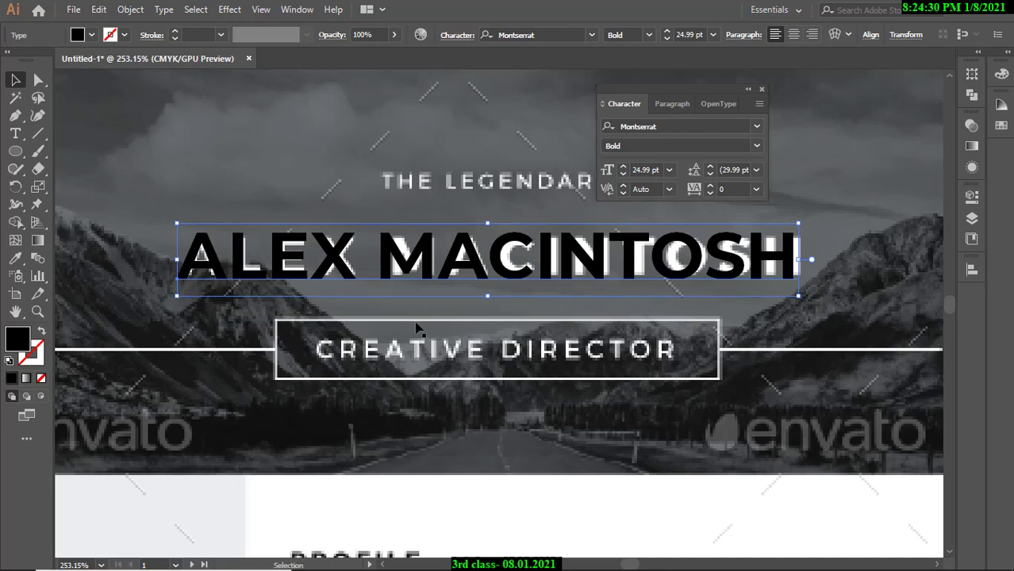
pyautogui.moveTo(798, 295); pyautogui.dragTo(719, 286)
pyautogui.moveTo(576, 265); pyautogui.dragTo(579, 270)
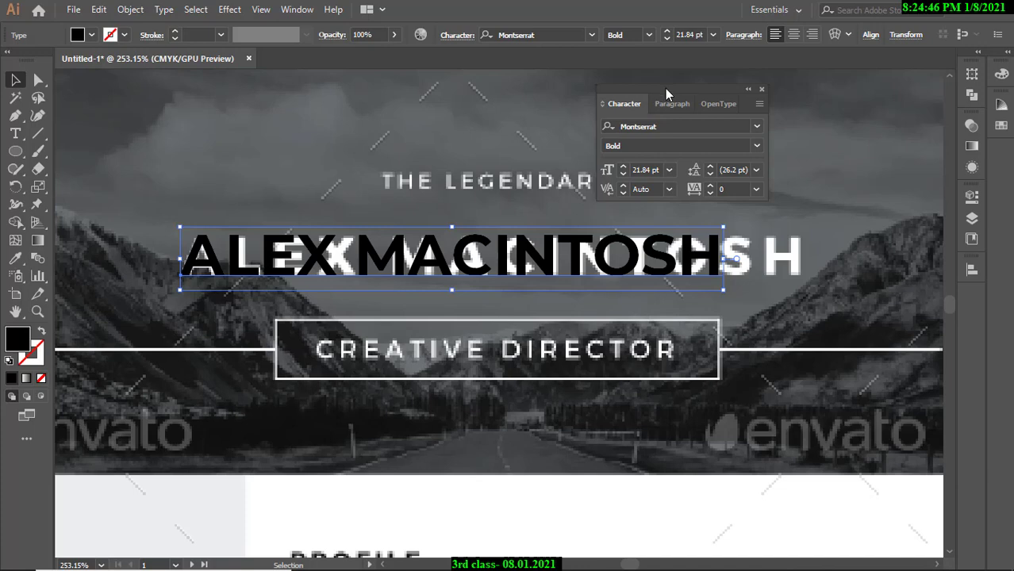
pyautogui.moveTo(665, 88); pyautogui.dragTo(668, 89)
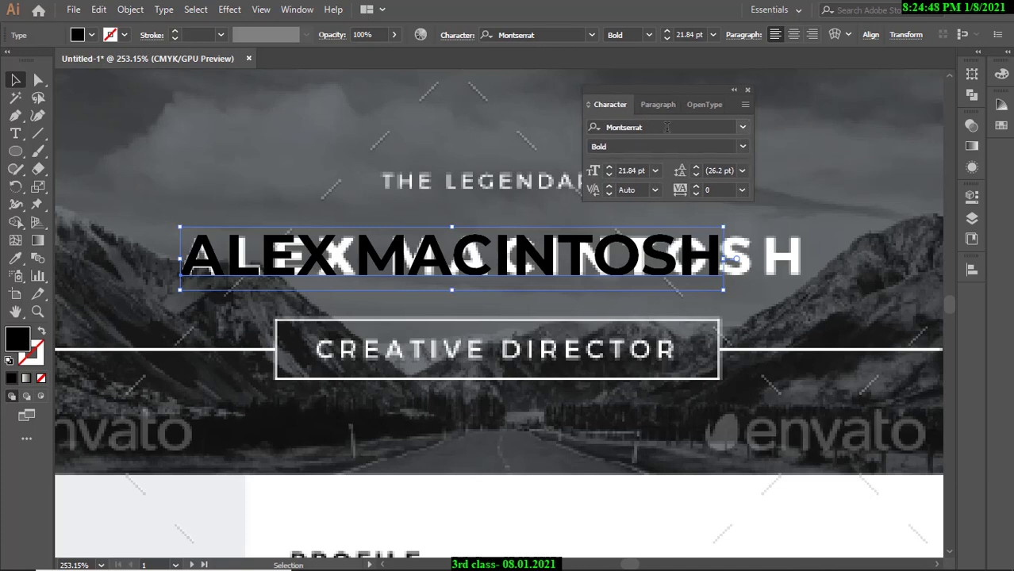
pyautogui.click(742, 146)
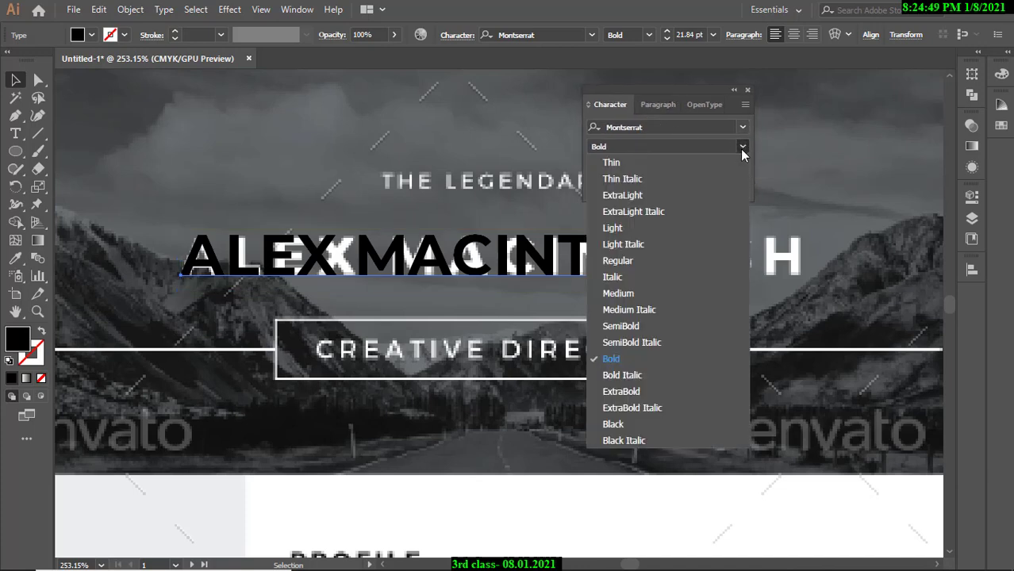
pyautogui.click(611, 163)
pyautogui.click(743, 146)
pyautogui.click(683, 210)
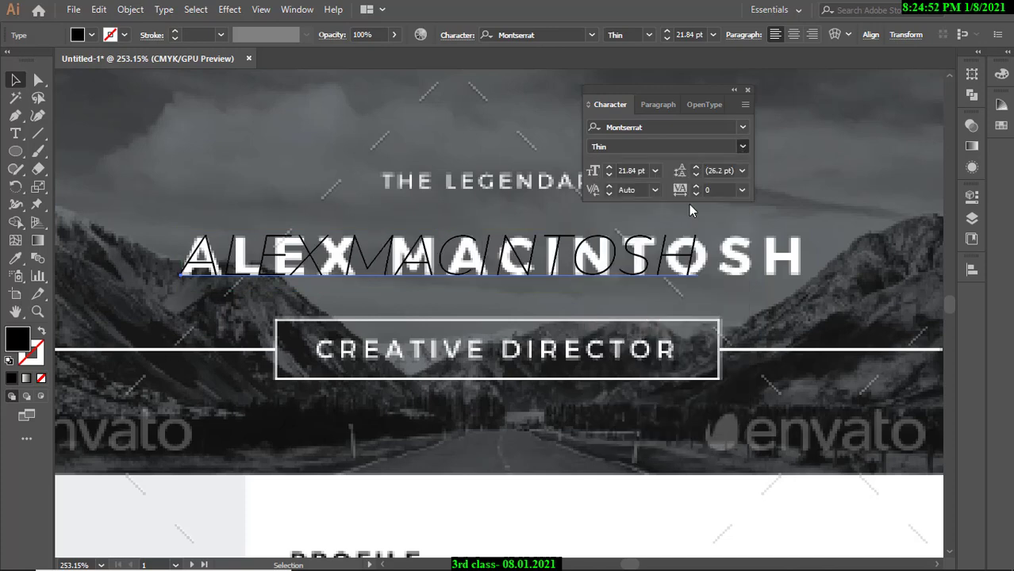
pyautogui.click(743, 146)
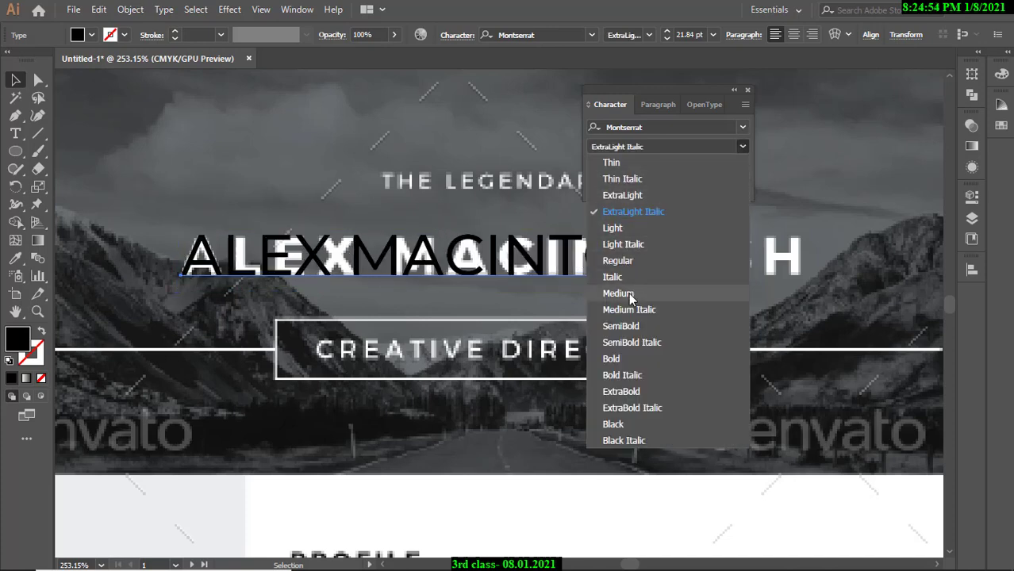
pyautogui.click(622, 359)
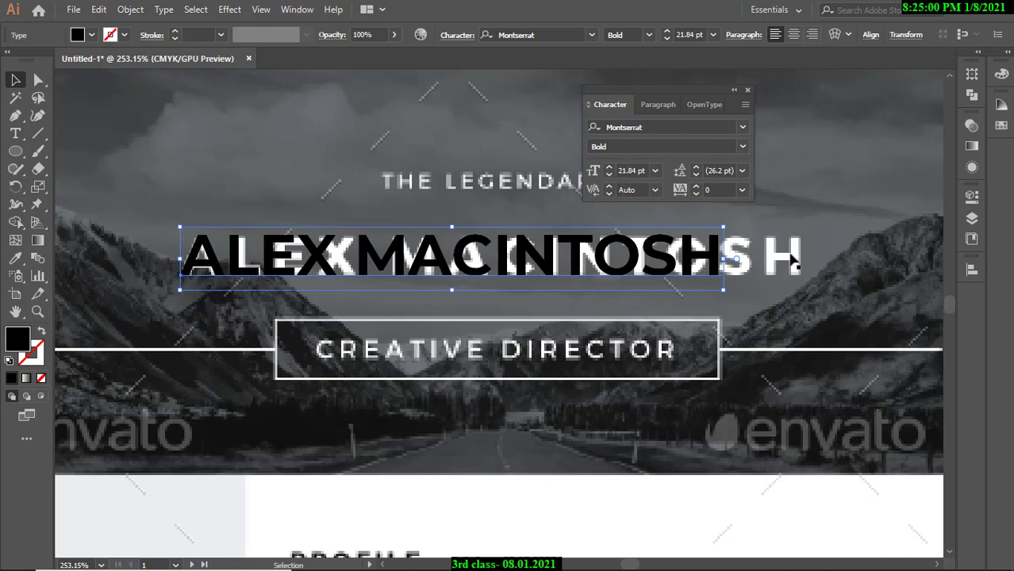
pyautogui.moveTo(722, 258); pyautogui.dragTo(808, 260)
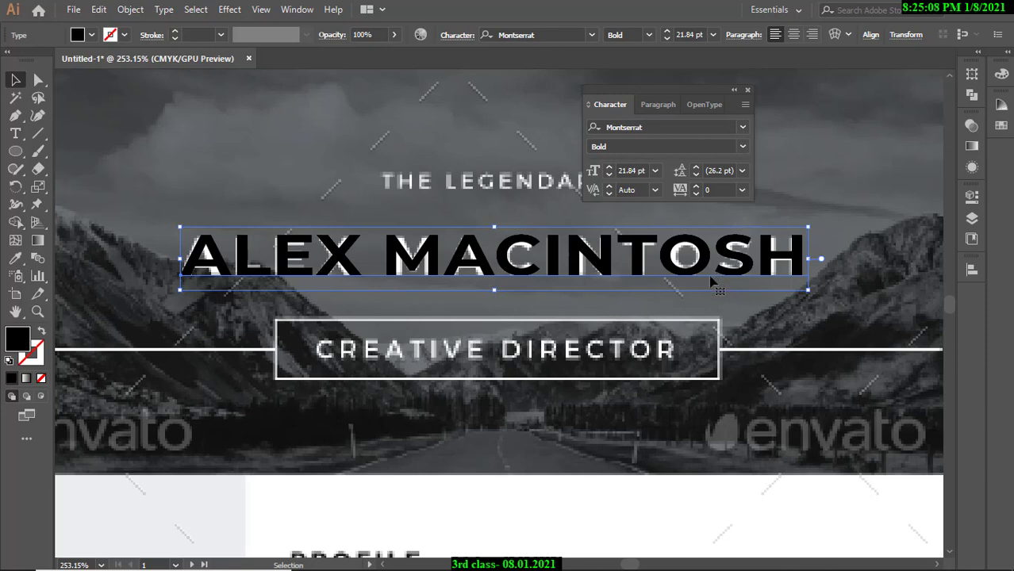
pyautogui.hotkey('ctrl', 'z')
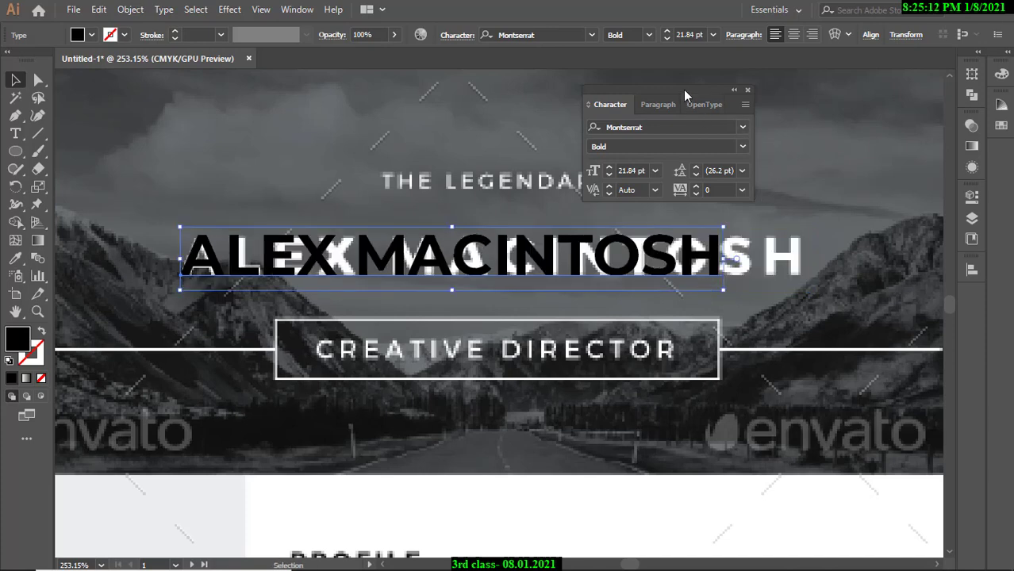
pyautogui.moveTo(685, 90)
pyautogui.mouseDown()
pyautogui.moveTo(668, 93)
pyautogui.moveTo(680, 88)
pyautogui.mouseUp()
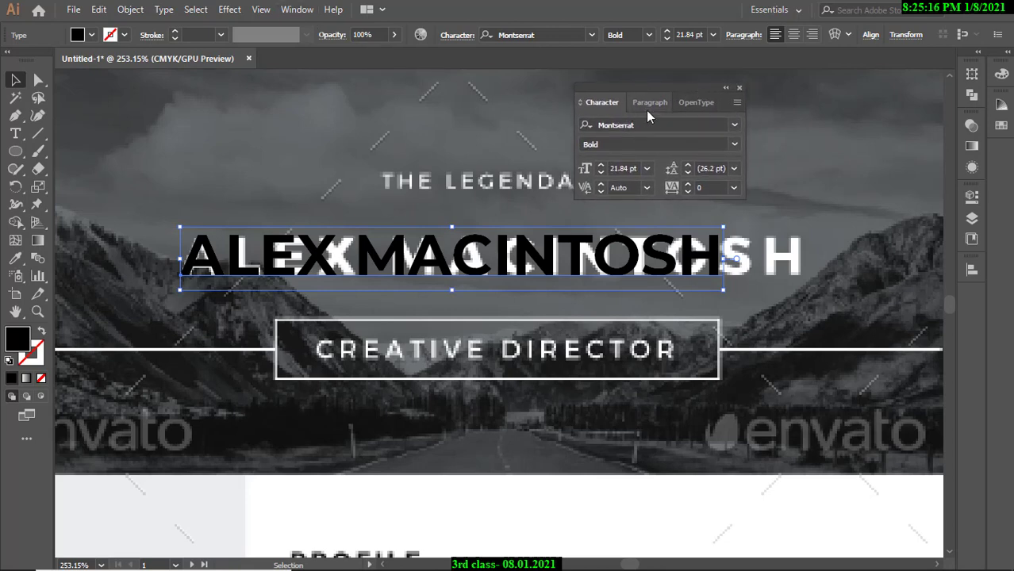
# Show the Character panel's full options, including scaling and baseline shift, and park it at the window's left.
pyautogui.click(736, 104)
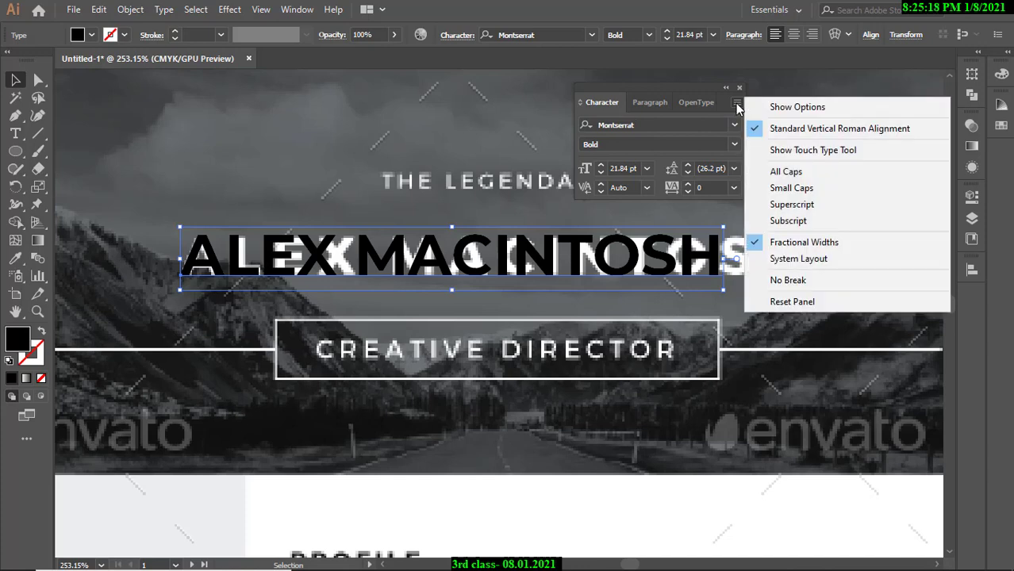
pyautogui.click(788, 108)
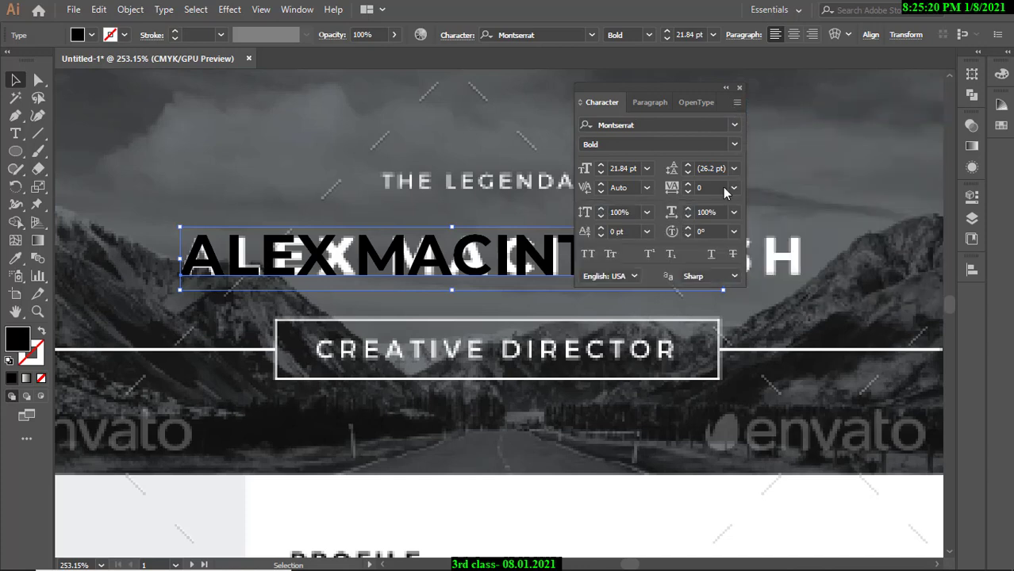
pyautogui.moveTo(702, 92); pyautogui.dragTo(866, 96)
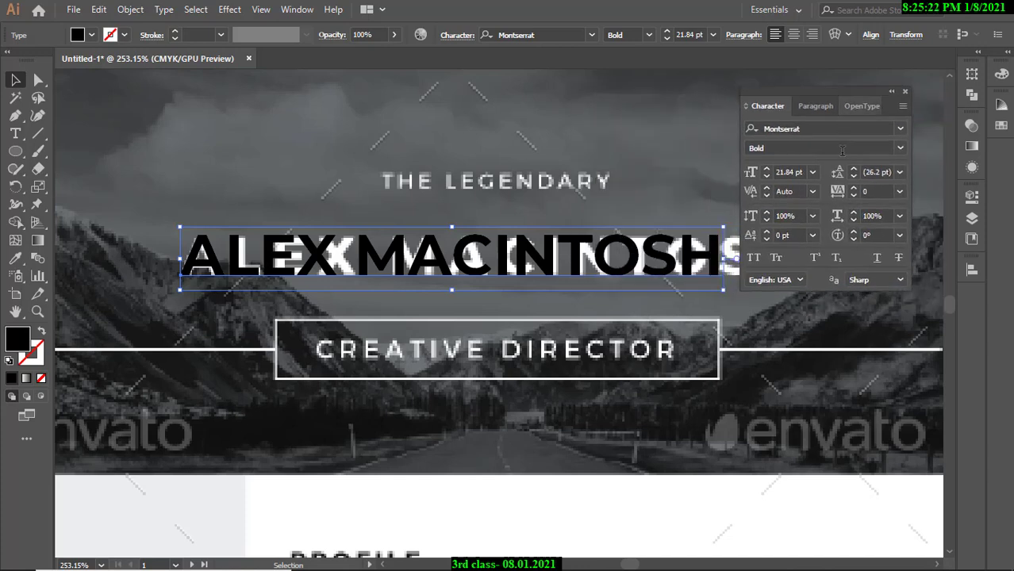
pyautogui.click(902, 107)
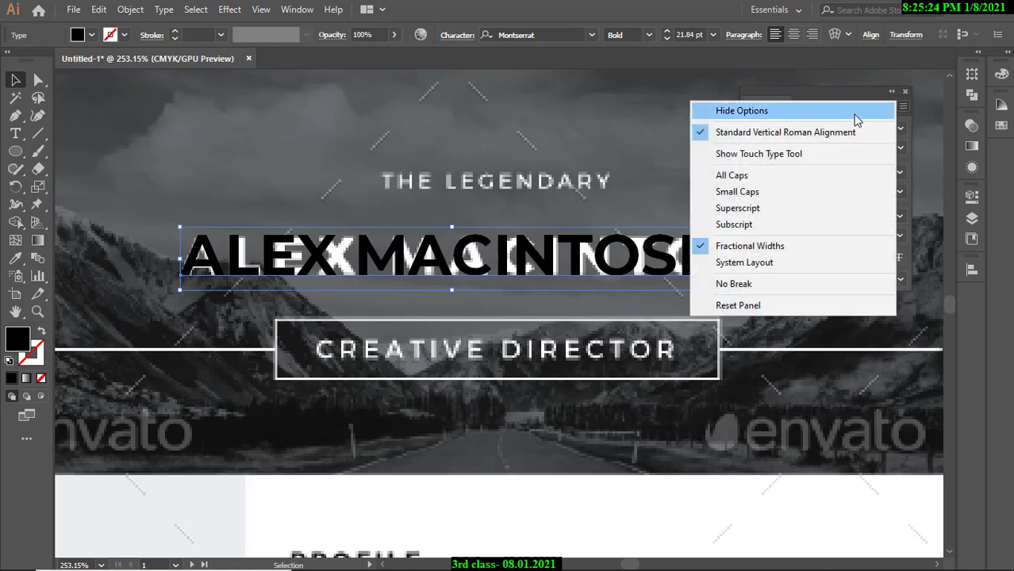
pyautogui.click(853, 113)
pyautogui.moveTo(840, 96); pyautogui.dragTo(592, 85)
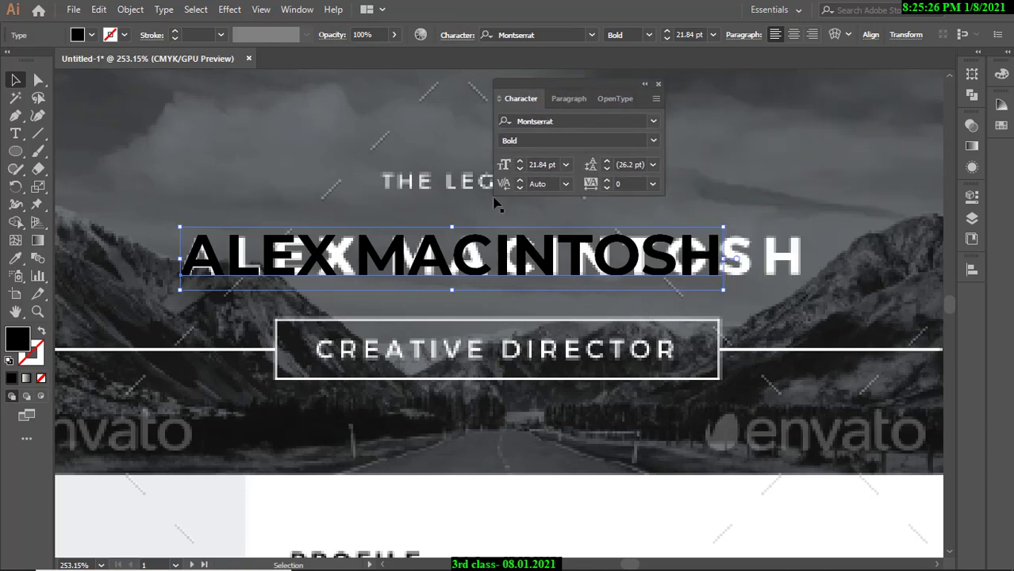
pyautogui.click(657, 100)
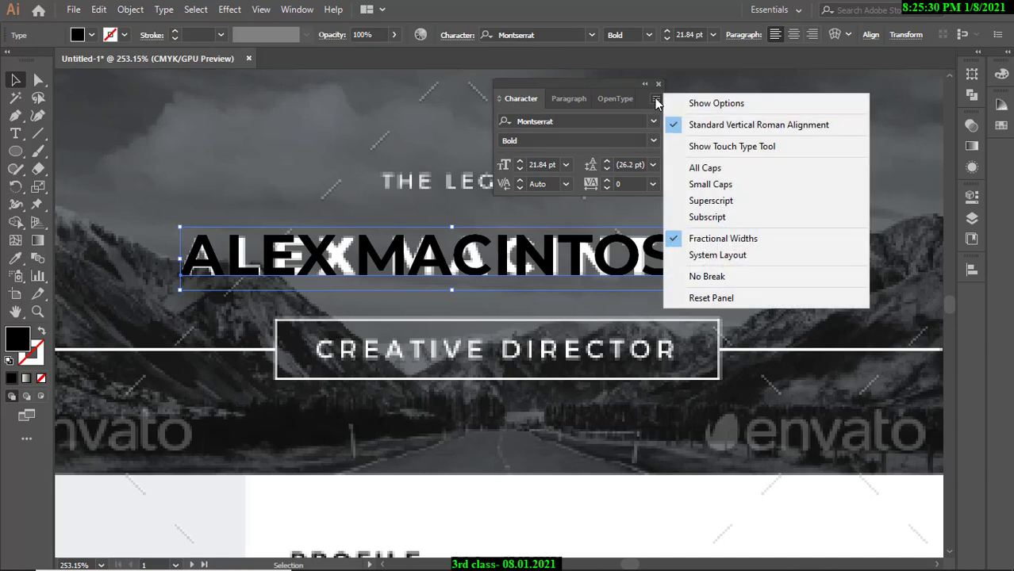
pyautogui.click(702, 104)
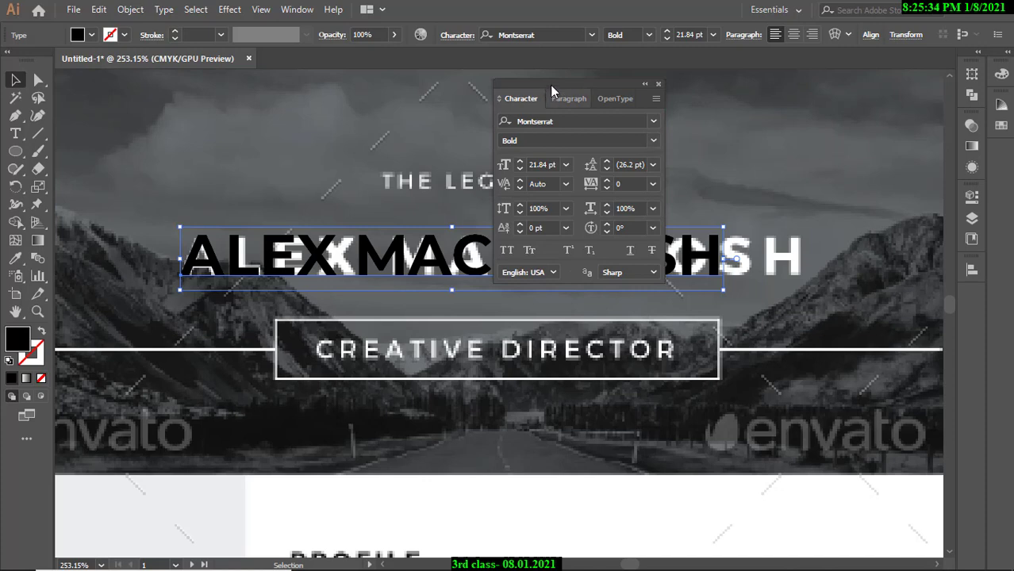
pyautogui.moveTo(548, 85); pyautogui.dragTo(138, 109)
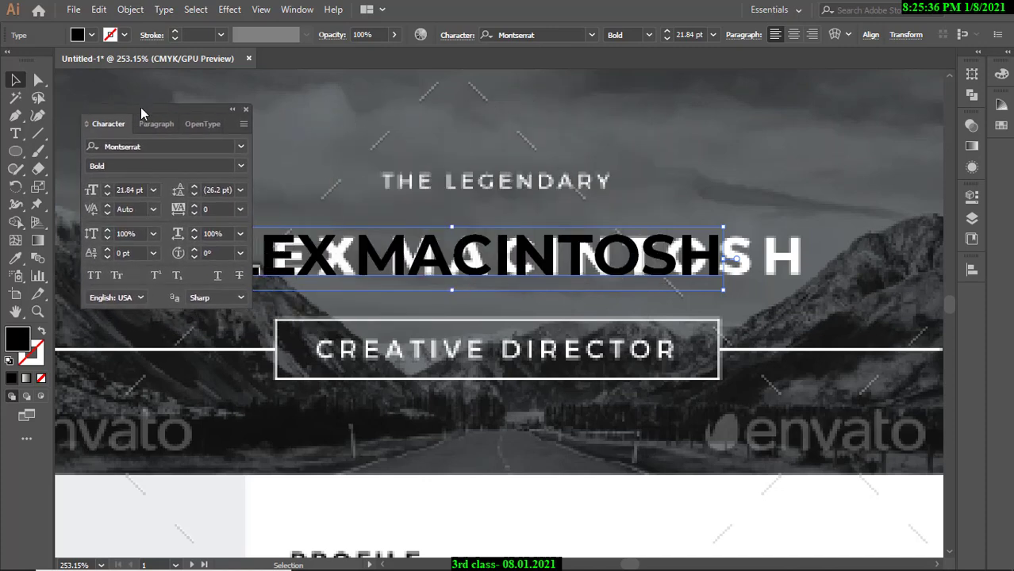
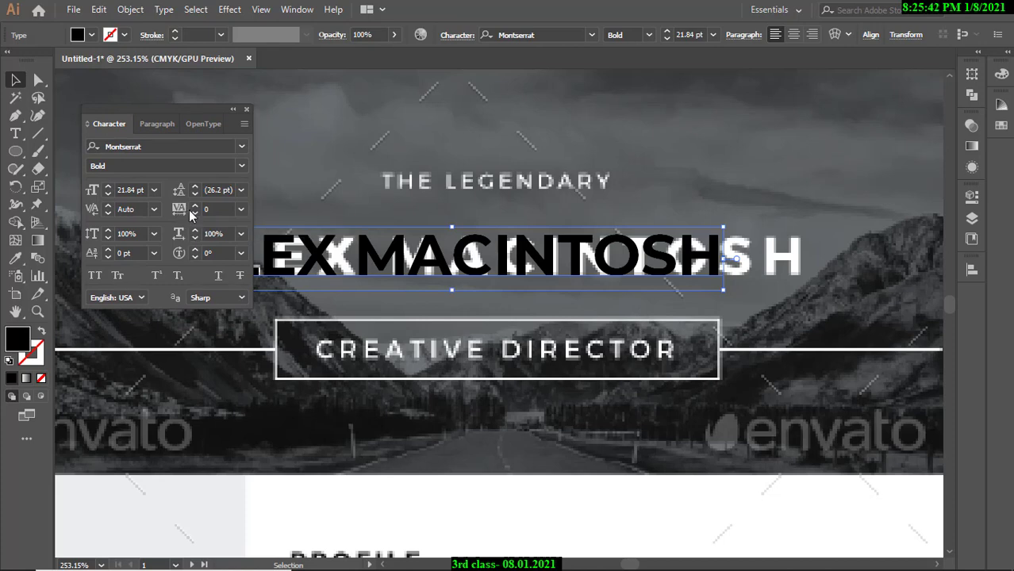
# Widen ALEX MACINTOSH's tracking step by step until it spans the template heading.
pyautogui.click(194, 205)
pyautogui.click(195, 206)
pyautogui.click(194, 205)
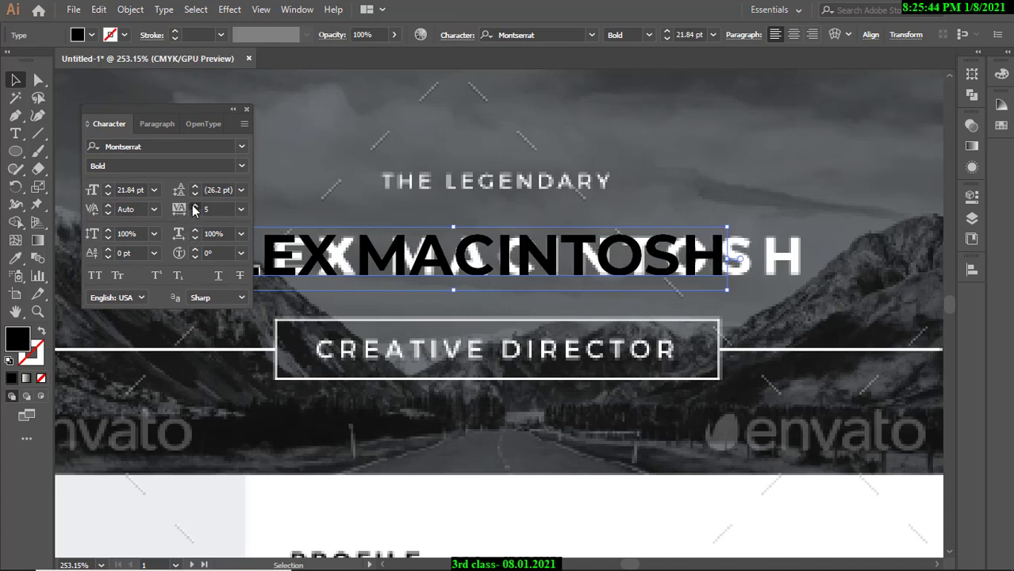
pyautogui.click(194, 205)
pyautogui.click(194, 205)
pyautogui.click(195, 205)
pyautogui.click(195, 205)
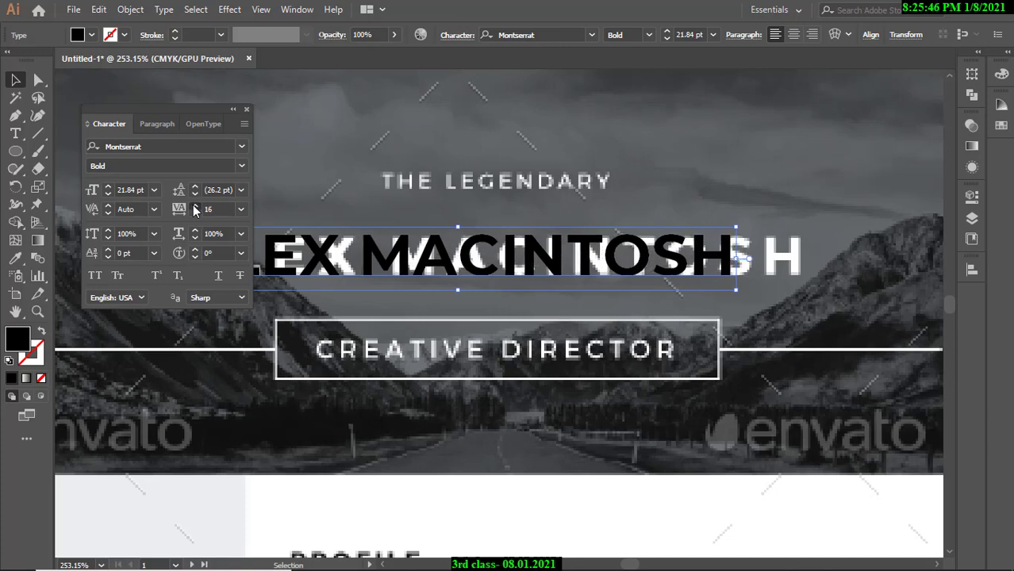
pyautogui.click(194, 205)
pyautogui.click(195, 205)
pyautogui.click(194, 205)
pyautogui.click(194, 205)
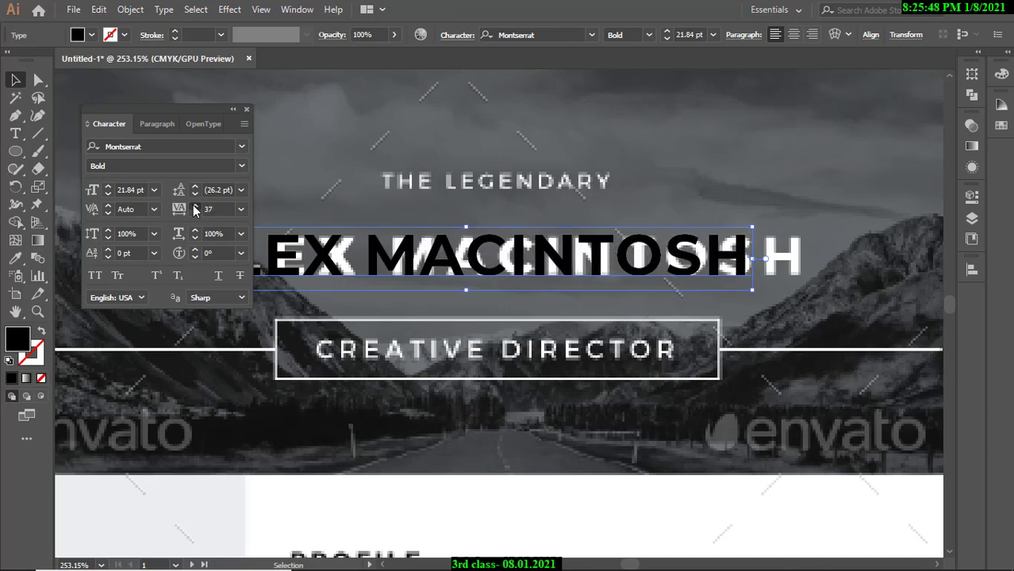
pyautogui.click(194, 206)
pyautogui.click(195, 205)
pyautogui.click(194, 206)
pyautogui.click(195, 205)
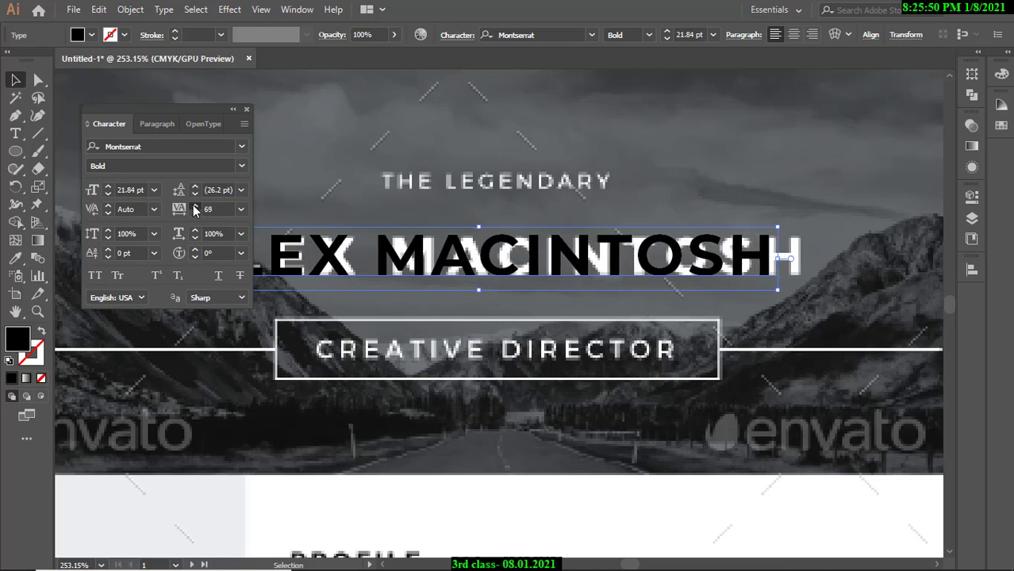
pyautogui.click(194, 206)
pyautogui.click(195, 205)
pyautogui.click(195, 206)
pyautogui.click(194, 206)
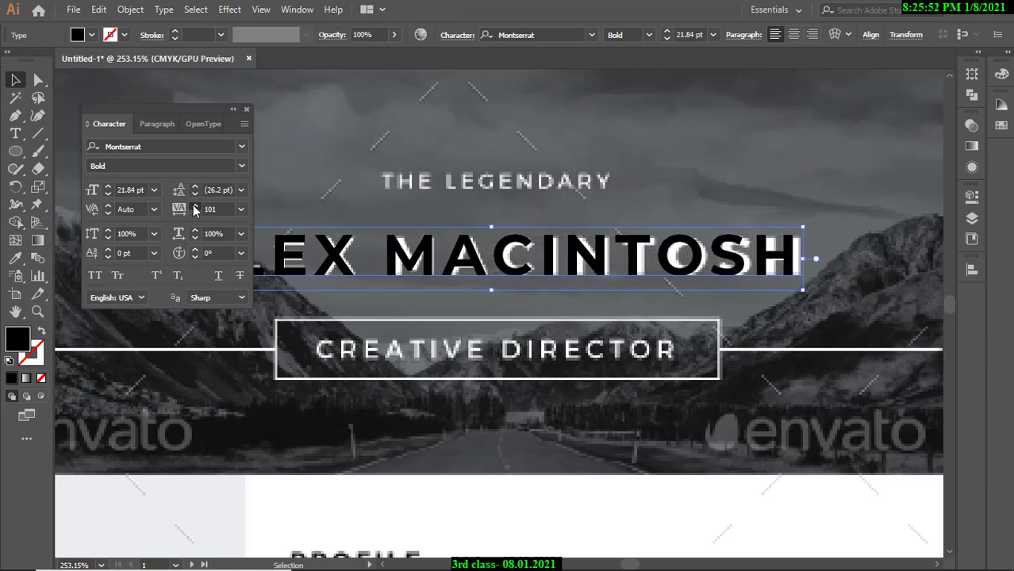
pyautogui.click(194, 206)
pyautogui.click(195, 206)
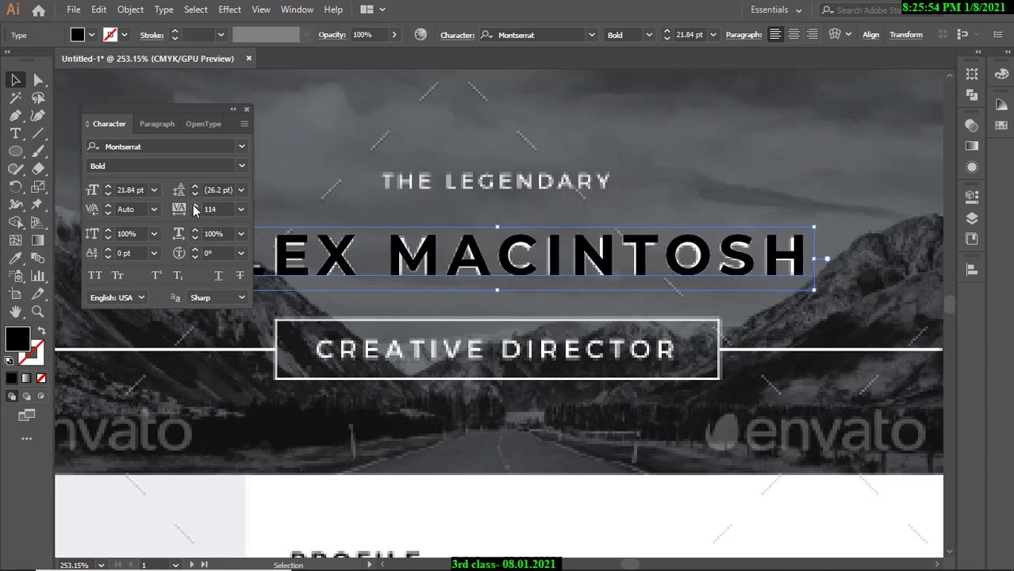
# Ease the name's tracking back to settle at 110, with the Character panel moved aside.
pyautogui.click(196, 214)
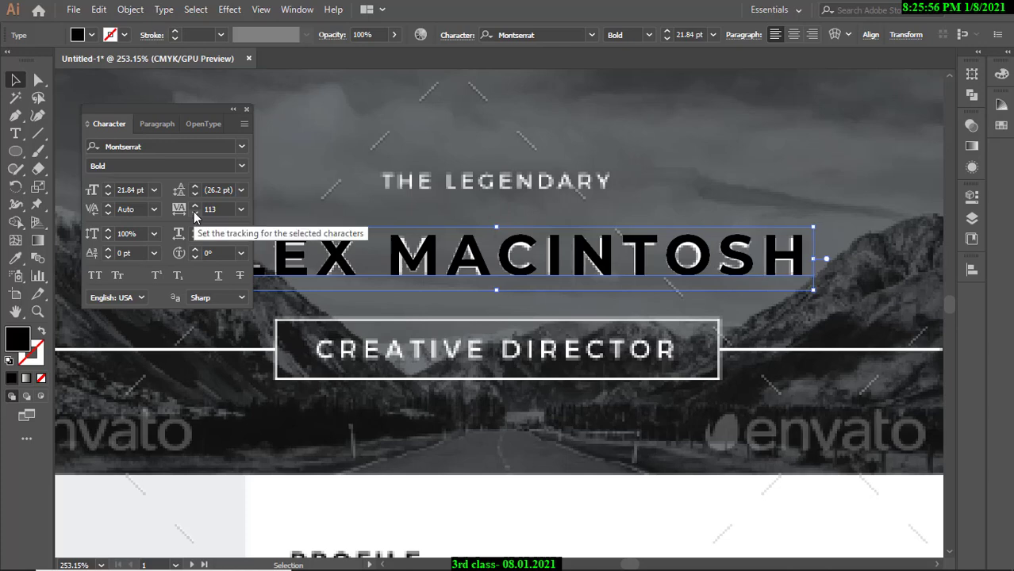
pyautogui.click(196, 214)
pyautogui.click(196, 214)
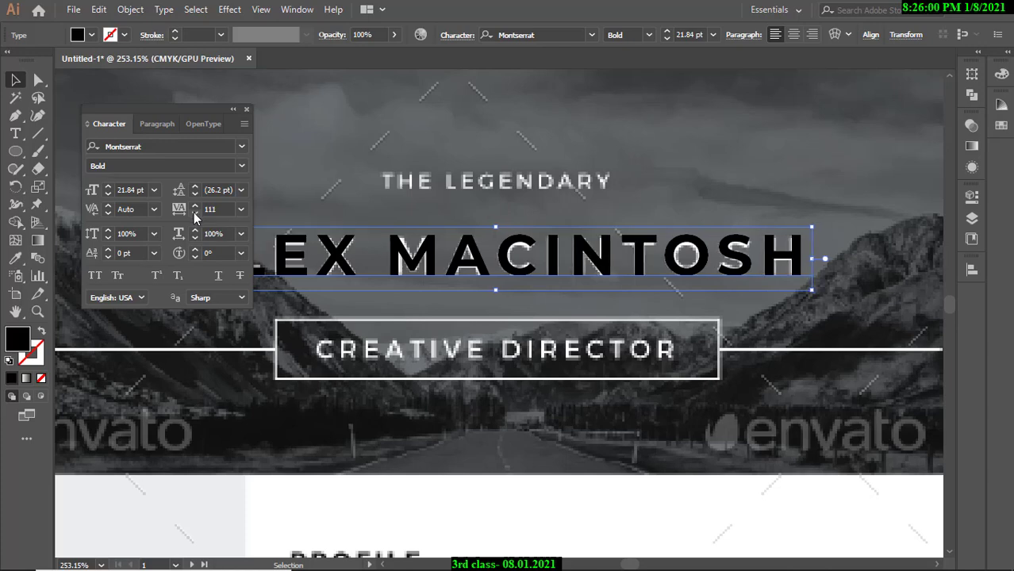
pyautogui.click(192, 211)
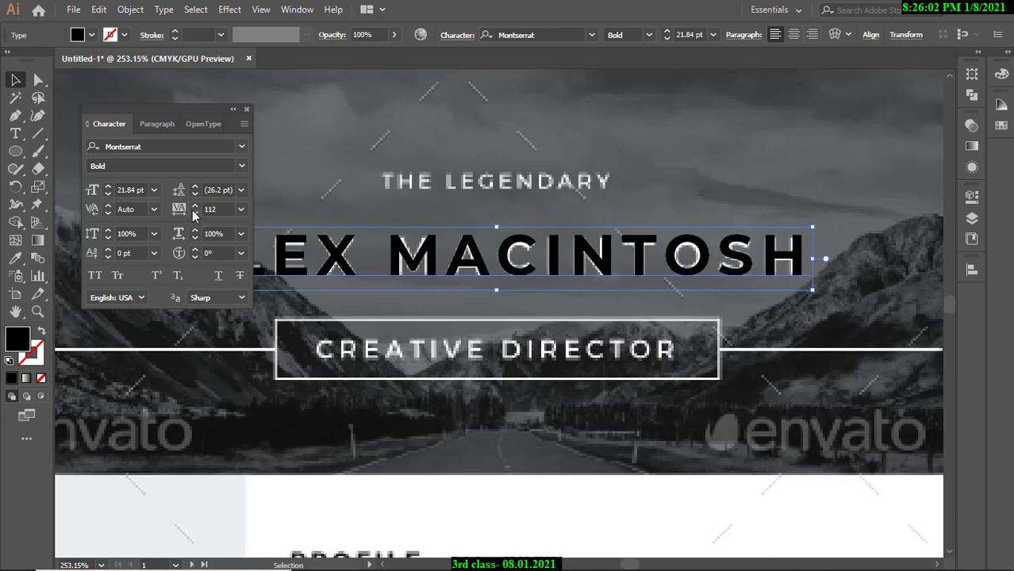
pyautogui.click(192, 211)
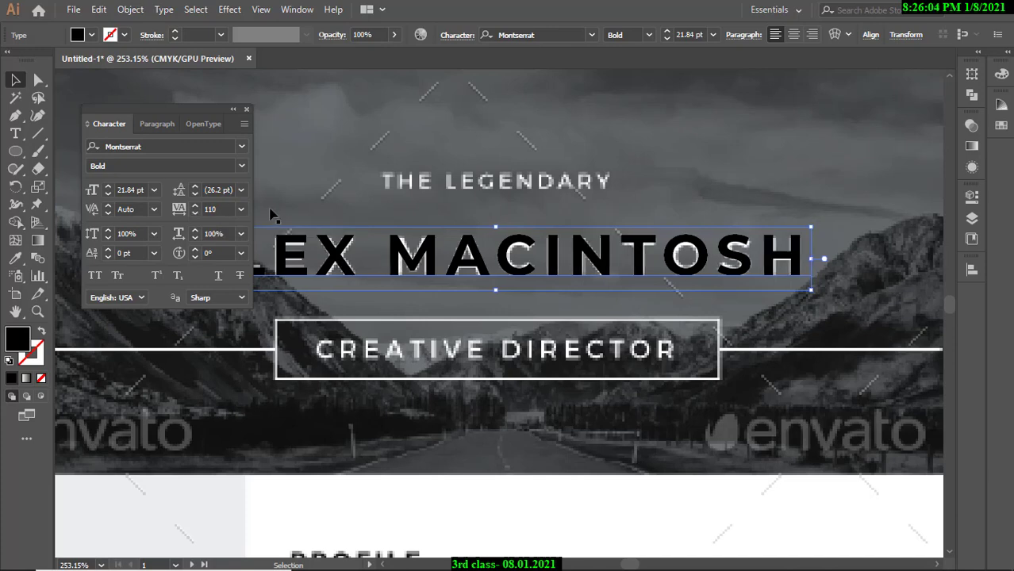
pyautogui.moveTo(206, 112); pyautogui.dragTo(1004, 143)
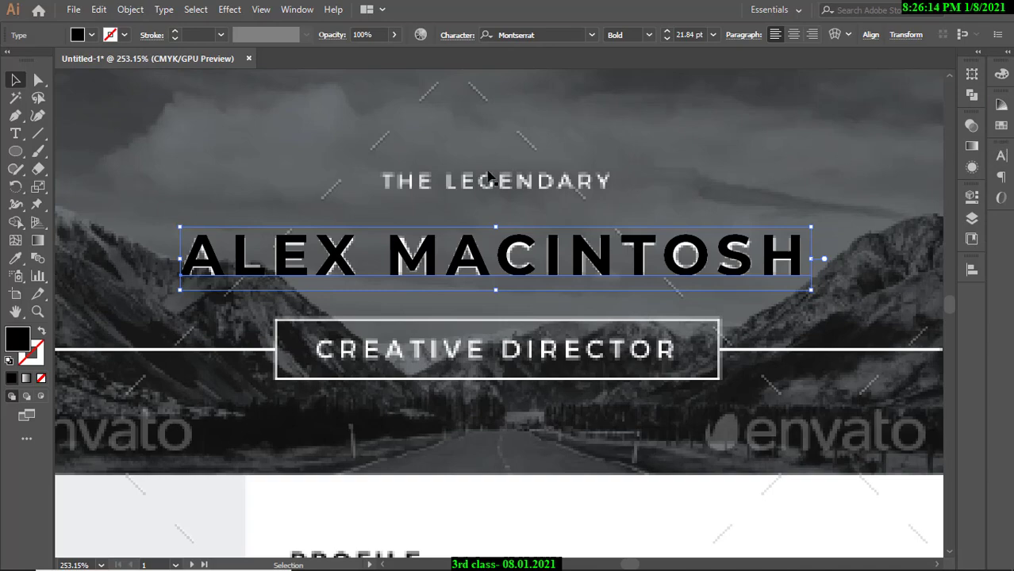
pyautogui.moveTo(443, 138); pyautogui.dragTo(547, 227)
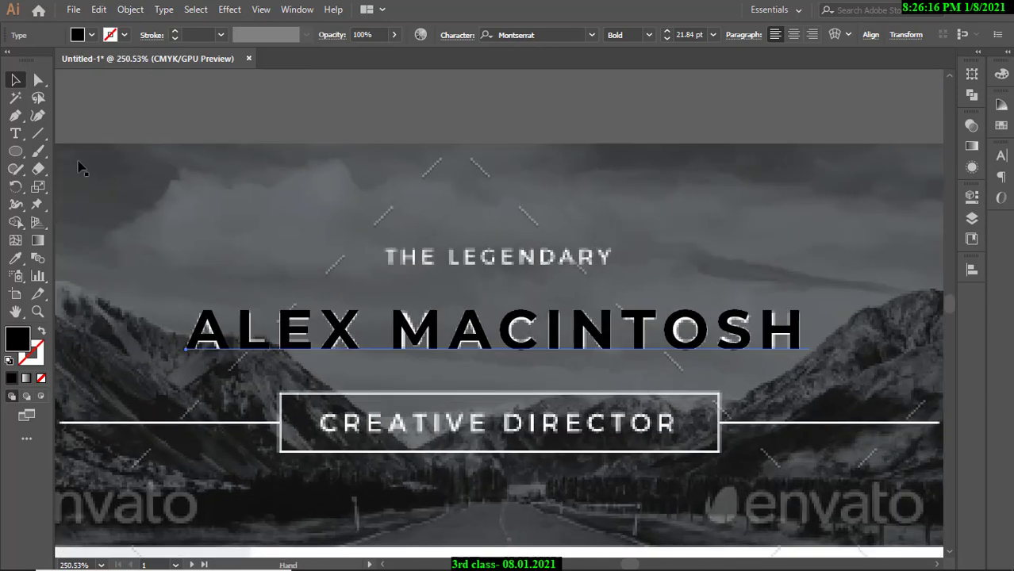
# Type THE LEGENDARY as a new text line and drag it onto the poster.
pyautogui.click(15, 134)
pyautogui.click(438, 116)
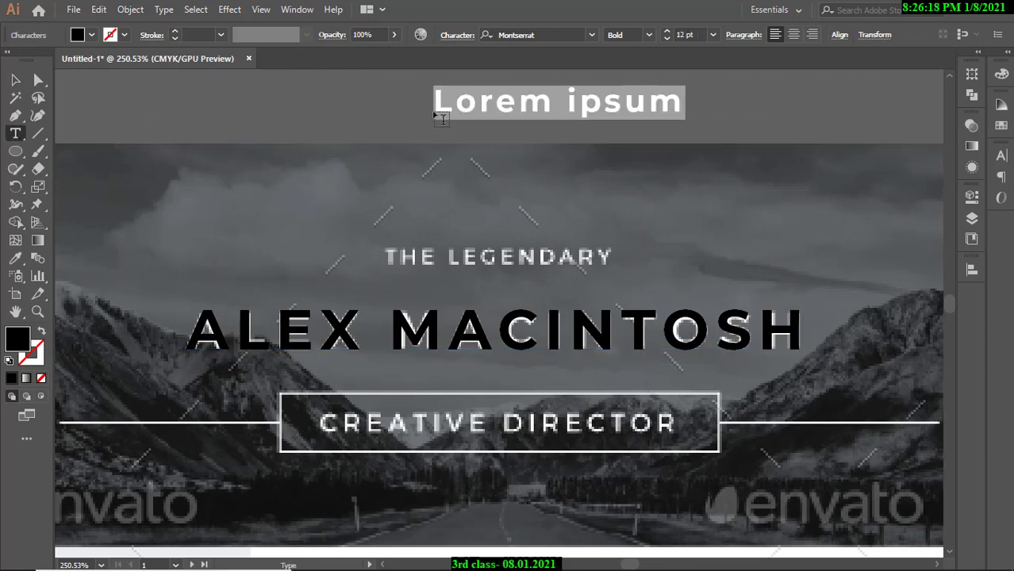
pyautogui.write('T')
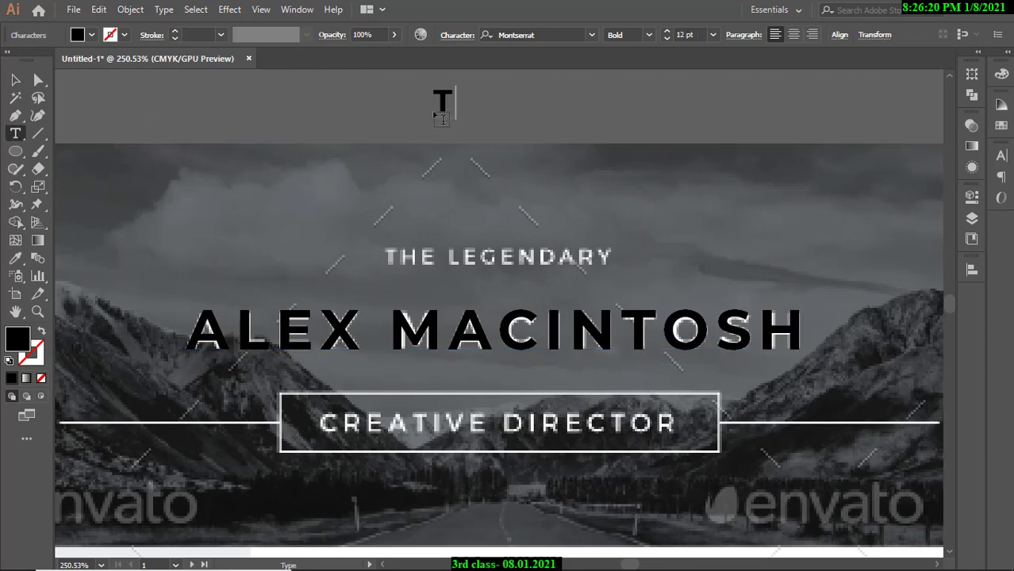
pyautogui.write('HE LE')
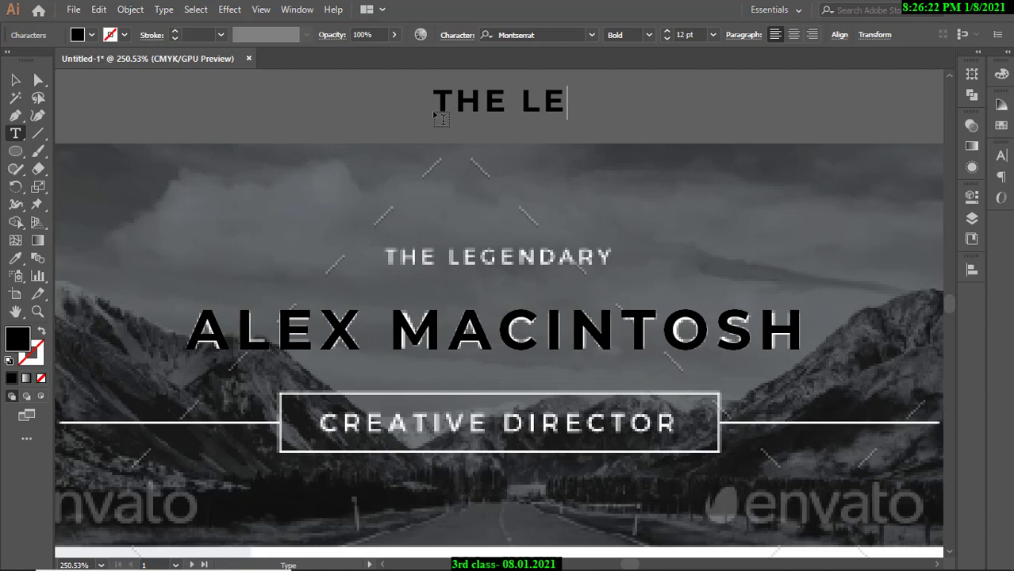
pyautogui.write('GEND')
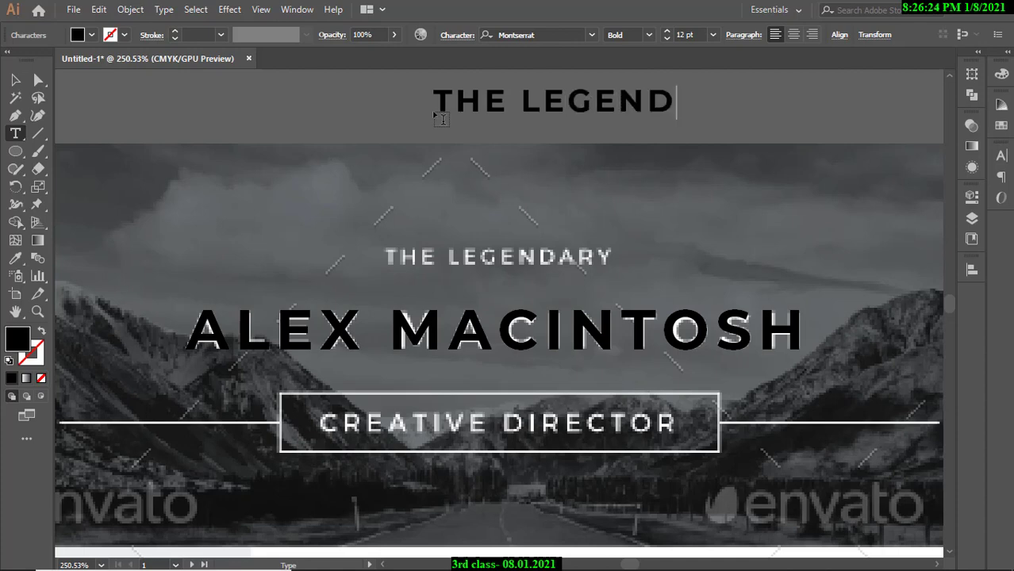
pyautogui.write('ARY')
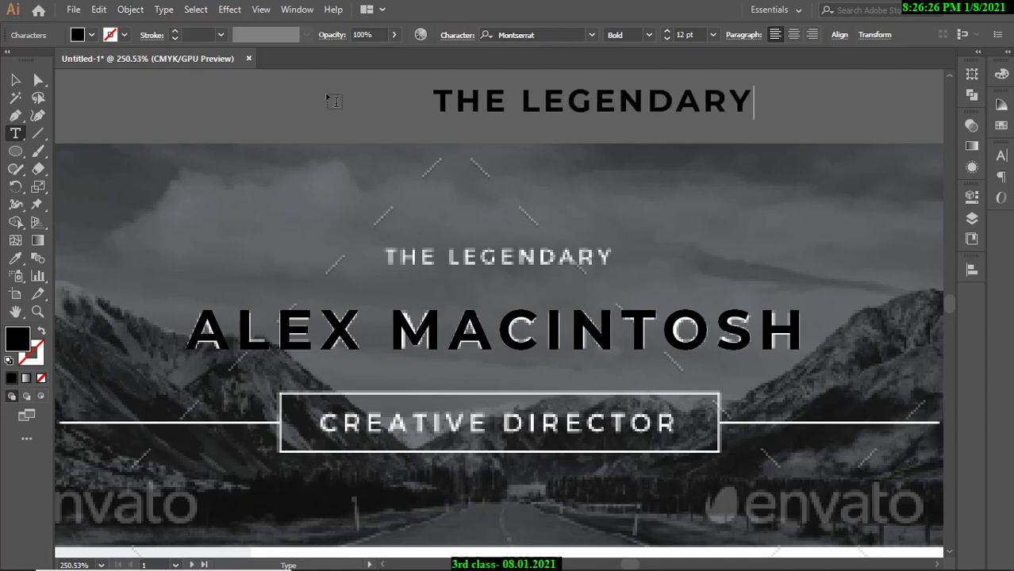
pyautogui.click(16, 80)
pyautogui.moveTo(463, 107); pyautogui.dragTo(401, 293)
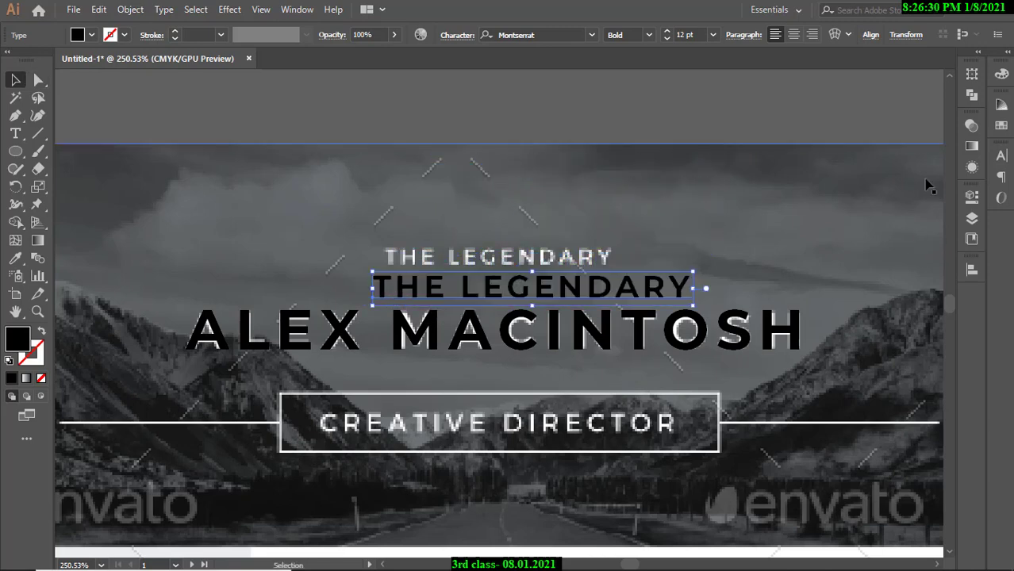
# Shrink THE LEGENDARY to 9 pt and place it over the template's tagline.
pyautogui.click(1001, 156)
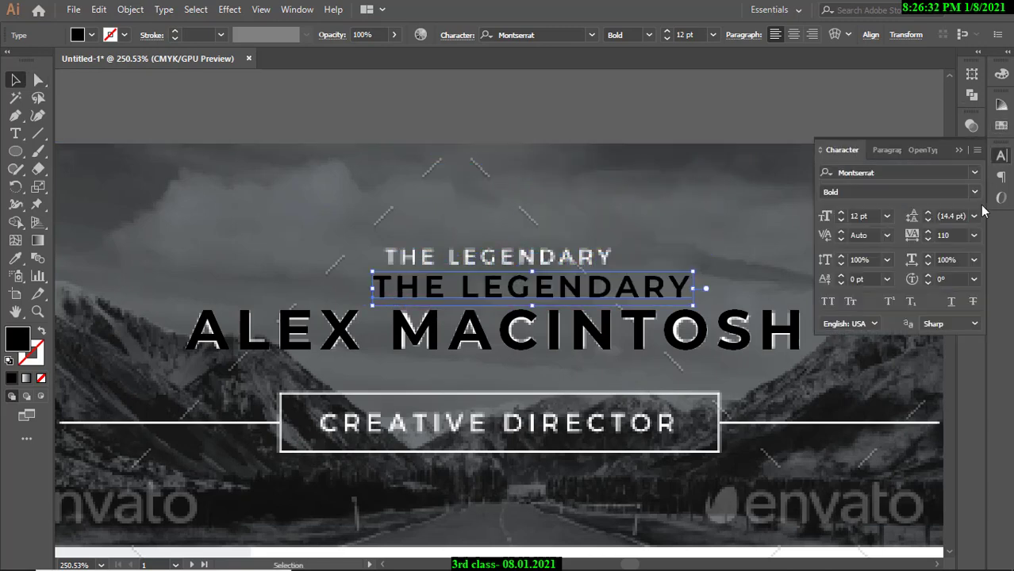
pyautogui.click(840, 221)
pyautogui.click(840, 221)
pyautogui.click(840, 221)
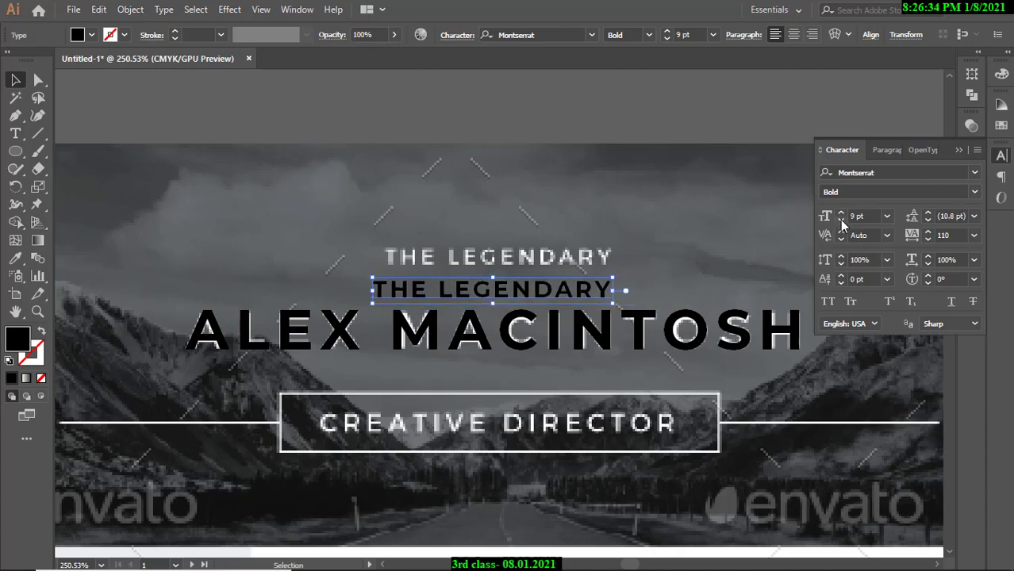
pyautogui.moveTo(417, 277); pyautogui.dragTo(418, 258)
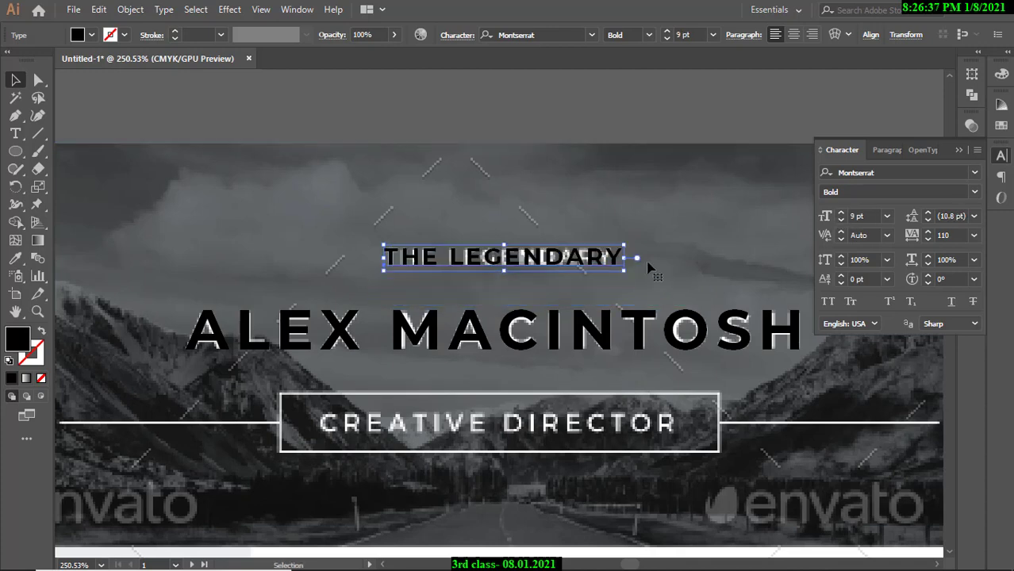
# Set THE LEGENDARY's letter tracking to 77 and deselect it.
pyautogui.click(929, 241)
pyautogui.click(929, 241)
pyautogui.click(928, 241)
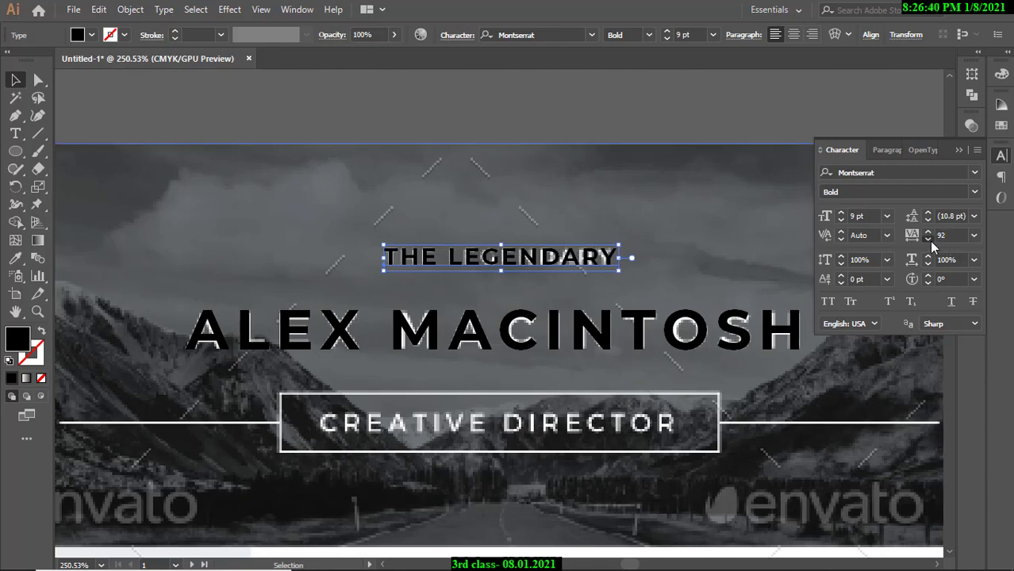
pyautogui.click(929, 241)
pyautogui.click(929, 241)
pyautogui.click(929, 241)
pyautogui.click(929, 242)
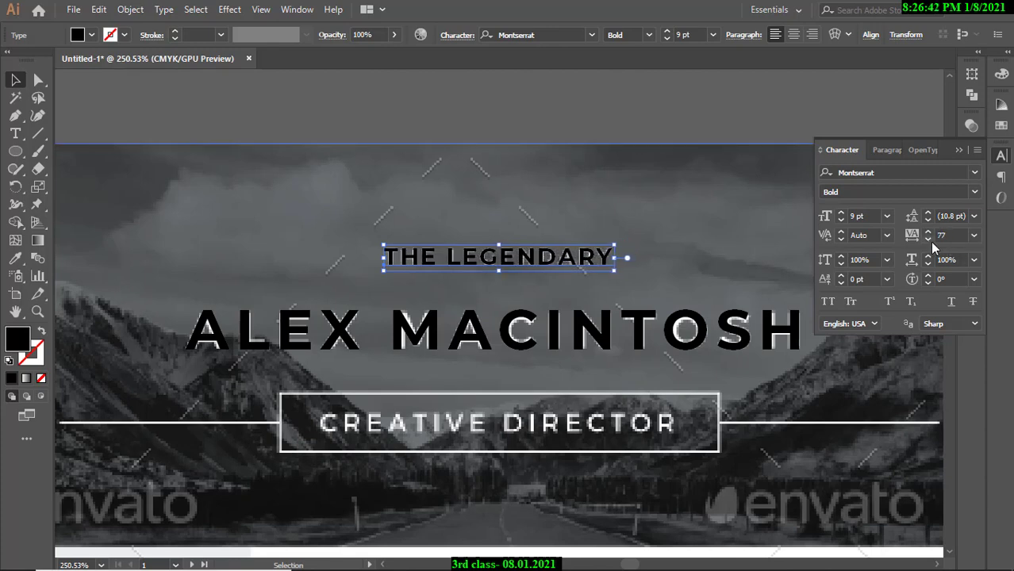
pyautogui.click(929, 241)
pyautogui.click(928, 231)
pyautogui.click(626, 104)
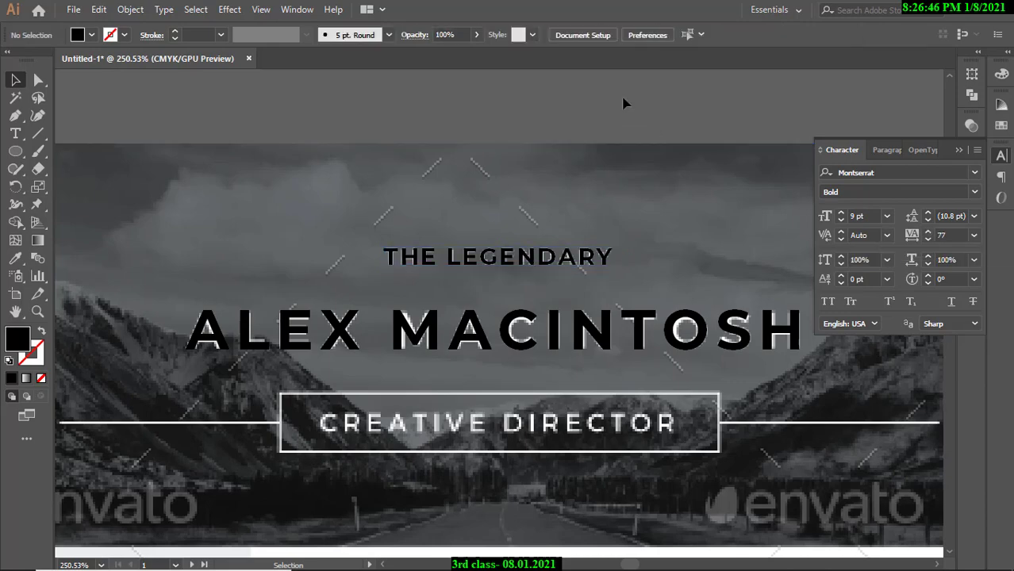
# Type CREATIVE DIRECTOR as a new text line just above the PROFILE heading.
pyautogui.scroll(-3, 492, 297)
pyautogui.scroll(3, 492, 297)
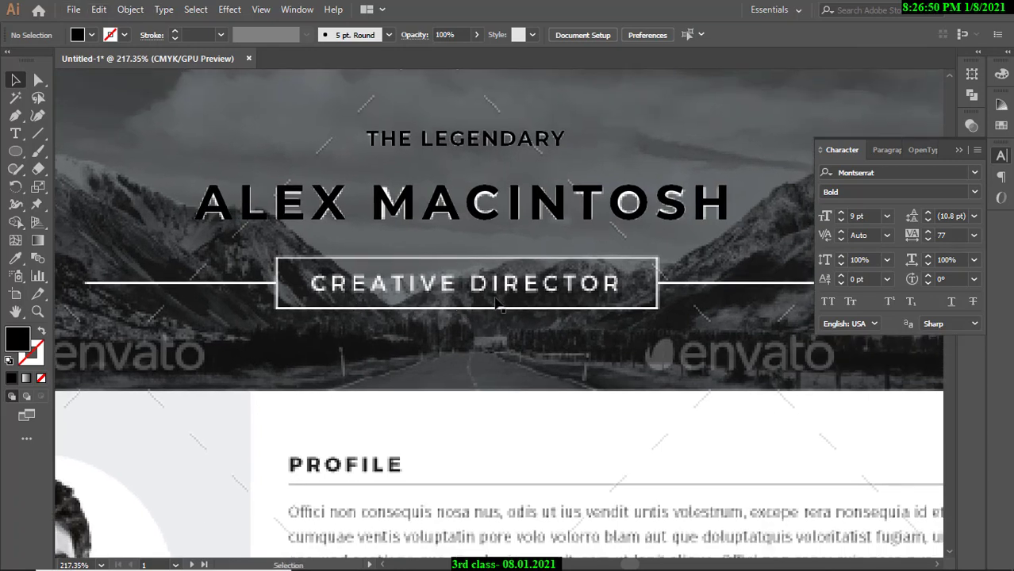
pyautogui.click(15, 133)
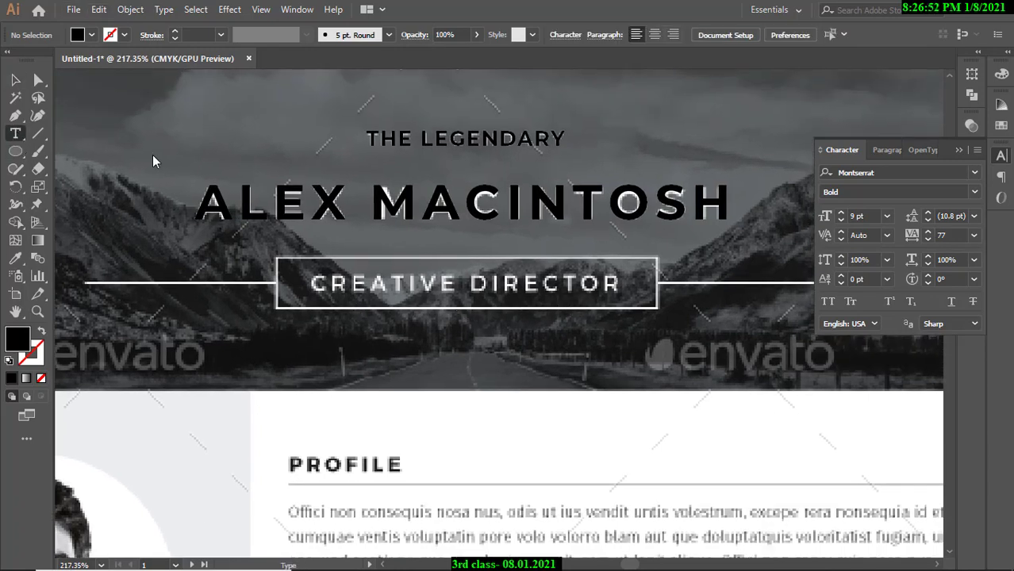
pyautogui.click(429, 433)
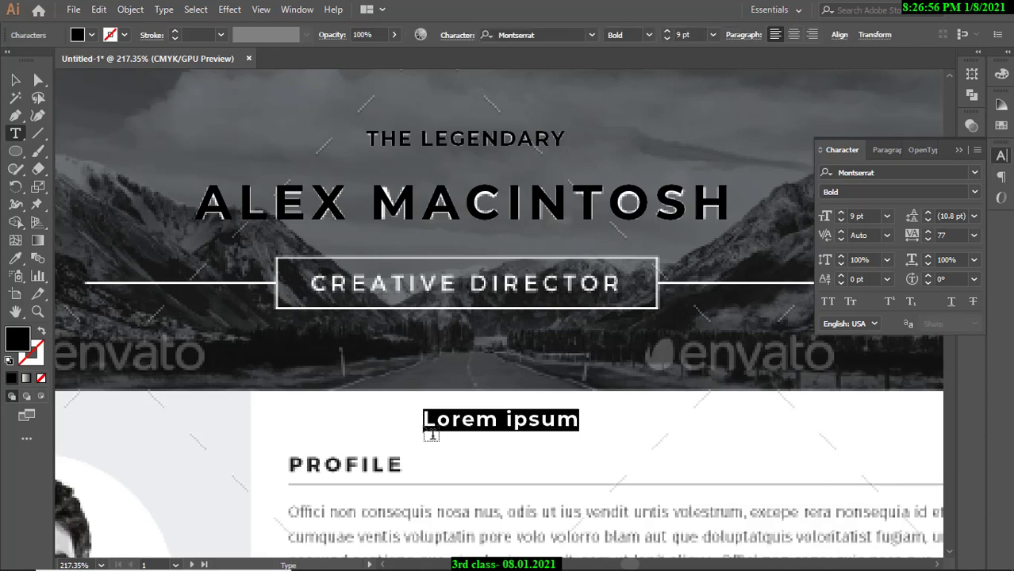
pyautogui.write('C')
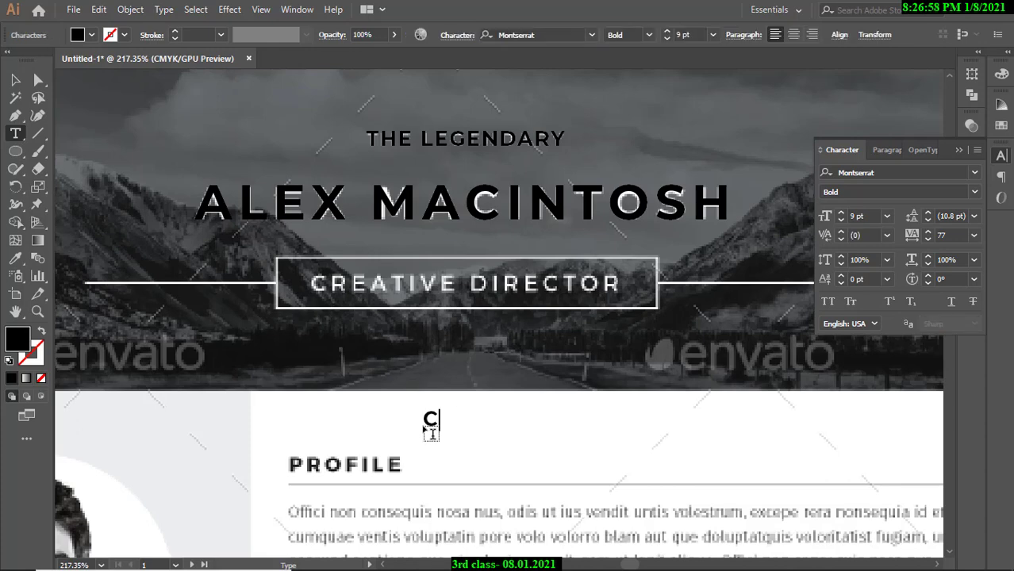
pyautogui.write('REA')
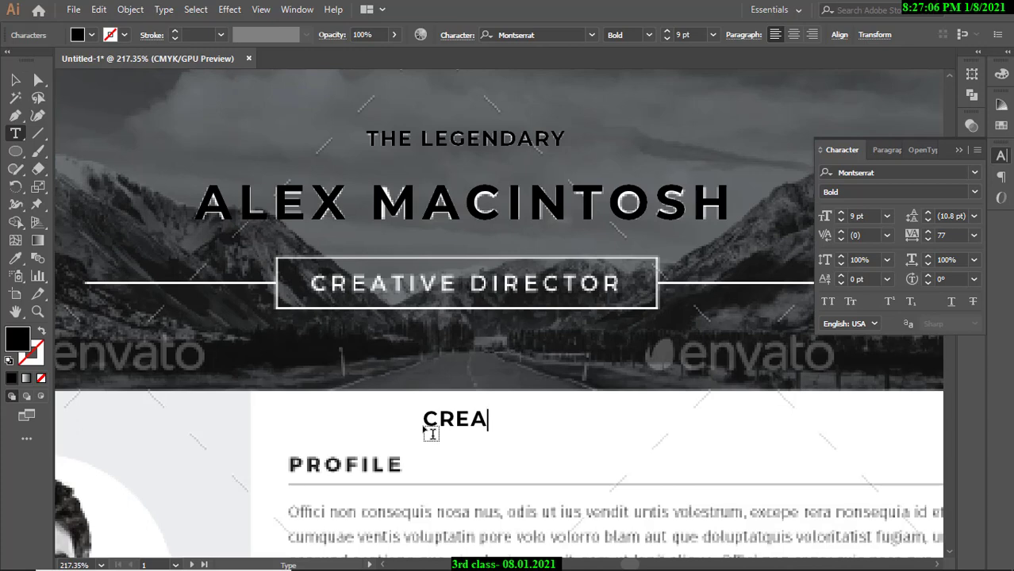
pyautogui.write('TIVE')
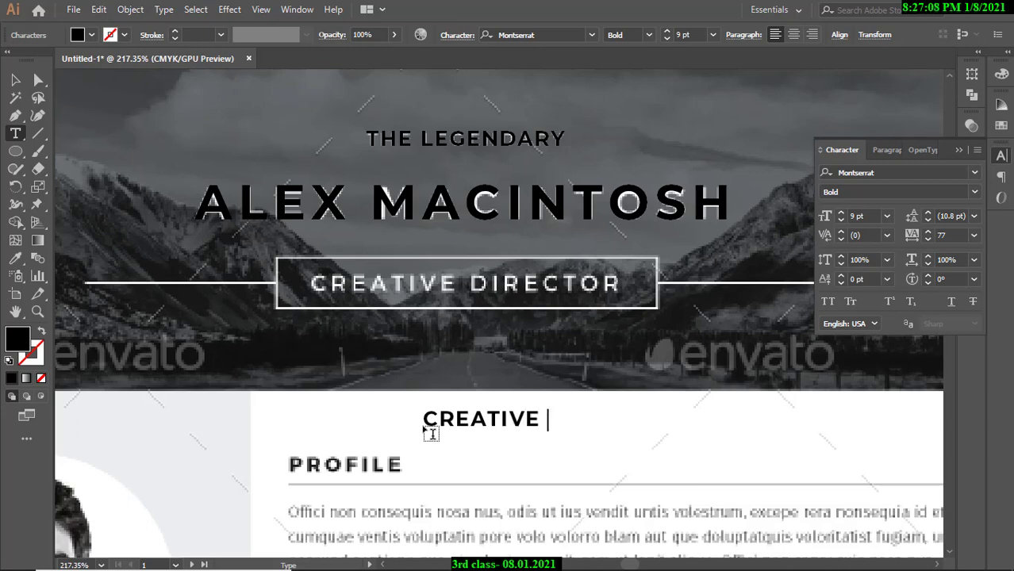
pyautogui.write(' DIRECTO')
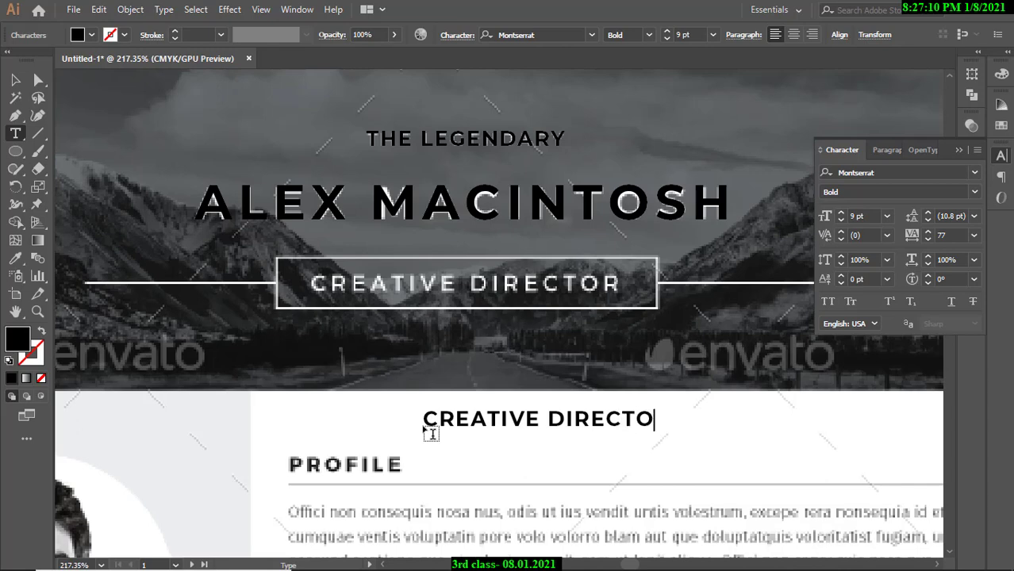
pyautogui.write('R')
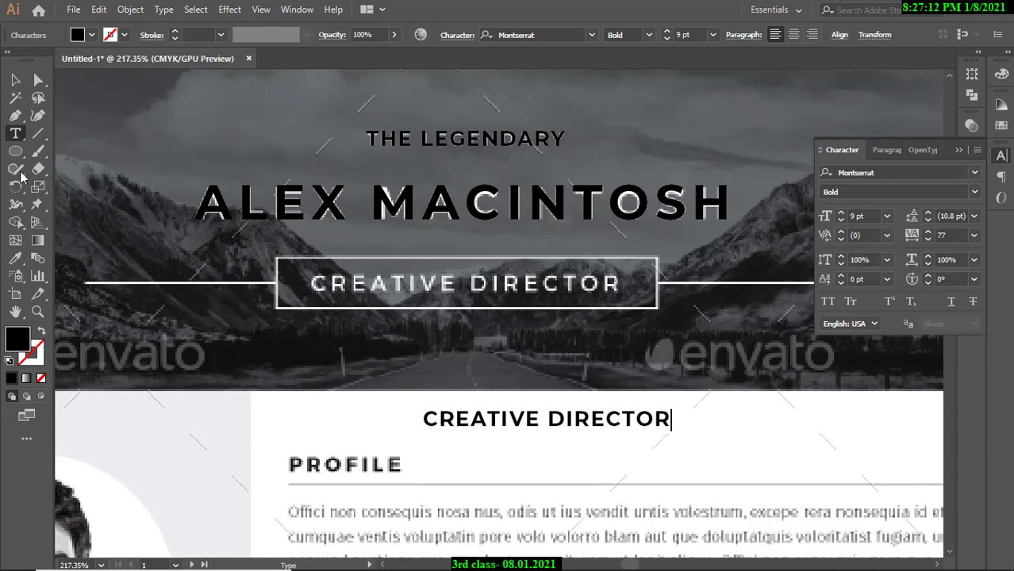
pyautogui.click(15, 79)
# Position the CREATIVE DIRECTOR text over the banner's matching title.
pyautogui.moveTo(483, 427); pyautogui.dragTo(368, 289)
pyautogui.moveTo(315, 261); pyautogui.dragTo(382, 359)
pyautogui.moveTo(479, 340); pyautogui.dragTo(337, 342)
pyautogui.moveTo(773, 343); pyautogui.dragTo(621, 371)
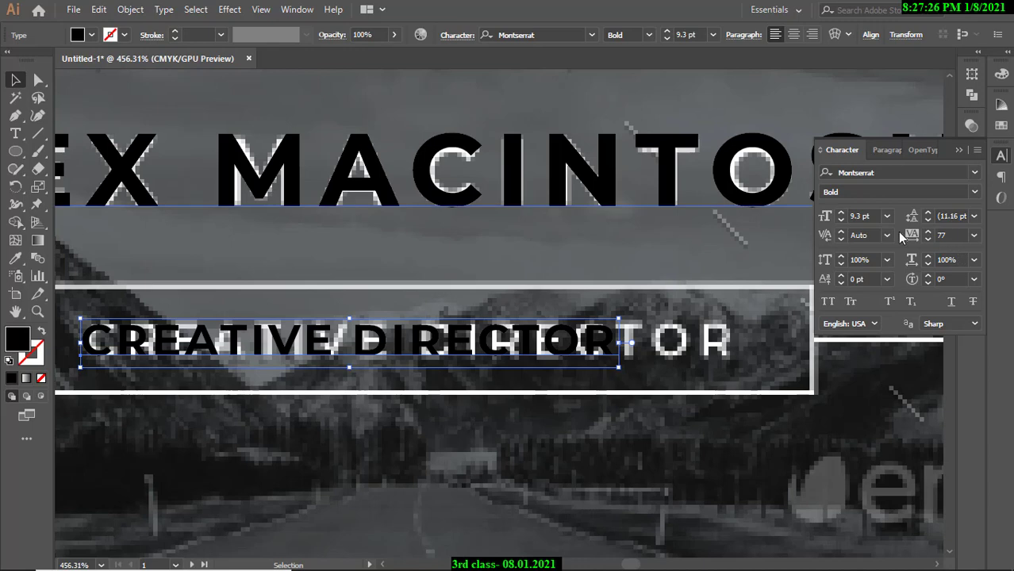
# Widen CREATIVE DIRECTOR's tracking, then enter a value of 200.
pyautogui.click(927, 232)
pyautogui.click(927, 231)
pyautogui.click(927, 232)
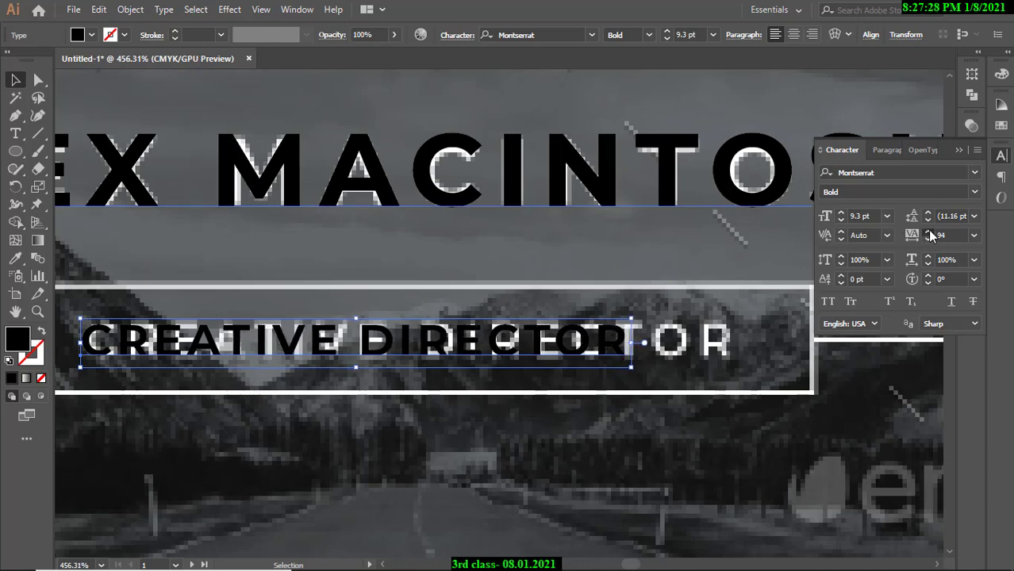
pyautogui.click(929, 232)
pyautogui.click(928, 232)
pyautogui.click(928, 232)
pyautogui.click(937, 235)
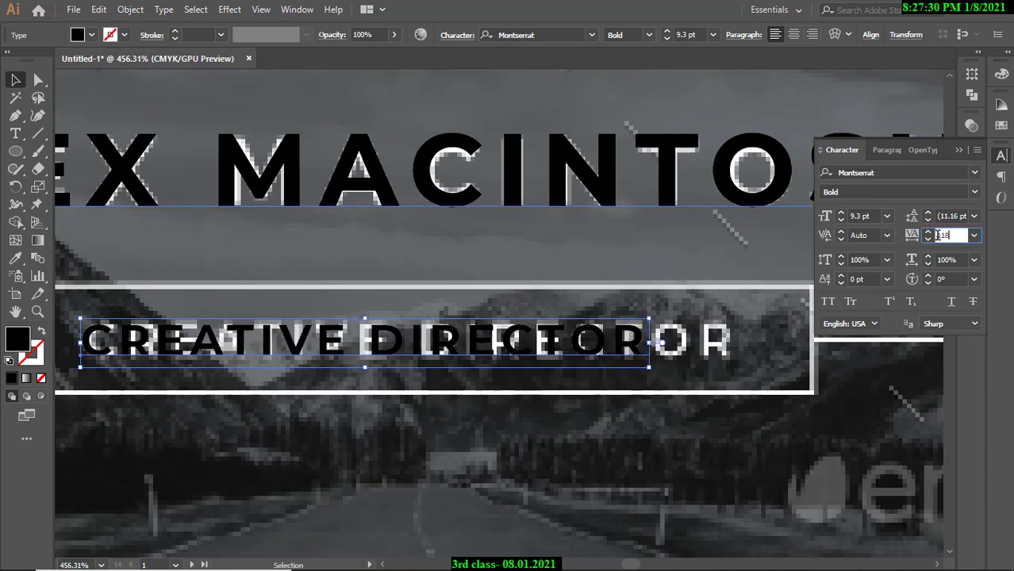
pyautogui.write('00')
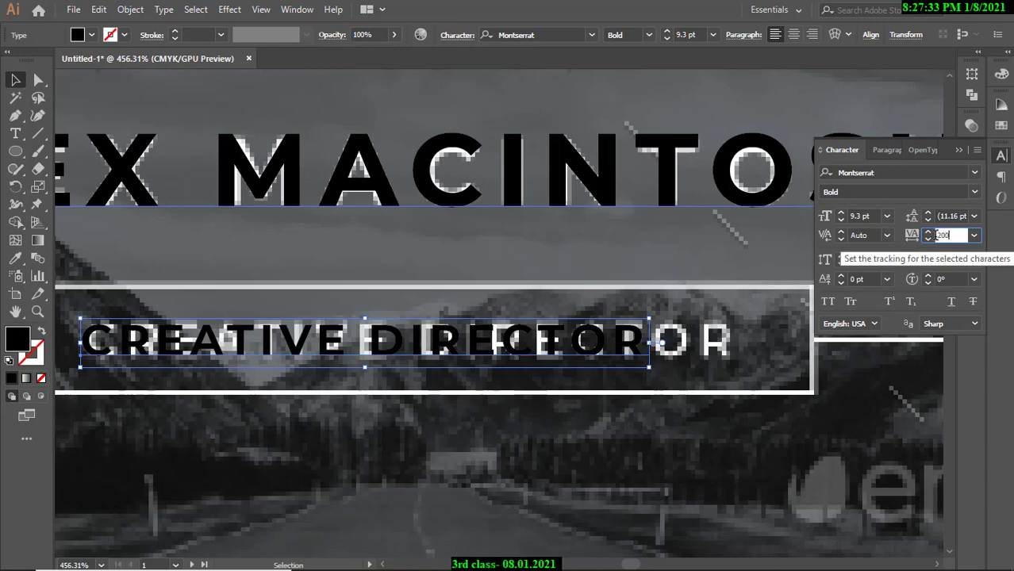
pyautogui.press('Return')
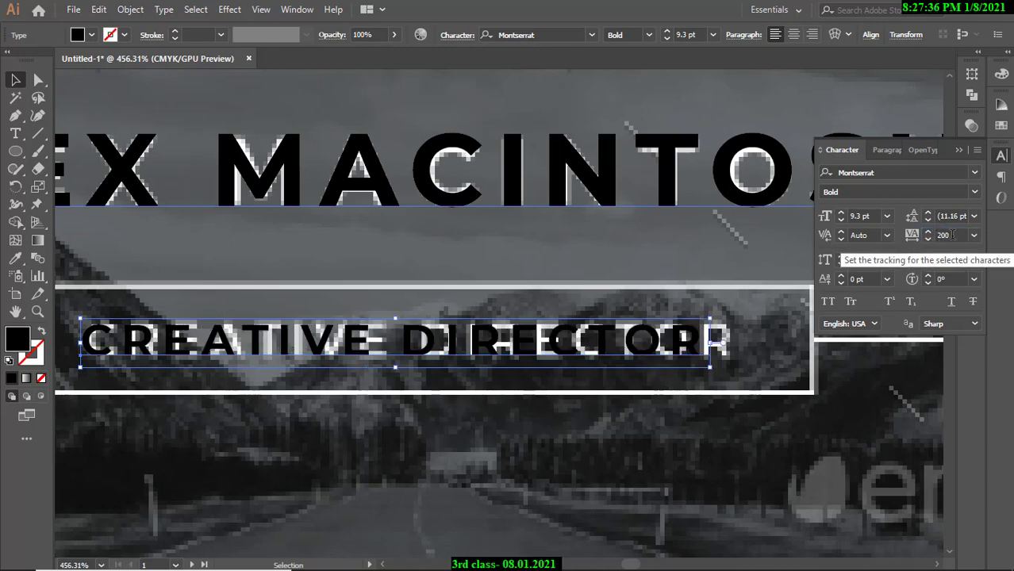
# Raise the tracking through 220 and 230 to a final 250.
pyautogui.click(926, 234)
pyautogui.press('Return')
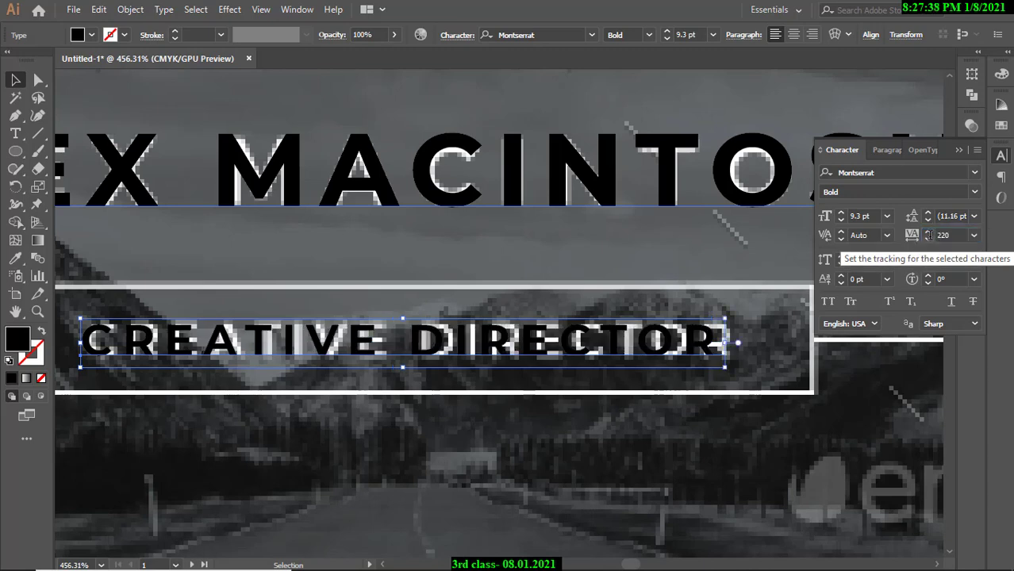
pyautogui.click(926, 234)
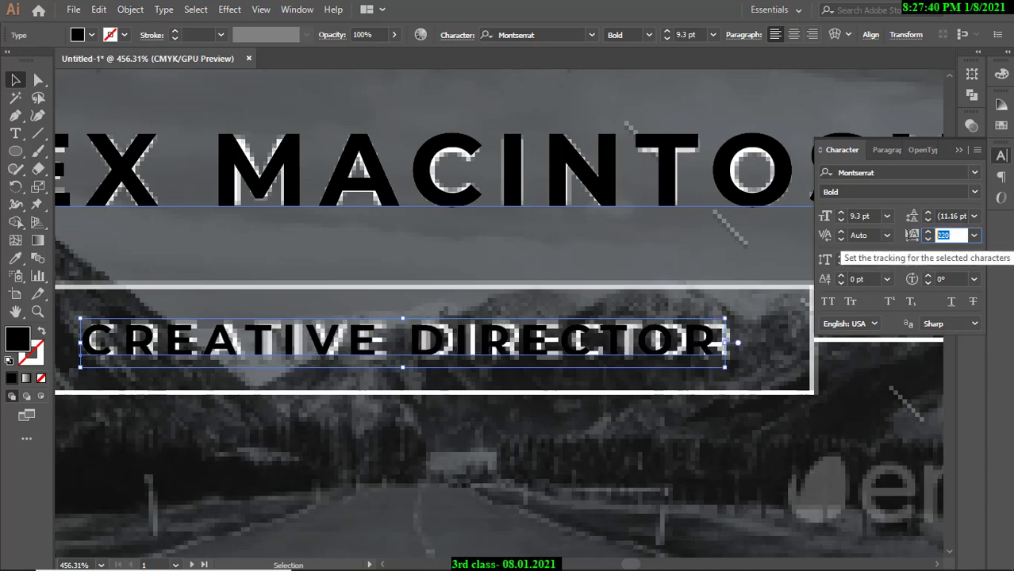
pyautogui.press('Return')
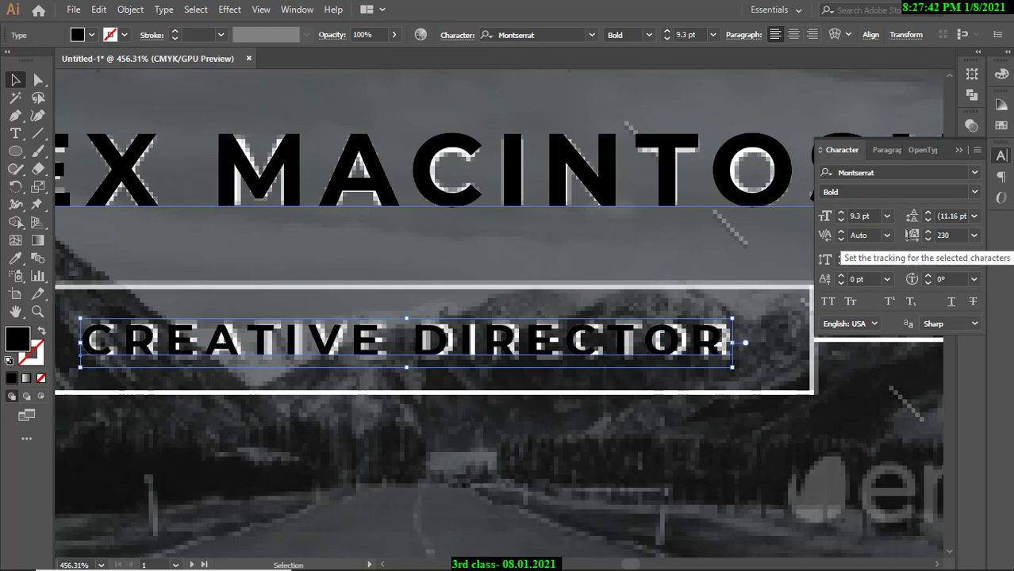
pyautogui.click(936, 235)
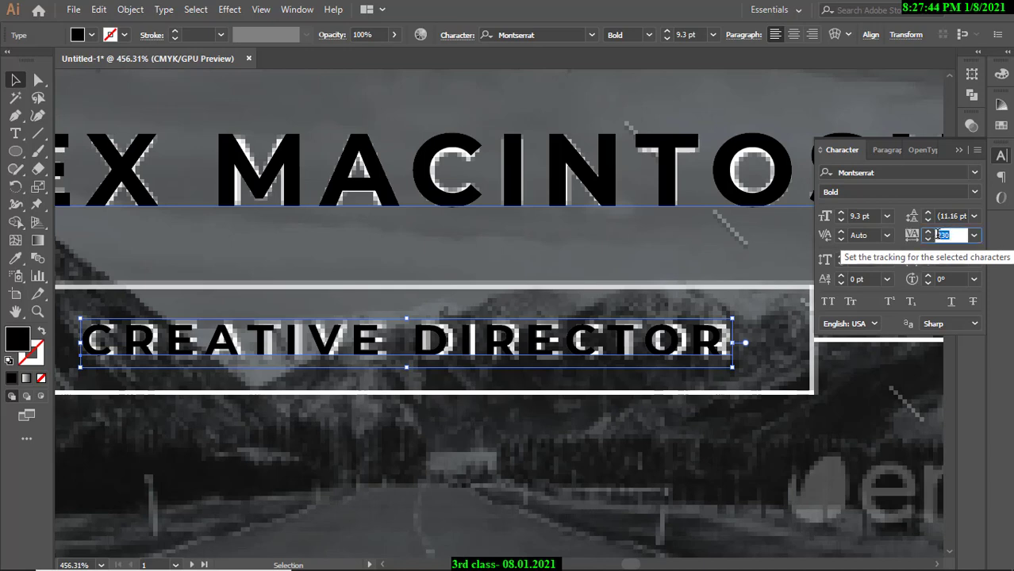
pyautogui.write('2')
pyautogui.press('Return')
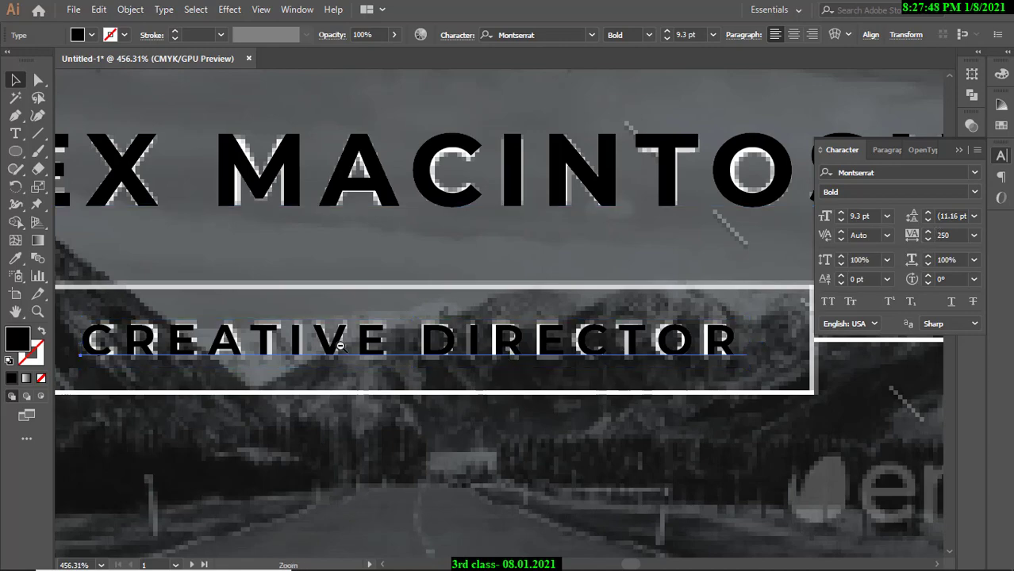
pyautogui.scroll(-5, 505, 356)
pyautogui.scroll(-4, 480, 339)
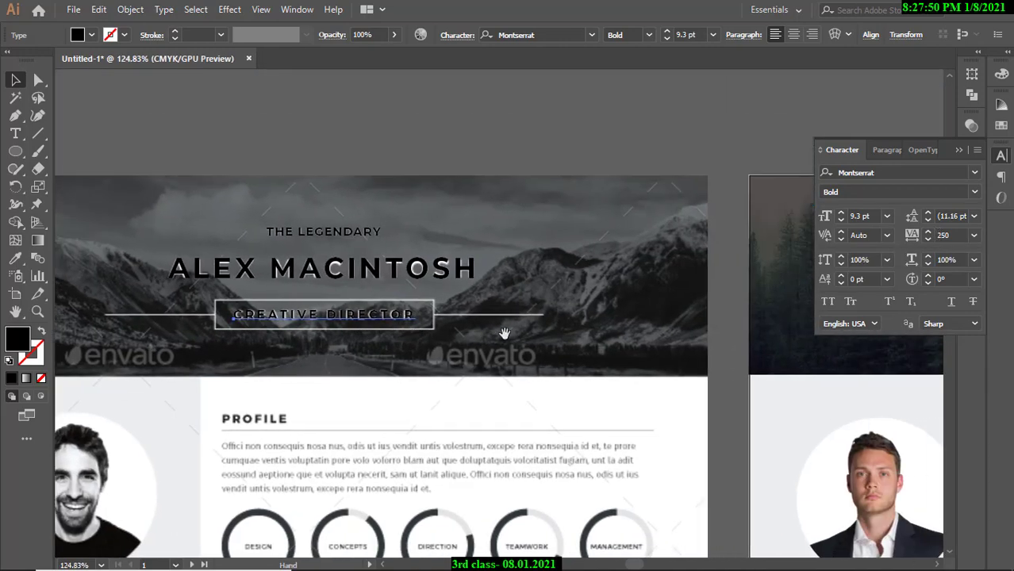
pyautogui.scroll(3, 469, 318)
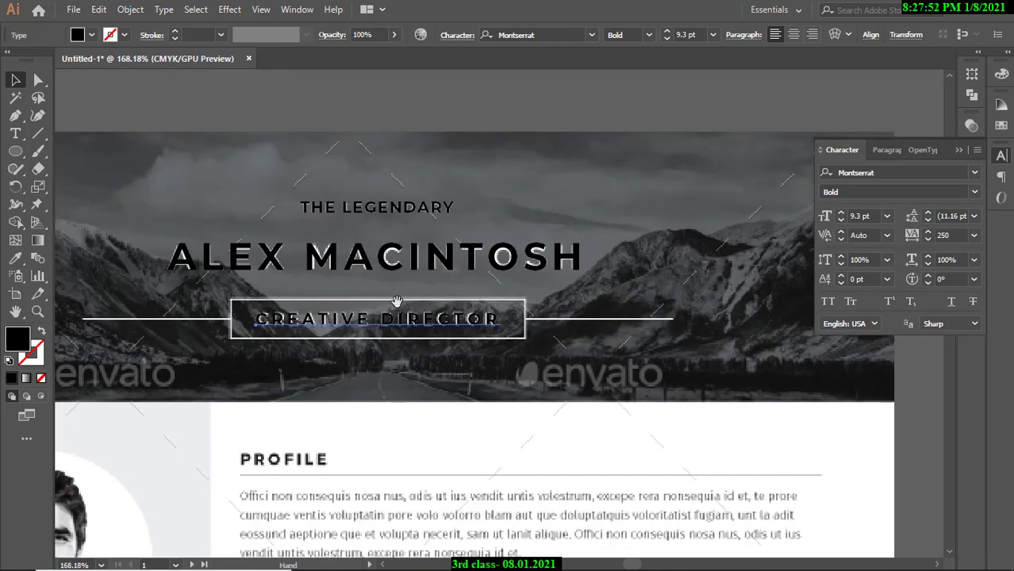
pyautogui.scroll(-4, 543, 239)
pyautogui.moveTo(548, 225); pyautogui.dragTo(459, 222)
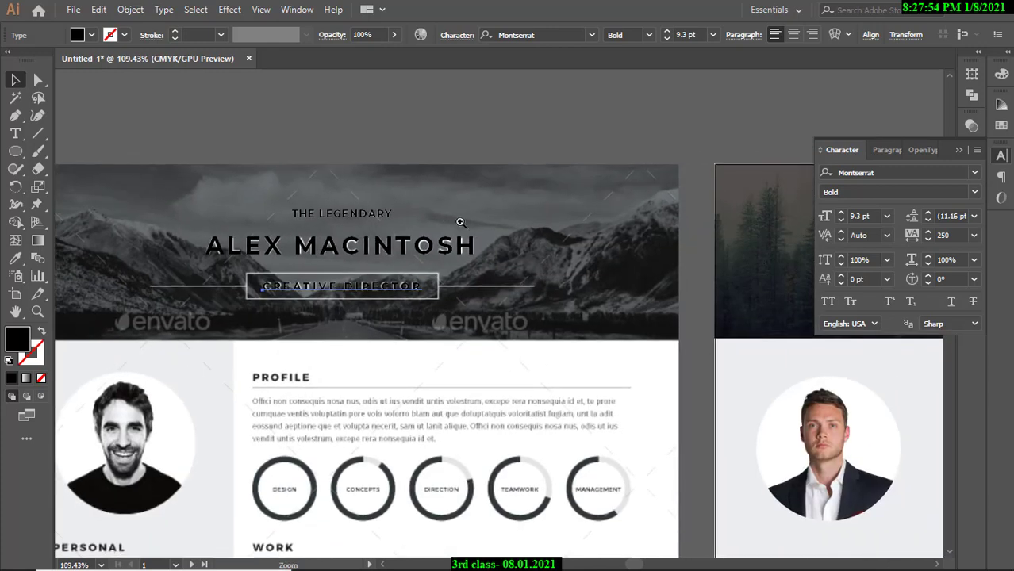
pyautogui.scroll(1, 459, 222)
# Select all three titles and move them onto the second artboard's forest header.
pyautogui.keyDown('shift'); pyautogui.click(405, 253); pyautogui.keyUp('shift')
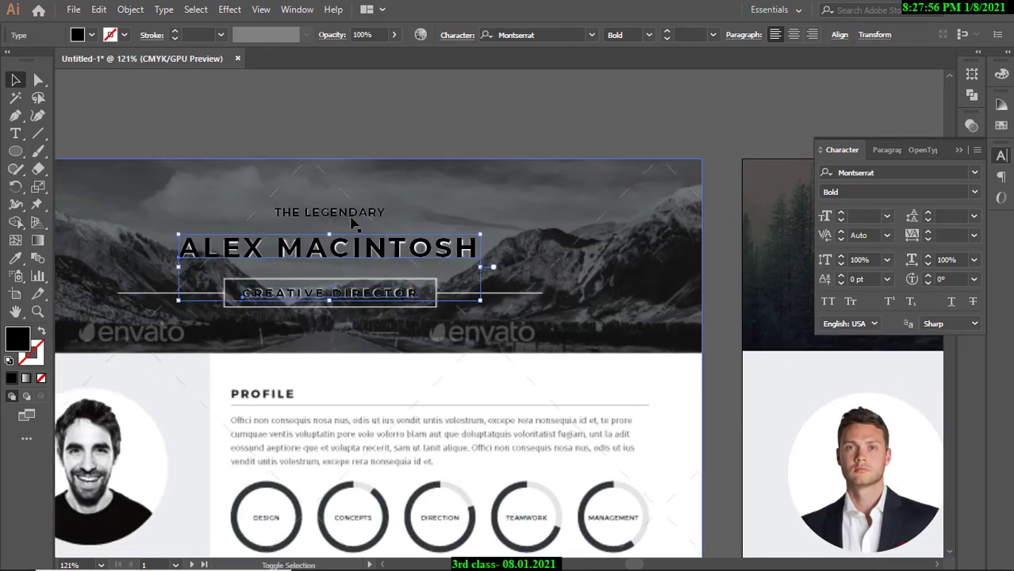
pyautogui.keyDown('shift'); pyautogui.click(351, 216); pyautogui.keyUp('shift')
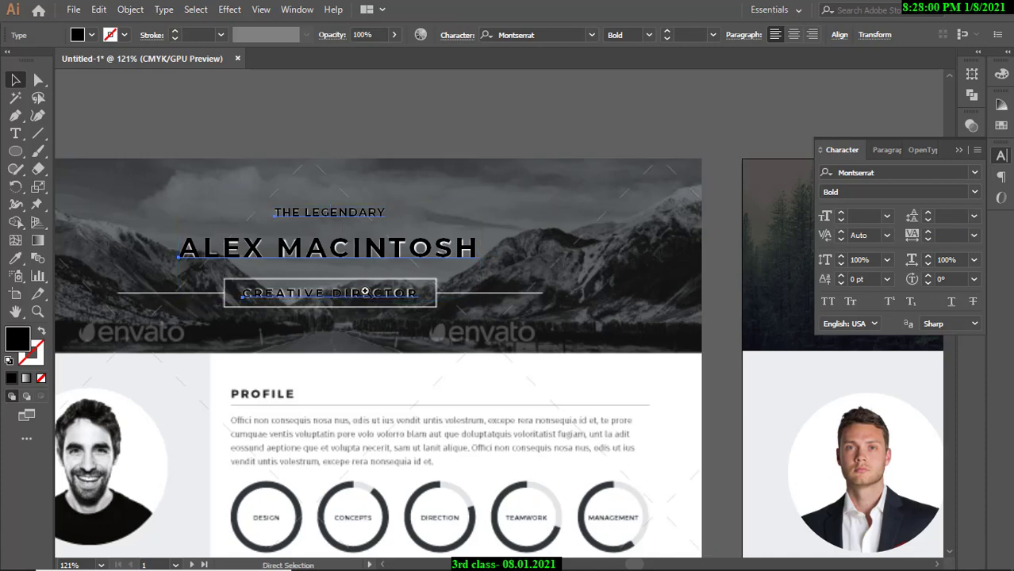
pyautogui.scroll(-4, 456, 289)
pyautogui.moveTo(458, 282); pyautogui.dragTo(334, 291)
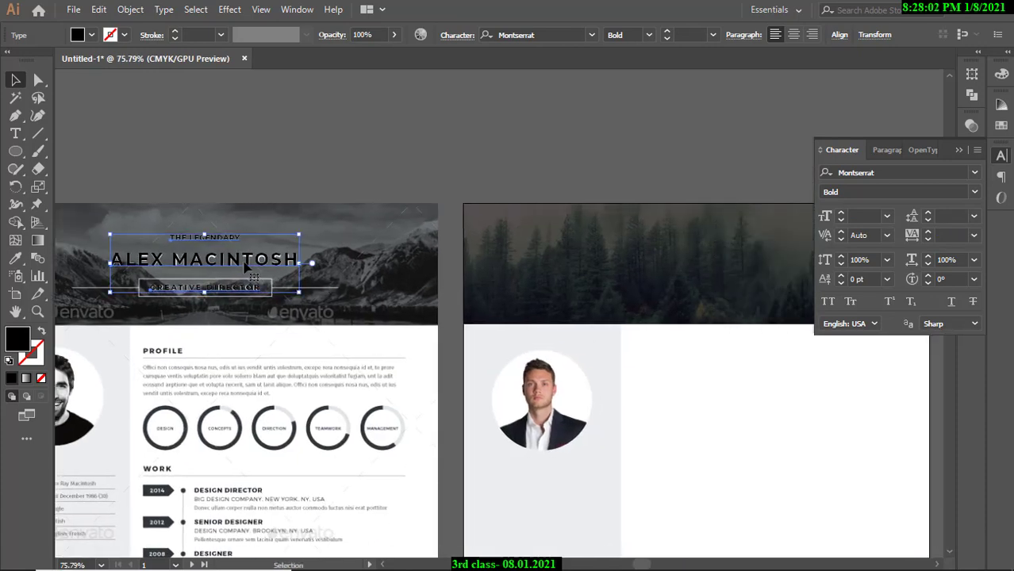
pyautogui.moveTo(238, 265); pyautogui.dragTo(731, 268)
# Fill the three titles with white and zoom in on the new header.
pyautogui.click(91, 35)
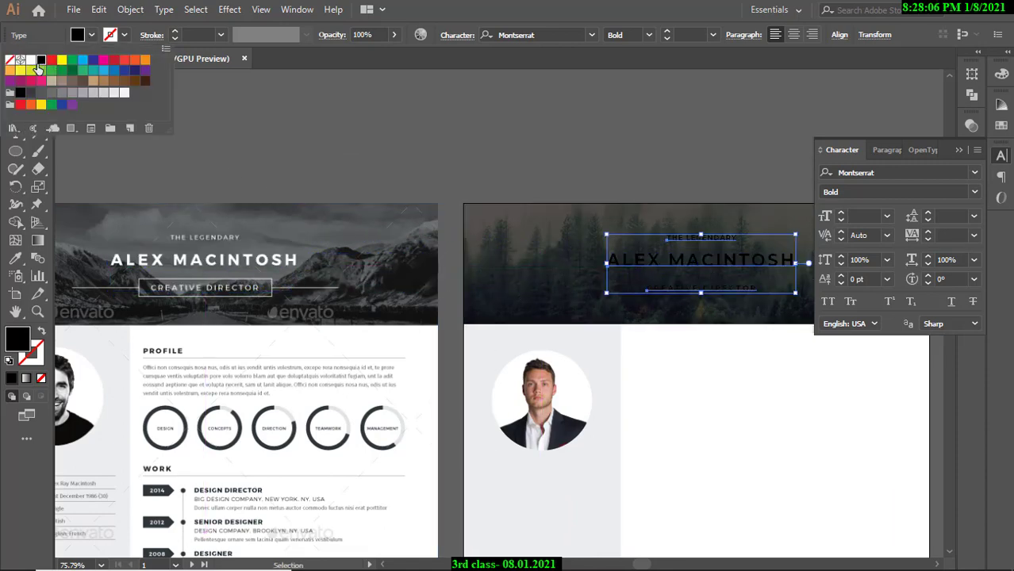
pyautogui.click(30, 60)
pyautogui.click(579, 140)
pyautogui.moveTo(578, 163); pyautogui.dragTo(371, 238)
pyautogui.moveTo(369, 240); pyautogui.dragTo(300, 231)
pyautogui.moveTo(634, 218); pyautogui.dragTo(757, 234)
pyautogui.moveTo(697, 239); pyautogui.dragTo(654, 242)
pyautogui.click(549, 219)
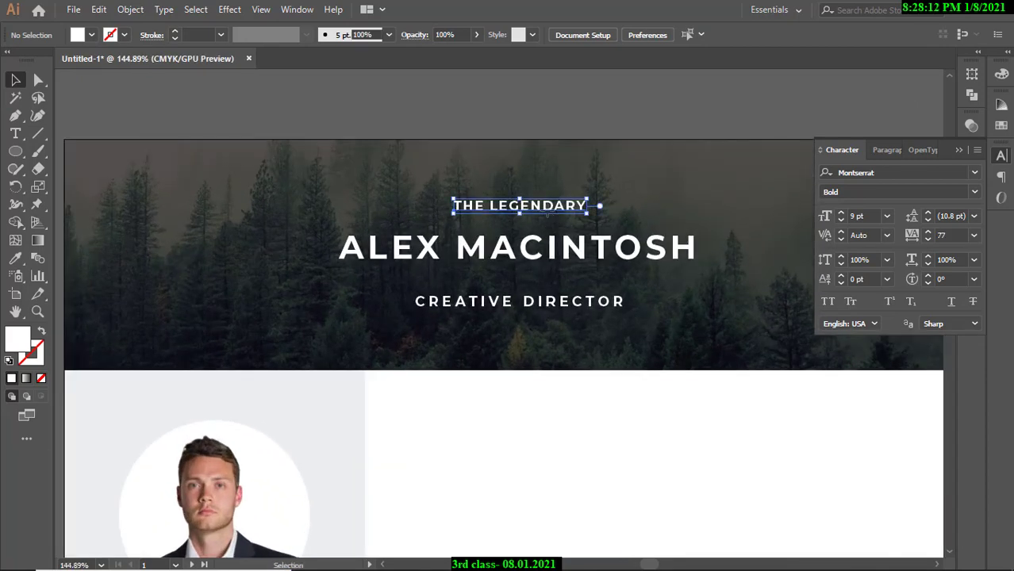
# Select THE LEGENDARY, ALEX MACINTOSH and CREATIVE DIRECTOR, collapse the Character panel, and open the Window menu.
pyautogui.keyDown('shift'); pyautogui.click(543, 252); pyautogui.keyUp('shift')
pyautogui.keyDown('shift'); pyautogui.click(543, 311); pyautogui.keyUp('shift')
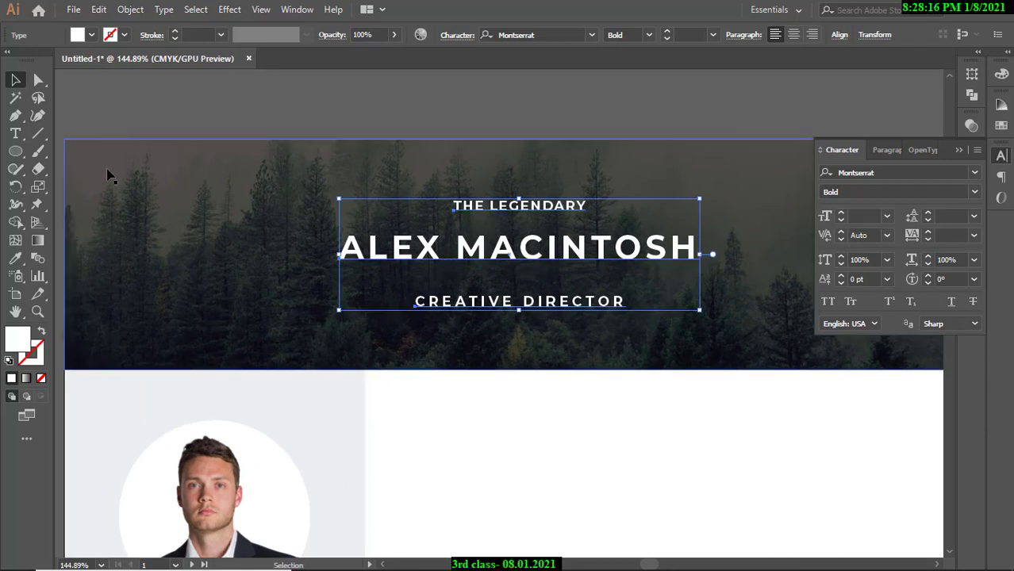
pyautogui.moveTo(583, 100); pyautogui.dragTo(457, 102)
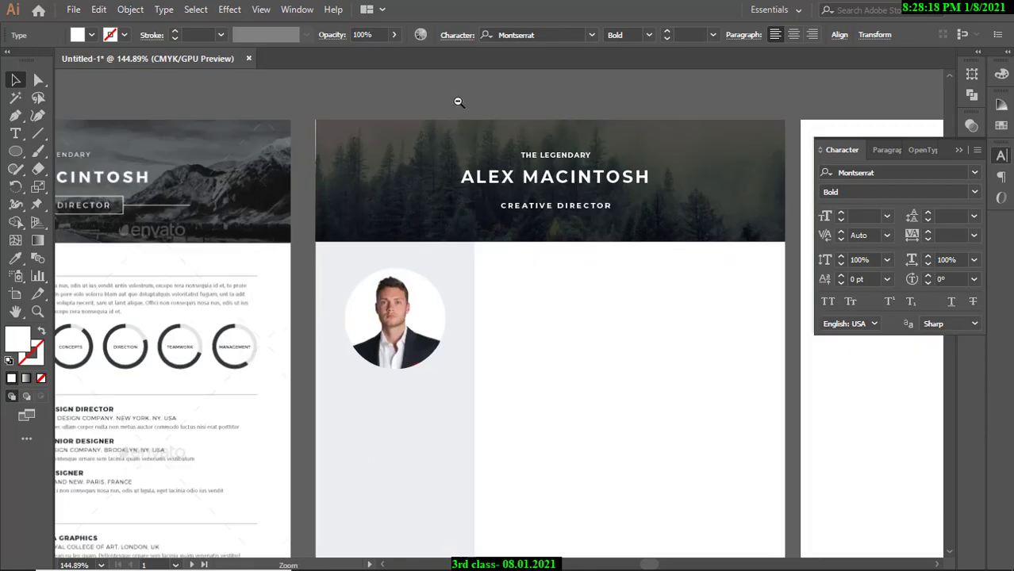
pyautogui.moveTo(712, 128); pyautogui.dragTo(639, 129)
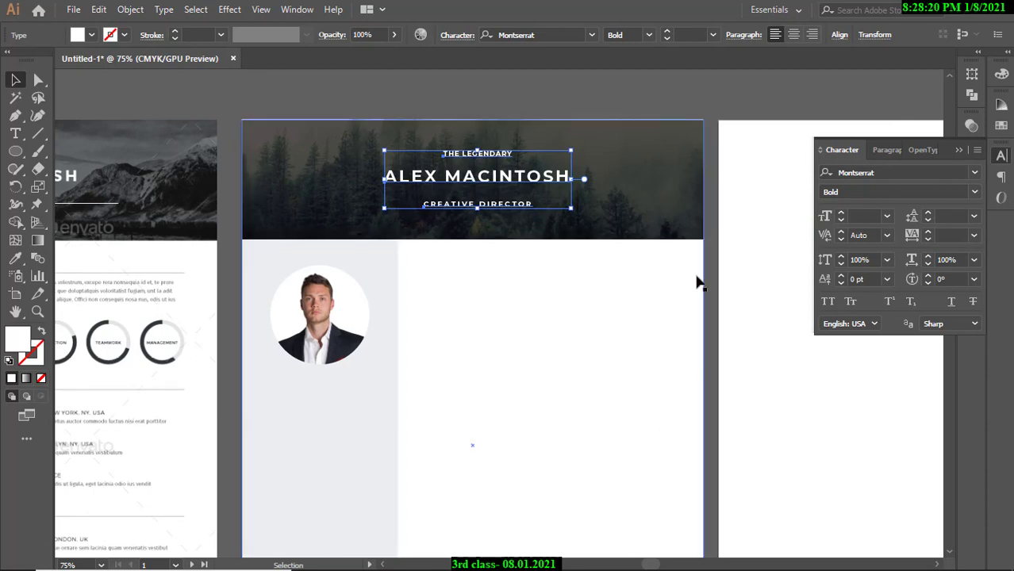
pyautogui.moveTo(501, 156); pyautogui.dragTo(491, 220)
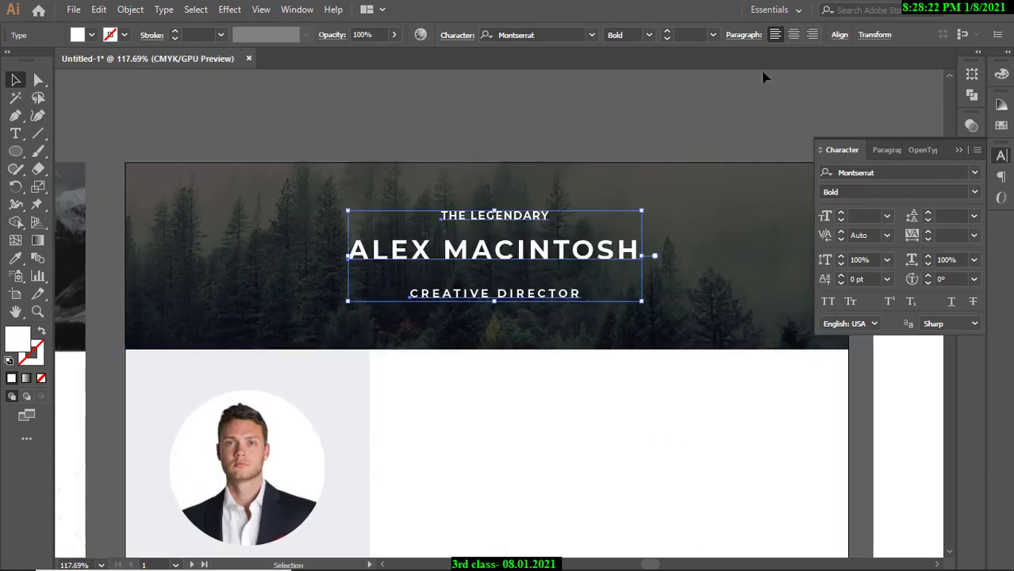
pyautogui.click(959, 150)
pyautogui.click(296, 10)
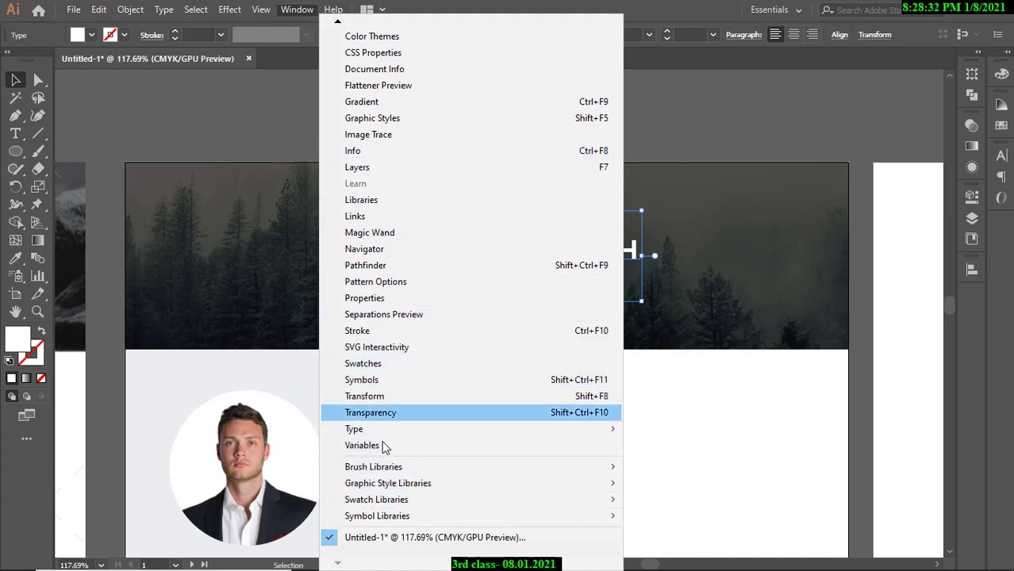
# Bring up the Align panel from the Window menu as a floating panel.
pyautogui.moveTo(338, 25)
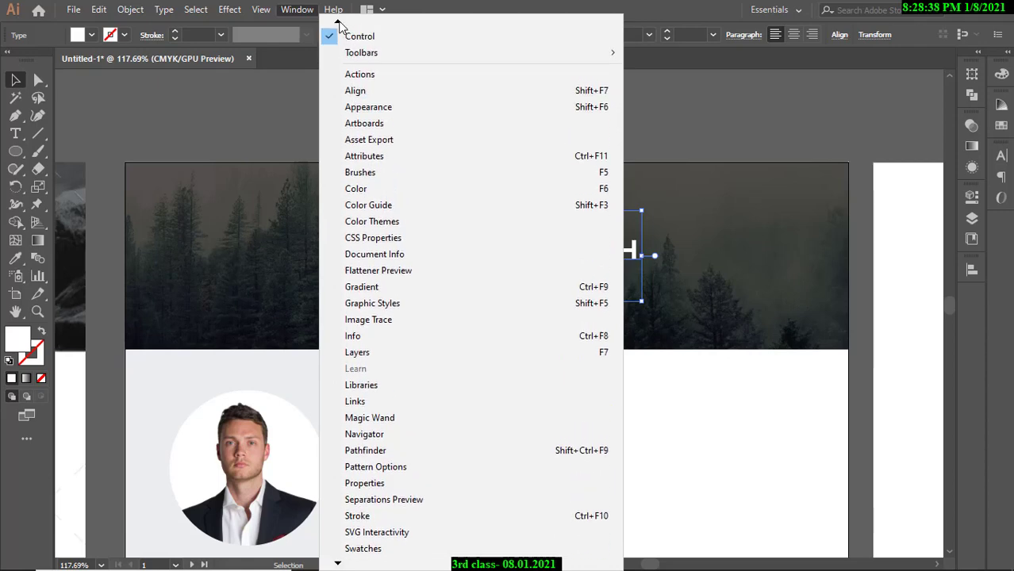
pyautogui.click(366, 98)
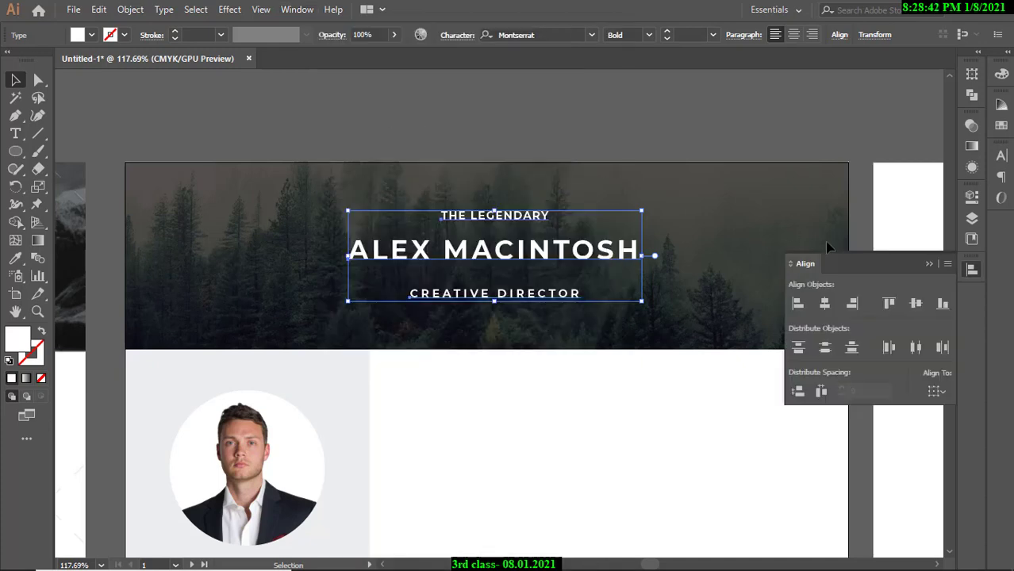
pyautogui.moveTo(826, 251); pyautogui.dragTo(705, 109)
pyautogui.click(826, 126)
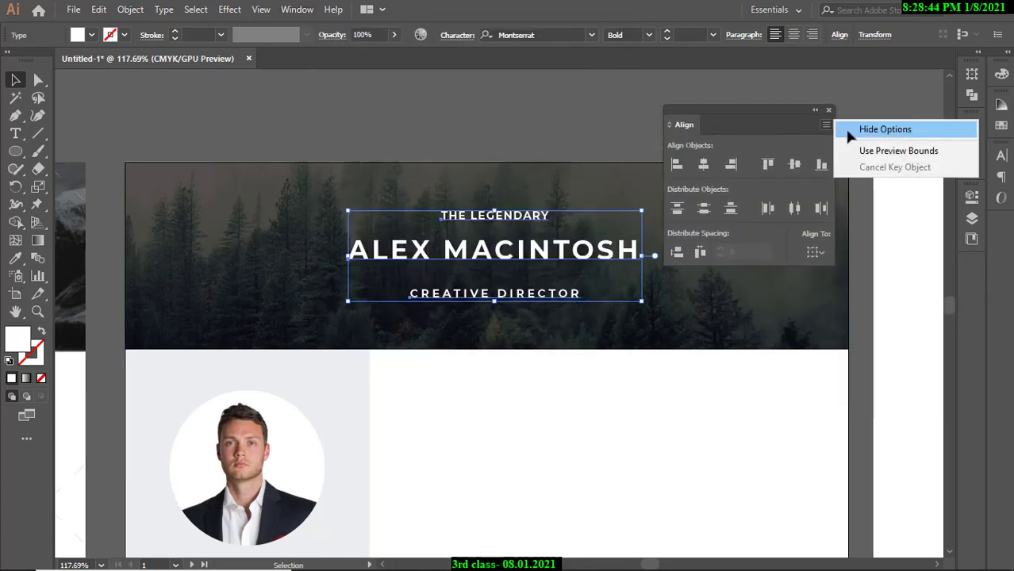
pyautogui.click(852, 127)
pyautogui.moveTo(757, 134); pyautogui.dragTo(777, 131)
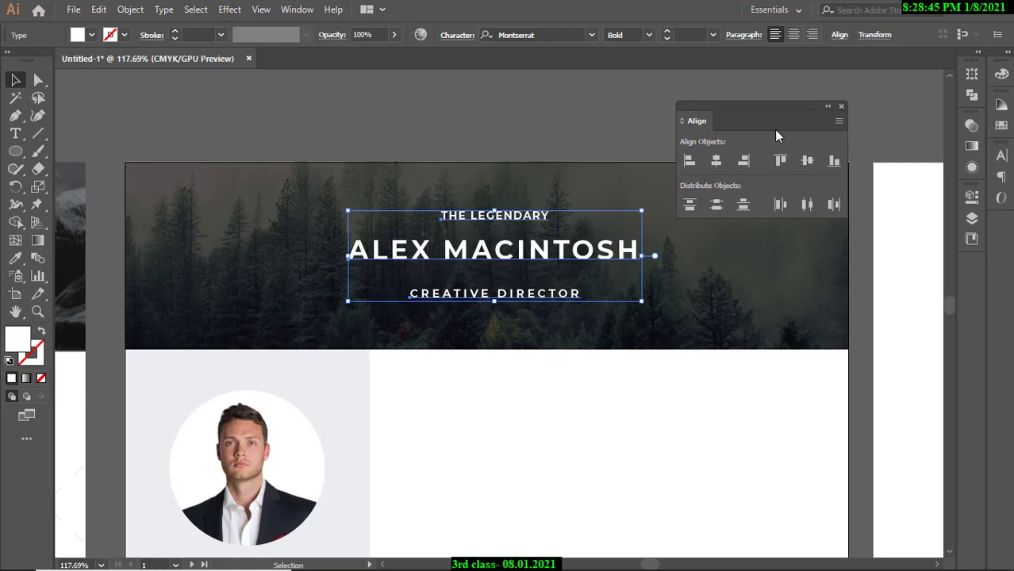
pyautogui.click(841, 107)
pyautogui.click(295, 11)
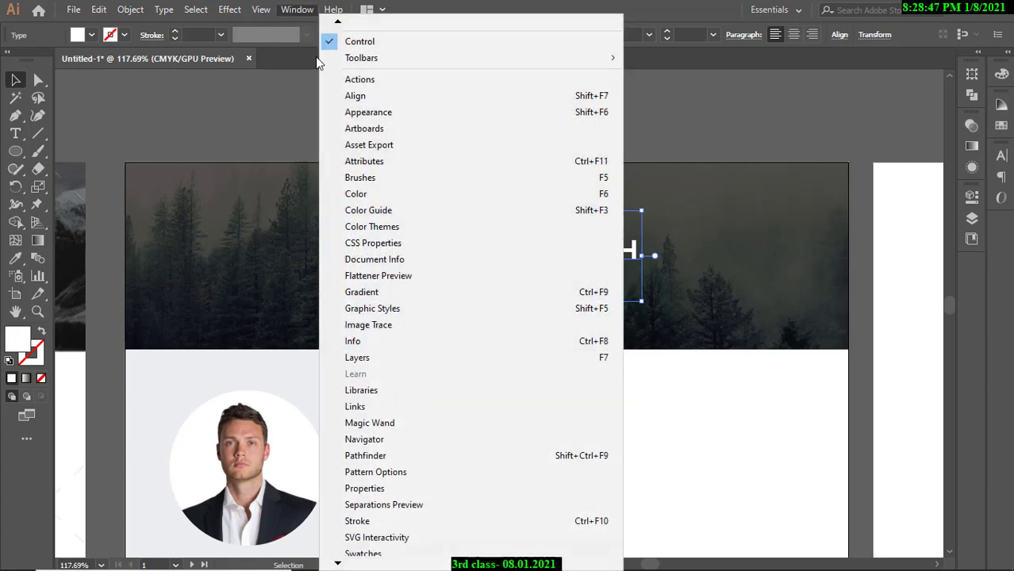
pyautogui.click(356, 97)
pyautogui.moveTo(731, 127); pyautogui.dragTo(781, 127)
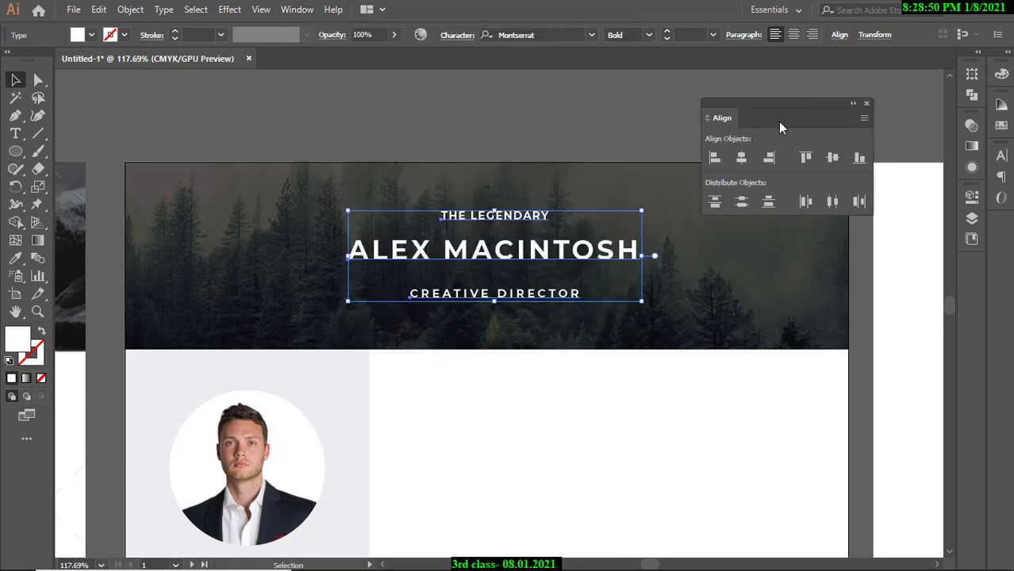
# Apply Horizontal Align Center to the heading group, dock the Align panel with options shown, and deselect.
pyautogui.click(740, 158)
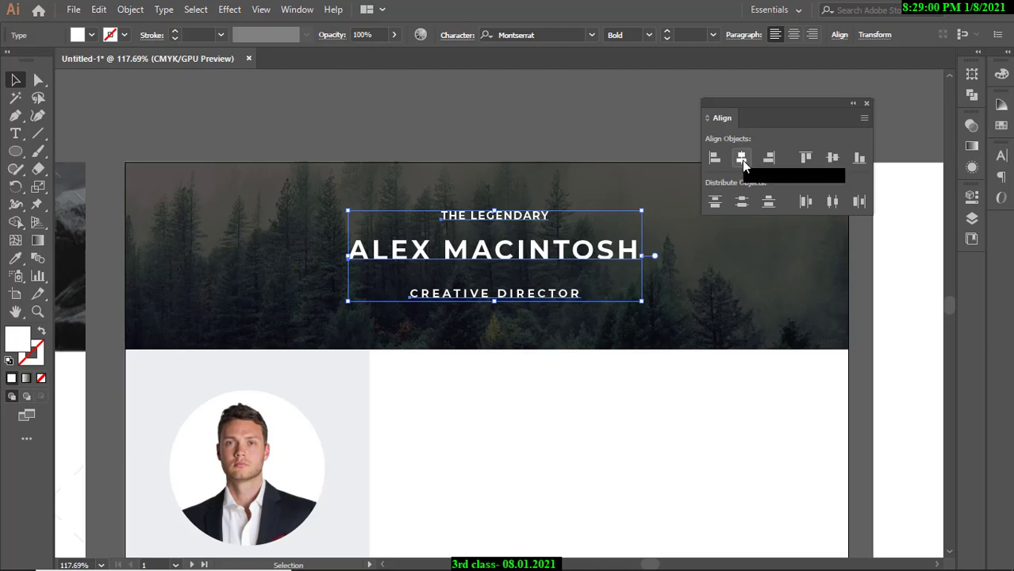
pyautogui.click(741, 158)
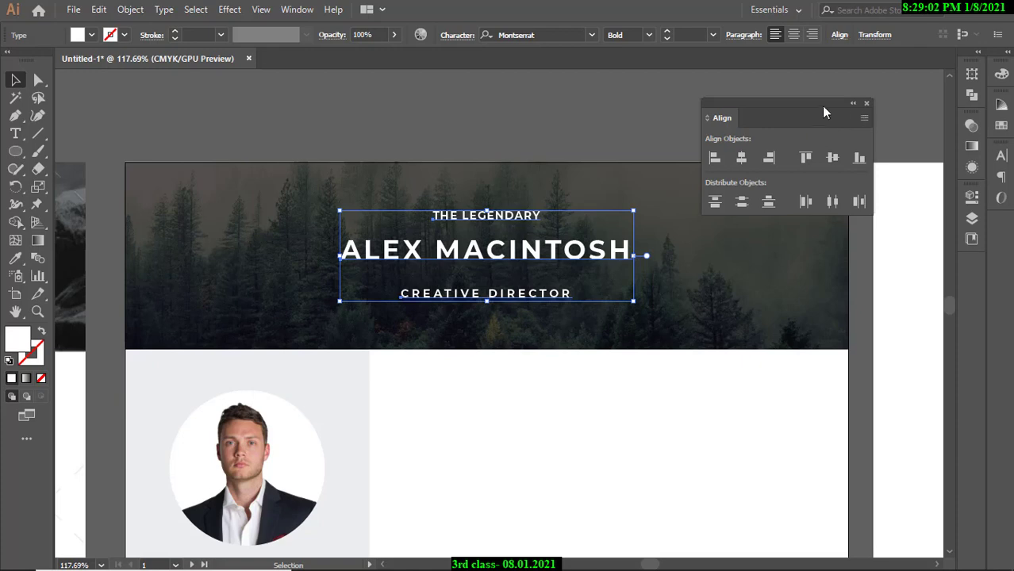
pyautogui.moveTo(823, 112); pyautogui.dragTo(833, 105)
pyautogui.click(872, 111)
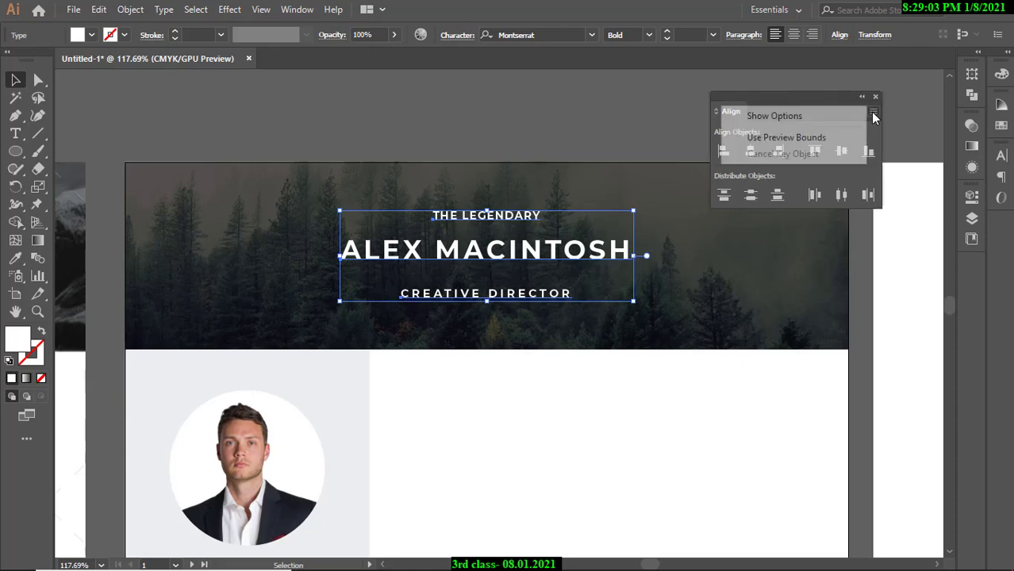
pyautogui.click(805, 115)
pyautogui.moveTo(817, 101); pyautogui.dragTo(1000, 222)
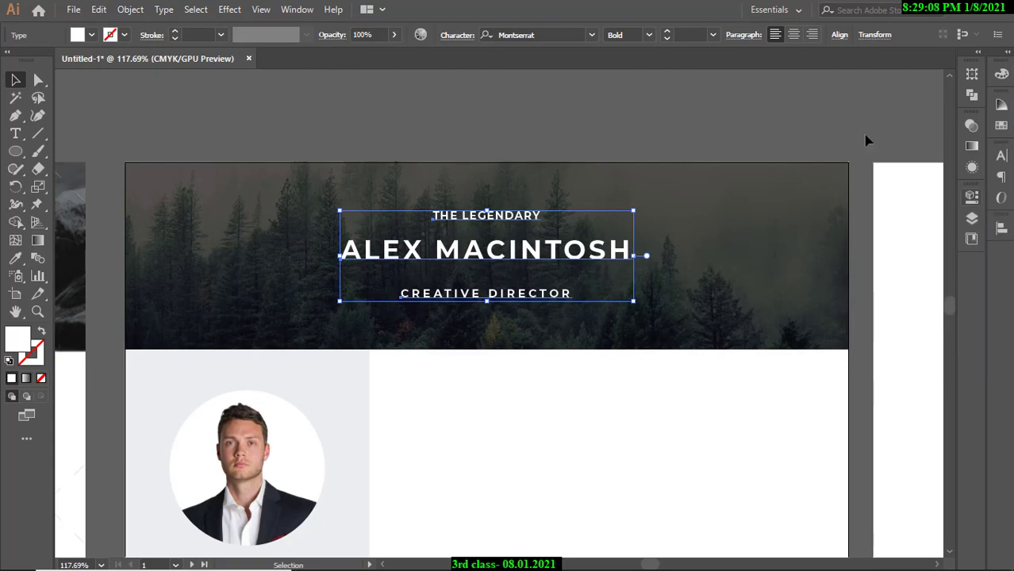
pyautogui.click(710, 114)
pyautogui.moveTo(599, 163); pyautogui.dragTo(494, 176)
pyautogui.moveTo(493, 176); pyautogui.dragTo(542, 171)
pyautogui.moveTo(541, 187); pyautogui.dragTo(664, 215)
# Zoom into the banner heading, undo its horizontal centring with Ctrl+Z, and open Windows search.
pyautogui.moveTo(517, 215); pyautogui.dragTo(571, 216)
pyautogui.moveTo(726, 215); pyautogui.dragTo(539, 247)
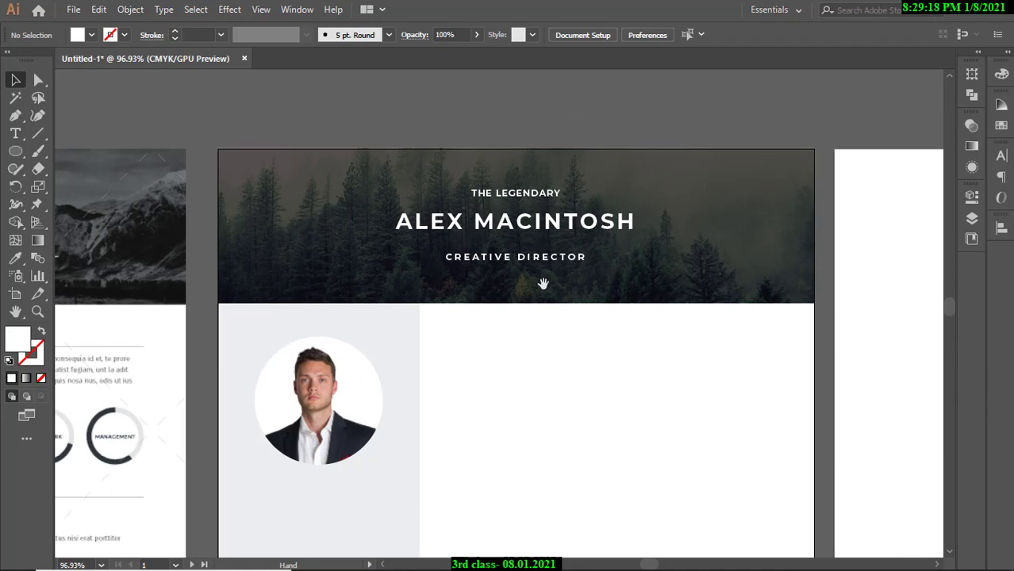
pyautogui.moveTo(564, 281); pyautogui.dragTo(566, 229)
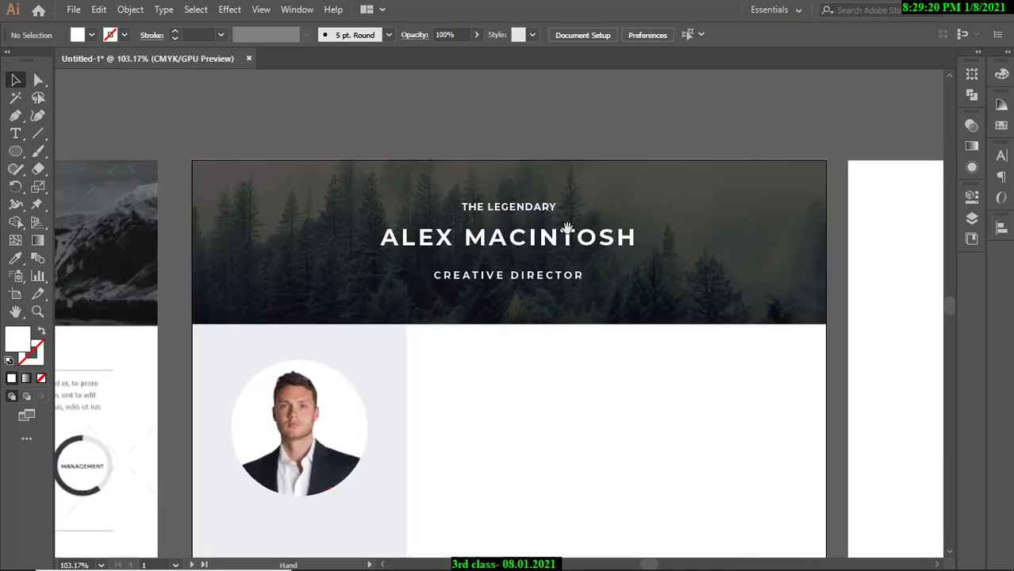
pyautogui.moveTo(527, 125); pyautogui.dragTo(553, 139)
pyautogui.moveTo(496, 208); pyautogui.dragTo(514, 153)
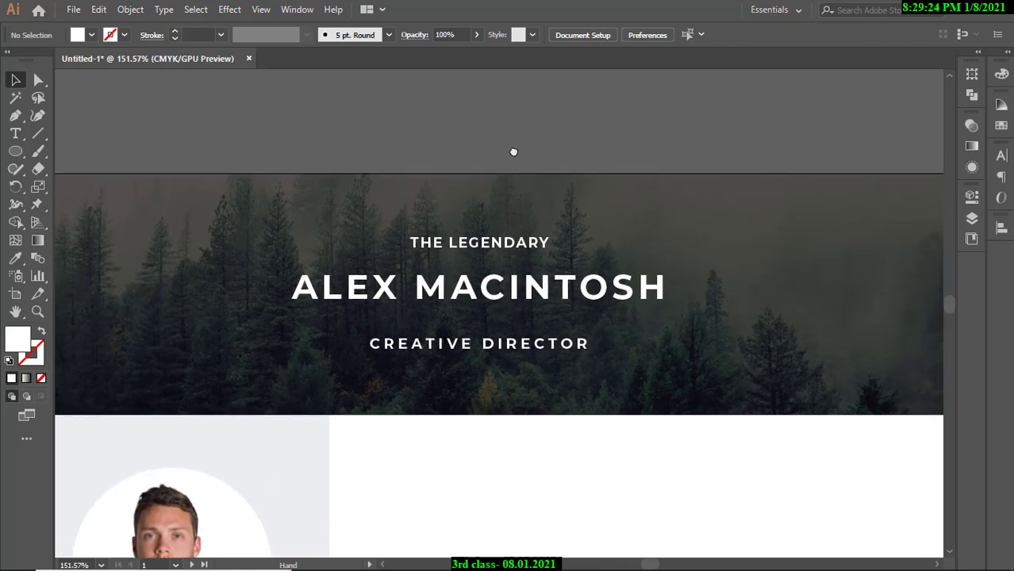
pyautogui.hotkey('ctrl', 'z')
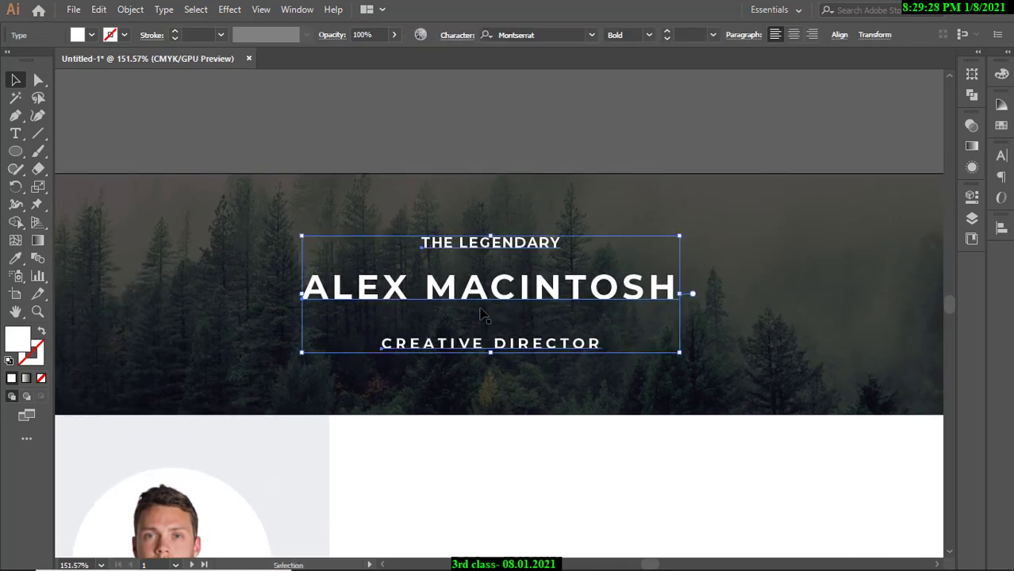
pyautogui.moveTo(214, 565)
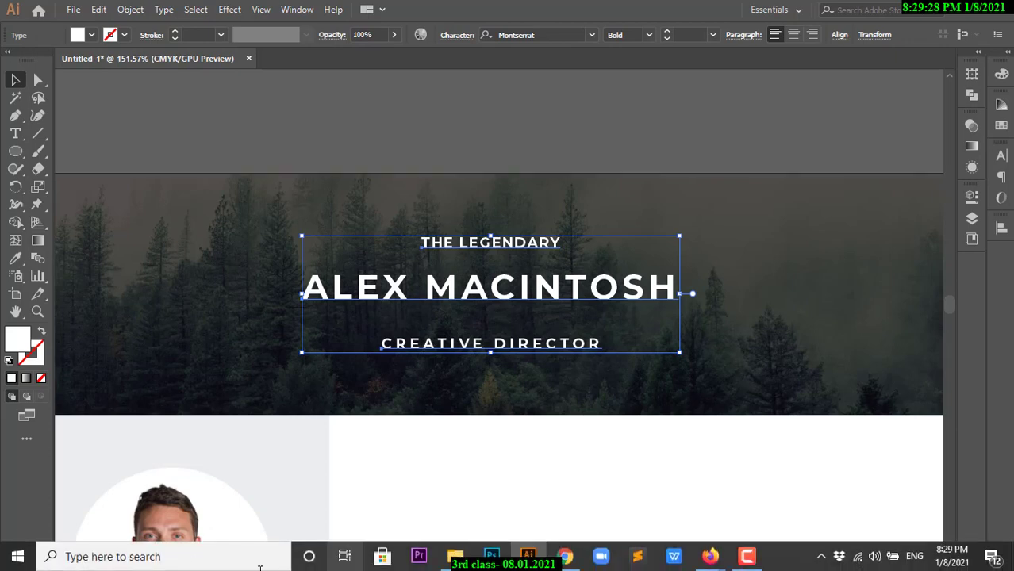
pyautogui.click(212, 565)
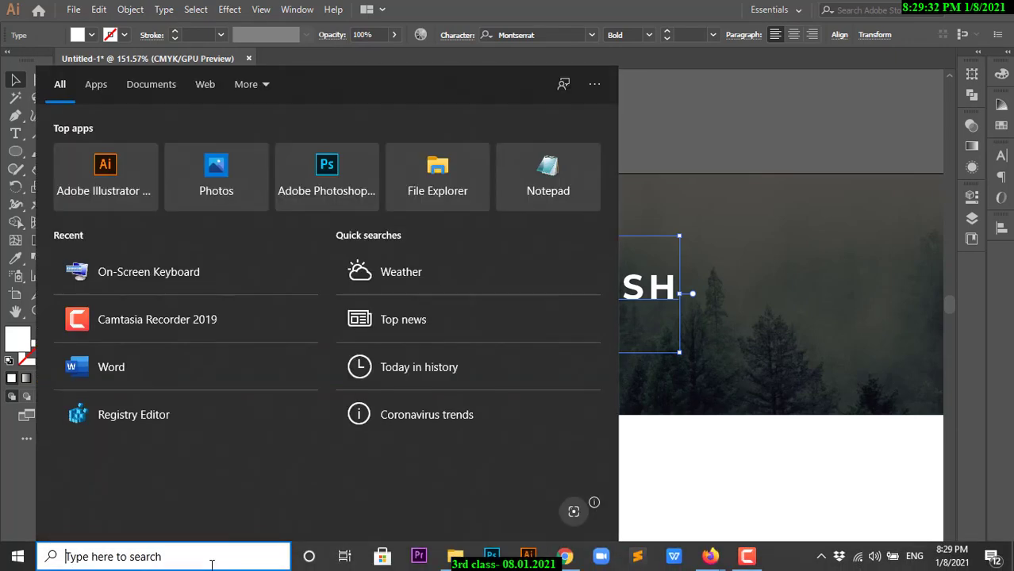
pyautogui.write('osk')
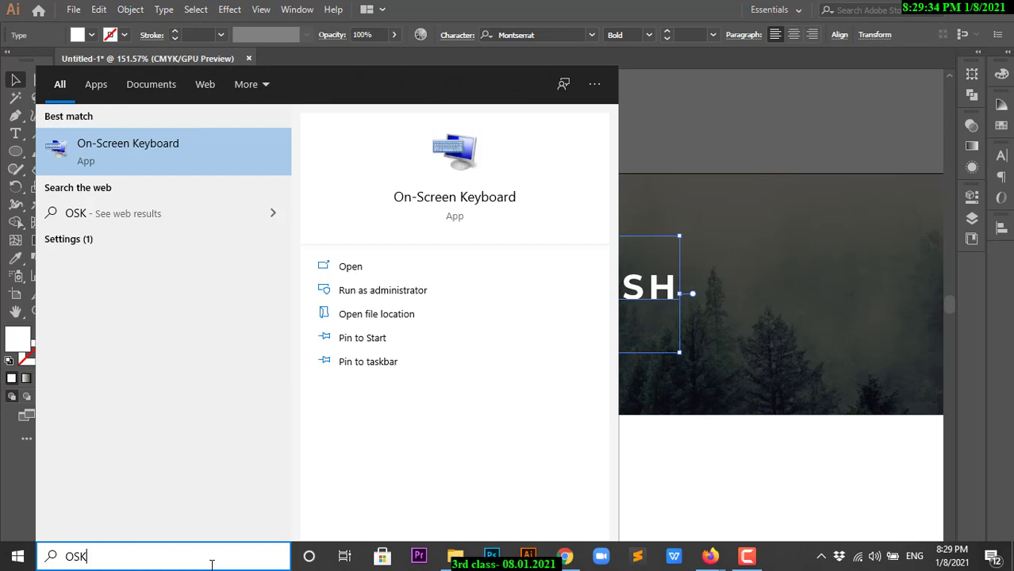
pyautogui.press('Return')
pyautogui.click(254, 328)
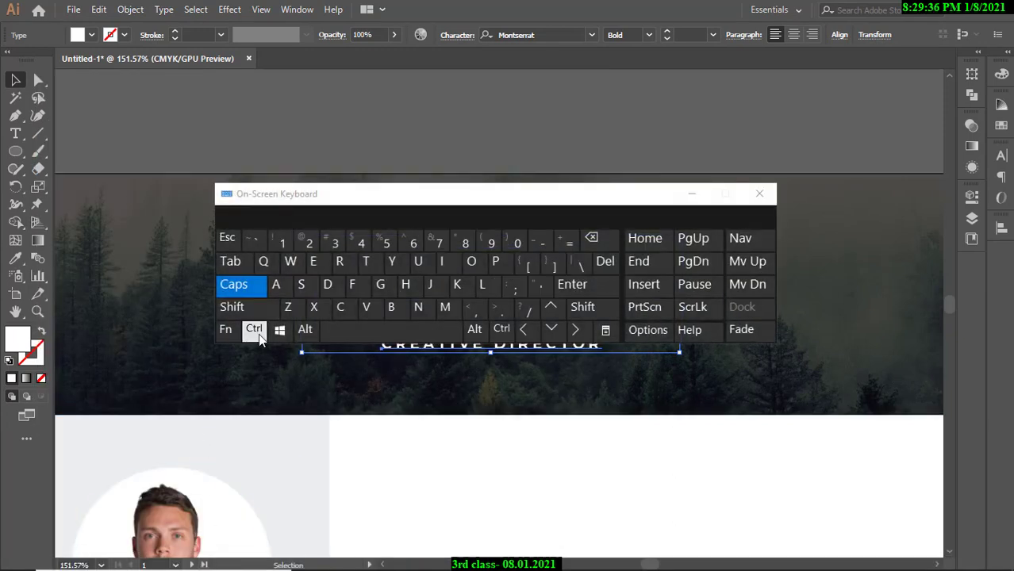
pyautogui.click(290, 309)
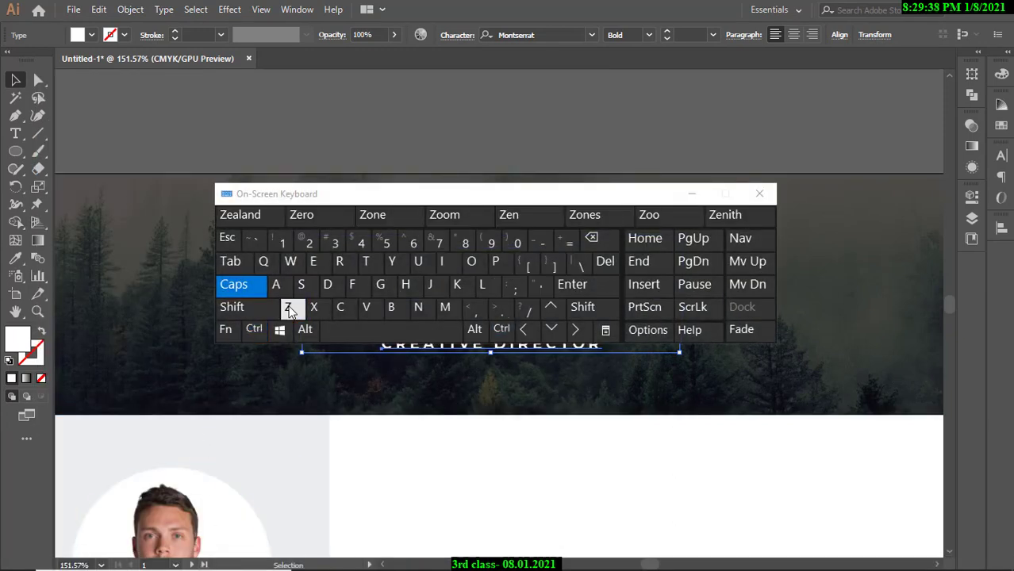
pyautogui.click(760, 193)
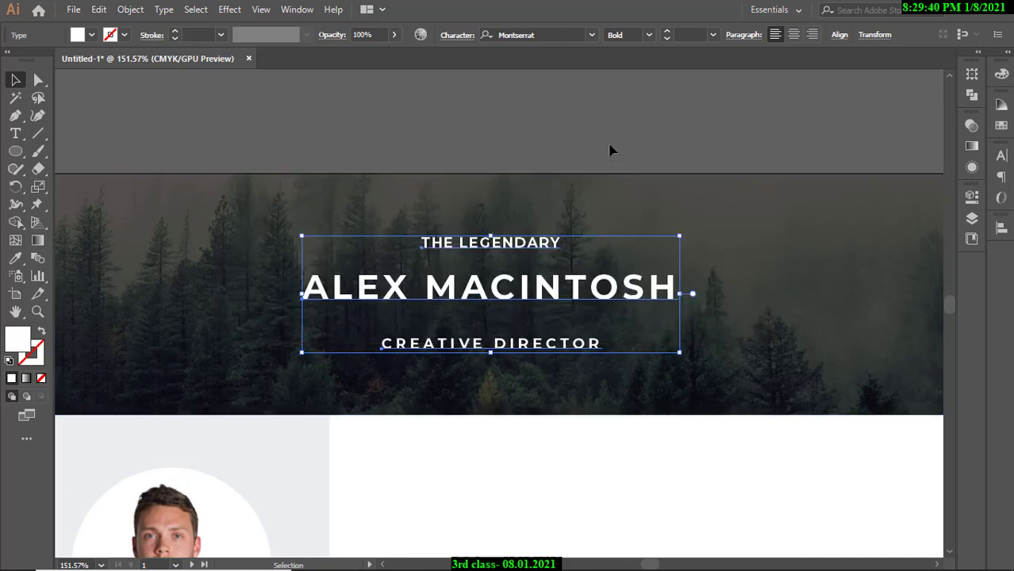
pyautogui.press('ctrl')
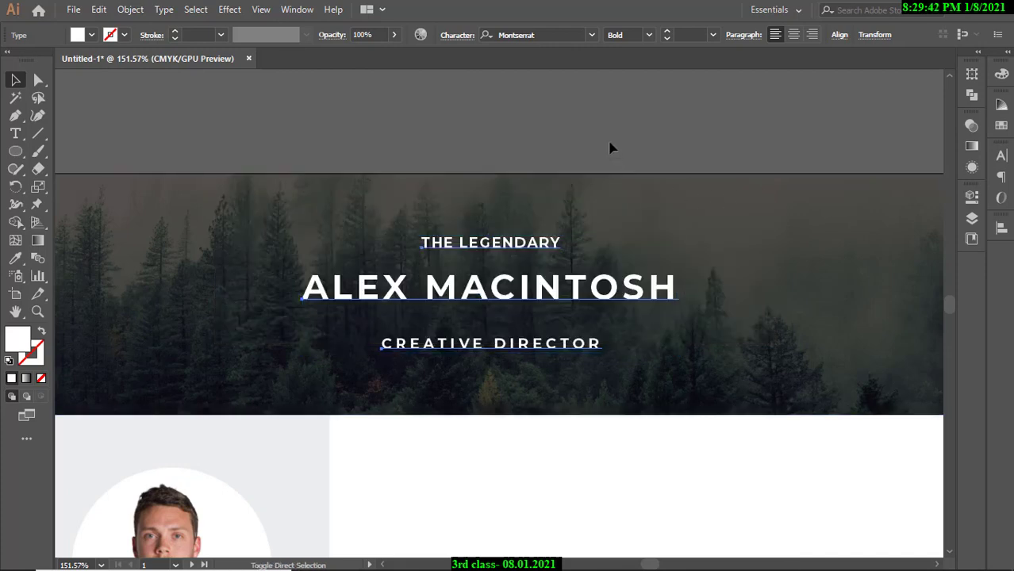
# Undo the heading change, try the ALEX MACINTOSH name above the artboard, and undo it.
pyautogui.hotkey('ctrl', 'z')
pyautogui.click(610, 148)
pyautogui.moveTo(577, 322); pyautogui.dragTo(468, 318)
pyautogui.moveTo(511, 286); pyautogui.dragTo(421, 172)
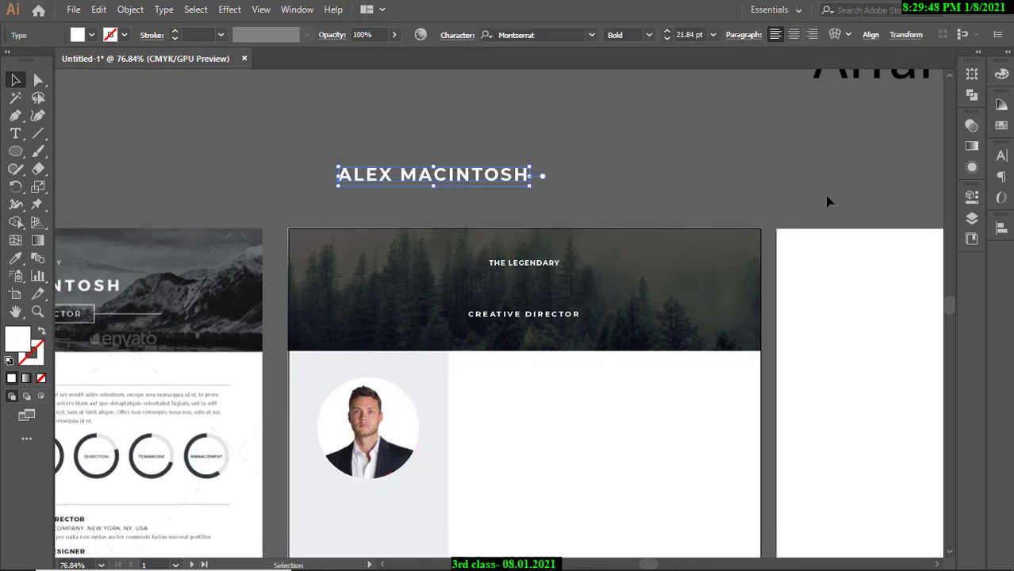
pyautogui.hotkey('ctrl', 'z')
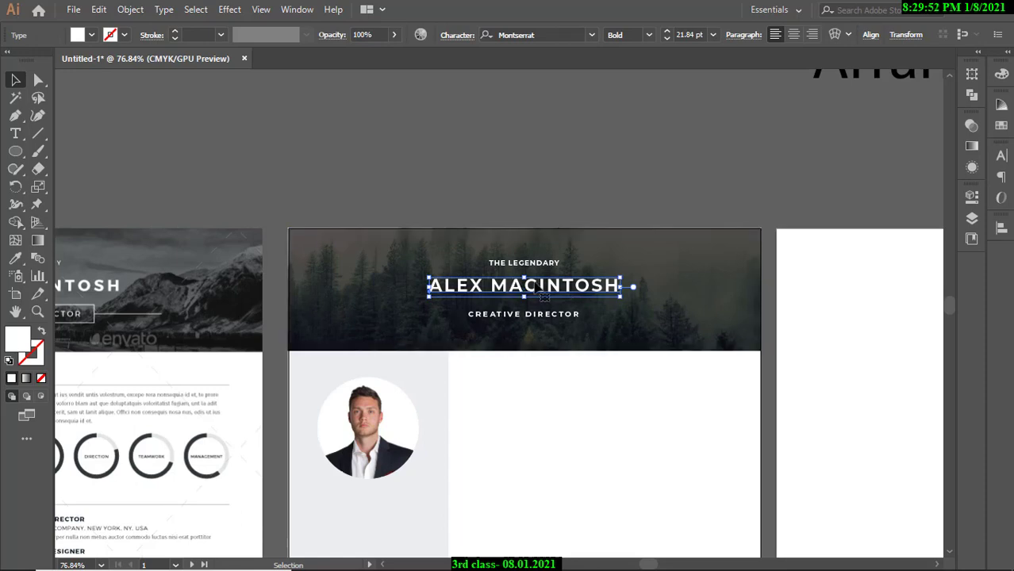
pyautogui.rightClick(515, 192)
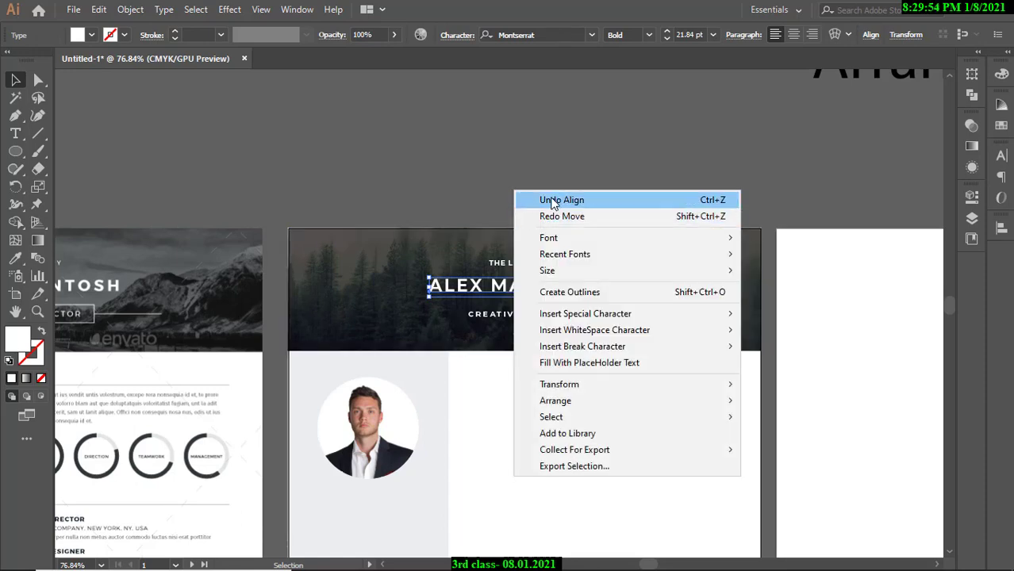
pyautogui.click(553, 200)
# Move the name above the artboard again, toggle Undo/Redo Move, and leave it in the banner.
pyautogui.moveTo(524, 286); pyautogui.dragTo(444, 135)
pyautogui.rightClick(576, 159)
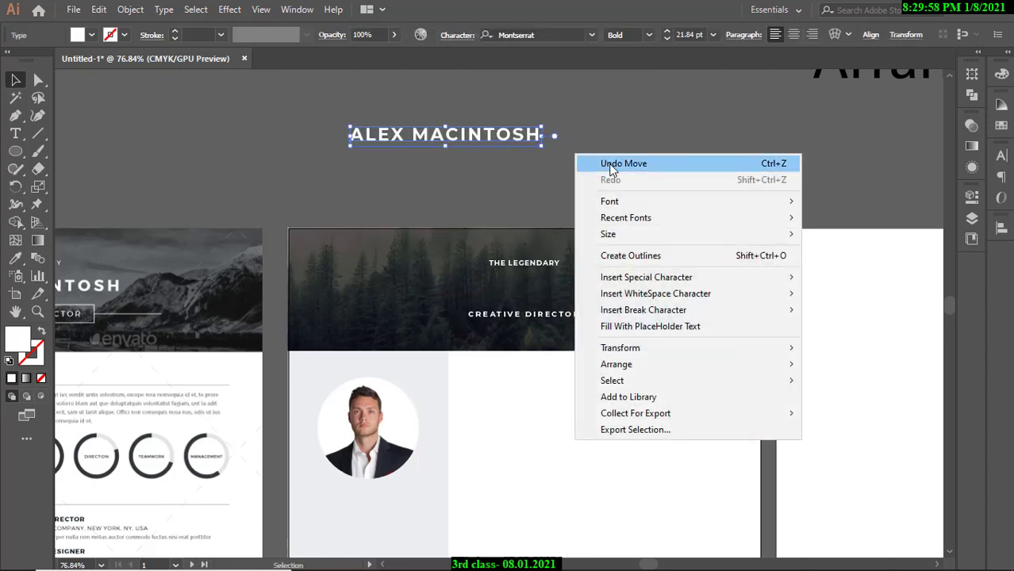
pyautogui.click(603, 161)
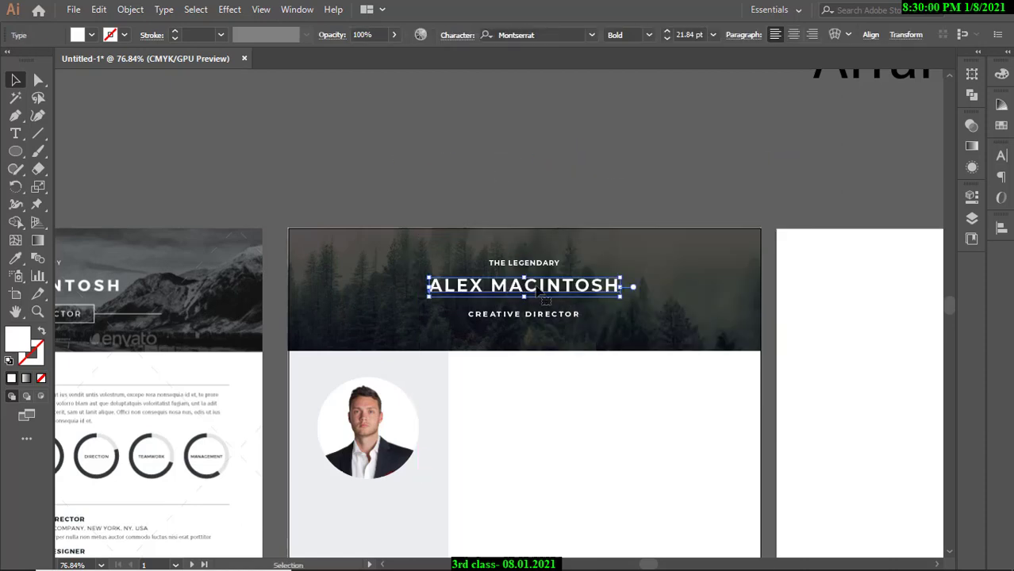
pyautogui.rightClick(536, 287)
pyautogui.click(587, 308)
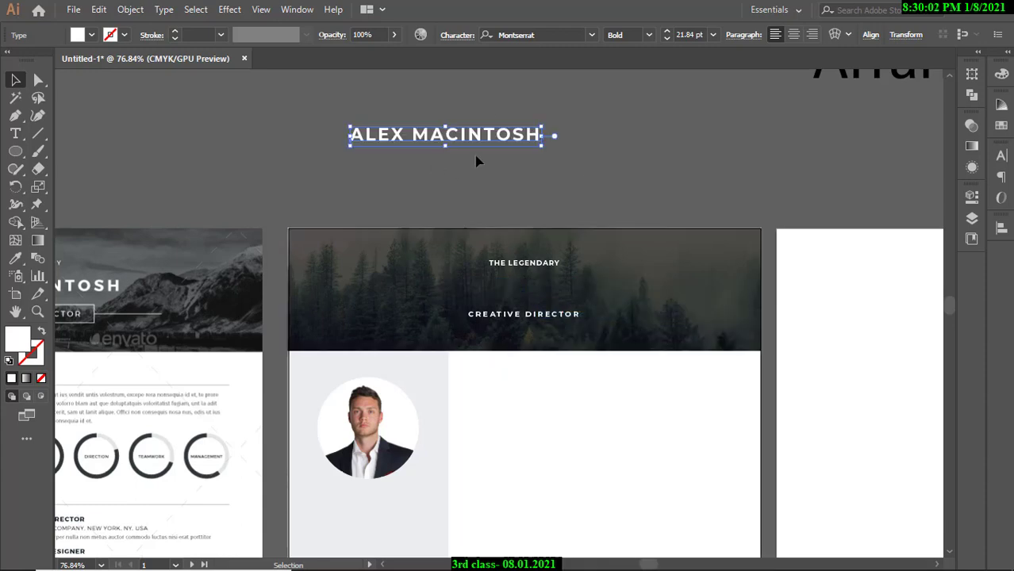
pyautogui.rightClick(489, 135)
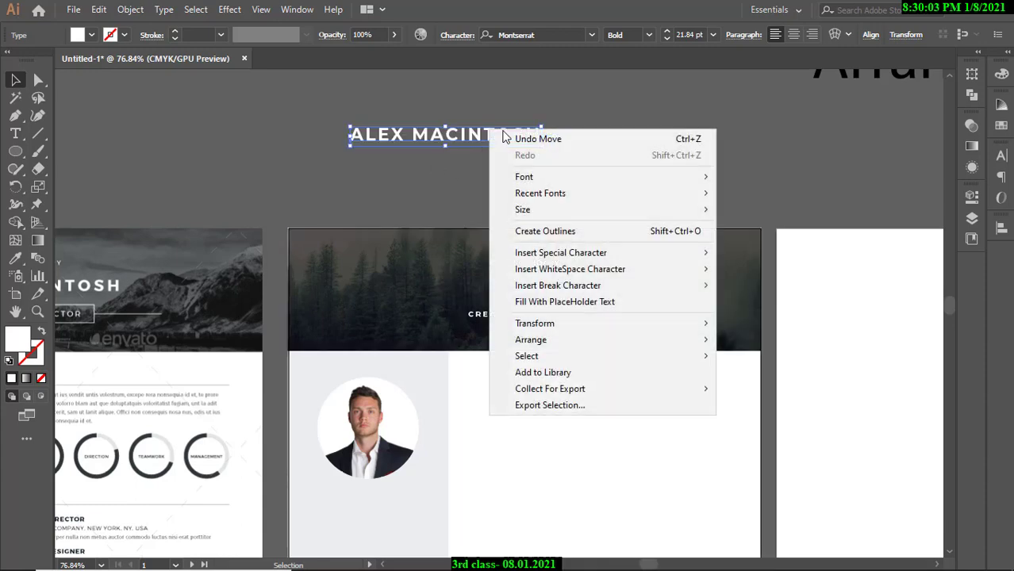
pyautogui.click(551, 140)
pyautogui.click(601, 146)
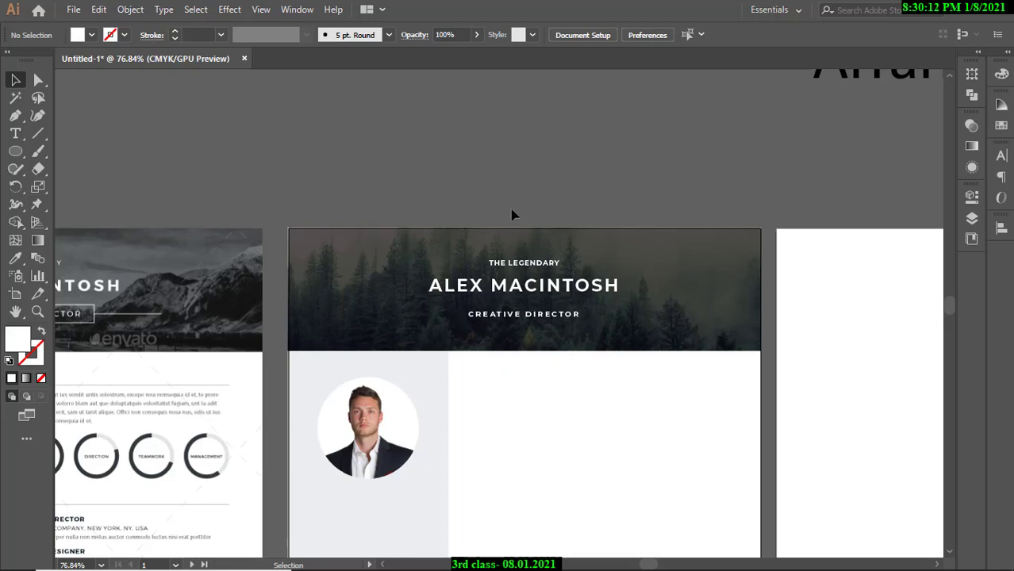
# Draw a white rectangle over the CREATIVE DIRECTOR box and shift it down to uncover the title.
pyautogui.moveTo(328, 280); pyautogui.dragTo(452, 257)
pyautogui.moveTo(239, 278); pyautogui.dragTo(381, 284)
pyautogui.moveTo(12, 152); pyautogui.dragTo(52, 153)
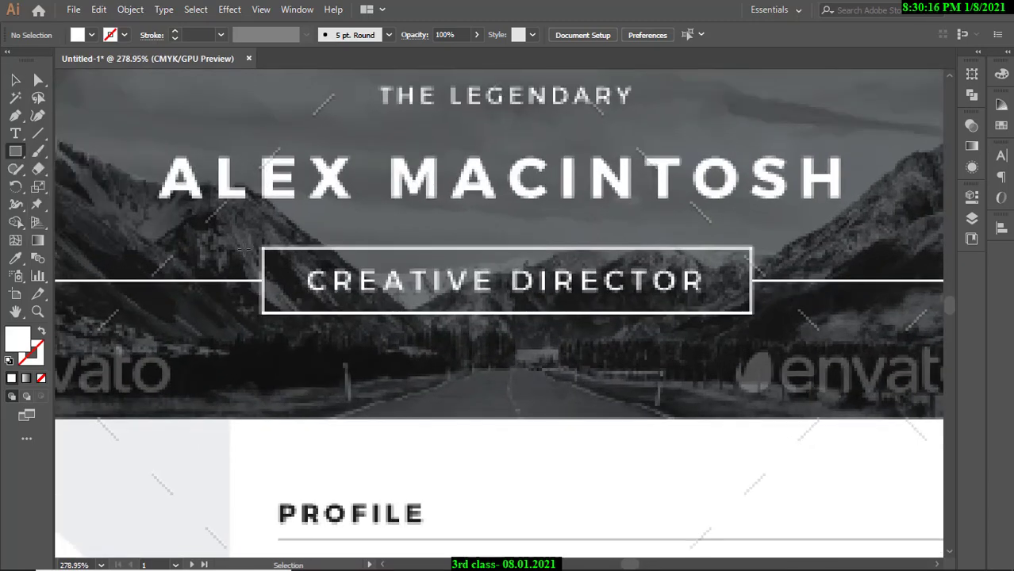
pyautogui.moveTo(262, 249); pyautogui.dragTo(752, 315)
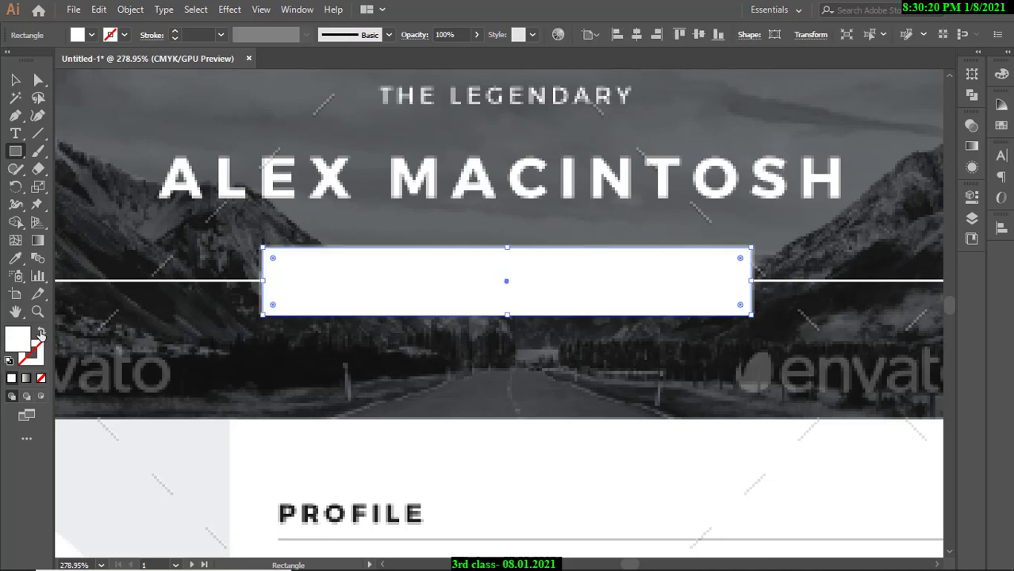
pyautogui.click(15, 80)
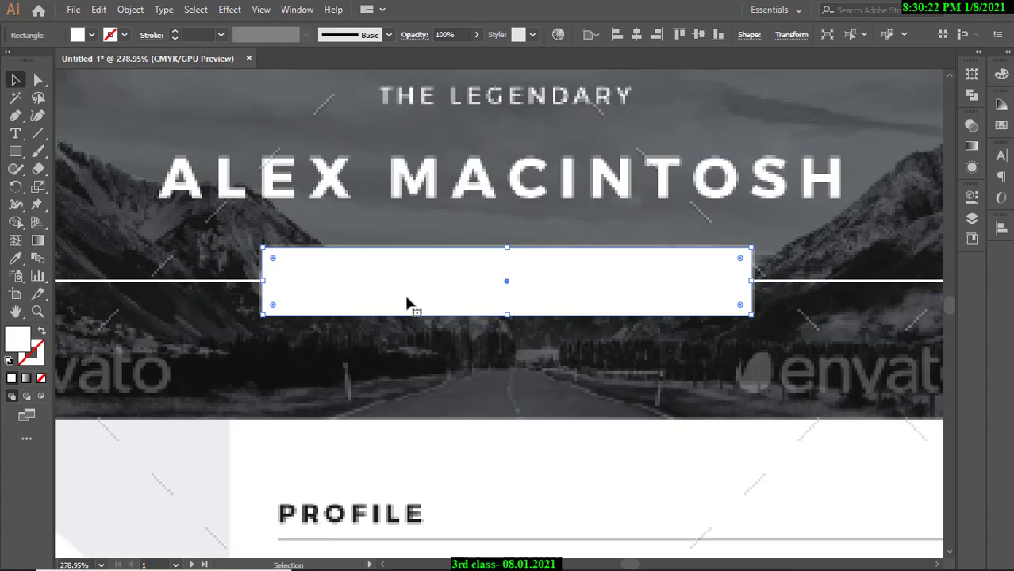
pyautogui.moveTo(407, 303); pyautogui.dragTo(408, 383)
pyautogui.moveTo(460, 322); pyautogui.dragTo(524, 326)
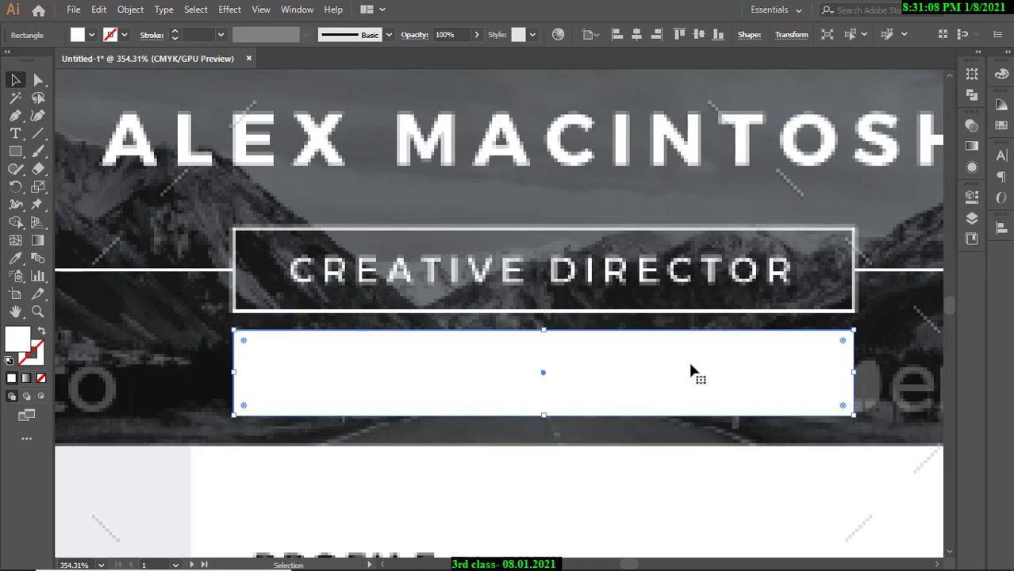
# Turn the rectangle into a 1 pt white outline framing CREATIVE DIRECTOR.
pyautogui.click(44, 336)
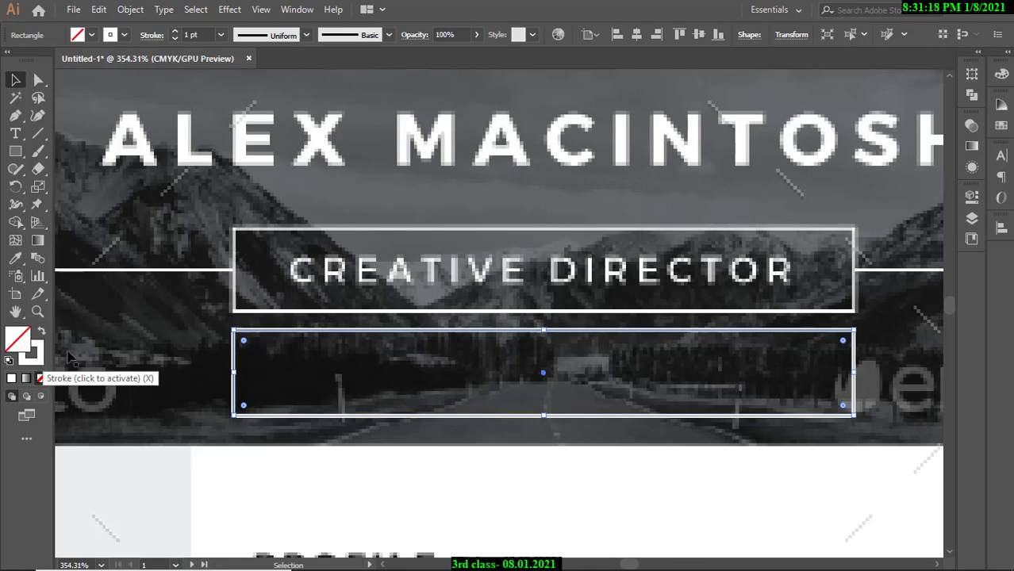
pyautogui.moveTo(288, 335); pyautogui.dragTo(290, 230)
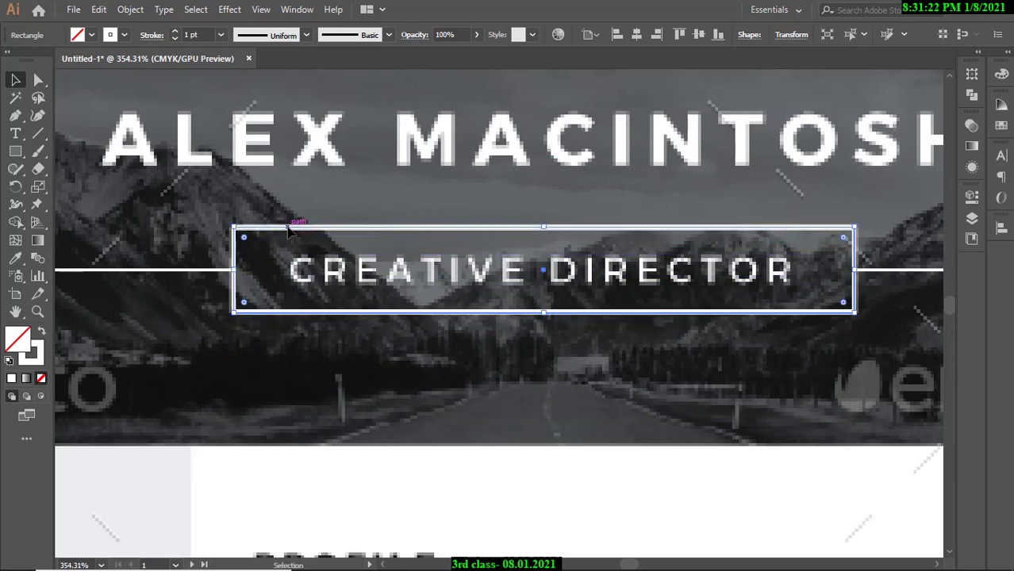
pyautogui.click(176, 30)
pyautogui.click(176, 30)
pyautogui.click(175, 30)
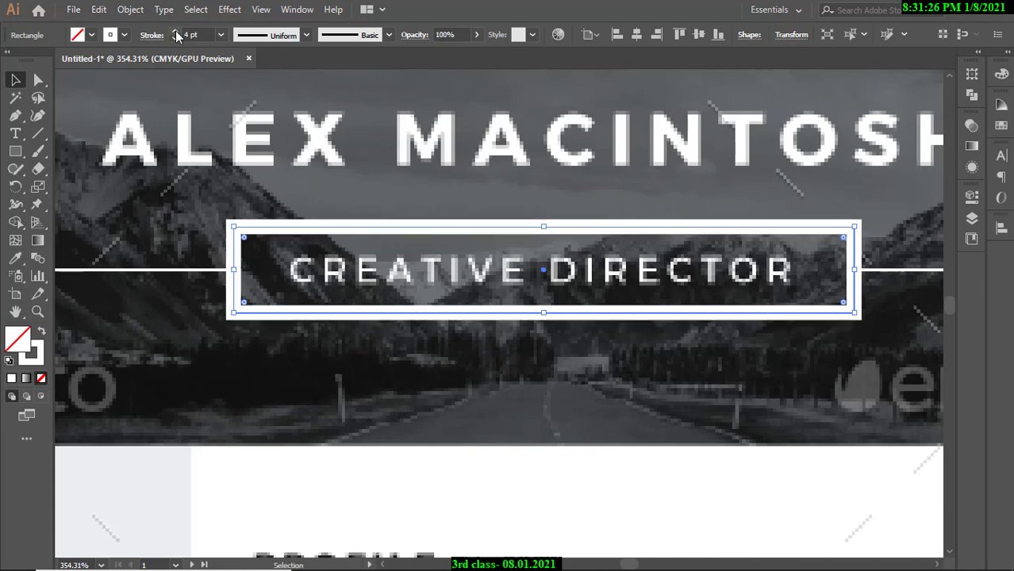
pyautogui.click(176, 30)
pyautogui.click(175, 39)
pyautogui.click(176, 39)
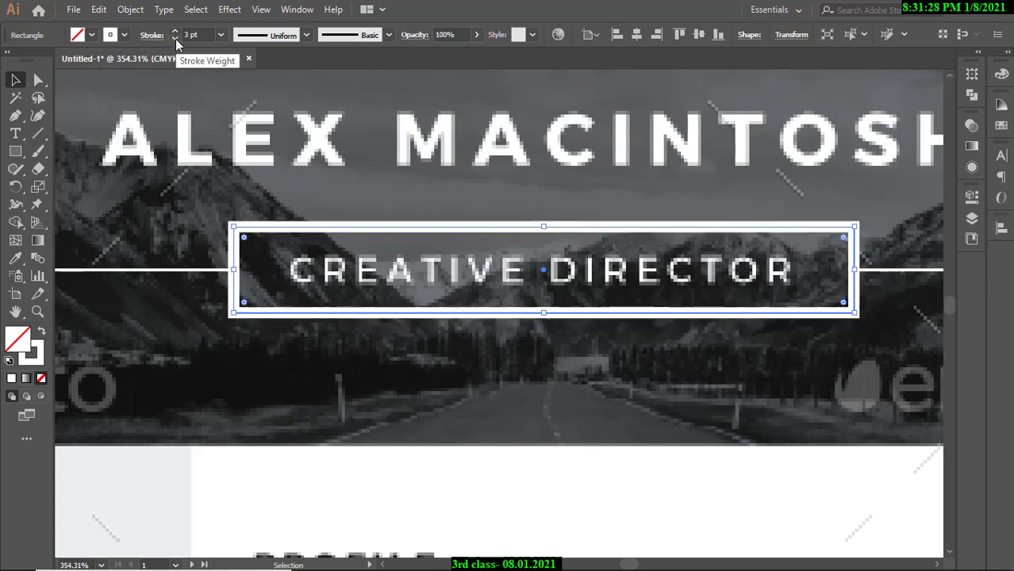
pyautogui.click(175, 39)
pyautogui.click(175, 38)
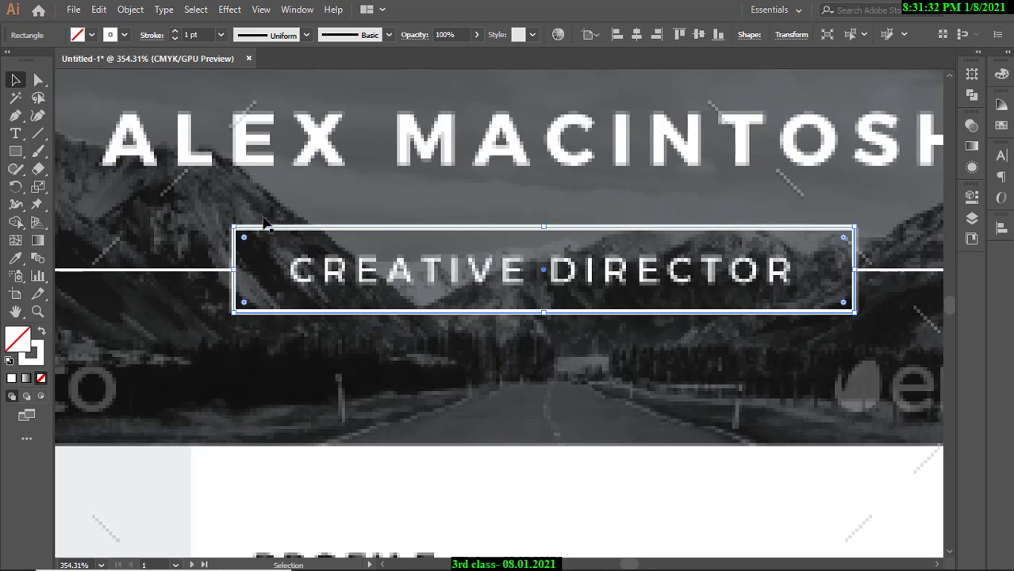
# Copy the outlined frame onto the second artboard's CREATIVE DIRECTOR title.
pyautogui.scroll(-3, 264, 226)
pyautogui.scroll(-4, 412, 301)
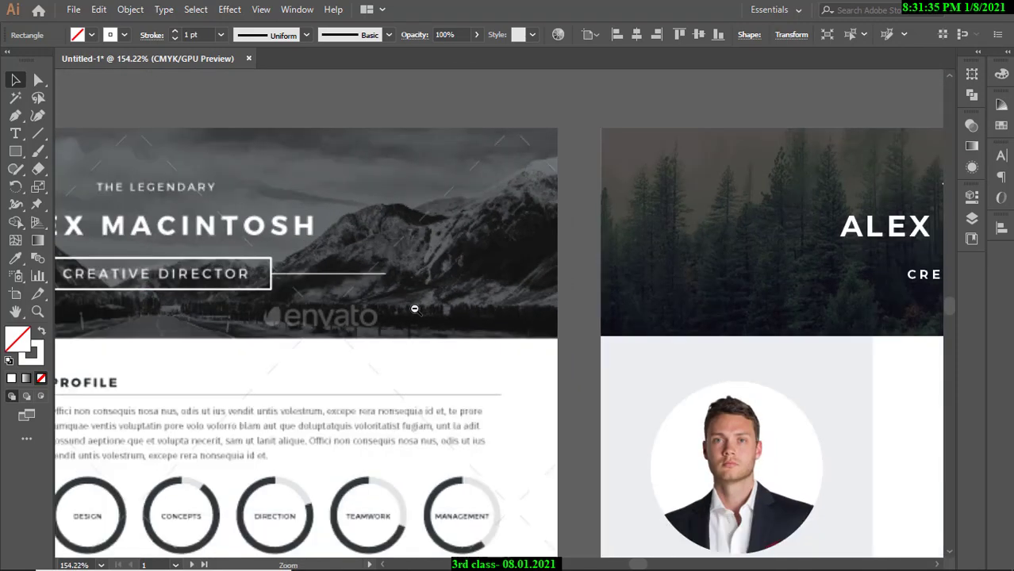
pyautogui.moveTo(408, 310); pyautogui.dragTo(308, 310)
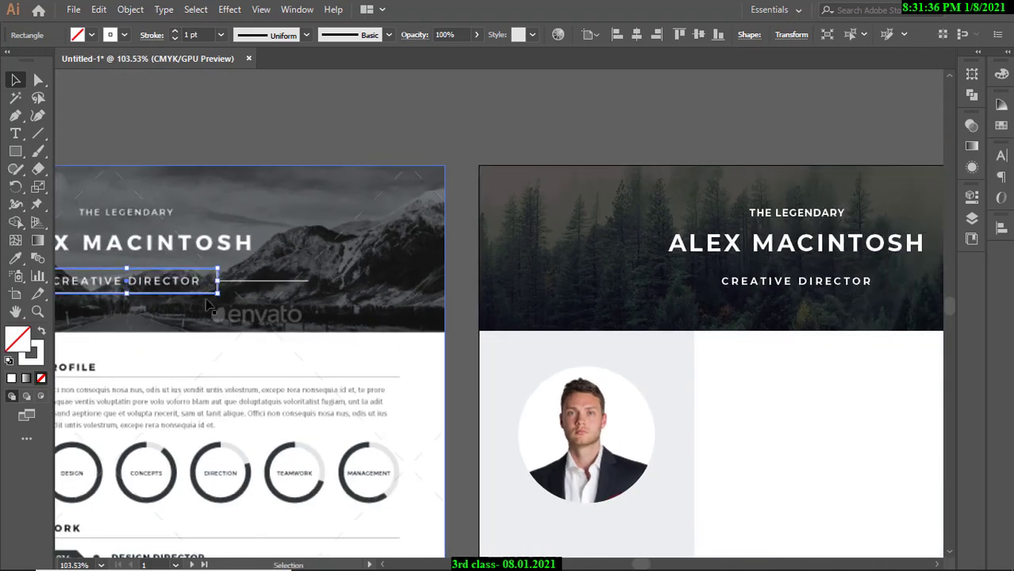
pyautogui.moveTo(203, 294); pyautogui.dragTo(869, 298)
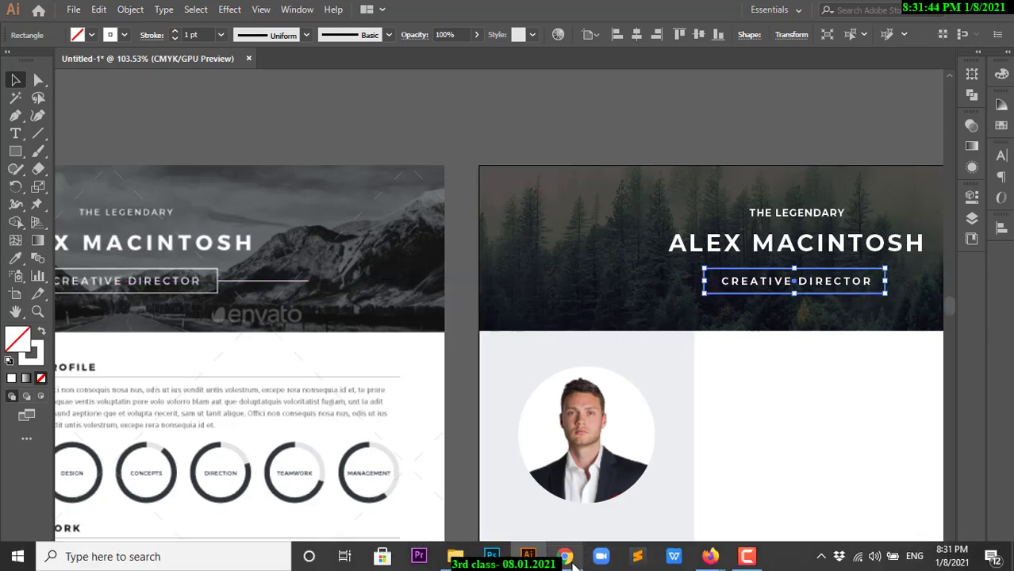
# Admit the waiting participant in the Google Meet call, then return to Illustrator and deselect.
pyautogui.moveTo(704, 557)
pyautogui.click(652, 503)
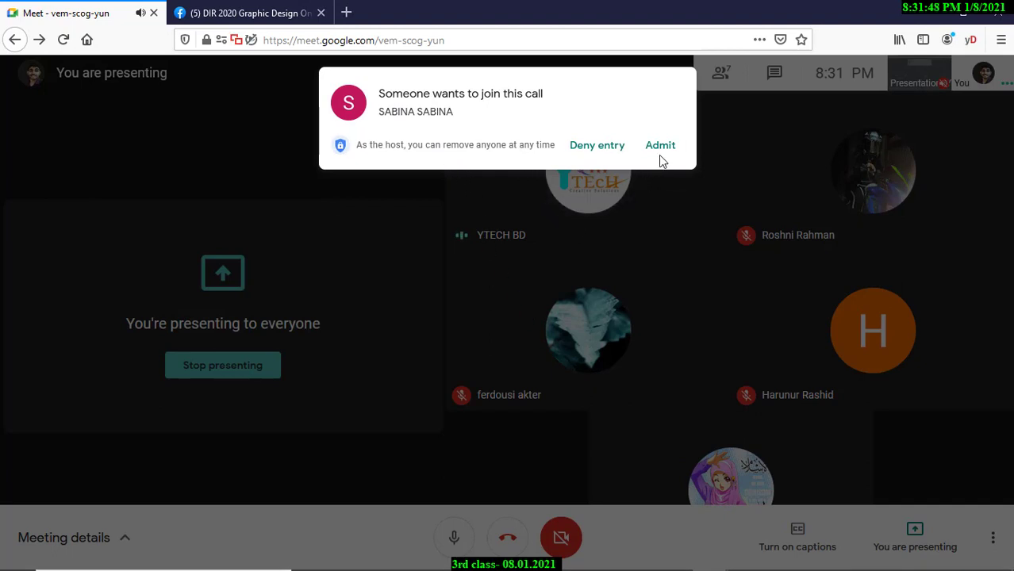
pyautogui.click(660, 147)
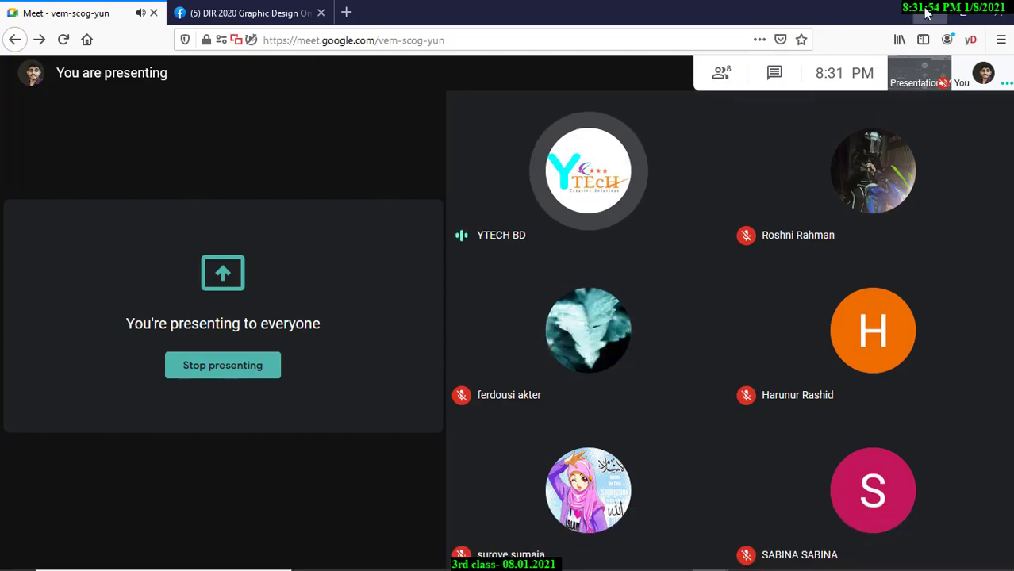
pyautogui.hotkey('alt', 'Tab')
pyautogui.click(618, 140)
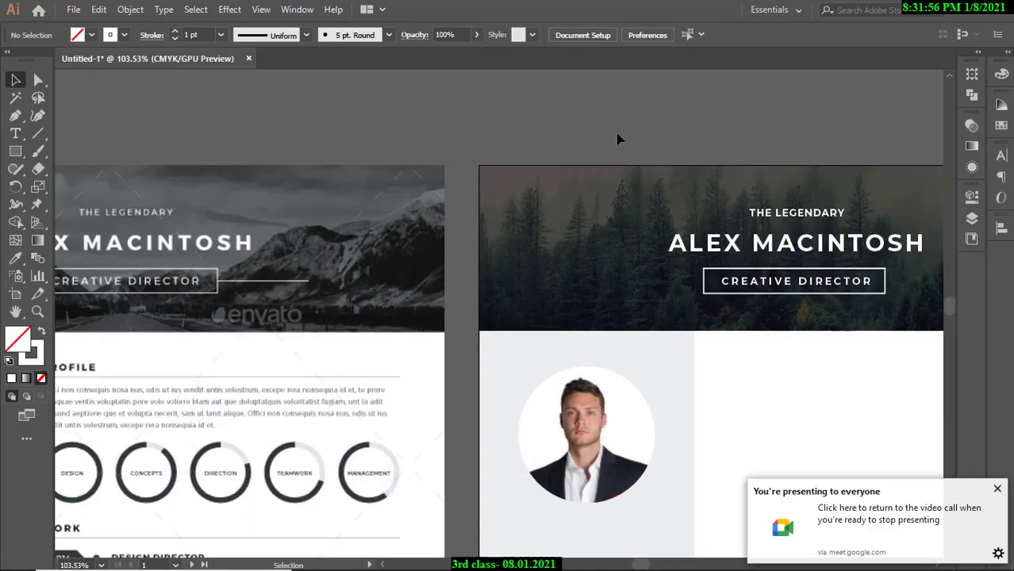
# Close the Google Meet presenting notification covering the canvas.
pyautogui.scroll(-3, 700, 230)
pyautogui.scroll(6, 585, 237)
pyautogui.scroll(-2, 596, 258)
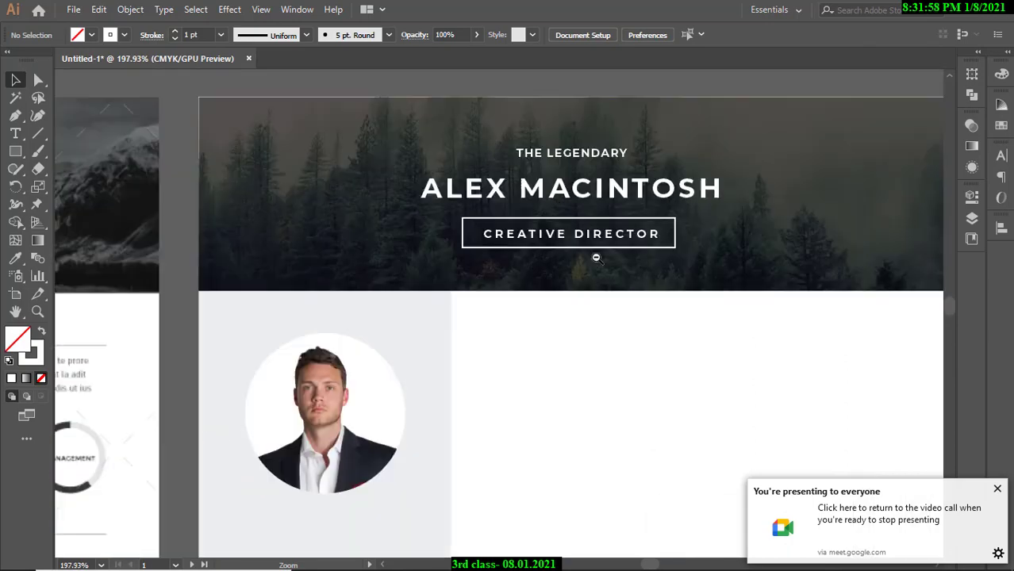
pyautogui.click(998, 488)
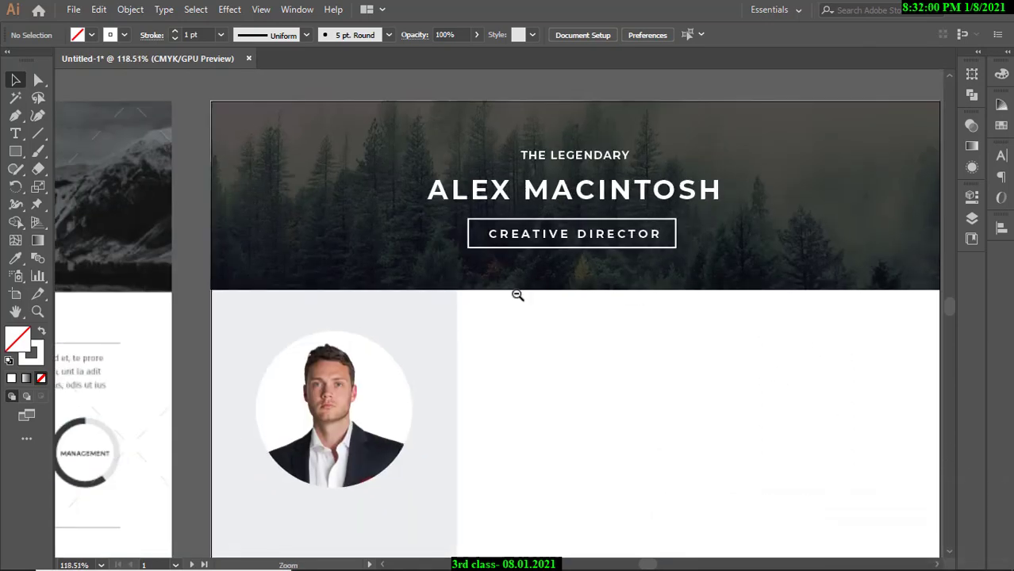
pyautogui.scroll(-1, 518, 294)
pyautogui.scroll(3, 629, 255)
pyautogui.scroll(2, 690, 274)
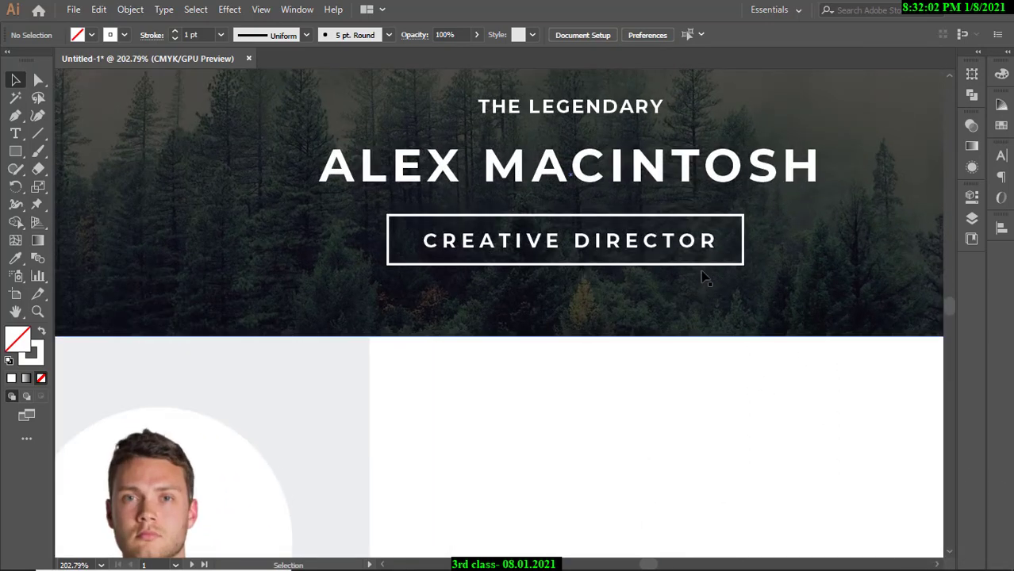
# Zoom and scroll to frame the template's header around the CREATIVE DIRECTOR box.
pyautogui.click(713, 262)
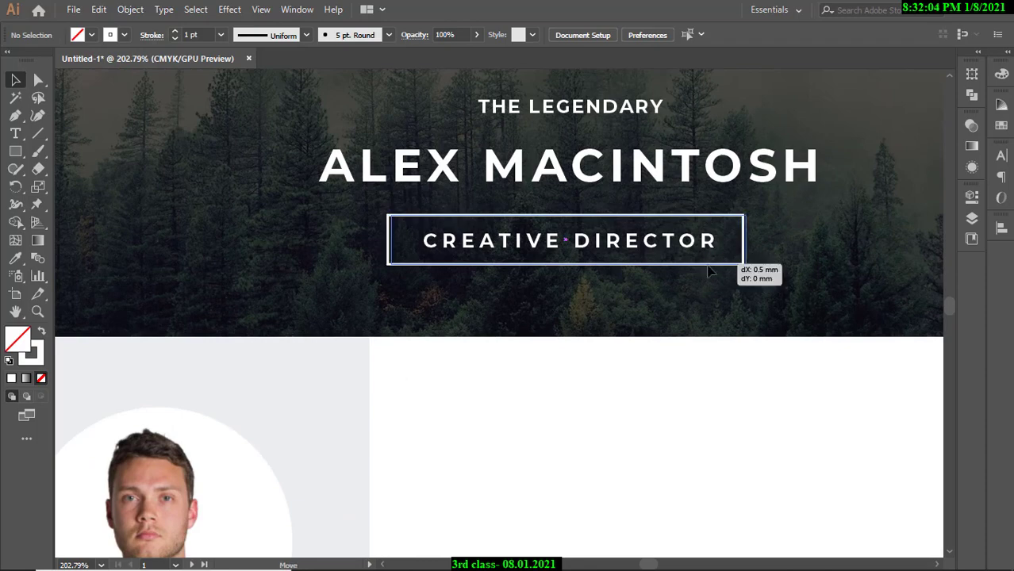
pyautogui.scroll(-4, 650, 254)
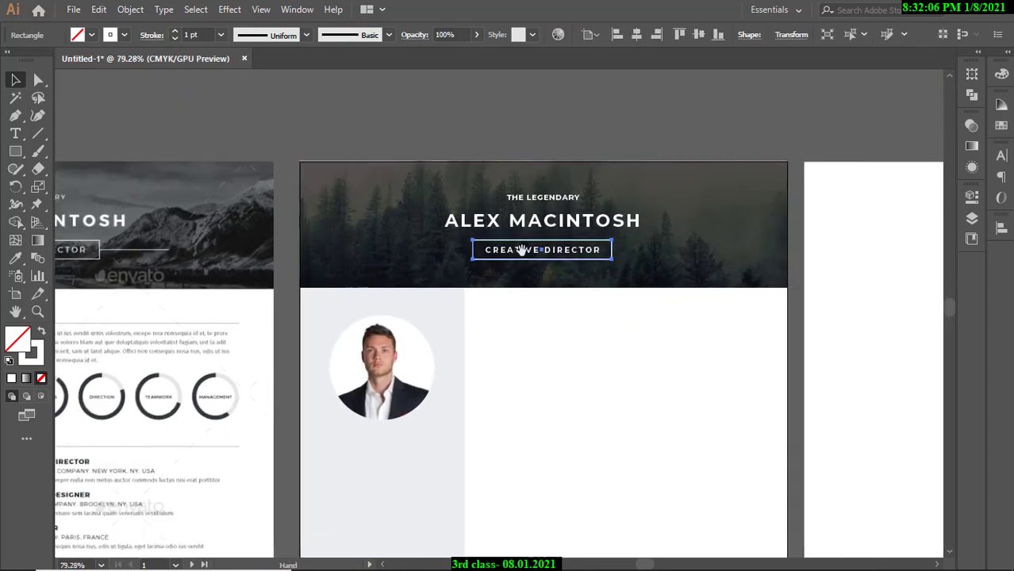
pyautogui.scroll(2, 556, 249)
pyautogui.scroll(-1, 571, 247)
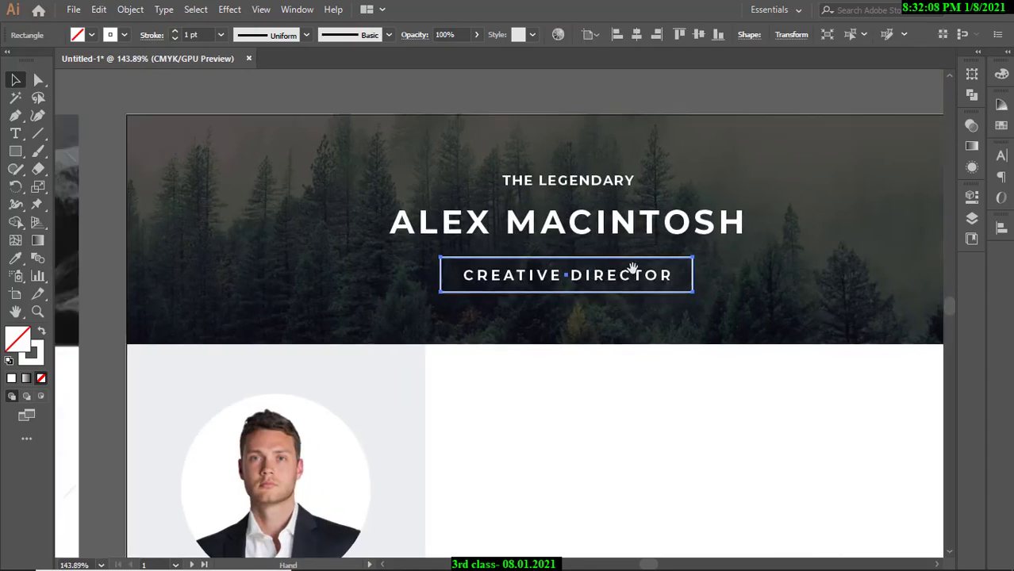
pyautogui.scroll(-3, 647, 275)
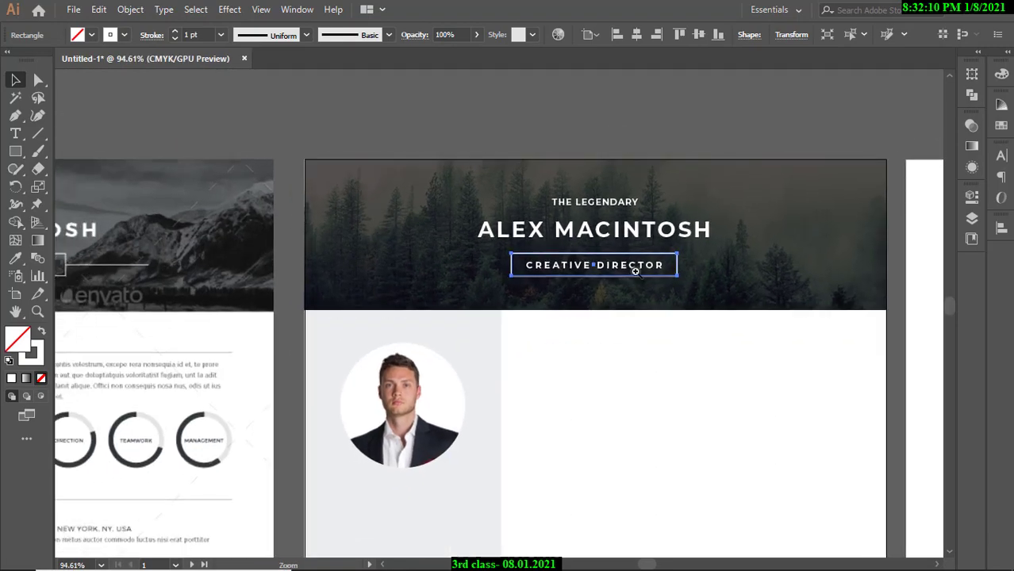
pyautogui.click(584, 157)
pyautogui.scroll(1, 543, 279)
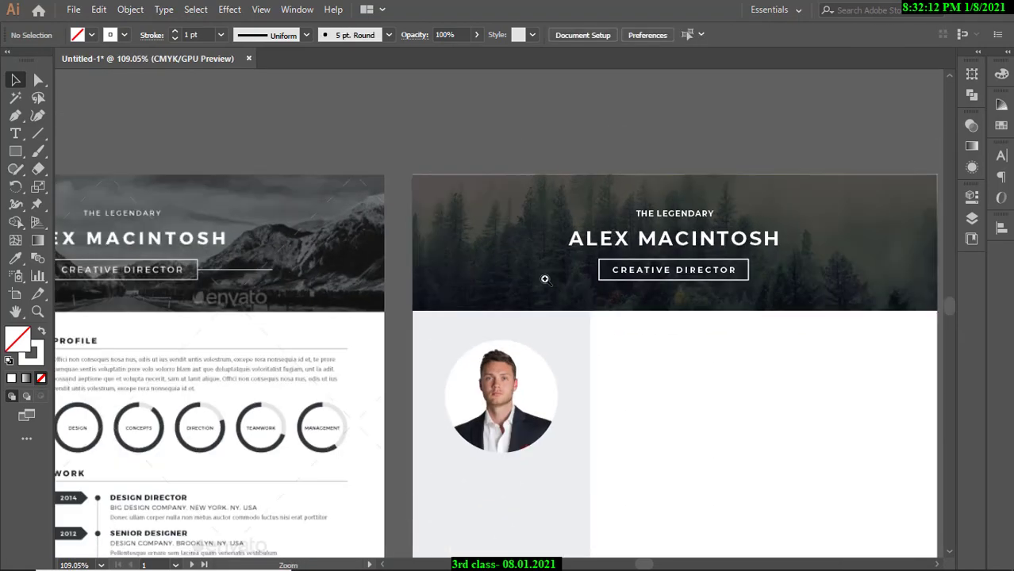
pyautogui.hscroll(-3, 626, 266)
pyautogui.scroll(5, 627, 266)
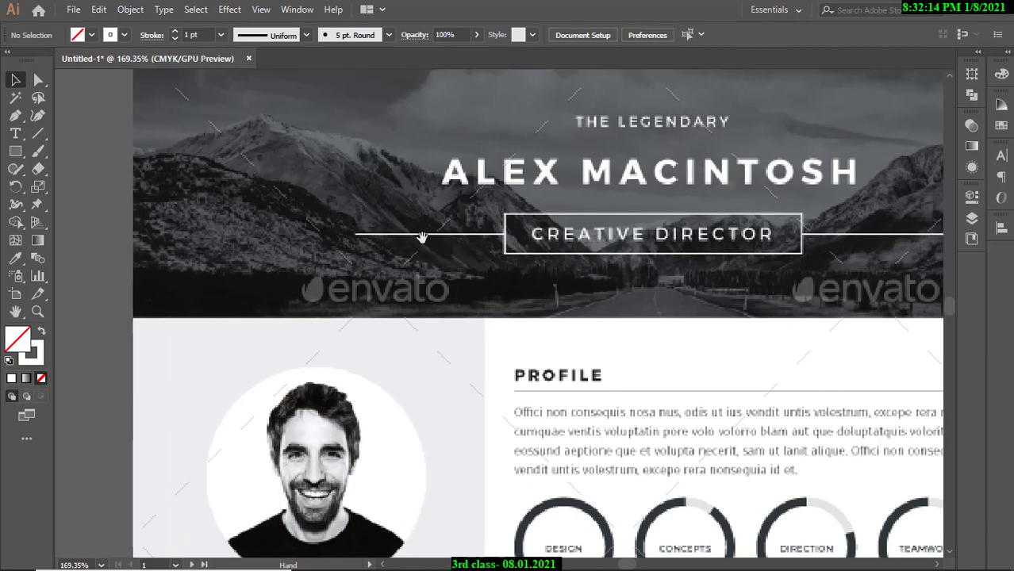
pyautogui.scroll(-2, 567, 238)
pyautogui.hscroll(3, 568, 238)
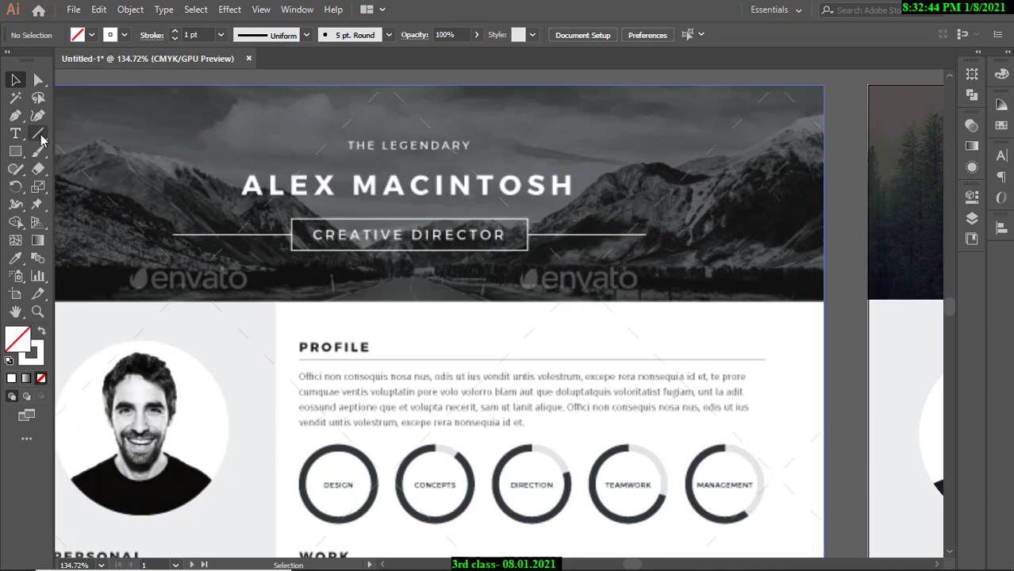
# Draw a horizontal line left of the CREATIVE DIRECTOR box and check its fill and stroke colours.
pyautogui.click(38, 134)
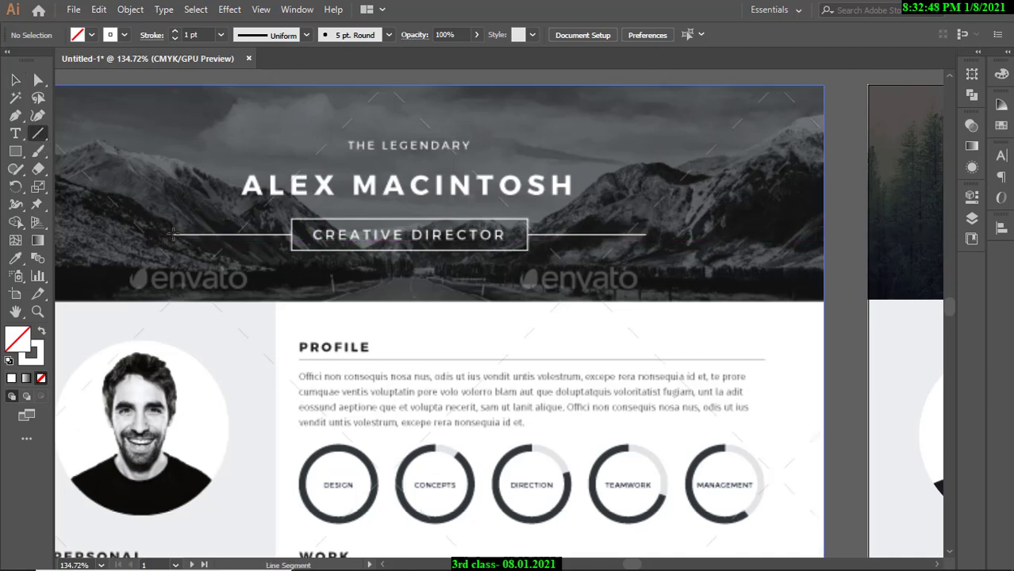
pyautogui.moveTo(171, 234); pyautogui.dragTo(291, 234)
pyautogui.press('v')
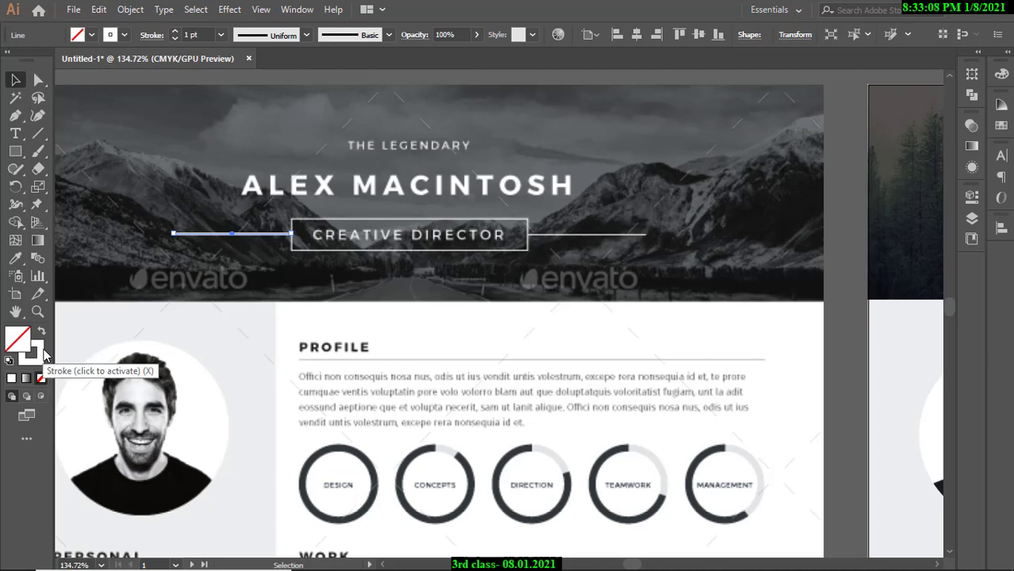
pyautogui.click(93, 35)
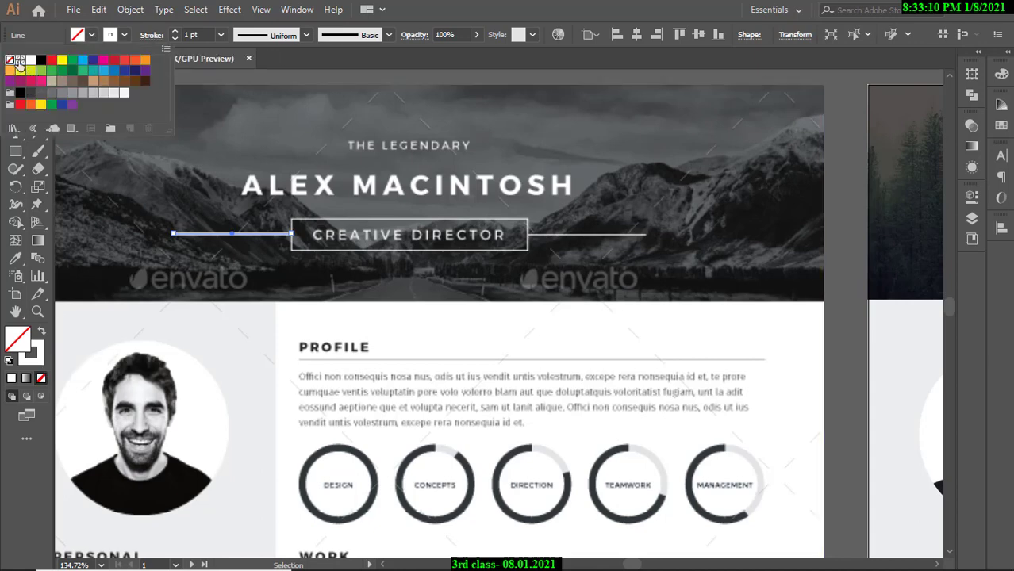
pyautogui.click(124, 37)
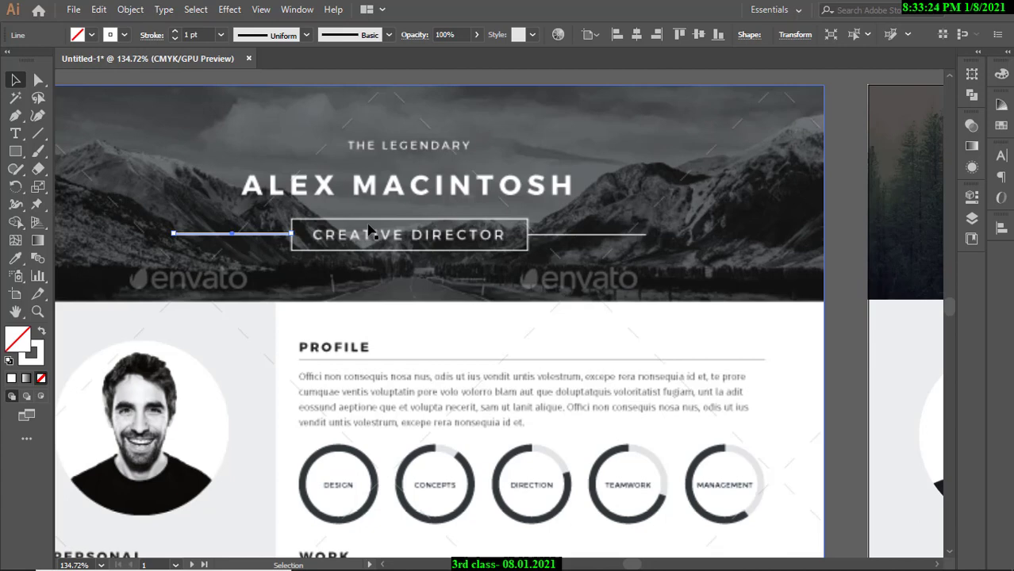
# Try copying the line to the box's right side, then delete the extra copy.
pyautogui.hotkey('ctrl', 'space')
pyautogui.moveTo(326, 264); pyautogui.dragTo(315, 264)
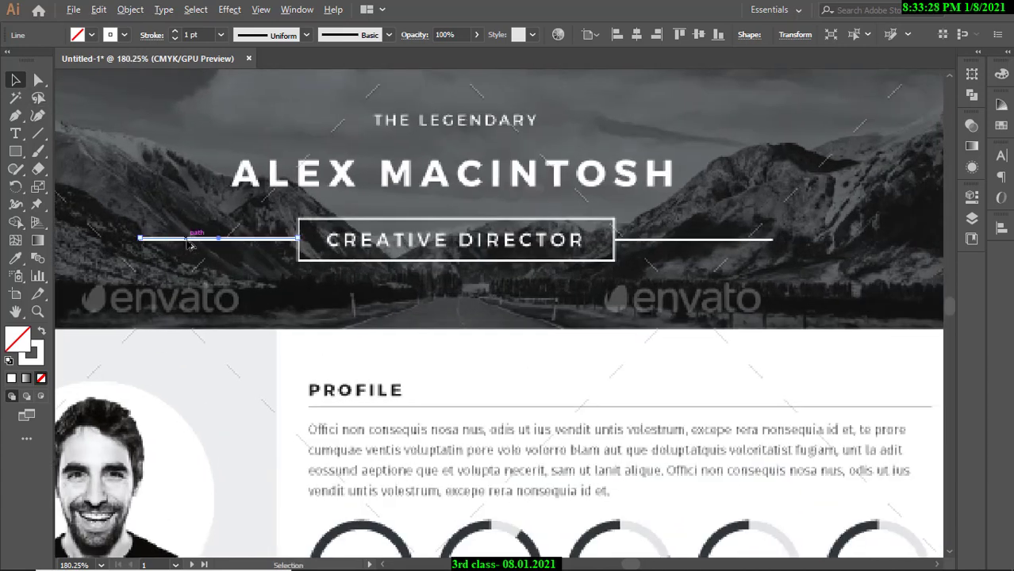
pyautogui.moveTo(203, 245); pyautogui.dragTo(698, 247)
pyautogui.press('Delete')
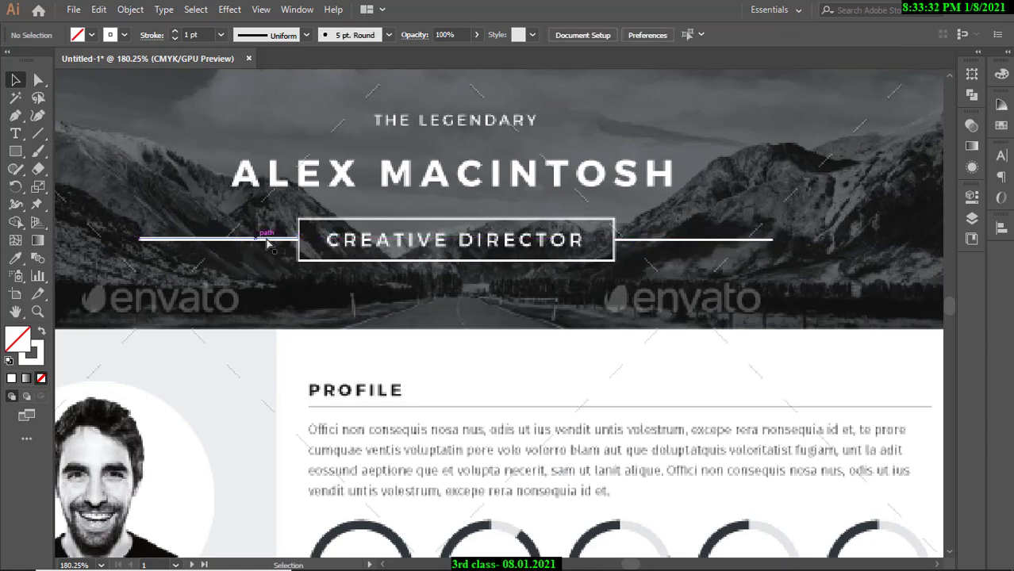
# Copy the white line to the second artboard, butting it against the title box's left edge at mid-height.
pyautogui.scroll(-4, 405, 195)
pyautogui.moveTo(464, 199); pyautogui.dragTo(259, 169)
pyautogui.moveTo(153, 188); pyautogui.dragTo(680, 189)
pyautogui.scroll(6, 680, 189)
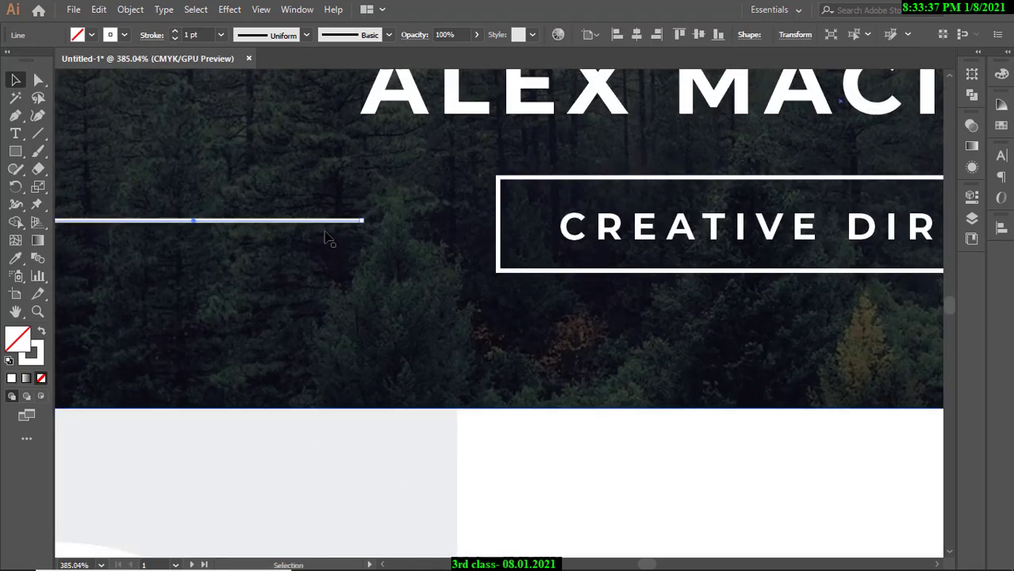
pyautogui.moveTo(334, 224); pyautogui.dragTo(466, 242)
pyautogui.scroll(8, 467, 242)
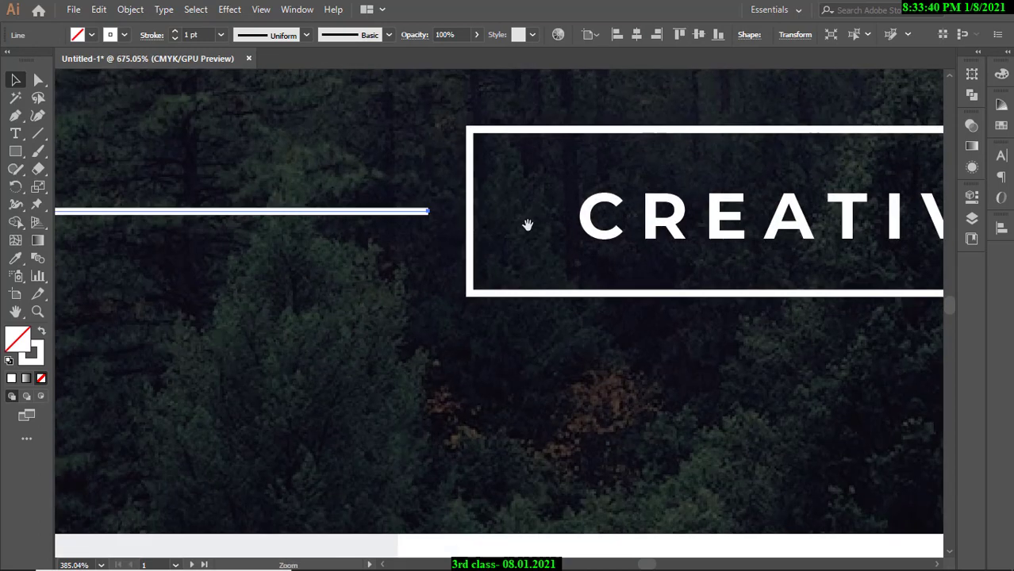
pyautogui.moveTo(184, 230); pyautogui.dragTo(340, 265)
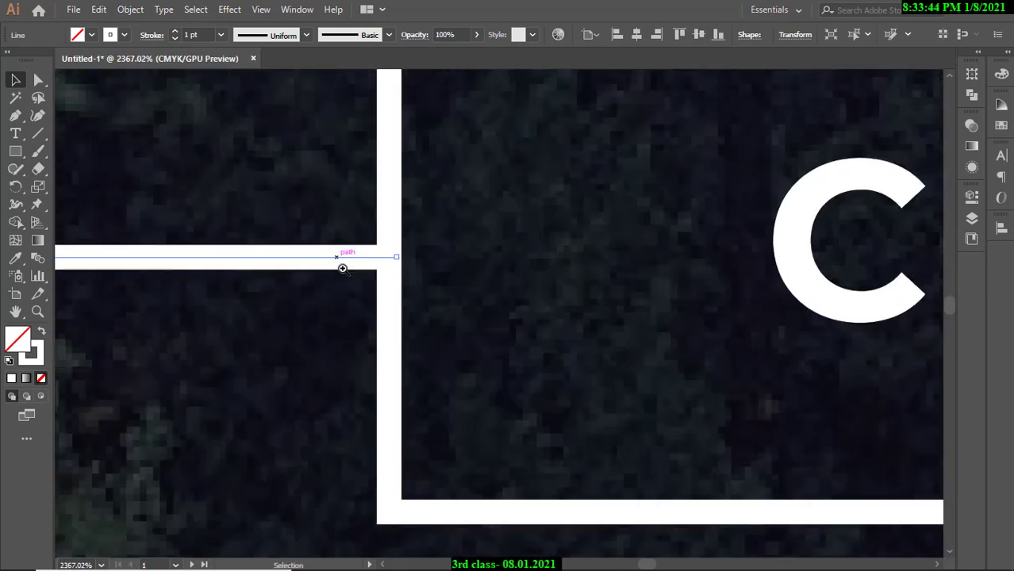
pyautogui.scroll(-7, 341, 265)
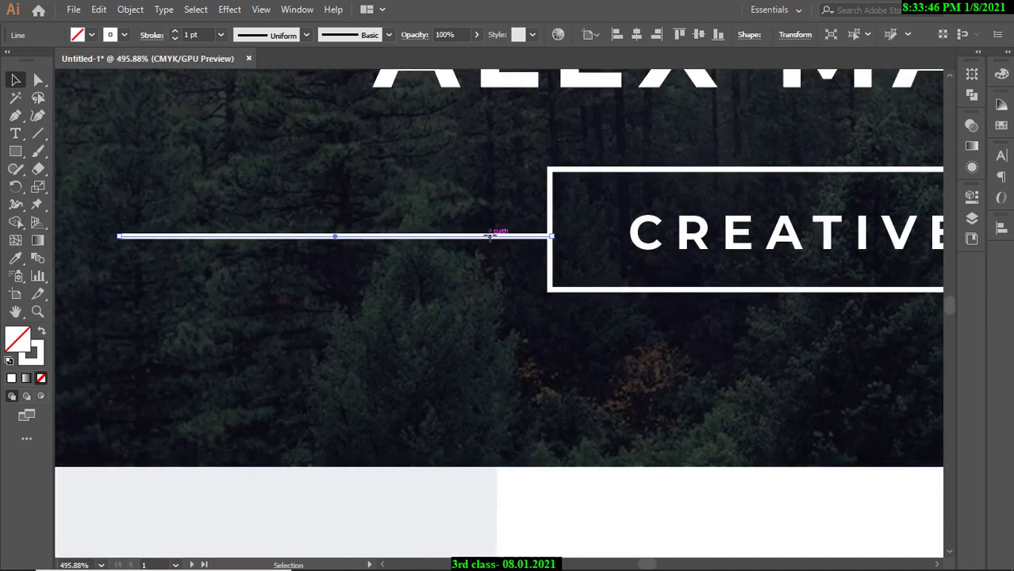
pyautogui.moveTo(493, 236); pyautogui.dragTo(492, 231)
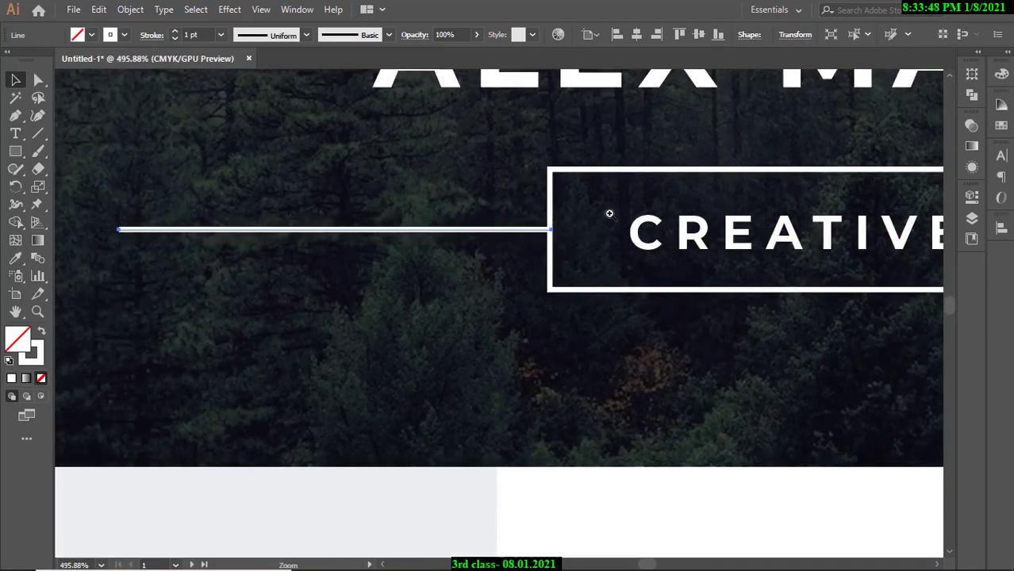
pyautogui.scroll(-8, 493, 231)
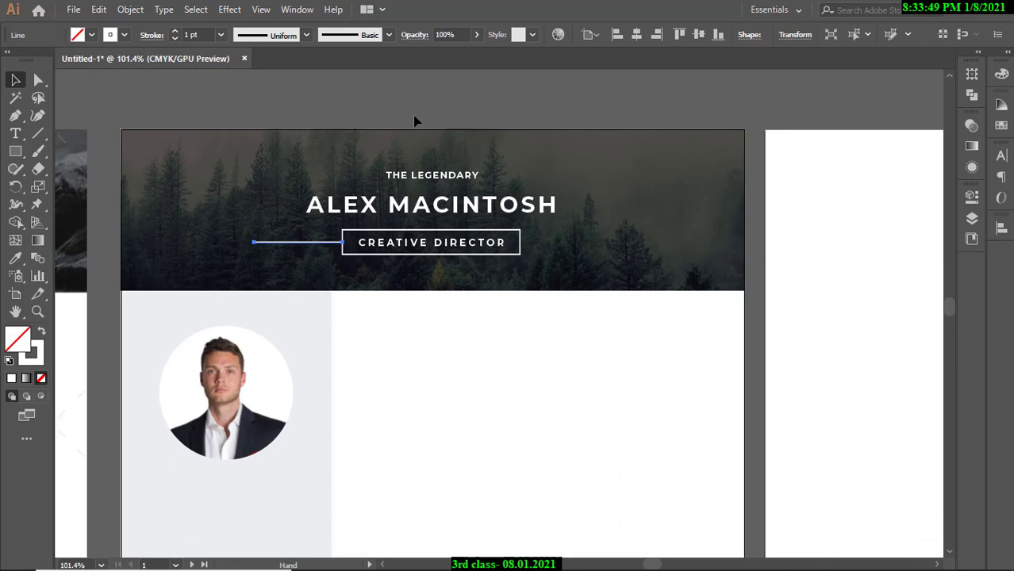
pyautogui.click(418, 120)
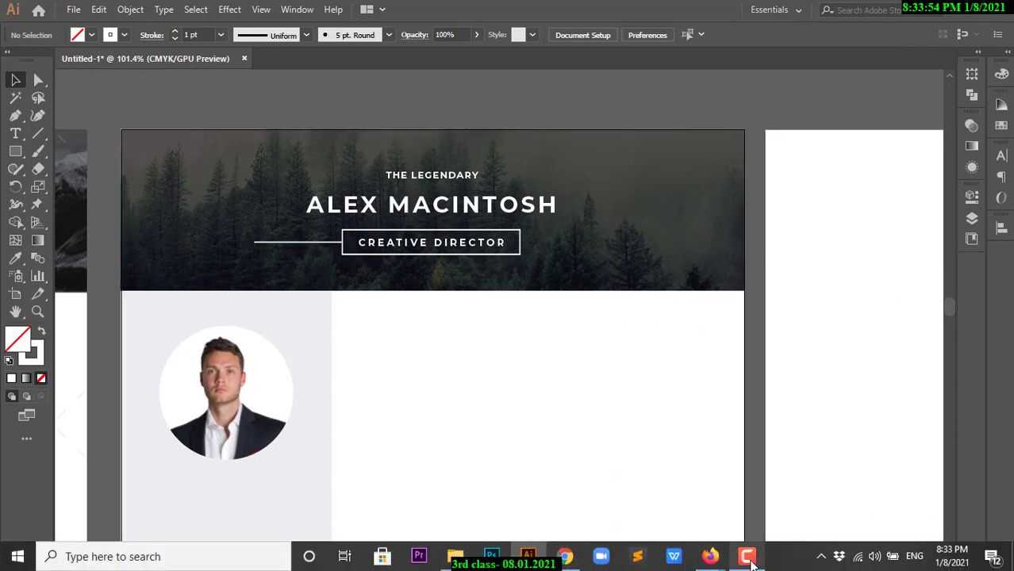
# Place the copied white line against the right edge of the CREATIVE DIRECTOR box.
pyautogui.click(746, 557)
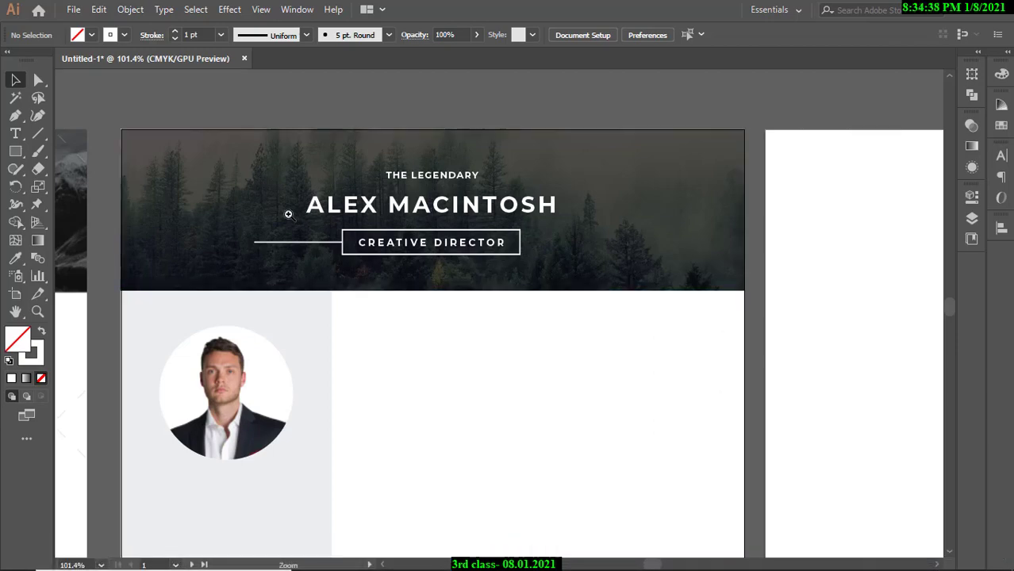
pyautogui.click(285, 210)
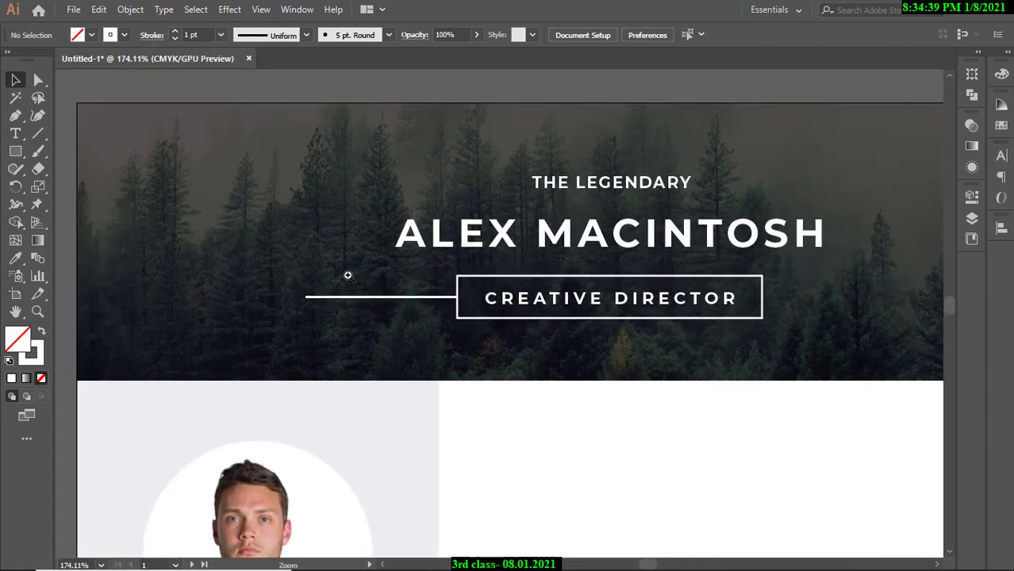
pyautogui.moveTo(348, 275); pyautogui.dragTo(486, 297)
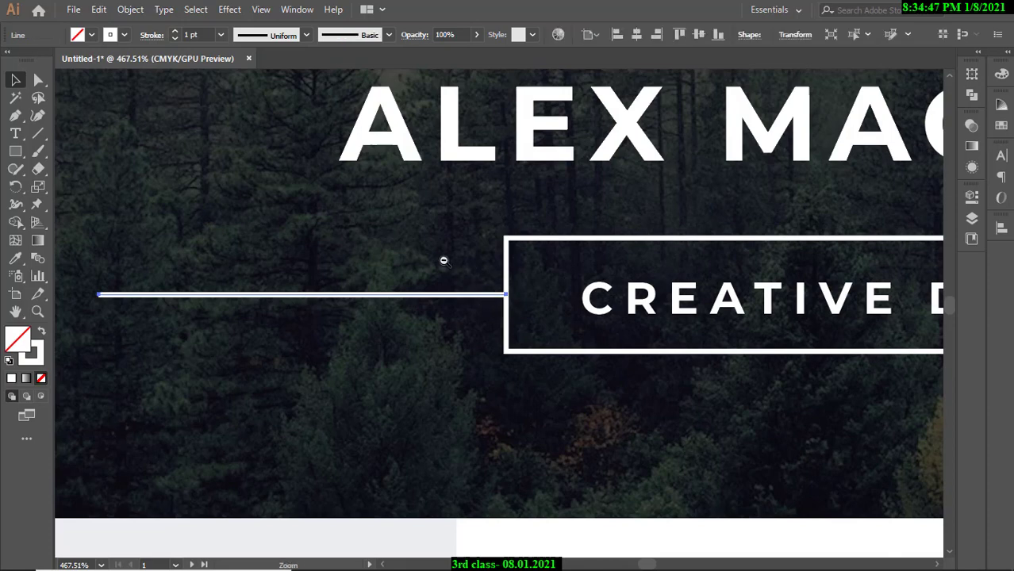
pyautogui.moveTo(444, 260); pyautogui.dragTo(300, 250)
pyautogui.scroll(2, 300, 251)
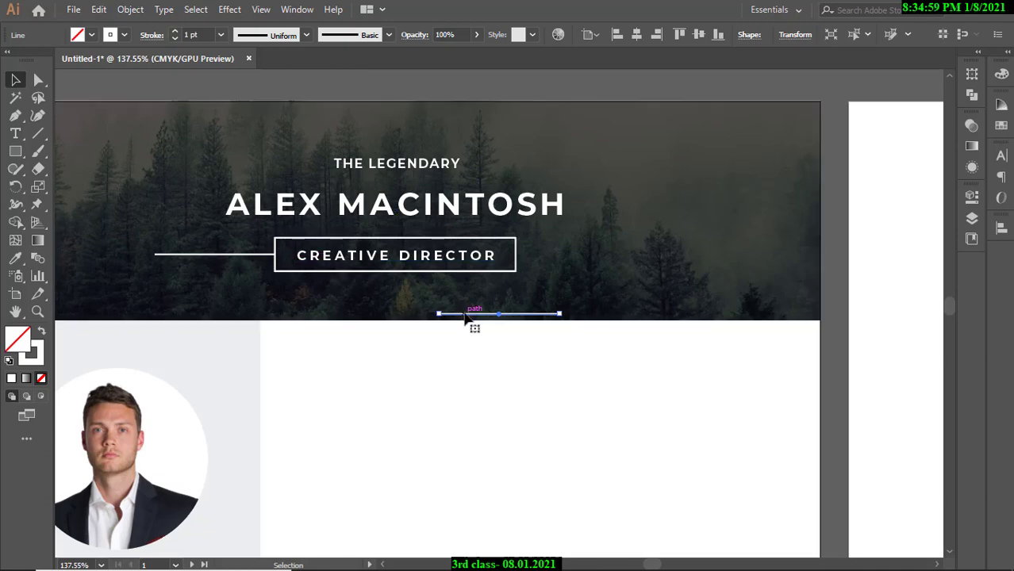
pyautogui.moveTo(462, 316); pyautogui.dragTo(543, 259)
pyautogui.moveTo(514, 244); pyautogui.dragTo(643, 280)
pyautogui.moveTo(568, 281); pyautogui.dragTo(641, 291)
pyautogui.moveTo(641, 291); pyautogui.dragTo(459, 290)
pyautogui.moveTo(506, 295); pyautogui.dragTo(417, 276)
pyautogui.click(467, 151)
# Pan and zoom to the template résumé's Personal section.
pyautogui.moveTo(524, 280); pyautogui.dragTo(390, 303)
pyautogui.moveTo(412, 301); pyautogui.dragTo(595, 266)
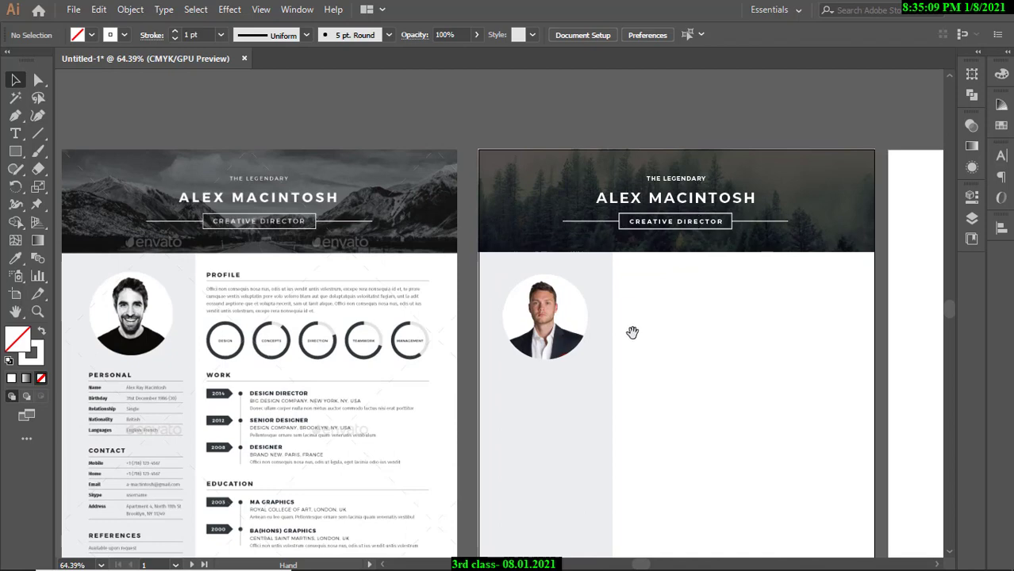
pyautogui.moveTo(633, 333); pyautogui.dragTo(591, 280)
pyautogui.moveTo(315, 313); pyautogui.dragTo(329, 278)
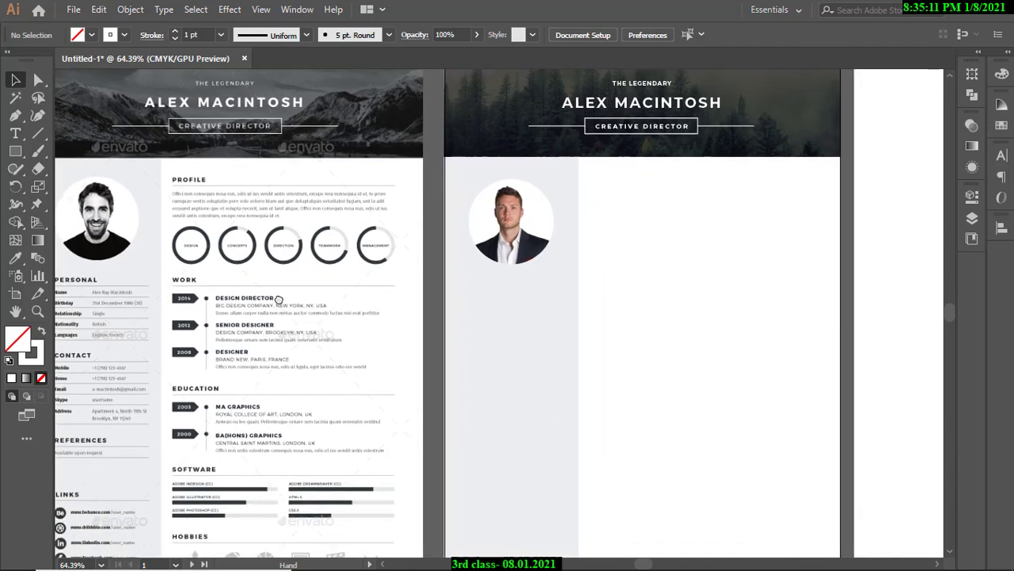
pyautogui.moveTo(276, 300)
pyautogui.mouseDown()
pyautogui.moveTo(405, 268)
pyautogui.moveTo(382, 234)
pyautogui.mouseUp()
pyautogui.moveTo(187, 241); pyautogui.dragTo(204, 219)
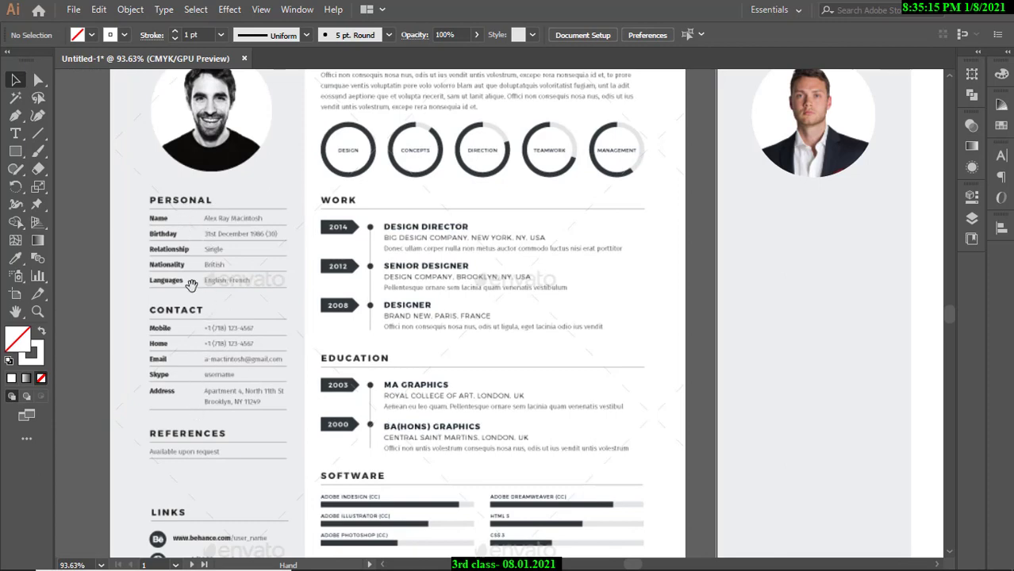
pyautogui.moveTo(413, 347)
pyautogui.mouseDown()
pyautogui.moveTo(306, 340)
pyautogui.moveTo(402, 309)
pyautogui.mouseUp()
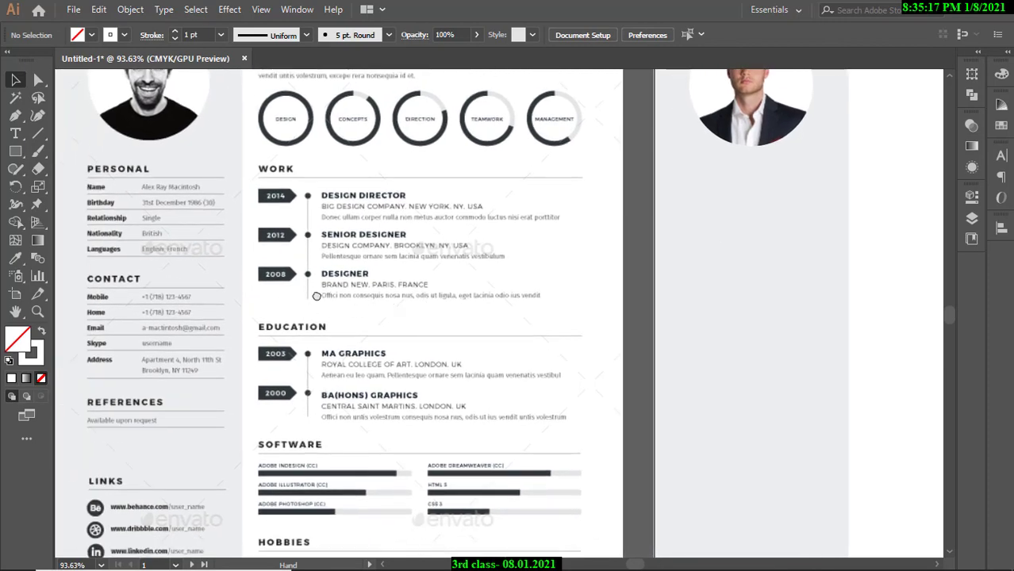
pyautogui.moveTo(316, 296); pyautogui.dragTo(382, 288)
pyautogui.moveTo(174, 194); pyautogui.dragTo(225, 189)
# Create a PERSONAL text heading and position it where the template's heading sits.
pyautogui.click(17, 134)
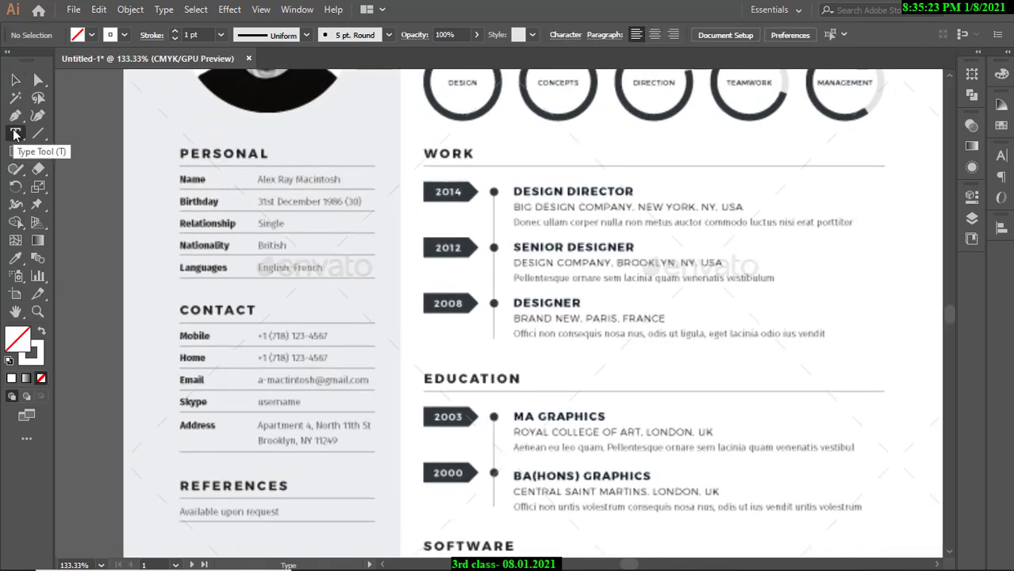
pyautogui.click(302, 137)
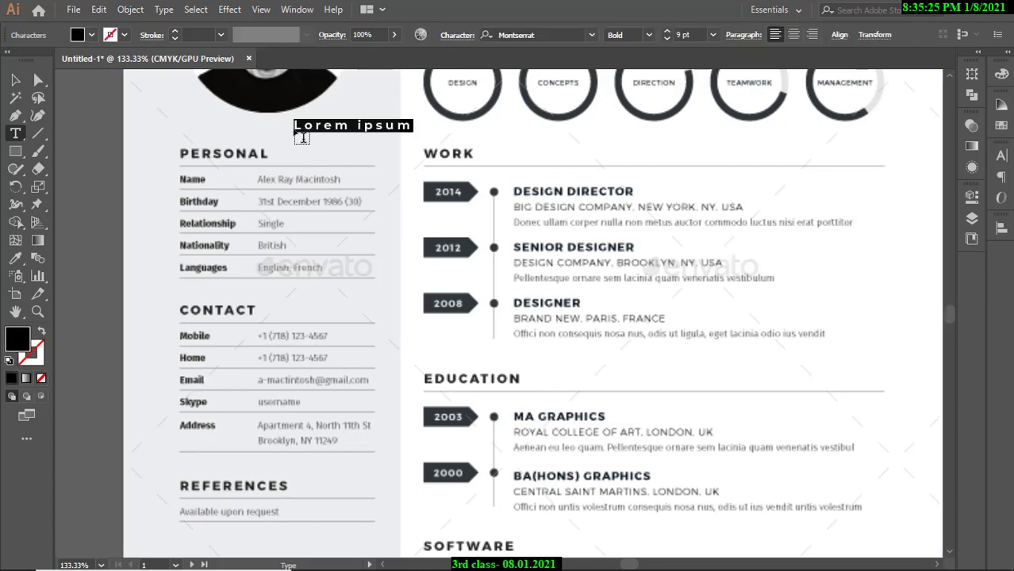
pyautogui.write('PERSONAL')
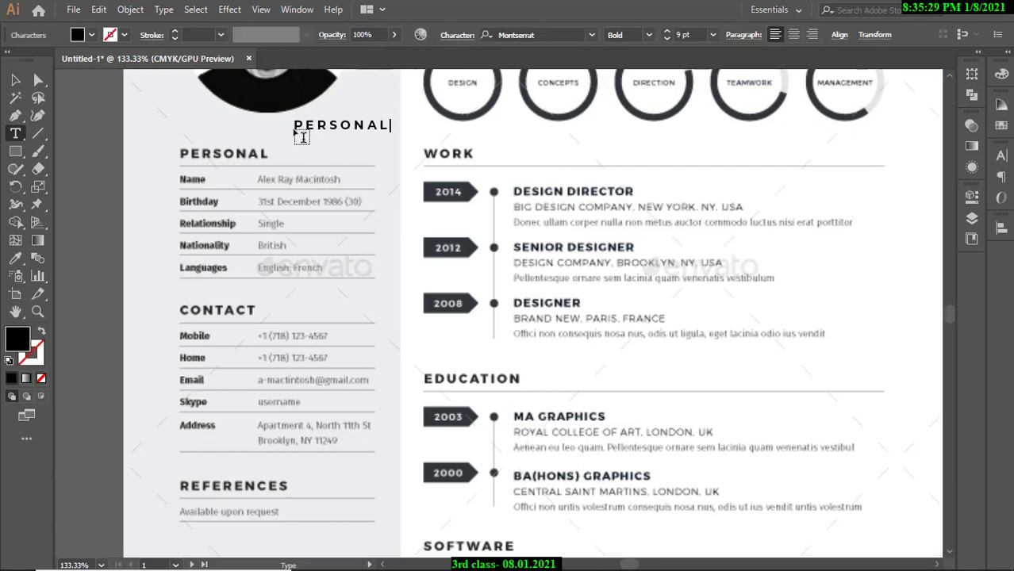
pyautogui.press('Escape')
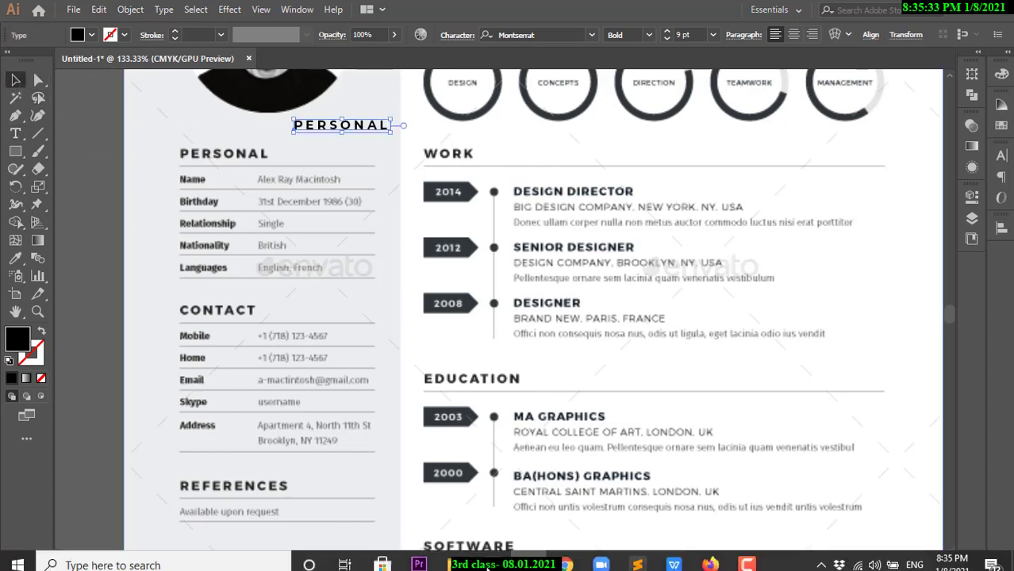
pyautogui.moveTo(574, 565)
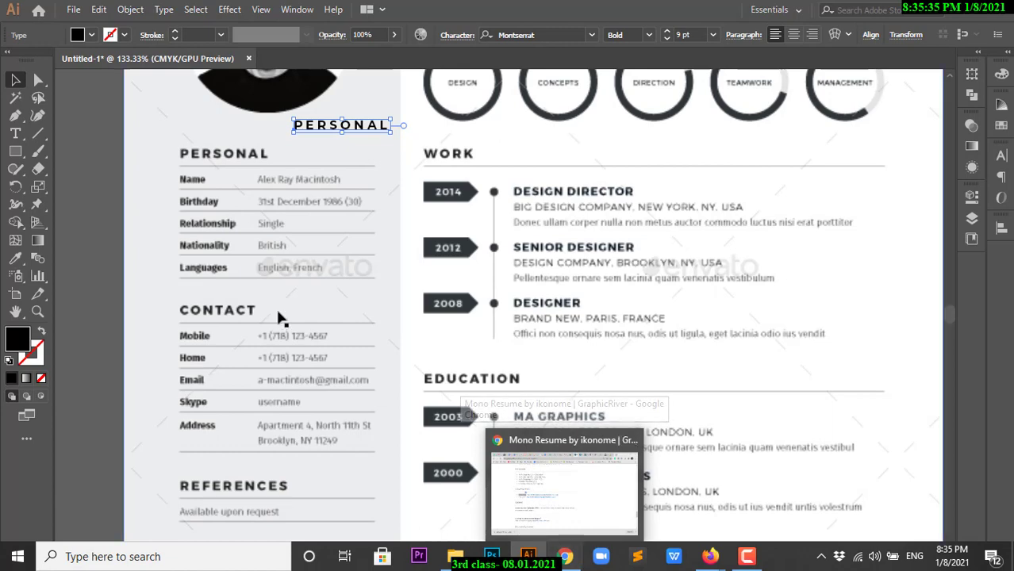
pyautogui.click(89, 203)
pyautogui.keyDown('alt'); pyautogui.scroll(3, 288, 194); pyautogui.keyUp('alt')
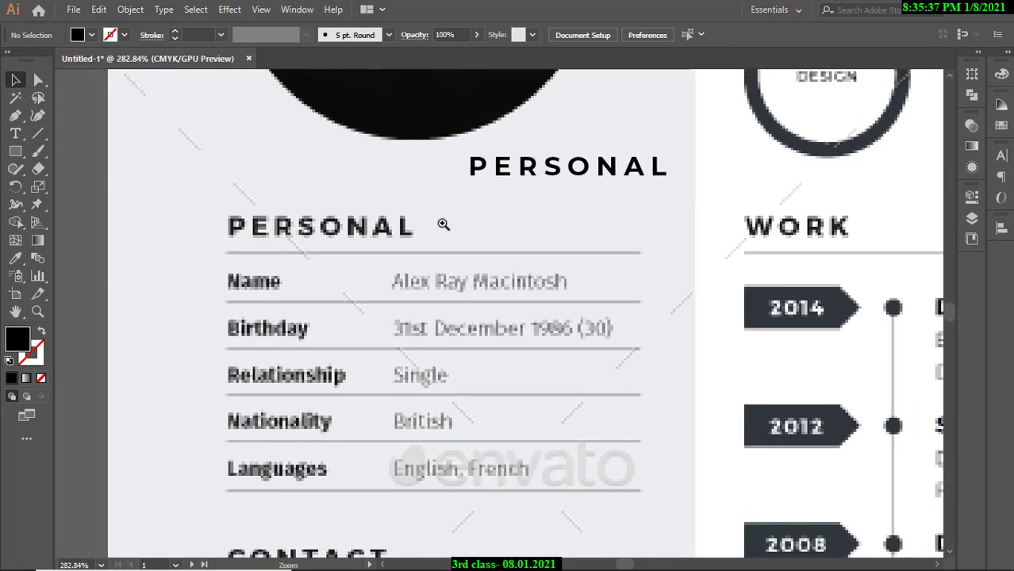
pyautogui.moveTo(502, 168); pyautogui.dragTo(256, 226)
pyautogui.keyDown('alt'); pyautogui.scroll(3, 183, 205); pyautogui.keyUp('alt')
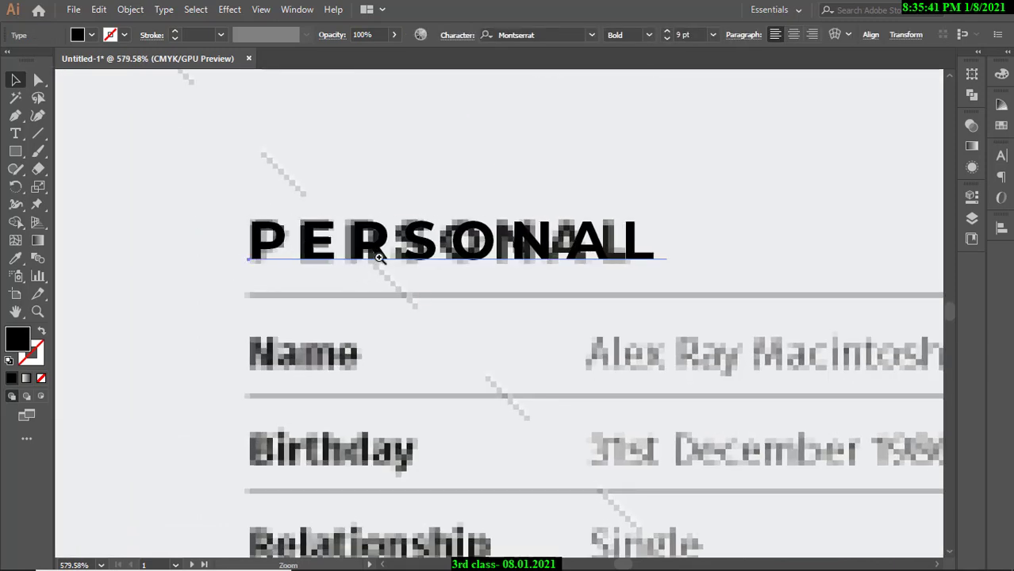
pyautogui.keyDown('alt'); pyautogui.scroll(-2, 379, 258); pyautogui.keyUp('alt')
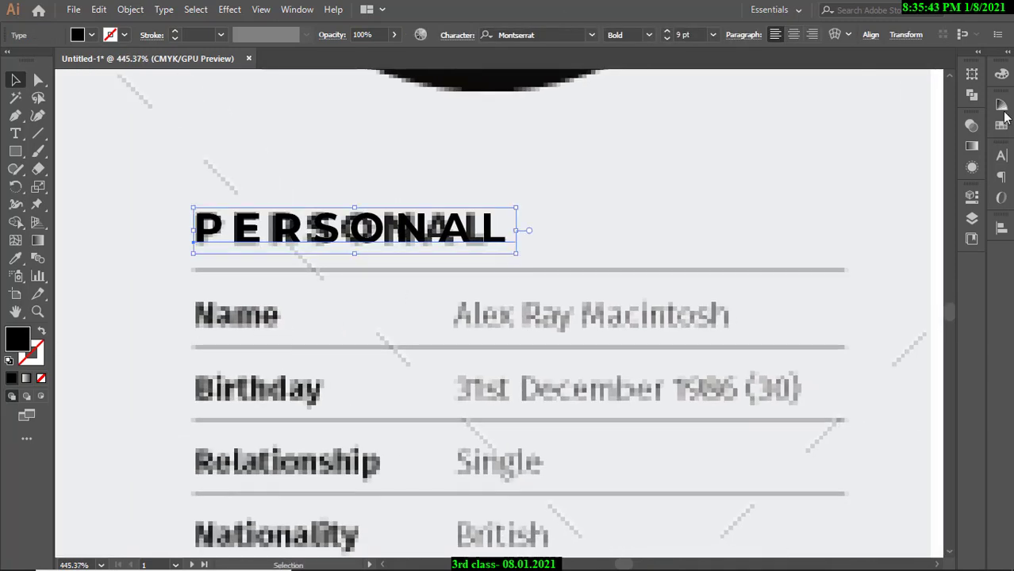
# Raise the PERSONAL heading's font size to 12 pt in the Character panel.
pyautogui.click(1001, 157)
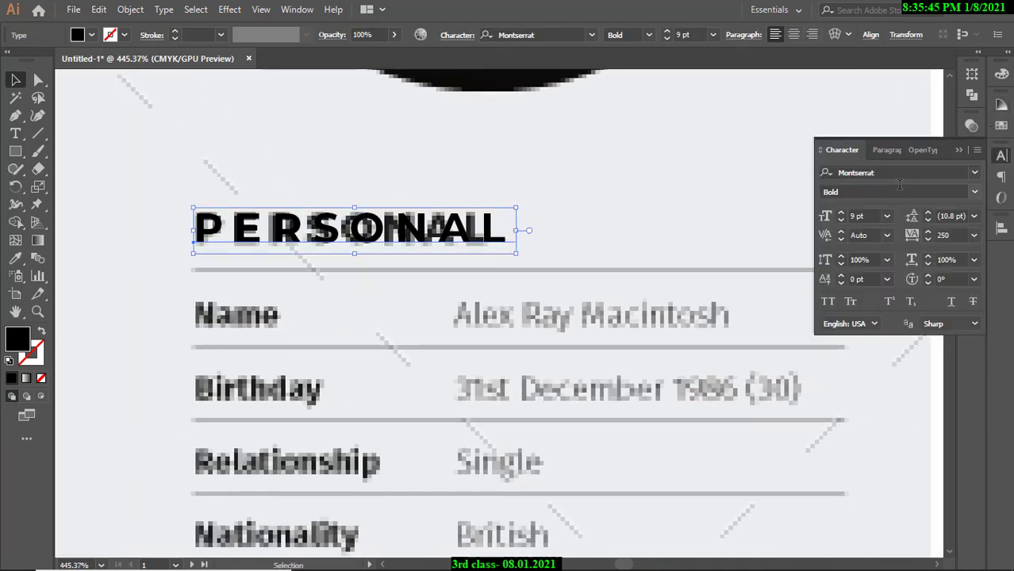
pyautogui.click(841, 212)
pyautogui.click(841, 213)
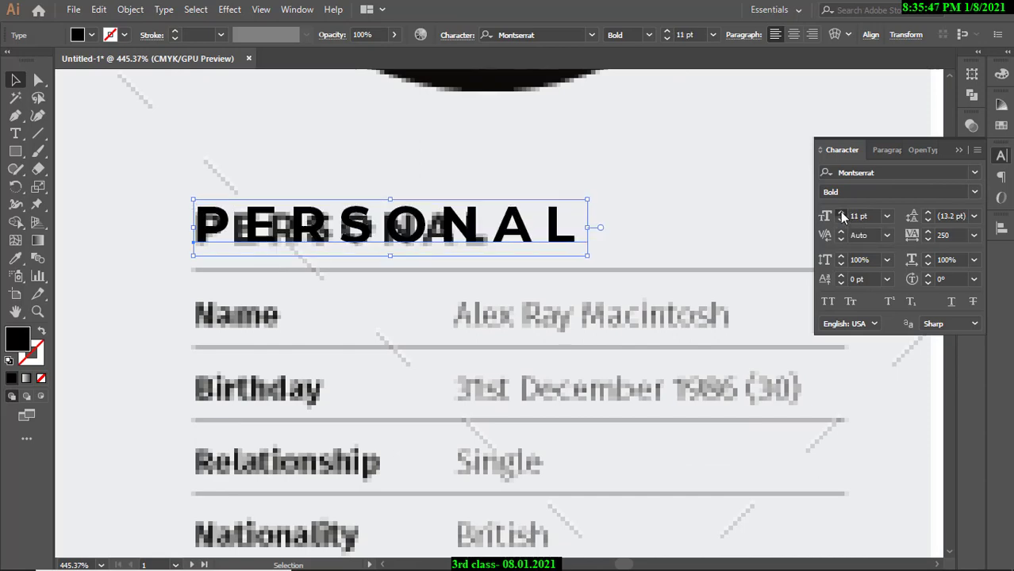
pyautogui.click(841, 213)
pyautogui.keyDown('alt'); pyautogui.scroll(-15, 555, 186); pyautogui.keyUp('alt')
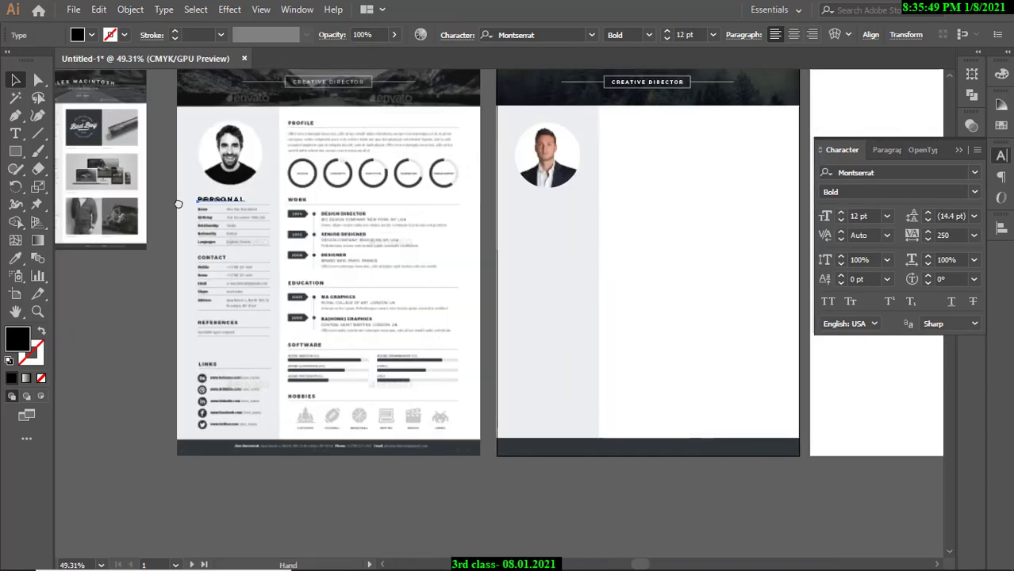
pyautogui.keyDown('alt'); pyautogui.scroll(5, 242, 221); pyautogui.keyUp('alt')
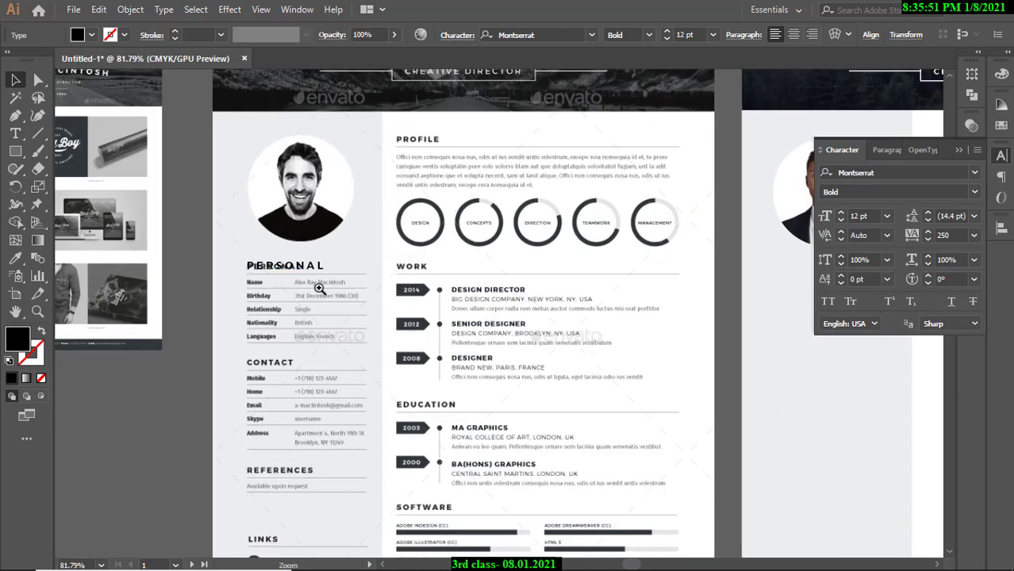
pyautogui.keyDown('alt'); pyautogui.scroll(6, 377, 288); pyautogui.keyUp('alt')
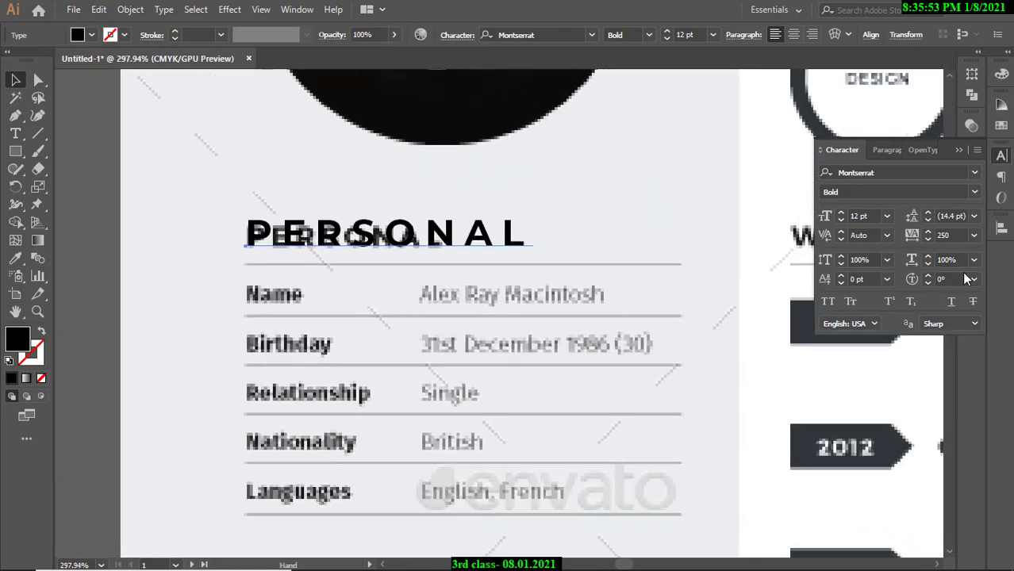
# Try tracking 25 on the heading, then settle on 0 and view both artboards.
pyautogui.click(946, 235)
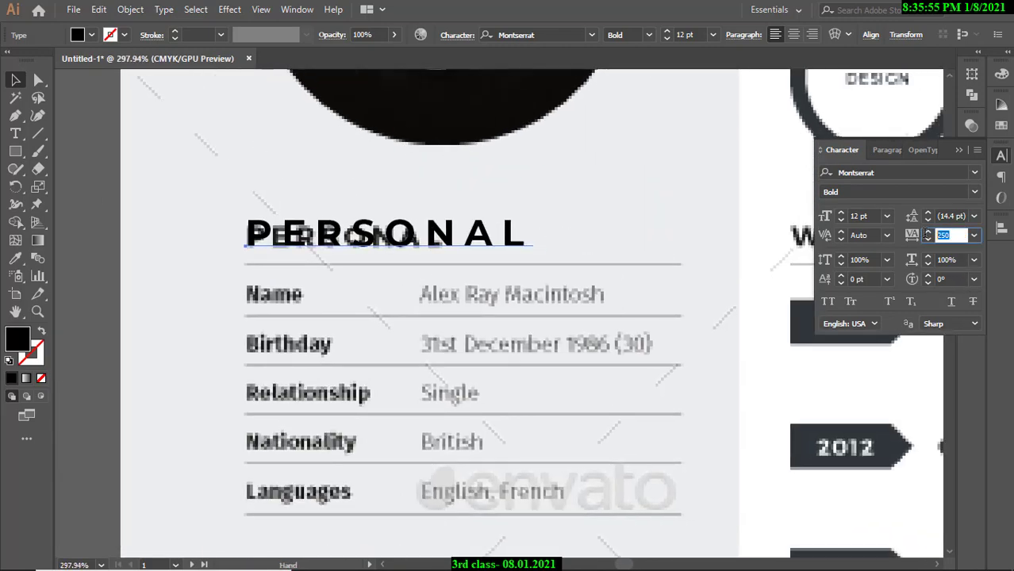
pyautogui.write('25')
pyautogui.press('Return')
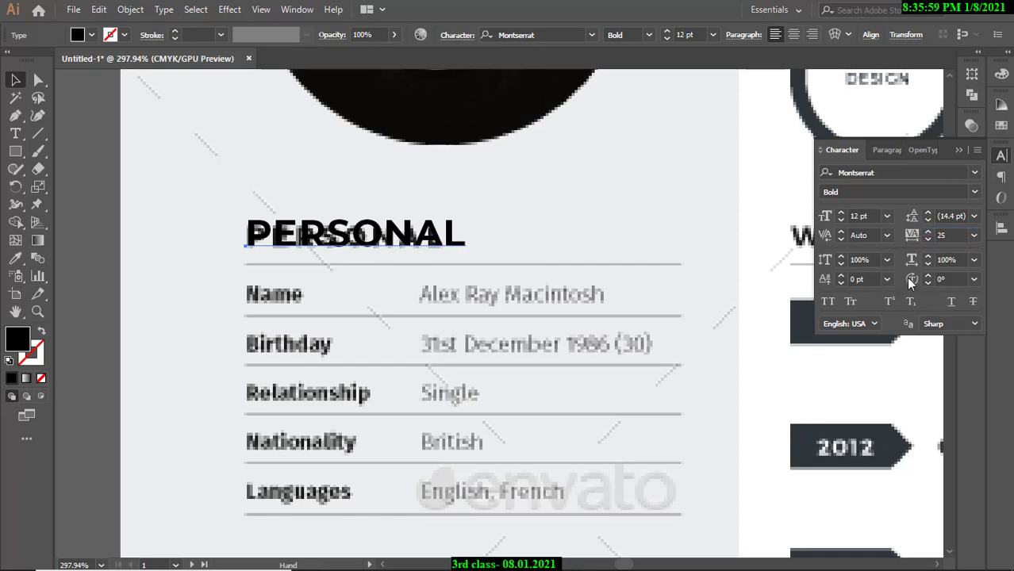
pyautogui.click(930, 233)
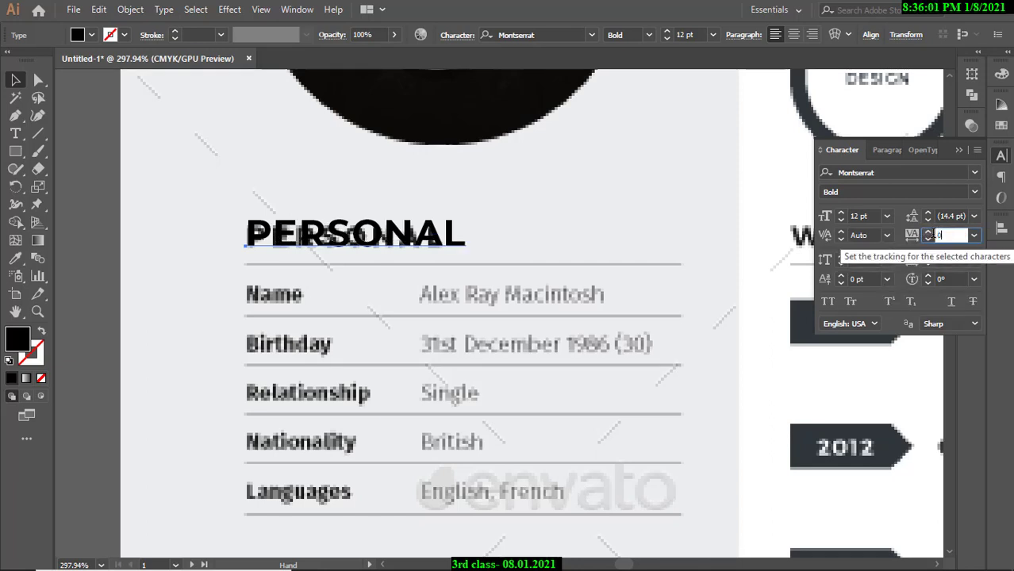
pyautogui.write('0')
pyautogui.press('Return')
pyautogui.click(235, 195)
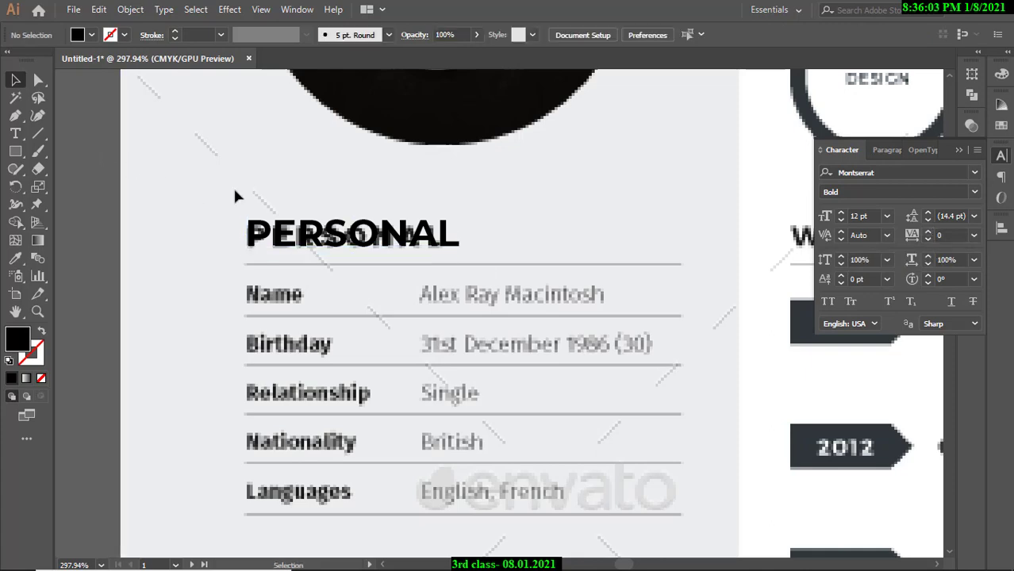
pyautogui.moveTo(358, 202); pyautogui.dragTo(194, 184)
pyautogui.moveTo(478, 209); pyautogui.dragTo(356, 190)
pyautogui.moveTo(443, 195); pyautogui.dragTo(334, 179)
# Copy the PERSONAL heading onto the second artboard just under the photo.
pyautogui.keyDown('ctrl'); pyautogui.keyDown('alt'); pyautogui.click(358, 189); pyautogui.keyUp('alt'); pyautogui.keyUp('ctrl')
pyautogui.moveTo(170, 176); pyautogui.dragTo(627, 208)
pyautogui.click(568, 168)
pyautogui.moveTo(539, 186); pyautogui.dragTo(640, 181)
# Shrink the copied PERSONAL heading to 10 pt and compare it with the template's PERSONAL section.
pyautogui.click(614, 170)
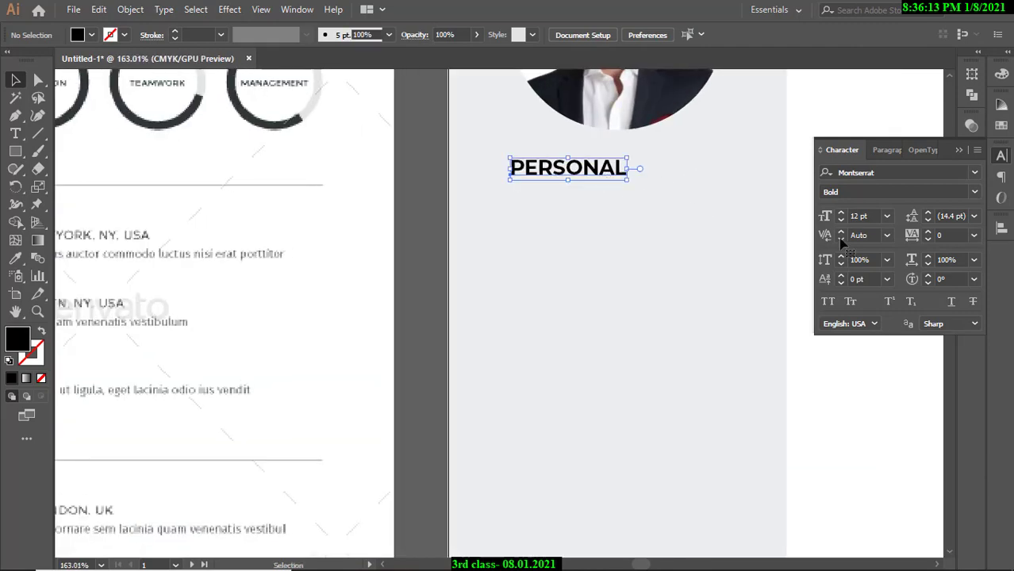
pyautogui.click(841, 220)
pyautogui.click(841, 221)
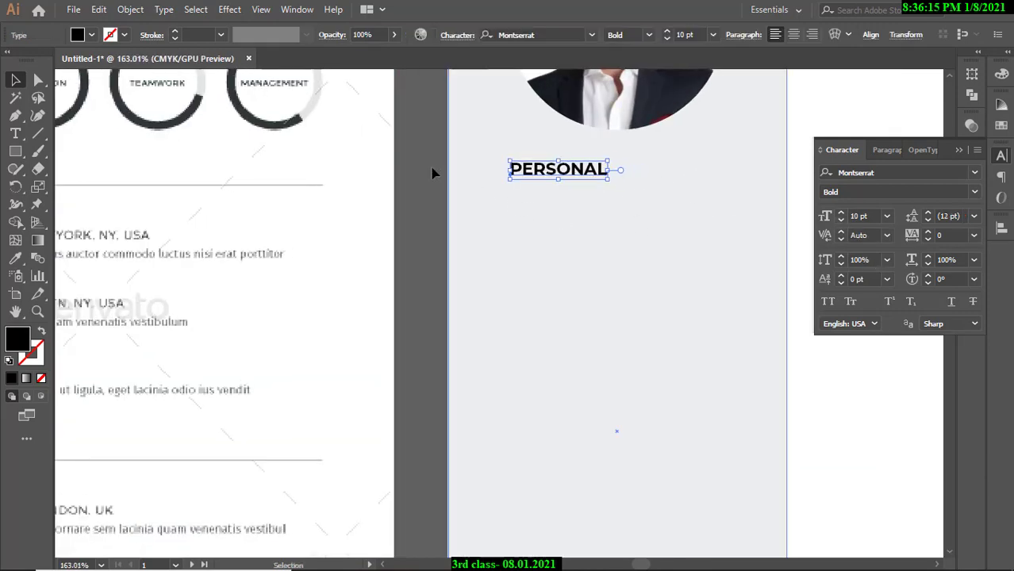
pyautogui.click(621, 234)
pyautogui.moveTo(620, 231); pyautogui.dragTo(486, 230)
pyautogui.moveTo(252, 228); pyautogui.dragTo(190, 249)
pyautogui.moveTo(544, 251); pyautogui.dragTo(419, 256)
pyautogui.moveTo(608, 257); pyautogui.dragTo(484, 258)
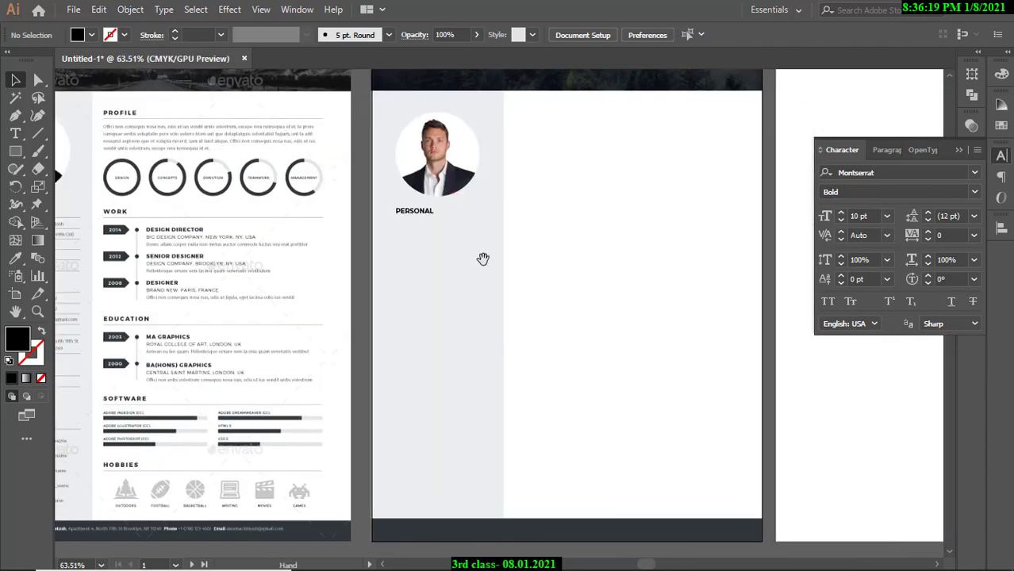
pyautogui.moveTo(409, 245); pyautogui.dragTo(544, 222)
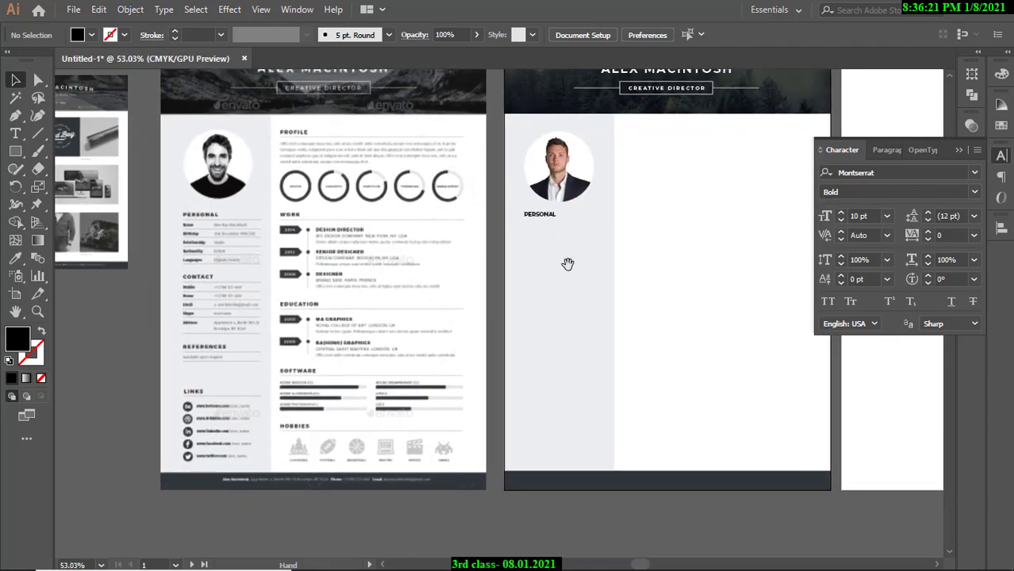
pyautogui.moveTo(572, 274); pyautogui.dragTo(582, 299)
pyautogui.scroll(2, 566, 256)
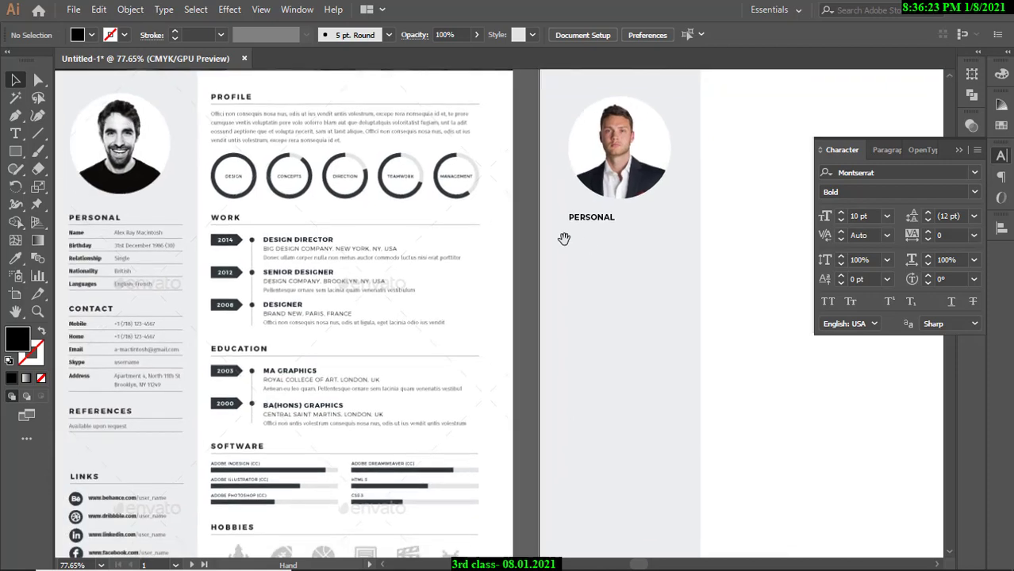
# Nudge PERSONAL two steps lower beneath the photo and set it back to 12 pt.
pyautogui.click(585, 227)
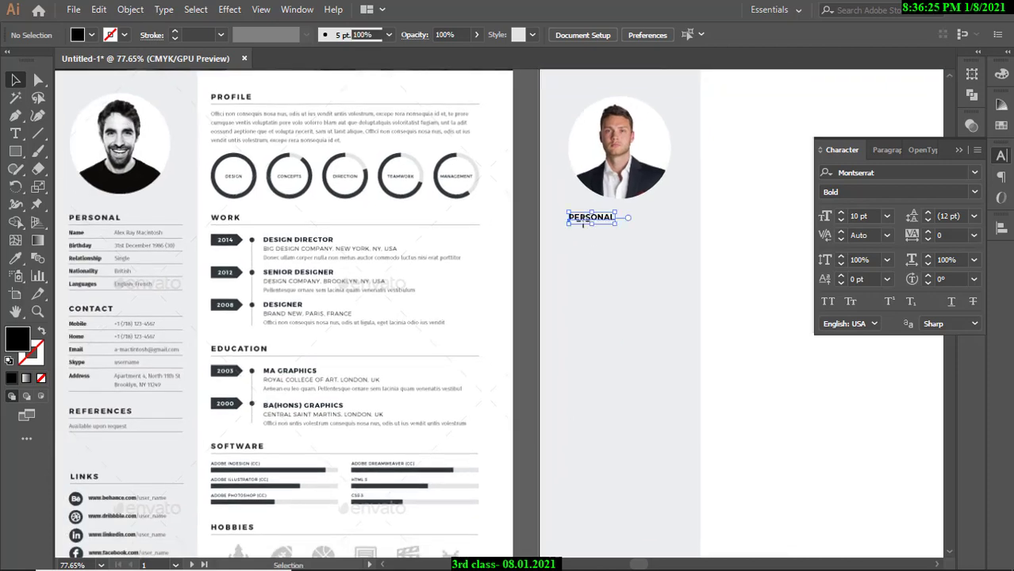
pyautogui.press('Down')
pyautogui.press('Down')
pyautogui.press('Down')
pyautogui.press('Down')
pyautogui.press('Down')
pyautogui.press('Down')
pyautogui.press('Down')
pyautogui.press('Down')
pyautogui.press('Down')
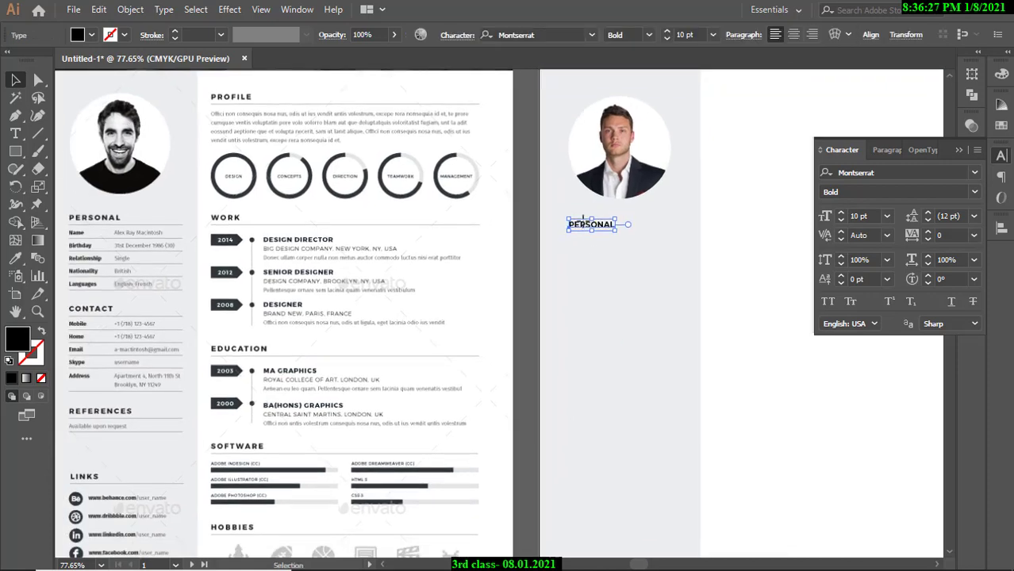
pyautogui.press('Down')
pyautogui.press('Down')
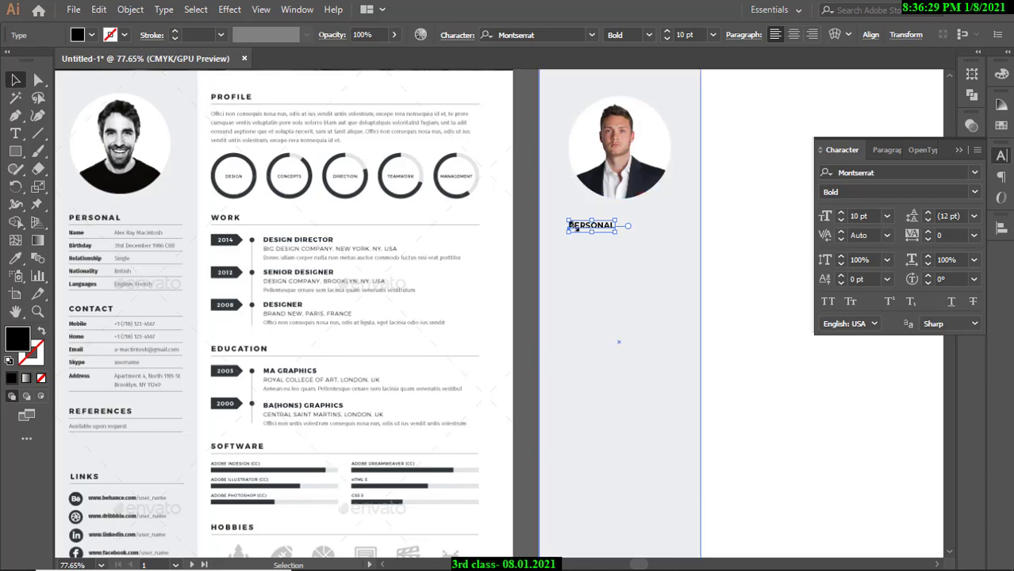
pyautogui.click(841, 218)
pyautogui.click(841, 218)
pyautogui.click(526, 224)
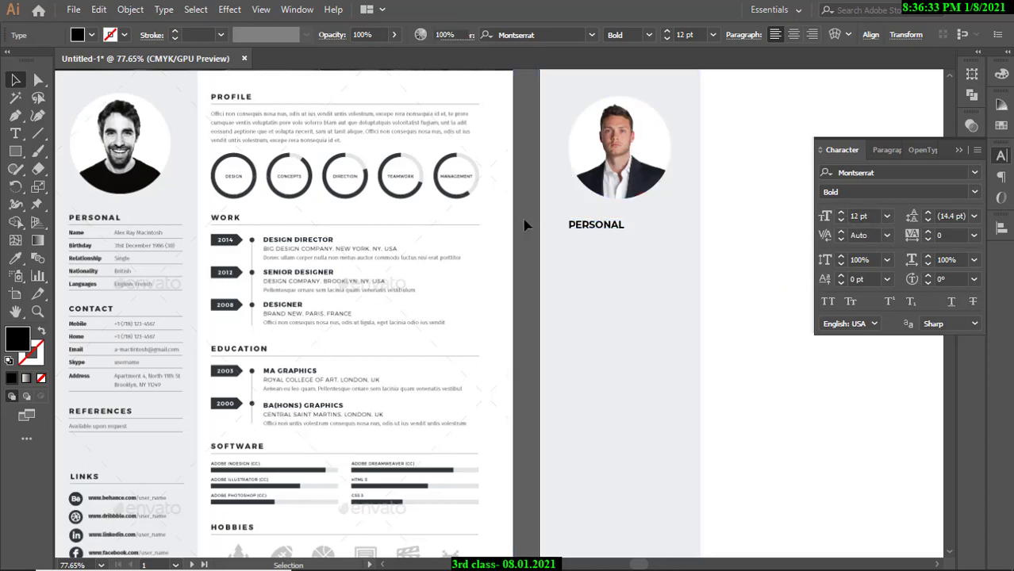
pyautogui.moveTo(587, 250); pyautogui.dragTo(603, 228)
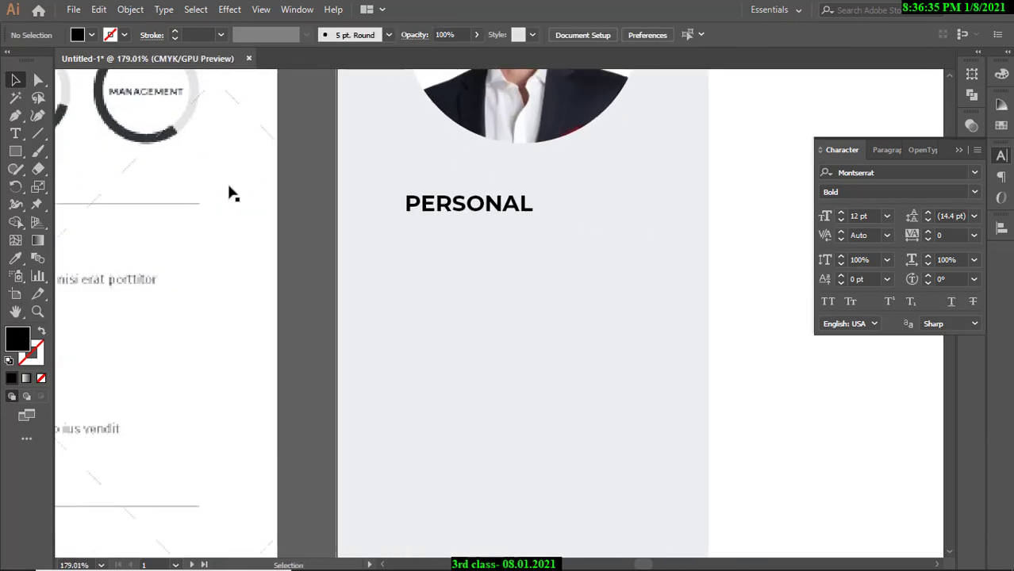
# Draw a straight horizontal line under the PERSONAL heading with the Line Segment tool.
pyautogui.click(38, 133)
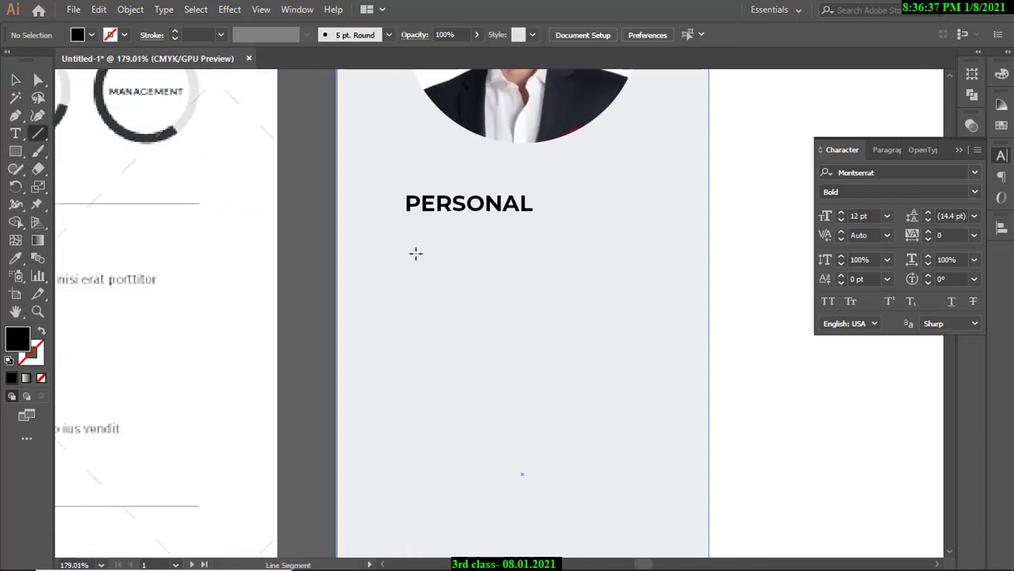
pyautogui.click(406, 222)
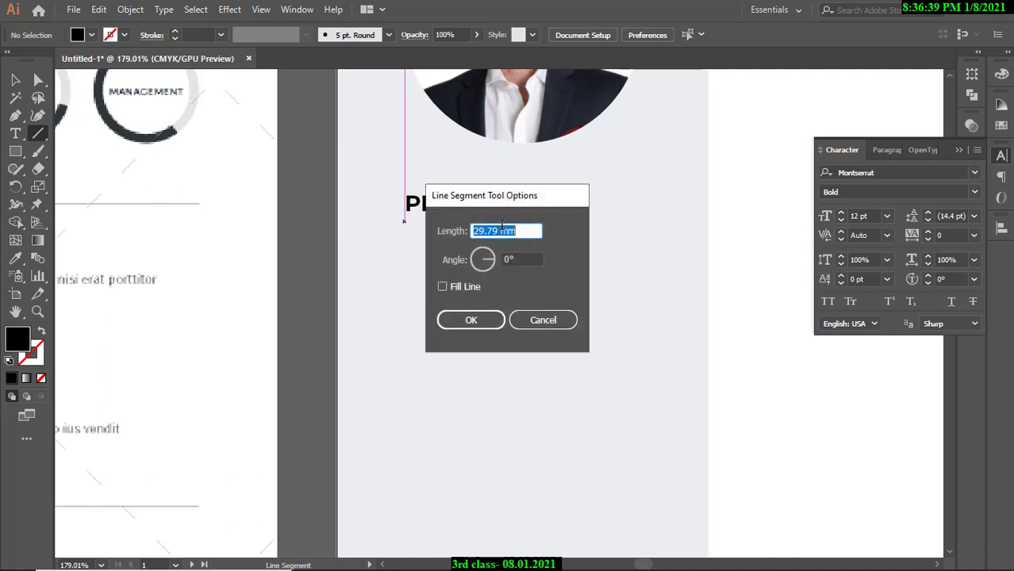
pyautogui.click(533, 318)
pyautogui.moveTo(406, 224); pyautogui.dragTo(646, 223)
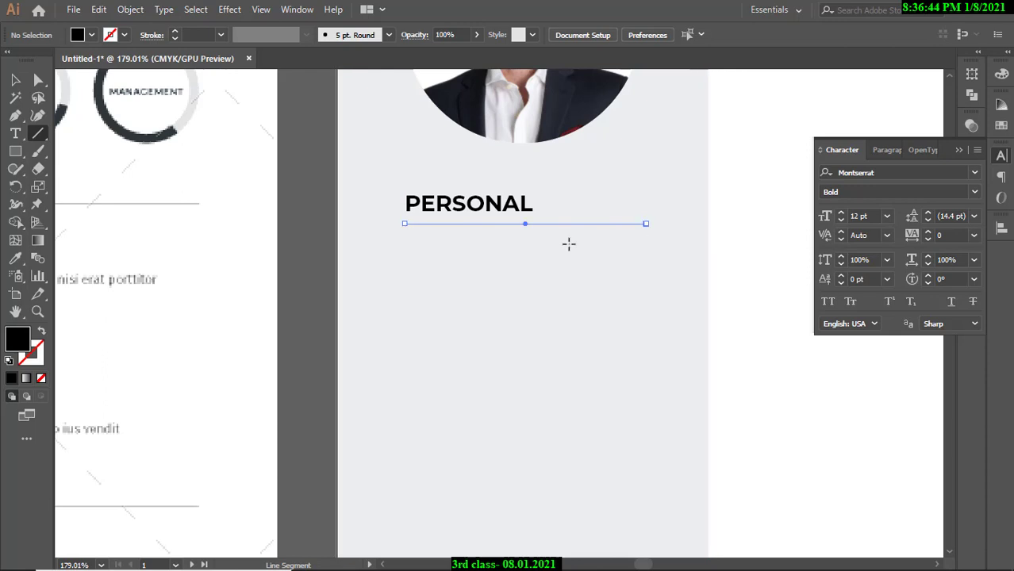
# Give the underline a black stroke from the stroke swatches.
pyautogui.doubleClick(42, 352)
pyautogui.moveTo(460, 223); pyautogui.dragTo(579, 389)
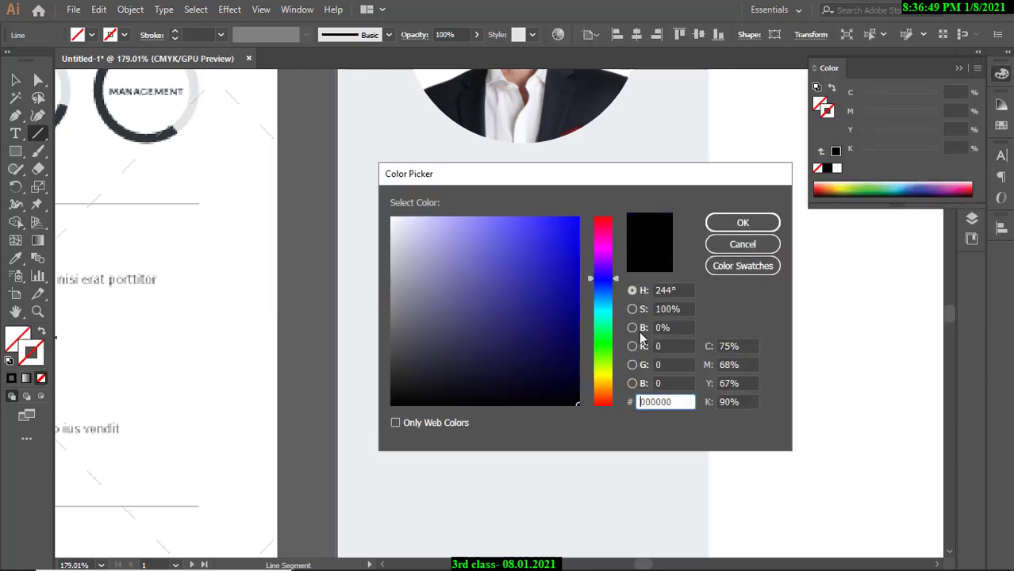
pyautogui.click(742, 223)
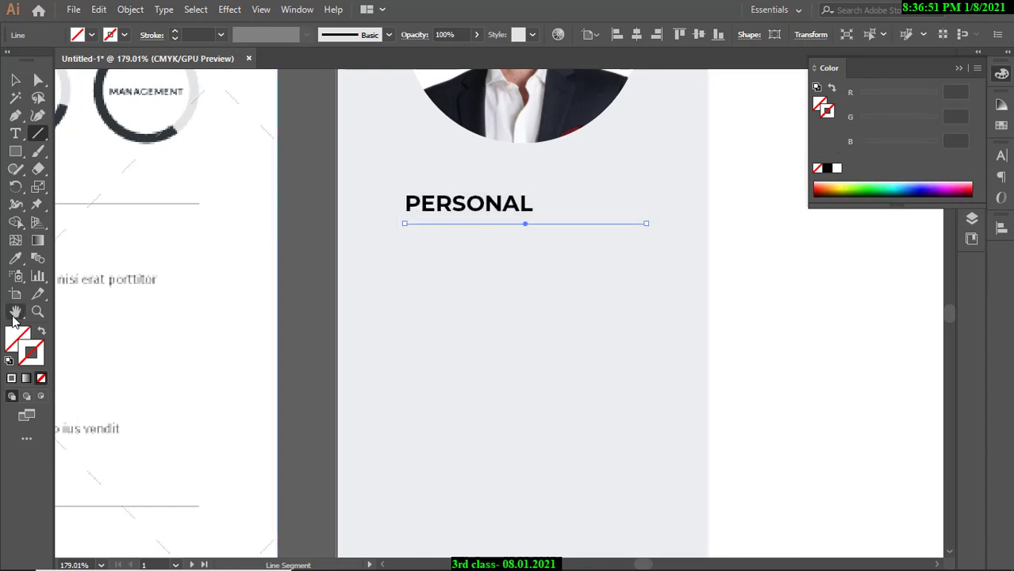
pyautogui.click(124, 34)
pyautogui.click(41, 61)
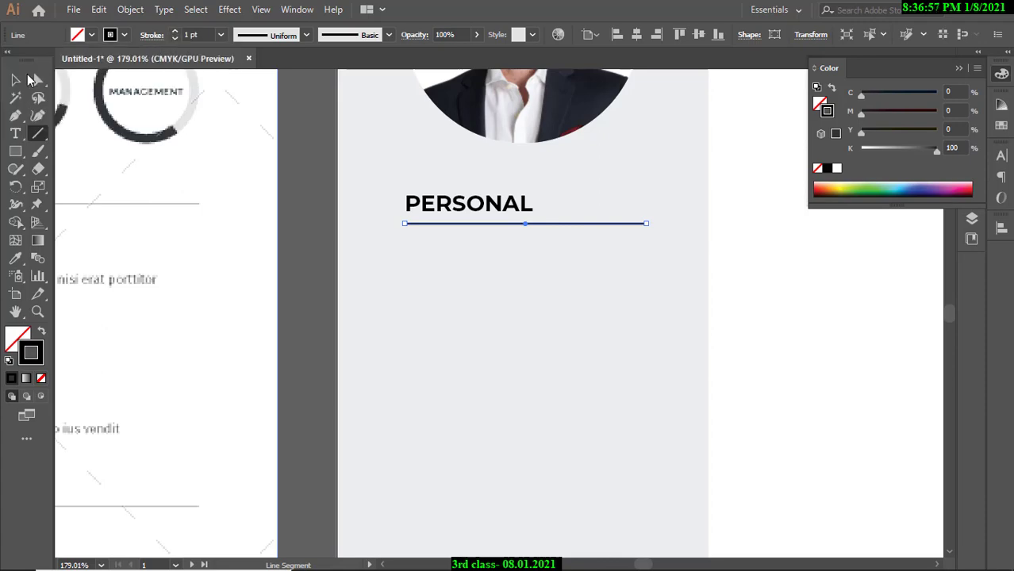
# Deselect the underline and zoom in on the template's PERSONAL Name rows.
pyautogui.press('v')
pyautogui.click(303, 163)
pyautogui.hotkey('ctrl', 'space')
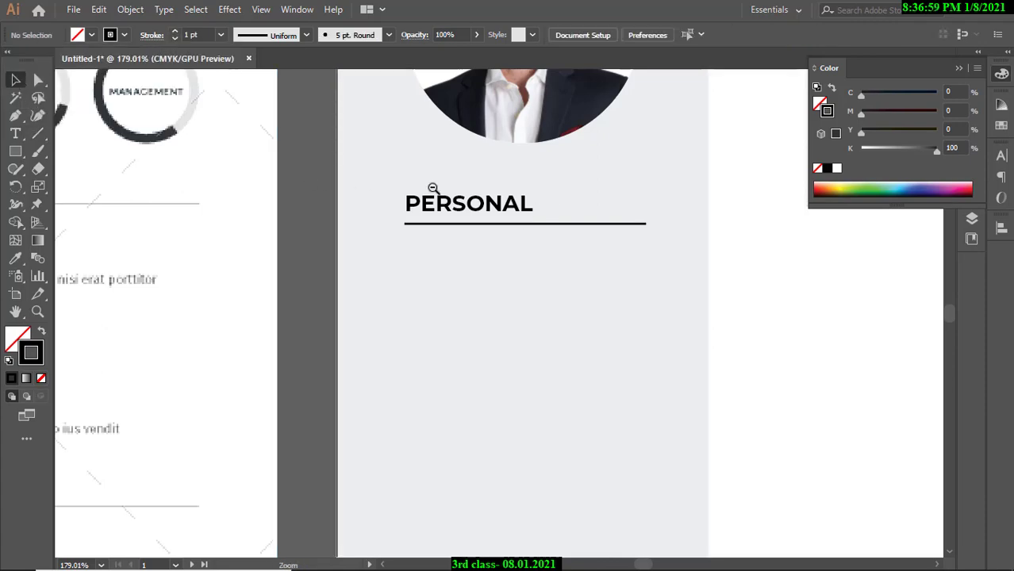
pyautogui.moveTo(433, 191); pyautogui.dragTo(362, 226)
pyautogui.moveTo(362, 226); pyautogui.dragTo(644, 222)
pyautogui.press('space')
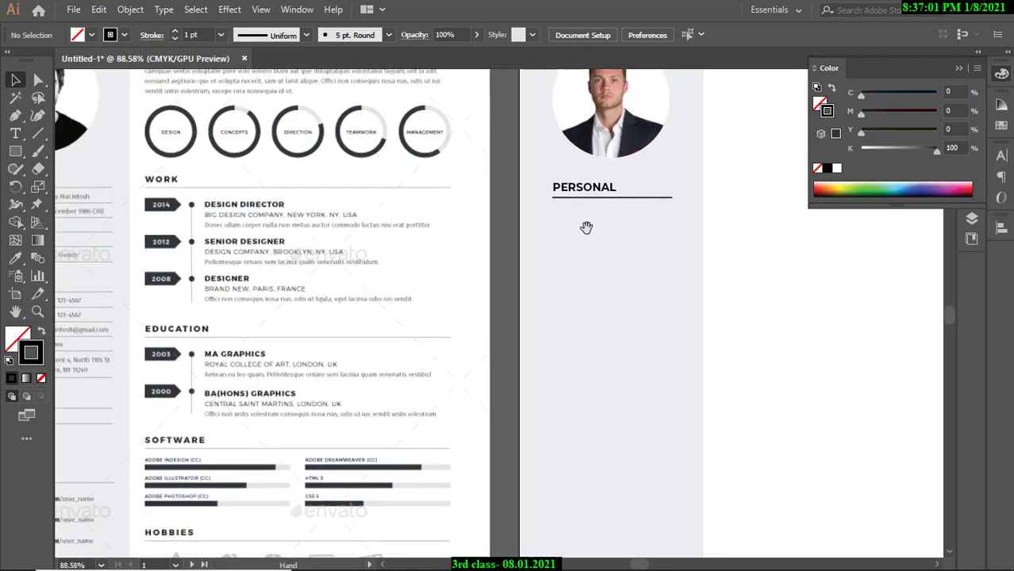
pyautogui.moveTo(414, 241)
pyautogui.mouseDown()
pyautogui.moveTo(570, 236)
pyautogui.moveTo(424, 230)
pyautogui.mouseUp()
pyautogui.hotkey('ctrl', 'space')
pyautogui.moveTo(137, 190); pyautogui.dragTo(379, 212)
pyautogui.press('space')
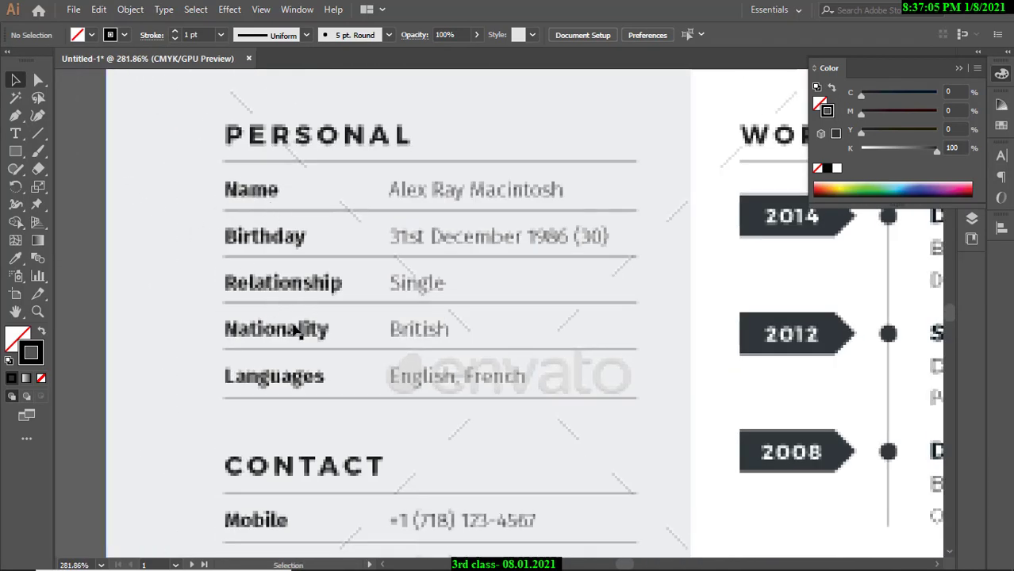
# Type a new 'Name' text label beside the template's Name row.
pyautogui.click(15, 133)
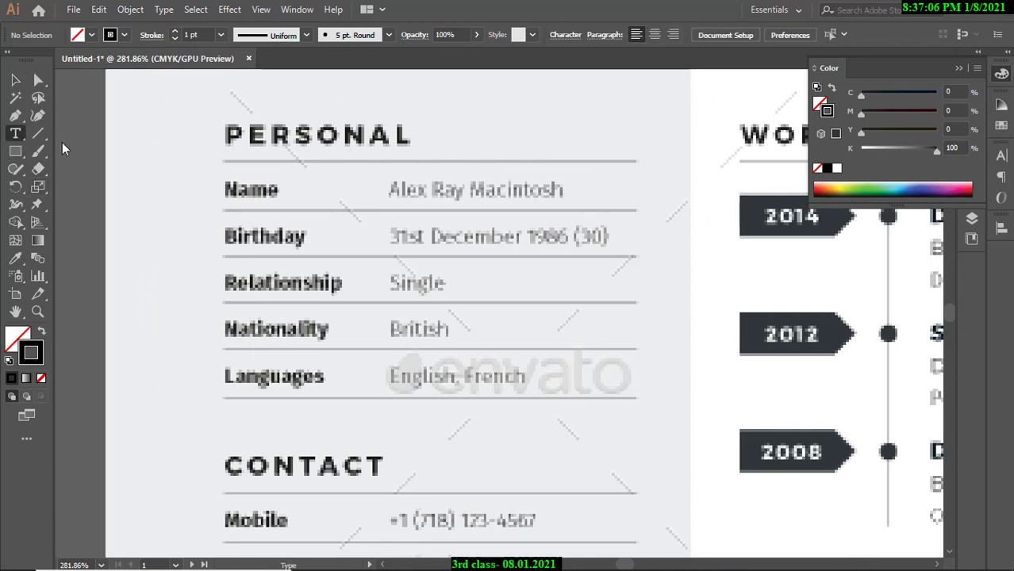
pyautogui.click(333, 195)
pyautogui.write('nA')
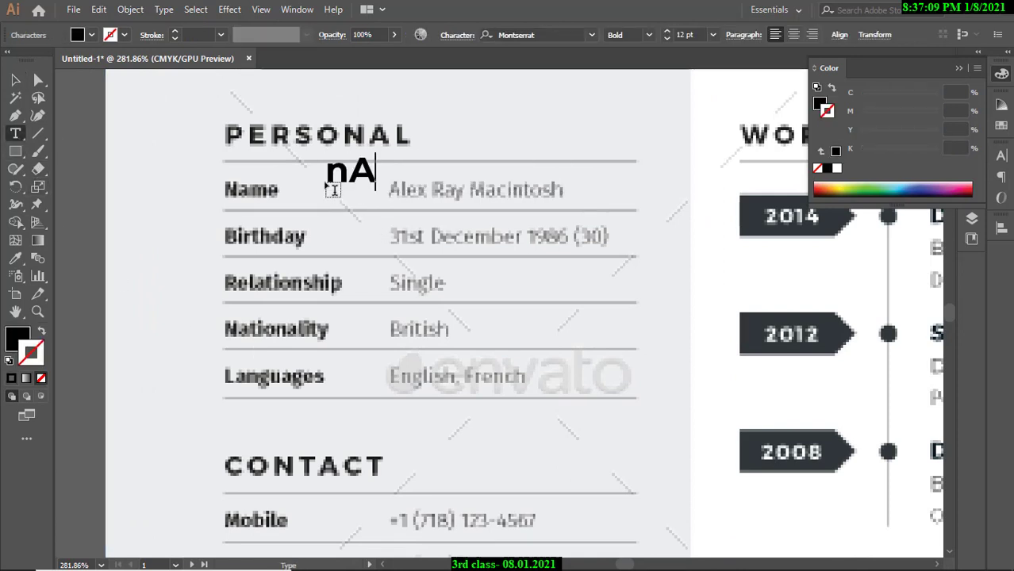
pyautogui.press('BackSpace')
pyautogui.press('BackSpace')
pyautogui.write('Name')
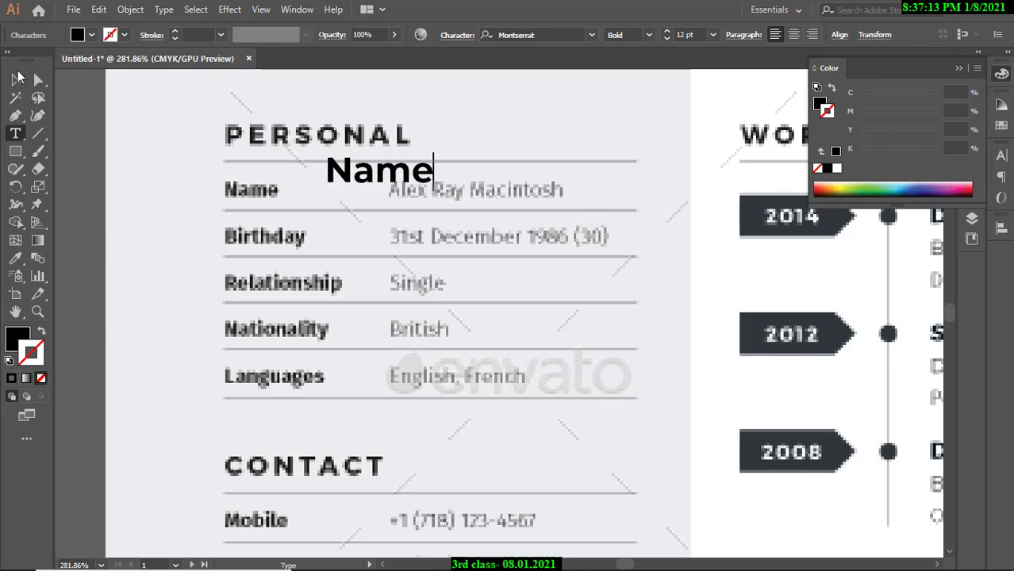
pyautogui.click(15, 80)
# Search 'fira' in the Character panel and apply Fira Sans Regular to the Name label.
pyautogui.click(564, 556)
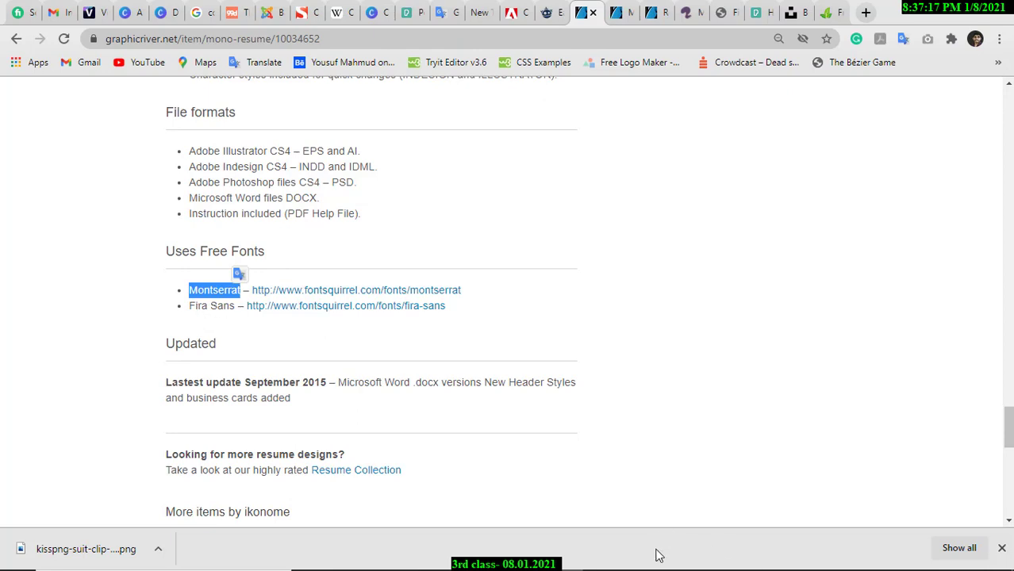
pyautogui.click(528, 556)
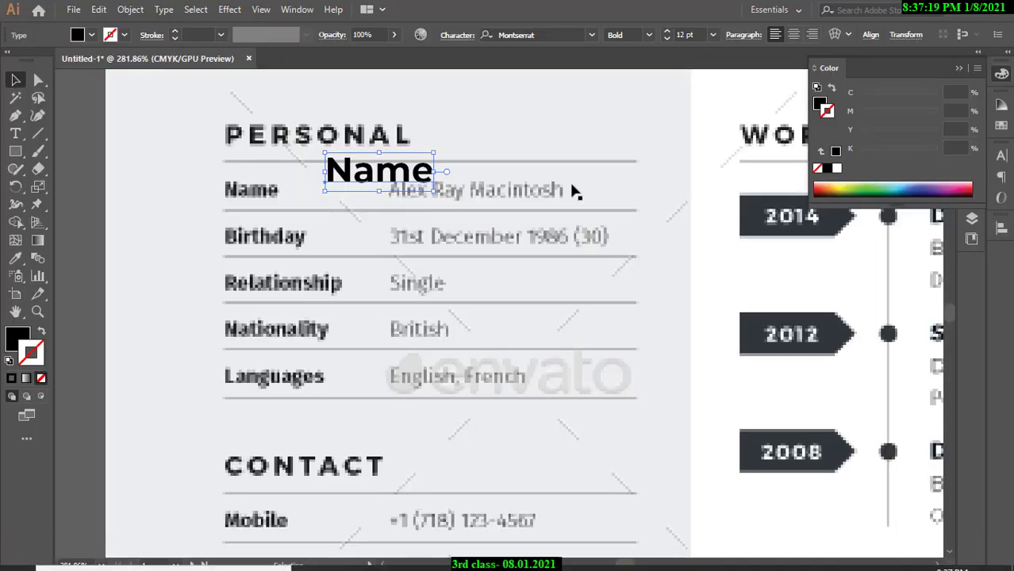
pyautogui.click(1001, 74)
pyautogui.click(1000, 159)
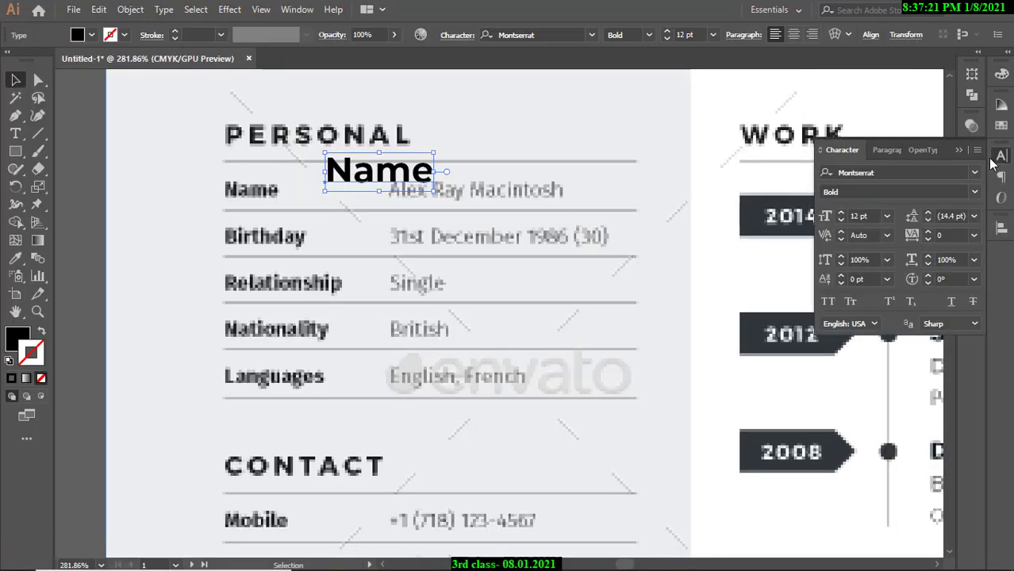
pyautogui.click(892, 171)
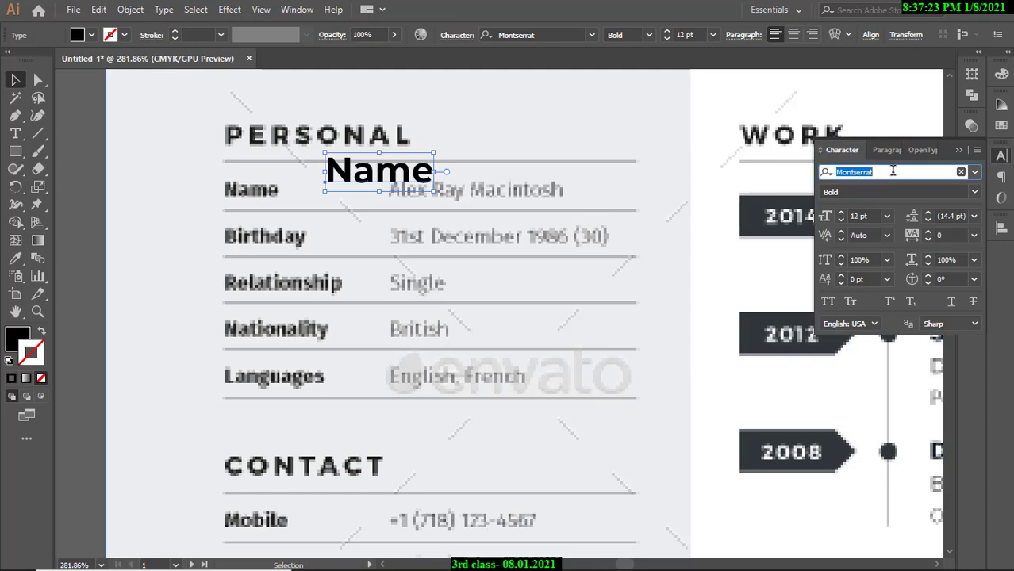
pyautogui.write('fira')
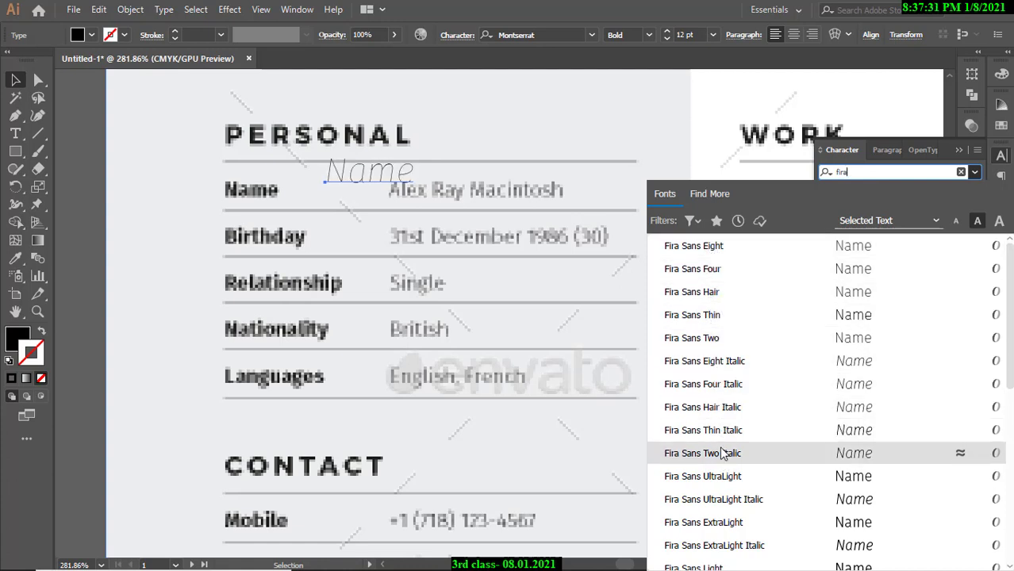
pyautogui.scroll(-2, 724, 498)
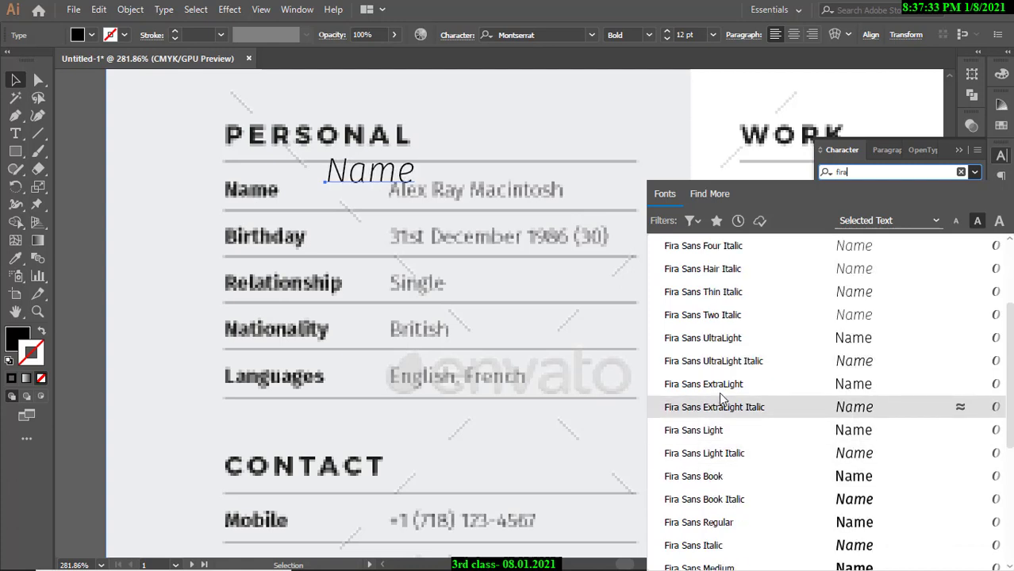
pyautogui.scroll(-2, 720, 444)
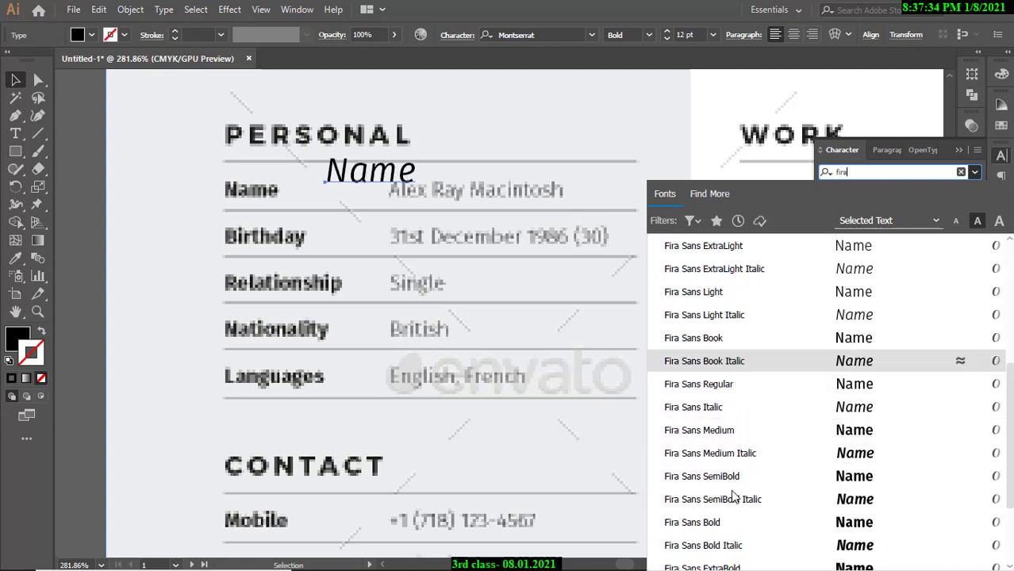
pyautogui.click(716, 387)
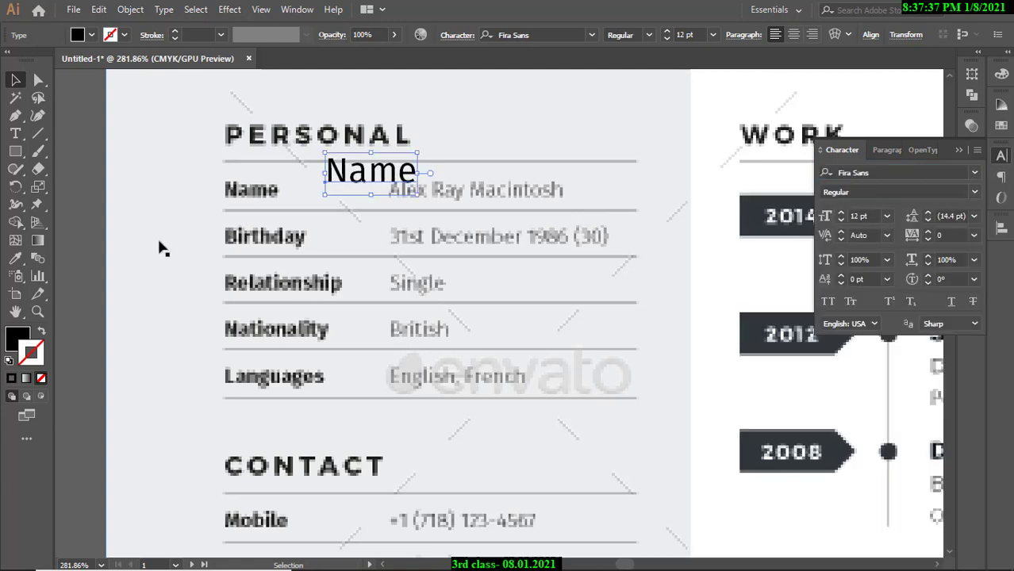
pyautogui.click(69, 176)
pyautogui.scroll(2, 88, 83)
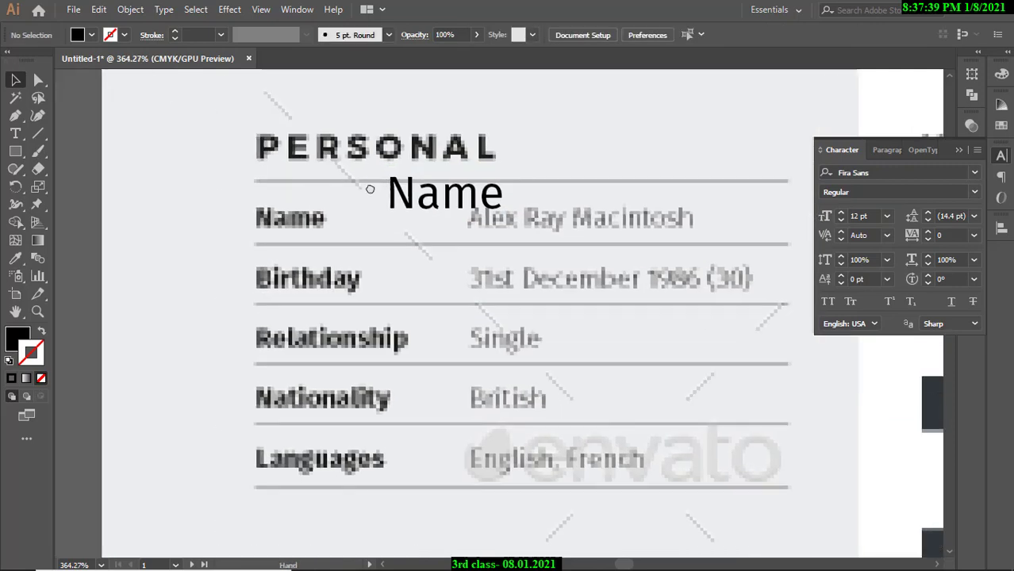
# Reduce the Name label to 10 pt, checking it against the reference Name label.
pyautogui.moveTo(413, 205); pyautogui.dragTo(280, 219)
pyautogui.click(841, 220)
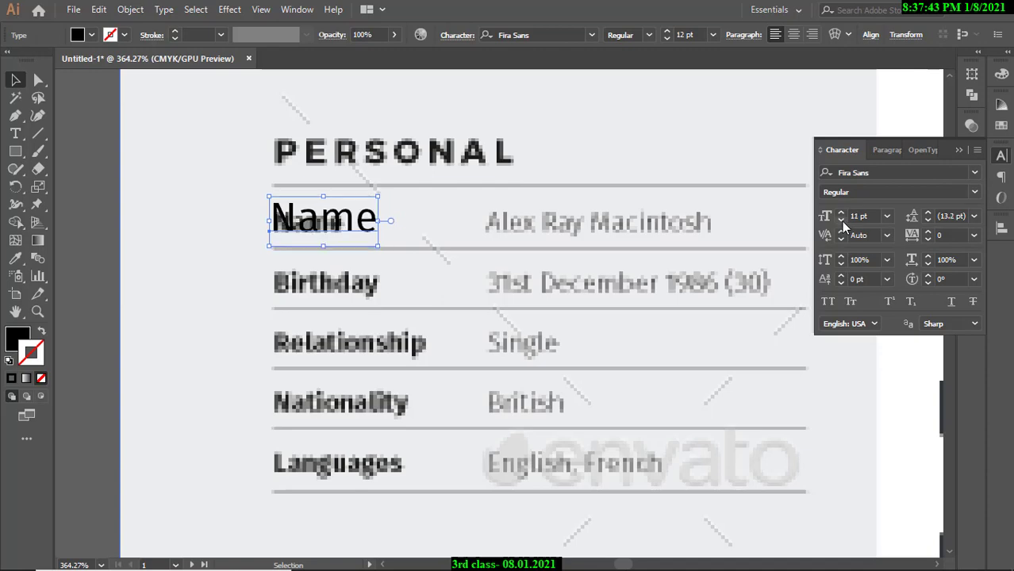
pyautogui.click(841, 220)
pyautogui.click(214, 182)
pyautogui.scroll(-6, 357, 165)
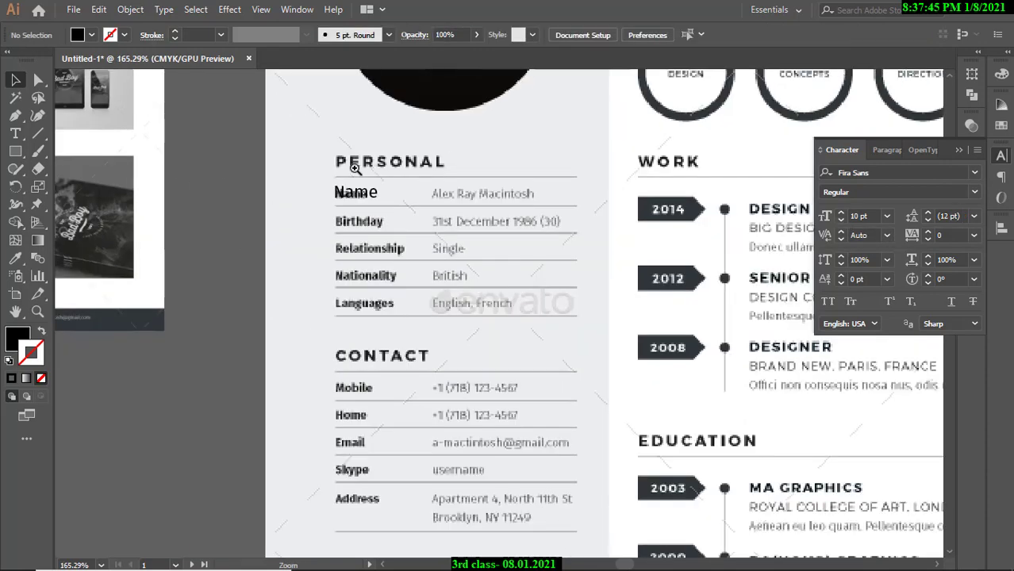
pyautogui.moveTo(478, 164); pyautogui.dragTo(238, 166)
# Move Name below PERSONAL on the new resume and duplicate it downward.
pyautogui.moveTo(108, 183); pyautogui.dragTo(687, 203)
pyautogui.keyDown('ctrl'); pyautogui.click(680, 172); pyautogui.keyUp('ctrl')
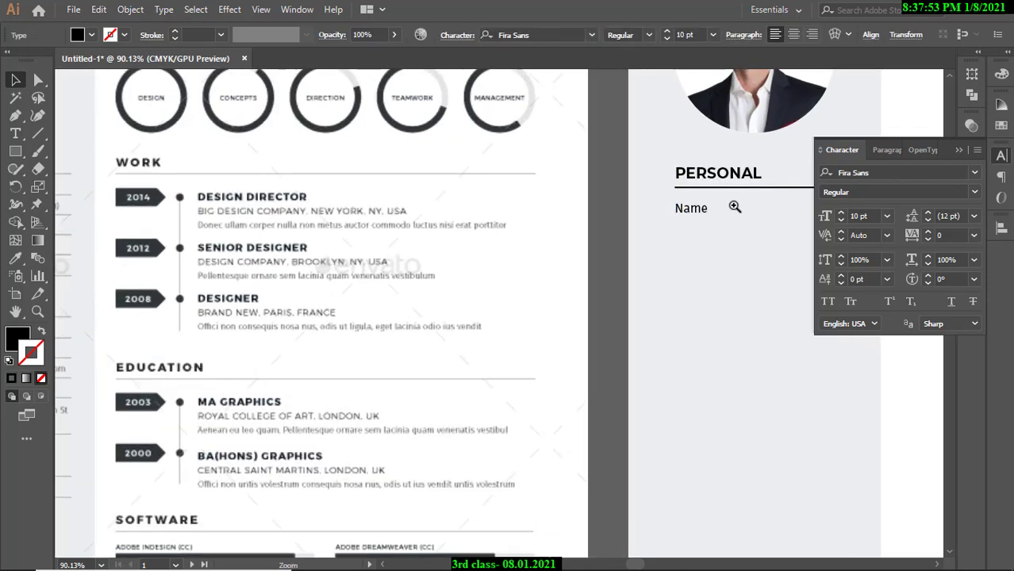
pyautogui.keyDown('ctrl'); pyautogui.click(735, 206); pyautogui.keyUp('ctrl')
pyautogui.keyDown('ctrl'); pyautogui.click(577, 231); pyautogui.keyUp('ctrl')
pyautogui.keyDown('ctrl'); pyautogui.click(575, 232); pyautogui.keyUp('ctrl')
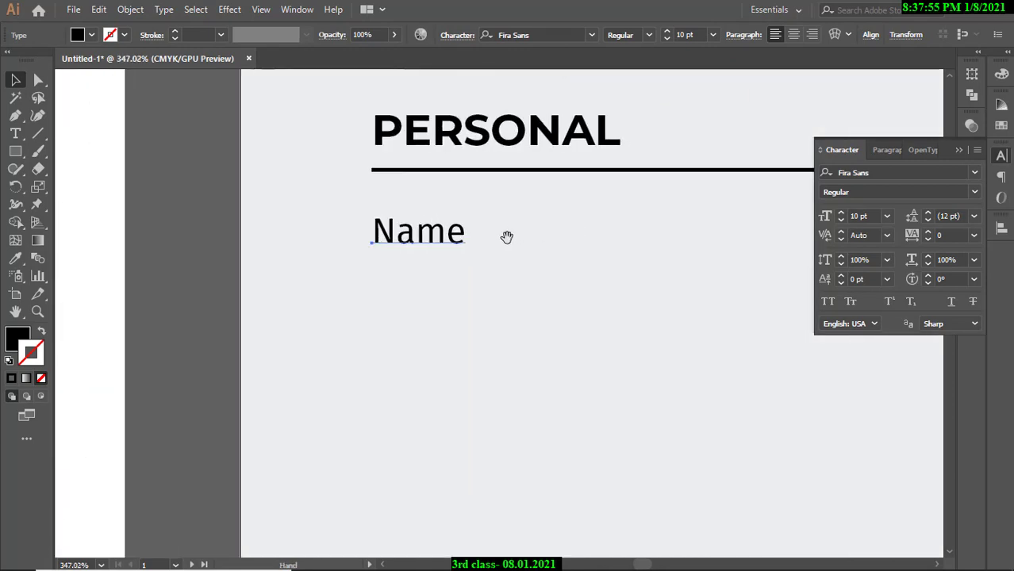
pyautogui.click(425, 242)
pyautogui.keyDown('alt'); pyautogui.keyDown('shift'); pyautogui.moveTo(423, 247); pyautogui.dragTo(425, 338); pyautogui.keyUp('shift'); pyautogui.keyUp('alt')
pyautogui.doubleClick(431, 292)
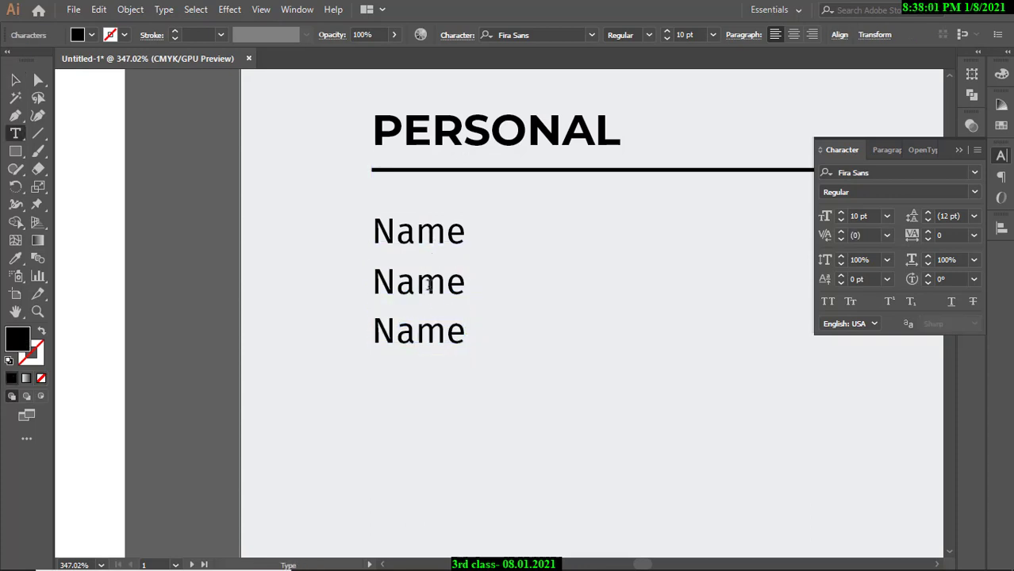
pyautogui.click(14, 80)
pyautogui.click(190, 165)
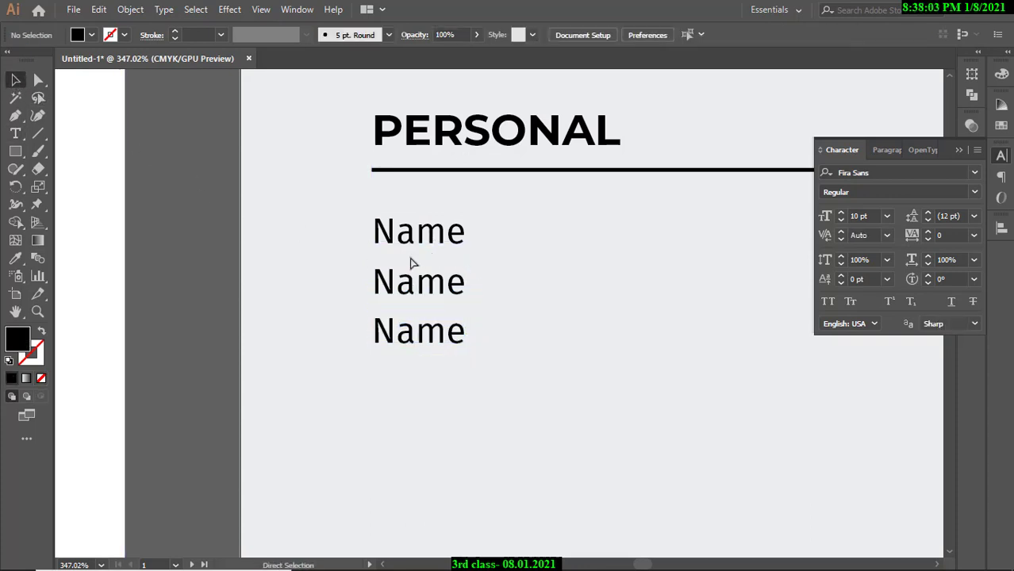
# Delete the two extra Name copies and duplicate the remaining Name directly below it.
pyautogui.keyDown('ctrl'); pyautogui.moveTo(429, 274); pyautogui.dragTo(543, 263); pyautogui.keyUp('ctrl')
pyautogui.click(432, 241)
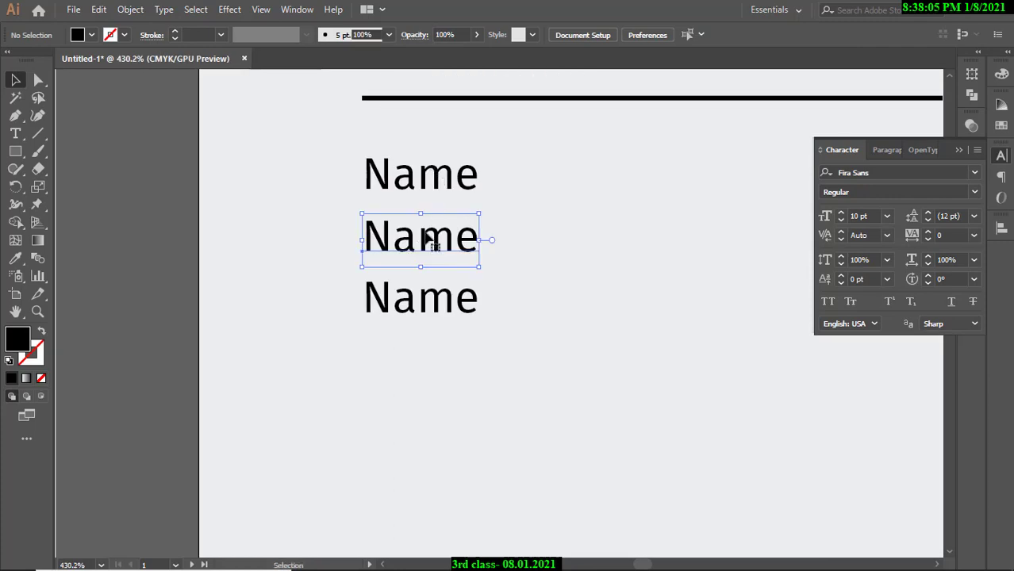
pyautogui.press('Delete')
pyautogui.click(431, 300)
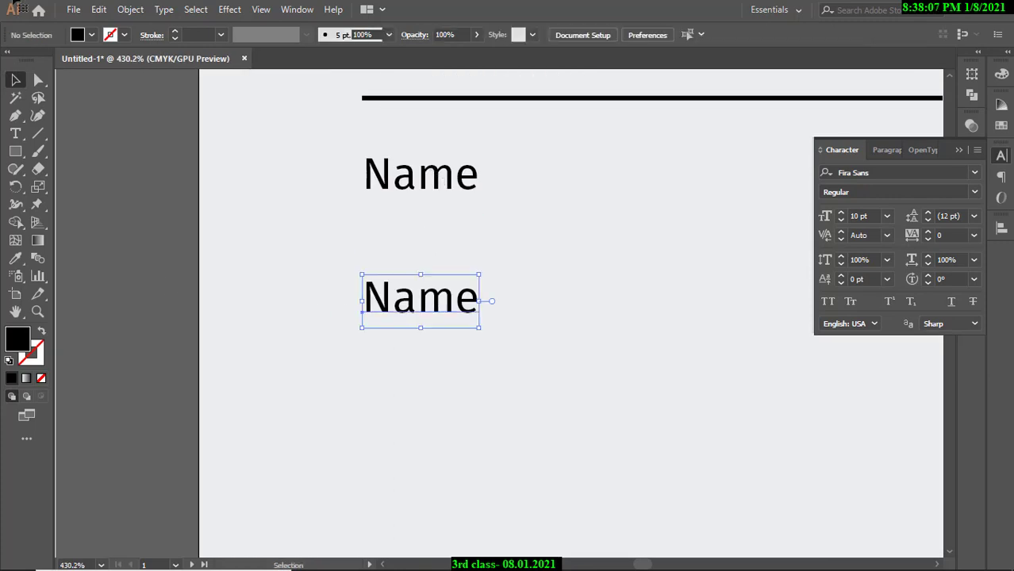
pyautogui.press('Delete')
pyautogui.click(438, 185)
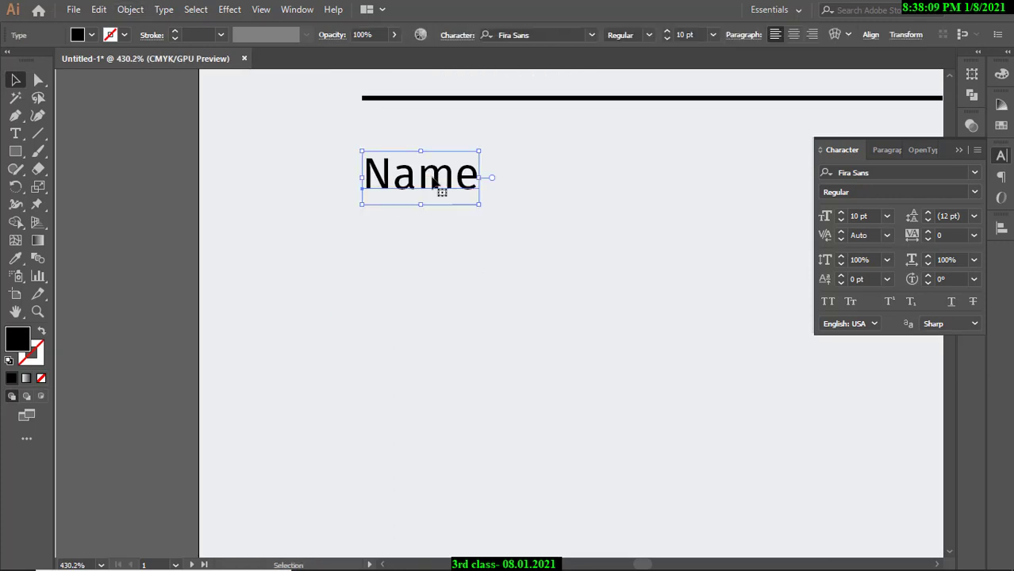
pyautogui.moveTo(435, 184); pyautogui.dragTo(436, 240)
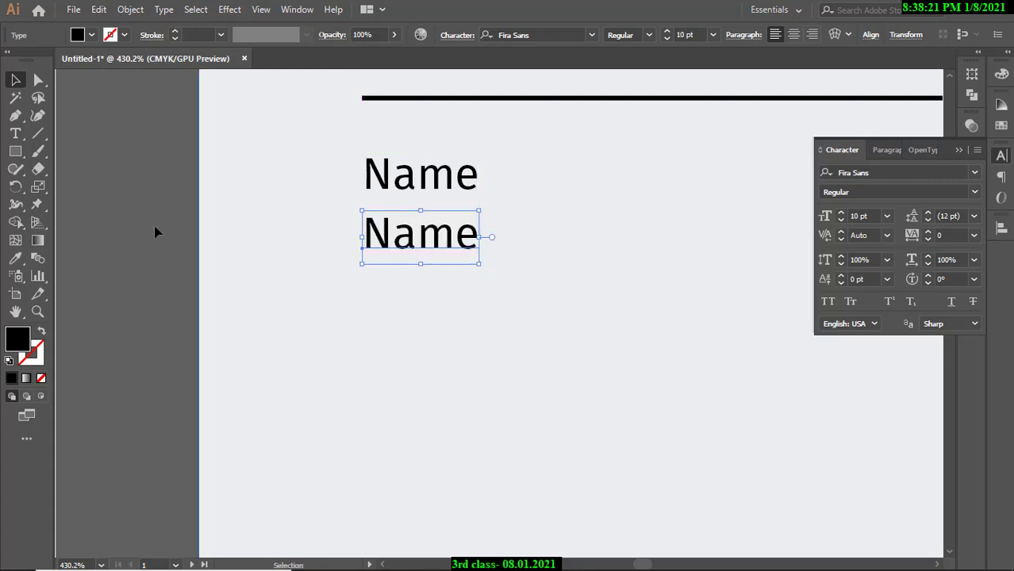
# Duplicate the second Name label straight down to create a third one.
pyautogui.click(138, 213)
pyautogui.moveTo(494, 199); pyautogui.dragTo(317, 200)
pyautogui.moveTo(433, 199); pyautogui.dragTo(296, 206)
pyautogui.moveTo(301, 213); pyautogui.dragTo(357, 238)
pyautogui.click(367, 231)
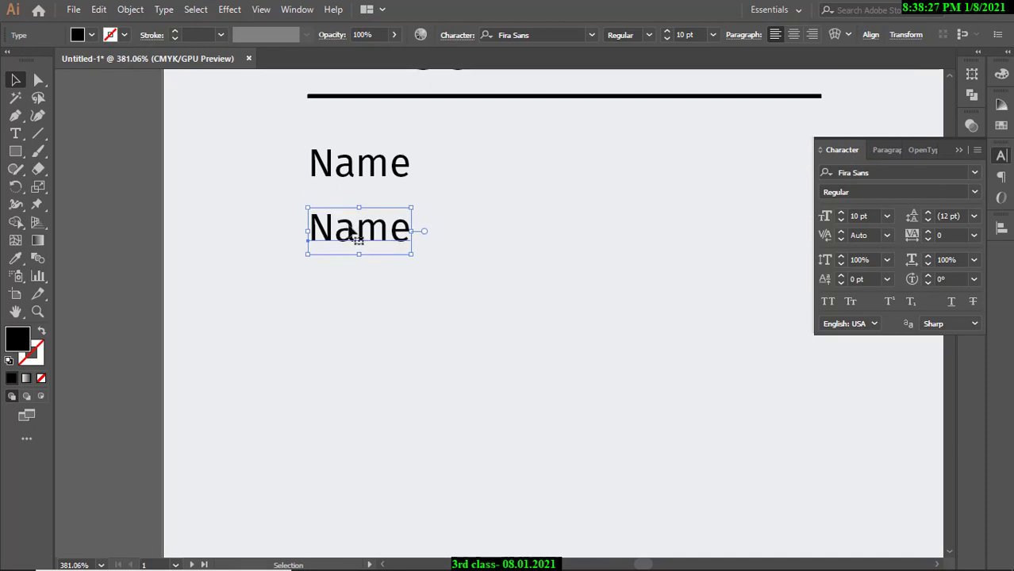
pyautogui.click(116, 165)
pyautogui.moveTo(349, 203); pyautogui.dragTo(679, 190)
pyautogui.moveTo(488, 199); pyautogui.dragTo(837, 185)
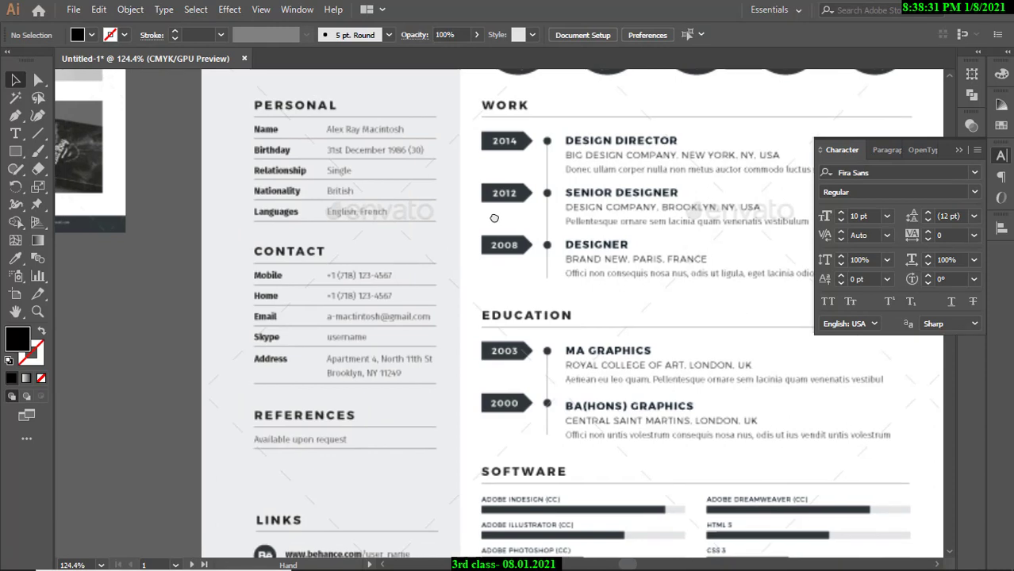
pyautogui.moveTo(492, 218); pyautogui.dragTo(98, 220)
pyautogui.moveTo(578, 195); pyautogui.dragTo(267, 207)
pyautogui.moveTo(357, 190); pyautogui.dragTo(436, 210)
pyautogui.moveTo(337, 210); pyautogui.dragTo(439, 225)
pyautogui.click(361, 222)
pyautogui.moveTo(365, 225); pyautogui.dragTo(366, 278)
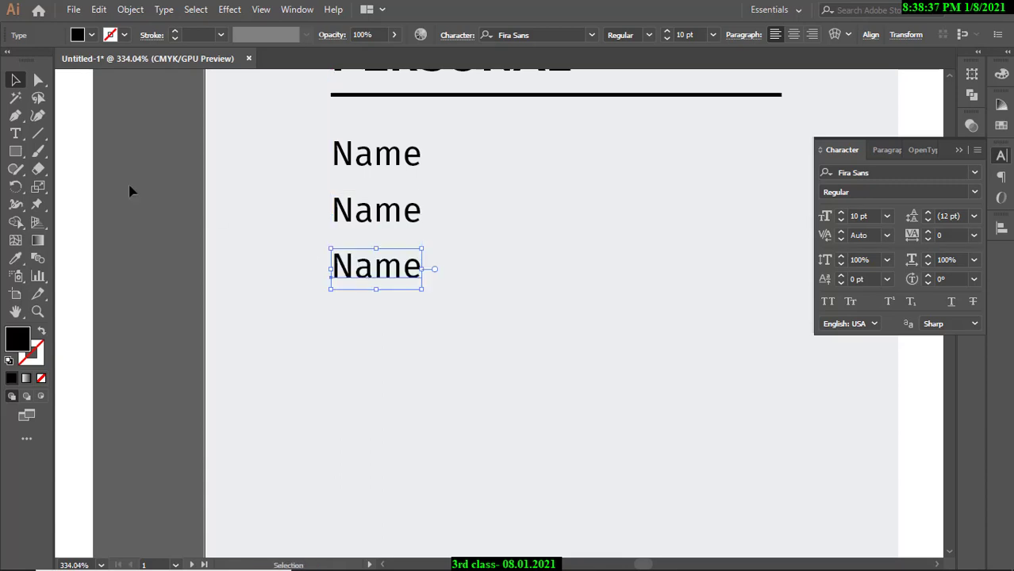
# Nudge the third Name label down slightly and compare with the reference resume.
pyautogui.click(158, 181)
pyautogui.moveTo(350, 177); pyautogui.dragTo(196, 195)
pyautogui.moveTo(202, 198); pyautogui.dragTo(293, 240)
pyautogui.click(294, 240)
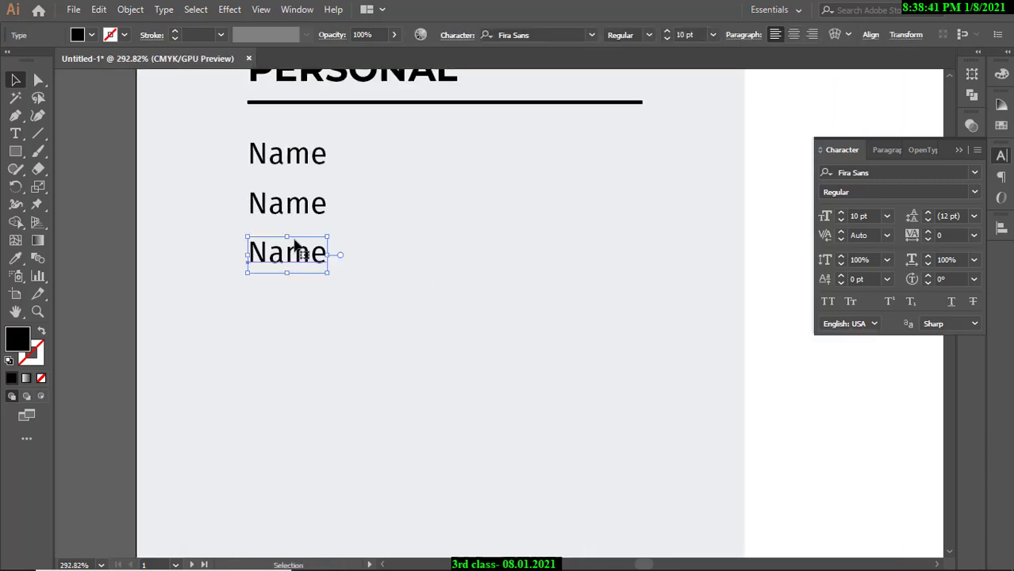
pyautogui.press('Down')
pyautogui.click(83, 151)
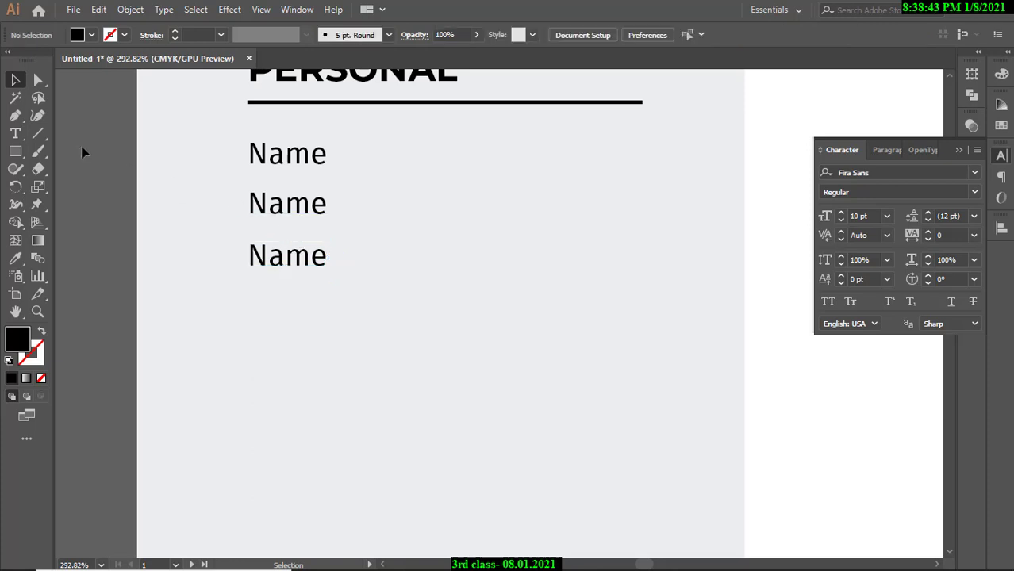
pyautogui.moveTo(271, 146); pyautogui.dragTo(165, 174)
pyautogui.moveTo(294, 164); pyautogui.dragTo(483, 178)
pyautogui.moveTo(197, 179); pyautogui.dragTo(463, 187)
pyautogui.moveTo(249, 146); pyautogui.dragTo(230, 204)
pyautogui.moveTo(331, 193); pyautogui.dragTo(238, 188)
pyautogui.moveTo(403, 165); pyautogui.dragTo(153, 234)
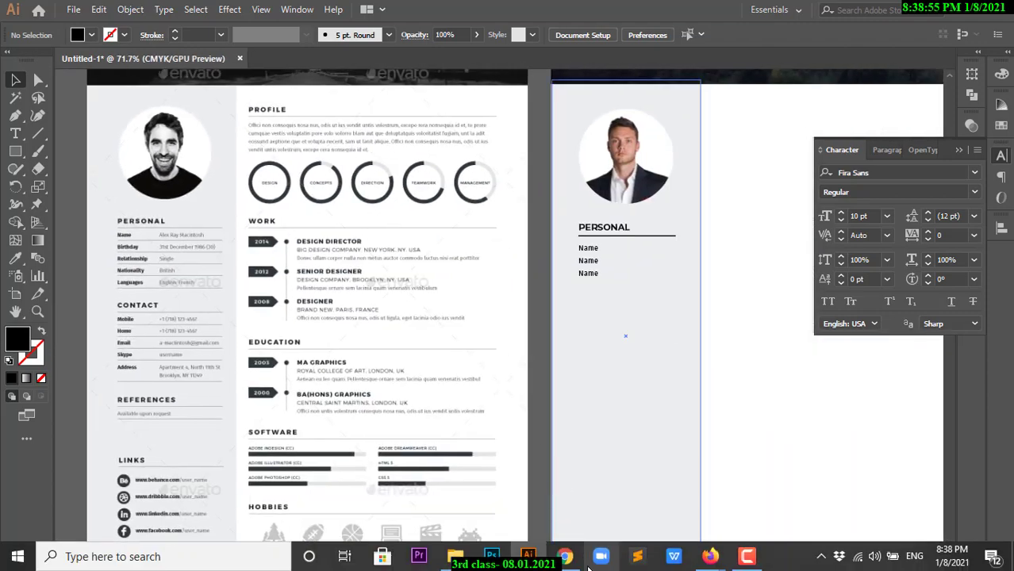
pyautogui.moveTo(708, 564)
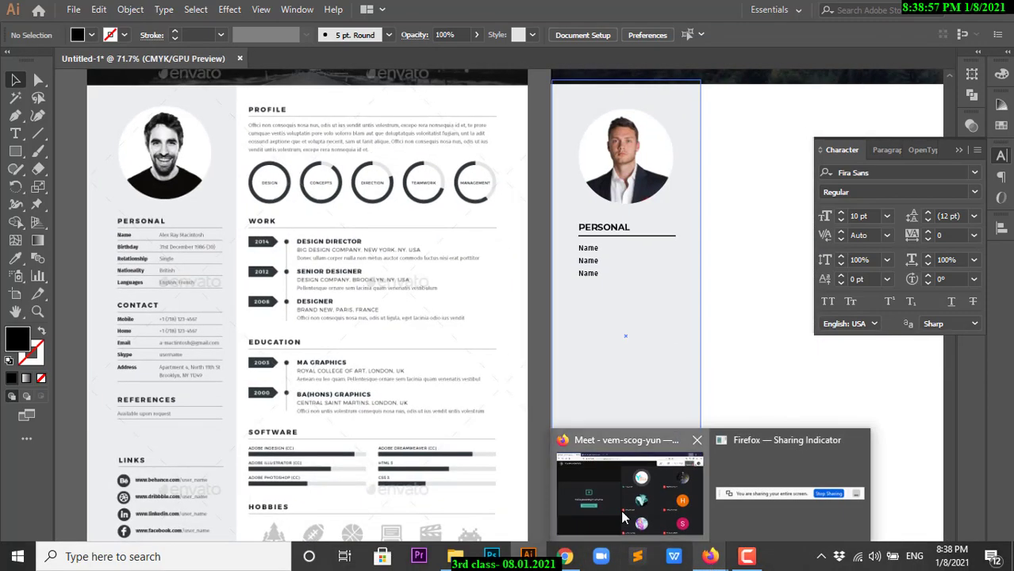
pyautogui.click(622, 516)
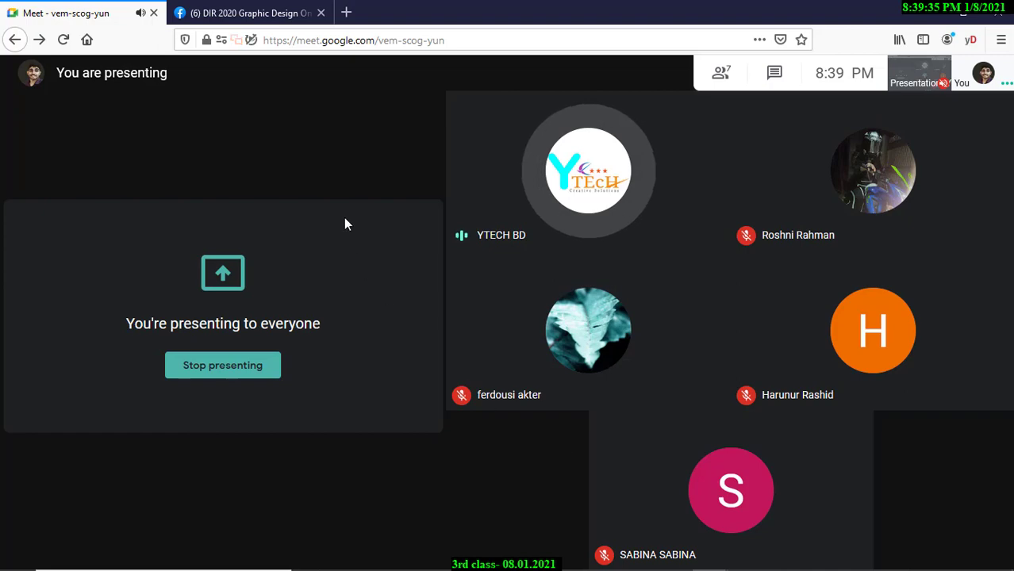
pyautogui.click(261, 13)
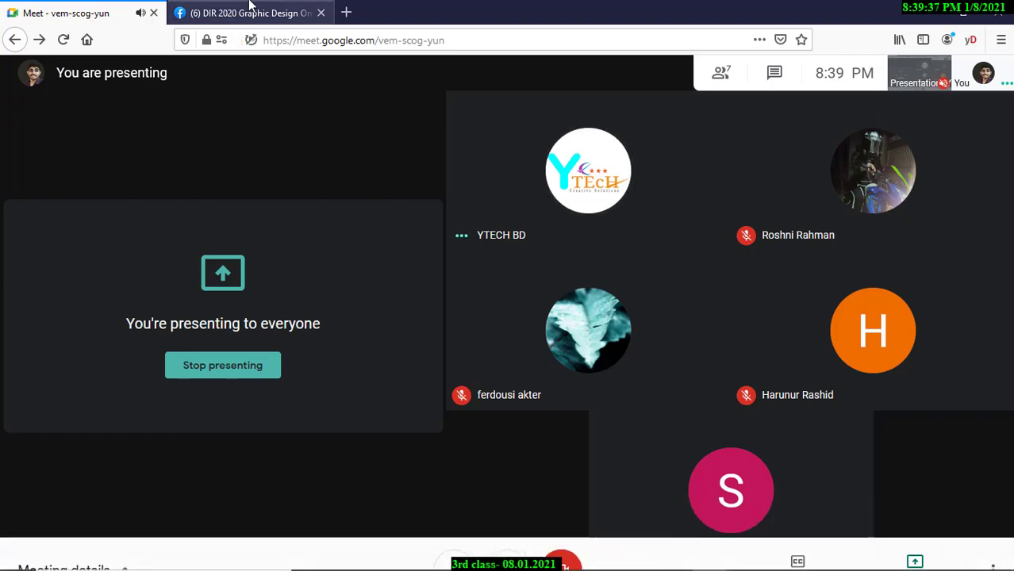
pyautogui.click(137, 7)
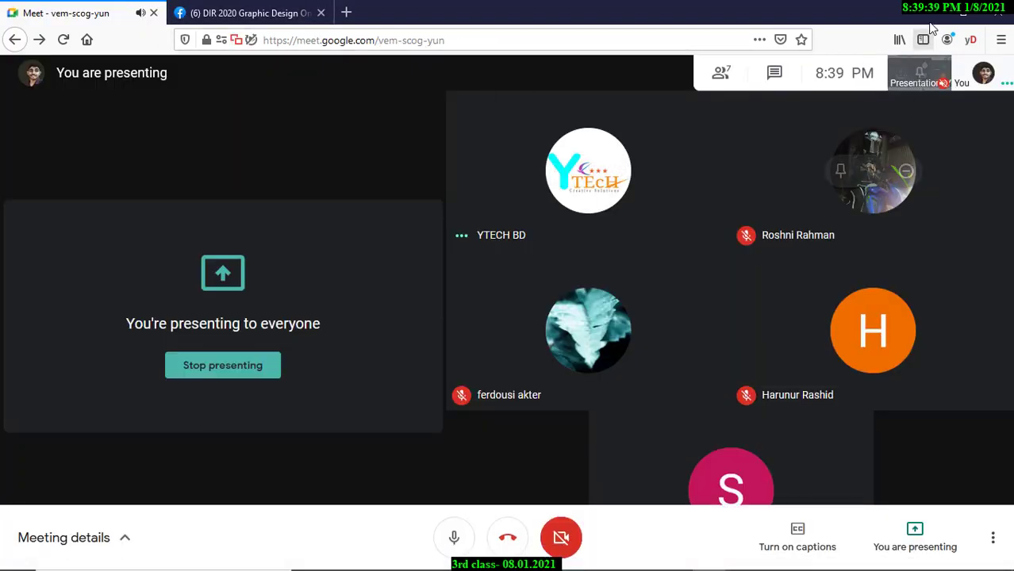
pyautogui.click(929, 13)
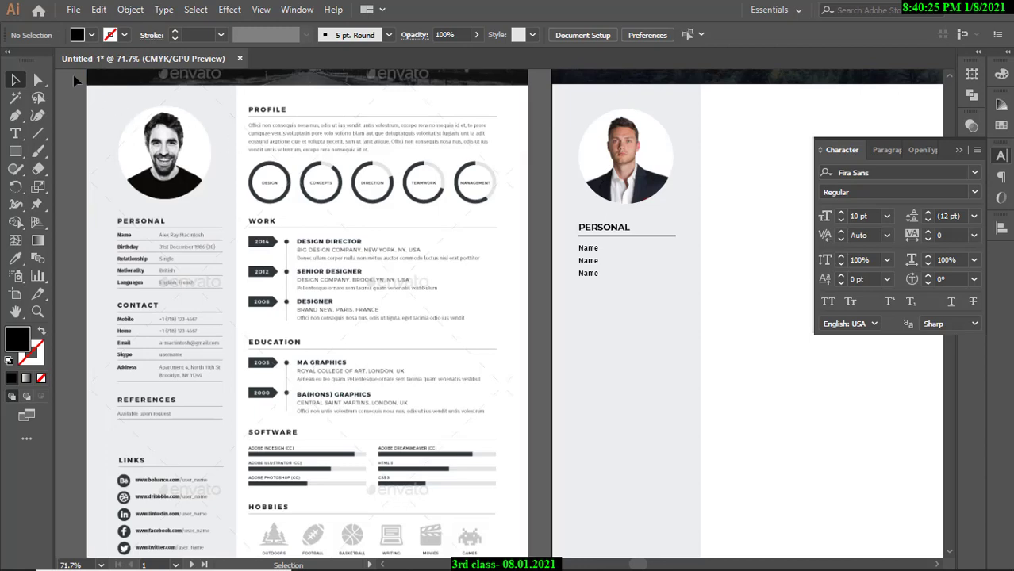
# Replace the second Name label's text with 'Birthday'.
pyautogui.press('z')
pyautogui.moveTo(133, 256); pyautogui.dragTo(190, 307)
pyautogui.moveTo(384, 301); pyautogui.dragTo(337, 300)
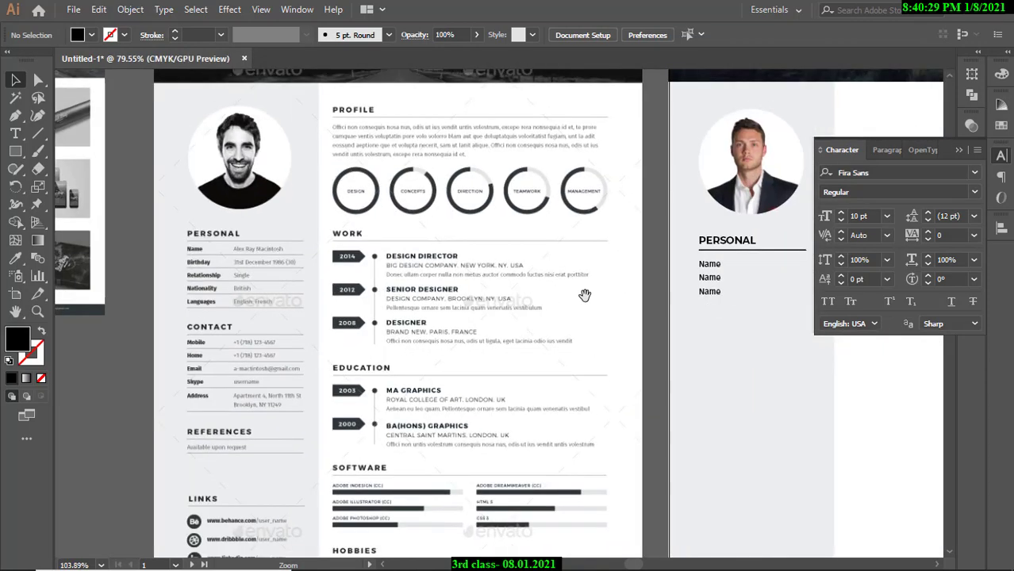
pyautogui.moveTo(725, 274); pyautogui.dragTo(469, 264)
pyautogui.moveTo(469, 264); pyautogui.dragTo(698, 297)
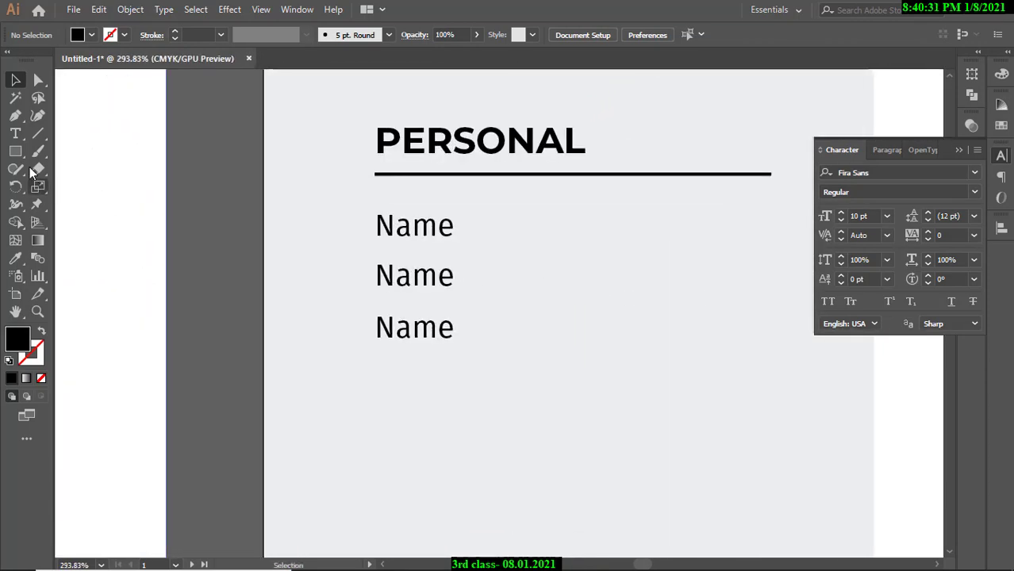
pyautogui.press('t')
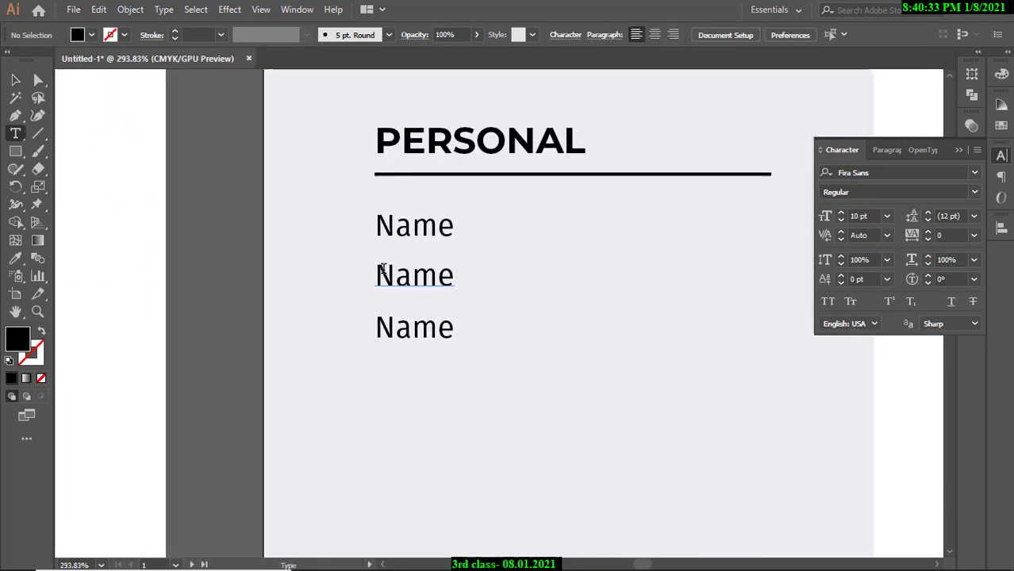
pyautogui.moveTo(377, 274); pyautogui.dragTo(449, 273)
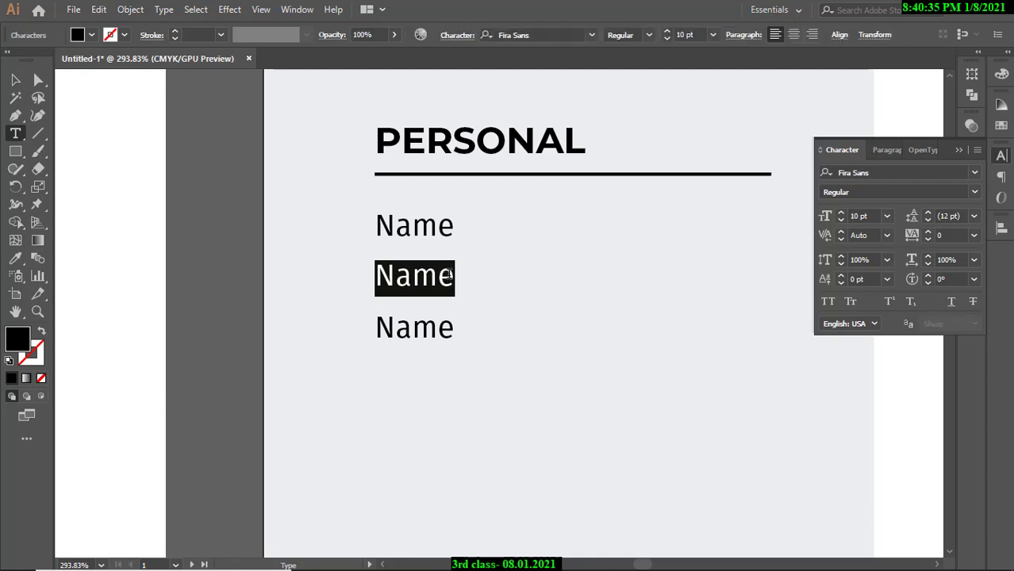
pyautogui.write('Birthday')
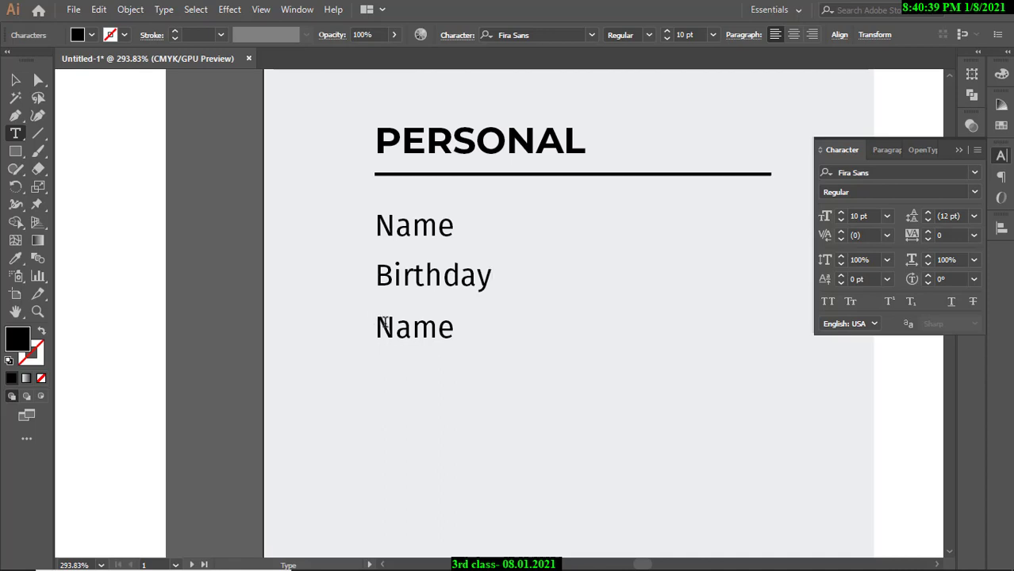
# Retype the third label as 'Relationship' and zoom out to review the layout.
pyautogui.moveTo(376, 321); pyautogui.dragTo(458, 328)
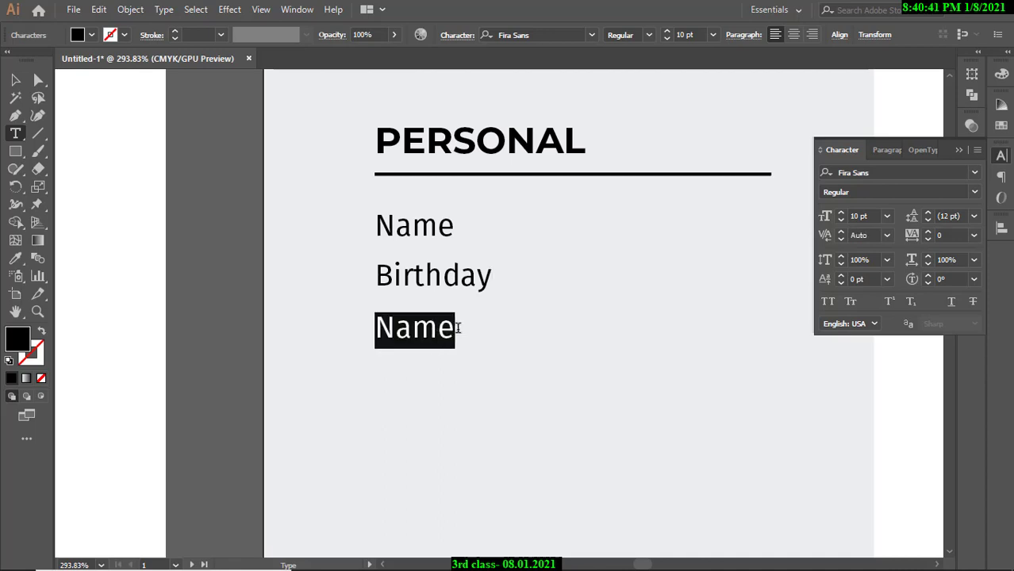
pyautogui.write('Relation')
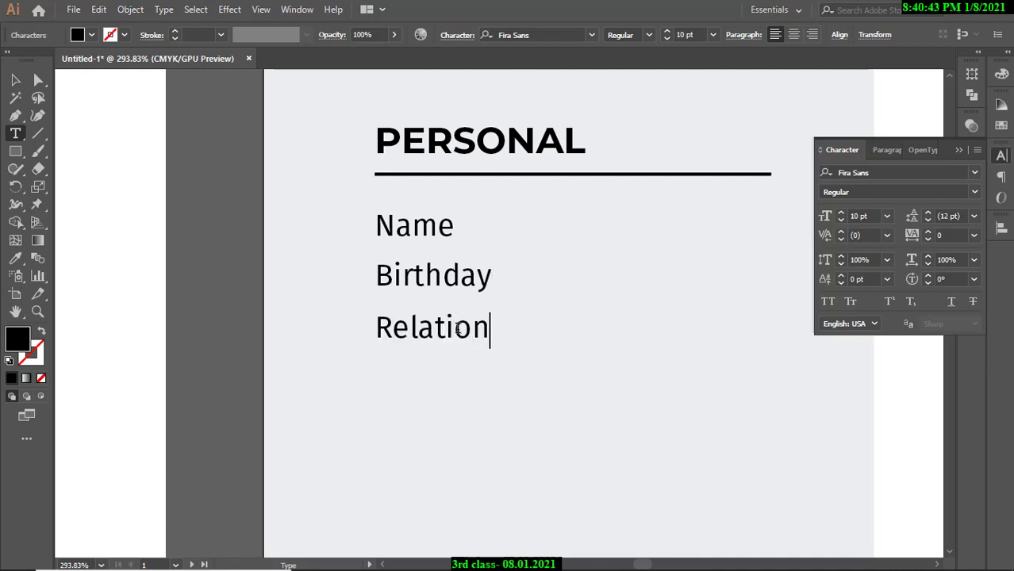
pyautogui.write('ship')
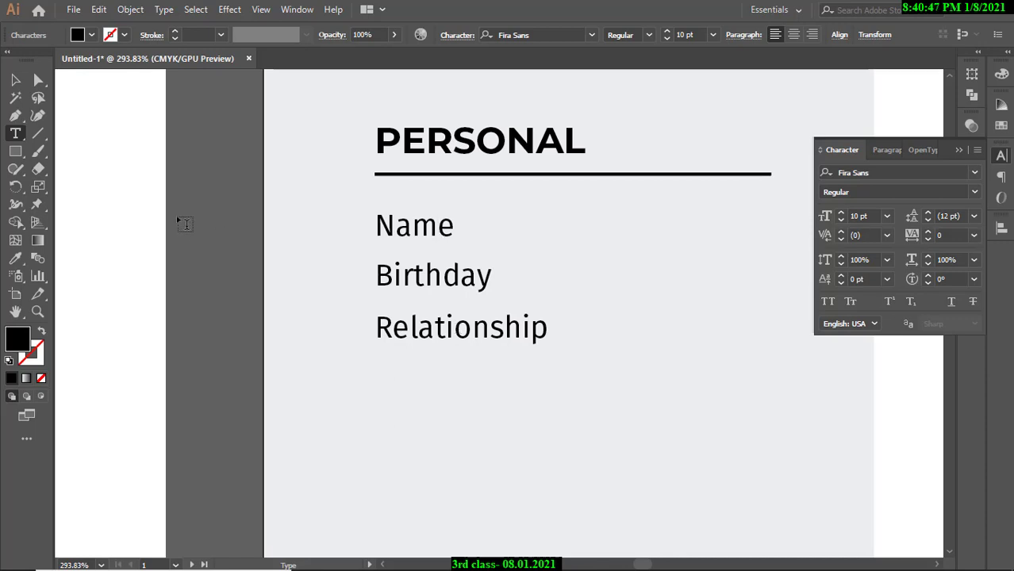
pyautogui.press('Escape')
pyautogui.click(259, 193)
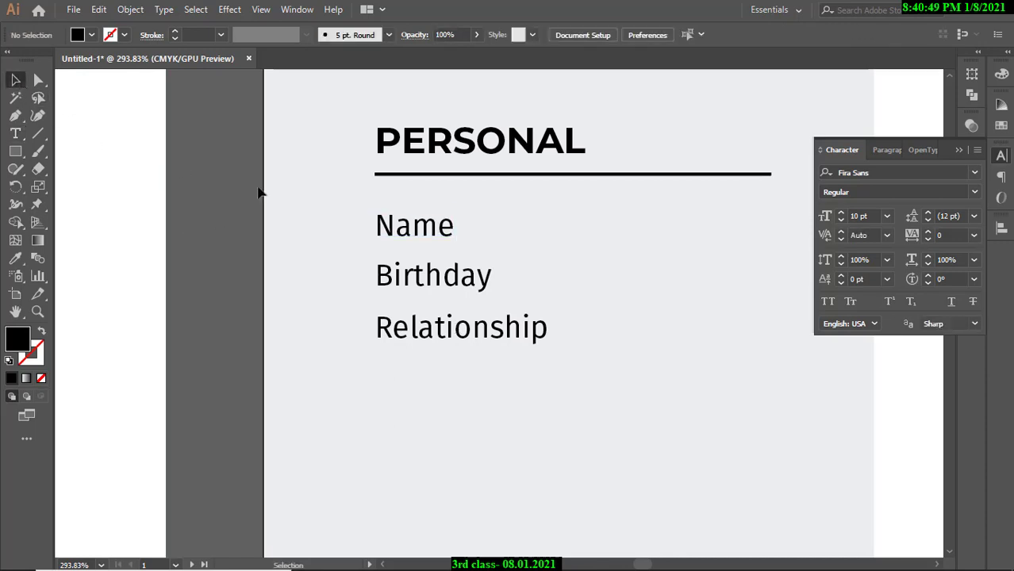
pyautogui.scroll(-7, 403, 268)
pyautogui.moveTo(207, 287); pyautogui.dragTo(346, 287)
pyautogui.moveTo(139, 273); pyautogui.dragTo(235, 287)
pyautogui.moveTo(793, 289); pyautogui.dragTo(535, 296)
pyautogui.scroll(8, 429, 185)
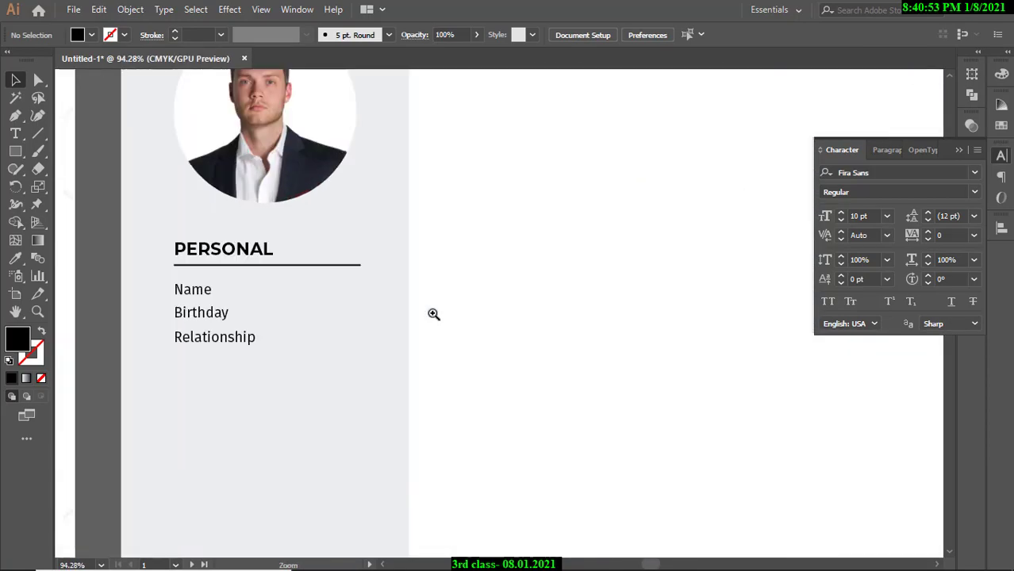
# Duplicate the Name label straight to the right to start the value column.
pyautogui.click(266, 212)
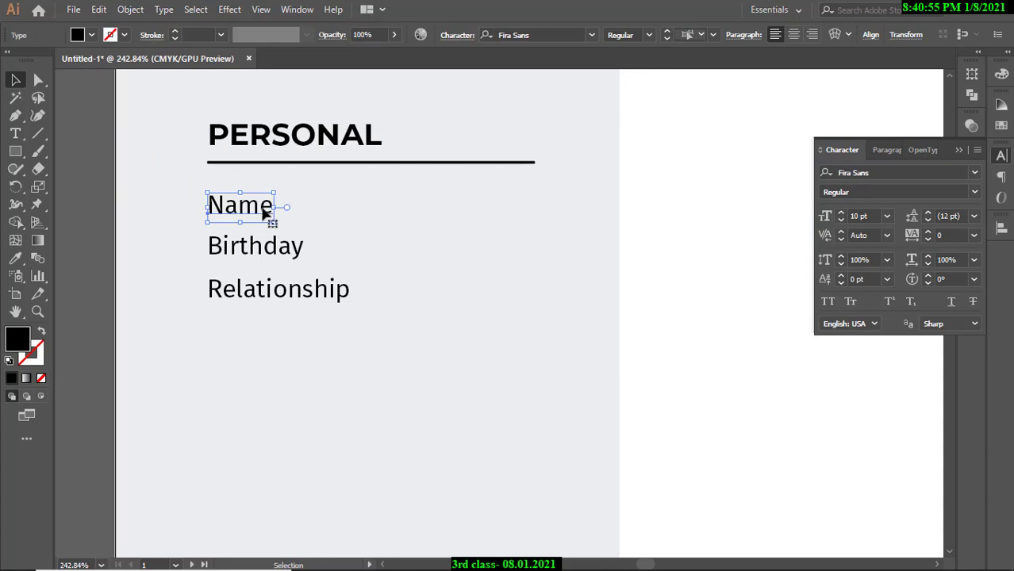
pyautogui.moveTo(266, 212); pyautogui.dragTo(525, 200)
pyautogui.doubleClick(468, 204)
pyautogui.scroll(6, 783, 348)
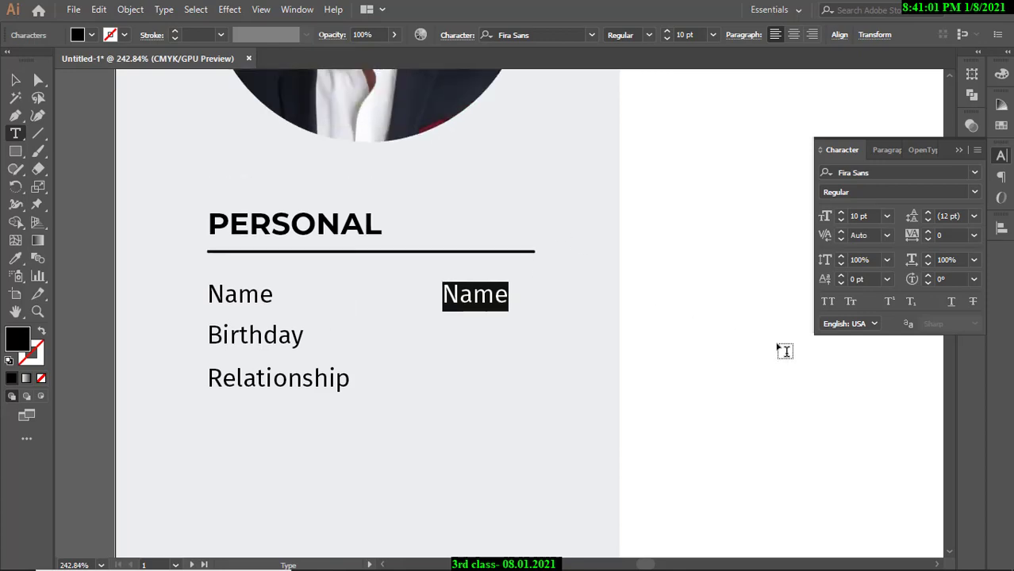
pyautogui.click(16, 80)
pyautogui.moveTo(506, 180); pyautogui.dragTo(465, 182)
pyautogui.moveTo(555, 169); pyautogui.dragTo(429, 232)
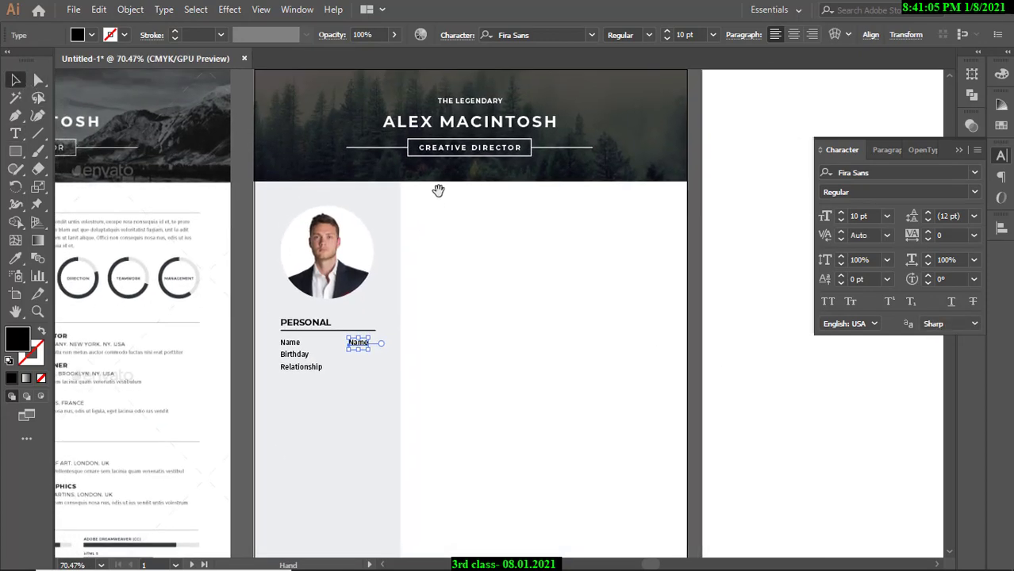
pyautogui.moveTo(420, 183); pyautogui.dragTo(515, 202)
pyautogui.moveTo(457, 219); pyautogui.dragTo(409, 217)
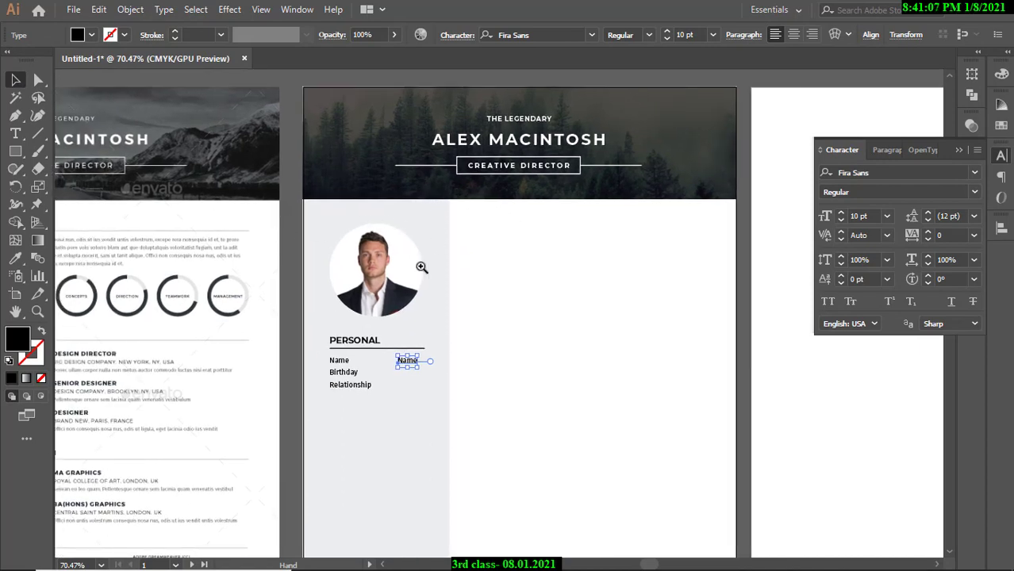
pyautogui.moveTo(422, 268); pyautogui.dragTo(499, 303)
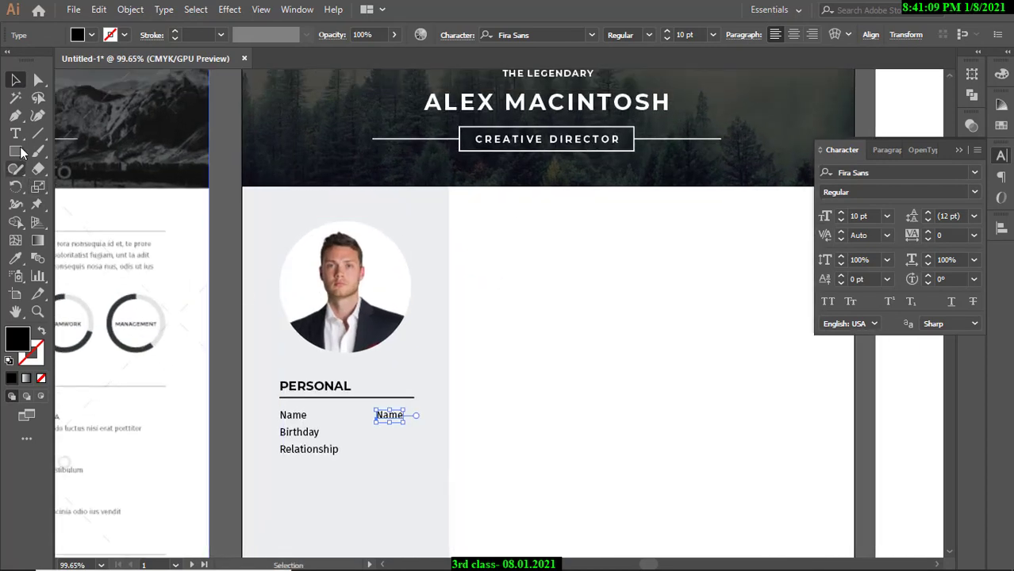
# Replace the copied Name text with the person's full name.
pyautogui.click(15, 133)
pyautogui.click(378, 414)
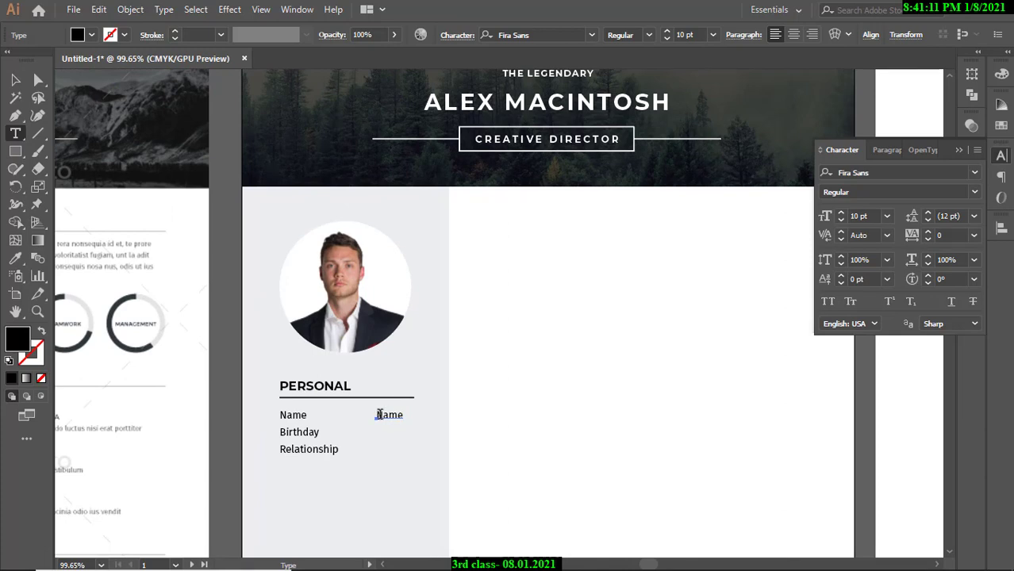
pyautogui.moveTo(378, 414); pyautogui.dragTo(406, 414)
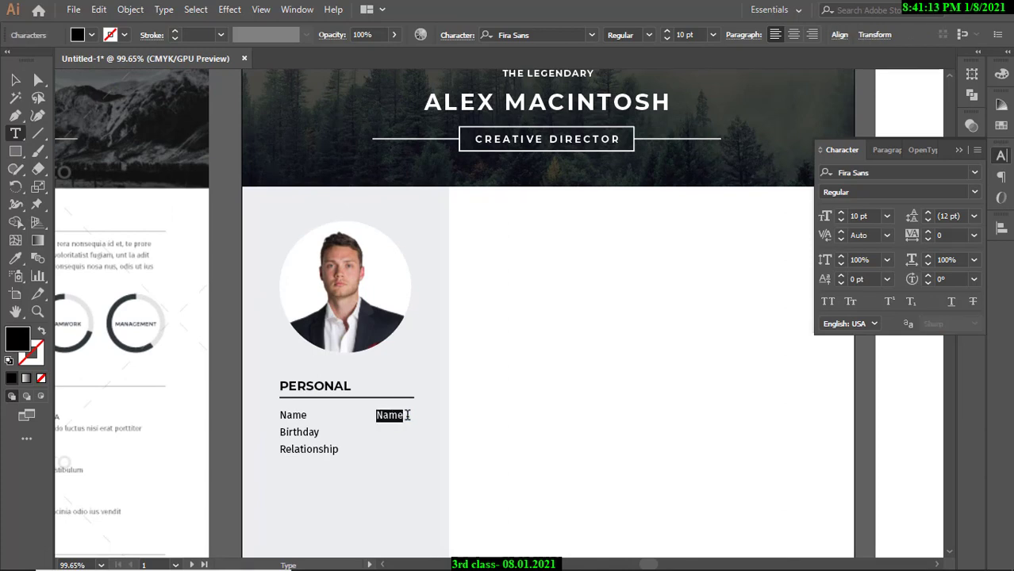
pyautogui.write('ALEX MACINTOSH')
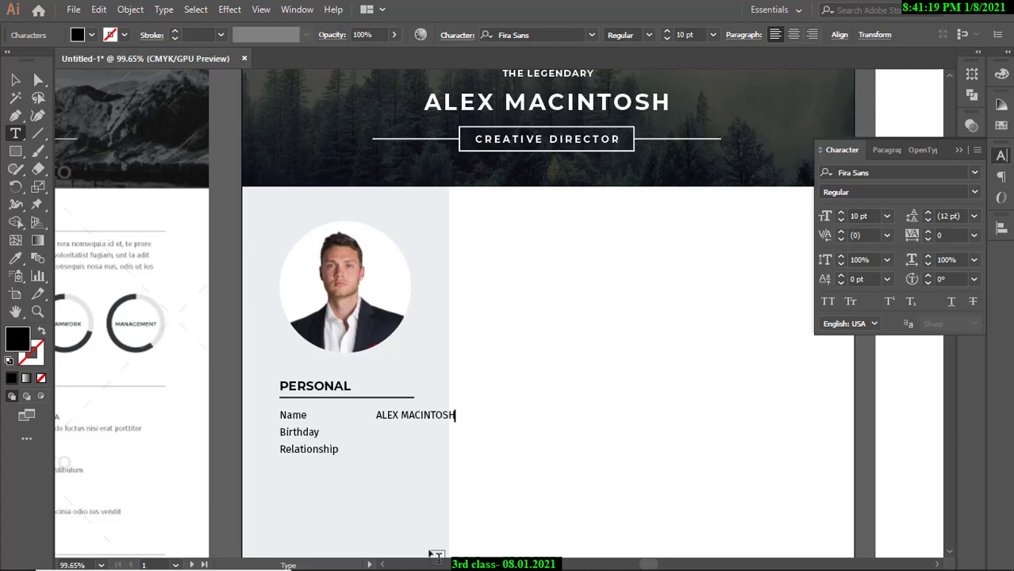
pyautogui.click(15, 80)
pyautogui.click(226, 159)
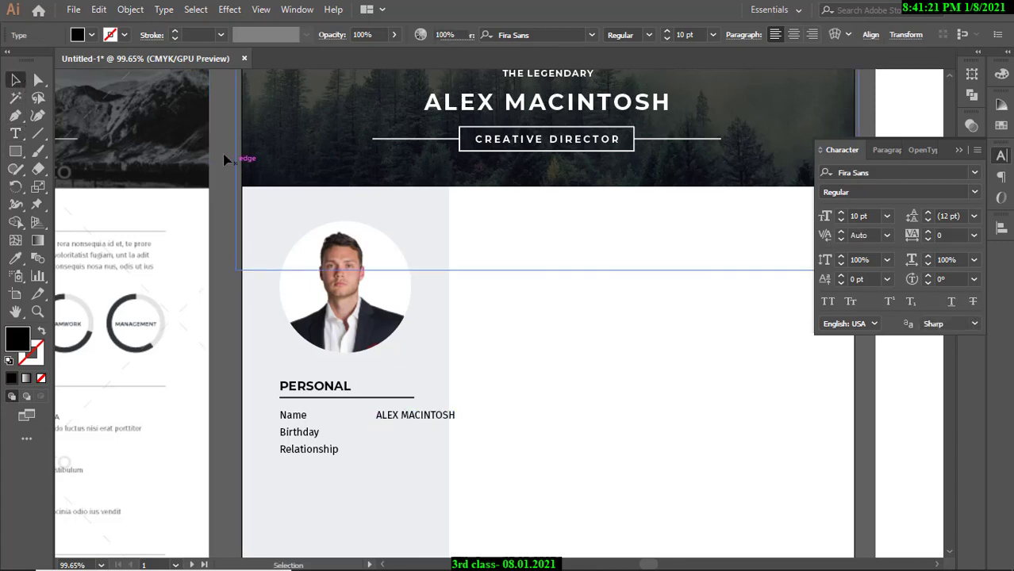
# Widen the grey sidebar rectangle to the right.
pyautogui.moveTo(319, 427); pyautogui.dragTo(483, 409)
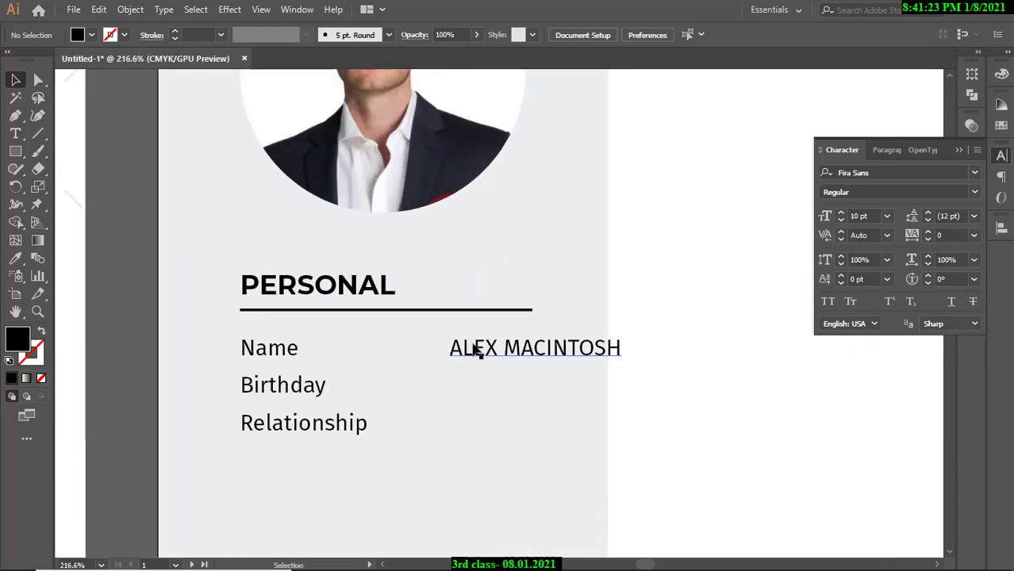
pyautogui.click(295, 294)
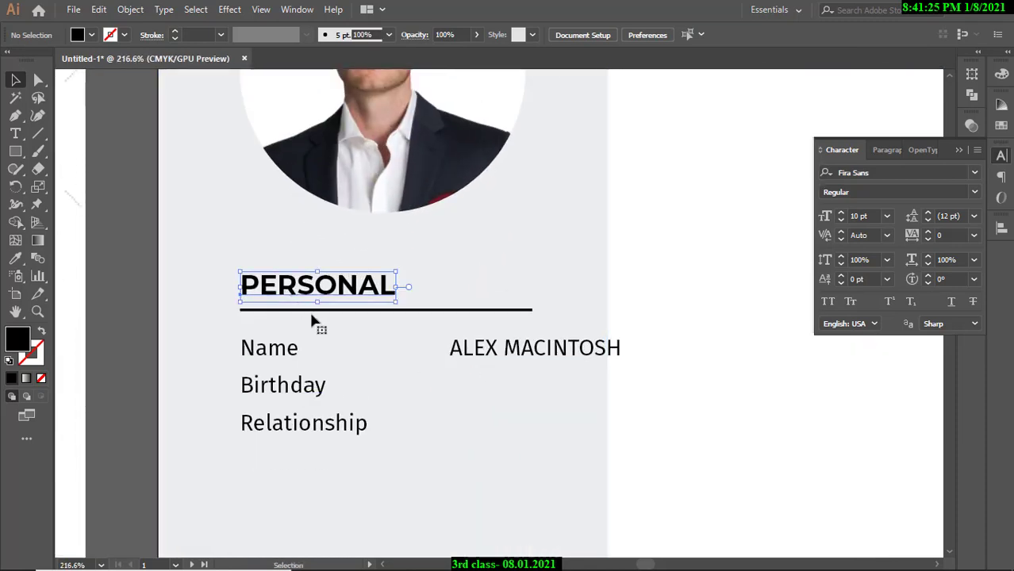
pyautogui.click(477, 350)
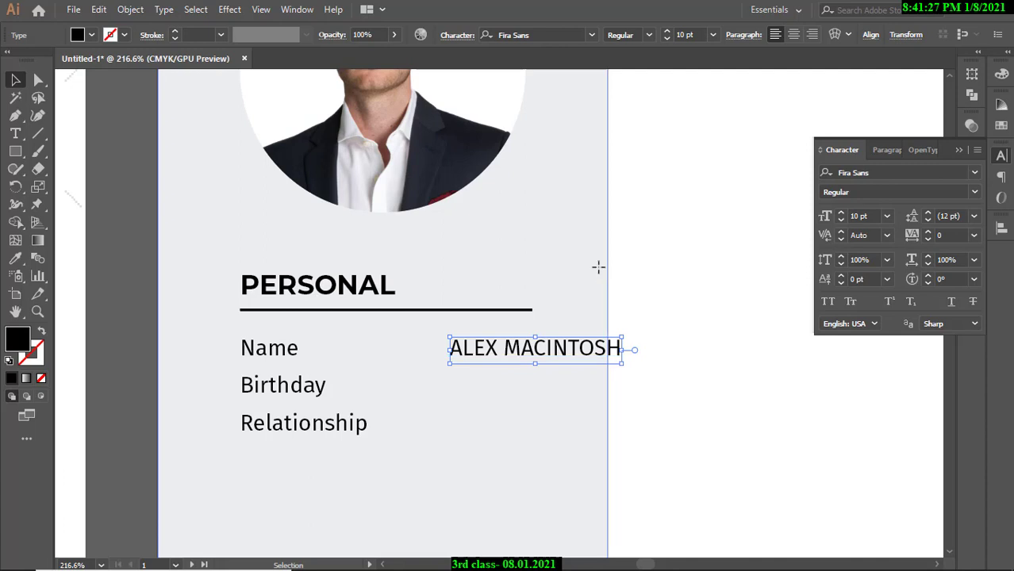
pyautogui.click(598, 267)
pyautogui.moveTo(531, 256); pyautogui.dragTo(436, 267)
pyautogui.moveTo(491, 272); pyautogui.dragTo(382, 284)
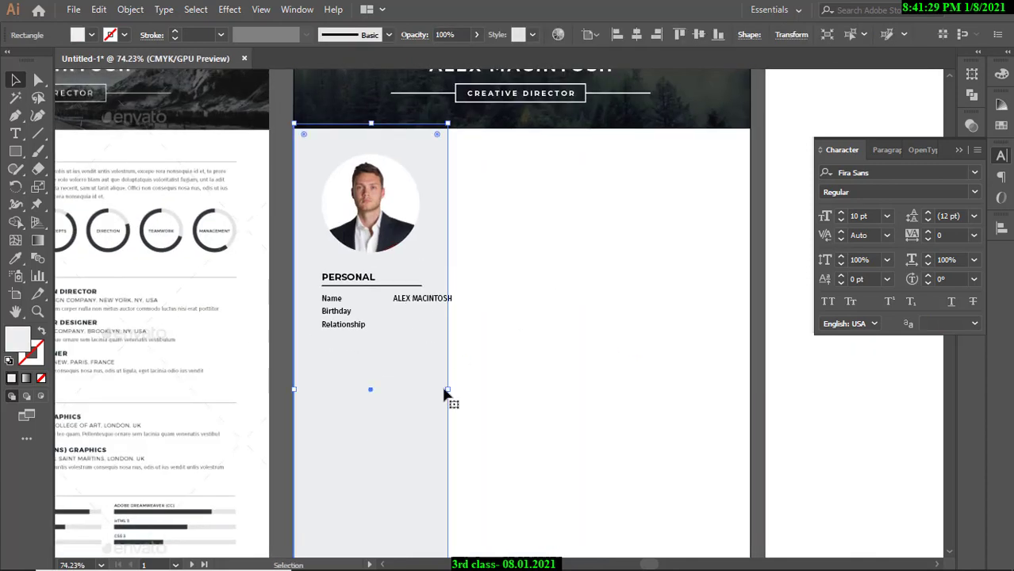
pyautogui.moveTo(448, 390); pyautogui.dragTo(460, 390)
pyautogui.click(283, 280)
# Duplicate the Birthday label into the value column and begin typing the birth date.
pyautogui.moveTo(341, 370); pyautogui.dragTo(476, 327)
pyautogui.moveTo(384, 328); pyautogui.dragTo(443, 334)
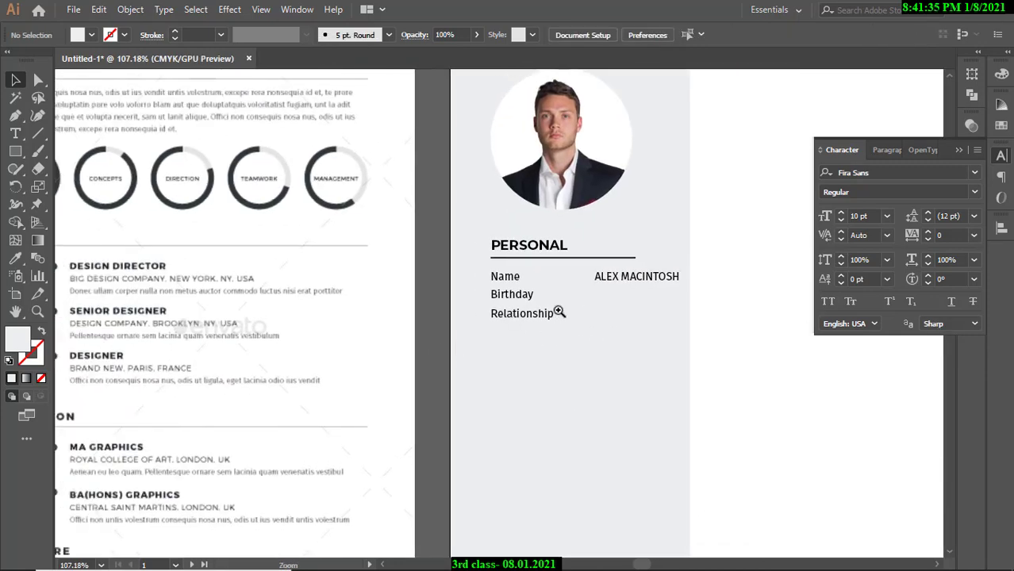
pyautogui.moveTo(559, 312); pyautogui.dragTo(611, 309)
pyautogui.moveTo(533, 309); pyautogui.dragTo(469, 303)
pyautogui.click(390, 302)
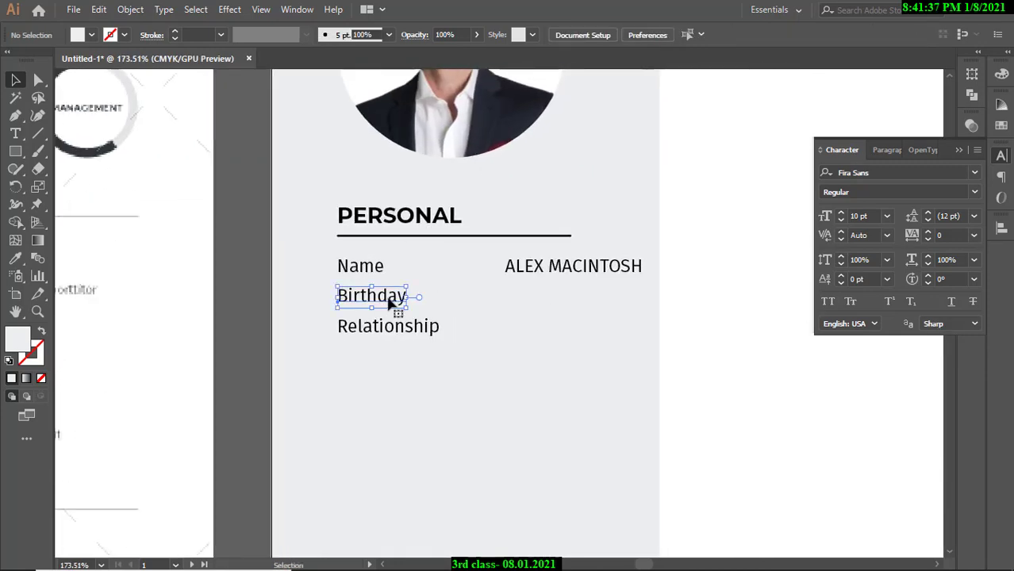
pyautogui.moveTo(390, 303); pyautogui.dragTo(577, 296)
pyautogui.press('t')
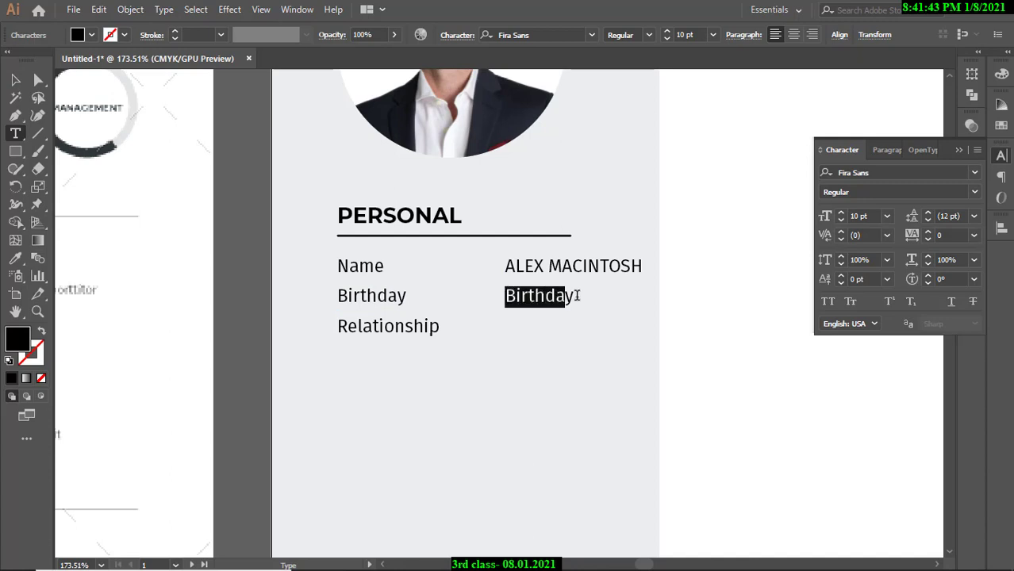
pyautogui.write('01 January 1969')
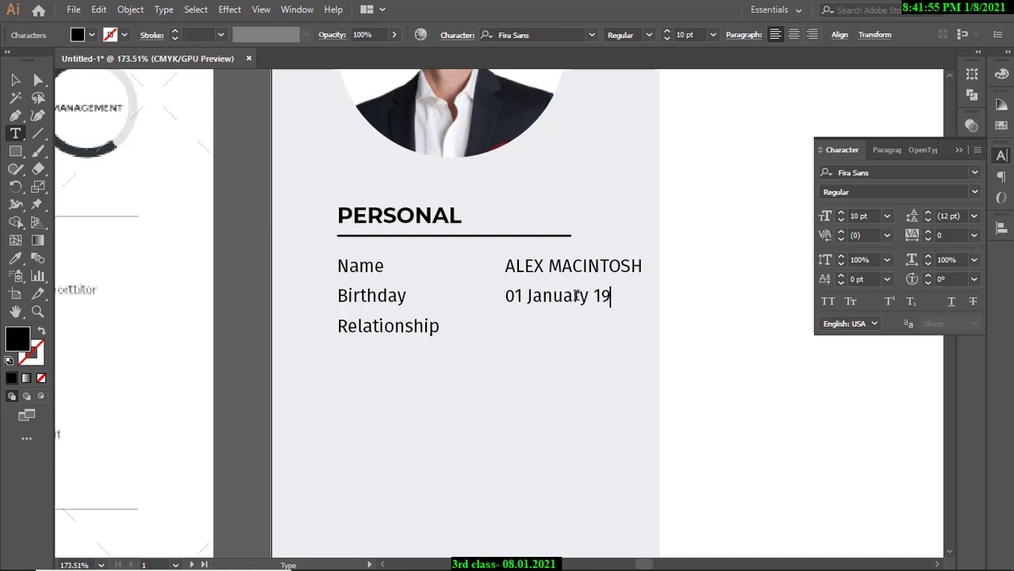
# Finish the birth date as 01 January 1969 and copy the Relationship label into the value column.
pyautogui.write('69')
pyautogui.click(15, 80)
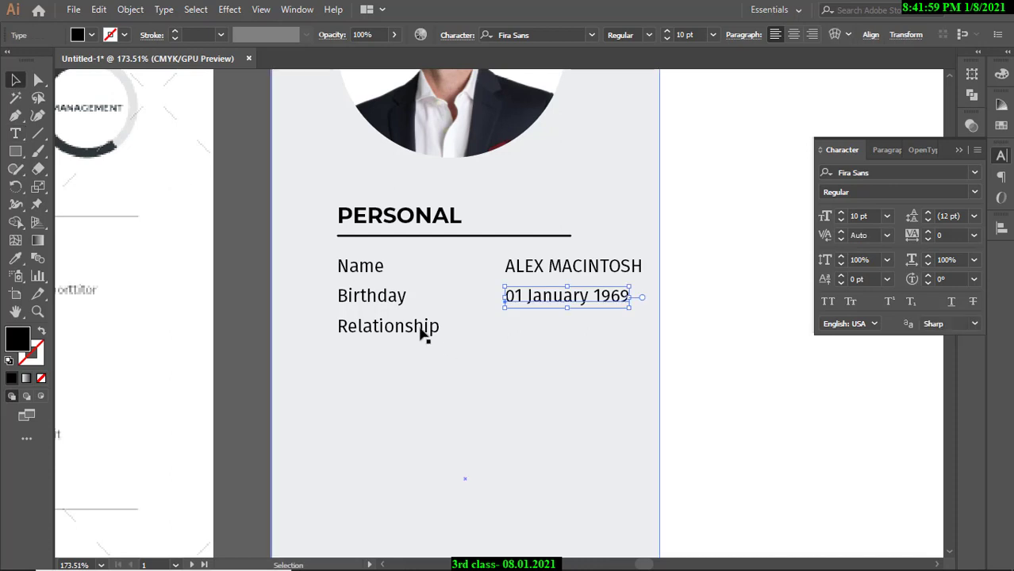
pyautogui.click(415, 334)
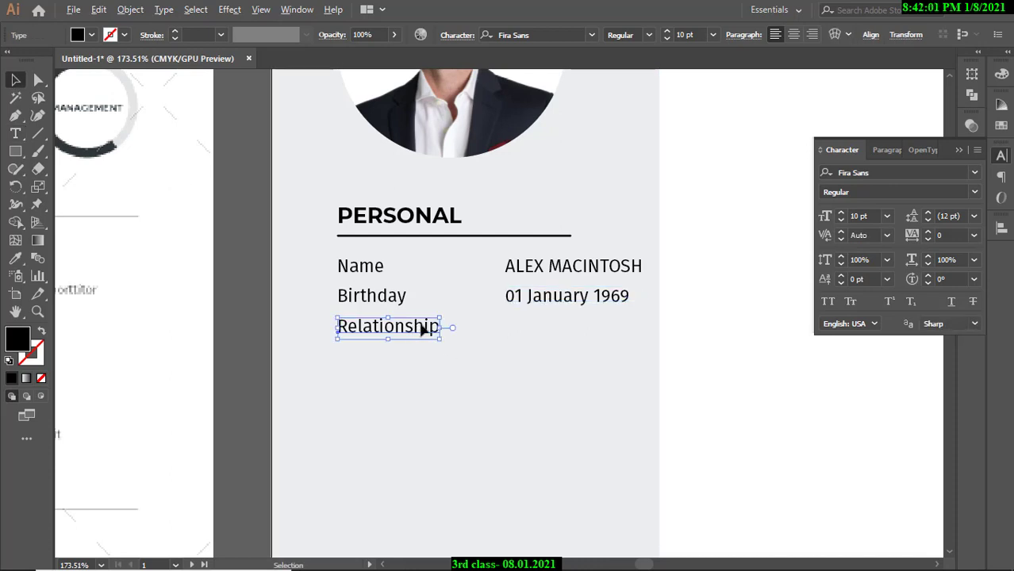
pyautogui.moveTo(425, 329); pyautogui.dragTo(568, 335)
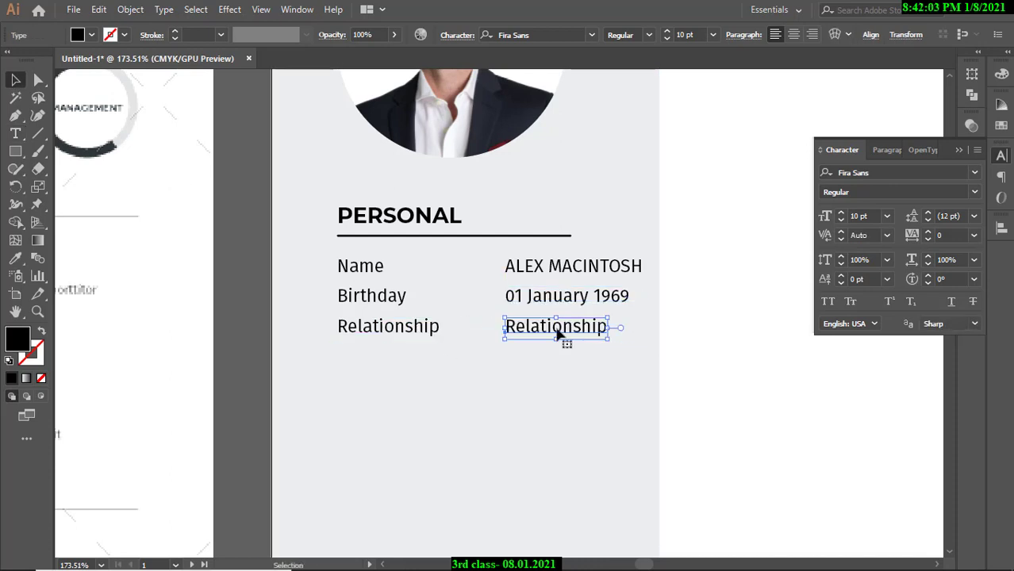
# Retype the copied Relationship label as 'Married' and review the PERSONAL section.
pyautogui.doubleClick(558, 334)
pyautogui.moveTo(505, 328); pyautogui.dragTo(608, 333)
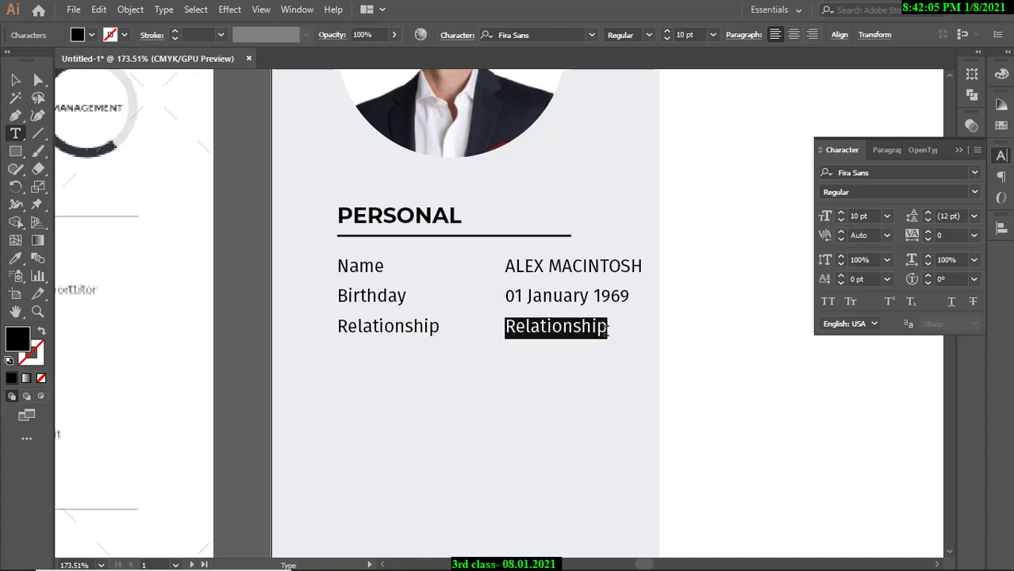
pyautogui.write('N')
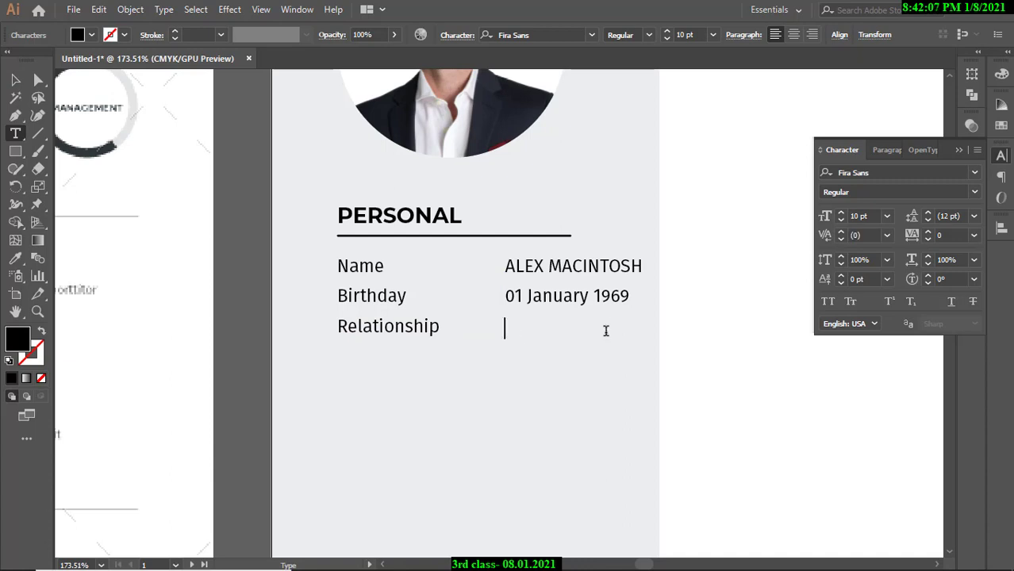
pyautogui.write('arrei')
pyautogui.write('ied')
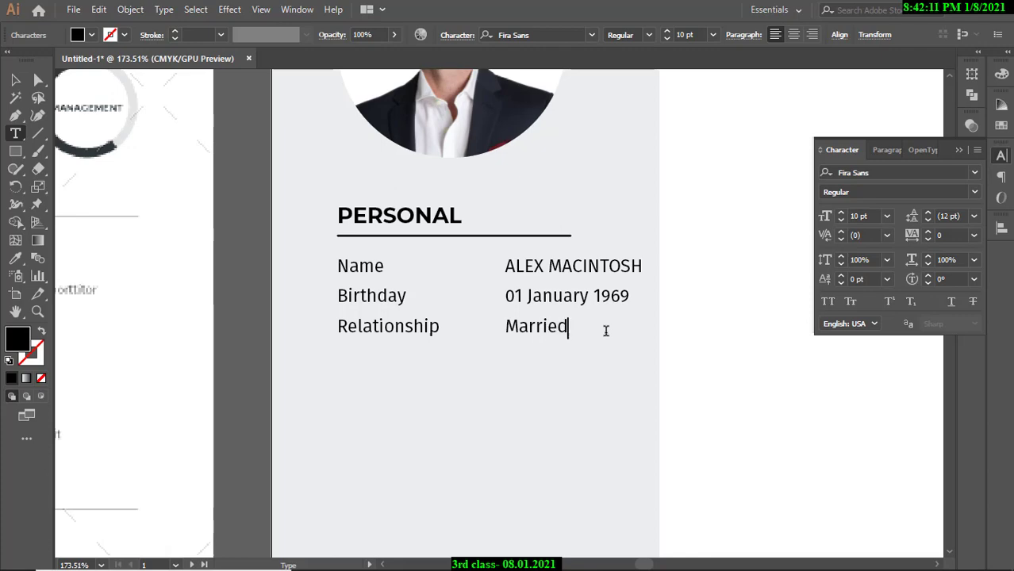
pyautogui.click(15, 79)
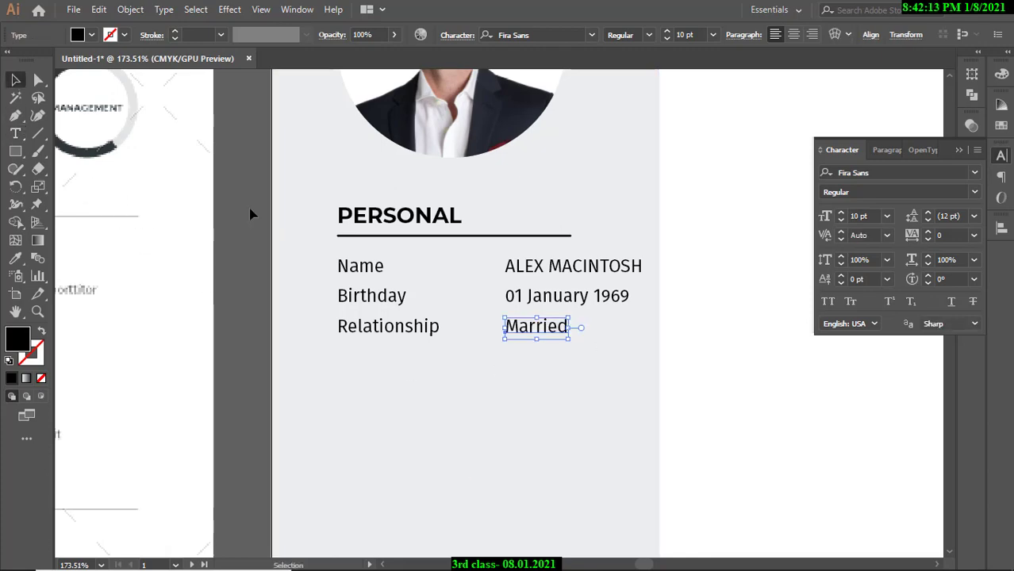
pyautogui.click(251, 215)
pyautogui.moveTo(419, 282); pyautogui.dragTo(365, 300)
pyautogui.moveTo(442, 337); pyautogui.dragTo(466, 247)
pyautogui.moveTo(429, 214); pyautogui.dragTo(456, 197)
# Stretch the grey sidebar rectangle's right edge slightly outward.
pyautogui.moveTo(517, 206); pyautogui.dragTo(453, 233)
pyautogui.moveTo(496, 170); pyautogui.dragTo(439, 260)
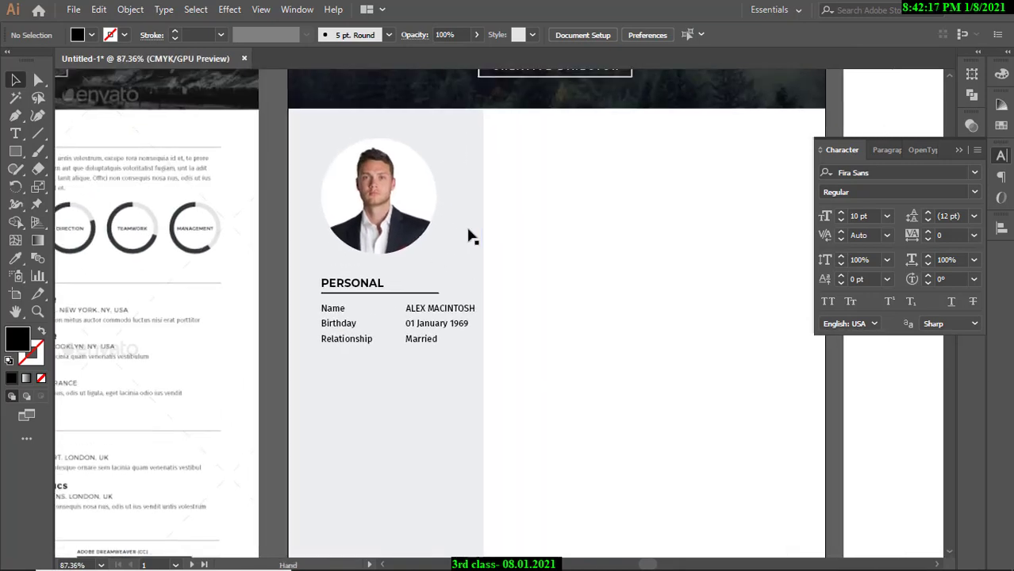
pyautogui.click(468, 236)
pyautogui.moveTo(484, 415); pyautogui.dragTo(493, 415)
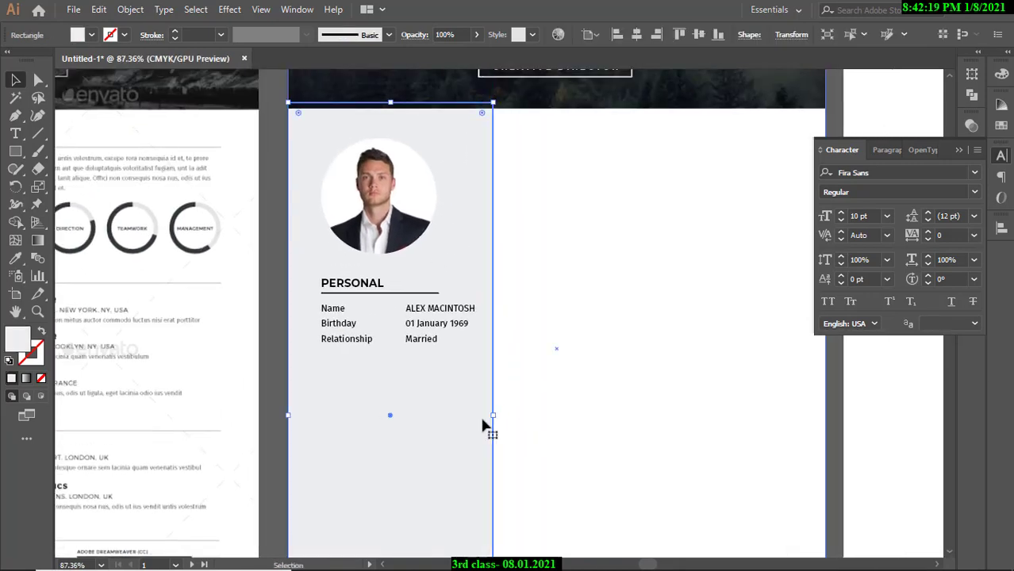
pyautogui.click(274, 265)
# Select the PERSONAL heading, underline, and the Name, Birthday and Relationship rows with values.
pyautogui.moveTo(554, 315); pyautogui.dragTo(480, 261)
pyautogui.moveTo(549, 299); pyautogui.dragTo(564, 299)
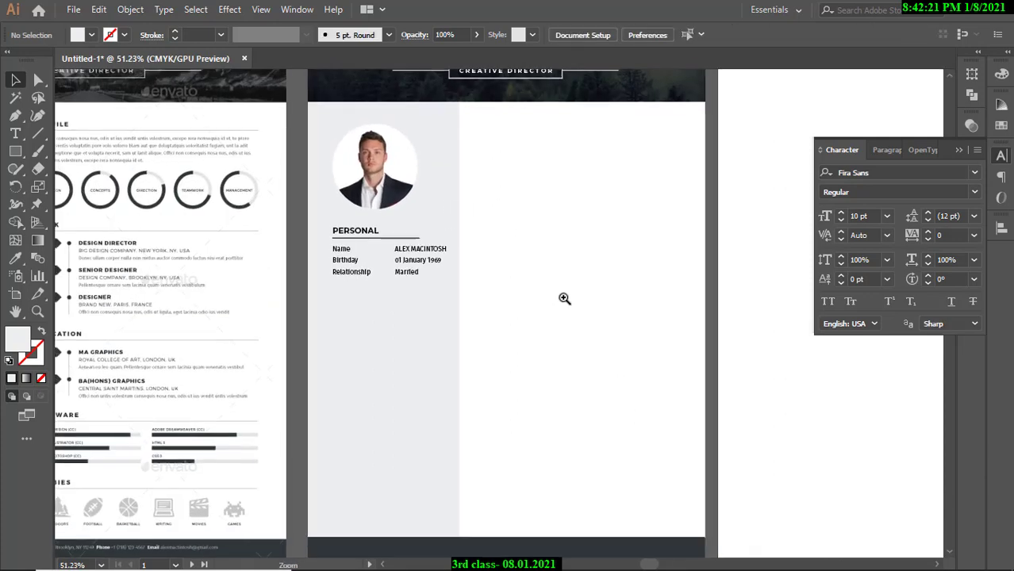
pyautogui.moveTo(404, 275); pyautogui.dragTo(469, 279)
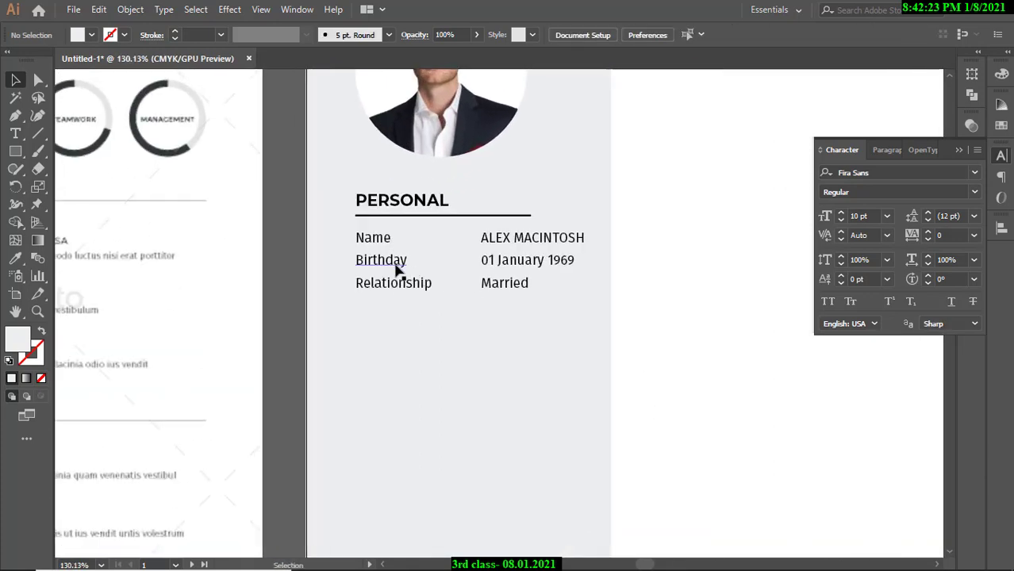
pyautogui.click(405, 287)
pyautogui.keyDown('shift'); pyautogui.click(503, 287); pyautogui.keyUp('shift')
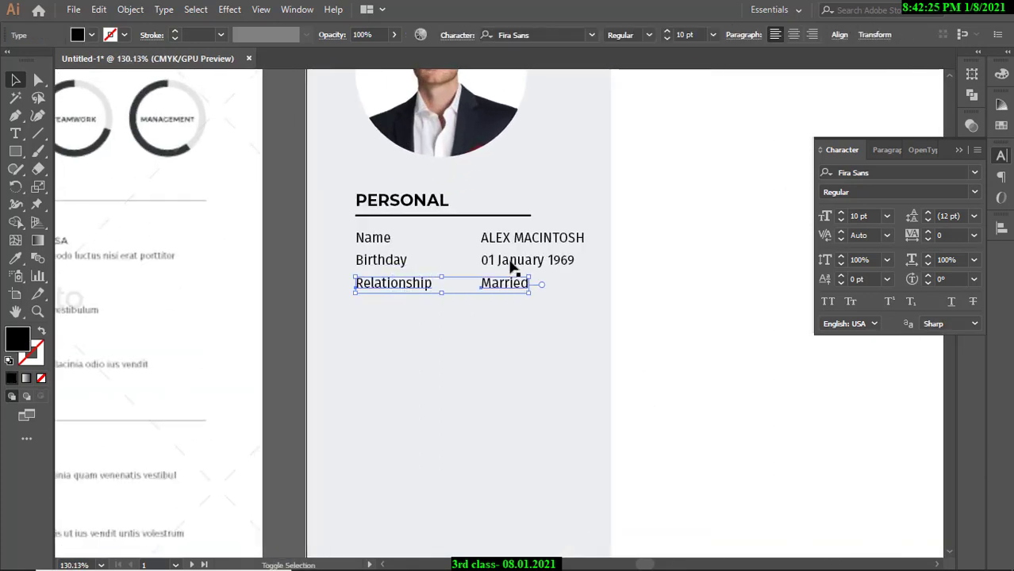
pyautogui.keyDown('shift'); pyautogui.click(511, 267); pyautogui.keyUp('shift')
pyautogui.keyDown('shift'); pyautogui.click(396, 264); pyautogui.keyUp('shift')
pyautogui.keyDown('shift'); pyautogui.click(518, 237); pyautogui.keyUp('shift')
pyautogui.keyDown('shift'); pyautogui.click(379, 241); pyautogui.keyUp('shift')
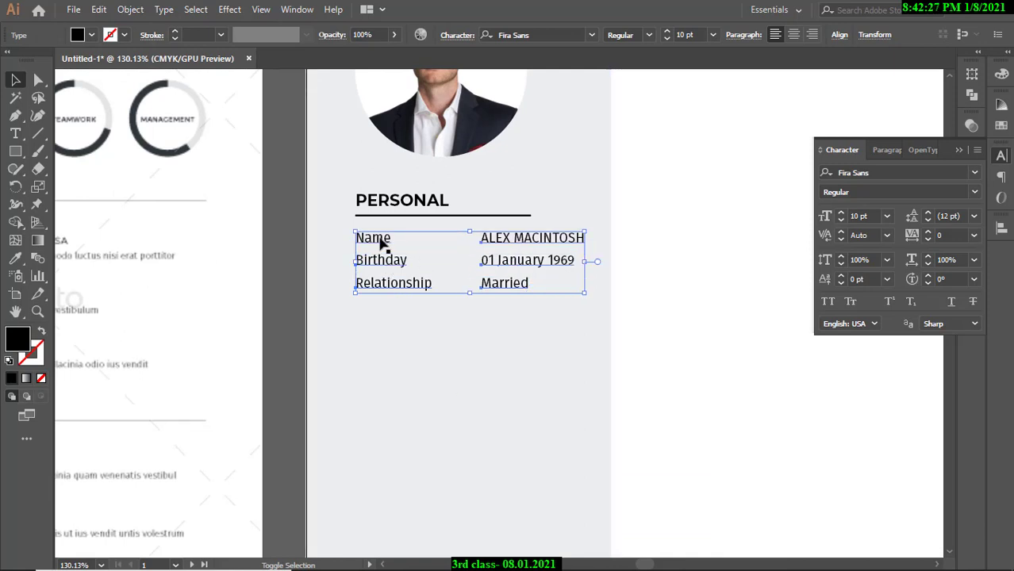
pyautogui.keyDown('shift'); pyautogui.click(384, 214); pyautogui.keyUp('shift')
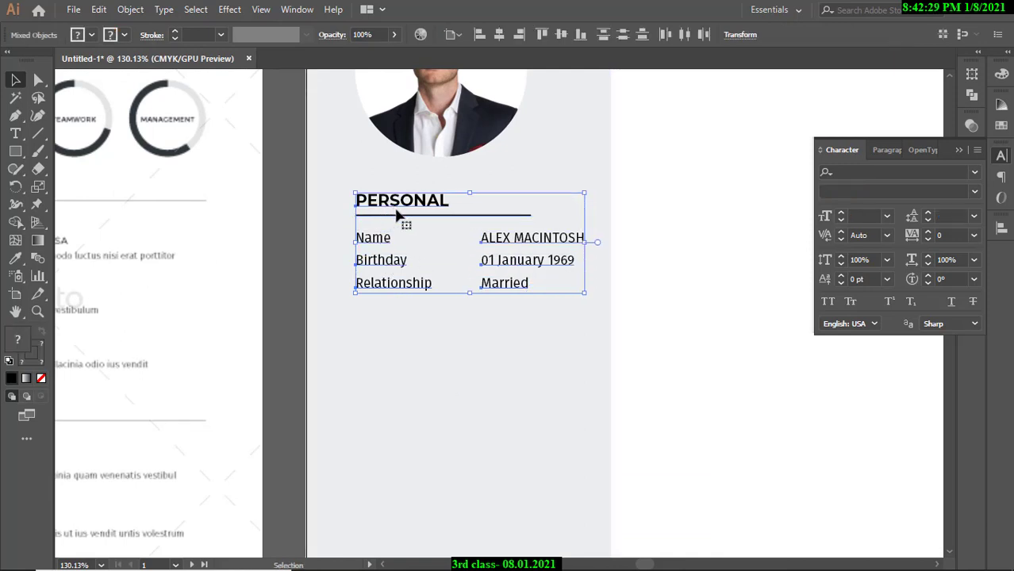
# Group the selected PERSONAL items with Ctrl+G.
pyautogui.hotkey('ctrl', 'space')
pyautogui.keyDown('ctrl'); pyautogui.keyDown('alt'); pyautogui.click(394, 238); pyautogui.keyUp('alt'); pyautogui.keyUp('ctrl')
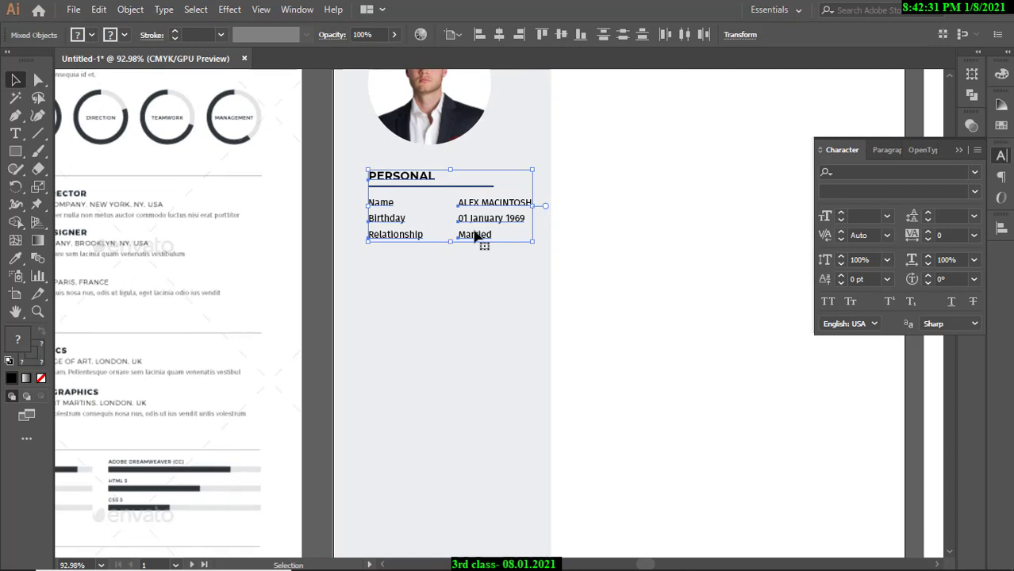
pyautogui.press('a')
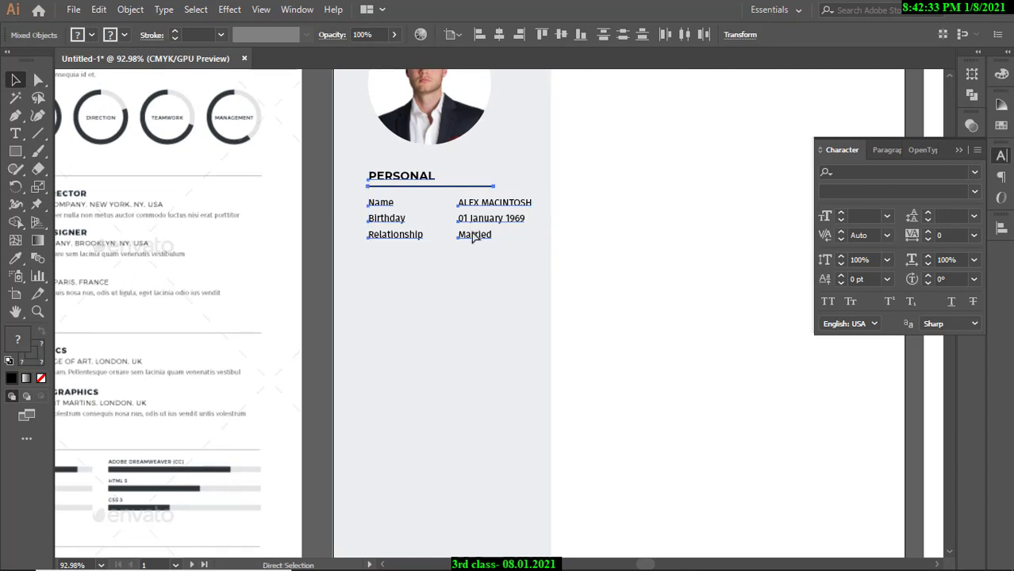
pyautogui.hotkey('ctrl', 'g')
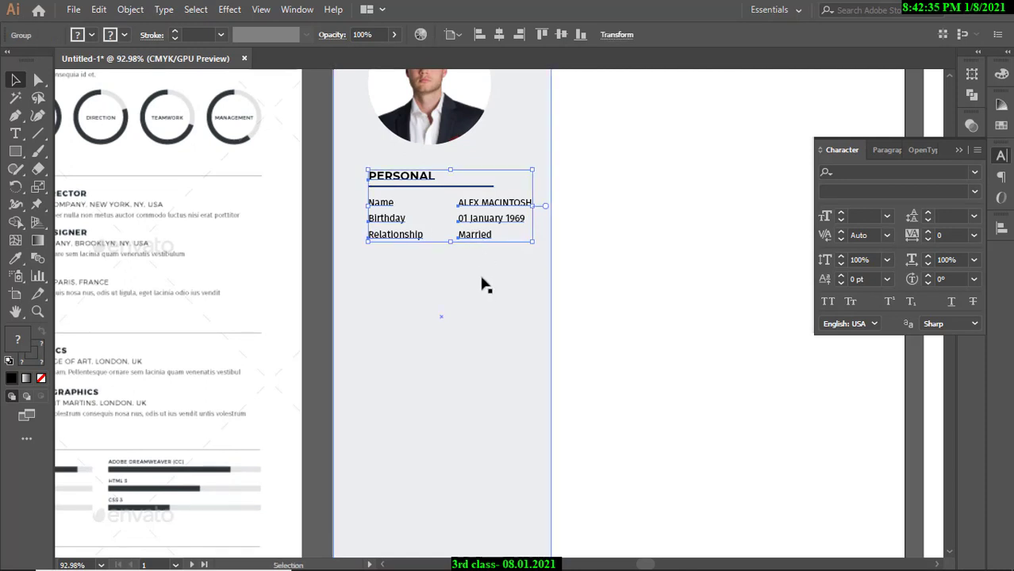
pyautogui.rightClick(482, 277)
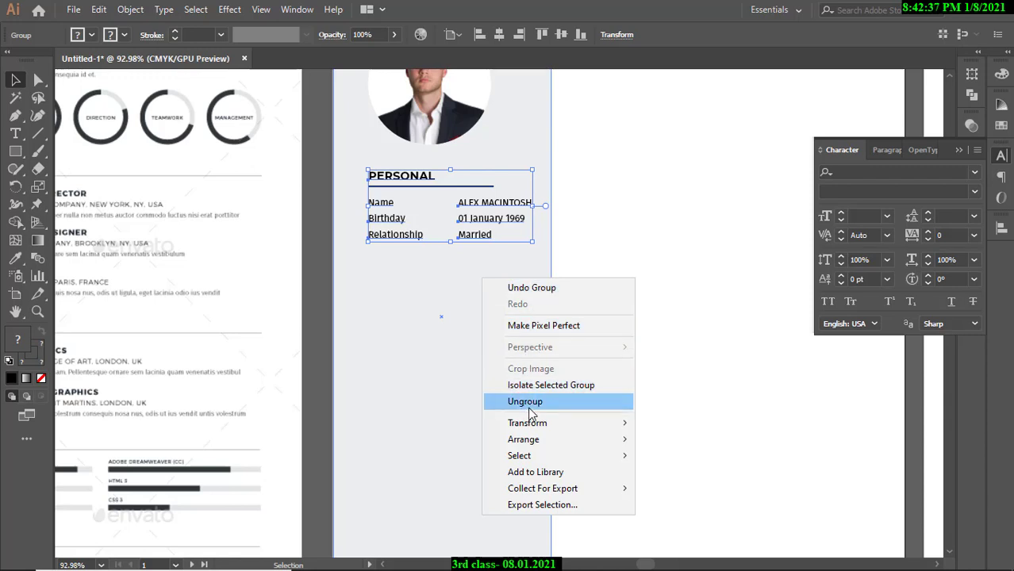
pyautogui.click(317, 250)
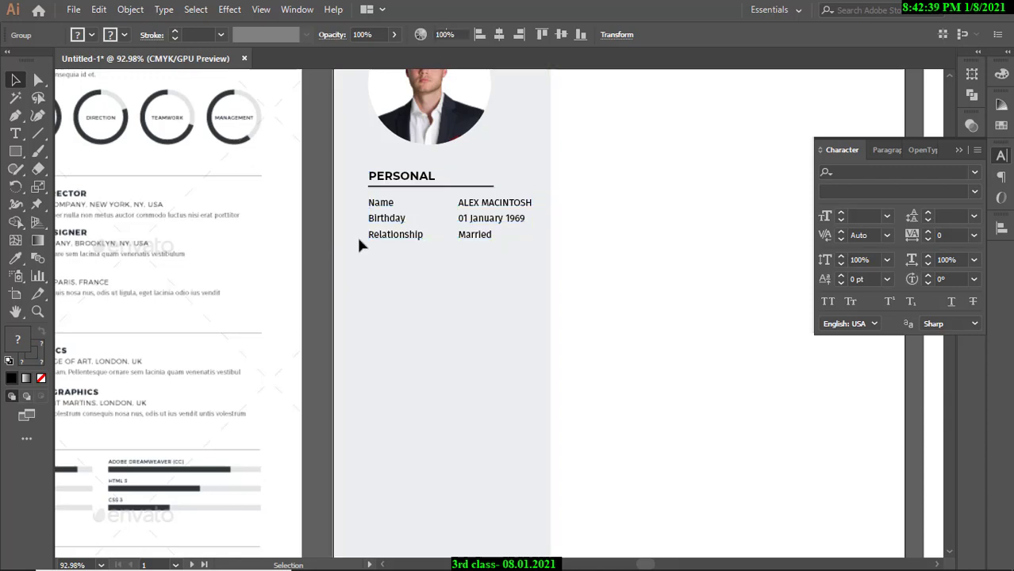
# Duplicate the PERSONAL group below the original, then undo the duplicate.
pyautogui.click(411, 237)
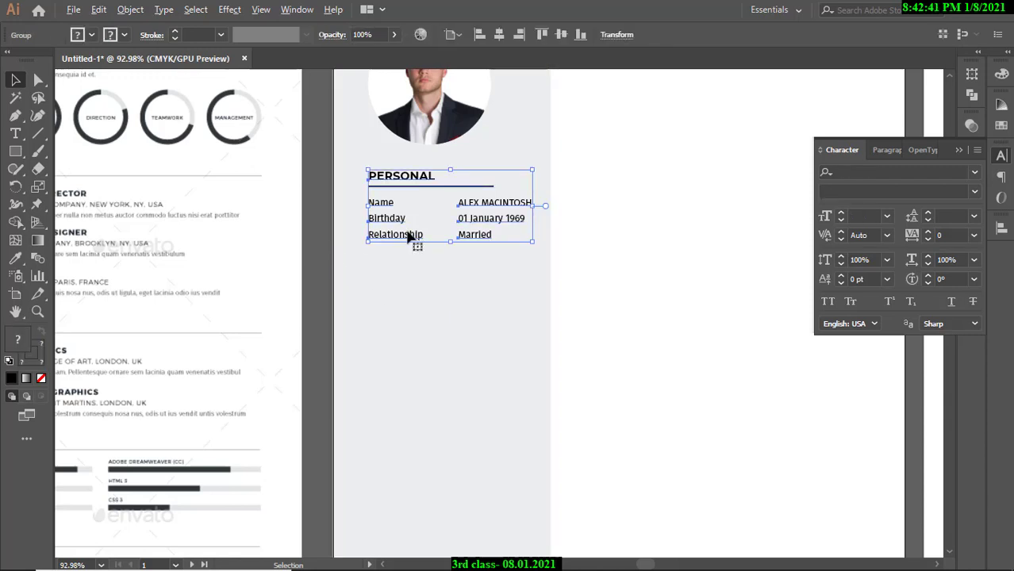
pyautogui.moveTo(410, 238); pyautogui.dragTo(412, 329)
pyautogui.click(337, 248)
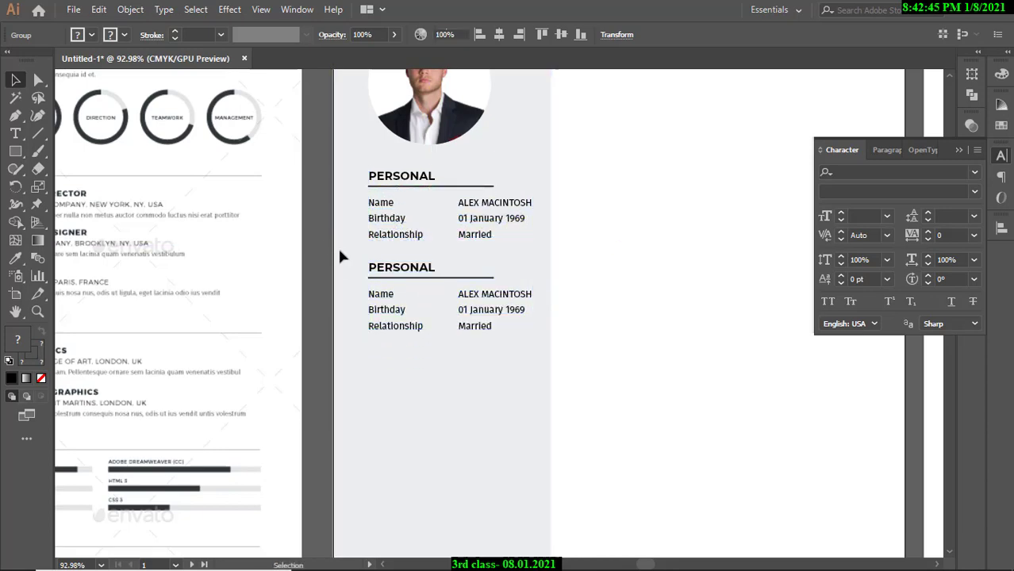
pyautogui.moveTo(468, 268); pyautogui.dragTo(483, 295)
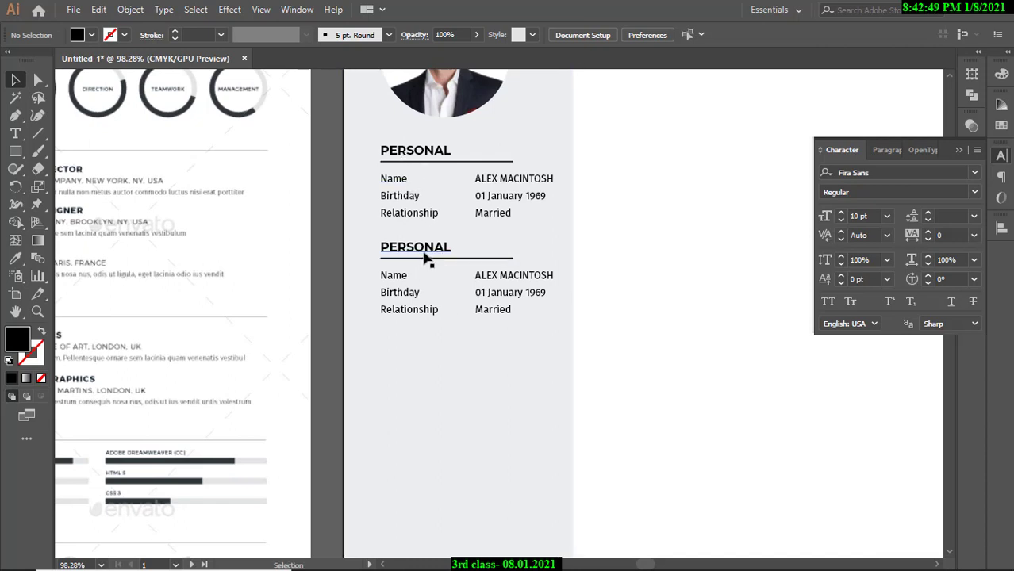
pyautogui.hotkey('ctrl', 'z')
# Ungroup the PERSONAL section items from the context menu.
pyautogui.rightClick(402, 202)
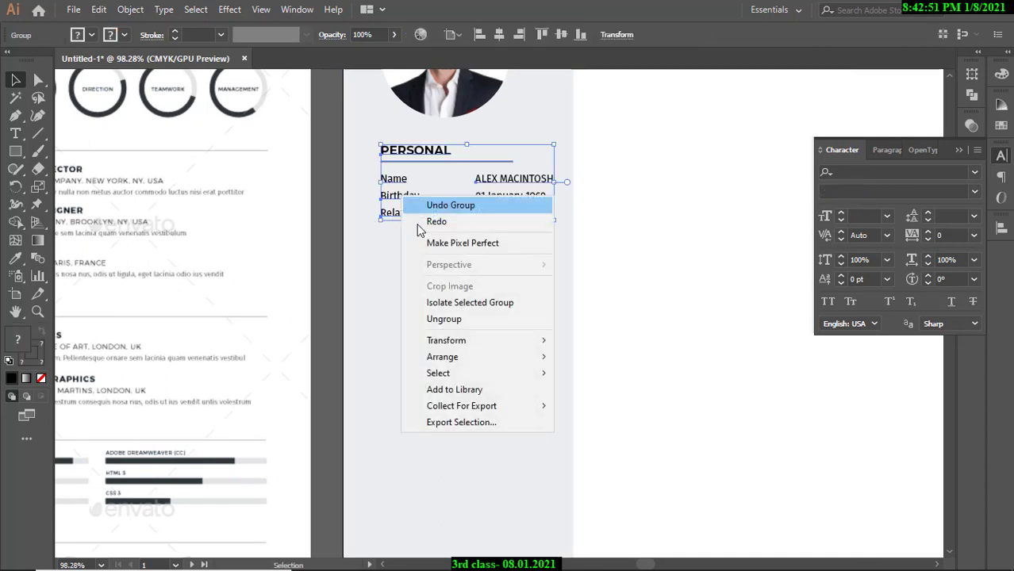
pyautogui.click(434, 319)
pyautogui.click(331, 214)
pyautogui.scroll(1, 391, 198)
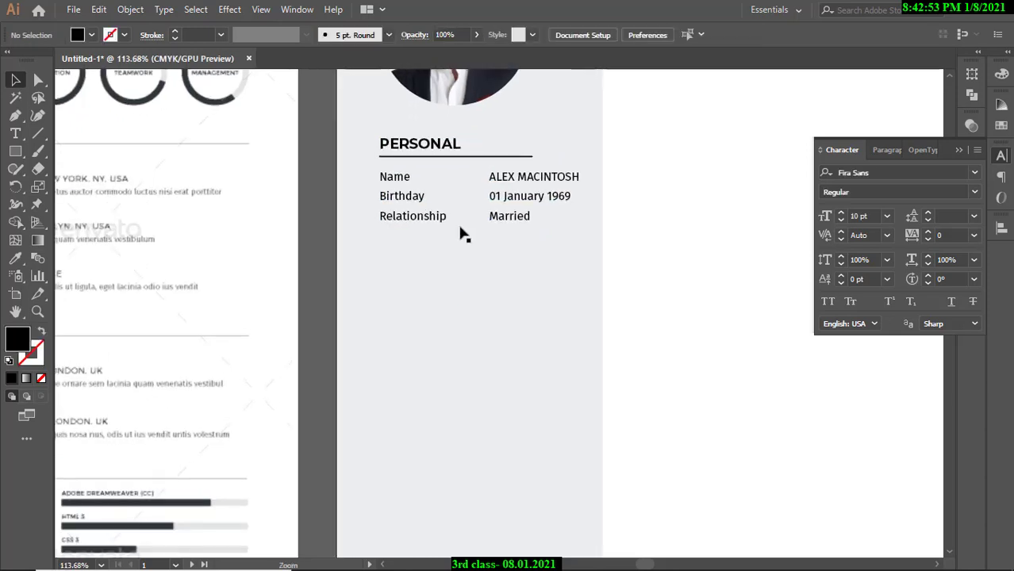
# Shift-select all PERSONAL items: heading, underline, and the three label and value rows.
pyautogui.click(505, 217)
pyautogui.keyDown('shift'); pyautogui.click(432, 216); pyautogui.keyUp('shift')
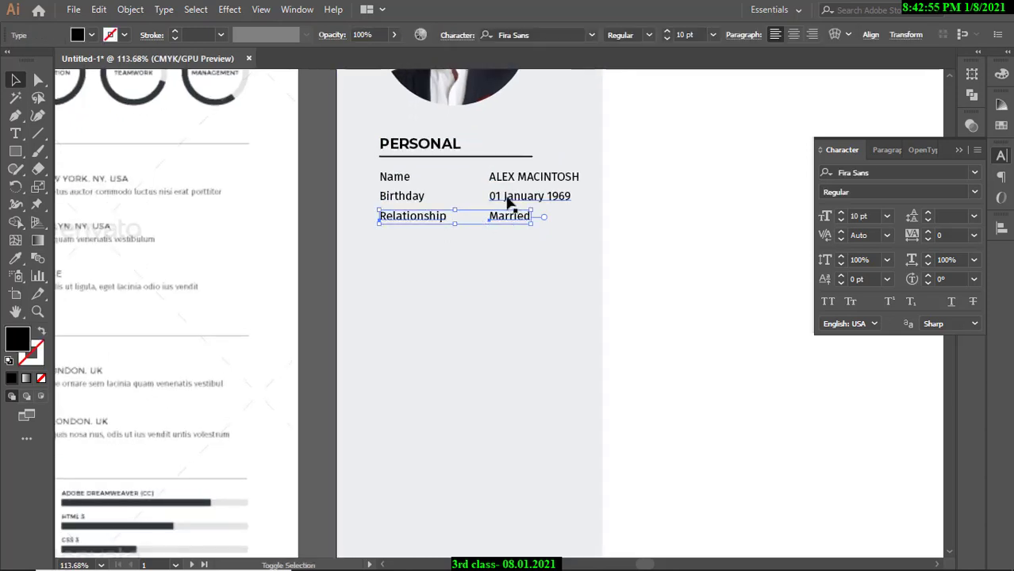
pyautogui.keyDown('shift'); pyautogui.click(507, 200); pyautogui.keyUp('shift')
pyautogui.keyDown('shift'); pyautogui.click(414, 197); pyautogui.keyUp('shift')
pyautogui.keyDown('shift'); pyautogui.click(496, 183); pyautogui.keyUp('shift')
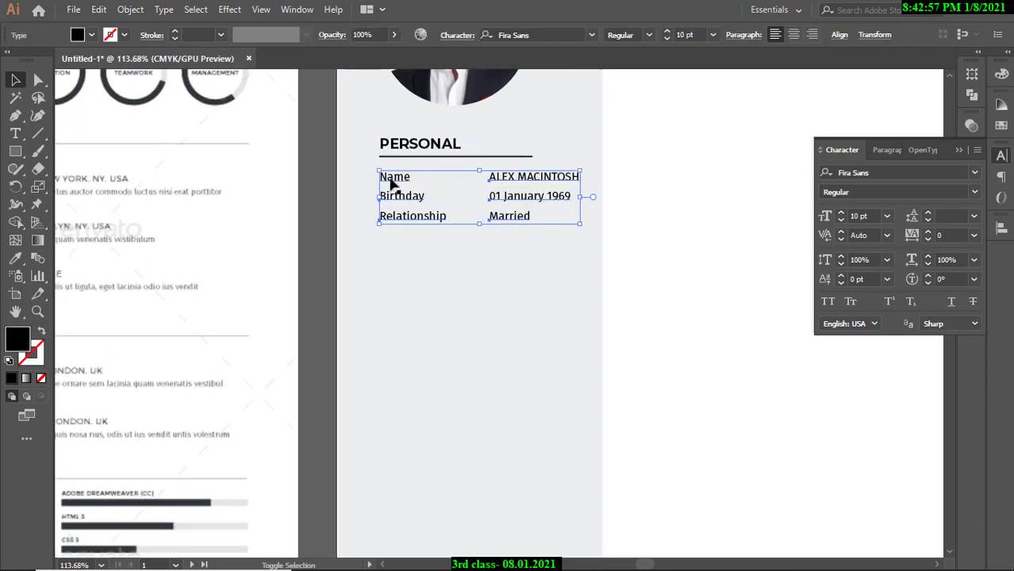
pyautogui.keyDown('shift'); pyautogui.click(391, 184); pyautogui.keyUp('shift')
pyautogui.keyDown('shift'); pyautogui.click(414, 156); pyautogui.keyUp('shift')
pyautogui.keyDown('shift'); pyautogui.click(412, 149); pyautogui.keyUp('shift')
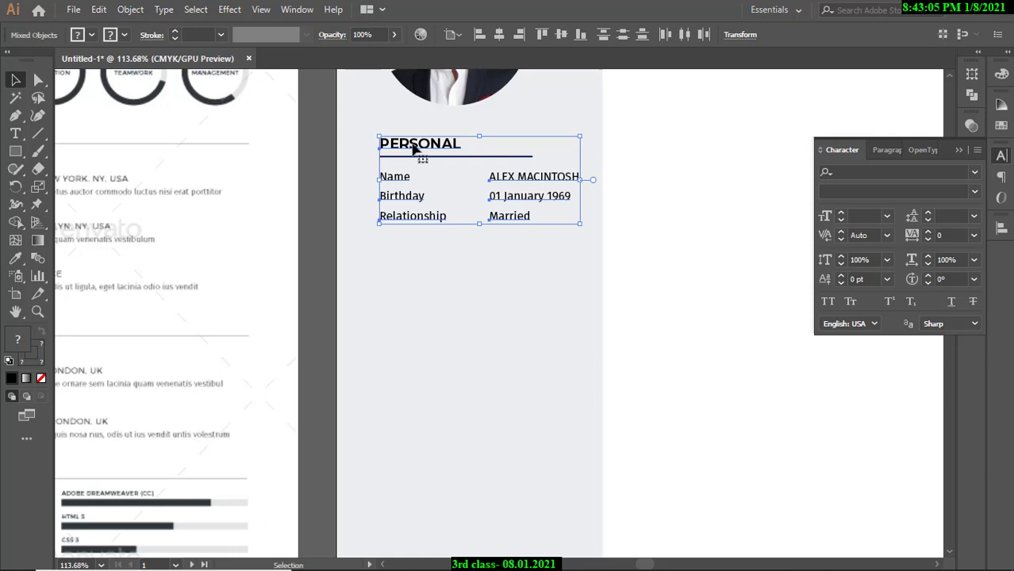
# Attempt to group the PERSONAL selection, then undo it.
pyautogui.press('a')
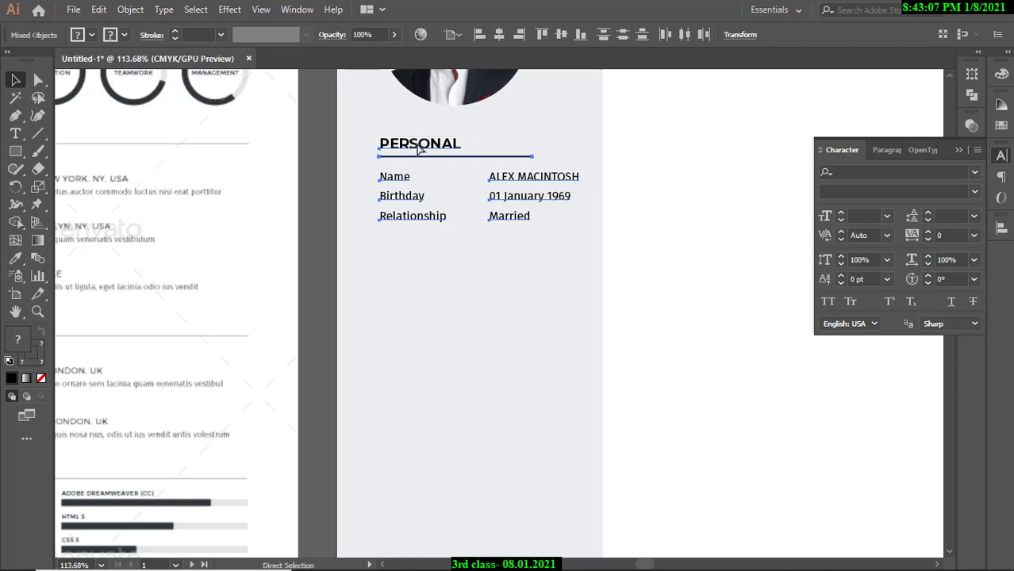
pyautogui.press('v')
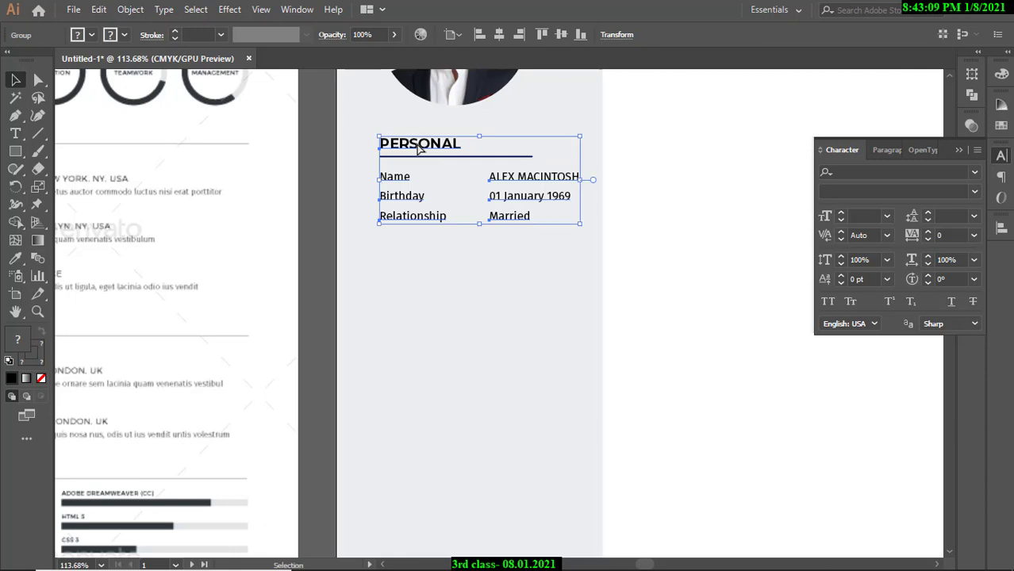
pyautogui.rightClick(418, 149)
pyautogui.click(319, 163)
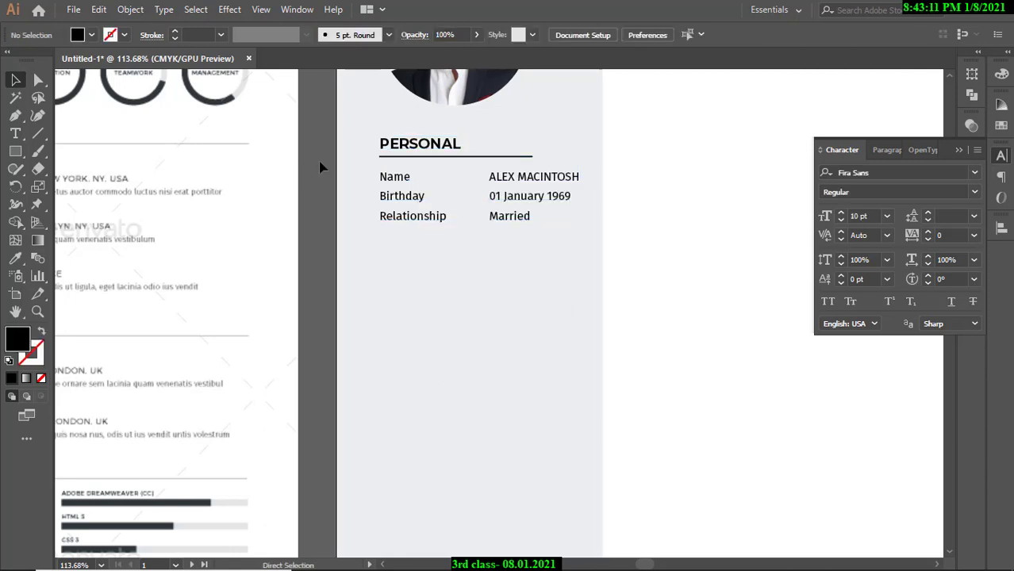
pyautogui.hotkey('ctrl', 'z')
pyautogui.click(389, 204)
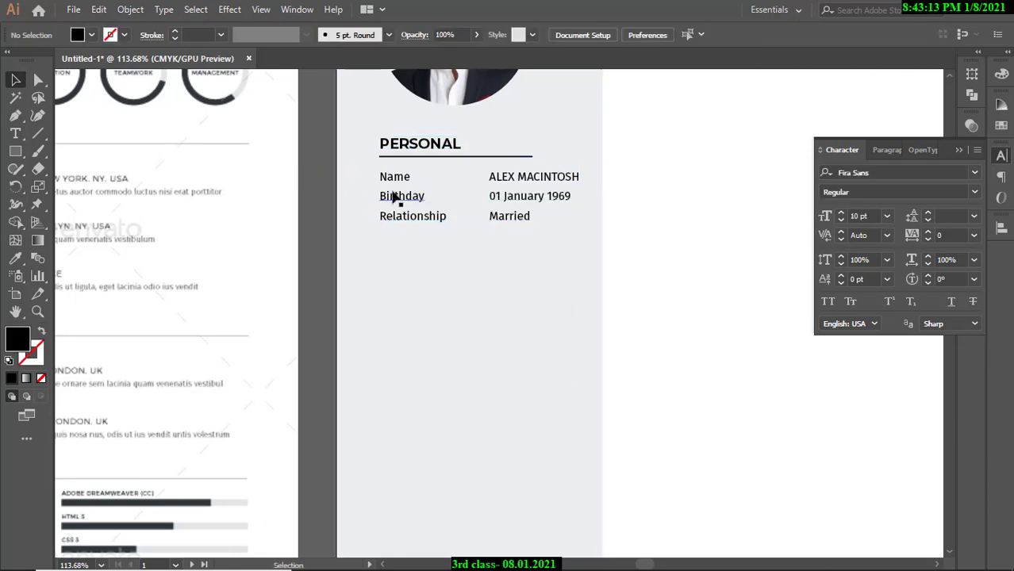
# Reselect the heading, divider, labels and values and Group them via the context menu.
pyautogui.click(395, 198)
pyautogui.keyDown('shift'); pyautogui.click(396, 179); pyautogui.keyUp('shift')
pyautogui.keyDown('shift'); pyautogui.click(409, 157); pyautogui.keyUp('shift')
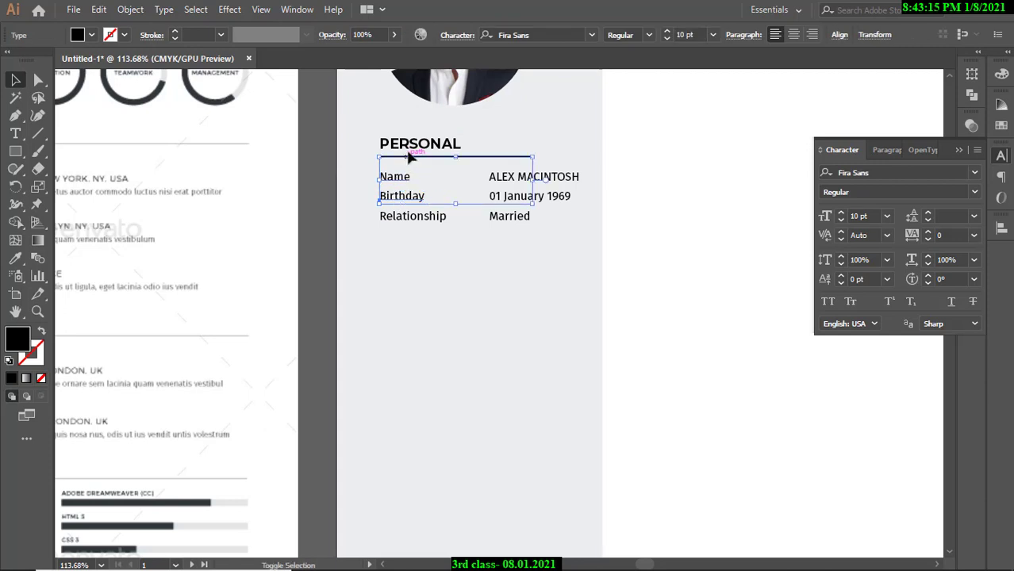
pyautogui.keyDown('shift'); pyautogui.click(414, 145); pyautogui.keyUp('shift')
pyautogui.keyDown('shift'); pyautogui.click(408, 221); pyautogui.keyUp('shift')
pyautogui.keyDown('shift'); pyautogui.click(494, 219); pyautogui.keyUp('shift')
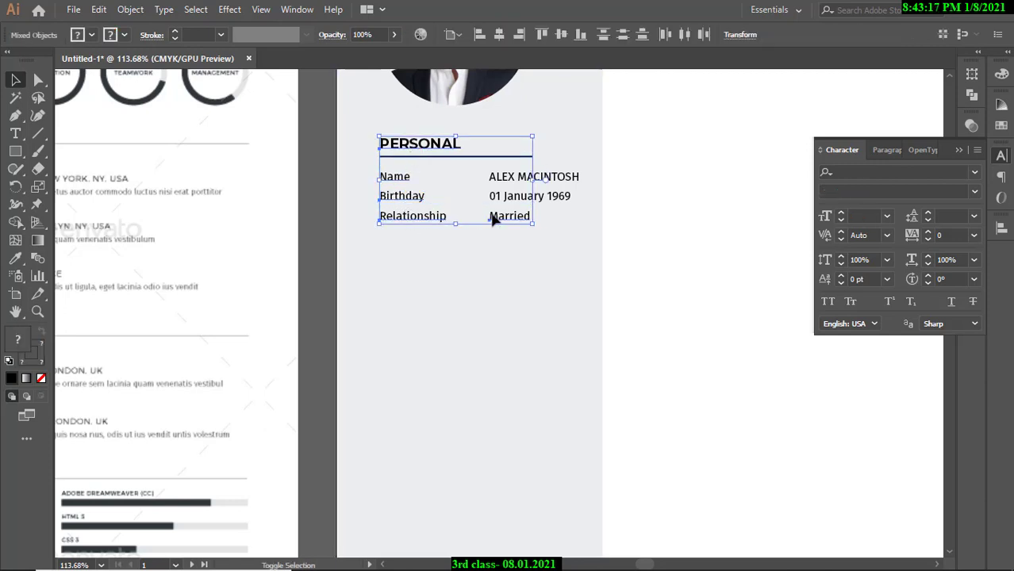
pyautogui.keyDown('shift'); pyautogui.click(502, 198); pyautogui.keyUp('shift')
pyautogui.keyDown('shift'); pyautogui.click(504, 176); pyautogui.keyUp('shift')
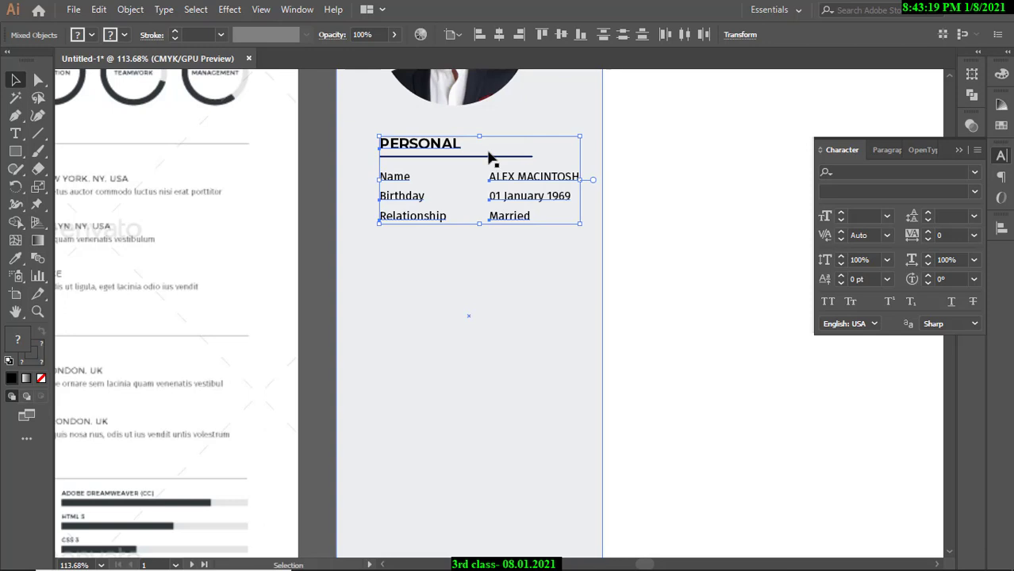
pyautogui.rightClick(491, 156)
pyautogui.click(533, 248)
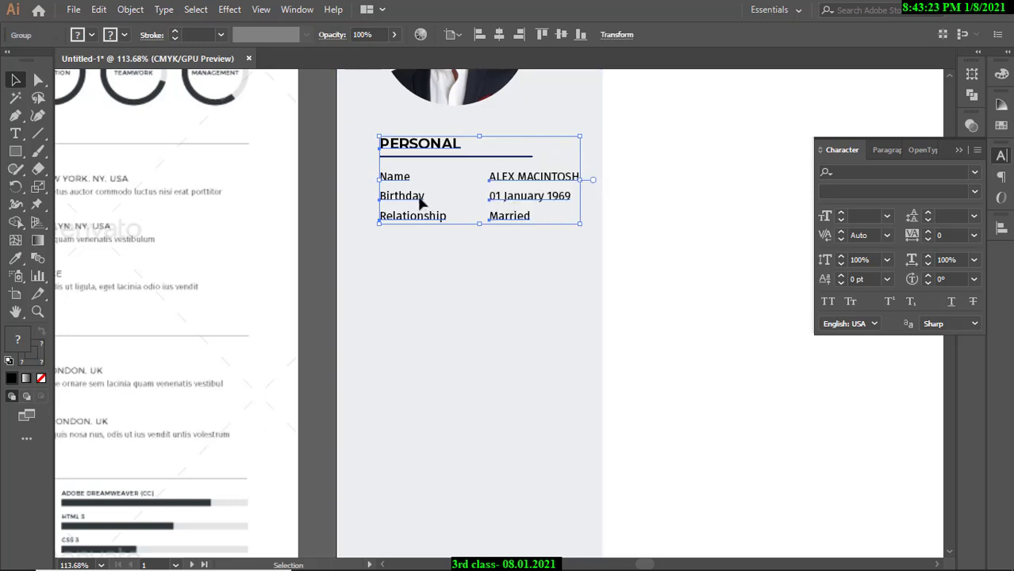
# Try moving the PERSONAL group lower, then undo the move.
pyautogui.moveTo(419, 198); pyautogui.dragTo(418, 357)
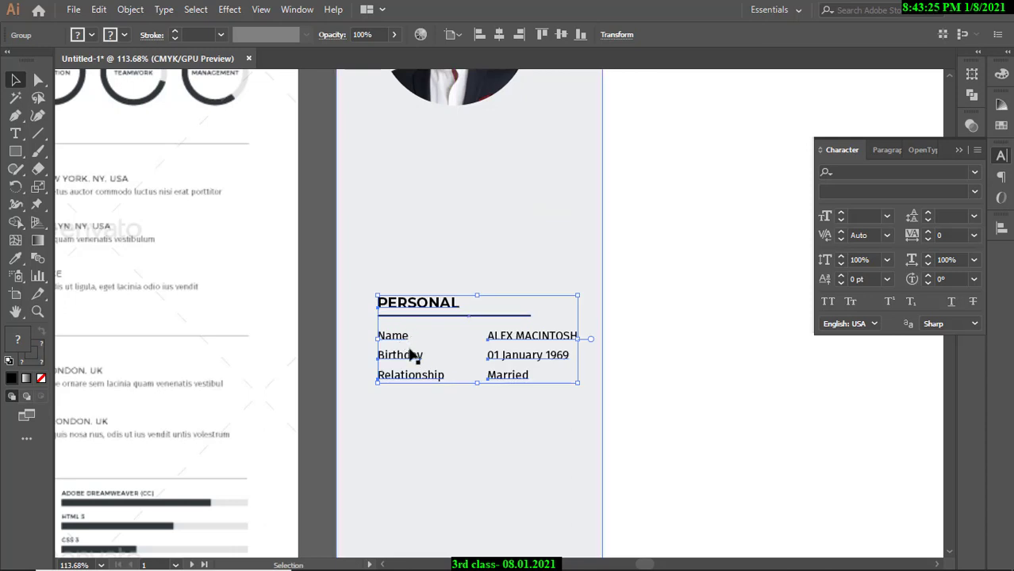
pyautogui.press('a')
pyautogui.hotkey('ctrl', 'z')
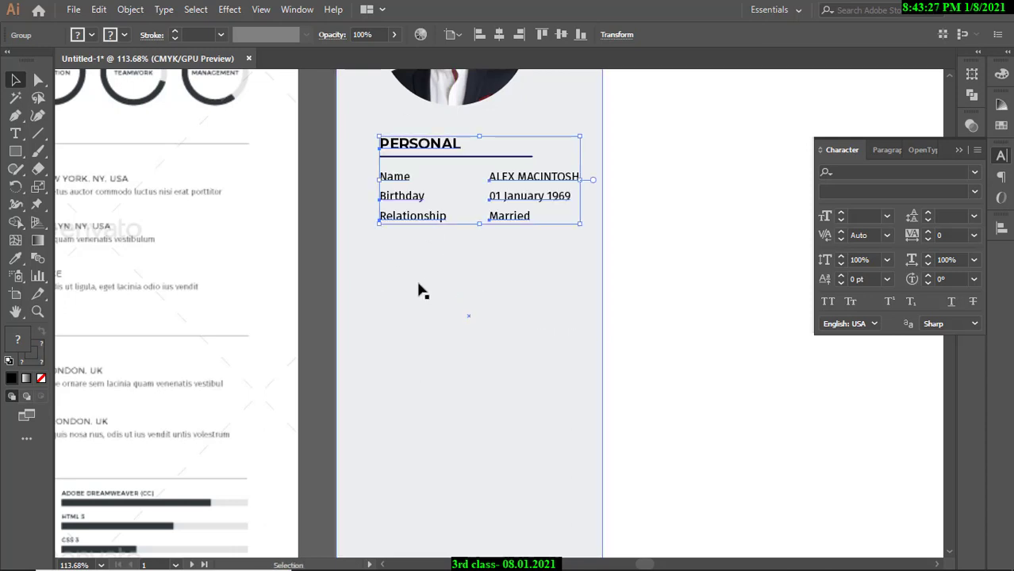
pyautogui.click(318, 191)
pyautogui.click(405, 226)
pyautogui.click(307, 163)
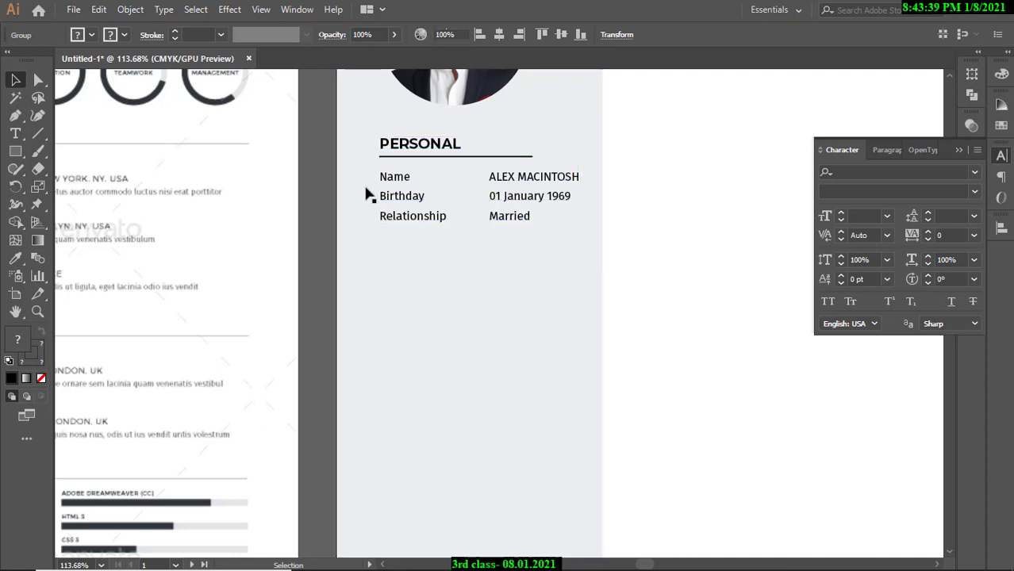
# Alt-drag the PERSONAL group downward to place a copy beneath the original.
pyautogui.click(401, 189)
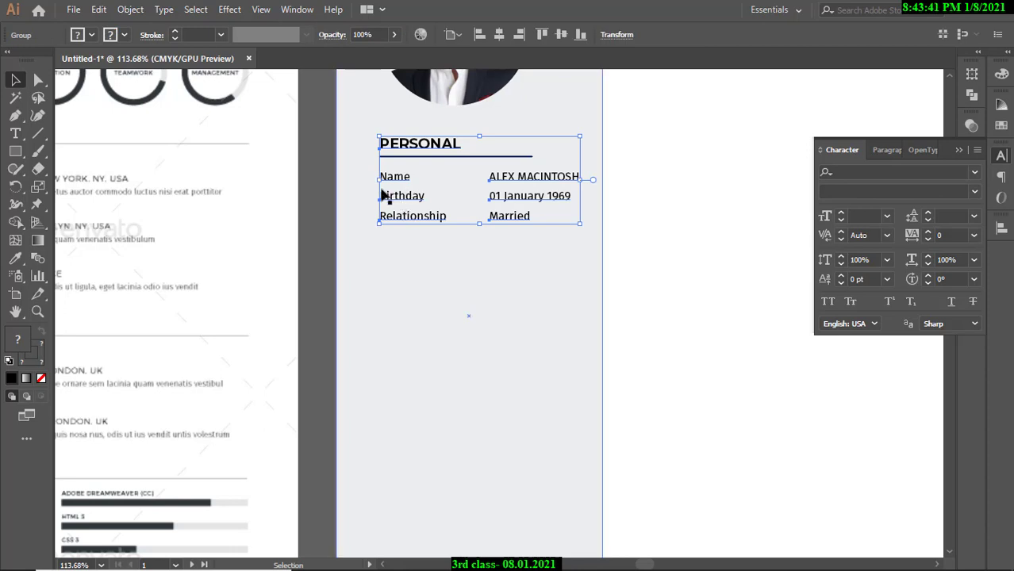
pyautogui.scroll(-2, 440, 178)
pyautogui.moveTo(422, 148); pyautogui.dragTo(419, 267)
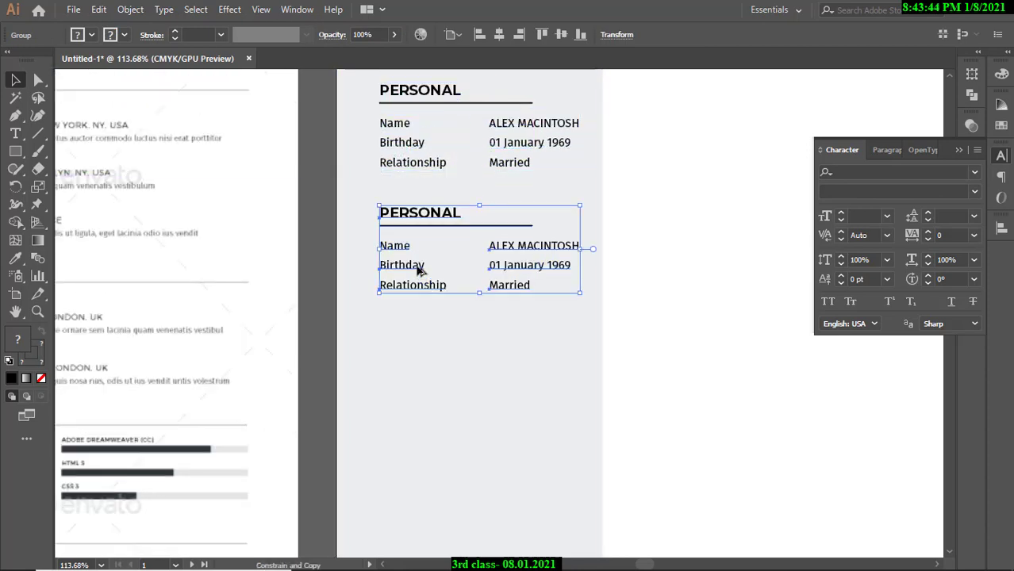
pyautogui.click(323, 163)
# Compare against the reference's CONTACT area and select the copy's PERSONAL heading text.
pyautogui.moveTo(432, 184); pyautogui.dragTo(404, 203)
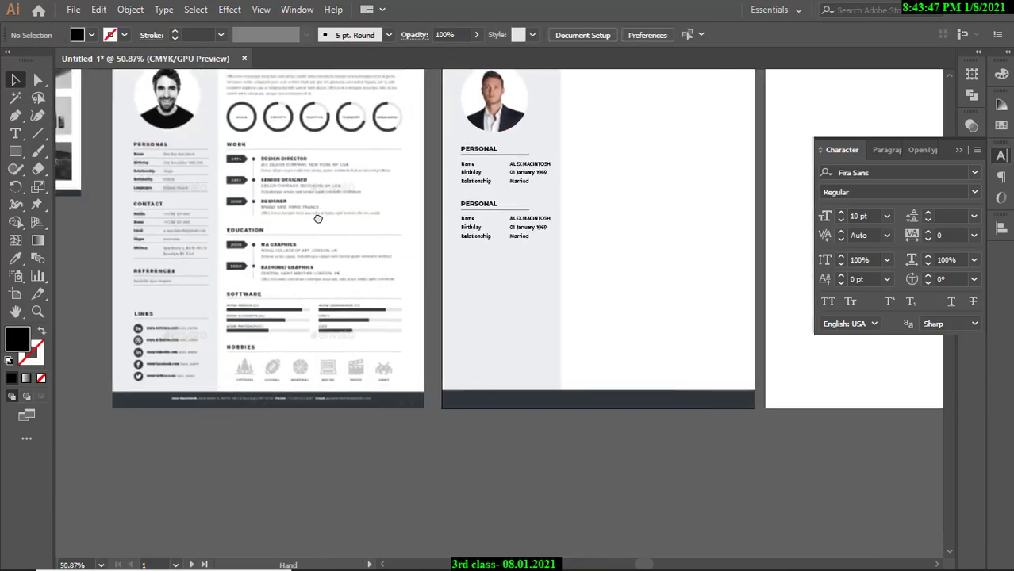
pyautogui.moveTo(318, 220); pyautogui.dragTo(370, 222)
pyautogui.moveTo(218, 221); pyautogui.dragTo(224, 192)
pyautogui.moveTo(627, 198); pyautogui.dragTo(340, 201)
pyautogui.moveTo(371, 203); pyautogui.dragTo(484, 210)
pyautogui.moveTo(435, 261); pyautogui.dragTo(389, 293)
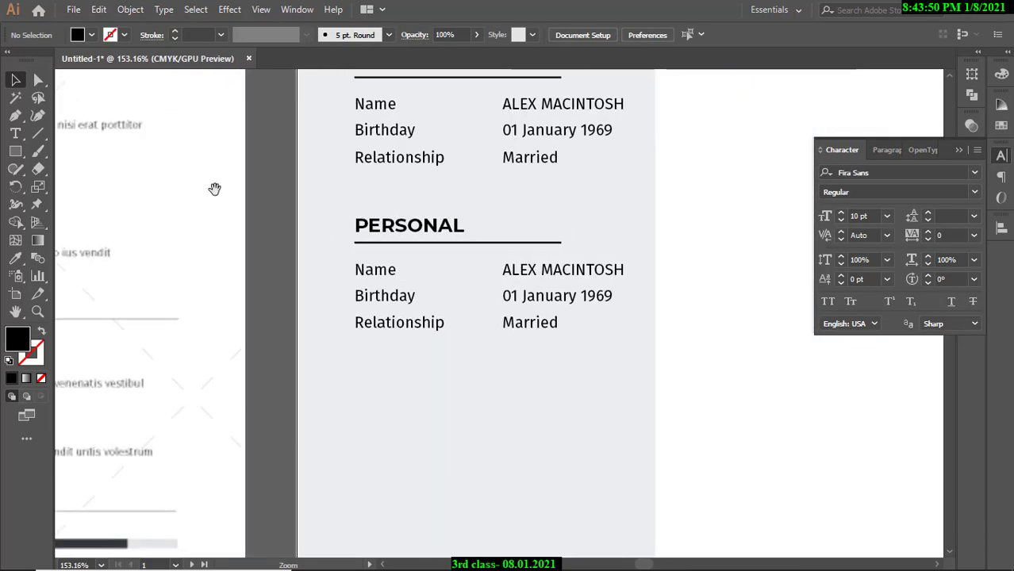
pyautogui.click(15, 133)
pyautogui.moveTo(355, 225); pyautogui.dragTo(477, 228)
# Retype the copied heading as CONTACT and relabel the rows Phone, Email and Address.
pyautogui.write('CONTACT')
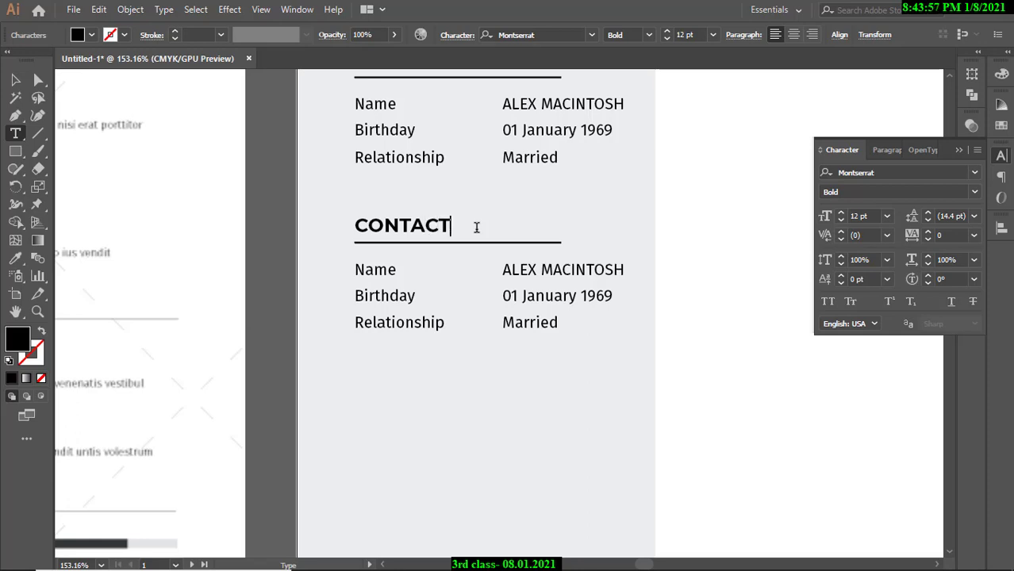
pyautogui.moveTo(355, 270); pyautogui.dragTo(405, 276)
pyautogui.write('PHON')
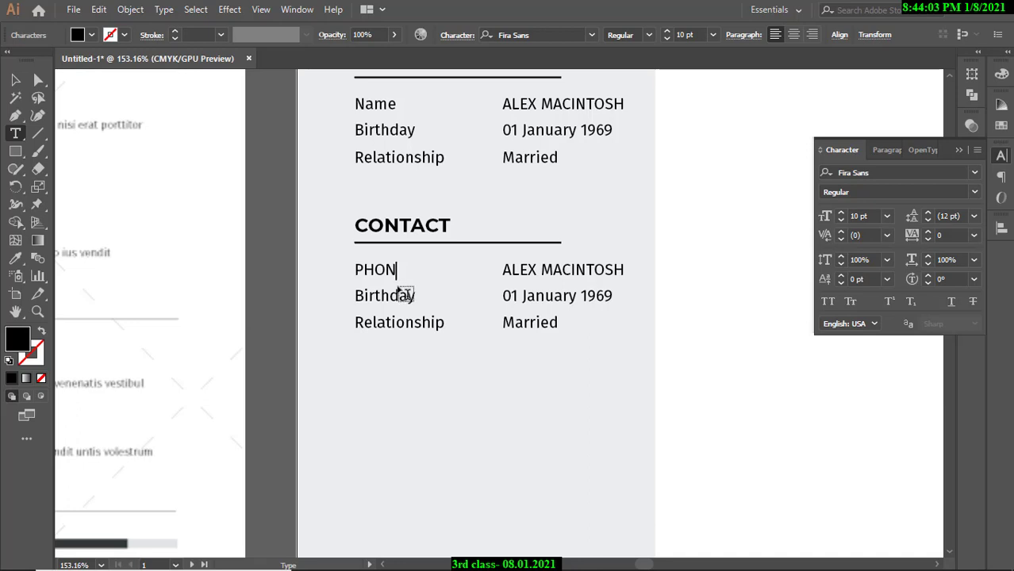
pyautogui.press('BackSpace')
pyautogui.press('BackSpace')
pyautogui.press('BackSpace')
pyautogui.moveTo(407, 296); pyautogui.dragTo(418, 298)
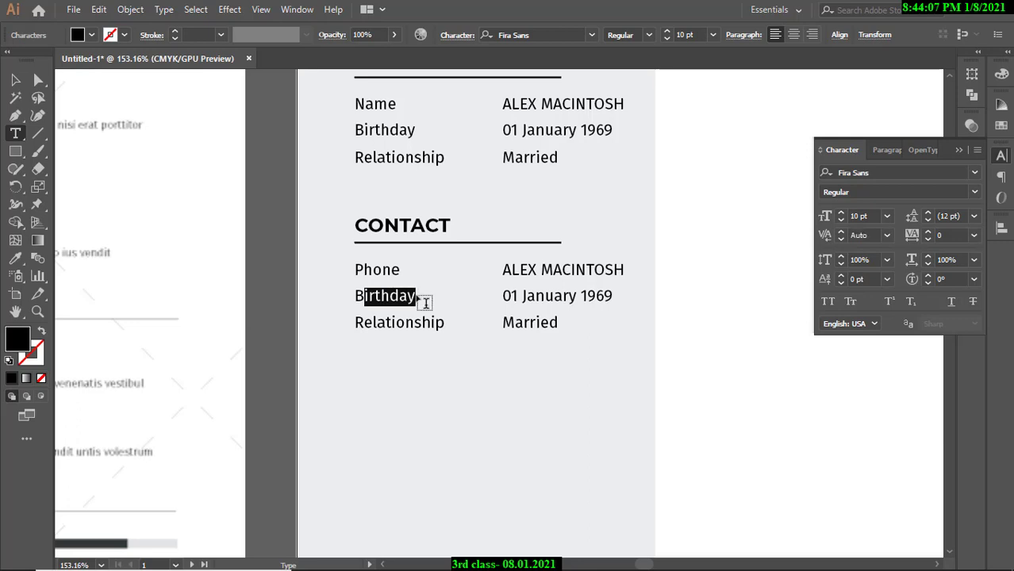
pyautogui.moveTo(357, 296); pyautogui.dragTo(418, 294)
pyautogui.write('e')
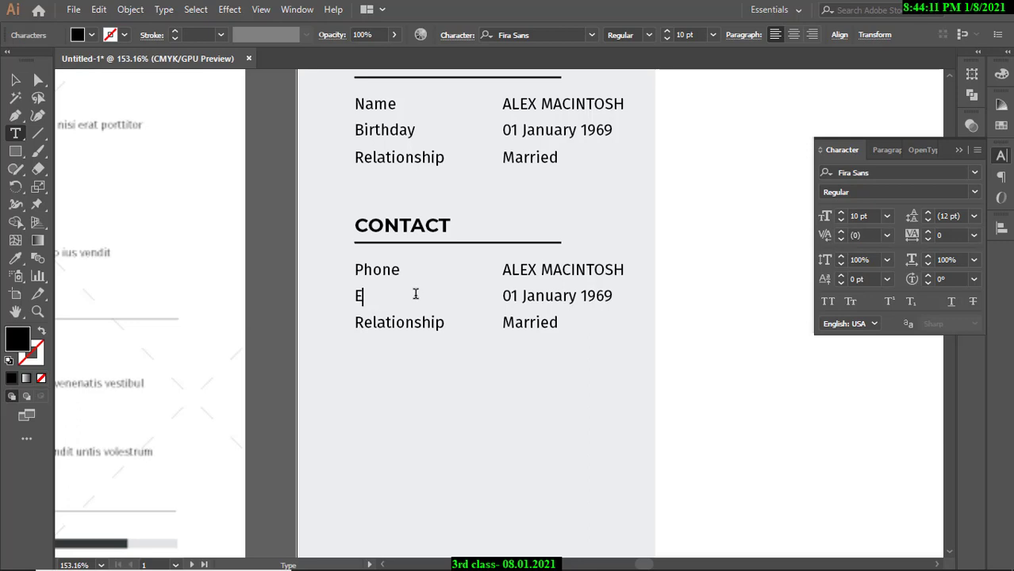
pyautogui.write('mail')
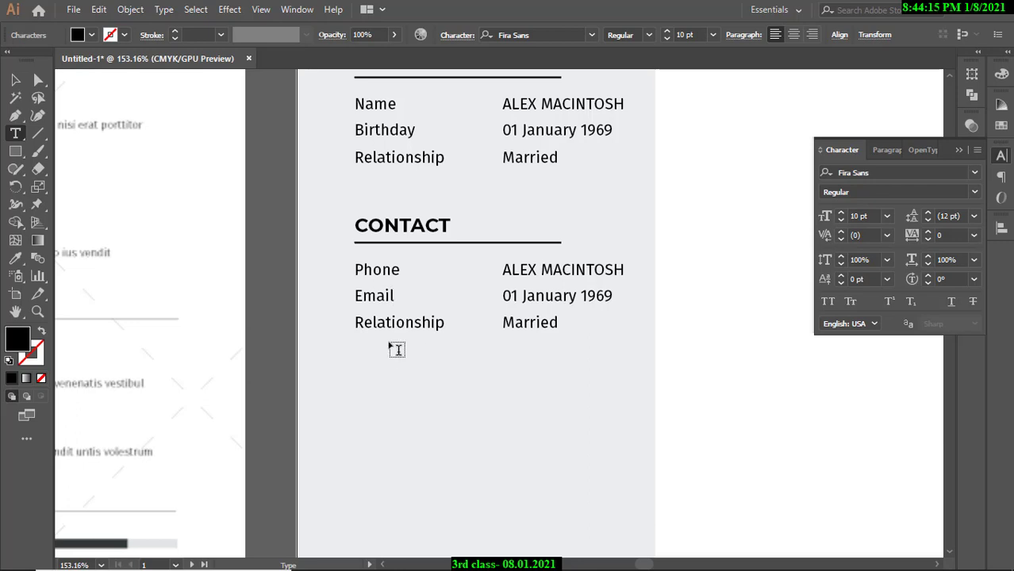
pyautogui.moveTo(357, 322); pyautogui.dragTo(446, 322)
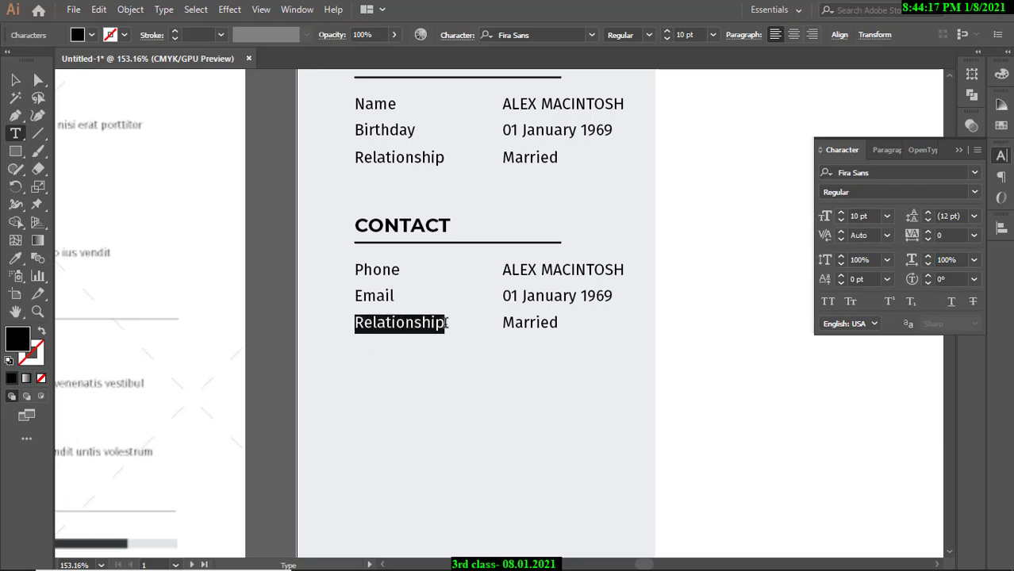
pyautogui.write('a')
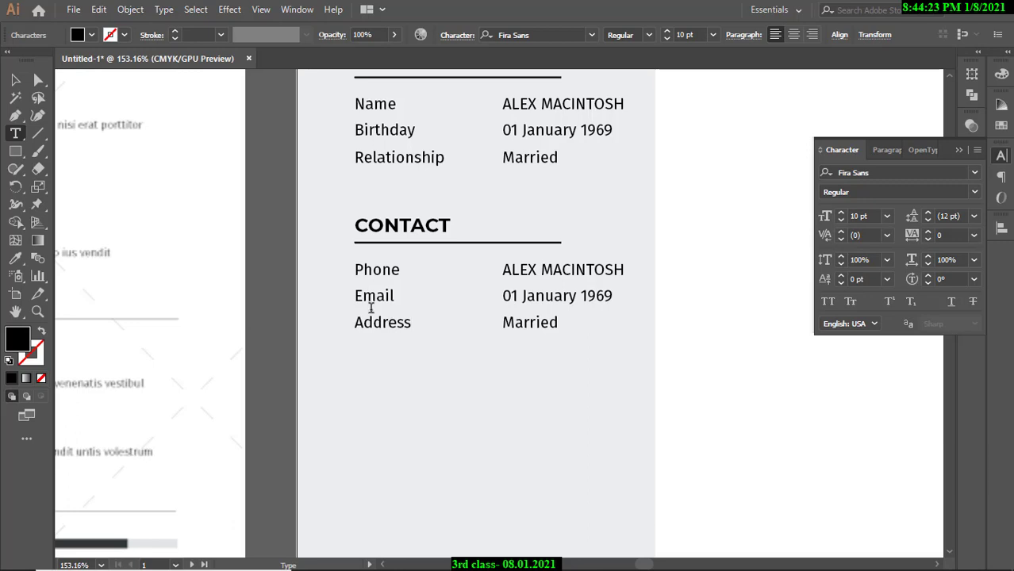
# Replace the three values with a sample phone number, e-mail address and street address.
pyautogui.moveTo(502, 270); pyautogui.dragTo(621, 271)
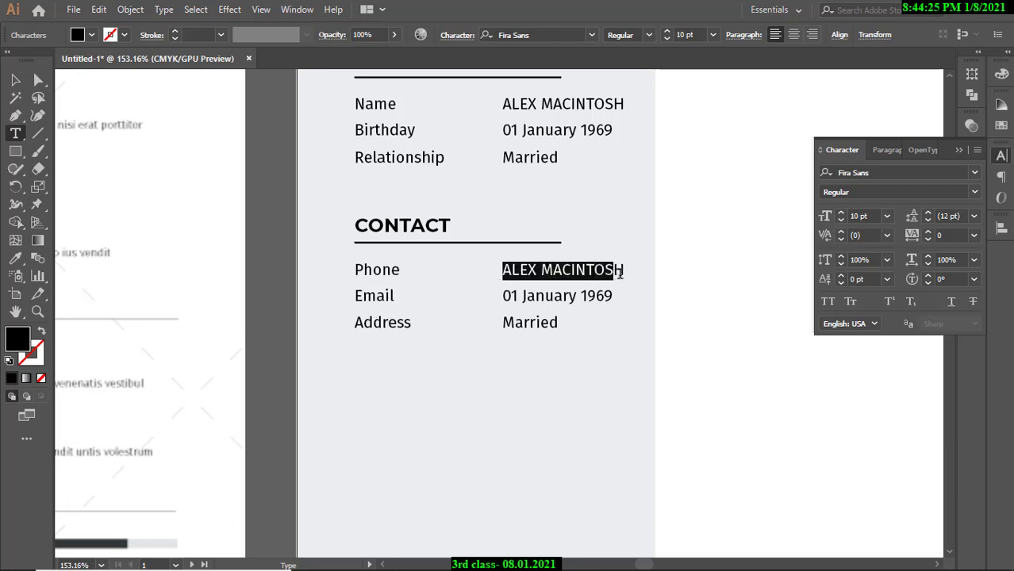
pyautogui.write('+88 010000000')
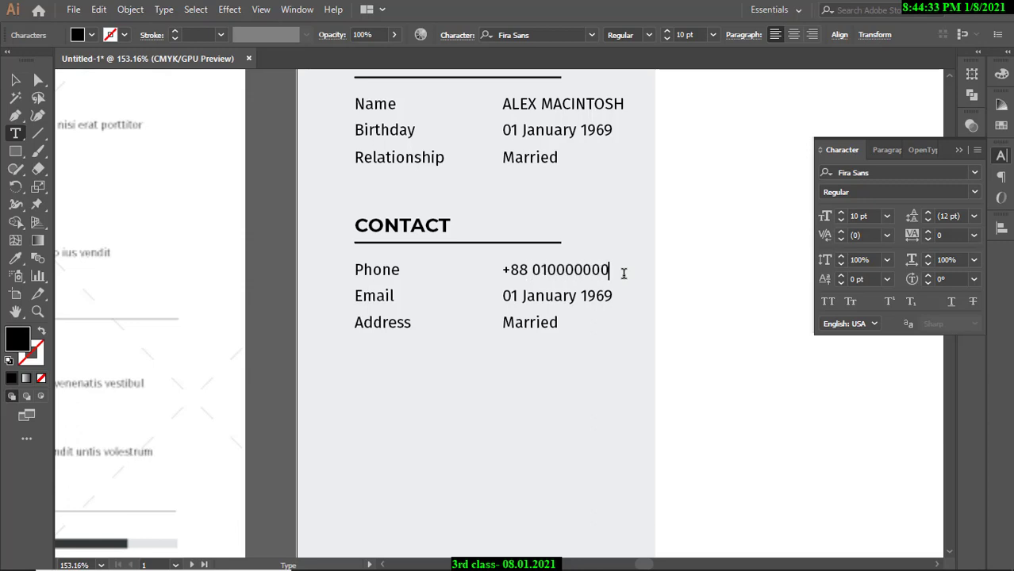
pyautogui.moveTo(502, 297); pyautogui.dragTo(620, 304)
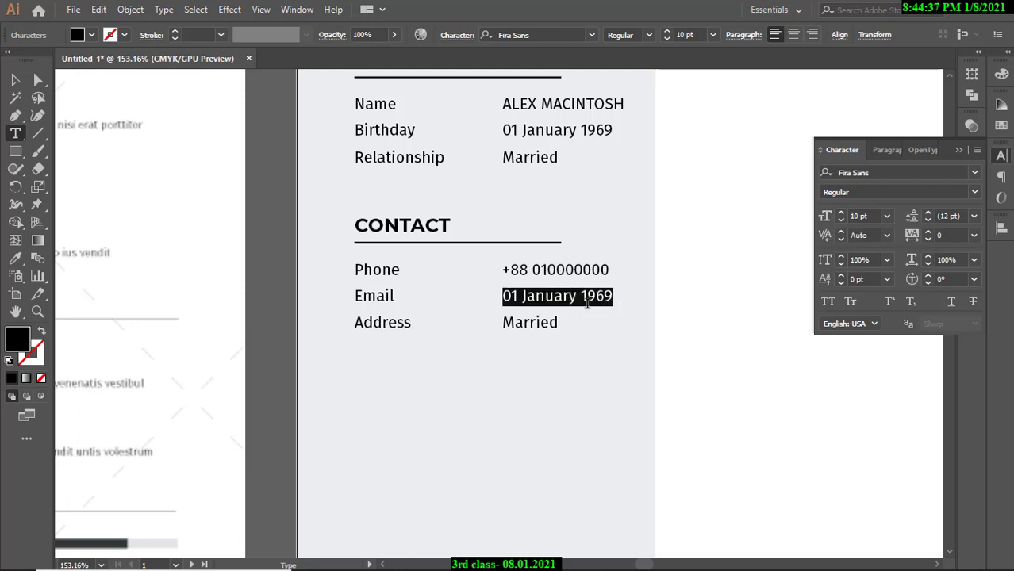
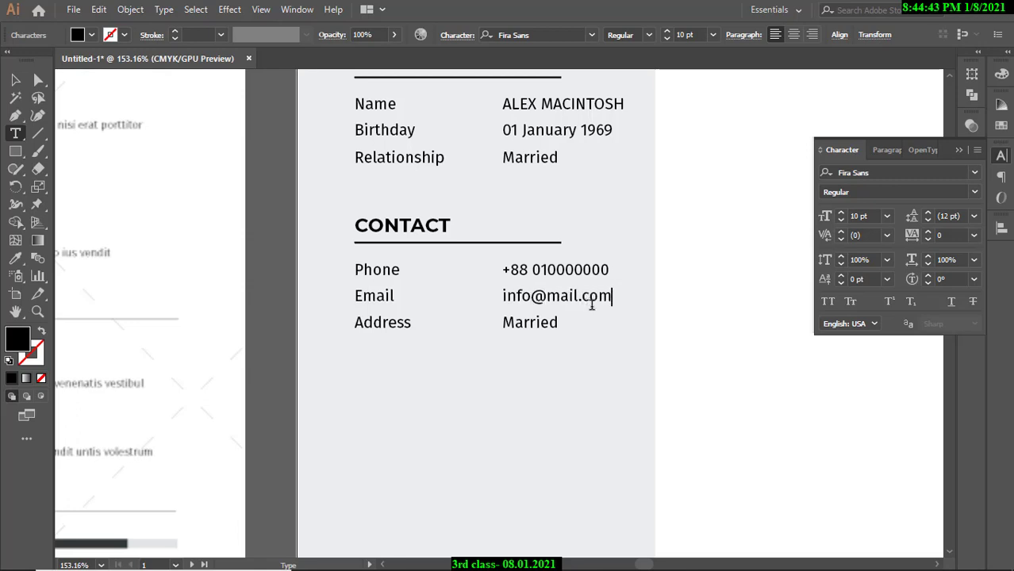
pyautogui.moveTo(504, 322); pyautogui.dragTo(567, 324)
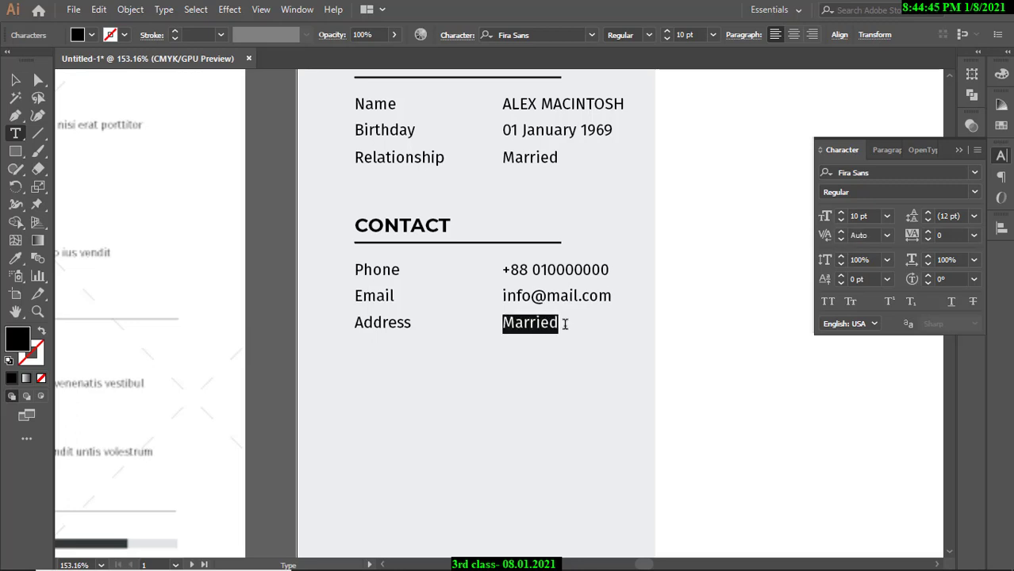
pyautogui.write('222,')
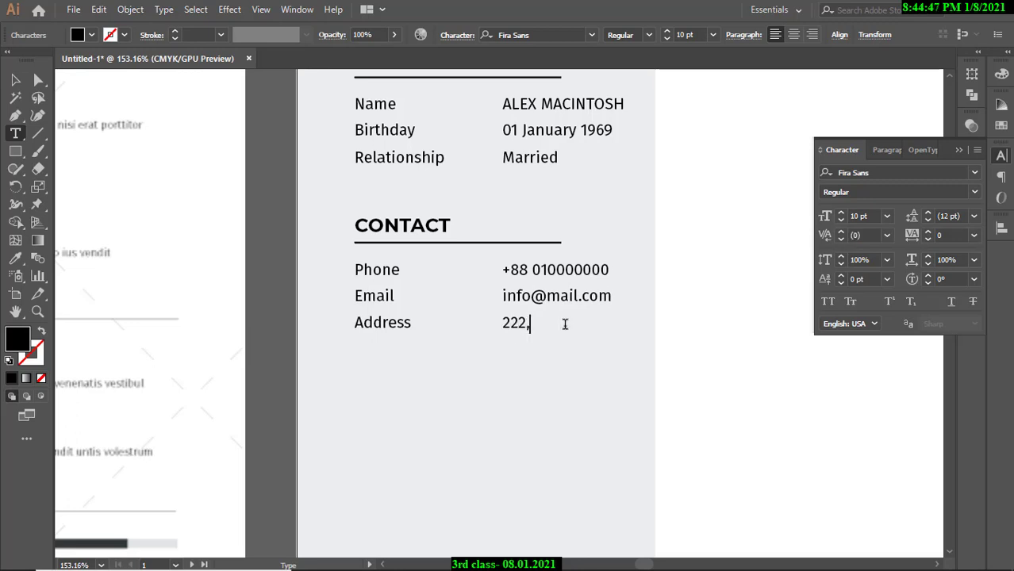
pyautogui.write(' ABC TOWER.')
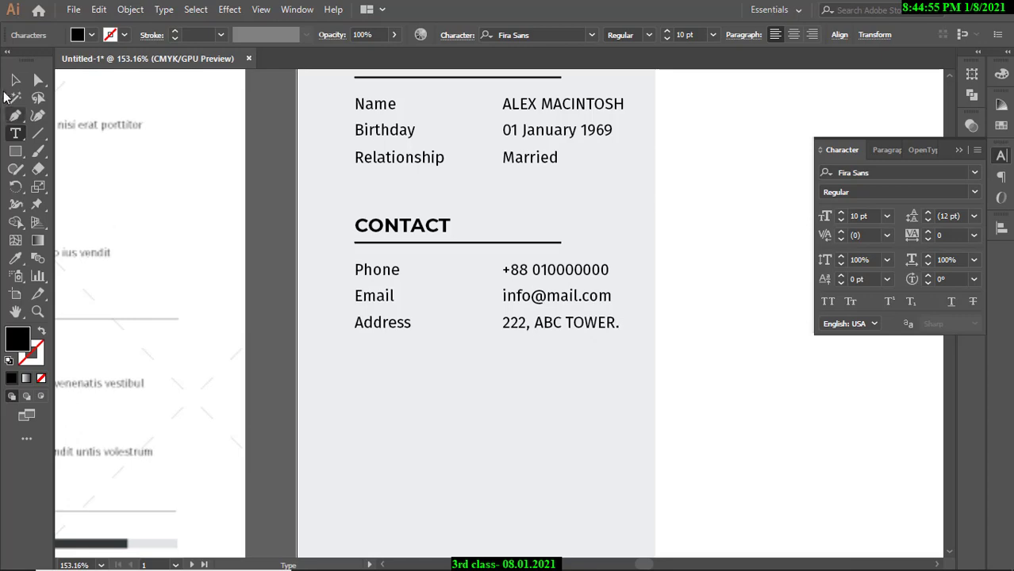
# Commit the Address text and review the new CONTACT section across both artboards.
pyautogui.click(14, 81)
pyautogui.click(298, 203)
pyautogui.hotkey('ctrl', 'space')
pyautogui.moveTo(455, 200); pyautogui.dragTo(302, 198)
pyautogui.moveTo(443, 223); pyautogui.dragTo(518, 283)
pyautogui.moveTo(568, 310); pyautogui.dragTo(497, 301)
pyautogui.moveTo(498, 300); pyautogui.dragTo(583, 279)
pyautogui.moveTo(643, 295); pyautogui.dragTo(587, 272)
pyautogui.moveTo(586, 268); pyautogui.dragTo(555, 225)
pyautogui.moveTo(591, 250); pyautogui.dragTo(615, 236)
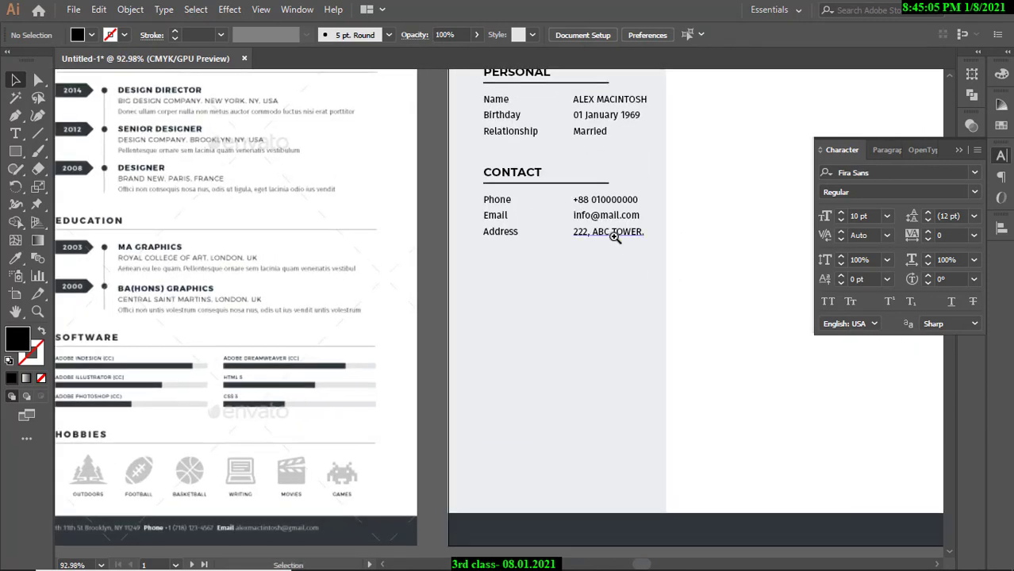
pyautogui.click(612, 236)
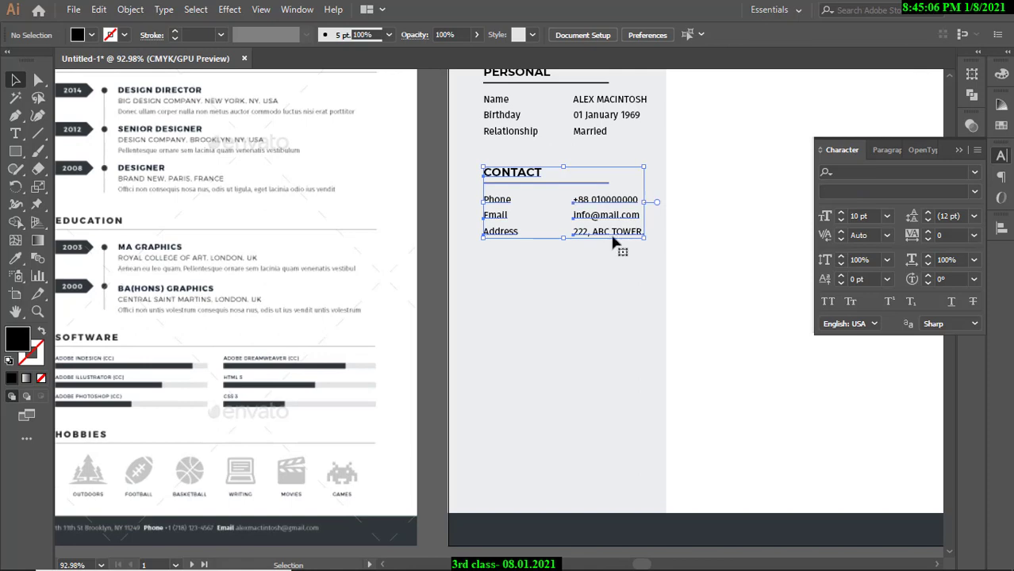
pyautogui.click(437, 169)
pyautogui.moveTo(443, 170); pyautogui.dragTo(549, 231)
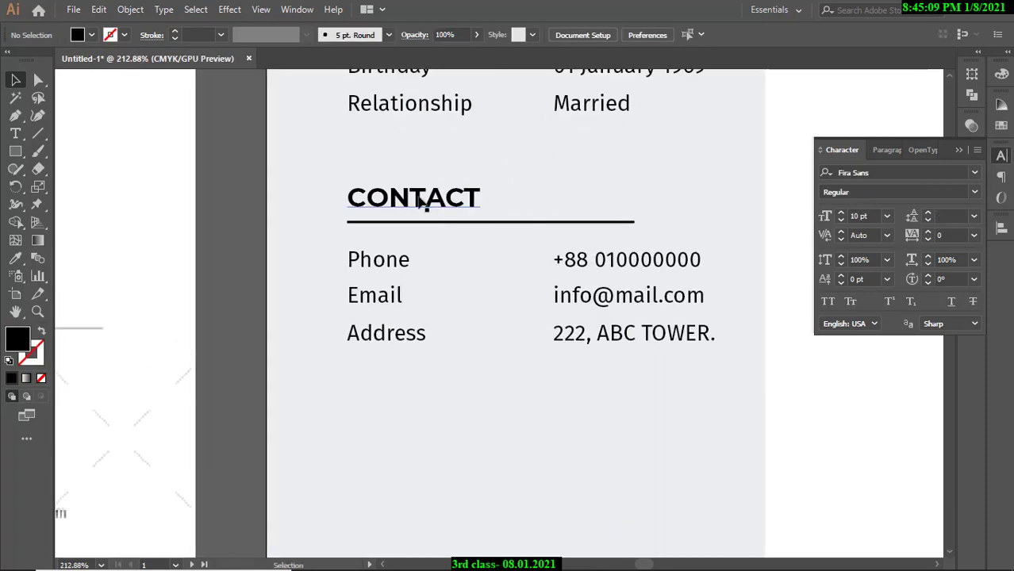
# Check the font of the CONTACT heading and Phone label.
pyautogui.click(15, 134)
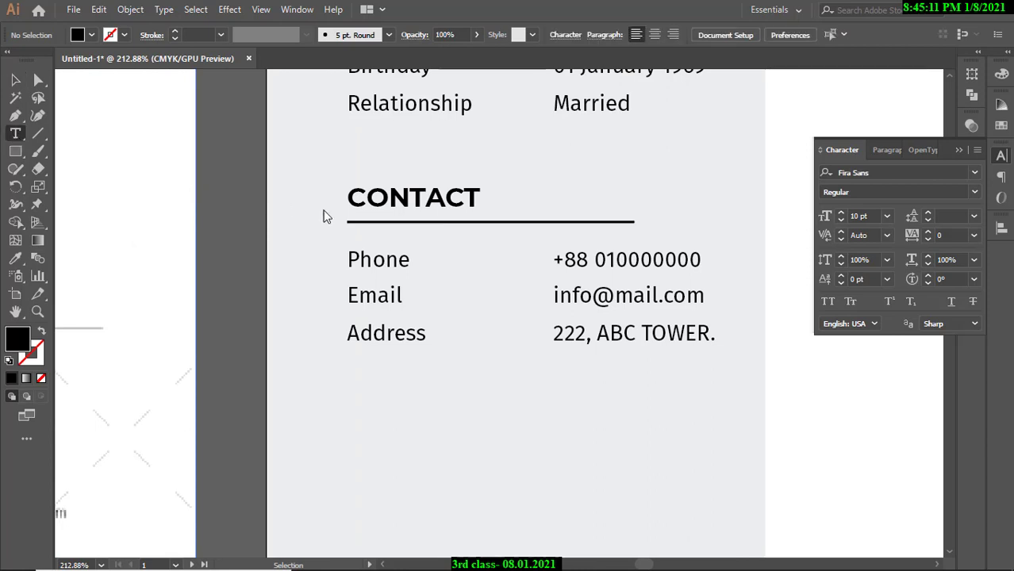
pyautogui.moveTo(350, 199); pyautogui.dragTo(480, 197)
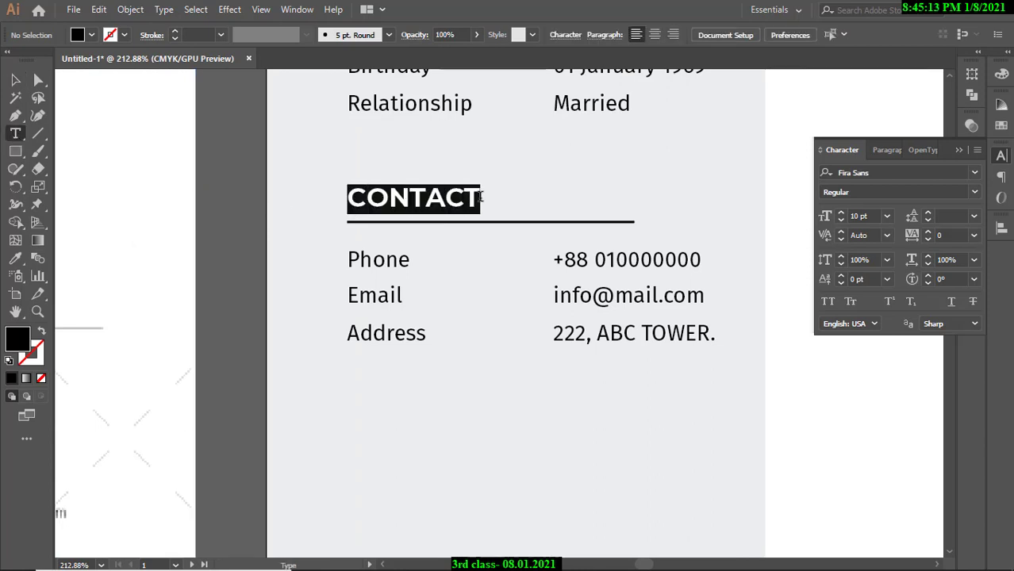
pyautogui.moveTo(349, 259); pyautogui.dragTo(411, 262)
pyautogui.click(15, 80)
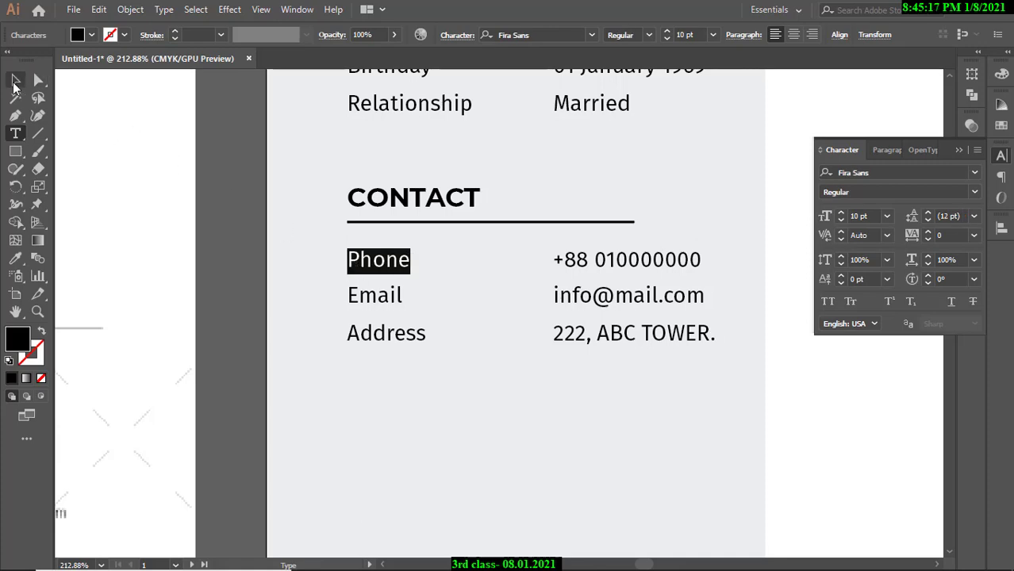
pyautogui.click(312, 221)
# Alt-drag the CONTACT group downward to duplicate it below the original.
pyautogui.keyDown('ctrl'); pyautogui.keyDown('alt'); pyautogui.click(487, 263); pyautogui.keyUp('alt'); pyautogui.keyUp('ctrl')
pyautogui.moveTo(477, 256); pyautogui.dragTo(485, 224)
pyautogui.keyDown('ctrl'); pyautogui.click(509, 255); pyautogui.keyUp('ctrl')
pyautogui.click(544, 249)
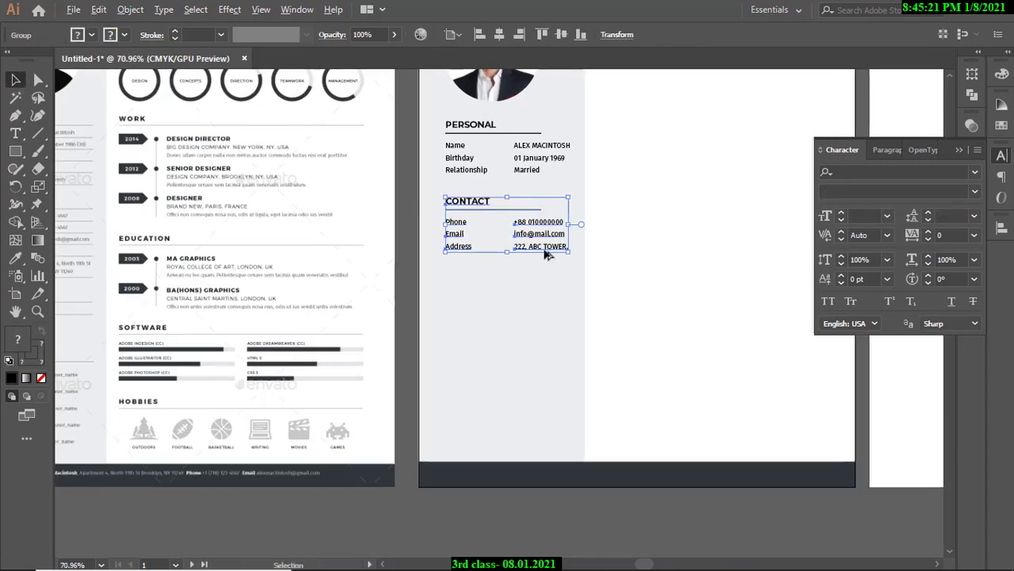
pyautogui.moveTo(544, 252); pyautogui.dragTo(544, 317)
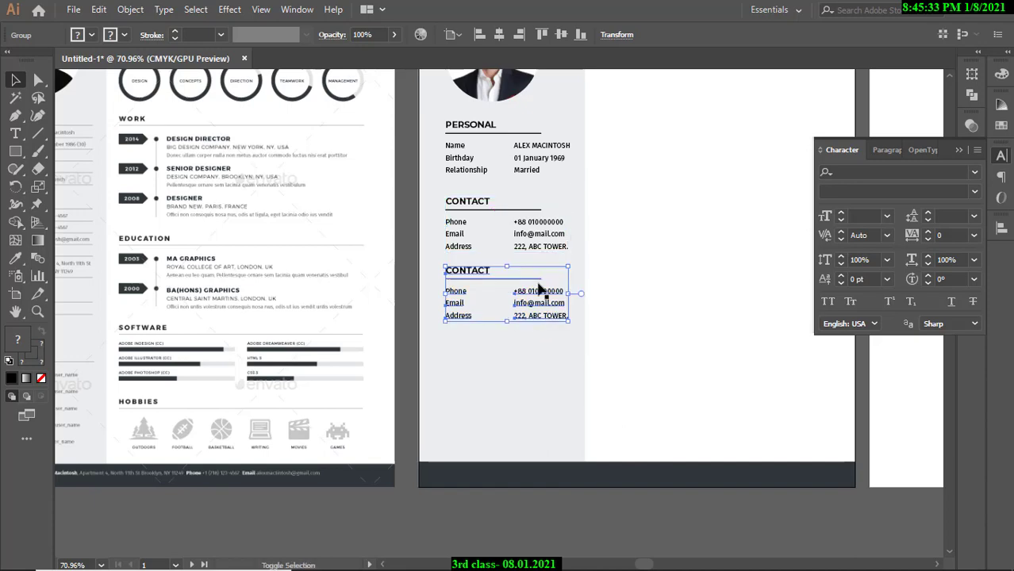
# Inspect the copied block and compare it with the template's REFERENCES section.
pyautogui.click(410, 243)
pyautogui.moveTo(467, 296); pyautogui.dragTo(529, 314)
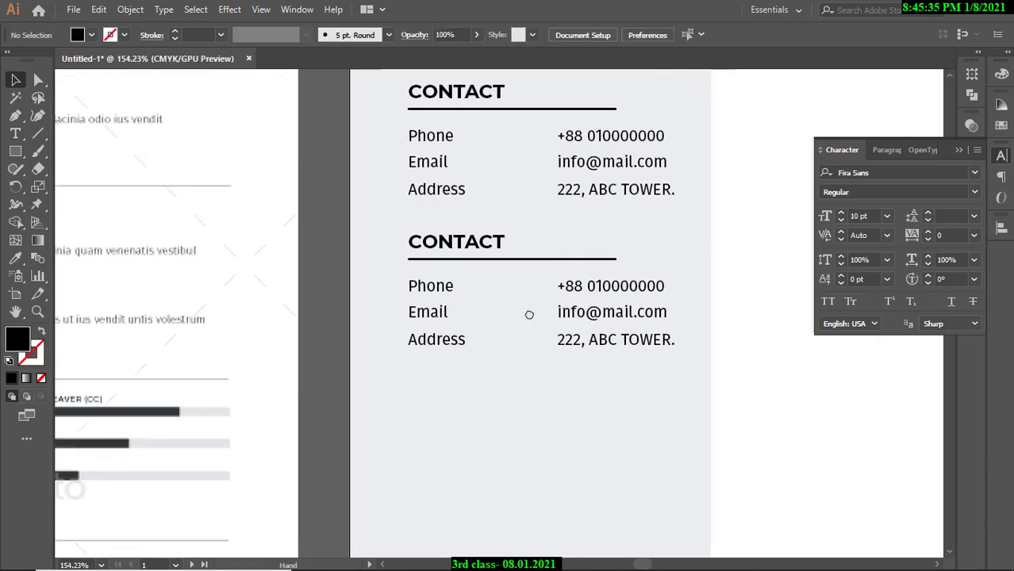
pyautogui.moveTo(346, 240); pyautogui.dragTo(281, 240)
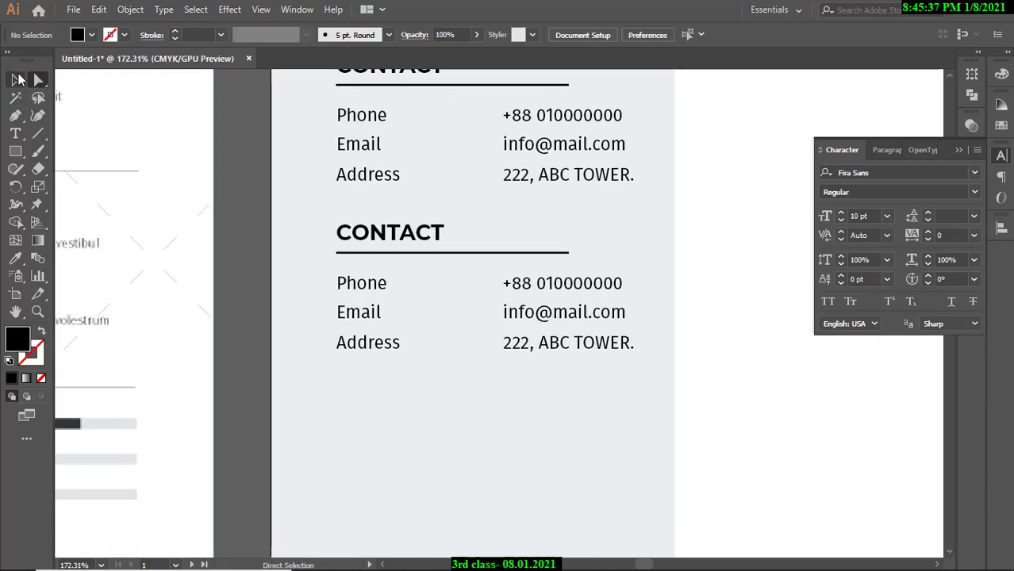
pyautogui.click(360, 313)
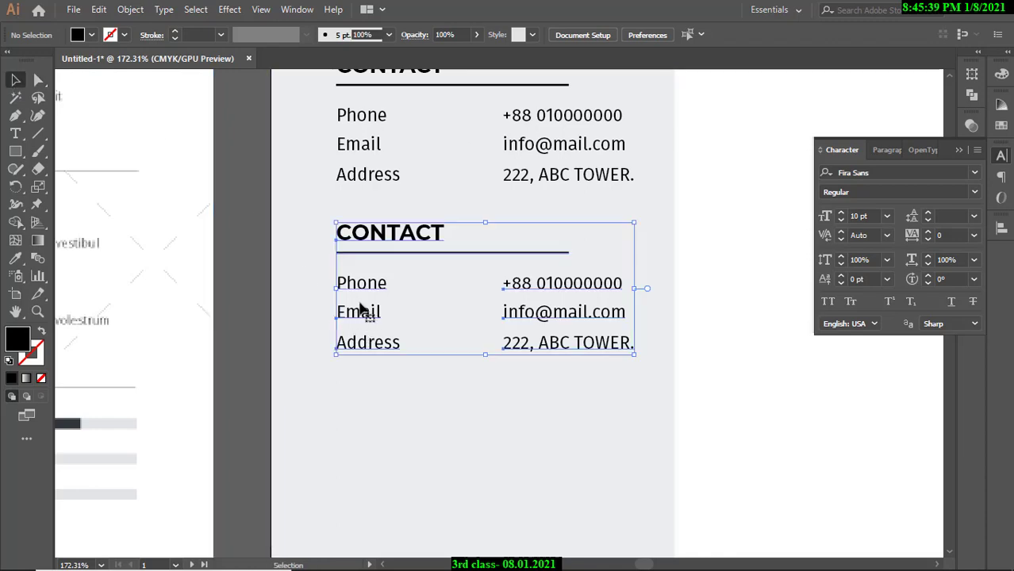
pyautogui.click(252, 227)
pyautogui.moveTo(429, 251); pyautogui.dragTo(263, 252)
pyautogui.moveTo(91, 253); pyautogui.dragTo(234, 295)
pyautogui.moveTo(765, 264); pyautogui.dragTo(460, 295)
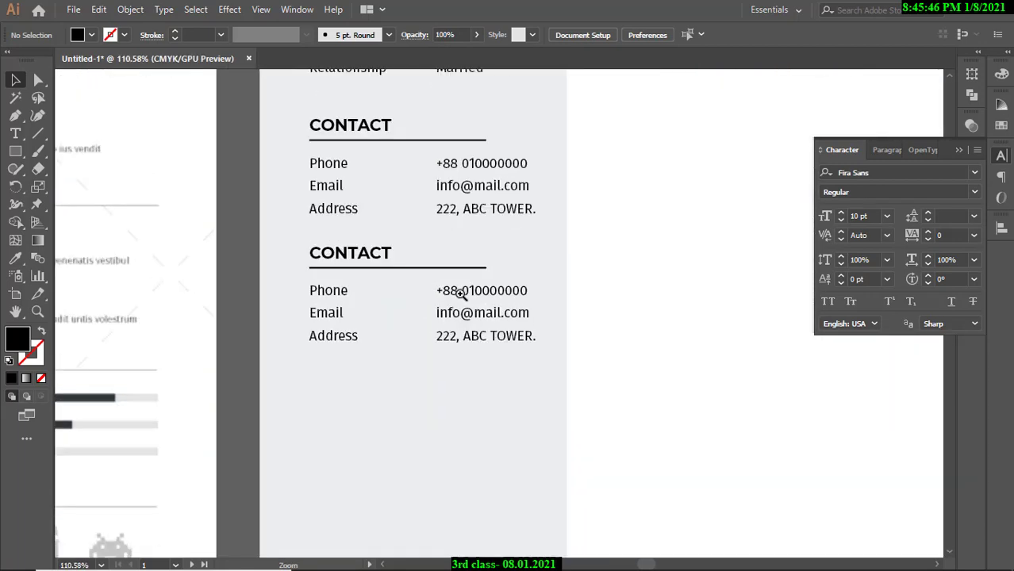
# Retype the duplicated CONTACT heading as REFERENCES.
pyautogui.click(15, 133)
pyautogui.moveTo(311, 252); pyautogui.dragTo(392, 251)
pyautogui.write('RED')
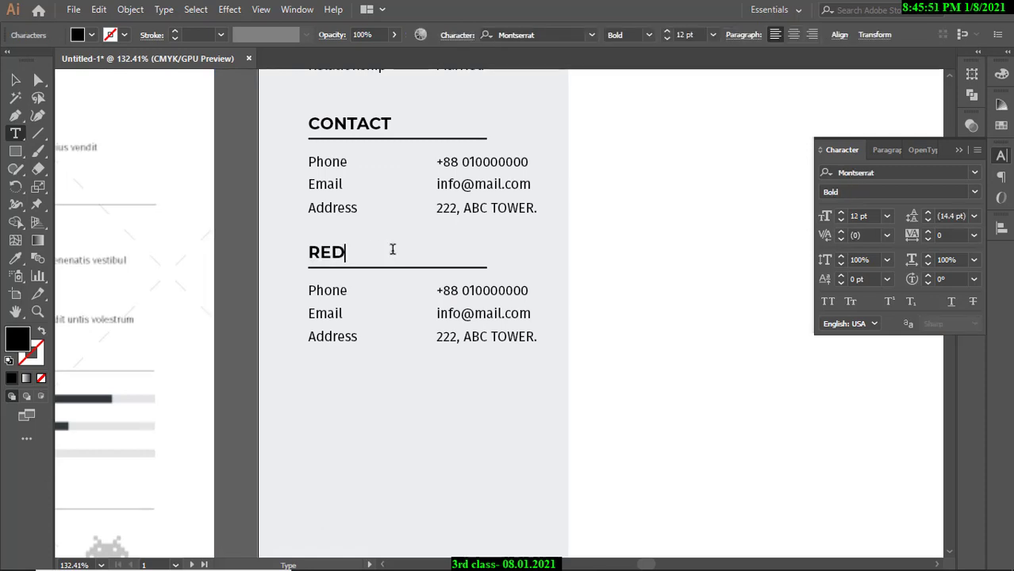
pyautogui.write('ERENCES')
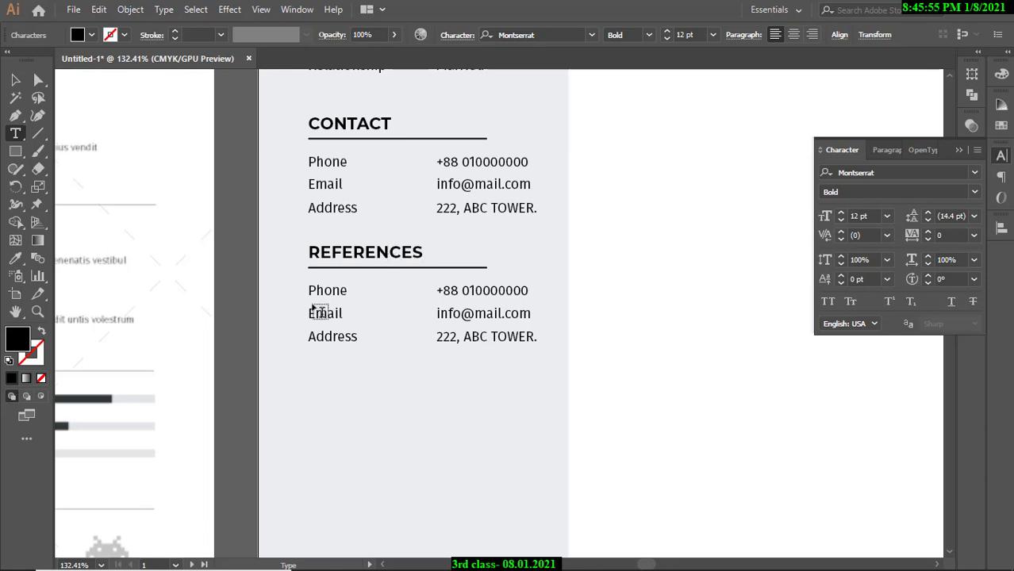
pyautogui.click(15, 80)
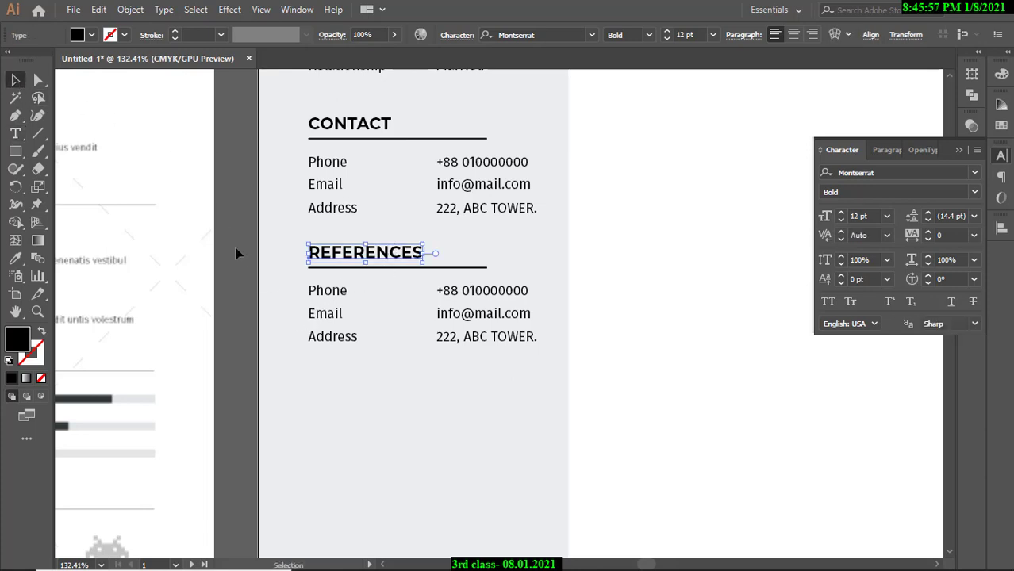
# Ungroup the REFERENCES block into separate pieces.
pyautogui.click(324, 327)
pyautogui.rightClick(342, 320)
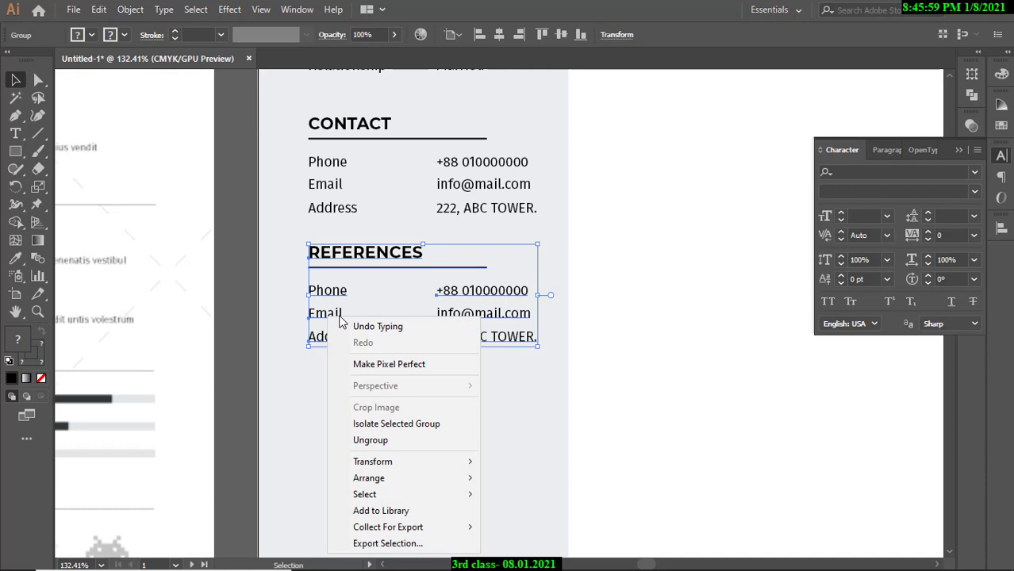
pyautogui.click(378, 441)
pyautogui.click(242, 297)
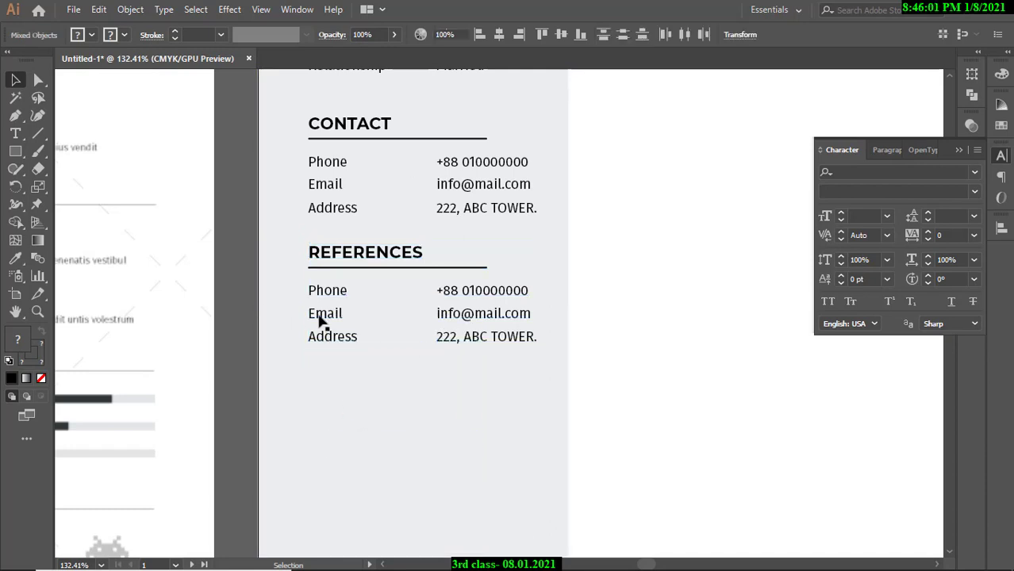
# Delete the Email and Address labels and their values, leaving only the Phone row.
pyautogui.click(325, 314)
pyautogui.press('Delete')
pyautogui.click(349, 337)
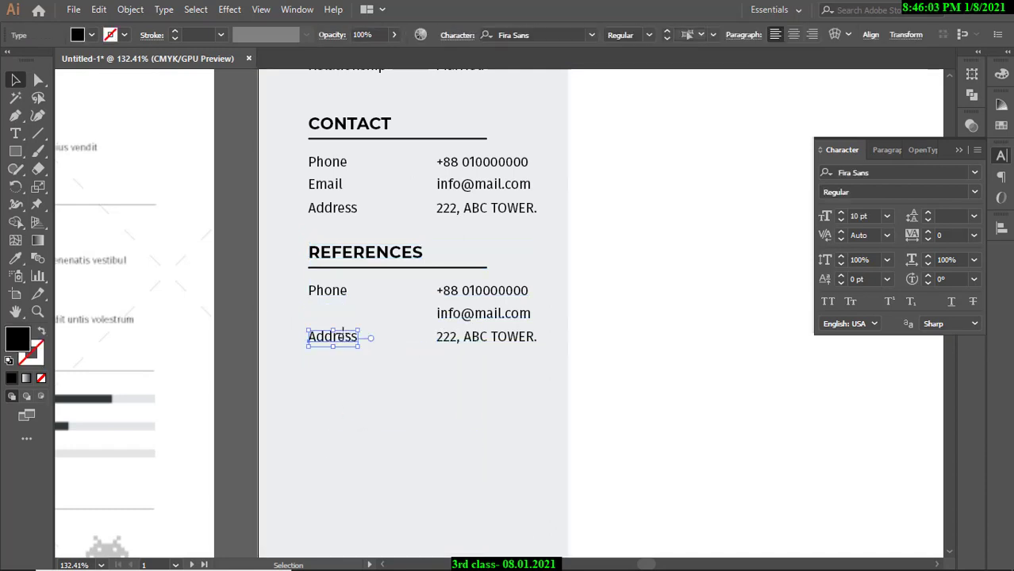
pyautogui.press('Delete')
pyautogui.click(468, 342)
pyautogui.press('Delete')
pyautogui.click(466, 315)
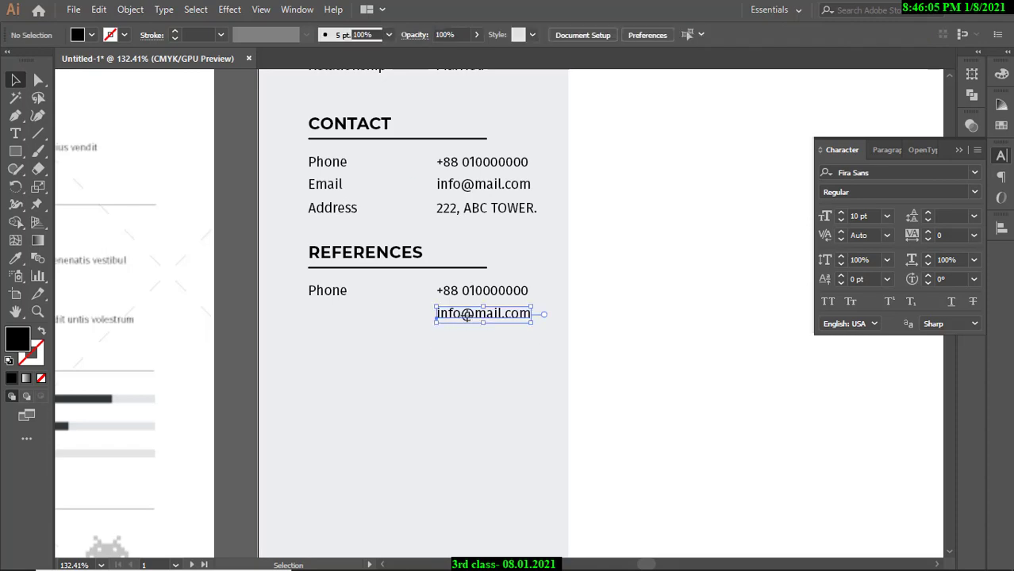
pyautogui.press('Delete')
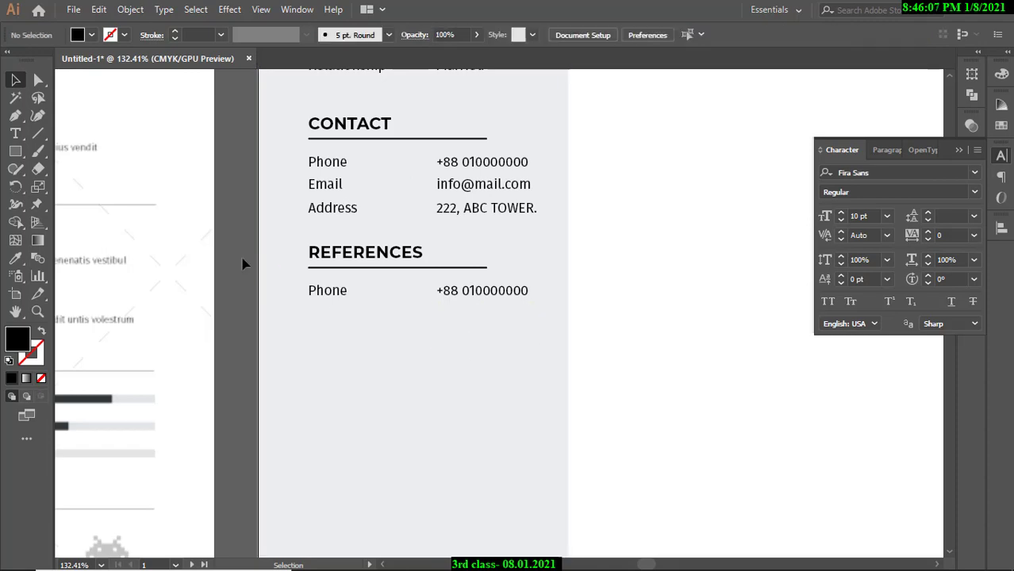
pyautogui.scroll(-5, 282, 266)
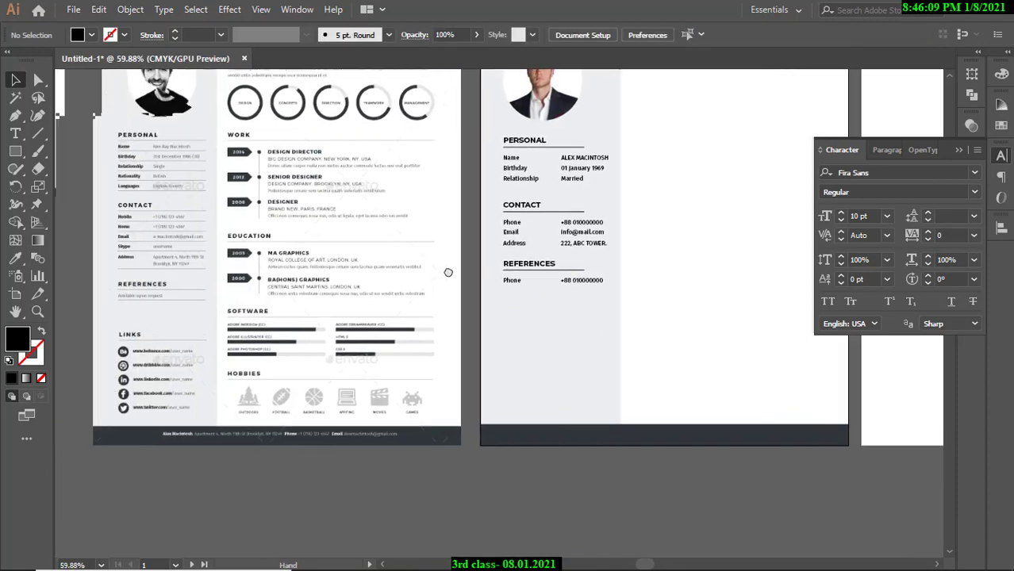
pyautogui.scroll(5, 595, 249)
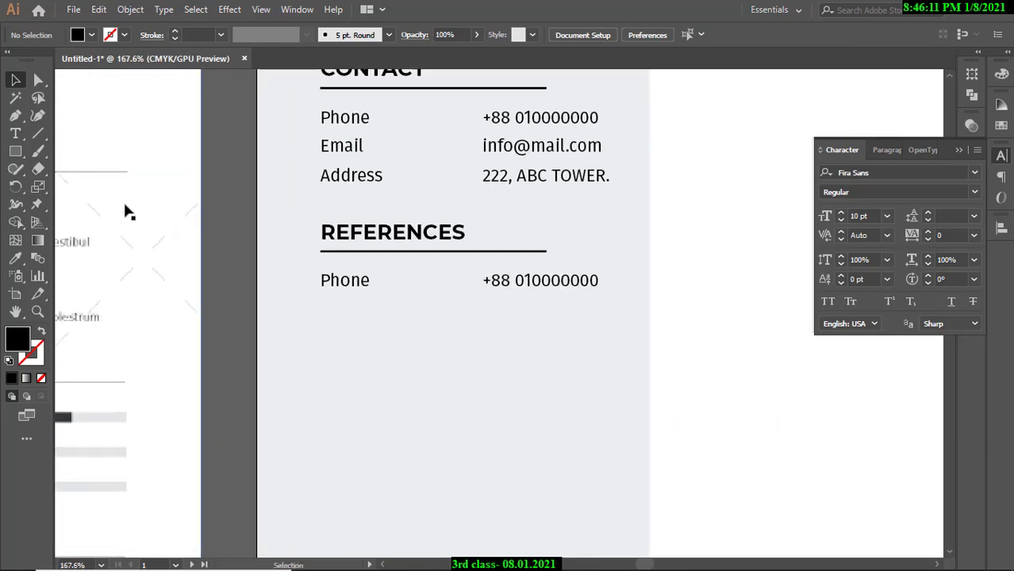
# Compare with the template's REFERENCES section, then zoom back onto the Phone row.
pyautogui.click(19, 135)
pyautogui.click(12, 80)
pyautogui.keyDown('ctrl'); pyautogui.keyDown('alt'); pyautogui.click(403, 199); pyautogui.keyUp('alt'); pyautogui.keyUp('ctrl')
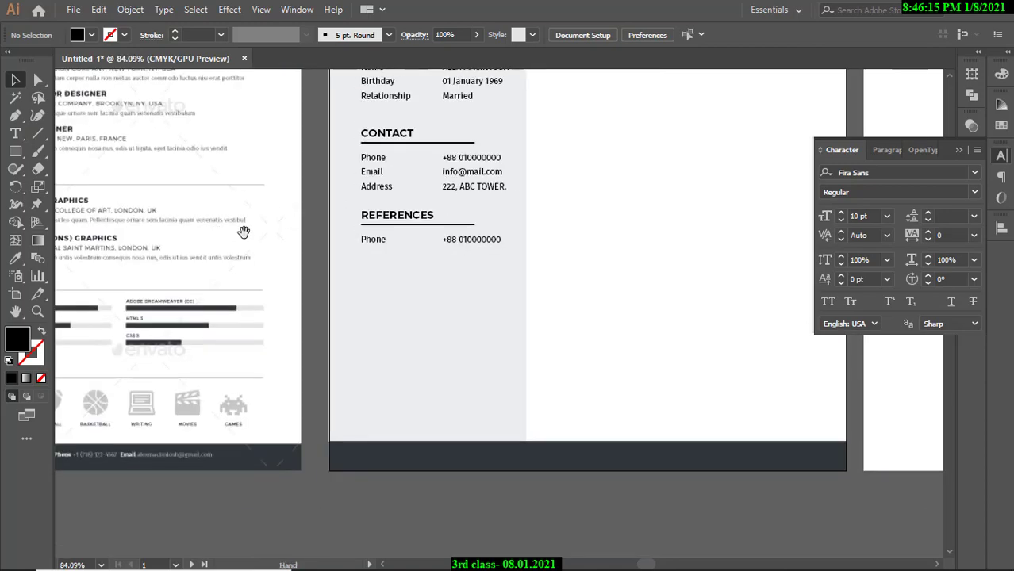
pyautogui.moveTo(245, 230); pyautogui.dragTo(323, 231)
pyautogui.keyDown('ctrl'); pyautogui.click(321, 229); pyautogui.keyUp('ctrl')
pyautogui.keyDown('ctrl'); pyautogui.click(284, 335); pyautogui.keyUp('ctrl')
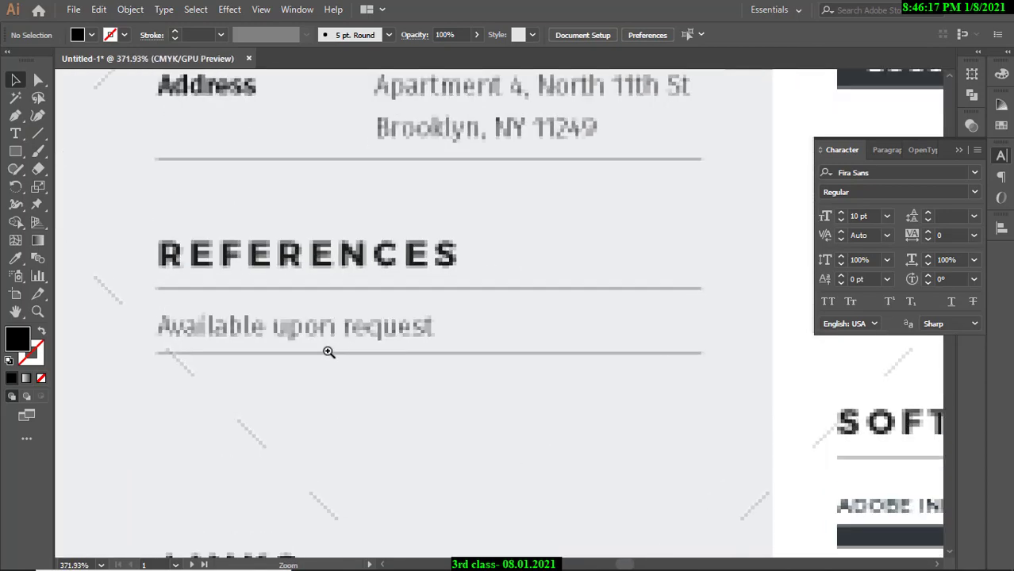
pyautogui.moveTo(405, 337); pyautogui.dragTo(211, 336)
pyautogui.moveTo(488, 331); pyautogui.dragTo(85, 293)
pyautogui.moveTo(354, 292); pyautogui.dragTo(297, 289)
pyautogui.moveTo(301, 287); pyautogui.dragTo(361, 286)
pyautogui.keyDown('ctrl'); pyautogui.click(361, 286); pyautogui.keyUp('ctrl')
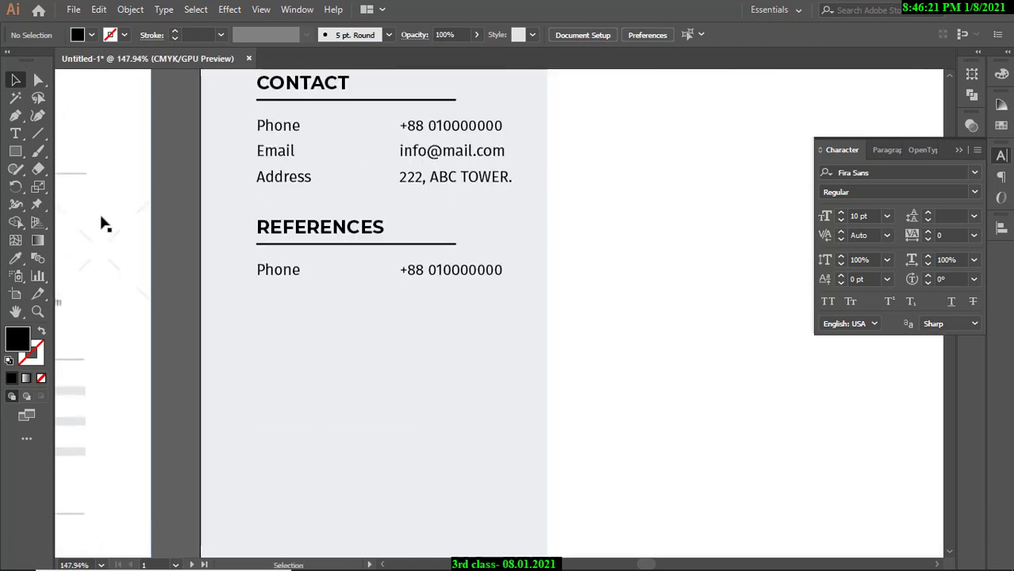
# Delete the REFERENCES phone number and replace the word Phone with 'Available upon request'.
pyautogui.click(438, 271)
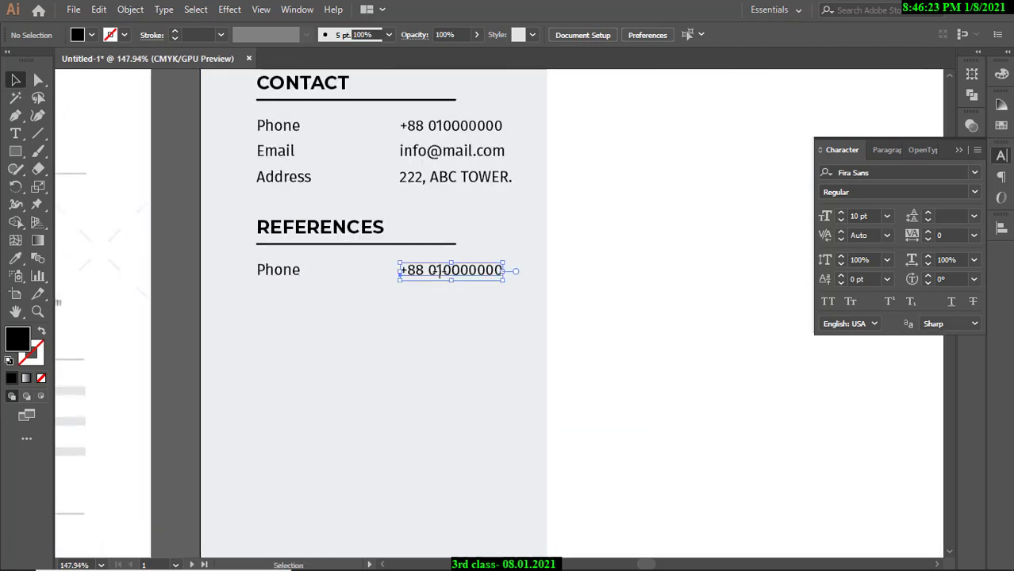
pyautogui.press('Delete')
pyautogui.press('t')
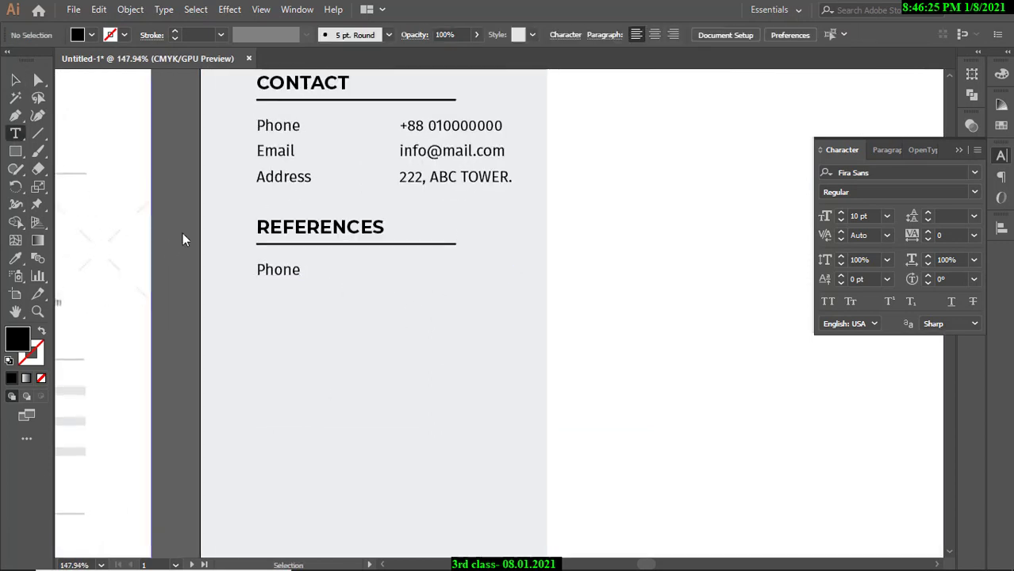
pyautogui.moveTo(258, 269); pyautogui.dragTo(314, 281)
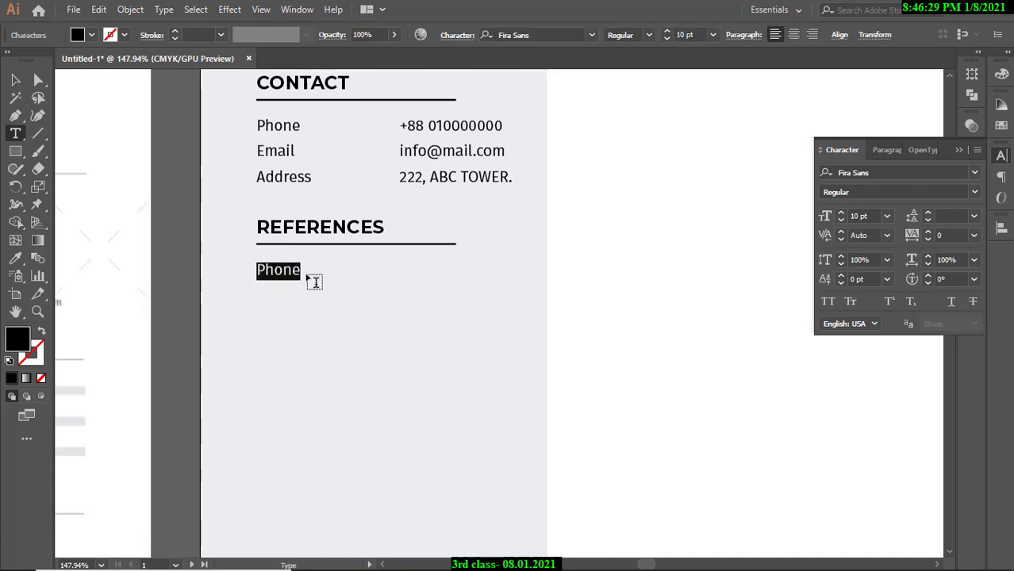
pyautogui.write('Availa')
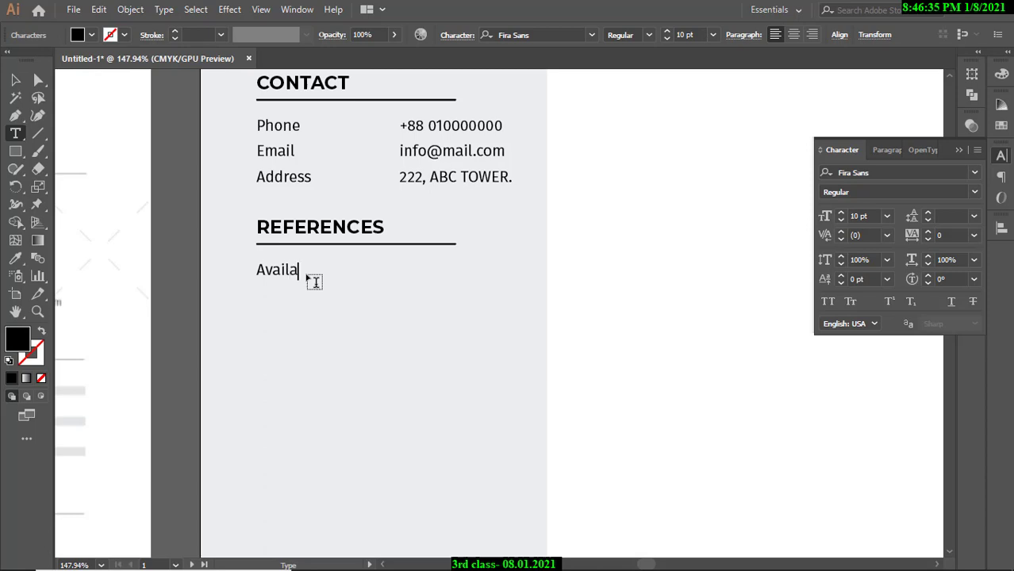
pyautogui.write('ble upon request')
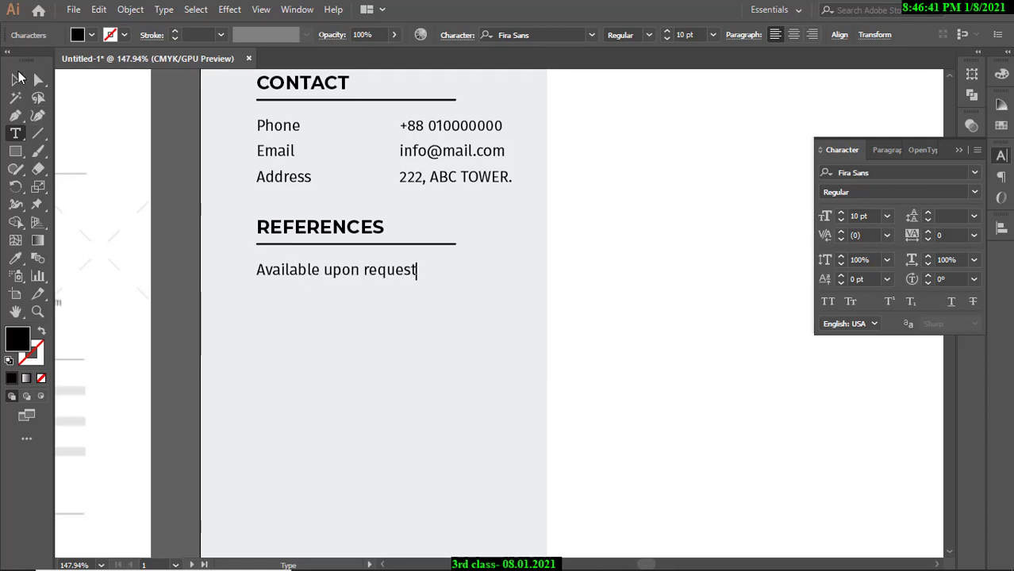
pyautogui.click(15, 80)
pyautogui.click(175, 135)
pyautogui.moveTo(314, 290); pyautogui.dragTo(262, 289)
pyautogui.moveTo(347, 290); pyautogui.dragTo(505, 295)
pyautogui.moveTo(267, 285); pyautogui.dragTo(390, 310)
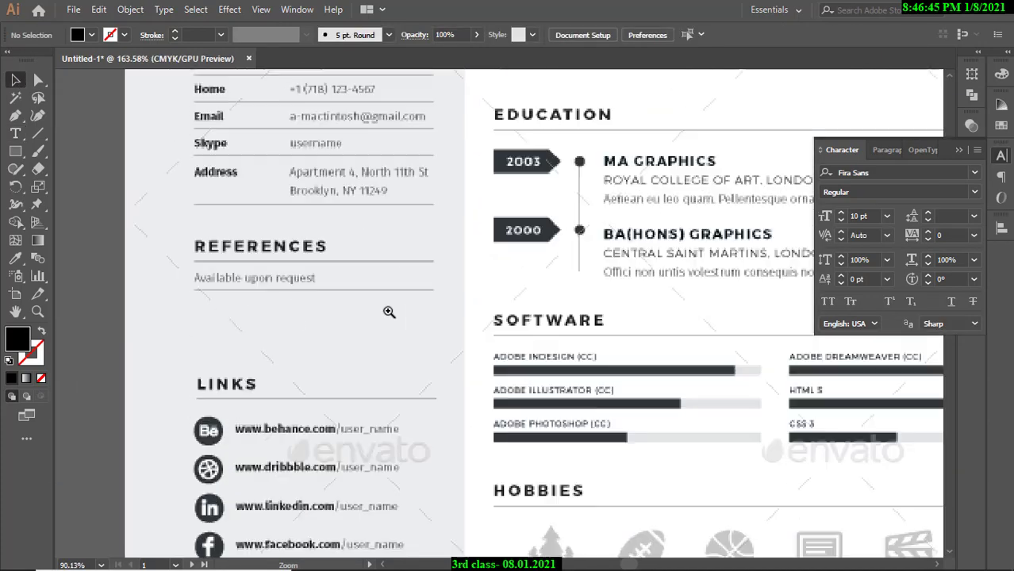
pyautogui.moveTo(319, 297); pyautogui.dragTo(478, 289)
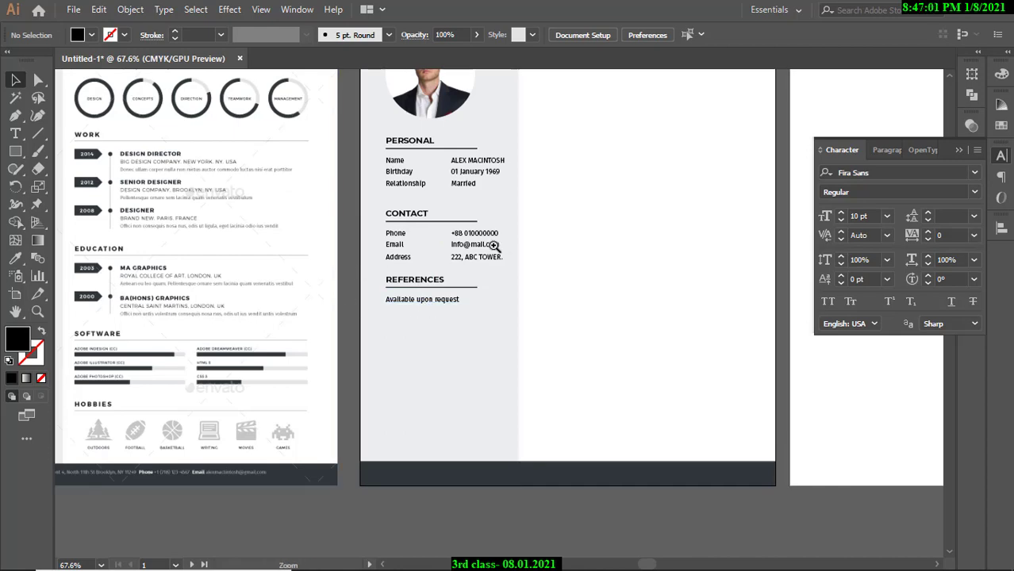
pyautogui.moveTo(495, 246); pyautogui.dragTo(426, 281)
pyautogui.moveTo(426, 281); pyautogui.dragTo(468, 259)
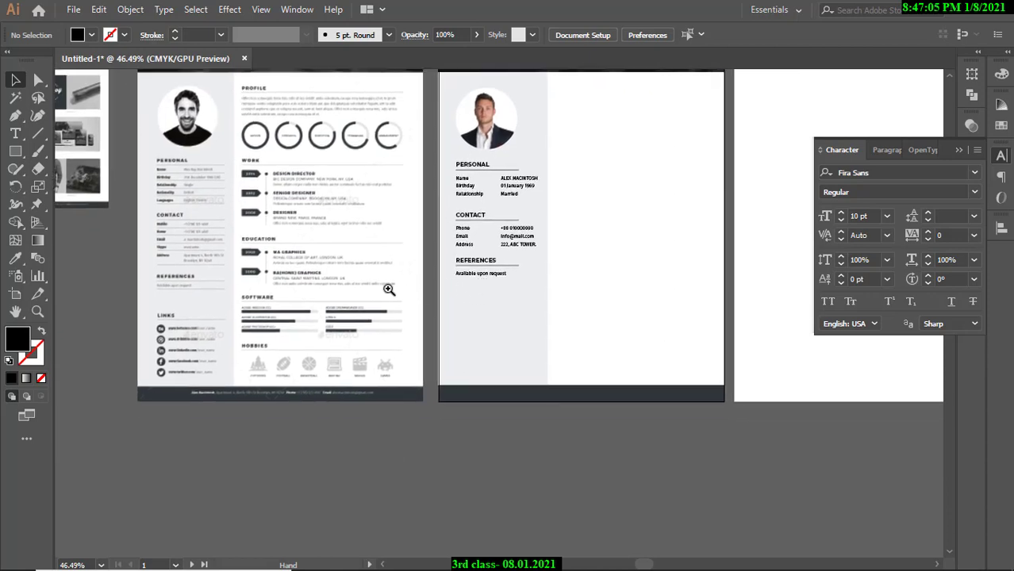
pyautogui.moveTo(308, 293); pyautogui.dragTo(351, 292)
pyautogui.moveTo(267, 289); pyautogui.dragTo(304, 252)
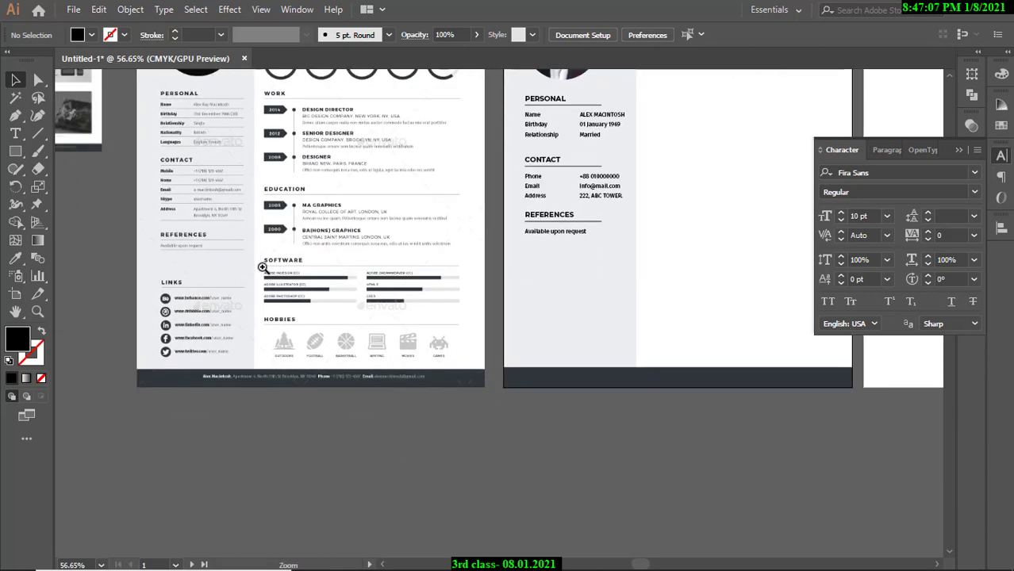
pyautogui.moveTo(433, 253); pyautogui.dragTo(299, 336)
pyautogui.moveTo(424, 231); pyautogui.dragTo(528, 230)
pyautogui.moveTo(427, 199); pyautogui.dragTo(547, 257)
pyautogui.moveTo(483, 258); pyautogui.dragTo(340, 258)
pyautogui.moveTo(115, 253); pyautogui.dragTo(261, 256)
pyautogui.moveTo(168, 249); pyautogui.dragTo(349, 247)
pyautogui.moveTo(318, 243); pyautogui.dragTo(154, 246)
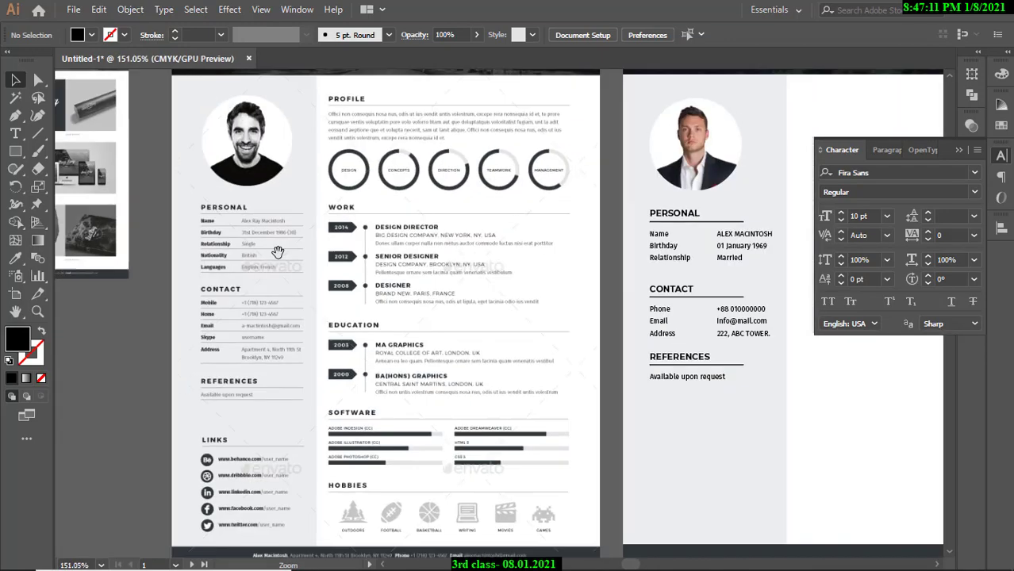
pyautogui.moveTo(674, 248); pyautogui.dragTo(570, 263)
pyautogui.moveTo(295, 169); pyautogui.dragTo(226, 212)
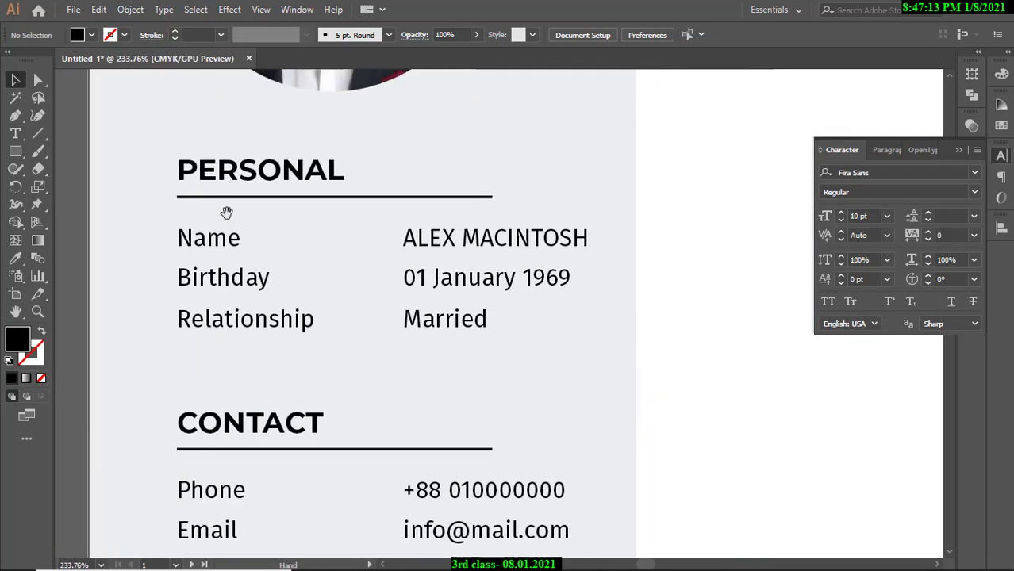
# Draw a divider under the Name row using the PERSONAL underline's style, thinned to 0.5 pt.
pyautogui.click(37, 134)
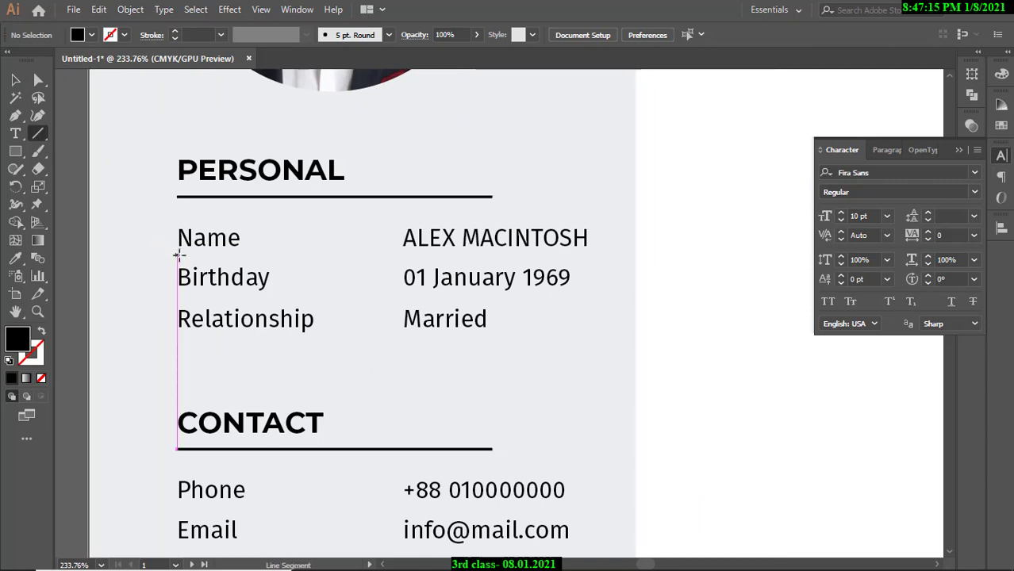
pyautogui.moveTo(178, 255); pyautogui.dragTo(588, 255)
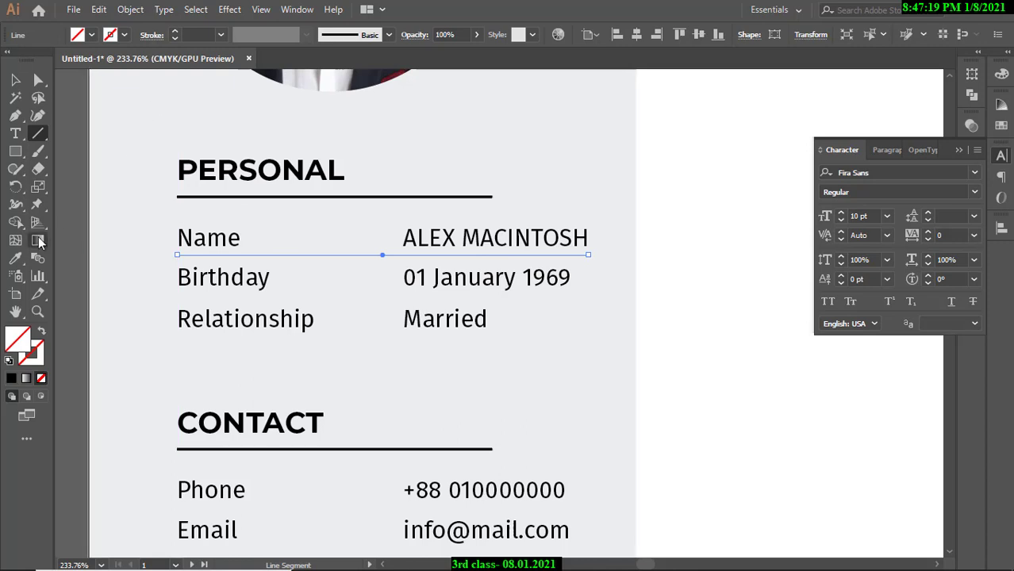
pyautogui.click(15, 258)
pyautogui.click(184, 196)
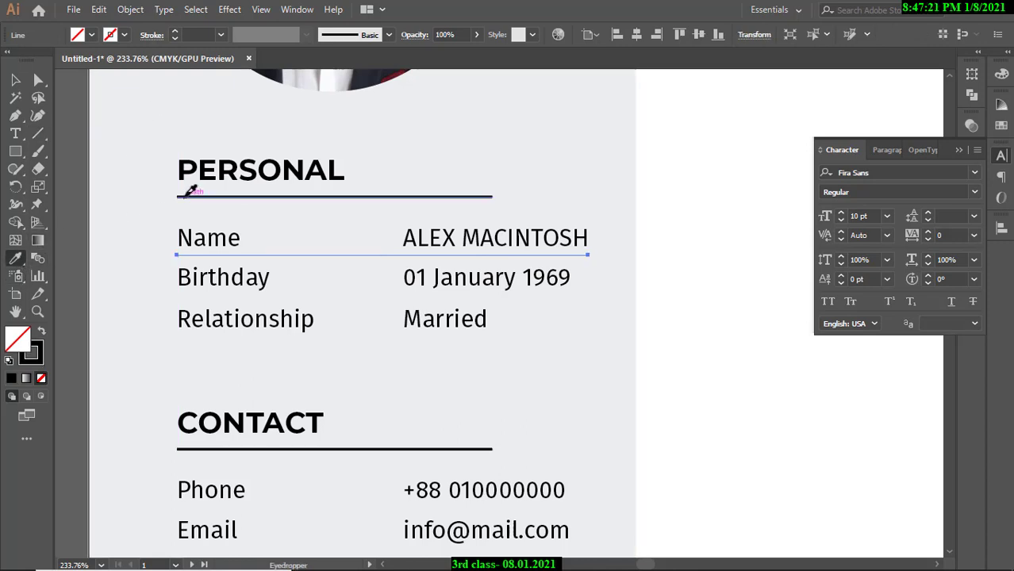
pyautogui.click(176, 37)
pyautogui.click(175, 37)
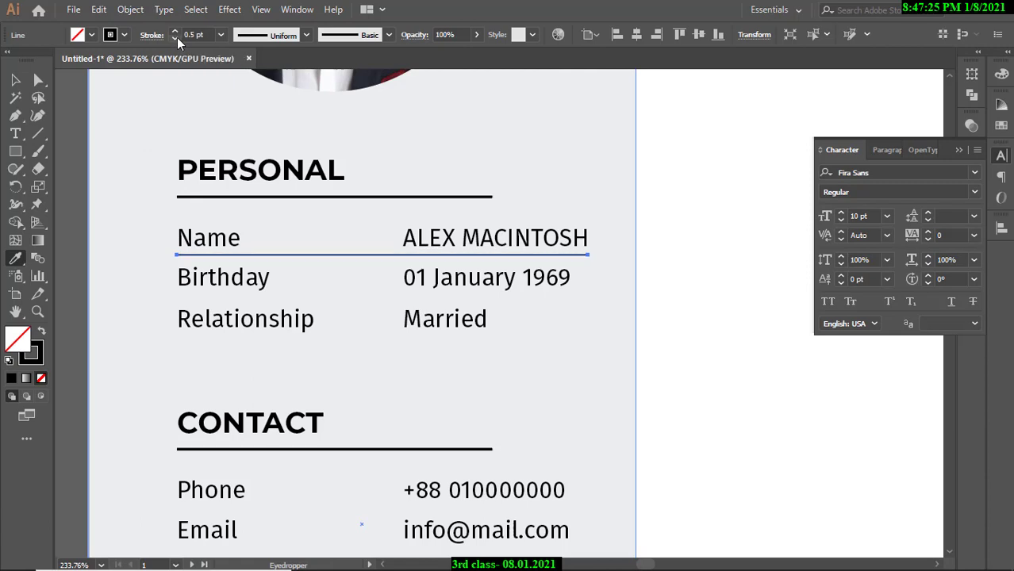
# Duplicate the Name divider down under the Birthday row.
pyautogui.click(38, 79)
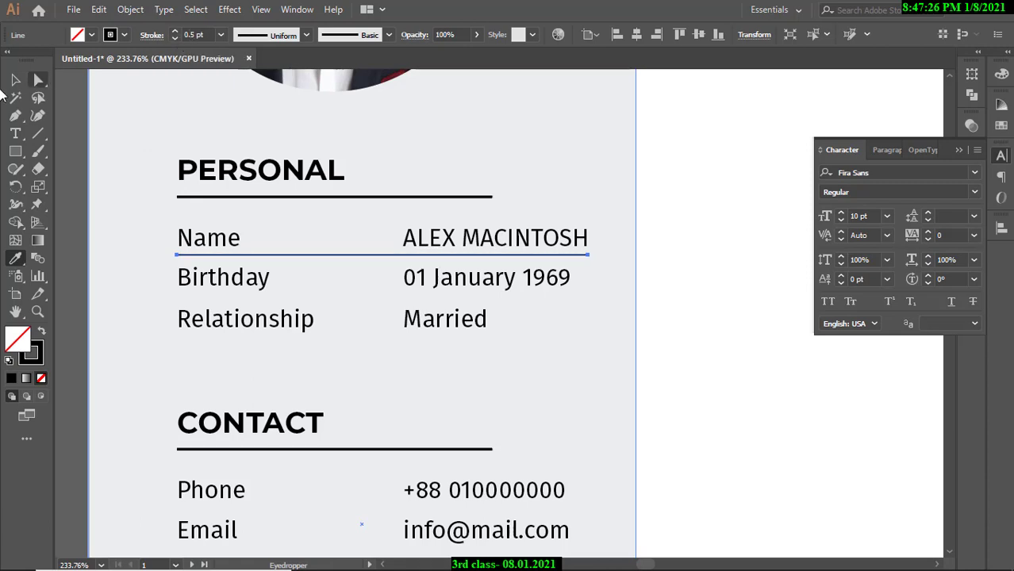
pyautogui.click(68, 132)
pyautogui.click(299, 256)
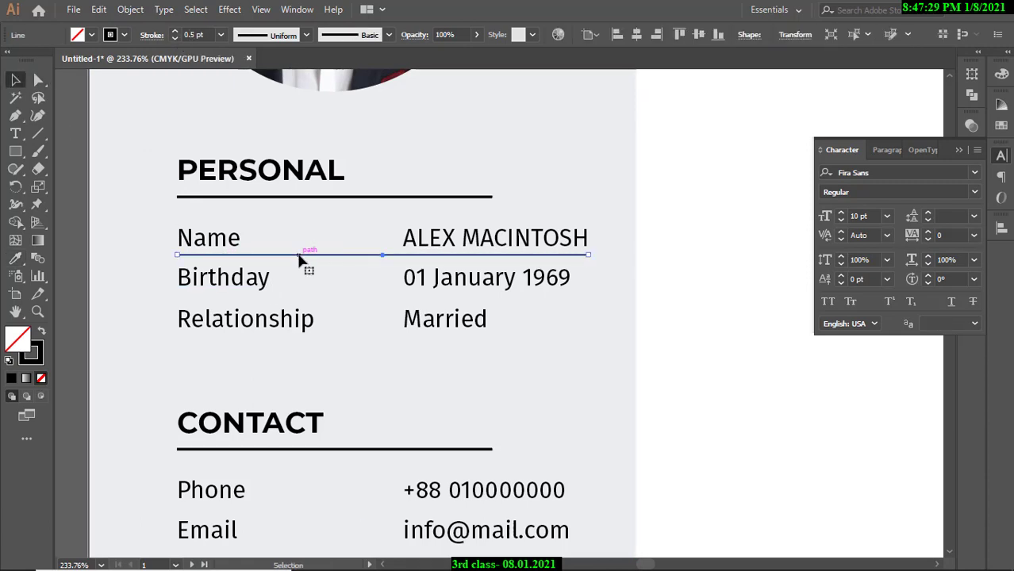
pyautogui.moveTo(299, 255); pyautogui.dragTo(301, 342)
# Lengthen the Name, Birthday and Relationship dividers to the right to equal width.
pyautogui.moveTo(421, 303); pyautogui.dragTo(485, 301)
pyautogui.moveTo(443, 303); pyautogui.dragTo(262, 298)
pyautogui.moveTo(531, 300); pyautogui.dragTo(111, 294)
pyautogui.moveTo(487, 291); pyautogui.dragTo(541, 297)
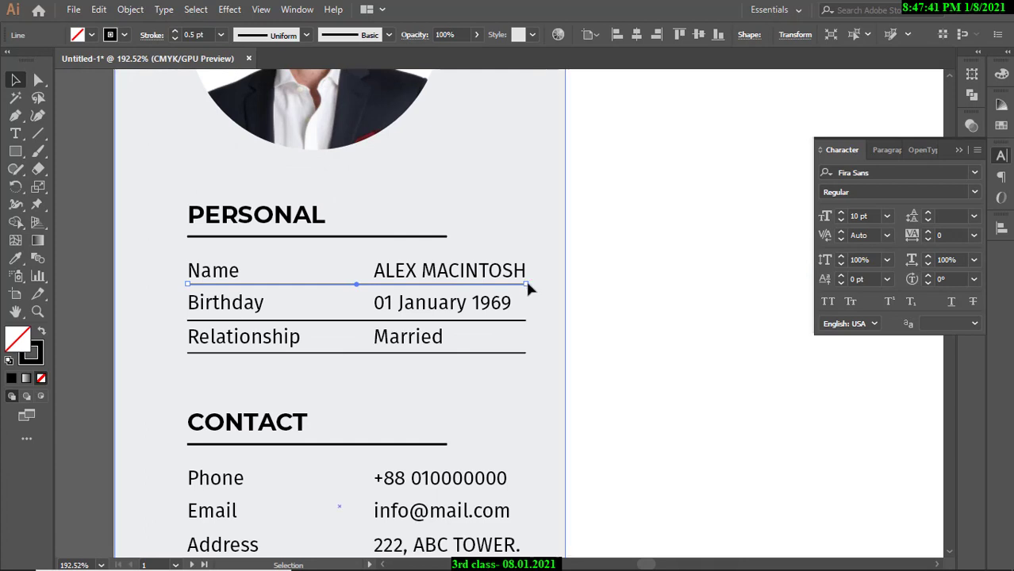
pyautogui.moveTo(527, 284); pyautogui.dragTo(537, 283)
pyautogui.click(526, 321)
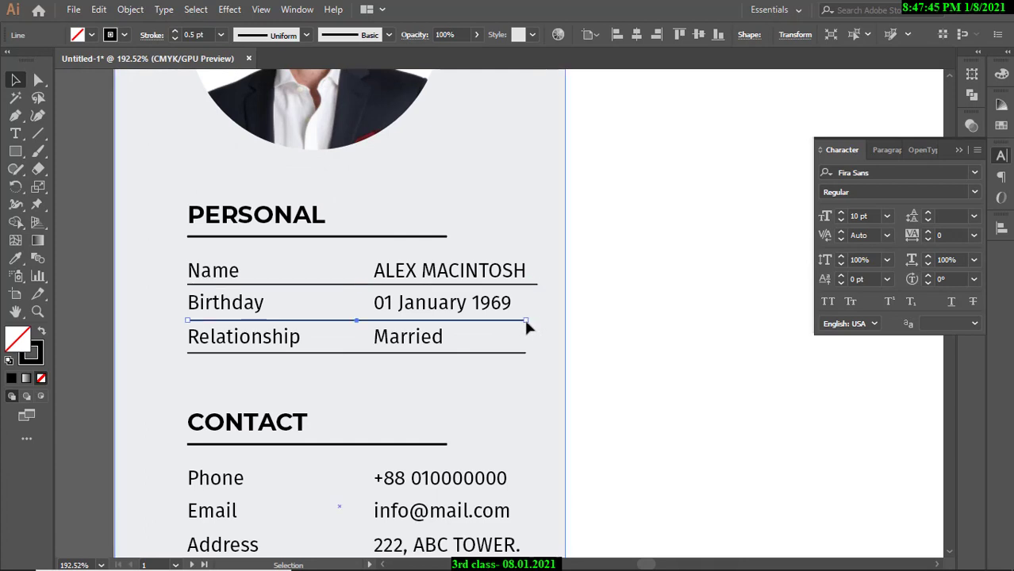
pyautogui.moveTo(526, 321); pyautogui.dragTo(537, 354)
pyautogui.click(526, 353)
# Ungroup the PERSONAL section and stretch its underline to match the row dividers.
pyautogui.click(443, 237)
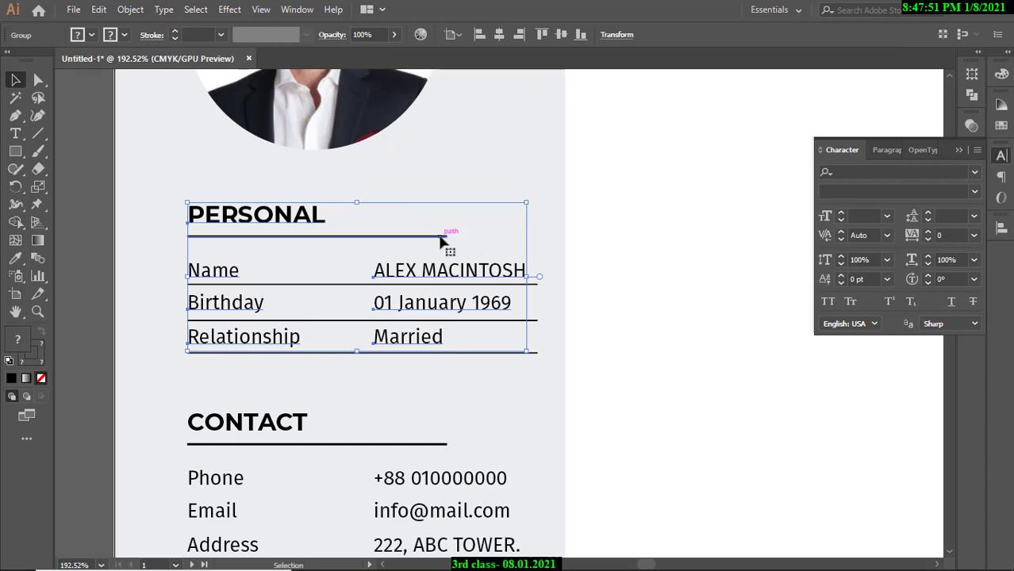
pyautogui.doubleClick(441, 238)
pyautogui.doubleClick(97, 198)
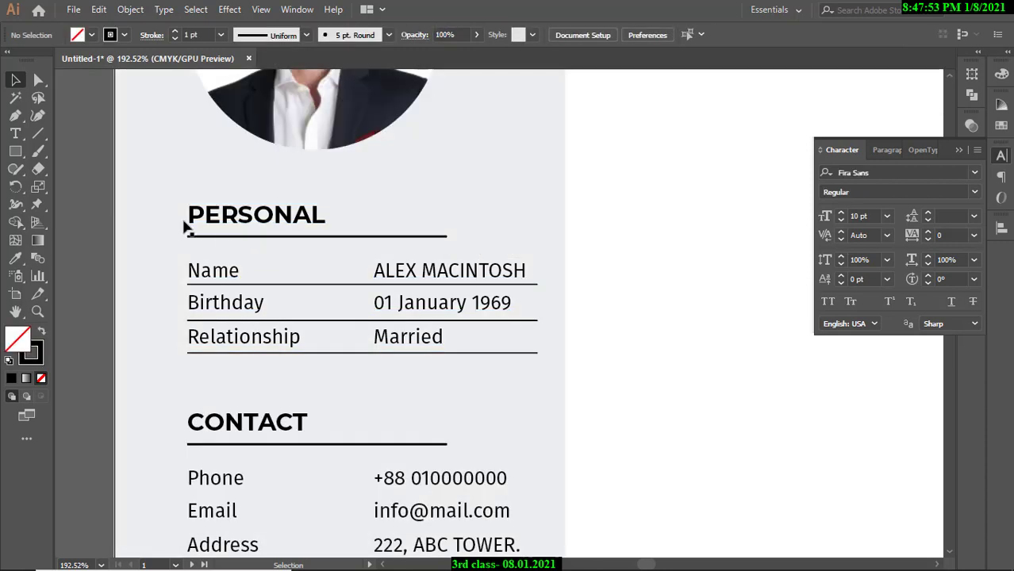
pyautogui.click(227, 240)
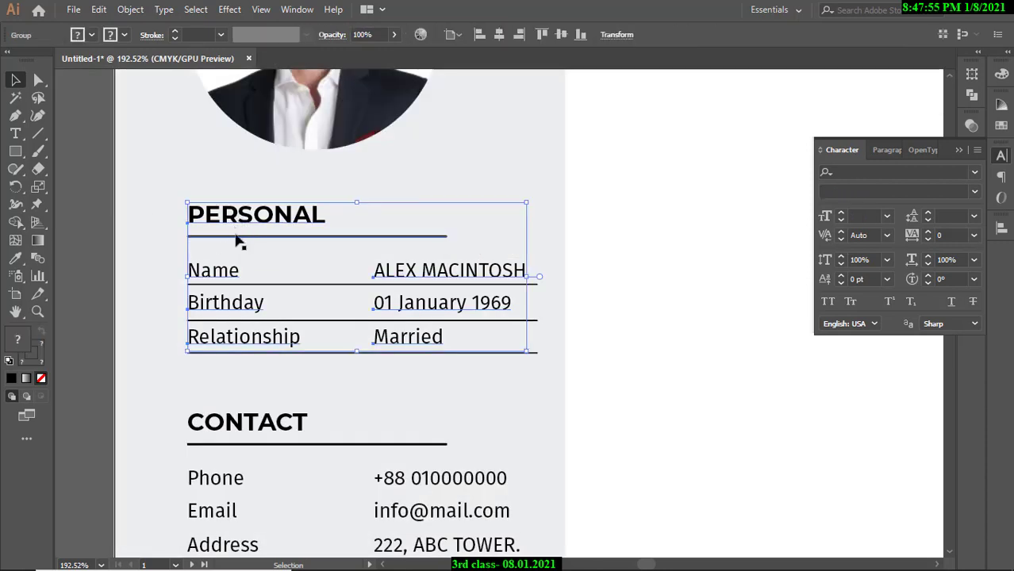
pyautogui.rightClick(237, 239)
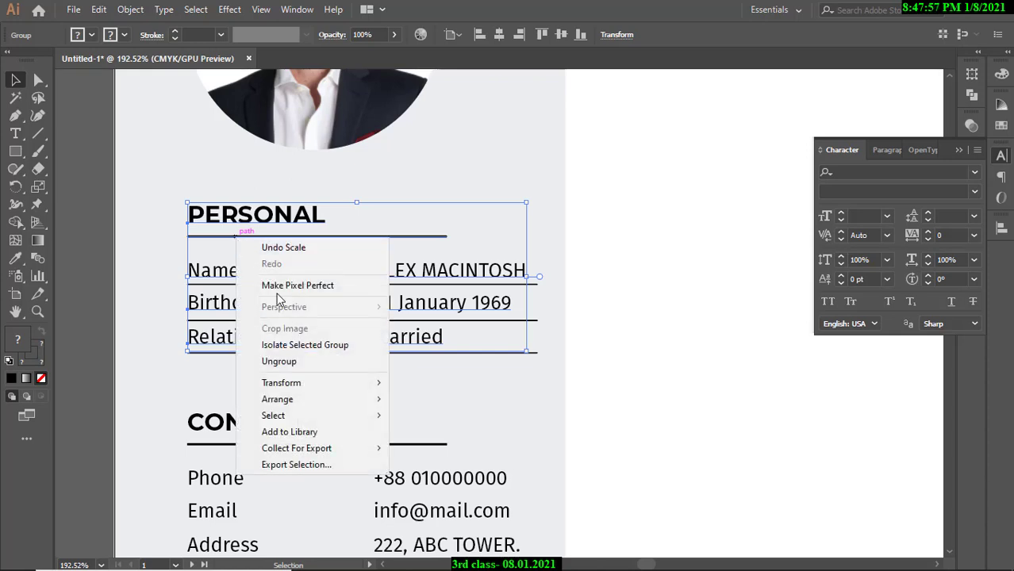
pyautogui.click(290, 364)
pyautogui.click(298, 254)
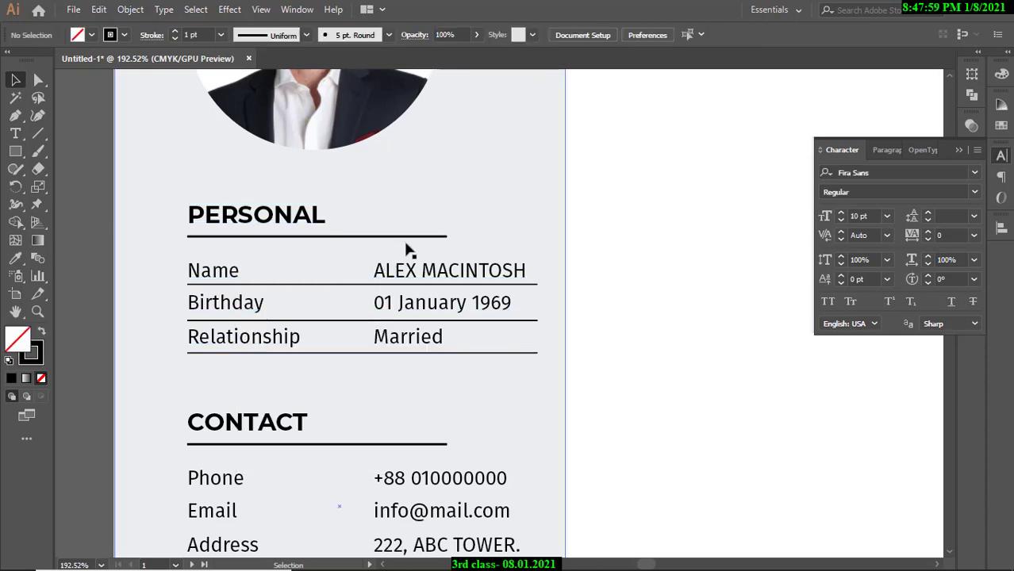
pyautogui.moveTo(455, 240); pyautogui.dragTo(539, 238)
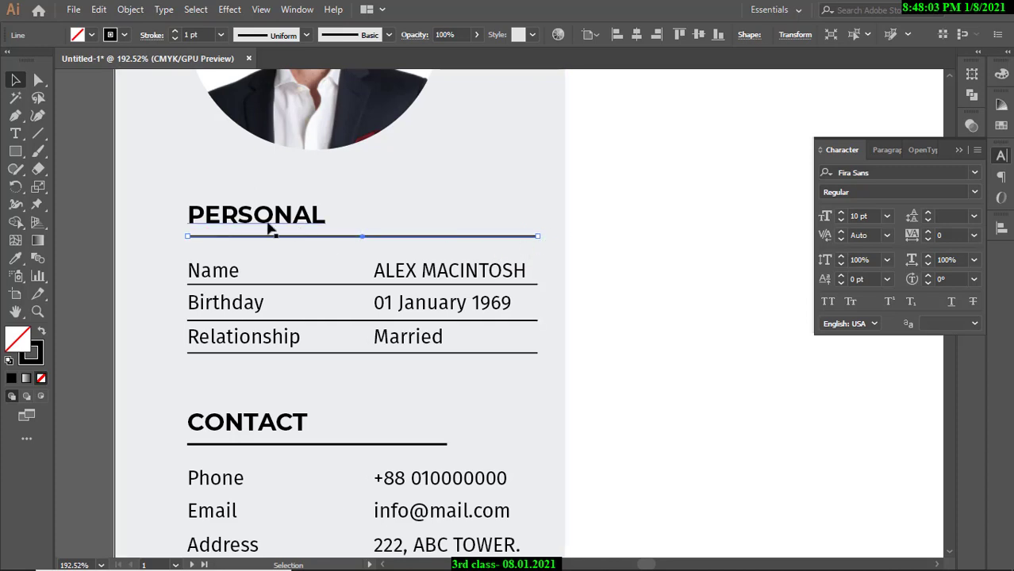
pyautogui.click(97, 191)
pyautogui.moveTo(385, 281); pyautogui.dragTo(292, 282)
pyautogui.moveTo(292, 282); pyautogui.dragTo(279, 223)
pyautogui.moveTo(342, 261); pyautogui.dragTo(332, 262)
pyautogui.moveTo(206, 263); pyautogui.dragTo(493, 259)
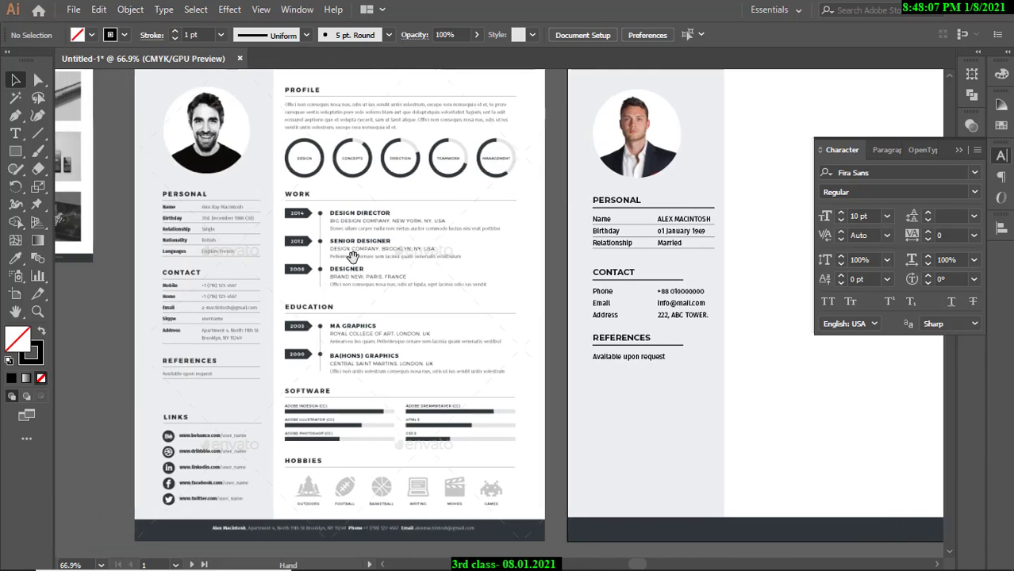
# Nudge the Name, Birthday, Relationship texts and their dividers up toward the PERSONAL heading.
pyautogui.moveTo(665, 226); pyautogui.dragTo(418, 225)
pyautogui.scroll(5, 418, 225)
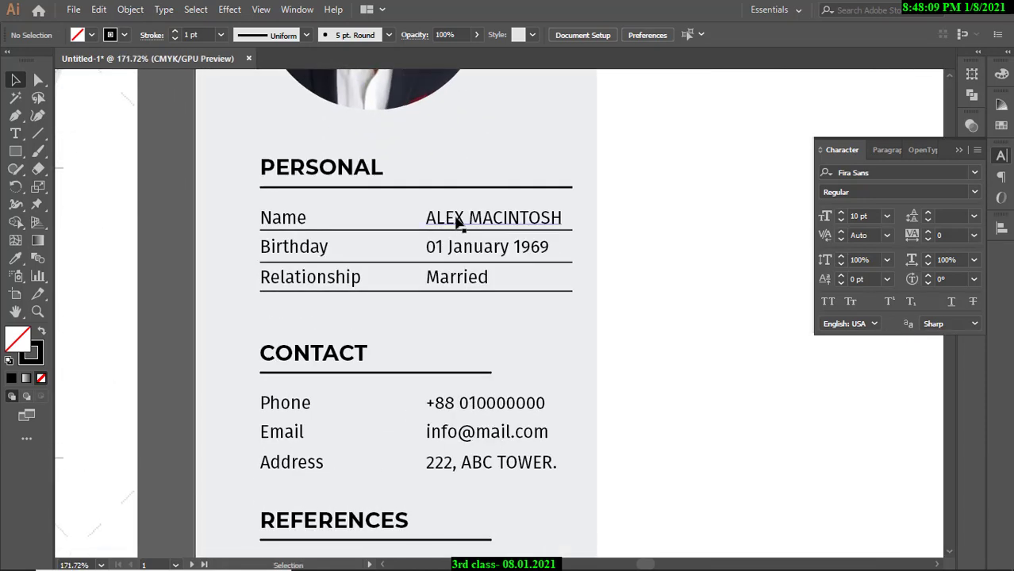
pyautogui.click(459, 220)
pyautogui.keyDown('shift'); pyautogui.click(289, 220); pyautogui.keyUp('shift')
pyautogui.keyDown('shift'); pyautogui.click(315, 247); pyautogui.keyUp('shift')
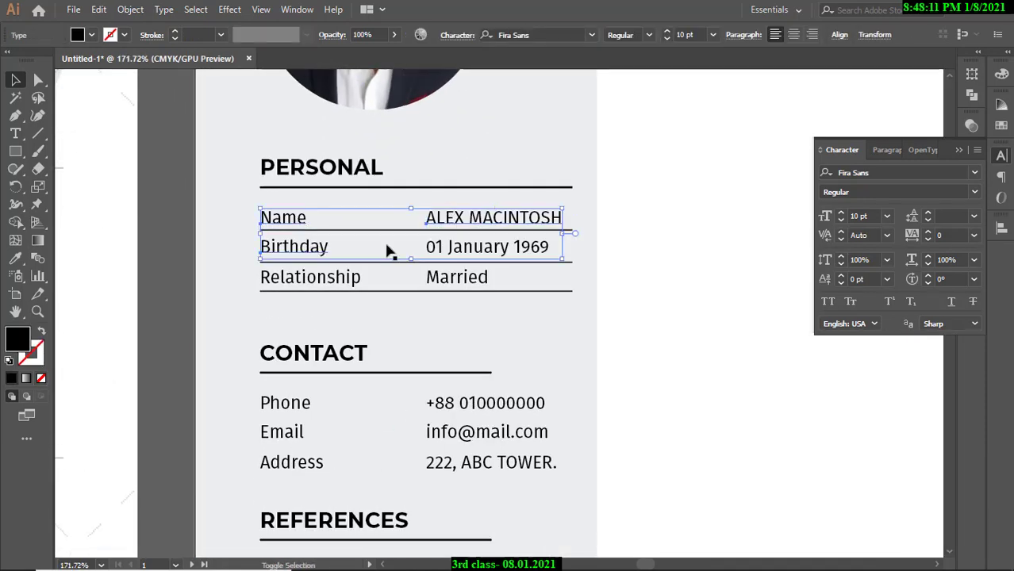
pyautogui.keyDown('shift'); pyautogui.click(456, 256); pyautogui.keyUp('shift')
pyautogui.keyDown('shift'); pyautogui.click(457, 279); pyautogui.keyUp('shift')
pyautogui.keyDown('shift'); pyautogui.click(324, 281); pyautogui.keyUp('shift')
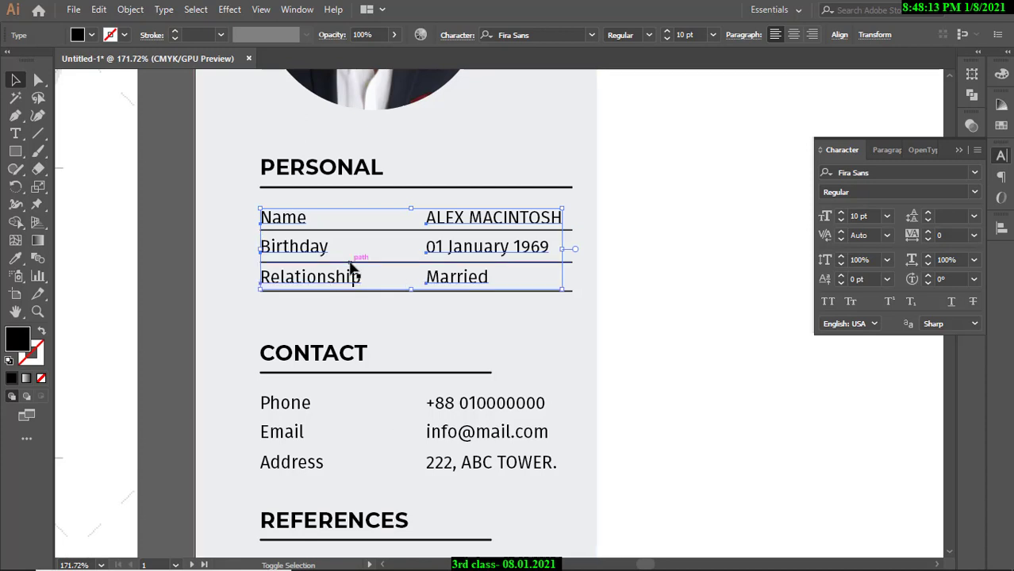
pyautogui.keyDown('shift'); pyautogui.click(353, 263); pyautogui.keyUp('shift')
pyautogui.keyDown('shift'); pyautogui.click(363, 229); pyautogui.keyUp('shift')
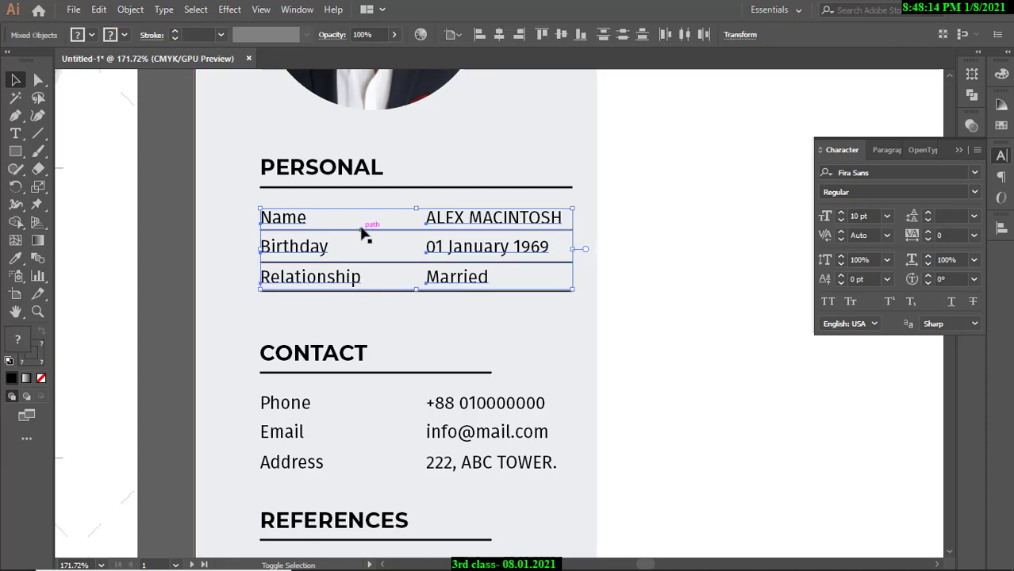
pyautogui.keyDown('shift'); pyautogui.click(389, 291); pyautogui.keyUp('shift')
pyautogui.press('Up')
pyautogui.press('Up')
pyautogui.press('Up')
pyautogui.press('Up')
pyautogui.press('Up')
pyautogui.press('Up')
pyautogui.press('Up')
pyautogui.press('Up')
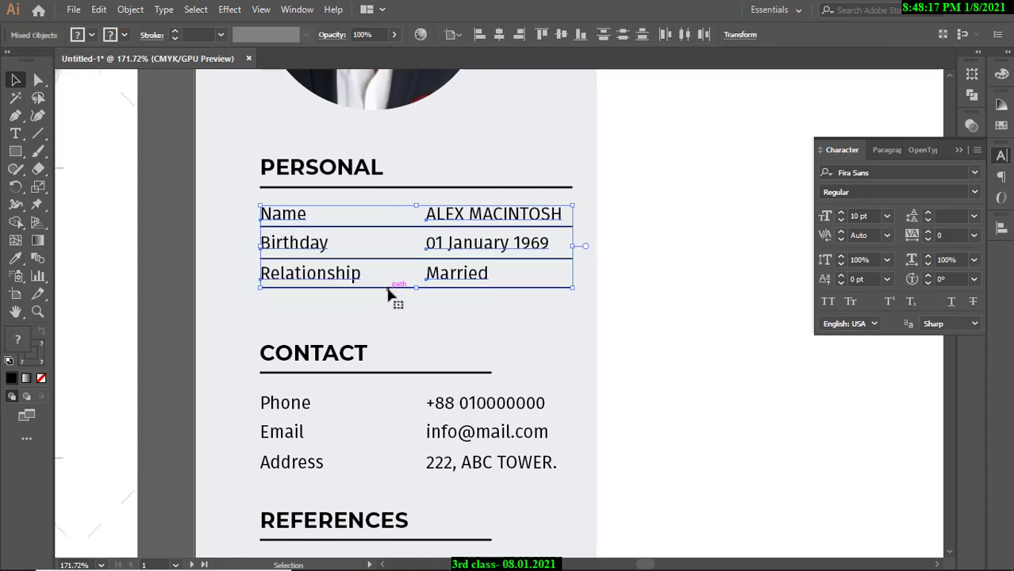
# Zoom out to check the new spacing across the whole résumé page.
pyautogui.click(162, 190)
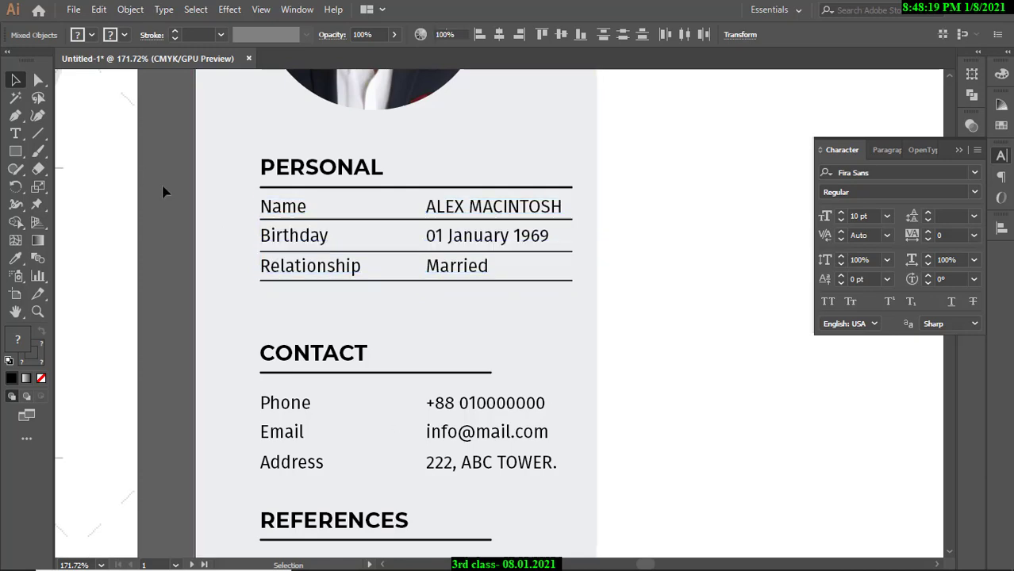
pyautogui.scroll(-2, 420, 226)
pyautogui.moveTo(428, 242); pyautogui.dragTo(421, 220)
pyautogui.moveTo(423, 222)
pyautogui.mouseDown()
pyautogui.moveTo(507, 228)
pyautogui.moveTo(422, 213)
pyautogui.mouseUp()
pyautogui.moveTo(510, 238); pyautogui.dragTo(457, 230)
pyautogui.moveTo(444, 232); pyautogui.dragTo(475, 287)
pyautogui.moveTo(476, 286); pyautogui.dragTo(421, 278)
pyautogui.moveTo(520, 255); pyautogui.dragTo(461, 271)
pyautogui.moveTo(533, 260); pyautogui.dragTo(477, 283)
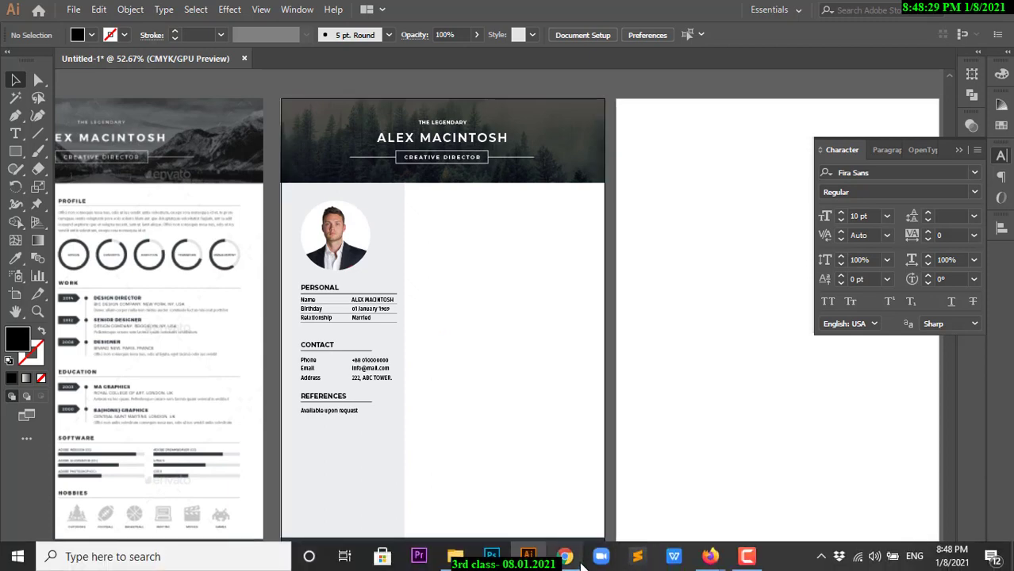
# In the Google Meet call, send 'hello' in the meeting chat.
pyautogui.moveTo(711, 559)
pyautogui.click(645, 511)
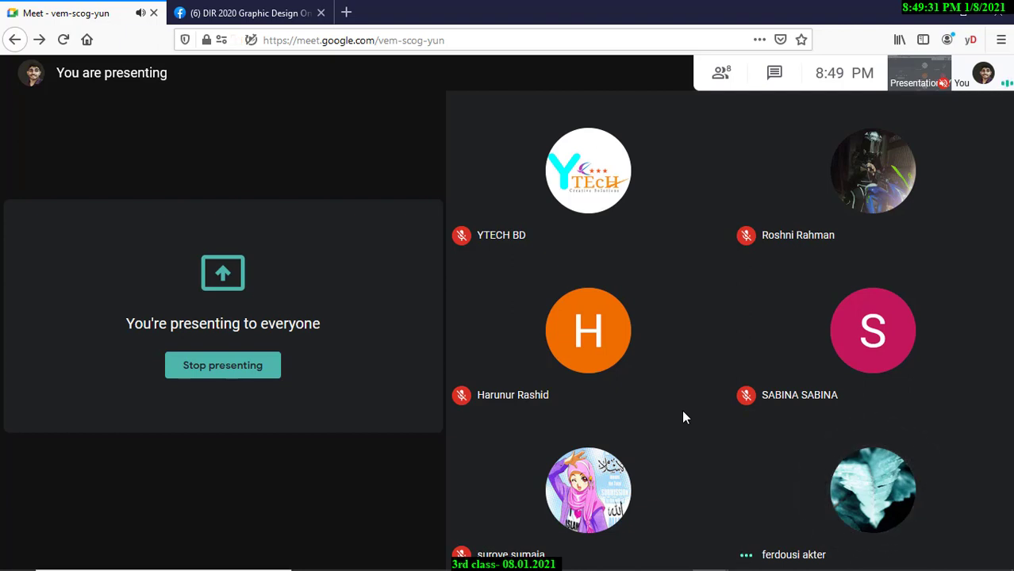
pyautogui.moveTo(721, 368)
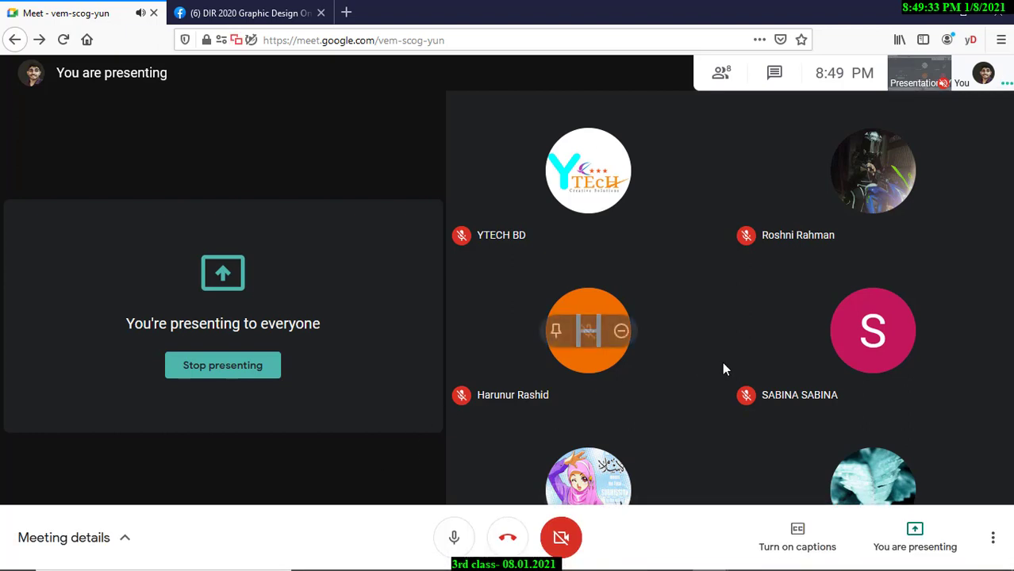
pyautogui.click(776, 74)
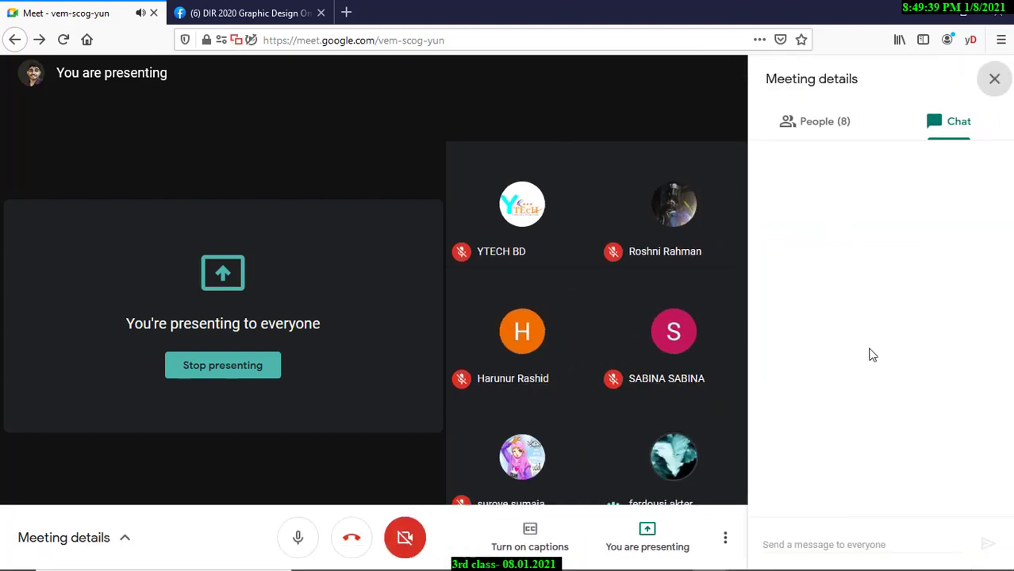
pyautogui.click(816, 530)
pyautogui.write('hello')
pyautogui.press('Return')
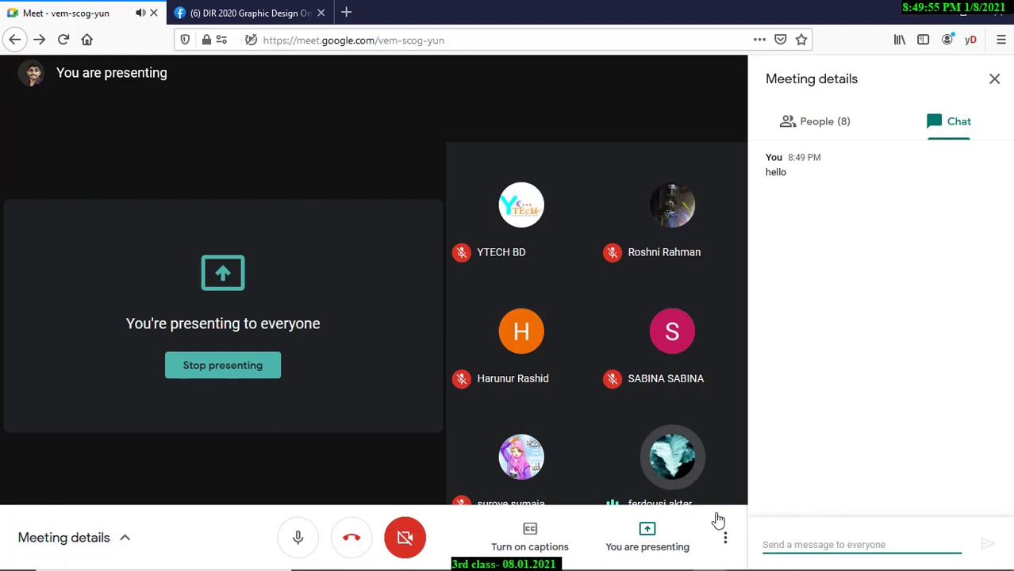
# Mute one participant for everyone, close the chat and return to Illustrator.
pyautogui.click(669, 455)
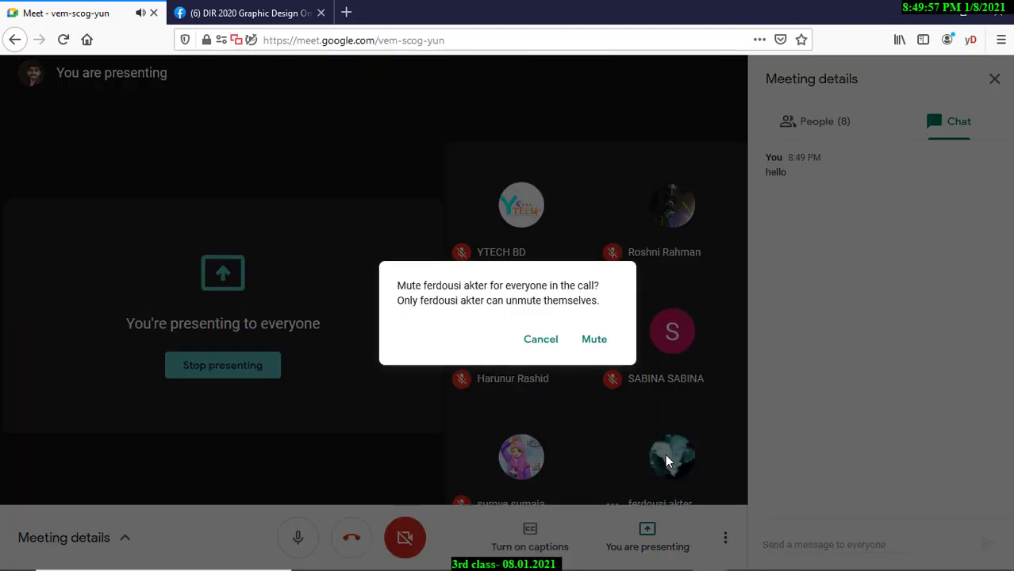
pyautogui.click(597, 354)
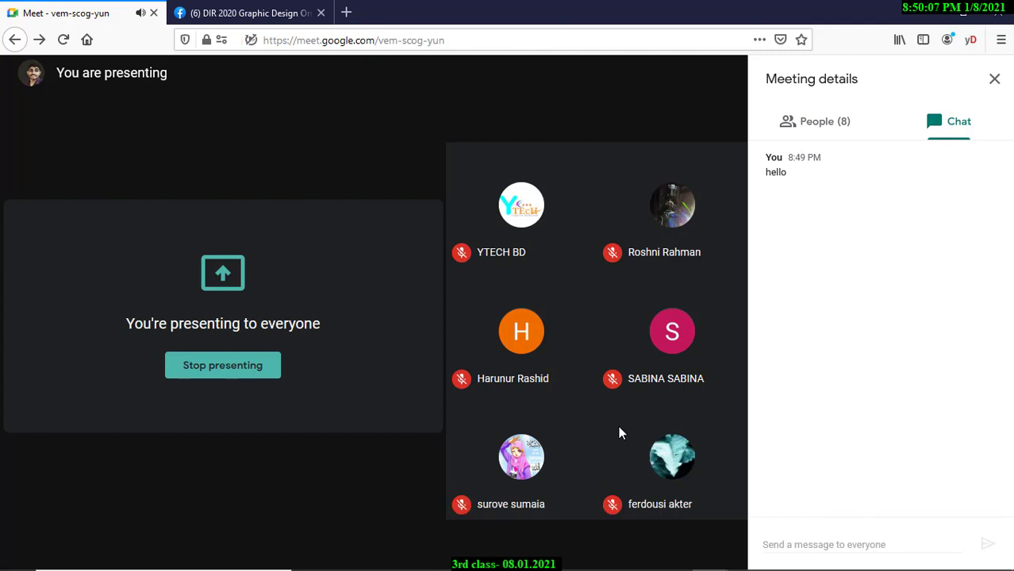
pyautogui.click(994, 79)
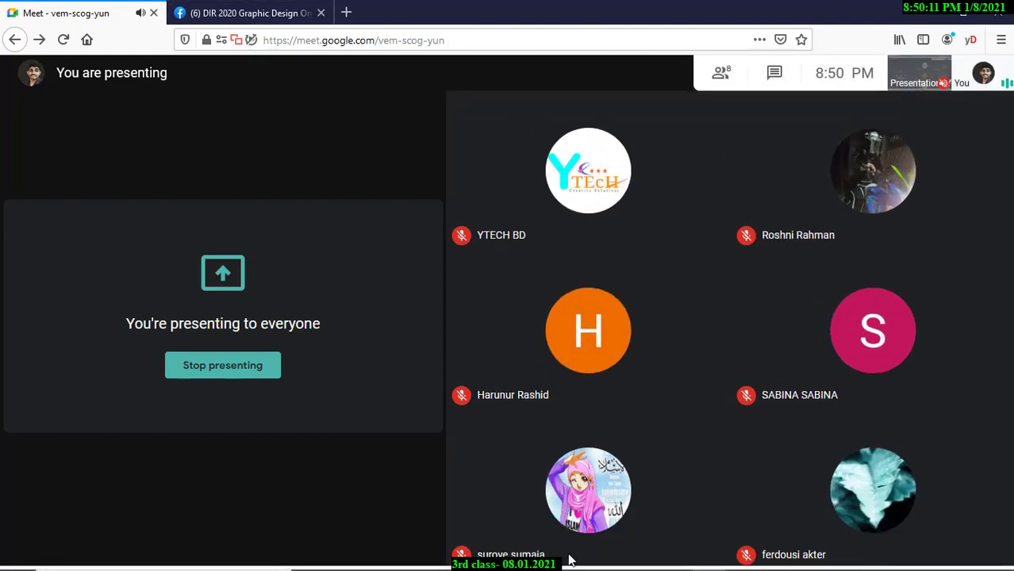
pyautogui.hotkey('alt', 'Tab')
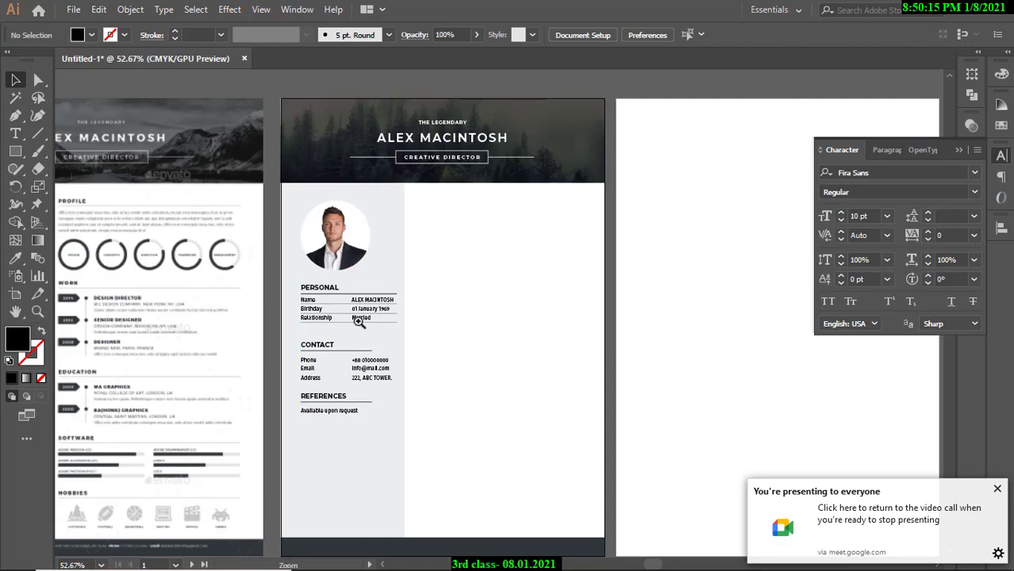
# Zoom out over all artboards and look over the reference template's LINKS, SOFTWARE and HOBBIES areas.
pyautogui.moveTo(356, 320); pyautogui.dragTo(432, 297)
pyautogui.moveTo(494, 361); pyautogui.dragTo(371, 364)
pyautogui.moveTo(370, 364); pyautogui.dragTo(358, 304)
pyautogui.moveTo(359, 304); pyautogui.dragTo(480, 371)
pyautogui.moveTo(481, 371); pyautogui.dragTo(417, 357)
pyautogui.moveTo(417, 357); pyautogui.dragTo(448, 314)
pyautogui.moveTo(289, 357); pyautogui.dragTo(245, 304)
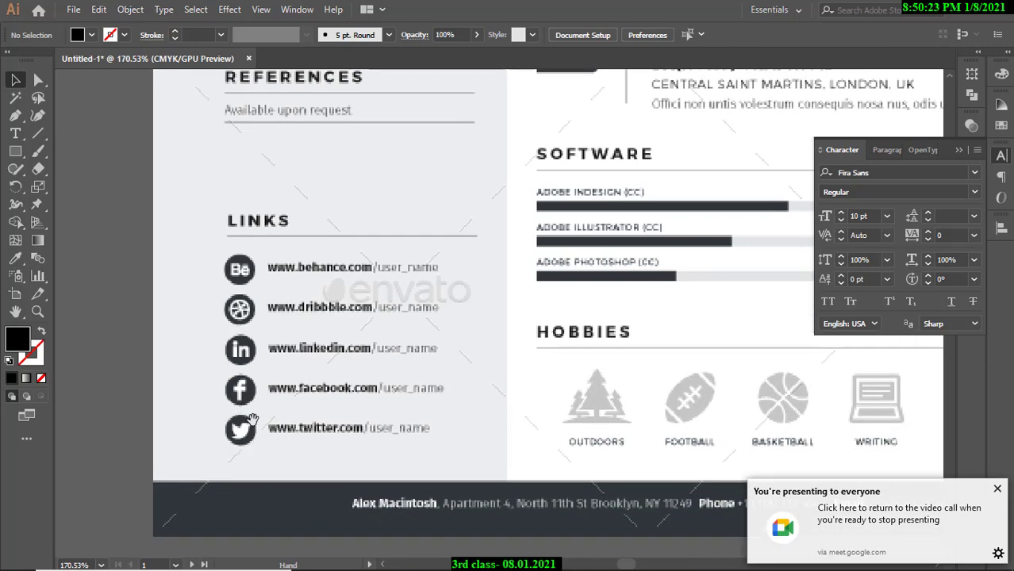
pyautogui.moveTo(255, 405); pyautogui.dragTo(318, 416)
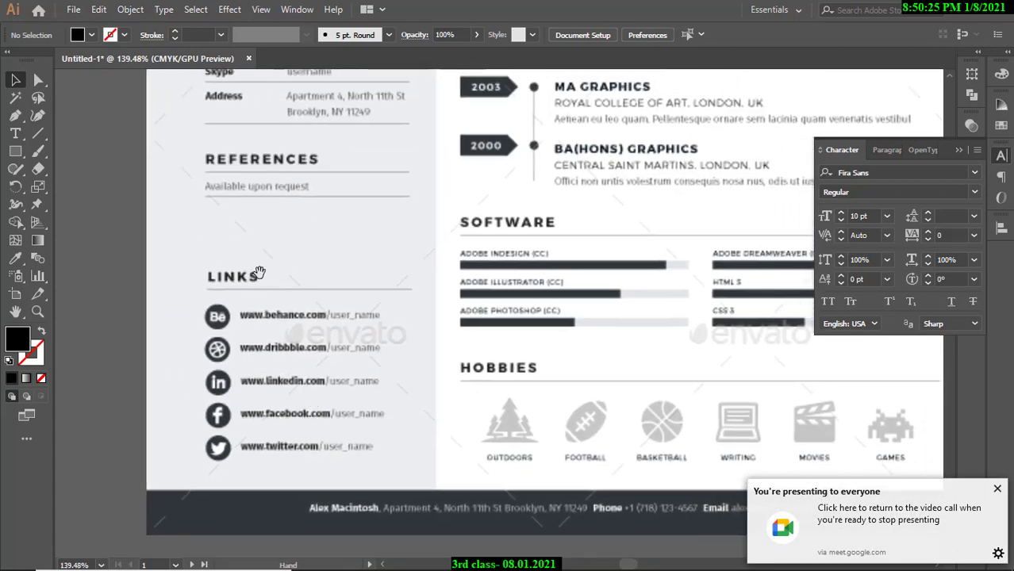
pyautogui.moveTo(351, 309); pyautogui.dragTo(278, 309)
pyautogui.moveTo(557, 198); pyautogui.dragTo(478, 372)
pyautogui.moveTo(494, 364); pyautogui.dragTo(440, 361)
pyautogui.moveTo(516, 280); pyautogui.dragTo(481, 279)
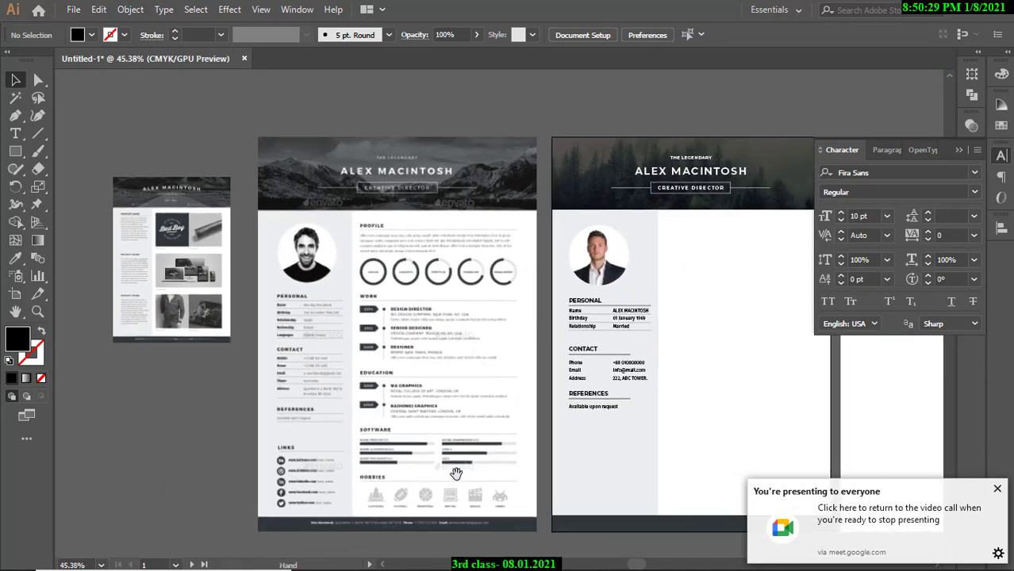
# Frame the reference template and new résumé side by side, checking the REFERENCES section and headers.
pyautogui.moveTo(387, 195); pyautogui.dragTo(560, 199)
pyautogui.moveTo(418, 199); pyautogui.dragTo(440, 213)
pyautogui.moveTo(523, 285); pyautogui.dragTo(522, 308)
pyautogui.moveTo(674, 310); pyautogui.dragTo(328, 311)
pyautogui.moveTo(480, 303); pyautogui.dragTo(452, 303)
pyautogui.moveTo(554, 296); pyautogui.dragTo(483, 282)
pyautogui.moveTo(558, 341); pyautogui.dragTo(543, 328)
pyautogui.moveTo(517, 433); pyautogui.dragTo(523, 376)
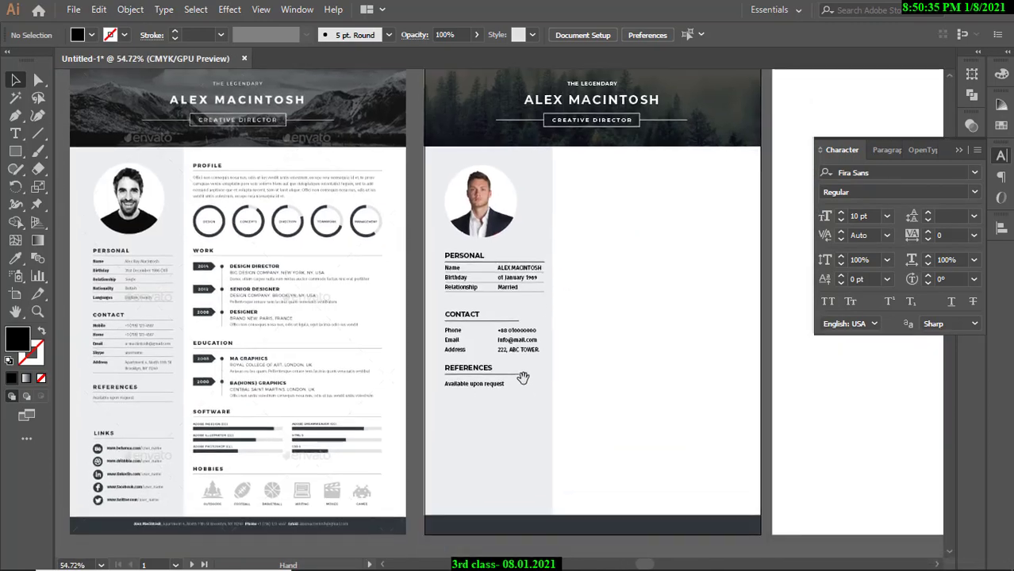
pyautogui.moveTo(484, 437); pyautogui.dragTo(548, 388)
pyautogui.moveTo(517, 383); pyautogui.dragTo(567, 370)
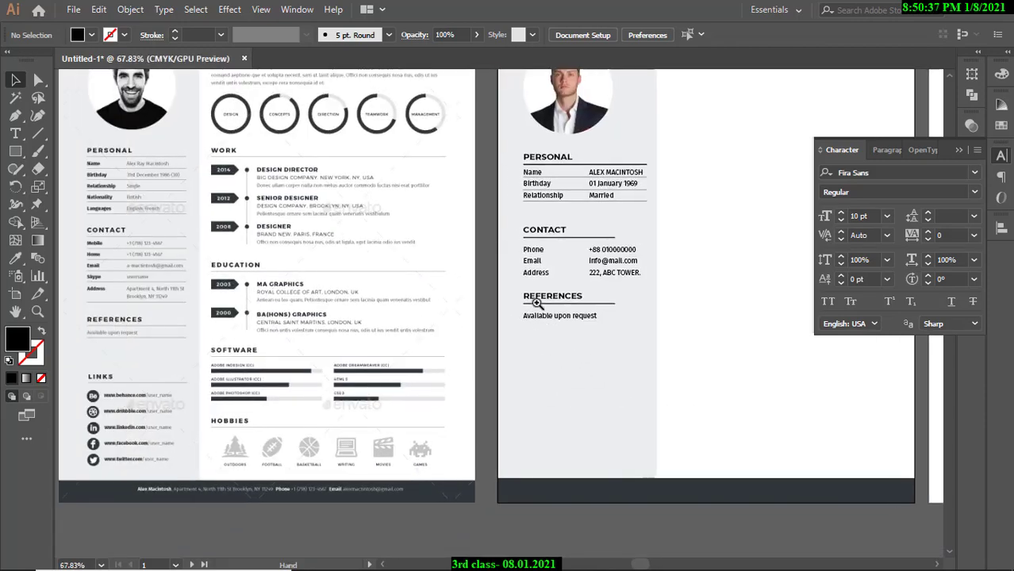
pyautogui.moveTo(552, 305); pyautogui.dragTo(615, 307)
pyautogui.moveTo(666, 268); pyautogui.dragTo(573, 309)
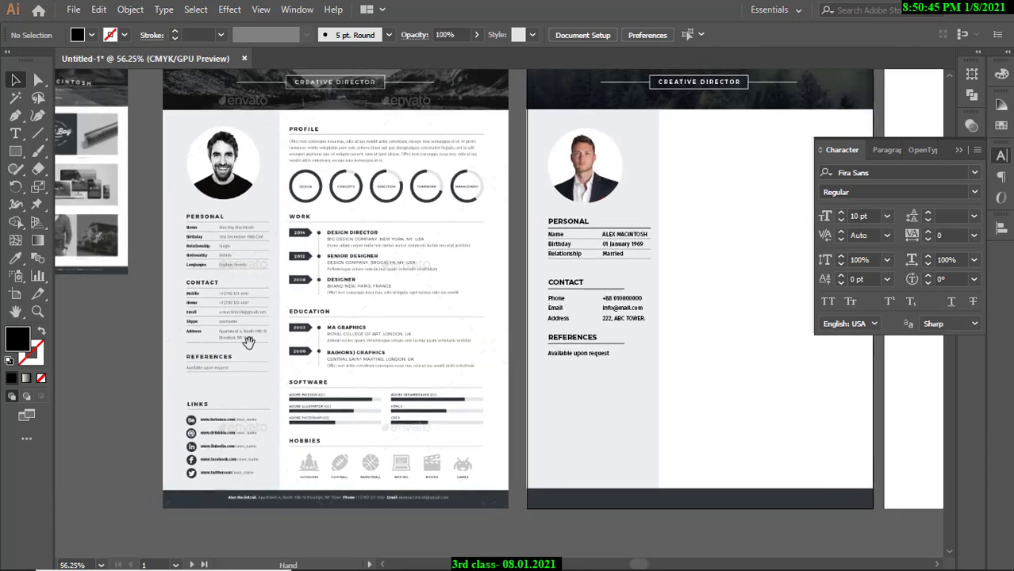
pyautogui.moveTo(248, 341); pyautogui.dragTo(281, 405)
pyautogui.moveTo(349, 282); pyautogui.dragTo(599, 310)
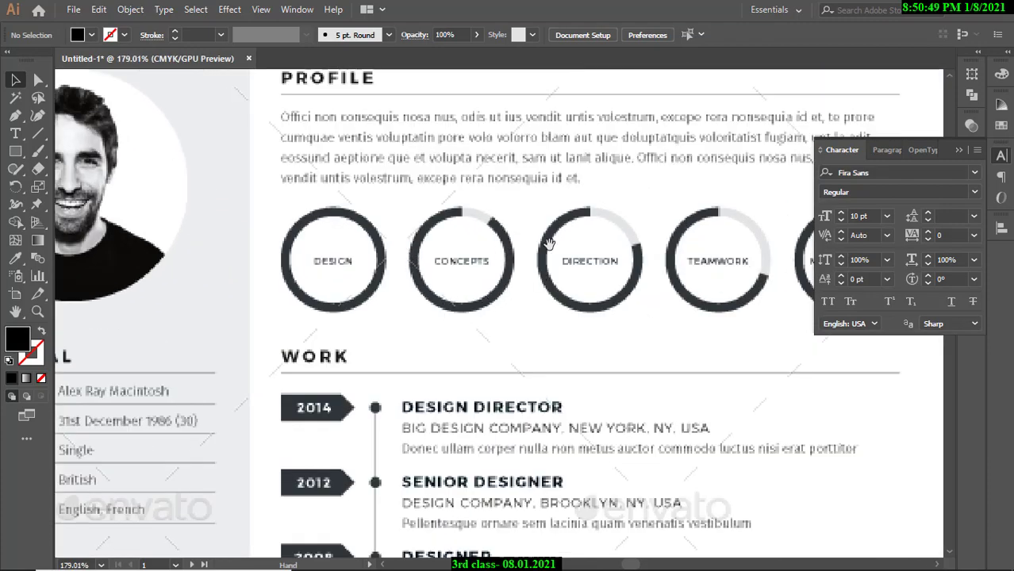
# Collapse the Character panel and survey the template details against the résumé layout.
pyautogui.click(960, 151)
pyautogui.moveTo(748, 229); pyautogui.dragTo(562, 235)
pyautogui.moveTo(754, 233); pyautogui.dragTo(603, 233)
pyautogui.moveTo(639, 232); pyautogui.dragTo(774, 264)
pyautogui.moveTo(636, 231); pyautogui.dragTo(601, 249)
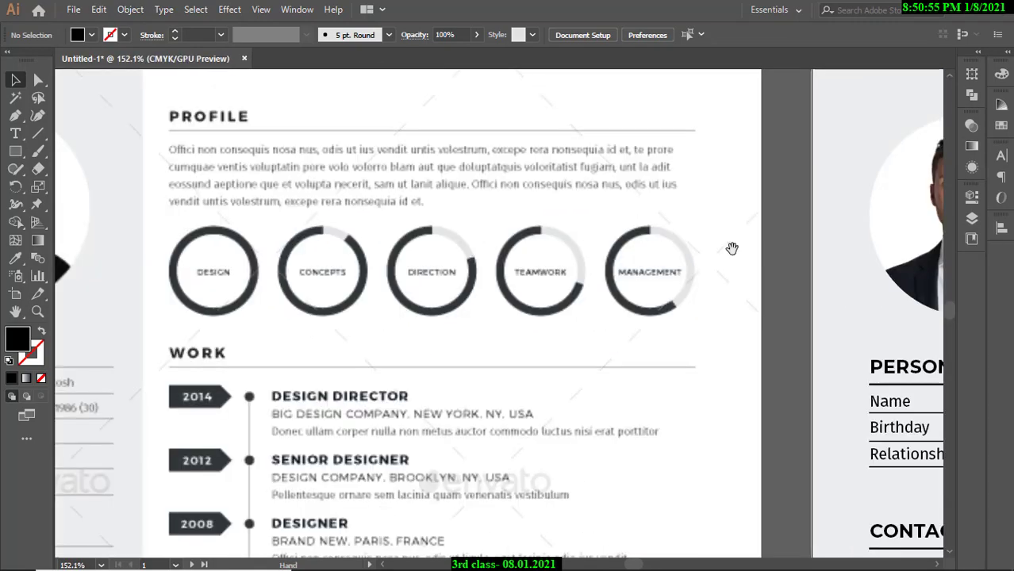
pyautogui.moveTo(731, 247); pyautogui.dragTo(765, 277)
pyautogui.moveTo(734, 278); pyautogui.dragTo(449, 305)
pyautogui.moveTo(453, 306)
pyautogui.mouseDown()
pyautogui.moveTo(486, 308)
pyautogui.moveTo(435, 308)
pyautogui.mouseUp()
pyautogui.moveTo(547, 310); pyautogui.dragTo(536, 330)
pyautogui.moveTo(484, 289); pyautogui.dragTo(429, 274)
pyautogui.moveTo(437, 230); pyautogui.dragTo(437, 295)
pyautogui.moveTo(368, 270); pyautogui.dragTo(453, 298)
pyautogui.moveTo(398, 433); pyautogui.dragTo(611, 425)
pyautogui.moveTo(459, 388); pyautogui.dragTo(457, 387)
pyautogui.moveTo(566, 371); pyautogui.dragTo(491, 392)
pyautogui.moveTo(479, 339); pyautogui.dragTo(503, 357)
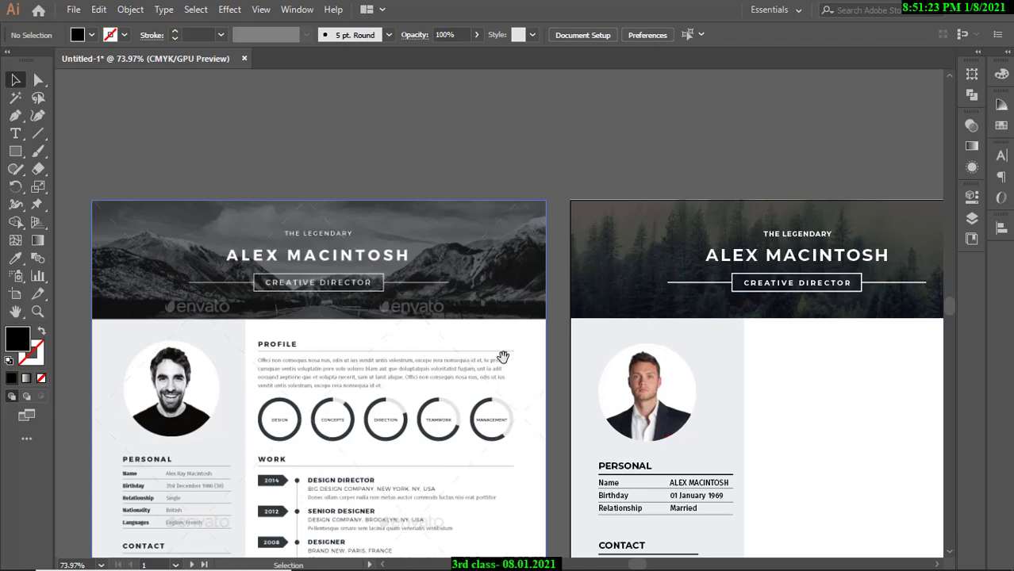
# Zoom in past the artboard header onto an empty stretch of canvas.
pyautogui.moveTo(246, 169); pyautogui.dragTo(461, 240)
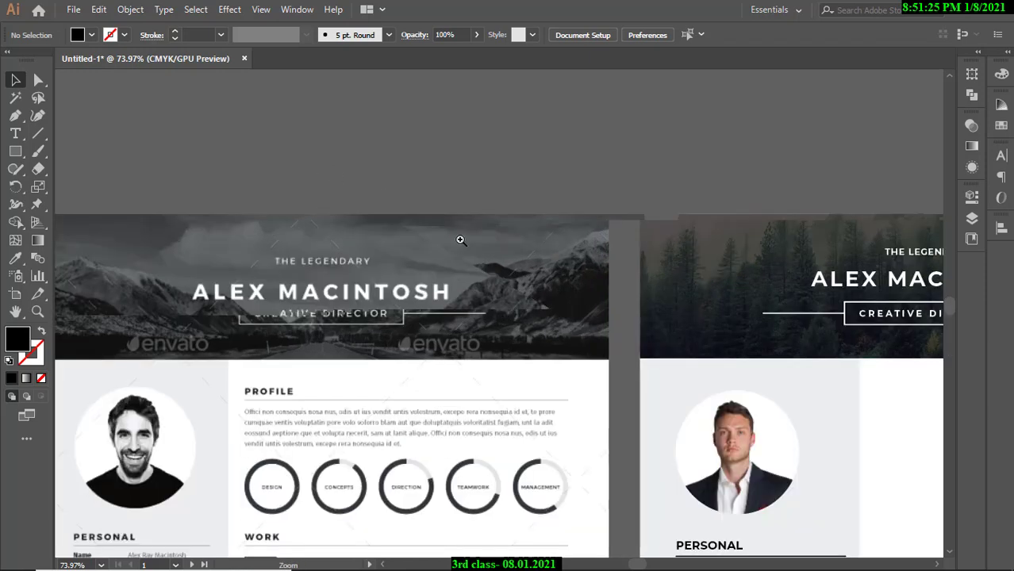
pyautogui.moveTo(520, 257); pyautogui.dragTo(564, 423)
pyautogui.moveTo(356, 171); pyautogui.dragTo(427, 287)
pyautogui.moveTo(446, 222); pyautogui.dragTo(450, 283)
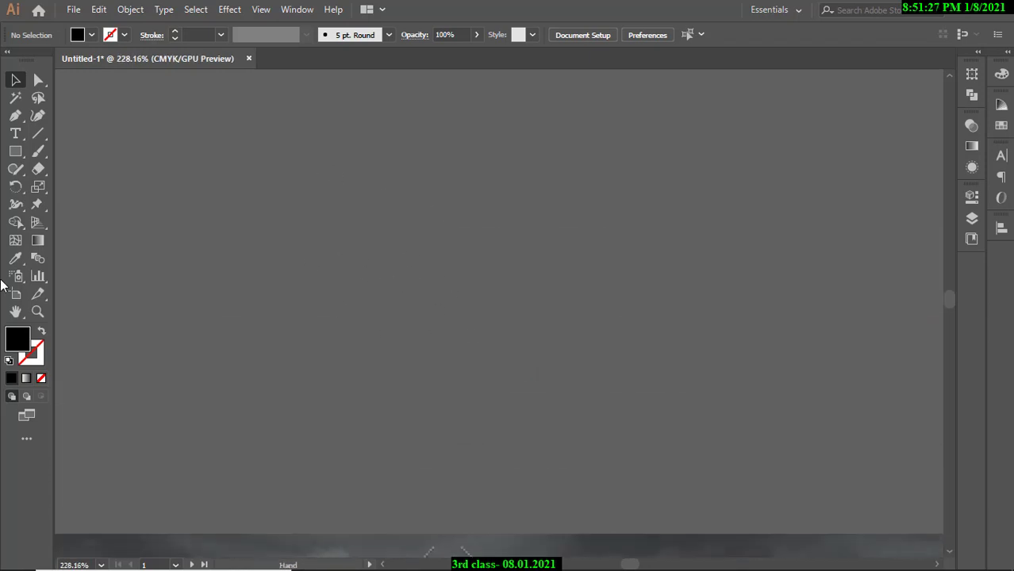
# Draw a black circle with the Ellipse tool on the empty canvas.
pyautogui.moveTo(15, 150); pyautogui.dragTo(66, 185)
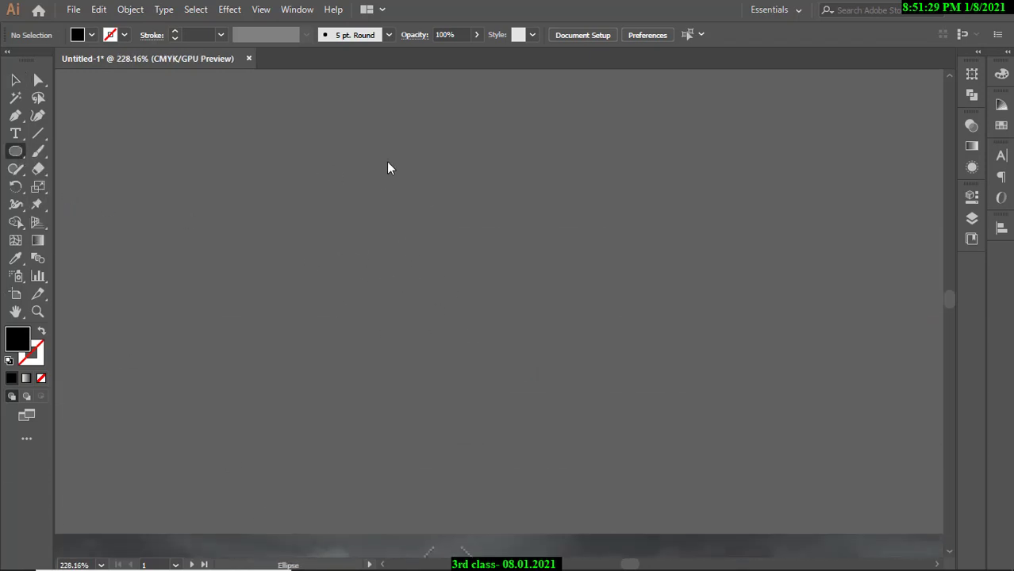
pyautogui.moveTo(388, 163); pyautogui.dragTo(631, 405)
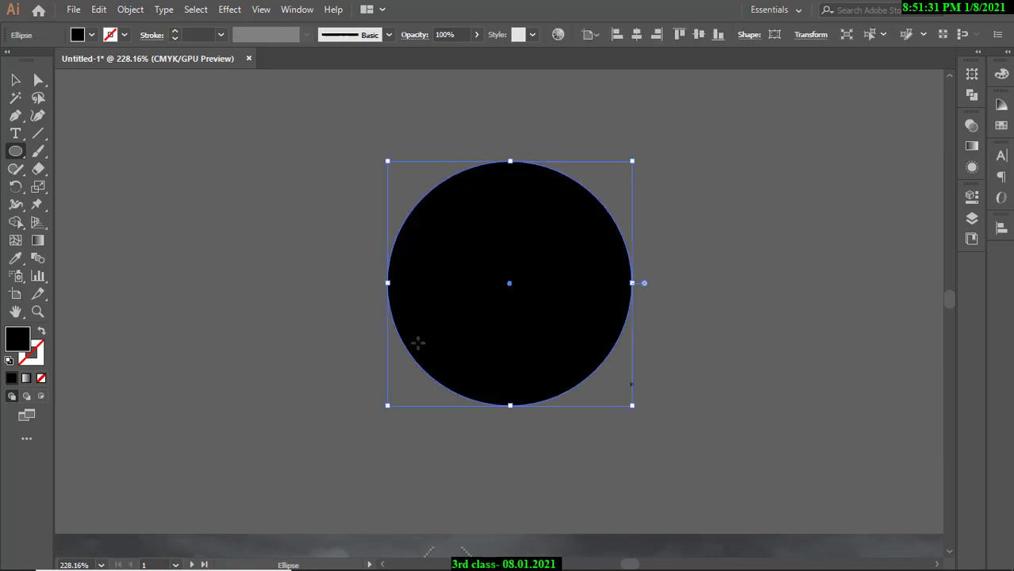
pyautogui.click(16, 81)
pyautogui.click(155, 141)
pyautogui.moveTo(433, 214); pyautogui.dragTo(509, 258)
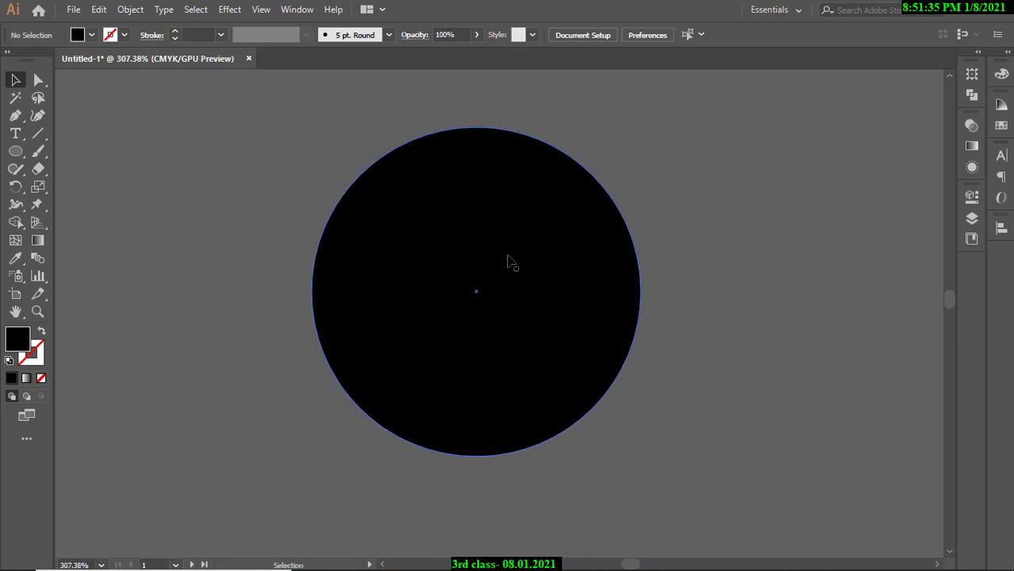
pyautogui.click(510, 262)
pyautogui.click(692, 259)
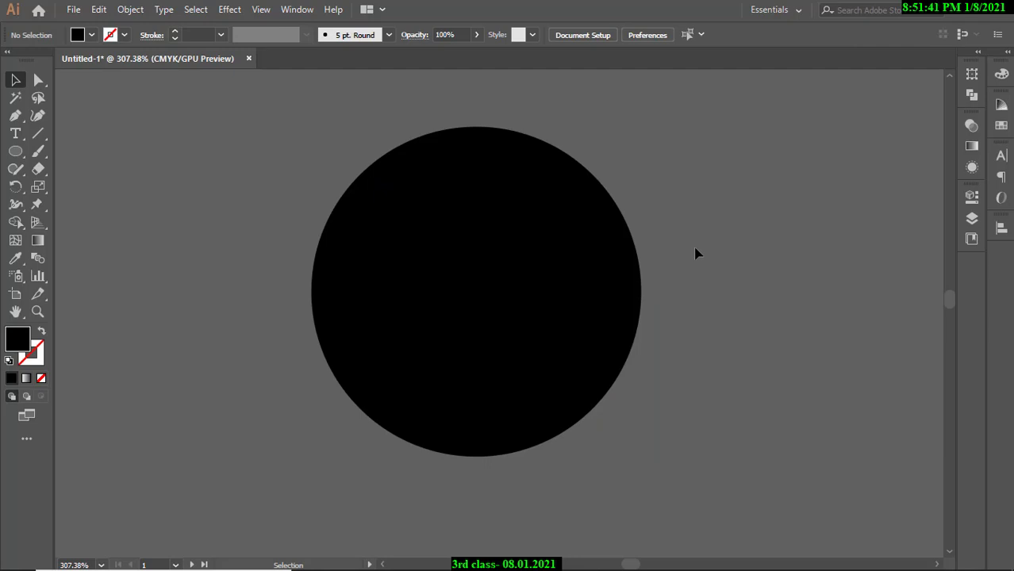
# Apply Offset Path at -1 mm to the circle to create an inset copy.
pyautogui.click(533, 230)
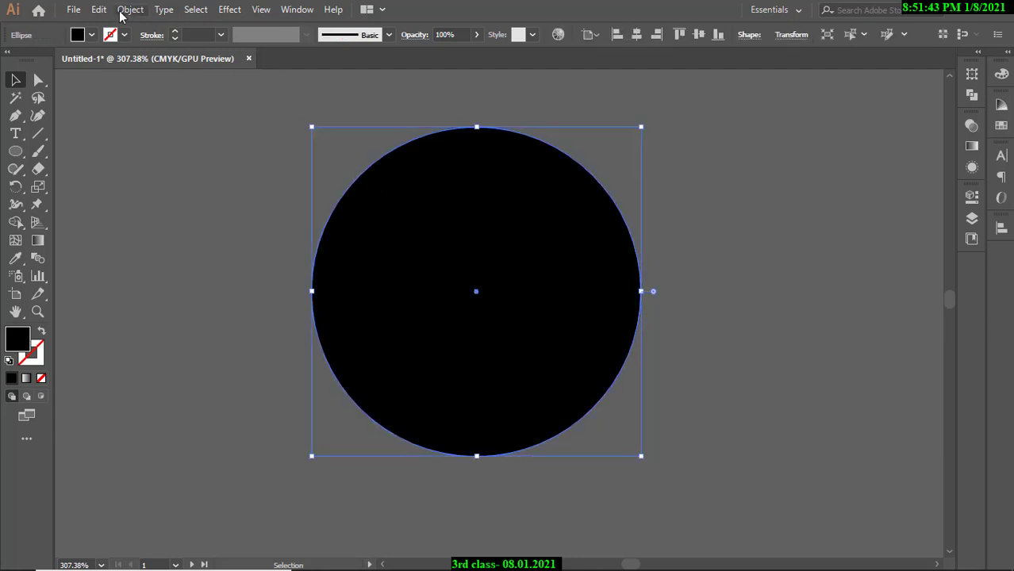
pyautogui.click(127, 11)
pyautogui.moveTo(194, 347)
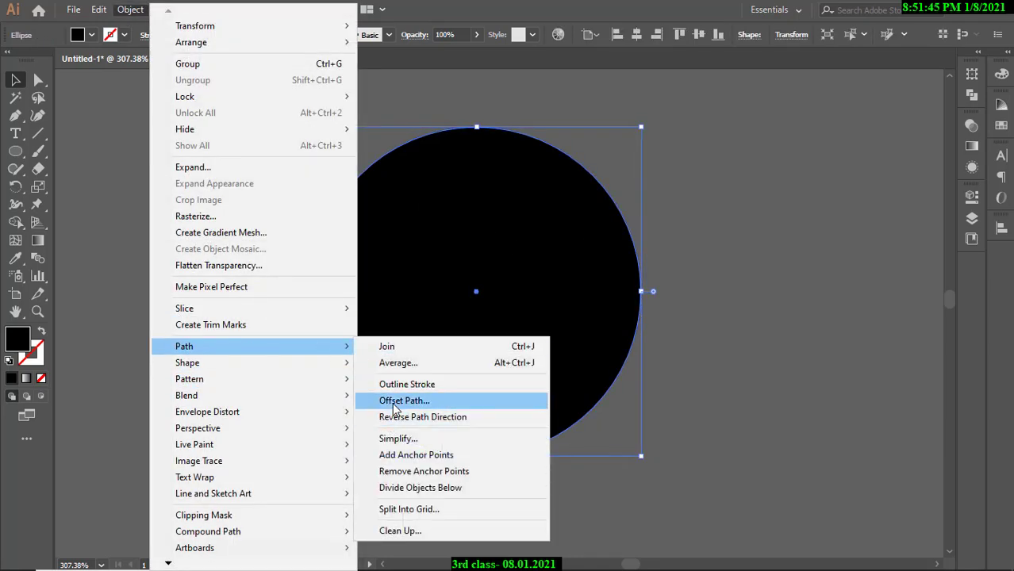
pyautogui.click(394, 408)
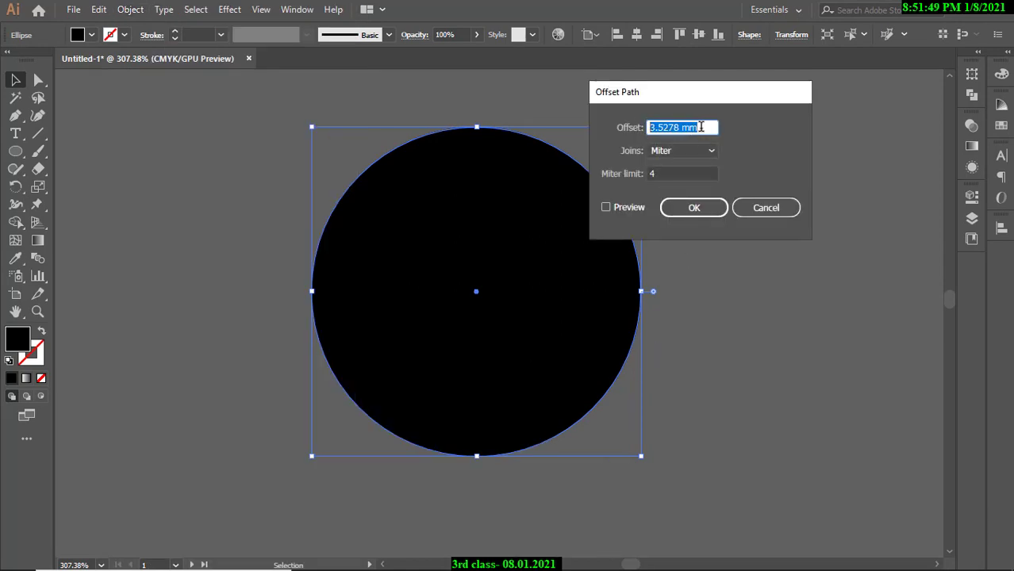
pyautogui.moveTo(701, 126); pyautogui.dragTo(649, 127)
pyautogui.write('-1')
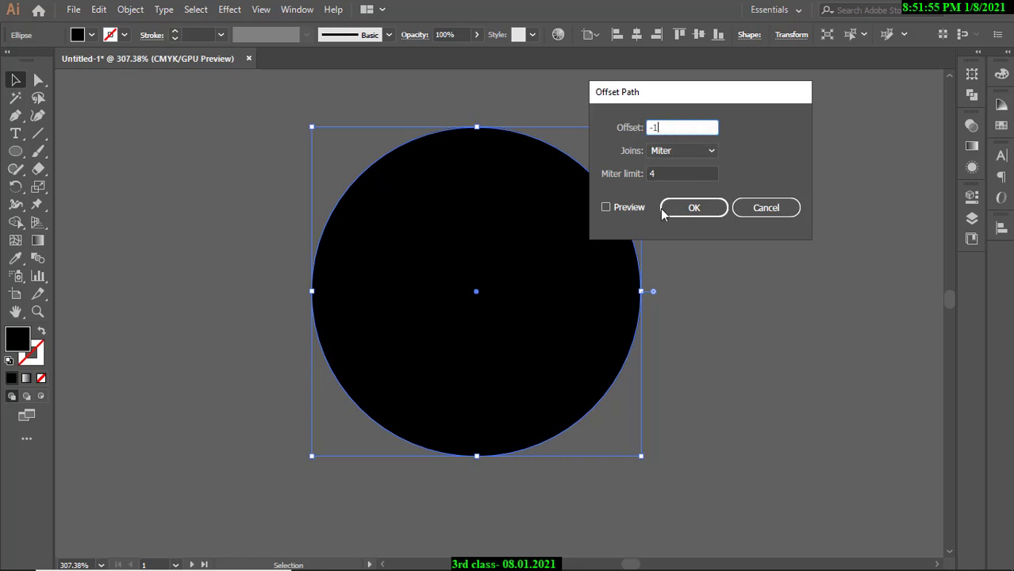
pyautogui.click(606, 207)
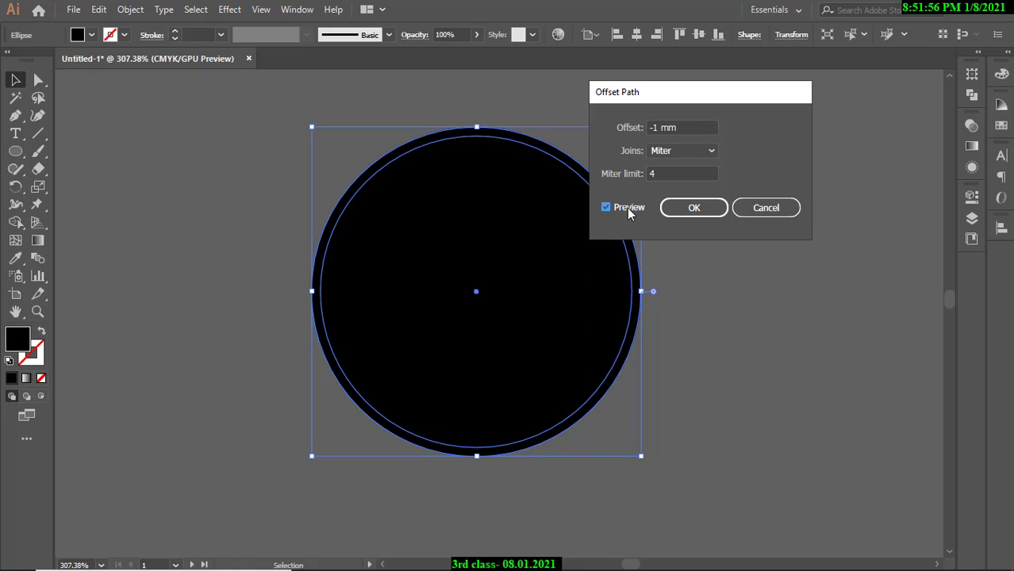
pyautogui.click(706, 209)
# Select both circles and remove the inner disc with Shape Builder, leaving a ring.
pyautogui.click(670, 162)
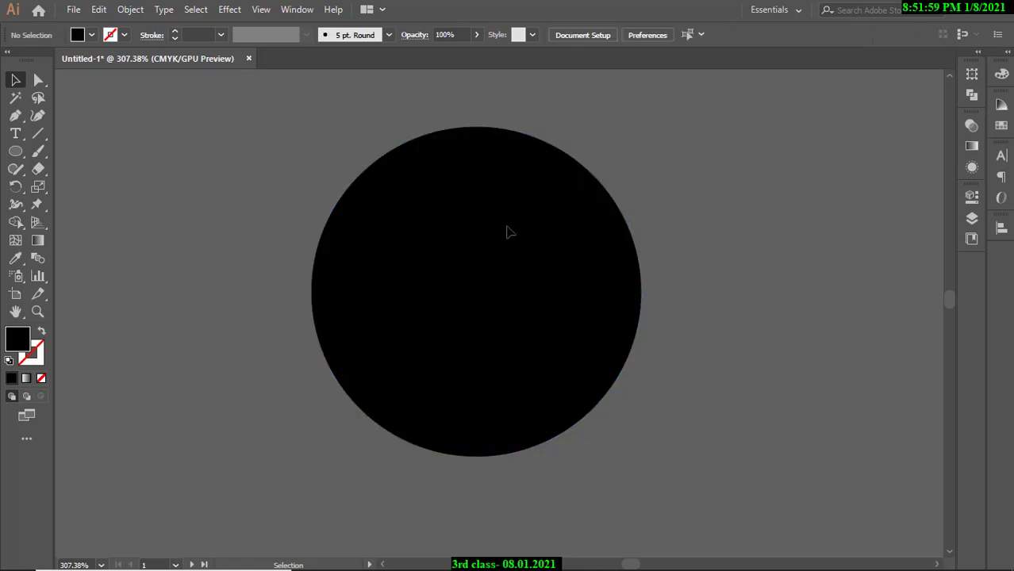
pyautogui.click(506, 226)
pyautogui.keyDown('shift'); pyautogui.click(544, 152); pyautogui.keyUp('shift')
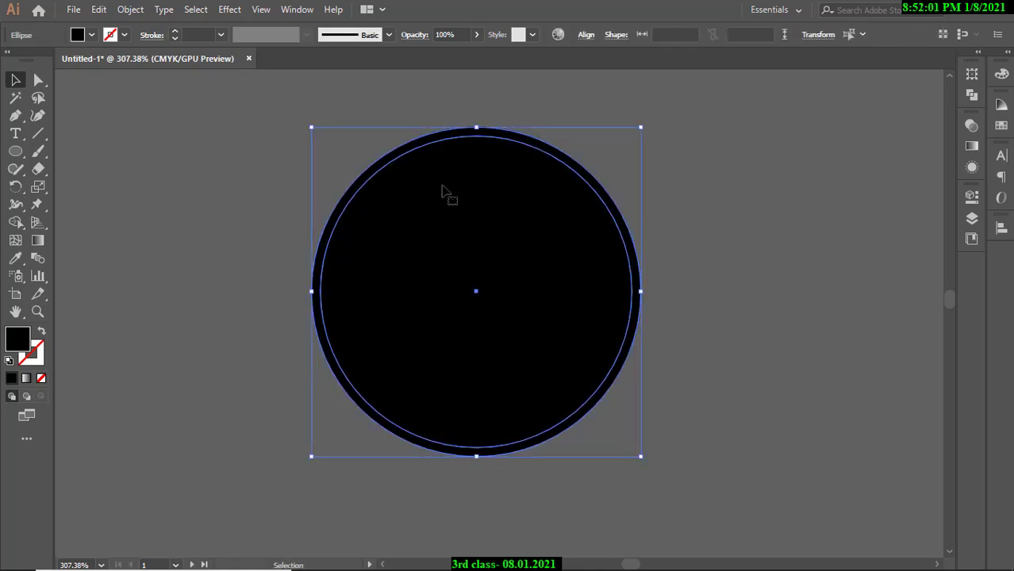
pyautogui.click(15, 222)
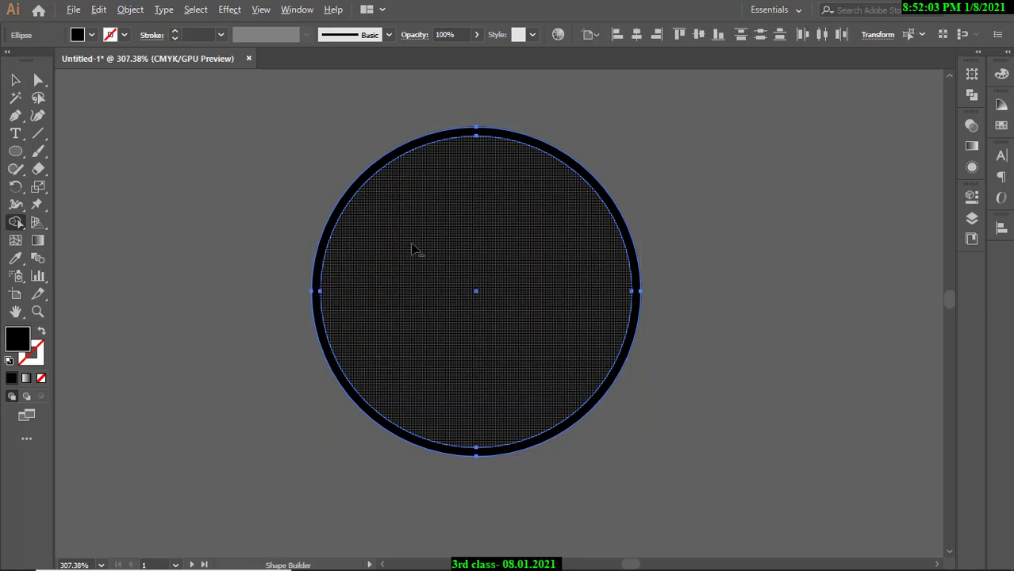
pyautogui.keyDown('alt'); pyautogui.click(402, 271); pyautogui.keyUp('alt')
pyautogui.click(15, 80)
pyautogui.click(296, 208)
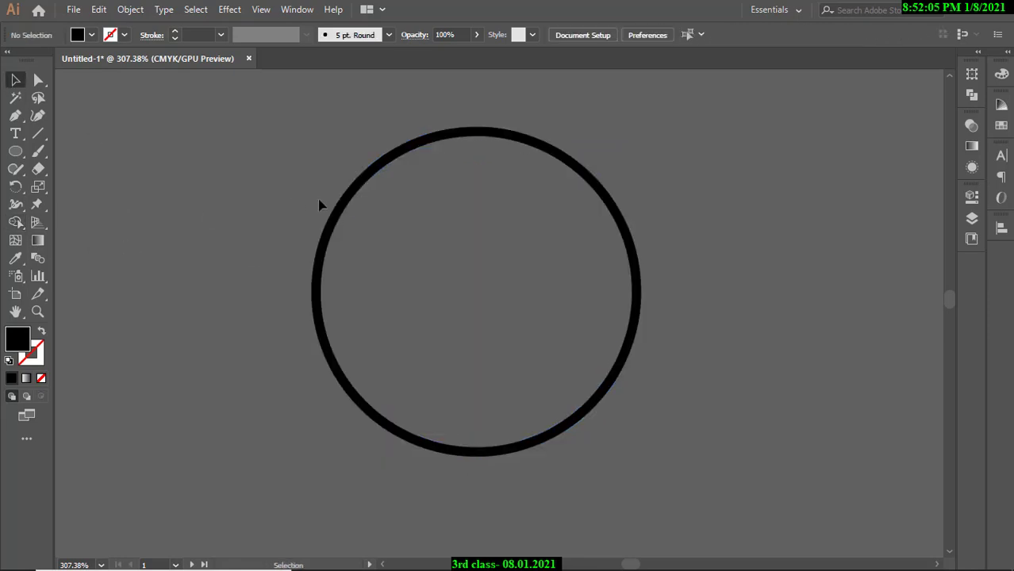
# Move the black ring up and to the left and centre it in view.
pyautogui.click(344, 199)
pyautogui.moveTo(352, 194); pyautogui.dragTo(313, 184)
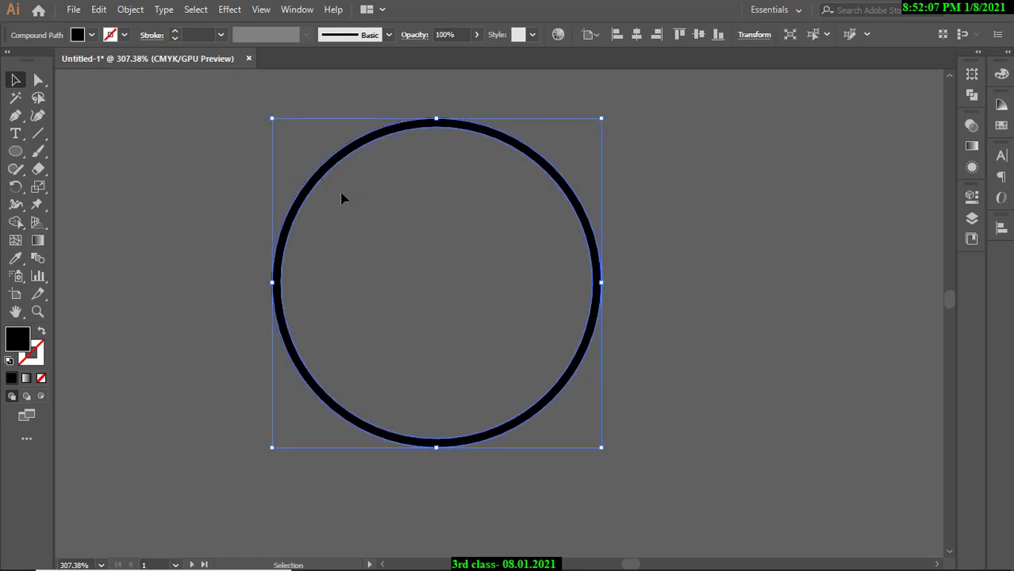
pyautogui.hotkey('ctrl', 'space')
pyautogui.moveTo(562, 190); pyautogui.dragTo(505, 184)
pyautogui.moveTo(505, 182); pyautogui.dragTo(543, 203)
pyautogui.click(634, 194)
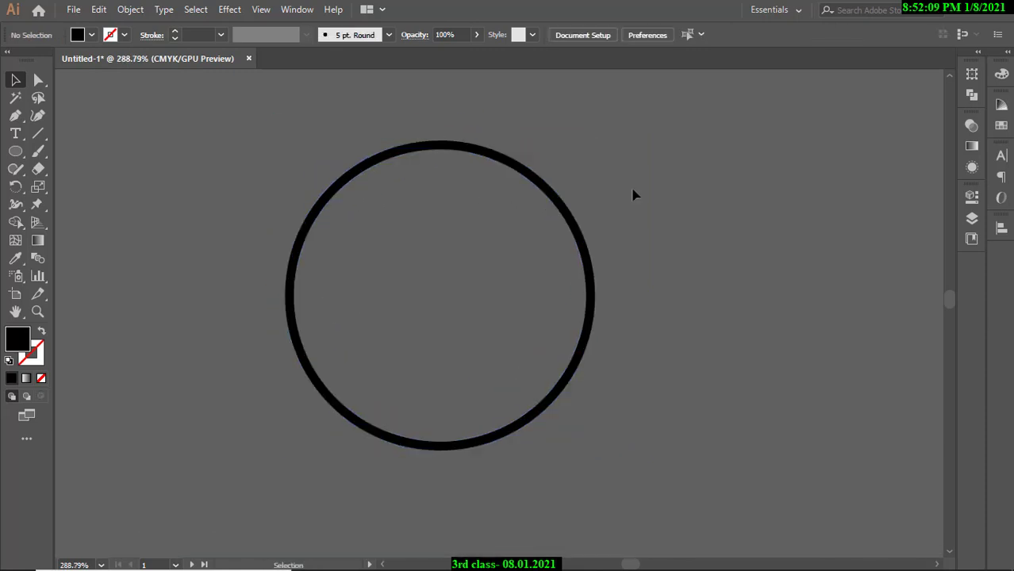
pyautogui.moveTo(636, 192); pyautogui.dragTo(573, 195)
pyautogui.scroll(2, 548, 228)
pyautogui.moveTo(579, 249); pyautogui.dragTo(584, 268)
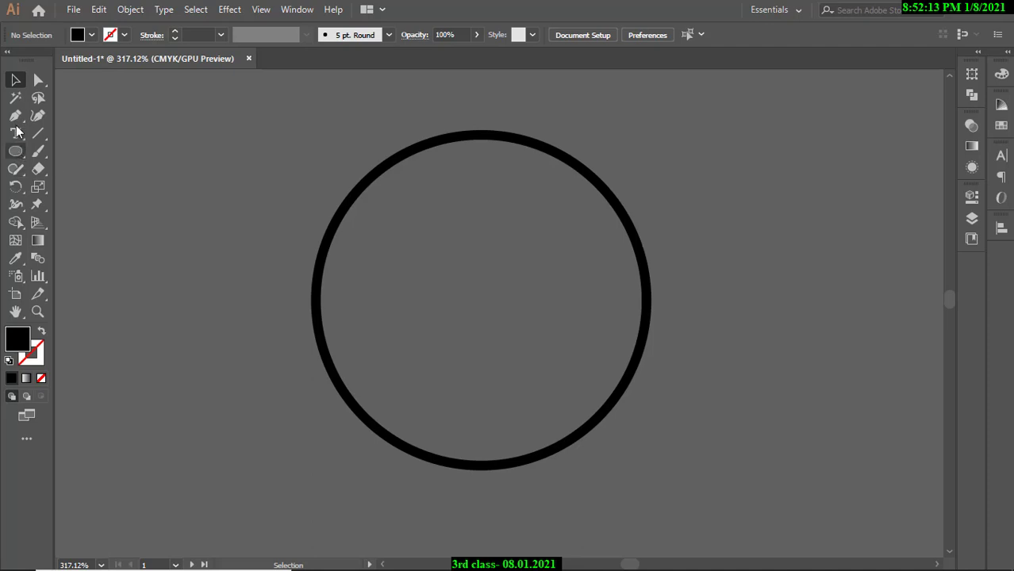
# Draw an overlapping circle and use Shape Builder to split off the ring's upper-right arc.
pyautogui.moveTo(17, 153); pyautogui.dragTo(93, 185)
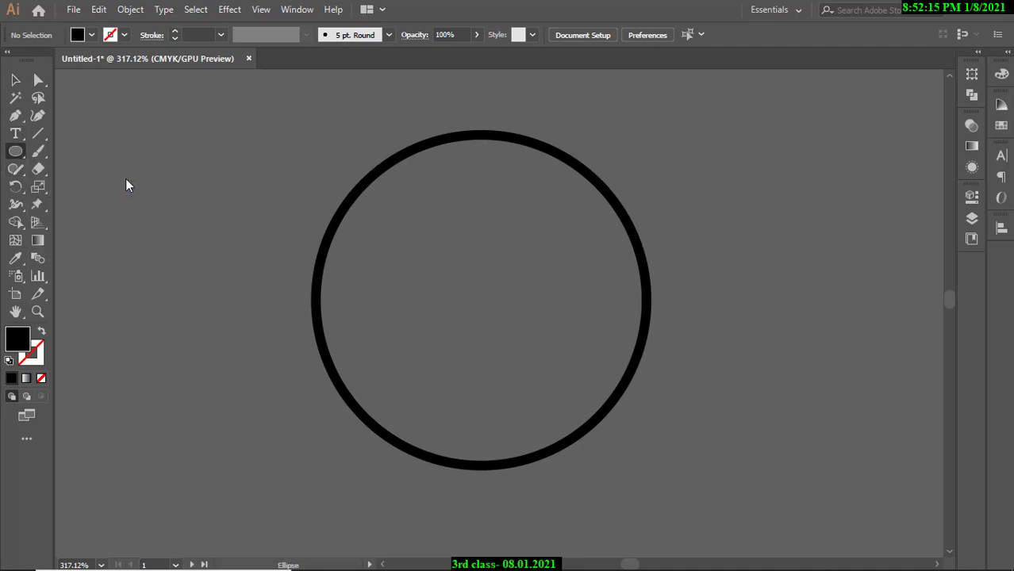
pyautogui.moveTo(606, 145); pyautogui.dragTo(760, 202)
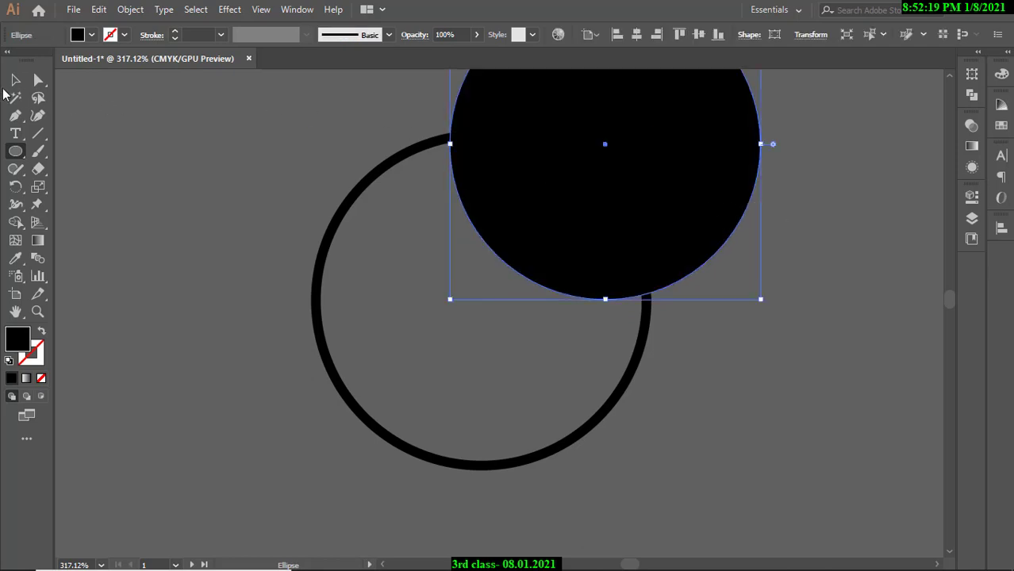
pyautogui.click(16, 80)
pyautogui.scroll(-3, 353, 226)
pyautogui.scroll(1, 358, 221)
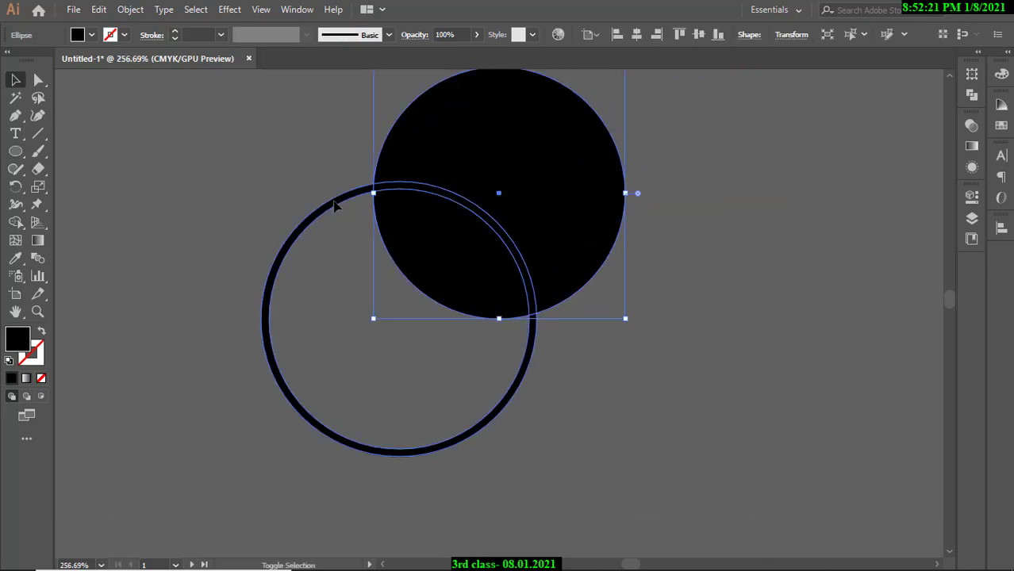
pyautogui.keyDown('shift'); pyautogui.click(334, 204); pyautogui.keyUp('shift')
pyautogui.click(15, 222)
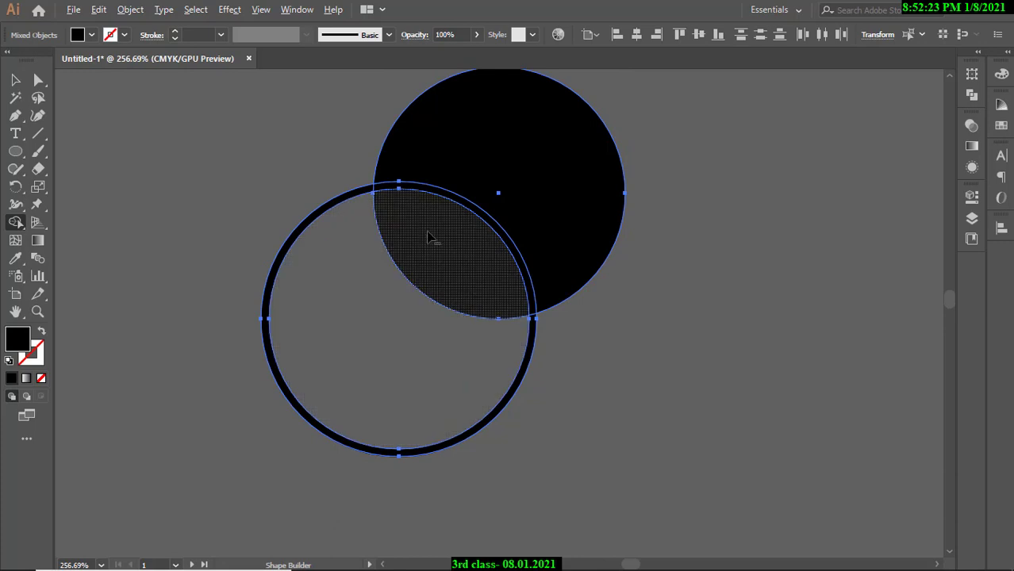
pyautogui.moveTo(474, 197)
pyautogui.mouseDown()
pyautogui.moveTo(468, 205)
pyautogui.moveTo(485, 219)
pyautogui.mouseUp()
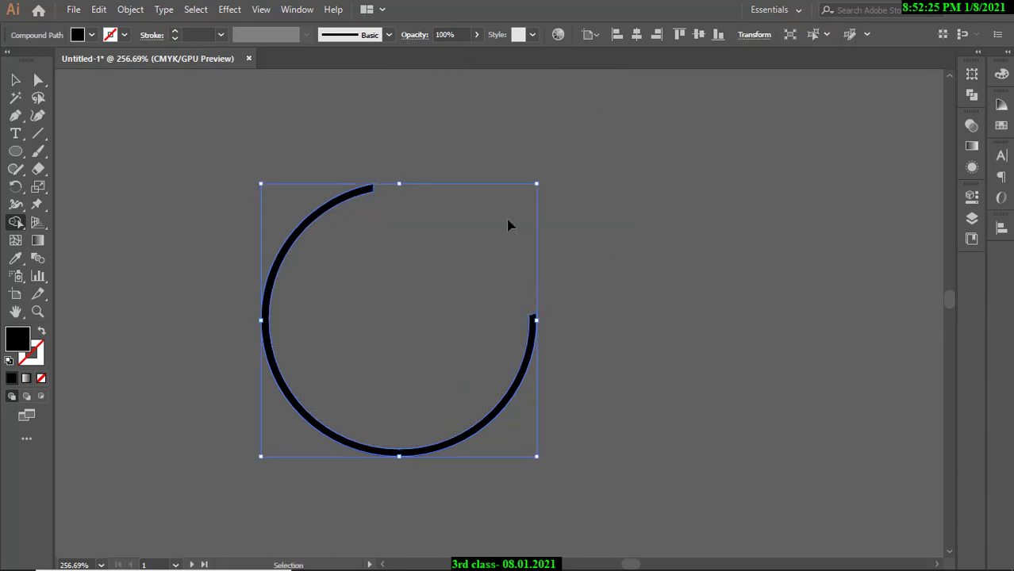
pyautogui.hotkey('ctrl', 'z')
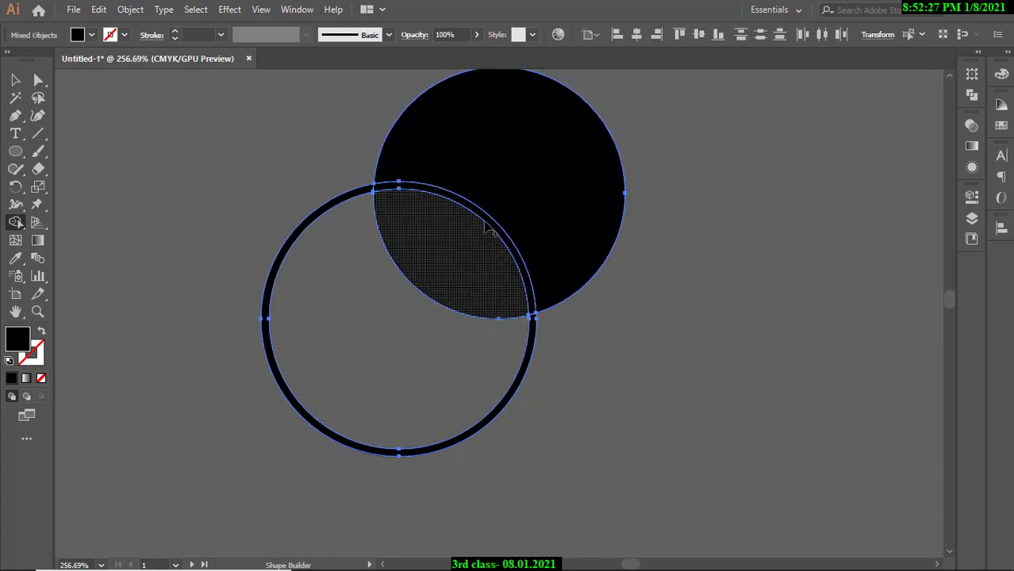
pyautogui.keyDown('alt'); pyautogui.click(496, 179); pyautogui.keyUp('alt')
pyautogui.keyDown('alt'); pyautogui.click(446, 271); pyautogui.keyUp('alt')
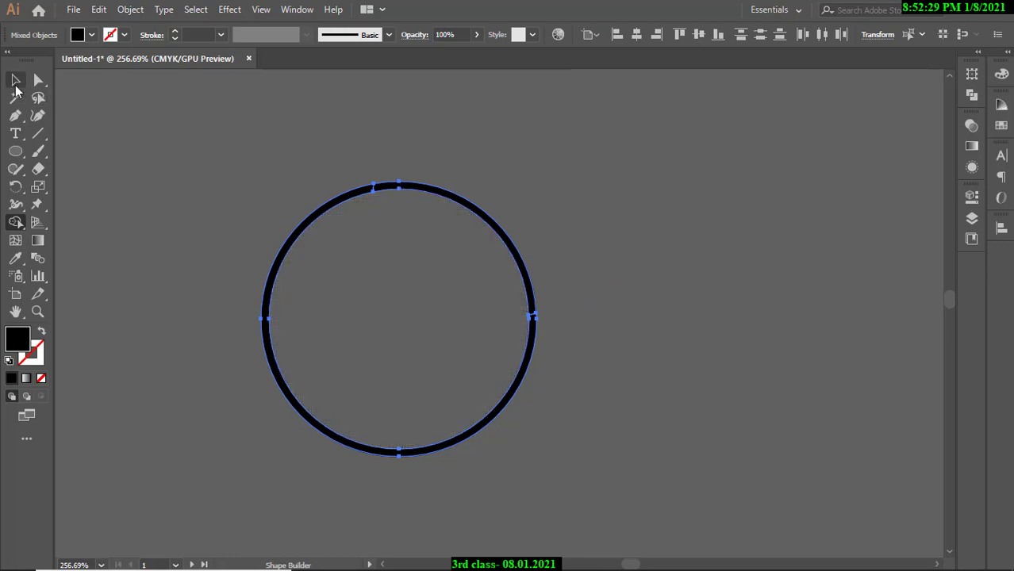
# Fill the ring's upper-right arc with light grey.
pyautogui.click(15, 84)
pyautogui.click(398, 198)
pyautogui.click(420, 191)
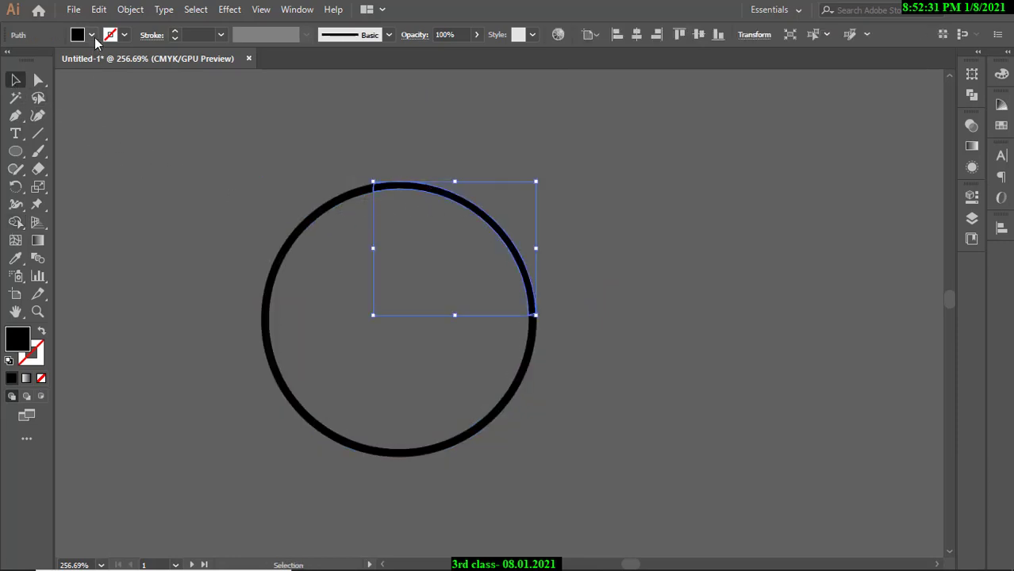
pyautogui.doubleClick(18, 339)
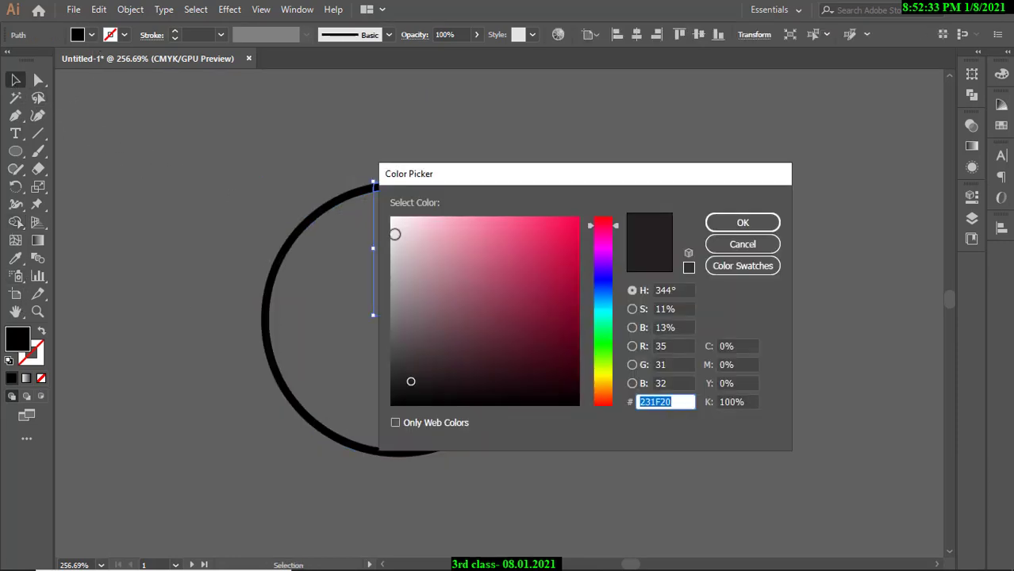
pyautogui.click(392, 272)
pyautogui.click(392, 278)
pyautogui.click(754, 225)
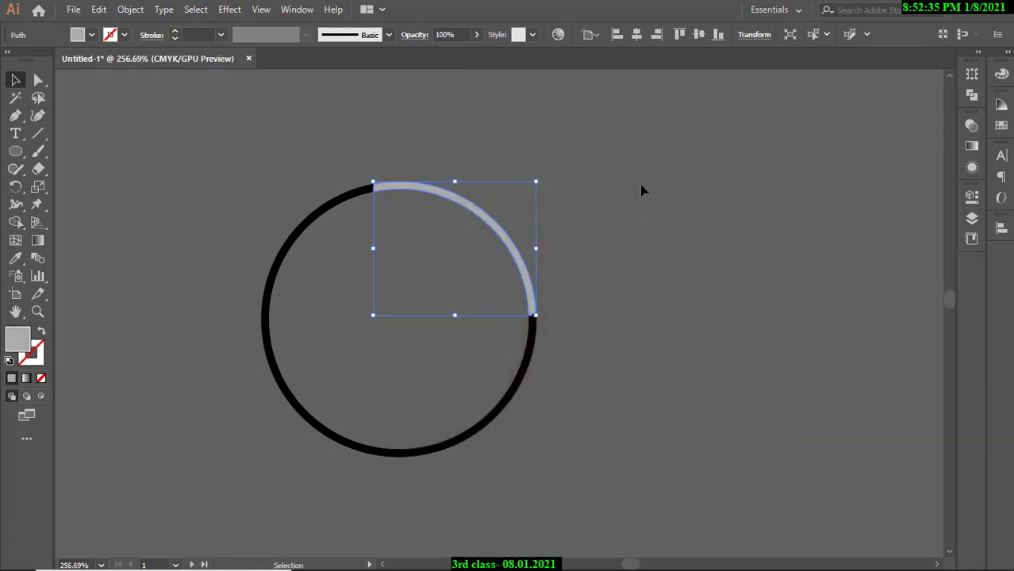
# Recolour the rest of the ring mid grey 7F7F7F.
pyautogui.click(319, 221)
pyautogui.doubleClick(18, 339)
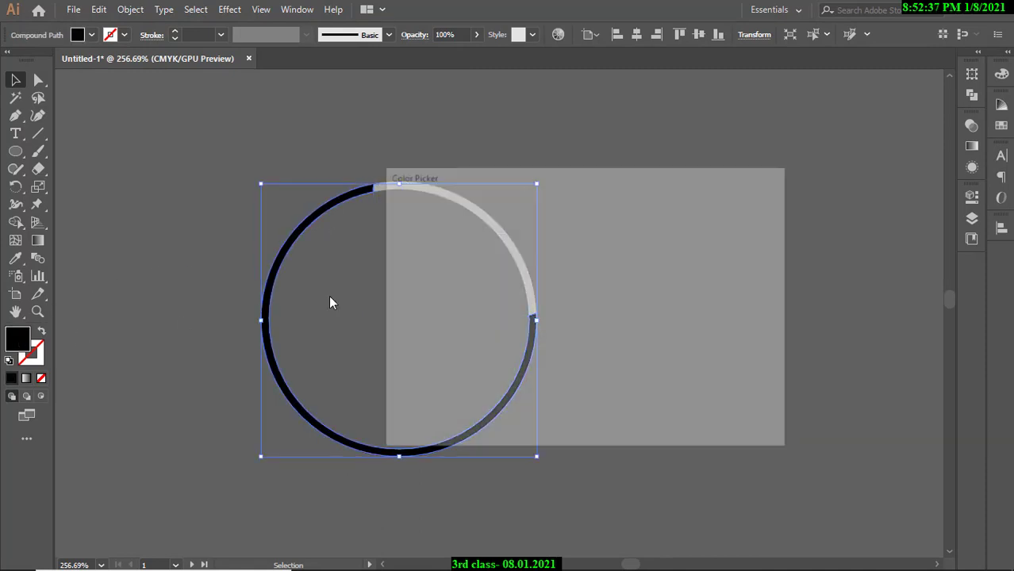
pyautogui.moveTo(393, 273); pyautogui.dragTo(391, 311)
pyautogui.click(744, 223)
pyautogui.click(678, 181)
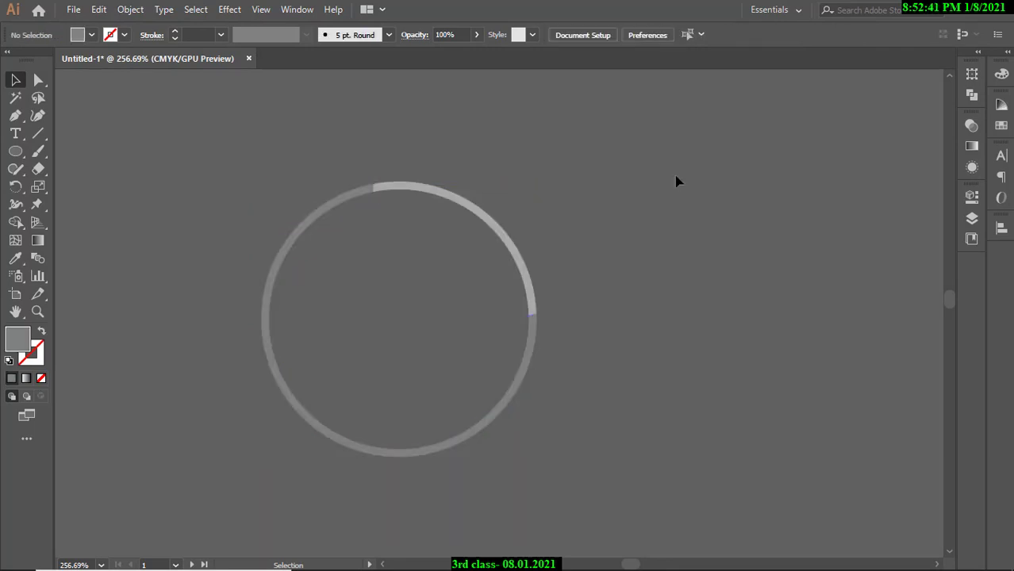
# Eyedropper the dark charcoal from the template's Design ring onto the ring.
pyautogui.moveTo(645, 182); pyautogui.dragTo(507, 148)
pyautogui.moveTo(613, 205); pyautogui.dragTo(565, 204)
pyautogui.moveTo(585, 183); pyautogui.dragTo(652, 234)
pyautogui.moveTo(649, 241); pyautogui.dragTo(505, 242)
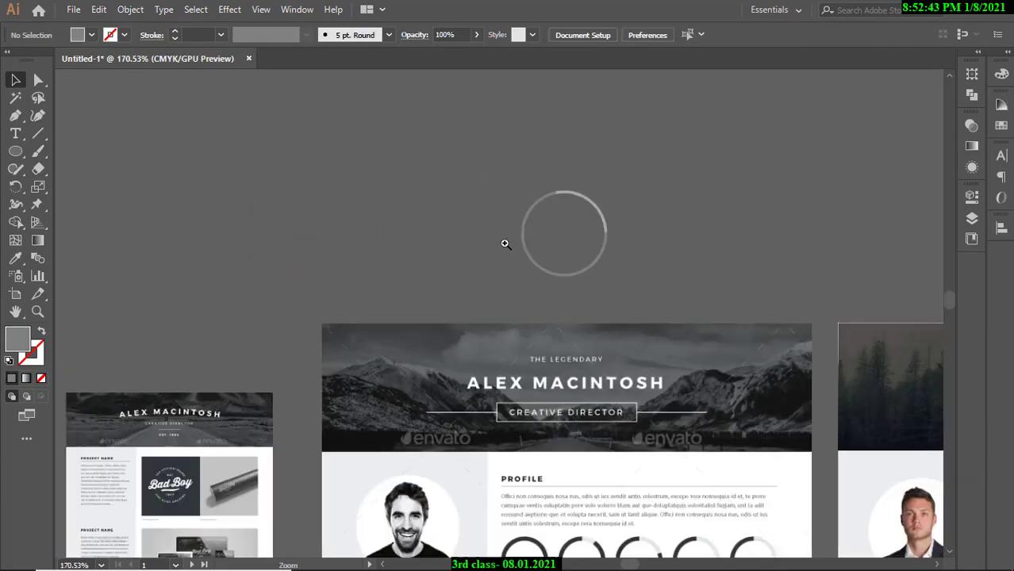
pyautogui.moveTo(636, 371); pyautogui.dragTo(530, 300)
pyautogui.moveTo(472, 184); pyautogui.dragTo(481, 252)
pyautogui.moveTo(465, 214); pyautogui.dragTo(475, 216)
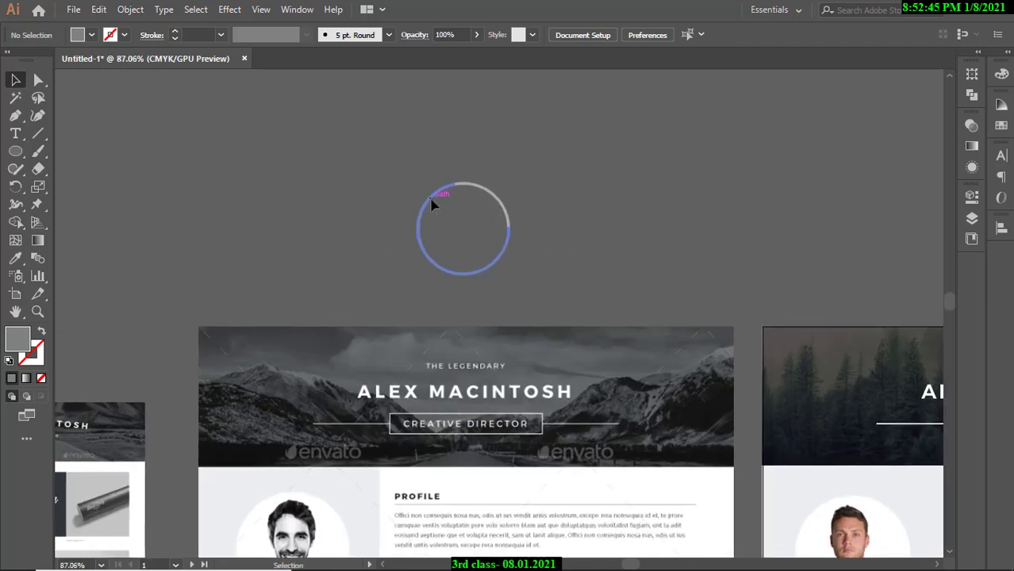
pyautogui.click(431, 205)
pyautogui.press('i')
pyautogui.scroll(-2, 430, 485)
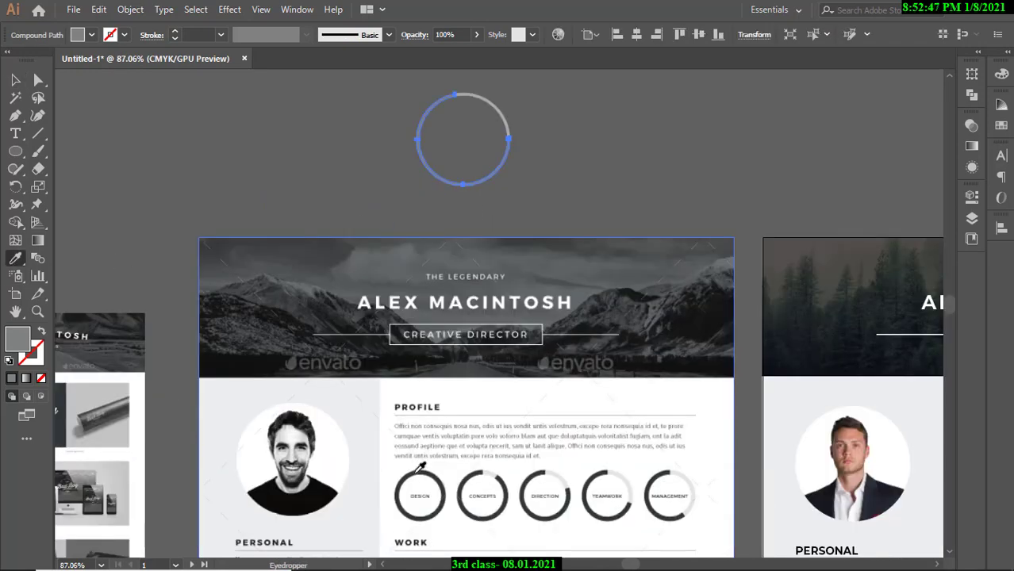
pyautogui.click(415, 473)
pyautogui.press('v')
pyautogui.click(628, 142)
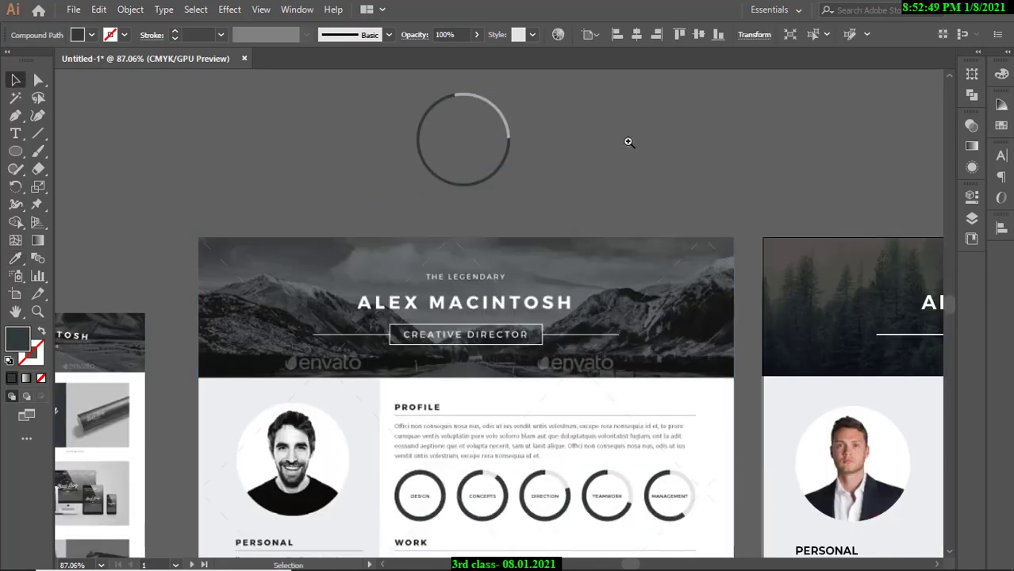
# Marquee-select the dark ring with its light arc and delete them.
pyautogui.moveTo(628, 142); pyautogui.dragTo(580, 222)
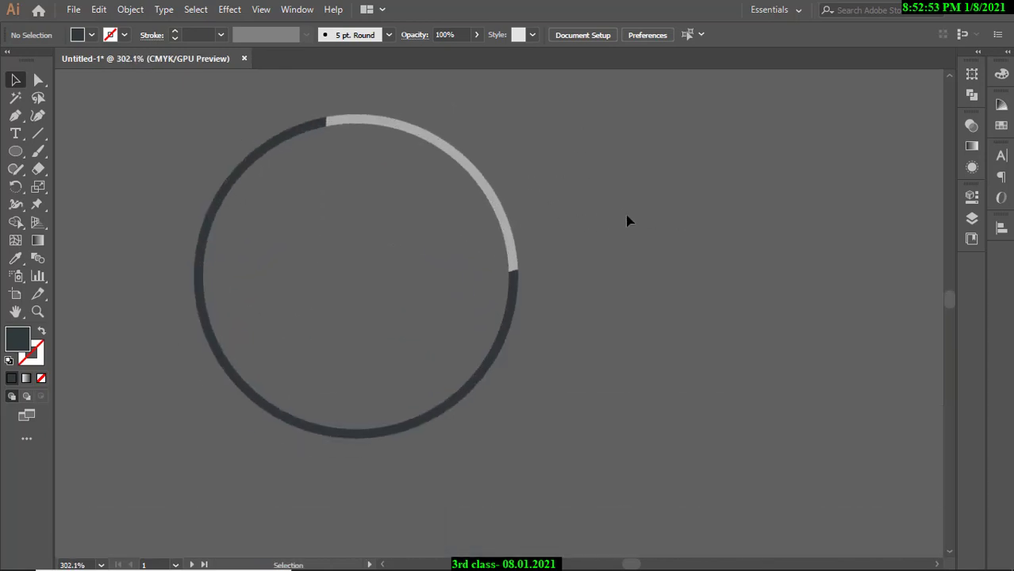
pyautogui.moveTo(603, 200); pyautogui.dragTo(518, 345)
pyautogui.press('Delete')
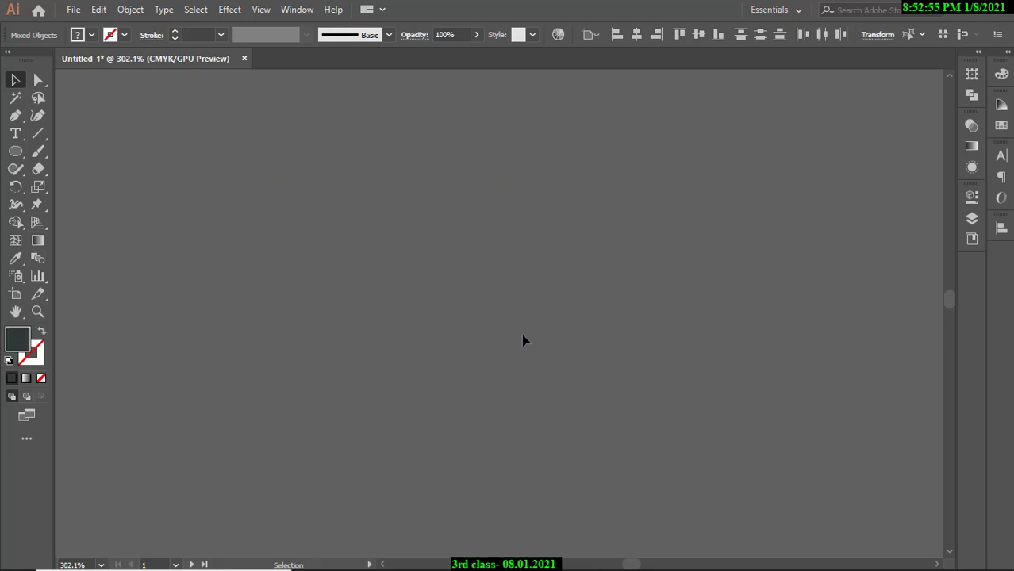
# Draw a new dark circle with the Ellipse tool and move it down and right.
pyautogui.click(15, 151)
pyautogui.click(171, 190)
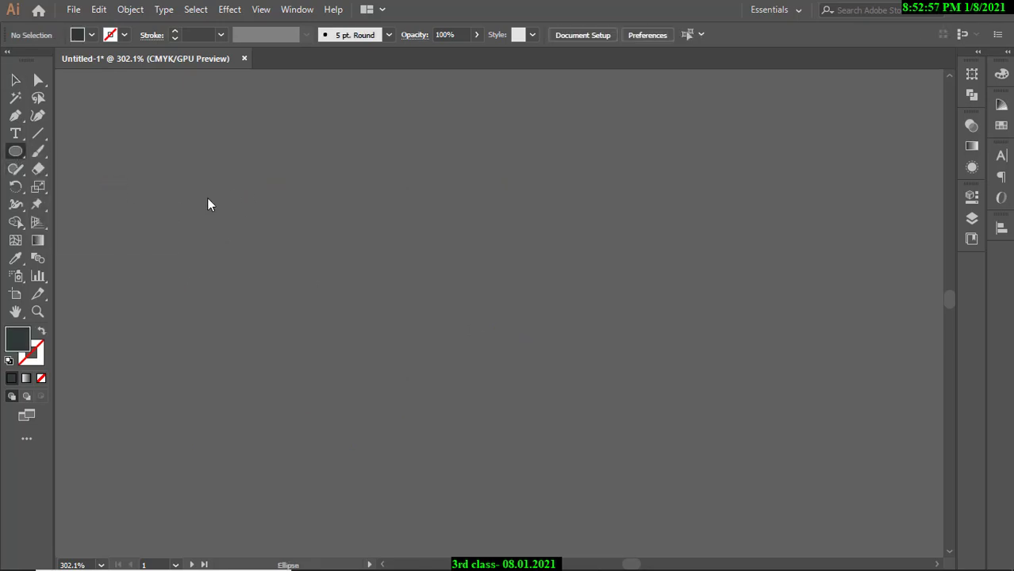
pyautogui.moveTo(425, 214)
pyautogui.mouseDown()
pyautogui.moveTo(484, 255)
pyautogui.moveTo(546, 322)
pyautogui.moveTo(525, 311)
pyautogui.mouseUp()
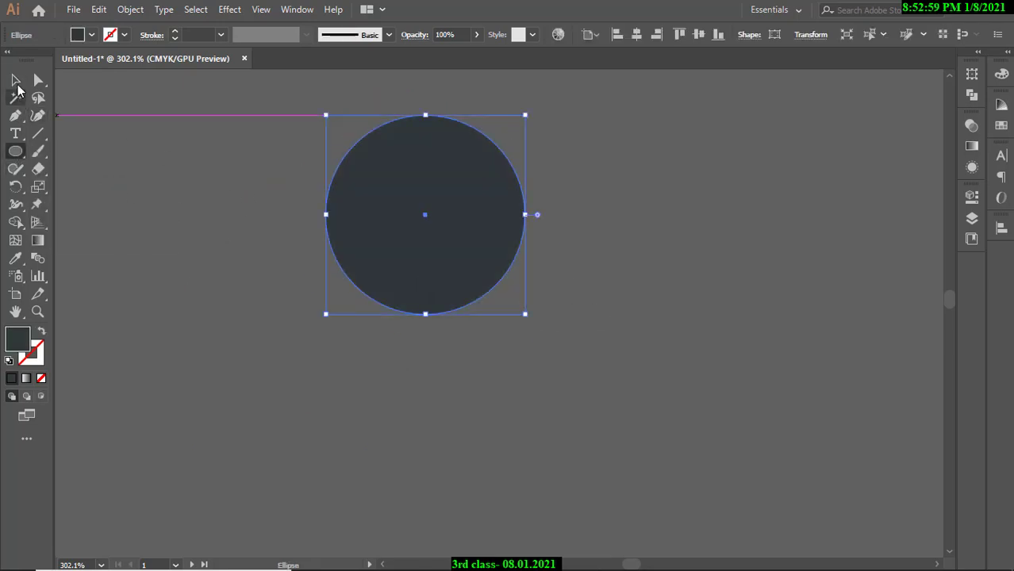
pyautogui.click(15, 81)
pyautogui.moveTo(468, 213); pyautogui.dragTo(513, 325)
pyautogui.click(641, 299)
pyautogui.click(416, 223)
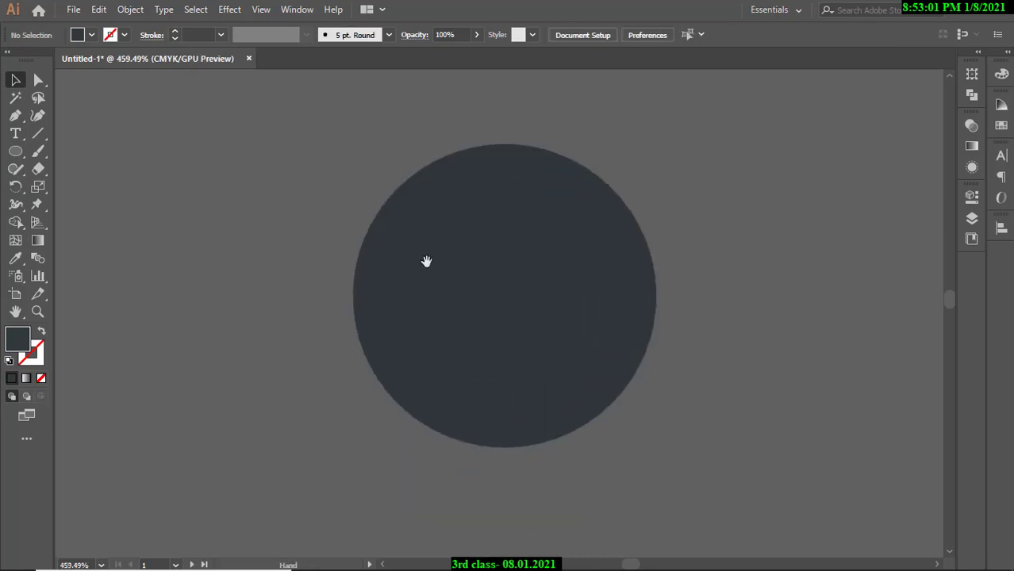
# Swap the circle's fill to stroke for an unfilled charcoal outline, then thicken it to 4 pt.
pyautogui.click(41, 331)
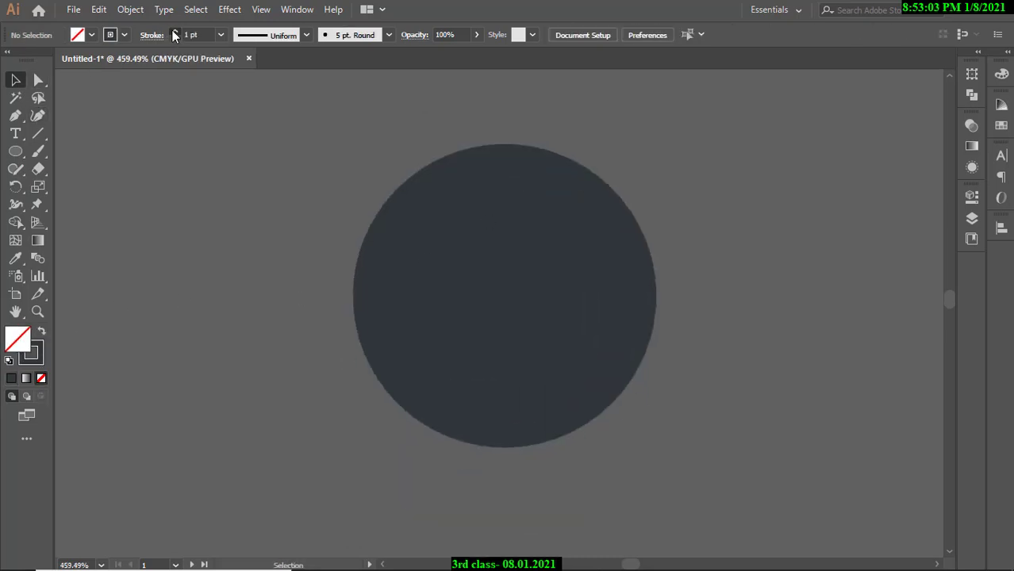
pyautogui.click(386, 223)
pyautogui.click(43, 331)
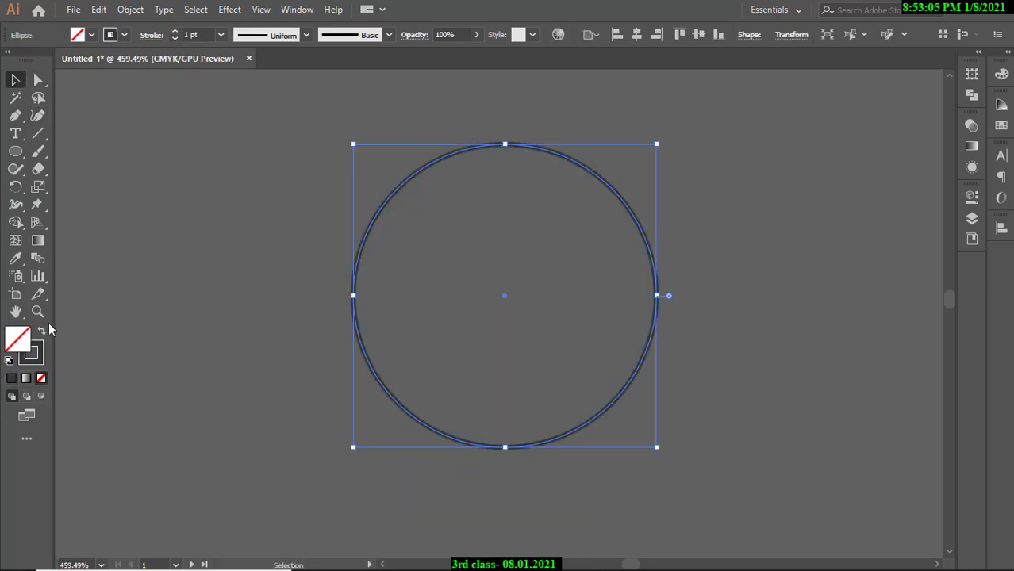
pyautogui.click(175, 31)
# Thicken the new circle's outline to 4 pt.
pyautogui.click(175, 31)
pyautogui.click(175, 31)
pyautogui.click(487, 265)
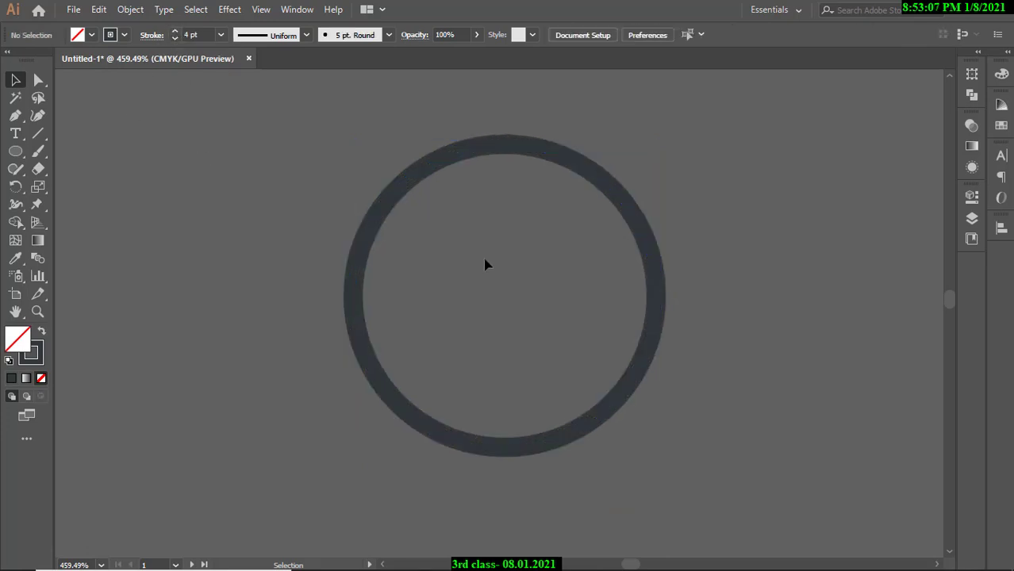
pyautogui.scroll(-1, 487, 265)
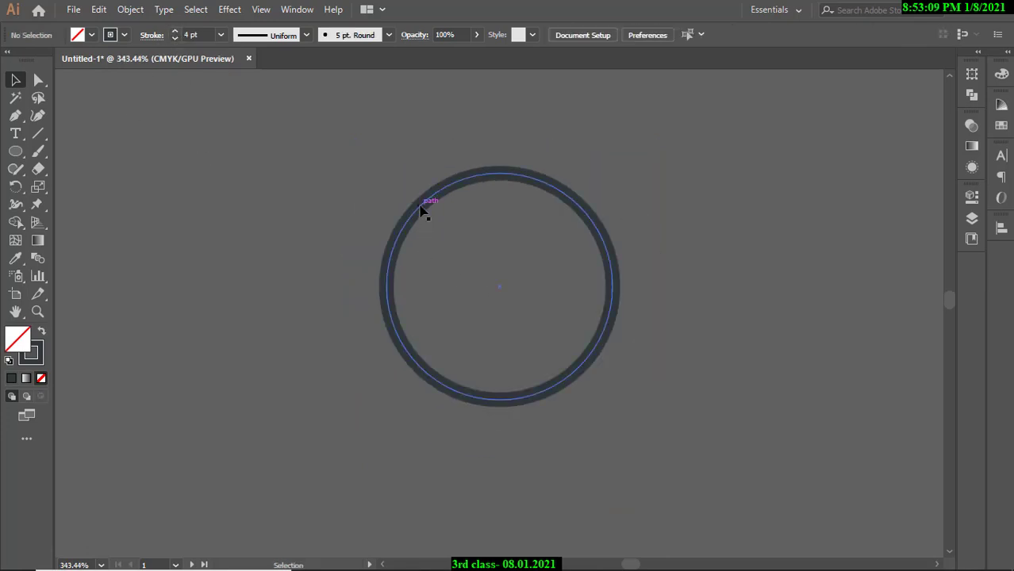
pyautogui.click(425, 208)
pyautogui.click(230, 190)
# Cut the circle at its upper left with the Scissors tool.
pyautogui.click(38, 134)
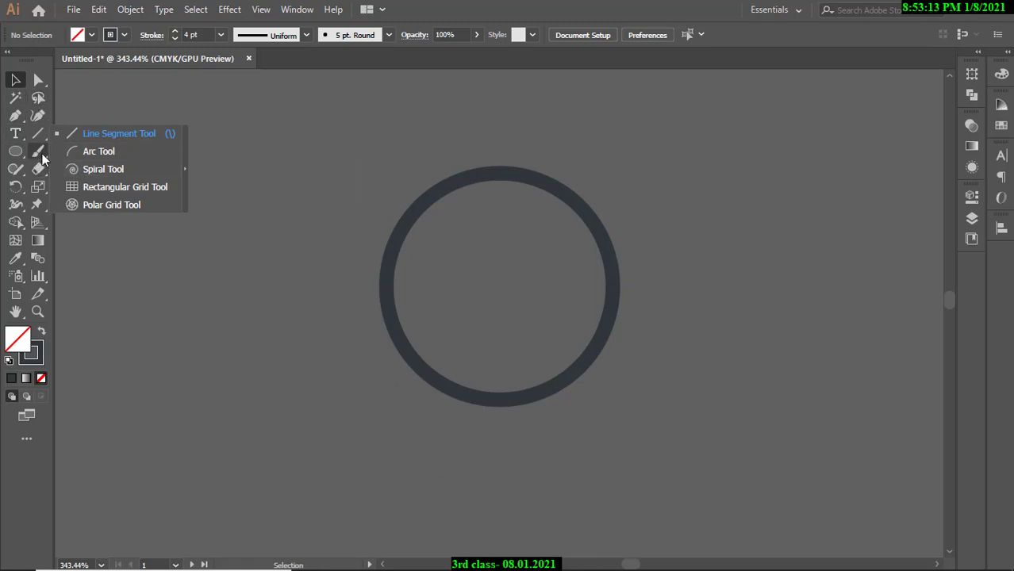
pyautogui.click(37, 150)
pyautogui.click(38, 169)
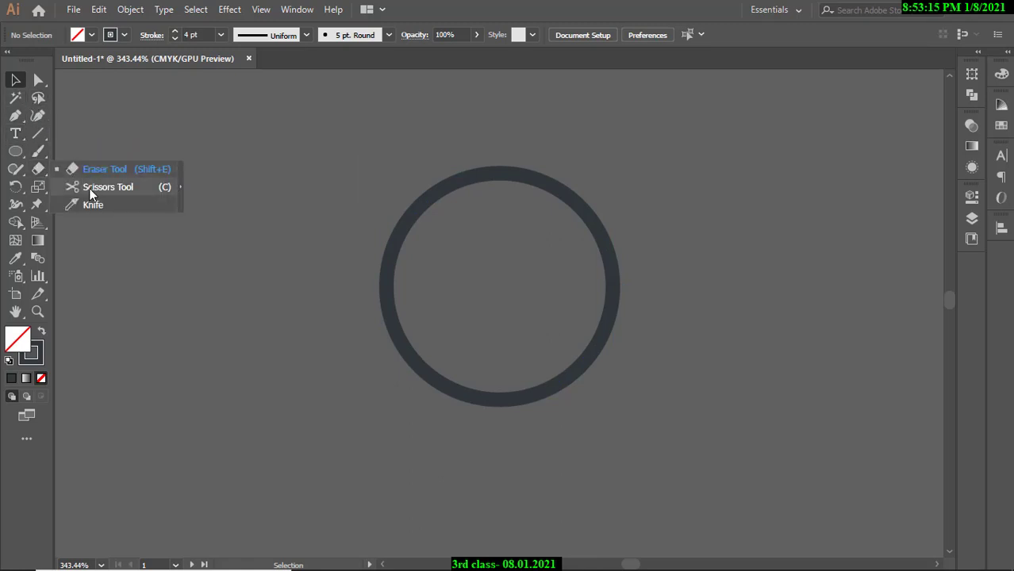
pyautogui.click(104, 191)
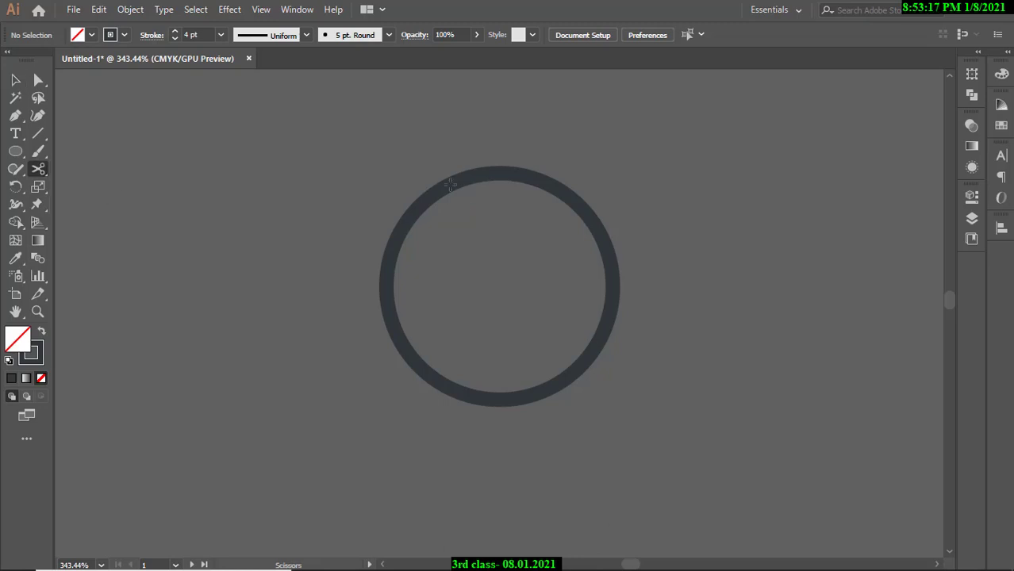
pyautogui.click(451, 183)
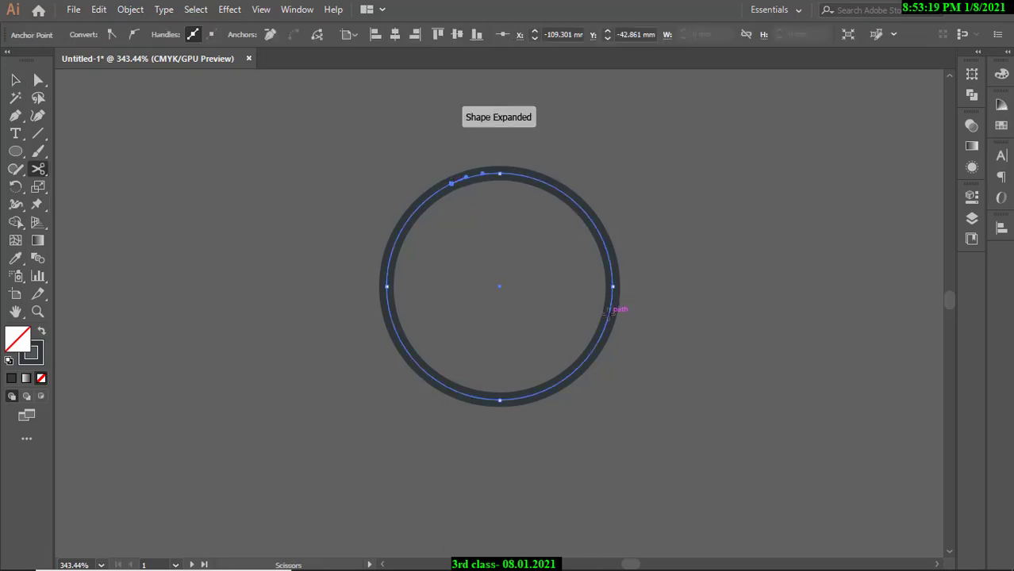
# Turn the upper-right arc into a light grey outline sampled from the template's skill ring.
pyautogui.press('v')
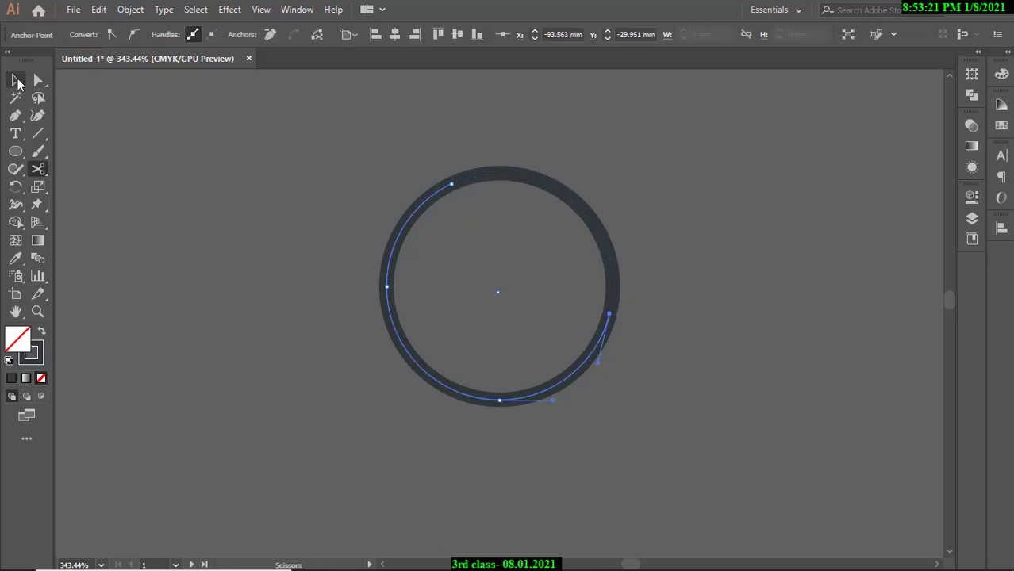
pyautogui.click(428, 283)
pyautogui.click(394, 253)
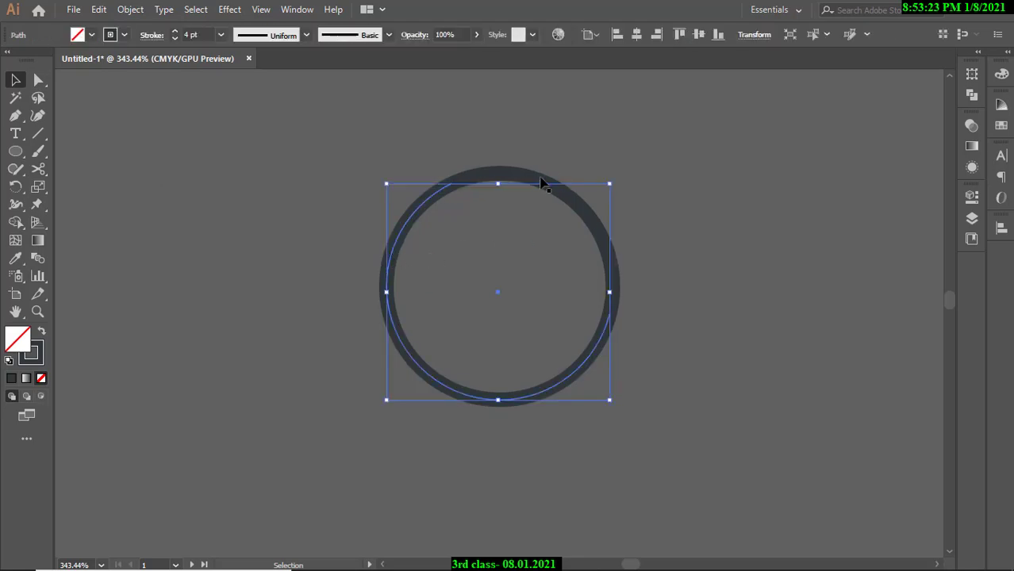
pyautogui.click(539, 187)
pyautogui.scroll(-5, 571, 155)
pyautogui.moveTo(577, 154); pyautogui.dragTo(475, 120)
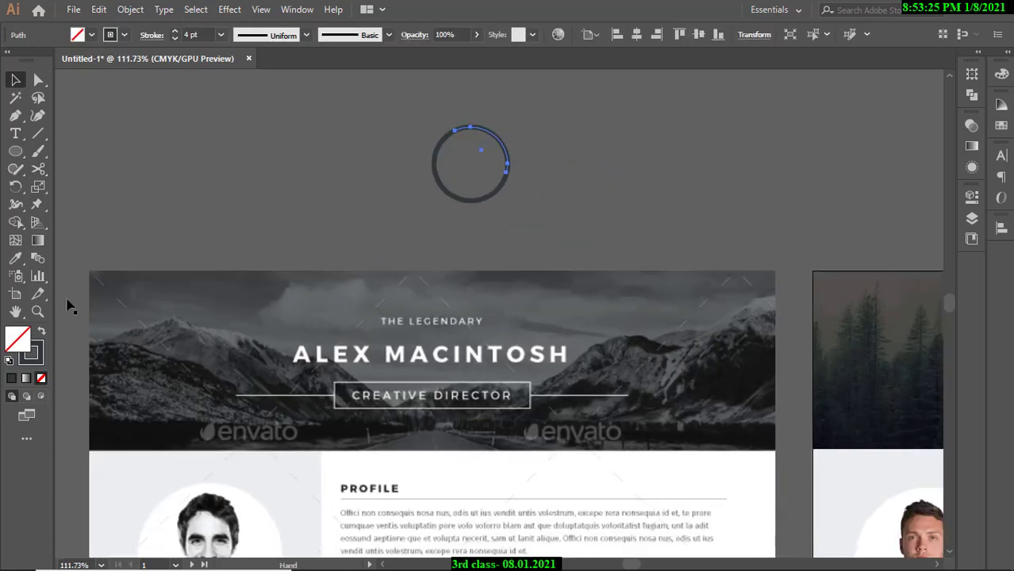
pyautogui.click(15, 256)
pyautogui.scroll(-3, 560, 414)
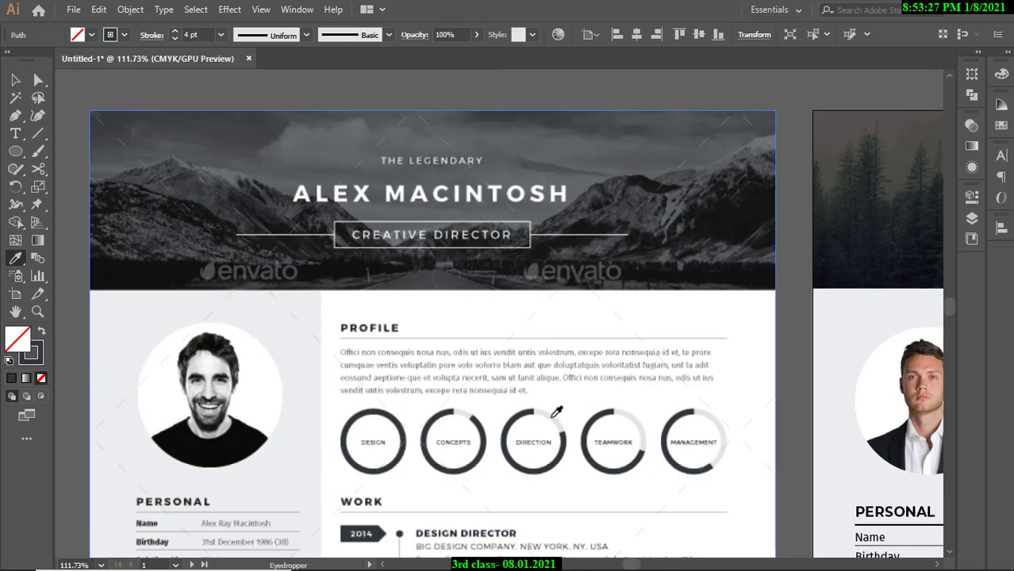
pyautogui.click(554, 415)
pyautogui.click(41, 334)
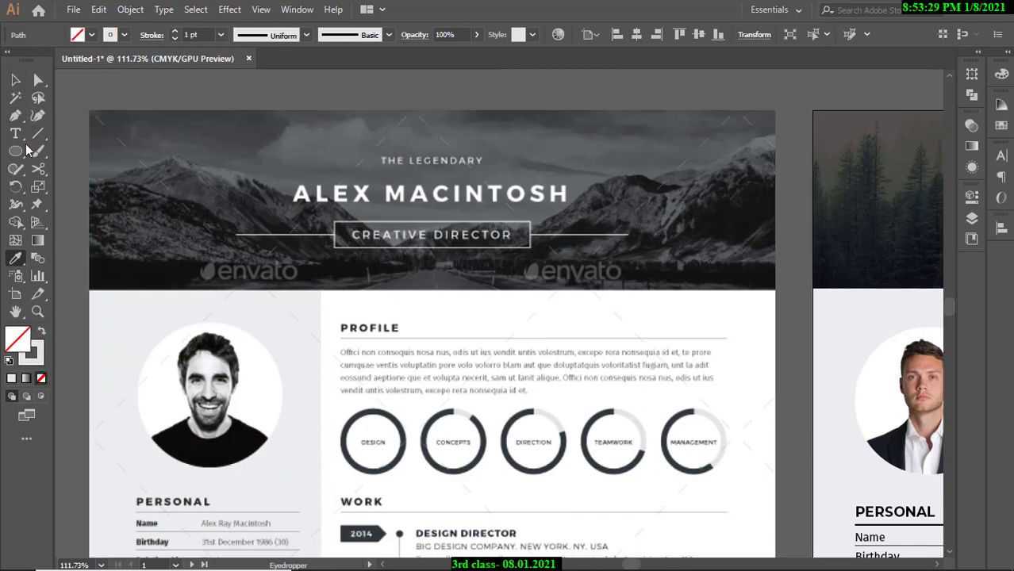
# Select the dark remaining part of the circle for recolouring.
pyautogui.press('v')
pyautogui.click(449, 128)
pyautogui.scroll(-3, 449, 129)
pyautogui.moveTo(456, 147); pyautogui.dragTo(443, 243)
pyautogui.scroll(4, 474, 151)
pyautogui.moveTo(511, 156); pyautogui.dragTo(516, 206)
pyautogui.click(472, 210)
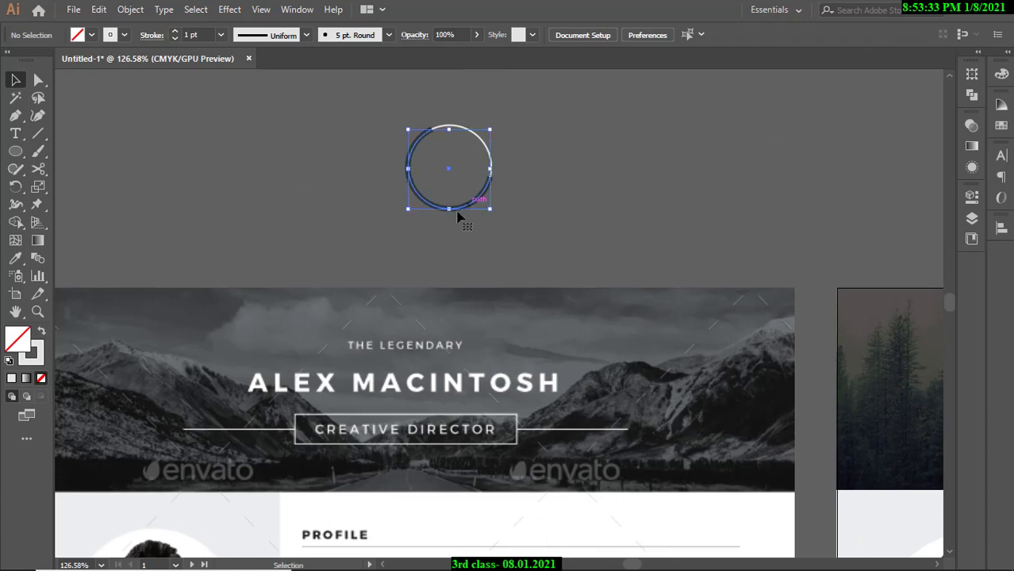
pyautogui.click(15, 257)
pyautogui.scroll(-2, 539, 401)
pyautogui.scroll(-2, 539, 401)
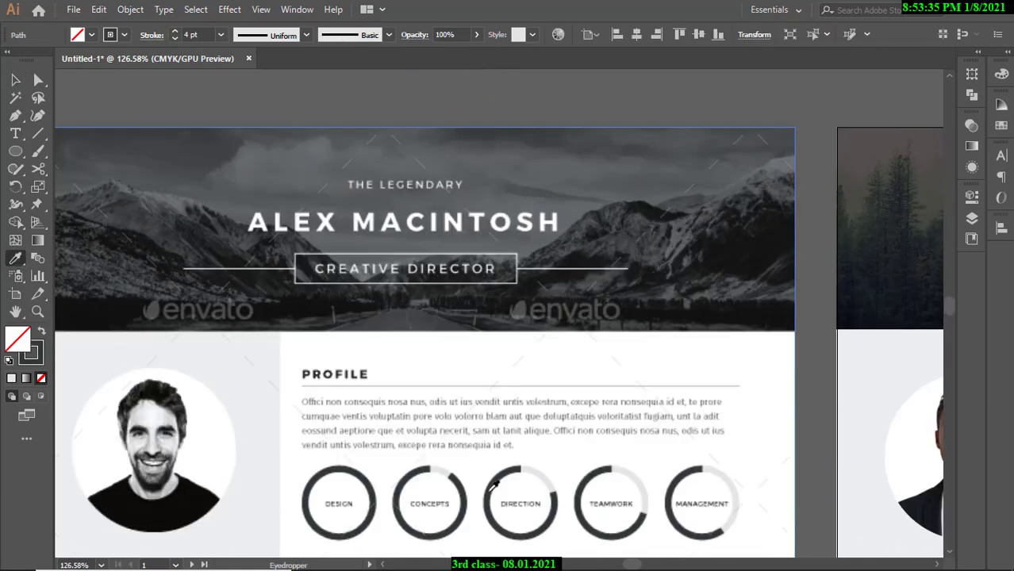
# Give the ring's main body the template's dark colour as its outline.
pyautogui.click(492, 486)
pyautogui.click(18, 81)
pyautogui.click(372, 105)
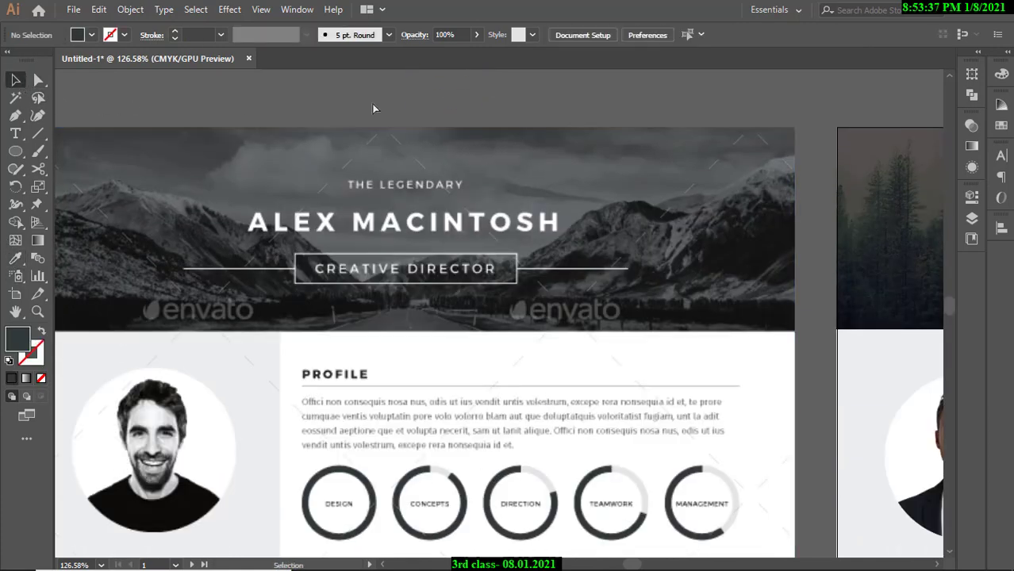
pyautogui.moveTo(401, 119); pyautogui.dragTo(448, 119)
pyautogui.moveTo(448, 175); pyautogui.dragTo(464, 387)
pyautogui.moveTo(472, 238); pyautogui.dragTo(520, 348)
pyautogui.moveTo(520, 346); pyautogui.dragTo(544, 339)
pyautogui.click(545, 339)
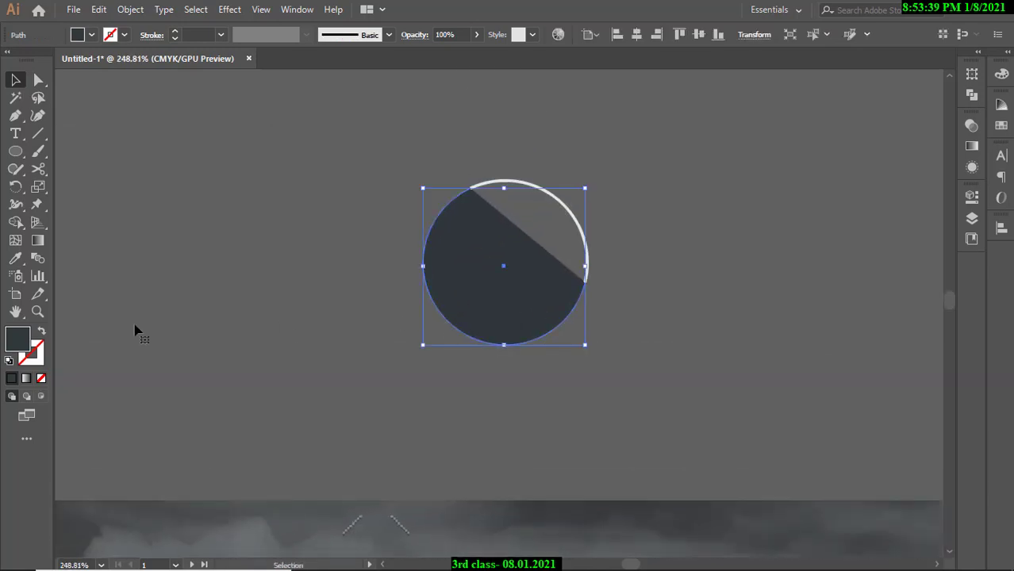
pyautogui.click(41, 331)
# Set both the dark ring and light arc to a 3 pt stroke.
pyautogui.hotkey('ctrl', 'h')
pyautogui.moveTo(633, 180); pyautogui.dragTo(413, 400)
pyautogui.click(175, 32)
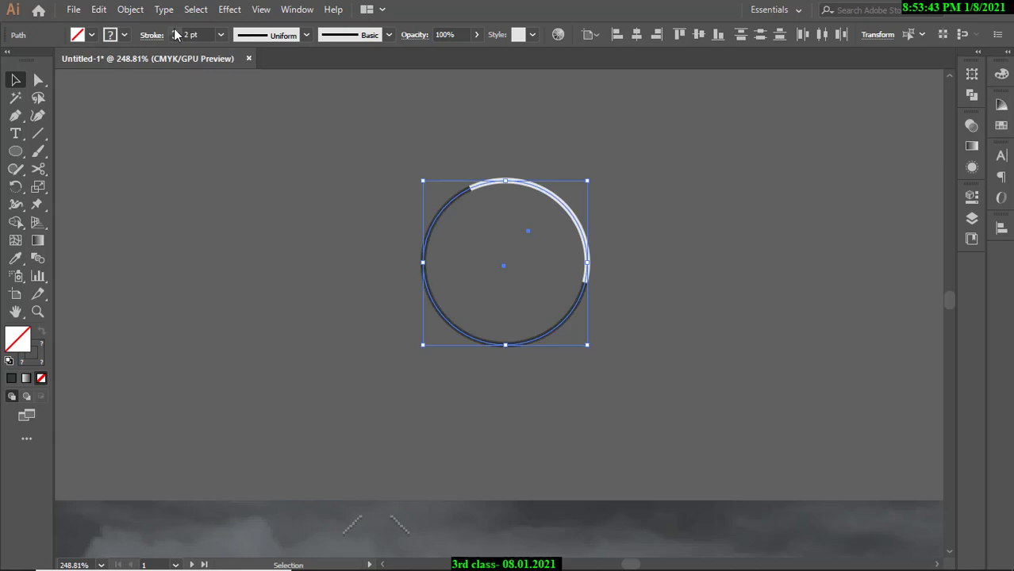
pyautogui.click(175, 32)
pyautogui.click(600, 241)
# Expand both ring pieces' fill and stroke into solid shapes, then compare with the template.
pyautogui.scroll(2, 600, 241)
pyautogui.click(432, 380)
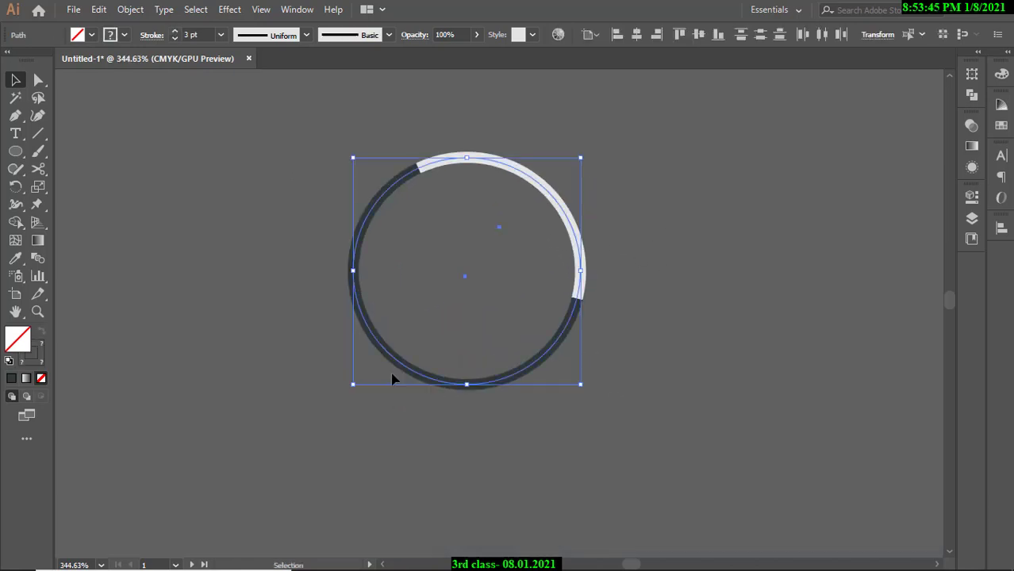
pyautogui.click(132, 9)
pyautogui.click(196, 168)
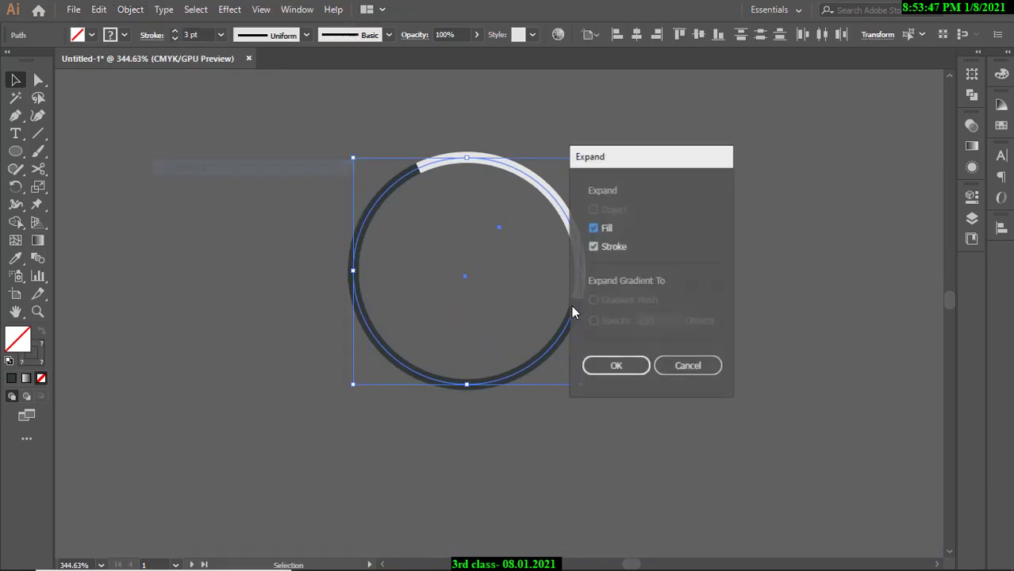
pyautogui.click(623, 361)
pyautogui.click(713, 270)
pyautogui.moveTo(712, 265); pyautogui.dragTo(632, 274)
pyautogui.moveTo(715, 299); pyautogui.dragTo(522, 250)
pyautogui.moveTo(494, 337); pyautogui.dragTo(491, 276)
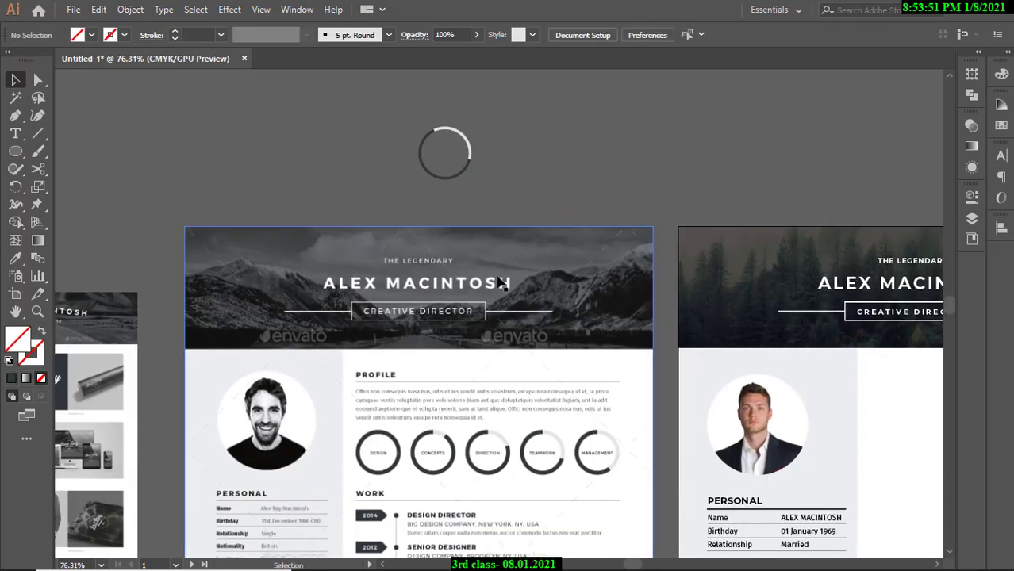
# Inspect the two-tone ring graphic up close and relative to the resume artboards.
pyautogui.moveTo(428, 155); pyautogui.dragTo(550, 185)
pyautogui.moveTo(455, 115); pyautogui.dragTo(519, 240)
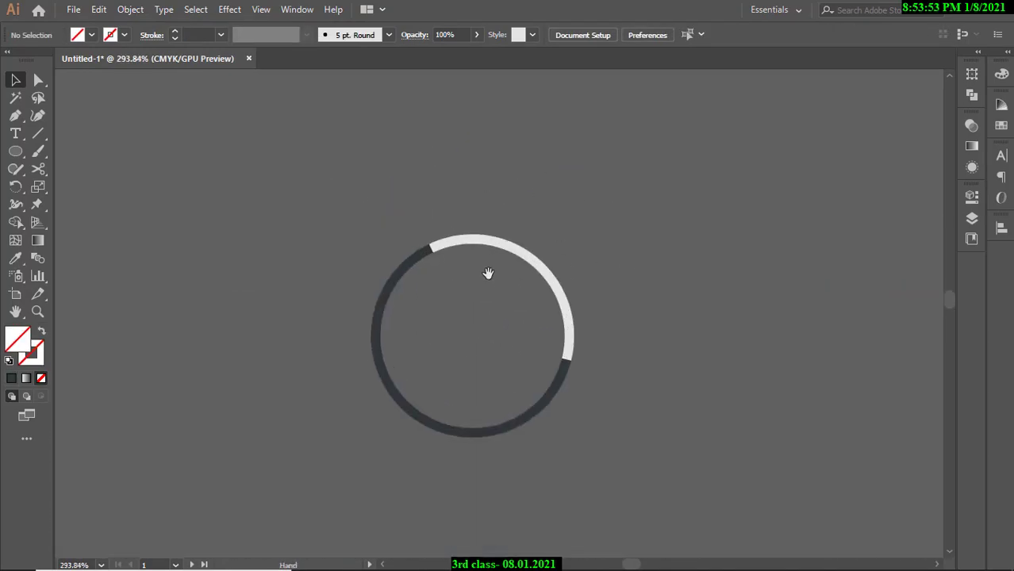
pyautogui.moveTo(486, 271); pyautogui.dragTo(574, 226)
pyautogui.moveTo(512, 206); pyautogui.dragTo(431, 230)
pyautogui.moveTo(657, 276); pyautogui.dragTo(587, 258)
pyautogui.moveTo(397, 211); pyautogui.dragTo(313, 231)
pyautogui.moveTo(558, 238); pyautogui.dragTo(473, 241)
pyautogui.moveTo(472, 241); pyautogui.dragTo(544, 247)
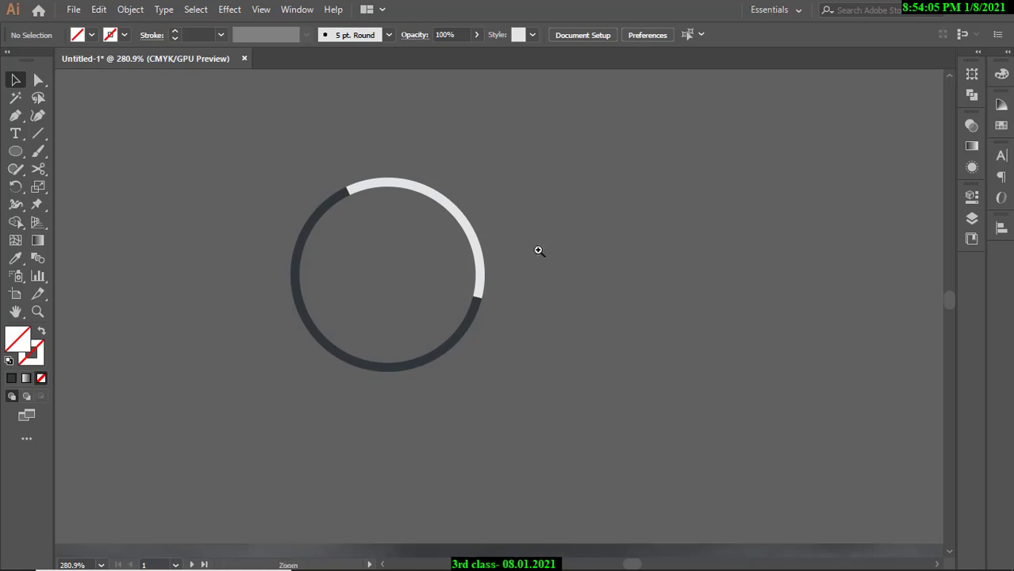
pyautogui.moveTo(538, 250); pyautogui.dragTo(479, 286)
pyautogui.moveTo(435, 292); pyautogui.dragTo(409, 291)
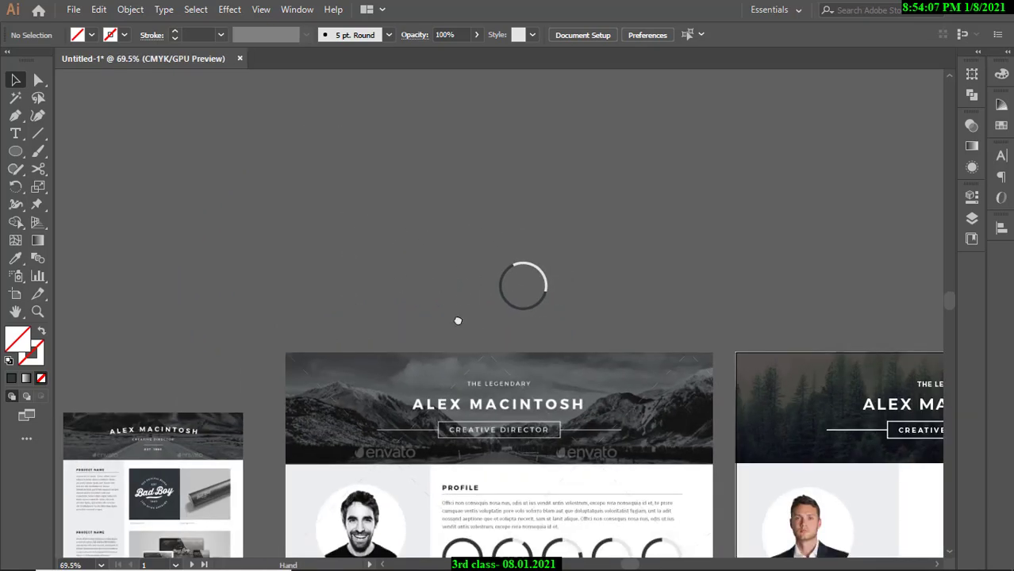
pyautogui.moveTo(501, 368); pyautogui.dragTo(486, 417)
pyautogui.moveTo(495, 476); pyautogui.dragTo(524, 481)
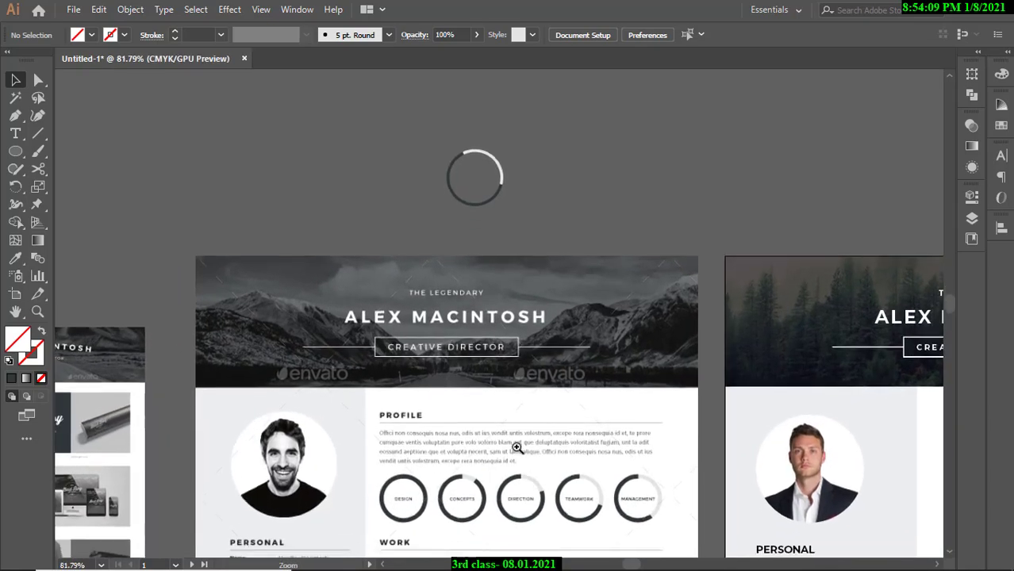
# Select the stray ring graphic above the artboards and delete it.
pyautogui.moveTo(515, 446); pyautogui.dragTo(493, 355)
pyautogui.moveTo(453, 182); pyautogui.dragTo(771, 239)
pyautogui.moveTo(630, 271)
pyautogui.mouseDown()
pyautogui.moveTo(522, 264)
pyautogui.moveTo(627, 285)
pyautogui.mouseUp()
pyautogui.moveTo(613, 322); pyautogui.dragTo(357, 318)
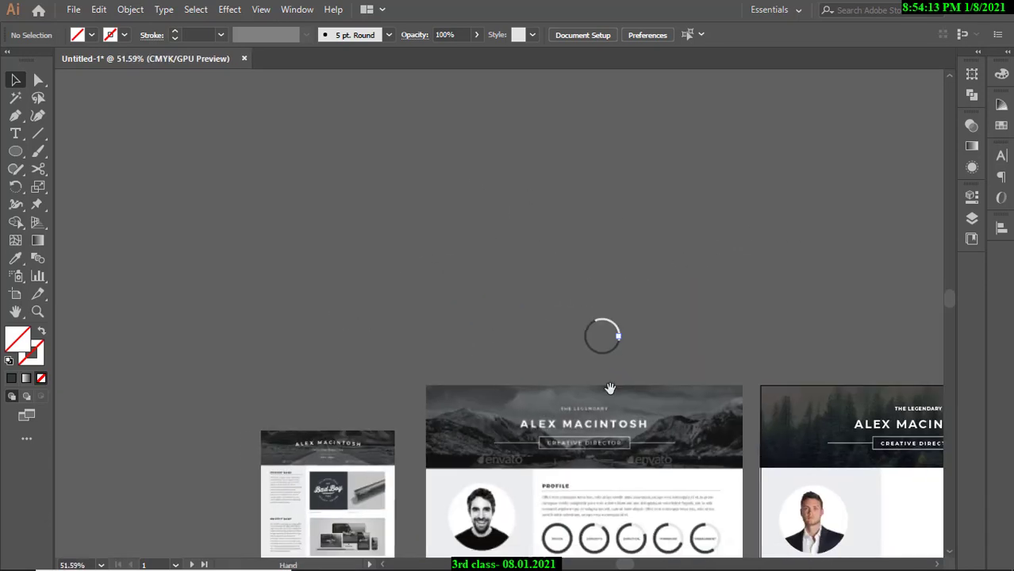
pyautogui.moveTo(608, 387); pyautogui.dragTo(459, 312)
pyautogui.moveTo(445, 244); pyautogui.dragTo(453, 369)
pyautogui.moveTo(449, 368); pyautogui.dragTo(659, 427)
pyautogui.moveTo(560, 392); pyautogui.dragTo(503, 264)
pyautogui.moveTo(505, 269); pyautogui.dragTo(624, 320)
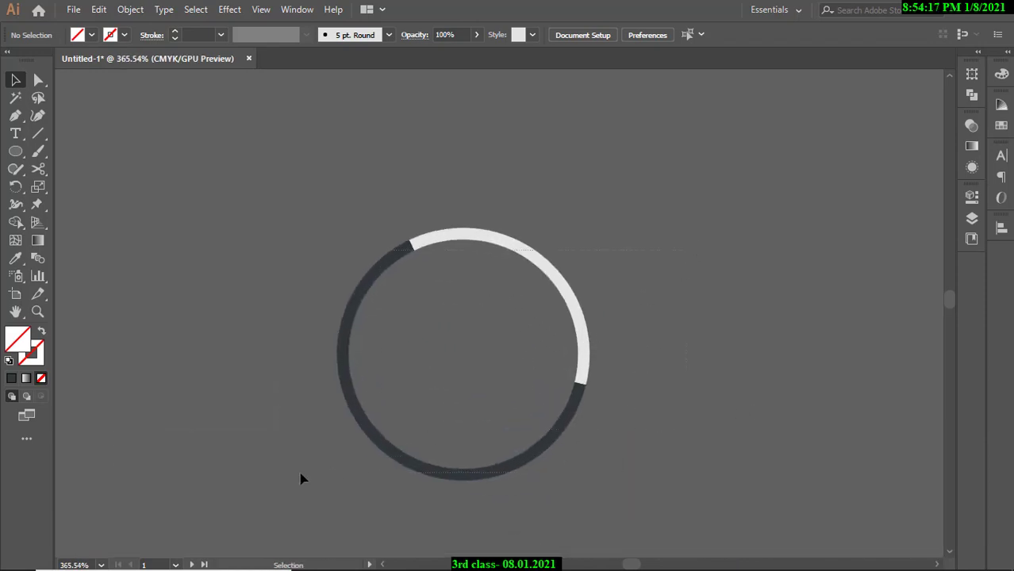
pyautogui.moveTo(301, 478); pyautogui.dragTo(634, 460)
pyautogui.press('Delete')
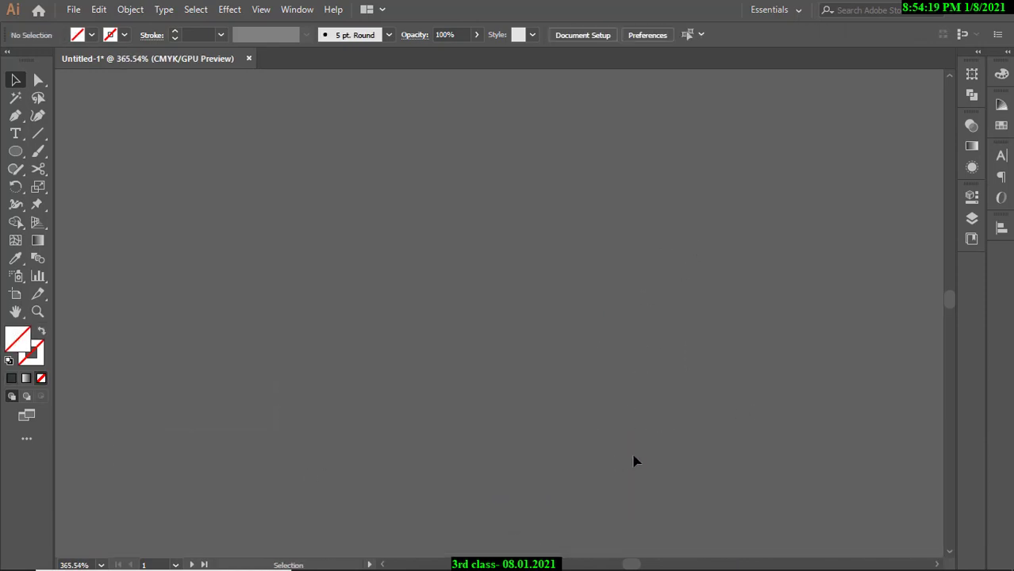
pyautogui.moveTo(704, 441); pyautogui.dragTo(382, 396)
pyautogui.moveTo(578, 476); pyautogui.dragTo(421, 373)
pyautogui.moveTo(545, 460)
pyautogui.mouseDown()
pyautogui.moveTo(584, 467)
pyautogui.moveTo(552, 467)
pyautogui.mouseUp()
pyautogui.moveTo(588, 451); pyautogui.dragTo(460, 416)
pyautogui.moveTo(461, 416); pyautogui.dragTo(490, 444)
pyautogui.moveTo(505, 497); pyautogui.dragTo(508, 375)
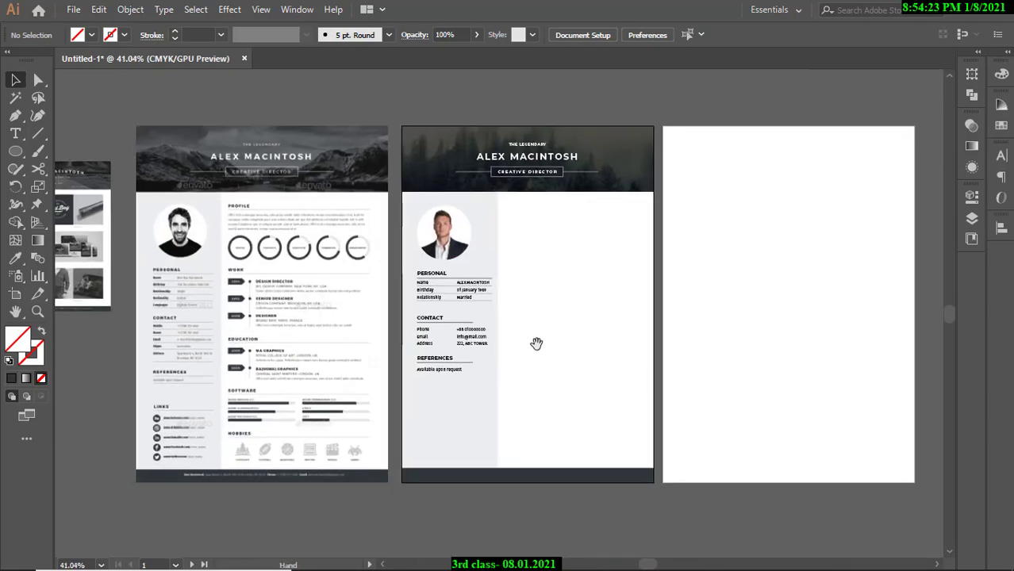
pyautogui.moveTo(518, 299); pyautogui.dragTo(531, 325)
pyautogui.moveTo(532, 266); pyautogui.dragTo(581, 260)
pyautogui.moveTo(299, 287); pyautogui.dragTo(342, 292)
pyautogui.moveTo(459, 299); pyautogui.dragTo(380, 330)
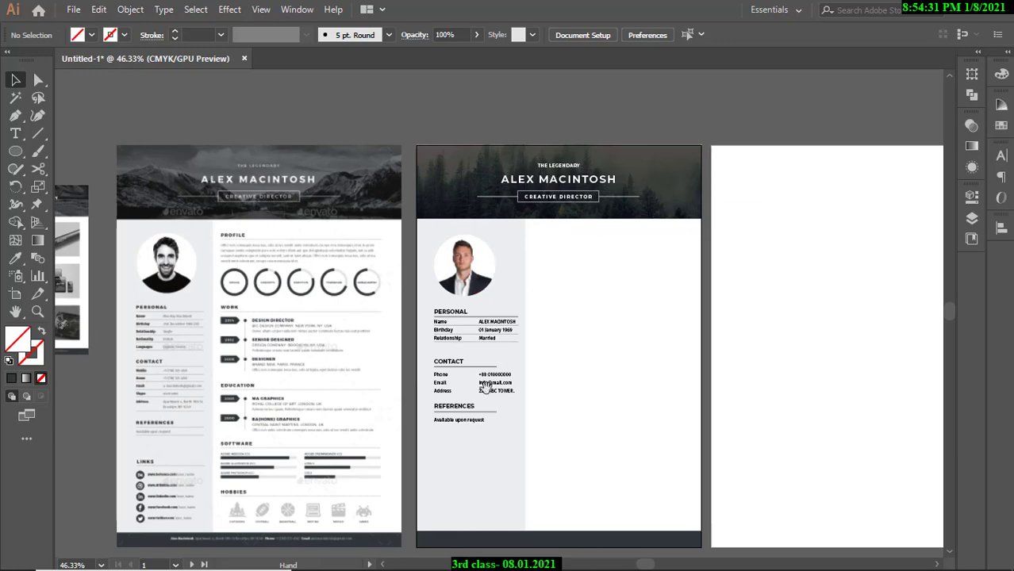
pyautogui.moveTo(525, 329); pyautogui.dragTo(538, 285)
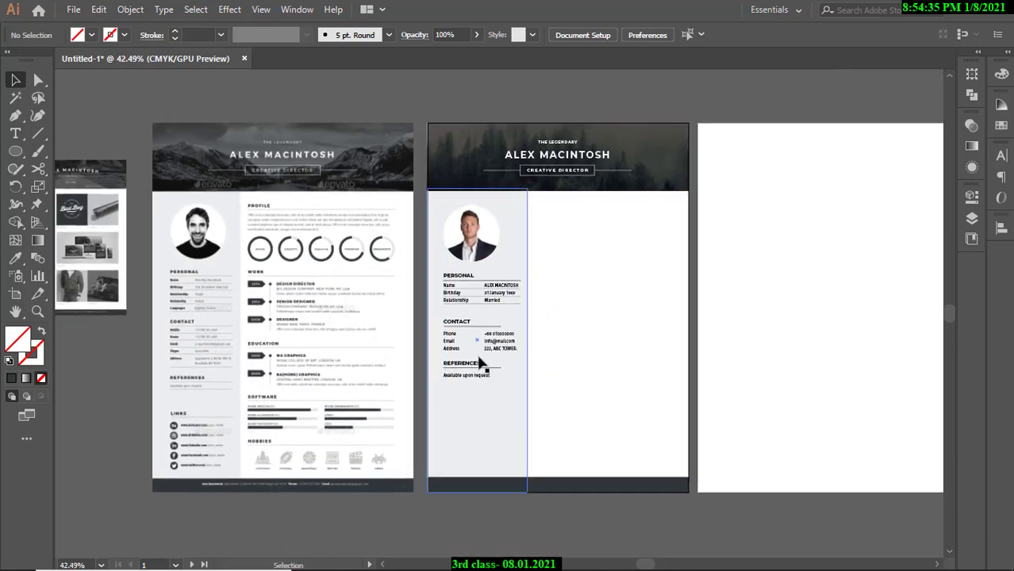
pyautogui.moveTo(310, 399); pyautogui.dragTo(356, 362)
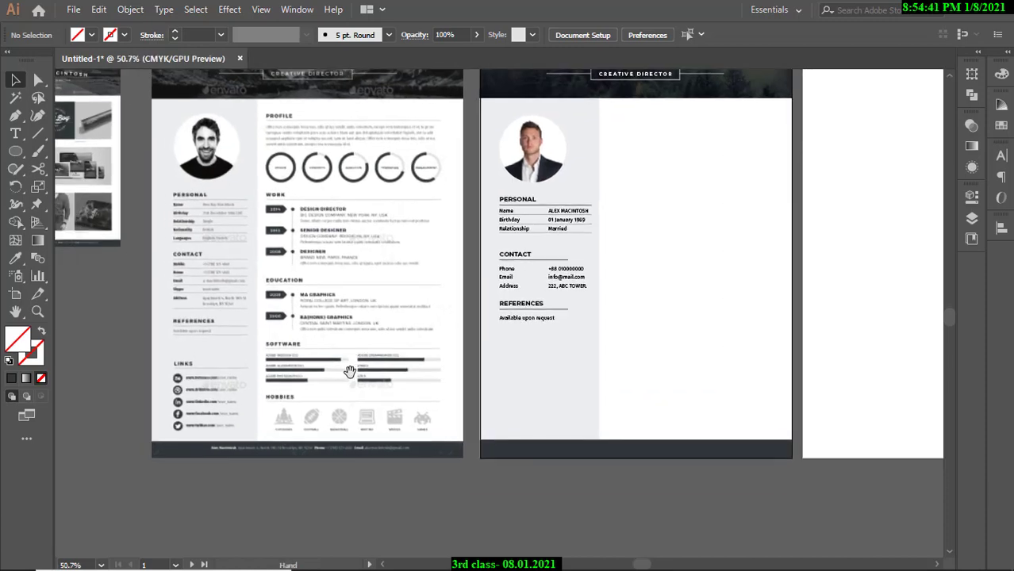
pyautogui.moveTo(361, 338); pyautogui.dragTo(257, 406)
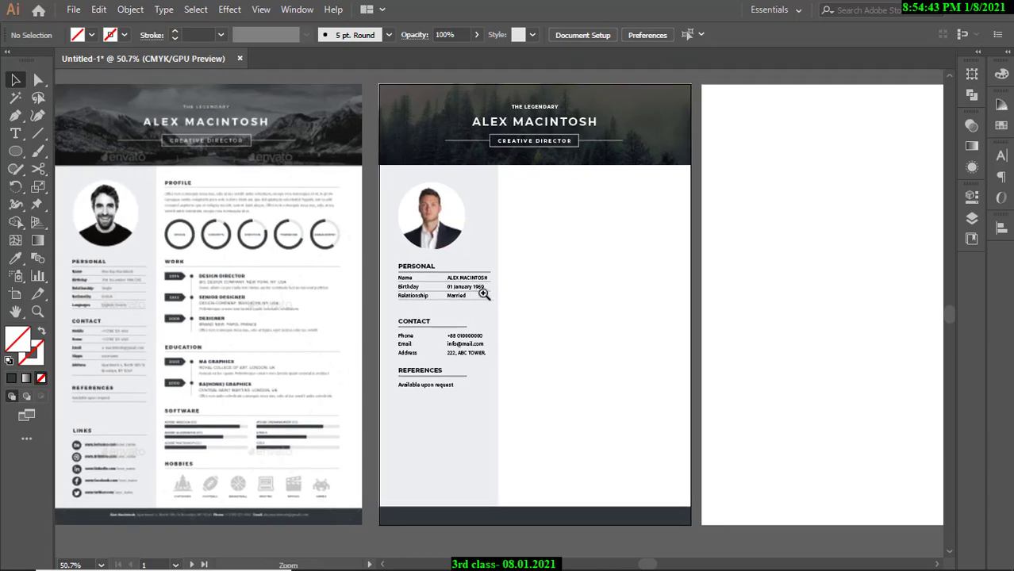
pyautogui.moveTo(483, 292); pyautogui.dragTo(493, 295)
pyautogui.moveTo(505, 268); pyautogui.dragTo(508, 324)
pyautogui.moveTo(526, 318); pyautogui.dragTo(508, 340)
pyautogui.click(298, 346)
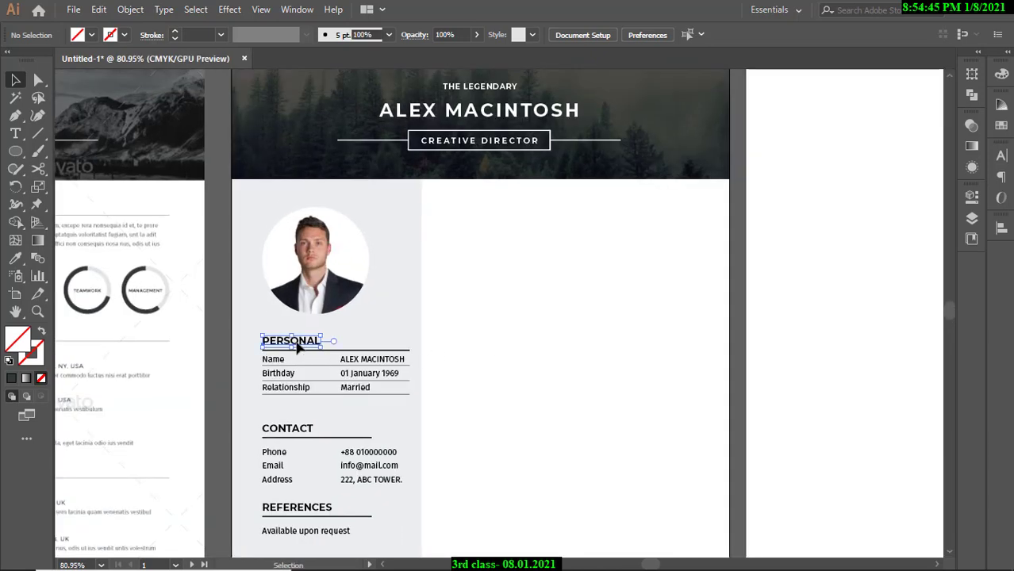
# Duplicate the PERSONAL heading onto the right column and retype it as PROFILE.
pyautogui.moveTo(297, 346); pyautogui.dragTo(484, 229)
pyautogui.click(735, 254)
pyautogui.moveTo(674, 230); pyautogui.dragTo(596, 246)
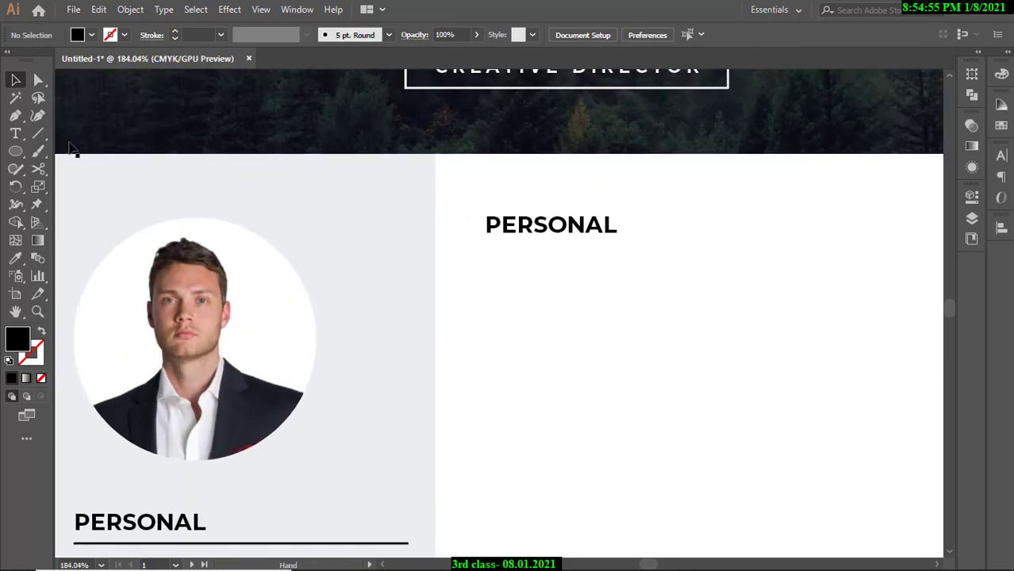
pyautogui.click(14, 135)
pyautogui.moveTo(487, 226); pyautogui.dragTo(624, 226)
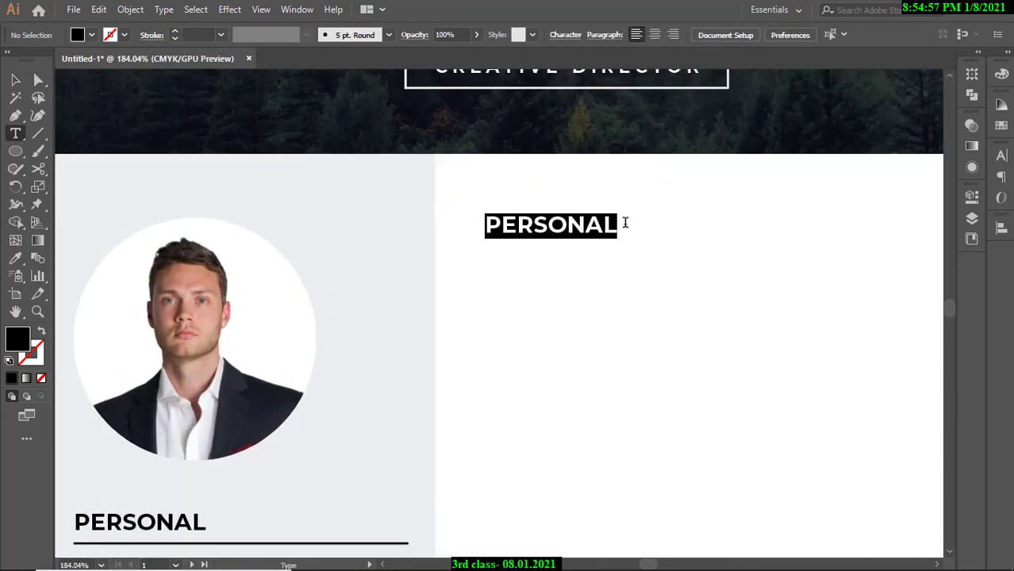
pyautogui.write('PROFILE')
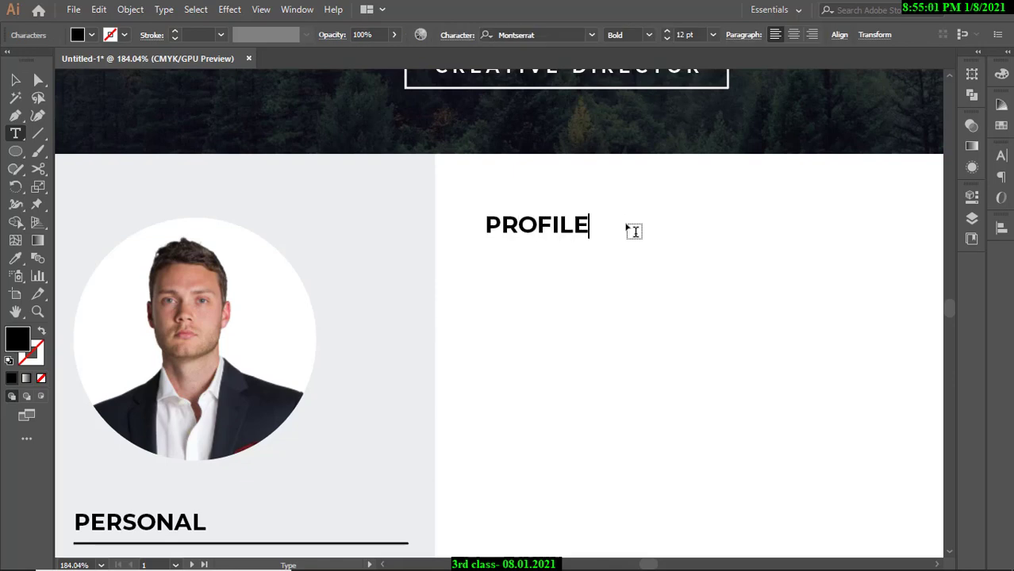
pyautogui.press('Escape')
# Set the PROFILE heading to 12 pt in the Character panel.
pyautogui.click(22, 135)
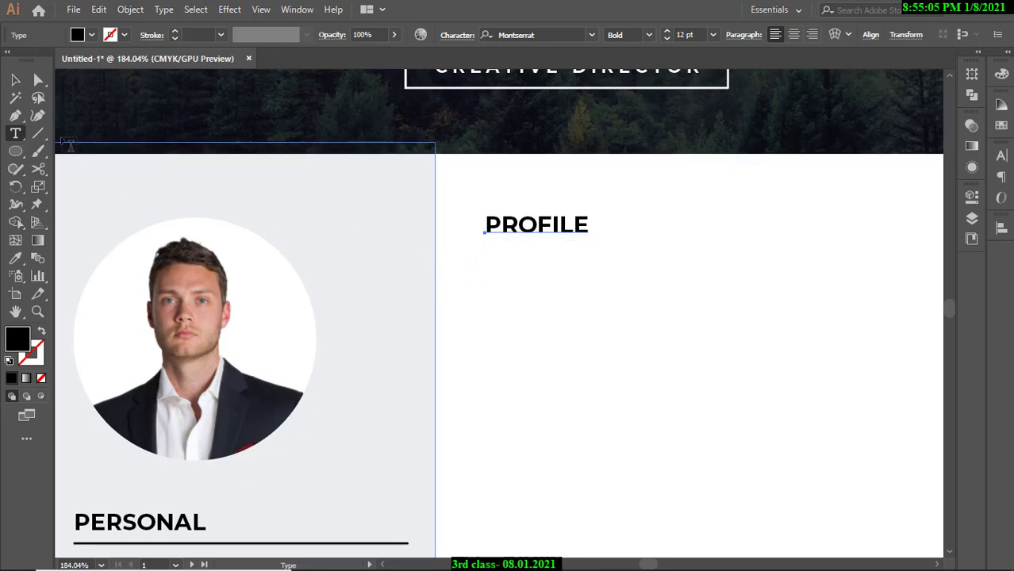
pyautogui.click(1000, 156)
pyautogui.click(842, 221)
pyautogui.click(841, 221)
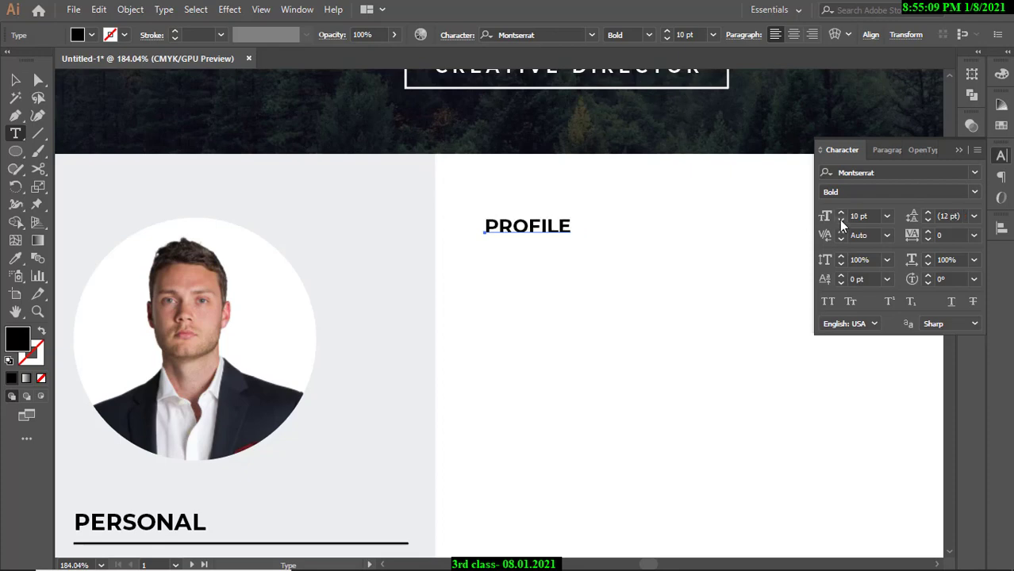
pyautogui.click(841, 215)
pyautogui.click(841, 215)
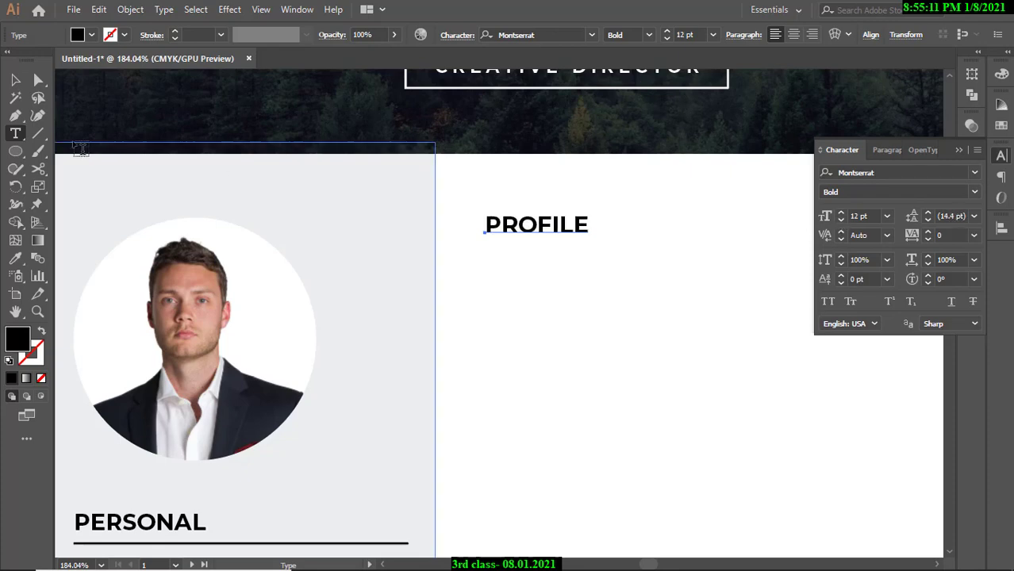
pyautogui.press('Escape')
# Create a 10 pt placeholder text area beneath the PROFILE heading.
pyautogui.moveTo(396, 273); pyautogui.dragTo(653, 279)
pyautogui.click(543, 130)
pyautogui.moveTo(503, 242); pyautogui.dragTo(470, 271)
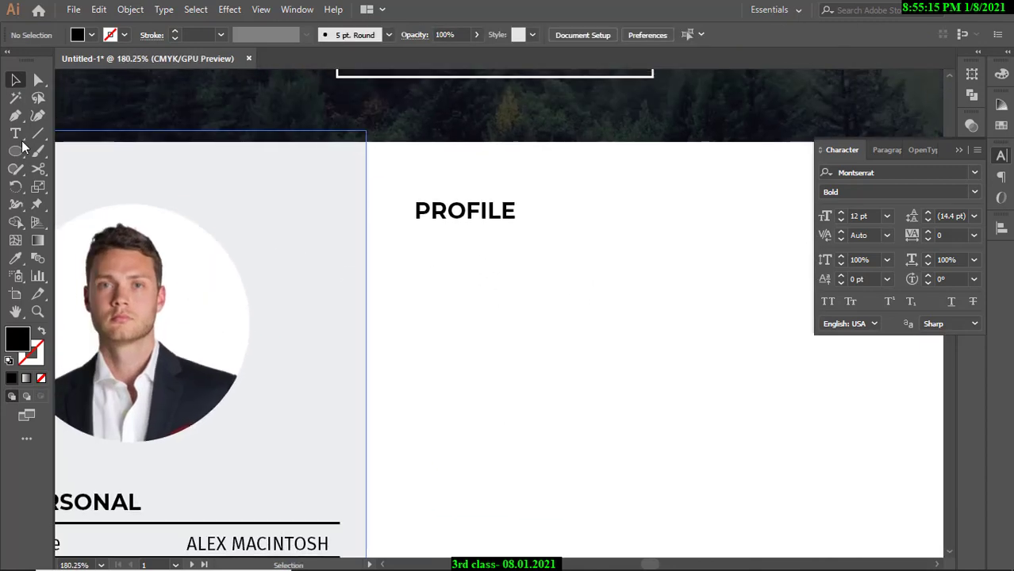
pyautogui.click(18, 135)
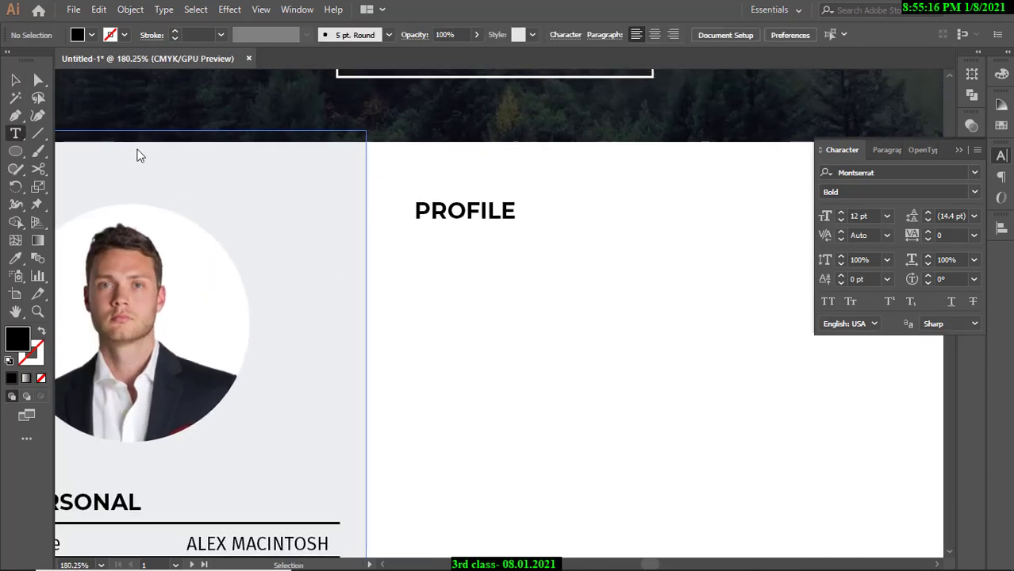
pyautogui.click(840, 220)
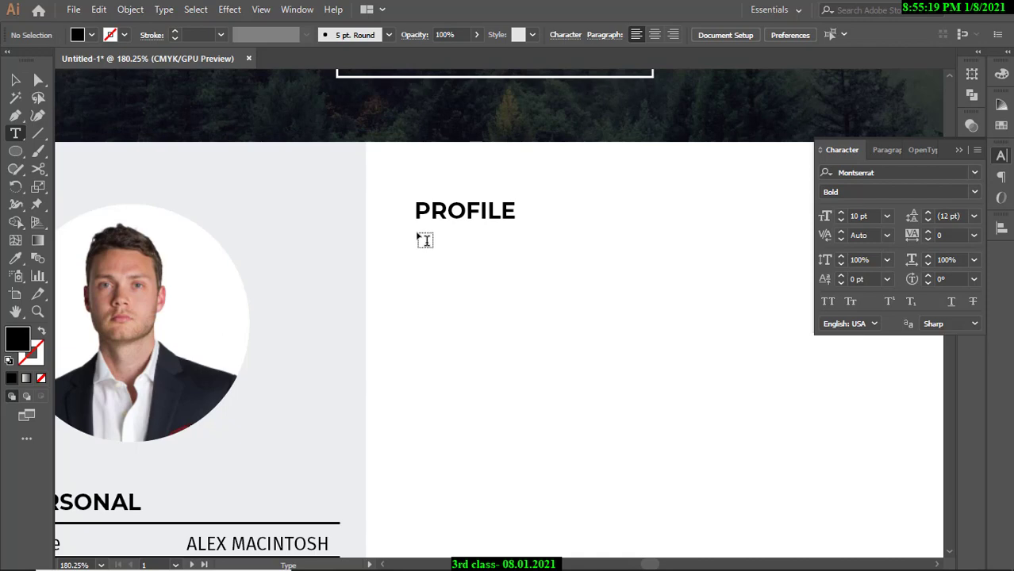
pyautogui.moveTo(418, 233); pyautogui.dragTo(879, 441)
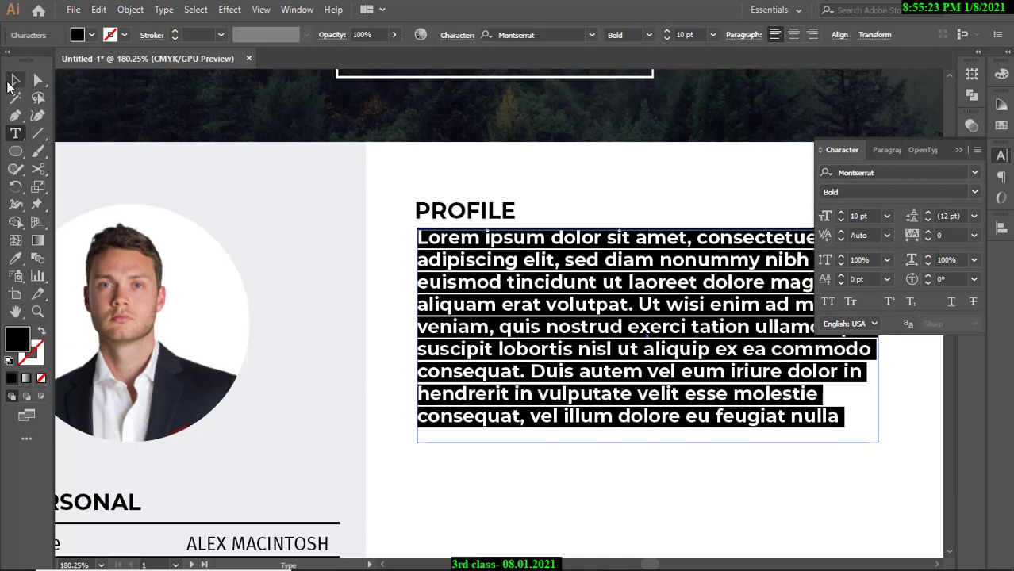
# Widen the placeholder paragraph's text frame.
pyautogui.click(10, 82)
pyautogui.moveTo(490, 307); pyautogui.dragTo(389, 302)
pyautogui.moveTo(619, 282); pyautogui.dragTo(696, 346)
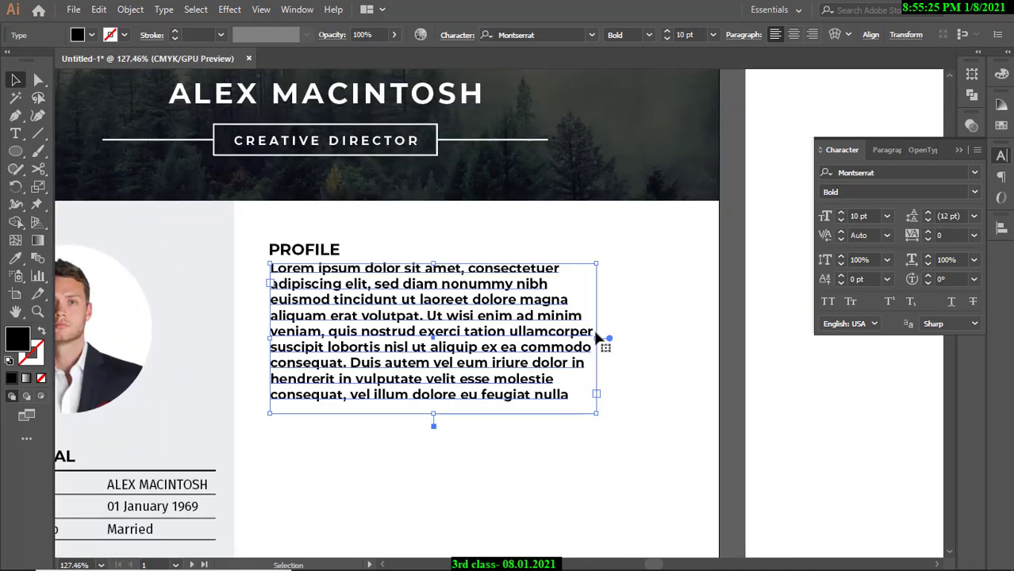
pyautogui.moveTo(600, 339); pyautogui.dragTo(694, 335)
# Shorten the paragraph frame, set it to Montserrat Regular, and justify with last line left.
pyautogui.moveTo(481, 413); pyautogui.dragTo(485, 372)
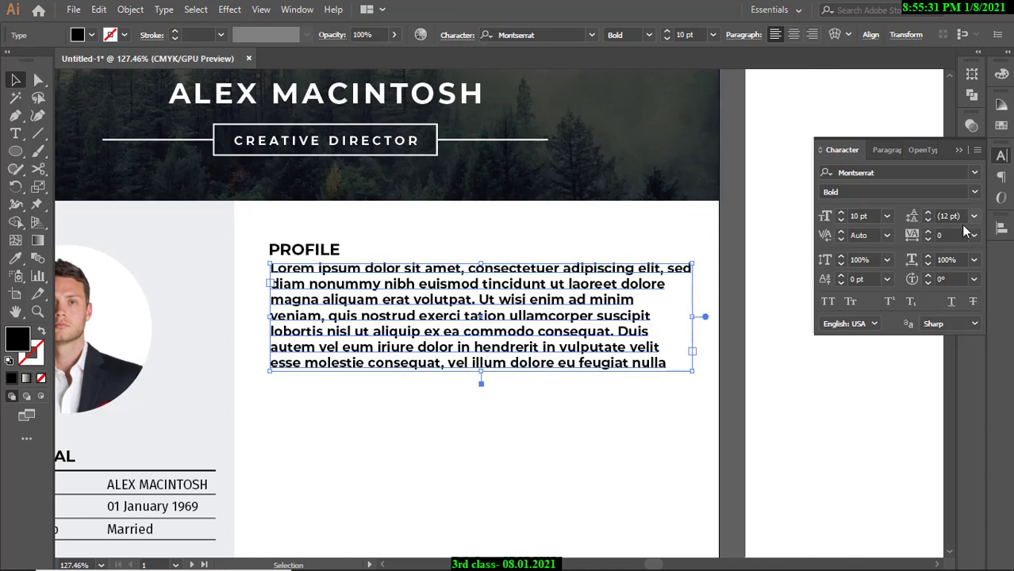
pyautogui.click(970, 192)
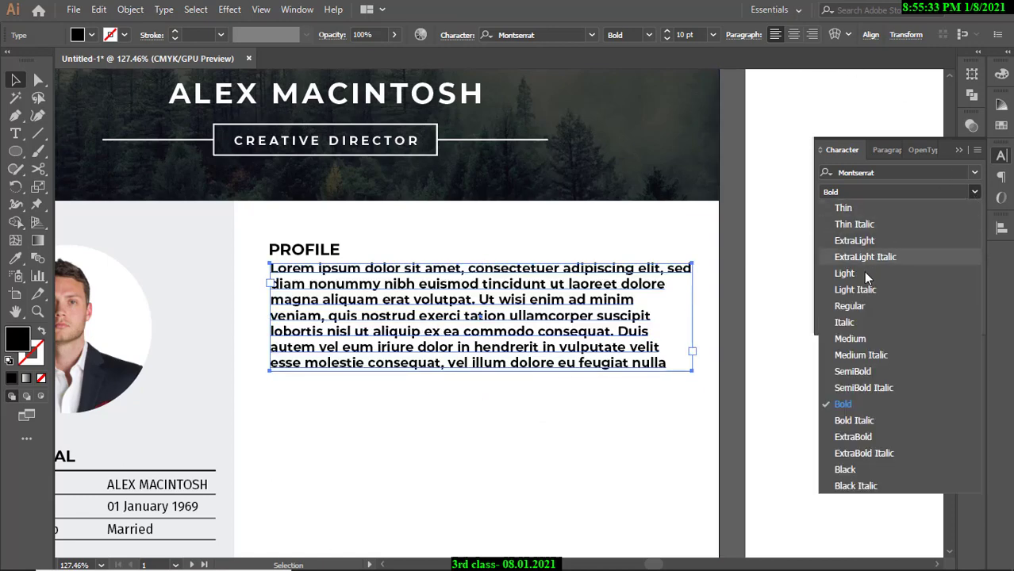
pyautogui.click(855, 308)
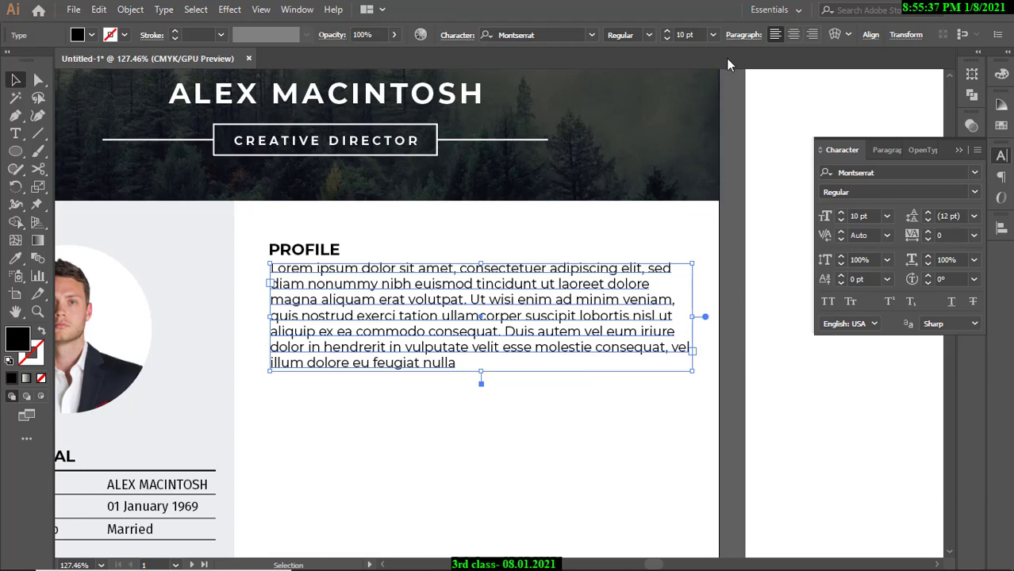
pyautogui.click(743, 35)
pyautogui.click(675, 62)
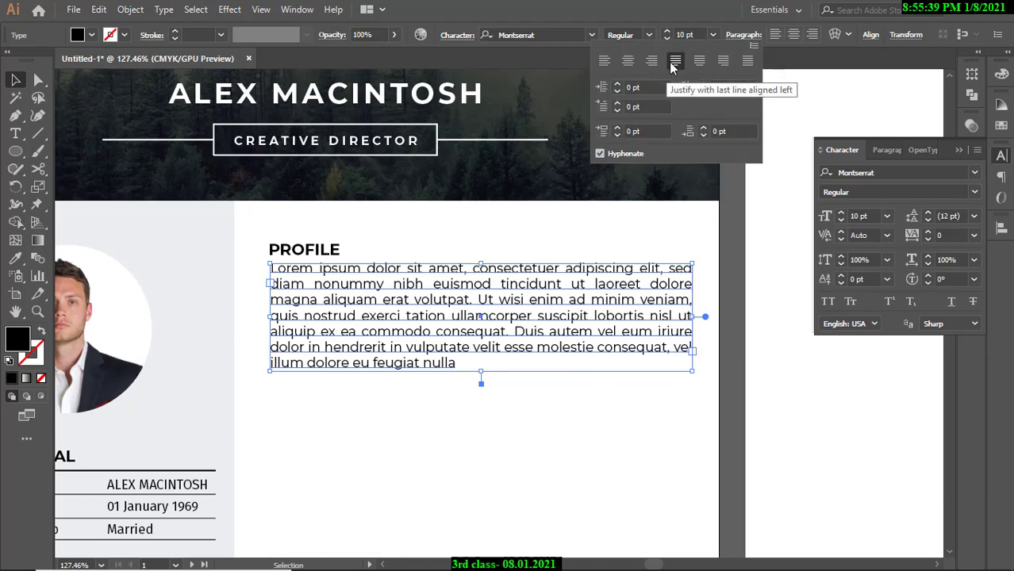
pyautogui.click(733, 207)
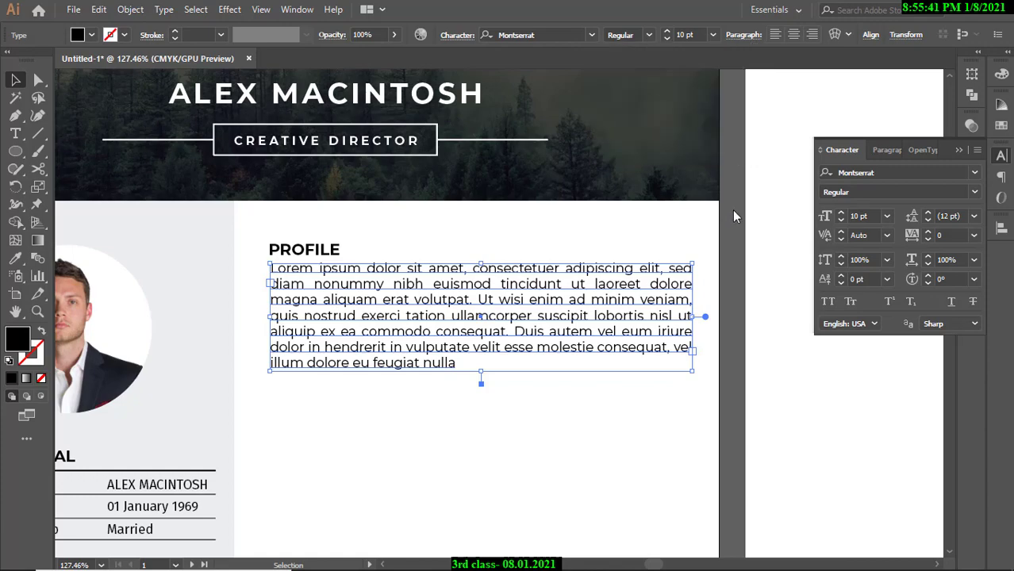
pyautogui.click(735, 207)
# Compare the resume with the reference template, then select all the paragraph text.
pyautogui.moveTo(558, 253); pyautogui.dragTo(438, 207)
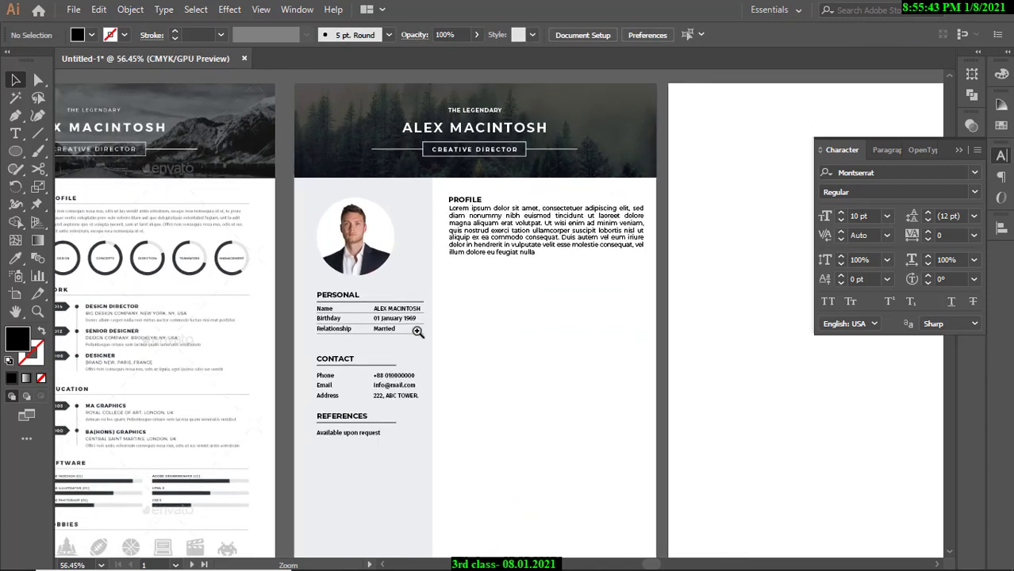
pyautogui.moveTo(416, 330); pyautogui.dragTo(446, 330)
pyautogui.moveTo(140, 216); pyautogui.dragTo(285, 208)
pyautogui.scroll(4, 589, 241)
pyautogui.moveTo(642, 206); pyautogui.dragTo(423, 272)
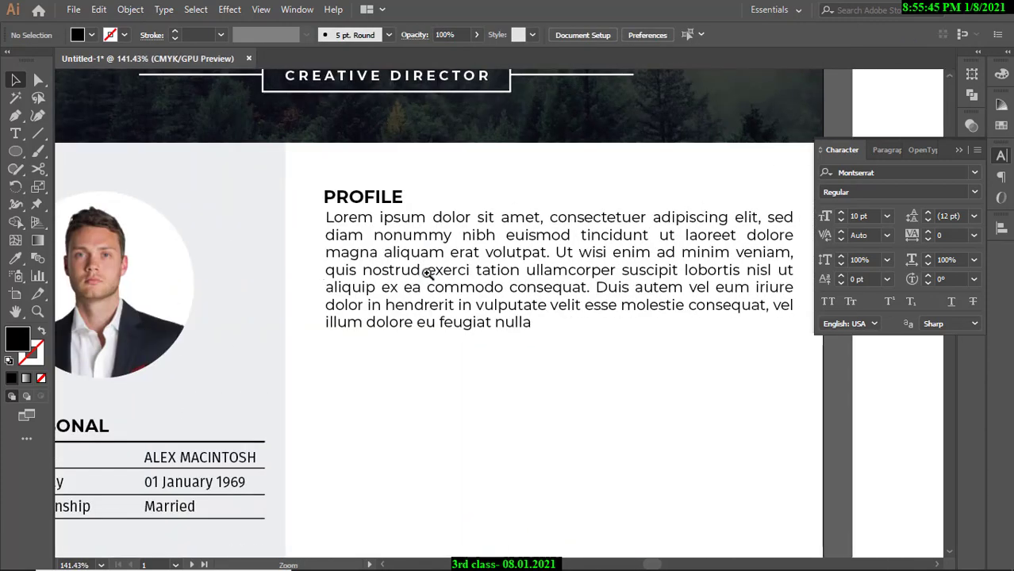
pyautogui.click(419, 272)
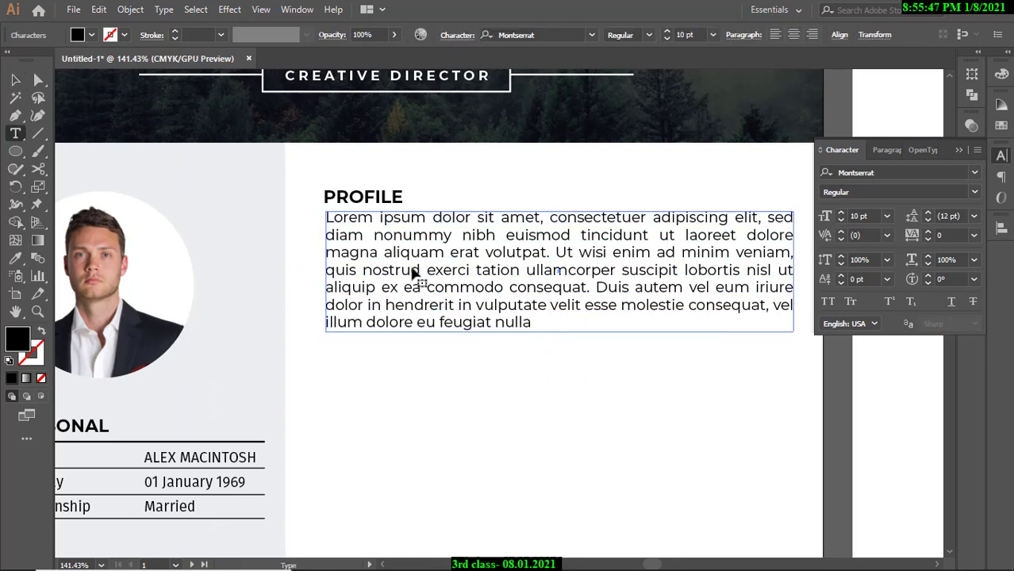
pyautogui.doubleClick(409, 270)
pyautogui.hotkey('ctrl', 'a')
pyautogui.click(15, 80)
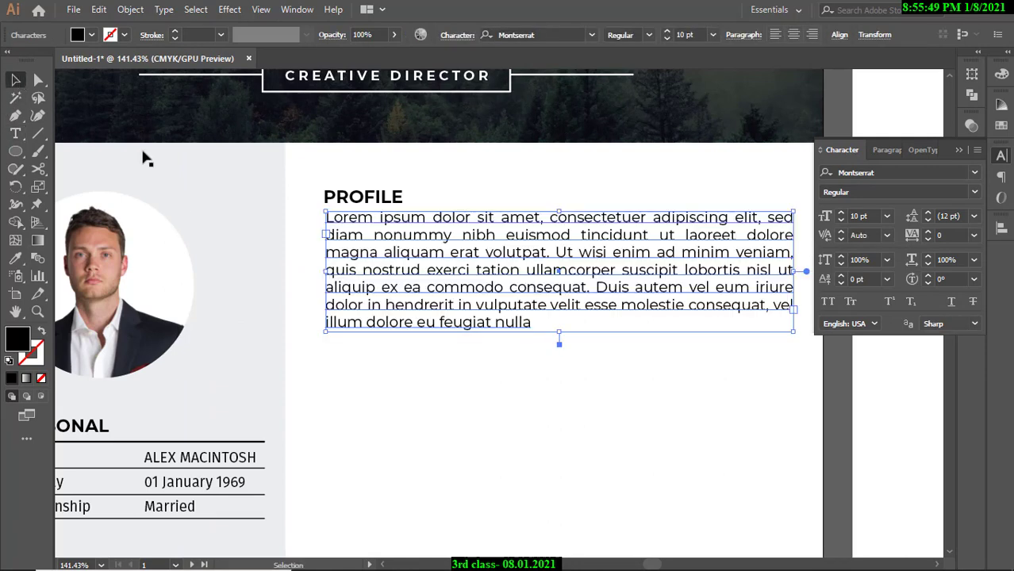
pyautogui.click(384, 246)
pyautogui.hotkey('ctrl', '2')
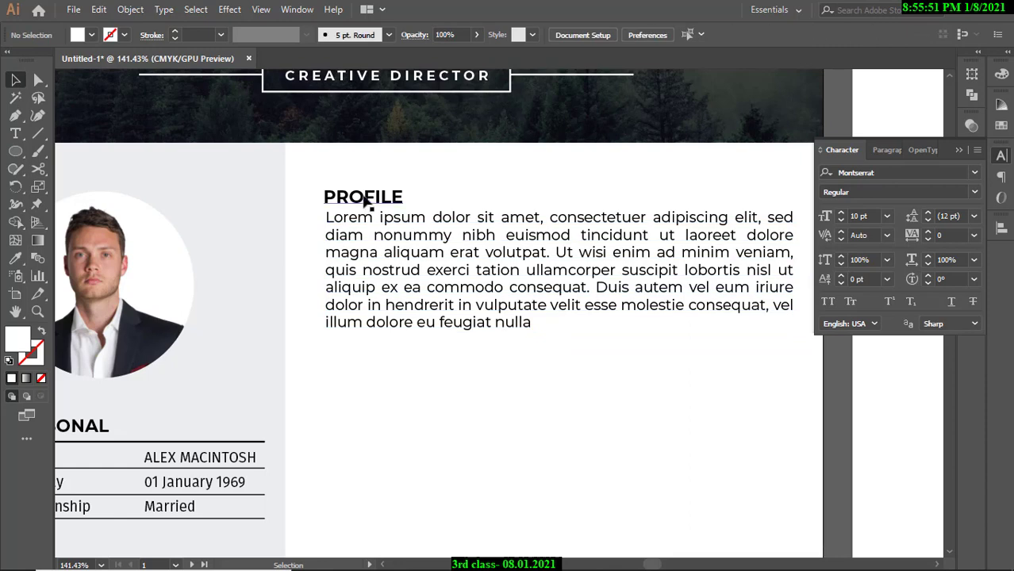
# Delete the PROFILE heading and its placeholder paragraph, then collapse the Character panel.
pyautogui.click(368, 200)
pyautogui.press('Delete')
pyautogui.doubleClick(386, 239)
pyautogui.press('Delete')
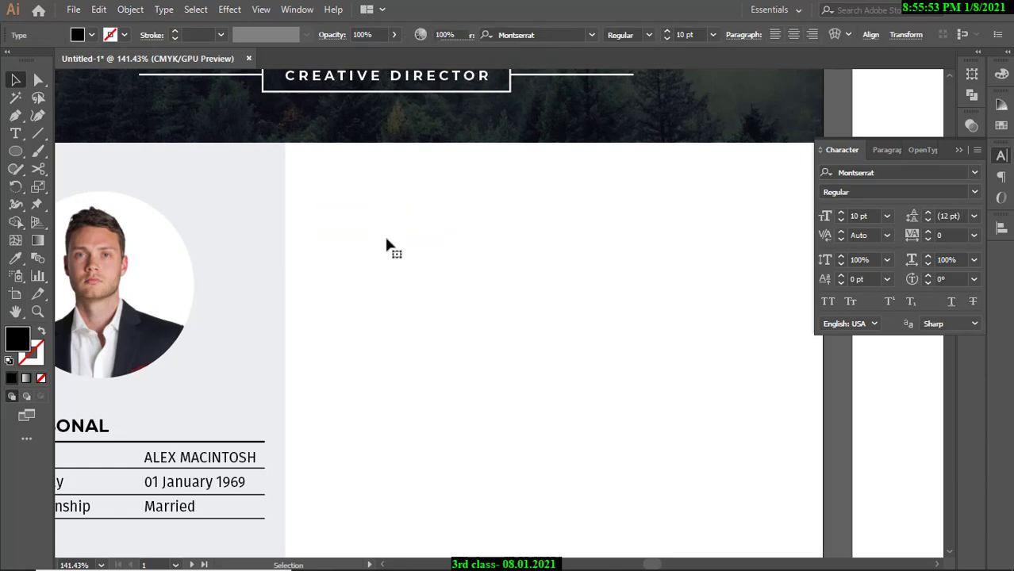
pyautogui.scroll(-5, 524, 255)
pyautogui.moveTo(615, 247); pyautogui.dragTo(592, 332)
pyautogui.moveTo(445, 292); pyautogui.dragTo(555, 250)
pyautogui.click(956, 151)
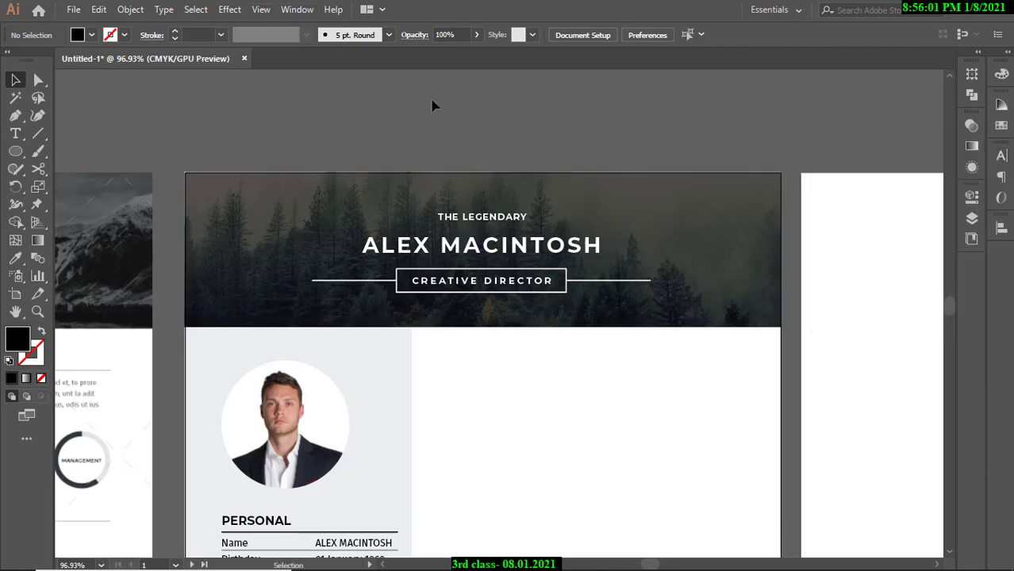
pyautogui.moveTo(575, 567)
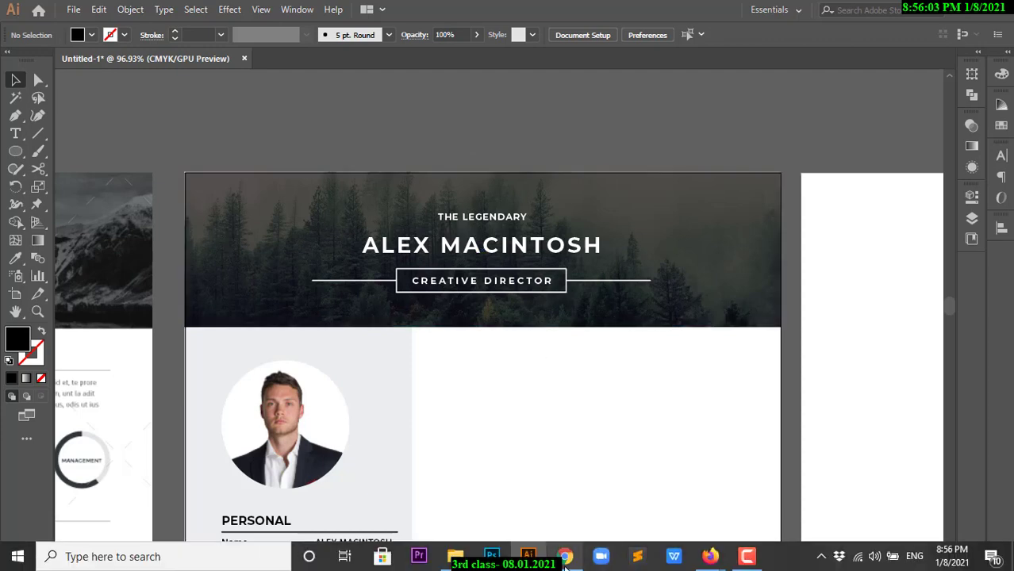
pyautogui.moveTo(706, 565)
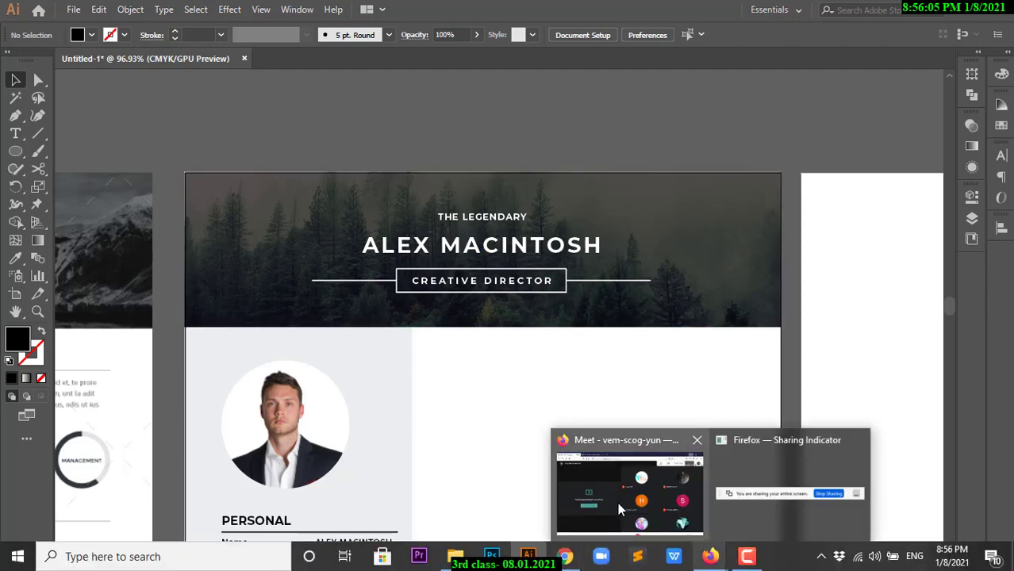
pyautogui.click(617, 502)
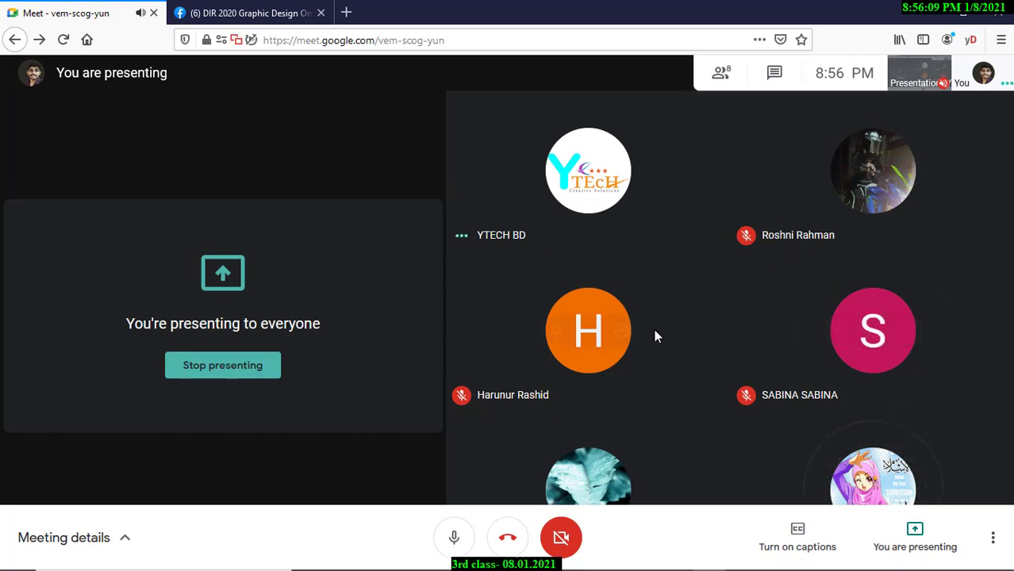
pyautogui.moveTo(654, 335)
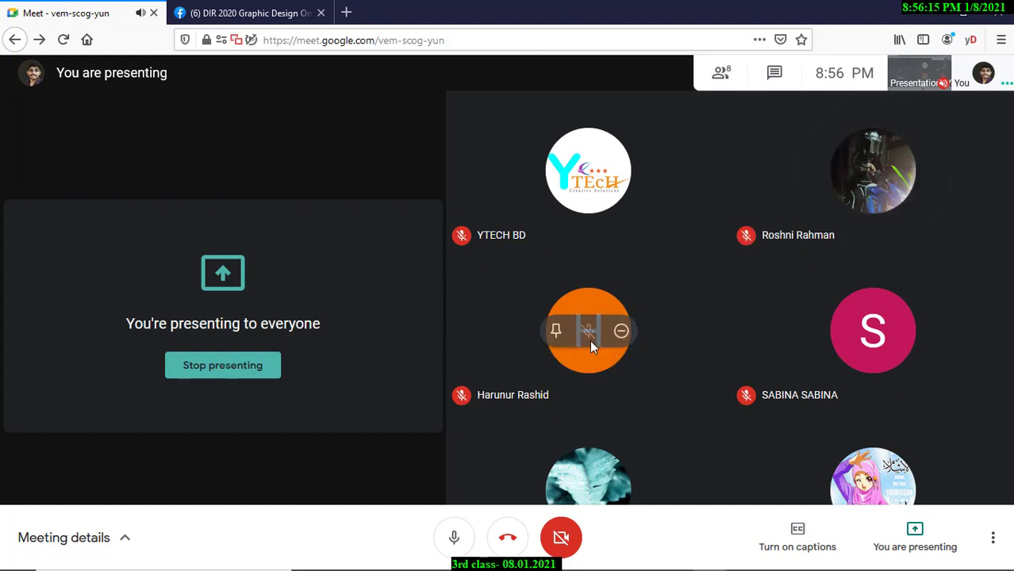
pyautogui.moveTo(862, 191)
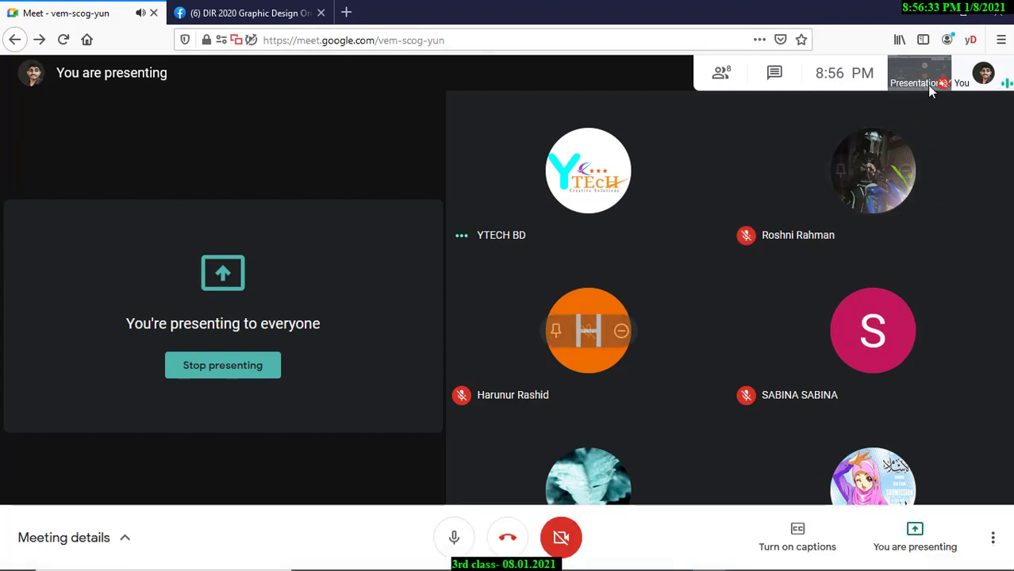
pyautogui.click(933, 14)
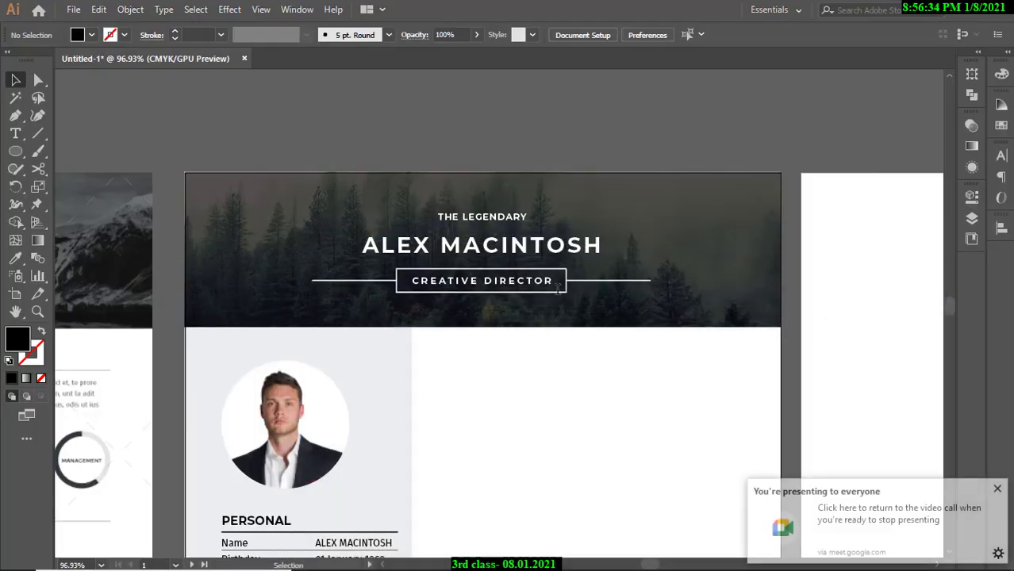
pyautogui.click(996, 490)
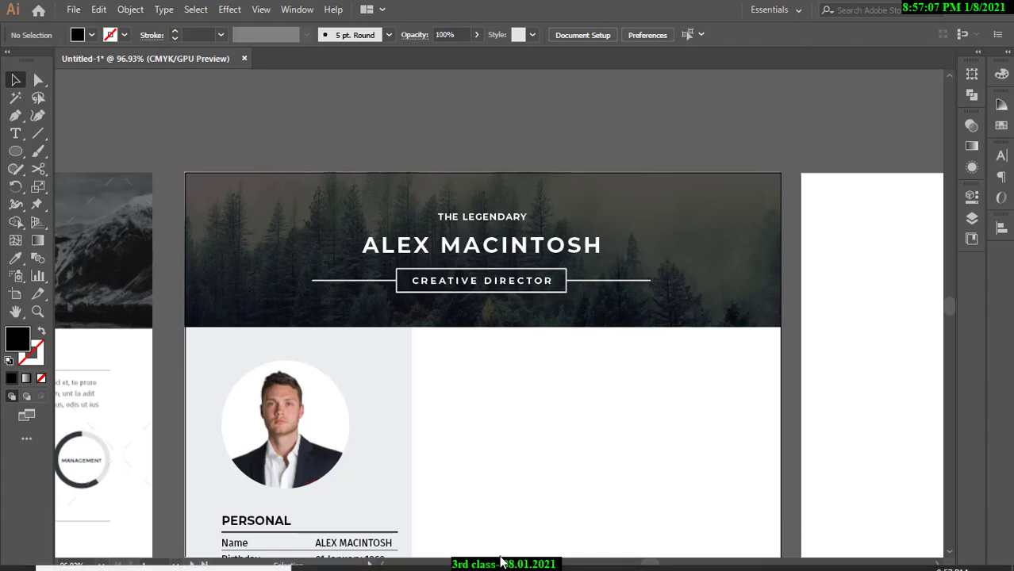
pyautogui.moveTo(508, 568)
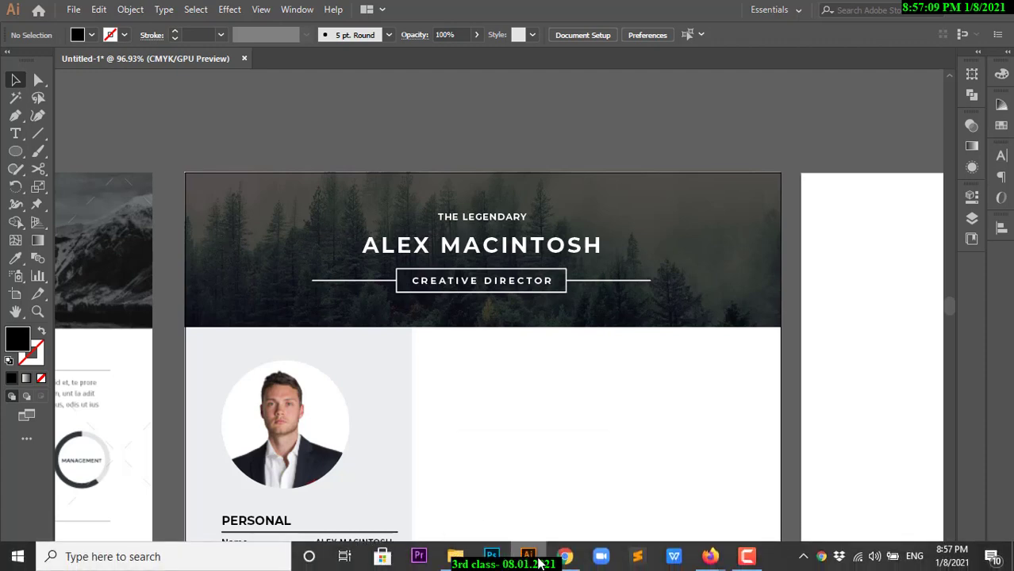
pyautogui.moveTo(540, 563)
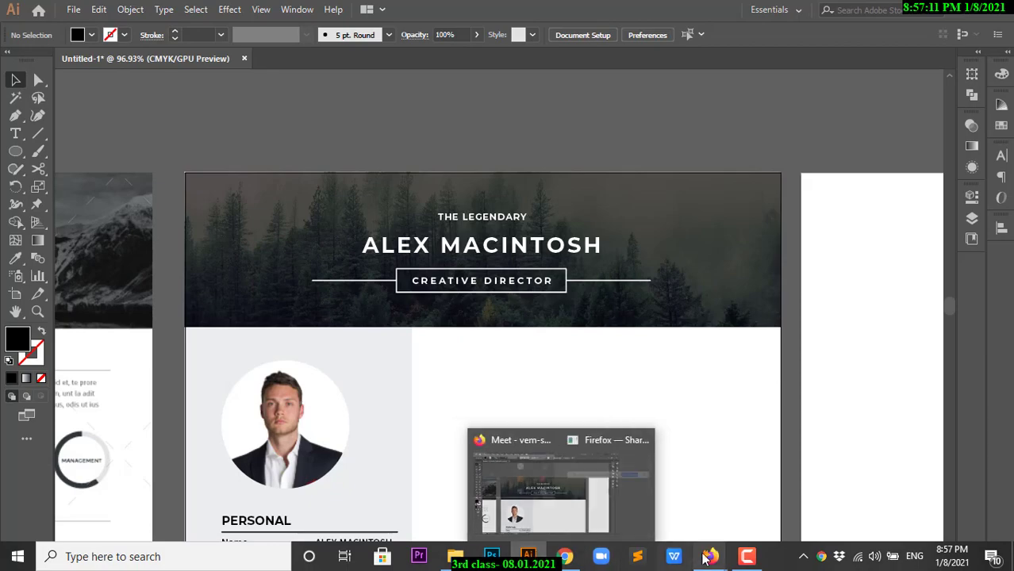
pyautogui.click(654, 504)
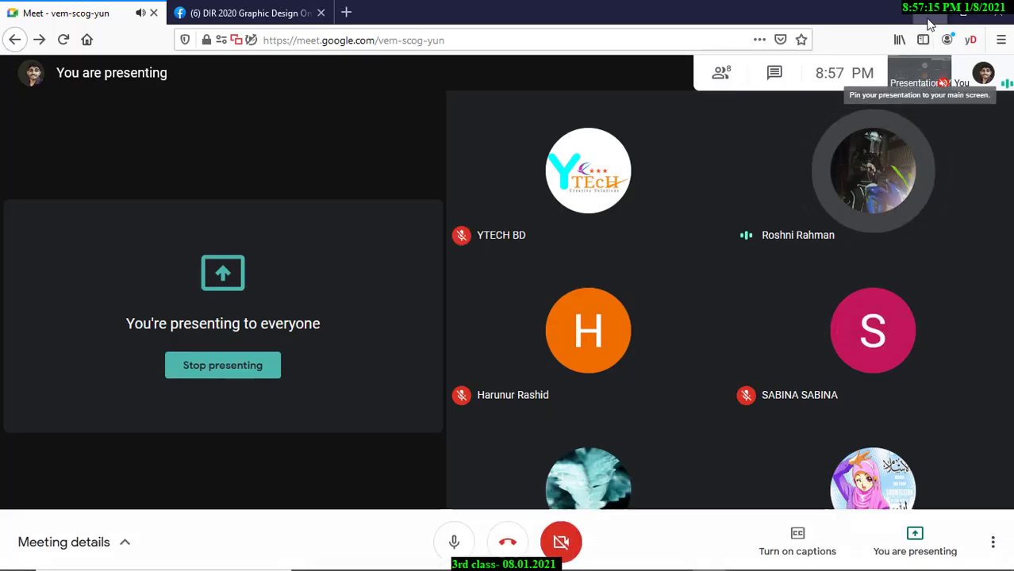
pyautogui.click(924, 11)
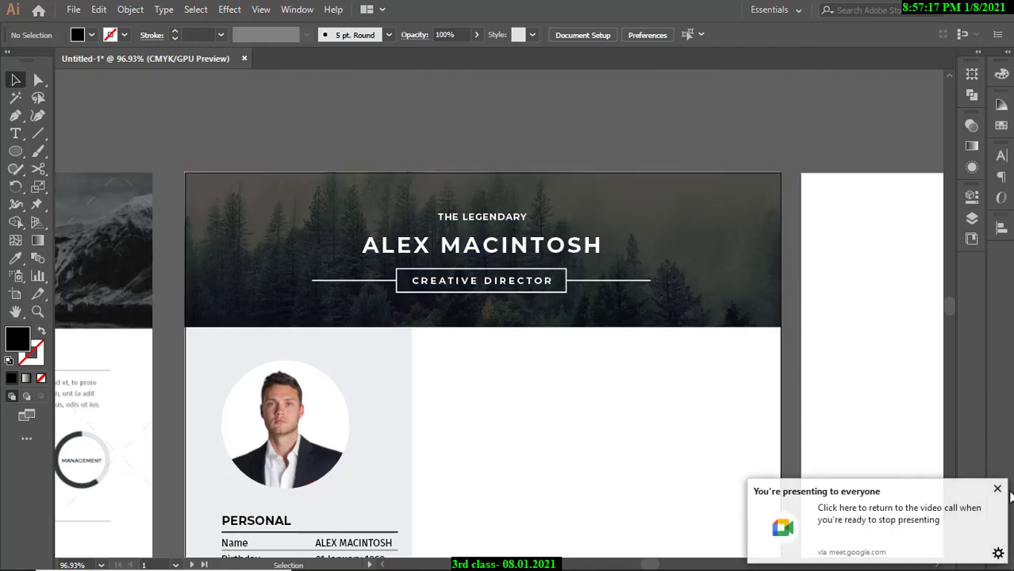
pyautogui.click(997, 489)
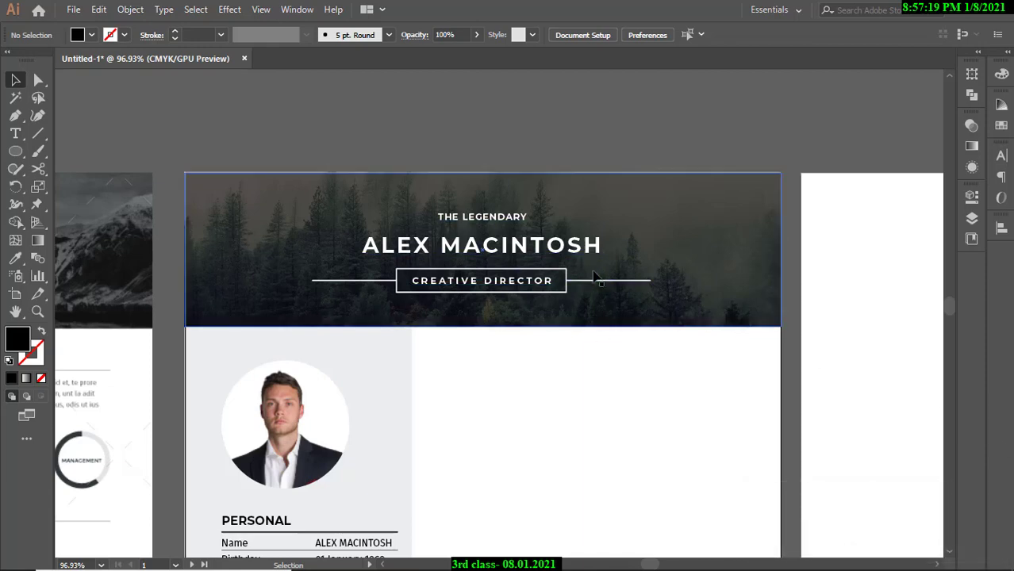
pyautogui.scroll(-4, 591, 284)
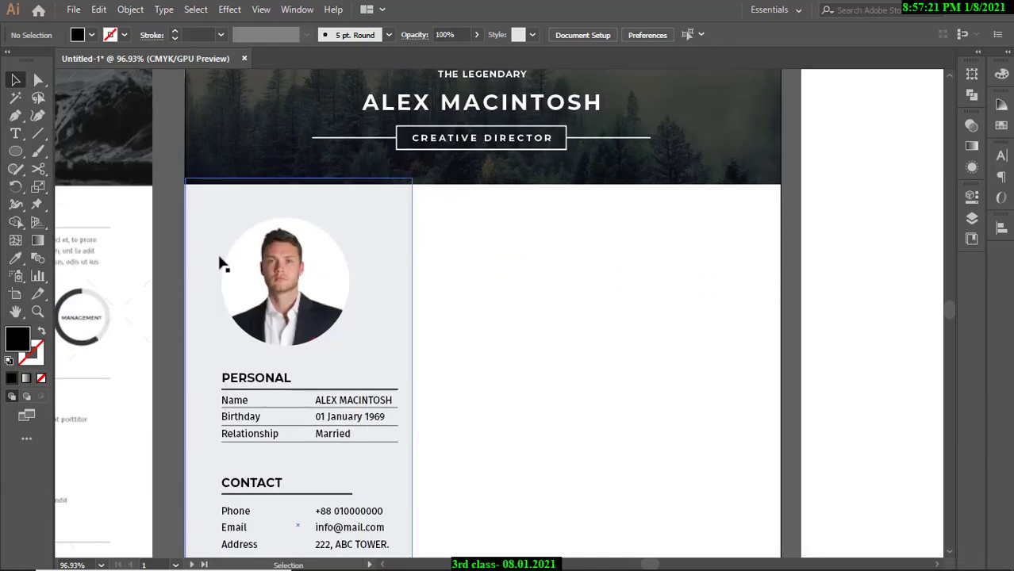
pyautogui.scroll(-10, 212, 396)
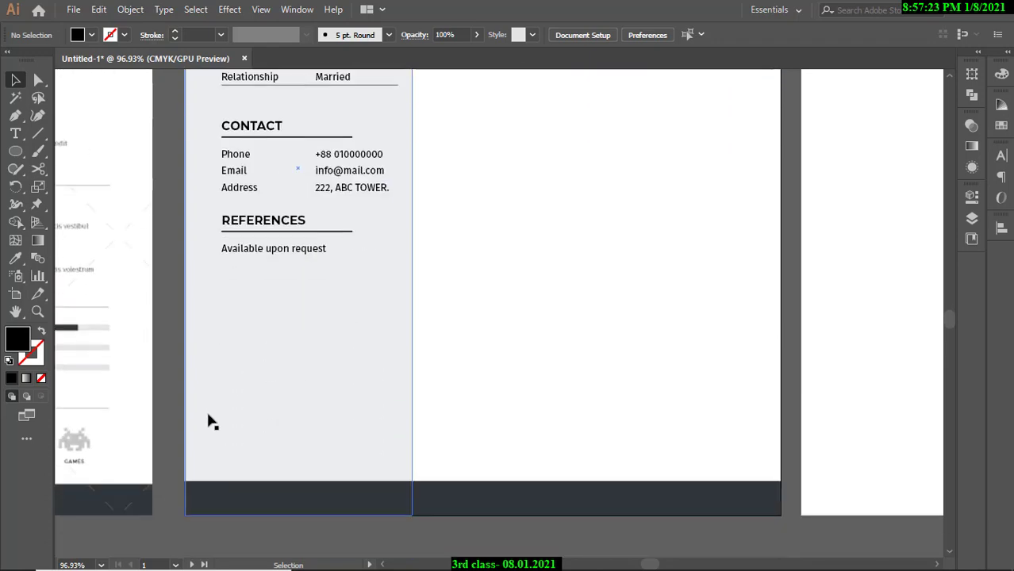
pyautogui.scroll(10, 414, 460)
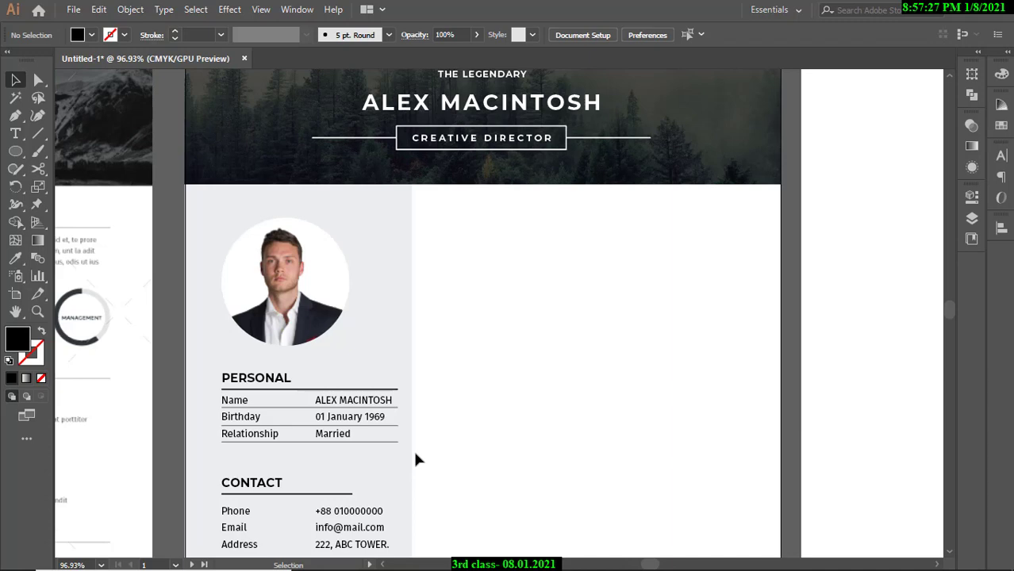
pyautogui.scroll(2, 667, 460)
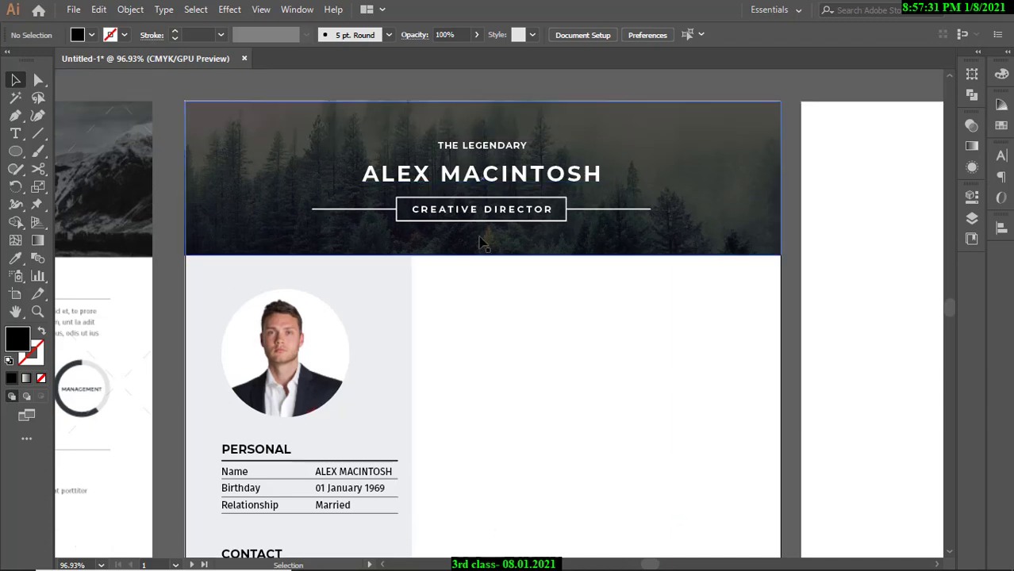
pyautogui.scroll(2, 593, 377)
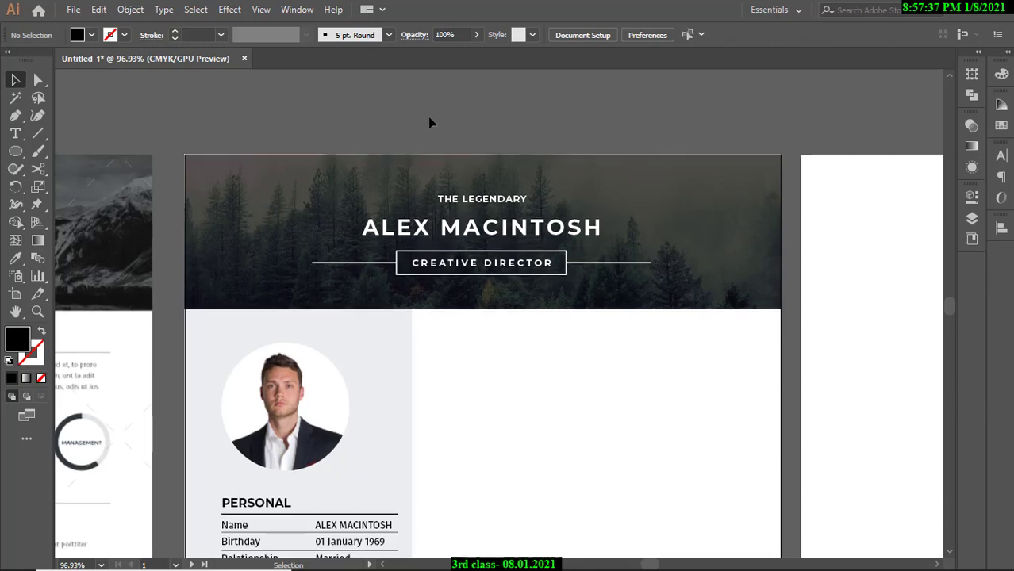
pyautogui.scroll(-10, 446, 228)
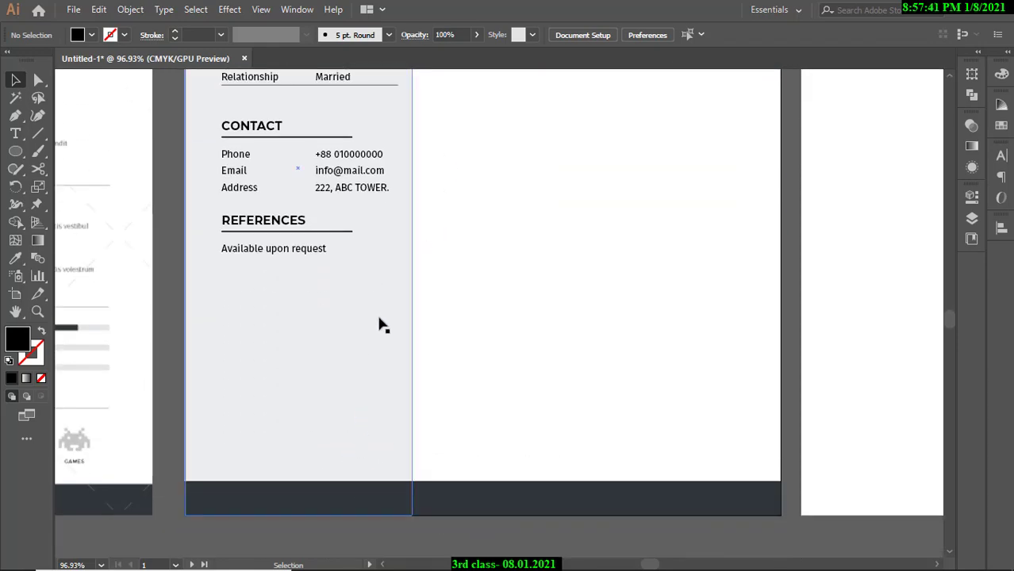
pyautogui.scroll(2, 400, 401)
pyautogui.scroll(6, 407, 405)
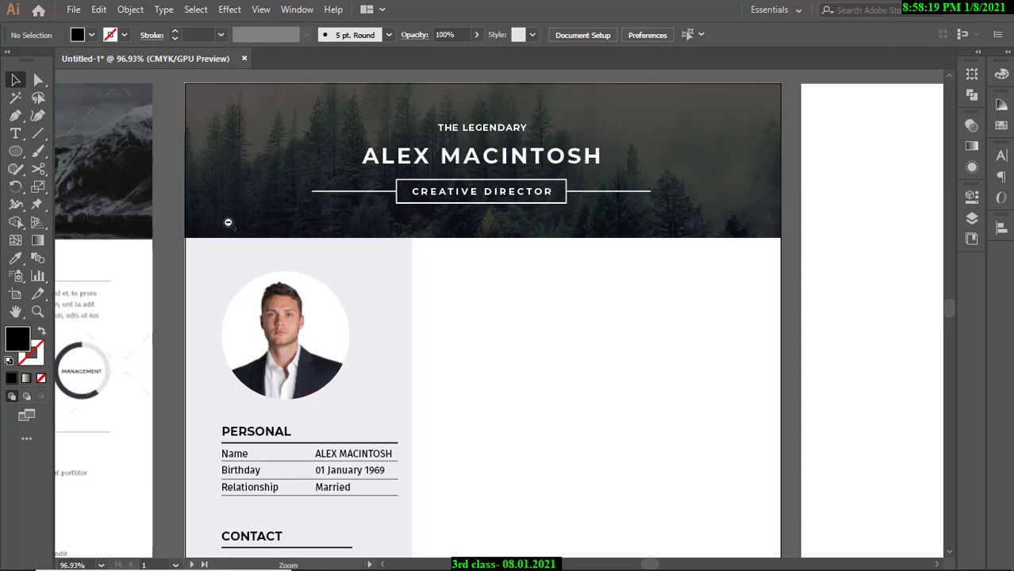
pyautogui.keyDown('ctrl'); pyautogui.keyDown('alt'); pyautogui.click(366, 243); pyautogui.keyUp('alt'); pyautogui.keyUp('ctrl')
pyautogui.moveTo(346, 242); pyautogui.dragTo(327, 243)
pyautogui.moveTo(378, 341); pyautogui.dragTo(355, 286)
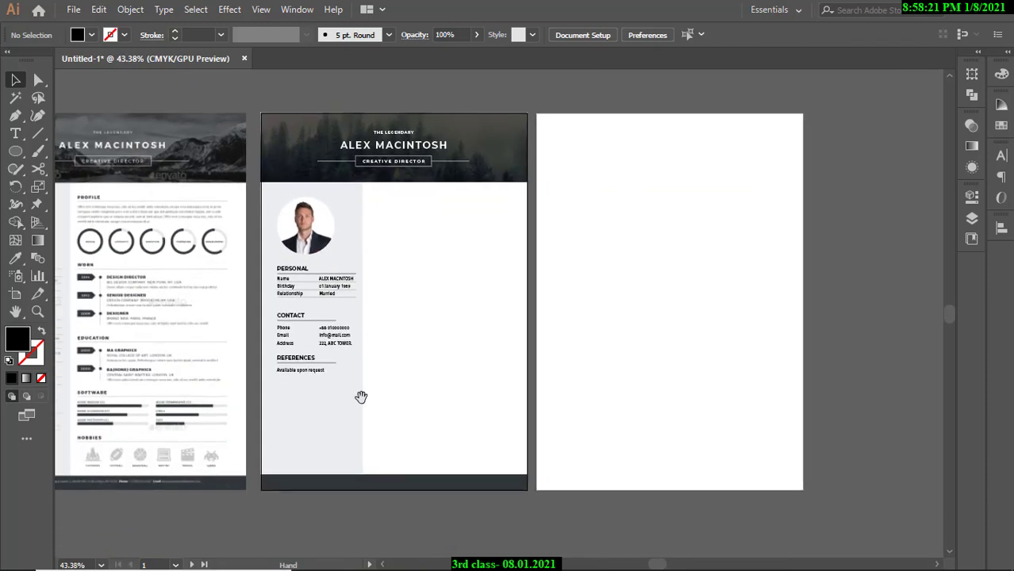
pyautogui.moveTo(361, 391); pyautogui.dragTo(357, 432)
pyautogui.moveTo(386, 275); pyautogui.dragTo(346, 357)
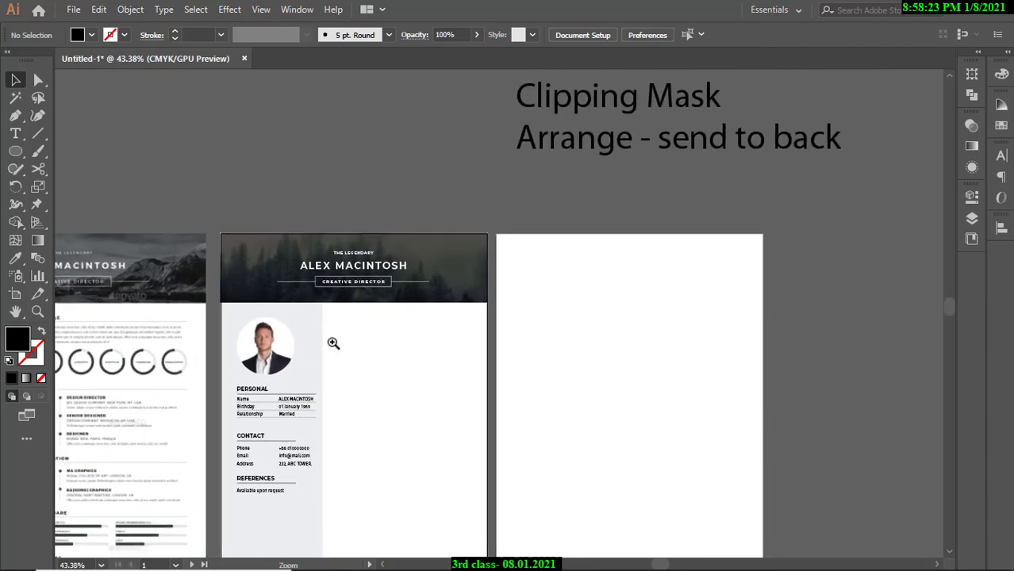
pyautogui.moveTo(354, 308); pyautogui.dragTo(426, 315)
pyautogui.moveTo(246, 219); pyautogui.dragTo(460, 270)
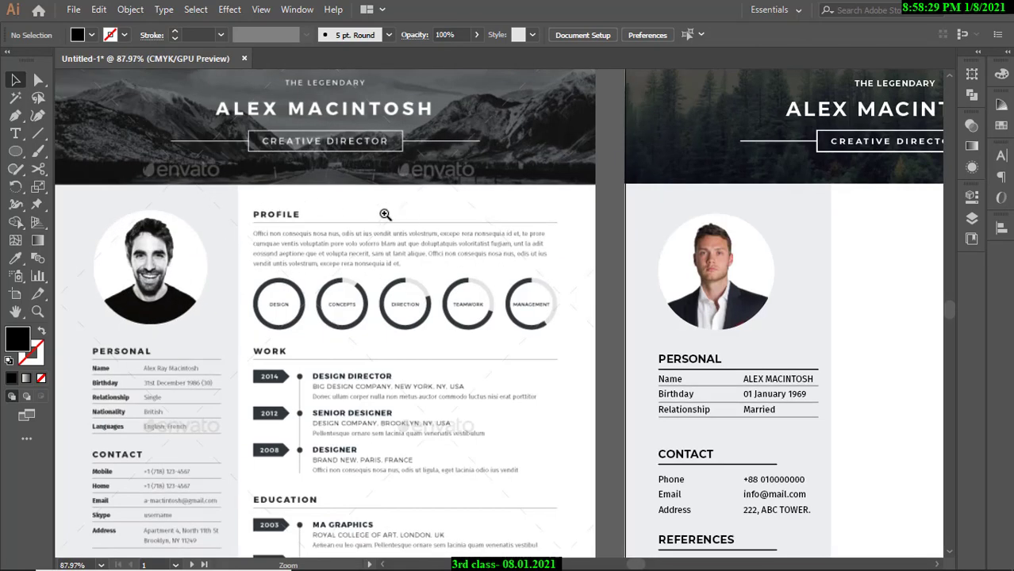
pyautogui.keyDown('ctrl'); pyautogui.keyDown('alt'); pyautogui.click(385, 215); pyautogui.keyUp('alt'); pyautogui.keyUp('ctrl')
pyautogui.moveTo(372, 328); pyautogui.dragTo(353, 283)
pyautogui.moveTo(383, 340); pyautogui.dragTo(362, 346)
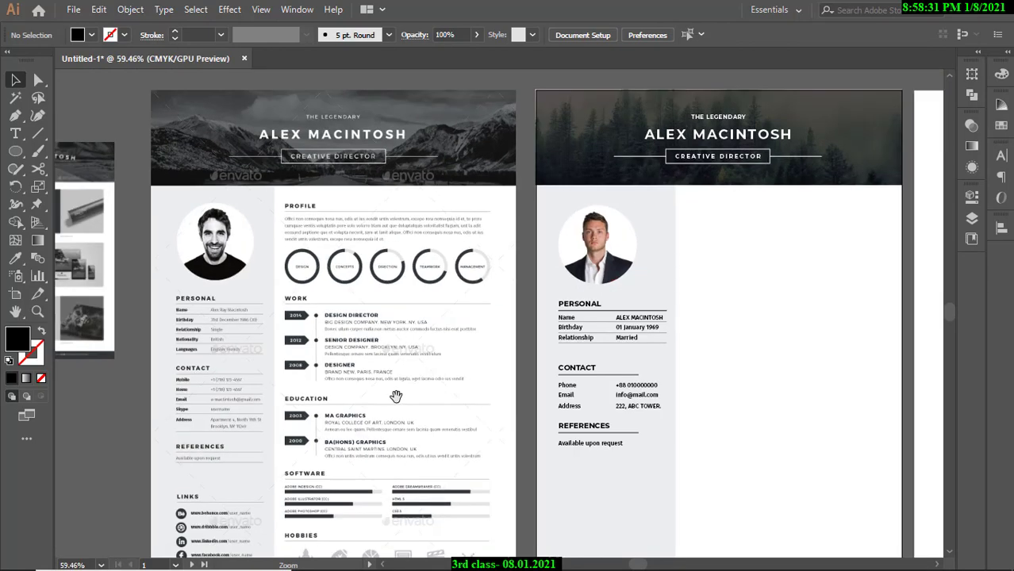
pyautogui.moveTo(396, 395); pyautogui.dragTo(403, 286)
pyautogui.moveTo(328, 330); pyautogui.dragTo(356, 329)
pyautogui.moveTo(367, 415); pyautogui.dragTo(434, 417)
pyautogui.moveTo(344, 408); pyautogui.dragTo(444, 357)
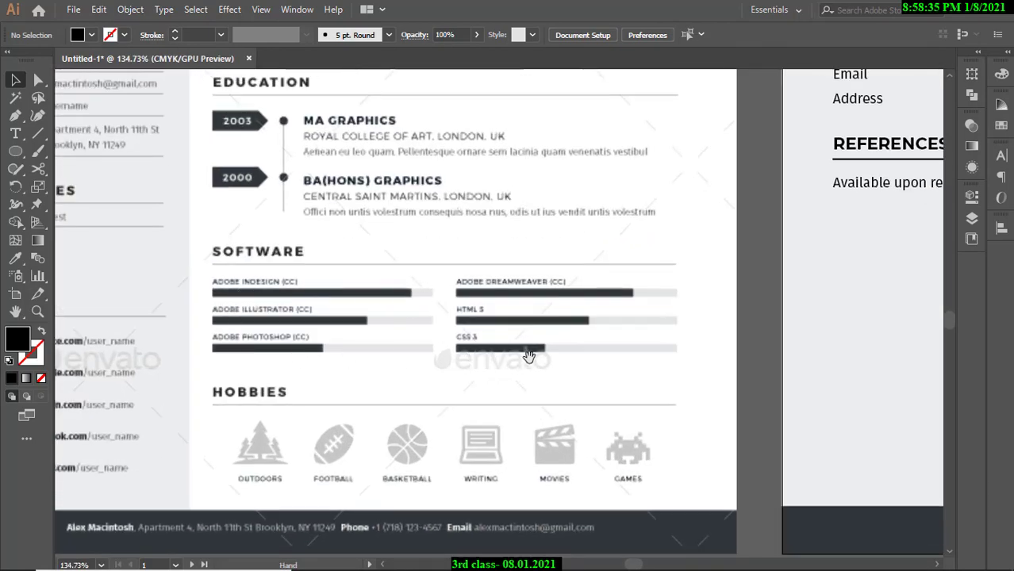
pyautogui.moveTo(346, 402); pyautogui.dragTo(396, 368)
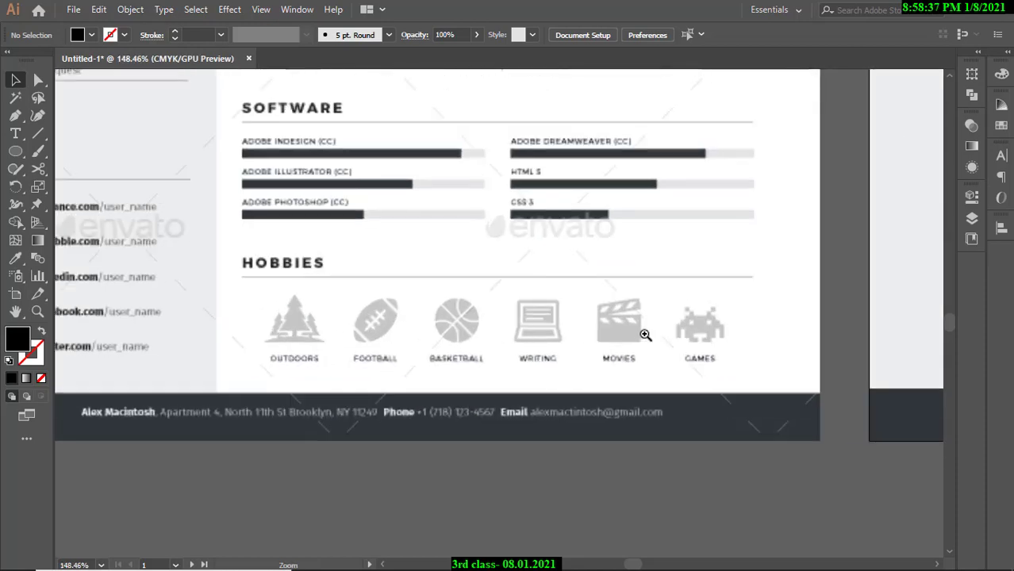
pyautogui.moveTo(665, 333); pyautogui.dragTo(512, 322)
pyautogui.moveTo(341, 289); pyautogui.dragTo(401, 337)
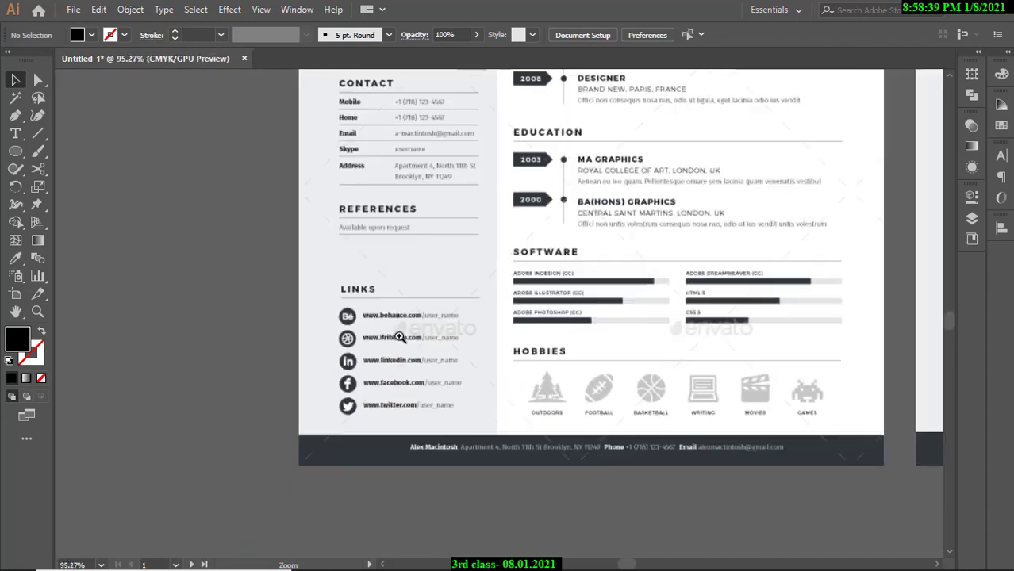
pyautogui.moveTo(555, 410); pyautogui.dragTo(287, 420)
pyautogui.moveTo(402, 394); pyautogui.dragTo(319, 406)
pyautogui.moveTo(352, 406); pyautogui.dragTo(397, 408)
pyautogui.moveTo(397, 408); pyautogui.dragTo(372, 409)
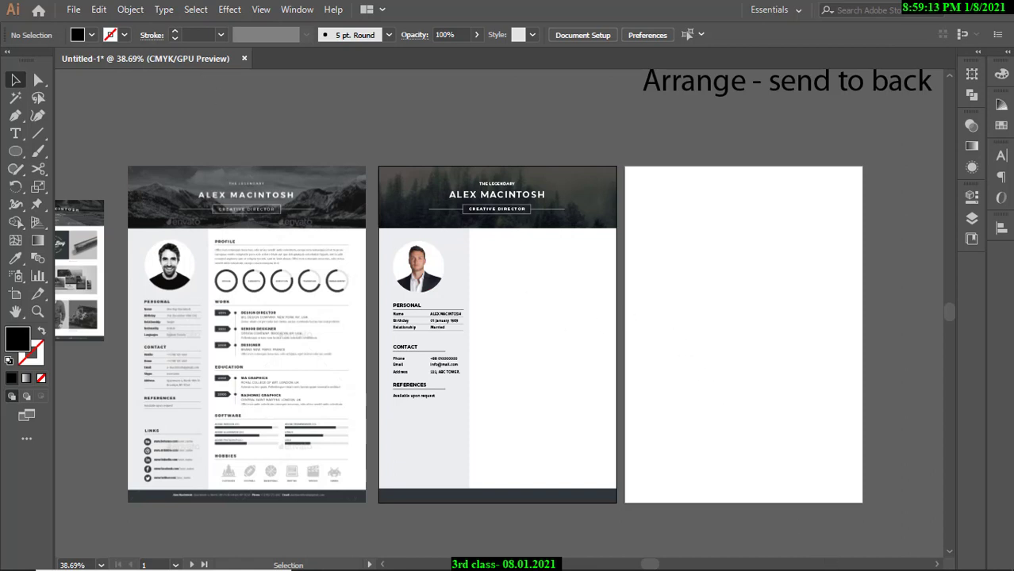
pyautogui.moveTo(851, 564)
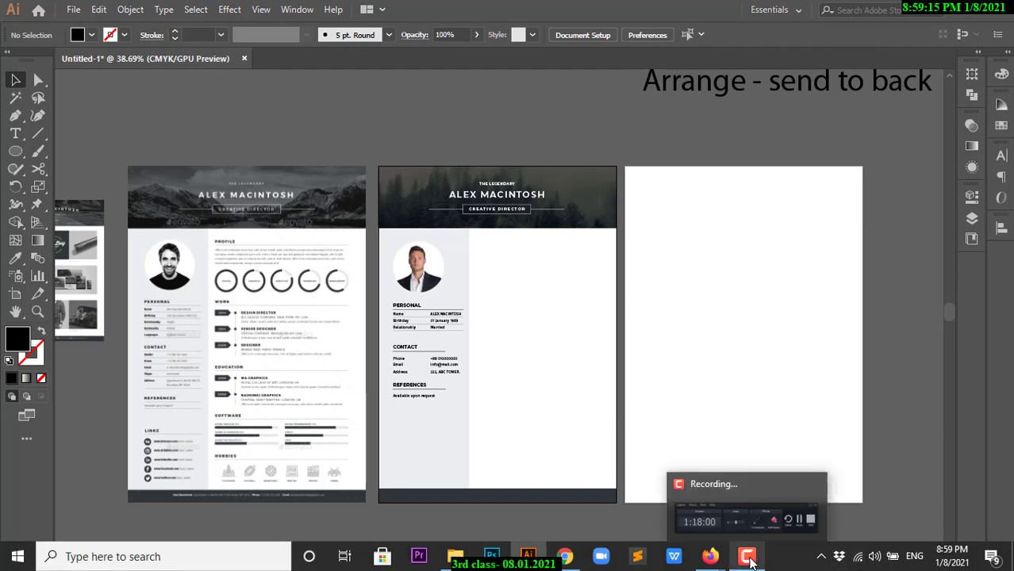